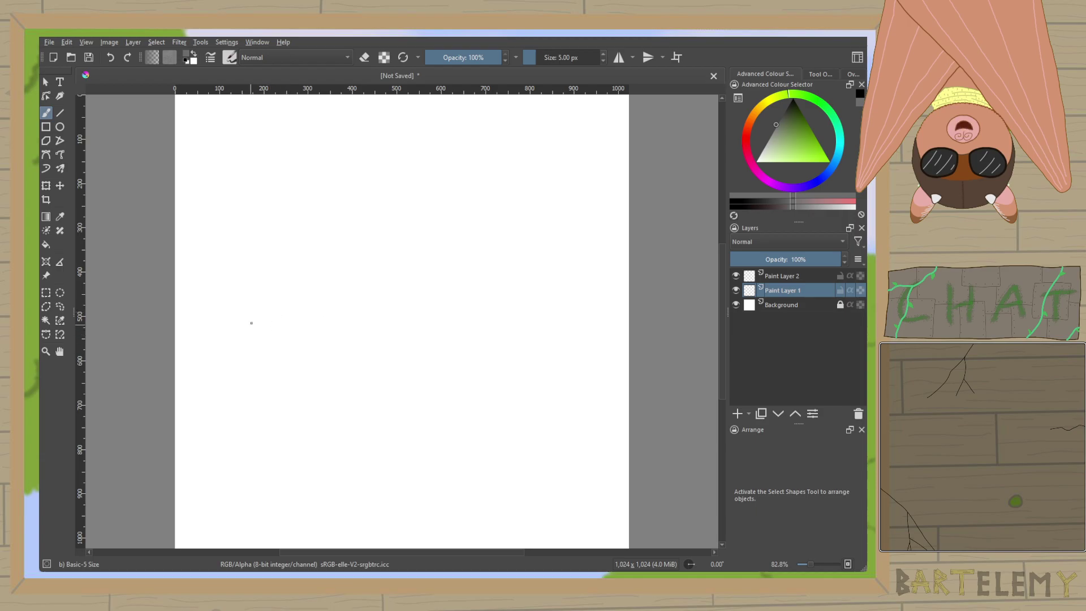
Sketch two roughly parallel stepped staircase lines in grey on Paint Layer 1, one above the other, rising to the right.
{"action": "mouse_move", "coordinate": [239, 317]}
{"action": "left_mouse_down"}
{"action": "mouse_move", "coordinate": [266, 311]}
{"action": "mouse_move", "coordinate": [263, 285]}
{"action": "mouse_move", "coordinate": [295, 284]}
{"action": "mouse_move", "coordinate": [292, 262]}
{"action": "mouse_move", "coordinate": [329, 264]}
{"action": "mouse_move", "coordinate": [325, 242]}
{"action": "mouse_move", "coordinate": [360, 243]}
{"action": "mouse_move", "coordinate": [362, 217]}
{"action": "mouse_move", "coordinate": [403, 223]}
{"action": "mouse_move", "coordinate": [405, 195]}
{"action": "mouse_move", "coordinate": [449, 196]}
{"action": "left_mouse_up"}
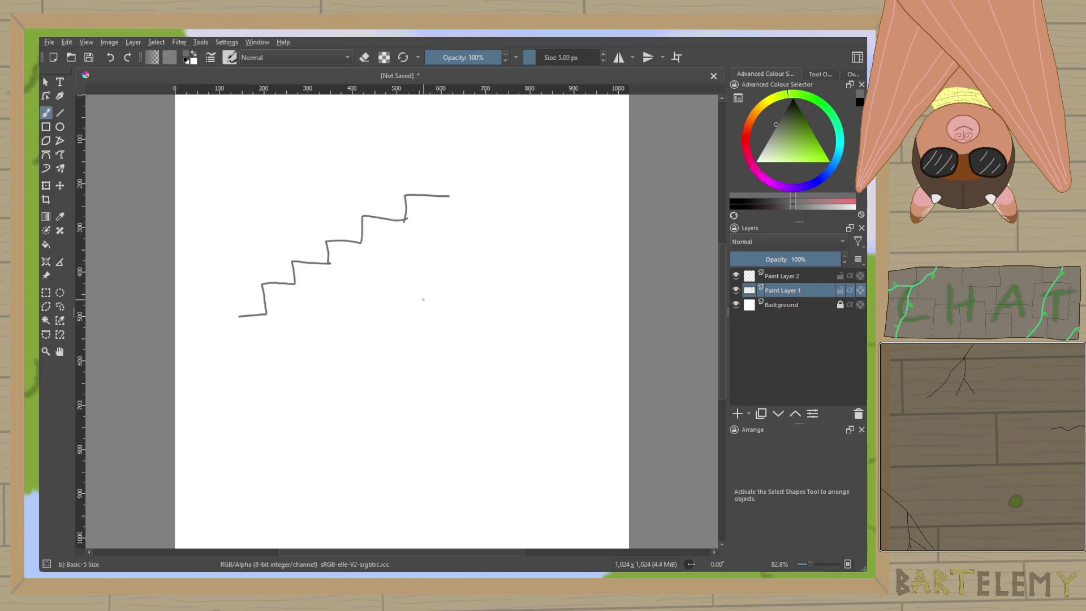
{"action": "mouse_move", "coordinate": [254, 376]}
{"action": "left_mouse_down"}
{"action": "mouse_move", "coordinate": [290, 371]}
{"action": "mouse_move", "coordinate": [305, 343]}
{"action": "mouse_move", "coordinate": [329, 340]}
{"action": "mouse_move", "coordinate": [321, 327]}
{"action": "mouse_move", "coordinate": [355, 324]}
{"action": "mouse_move", "coordinate": [355, 303]}
{"action": "mouse_move", "coordinate": [399, 298]}
{"action": "mouse_move", "coordinate": [392, 289]}
{"action": "mouse_move", "coordinate": [437, 271]}
{"action": "mouse_move", "coordinate": [427, 256]}
{"action": "mouse_move", "coordinate": [469, 254]}
{"action": "left_mouse_up"}
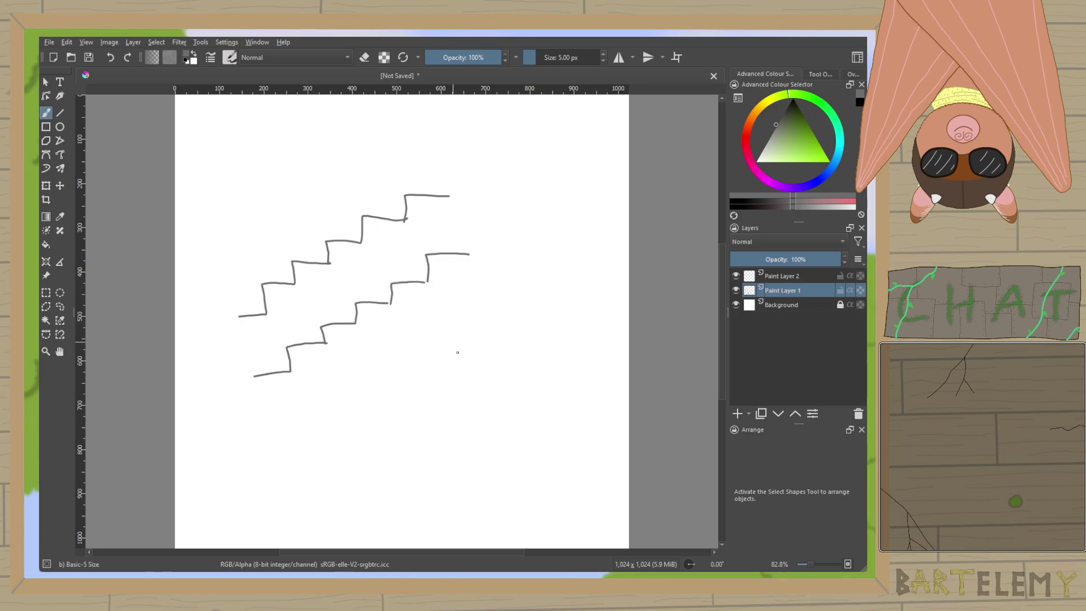
Sketch a figure crawling up between the stair lines, with an oval head, slanted torso, forward arms and bent legs with marked inner details.
{"action": "scroll", "coordinate": [458, 352], "scroll_direction": "up", "scroll_amount": 2}
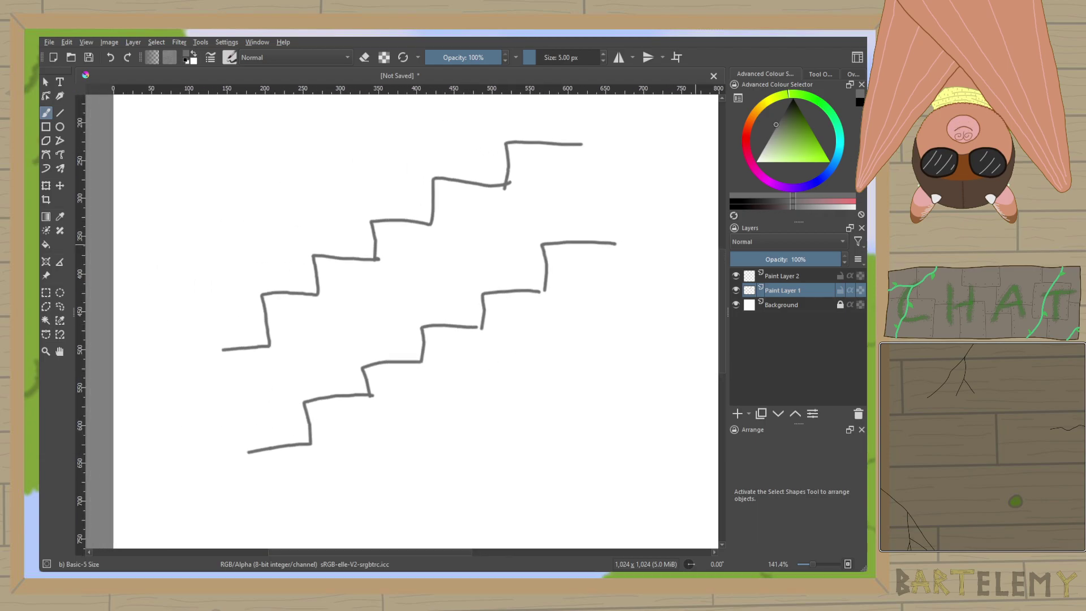
{"action": "left_click", "coordinate": [820, 73]}
{"action": "left_click", "coordinate": [852, 73]}
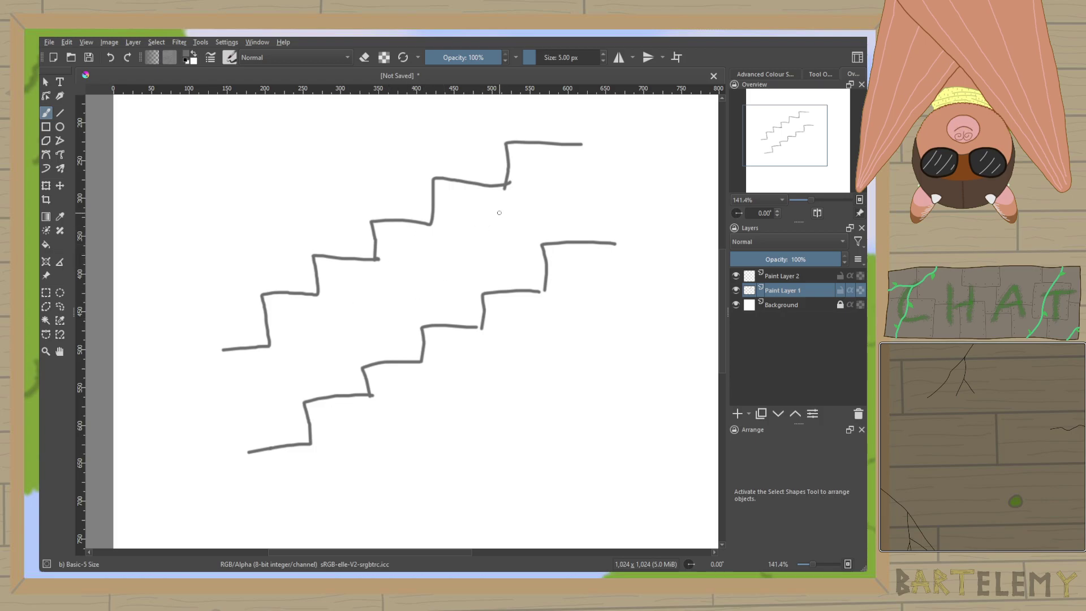
{"action": "left_click_drag", "start_coordinate": [495, 211], "coordinate": [464, 228]}
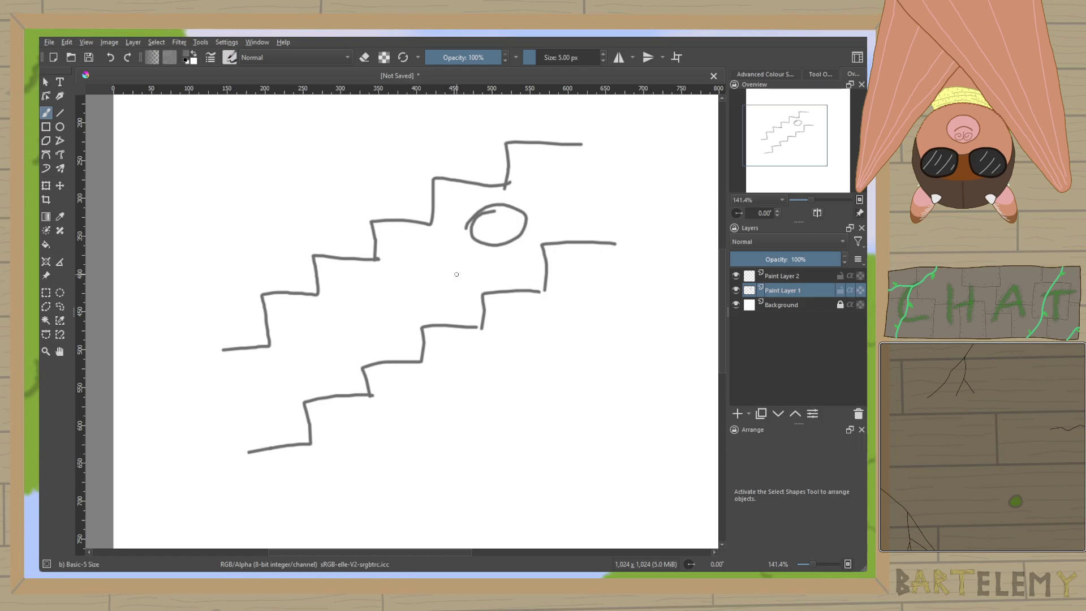
{"action": "mouse_move", "coordinate": [468, 238]}
{"action": "left_mouse_down"}
{"action": "mouse_move", "coordinate": [398, 280]}
{"action": "mouse_move", "coordinate": [395, 303]}
{"action": "mouse_move", "coordinate": [441, 286]}
{"action": "mouse_move", "coordinate": [479, 247]}
{"action": "left_mouse_up"}
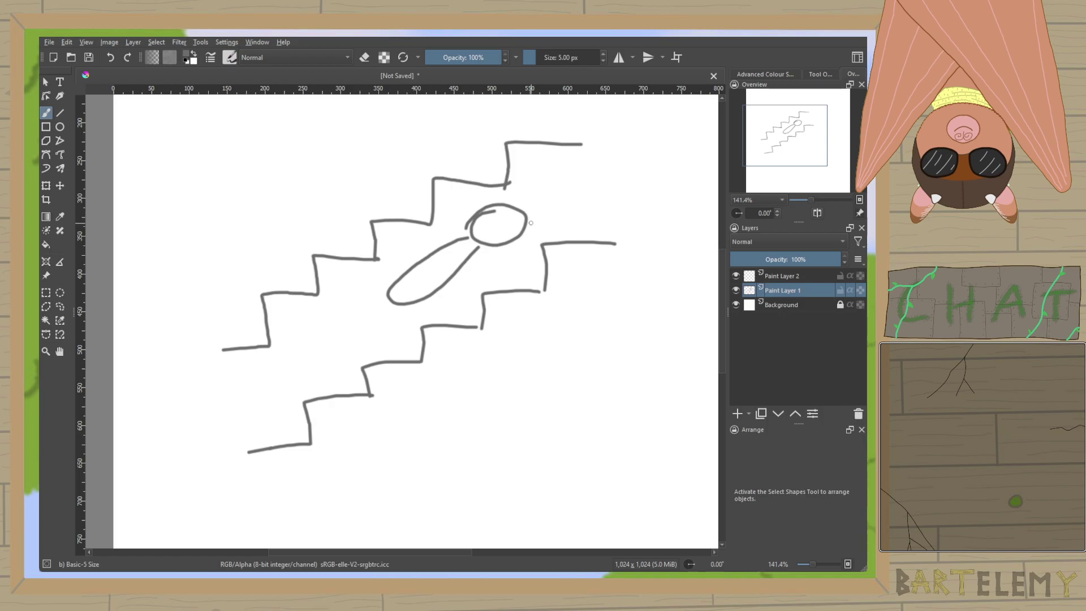
{"action": "mouse_move", "coordinate": [528, 224]}
{"action": "left_mouse_down"}
{"action": "mouse_move", "coordinate": [561, 234]}
{"action": "mouse_move", "coordinate": [531, 235]}
{"action": "mouse_move", "coordinate": [508, 271]}
{"action": "mouse_move", "coordinate": [532, 270]}
{"action": "mouse_move", "coordinate": [522, 281]}
{"action": "mouse_move", "coordinate": [494, 283]}
{"action": "mouse_move", "coordinate": [467, 265]}
{"action": "left_mouse_up"}
{"action": "mouse_move", "coordinate": [390, 304]}
{"action": "left_mouse_down"}
{"action": "mouse_move", "coordinate": [376, 336]}
{"action": "mouse_move", "coordinate": [326, 338]}
{"action": "mouse_move", "coordinate": [321, 360]}
{"action": "mouse_move", "coordinate": [332, 376]}
{"action": "mouse_move", "coordinate": [346, 357]}
{"action": "mouse_move", "coordinate": [401, 354]}
{"action": "mouse_move", "coordinate": [407, 305]}
{"action": "left_mouse_up"}
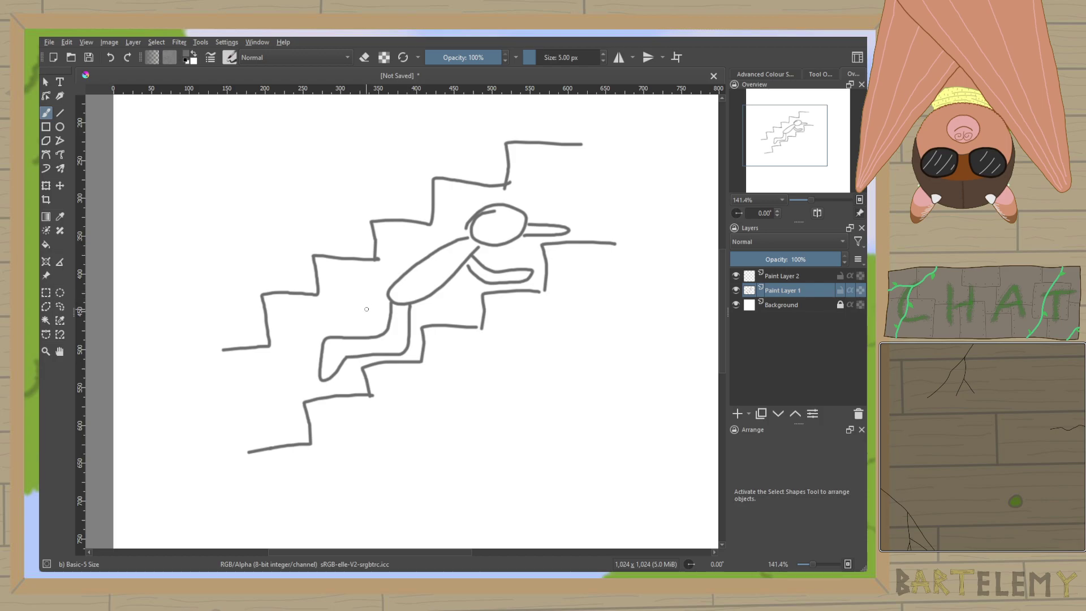
{"action": "mouse_move", "coordinate": [387, 302]}
{"action": "left_mouse_down"}
{"action": "mouse_move", "coordinate": [296, 382]}
{"action": "mouse_move", "coordinate": [296, 412]}
{"action": "mouse_move", "coordinate": [320, 383]}
{"action": "left_mouse_up"}
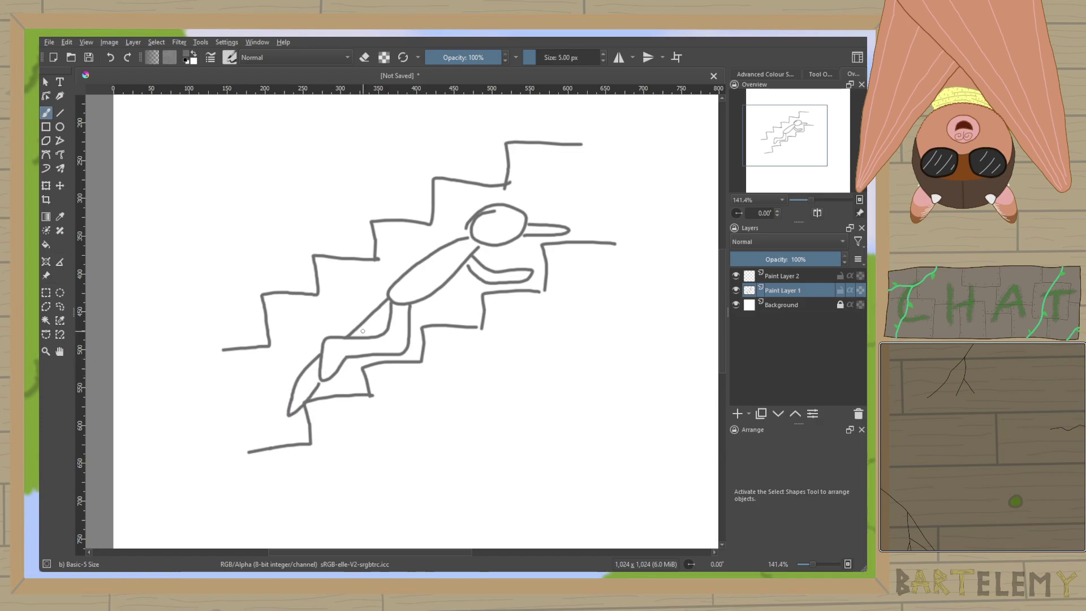
{"action": "left_click_drag", "start_coordinate": [366, 336], "coordinate": [383, 320]}
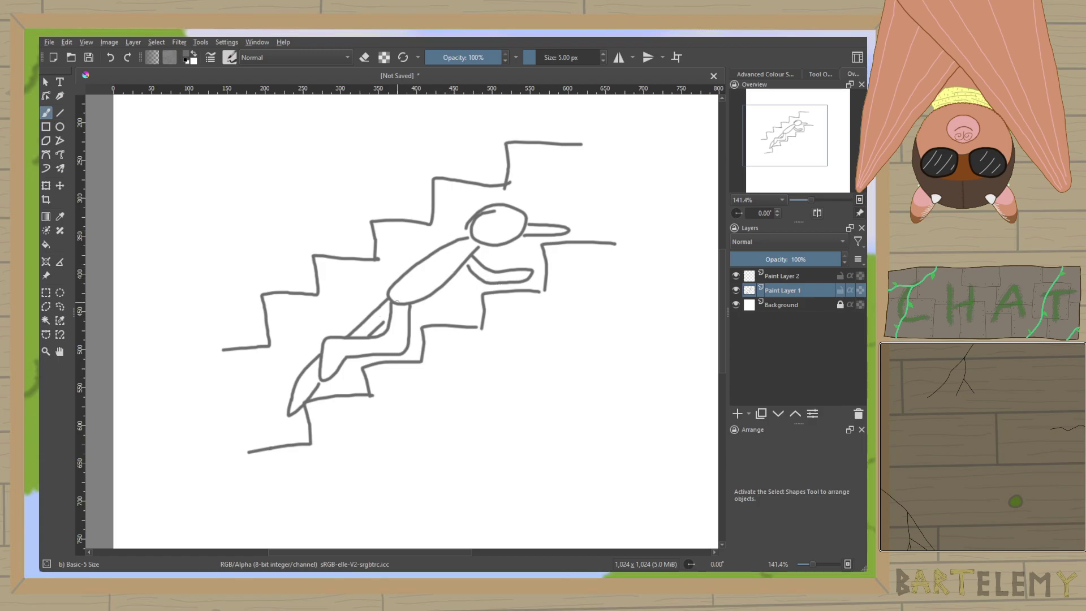
{"action": "mouse_move", "coordinate": [385, 295]}
{"action": "left_mouse_down"}
{"action": "mouse_move", "coordinate": [391, 313]}
{"action": "mouse_move", "coordinate": [415, 315]}
{"action": "mouse_move", "coordinate": [378, 341]}
{"action": "mouse_move", "coordinate": [396, 344]}
{"action": "mouse_move", "coordinate": [387, 357]}
{"action": "mouse_move", "coordinate": [403, 351]}
{"action": "mouse_move", "coordinate": [388, 319]}
{"action": "left_mouse_up"}
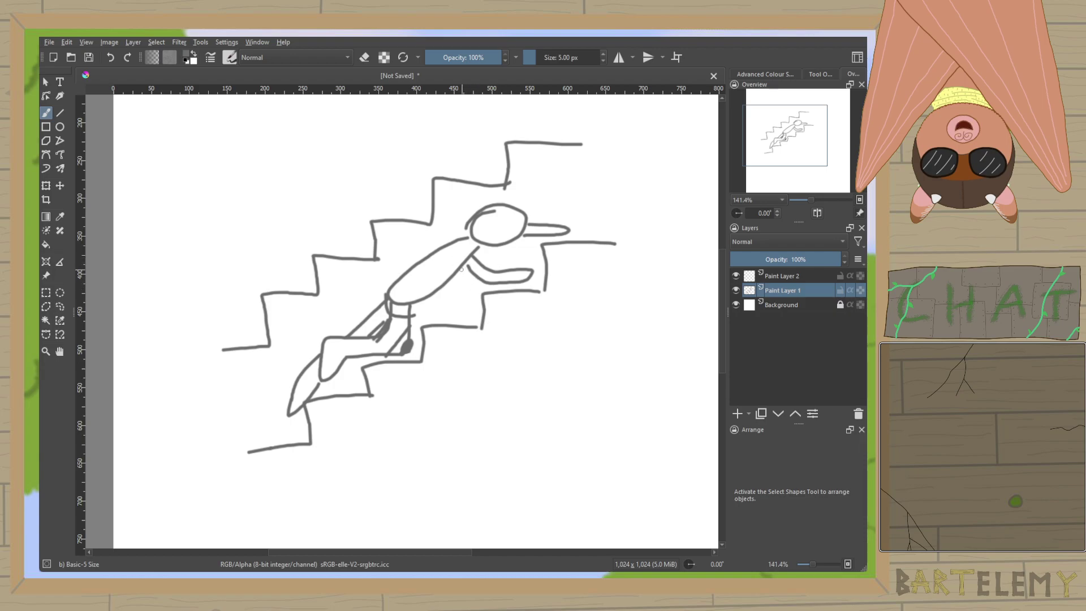
Sketch larger outlines around both of the crawling figure's forward-reaching arms.
{"action": "mouse_move", "coordinate": [458, 262]}
{"action": "left_mouse_down"}
{"action": "mouse_move", "coordinate": [486, 287]}
{"action": "mouse_move", "coordinate": [497, 281]}
{"action": "mouse_move", "coordinate": [484, 288]}
{"action": "mouse_move", "coordinate": [537, 287]}
{"action": "left_mouse_up"}
{"action": "key", "text": "ctrl+z"}
{"action": "key", "text": "ctrl+z"}
{"action": "mouse_move", "coordinate": [457, 261]}
{"action": "left_mouse_down"}
{"action": "mouse_move", "coordinate": [491, 287]}
{"action": "mouse_move", "coordinate": [541, 286]}
{"action": "left_mouse_up"}
{"action": "mouse_move", "coordinate": [469, 249]}
{"action": "left_mouse_down"}
{"action": "mouse_move", "coordinate": [496, 270]}
{"action": "mouse_move", "coordinate": [531, 264]}
{"action": "mouse_move", "coordinate": [506, 273]}
{"action": "mouse_move", "coordinate": [497, 270]}
{"action": "mouse_move", "coordinate": [540, 282]}
{"action": "left_mouse_up"}
{"action": "mouse_move", "coordinate": [532, 222]}
{"action": "left_mouse_down"}
{"action": "mouse_move", "coordinate": [583, 223]}
{"action": "mouse_move", "coordinate": [542, 236]}
{"action": "left_mouse_up"}
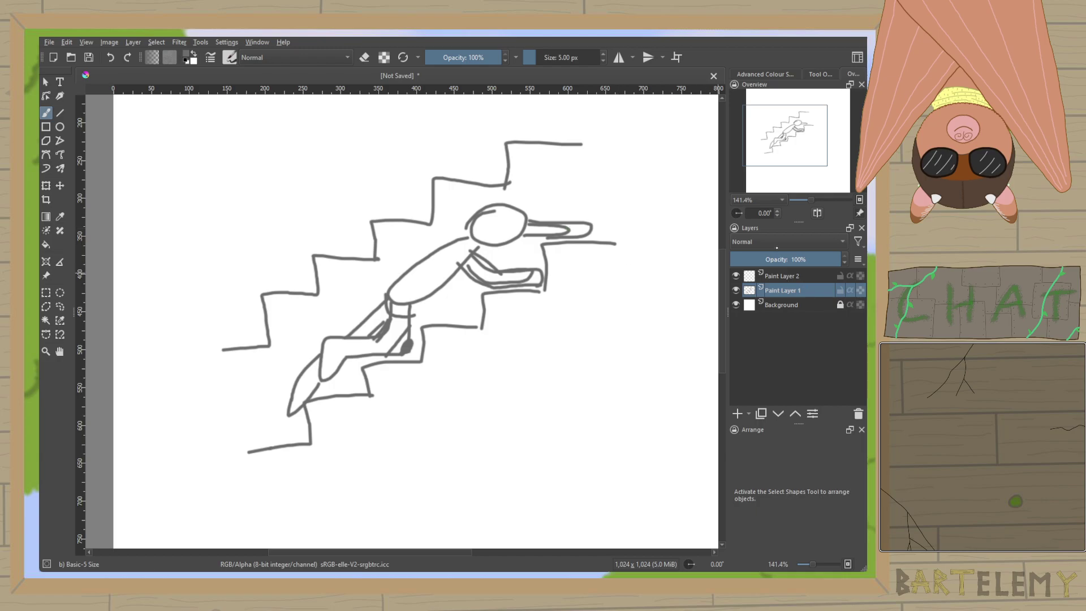
{"action": "left_click", "coordinate": [784, 73]}
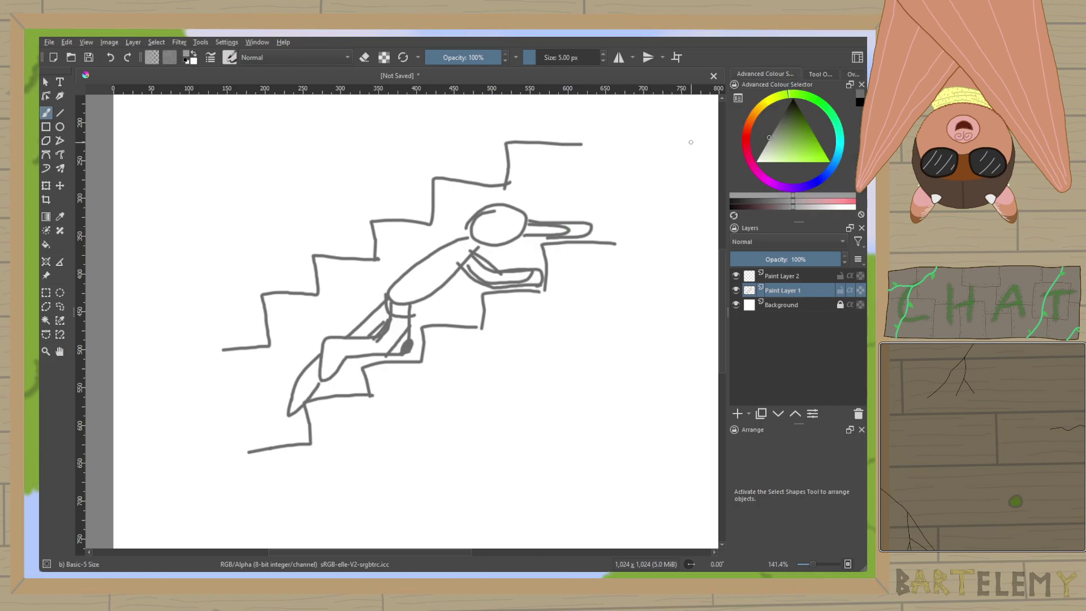
{"action": "left_click", "coordinate": [820, 73]}
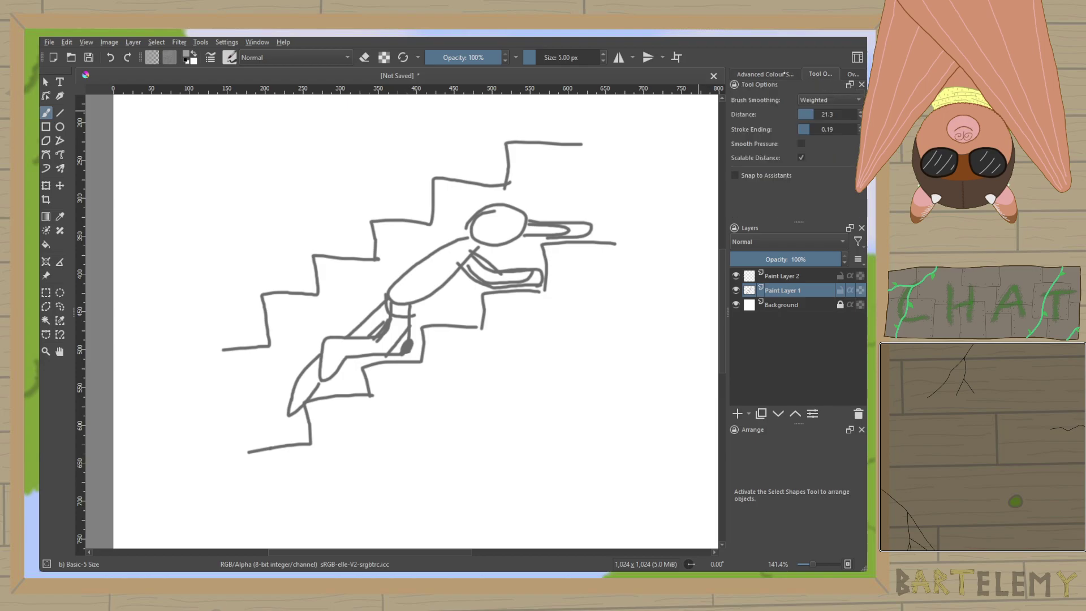
{"action": "left_click", "coordinate": [785, 73]}
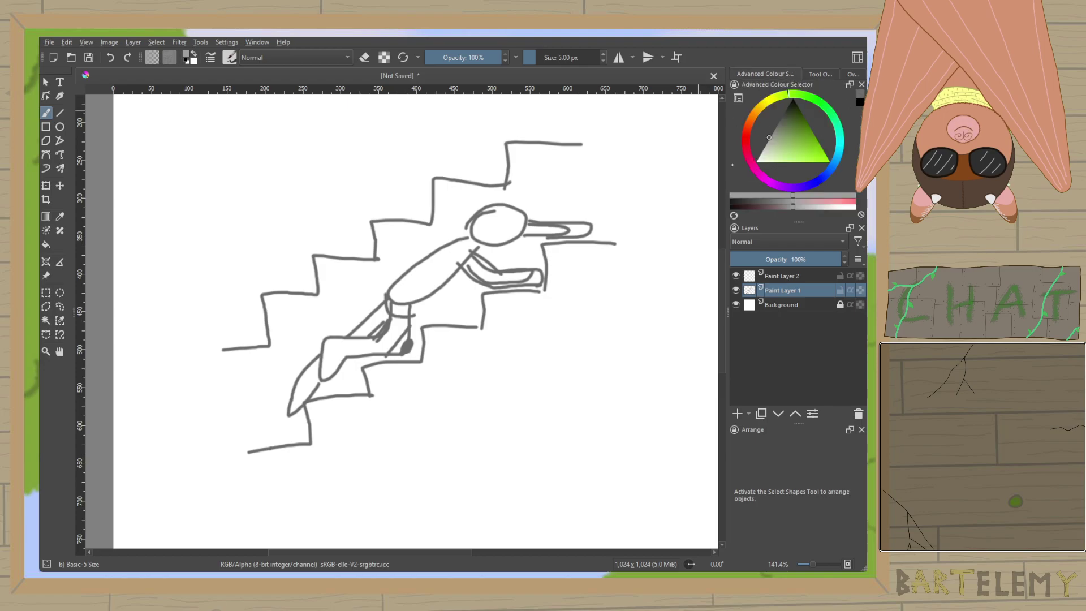
{"action": "mouse_move", "coordinate": [574, 313]}
{"action": "left_mouse_down"}
{"action": "mouse_move", "coordinate": [568, 353]}
{"action": "mouse_move", "coordinate": [616, 334]}
{"action": "left_mouse_up"}
{"action": "key", "text": "ctrl+z"}
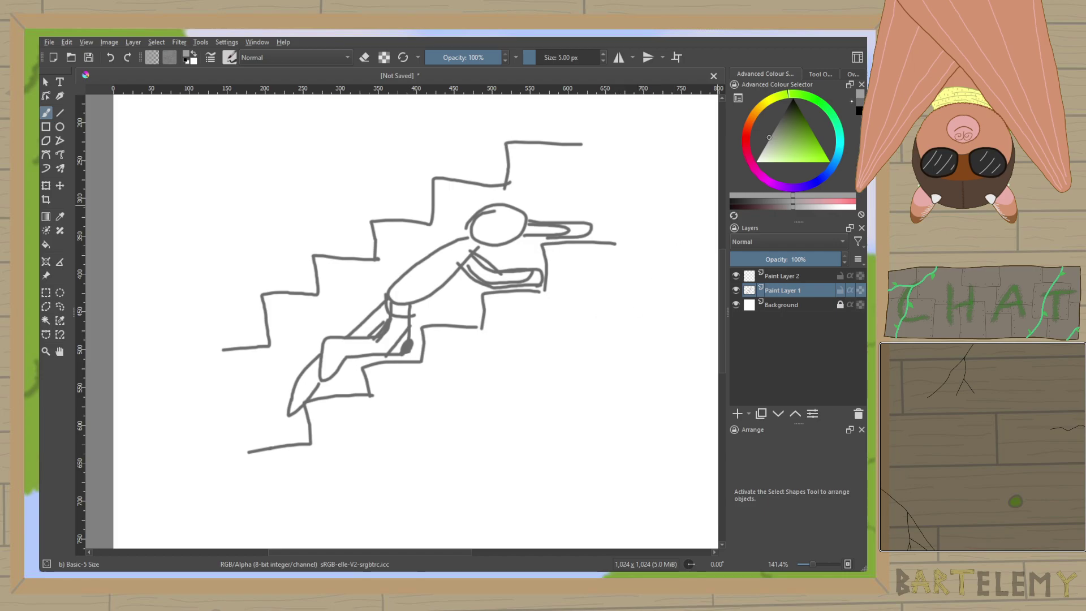
Reset the brush colour to black and lower the opacity of the sketch on Paint Layer 1.
{"action": "key", "text": "d"}
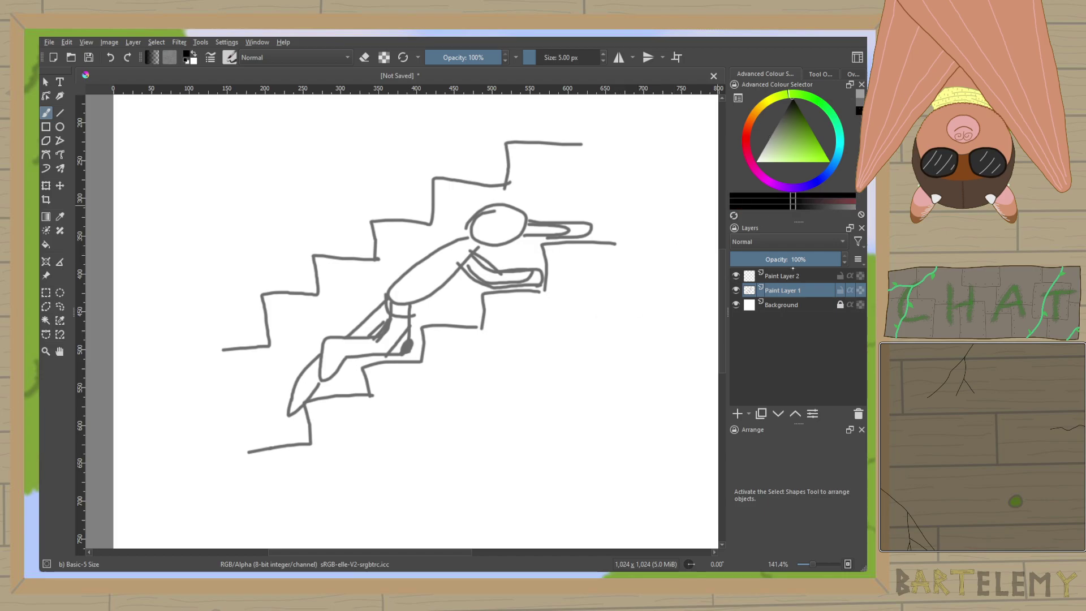
{"action": "left_click", "coordinate": [787, 259]}
Ink the lower staircase in black on Paint Layer 2 over the sketch, closing both ends with short vertical risers.
{"action": "left_click", "coordinate": [782, 276]}
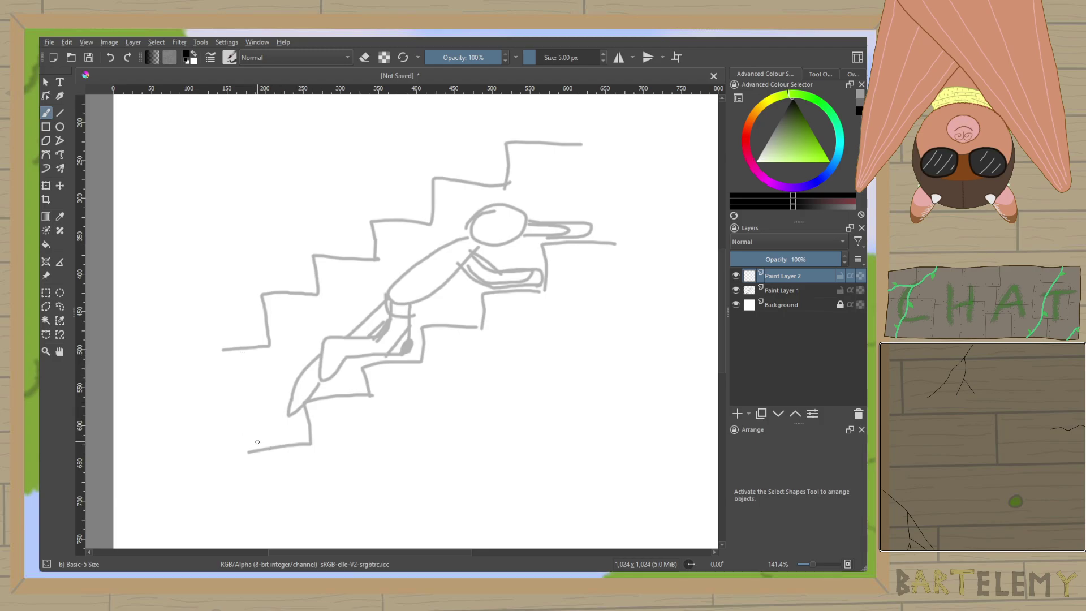
{"action": "left_click_drag", "start_coordinate": [259, 441], "coordinate": [310, 443]}
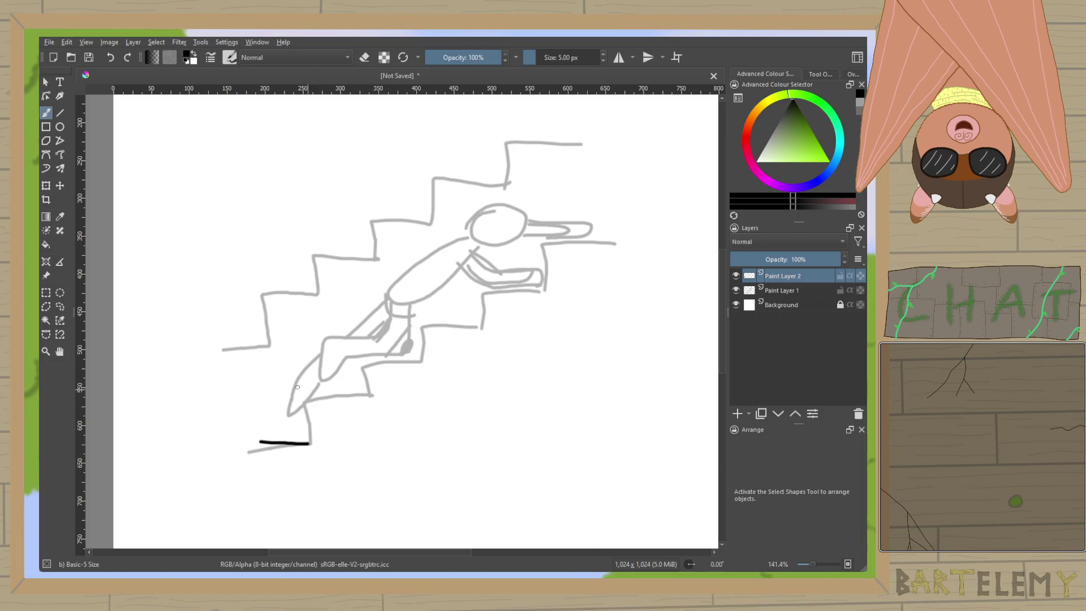
{"action": "mouse_move", "coordinate": [310, 442]}
{"action": "left_mouse_down"}
{"action": "mouse_move", "coordinate": [308, 408]}
{"action": "mouse_move", "coordinate": [376, 405]}
{"action": "left_mouse_up"}
{"action": "key", "text": "ctrl+z"}
{"action": "mouse_move", "coordinate": [309, 406]}
{"action": "left_mouse_down"}
{"action": "mouse_move", "coordinate": [362, 403]}
{"action": "mouse_move", "coordinate": [359, 368]}
{"action": "mouse_move", "coordinate": [364, 376]}
{"action": "mouse_move", "coordinate": [369, 365]}
{"action": "left_mouse_up"}
{"action": "key", "text": "ctrl+z"}
{"action": "key", "text": "ctrl+z"}
{"action": "mouse_move", "coordinate": [362, 404]}
{"action": "left_mouse_down"}
{"action": "mouse_move", "coordinate": [362, 369]}
{"action": "mouse_move", "coordinate": [429, 369]}
{"action": "mouse_move", "coordinate": [421, 329]}
{"action": "mouse_move", "coordinate": [486, 336]}
{"action": "left_mouse_up"}
{"action": "key", "text": "ctrl+z"}
{"action": "key", "text": "ctrl+z"}
{"action": "mouse_move", "coordinate": [422, 371]}
{"action": "left_mouse_down"}
{"action": "mouse_move", "coordinate": [423, 338]}
{"action": "mouse_move", "coordinate": [478, 340]}
{"action": "mouse_move", "coordinate": [482, 300]}
{"action": "mouse_move", "coordinate": [552, 306]}
{"action": "left_mouse_up"}
{"action": "key", "text": "ctrl+z"}
{"action": "left_click_drag", "start_coordinate": [481, 298], "coordinate": [538, 298]}
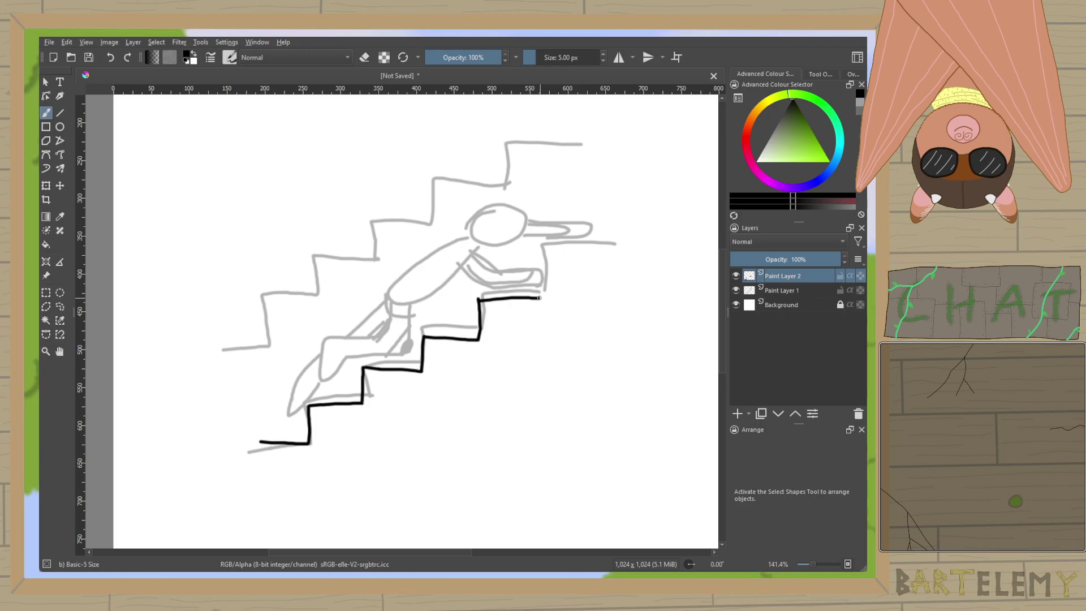
{"action": "left_click_drag", "start_coordinate": [539, 298], "coordinate": [539, 252]}
{"action": "mouse_move", "coordinate": [538, 252]}
{"action": "left_mouse_down"}
{"action": "mouse_move", "coordinate": [609, 254]}
{"action": "mouse_move", "coordinate": [608, 226]}
{"action": "left_mouse_up"}
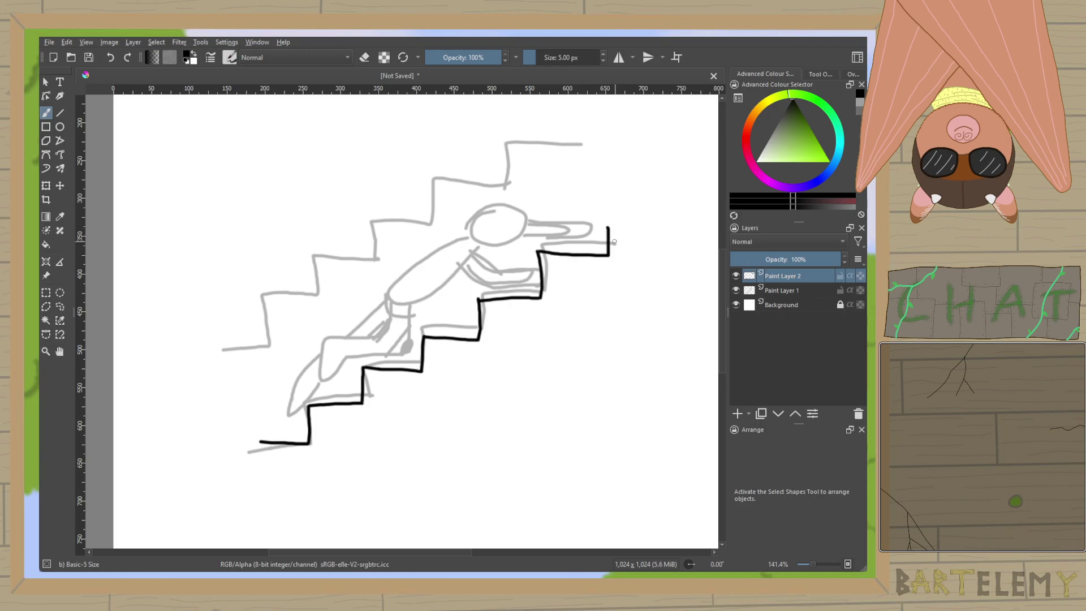
{"action": "mouse_move", "coordinate": [257, 442]}
{"action": "left_mouse_down"}
{"action": "mouse_move", "coordinate": [253, 477]}
{"action": "mouse_move", "coordinate": [258, 468]}
{"action": "left_mouse_up"}
{"action": "key", "text": "ctrl+z"}
Ink the upper staircase in black over its faded sketch, ending in a flat step at its highest point.
{"action": "mouse_move", "coordinate": [224, 343]}
{"action": "left_mouse_down"}
{"action": "mouse_move", "coordinate": [265, 340]}
{"action": "mouse_move", "coordinate": [265, 302]}
{"action": "mouse_move", "coordinate": [324, 290]}
{"action": "mouse_move", "coordinate": [317, 299]}
{"action": "mouse_move", "coordinate": [315, 263]}
{"action": "left_mouse_up"}
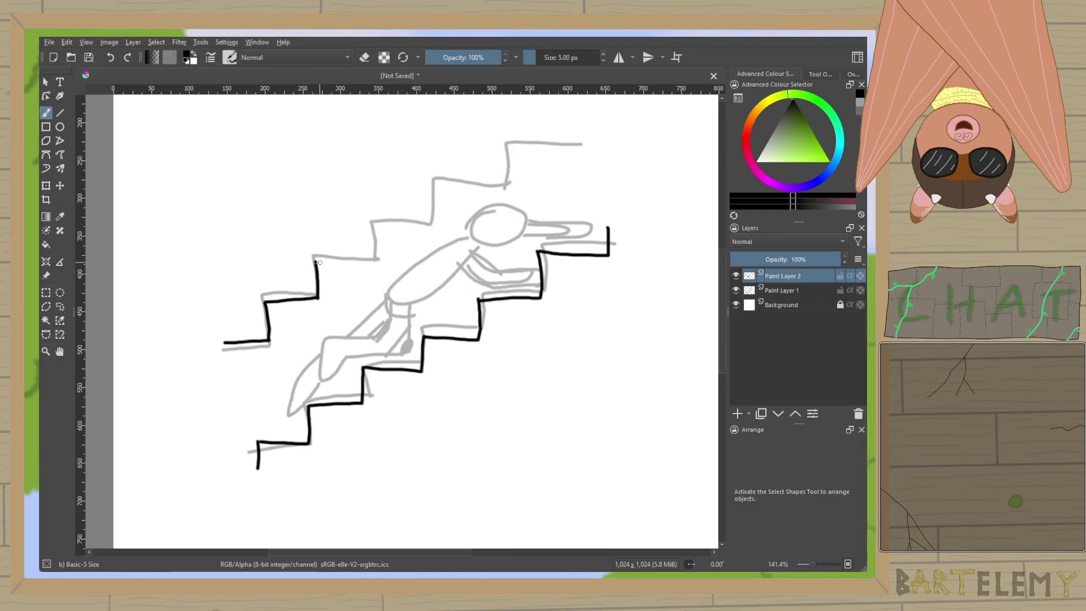
{"action": "left_click_drag", "start_coordinate": [316, 262], "coordinate": [373, 259]}
{"action": "left_click_drag", "start_coordinate": [373, 260], "coordinate": [375, 222]}
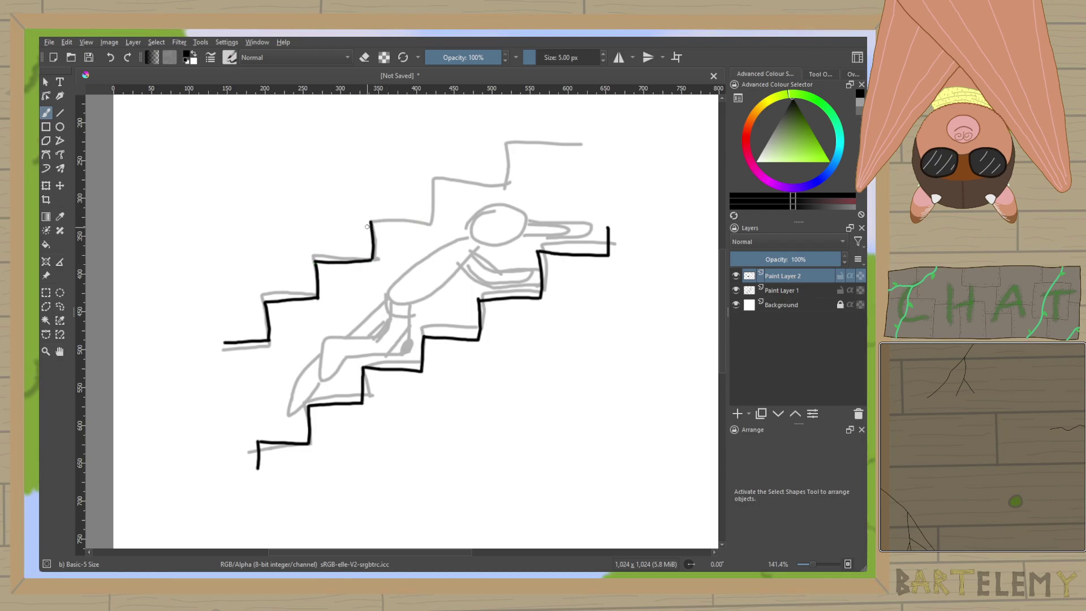
{"action": "key", "text": "ctrl+z"}
{"action": "mouse_move", "coordinate": [374, 260]}
{"action": "left_mouse_down"}
{"action": "mouse_move", "coordinate": [373, 225]}
{"action": "mouse_move", "coordinate": [441, 224]}
{"action": "left_mouse_up"}
{"action": "key", "text": "ctrl+z"}
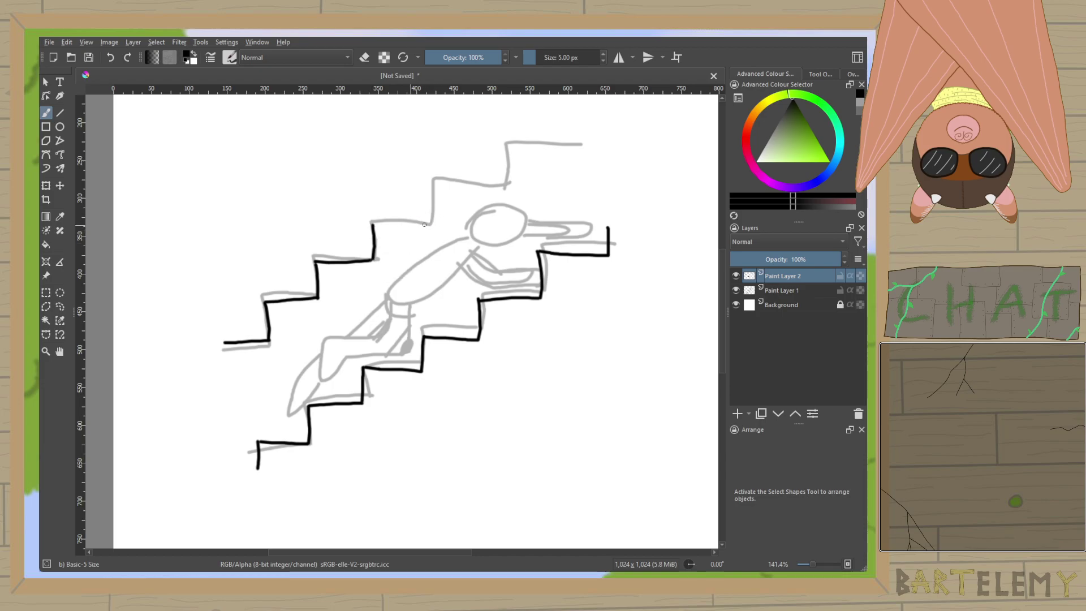
{"action": "mouse_move", "coordinate": [372, 225]}
{"action": "left_mouse_down"}
{"action": "mouse_move", "coordinate": [430, 224]}
{"action": "mouse_move", "coordinate": [431, 188]}
{"action": "mouse_move", "coordinate": [500, 190]}
{"action": "mouse_move", "coordinate": [494, 148]}
{"action": "mouse_move", "coordinate": [560, 151]}
{"action": "left_mouse_up"}
{"action": "key", "text": "ctrl+z"}
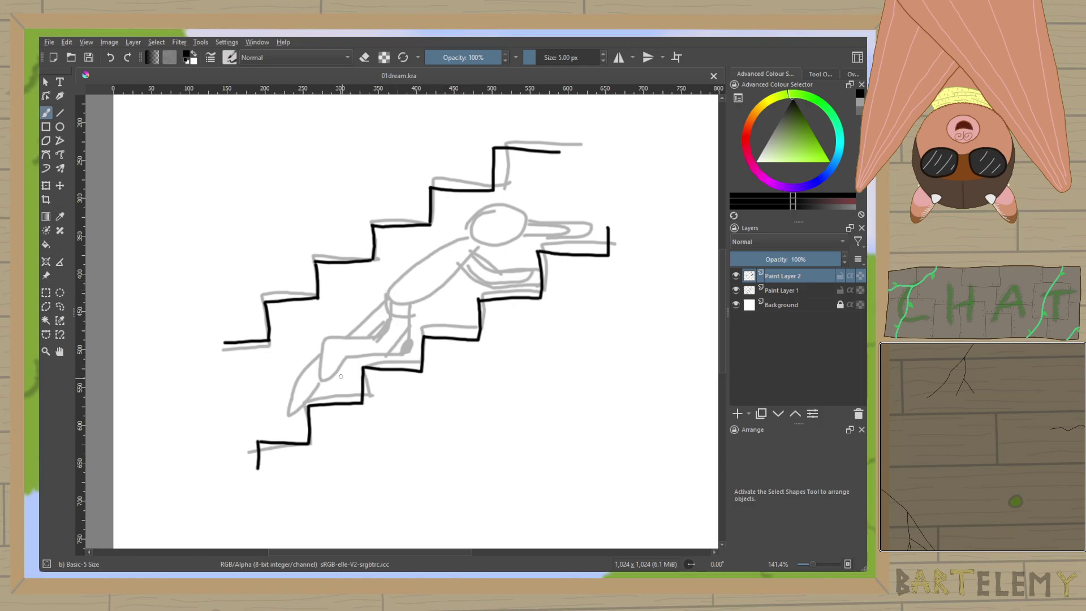
Ink the figure's near bent leg with its thigh, shin and pointed foot, redoing strokes that miss the shape.
{"action": "mouse_move", "coordinate": [325, 338]}
{"action": "left_mouse_down"}
{"action": "mouse_move", "coordinate": [321, 378]}
{"action": "mouse_move", "coordinate": [340, 360]}
{"action": "left_mouse_up"}
{"action": "key", "text": "ctrl+z"}
{"action": "key", "text": "ctrl+z"}
{"action": "left_click_drag", "start_coordinate": [389, 355], "coordinate": [418, 305]}
{"action": "left_click_drag", "start_coordinate": [346, 358], "coordinate": [376, 355]}
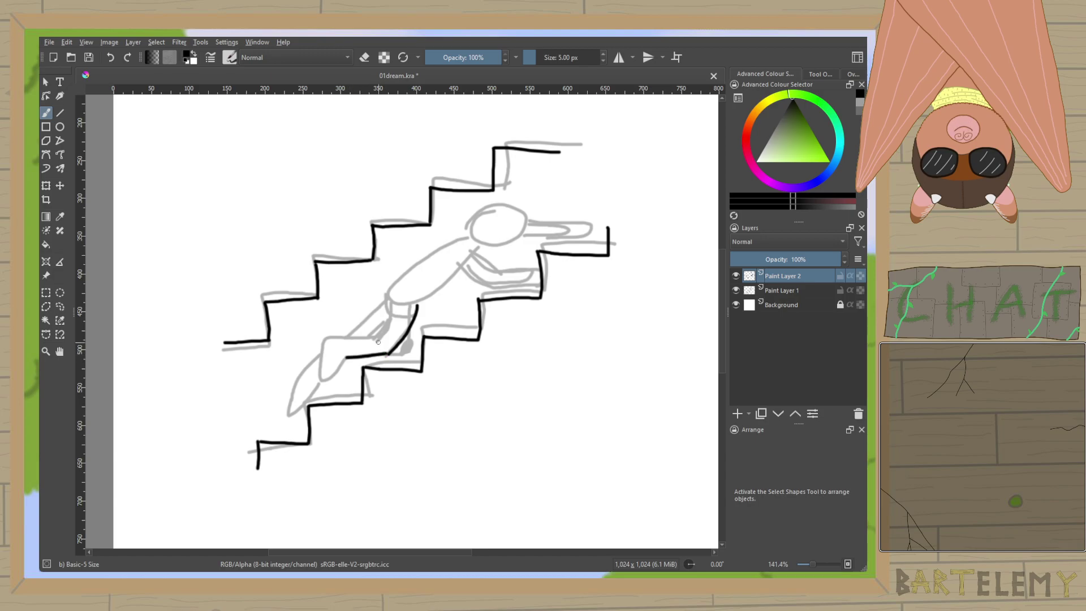
{"action": "scroll", "coordinate": [378, 342], "scroll_direction": "up", "scroll_amount": 2}
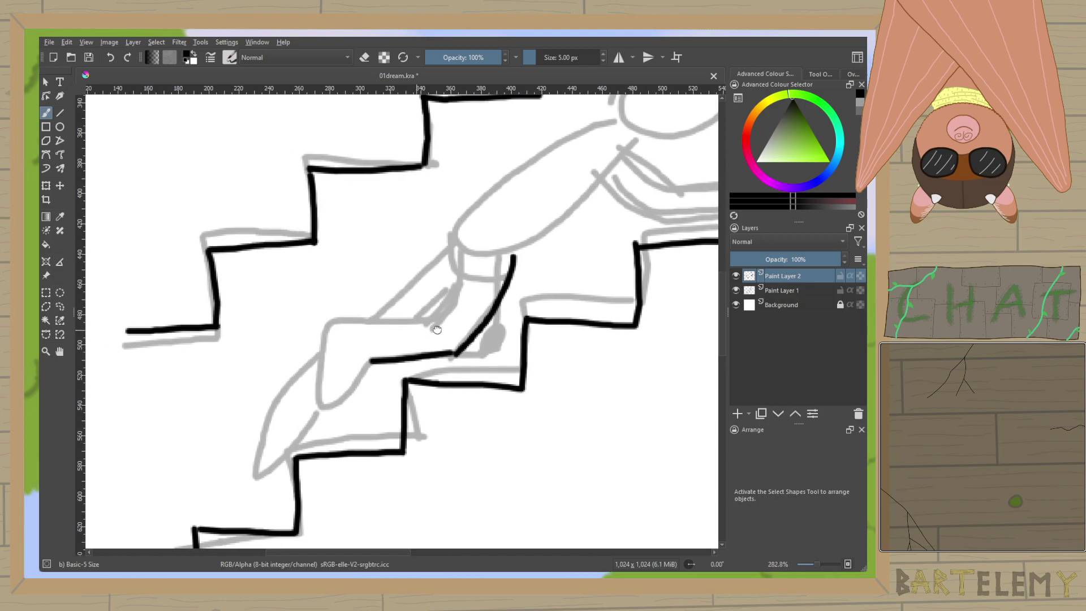
{"action": "left_click_drag", "start_coordinate": [385, 358], "coordinate": [351, 403]}
{"action": "key", "text": "ctrl+z"}
{"action": "mouse_move", "coordinate": [387, 359]}
{"action": "left_mouse_down"}
{"action": "mouse_move", "coordinate": [351, 408]}
{"action": "mouse_move", "coordinate": [341, 397]}
{"action": "mouse_move", "coordinate": [359, 340]}
{"action": "mouse_move", "coordinate": [399, 319]}
{"action": "left_mouse_up"}
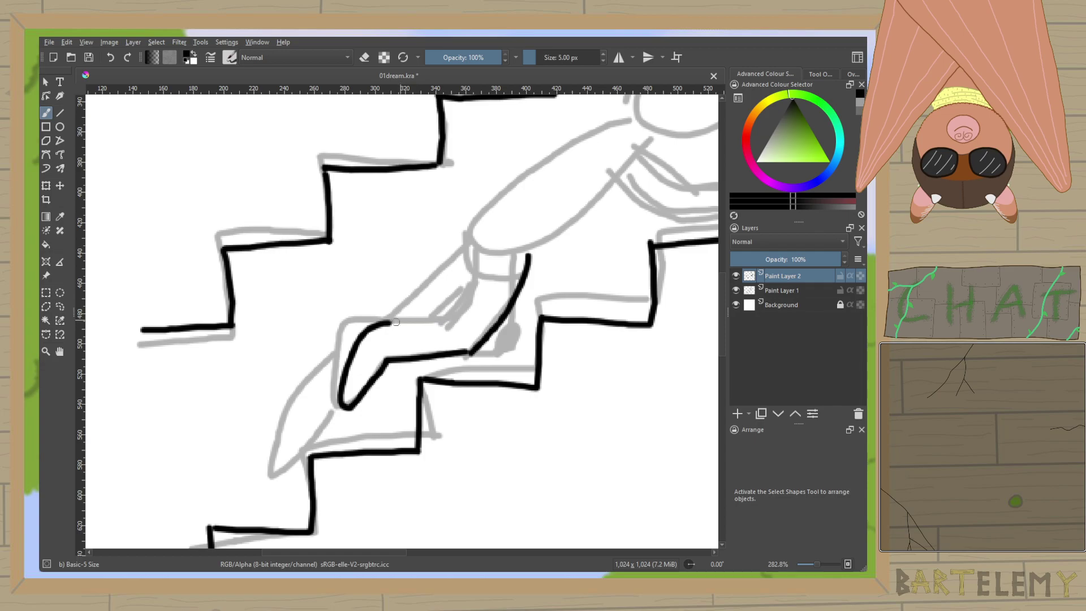
{"action": "key", "text": "ctrl+z"}
{"action": "key", "text": "ctrl+z"}
{"action": "mouse_move", "coordinate": [384, 364]}
{"action": "left_mouse_down"}
{"action": "mouse_move", "coordinate": [353, 400]}
{"action": "mouse_move", "coordinate": [348, 360]}
{"action": "mouse_move", "coordinate": [381, 323]}
{"action": "mouse_move", "coordinate": [454, 309]}
{"action": "mouse_move", "coordinate": [449, 317]}
{"action": "mouse_move", "coordinate": [490, 264]}
{"action": "left_mouse_up"}
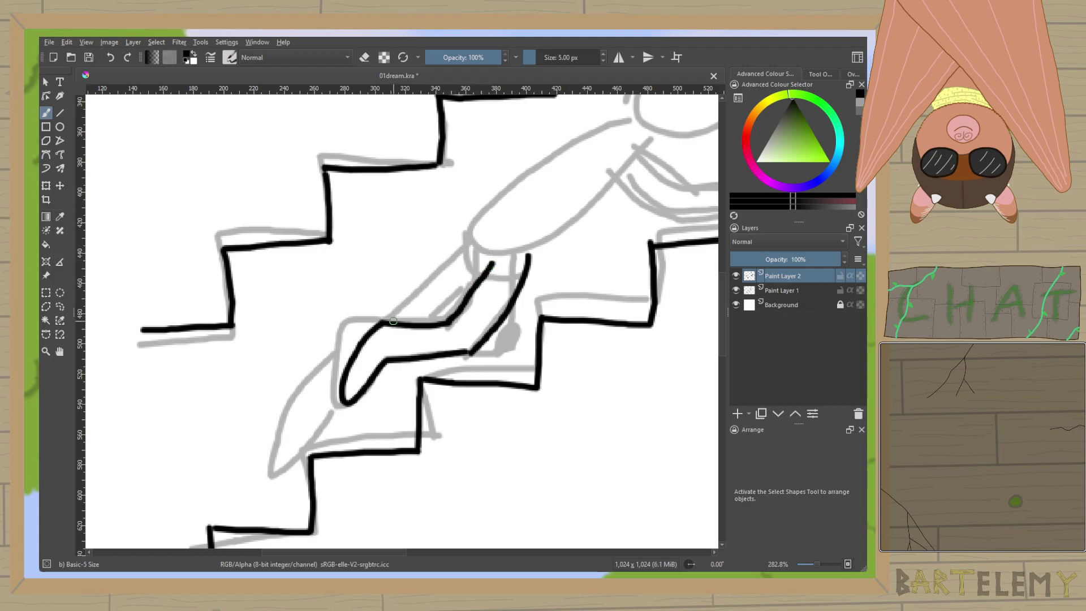
Ink the figure's trailing leg behind the near one, and outline the torso's back and belly.
{"action": "mouse_move", "coordinate": [359, 349]}
{"action": "left_mouse_down"}
{"action": "mouse_move", "coordinate": [285, 423]}
{"action": "mouse_move", "coordinate": [273, 462]}
{"action": "mouse_move", "coordinate": [290, 466]}
{"action": "mouse_move", "coordinate": [346, 405]}
{"action": "left_mouse_up"}
{"action": "key", "text": "ctrl+z"}
{"action": "left_click_drag", "start_coordinate": [282, 465], "coordinate": [346, 403]}
{"action": "mouse_move", "coordinate": [392, 321]}
{"action": "left_mouse_down"}
{"action": "mouse_move", "coordinate": [460, 259]}
{"action": "mouse_move", "coordinate": [508, 194]}
{"action": "mouse_move", "coordinate": [622, 117]}
{"action": "left_mouse_up"}
{"action": "left_click_drag", "start_coordinate": [439, 325], "coordinate": [450, 315]}
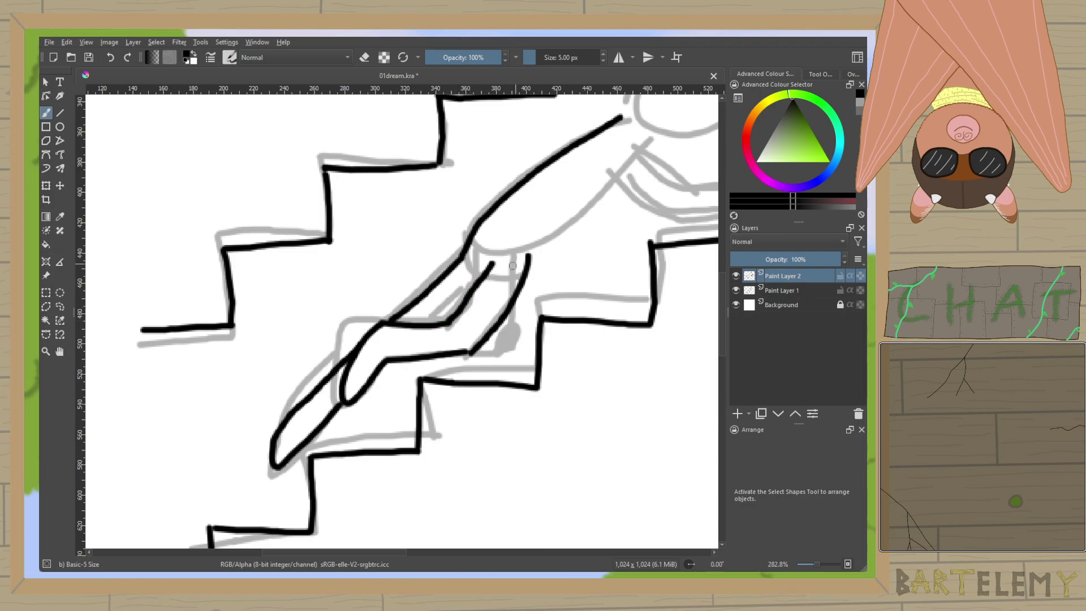
{"action": "mouse_move", "coordinate": [530, 256]}
{"action": "left_mouse_down"}
{"action": "mouse_move", "coordinate": [610, 187]}
{"action": "mouse_move", "coordinate": [368, 267]}
{"action": "left_mouse_up"}
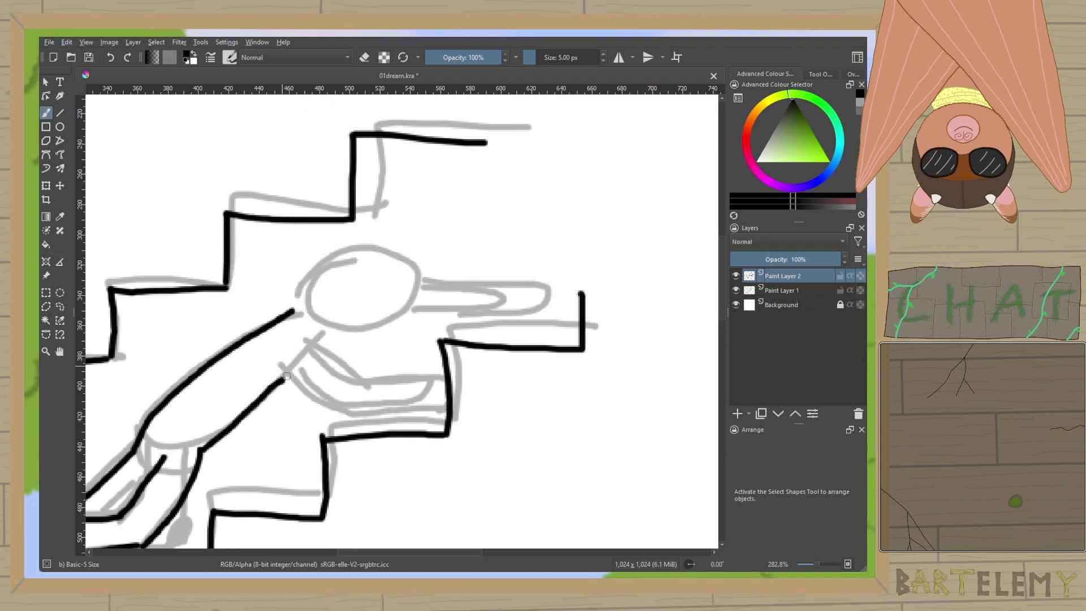
Ink the figure's near bent arm with a rounded hand, and join the belly line to it.
{"action": "left_click_drag", "start_coordinate": [281, 365], "coordinate": [332, 407]}
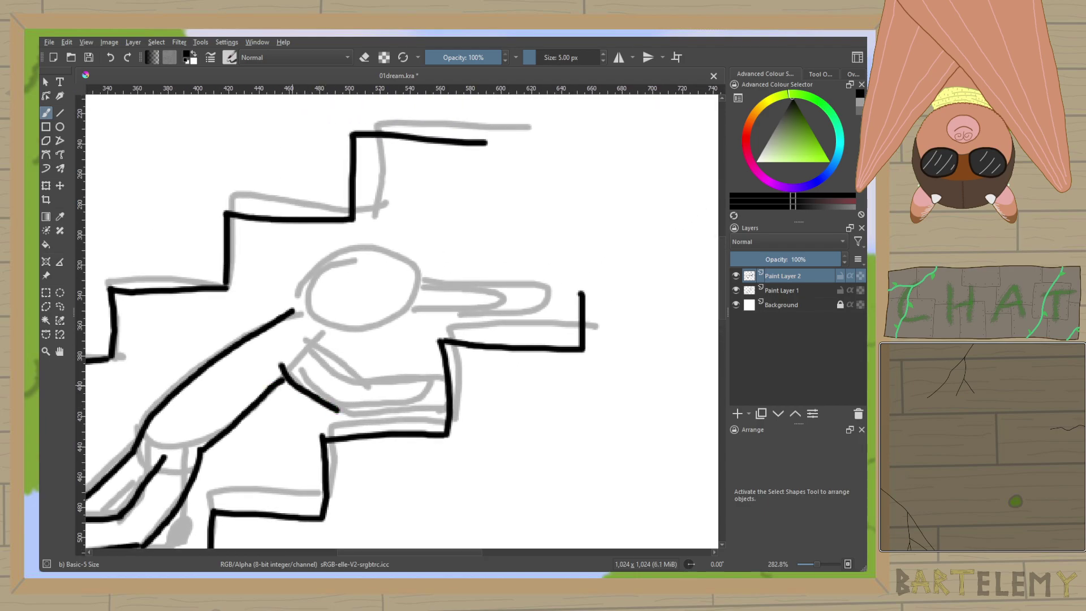
{"action": "key", "text": "ctrl+z"}
{"action": "mouse_move", "coordinate": [279, 366]}
{"action": "left_mouse_down"}
{"action": "mouse_move", "coordinate": [339, 400]}
{"action": "mouse_move", "coordinate": [365, 400]}
{"action": "mouse_move", "coordinate": [352, 405]}
{"action": "mouse_move", "coordinate": [432, 401]}
{"action": "mouse_move", "coordinate": [435, 385]}
{"action": "mouse_move", "coordinate": [412, 377]}
{"action": "mouse_move", "coordinate": [362, 381]}
{"action": "mouse_move", "coordinate": [402, 375]}
{"action": "mouse_move", "coordinate": [427, 391]}
{"action": "mouse_move", "coordinate": [358, 409]}
{"action": "mouse_move", "coordinate": [421, 403]}
{"action": "mouse_move", "coordinate": [429, 386]}
{"action": "mouse_move", "coordinate": [359, 380]}
{"action": "left_mouse_up"}
{"action": "key", "text": "ctrl+z"}
{"action": "key", "text": "ctrl+z"}
{"action": "left_click_drag", "start_coordinate": [299, 339], "coordinate": [357, 379]}
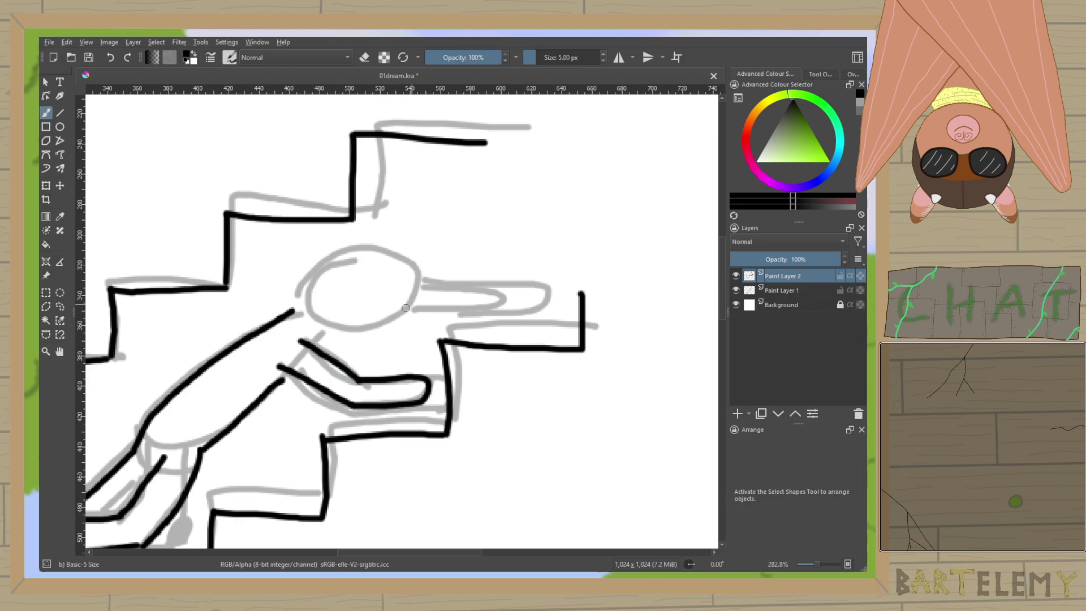
{"action": "left_click_drag", "start_coordinate": [281, 382], "coordinate": [294, 371]}
Ink the figure's head with neck and chin, and the far arm stretched straight out in front of the face.
{"action": "mouse_move", "coordinate": [371, 243]}
{"action": "left_mouse_down"}
{"action": "mouse_move", "coordinate": [333, 249]}
{"action": "mouse_move", "coordinate": [303, 273]}
{"action": "mouse_move", "coordinate": [293, 313]}
{"action": "left_mouse_up"}
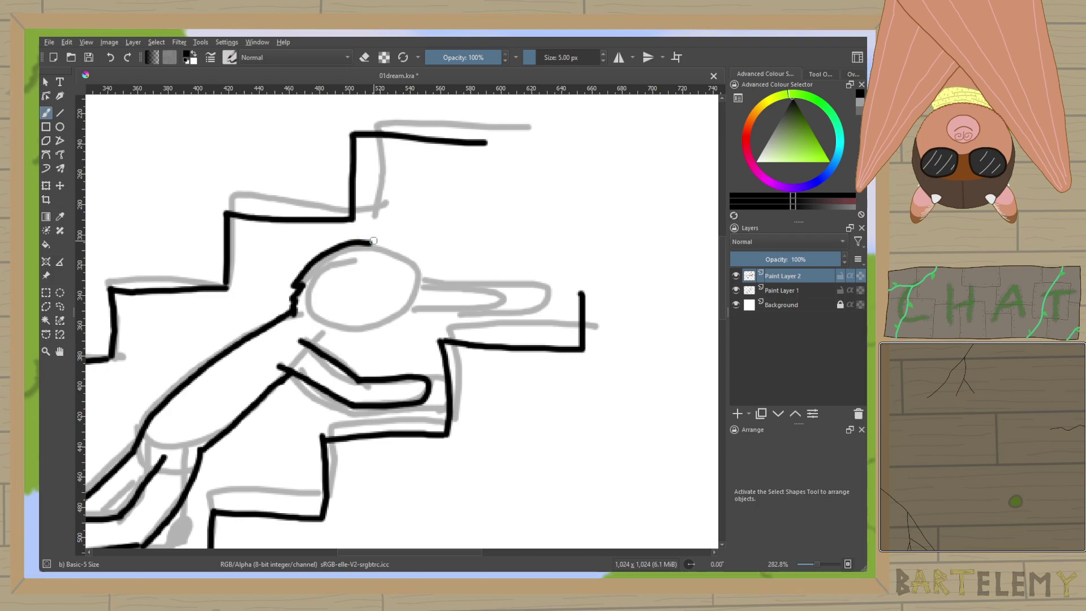
{"action": "mouse_move", "coordinate": [380, 245]}
{"action": "left_mouse_down"}
{"action": "mouse_move", "coordinate": [413, 261]}
{"action": "mouse_move", "coordinate": [406, 304]}
{"action": "mouse_move", "coordinate": [370, 340]}
{"action": "mouse_move", "coordinate": [345, 332]}
{"action": "mouse_move", "coordinate": [316, 345]}
{"action": "mouse_move", "coordinate": [342, 328]}
{"action": "left_mouse_up"}
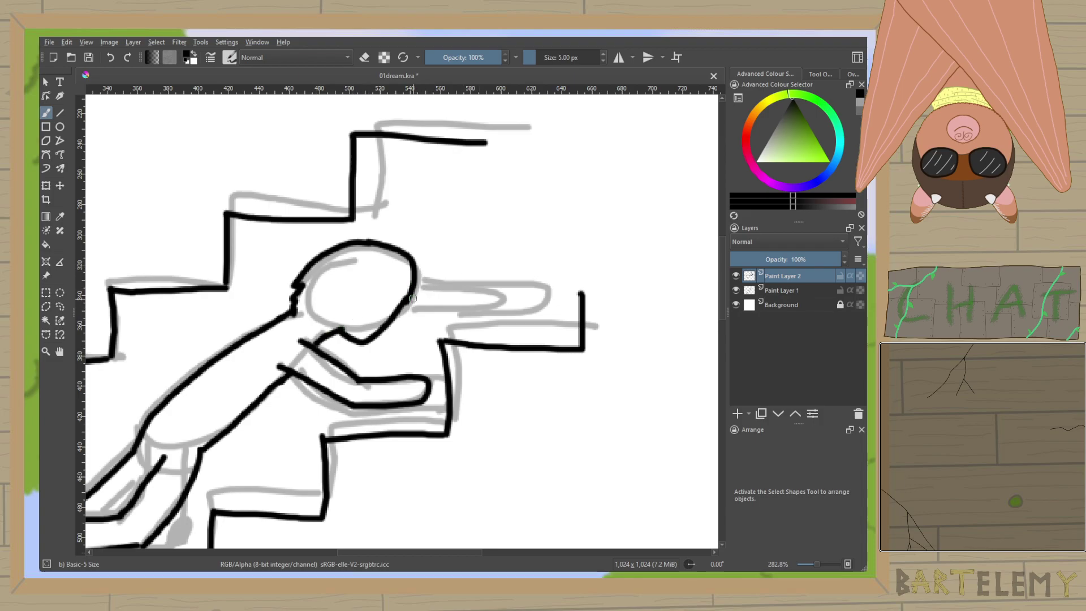
{"action": "mouse_move", "coordinate": [418, 279]}
{"action": "left_mouse_down"}
{"action": "mouse_move", "coordinate": [555, 286]}
{"action": "mouse_move", "coordinate": [531, 306]}
{"action": "mouse_move", "coordinate": [399, 310]}
{"action": "left_mouse_up"}
{"action": "mouse_move", "coordinate": [563, 369]}
{"action": "left_mouse_down"}
{"action": "mouse_move", "coordinate": [720, 206]}
{"action": "mouse_move", "coordinate": [725, 215]}
{"action": "left_mouse_up"}
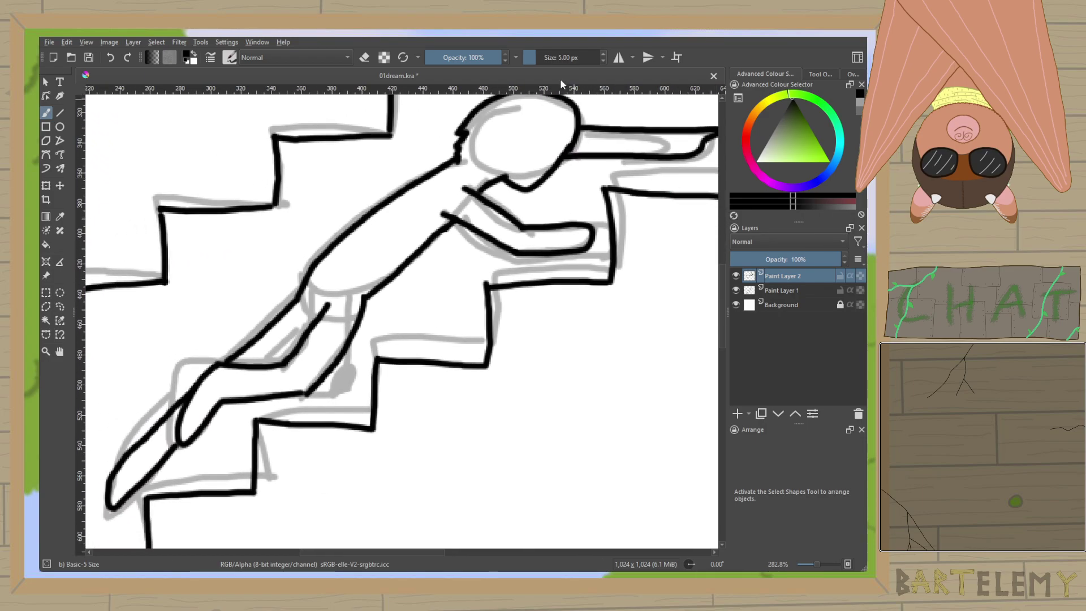
With a 3 px brush, draw thin diagonal edge lines between the lower staircase's upper step corners, breaking them at the arms.
{"action": "left_click", "coordinate": [602, 61]}
{"action": "left_click", "coordinate": [603, 61]}
{"action": "mouse_move", "coordinate": [447, 373]}
{"action": "left_mouse_down"}
{"action": "mouse_move", "coordinate": [565, 362]}
{"action": "mouse_move", "coordinate": [464, 390]}
{"action": "mouse_move", "coordinate": [387, 479]}
{"action": "mouse_move", "coordinate": [396, 458]}
{"action": "left_mouse_up"}
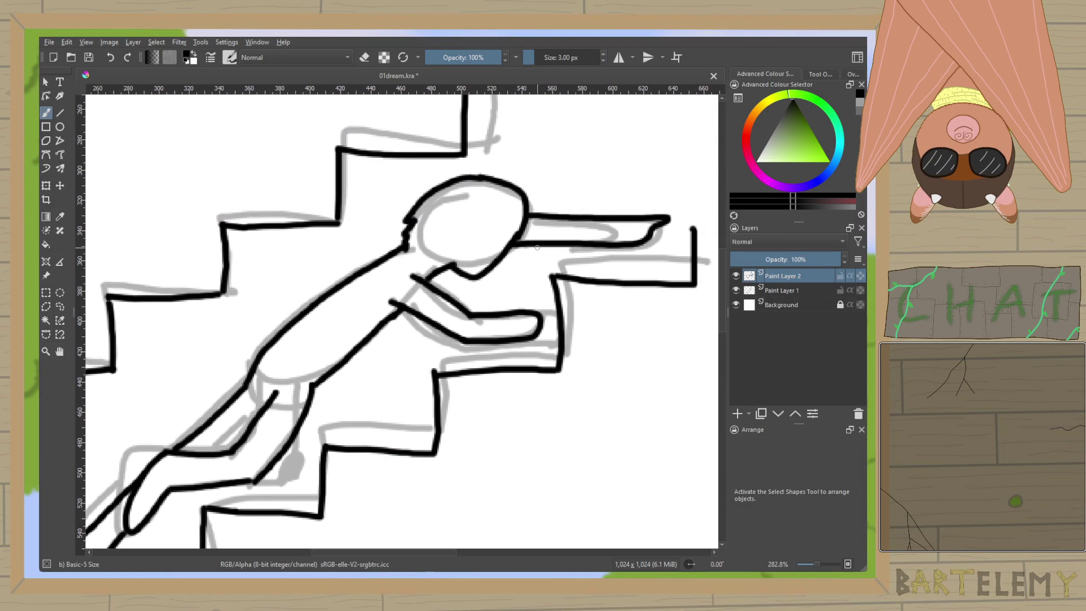
{"action": "left_click_drag", "start_coordinate": [434, 371], "coordinate": [475, 345]}
{"action": "left_click_drag", "start_coordinate": [552, 276], "coordinate": [594, 249]}
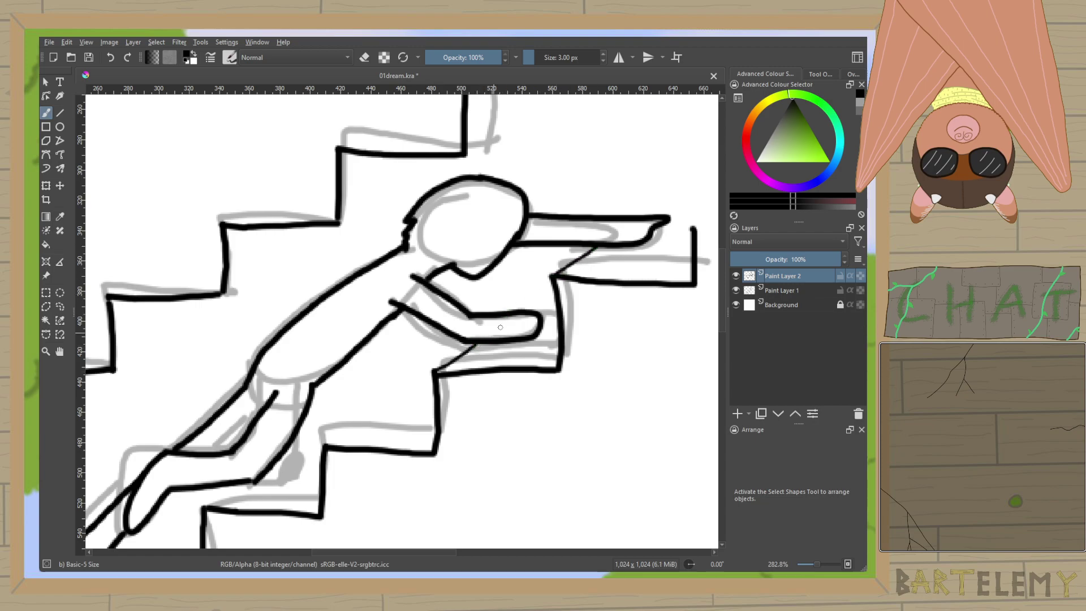
{"action": "left_click_drag", "start_coordinate": [511, 314], "coordinate": [551, 279]}
Continue the thin diagonal edge line along the lower staircase's remaining corners down to its bottom step, breaking it at the legs.
{"action": "mouse_move", "coordinate": [326, 444]}
{"action": "left_mouse_down"}
{"action": "mouse_move", "coordinate": [460, 341]}
{"action": "mouse_move", "coordinate": [428, 369]}
{"action": "mouse_move", "coordinate": [630, 271]}
{"action": "left_mouse_up"}
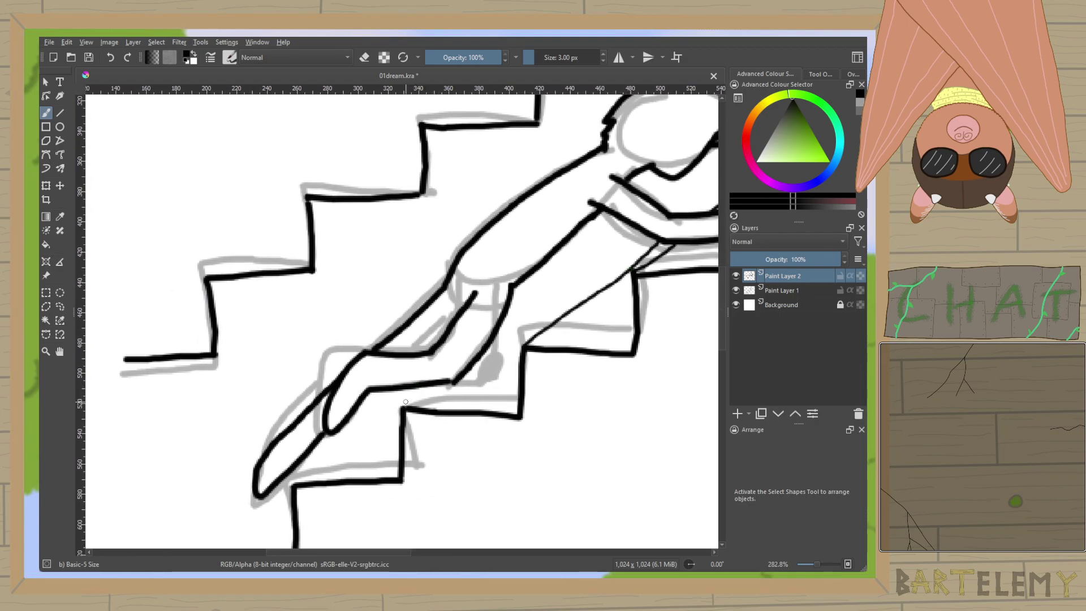
{"action": "left_click_drag", "start_coordinate": [402, 405], "coordinate": [559, 310]}
{"action": "left_click_drag", "start_coordinate": [294, 485], "coordinate": [494, 347]}
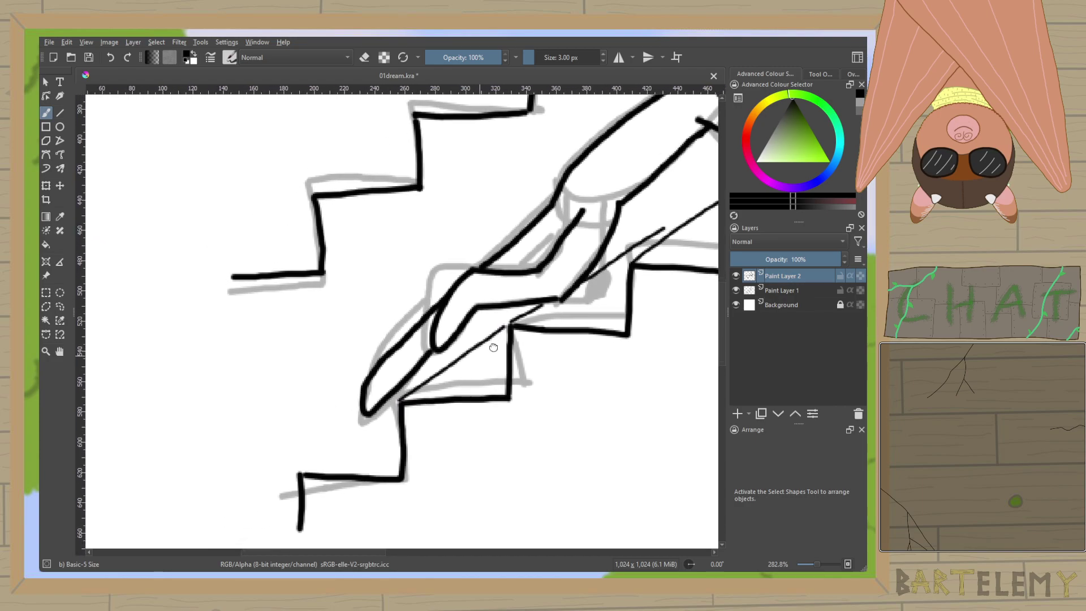
{"action": "left_click_drag", "start_coordinate": [299, 468], "coordinate": [399, 399]}
{"action": "left_click_drag", "start_coordinate": [365, 436], "coordinate": [326, 462]}
{"action": "scroll", "coordinate": [325, 462], "scroll_direction": "down", "scroll_amount": 3}
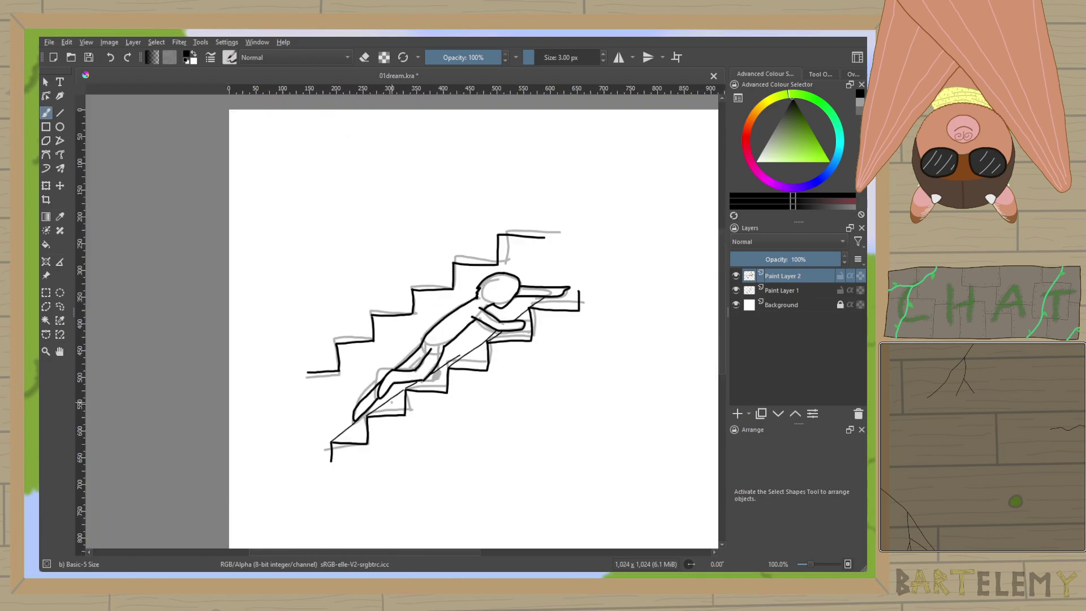
Hide the grey sketch on Paint Layer 1.
{"action": "scroll", "coordinate": [392, 402], "scroll_direction": "up", "scroll_amount": 3}
{"action": "scroll", "coordinate": [494, 345], "scroll_direction": "down", "scroll_amount": 5}
{"action": "scroll", "coordinate": [509, 355], "scroll_direction": "up", "scroll_amount": 3}
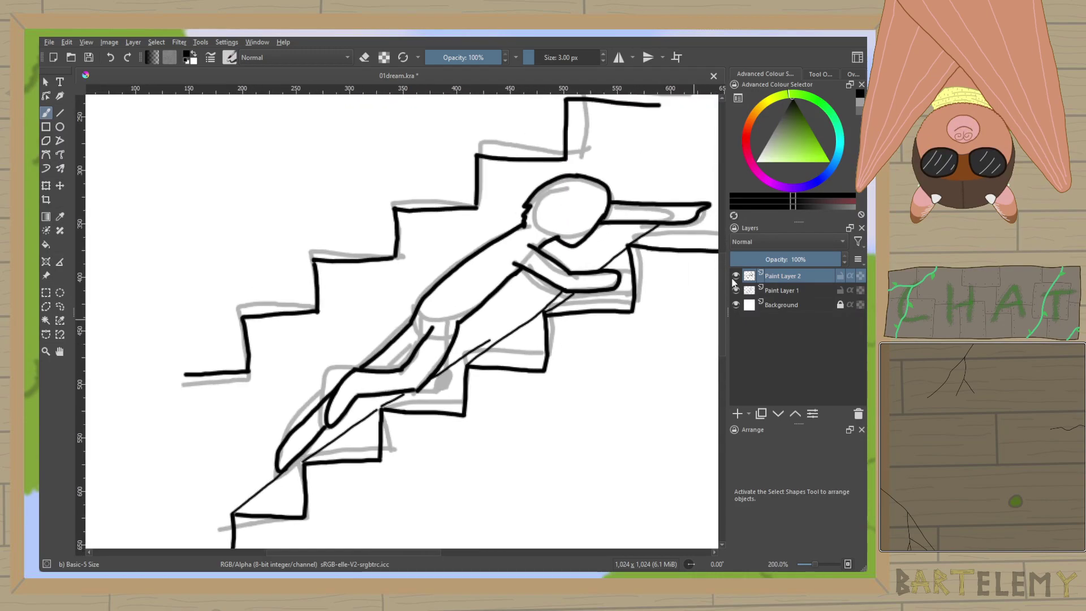
{"action": "left_click", "coordinate": [735, 290]}
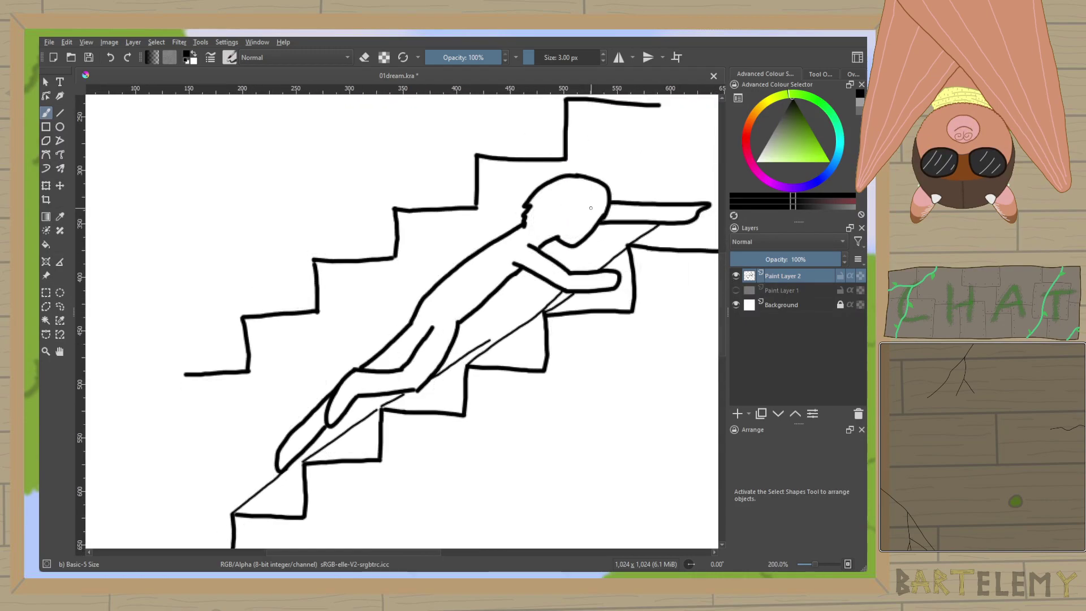
Erase the figure's straight far arm with a 5 px brush and redraw it slanting upward from the jaw to the hand.
{"action": "scroll", "coordinate": [597, 225], "scroll_direction": "up", "scroll_amount": 4}
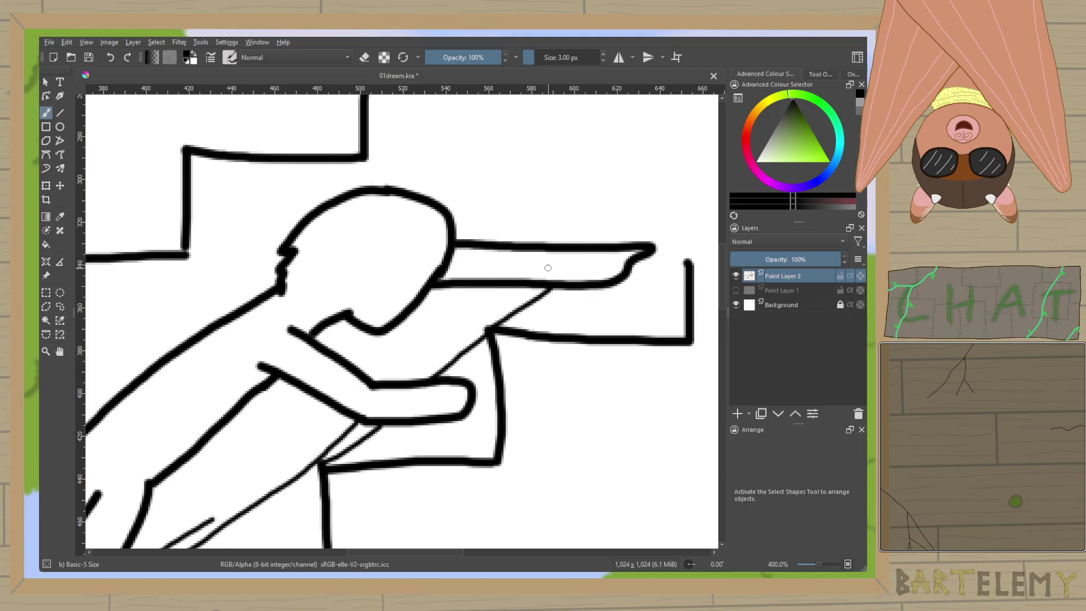
{"action": "left_click", "coordinate": [603, 61]}
{"action": "left_click", "coordinate": [604, 53]}
{"action": "left_click", "coordinate": [604, 53]}
{"action": "key", "text": "e"}
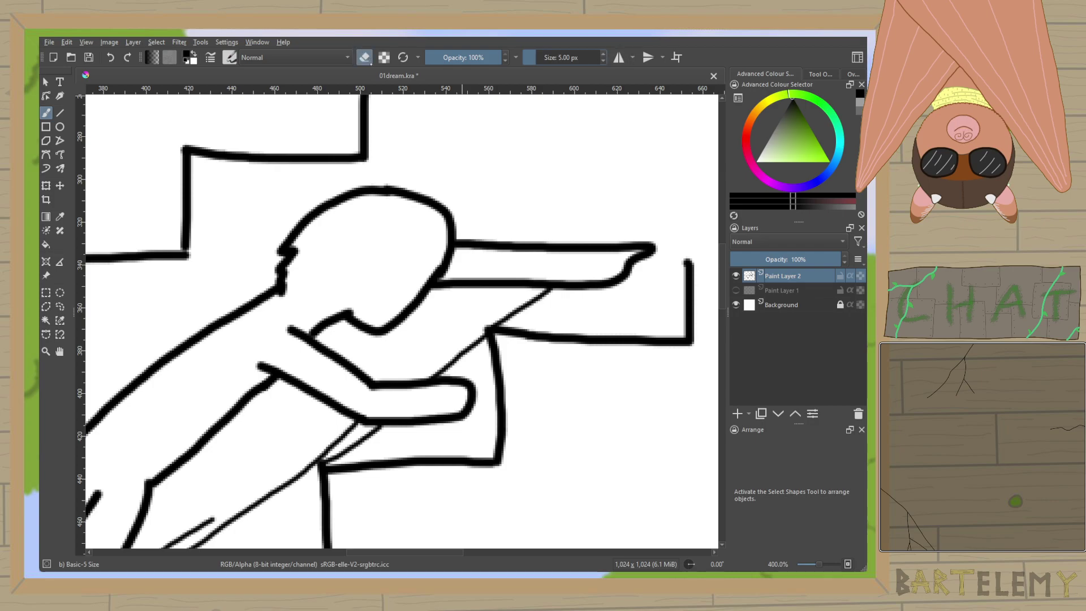
{"action": "mouse_move", "coordinate": [463, 241]}
{"action": "left_mouse_down"}
{"action": "mouse_move", "coordinate": [497, 239]}
{"action": "mouse_move", "coordinate": [468, 234]}
{"action": "mouse_move", "coordinate": [480, 247]}
{"action": "mouse_move", "coordinate": [547, 234]}
{"action": "mouse_move", "coordinate": [516, 257]}
{"action": "mouse_move", "coordinate": [634, 231]}
{"action": "mouse_move", "coordinate": [607, 260]}
{"action": "mouse_move", "coordinate": [658, 239]}
{"action": "mouse_move", "coordinate": [622, 277]}
{"action": "mouse_move", "coordinate": [591, 281]}
{"action": "left_mouse_up"}
{"action": "mouse_move", "coordinate": [450, 284]}
{"action": "left_mouse_down"}
{"action": "mouse_move", "coordinate": [508, 273]}
{"action": "mouse_move", "coordinate": [483, 289]}
{"action": "mouse_move", "coordinate": [456, 279]}
{"action": "mouse_move", "coordinate": [621, 279]}
{"action": "left_mouse_up"}
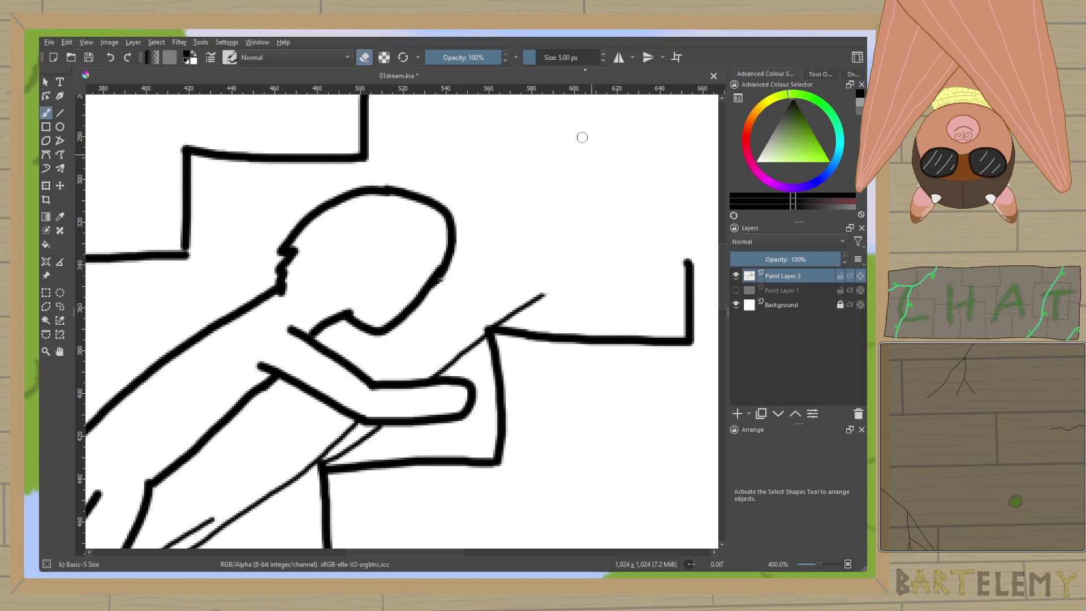
{"action": "left_click", "coordinate": [364, 57]}
{"action": "mouse_move", "coordinate": [443, 277]}
{"action": "left_mouse_down"}
{"action": "mouse_move", "coordinate": [595, 254]}
{"action": "mouse_move", "coordinate": [580, 279]}
{"action": "mouse_move", "coordinate": [332, 337]}
{"action": "left_mouse_up"}
With a 3 px brush, extend the diagonal stair edge line up to the far arm and continue it beyond the hand.
{"action": "key", "text": "bracketleft"}
{"action": "key", "text": "bracketleft"}
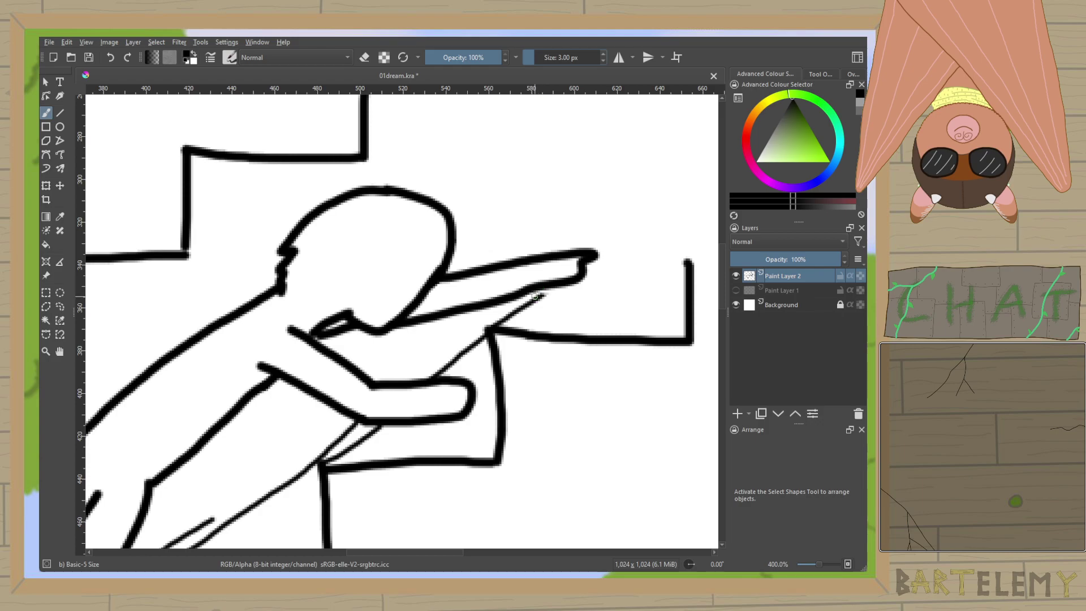
{"action": "left_click_drag", "start_coordinate": [538, 297], "coordinate": [554, 285]}
{"action": "left_click_drag", "start_coordinate": [599, 255], "coordinate": [663, 183]}
{"action": "key", "text": "ctrl+z"}
{"action": "left_click_drag", "start_coordinate": [594, 253], "coordinate": [661, 196]}
{"action": "key", "text": "1"}
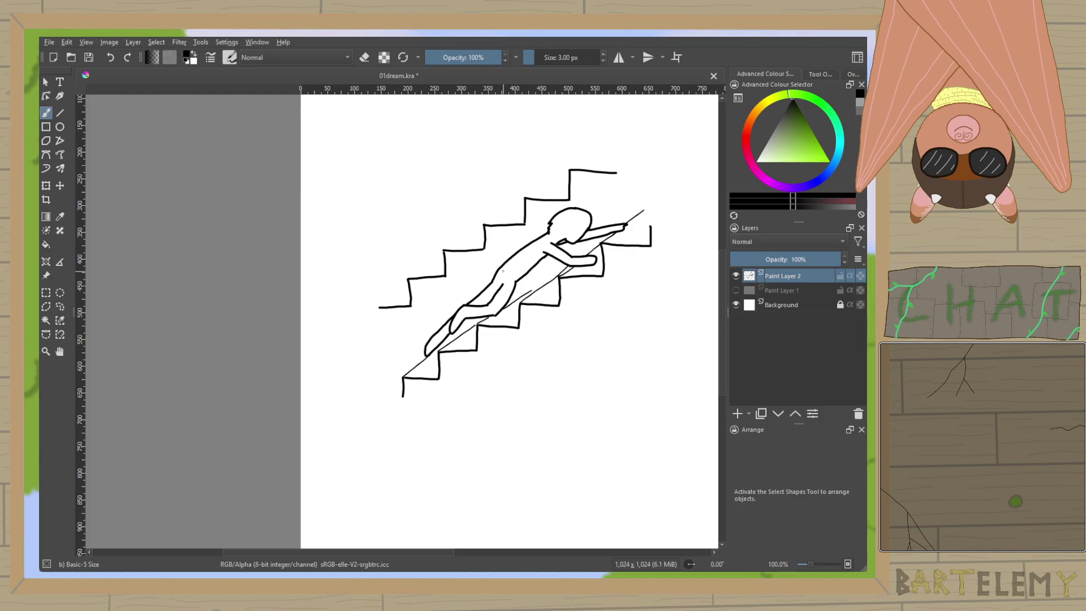
Draw a thin waistline across the torso and a thin trouser cuff line across each lower leg.
{"action": "scroll", "coordinate": [574, 223], "scroll_direction": "up", "scroll_amount": 2}
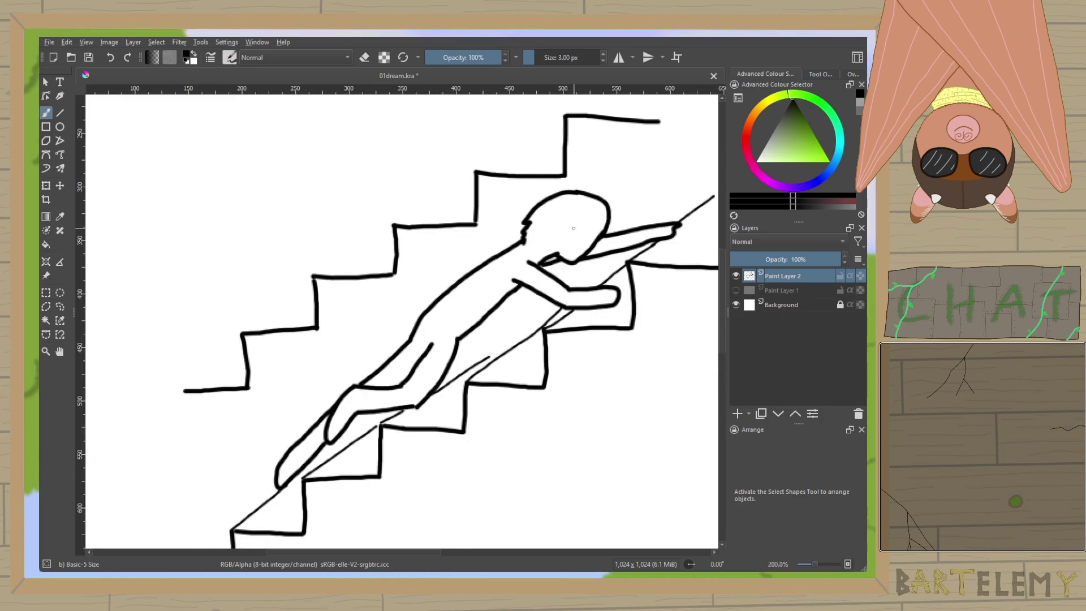
{"action": "scroll", "coordinate": [460, 339], "scroll_direction": "up", "scroll_amount": 1}
{"action": "left_click_drag", "start_coordinate": [380, 292], "coordinate": [446, 343]}
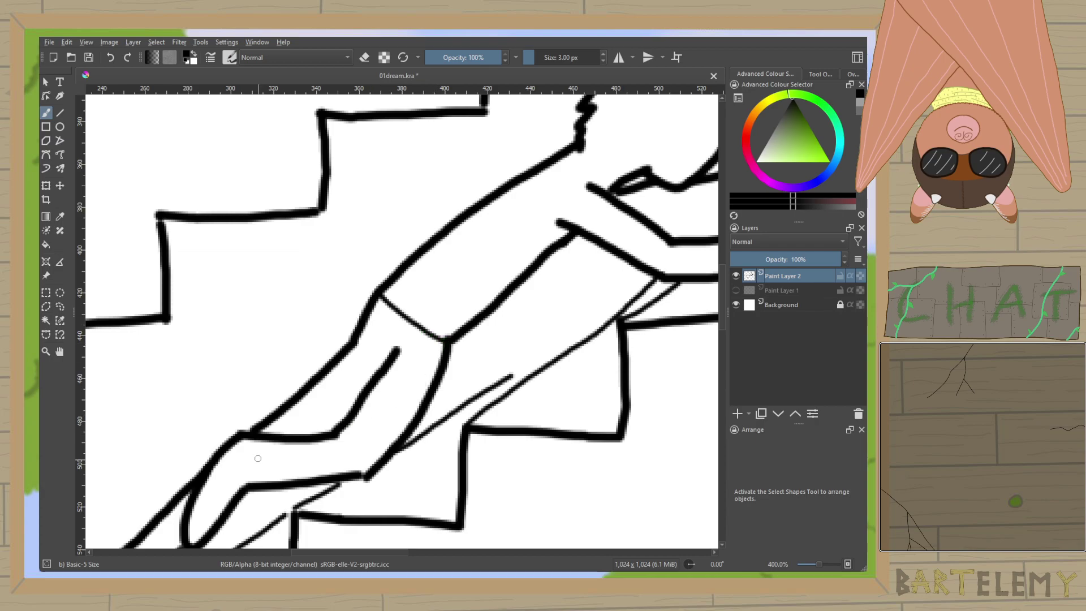
{"action": "mouse_move", "coordinate": [244, 434]}
{"action": "left_mouse_down"}
{"action": "mouse_move", "coordinate": [247, 486]}
{"action": "mouse_move", "coordinate": [474, 192]}
{"action": "left_mouse_up"}
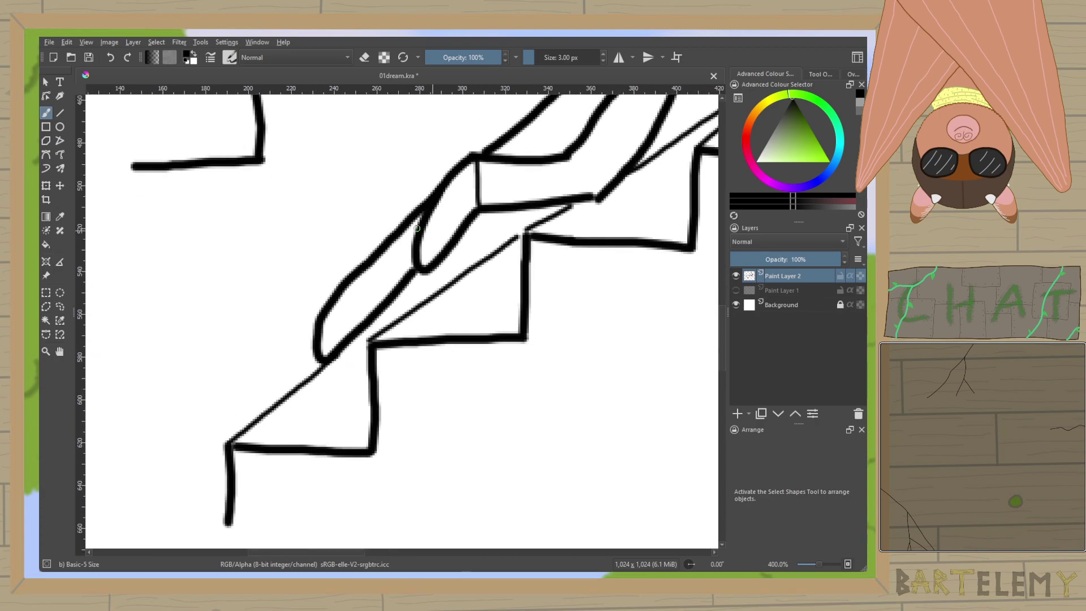
{"action": "mouse_move", "coordinate": [371, 261]}
{"action": "left_mouse_down"}
{"action": "mouse_move", "coordinate": [386, 299]}
{"action": "mouse_move", "coordinate": [465, 315]}
{"action": "mouse_move", "coordinate": [564, 281]}
{"action": "mouse_move", "coordinate": [469, 395]}
{"action": "left_mouse_up"}
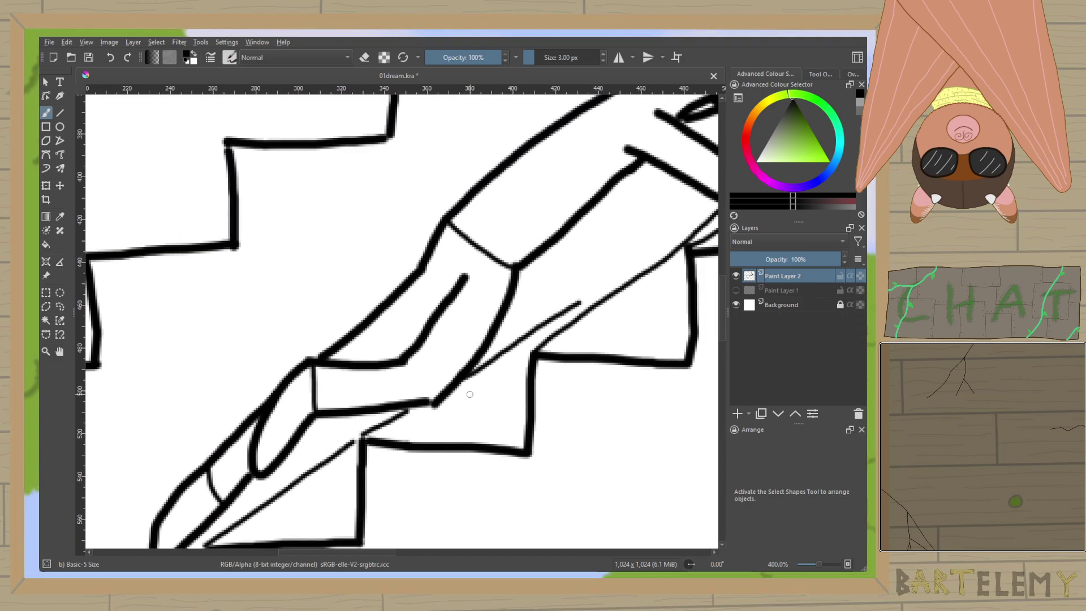
Join the thigh and shin lines at the near knee and trim the overshoot with the eraser.
{"action": "scroll", "coordinate": [447, 402], "scroll_direction": "up", "scroll_amount": 2}
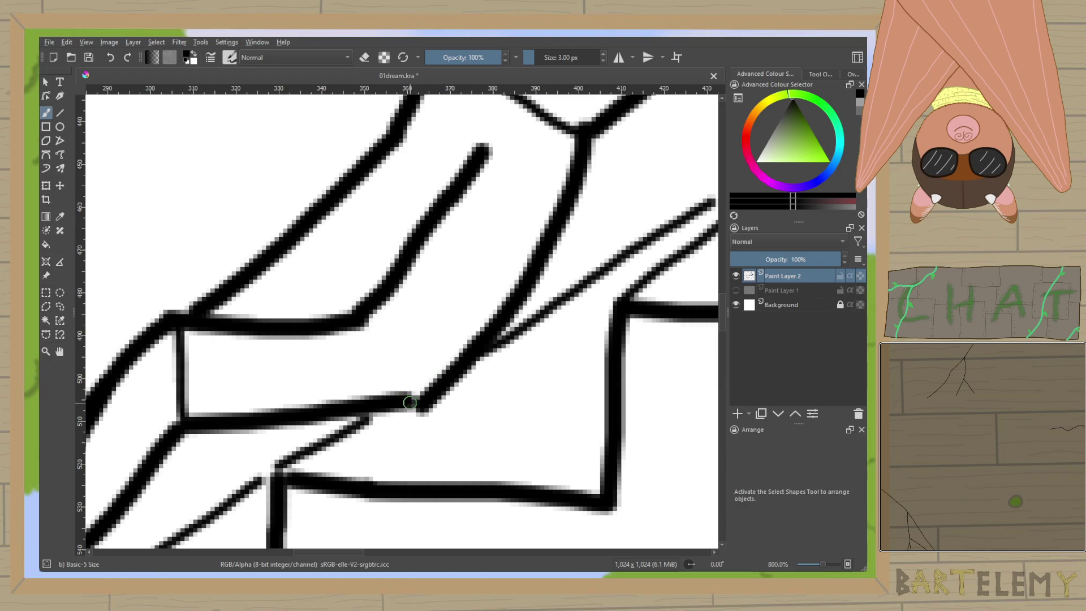
{"action": "mouse_move", "coordinate": [419, 402]}
{"action": "left_mouse_down"}
{"action": "mouse_move", "coordinate": [443, 392]}
{"action": "mouse_move", "coordinate": [434, 378]}
{"action": "mouse_move", "coordinate": [379, 395]}
{"action": "left_mouse_up"}
{"action": "key", "text": "e"}
{"action": "key", "text": "e"}
{"action": "left_click_drag", "start_coordinate": [502, 211], "coordinate": [410, 370]}
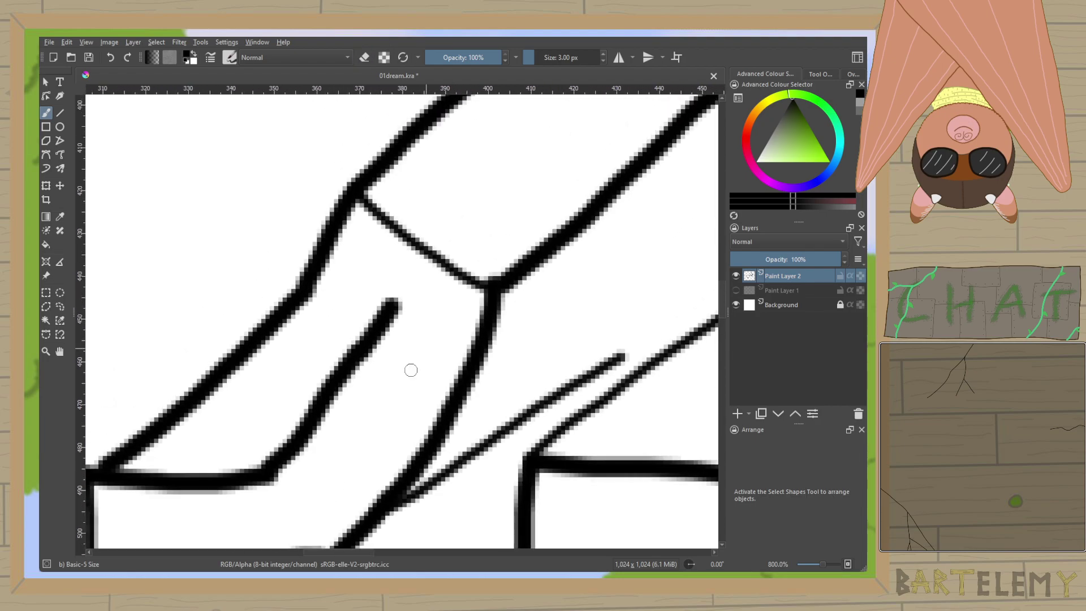
Draw a short curved line from the back of the waist down toward the line between the thighs, redoing the first stroke.
{"action": "scroll", "coordinate": [411, 369], "scroll_direction": "down", "scroll_amount": 7}
{"action": "scroll", "coordinate": [405, 369], "scroll_direction": "up", "scroll_amount": 6}
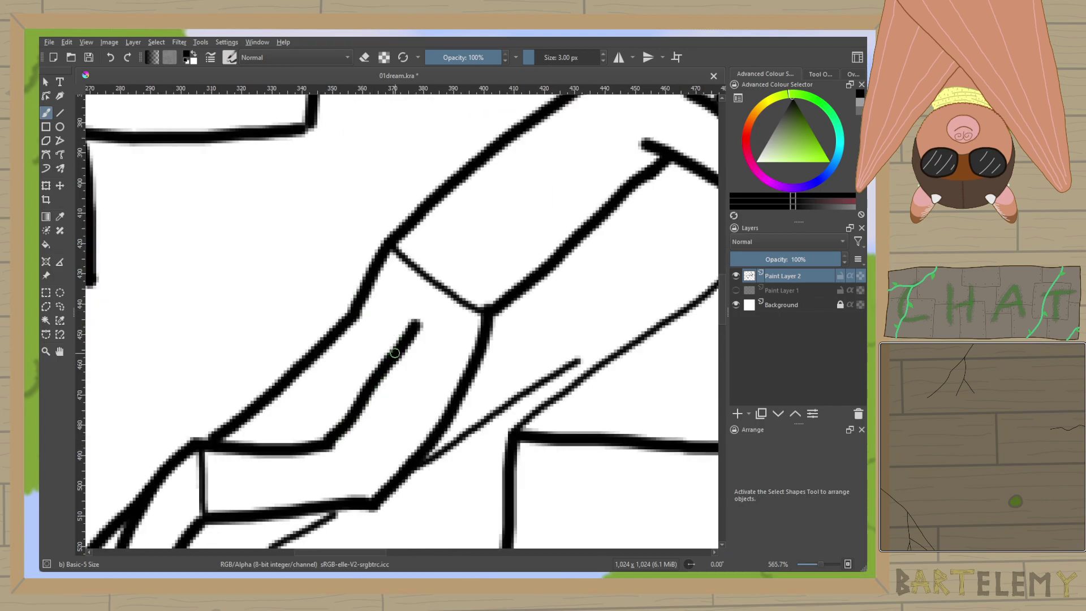
{"action": "left_click_drag", "start_coordinate": [388, 249], "coordinate": [392, 342]}
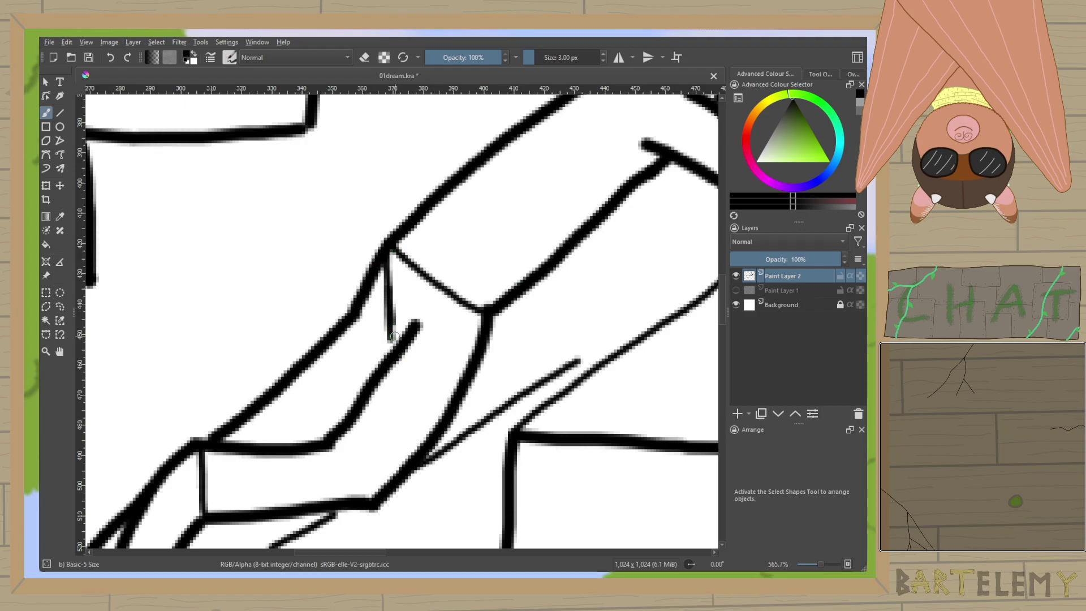
{"action": "key", "text": "ctrl+z"}
{"action": "key", "text": "ctrl+z"}
{"action": "mouse_move", "coordinate": [387, 250]}
{"action": "left_mouse_down"}
{"action": "mouse_move", "coordinate": [385, 346]}
{"action": "mouse_move", "coordinate": [408, 371]}
{"action": "mouse_move", "coordinate": [407, 304]}
{"action": "mouse_move", "coordinate": [416, 350]}
{"action": "mouse_move", "coordinate": [424, 320]}
{"action": "left_mouse_up"}
{"action": "key", "text": "e"}
{"action": "key", "text": "e"}
{"action": "scroll", "coordinate": [397, 369], "scroll_direction": "down", "scroll_amount": 2}
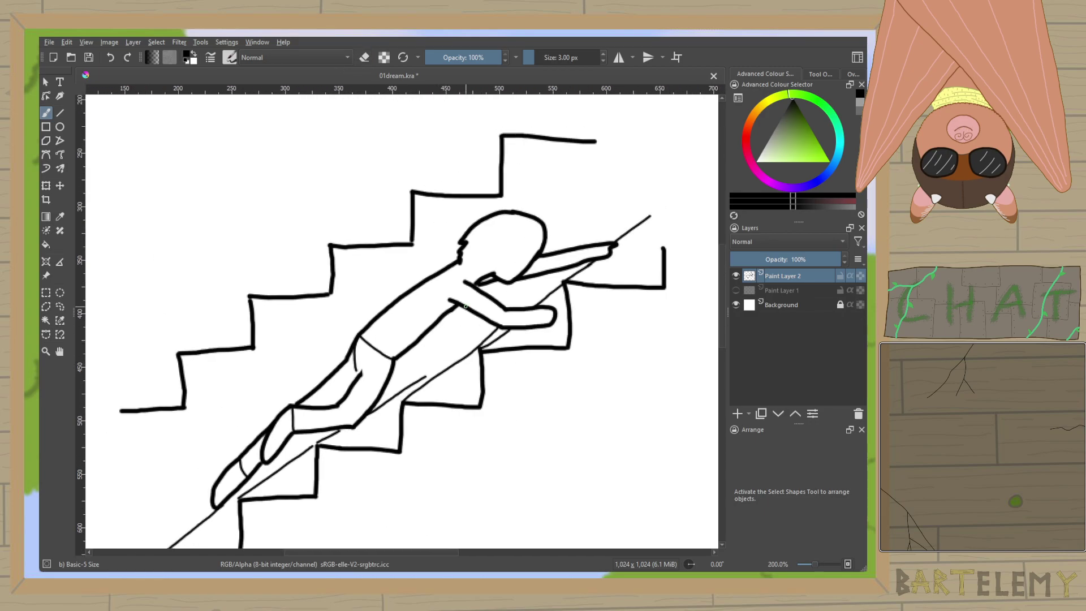
Draw a thin shirt collar line across the neck and a sleeve hem across the near upper arm.
{"action": "scroll", "coordinate": [477, 269], "scroll_direction": "up", "scroll_amount": 1}
{"action": "left_click_drag", "start_coordinate": [394, 245], "coordinate": [449, 353]}
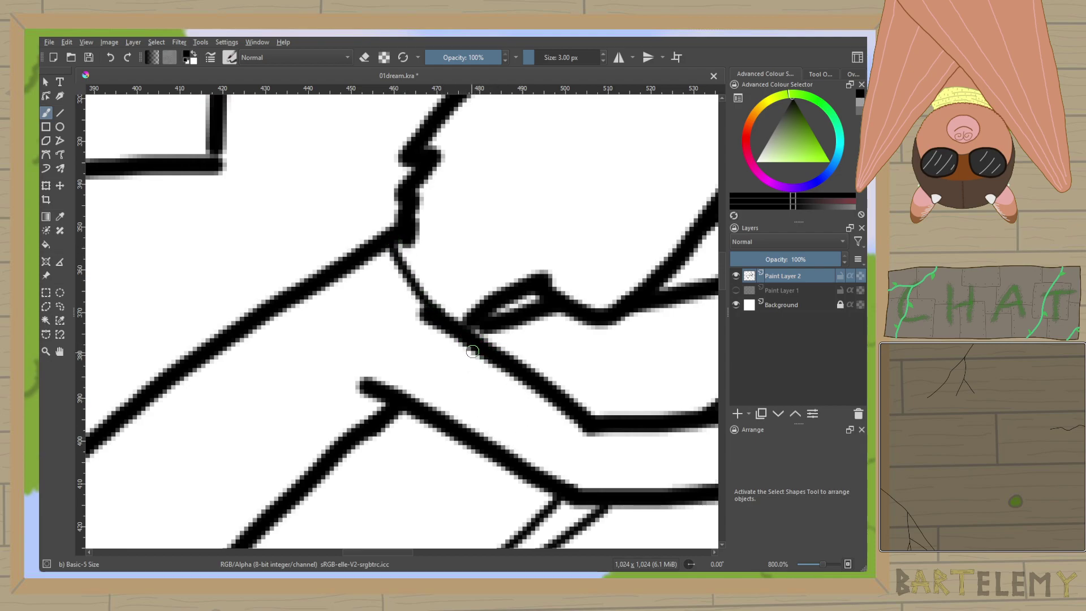
{"action": "left_click_drag", "start_coordinate": [478, 356], "coordinate": [448, 402]}
Draw a jagged hairline across the head and add short strokes for the closed eye and mouth.
{"action": "scroll", "coordinate": [449, 402], "scroll_direction": "up", "scroll_amount": 5}
{"action": "scroll", "coordinate": [448, 402], "scroll_direction": "right", "scroll_amount": 5}
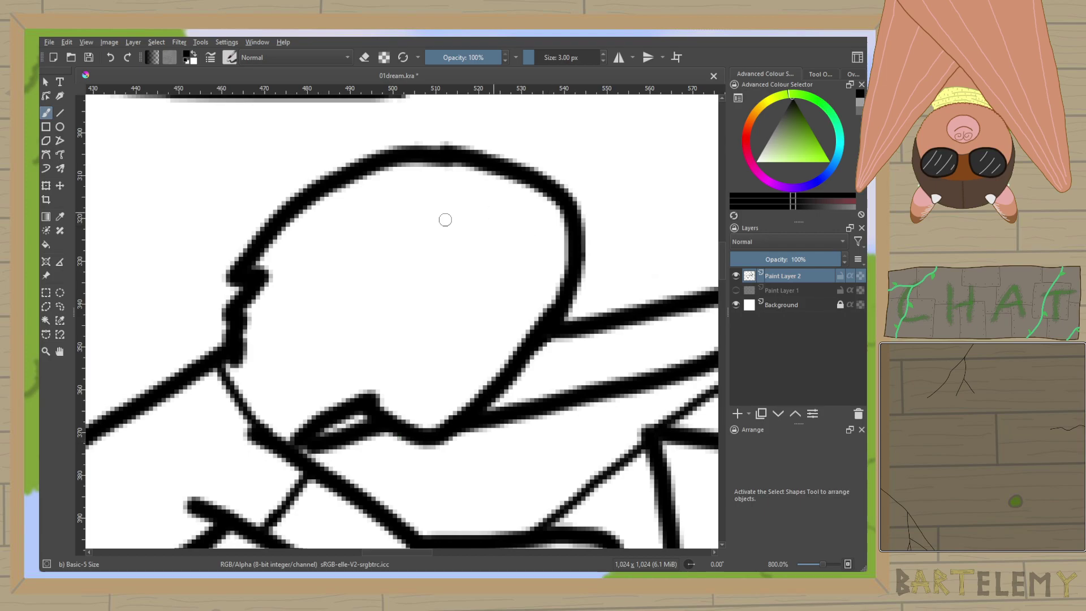
{"action": "mouse_move", "coordinate": [248, 338]}
{"action": "left_mouse_down"}
{"action": "mouse_move", "coordinate": [271, 357]}
{"action": "mouse_move", "coordinate": [357, 274]}
{"action": "mouse_move", "coordinate": [430, 231]}
{"action": "mouse_move", "coordinate": [549, 249]}
{"action": "mouse_move", "coordinate": [559, 287]}
{"action": "mouse_move", "coordinate": [512, 310]}
{"action": "mouse_move", "coordinate": [519, 302]}
{"action": "mouse_move", "coordinate": [532, 319]}
{"action": "mouse_move", "coordinate": [554, 300]}
{"action": "mouse_move", "coordinate": [517, 331]}
{"action": "mouse_move", "coordinate": [522, 348]}
{"action": "mouse_move", "coordinate": [540, 333]}
{"action": "left_mouse_up"}
{"action": "key", "text": "ctrl+z"}
{"action": "key", "text": "ctrl+z"}
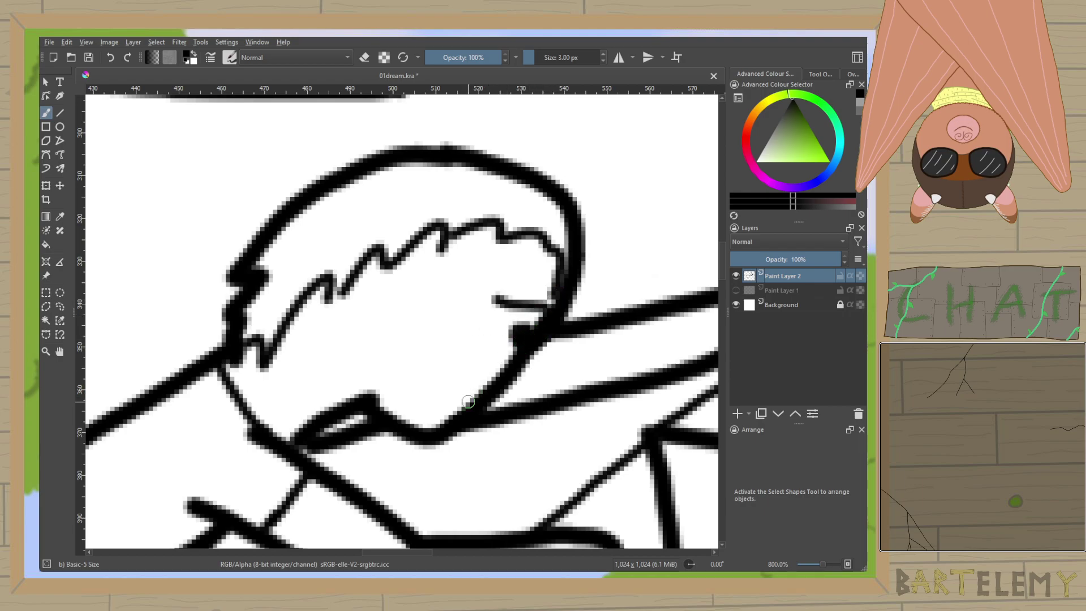
{"action": "left_click_drag", "start_coordinate": [451, 398], "coordinate": [476, 423]}
{"action": "scroll", "coordinate": [332, 318], "scroll_direction": "down", "scroll_amount": 3}
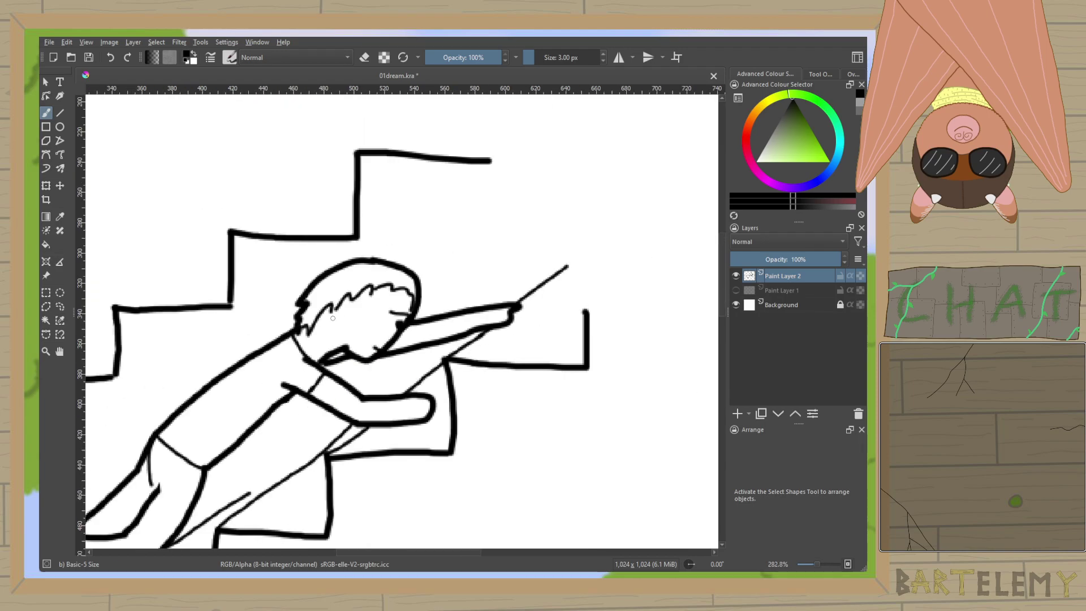
{"action": "scroll", "coordinate": [332, 318], "scroll_direction": "down", "scroll_amount": 1}
{"action": "left_click_drag", "start_coordinate": [333, 318], "coordinate": [495, 251]}
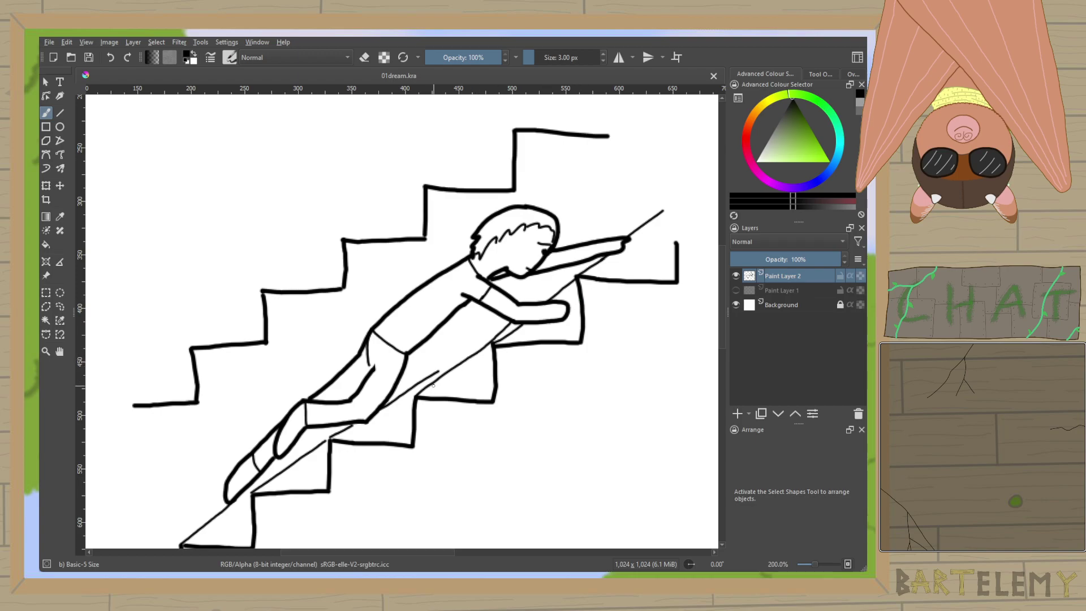
Join the loose ends of the thin diagonal stair edge line above and below the figure's near knee.
{"action": "scroll", "coordinate": [439, 381], "scroll_direction": "up", "scroll_amount": 3}
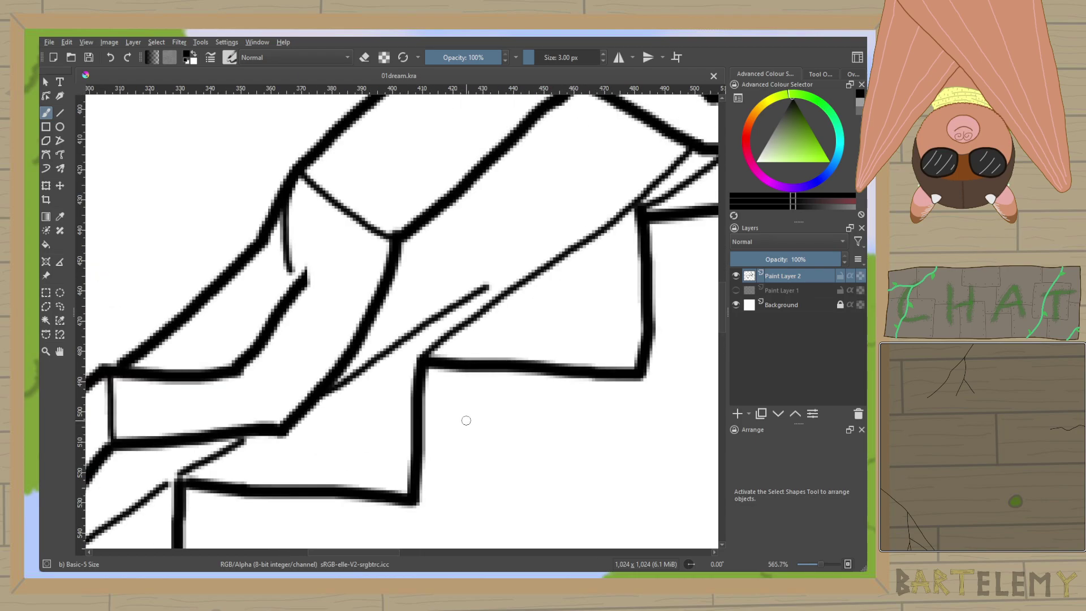
{"action": "left_click_drag", "start_coordinate": [484, 283], "coordinate": [522, 284]}
{"action": "left_click_drag", "start_coordinate": [546, 249], "coordinate": [760, 125]}
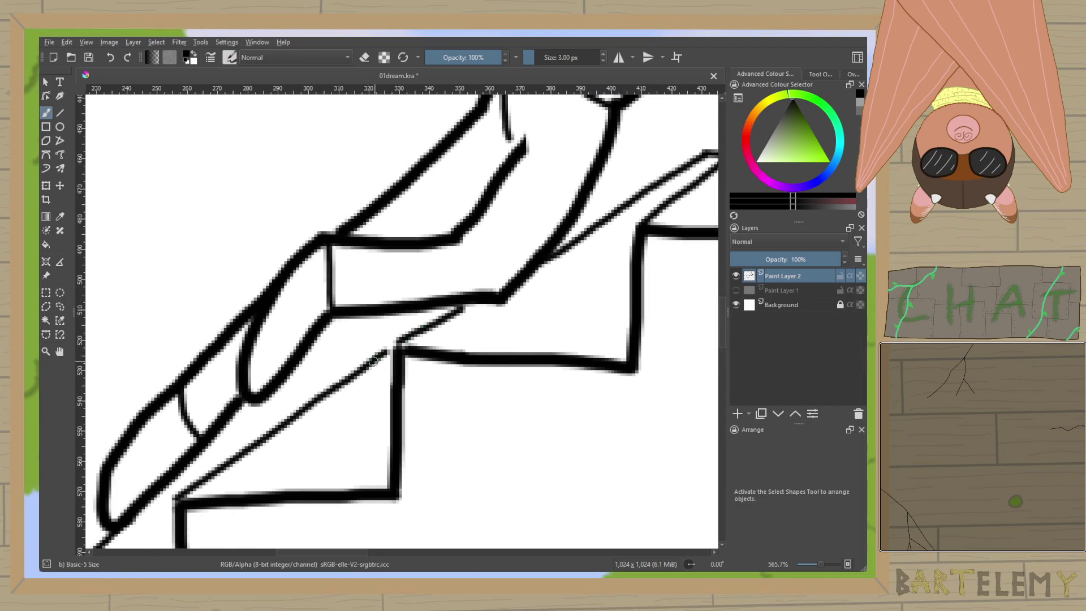
{"action": "left_click_drag", "start_coordinate": [373, 362], "coordinate": [436, 313]}
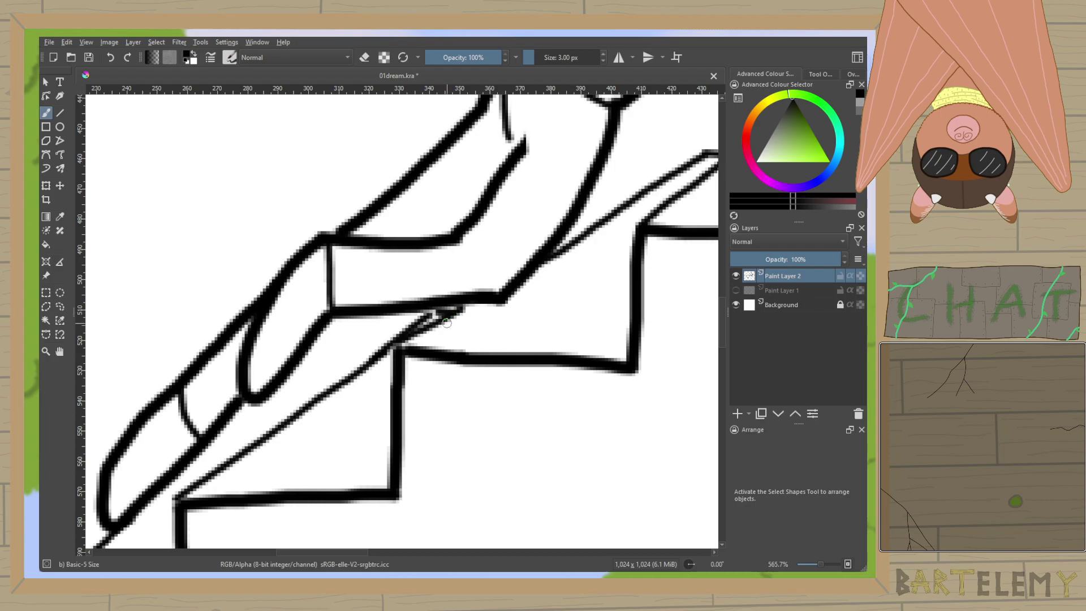
{"action": "left_click_drag", "start_coordinate": [541, 291], "coordinate": [649, 241]}
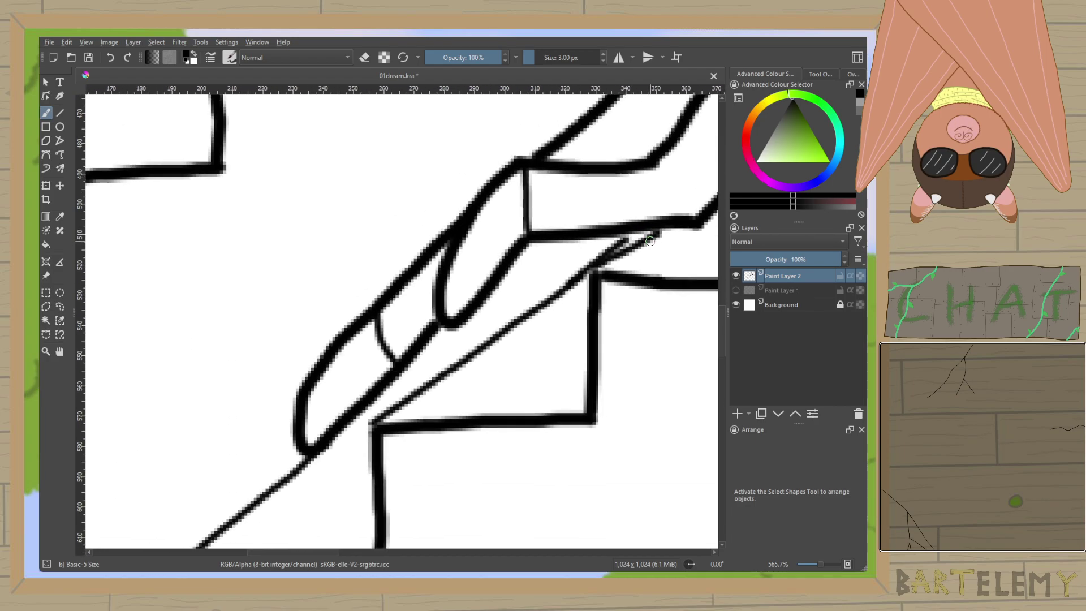
{"action": "mouse_move", "coordinate": [413, 321]}
{"action": "left_mouse_down"}
{"action": "mouse_move", "coordinate": [500, 202]}
{"action": "mouse_move", "coordinate": [594, 202]}
{"action": "mouse_move", "coordinate": [359, 339]}
{"action": "mouse_move", "coordinate": [311, 444]}
{"action": "left_mouse_up"}
{"action": "mouse_move", "coordinate": [591, 255]}
{"action": "left_mouse_down"}
{"action": "mouse_move", "coordinate": [454, 388]}
{"action": "mouse_move", "coordinate": [569, 332]}
{"action": "left_mouse_up"}
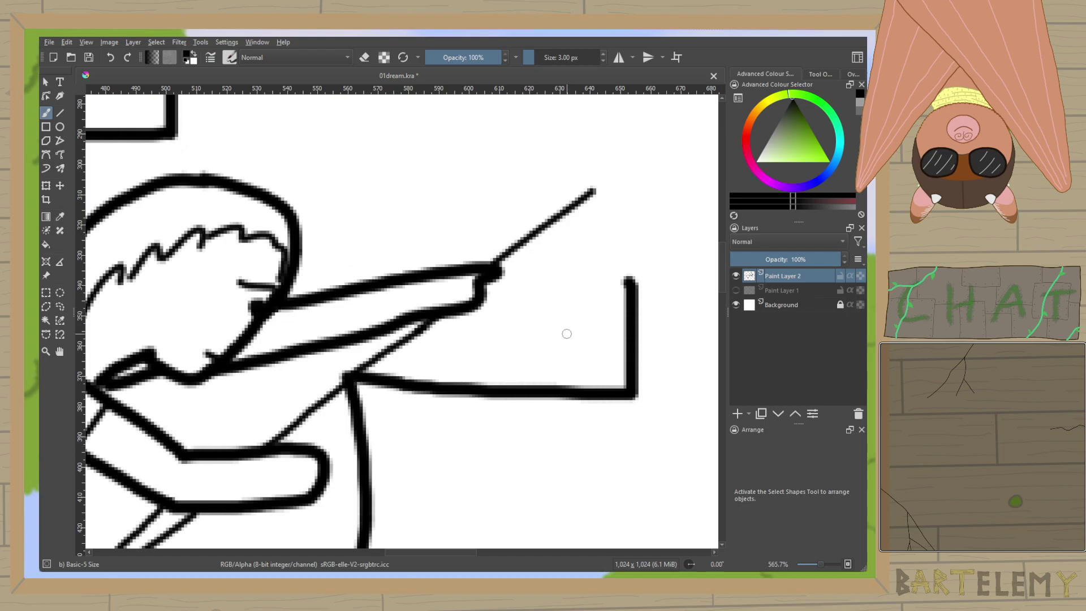
Check the whole drawing and save the file.
{"action": "key", "text": "1"}
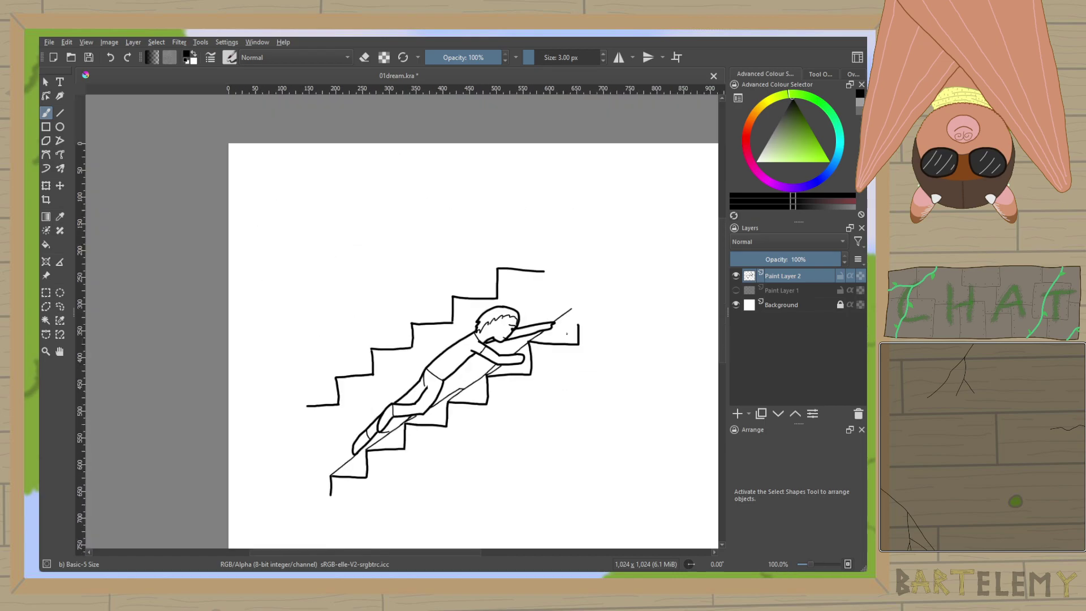
{"action": "key", "text": "plus"}
{"action": "key", "text": "plus"}
{"action": "left_click_drag", "start_coordinate": [529, 339], "coordinate": [564, 320]}
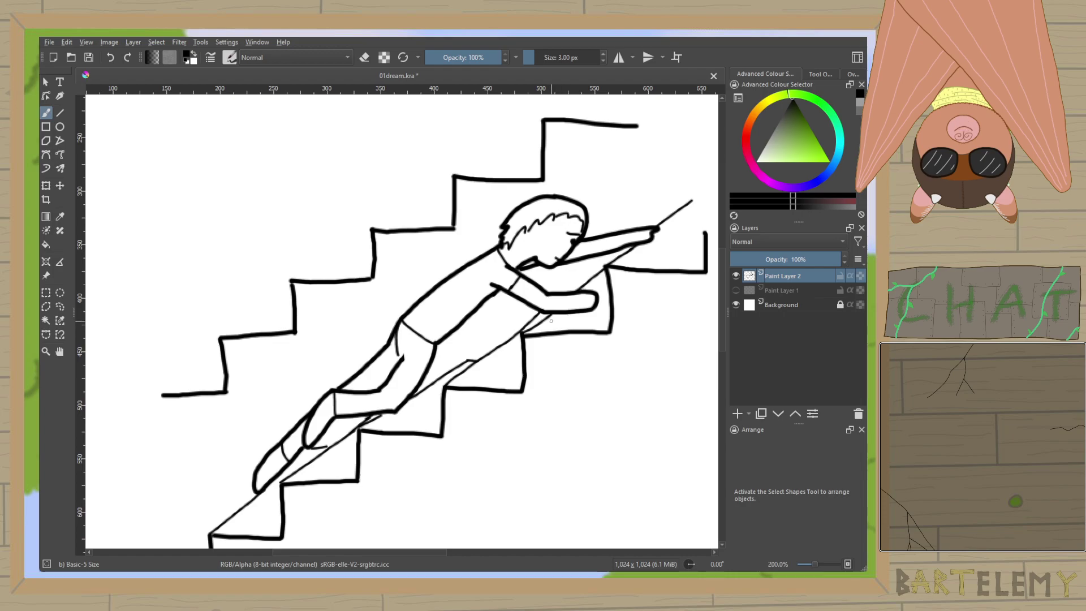
{"action": "key", "text": "ctrl+s"}
Select the upper zigzag stair line with a freehand outline, move it closer behind the figure, deselect it and save the file.
{"action": "left_click", "coordinate": [61, 307]}
{"action": "mouse_move", "coordinate": [153, 405]}
{"action": "left_mouse_down"}
{"action": "mouse_move", "coordinate": [260, 393]}
{"action": "mouse_move", "coordinate": [485, 205]}
{"action": "mouse_move", "coordinate": [665, 147]}
{"action": "mouse_move", "coordinate": [666, 110]}
{"action": "mouse_move", "coordinate": [587, 102]}
{"action": "mouse_move", "coordinate": [390, 125]}
{"action": "mouse_move", "coordinate": [164, 307]}
{"action": "mouse_move", "coordinate": [129, 367]}
{"action": "mouse_move", "coordinate": [151, 405]}
{"action": "left_mouse_up"}
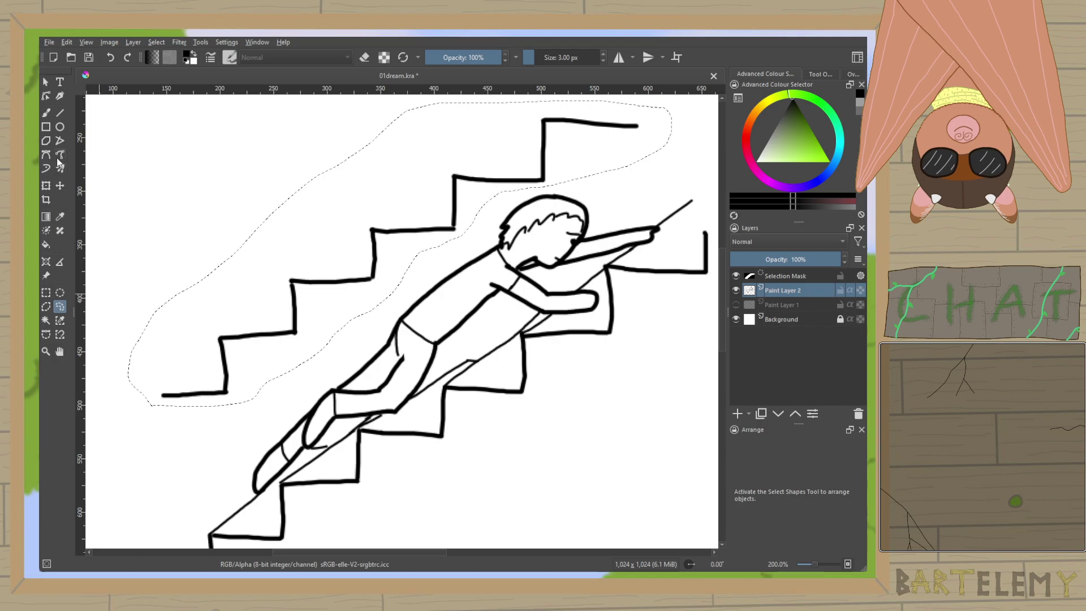
{"action": "left_click", "coordinate": [46, 186]}
{"action": "left_click_drag", "start_coordinate": [501, 160], "coordinate": [536, 170]}
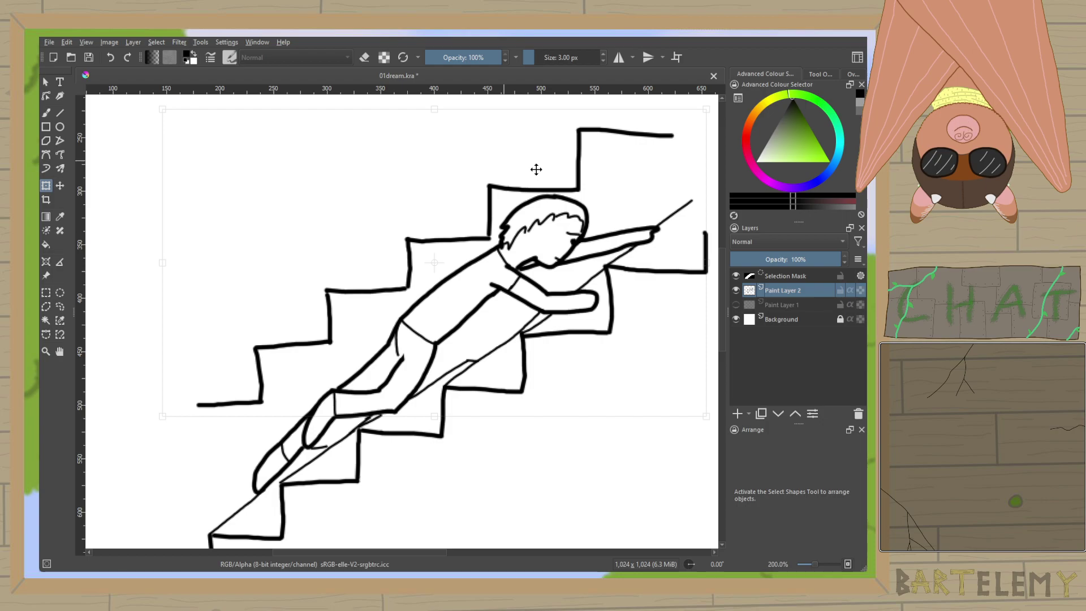
{"action": "left_click_drag", "start_coordinate": [537, 170], "coordinate": [538, 170]}
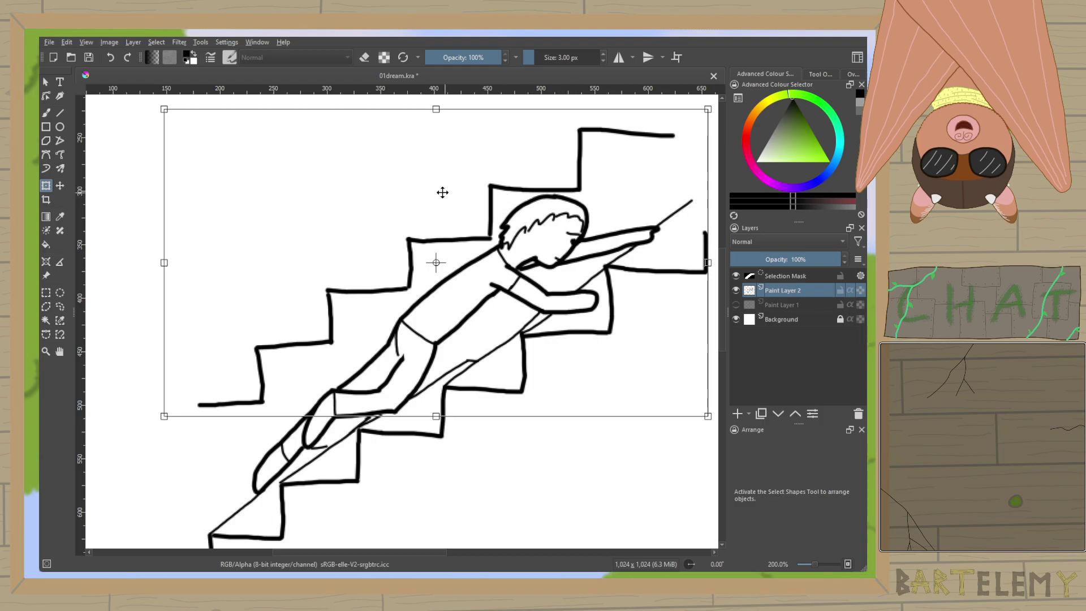
{"action": "scroll", "coordinate": [473, 355], "scroll_direction": "down", "scroll_amount": 1}
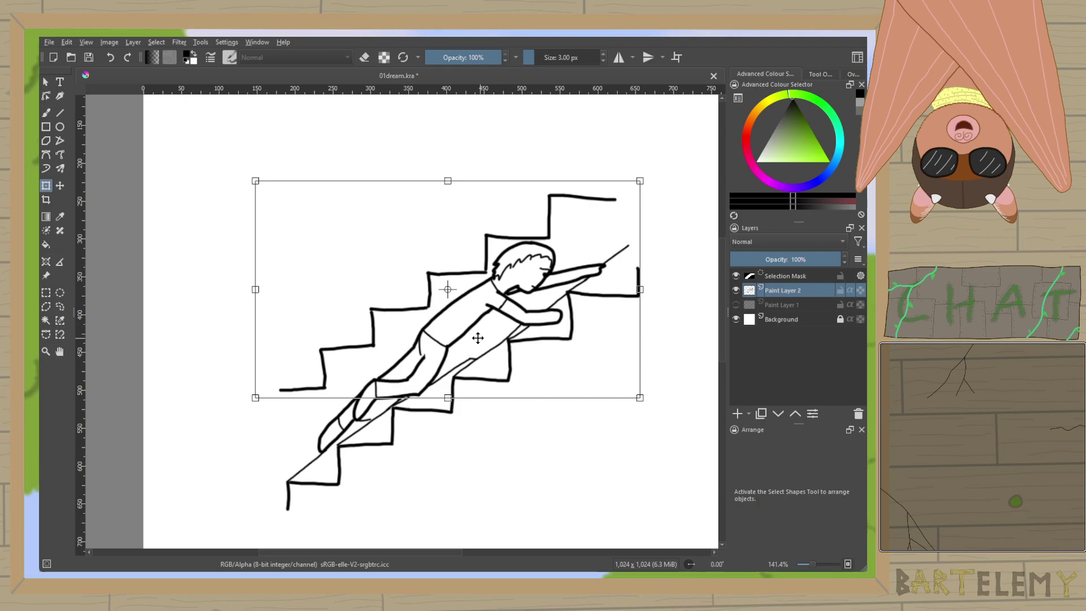
{"action": "key", "text": "Return"}
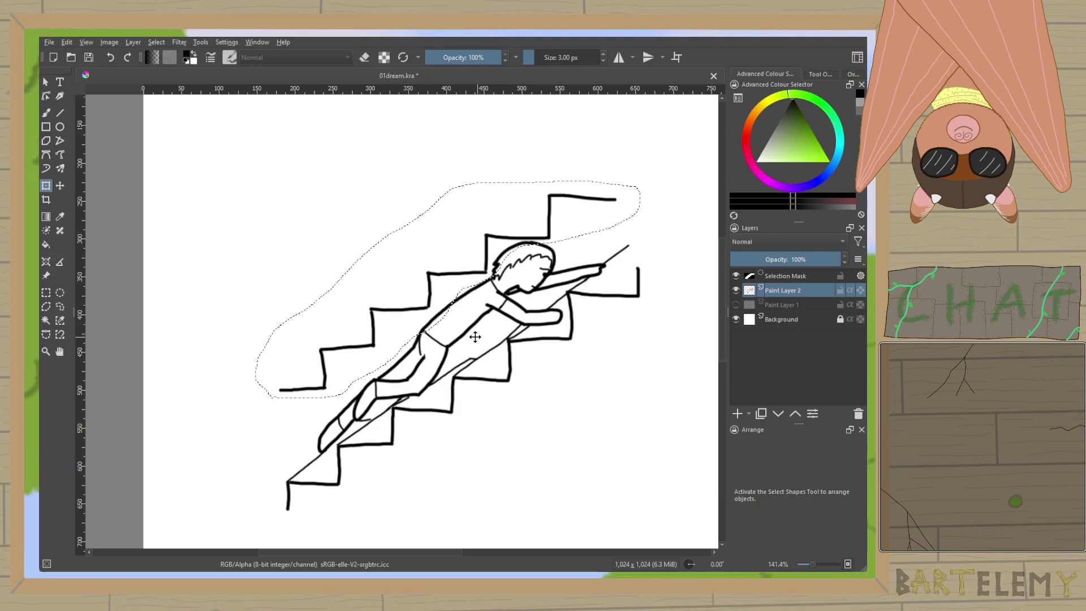
{"action": "key", "text": "ctrl+shift+a"}
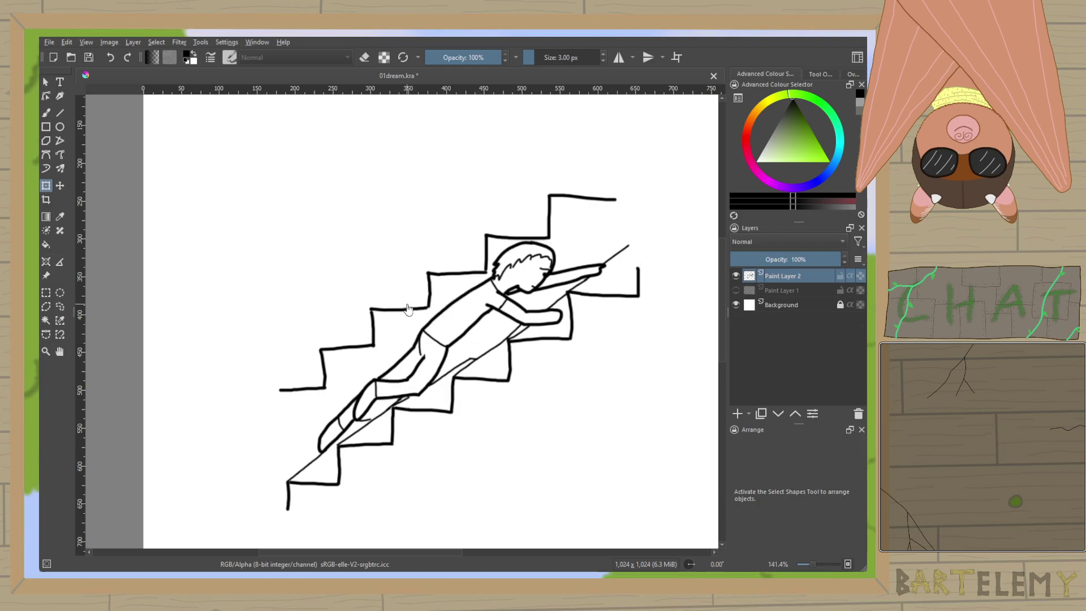
{"action": "left_click", "coordinate": [88, 59]}
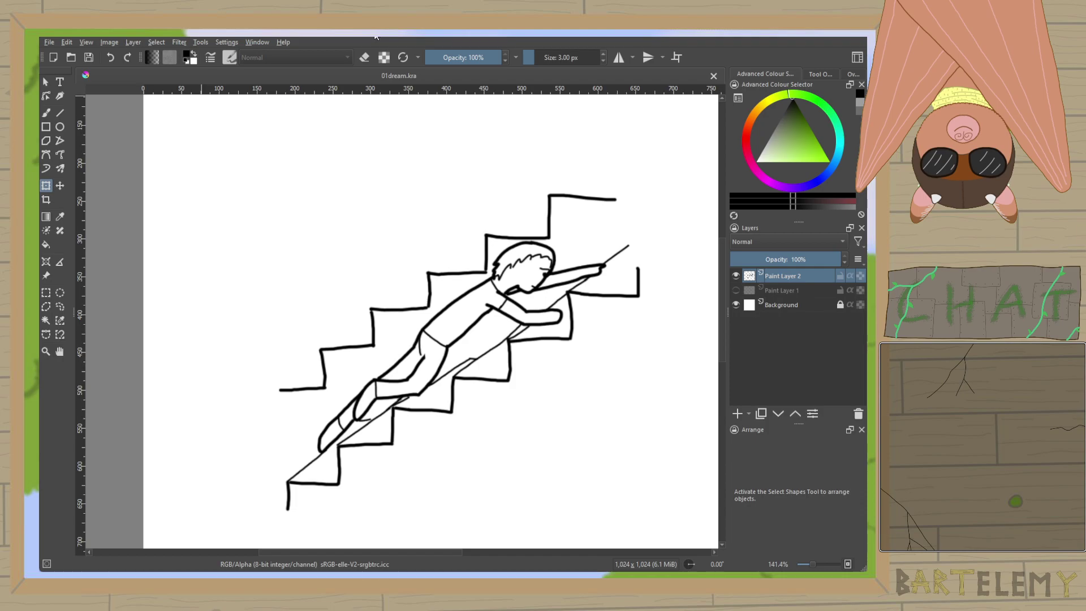
Start a new 1,024 x 1,024 px document with a 5 px grey brush and close 01dream.kra.
{"action": "left_click", "coordinate": [48, 113]}
{"action": "left_click", "coordinate": [603, 54]}
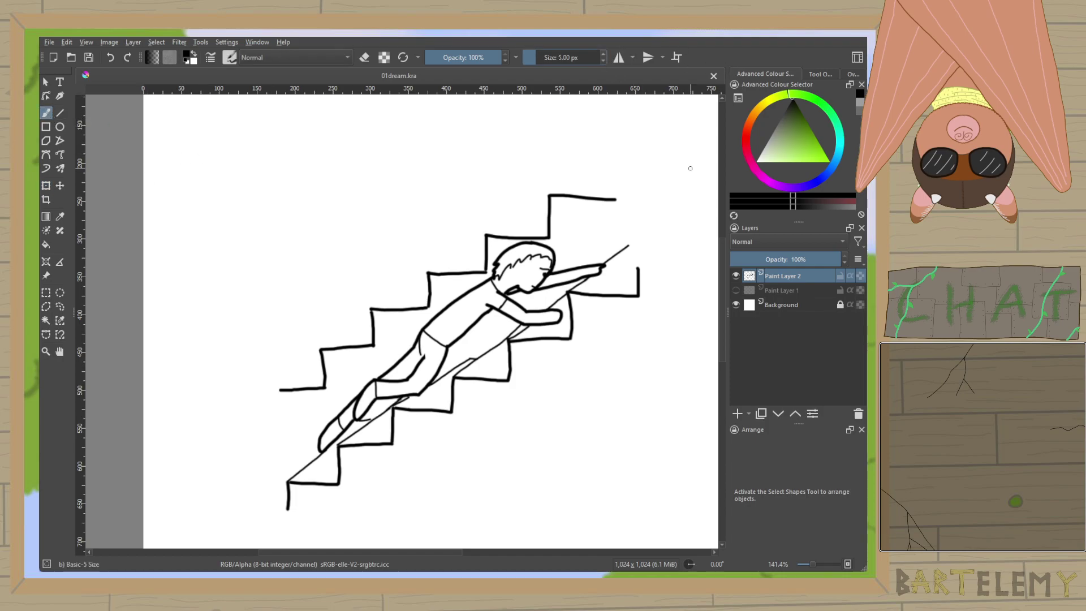
{"action": "left_click", "coordinate": [769, 136]}
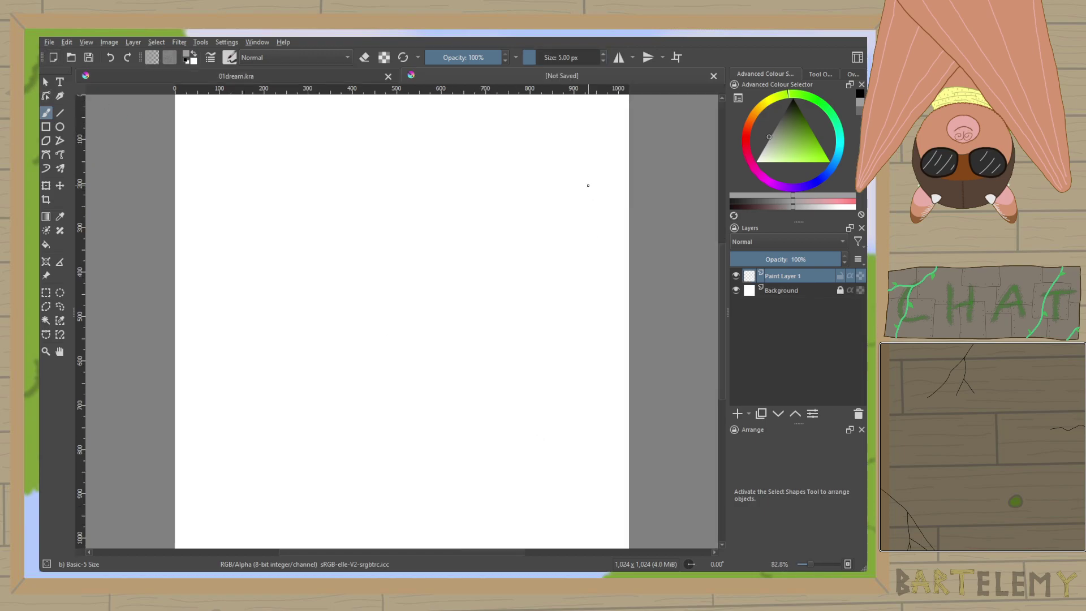
{"action": "left_click", "coordinate": [388, 77]}
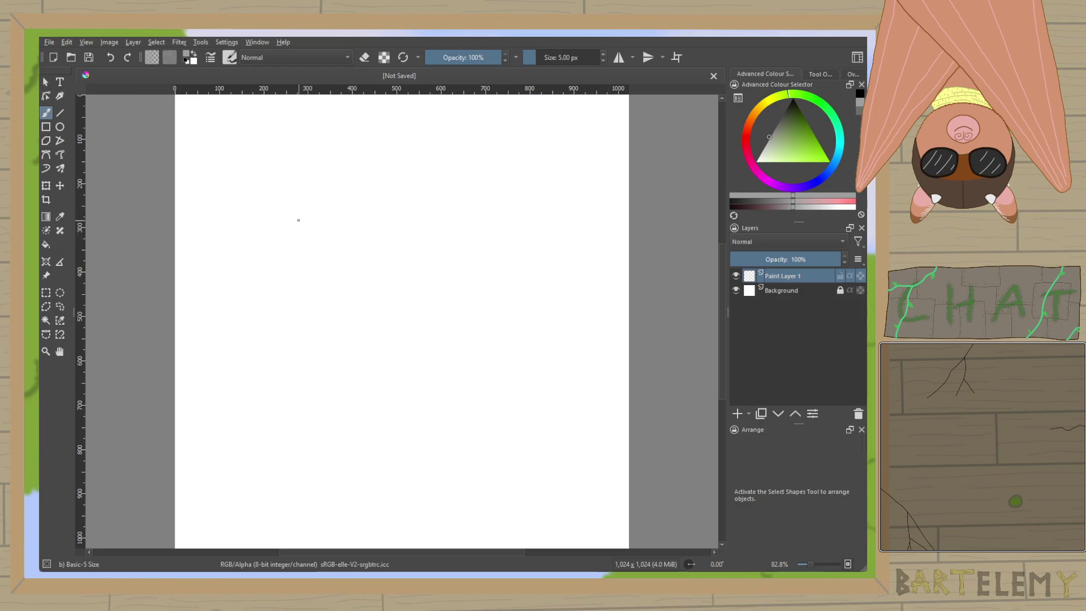
Sketch a grey circle in the upper middle of the canvas and a small oval lower down on each side.
{"action": "mouse_move", "coordinate": [374, 190]}
{"action": "left_mouse_down"}
{"action": "mouse_move", "coordinate": [362, 202]}
{"action": "mouse_move", "coordinate": [377, 212]}
{"action": "left_mouse_up"}
{"action": "left_click_drag", "start_coordinate": [288, 258], "coordinate": [298, 268]}
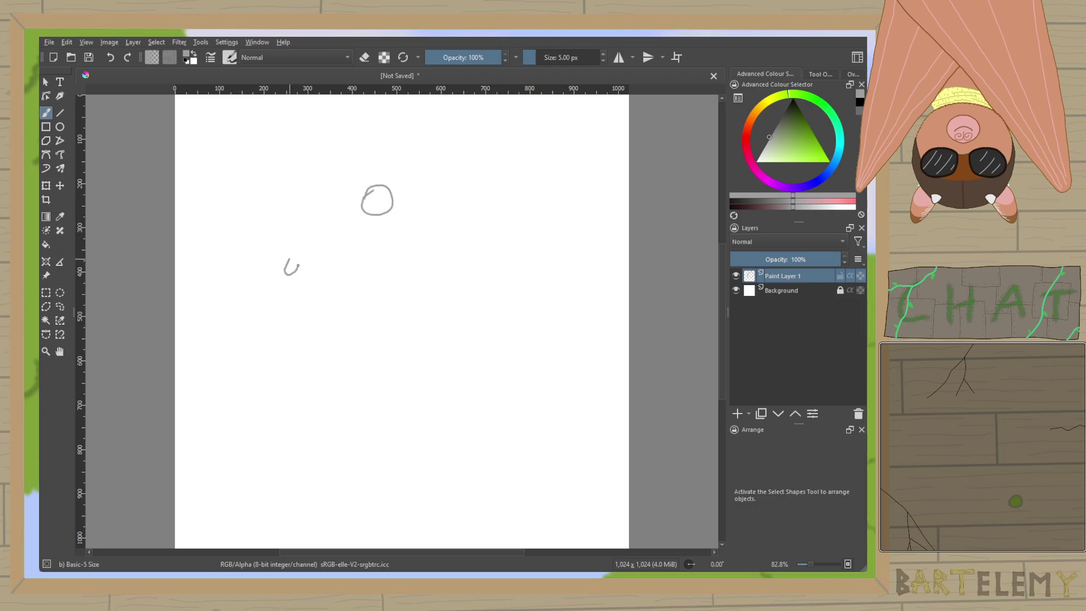
{"action": "key", "text": "ctrl+z"}
{"action": "key", "text": "1"}
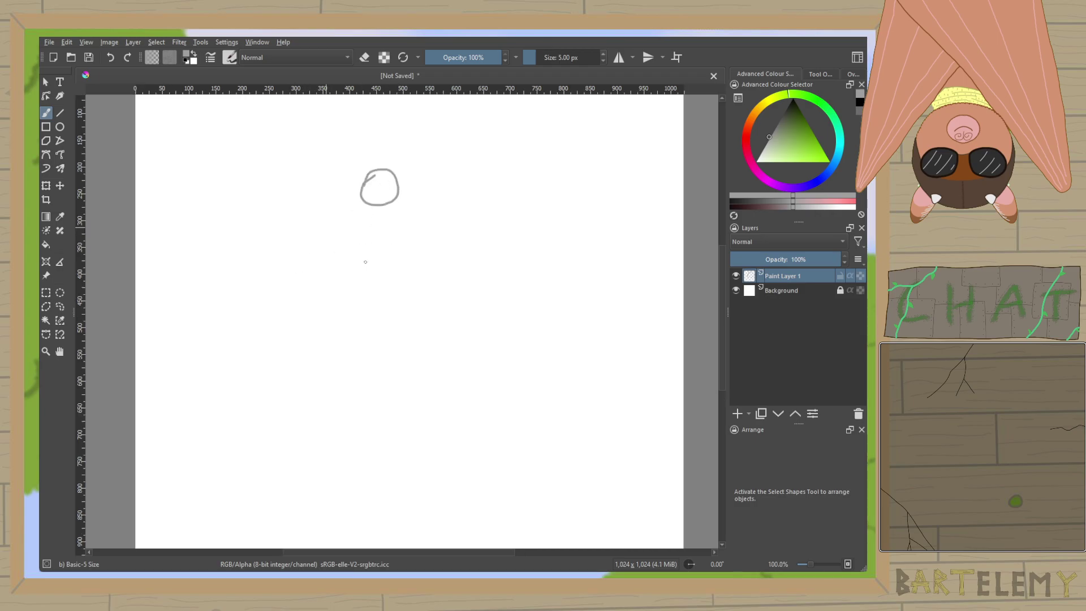
{"action": "scroll", "coordinate": [366, 262], "scroll_direction": "up", "scroll_amount": 1, "text": "ctrl"}
{"action": "mouse_move", "coordinate": [186, 275]}
{"action": "left_mouse_down"}
{"action": "mouse_move", "coordinate": [192, 286]}
{"action": "mouse_move", "coordinate": [189, 269]}
{"action": "left_mouse_up"}
{"action": "mouse_move", "coordinate": [521, 275]}
{"action": "left_mouse_down"}
{"action": "mouse_move", "coordinate": [535, 277]}
{"action": "mouse_move", "coordinate": [564, 358]}
{"action": "left_mouse_up"}
{"action": "scroll", "coordinate": [540, 317], "scroll_direction": "up", "scroll_amount": 1, "text": "ctrl"}
{"action": "left_click_drag", "start_coordinate": [540, 315], "coordinate": [587, 321]}
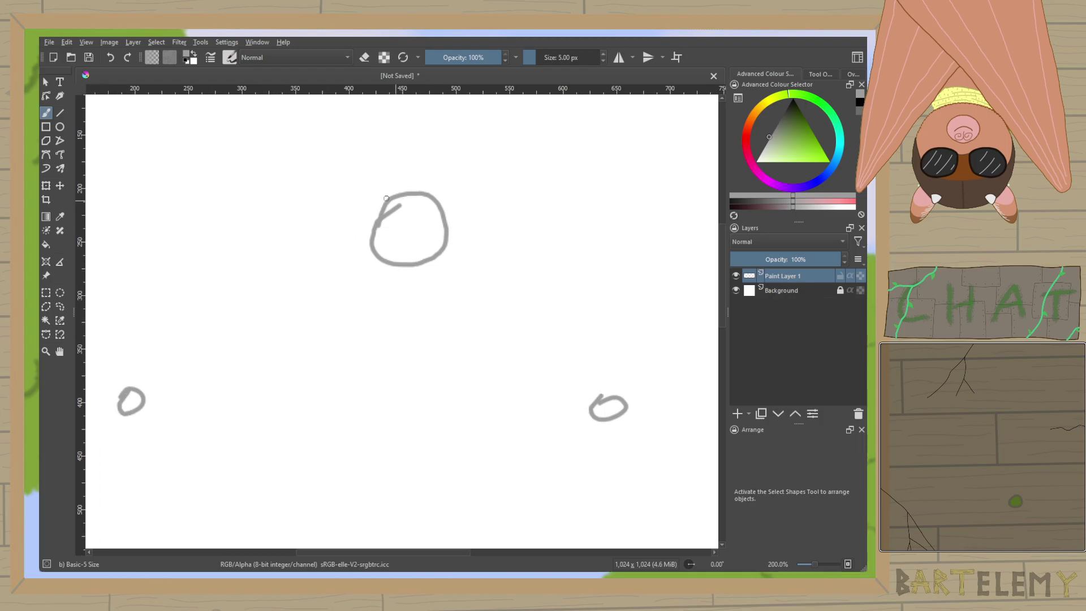
Sketch the big spider's elongated body over the large circle, with a rounded head and two fangs at its lower end.
{"action": "mouse_move", "coordinate": [389, 198]}
{"action": "left_mouse_down"}
{"action": "mouse_move", "coordinate": [379, 270]}
{"action": "mouse_move", "coordinate": [439, 270]}
{"action": "mouse_move", "coordinate": [441, 198]}
{"action": "mouse_move", "coordinate": [411, 186]}
{"action": "mouse_move", "coordinate": [380, 198]}
{"action": "left_mouse_up"}
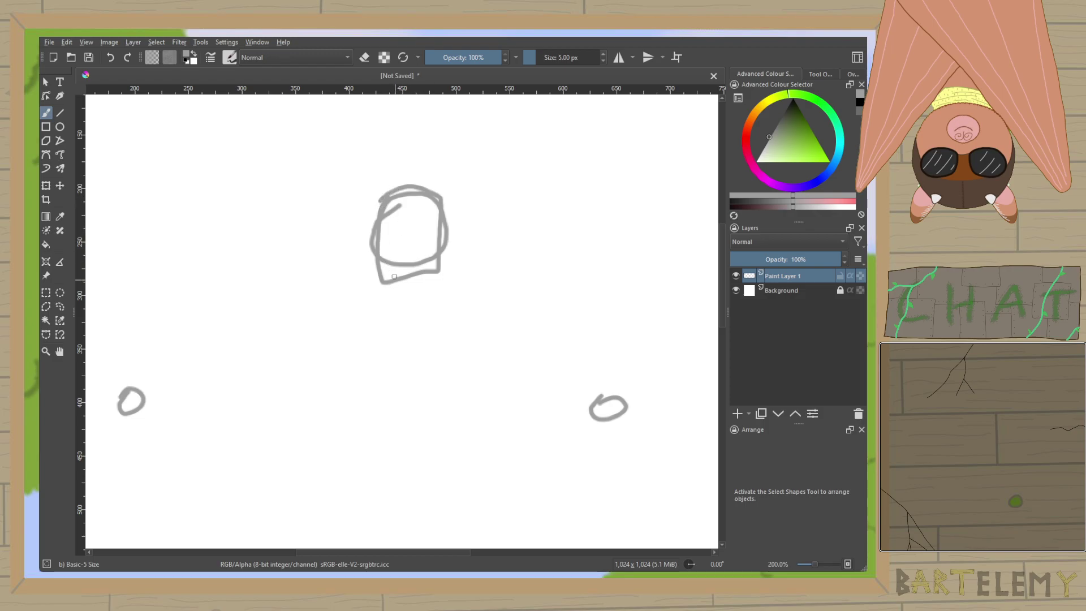
{"action": "mouse_move", "coordinate": [391, 257]}
{"action": "left_mouse_down"}
{"action": "mouse_move", "coordinate": [430, 295]}
{"action": "mouse_move", "coordinate": [428, 263]}
{"action": "left_mouse_up"}
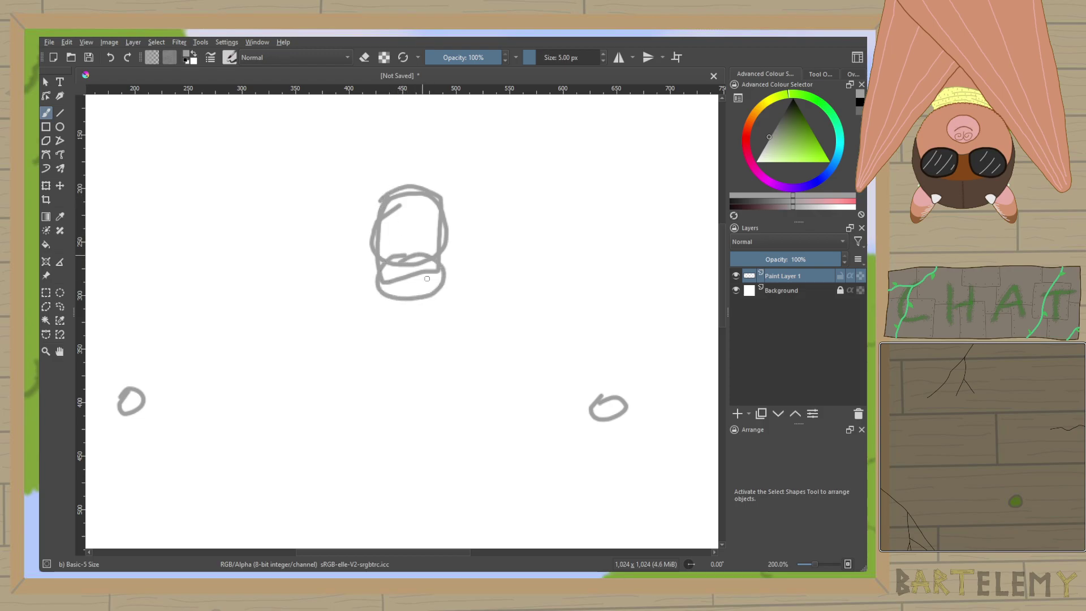
{"action": "mouse_move", "coordinate": [392, 302]}
{"action": "left_mouse_down"}
{"action": "mouse_move", "coordinate": [421, 310]}
{"action": "mouse_move", "coordinate": [438, 295]}
{"action": "left_mouse_up"}
Sketch the big spider's long bent legs, four on each side of the body, and dot two eyes on the head.
{"action": "mouse_move", "coordinate": [371, 238]}
{"action": "left_mouse_down"}
{"action": "mouse_move", "coordinate": [332, 145]}
{"action": "mouse_move", "coordinate": [222, 306]}
{"action": "left_mouse_up"}
{"action": "mouse_move", "coordinate": [441, 241]}
{"action": "left_mouse_down"}
{"action": "mouse_move", "coordinate": [476, 164]}
{"action": "mouse_move", "coordinate": [557, 266]}
{"action": "mouse_move", "coordinate": [551, 362]}
{"action": "left_mouse_up"}
{"action": "left_click_drag", "start_coordinate": [221, 306], "coordinate": [229, 383]}
{"action": "mouse_move", "coordinate": [378, 264]}
{"action": "left_mouse_down"}
{"action": "mouse_move", "coordinate": [339, 248]}
{"action": "mouse_move", "coordinate": [272, 376]}
{"action": "left_mouse_up"}
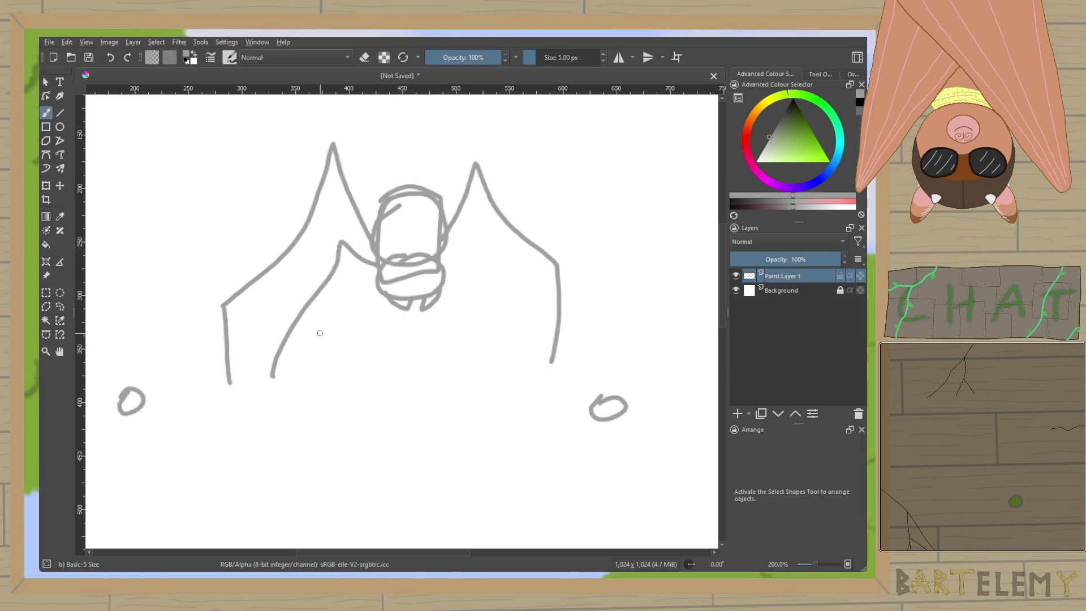
{"action": "mouse_move", "coordinate": [440, 251]}
{"action": "left_mouse_down"}
{"action": "mouse_move", "coordinate": [514, 291]}
{"action": "mouse_move", "coordinate": [512, 371]}
{"action": "left_mouse_up"}
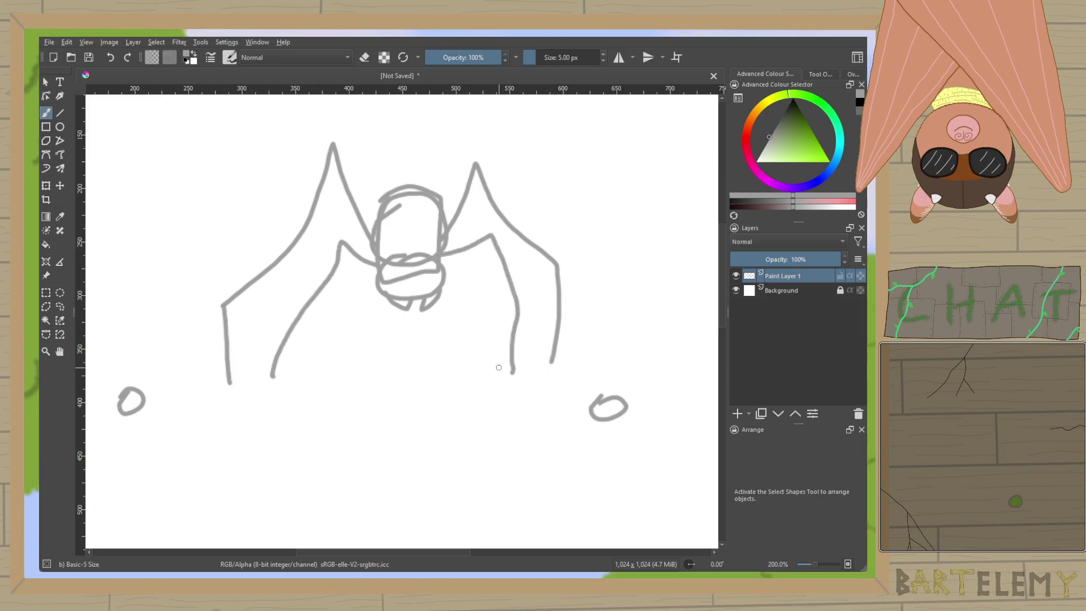
{"action": "mouse_move", "coordinate": [378, 216]}
{"action": "left_mouse_down"}
{"action": "mouse_move", "coordinate": [345, 144]}
{"action": "mouse_move", "coordinate": [241, 307]}
{"action": "left_mouse_up"}
{"action": "mouse_move", "coordinate": [442, 211]}
{"action": "left_mouse_down"}
{"action": "mouse_move", "coordinate": [511, 158]}
{"action": "mouse_move", "coordinate": [594, 275]}
{"action": "mouse_move", "coordinate": [591, 334]}
{"action": "left_mouse_up"}
{"action": "mouse_move", "coordinate": [385, 197]}
{"action": "left_mouse_down"}
{"action": "mouse_move", "coordinate": [368, 167]}
{"action": "mouse_move", "coordinate": [287, 286]}
{"action": "left_mouse_up"}
{"action": "mouse_move", "coordinate": [444, 208]}
{"action": "left_mouse_down"}
{"action": "mouse_move", "coordinate": [481, 189]}
{"action": "mouse_move", "coordinate": [509, 225]}
{"action": "mouse_move", "coordinate": [527, 304]}
{"action": "left_mouse_up"}
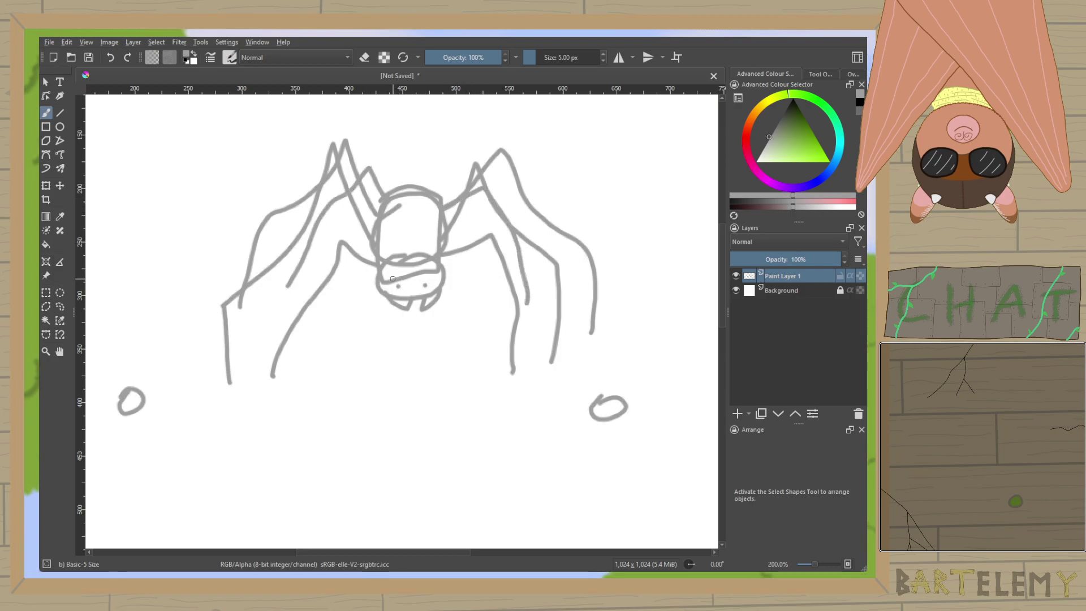
Erase the stray construction lines inside the big spider's head and along the sides of its body.
{"action": "key", "text": "e"}
{"action": "mouse_move", "coordinate": [399, 278]}
{"action": "left_mouse_down"}
{"action": "mouse_move", "coordinate": [420, 274]}
{"action": "mouse_move", "coordinate": [404, 264]}
{"action": "left_mouse_up"}
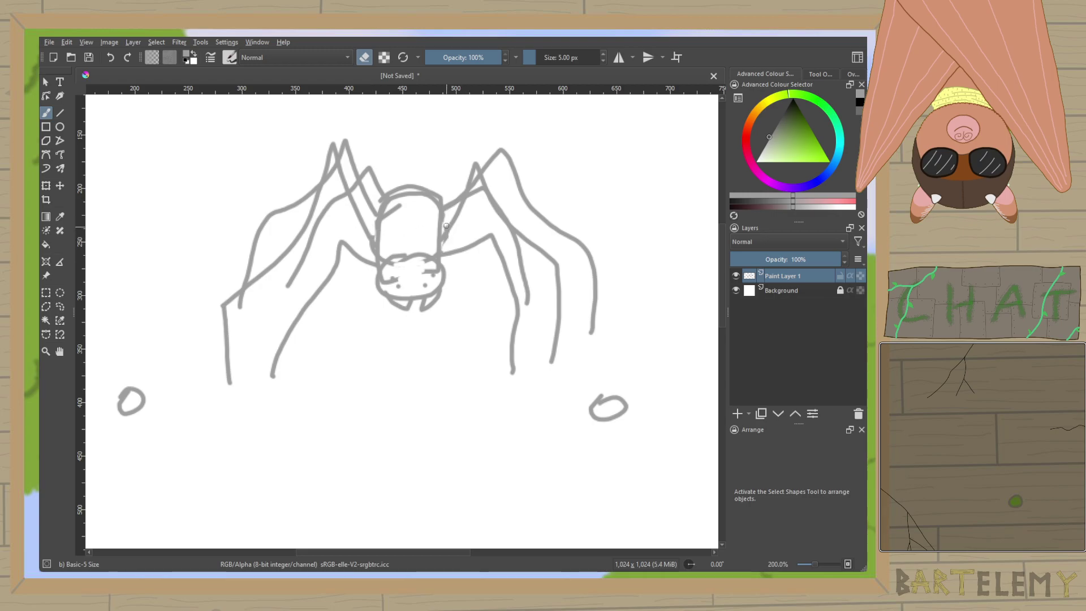
{"action": "left_click", "coordinate": [364, 58]}
Sketch short curved legs on both sides of the two small oval bodies to make small spiders.
{"action": "mouse_move", "coordinate": [370, 327]}
{"action": "left_mouse_down"}
{"action": "mouse_move", "coordinate": [492, 218]}
{"action": "mouse_move", "coordinate": [456, 211]}
{"action": "mouse_move", "coordinate": [509, 191]}
{"action": "left_mouse_up"}
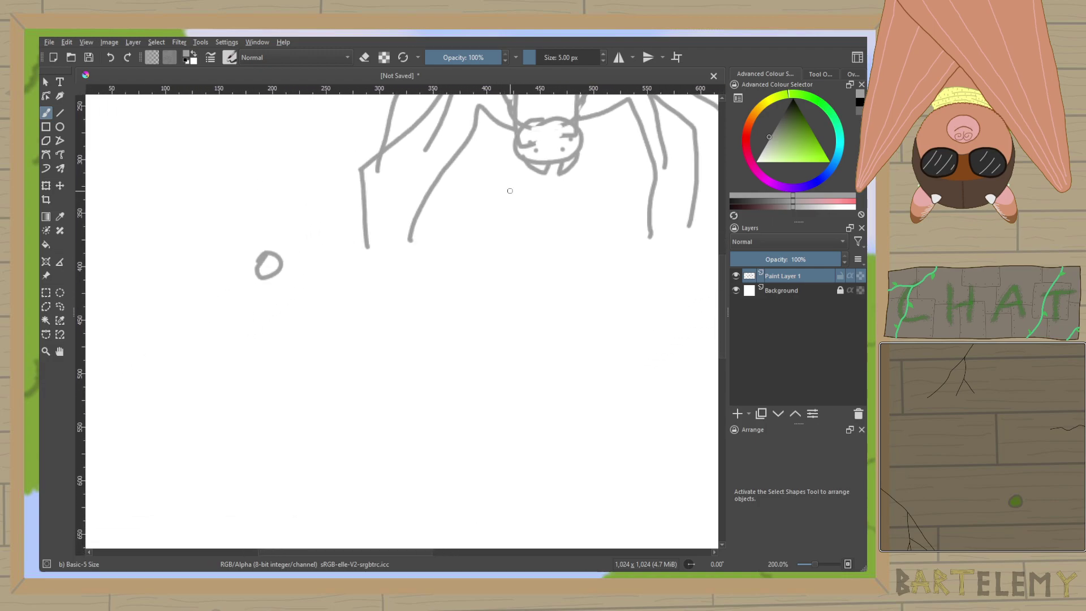
{"action": "mouse_move", "coordinate": [259, 271]}
{"action": "left_mouse_down"}
{"action": "mouse_move", "coordinate": [270, 278]}
{"action": "mouse_move", "coordinate": [240, 261]}
{"action": "mouse_move", "coordinate": [232, 276]}
{"action": "mouse_move", "coordinate": [249, 292]}
{"action": "left_mouse_up"}
{"action": "mouse_move", "coordinate": [270, 255]}
{"action": "left_mouse_down"}
{"action": "mouse_move", "coordinate": [306, 253]}
{"action": "mouse_move", "coordinate": [316, 261]}
{"action": "mouse_move", "coordinate": [310, 280]}
{"action": "mouse_move", "coordinate": [188, 268]}
{"action": "left_mouse_up"}
{"action": "mouse_move", "coordinate": [616, 277]}
{"action": "left_mouse_down"}
{"action": "mouse_move", "coordinate": [628, 309]}
{"action": "mouse_move", "coordinate": [646, 291]}
{"action": "left_mouse_up"}
{"action": "mouse_move", "coordinate": [616, 286]}
{"action": "left_mouse_down"}
{"action": "mouse_move", "coordinate": [639, 304]}
{"action": "mouse_move", "coordinate": [653, 280]}
{"action": "left_mouse_up"}
{"action": "mouse_move", "coordinate": [586, 282]}
{"action": "left_mouse_down"}
{"action": "mouse_move", "coordinate": [563, 289]}
{"action": "mouse_move", "coordinate": [579, 274]}
{"action": "mouse_move", "coordinate": [568, 280]}
{"action": "left_mouse_up"}
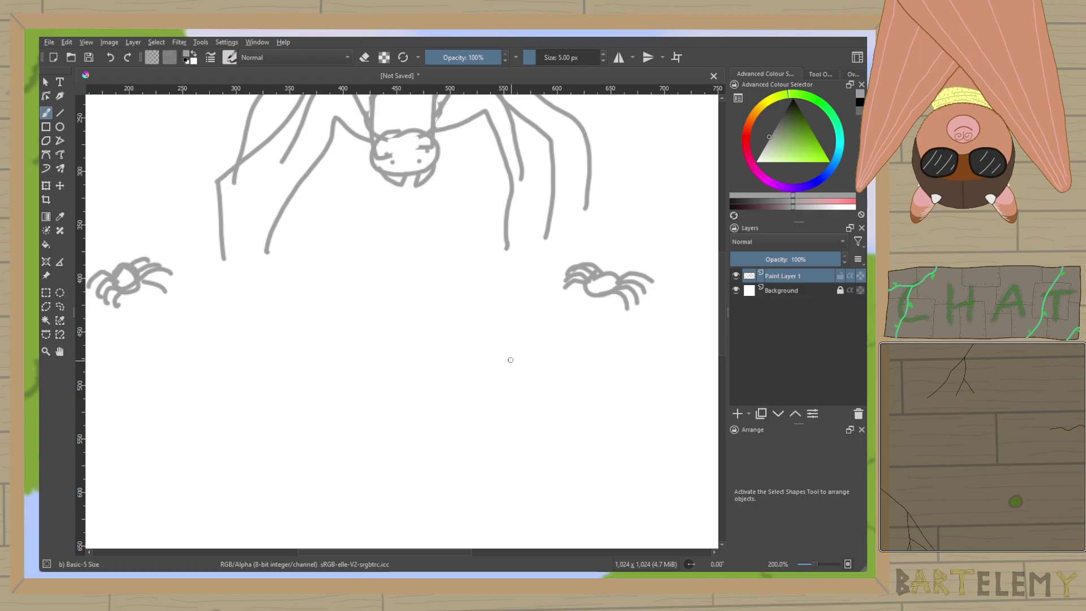
Sketch web threads from the big spider's body towards both upper canvas corners and one long thread straight down below its head.
{"action": "scroll", "coordinate": [465, 379], "scroll_direction": "down", "scroll_amount": 3}
{"action": "scroll", "coordinate": [465, 379], "scroll_direction": "up", "scroll_amount": 2}
{"action": "scroll", "coordinate": [465, 379], "scroll_direction": "down", "scroll_amount": 1}
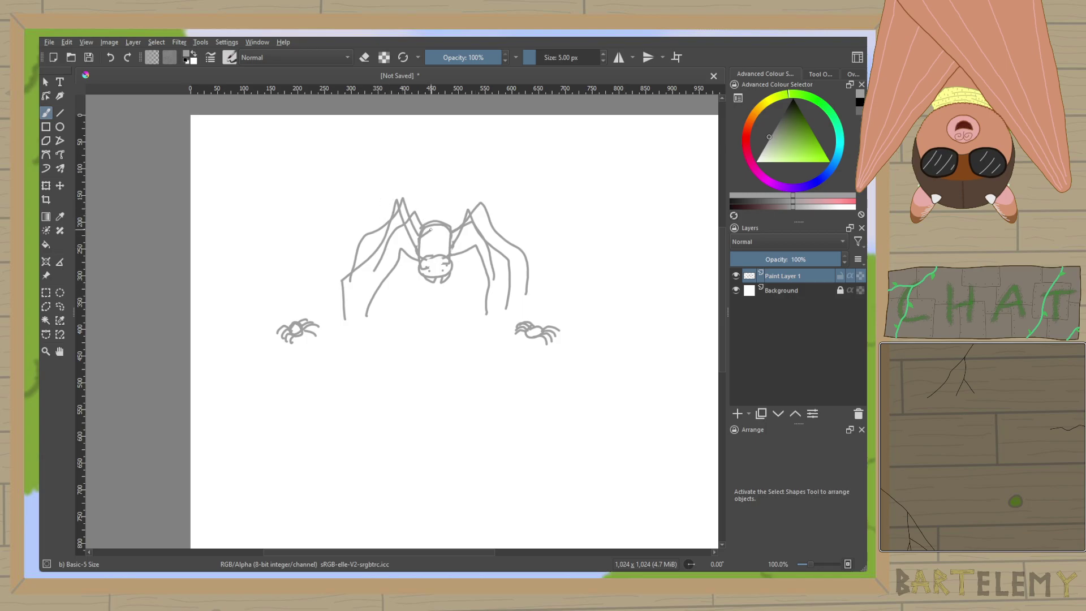
{"action": "left_click_drag", "start_coordinate": [419, 232], "coordinate": [213, 141]}
{"action": "left_click_drag", "start_coordinate": [457, 234], "coordinate": [685, 123]}
{"action": "left_click_drag", "start_coordinate": [433, 286], "coordinate": [435, 538]}
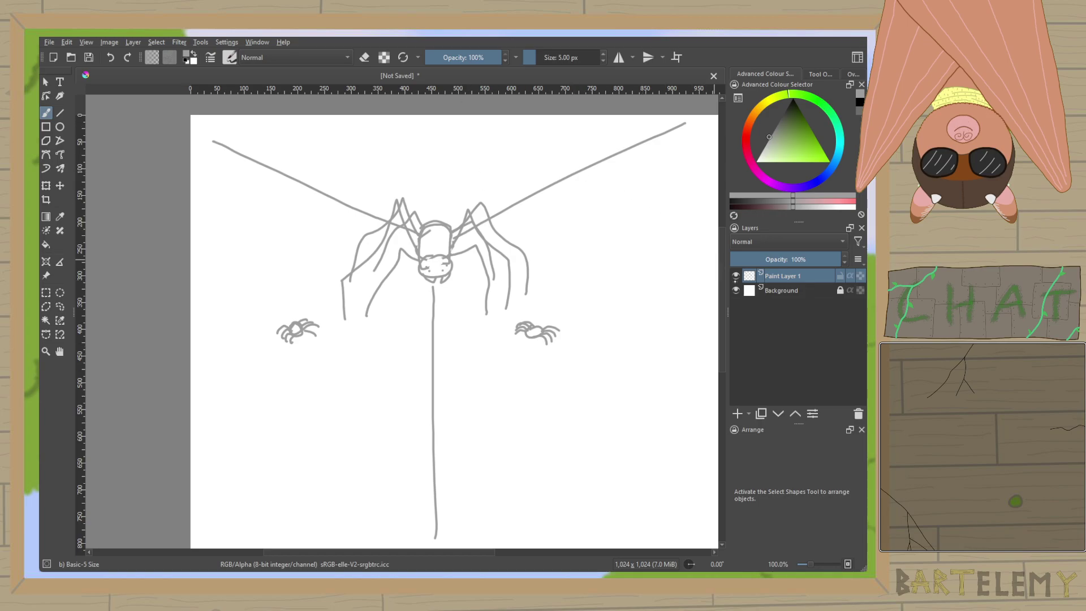
Add a new paint layer above the sketch, save the file as 02spiders.kra and reset the brush colour to black.
{"action": "left_click", "coordinate": [738, 413]}
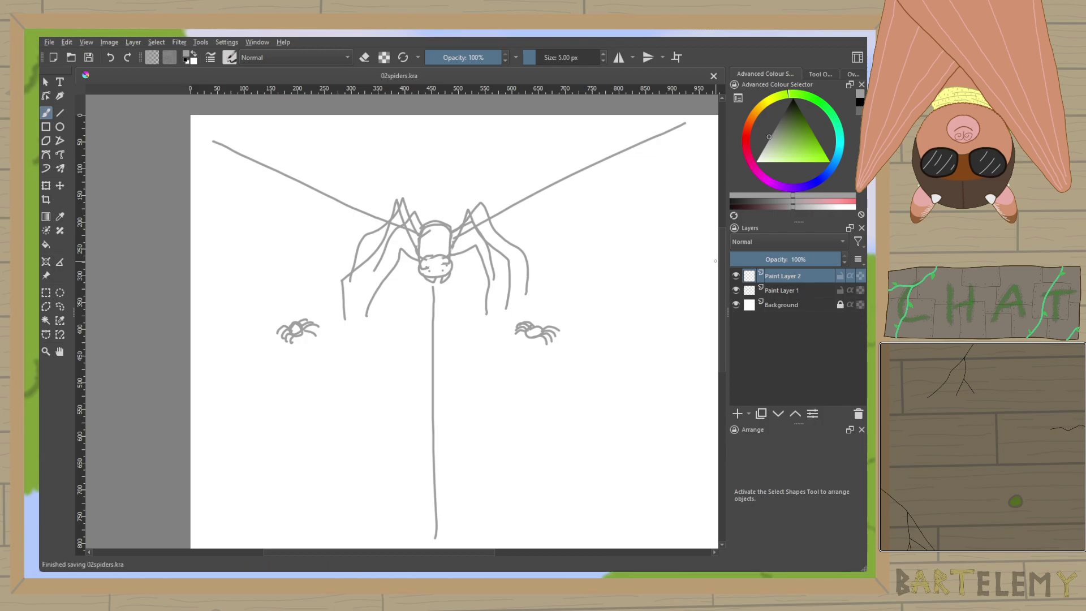
{"action": "key", "text": "d"}
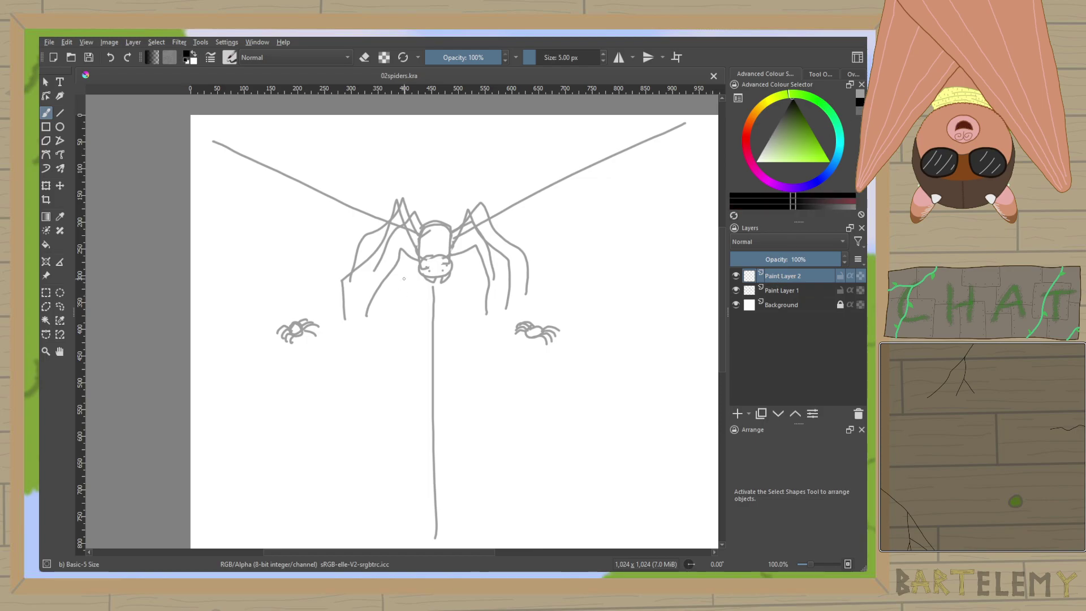
Ink the big spider's head, fangs and body outline in black, with a short line down the middle of the body.
{"action": "scroll", "coordinate": [448, 237], "scroll_direction": "up", "scroll_amount": 3}
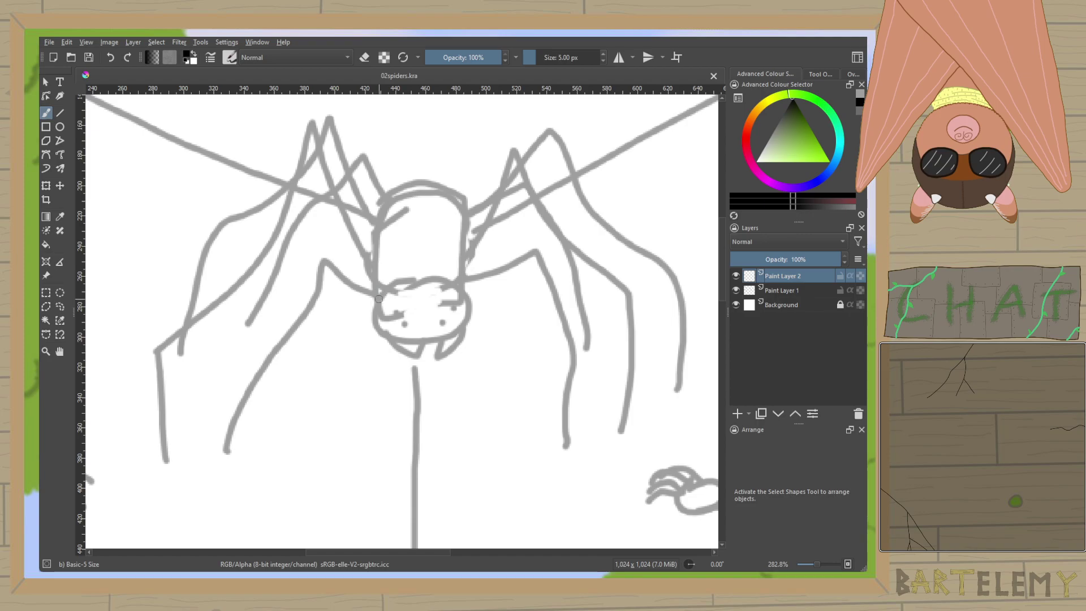
{"action": "mouse_move", "coordinate": [377, 294]}
{"action": "left_mouse_down"}
{"action": "mouse_move", "coordinate": [379, 339]}
{"action": "mouse_move", "coordinate": [400, 369]}
{"action": "mouse_move", "coordinate": [406, 345]}
{"action": "mouse_move", "coordinate": [436, 370]}
{"action": "mouse_move", "coordinate": [442, 338]}
{"action": "mouse_move", "coordinate": [409, 359]}
{"action": "mouse_move", "coordinate": [457, 341]}
{"action": "mouse_move", "coordinate": [445, 357]}
{"action": "mouse_move", "coordinate": [462, 341]}
{"action": "mouse_move", "coordinate": [463, 292]}
{"action": "left_mouse_up"}
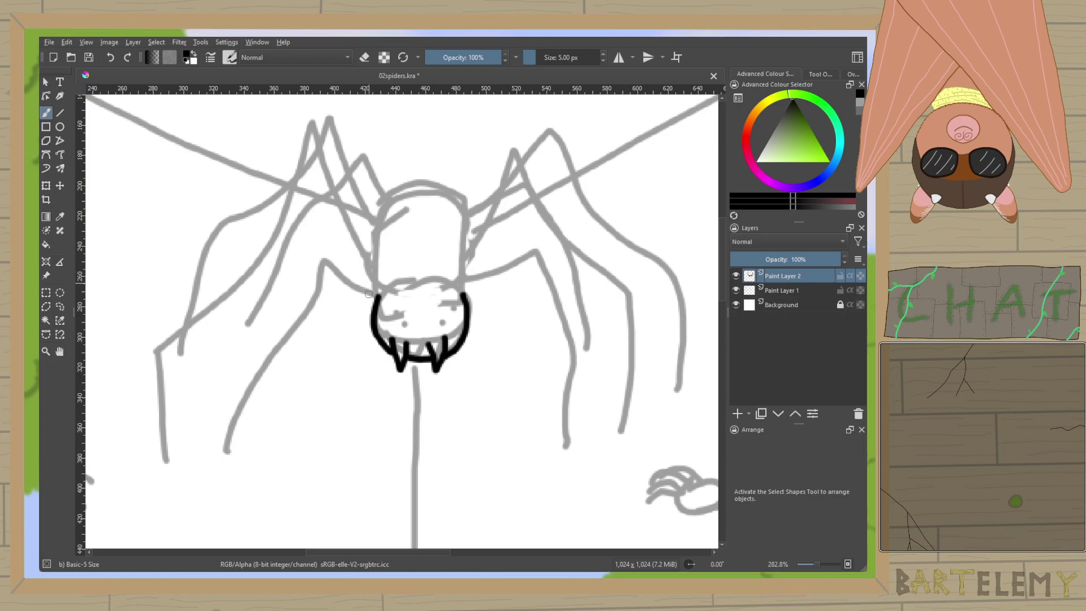
{"action": "mouse_move", "coordinate": [377, 303]}
{"action": "left_mouse_down"}
{"action": "mouse_move", "coordinate": [393, 198]}
{"action": "mouse_move", "coordinate": [443, 193]}
{"action": "mouse_move", "coordinate": [457, 202]}
{"action": "mouse_move", "coordinate": [459, 295]}
{"action": "left_mouse_up"}
{"action": "mouse_move", "coordinate": [390, 297]}
{"action": "left_mouse_down"}
{"action": "mouse_move", "coordinate": [419, 282]}
{"action": "mouse_move", "coordinate": [447, 292]}
{"action": "mouse_move", "coordinate": [416, 222]}
{"action": "left_mouse_up"}
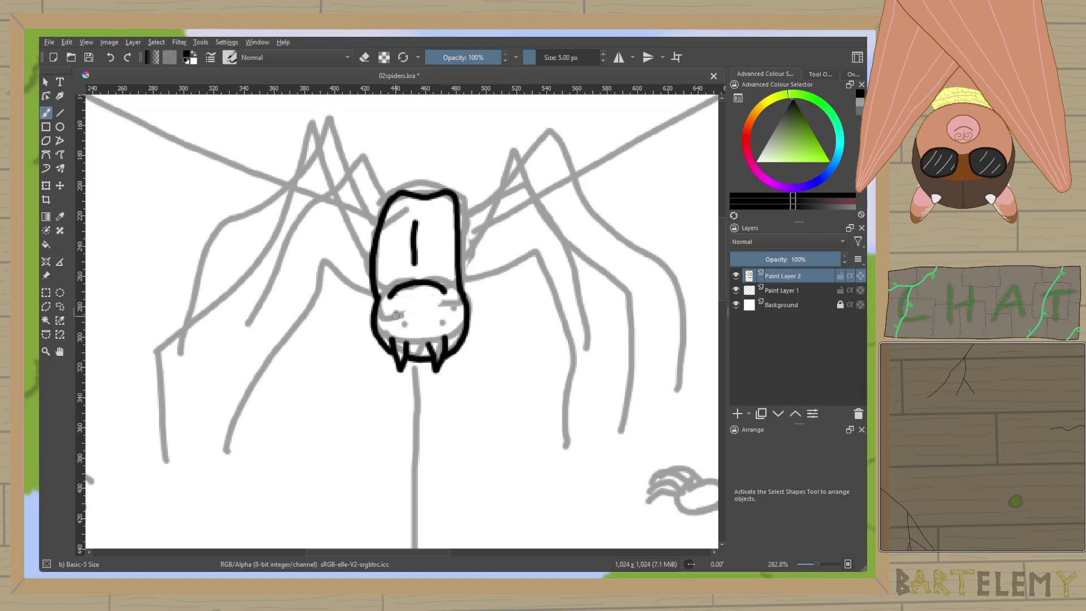
Ink two large round eyes on the big spider's head and three small eye dots around each.
{"action": "right_click", "coordinate": [396, 315]}
{"action": "left_click", "coordinate": [533, 305]}
{"action": "scroll", "coordinate": [462, 317], "scroll_direction": "up", "scroll_amount": 4}
{"action": "left_click_drag", "start_coordinate": [251, 327], "coordinate": [261, 321]}
{"action": "mouse_move", "coordinate": [412, 317]}
{"action": "left_mouse_down"}
{"action": "mouse_move", "coordinate": [407, 332]}
{"action": "mouse_move", "coordinate": [421, 308]}
{"action": "left_mouse_up"}
{"action": "left_click", "coordinate": [207, 290]}
{"action": "left_click", "coordinate": [249, 260]}
{"action": "left_click", "coordinate": [305, 276]}
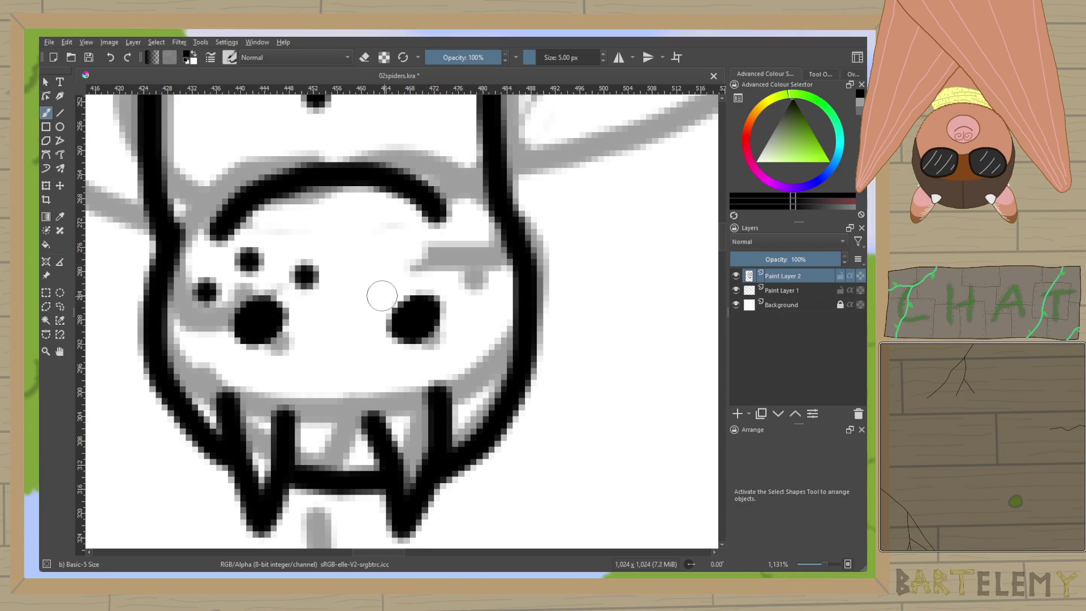
{"action": "left_click", "coordinate": [371, 292]}
{"action": "left_click", "coordinate": [418, 262]}
{"action": "left_click", "coordinate": [476, 286]}
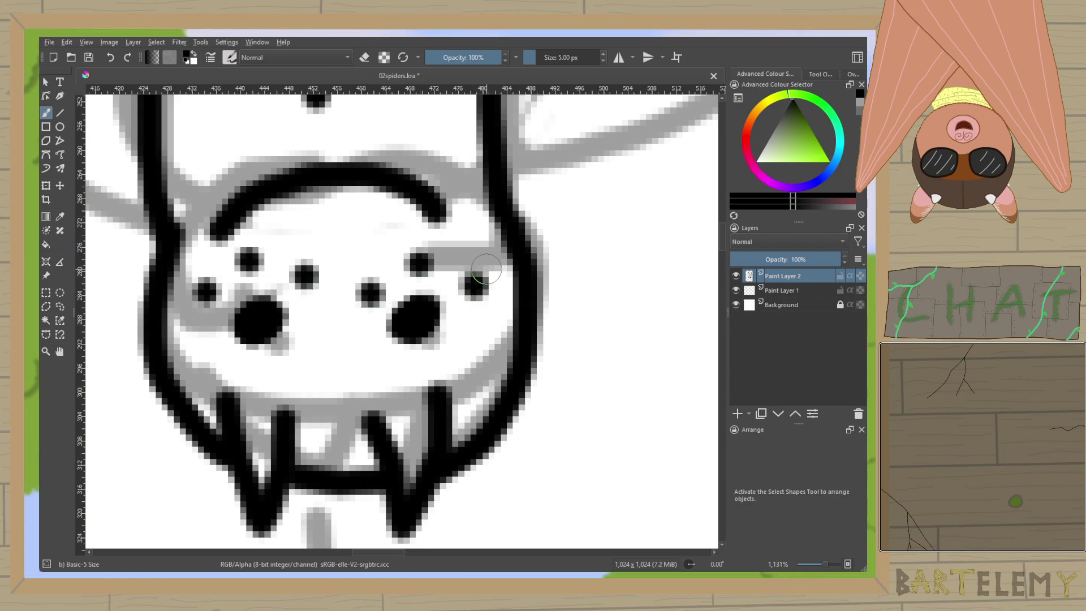
{"action": "scroll", "coordinate": [486, 271], "scroll_direction": "down", "scroll_amount": 3}
{"action": "scroll", "coordinate": [498, 275], "scroll_direction": "up", "scroll_amount": 2}
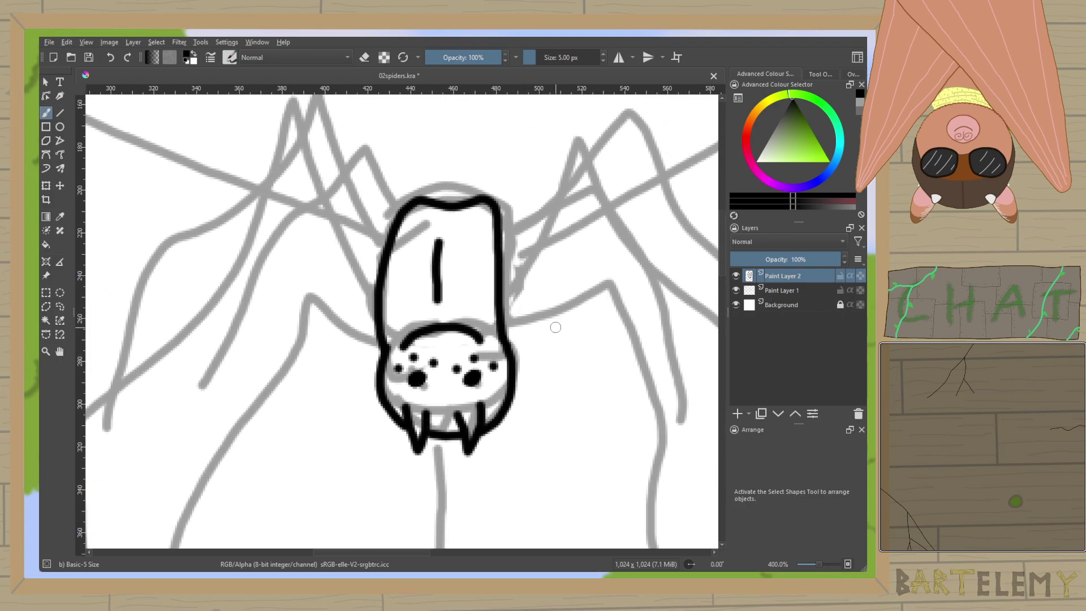
{"action": "scroll", "coordinate": [556, 327], "scroll_direction": "down", "scroll_amount": 1}
{"action": "scroll", "coordinate": [407, 297], "scroll_direction": "up", "scroll_amount": 2}
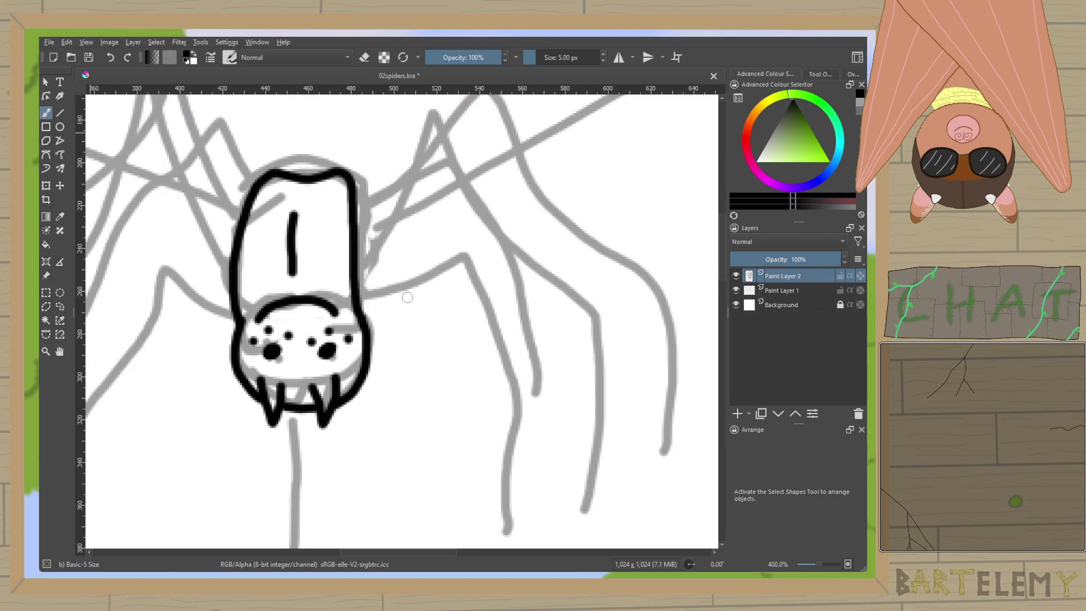
{"action": "mouse_move", "coordinate": [344, 295]}
{"action": "left_mouse_down"}
{"action": "mouse_move", "coordinate": [417, 237]}
{"action": "mouse_move", "coordinate": [546, 329]}
{"action": "mouse_move", "coordinate": [542, 482]}
{"action": "left_mouse_up"}
{"action": "mouse_move", "coordinate": [339, 253]}
{"action": "left_mouse_down"}
{"action": "mouse_move", "coordinate": [449, 200]}
{"action": "mouse_move", "coordinate": [594, 278]}
{"action": "mouse_move", "coordinate": [602, 409]}
{"action": "left_mouse_up"}
{"action": "scroll", "coordinate": [584, 377], "scroll_direction": "up", "scroll_amount": 2}
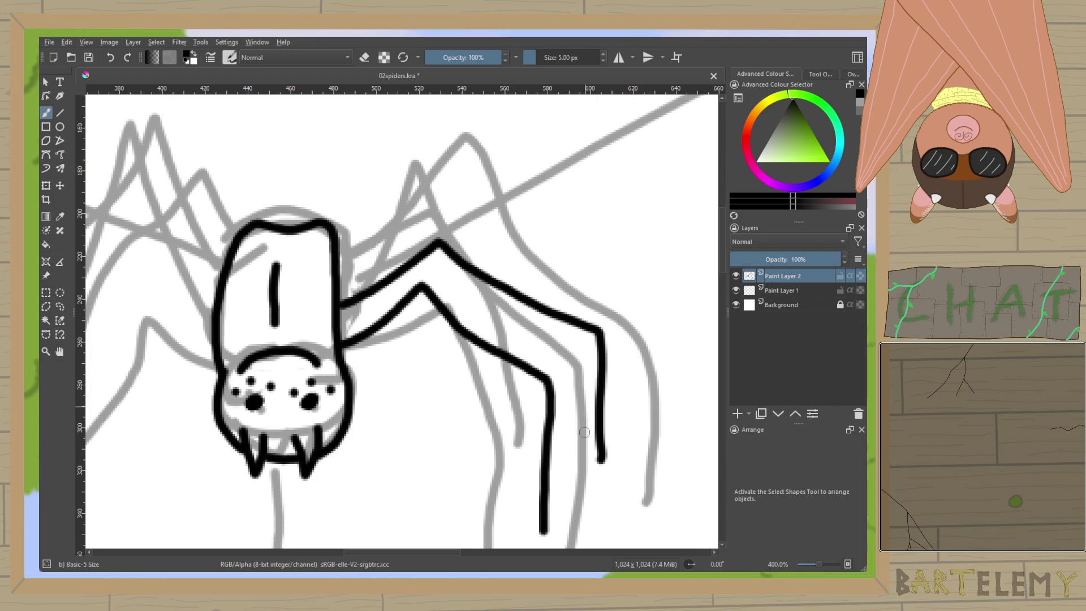
{"action": "mouse_move", "coordinate": [342, 254]}
{"action": "left_mouse_down"}
{"action": "mouse_move", "coordinate": [433, 191]}
{"action": "mouse_move", "coordinate": [475, 213]}
{"action": "mouse_move", "coordinate": [602, 233]}
{"action": "mouse_move", "coordinate": [647, 221]}
{"action": "left_mouse_up"}
{"action": "left_click_drag", "start_coordinate": [468, 237], "coordinate": [496, 311]}
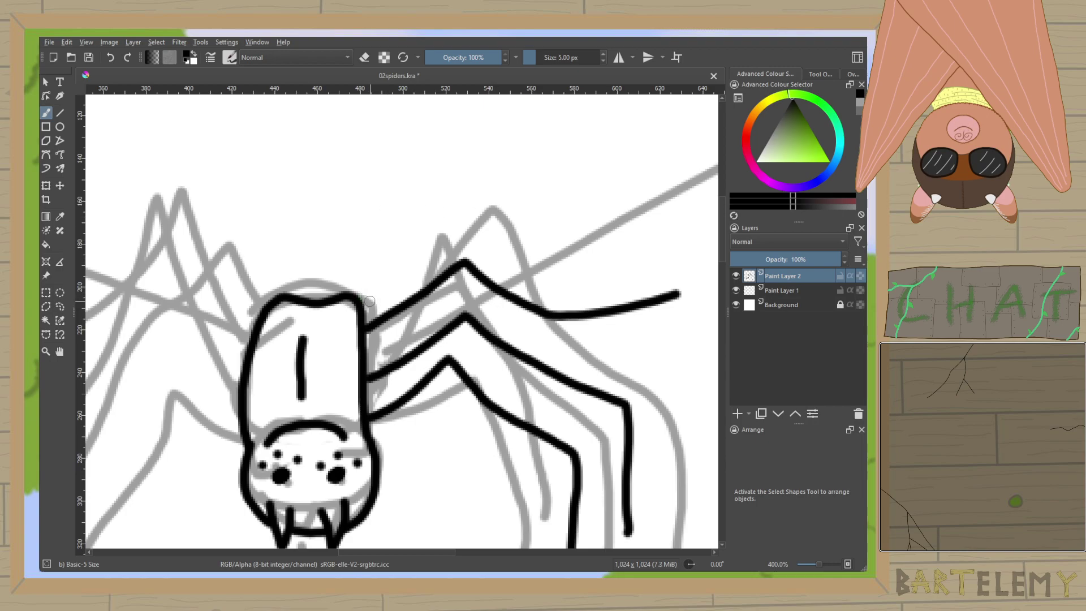
{"action": "key", "text": "ctrl+z"}
{"action": "key", "text": "ctrl+z"}
{"action": "key", "text": "ctrl+z"}
Ink the lowest leg on the right side of the big spider's body as a bent black line.
{"action": "mouse_move", "coordinate": [370, 418]}
{"action": "left_mouse_down"}
{"action": "mouse_move", "coordinate": [450, 382]}
{"action": "mouse_move", "coordinate": [514, 429]}
{"action": "mouse_move", "coordinate": [523, 512]}
{"action": "left_mouse_up"}
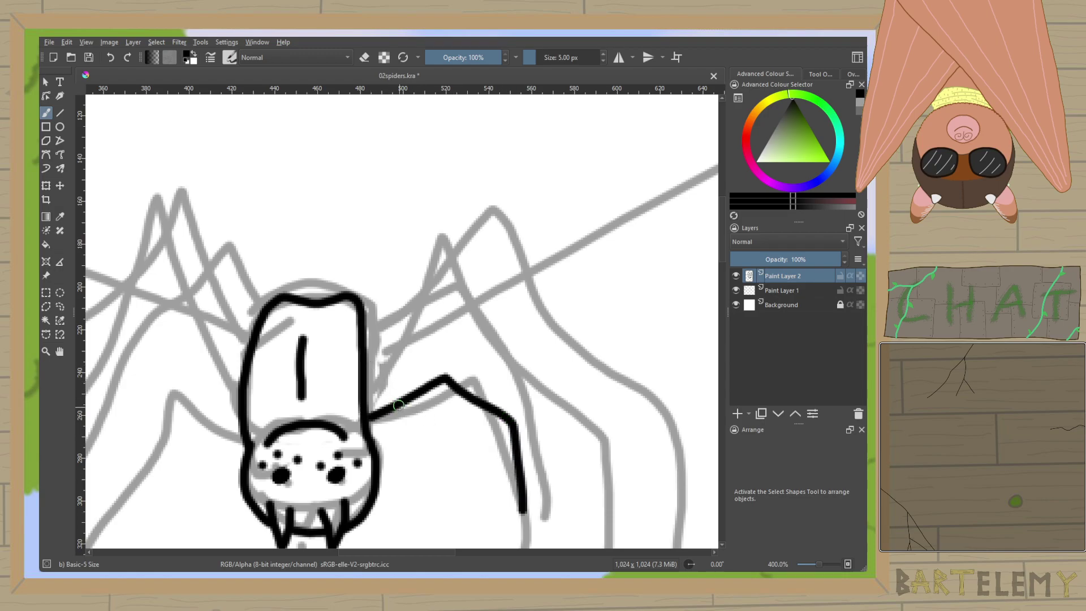
{"action": "mouse_move", "coordinate": [389, 360]}
{"action": "left_mouse_down"}
{"action": "mouse_move", "coordinate": [473, 320]}
{"action": "mouse_move", "coordinate": [565, 390]}
{"action": "mouse_move", "coordinate": [646, 487]}
{"action": "left_mouse_up"}
{"action": "mouse_move", "coordinate": [372, 312]}
{"action": "left_mouse_down"}
{"action": "mouse_move", "coordinate": [454, 239]}
{"action": "mouse_move", "coordinate": [596, 298]}
{"action": "mouse_move", "coordinate": [693, 250]}
{"action": "left_mouse_up"}
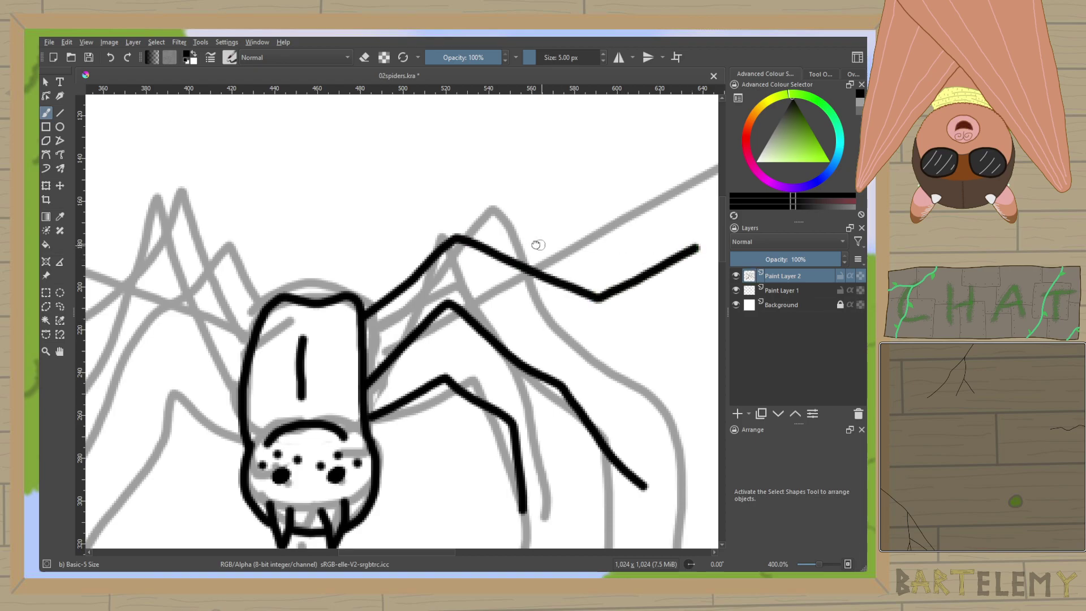
{"action": "left_click_drag", "start_coordinate": [538, 242], "coordinate": [456, 184]}
{"action": "key", "text": "ctrl+z"}
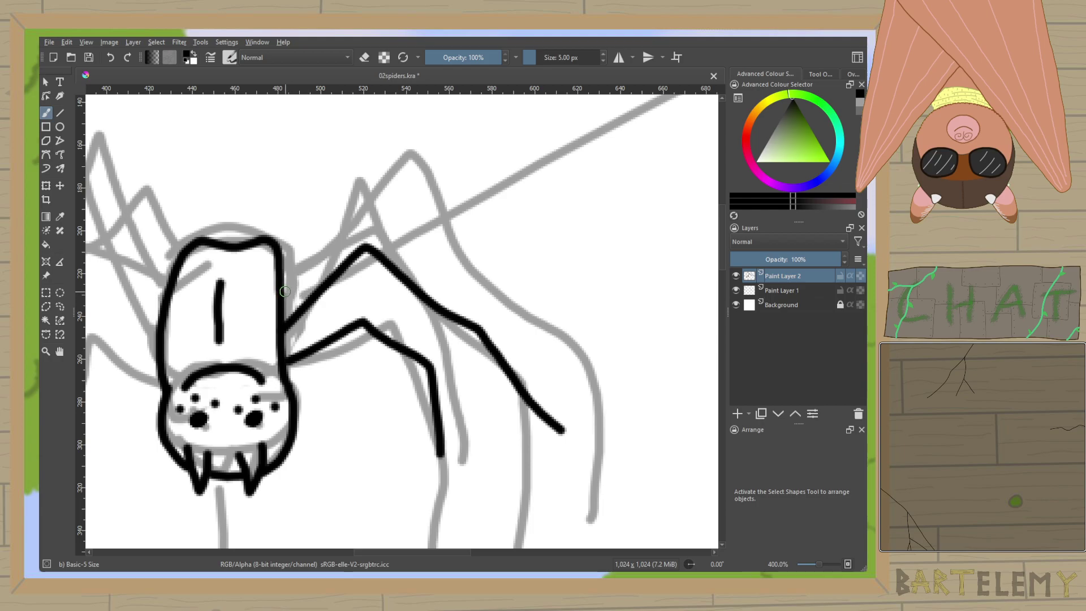
{"action": "key", "text": "ctrl+z"}
Ink three more black legs above the lowest one on the right side of the big spider's body, the uppermost one short.
{"action": "mouse_move", "coordinate": [290, 341]}
{"action": "left_mouse_down"}
{"action": "mouse_move", "coordinate": [368, 286]}
{"action": "mouse_move", "coordinate": [465, 341]}
{"action": "left_mouse_up"}
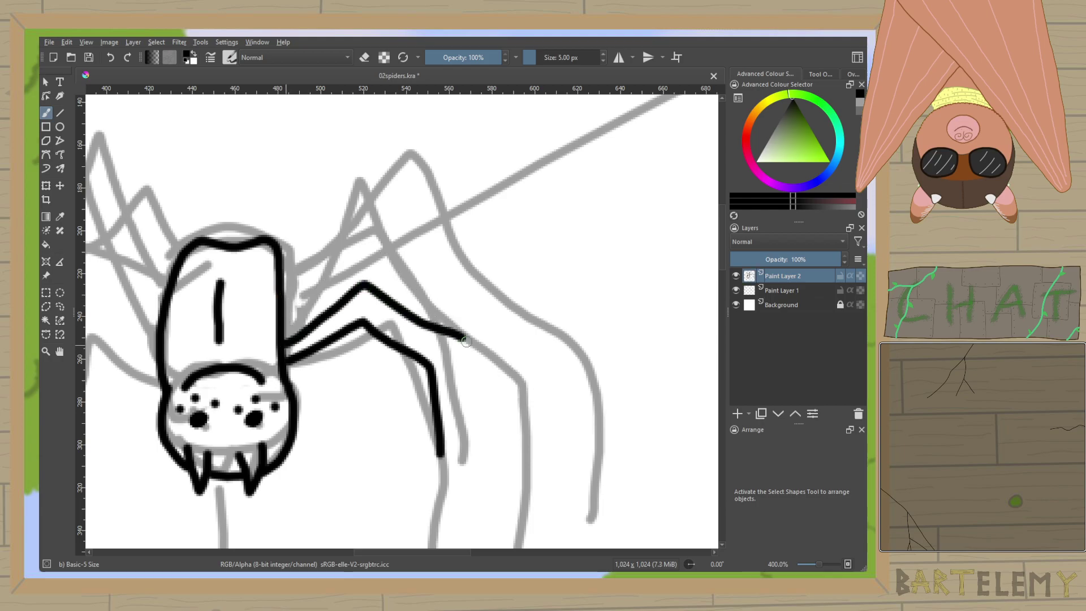
{"action": "left_click_drag", "start_coordinate": [466, 341], "coordinate": [576, 447]}
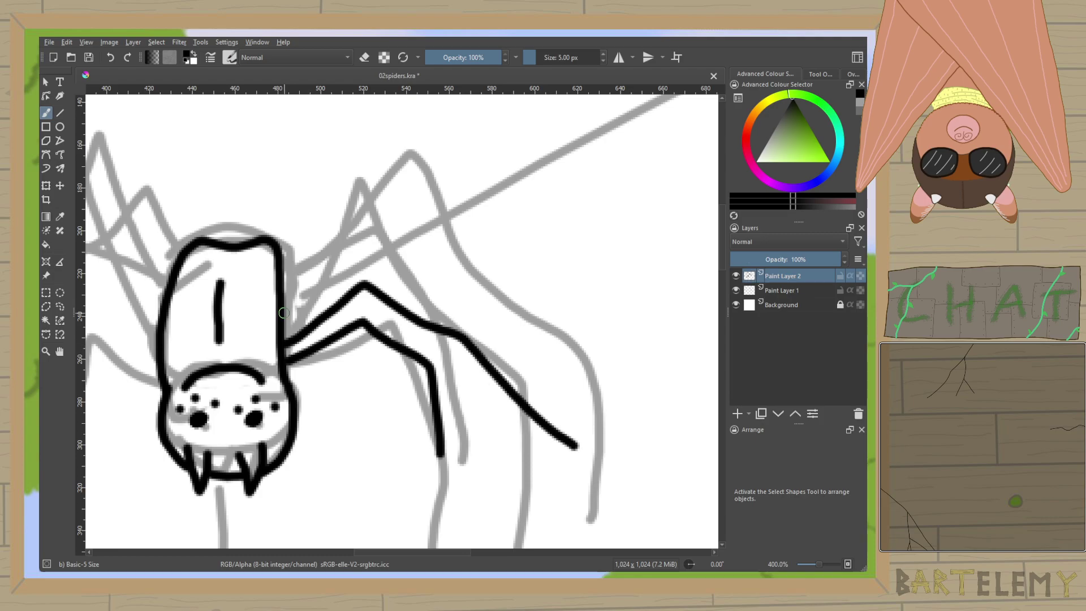
{"action": "left_click_drag", "start_coordinate": [283, 313], "coordinate": [599, 314]}
{"action": "key", "text": "ctrl+z"}
{"action": "mouse_move", "coordinate": [286, 311]}
{"action": "left_mouse_down"}
{"action": "mouse_move", "coordinate": [385, 250]}
{"action": "mouse_move", "coordinate": [588, 338]}
{"action": "left_mouse_up"}
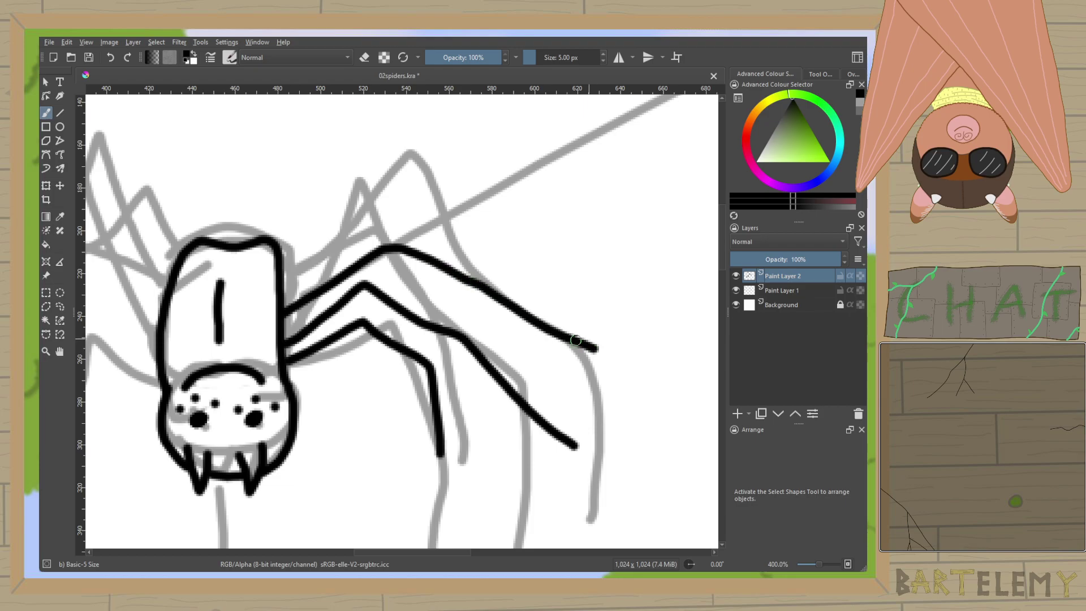
{"action": "left_click_drag", "start_coordinate": [283, 286], "coordinate": [408, 199]}
Ink the two lower bent legs on the left side of the big spider's body.
{"action": "left_click_drag", "start_coordinate": [380, 276], "coordinate": [584, 246]}
{"action": "mouse_move", "coordinate": [361, 343]}
{"action": "left_mouse_down"}
{"action": "mouse_move", "coordinate": [331, 316]}
{"action": "mouse_move", "coordinate": [285, 309]}
{"action": "mouse_move", "coordinate": [243, 348]}
{"action": "mouse_move", "coordinate": [219, 406]}
{"action": "left_mouse_up"}
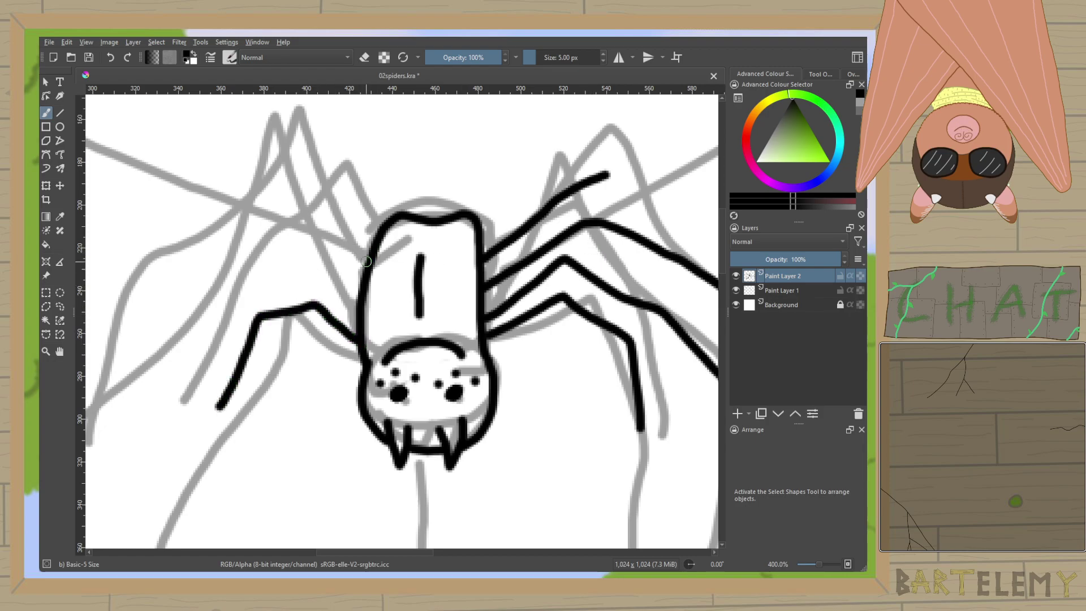
{"action": "mouse_move", "coordinate": [353, 308]}
{"action": "left_mouse_down"}
{"action": "mouse_move", "coordinate": [293, 264]}
{"action": "mouse_move", "coordinate": [231, 289]}
{"action": "mouse_move", "coordinate": [140, 411]}
{"action": "left_mouse_up"}
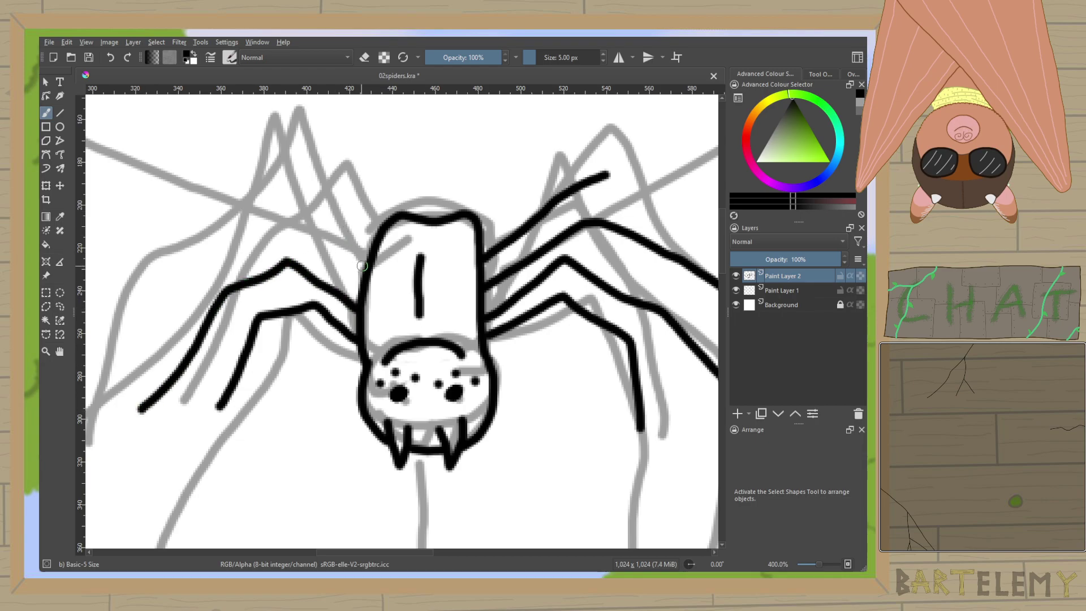
{"action": "mouse_move", "coordinate": [366, 268]}
{"action": "left_mouse_down"}
{"action": "mouse_move", "coordinate": [309, 237]}
{"action": "mouse_move", "coordinate": [230, 243]}
{"action": "mouse_move", "coordinate": [103, 330]}
{"action": "left_mouse_up"}
{"action": "left_click_drag", "start_coordinate": [380, 228], "coordinate": [276, 168]}
{"action": "key", "text": "ctrl+z"}
{"action": "key", "text": "ctrl+z"}
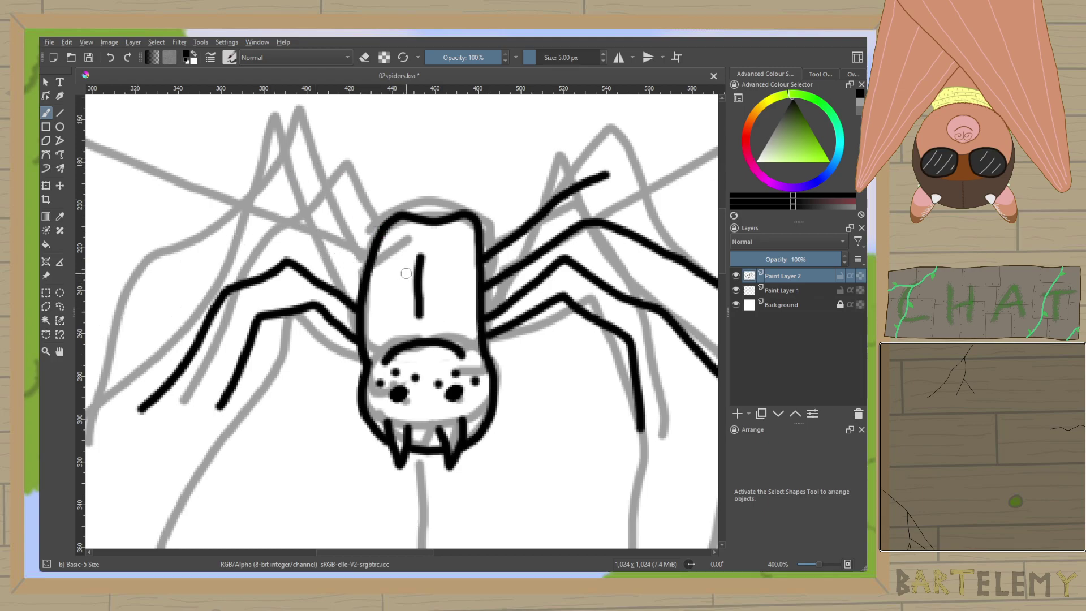
Ink the two upper legs on the left side of the big spider's body, a long bent one and a short one.
{"action": "mouse_move", "coordinate": [361, 281]}
{"action": "left_mouse_down"}
{"action": "mouse_move", "coordinate": [275, 220]}
{"action": "mouse_move", "coordinate": [222, 223]}
{"action": "mouse_move", "coordinate": [107, 306]}
{"action": "left_mouse_up"}
{"action": "left_click_drag", "start_coordinate": [370, 257], "coordinate": [292, 166]}
Hide the grey sketch on Paint Layer 1.
{"action": "mouse_move", "coordinate": [412, 334]}
{"action": "left_mouse_down"}
{"action": "mouse_move", "coordinate": [289, 390]}
{"action": "mouse_move", "coordinate": [244, 433]}
{"action": "left_mouse_up"}
{"action": "key", "text": "minus"}
{"action": "key", "text": "minus"}
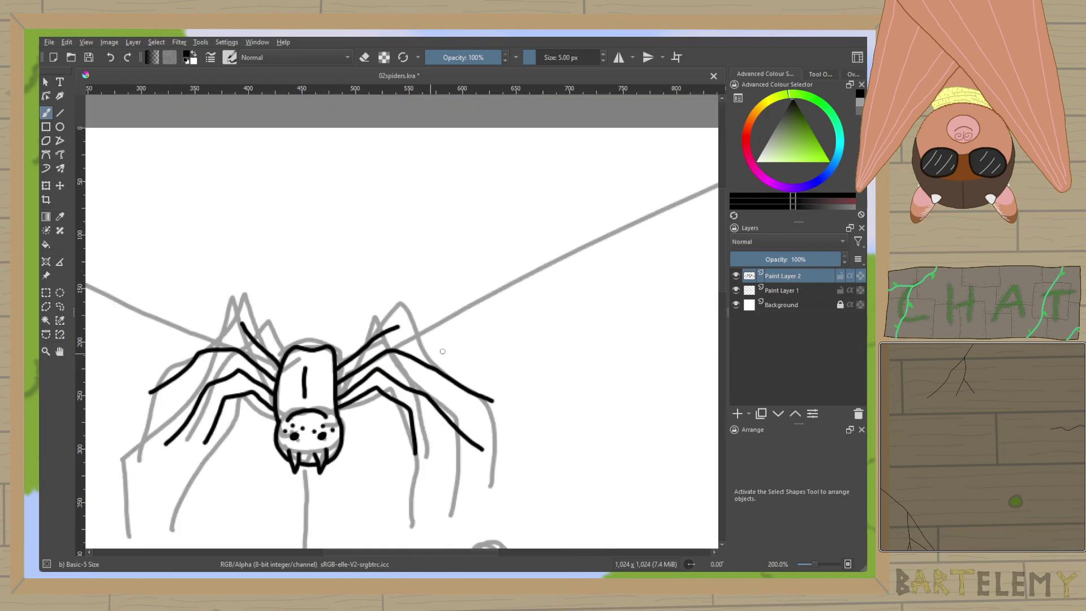
{"action": "scroll", "coordinate": [529, 300], "scroll_direction": "down", "scroll_amount": 3}
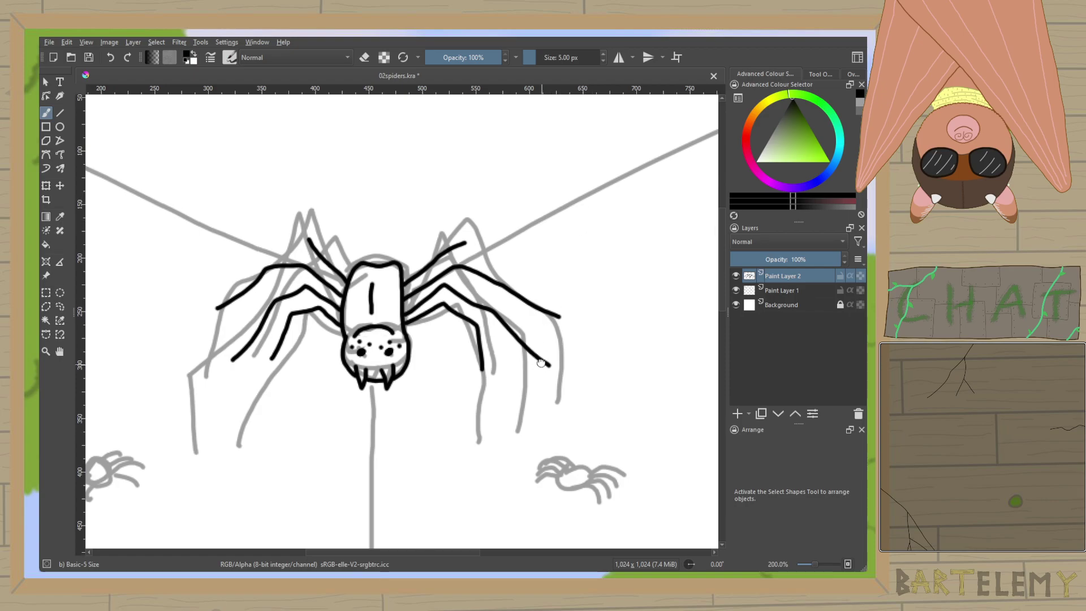
{"action": "scroll", "coordinate": [588, 219], "scroll_direction": "down", "scroll_amount": 4}
{"action": "scroll", "coordinate": [507, 239], "scroll_direction": "up", "scroll_amount": 1}
{"action": "scroll", "coordinate": [505, 235], "scroll_direction": "down", "scroll_amount": 1}
{"action": "left_click_drag", "start_coordinate": [460, 237], "coordinate": [451, 404]}
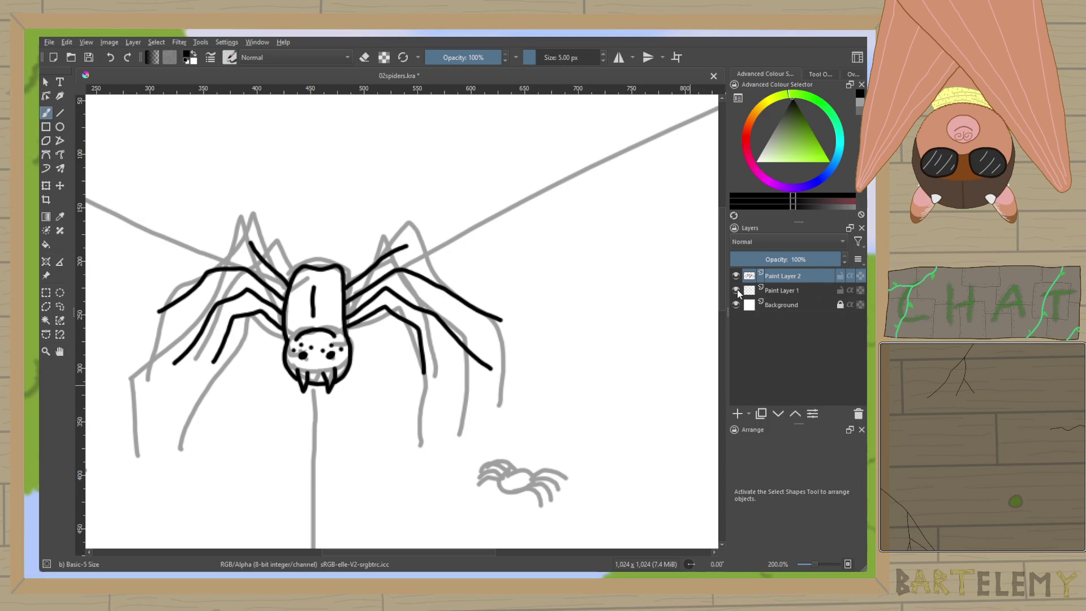
{"action": "left_click", "coordinate": [736, 291]}
Ink three small oval spider bodies, one below the big spider's left legs, one below its right legs and one farther right.
{"action": "left_click_drag", "start_coordinate": [389, 364], "coordinate": [491, 326]}
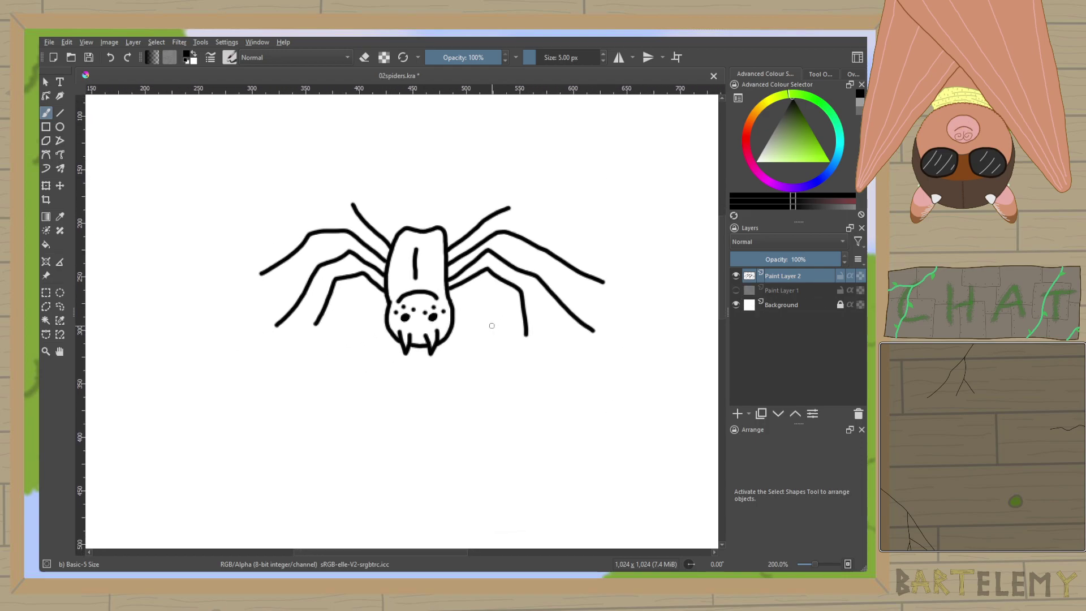
{"action": "scroll", "coordinate": [511, 340], "scroll_direction": "up", "scroll_amount": 3}
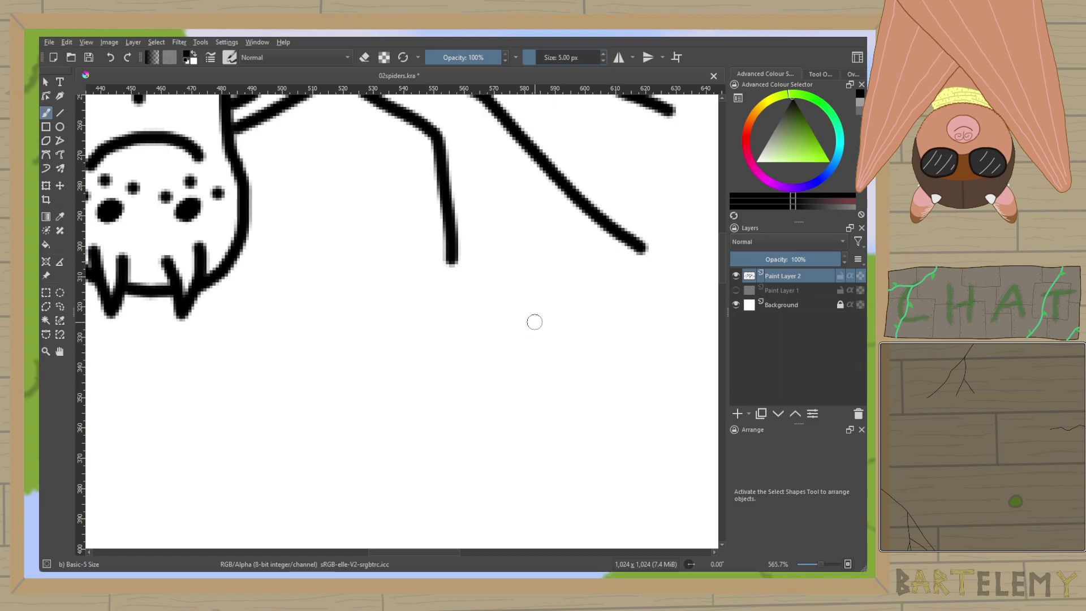
{"action": "mouse_move", "coordinate": [541, 329]}
{"action": "left_mouse_down"}
{"action": "mouse_move", "coordinate": [526, 362]}
{"action": "mouse_move", "coordinate": [540, 373]}
{"action": "mouse_move", "coordinate": [560, 361]}
{"action": "mouse_move", "coordinate": [565, 321]}
{"action": "mouse_move", "coordinate": [532, 339]}
{"action": "left_mouse_up"}
{"action": "left_click_drag", "start_coordinate": [421, 325], "coordinate": [622, 301]}
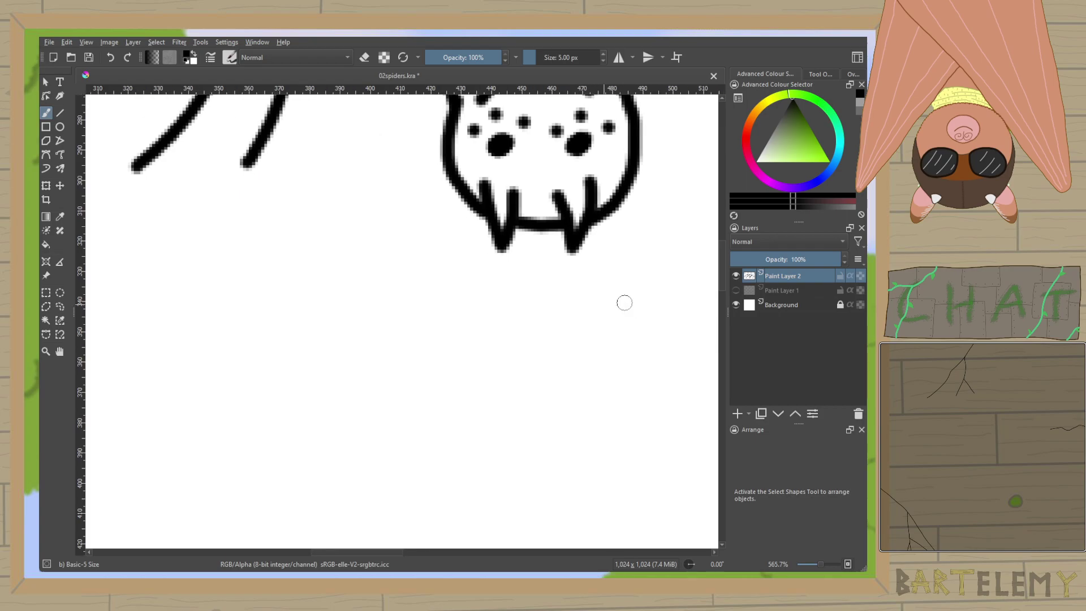
{"action": "mouse_move", "coordinate": [164, 308]}
{"action": "left_mouse_down"}
{"action": "mouse_move", "coordinate": [176, 348]}
{"action": "mouse_move", "coordinate": [216, 371]}
{"action": "mouse_move", "coordinate": [219, 325]}
{"action": "mouse_move", "coordinate": [186, 300]}
{"action": "mouse_move", "coordinate": [167, 321]}
{"action": "left_mouse_up"}
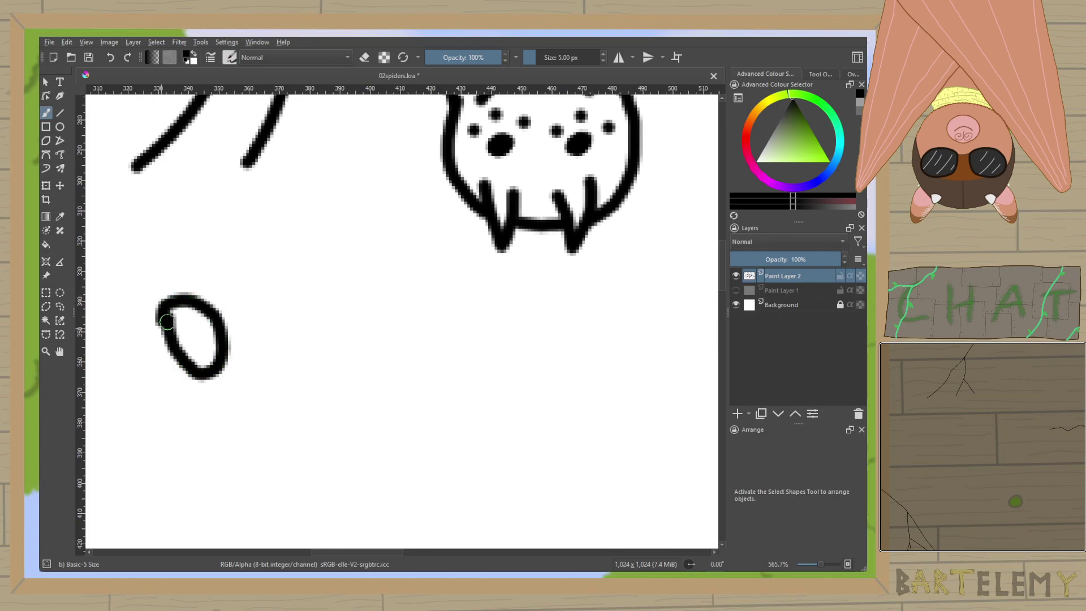
{"action": "scroll", "coordinate": [167, 321], "scroll_direction": "down", "scroll_amount": 3}
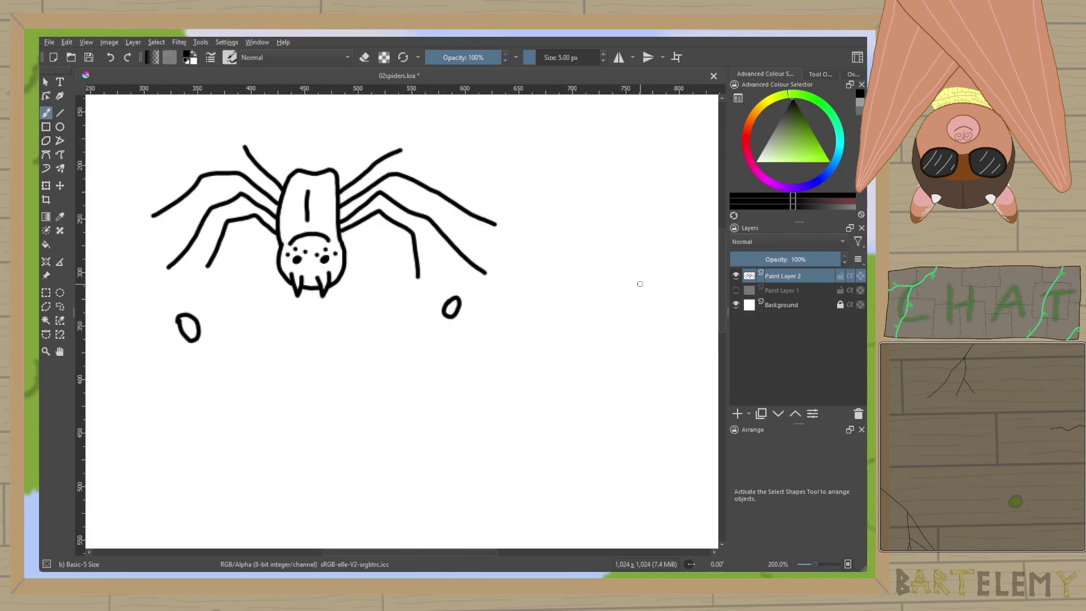
{"action": "scroll", "coordinate": [509, 308], "scroll_direction": "up", "scroll_amount": 1}
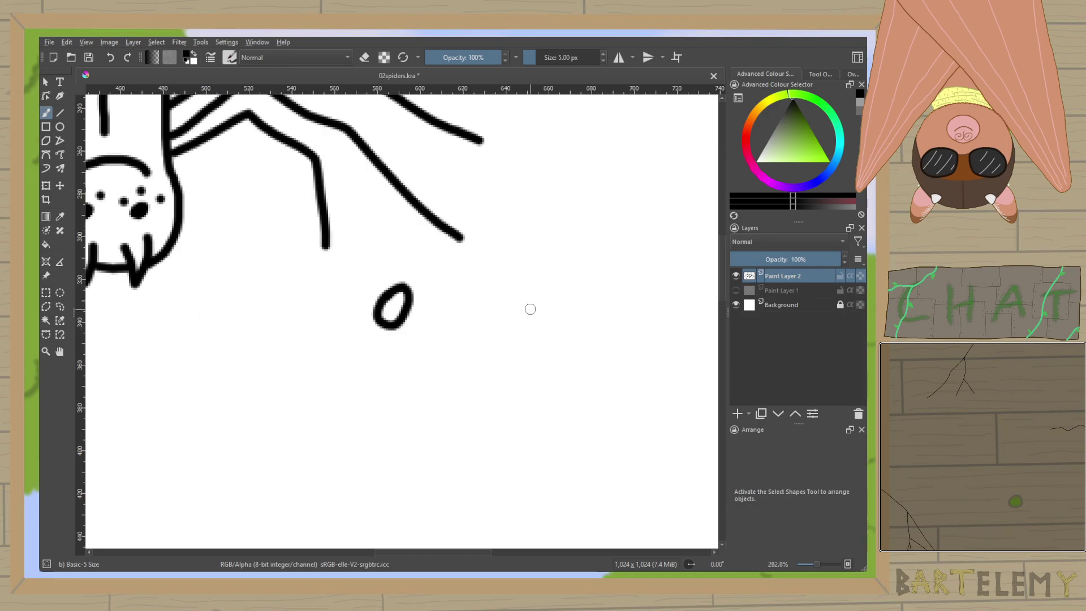
{"action": "mouse_move", "coordinate": [643, 249]}
{"action": "left_mouse_down"}
{"action": "mouse_move", "coordinate": [658, 266]}
{"action": "mouse_move", "coordinate": [671, 240]}
{"action": "mouse_move", "coordinate": [661, 227]}
{"action": "mouse_move", "coordinate": [642, 256]}
{"action": "left_mouse_up"}
{"action": "scroll", "coordinate": [514, 312], "scroll_direction": "down", "scroll_amount": 1}
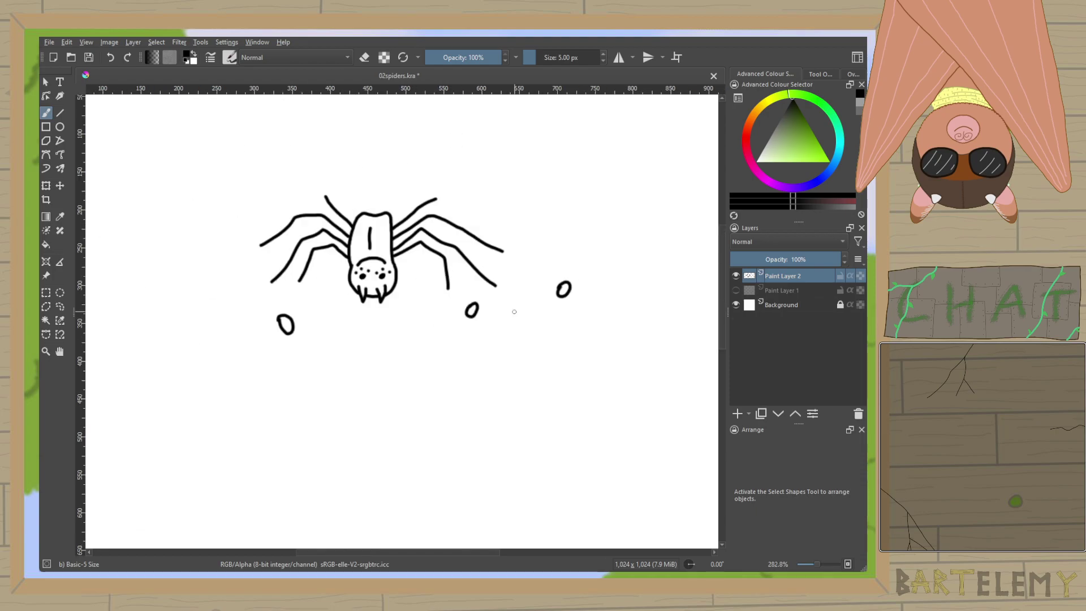
Ink two more small oval spider bodies, one to the upper right of the big spider and one to its far left.
{"action": "scroll", "coordinate": [609, 295], "scroll_direction": "up", "scroll_amount": 4}
{"action": "mouse_move", "coordinate": [427, 215]}
{"action": "left_mouse_down"}
{"action": "mouse_move", "coordinate": [409, 278]}
{"action": "mouse_move", "coordinate": [449, 226]}
{"action": "mouse_move", "coordinate": [430, 214]}
{"action": "mouse_move", "coordinate": [460, 331]}
{"action": "left_mouse_up"}
{"action": "scroll", "coordinate": [504, 216], "scroll_direction": "down", "scroll_amount": 2}
{"action": "scroll", "coordinate": [479, 233], "scroll_direction": "up", "scroll_amount": 2}
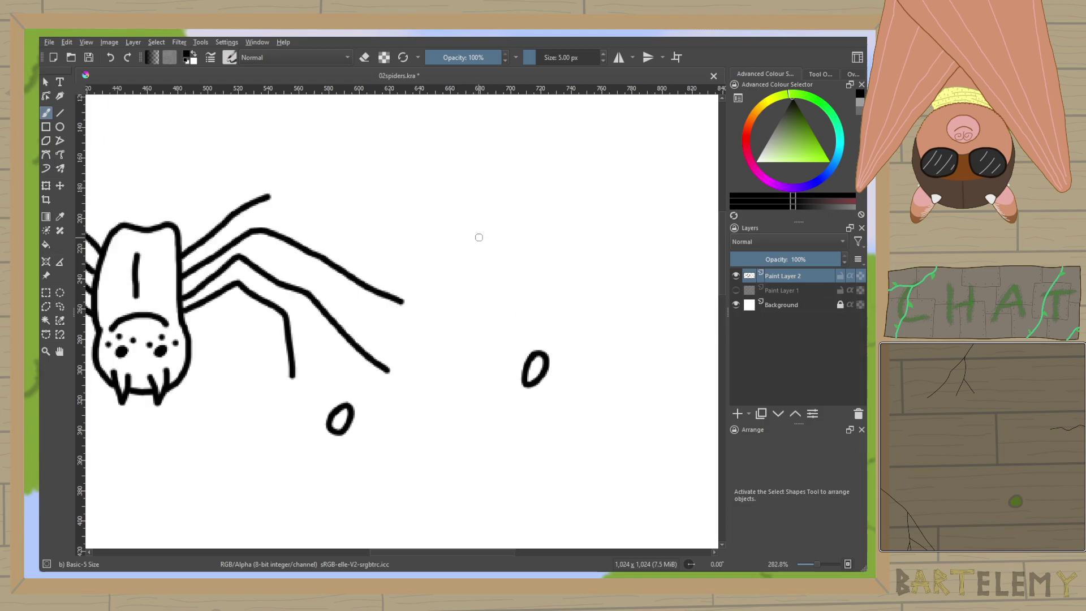
{"action": "mouse_move", "coordinate": [467, 180]}
{"action": "left_mouse_down"}
{"action": "mouse_move", "coordinate": [487, 214]}
{"action": "mouse_move", "coordinate": [479, 167]}
{"action": "mouse_move", "coordinate": [484, 207]}
{"action": "left_mouse_up"}
{"action": "scroll", "coordinate": [484, 206], "scroll_direction": "down", "scroll_amount": 4}
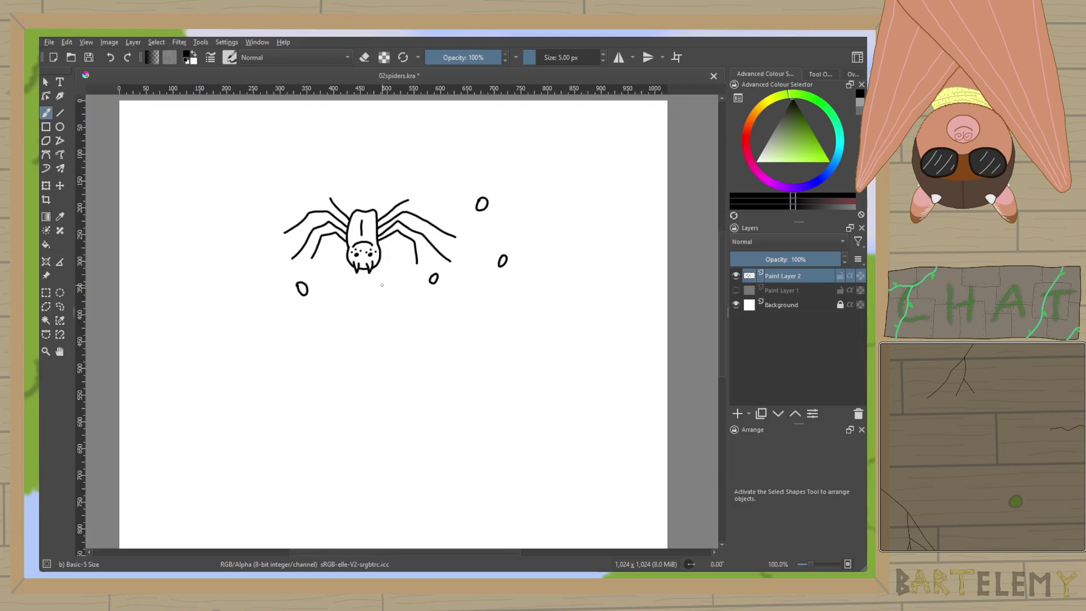
{"action": "left_click_drag", "start_coordinate": [263, 257], "coordinate": [341, 257]}
{"action": "scroll", "coordinate": [341, 258], "scroll_direction": "up", "scroll_amount": 4}
{"action": "mouse_move", "coordinate": [228, 296]}
{"action": "left_mouse_down"}
{"action": "mouse_move", "coordinate": [222, 324]}
{"action": "mouse_move", "coordinate": [247, 314]}
{"action": "mouse_move", "coordinate": [239, 285]}
{"action": "mouse_move", "coordinate": [224, 282]}
{"action": "mouse_move", "coordinate": [228, 320]}
{"action": "mouse_move", "coordinate": [250, 314]}
{"action": "mouse_move", "coordinate": [235, 285]}
{"action": "left_mouse_up"}
{"action": "key", "text": "ctrl+z"}
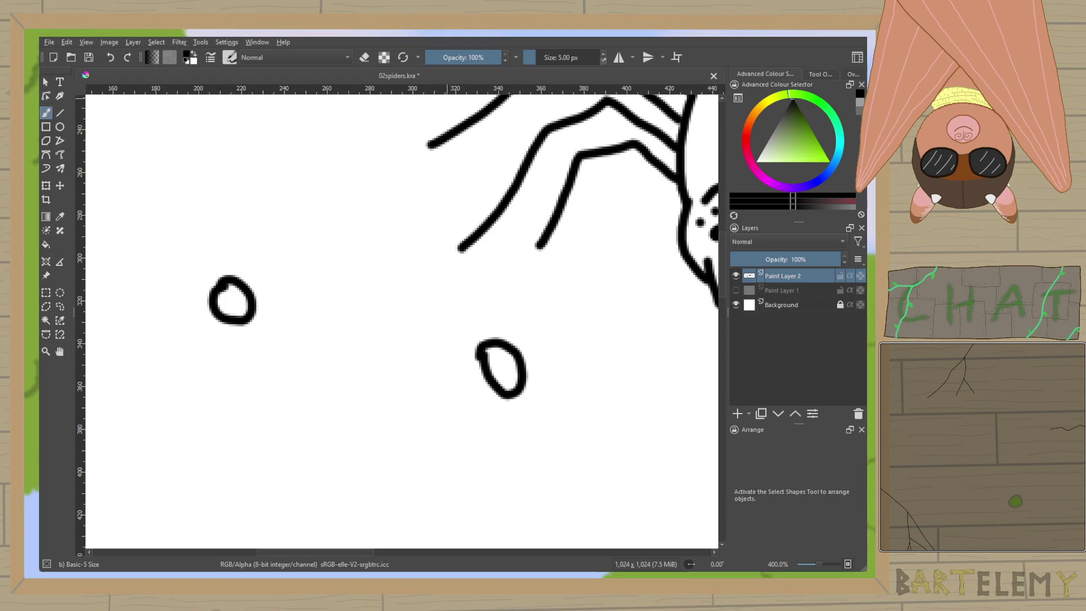
Reduce the brush size to 3 px and ink four thin curved legs on each side of the far-left small spider.
{"action": "key", "text": "bracketleft"}
{"action": "key", "text": "bracketleft"}
{"action": "mouse_move", "coordinate": [211, 291]}
{"action": "left_mouse_down"}
{"action": "mouse_move", "coordinate": [169, 312]}
{"action": "mouse_move", "coordinate": [213, 356]}
{"action": "left_mouse_up"}
{"action": "mouse_move", "coordinate": [242, 277]}
{"action": "left_mouse_down"}
{"action": "mouse_move", "coordinate": [273, 263]}
{"action": "mouse_move", "coordinate": [295, 275]}
{"action": "mouse_move", "coordinate": [303, 312]}
{"action": "left_mouse_up"}
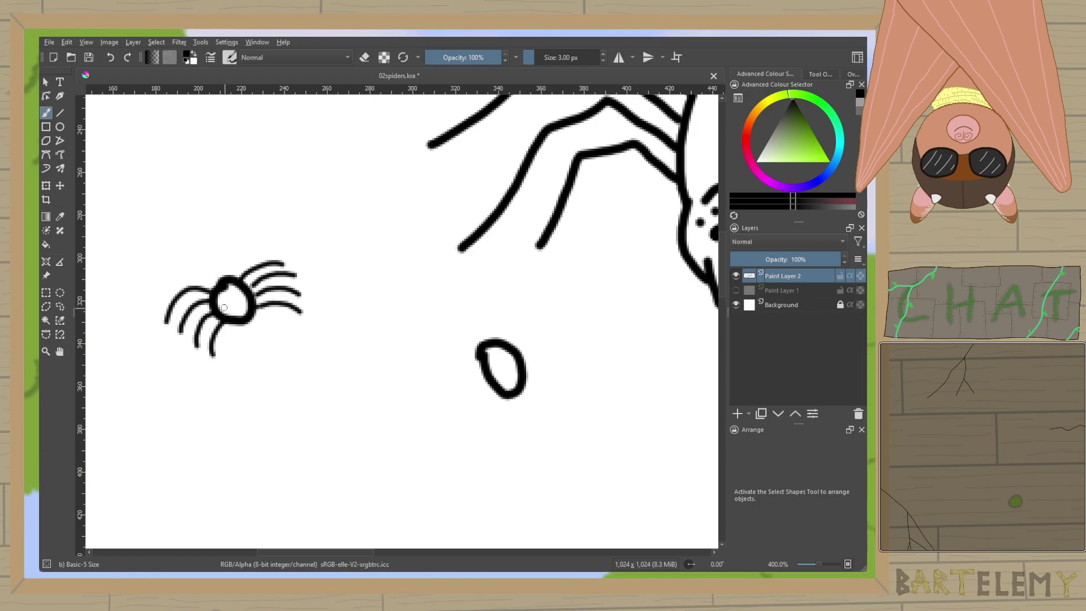
Ink thin curved legs on both sides of the small spider below the big spider's left legs.
{"action": "mouse_move", "coordinate": [515, 379]}
{"action": "left_mouse_down"}
{"action": "mouse_move", "coordinate": [471, 393]}
{"action": "mouse_move", "coordinate": [486, 373]}
{"action": "mouse_move", "coordinate": [462, 405]}
{"action": "left_mouse_up"}
{"action": "mouse_move", "coordinate": [484, 370]}
{"action": "left_mouse_down"}
{"action": "mouse_move", "coordinate": [453, 399]}
{"action": "mouse_move", "coordinate": [460, 362]}
{"action": "mouse_move", "coordinate": [445, 380]}
{"action": "left_mouse_up"}
{"action": "left_click_drag", "start_coordinate": [524, 380], "coordinate": [571, 387]}
{"action": "mouse_move", "coordinate": [520, 357]}
{"action": "left_mouse_down"}
{"action": "mouse_move", "coordinate": [547, 352]}
{"action": "mouse_move", "coordinate": [567, 388]}
{"action": "mouse_move", "coordinate": [565, 357]}
{"action": "left_mouse_up"}
Ink thin curved legs on both sides of the small spider below the big spider's right legs.
{"action": "scroll", "coordinate": [517, 351], "scroll_direction": "down", "scroll_amount": 5}
{"action": "scroll", "coordinate": [516, 342], "scroll_direction": "up", "scroll_amount": 3}
{"action": "scroll", "coordinate": [516, 342], "scroll_direction": "up", "scroll_amount": 5}
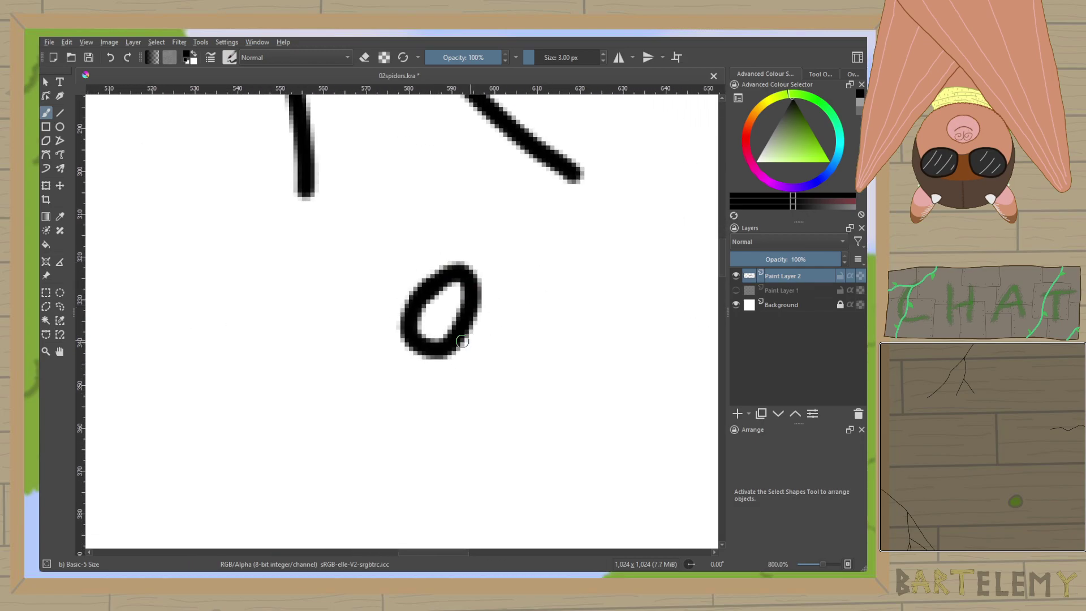
{"action": "left_click", "coordinate": [430, 327]}
{"action": "mouse_move", "coordinate": [469, 331]}
{"action": "left_mouse_down"}
{"action": "mouse_move", "coordinate": [492, 384]}
{"action": "mouse_move", "coordinate": [508, 370]}
{"action": "left_mouse_up"}
{"action": "mouse_move", "coordinate": [472, 308]}
{"action": "left_mouse_down"}
{"action": "mouse_move", "coordinate": [528, 343]}
{"action": "mouse_move", "coordinate": [529, 300]}
{"action": "mouse_move", "coordinate": [533, 315]}
{"action": "left_mouse_up"}
{"action": "mouse_move", "coordinate": [409, 317]}
{"action": "left_mouse_down"}
{"action": "mouse_move", "coordinate": [353, 331]}
{"action": "mouse_move", "coordinate": [376, 283]}
{"action": "mouse_move", "coordinate": [348, 302]}
{"action": "left_mouse_up"}
{"action": "mouse_move", "coordinate": [429, 278]}
{"action": "left_mouse_down"}
{"action": "mouse_move", "coordinate": [365, 271]}
{"action": "mouse_move", "coordinate": [389, 249]}
{"action": "left_mouse_up"}
Ink four thin curved legs on each side of the far-right small spider.
{"action": "left_click_drag", "start_coordinate": [463, 224], "coordinate": [269, 473]}
{"action": "left_click_drag", "start_coordinate": [558, 369], "coordinate": [341, 504]}
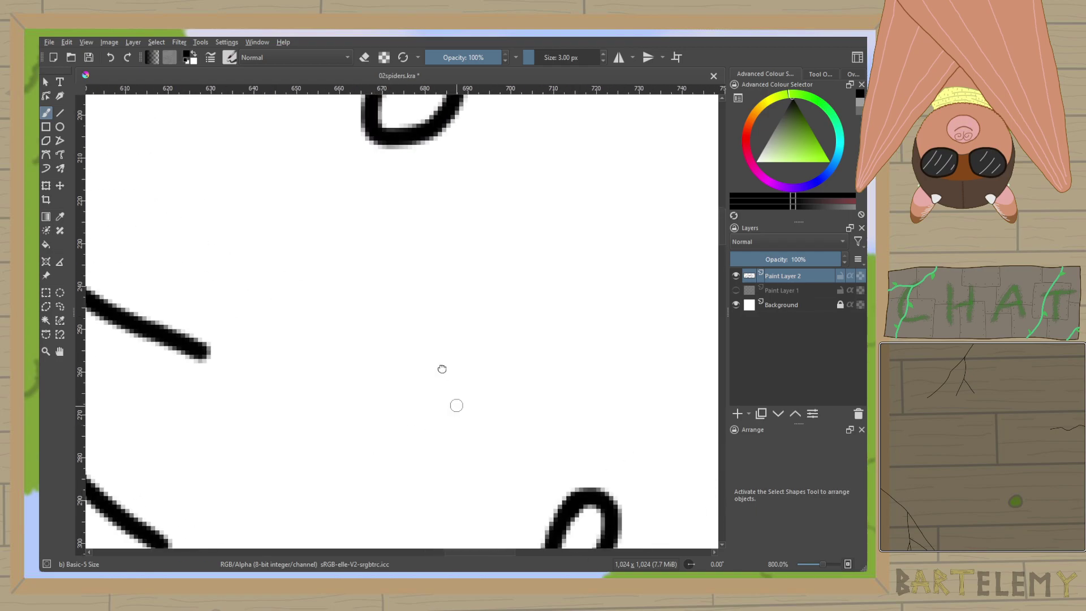
{"action": "left_click_drag", "start_coordinate": [452, 396], "coordinate": [359, 209]}
{"action": "left_click_drag", "start_coordinate": [485, 387], "coordinate": [537, 418]}
{"action": "left_click_drag", "start_coordinate": [509, 362], "coordinate": [551, 401]}
{"action": "left_click_drag", "start_coordinate": [523, 336], "coordinate": [566, 382]}
{"action": "key", "text": "ctrl+z"}
{"action": "left_click_drag", "start_coordinate": [523, 321], "coordinate": [578, 355]}
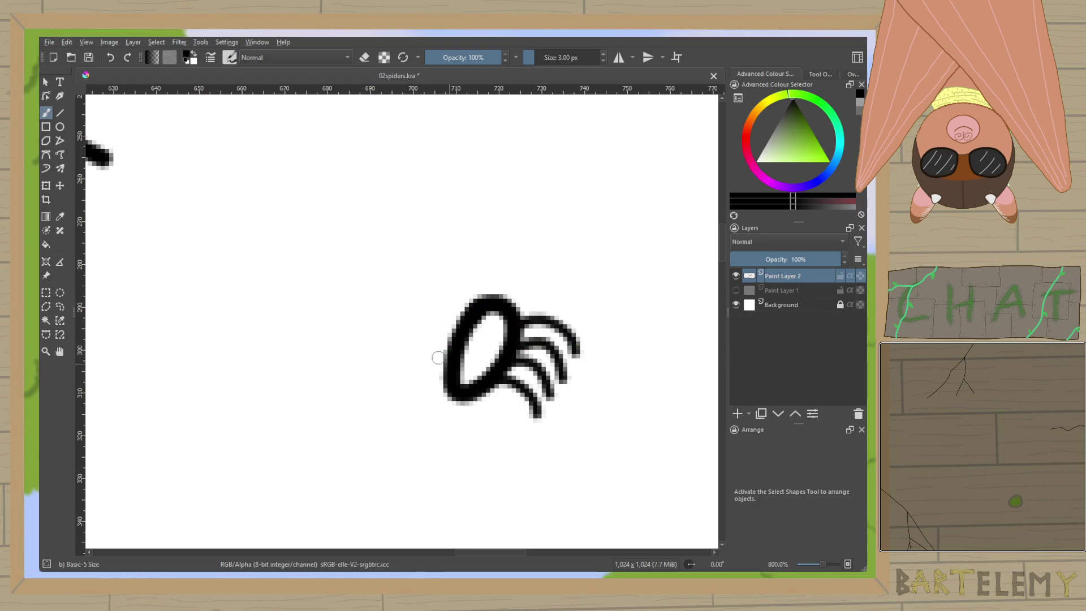
{"action": "left_click_drag", "start_coordinate": [449, 356], "coordinate": [385, 399]}
{"action": "mouse_move", "coordinate": [452, 346]}
{"action": "left_mouse_down"}
{"action": "mouse_move", "coordinate": [389, 360]}
{"action": "mouse_move", "coordinate": [395, 325]}
{"action": "left_mouse_up"}
{"action": "left_click_drag", "start_coordinate": [478, 308], "coordinate": [413, 317]}
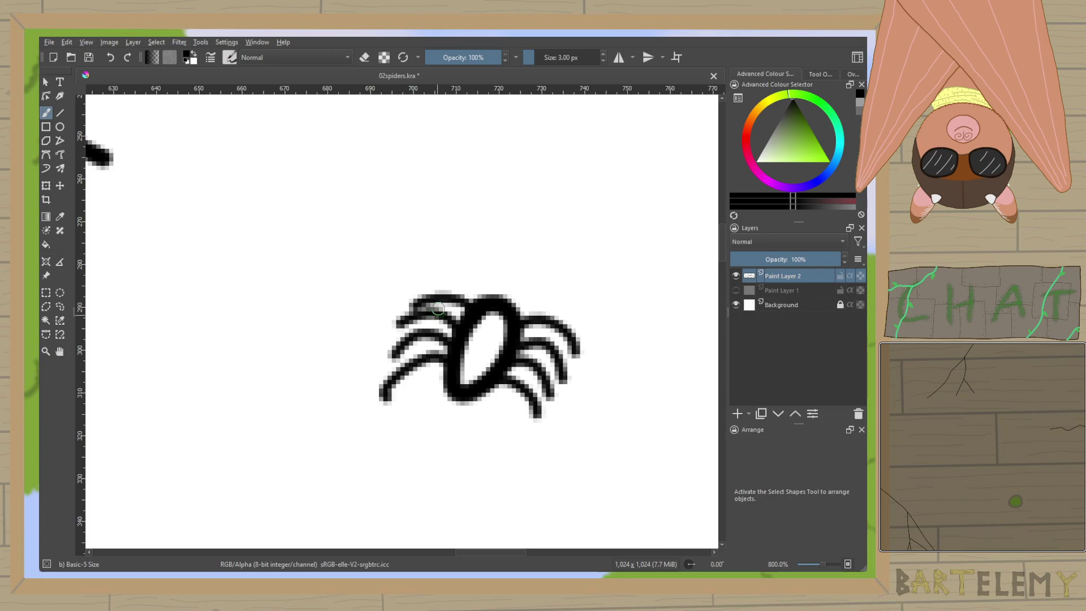
Ink four thin curved legs on each side of the small spider to the upper right of the big spider.
{"action": "scroll", "coordinate": [436, 315], "scroll_direction": "up", "scroll_amount": 5}
{"action": "scroll", "coordinate": [486, 207], "scroll_direction": "left", "scroll_amount": 2}
{"action": "mouse_move", "coordinate": [431, 255]}
{"action": "left_mouse_down"}
{"action": "mouse_move", "coordinate": [465, 294]}
{"action": "mouse_move", "coordinate": [494, 262]}
{"action": "mouse_move", "coordinate": [496, 272]}
{"action": "left_mouse_up"}
{"action": "left_click_drag", "start_coordinate": [444, 227], "coordinate": [512, 244]}
{"action": "left_click_drag", "start_coordinate": [447, 199], "coordinate": [519, 218]}
{"action": "left_click_drag", "start_coordinate": [342, 239], "coordinate": [297, 264]}
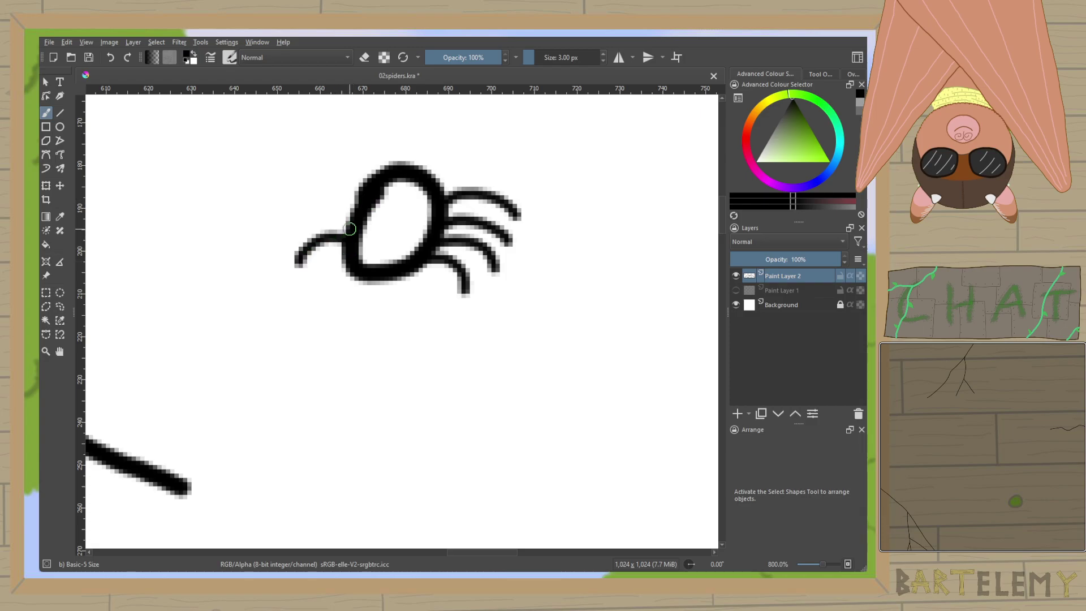
{"action": "left_click_drag", "start_coordinate": [351, 219], "coordinate": [281, 240]}
{"action": "mouse_move", "coordinate": [352, 194]}
{"action": "left_mouse_down"}
{"action": "mouse_move", "coordinate": [305, 199]}
{"action": "mouse_move", "coordinate": [283, 216]}
{"action": "mouse_move", "coordinate": [308, 186]}
{"action": "left_mouse_up"}
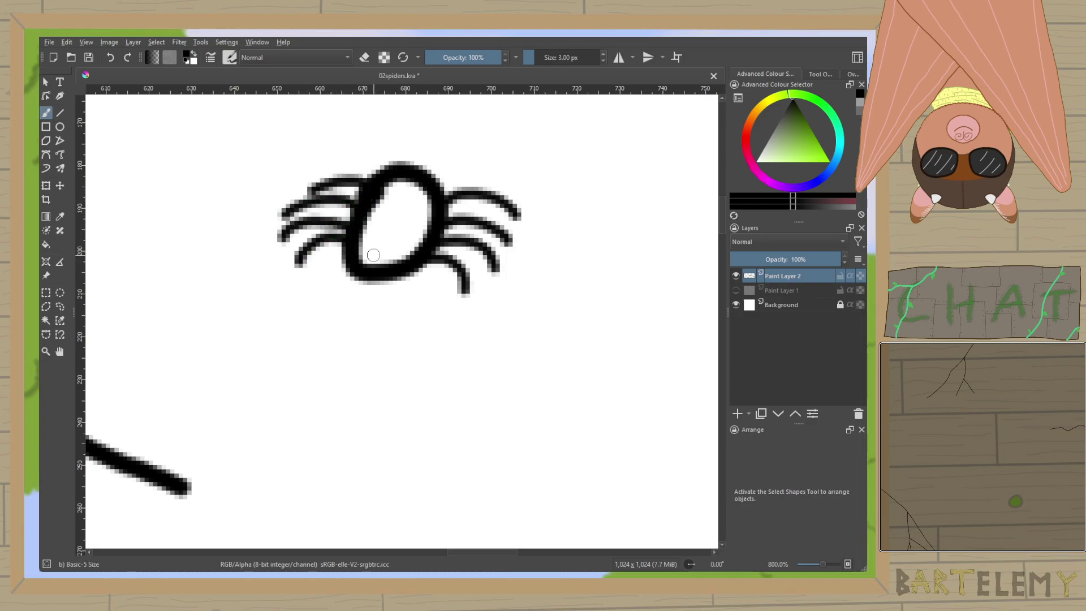
Dot tiny black eyes near the lower end of the upper-right small spider's body.
{"action": "left_click", "coordinate": [365, 248]}
{"action": "left_click", "coordinate": [397, 250]}
{"action": "left_click", "coordinate": [377, 258]}
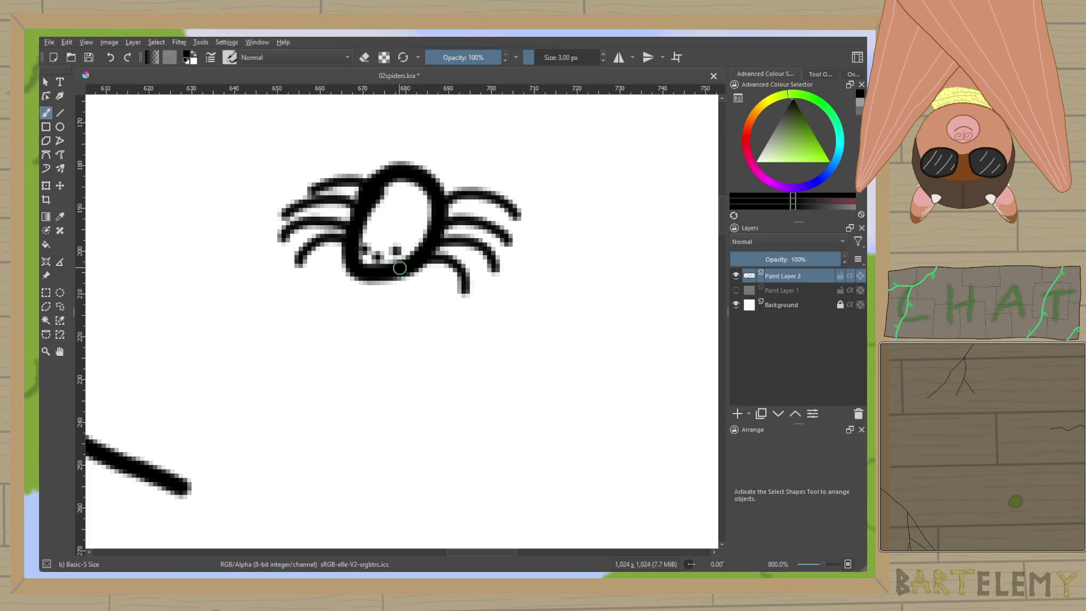
{"action": "scroll", "coordinate": [399, 267], "scroll_direction": "down", "scroll_amount": 5}
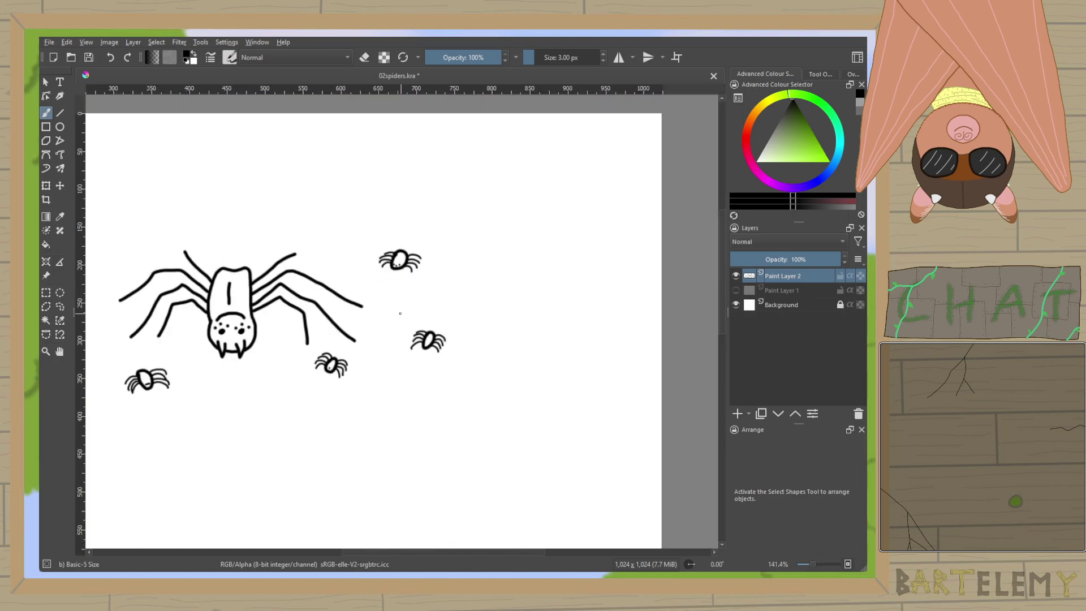
Ink a short face mark near the lower end of the body on each of the two small spiders on the left.
{"action": "scroll", "coordinate": [146, 379], "scroll_direction": "up", "scroll_amount": 6}
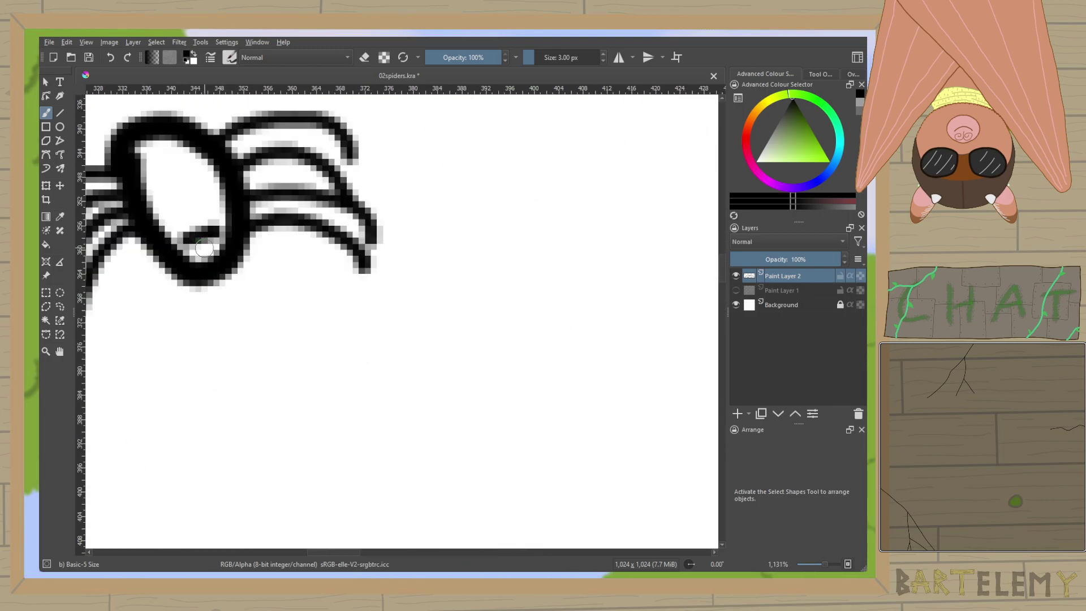
{"action": "scroll", "coordinate": [233, 247], "scroll_direction": "down", "scroll_amount": 5}
{"action": "scroll", "coordinate": [504, 306], "scroll_direction": "up", "scroll_amount": 1}
{"action": "scroll", "coordinate": [594, 271], "scroll_direction": "up", "scroll_amount": 4}
{"action": "scroll", "coordinate": [531, 283], "scroll_direction": "down", "scroll_amount": 4}
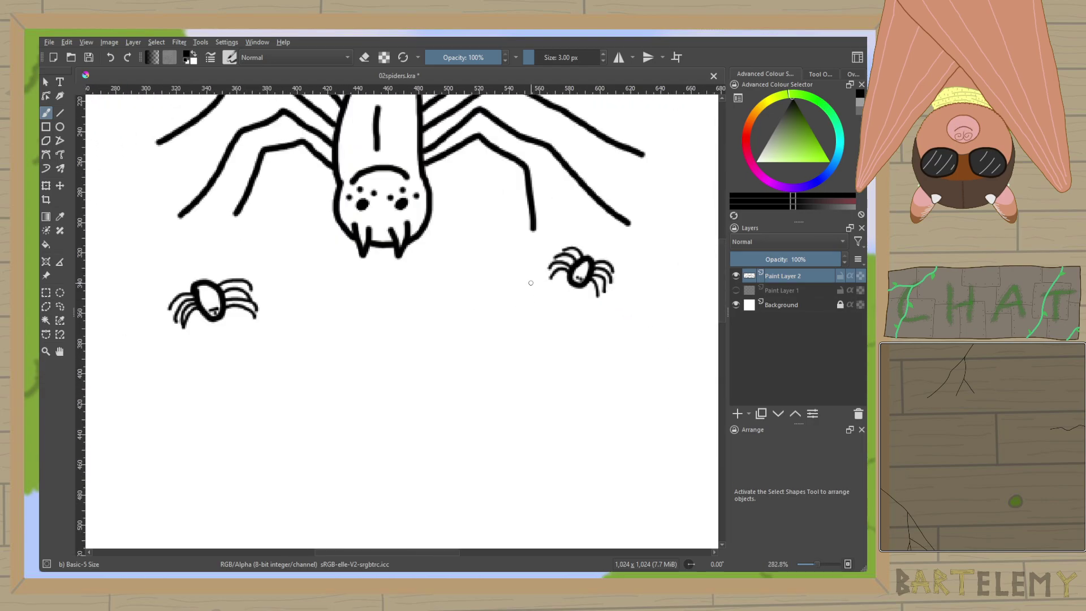
{"action": "scroll", "coordinate": [531, 283], "scroll_direction": "down", "scroll_amount": 2}
{"action": "scroll", "coordinate": [300, 300], "scroll_direction": "up", "scroll_amount": 4}
{"action": "scroll", "coordinate": [300, 300], "scroll_direction": "up", "scroll_amount": 1}
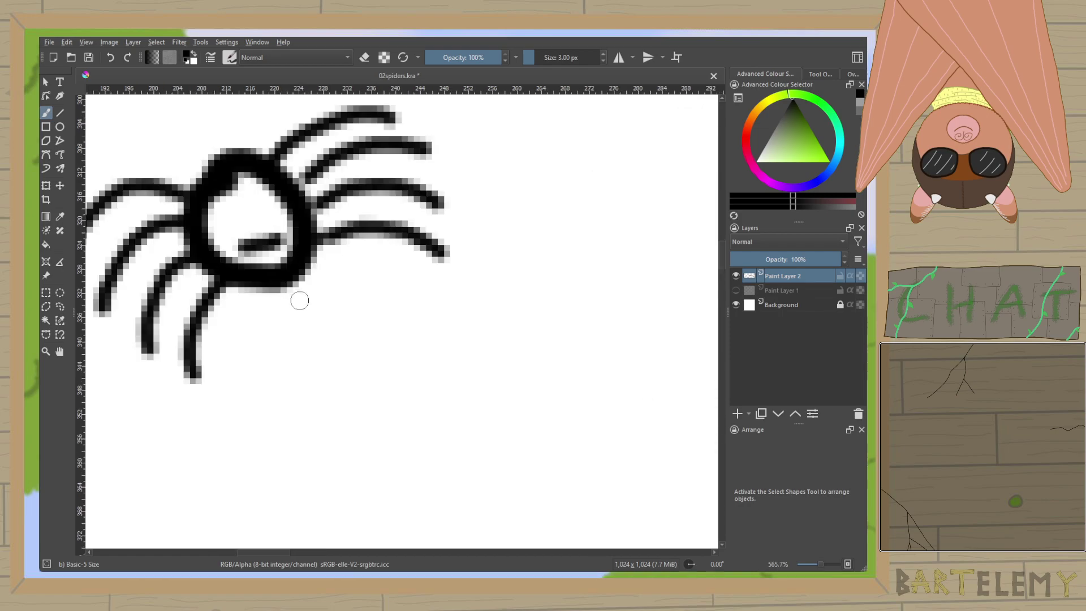
{"action": "scroll", "coordinate": [310, 298], "scroll_direction": "down", "scroll_amount": 4}
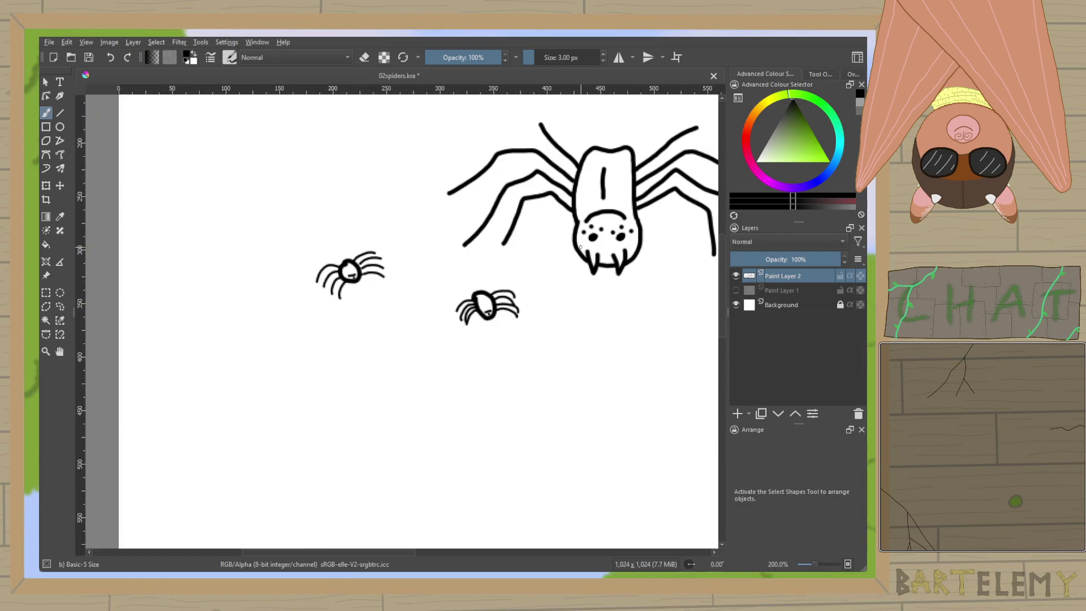
Ink a long thread hanging from the big spider's mouth and one rising outward from each side of its body.
{"action": "scroll", "coordinate": [581, 247], "scroll_direction": "down", "scroll_amount": 2}
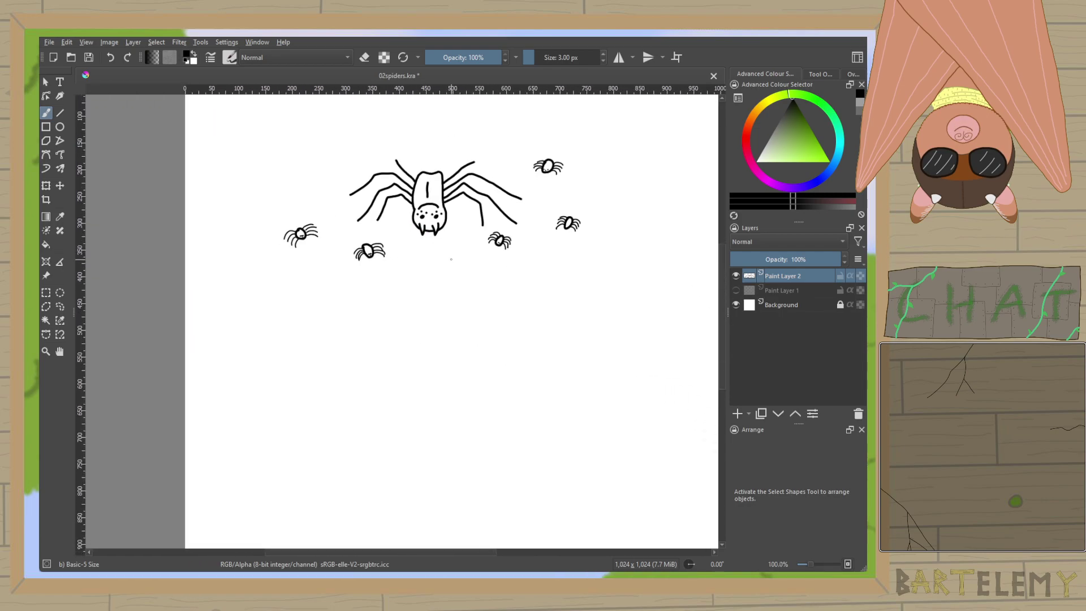
{"action": "left_click_drag", "start_coordinate": [428, 231], "coordinate": [429, 509]}
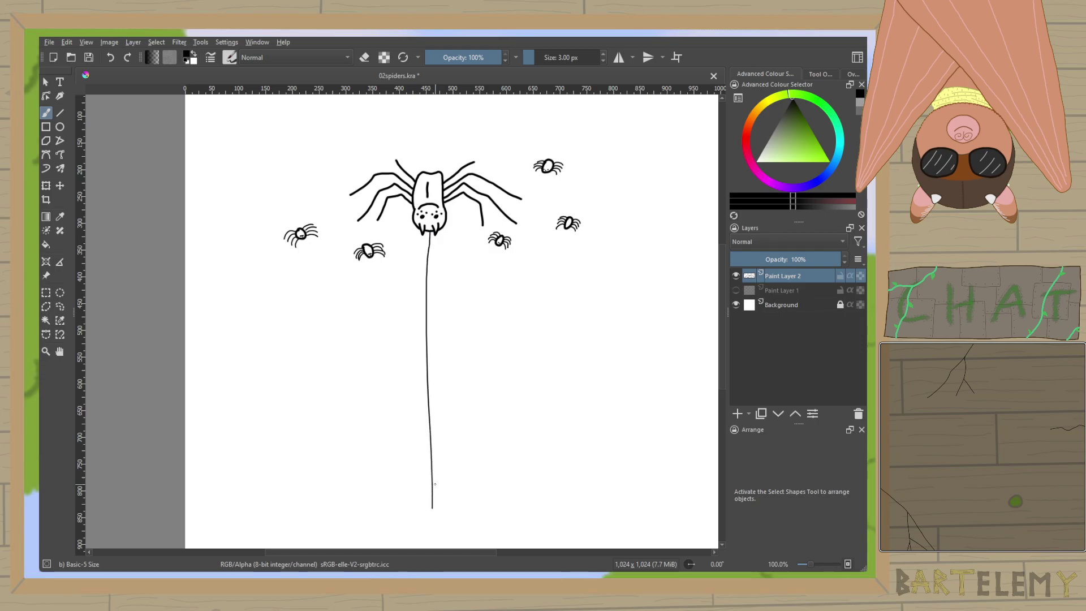
{"action": "scroll", "coordinate": [511, 329], "scroll_direction": "up", "scroll_amount": 2}
{"action": "left_click_drag", "start_coordinate": [510, 329], "coordinate": [512, 347]}
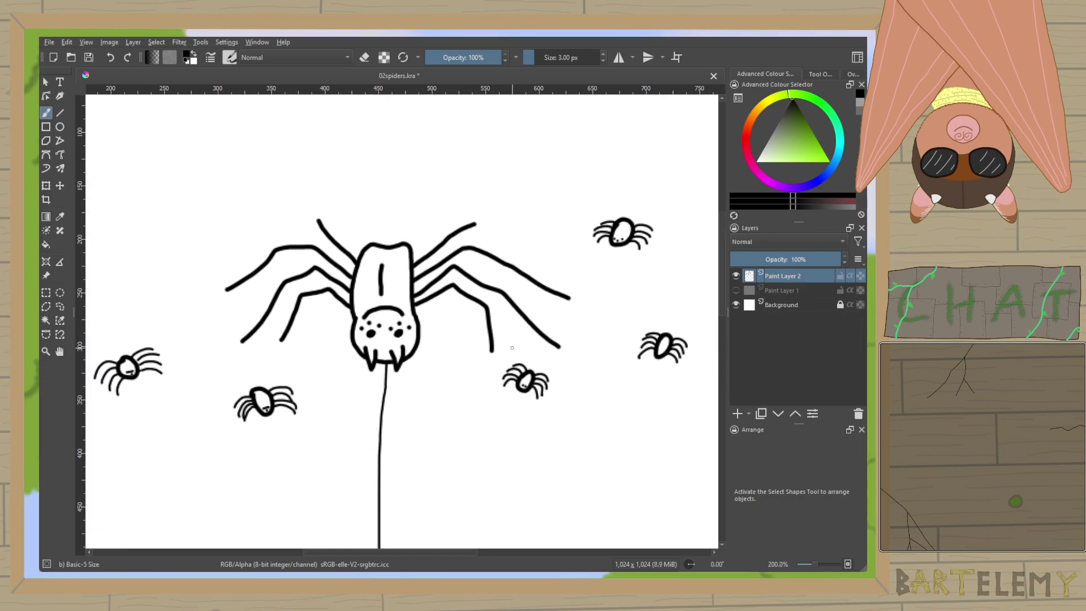
{"action": "left_click_drag", "start_coordinate": [518, 202], "coordinate": [368, 230]}
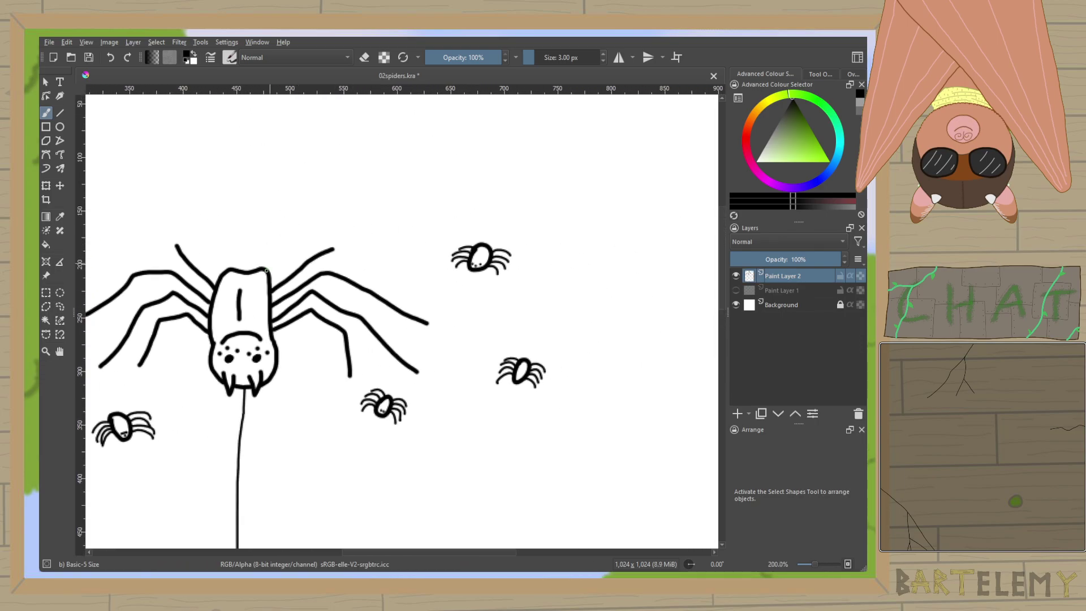
{"action": "left_click_drag", "start_coordinate": [275, 311], "coordinate": [720, 232]}
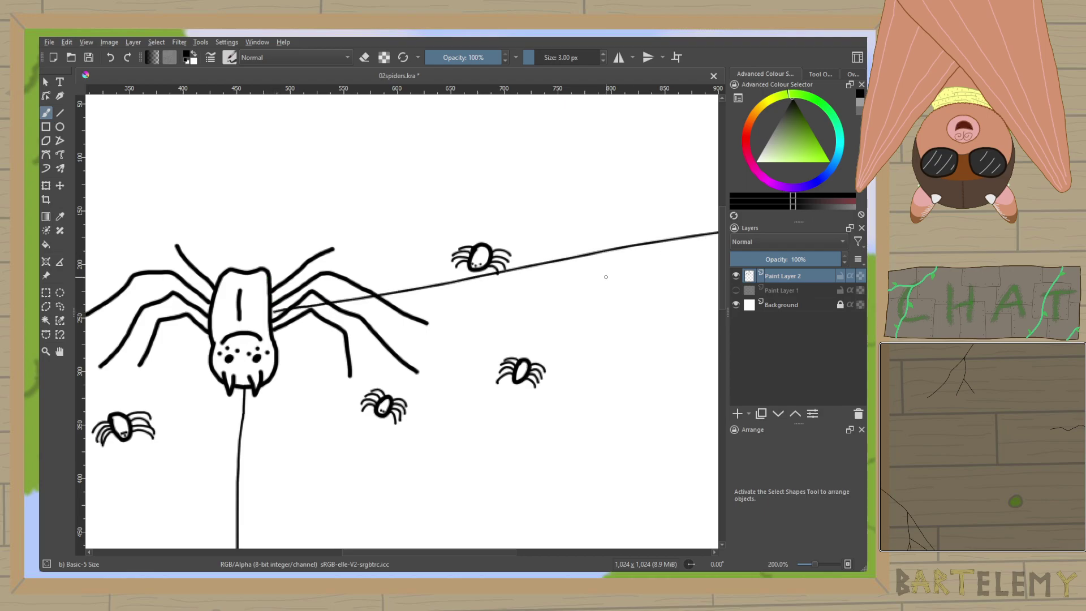
{"action": "left_click_drag", "start_coordinate": [270, 300], "coordinate": [614, 278]}
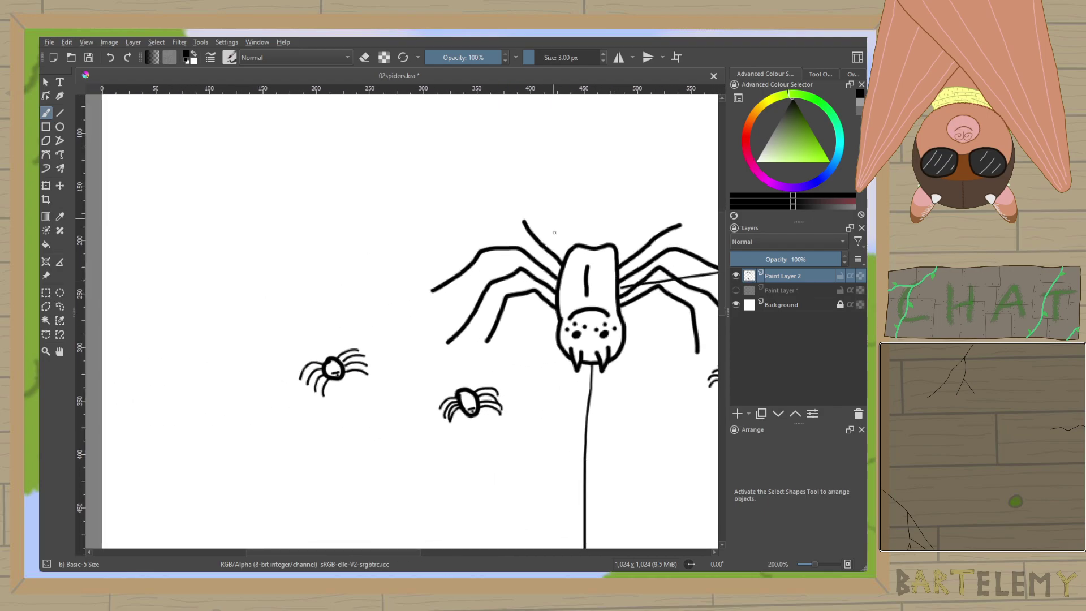
{"action": "left_click_drag", "start_coordinate": [546, 280], "coordinate": [160, 198]}
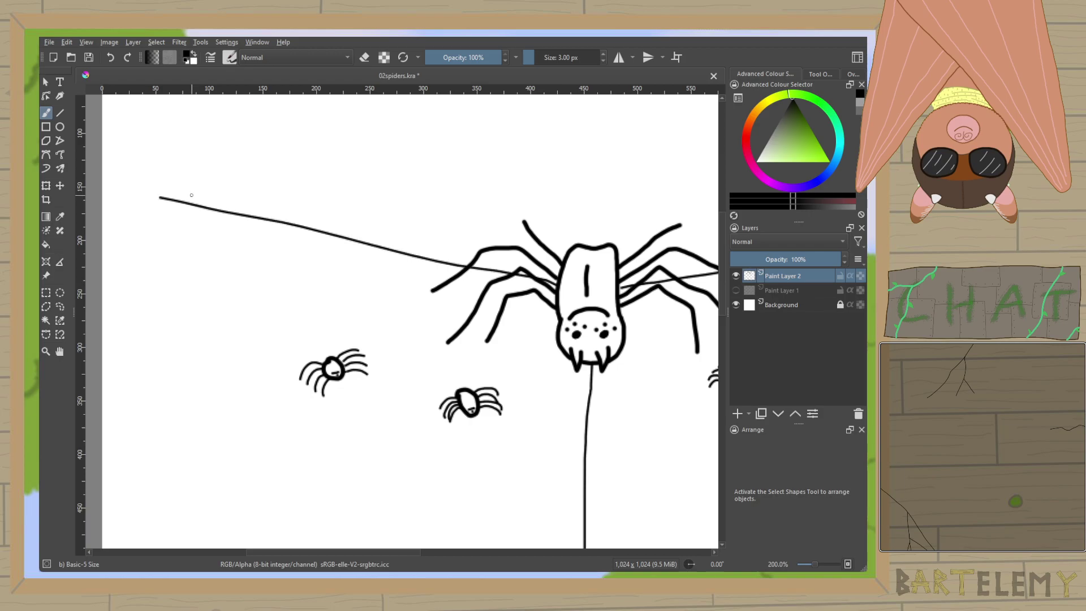
{"action": "key", "text": "1"}
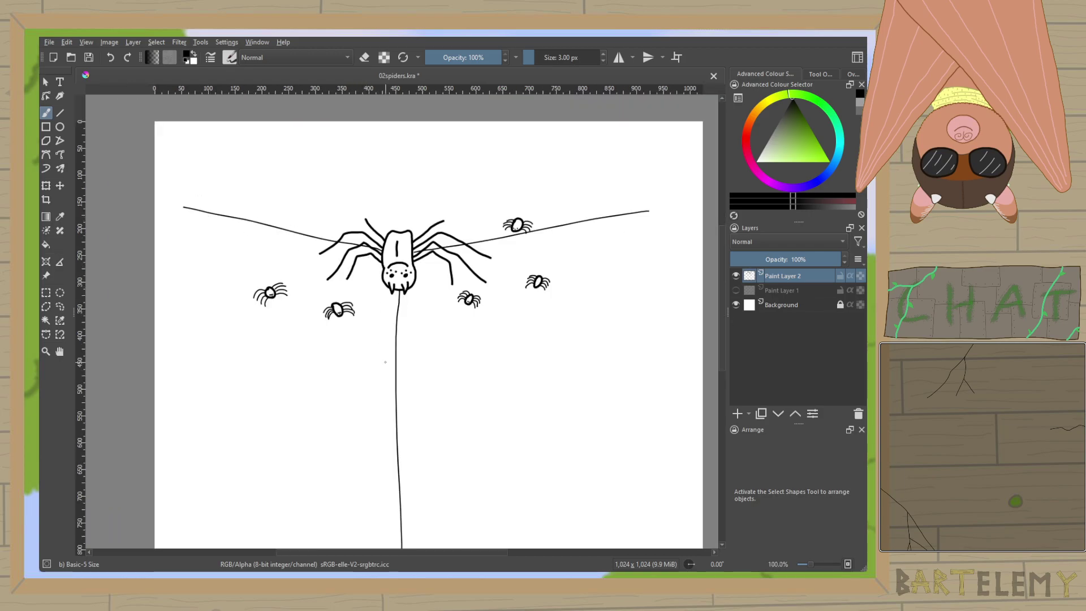
Ink three near-horizontal web threads on each side of the hanging thread, below the small spiders.
{"action": "scroll", "coordinate": [385, 362], "scroll_direction": "up", "scroll_amount": 3}
{"action": "scroll", "coordinate": [407, 348], "scroll_direction": "down", "scroll_amount": 1}
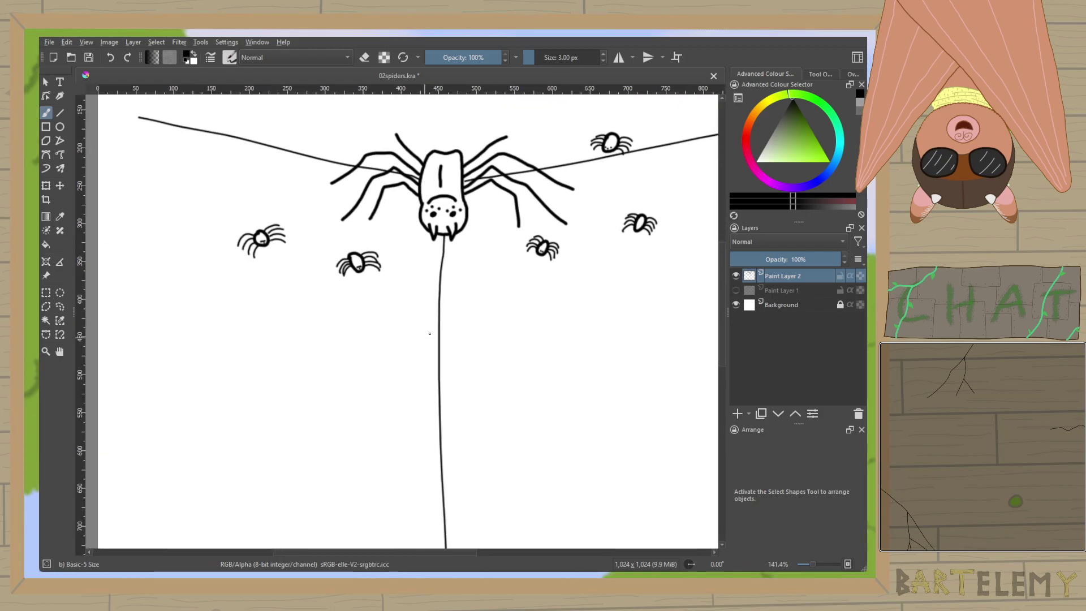
{"action": "left_click_drag", "start_coordinate": [161, 303], "coordinate": [390, 332]}
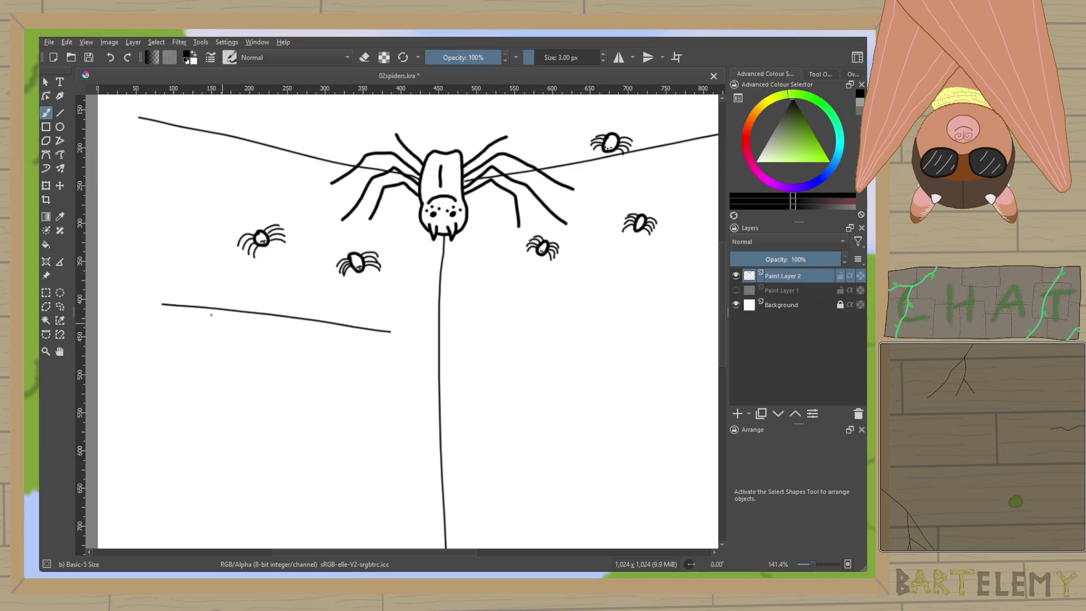
{"action": "left_click_drag", "start_coordinate": [240, 363], "coordinate": [386, 379]}
{"action": "left_click_drag", "start_coordinate": [522, 332], "coordinate": [698, 305]}
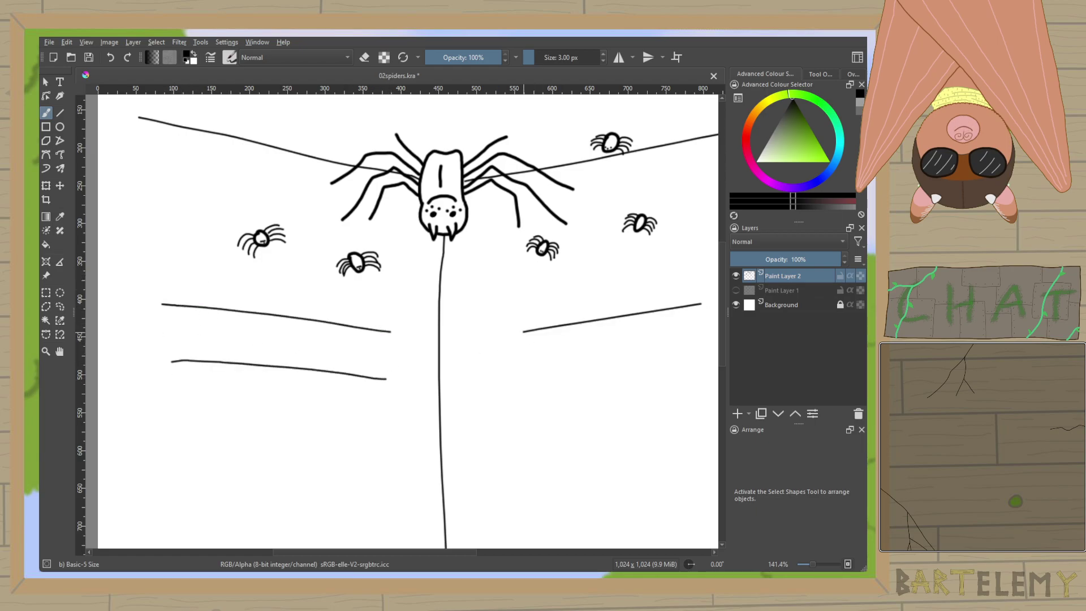
{"action": "left_click_drag", "start_coordinate": [518, 373], "coordinate": [702, 342]}
{"action": "left_click_drag", "start_coordinate": [168, 430], "coordinate": [377, 436]}
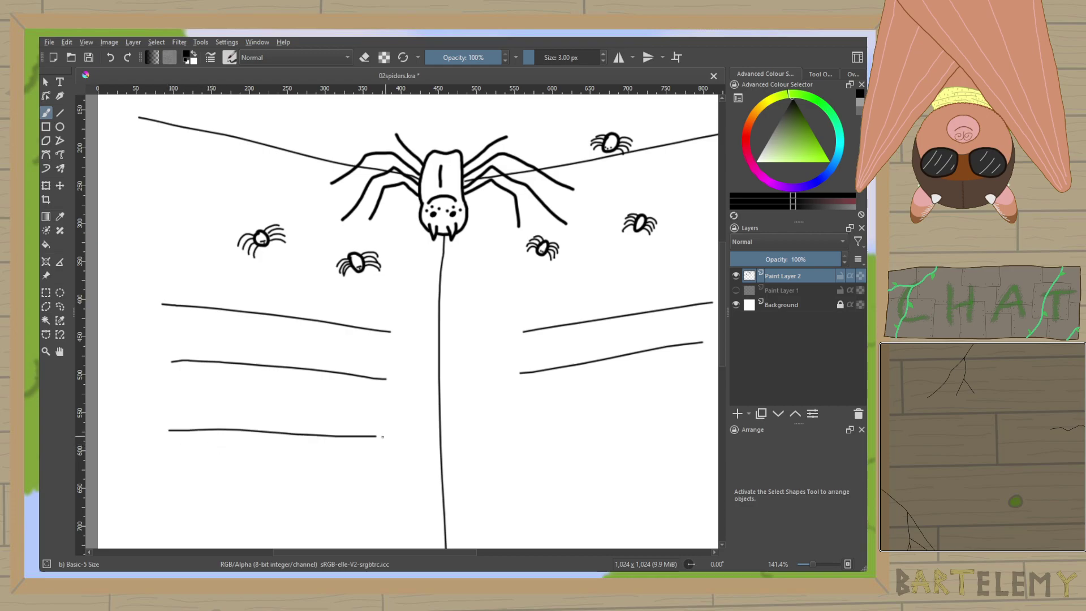
{"action": "left_click_drag", "start_coordinate": [536, 431], "coordinate": [714, 402]}
{"action": "left_click_drag", "start_coordinate": [557, 371], "coordinate": [566, 419]}
{"action": "left_click_drag", "start_coordinate": [630, 359], "coordinate": [635, 414]}
{"action": "key", "text": "ctrl+z"}
{"action": "key", "text": "ctrl+z"}
Ink three vertical threads across each set of horizontal threads to form two loose web grids.
{"action": "left_click_drag", "start_coordinate": [556, 303], "coordinate": [584, 490]}
{"action": "left_click_drag", "start_coordinate": [618, 295], "coordinate": [641, 489]}
{"action": "left_click_drag", "start_coordinate": [680, 280], "coordinate": [696, 382]}
{"action": "left_click_drag", "start_coordinate": [357, 308], "coordinate": [357, 488]}
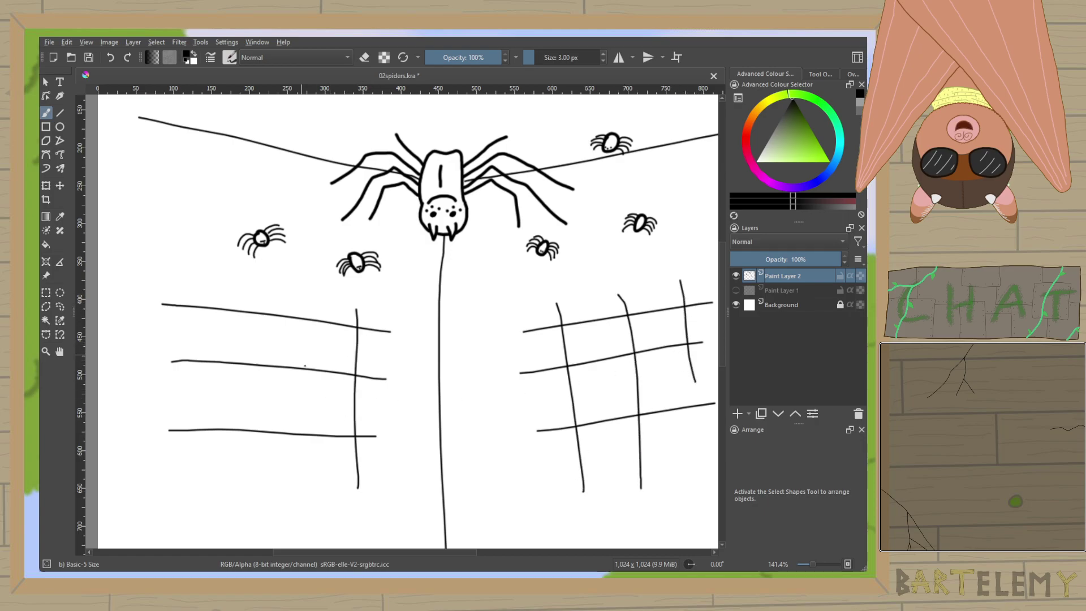
{"action": "left_click_drag", "start_coordinate": [286, 294], "coordinate": [289, 405]}
{"action": "left_click_drag", "start_coordinate": [194, 455], "coordinate": [188, 254]}
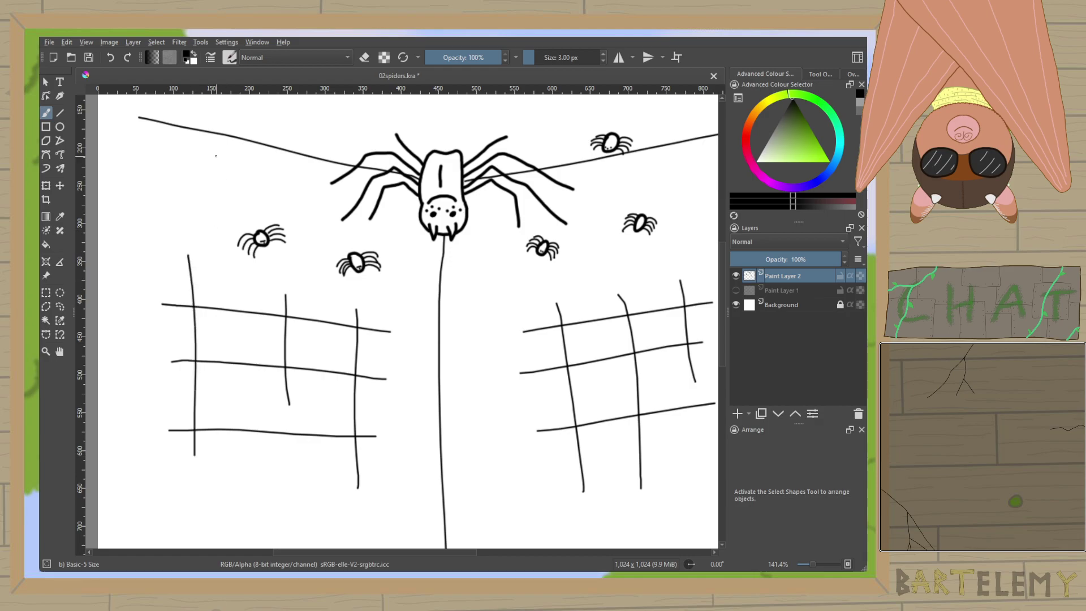
Ink short vertical and slanted horizontal web threads just below the upper-left long thread.
{"action": "left_click_drag", "start_coordinate": [186, 145], "coordinate": [189, 209]}
{"action": "left_click_drag", "start_coordinate": [172, 170], "coordinate": [290, 169]}
{"action": "key", "text": "ctrl+z"}
{"action": "left_click_drag", "start_coordinate": [174, 173], "coordinate": [314, 193]}
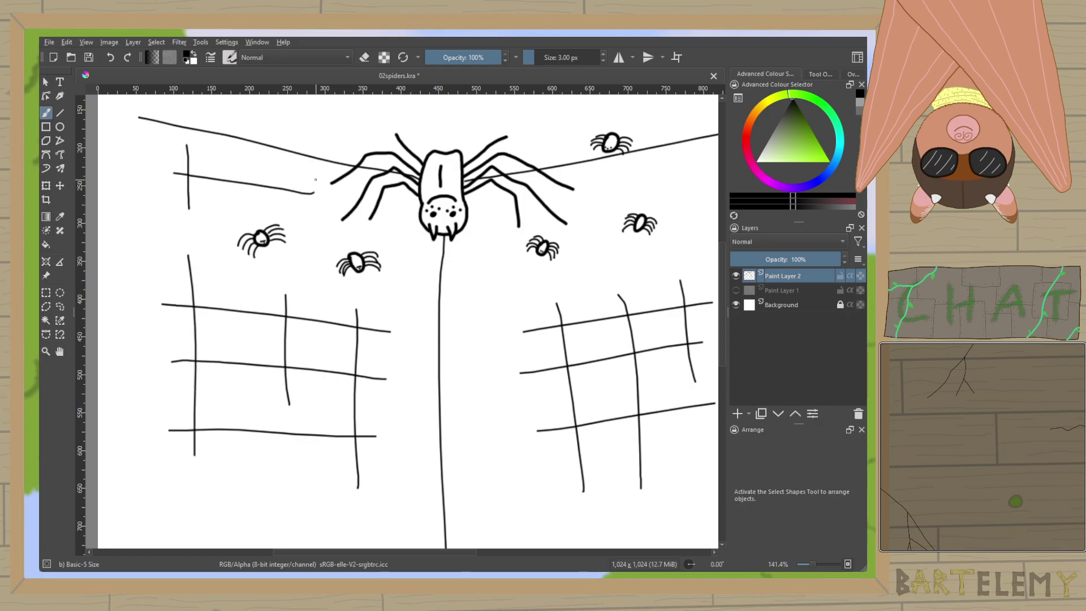
Ink a few crossing web threads below the upper-right long thread and save the drawing.
{"action": "mouse_move", "coordinate": [276, 163]}
{"action": "left_mouse_down"}
{"action": "mouse_move", "coordinate": [242, 206]}
{"action": "mouse_move", "coordinate": [87, 237]}
{"action": "left_mouse_up"}
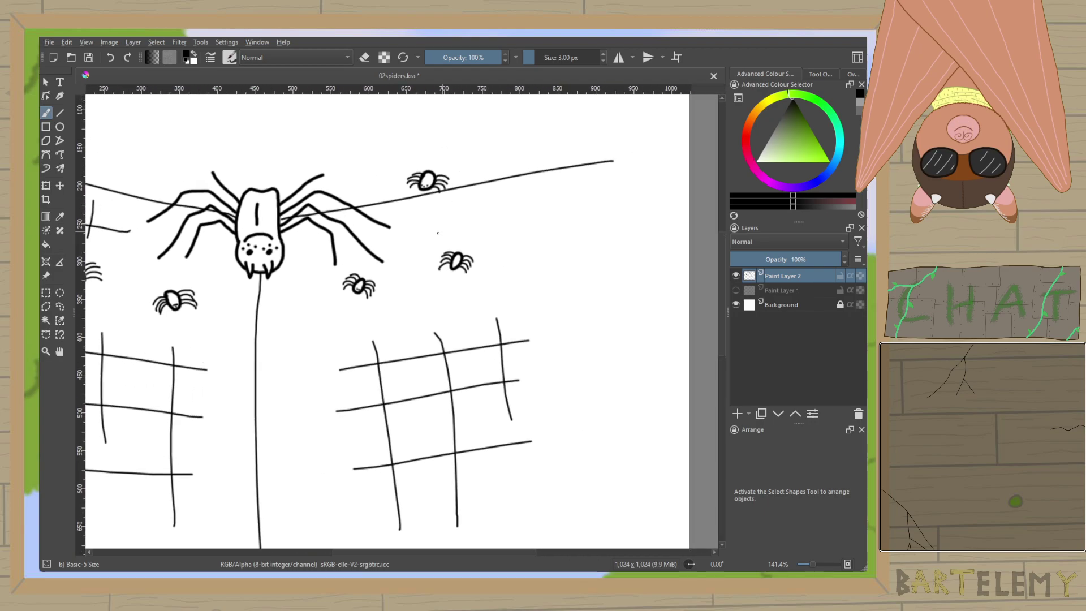
{"action": "mouse_move", "coordinate": [416, 229]}
{"action": "left_mouse_down"}
{"action": "mouse_move", "coordinate": [594, 201]}
{"action": "mouse_move", "coordinate": [563, 308]}
{"action": "left_mouse_up"}
{"action": "left_click_drag", "start_coordinate": [526, 272], "coordinate": [620, 253]}
{"action": "scroll", "coordinate": [619, 254], "scroll_direction": "down", "scroll_amount": 3}
{"action": "scroll", "coordinate": [548, 275], "scroll_direction": "up", "scroll_amount": 2}
{"action": "key", "text": "ctrl+s"}
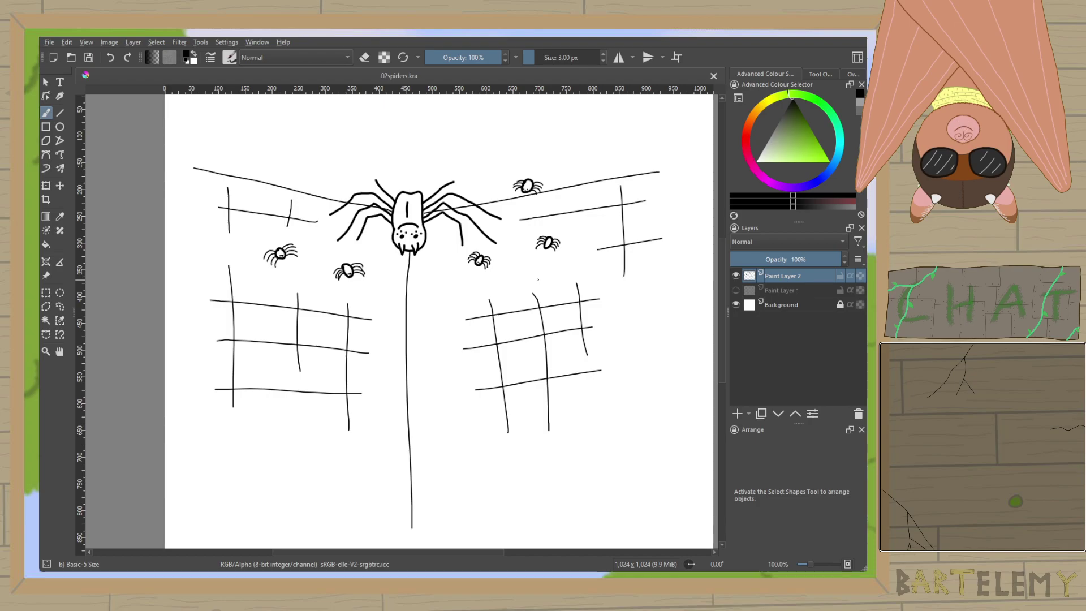
Ink tiny face marks near the lower end of the far-right small spider's body.
{"action": "scroll", "coordinate": [538, 280], "scroll_direction": "up", "scroll_amount": 6}
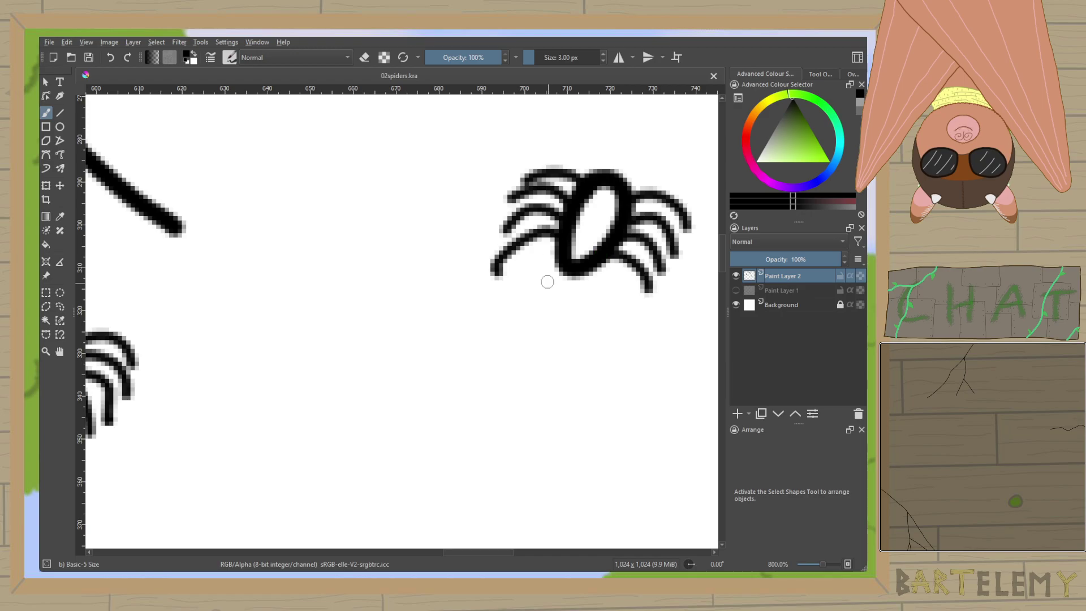
{"action": "left_click_drag", "start_coordinate": [590, 244], "coordinate": [577, 255]}
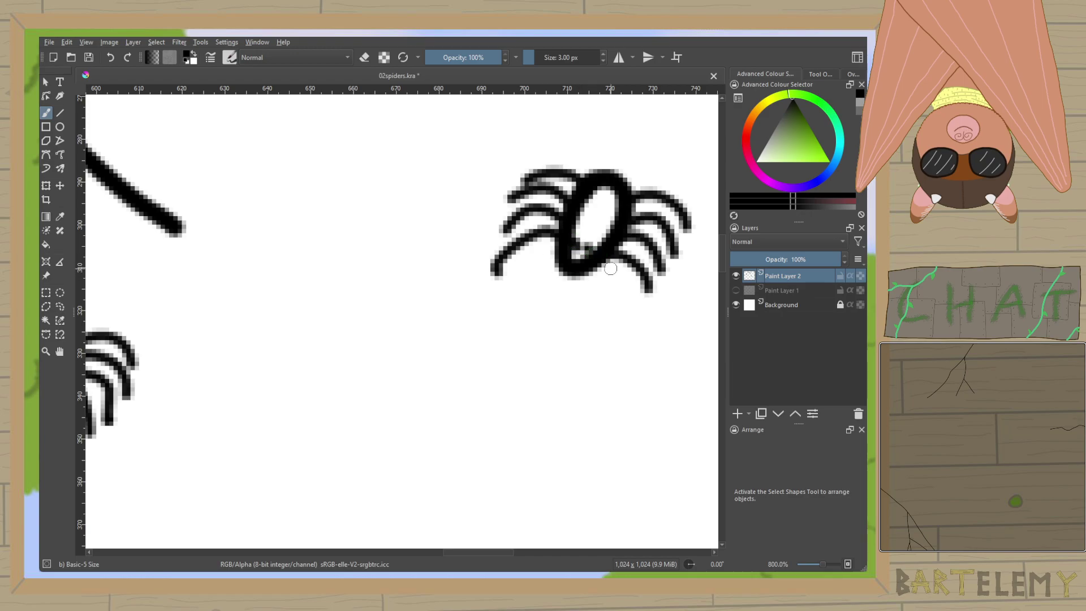
{"action": "scroll", "coordinate": [611, 268], "scroll_direction": "down", "scroll_amount": 6}
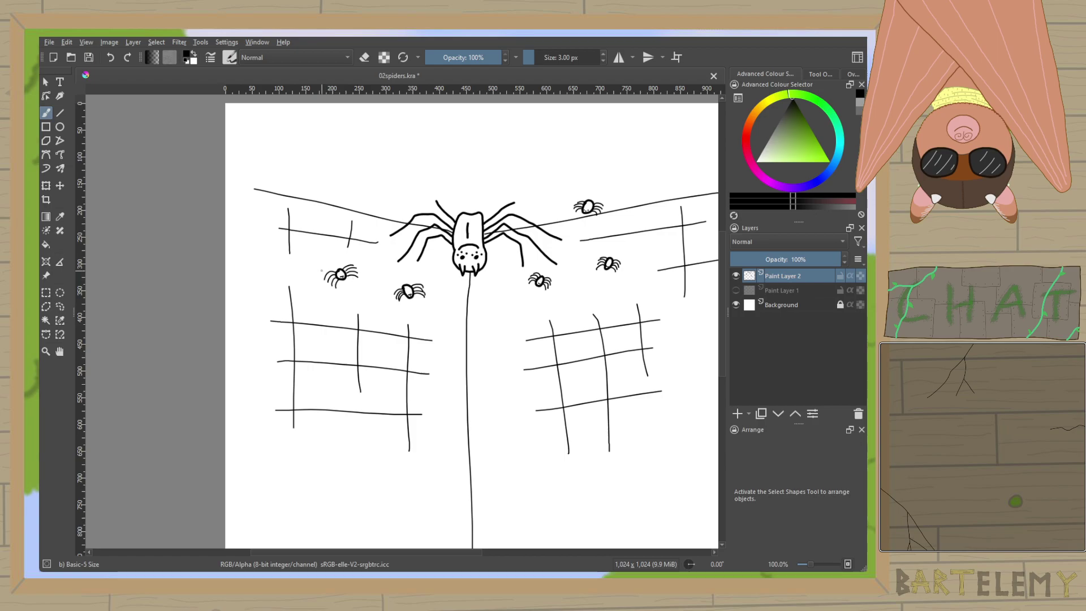
Ink a short line along the upper body of each of the five small spiders.
{"action": "scroll", "coordinate": [350, 282], "scroll_direction": "up", "scroll_amount": 4}
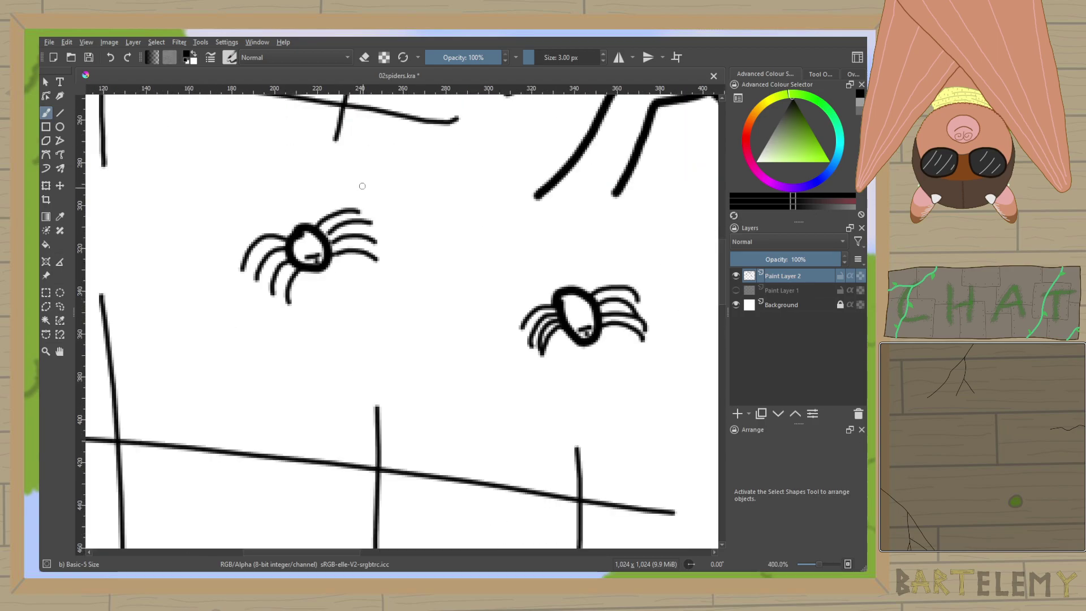
{"action": "left_click_drag", "start_coordinate": [298, 231], "coordinate": [313, 255]}
{"action": "mouse_move", "coordinate": [584, 313]}
{"action": "left_mouse_down"}
{"action": "mouse_move", "coordinate": [571, 289]}
{"action": "mouse_move", "coordinate": [245, 337]}
{"action": "left_mouse_up"}
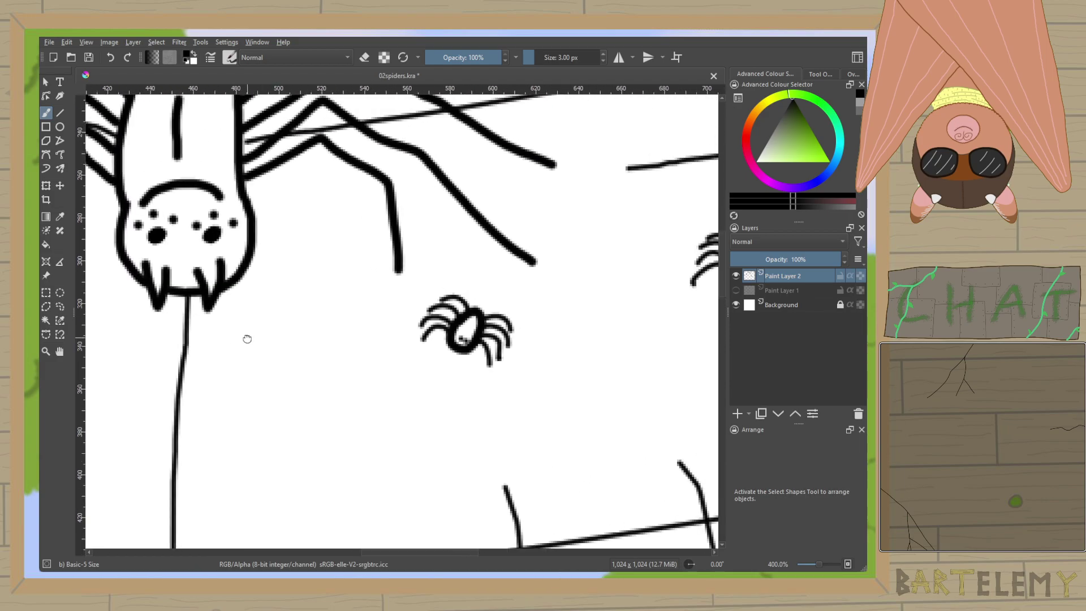
{"action": "mouse_move", "coordinate": [468, 333]}
{"action": "left_mouse_down"}
{"action": "mouse_move", "coordinate": [478, 312]}
{"action": "mouse_move", "coordinate": [167, 351]}
{"action": "left_mouse_up"}
{"action": "left_click_drag", "start_coordinate": [626, 187], "coordinate": [536, 203]}
{"action": "left_click_drag", "start_coordinate": [459, 308], "coordinate": [469, 282]}
{"action": "left_click_drag", "start_coordinate": [484, 242], "coordinate": [513, 384]}
{"action": "left_click_drag", "start_coordinate": [407, 214], "coordinate": [422, 192]}
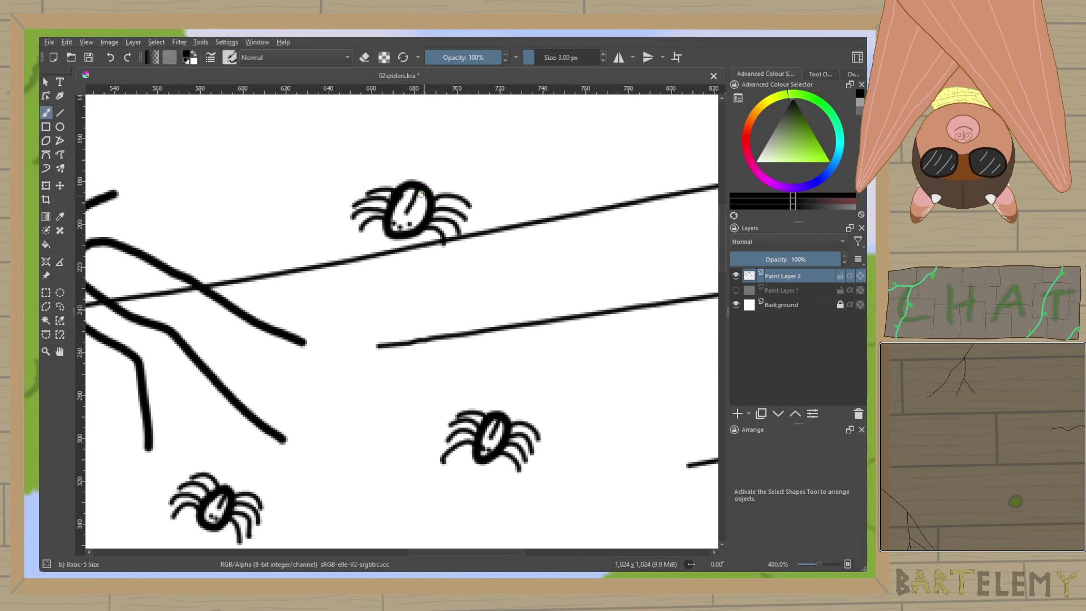
{"action": "scroll", "coordinate": [424, 198], "scroll_direction": "down", "scroll_amount": 4}
{"action": "key", "text": "1"}
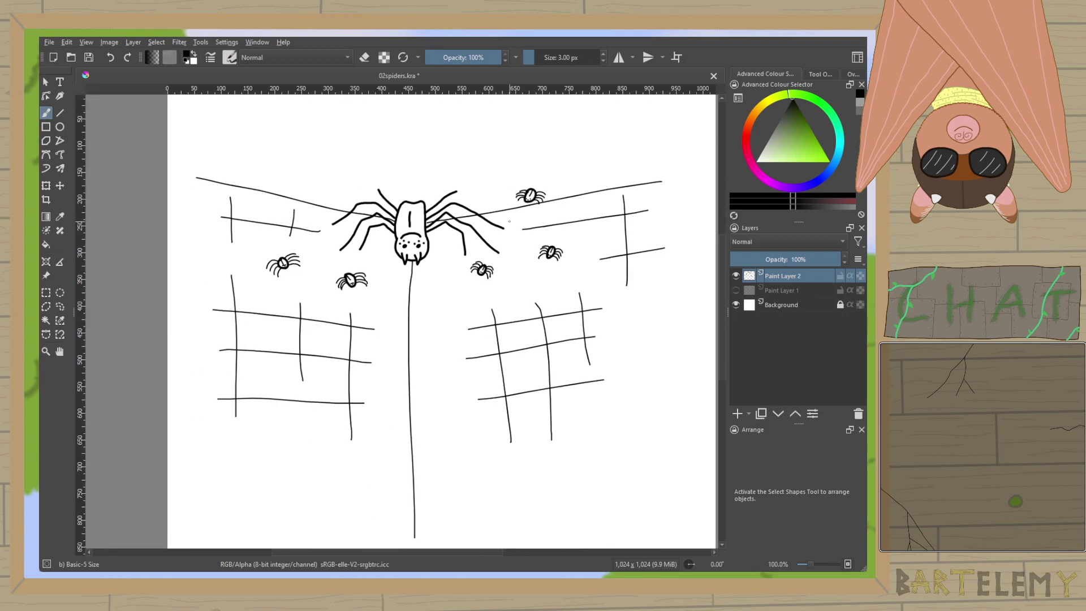
Ink one more vertical thread between the hanging thread and the right web grid, then save the drawing.
{"action": "scroll", "coordinate": [447, 284], "scroll_direction": "up", "scroll_amount": 1}
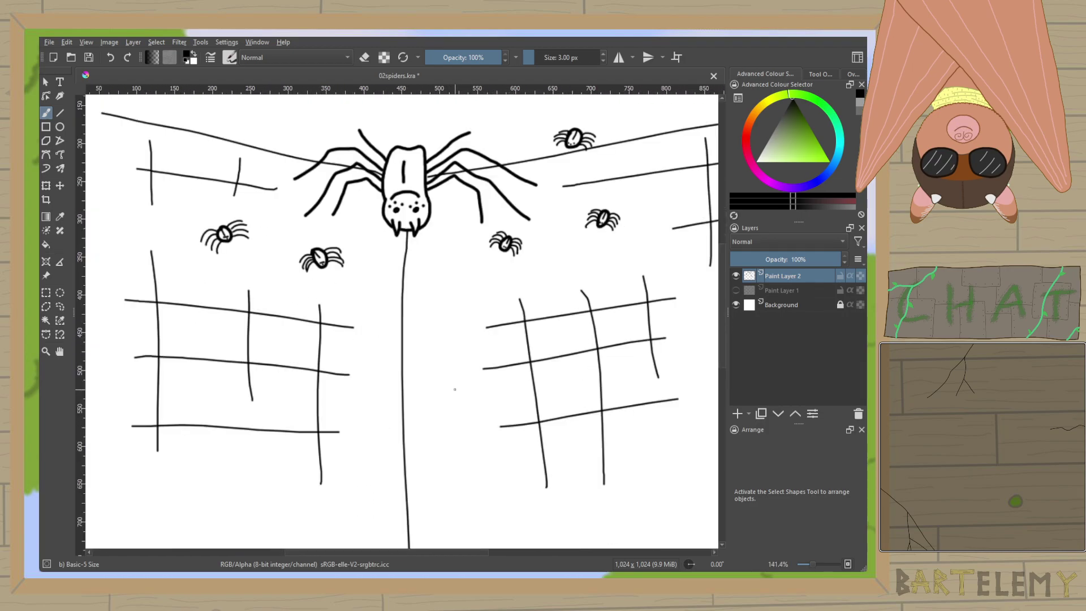
{"action": "left_click_drag", "start_coordinate": [467, 311], "coordinate": [481, 468]}
{"action": "key", "text": "ctrl+s"}
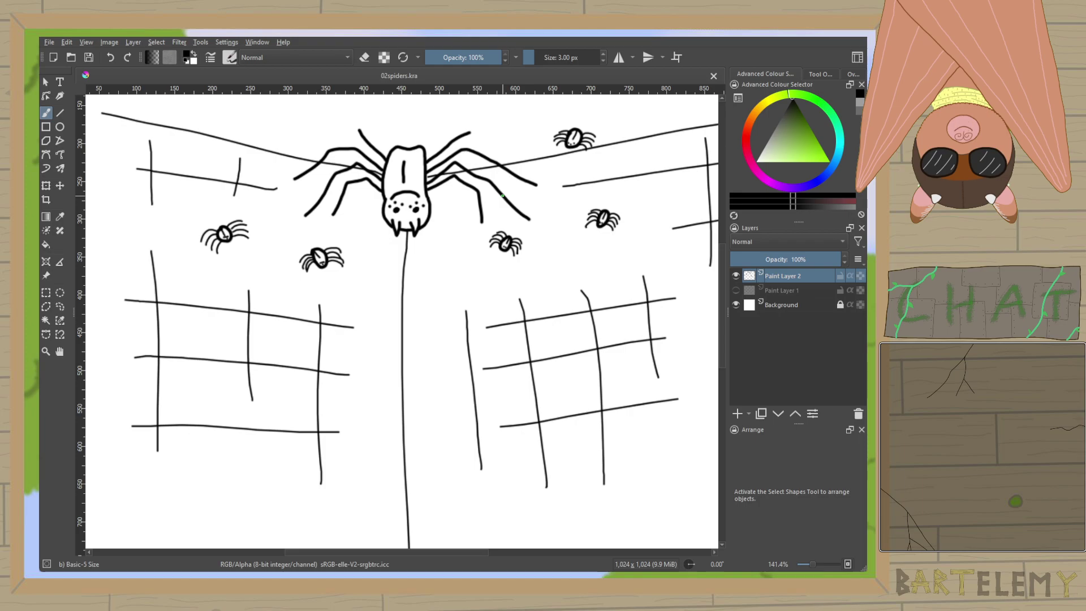
{"action": "key", "text": "1"}
{"action": "scroll", "coordinate": [465, 278], "scroll_direction": "up", "scroll_amount": 1}
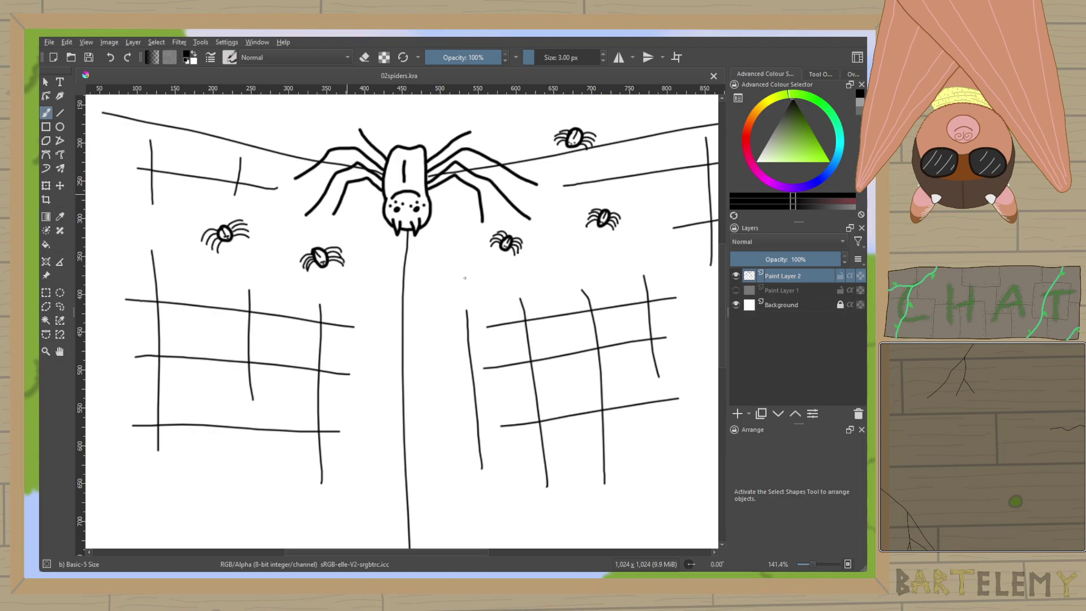
{"action": "scroll", "coordinate": [438, 177], "scroll_direction": "down", "scroll_amount": 1}
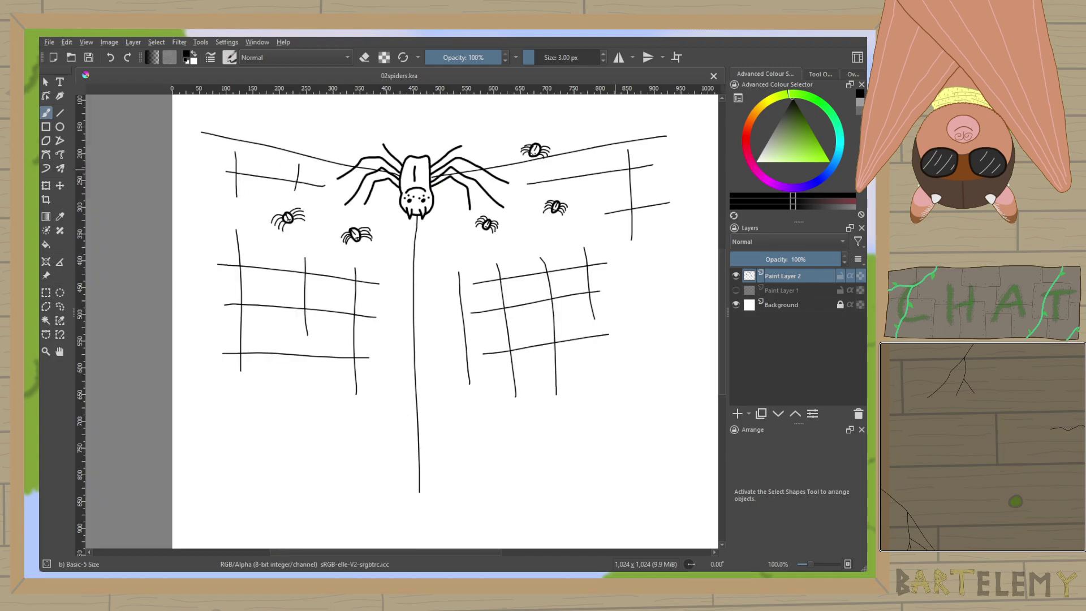
Switch the brush to grey at 5 px and close the finished spider drawing.
{"action": "left_click", "coordinate": [859, 107]}
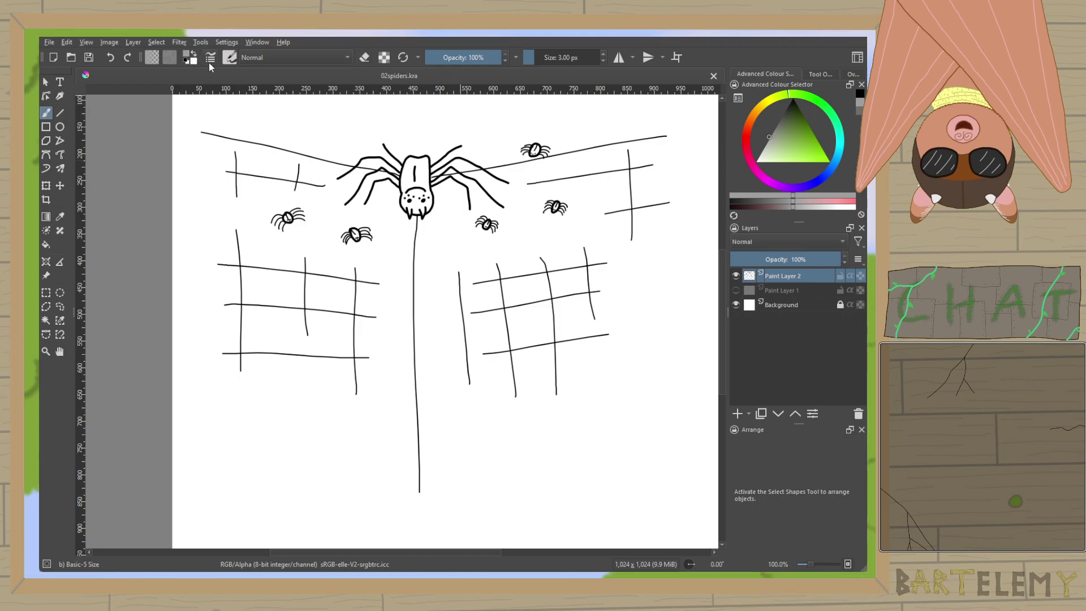
{"action": "left_click", "coordinate": [603, 54]}
{"action": "key", "text": "ctrl+w"}
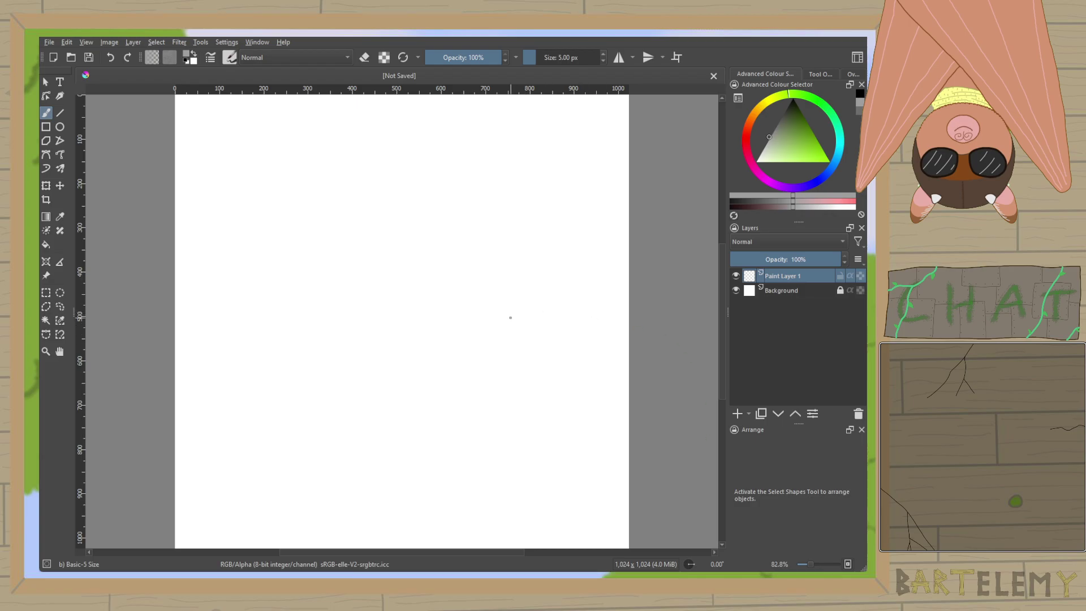
Add a second paint layer to the new blank document and make Paint Layer 1 the active layer.
{"action": "left_click", "coordinate": [737, 413]}
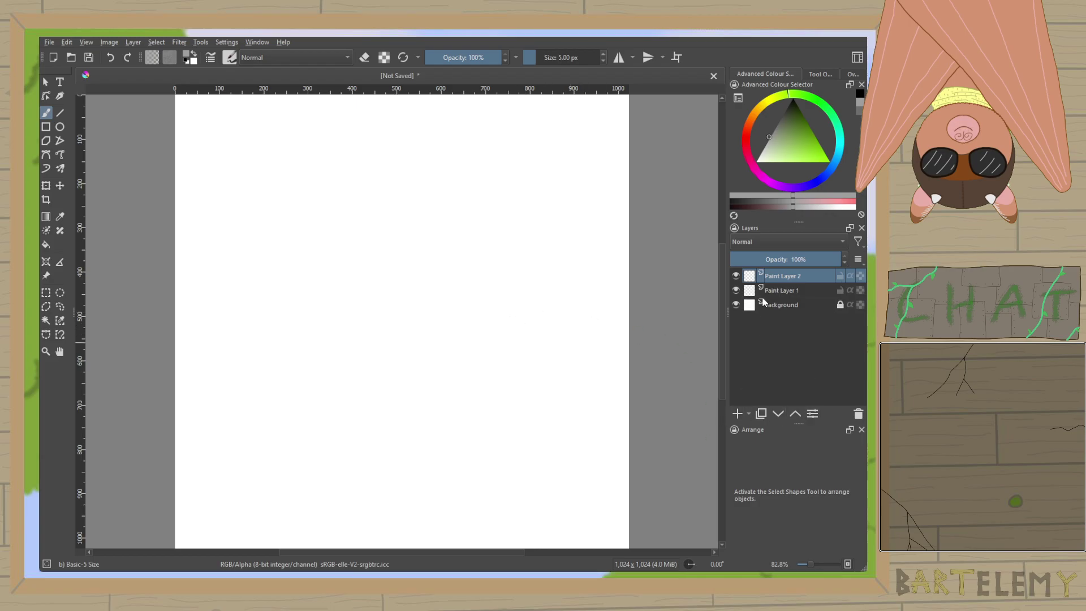
{"action": "left_click", "coordinate": [769, 293]}
{"action": "left_click_drag", "start_coordinate": [346, 351], "coordinate": [350, 362]}
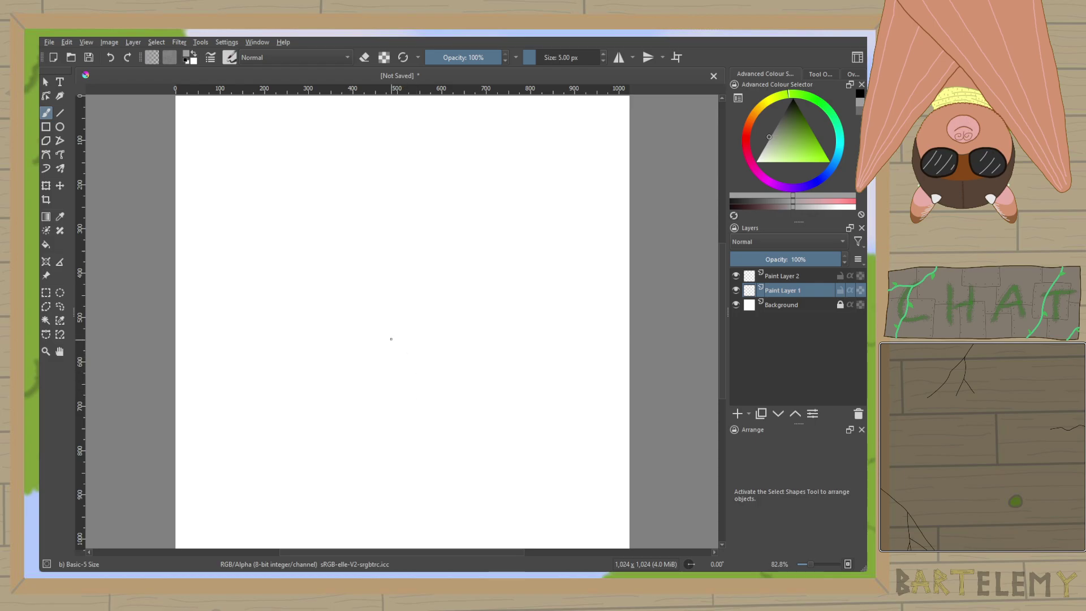
{"action": "mouse_move", "coordinate": [222, 519]}
{"action": "left_mouse_down"}
{"action": "mouse_move", "coordinate": [380, 399]}
{"action": "mouse_move", "coordinate": [332, 375]}
{"action": "mouse_move", "coordinate": [316, 347]}
{"action": "mouse_move", "coordinate": [396, 290]}
{"action": "left_mouse_up"}
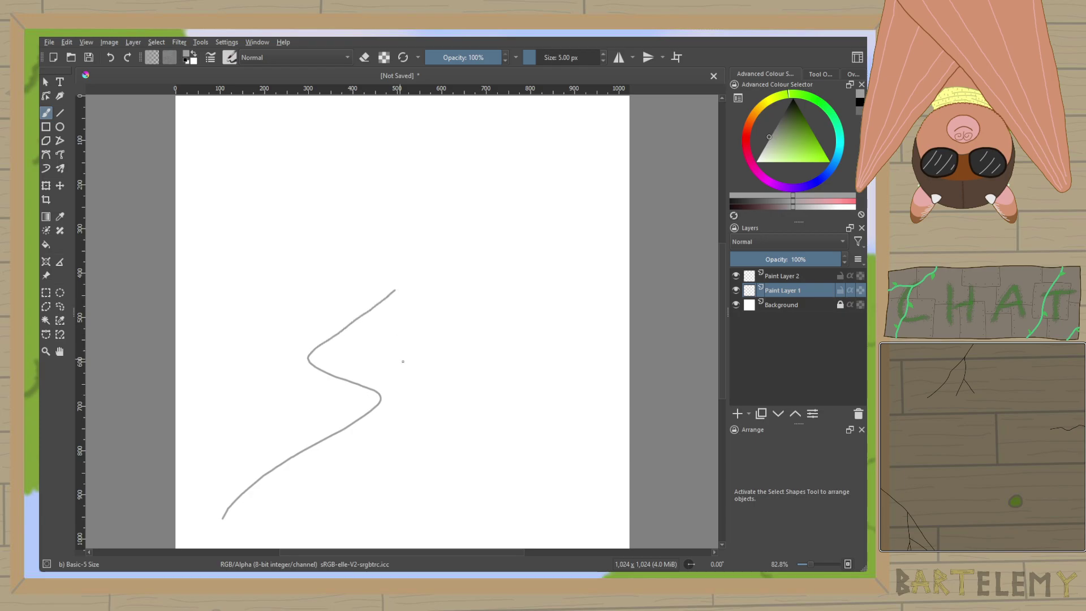
{"action": "key", "text": "ctrl+z"}
{"action": "mouse_move", "coordinate": [254, 505]}
{"action": "left_mouse_down"}
{"action": "mouse_move", "coordinate": [396, 348]}
{"action": "mouse_move", "coordinate": [403, 307]}
{"action": "mouse_move", "coordinate": [368, 241]}
{"action": "left_mouse_up"}
{"action": "key", "text": "ctrl+z"}
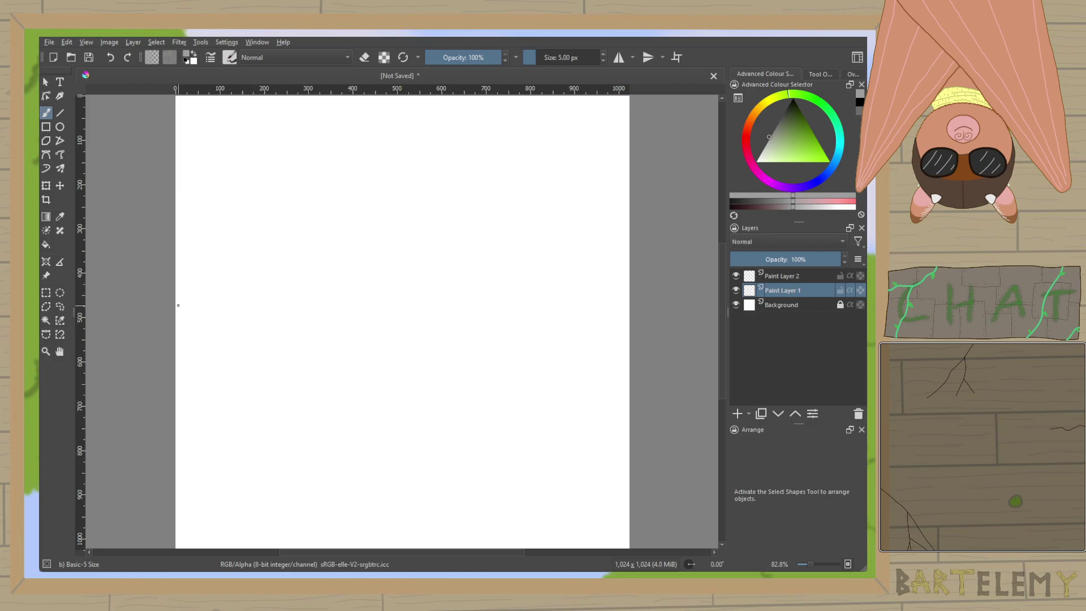
Sketch a grey horizon line across the canvas and two road edges spreading from its middle toward the lower sides.
{"action": "left_click_drag", "start_coordinate": [178, 303], "coordinate": [629, 289]}
{"action": "left_click_drag", "start_coordinate": [373, 302], "coordinate": [396, 289]}
{"action": "left_click_drag", "start_coordinate": [310, 349], "coordinate": [175, 469]}
{"action": "left_click_drag", "start_coordinate": [443, 291], "coordinate": [629, 512]}
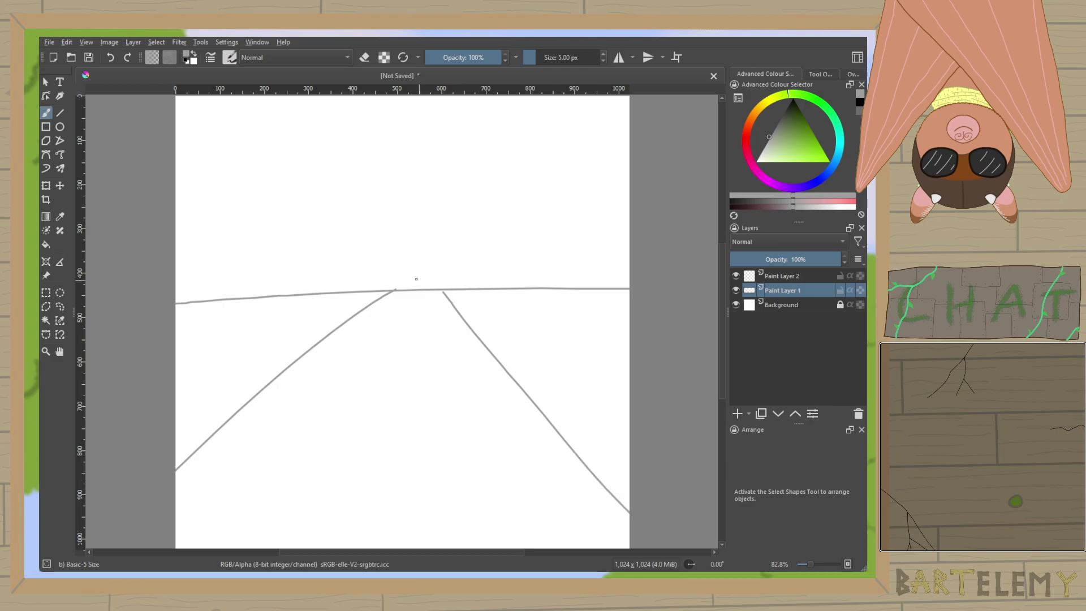
Sketch two diagonal guide lines rising from the horizon's middle and two winding path edges running down from it.
{"action": "left_click_drag", "start_coordinate": [402, 276], "coordinate": [243, 110]}
{"action": "left_click_drag", "start_coordinate": [424, 278], "coordinate": [594, 98]}
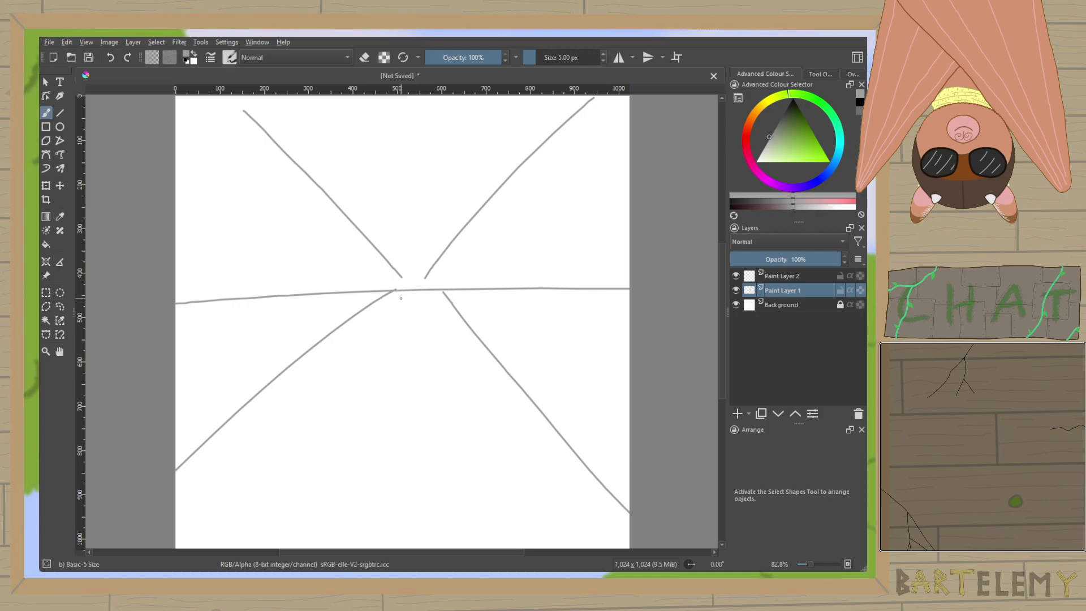
{"action": "mouse_move", "coordinate": [400, 290]}
{"action": "left_mouse_down"}
{"action": "mouse_move", "coordinate": [354, 322]}
{"action": "mouse_move", "coordinate": [328, 367]}
{"action": "mouse_move", "coordinate": [356, 437]}
{"action": "mouse_move", "coordinate": [348, 550]}
{"action": "left_mouse_up"}
{"action": "mouse_move", "coordinate": [633, 527]}
{"action": "left_mouse_down"}
{"action": "mouse_move", "coordinate": [545, 436]}
{"action": "mouse_move", "coordinate": [430, 353]}
{"action": "mouse_move", "coordinate": [423, 291]}
{"action": "left_mouse_up"}
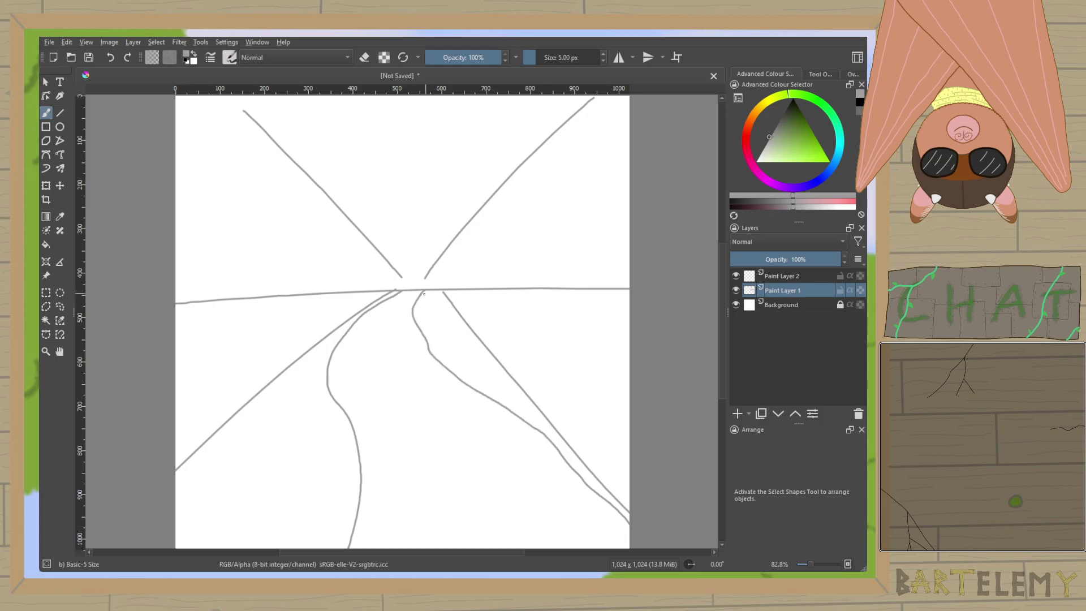
Erase most of the two straight road edges below the horizon, leaving the winding path edges, and return to painting.
{"action": "key", "text": "e"}
{"action": "mouse_move", "coordinate": [444, 293]}
{"action": "left_mouse_down"}
{"action": "mouse_move", "coordinate": [518, 393]}
{"action": "mouse_move", "coordinate": [554, 421]}
{"action": "mouse_move", "coordinate": [538, 406]}
{"action": "left_mouse_up"}
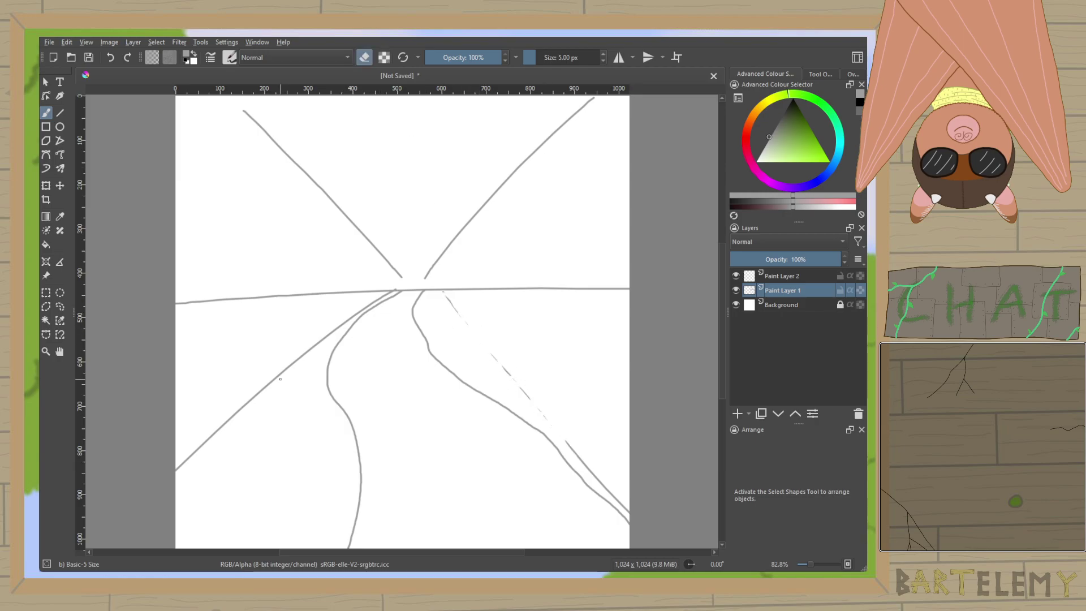
{"action": "left_click_drag", "start_coordinate": [269, 389], "coordinate": [254, 394]}
{"action": "left_click_drag", "start_coordinate": [298, 364], "coordinate": [359, 313]}
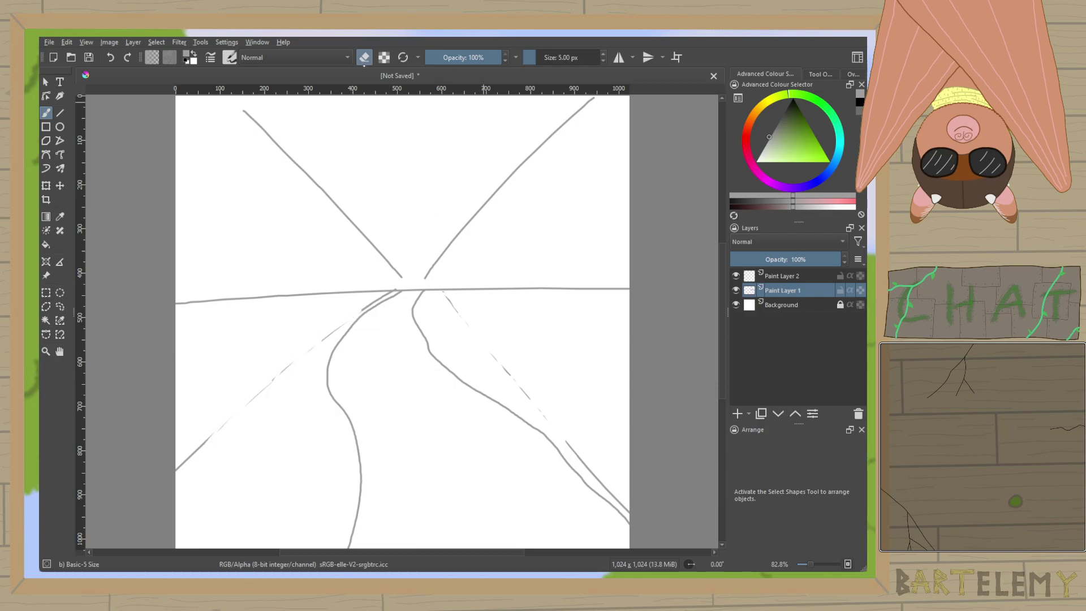
{"action": "left_click", "coordinate": [364, 58]}
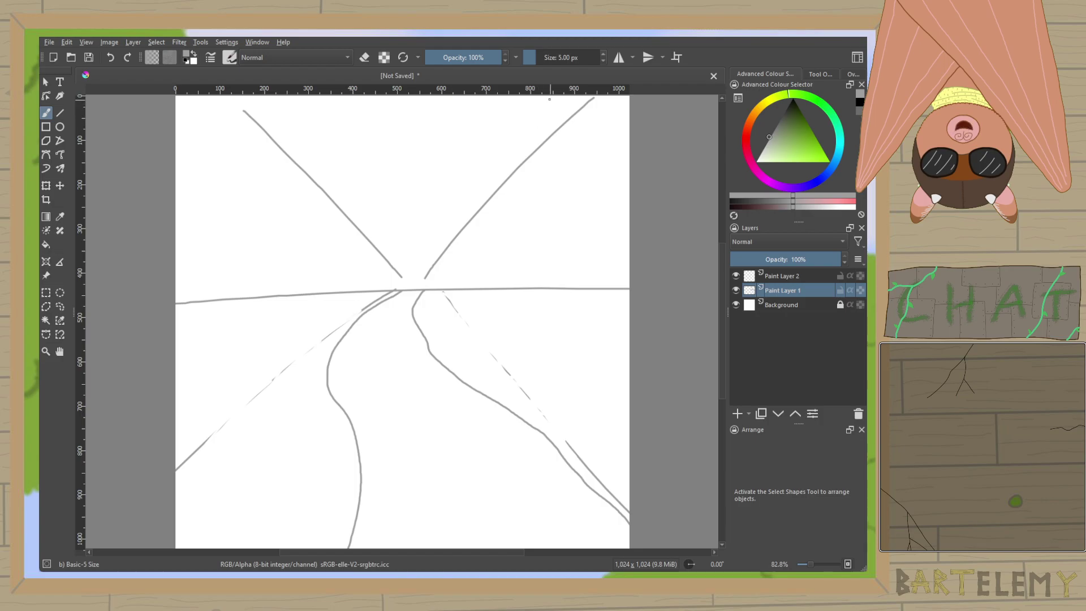
Sketch wavy tree foliage outlines on both sides of the path, shrinking along the diagonal guides toward the vanishing point.
{"action": "mouse_move", "coordinate": [552, 97]}
{"action": "left_mouse_down"}
{"action": "mouse_move", "coordinate": [488, 163]}
{"action": "mouse_move", "coordinate": [493, 236]}
{"action": "mouse_move", "coordinate": [531, 272]}
{"action": "mouse_move", "coordinate": [622, 284]}
{"action": "left_mouse_up"}
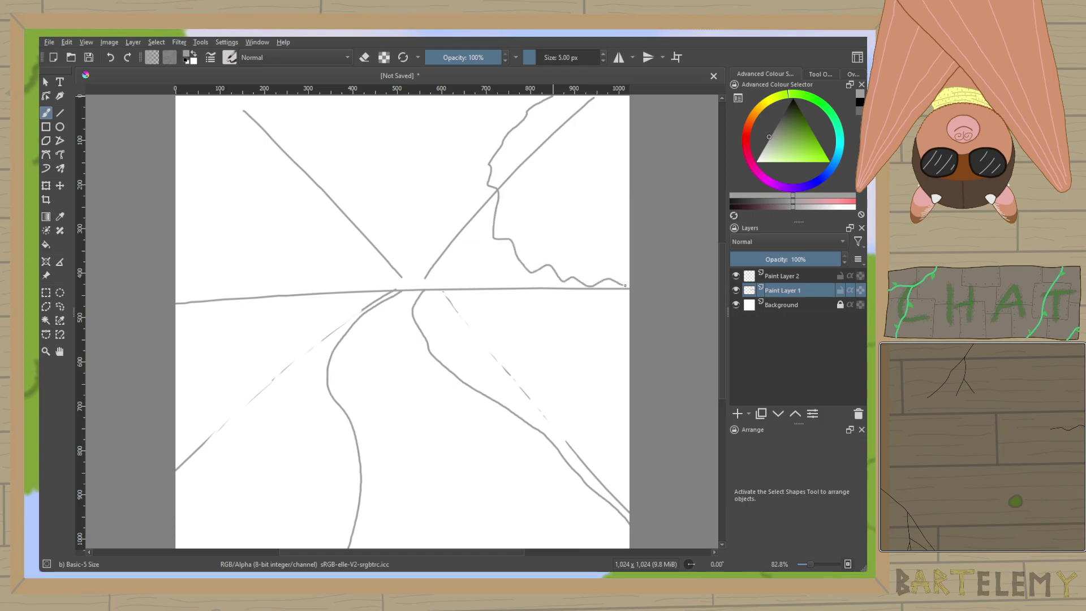
{"action": "mouse_move", "coordinate": [311, 97]}
{"action": "left_mouse_down"}
{"action": "mouse_move", "coordinate": [310, 155]}
{"action": "mouse_move", "coordinate": [275, 243]}
{"action": "mouse_move", "coordinate": [197, 253]}
{"action": "mouse_move", "coordinate": [183, 229]}
{"action": "left_mouse_up"}
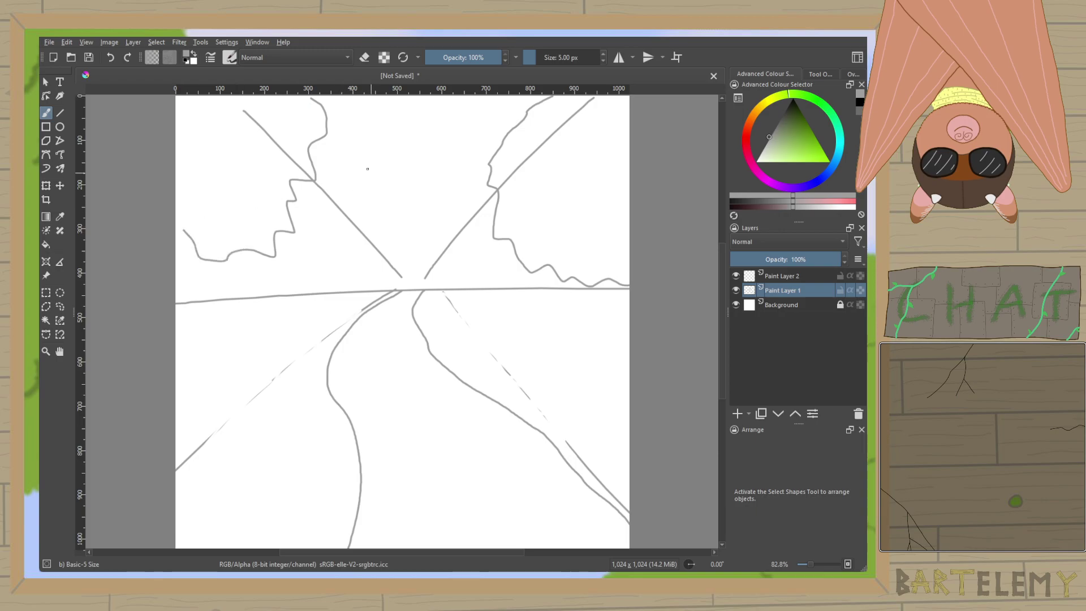
{"action": "mouse_move", "coordinate": [318, 163]}
{"action": "left_mouse_down"}
{"action": "mouse_move", "coordinate": [351, 220]}
{"action": "mouse_move", "coordinate": [315, 252]}
{"action": "mouse_move", "coordinate": [284, 234]}
{"action": "left_mouse_up"}
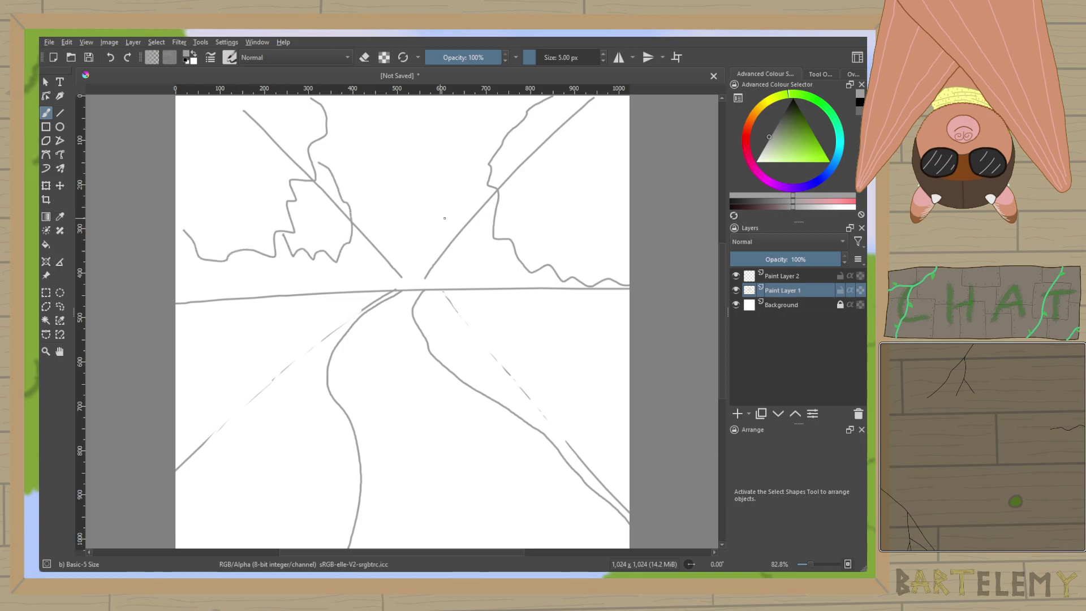
{"action": "mouse_move", "coordinate": [493, 191]}
{"action": "left_mouse_down"}
{"action": "mouse_move", "coordinate": [444, 229]}
{"action": "mouse_move", "coordinate": [438, 256]}
{"action": "mouse_move", "coordinate": [515, 258]}
{"action": "left_mouse_up"}
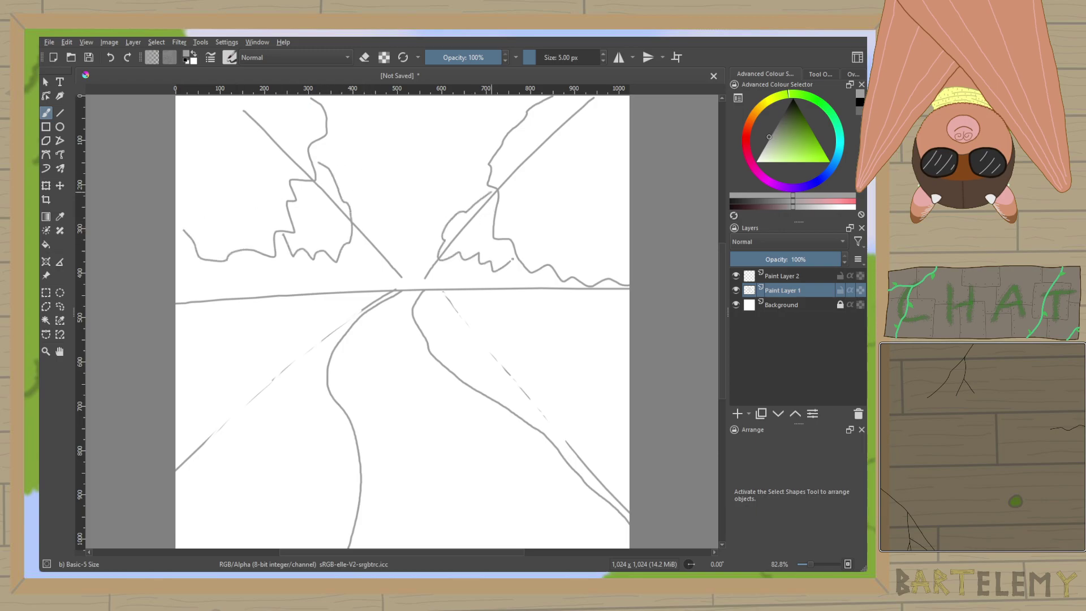
{"action": "mouse_move", "coordinate": [351, 219]}
{"action": "left_mouse_down"}
{"action": "mouse_move", "coordinate": [401, 269]}
{"action": "mouse_move", "coordinate": [401, 280]}
{"action": "mouse_move", "coordinate": [369, 280]}
{"action": "mouse_move", "coordinate": [424, 278]}
{"action": "mouse_move", "coordinate": [431, 291]}
{"action": "mouse_move", "coordinate": [472, 259]}
{"action": "left_mouse_up"}
{"action": "left_click_drag", "start_coordinate": [397, 295], "coordinate": [411, 290]}
Sketch the tree trunks on the path's right side, getting shorter and closer together toward the vanishing point.
{"action": "mouse_move", "coordinate": [551, 272]}
{"action": "left_mouse_down"}
{"action": "mouse_move", "coordinate": [571, 363]}
{"action": "mouse_move", "coordinate": [549, 437]}
{"action": "left_mouse_up"}
{"action": "mouse_move", "coordinate": [486, 270]}
{"action": "left_mouse_down"}
{"action": "mouse_move", "coordinate": [484, 351]}
{"action": "mouse_move", "coordinate": [463, 384]}
{"action": "left_mouse_up"}
{"action": "mouse_move", "coordinate": [466, 265]}
{"action": "left_mouse_down"}
{"action": "mouse_move", "coordinate": [466, 362]}
{"action": "mouse_move", "coordinate": [453, 338]}
{"action": "left_mouse_up"}
{"action": "left_click_drag", "start_coordinate": [446, 290], "coordinate": [446, 327]}
{"action": "left_click_drag", "start_coordinate": [440, 294], "coordinate": [439, 331]}
Sketch the tree trunks on the path's left side, from the large foreground trunk to small ones near the vanishing point.
{"action": "left_click_drag", "start_coordinate": [258, 255], "coordinate": [276, 548]}
{"action": "left_click_drag", "start_coordinate": [315, 255], "coordinate": [334, 347]}
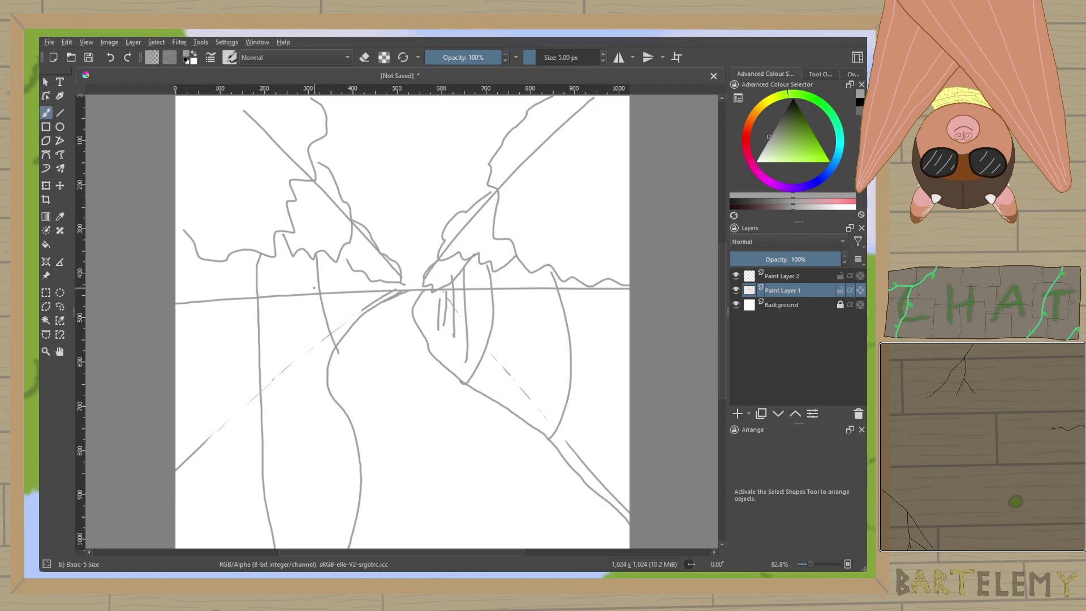
{"action": "mouse_move", "coordinate": [321, 309]}
{"action": "left_mouse_down"}
{"action": "mouse_move", "coordinate": [352, 421]}
{"action": "mouse_move", "coordinate": [279, 439]}
{"action": "mouse_move", "coordinate": [276, 262]}
{"action": "left_mouse_up"}
{"action": "mouse_move", "coordinate": [342, 270]}
{"action": "left_mouse_down"}
{"action": "mouse_move", "coordinate": [346, 323]}
{"action": "mouse_move", "coordinate": [358, 316]}
{"action": "left_mouse_up"}
{"action": "left_click_drag", "start_coordinate": [362, 314], "coordinate": [383, 299]}
{"action": "left_click_drag", "start_coordinate": [393, 284], "coordinate": [395, 305]}
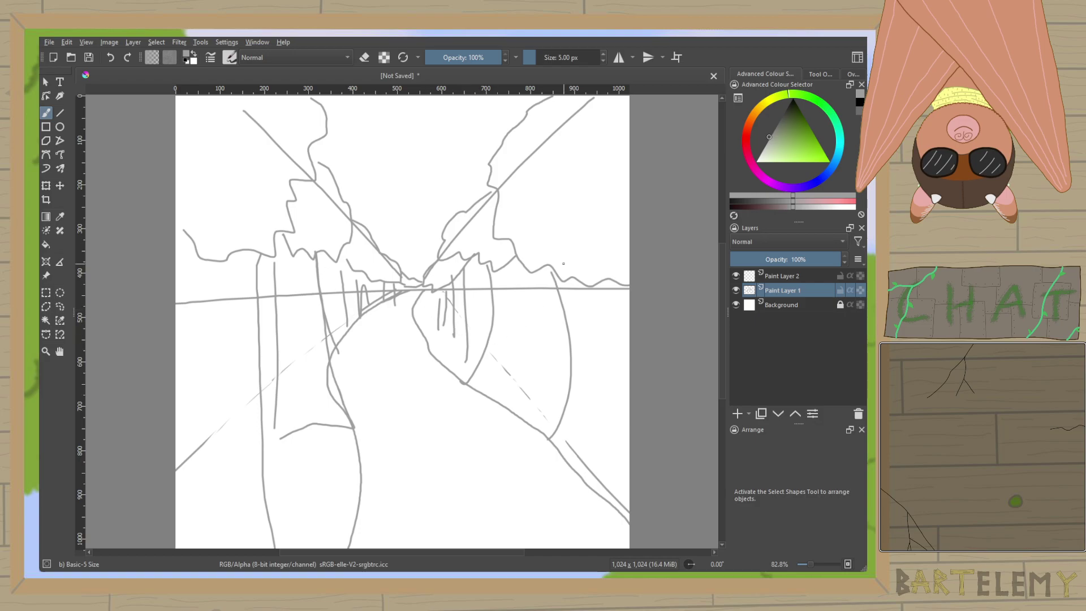
Erase parts of the diagonal guide lines crossing the foliage on both sides of the sketch.
{"action": "key", "text": "e"}
{"action": "left_click_drag", "start_coordinate": [548, 129], "coordinate": [545, 140]}
{"action": "left_click_drag", "start_coordinate": [350, 225], "coordinate": [366, 241]}
{"action": "left_click_drag", "start_coordinate": [328, 193], "coordinate": [343, 215]}
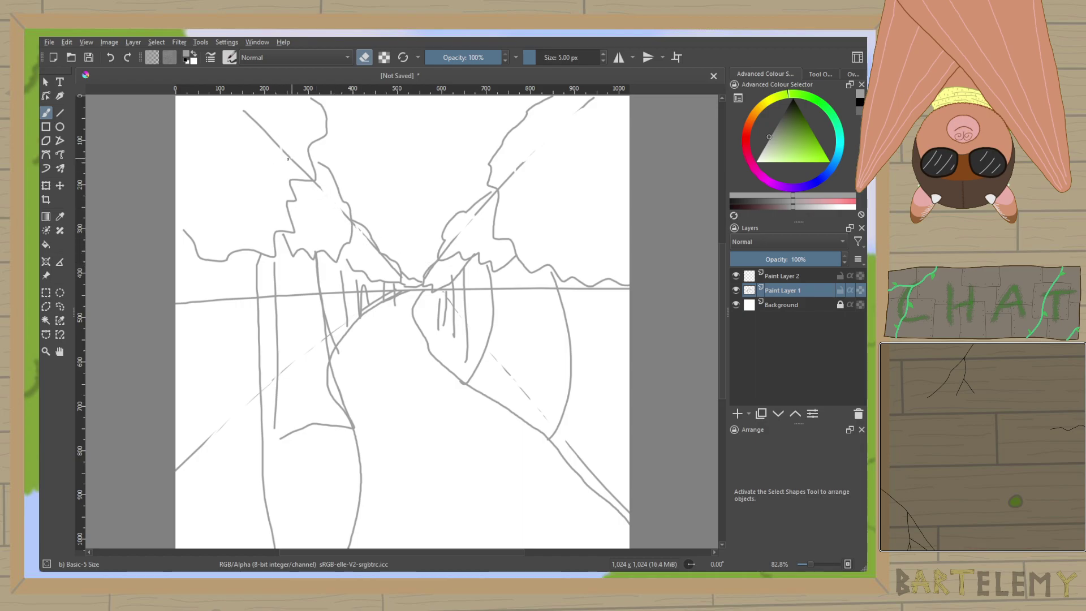
{"action": "left_click_drag", "start_coordinate": [264, 131], "coordinate": [252, 118]}
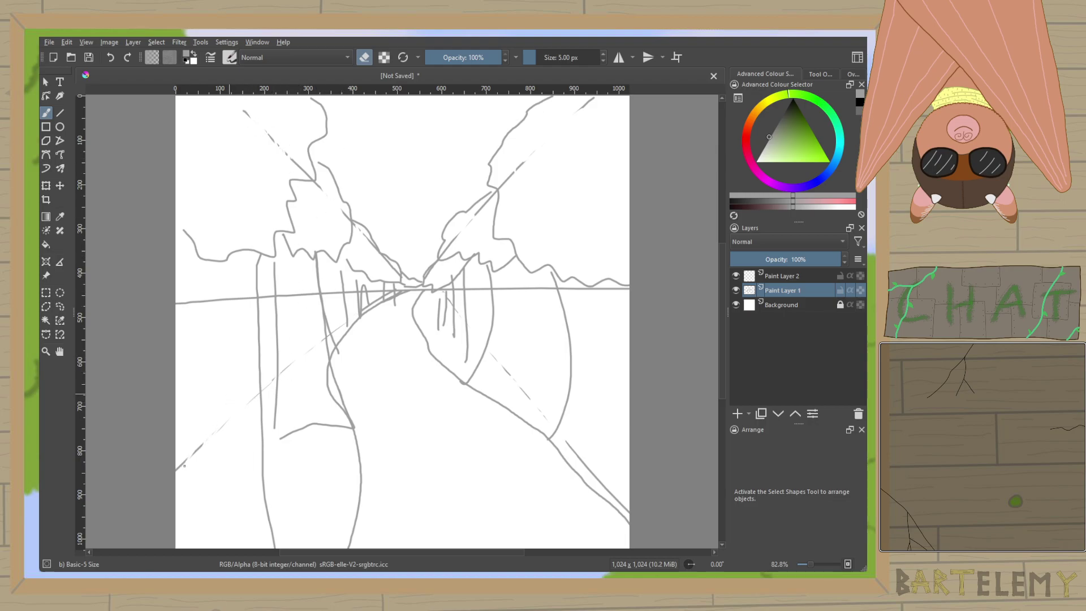
Return to painting, make Paint Layer 2 active with a black brush, and save the drawing as 03path.kra.
{"action": "left_click", "coordinate": [364, 57]}
{"action": "left_click", "coordinate": [774, 275]}
{"action": "key", "text": "d"}
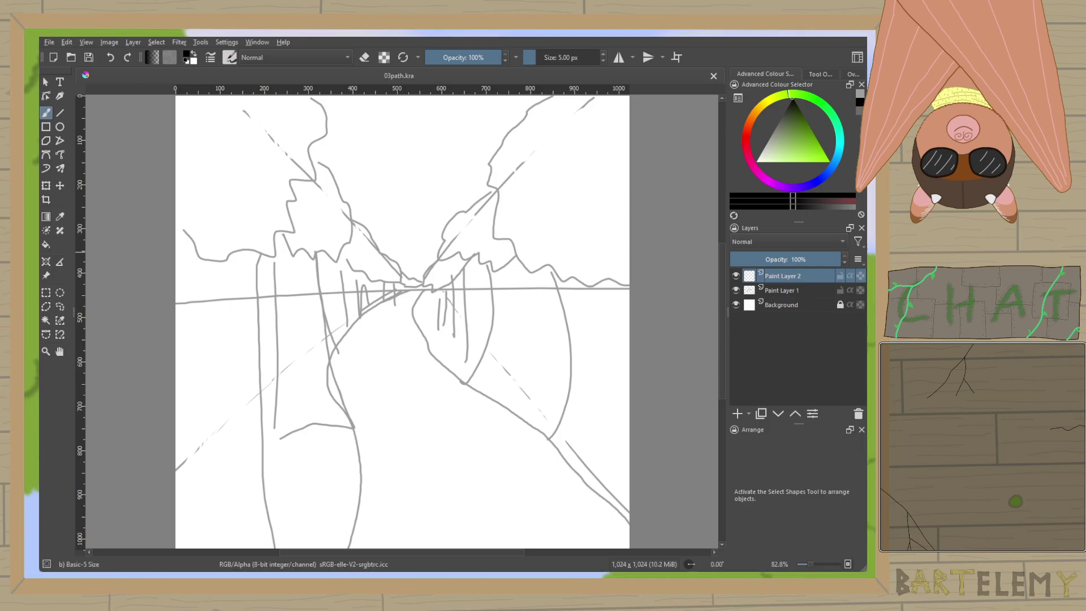
Ink the wavy outline of the large right tree's foliage in black and add short leaf curls inside it.
{"action": "scroll", "coordinate": [601, 255], "scroll_direction": "up", "scroll_amount": 3}
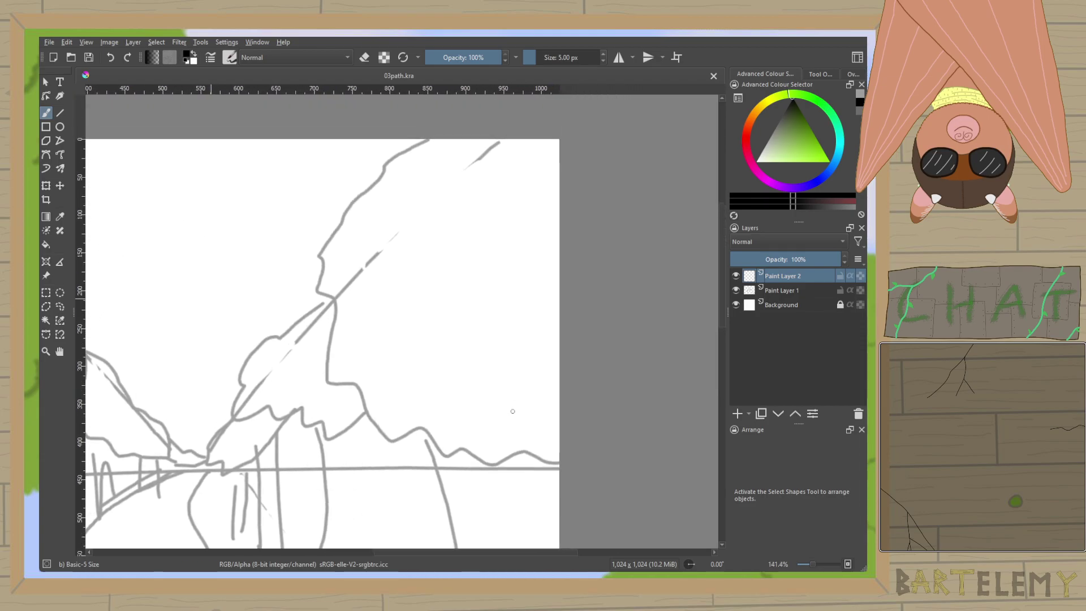
{"action": "mouse_move", "coordinate": [420, 139]}
{"action": "left_mouse_down"}
{"action": "mouse_move", "coordinate": [377, 165]}
{"action": "mouse_move", "coordinate": [320, 246]}
{"action": "mouse_move", "coordinate": [325, 366]}
{"action": "mouse_move", "coordinate": [350, 413]}
{"action": "mouse_move", "coordinate": [405, 449]}
{"action": "mouse_move", "coordinate": [560, 474]}
{"action": "left_mouse_up"}
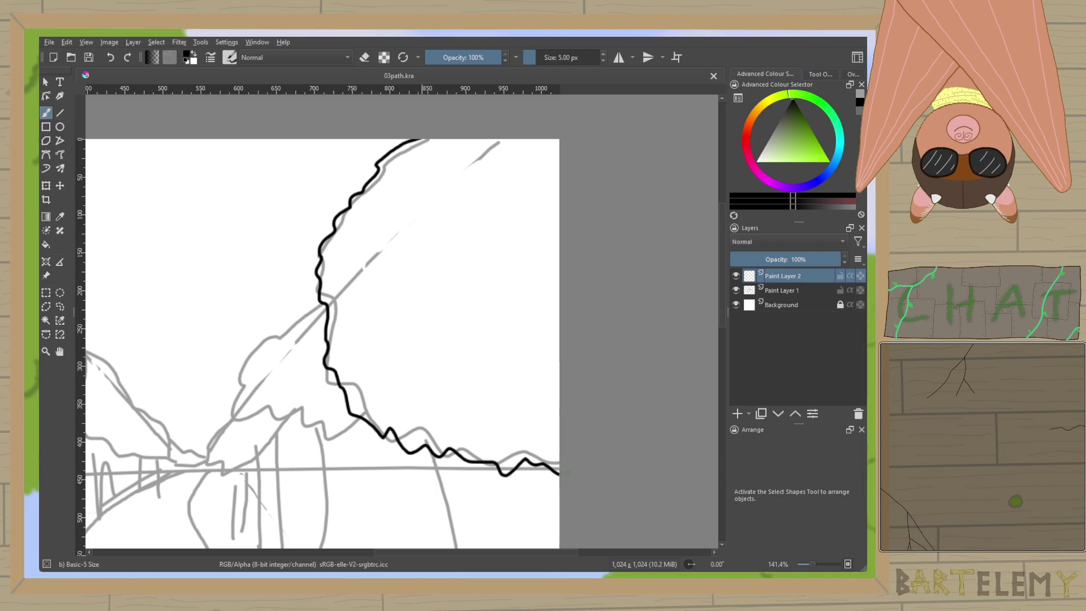
{"action": "mouse_move", "coordinate": [421, 299]}
{"action": "left_mouse_down"}
{"action": "mouse_move", "coordinate": [428, 377]}
{"action": "mouse_move", "coordinate": [479, 387]}
{"action": "mouse_move", "coordinate": [512, 356]}
{"action": "left_mouse_up"}
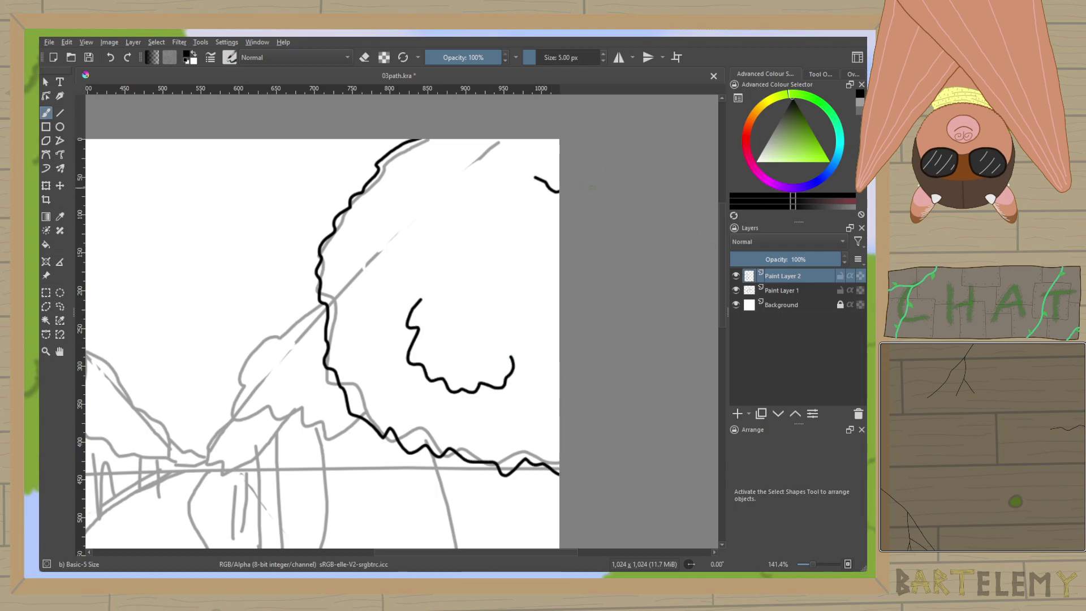
Ink the right foreground tree's trunk with its flared pointed base and small forked branches under the foliage.
{"action": "mouse_move", "coordinate": [601, 445]}
{"action": "left_mouse_down"}
{"action": "mouse_move", "coordinate": [576, 227]}
{"action": "mouse_move", "coordinate": [592, 124]}
{"action": "left_mouse_up"}
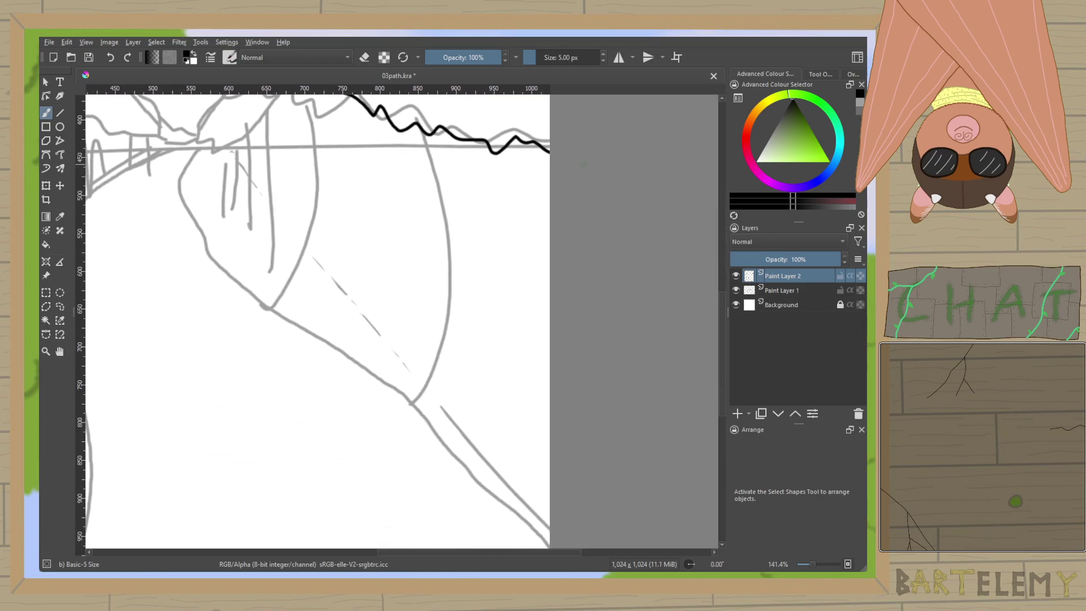
{"action": "mouse_move", "coordinate": [427, 145]}
{"action": "left_mouse_down"}
{"action": "mouse_move", "coordinate": [432, 317]}
{"action": "mouse_move", "coordinate": [393, 476]}
{"action": "mouse_move", "coordinate": [397, 364]}
{"action": "mouse_move", "coordinate": [415, 393]}
{"action": "mouse_move", "coordinate": [451, 397]}
{"action": "mouse_move", "coordinate": [507, 435]}
{"action": "mouse_move", "coordinate": [564, 379]}
{"action": "mouse_move", "coordinate": [549, 378]}
{"action": "mouse_move", "coordinate": [551, 397]}
{"action": "mouse_move", "coordinate": [529, 302]}
{"action": "mouse_move", "coordinate": [526, 122]}
{"action": "mouse_move", "coordinate": [492, 331]}
{"action": "mouse_move", "coordinate": [515, 277]}
{"action": "left_mouse_up"}
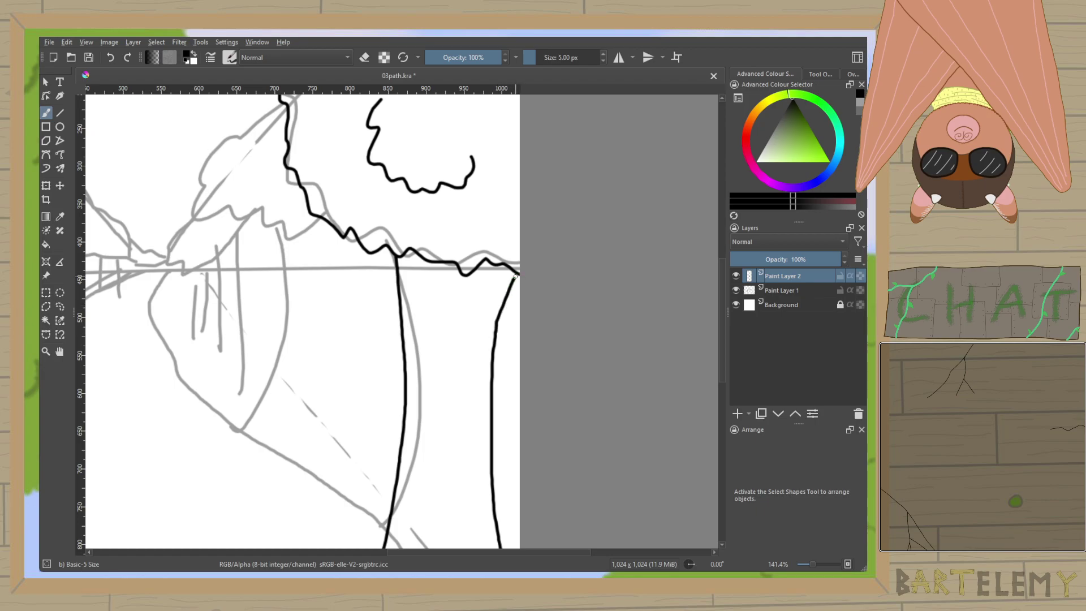
{"action": "mouse_move", "coordinate": [485, 260]}
{"action": "left_mouse_down"}
{"action": "mouse_move", "coordinate": [484, 308]}
{"action": "mouse_move", "coordinate": [480, 271]}
{"action": "mouse_move", "coordinate": [440, 304]}
{"action": "mouse_move", "coordinate": [445, 263]}
{"action": "left_mouse_up"}
{"action": "key", "text": "ctrl+z"}
{"action": "scroll", "coordinate": [452, 294], "scroll_direction": "down", "scroll_amount": 5}
{"action": "scroll", "coordinate": [452, 294], "scroll_direction": "left", "scroll_amount": 2}
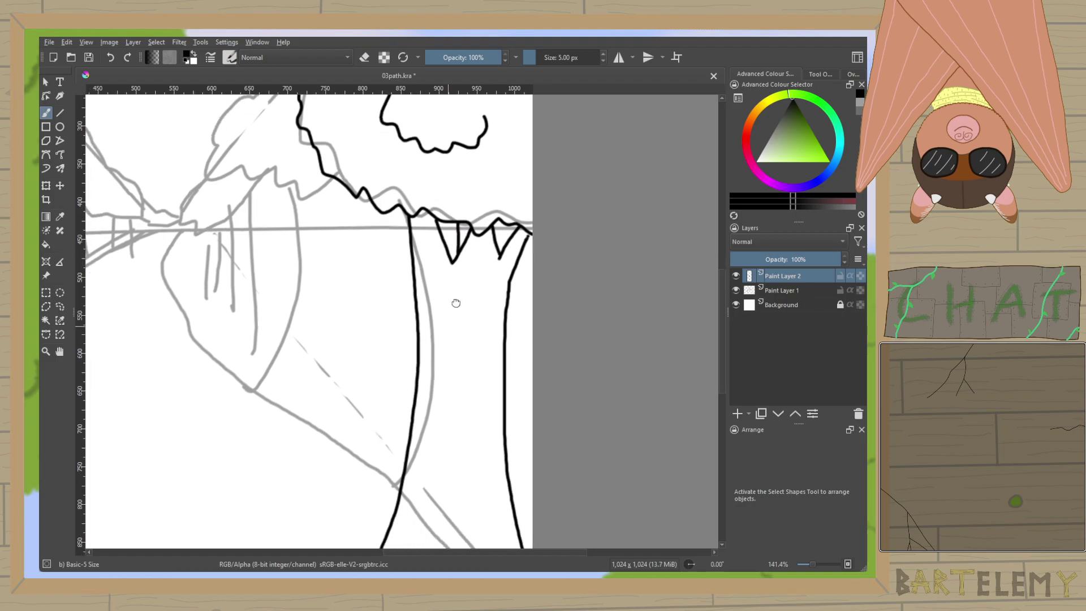
{"action": "left_click_drag", "start_coordinate": [445, 271], "coordinate": [518, 253]}
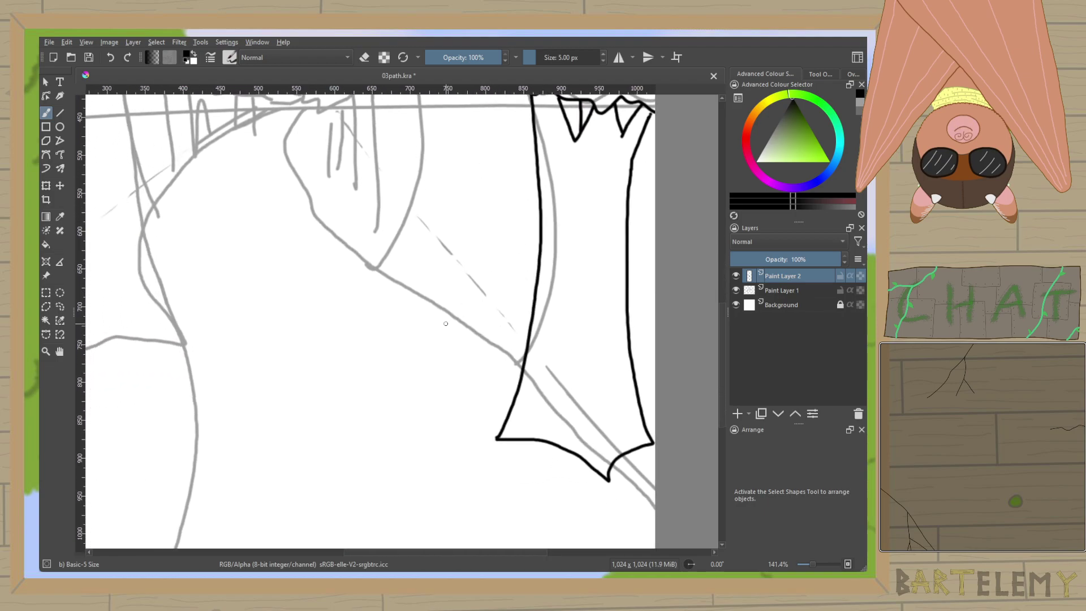
Ink the large left tree's wavy foliage outline in black and add leaf curls inside it.
{"action": "left_click_drag", "start_coordinate": [321, 364], "coordinate": [423, 344]}
{"action": "scroll", "coordinate": [422, 344], "scroll_direction": "up", "scroll_amount": 14}
{"action": "scroll", "coordinate": [441, 367], "scroll_direction": "left", "scroll_amount": 7}
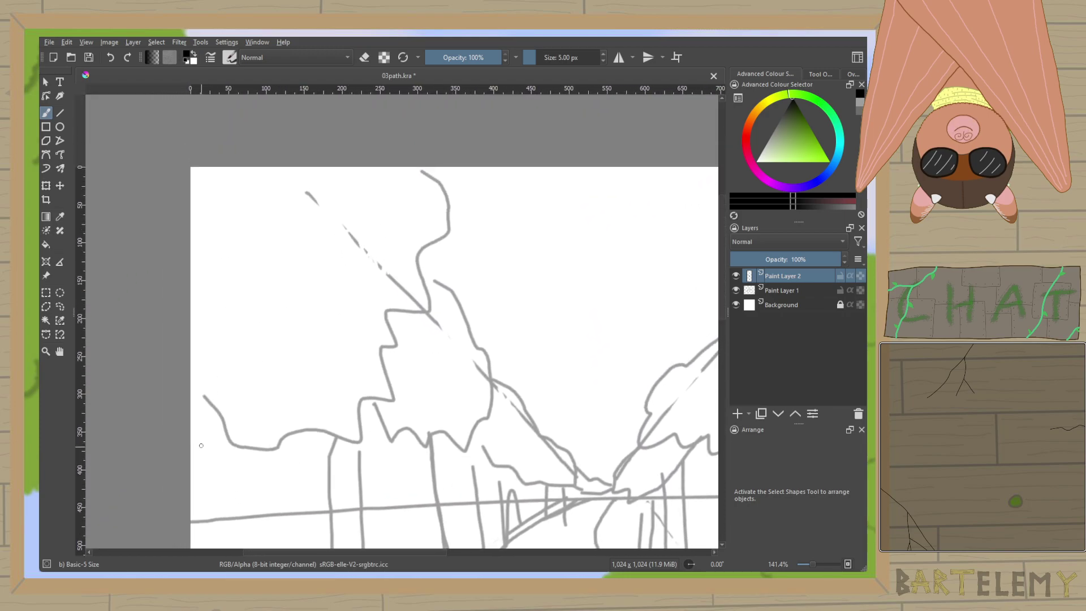
{"action": "mouse_move", "coordinate": [191, 440]}
{"action": "left_mouse_down"}
{"action": "mouse_move", "coordinate": [243, 449]}
{"action": "mouse_move", "coordinate": [314, 432]}
{"action": "mouse_move", "coordinate": [369, 437]}
{"action": "mouse_move", "coordinate": [402, 389]}
{"action": "mouse_move", "coordinate": [399, 345]}
{"action": "mouse_move", "coordinate": [456, 214]}
{"action": "mouse_move", "coordinate": [436, 166]}
{"action": "left_mouse_up"}
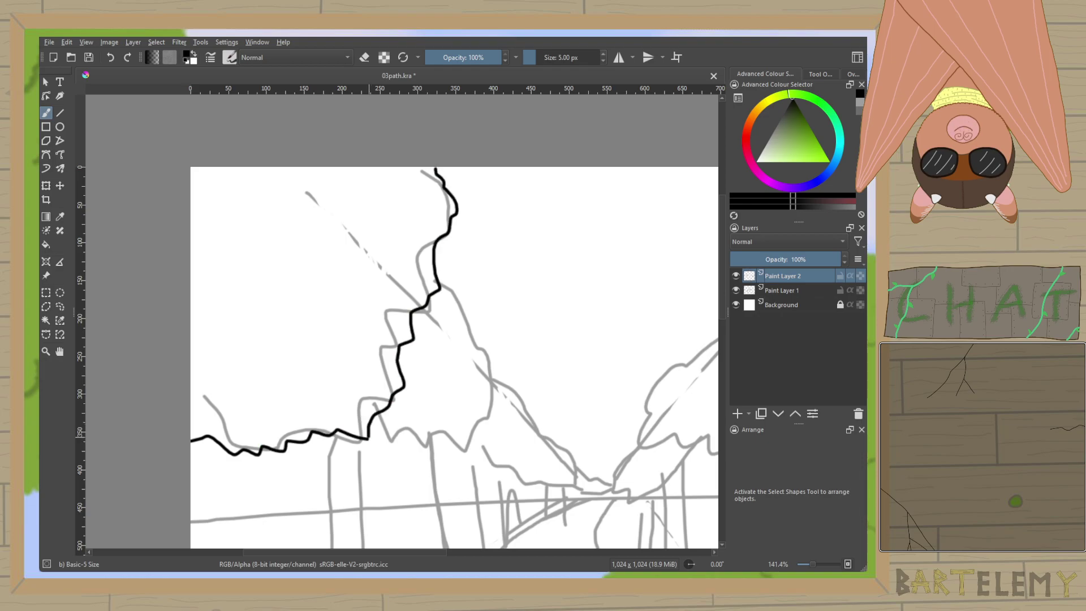
{"action": "mouse_move", "coordinate": [414, 309]}
{"action": "left_mouse_down"}
{"action": "mouse_move", "coordinate": [344, 333]}
{"action": "mouse_move", "coordinate": [248, 262]}
{"action": "mouse_move", "coordinate": [249, 198]}
{"action": "left_mouse_up"}
{"action": "mouse_move", "coordinate": [191, 373]}
{"action": "left_mouse_down"}
{"action": "mouse_move", "coordinate": [258, 361]}
{"action": "mouse_move", "coordinate": [362, 294]}
{"action": "mouse_move", "coordinate": [413, 244]}
{"action": "left_mouse_up"}
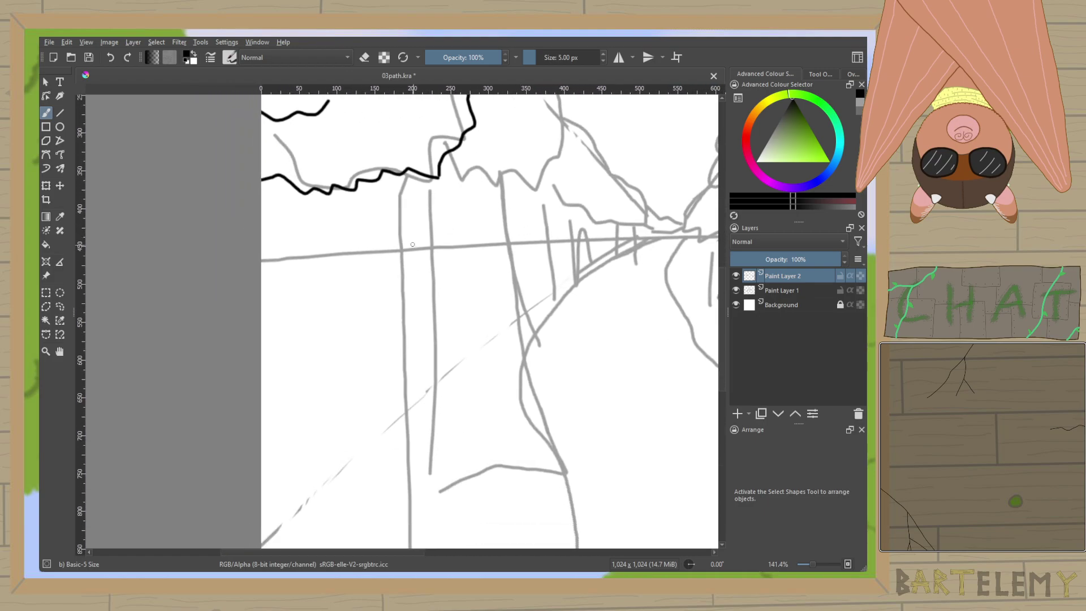
Ink both sides of the left foreground tree's trunk and a V-shaped branch fork beneath its foliage.
{"action": "mouse_move", "coordinate": [423, 171]}
{"action": "left_mouse_down"}
{"action": "mouse_move", "coordinate": [364, 295]}
{"action": "mouse_move", "coordinate": [354, 375]}
{"action": "mouse_move", "coordinate": [366, 534]}
{"action": "mouse_move", "coordinate": [369, 284]}
{"action": "mouse_move", "coordinate": [406, 433]}
{"action": "left_mouse_up"}
{"action": "scroll", "coordinate": [418, 412], "scroll_direction": "up", "scroll_amount": 5}
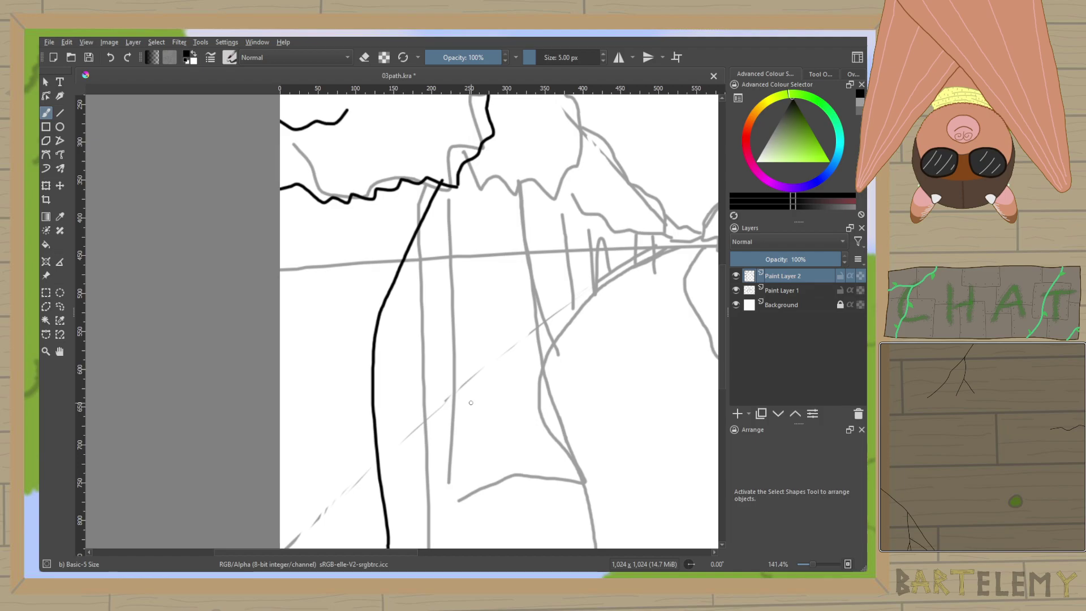
{"action": "mouse_move", "coordinate": [370, 263]}
{"action": "left_mouse_down"}
{"action": "mouse_move", "coordinate": [407, 189]}
{"action": "mouse_move", "coordinate": [355, 249]}
{"action": "mouse_move", "coordinate": [332, 202]}
{"action": "left_mouse_up"}
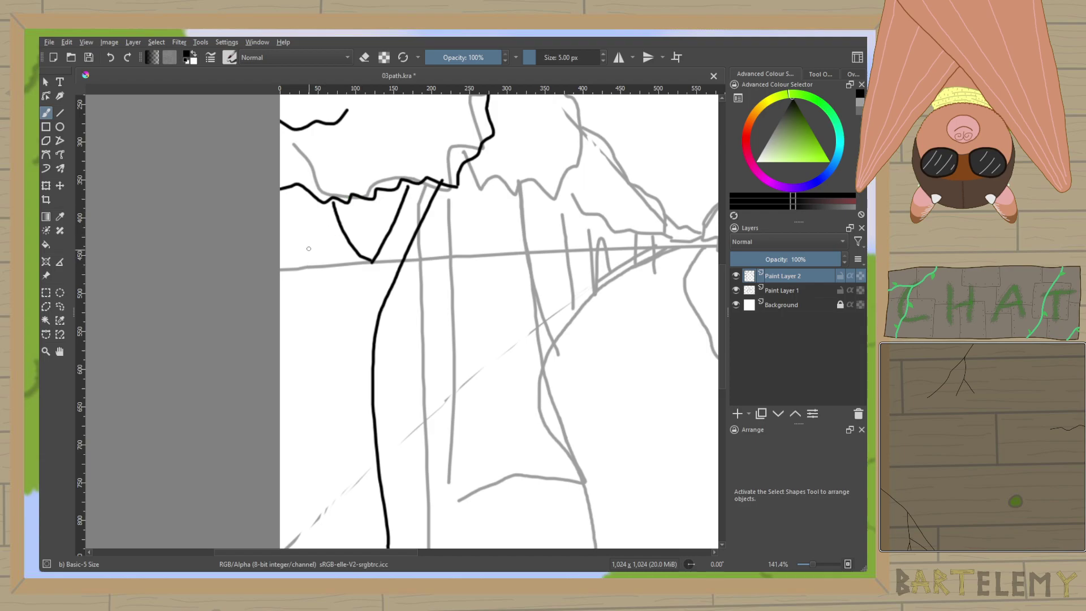
{"action": "mouse_move", "coordinate": [289, 191]}
{"action": "left_mouse_down"}
{"action": "mouse_move", "coordinate": [299, 266]}
{"action": "mouse_move", "coordinate": [280, 339]}
{"action": "left_mouse_up"}
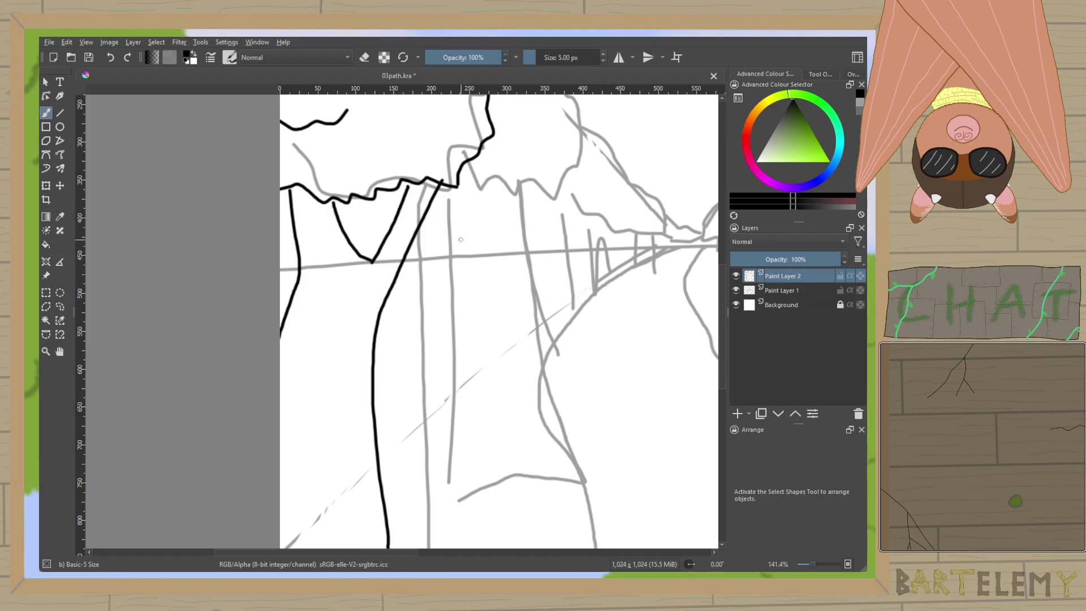
Add an inner line to the left tree's V-shaped fork and a short branch stroke at the canvas's left edge.
{"action": "scroll", "coordinate": [425, 201], "scroll_direction": "up", "scroll_amount": 1}
{"action": "scroll", "coordinate": [425, 200], "scroll_direction": "up", "scroll_amount": 1}
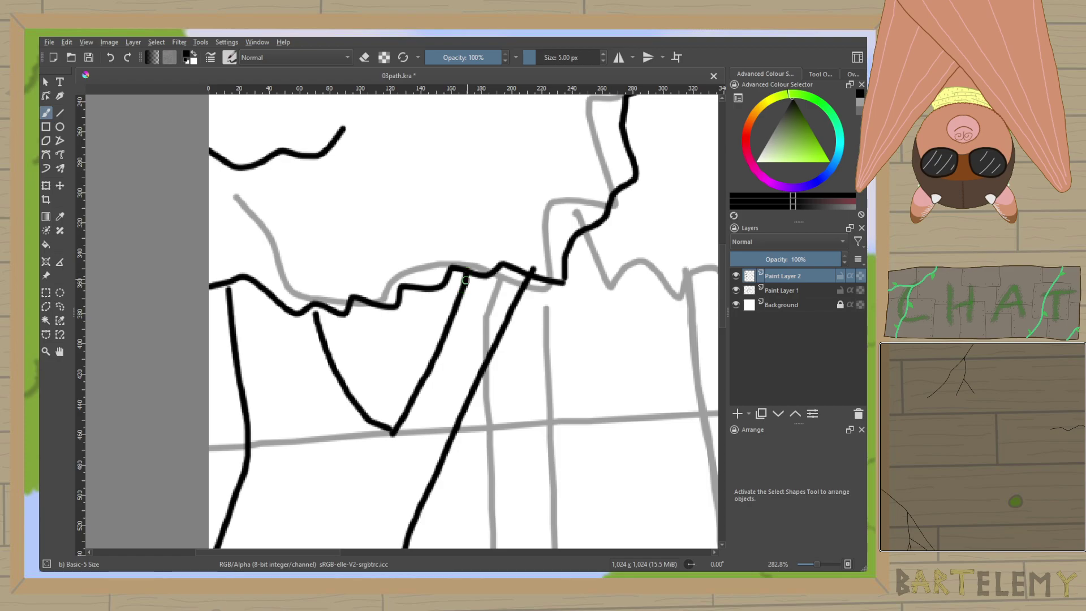
{"action": "mouse_move", "coordinate": [366, 412]}
{"action": "left_mouse_down"}
{"action": "mouse_move", "coordinate": [376, 306]}
{"action": "mouse_move", "coordinate": [318, 325]}
{"action": "left_mouse_up"}
{"action": "scroll", "coordinate": [318, 325], "scroll_direction": "down", "scroll_amount": 4}
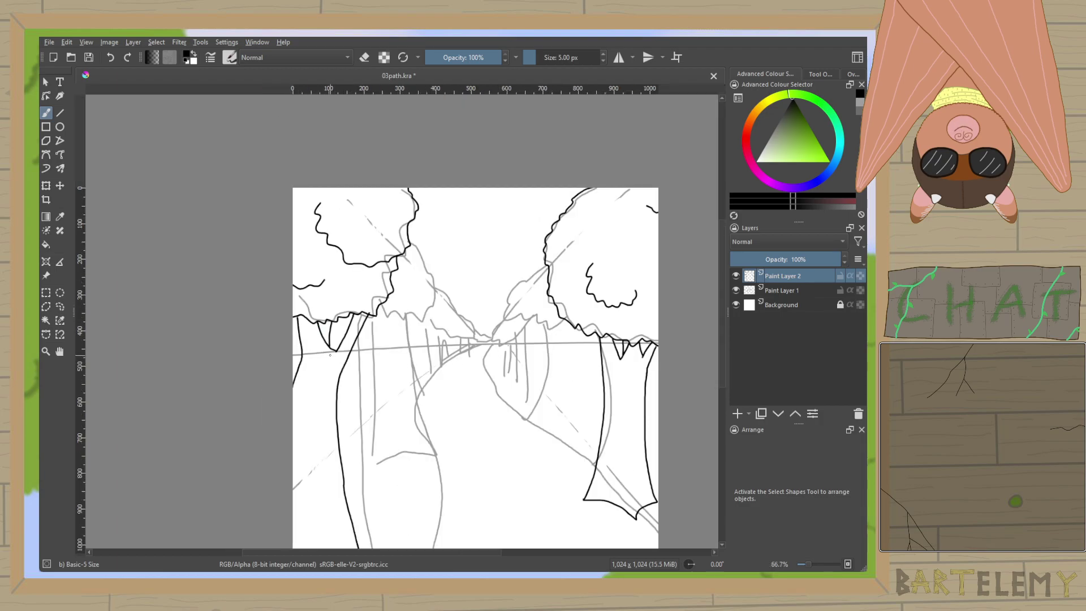
{"action": "scroll", "coordinate": [331, 354], "scroll_direction": "up", "scroll_amount": 3}
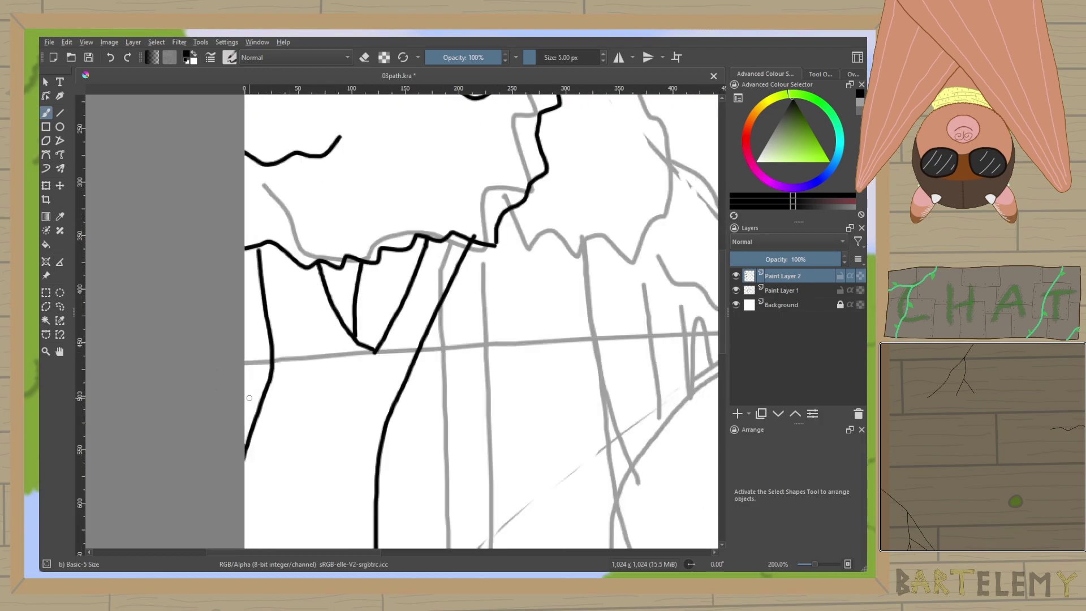
{"action": "left_click_drag", "start_coordinate": [258, 413], "coordinate": [245, 394]}
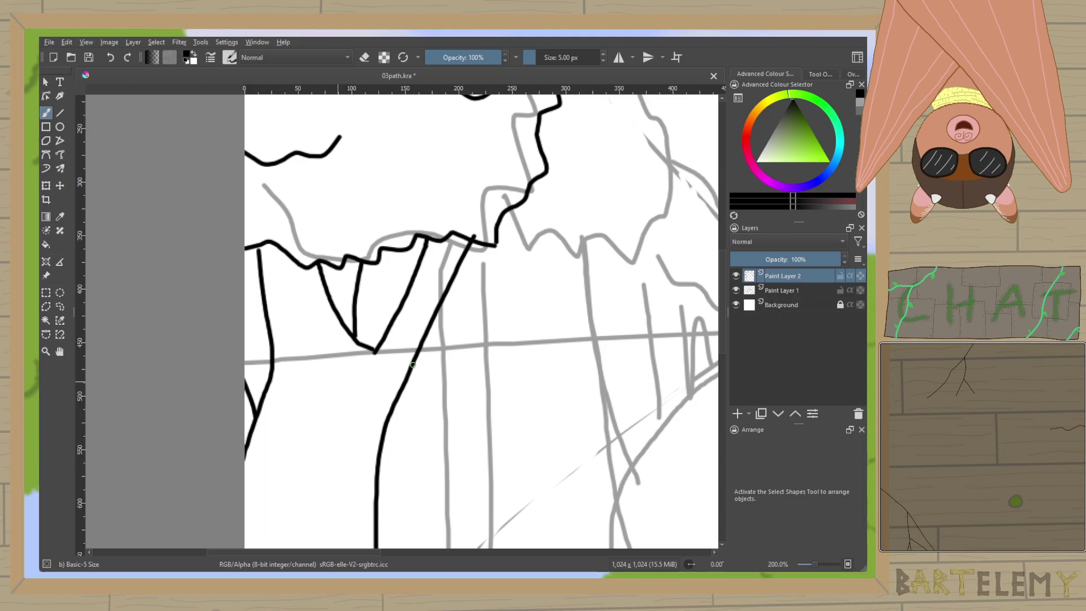
Erase the end of the left trunk line overlapping the foliage, and ink the smaller tree's foliage behind the large left tree.
{"action": "scroll", "coordinate": [413, 365], "scroll_direction": "up", "scroll_amount": 5}
{"action": "scroll", "coordinate": [413, 364], "scroll_direction": "right", "scroll_amount": 6}
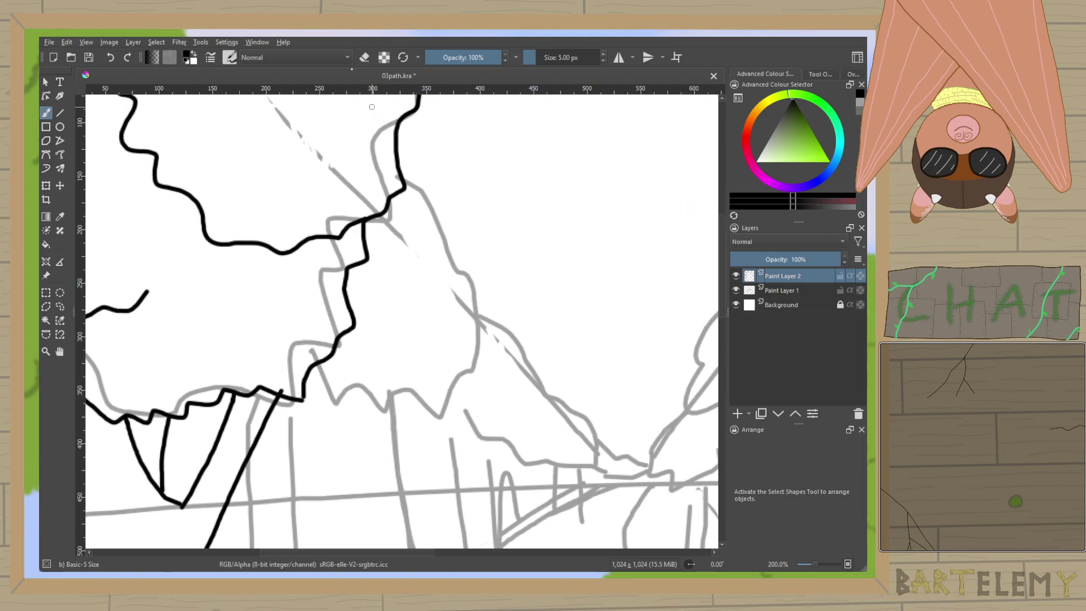
{"action": "key", "text": "e"}
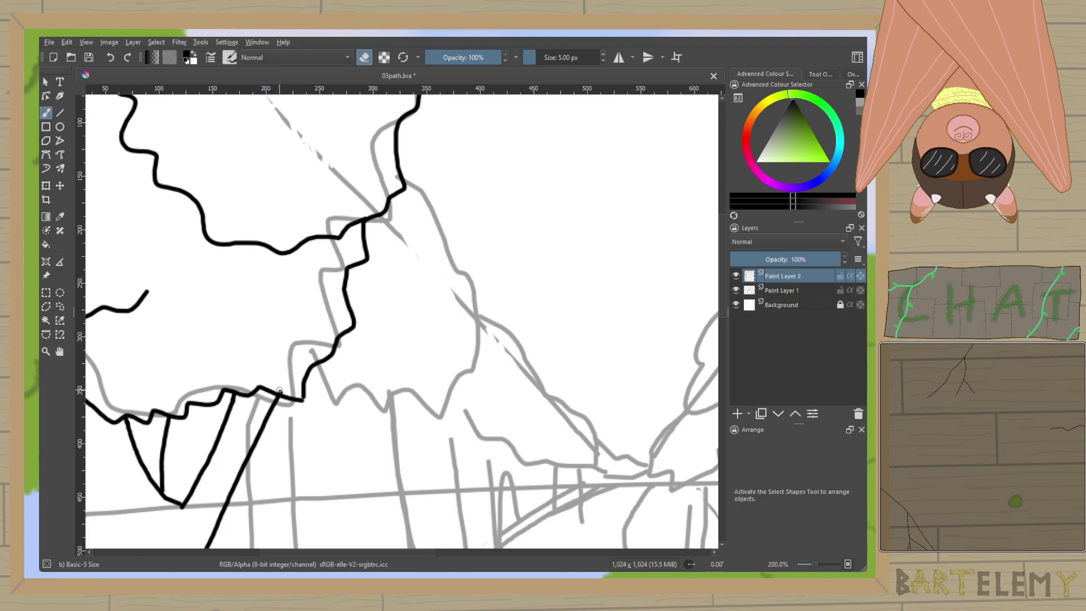
{"action": "left_click", "coordinate": [365, 63]}
{"action": "mouse_move", "coordinate": [399, 142]}
{"action": "left_mouse_down"}
{"action": "mouse_move", "coordinate": [451, 188]}
{"action": "mouse_move", "coordinate": [488, 252]}
{"action": "mouse_move", "coordinate": [483, 323]}
{"action": "mouse_move", "coordinate": [442, 383]}
{"action": "mouse_move", "coordinate": [385, 405]}
{"action": "mouse_move", "coordinate": [304, 376]}
{"action": "left_mouse_up"}
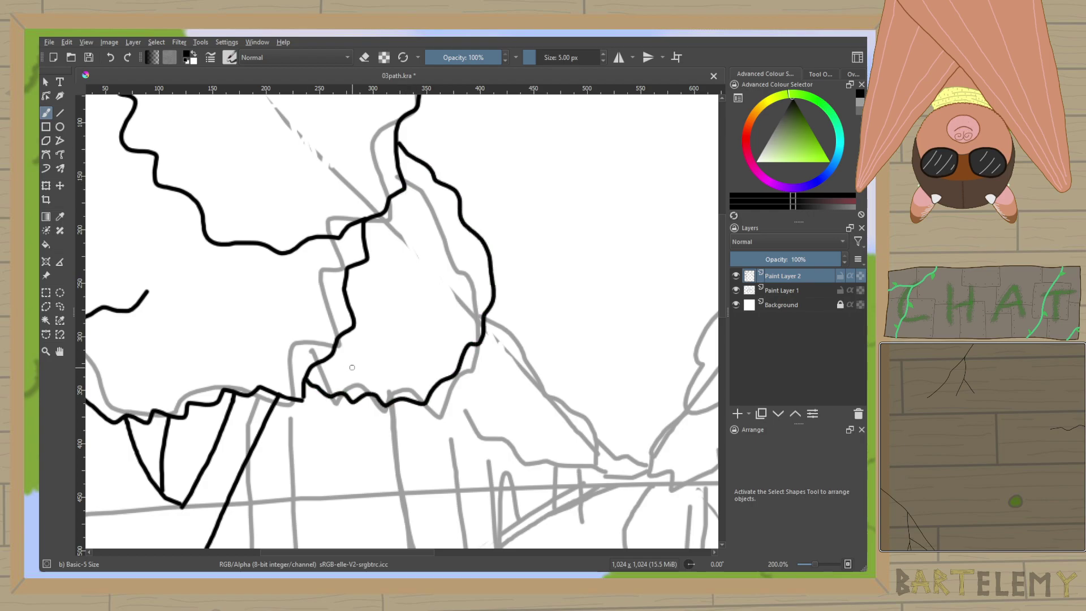
{"action": "scroll", "coordinate": [352, 367], "scroll_direction": "right", "scroll_amount": 5}
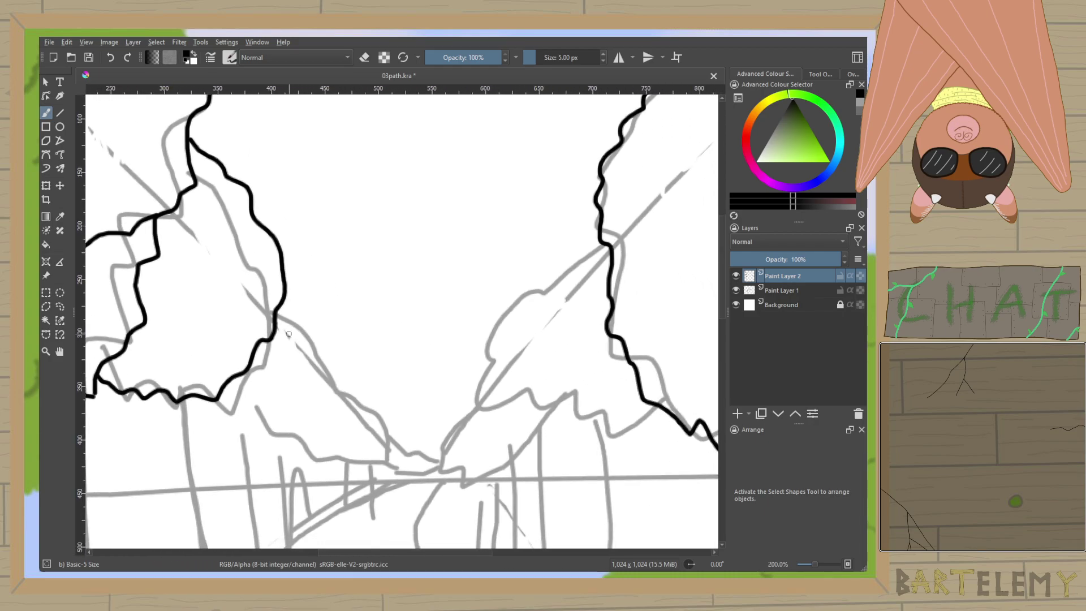
Ink the smaller right tree's wavy foliage and the distant foliage outlines on both sides, tapering to the vanishing point.
{"action": "mouse_move", "coordinate": [600, 243]}
{"action": "left_mouse_down"}
{"action": "mouse_move", "coordinate": [517, 289]}
{"action": "mouse_move", "coordinate": [505, 314]}
{"action": "mouse_move", "coordinate": [496, 340]}
{"action": "mouse_move", "coordinate": [515, 433]}
{"action": "mouse_move", "coordinate": [561, 441]}
{"action": "mouse_move", "coordinate": [655, 419]}
{"action": "left_mouse_up"}
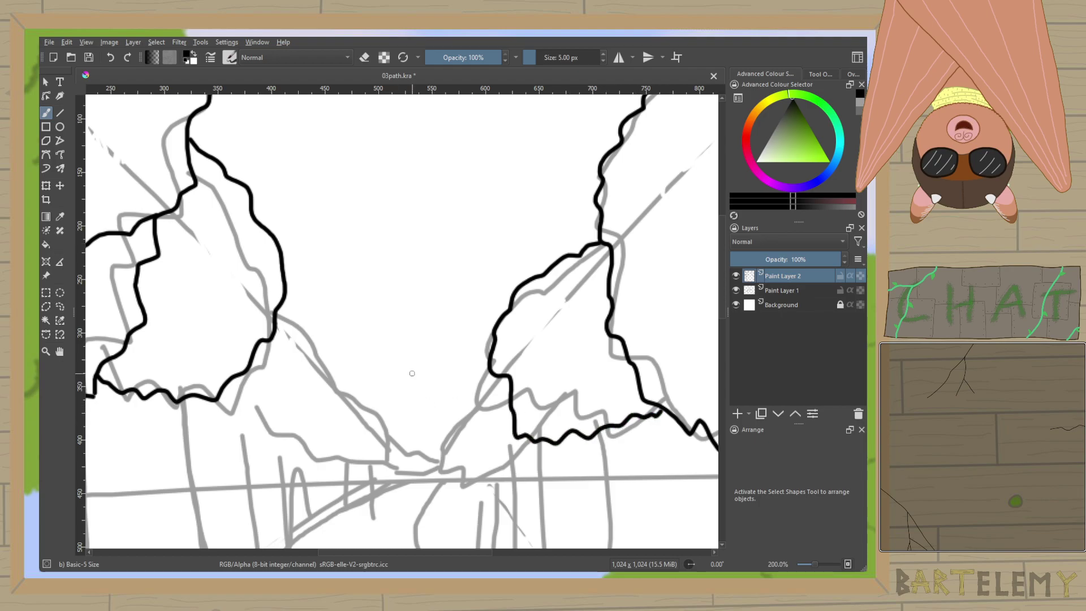
{"action": "mouse_move", "coordinate": [412, 374]}
{"action": "left_mouse_down"}
{"action": "mouse_move", "coordinate": [419, 286]}
{"action": "mouse_move", "coordinate": [435, 260]}
{"action": "left_mouse_up"}
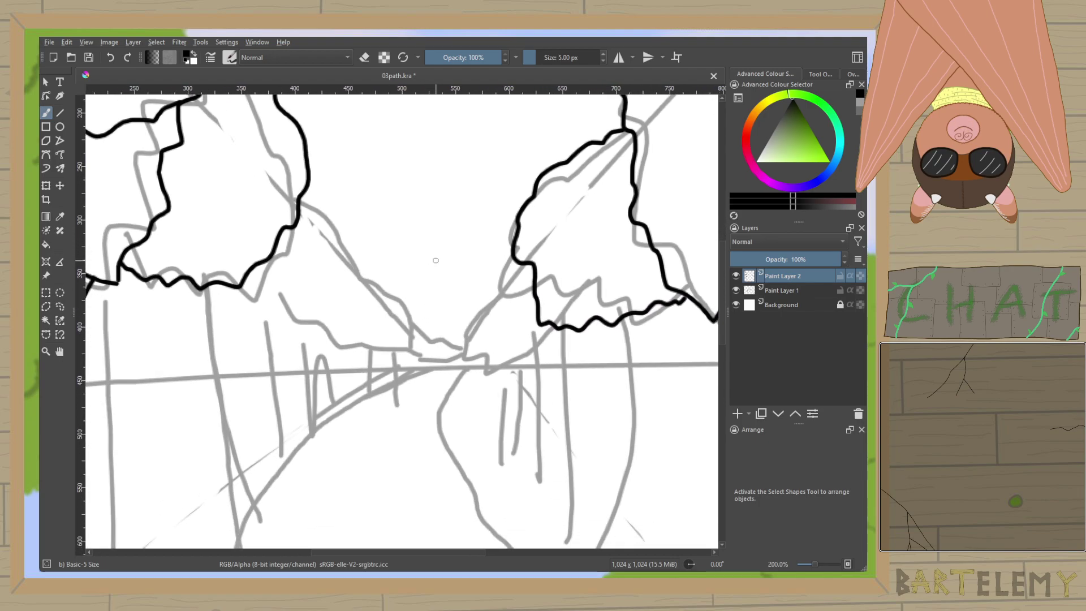
{"action": "mouse_move", "coordinate": [301, 194]}
{"action": "left_mouse_down"}
{"action": "mouse_move", "coordinate": [361, 270]}
{"action": "mouse_move", "coordinate": [451, 344]}
{"action": "left_mouse_up"}
{"action": "mouse_move", "coordinate": [254, 272]}
{"action": "left_mouse_down"}
{"action": "mouse_move", "coordinate": [362, 338]}
{"action": "mouse_move", "coordinate": [454, 353]}
{"action": "mouse_move", "coordinate": [448, 339]}
{"action": "mouse_move", "coordinate": [459, 354]}
{"action": "mouse_move", "coordinate": [520, 263]}
{"action": "left_mouse_up"}
{"action": "mouse_move", "coordinate": [463, 353]}
{"action": "left_mouse_down"}
{"action": "mouse_move", "coordinate": [553, 328]}
{"action": "mouse_move", "coordinate": [498, 261]}
{"action": "left_mouse_up"}
{"action": "scroll", "coordinate": [457, 263], "scroll_direction": "down", "scroll_amount": 1}
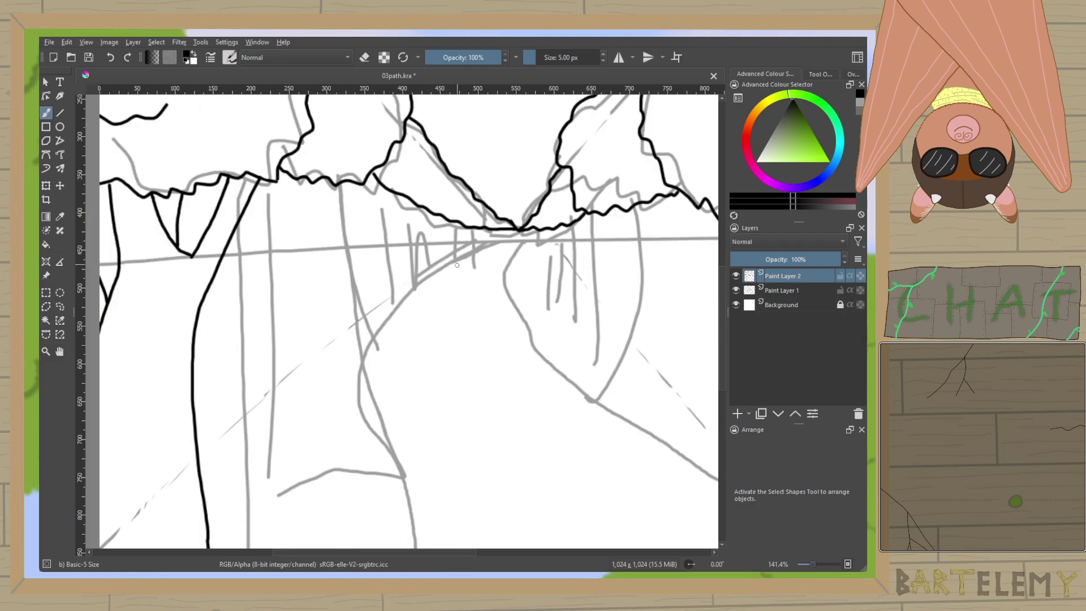
Ink the second left tree's trunk beneath its foliage, with two curved sides, a flared uneven base and a short inner stroke.
{"action": "left_click_drag", "start_coordinate": [402, 287], "coordinate": [482, 249]}
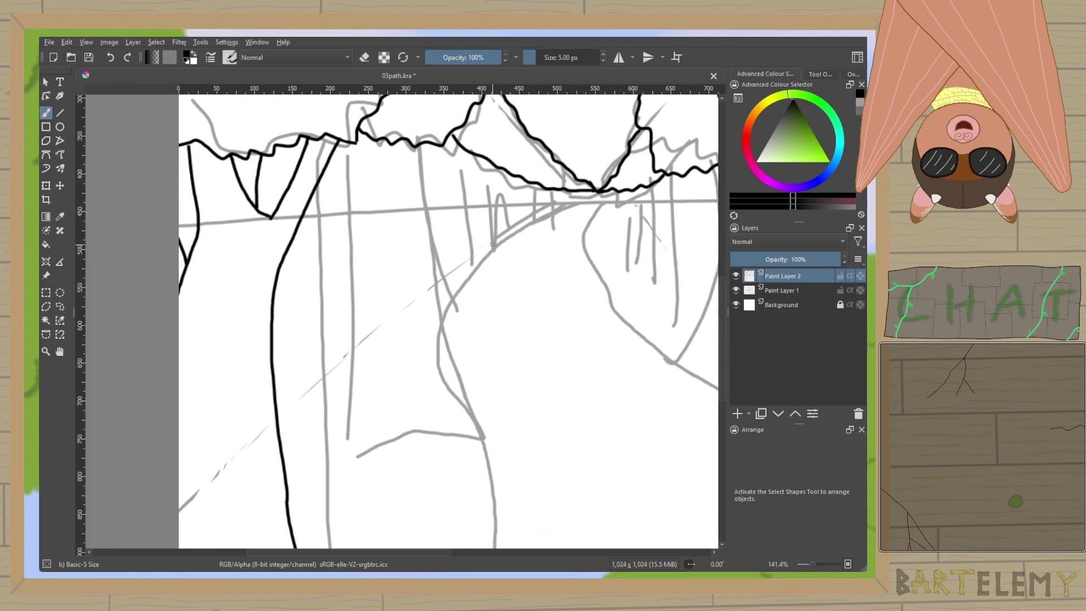
{"action": "left_click_drag", "start_coordinate": [435, 146], "coordinate": [427, 283]}
{"action": "key", "text": "ctrl+z"}
{"action": "mouse_move", "coordinate": [437, 144]}
{"action": "left_mouse_down"}
{"action": "mouse_move", "coordinate": [428, 307]}
{"action": "mouse_move", "coordinate": [467, 436]}
{"action": "mouse_move", "coordinate": [365, 435]}
{"action": "mouse_move", "coordinate": [382, 396]}
{"action": "mouse_move", "coordinate": [384, 331]}
{"action": "mouse_move", "coordinate": [370, 152]}
{"action": "mouse_move", "coordinate": [415, 170]}
{"action": "left_mouse_up"}
{"action": "left_click_drag", "start_coordinate": [429, 205], "coordinate": [260, 238]}
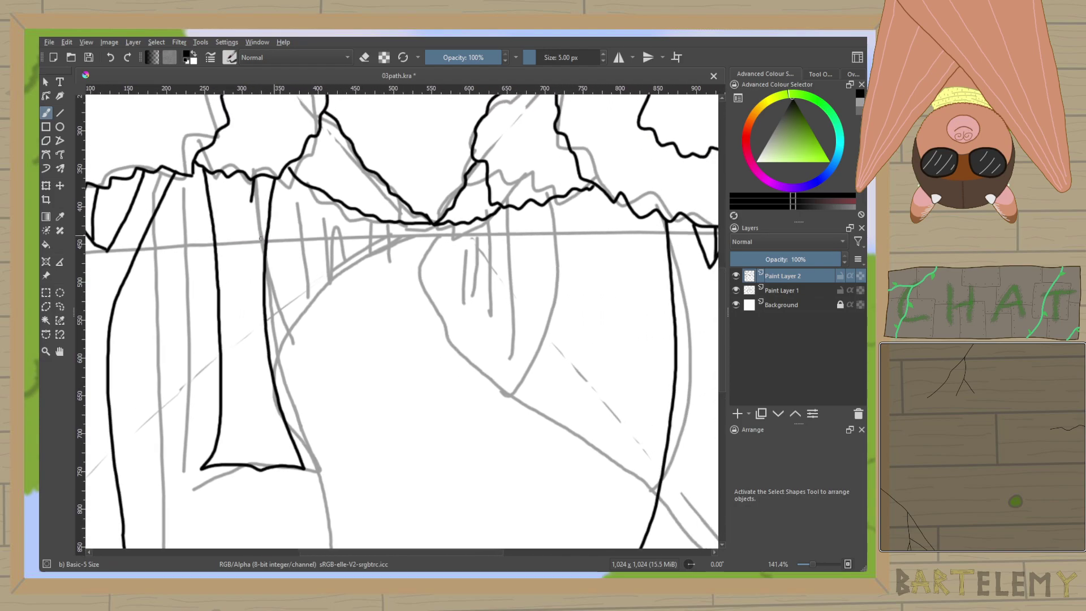
Ink the second right tree's trunk with curved sides and a jagged root base, and join its upper branch to the foliage.
{"action": "mouse_move", "coordinate": [533, 202]}
{"action": "left_mouse_down"}
{"action": "mouse_move", "coordinate": [540, 302]}
{"action": "mouse_move", "coordinate": [524, 397]}
{"action": "left_mouse_up"}
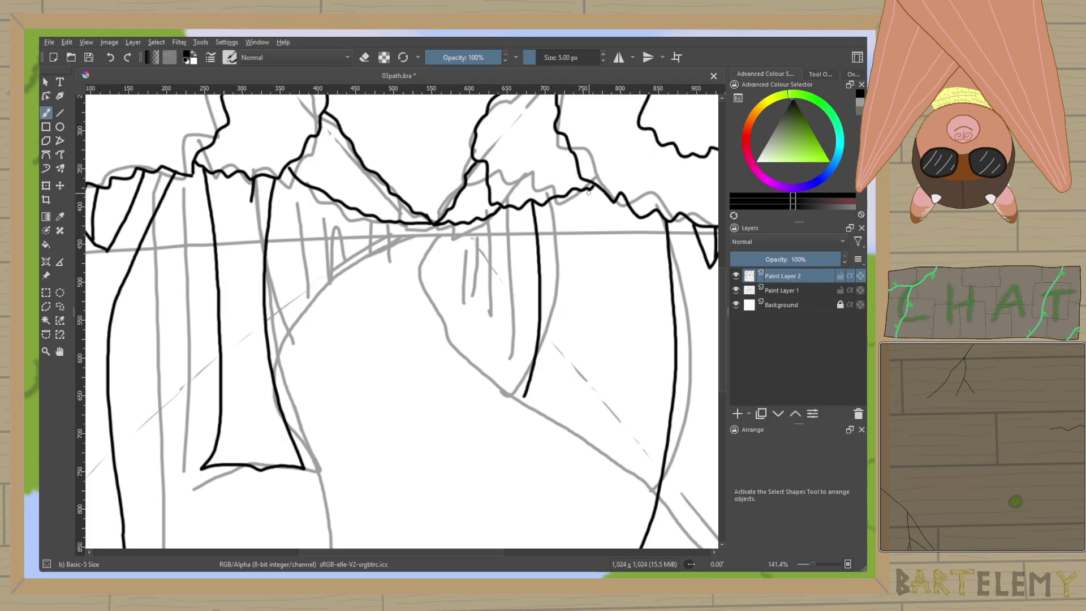
{"action": "mouse_move", "coordinate": [596, 200]}
{"action": "left_mouse_down"}
{"action": "mouse_move", "coordinate": [571, 225]}
{"action": "mouse_move", "coordinate": [569, 272]}
{"action": "mouse_move", "coordinate": [588, 424]}
{"action": "left_mouse_up"}
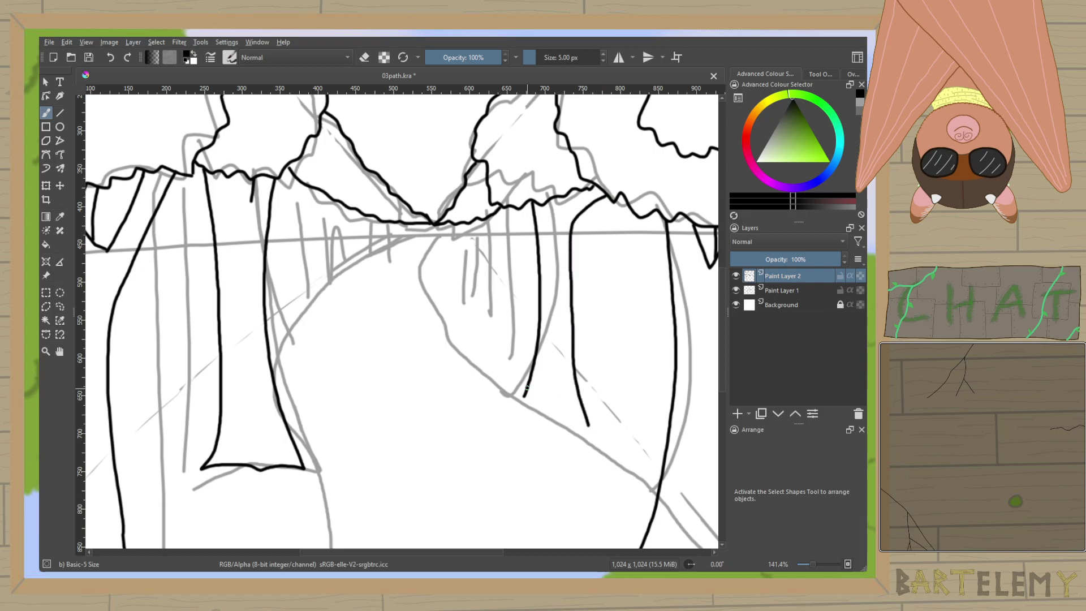
{"action": "mouse_move", "coordinate": [526, 393]}
{"action": "left_mouse_down"}
{"action": "mouse_move", "coordinate": [554, 428]}
{"action": "mouse_move", "coordinate": [571, 413]}
{"action": "left_mouse_up"}
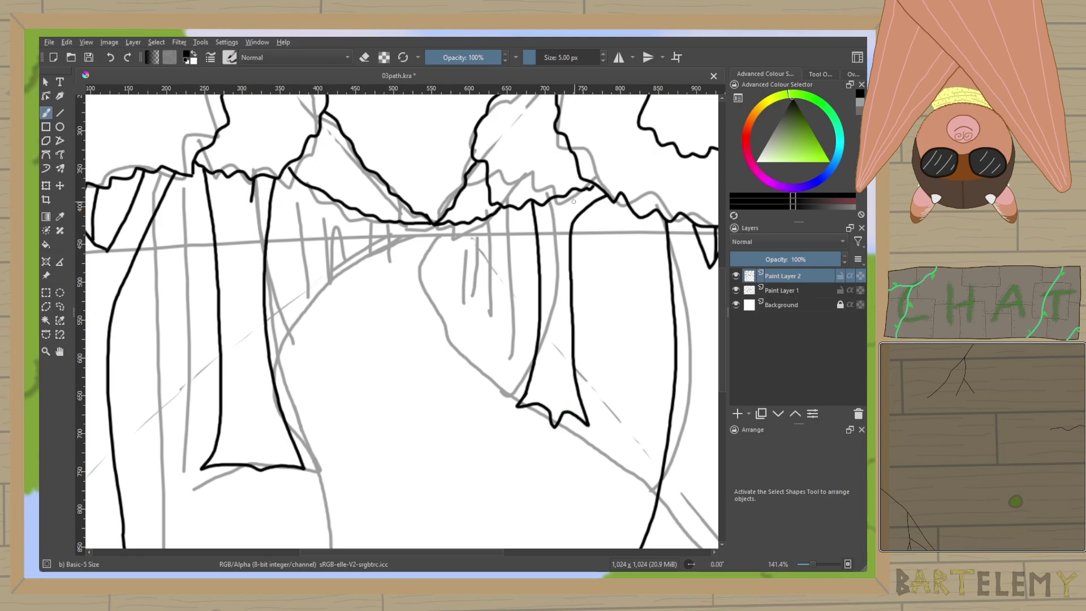
{"action": "left_click_drag", "start_coordinate": [572, 205], "coordinate": [591, 189]}
Ink the wavy lower edge of the distant right tree row and the left path edge curving up to the vanishing point.
{"action": "mouse_move", "coordinate": [493, 218]}
{"action": "left_mouse_down"}
{"action": "mouse_move", "coordinate": [486, 355]}
{"action": "mouse_move", "coordinate": [503, 356]}
{"action": "left_mouse_up"}
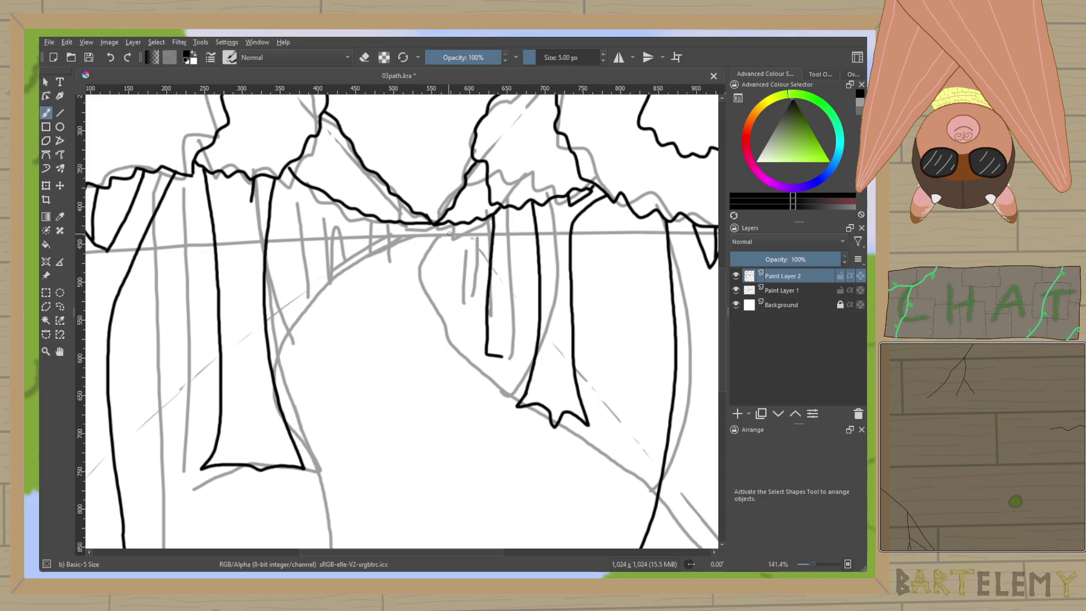
{"action": "key", "text": "ctrl+z"}
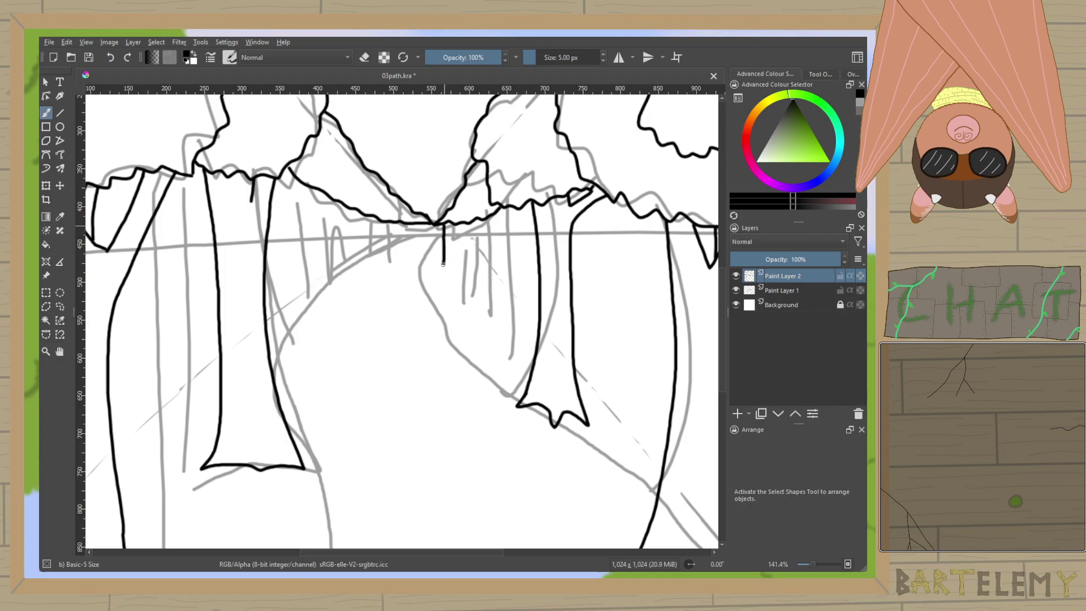
{"action": "mouse_move", "coordinate": [443, 244]}
{"action": "left_mouse_down"}
{"action": "mouse_move", "coordinate": [441, 268]}
{"action": "mouse_move", "coordinate": [464, 308]}
{"action": "mouse_move", "coordinate": [507, 355]}
{"action": "mouse_move", "coordinate": [517, 217]}
{"action": "left_mouse_up"}
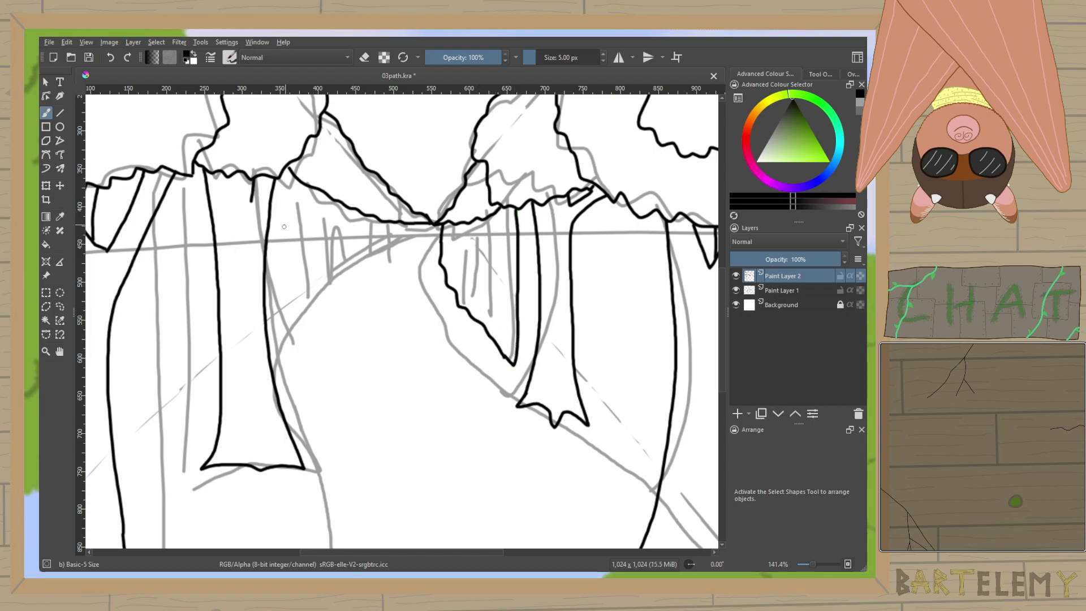
{"action": "mouse_move", "coordinate": [272, 357]}
{"action": "left_mouse_down"}
{"action": "mouse_move", "coordinate": [330, 282]}
{"action": "mouse_move", "coordinate": [429, 224]}
{"action": "left_mouse_up"}
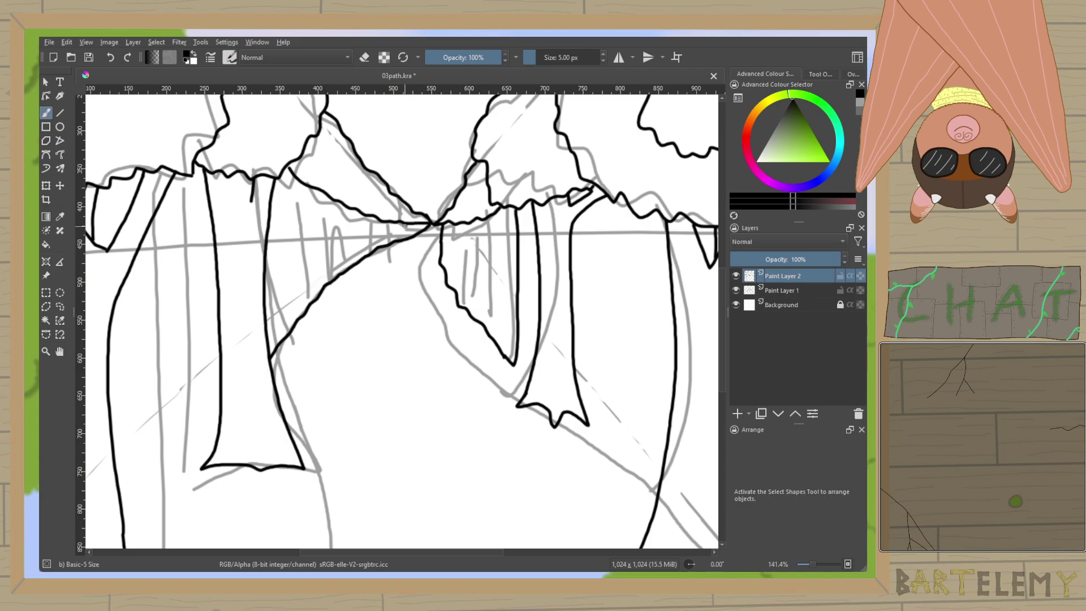
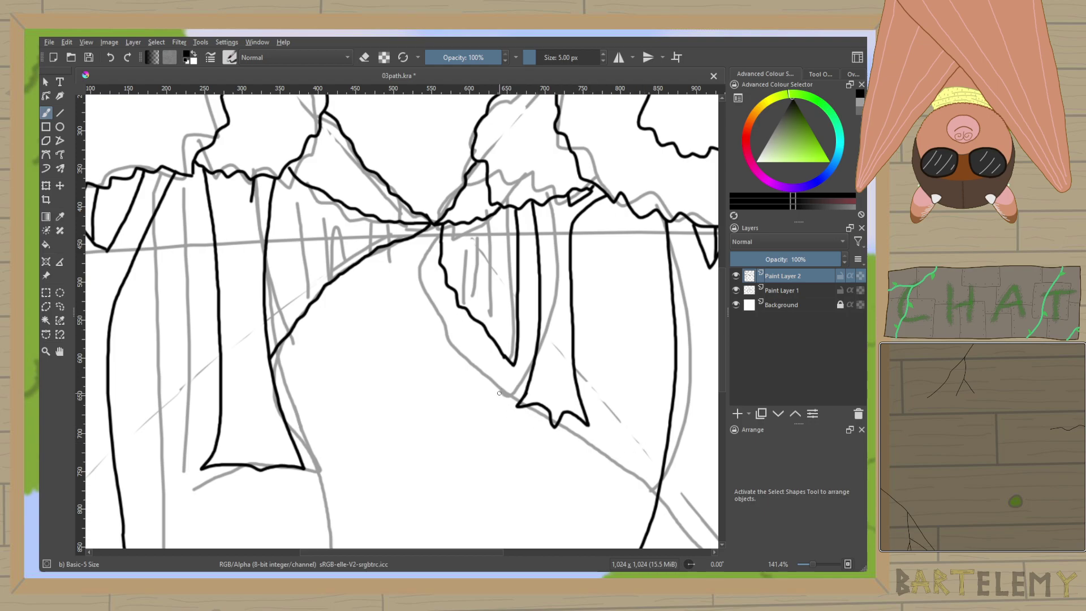
Ink a large wavy bush beside the left foreground trunk and a smaller one beside the right foreground trunk, with leaf marks inside.
{"action": "mouse_move", "coordinate": [516, 433]}
{"action": "left_mouse_down"}
{"action": "mouse_move", "coordinate": [521, 242]}
{"action": "mouse_move", "coordinate": [520, 298]}
{"action": "mouse_move", "coordinate": [545, 230]}
{"action": "mouse_move", "coordinate": [583, 231]}
{"action": "left_mouse_up"}
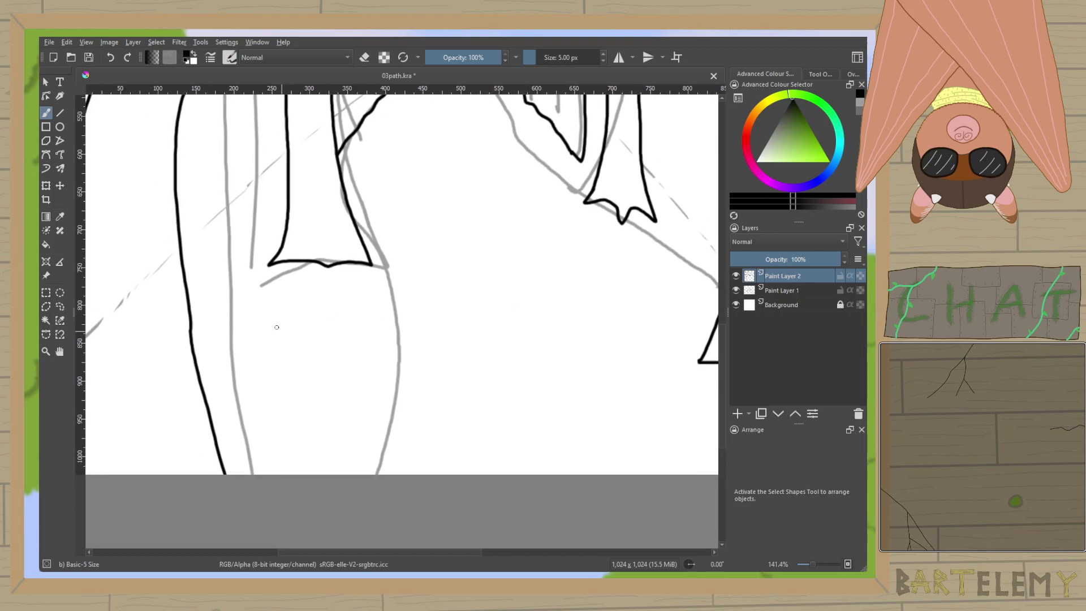
{"action": "mouse_move", "coordinate": [194, 328]}
{"action": "left_mouse_down"}
{"action": "mouse_move", "coordinate": [356, 303]}
{"action": "mouse_move", "coordinate": [373, 311]}
{"action": "mouse_move", "coordinate": [394, 341]}
{"action": "mouse_move", "coordinate": [398, 389]}
{"action": "mouse_move", "coordinate": [344, 483]}
{"action": "left_mouse_up"}
{"action": "mouse_move", "coordinate": [221, 382]}
{"action": "left_mouse_down"}
{"action": "mouse_move", "coordinate": [276, 342]}
{"action": "mouse_move", "coordinate": [327, 341]}
{"action": "left_mouse_up"}
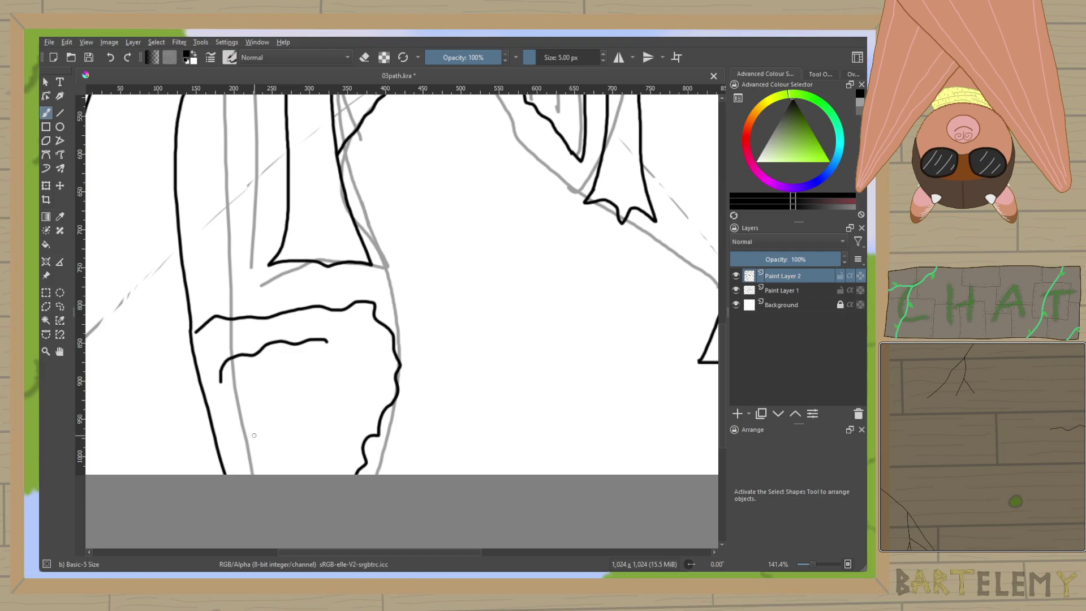
{"action": "mouse_move", "coordinate": [241, 413]}
{"action": "left_mouse_down"}
{"action": "mouse_move", "coordinate": [234, 442]}
{"action": "mouse_move", "coordinate": [268, 450]}
{"action": "mouse_move", "coordinate": [113, 471]}
{"action": "mouse_move", "coordinate": [82, 501]}
{"action": "left_mouse_up"}
{"action": "mouse_move", "coordinate": [517, 281]}
{"action": "left_mouse_down"}
{"action": "mouse_move", "coordinate": [471, 286]}
{"action": "mouse_move", "coordinate": [440, 334]}
{"action": "mouse_move", "coordinate": [492, 383]}
{"action": "left_mouse_up"}
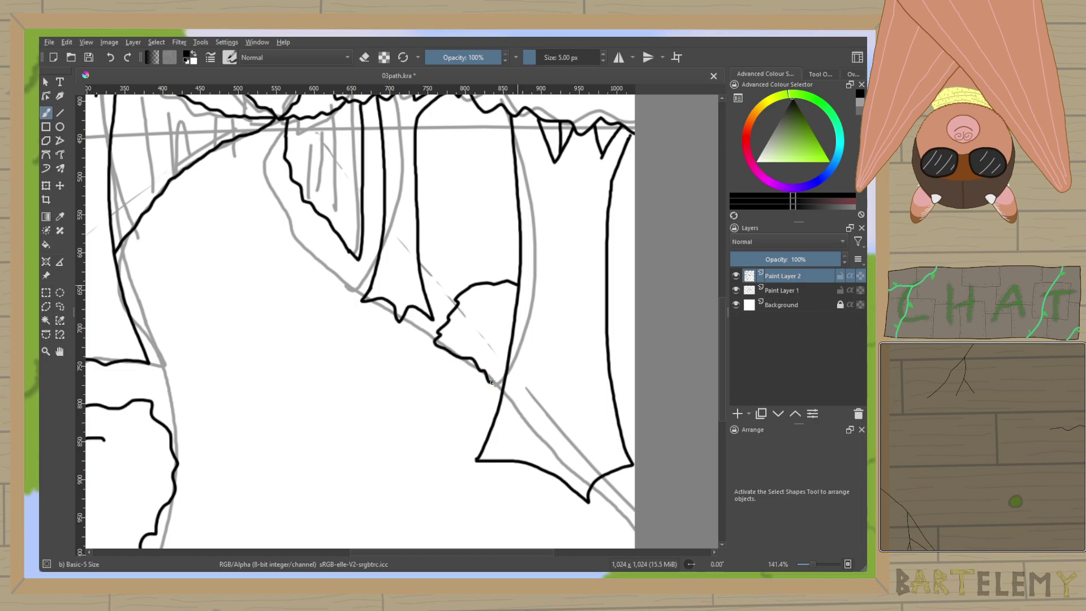
{"action": "mouse_move", "coordinate": [494, 295]}
{"action": "left_mouse_down"}
{"action": "mouse_move", "coordinate": [472, 319]}
{"action": "mouse_move", "coordinate": [495, 351]}
{"action": "left_mouse_up"}
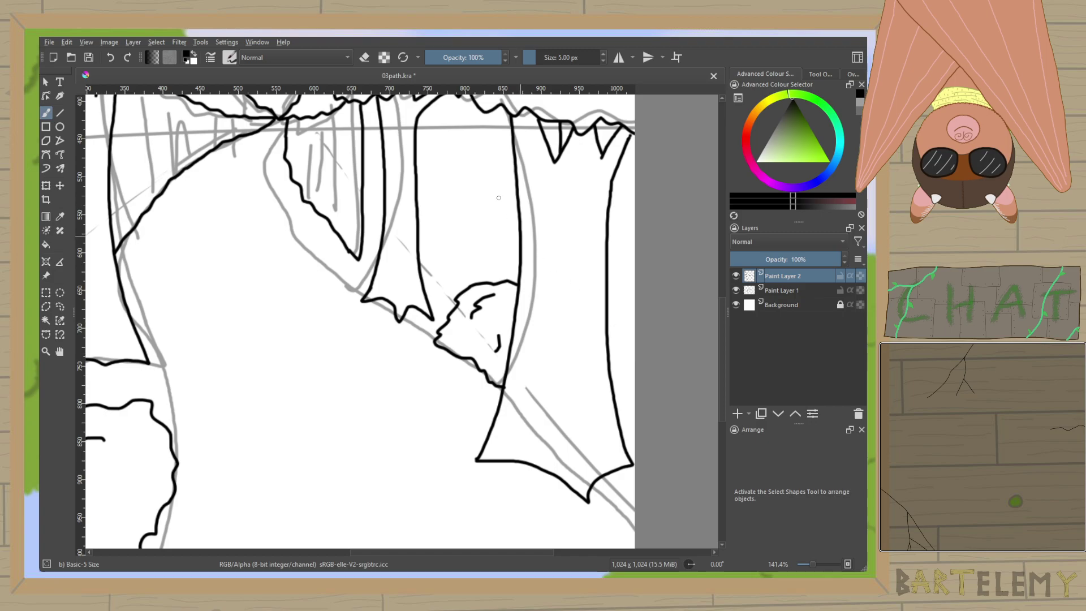
Set the brush size to 3 px and draw four thin vertical bark lines on the right foreground trunk.
{"action": "left_click", "coordinate": [603, 61]}
{"action": "left_click", "coordinate": [602, 60]}
{"action": "left_click_drag", "start_coordinate": [526, 413], "coordinate": [533, 290]}
{"action": "left_click_drag", "start_coordinate": [563, 448], "coordinate": [557, 371]}
{"action": "left_click_drag", "start_coordinate": [592, 411], "coordinate": [586, 238]}
{"action": "mouse_move", "coordinate": [561, 281]}
{"action": "left_mouse_down"}
{"action": "mouse_move", "coordinate": [564, 191]}
{"action": "mouse_move", "coordinate": [541, 233]}
{"action": "left_mouse_up"}
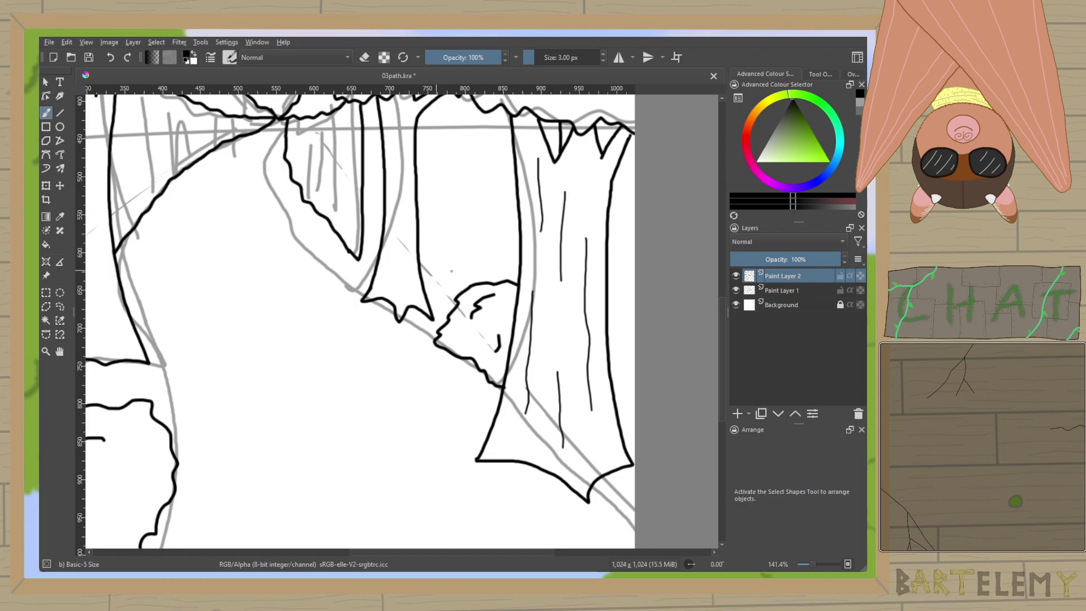
Draw thin wavy bark lines down the left foreground trunk and its fork, and two on the second left tree's trunk.
{"action": "left_click_drag", "start_coordinate": [414, 243], "coordinate": [791, 237]}
{"action": "mouse_move", "coordinate": [330, 152]}
{"action": "left_mouse_down"}
{"action": "mouse_move", "coordinate": [310, 222]}
{"action": "mouse_move", "coordinate": [299, 350]}
{"action": "left_mouse_up"}
{"action": "mouse_move", "coordinate": [261, 204]}
{"action": "left_mouse_down"}
{"action": "mouse_move", "coordinate": [260, 372]}
{"action": "mouse_move", "coordinate": [245, 491]}
{"action": "left_mouse_up"}
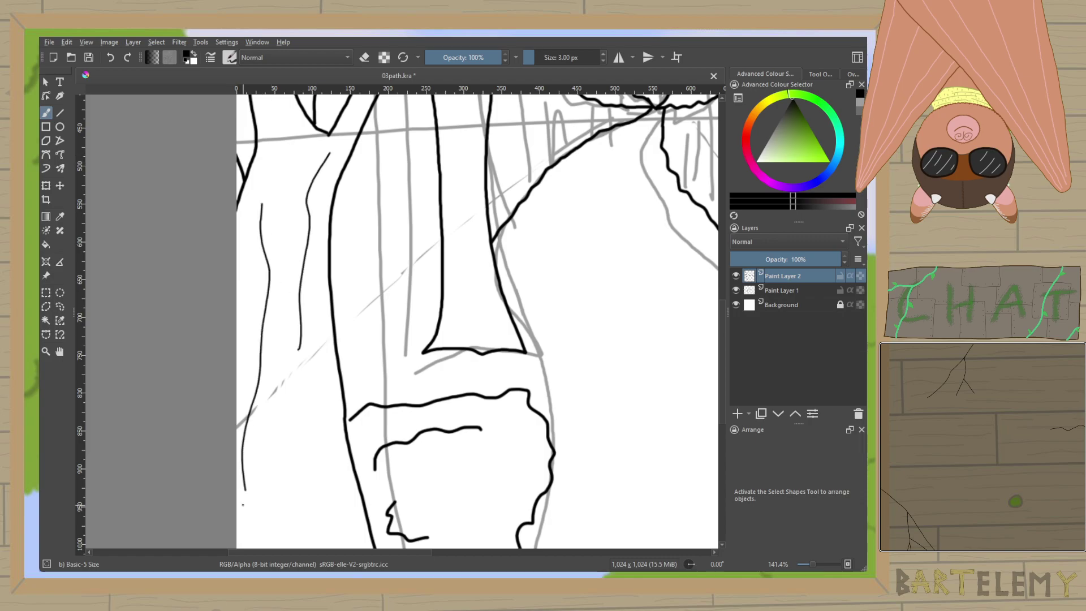
{"action": "left_click_drag", "start_coordinate": [288, 347], "coordinate": [329, 186]}
{"action": "left_click_drag", "start_coordinate": [329, 399], "coordinate": [326, 274]}
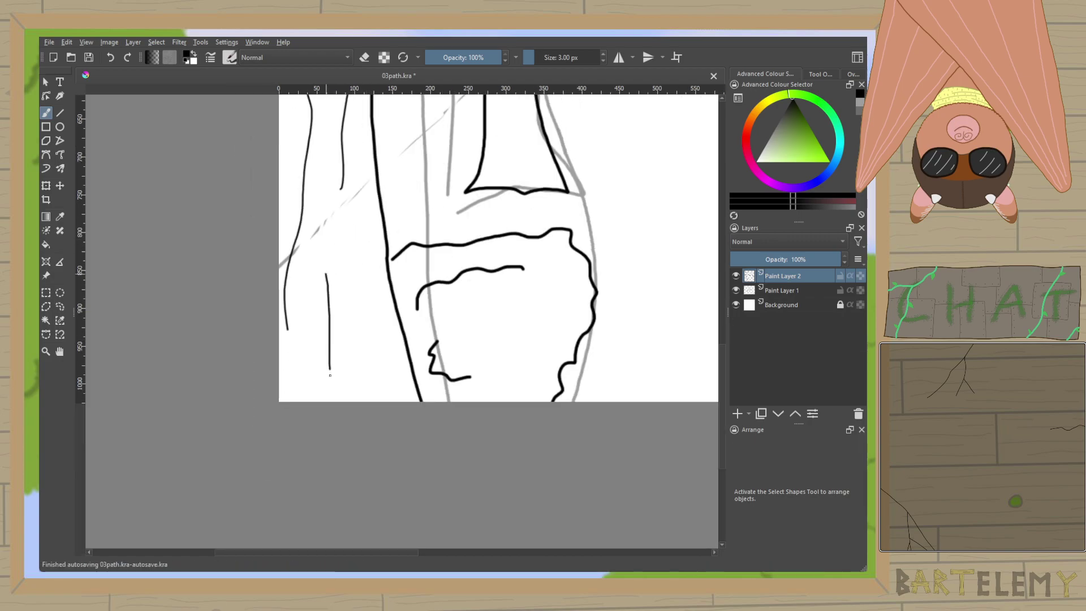
{"action": "left_click_drag", "start_coordinate": [351, 232], "coordinate": [358, 354]}
{"action": "scroll", "coordinate": [447, 358], "scroll_direction": "up", "scroll_amount": 5}
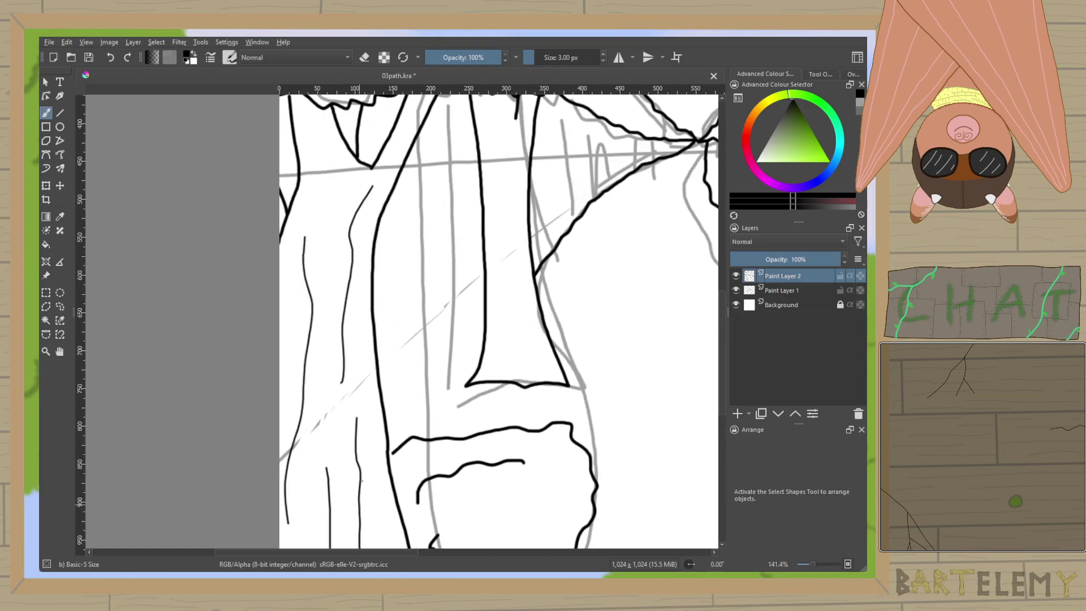
{"action": "left_click_drag", "start_coordinate": [324, 322], "coordinate": [307, 266]}
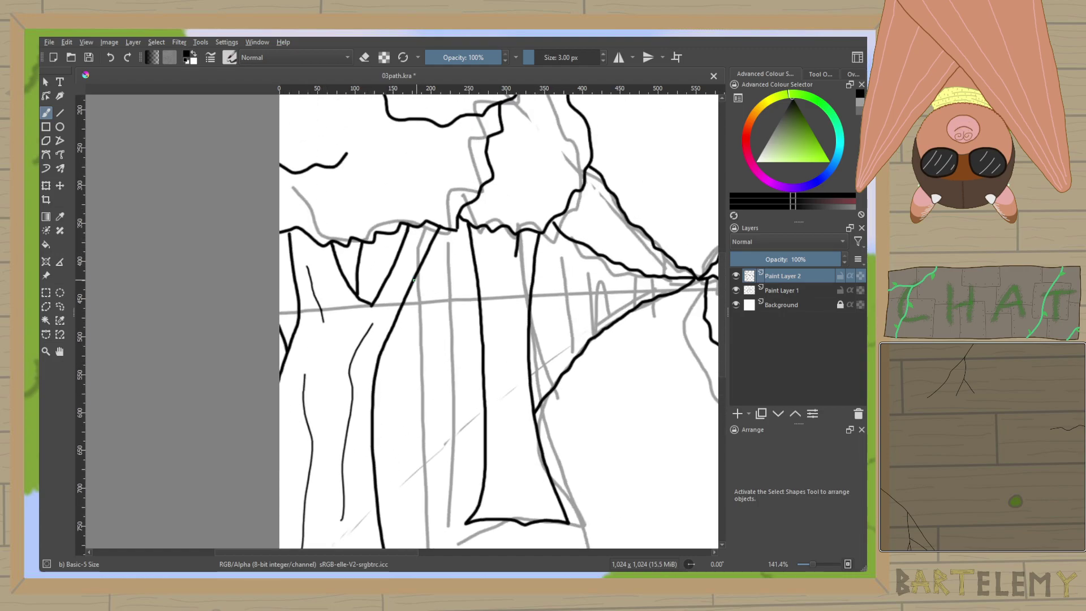
{"action": "left_click_drag", "start_coordinate": [411, 259], "coordinate": [399, 286]}
{"action": "left_click_drag", "start_coordinate": [504, 490], "coordinate": [503, 377]}
{"action": "left_click_drag", "start_coordinate": [513, 277], "coordinate": [509, 365]}
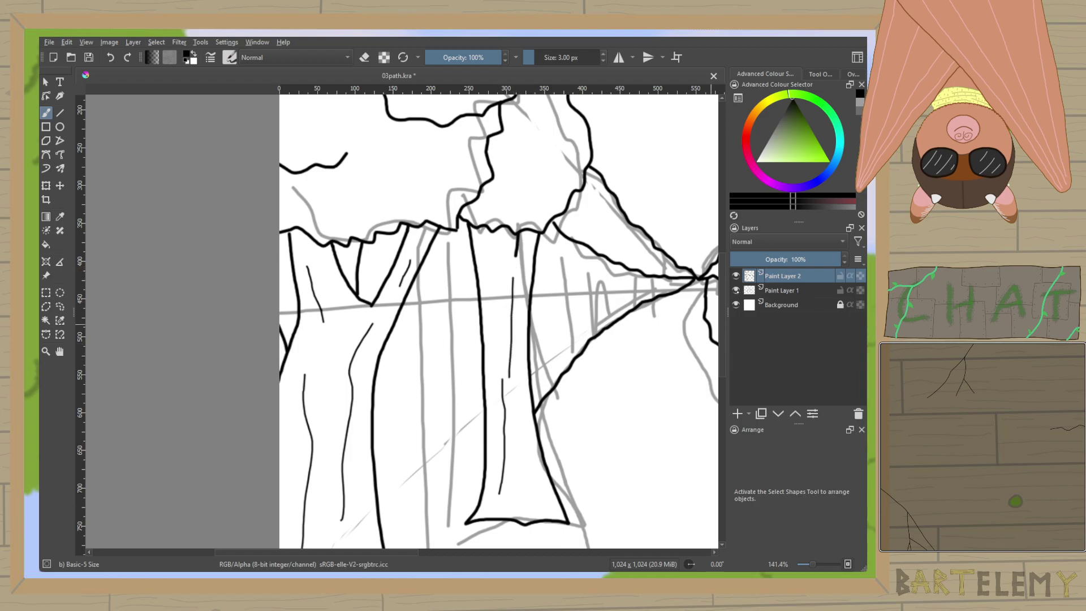
Hide the sketch on Paint Layer 1 and ink two small background bushes and a thin trunk line between the left trees.
{"action": "left_click", "coordinate": [735, 291]}
{"action": "scroll", "coordinate": [456, 266], "scroll_direction": "down", "scroll_amount": 5}
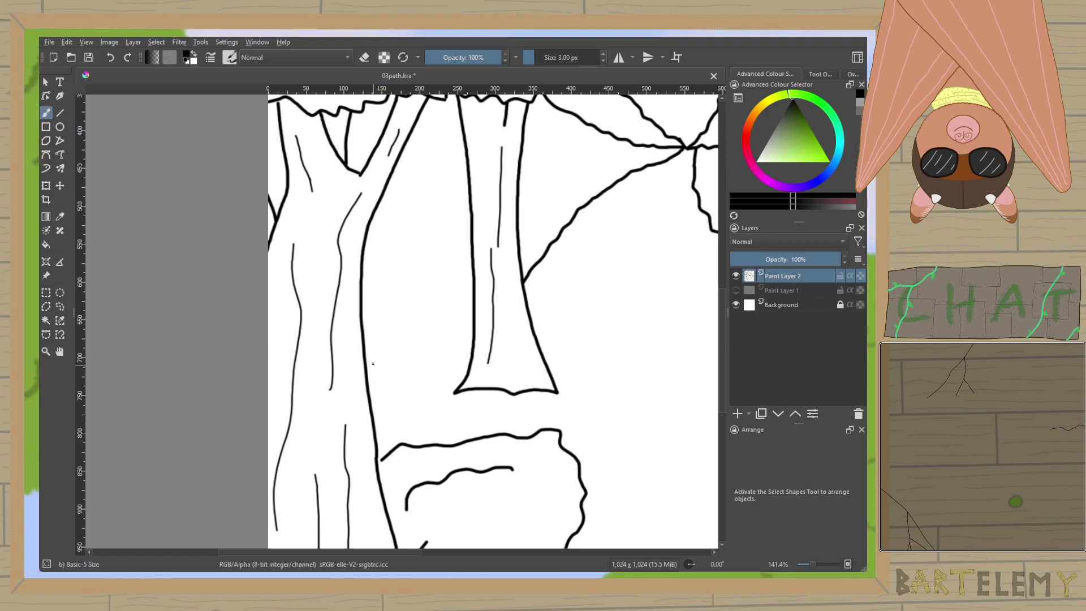
{"action": "mouse_move", "coordinate": [367, 356]}
{"action": "left_mouse_down"}
{"action": "mouse_move", "coordinate": [430, 328]}
{"action": "mouse_move", "coordinate": [449, 342]}
{"action": "mouse_move", "coordinate": [448, 367]}
{"action": "mouse_move", "coordinate": [426, 395]}
{"action": "mouse_move", "coordinate": [373, 412]}
{"action": "left_mouse_up"}
{"action": "left_click_drag", "start_coordinate": [419, 331], "coordinate": [396, 194]}
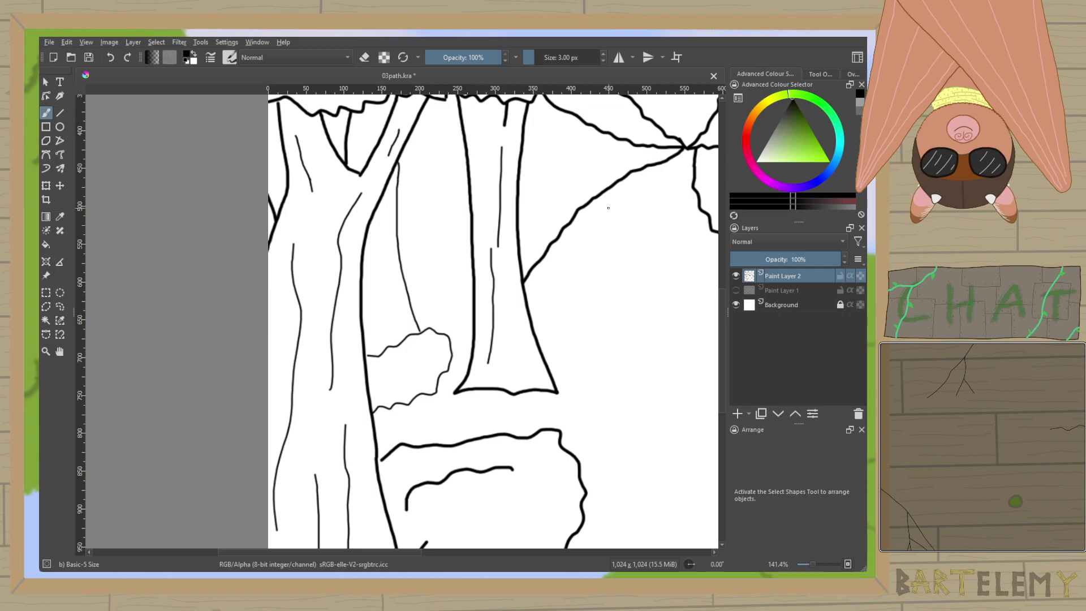
{"action": "scroll", "coordinate": [608, 208], "scroll_direction": "up", "scroll_amount": 4}
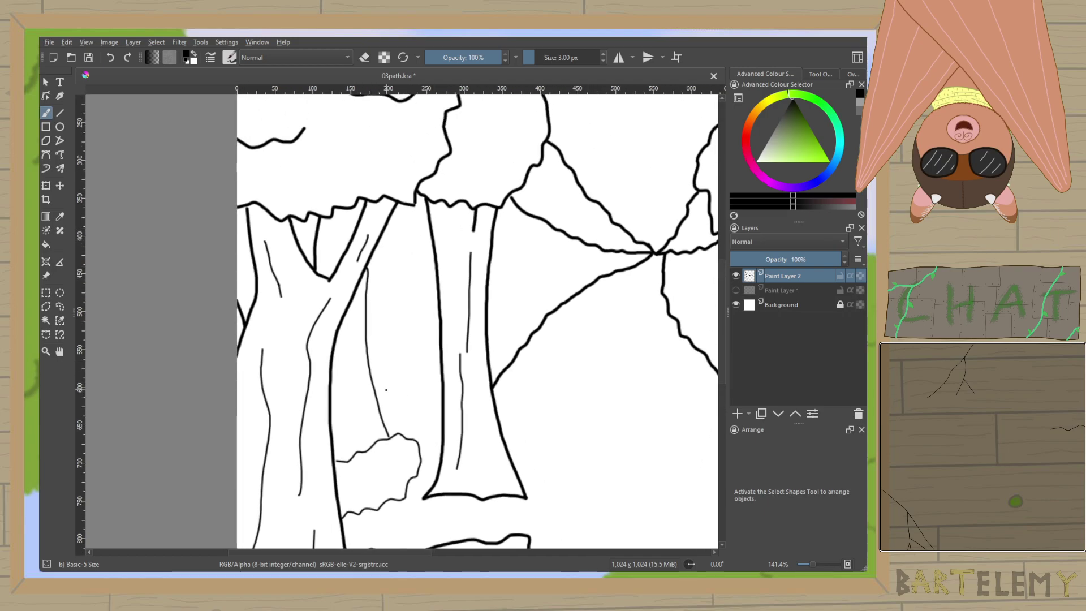
{"action": "mouse_move", "coordinate": [436, 354]}
{"action": "left_mouse_down"}
{"action": "mouse_move", "coordinate": [410, 359]}
{"action": "mouse_move", "coordinate": [393, 382]}
{"action": "mouse_move", "coordinate": [432, 398]}
{"action": "left_mouse_up"}
Add thin vertical trunk lines between the two left trees and across the left tree row receding to the horizon.
{"action": "left_click_drag", "start_coordinate": [405, 351], "coordinate": [402, 230]}
{"action": "left_click_drag", "start_coordinate": [431, 327], "coordinate": [425, 244]}
{"action": "left_click_drag", "start_coordinate": [511, 356], "coordinate": [503, 224]}
{"action": "mouse_move", "coordinate": [532, 329]}
{"action": "left_mouse_down"}
{"action": "mouse_move", "coordinate": [532, 265]}
{"action": "mouse_move", "coordinate": [560, 272]}
{"action": "mouse_move", "coordinate": [556, 242]}
{"action": "mouse_move", "coordinate": [573, 287]}
{"action": "mouse_move", "coordinate": [599, 268]}
{"action": "mouse_move", "coordinate": [590, 276]}
{"action": "mouse_move", "coordinate": [589, 252]}
{"action": "left_mouse_up"}
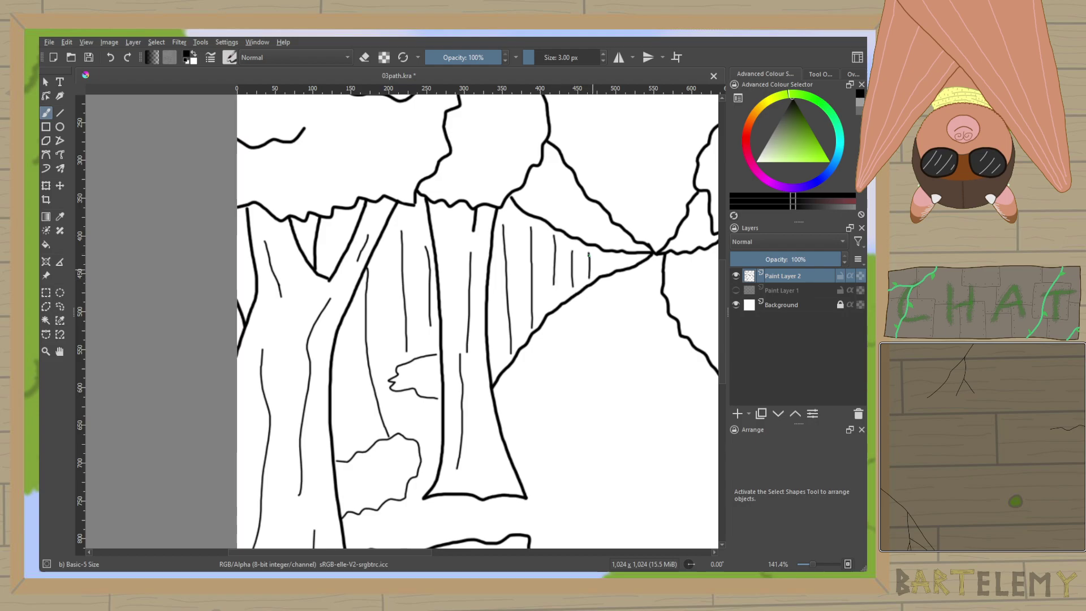
Draw four thin vertical trunk lines in the distant right tree row and scribble tiny zigzag trunks around the vanishing point.
{"action": "scroll", "coordinate": [652, 242], "scroll_direction": "up", "scroll_amount": 2}
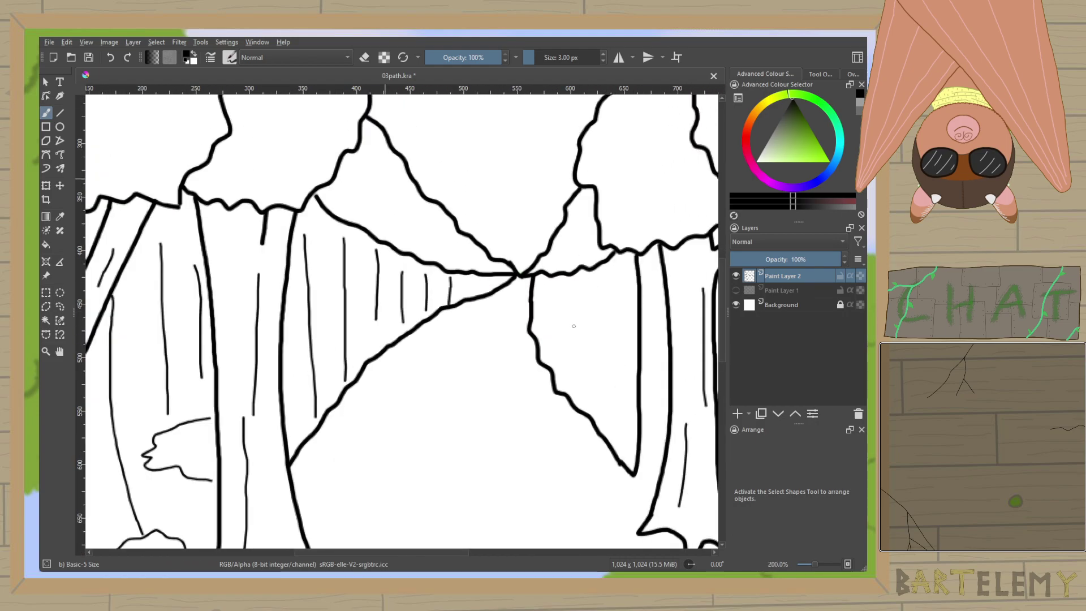
{"action": "mouse_move", "coordinate": [420, 278]}
{"action": "left_mouse_down"}
{"action": "mouse_move", "coordinate": [428, 266]}
{"action": "mouse_move", "coordinate": [477, 257]}
{"action": "left_mouse_up"}
{"action": "left_click_drag", "start_coordinate": [528, 345], "coordinate": [526, 272]}
{"action": "left_click_drag", "start_coordinate": [551, 387], "coordinate": [550, 274]}
{"action": "left_click_drag", "start_coordinate": [588, 441], "coordinate": [580, 273]}
{"action": "left_click_drag", "start_coordinate": [625, 479], "coordinate": [622, 253]}
{"action": "left_click_drag", "start_coordinate": [576, 287], "coordinate": [494, 207]}
{"action": "mouse_move", "coordinate": [431, 185]}
{"action": "left_mouse_down"}
{"action": "mouse_move", "coordinate": [409, 182]}
{"action": "mouse_move", "coordinate": [432, 194]}
{"action": "mouse_move", "coordinate": [407, 221]}
{"action": "left_mouse_up"}
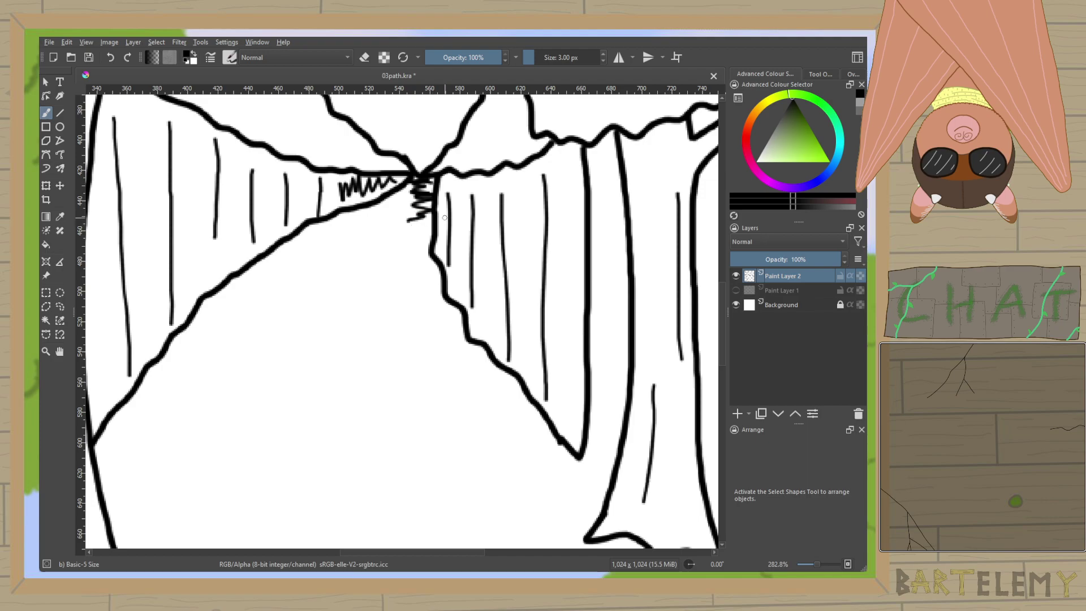
Ink a short ground line beside the second right tree's trunk and a wavy background bush with leaf marks behind it.
{"action": "scroll", "coordinate": [445, 218], "scroll_direction": "down", "scroll_amount": 5}
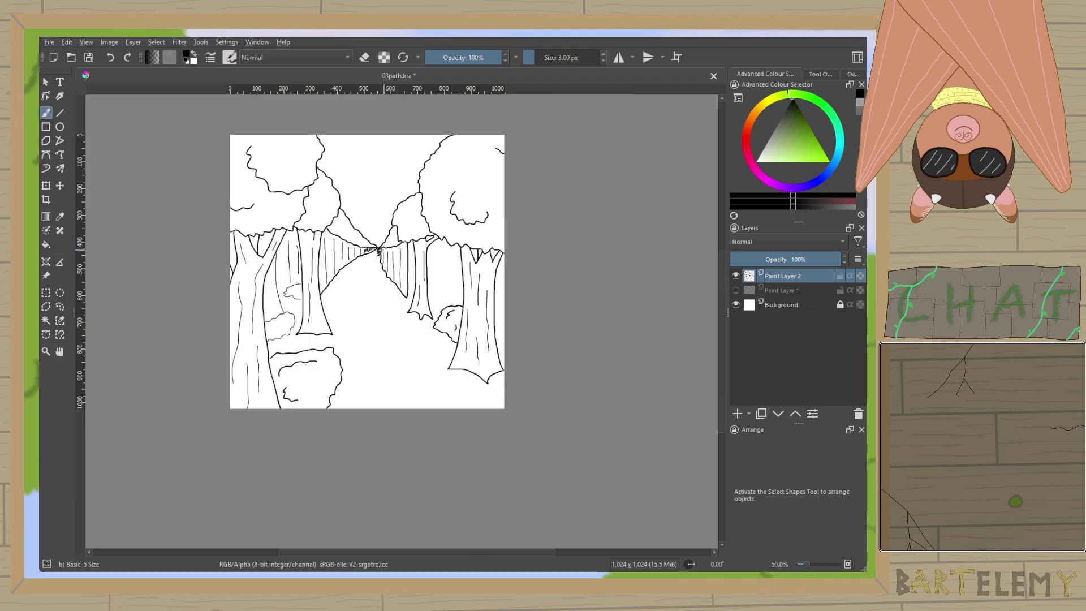
{"action": "scroll", "coordinate": [377, 252], "scroll_direction": "up", "scroll_amount": 5}
{"action": "left_click_drag", "start_coordinate": [425, 282], "coordinate": [266, 213]}
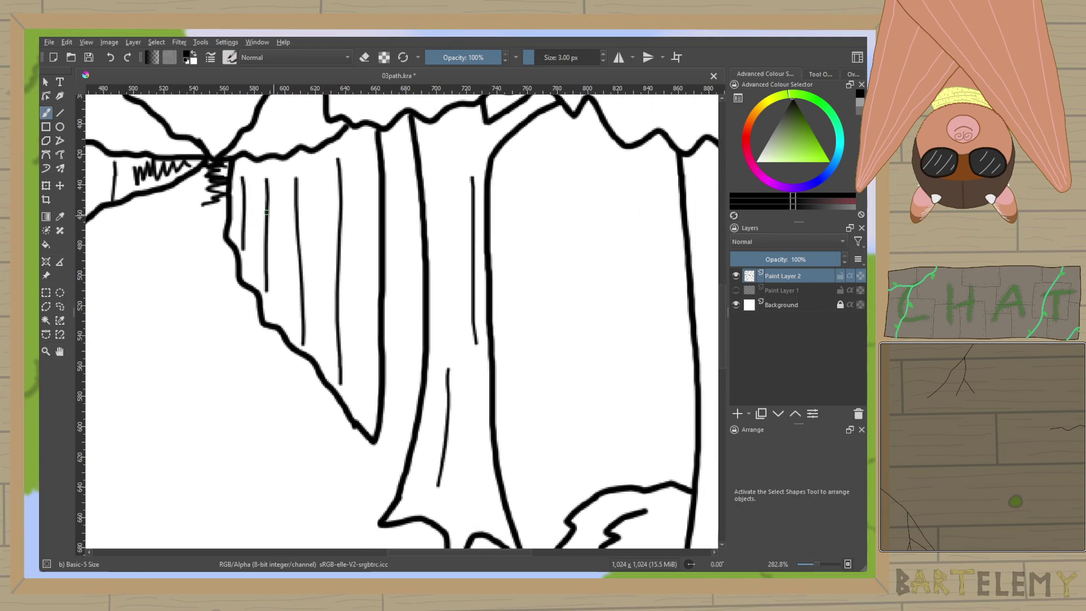
{"action": "left_click_drag", "start_coordinate": [388, 385], "coordinate": [423, 384]}
{"action": "mouse_move", "coordinate": [499, 425]}
{"action": "left_mouse_down"}
{"action": "mouse_move", "coordinate": [649, 442]}
{"action": "mouse_move", "coordinate": [655, 416]}
{"action": "mouse_move", "coordinate": [650, 385]}
{"action": "mouse_move", "coordinate": [604, 335]}
{"action": "mouse_move", "coordinate": [504, 341]}
{"action": "mouse_move", "coordinate": [522, 382]}
{"action": "mouse_move", "coordinate": [543, 397]}
{"action": "mouse_move", "coordinate": [624, 391]}
{"action": "left_mouse_up"}
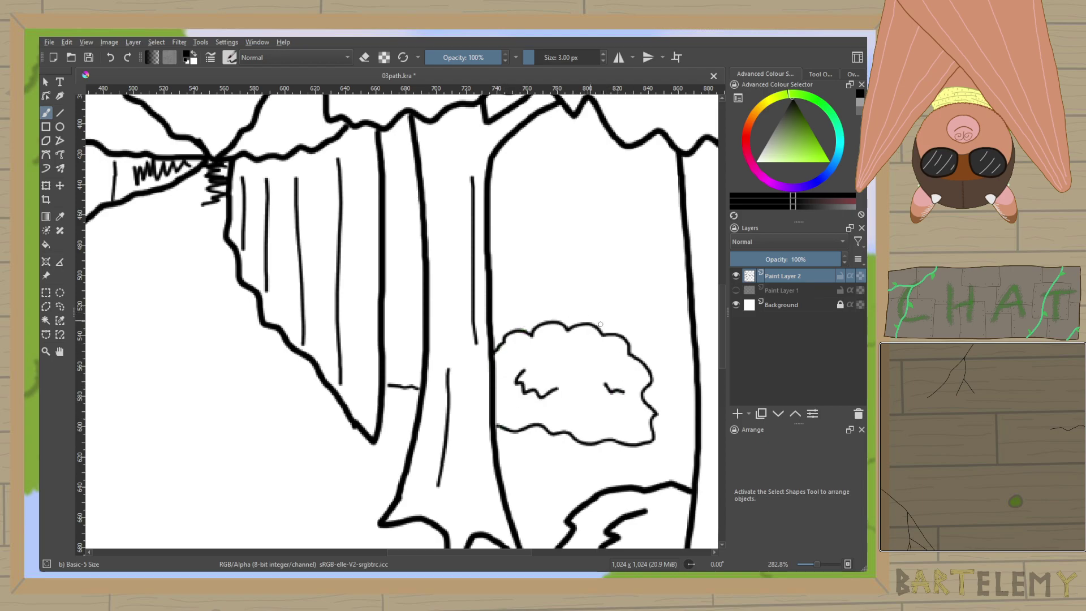
Draw thin vertical background trunk lines above and beside the bush between the two right trees.
{"action": "left_click_drag", "start_coordinate": [627, 343], "coordinate": [634, 161]}
{"action": "mouse_move", "coordinate": [659, 425]}
{"action": "left_mouse_down"}
{"action": "mouse_move", "coordinate": [686, 421]}
{"action": "mouse_move", "coordinate": [668, 159]}
{"action": "left_mouse_up"}
{"action": "left_click_drag", "start_coordinate": [545, 321], "coordinate": [534, 148]}
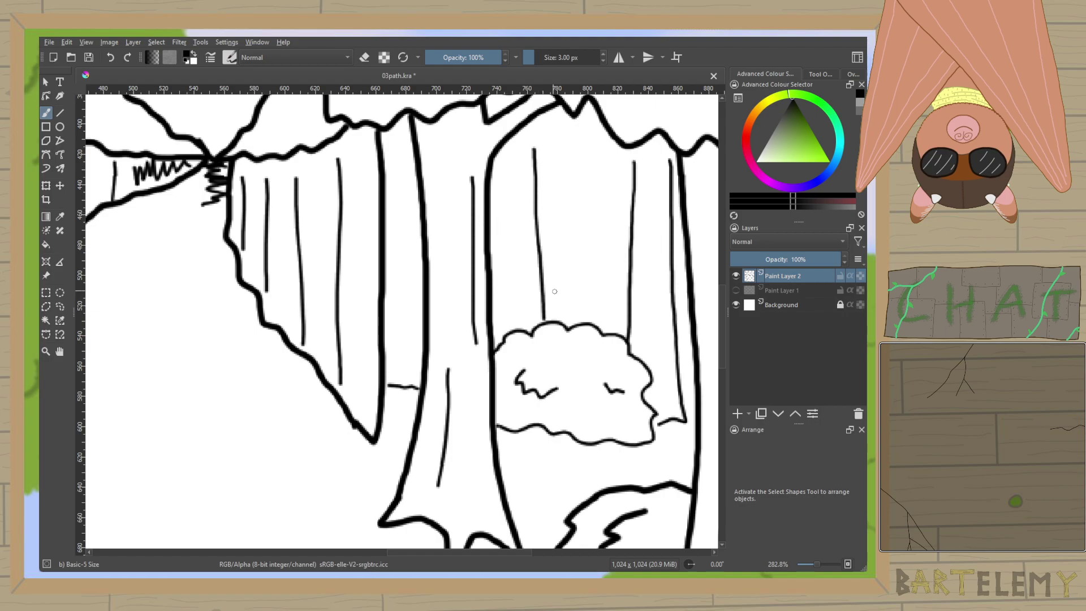
{"action": "left_click_drag", "start_coordinate": [589, 315], "coordinate": [581, 205]}
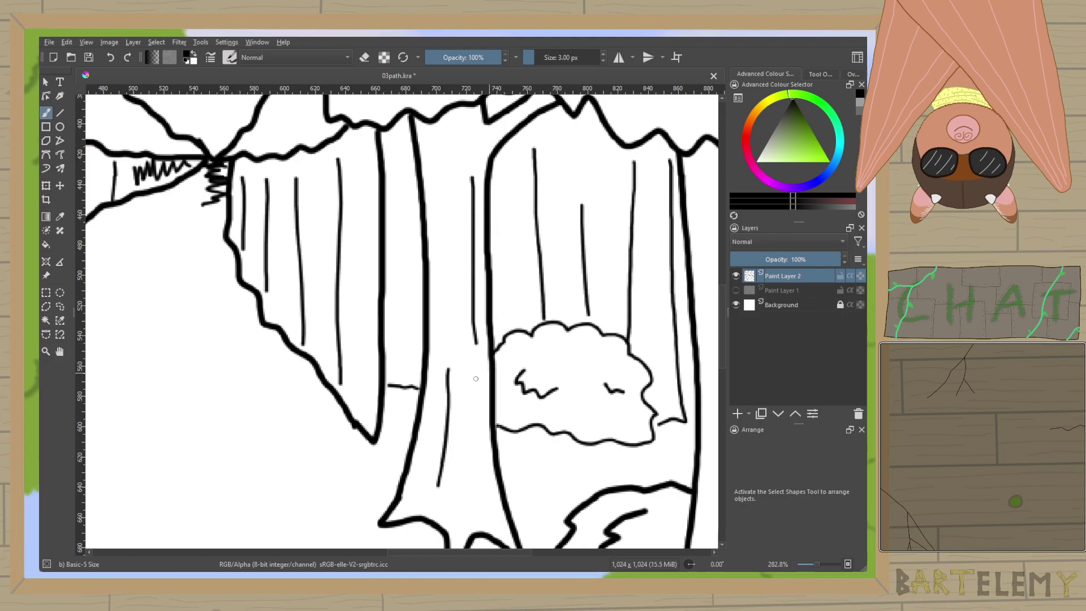
{"action": "scroll", "coordinate": [666, 410], "scroll_direction": "down", "scroll_amount": 4}
{"action": "scroll", "coordinate": [562, 338], "scroll_direction": "up", "scroll_amount": 3}
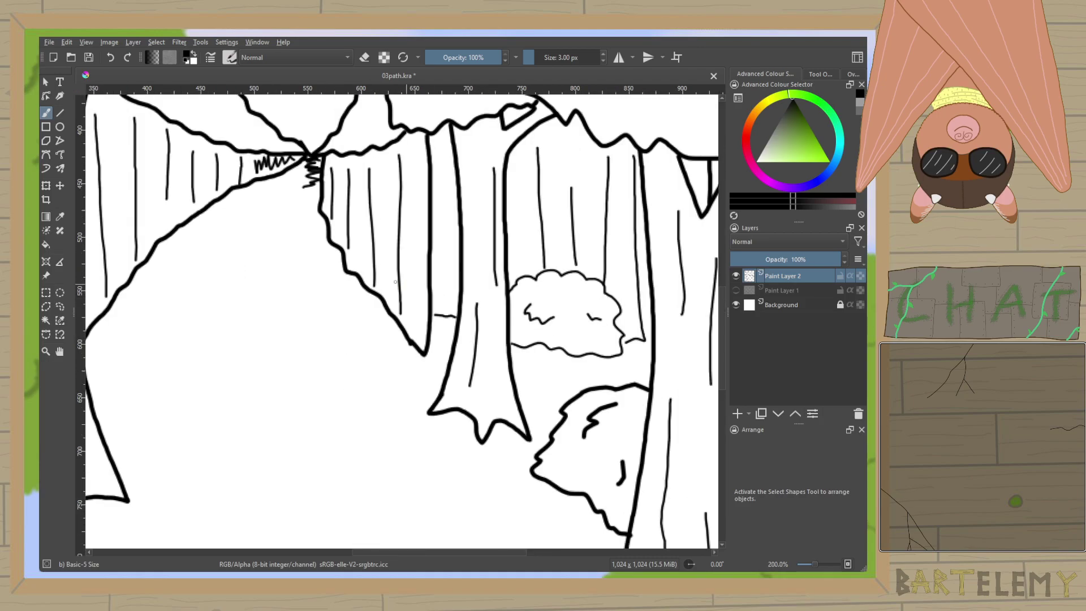
Erase the pointed lower tip of the distant right tree row, redraw it as a rounded base, and set the brush size to 3 px.
{"action": "scroll", "coordinate": [439, 323], "scroll_direction": "up", "scroll_amount": 1}
{"action": "scroll", "coordinate": [439, 323], "scroll_direction": "up", "scroll_amount": 1}
{"action": "scroll", "coordinate": [437, 325], "scroll_direction": "down", "scroll_amount": 2}
{"action": "scroll", "coordinate": [451, 363], "scroll_direction": "up", "scroll_amount": 1}
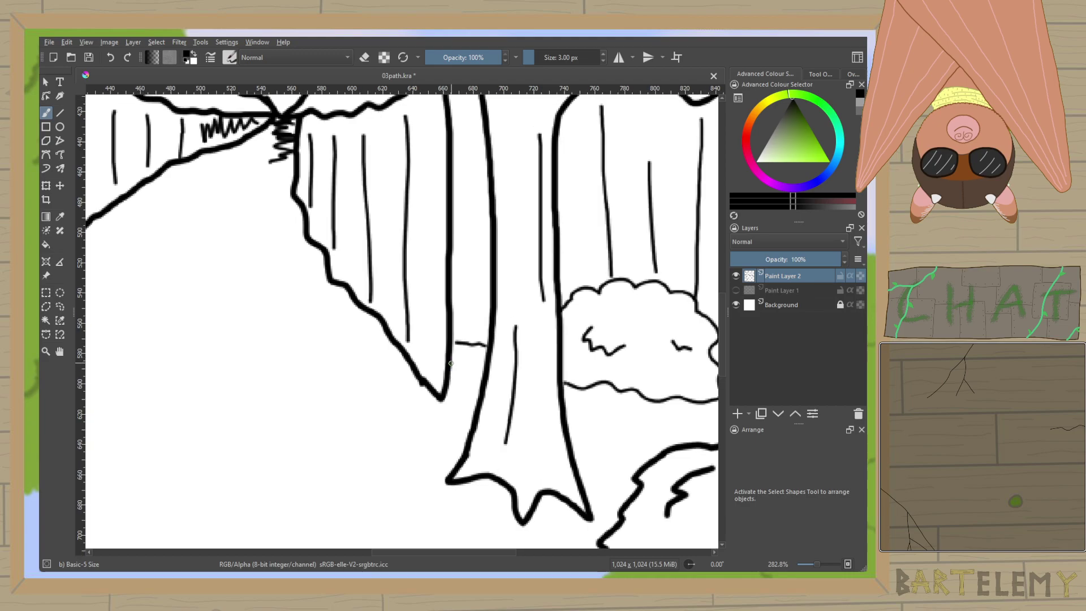
{"action": "scroll", "coordinate": [451, 363], "scroll_direction": "up", "scroll_amount": 2}
{"action": "key", "text": "bracketright"}
{"action": "key", "text": "bracketright"}
{"action": "key", "text": "e"}
{"action": "mouse_move", "coordinate": [461, 351]}
{"action": "left_mouse_down"}
{"action": "mouse_move", "coordinate": [375, 351]}
{"action": "mouse_move", "coordinate": [413, 358]}
{"action": "mouse_move", "coordinate": [433, 378]}
{"action": "mouse_move", "coordinate": [417, 393]}
{"action": "mouse_move", "coordinate": [453, 389]}
{"action": "left_mouse_up"}
{"action": "key", "text": "e"}
{"action": "mouse_move", "coordinate": [377, 335]}
{"action": "left_mouse_down"}
{"action": "mouse_move", "coordinate": [443, 347]}
{"action": "mouse_move", "coordinate": [457, 337]}
{"action": "left_mouse_up"}
{"action": "left_click", "coordinate": [602, 61]}
{"action": "left_click", "coordinate": [602, 61]}
Scatter small curved marks and dots on the ground between the two right bushes and below the short ground line beside the second right tree.
{"action": "scroll", "coordinate": [560, 292], "scroll_direction": "down", "scroll_amount": 4}
{"action": "scroll", "coordinate": [513, 308], "scroll_direction": "up", "scroll_amount": 4}
{"action": "mouse_move", "coordinate": [513, 308]}
{"action": "left_mouse_down"}
{"action": "mouse_move", "coordinate": [315, 249]}
{"action": "mouse_move", "coordinate": [350, 281]}
{"action": "left_mouse_up"}
{"action": "left_click_drag", "start_coordinate": [482, 265], "coordinate": [458, 276]}
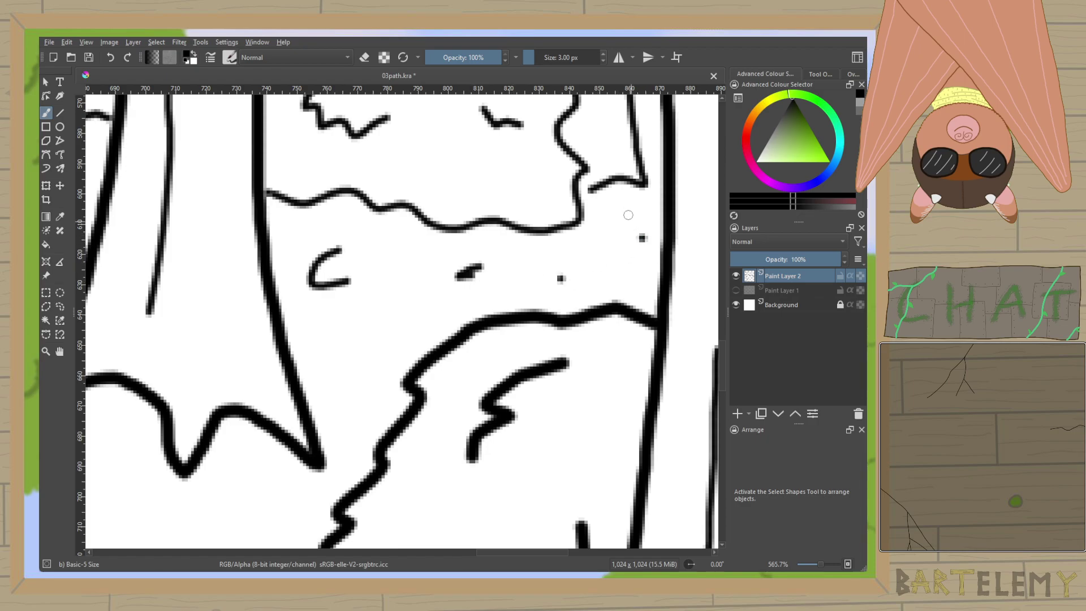
{"action": "key", "text": "ctrl+z"}
{"action": "key", "text": "ctrl+z"}
{"action": "left_click_drag", "start_coordinate": [349, 255], "coordinate": [329, 267]}
{"action": "left_click", "coordinate": [411, 264]}
{"action": "left_click_drag", "start_coordinate": [536, 271], "coordinate": [558, 280]}
{"action": "left_click_drag", "start_coordinate": [625, 224], "coordinate": [635, 231]}
{"action": "left_click", "coordinate": [630, 280]}
{"action": "left_click", "coordinate": [427, 306]}
{"action": "left_click", "coordinate": [337, 356]}
{"action": "left_click_drag", "start_coordinate": [371, 389], "coordinate": [395, 402]}
{"action": "scroll", "coordinate": [398, 390], "scroll_direction": "down", "scroll_amount": 6}
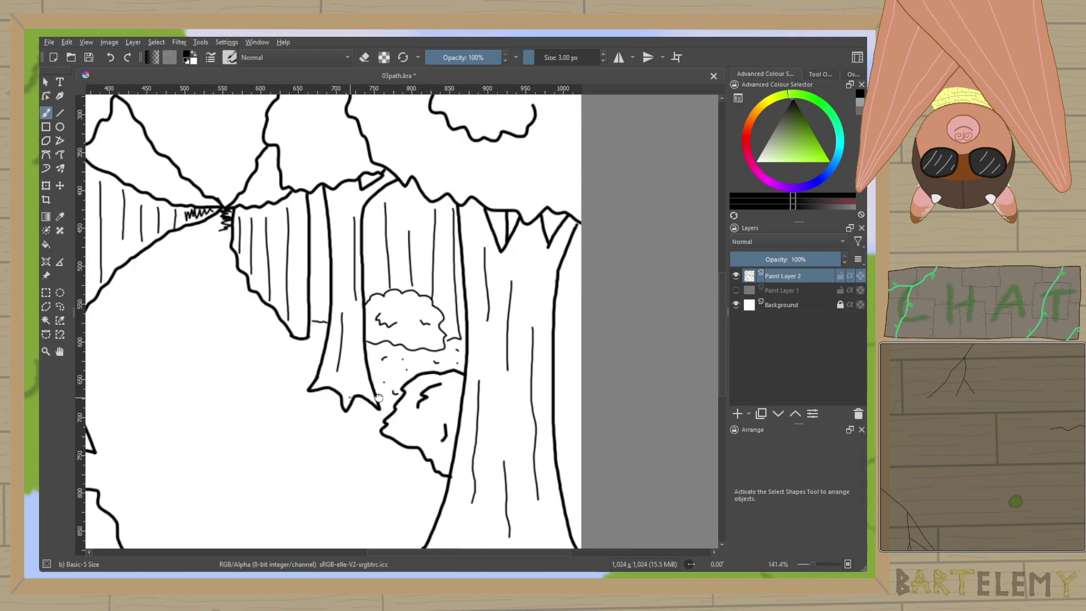
{"action": "scroll", "coordinate": [405, 344], "scroll_direction": "up", "scroll_amount": 5}
{"action": "scroll", "coordinate": [405, 345], "scroll_direction": "down", "scroll_amount": 2}
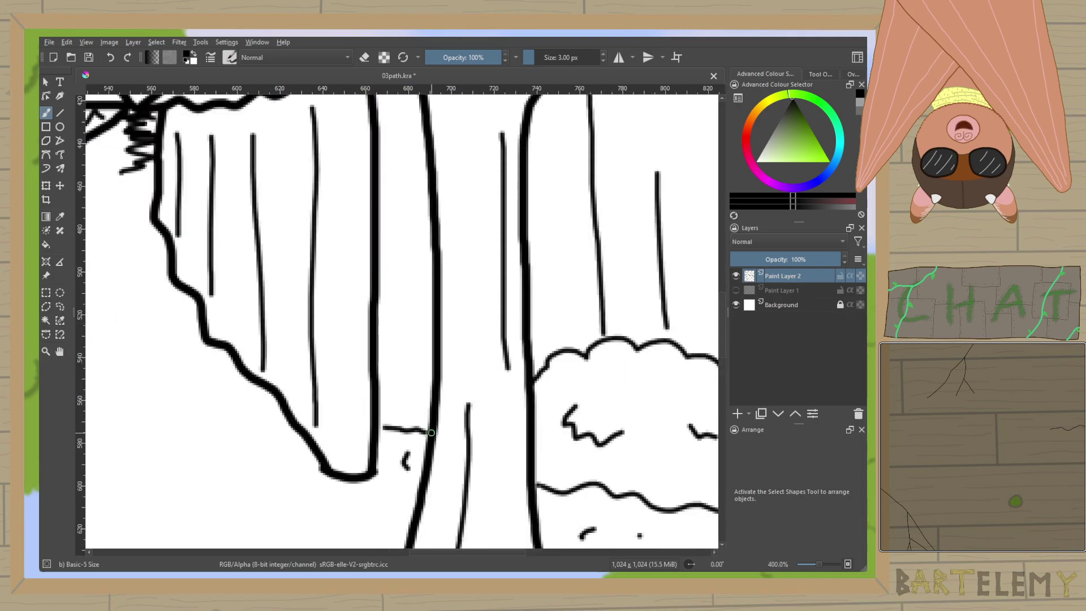
Add dots and small leaf marks on the ground around the background bushes between the two left trees.
{"action": "scroll", "coordinate": [405, 344], "scroll_direction": "down", "scroll_amount": 3}
{"action": "scroll", "coordinate": [405, 344], "scroll_direction": "up", "scroll_amount": 1}
{"action": "scroll", "coordinate": [343, 160], "scroll_direction": "up", "scroll_amount": 3}
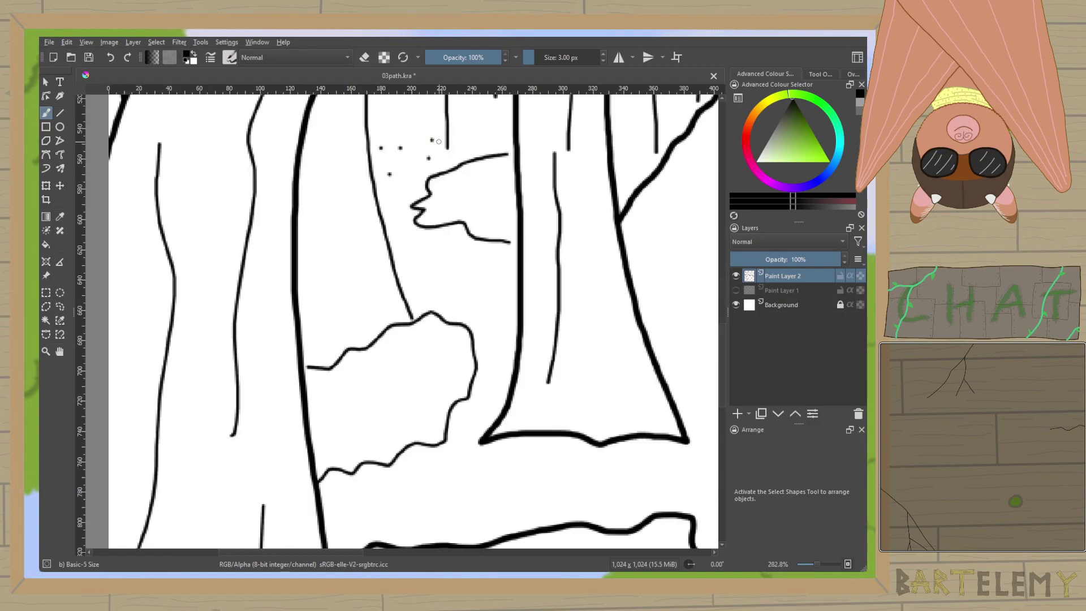
{"action": "mouse_move", "coordinate": [406, 221]}
{"action": "left_mouse_down"}
{"action": "mouse_move", "coordinate": [390, 232]}
{"action": "mouse_move", "coordinate": [414, 279]}
{"action": "left_mouse_up"}
{"action": "left_click", "coordinate": [504, 263]}
{"action": "mouse_move", "coordinate": [455, 247]}
{"action": "left_mouse_down"}
{"action": "mouse_move", "coordinate": [460, 293]}
{"action": "mouse_move", "coordinate": [512, 315]}
{"action": "left_mouse_up"}
{"action": "mouse_move", "coordinate": [485, 355]}
{"action": "left_mouse_down"}
{"action": "mouse_move", "coordinate": [477, 375]}
{"action": "mouse_move", "coordinate": [500, 388]}
{"action": "left_mouse_up"}
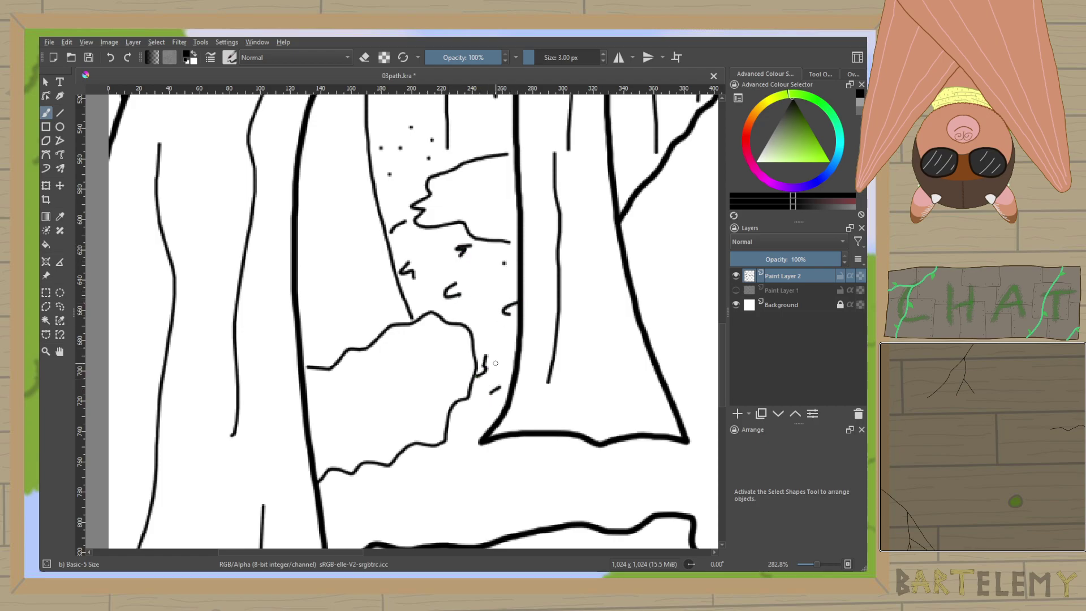
Draw zigzag leaf marks inside both background bushes between the left trees and join the upper bush's outline to the trunk.
{"action": "scroll", "coordinate": [497, 295], "scroll_direction": "down", "scroll_amount": 3}
{"action": "left_click_drag", "start_coordinate": [484, 117], "coordinate": [511, 130]}
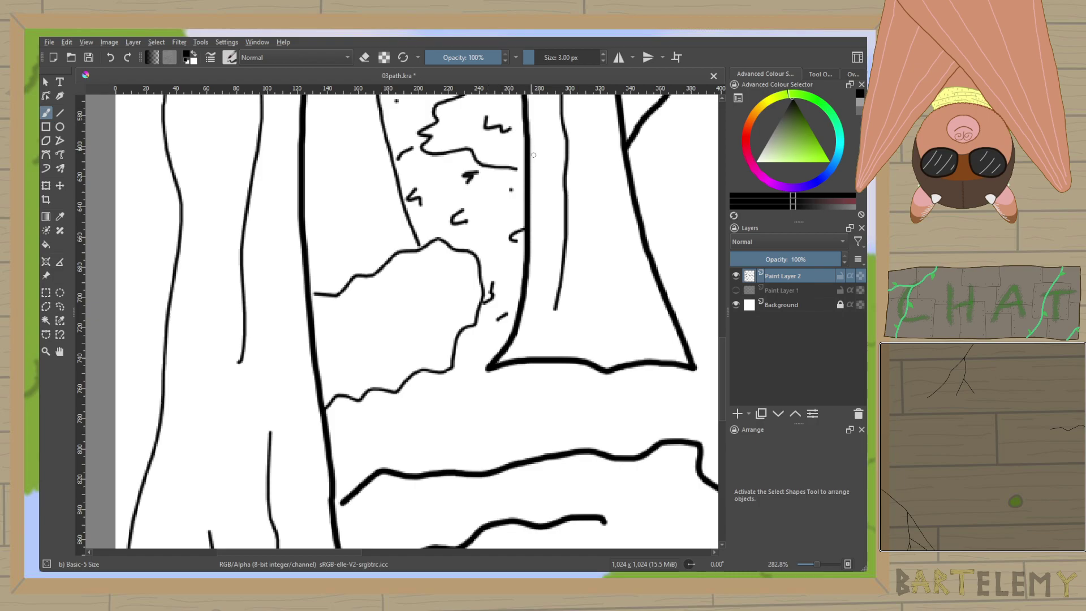
{"action": "left_click_drag", "start_coordinate": [515, 169], "coordinate": [525, 168]}
{"action": "left_click_drag", "start_coordinate": [421, 278], "coordinate": [459, 279]}
{"action": "mouse_move", "coordinate": [370, 335]}
{"action": "left_mouse_down"}
{"action": "mouse_move", "coordinate": [335, 351]}
{"action": "mouse_move", "coordinate": [325, 340]}
{"action": "left_mouse_up"}
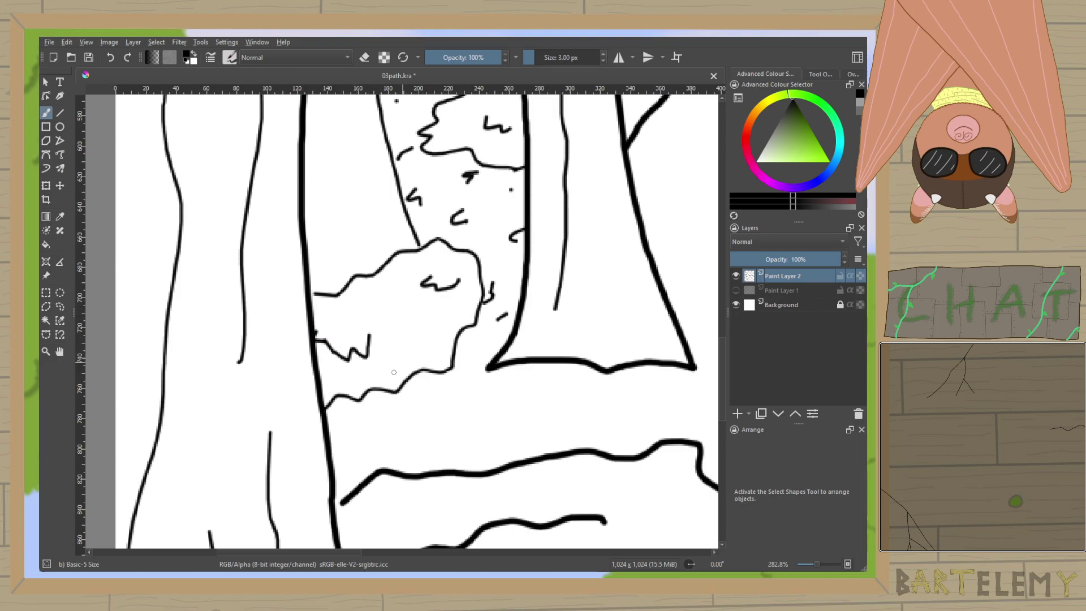
Join the left foreground bush's outline to the trunk and add small curved leaf marks on the ground above it.
{"action": "left_click_drag", "start_coordinate": [344, 502], "coordinate": [334, 502]}
{"action": "left_click_drag", "start_coordinate": [350, 434], "coordinate": [369, 440]}
{"action": "left_click_drag", "start_coordinate": [448, 421], "coordinate": [450, 431]}
{"action": "left_click_drag", "start_coordinate": [512, 387], "coordinate": [536, 396]}
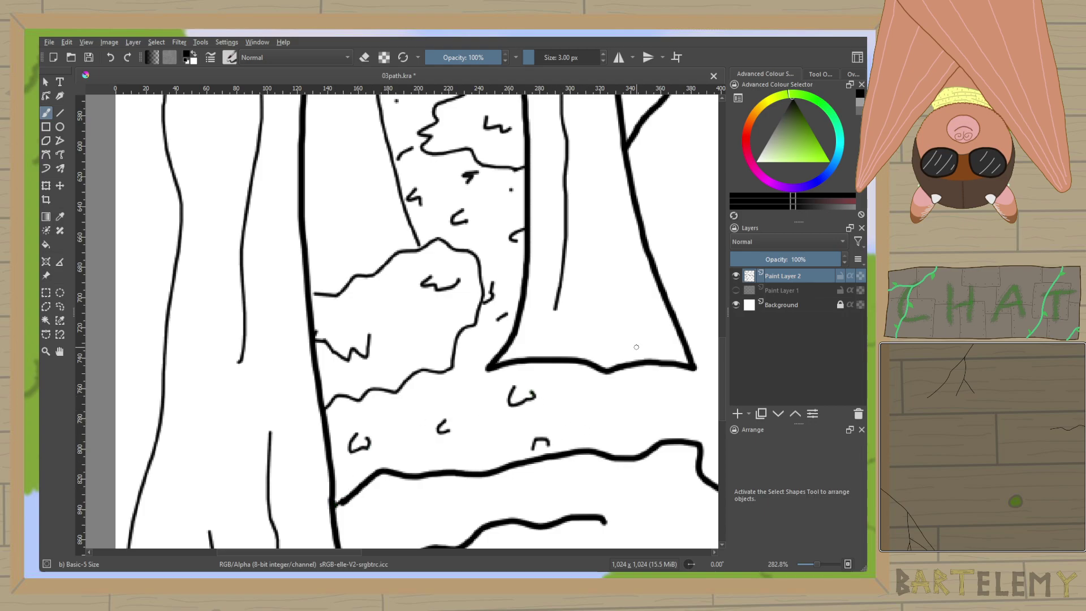
Draw two small fallen leaves below the front right tree's base, redoing the lower one as an oval with a short stem.
{"action": "scroll", "coordinate": [636, 346], "scroll_direction": "down", "scroll_amount": 6}
{"action": "scroll", "coordinate": [484, 345], "scroll_direction": "up", "scroll_amount": 4}
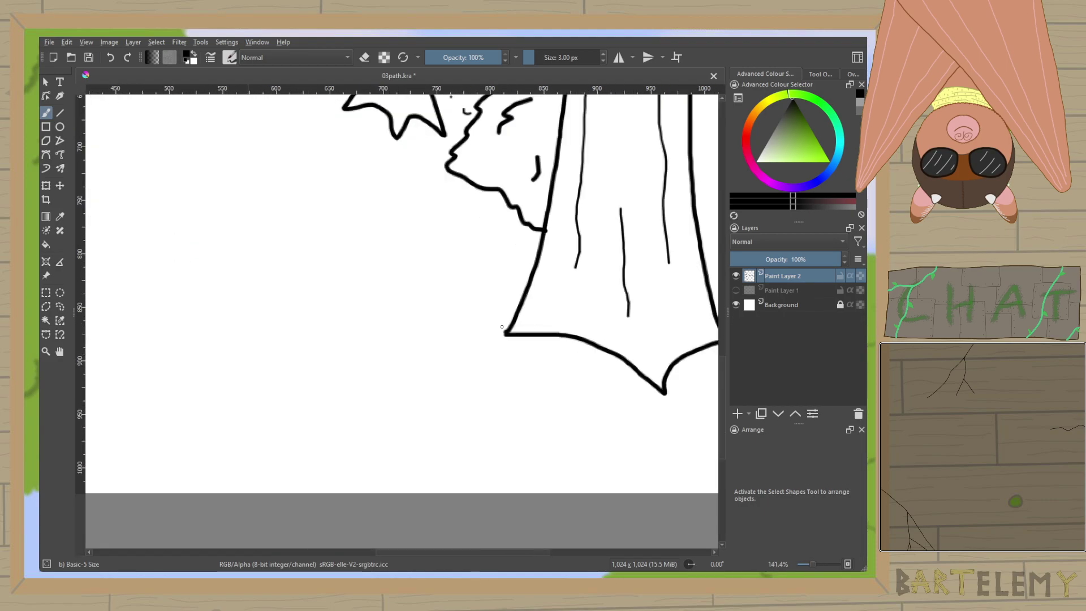
{"action": "mouse_move", "coordinate": [443, 343]}
{"action": "left_mouse_down"}
{"action": "mouse_move", "coordinate": [427, 362]}
{"action": "mouse_move", "coordinate": [450, 364]}
{"action": "mouse_move", "coordinate": [444, 341]}
{"action": "left_mouse_up"}
{"action": "mouse_move", "coordinate": [565, 408]}
{"action": "left_mouse_down"}
{"action": "mouse_move", "coordinate": [570, 430]}
{"action": "mouse_move", "coordinate": [564, 407]}
{"action": "left_mouse_up"}
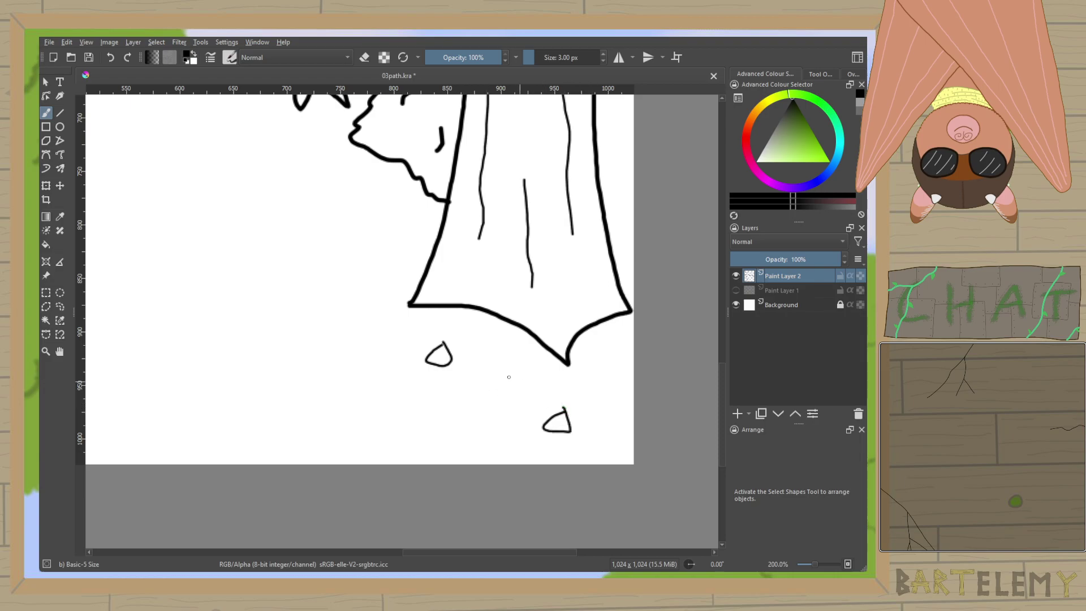
{"action": "key", "text": "ctrl+z"}
{"action": "mouse_move", "coordinate": [572, 408]}
{"action": "left_mouse_down"}
{"action": "mouse_move", "coordinate": [562, 427]}
{"action": "mouse_move", "coordinate": [577, 433]}
{"action": "mouse_move", "coordinate": [573, 408]}
{"action": "left_mouse_up"}
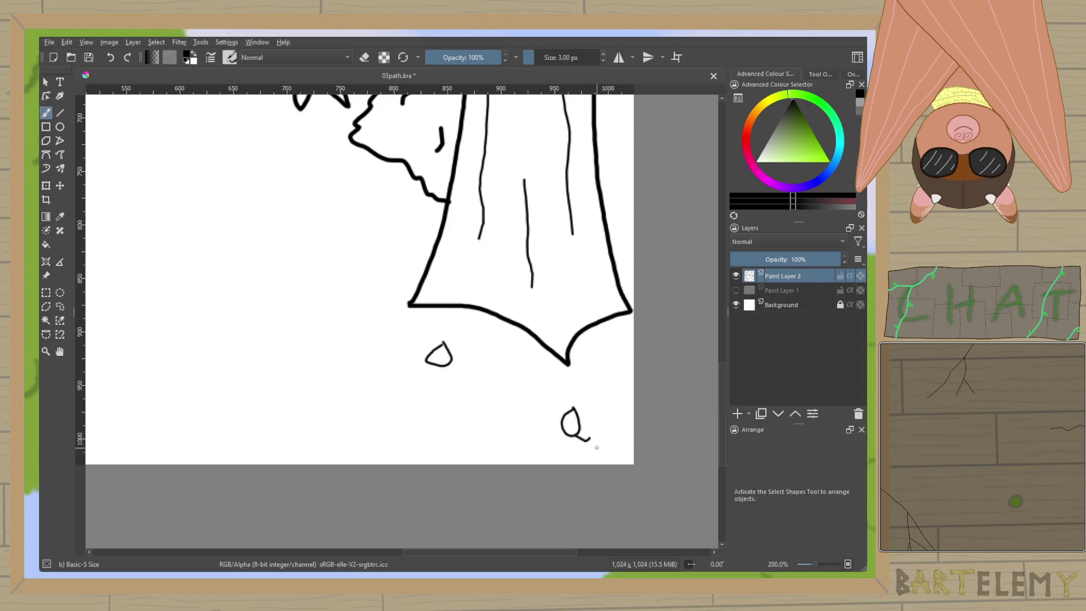
Draw a lobed, veined leaf with a stem on the path beside the foreground bush, and add vein marks to the two leaves near the right trunk.
{"action": "left_click_drag", "start_coordinate": [363, 403], "coordinate": [517, 423]}
{"action": "left_click_drag", "start_coordinate": [368, 364], "coordinate": [492, 344]}
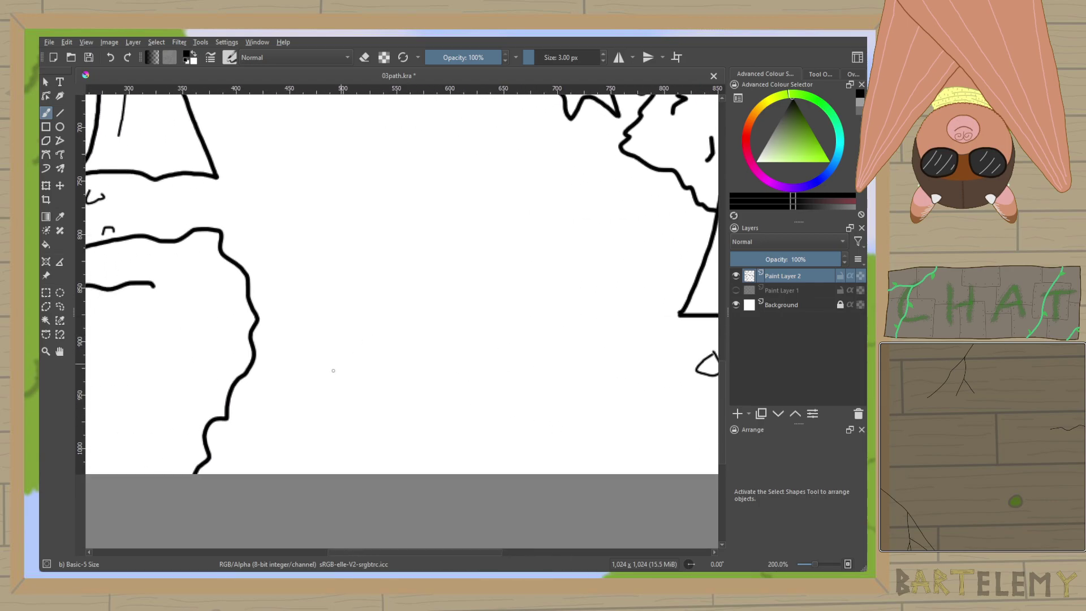
{"action": "mouse_move", "coordinate": [299, 393]}
{"action": "left_mouse_down"}
{"action": "mouse_move", "coordinate": [325, 376]}
{"action": "mouse_move", "coordinate": [345, 388]}
{"action": "mouse_move", "coordinate": [330, 408]}
{"action": "mouse_move", "coordinate": [307, 403]}
{"action": "mouse_move", "coordinate": [302, 424]}
{"action": "mouse_move", "coordinate": [330, 384]}
{"action": "mouse_move", "coordinate": [340, 394]}
{"action": "mouse_move", "coordinate": [310, 388]}
{"action": "left_mouse_up"}
{"action": "scroll", "coordinate": [305, 388], "scroll_direction": "right", "scroll_amount": 5}
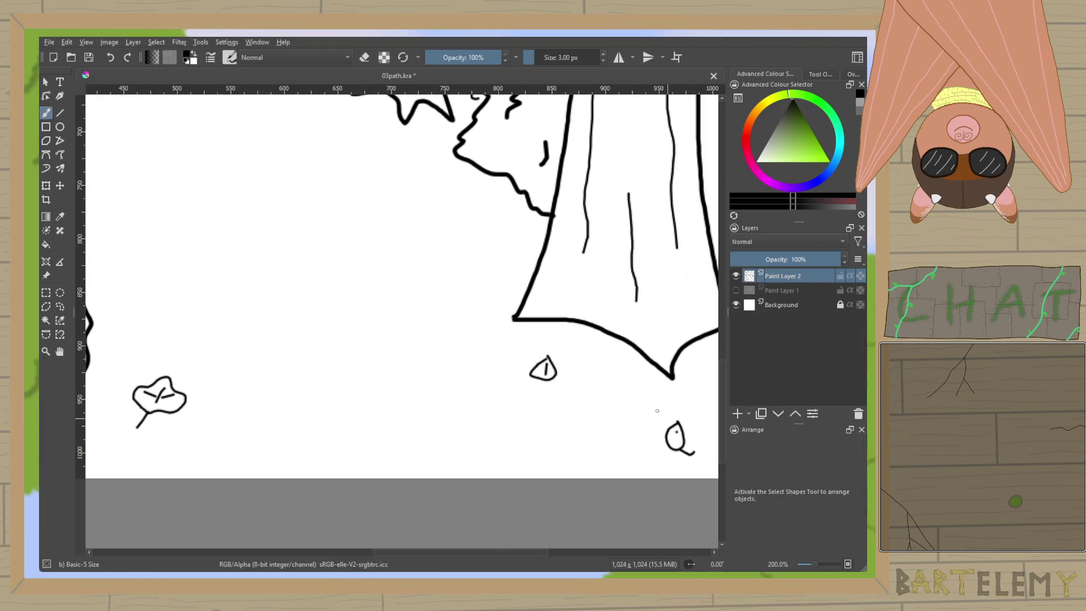
Draw small fallen-leaf outlines across the middle of the path between the left foreground bush and the right trees.
{"action": "mouse_move", "coordinate": [493, 267]}
{"action": "left_mouse_down"}
{"action": "mouse_move", "coordinate": [484, 278]}
{"action": "mouse_move", "coordinate": [494, 267]}
{"action": "left_mouse_up"}
{"action": "left_click_drag", "start_coordinate": [316, 284], "coordinate": [641, 367]}
{"action": "left_click_drag", "start_coordinate": [359, 298], "coordinate": [373, 290]}
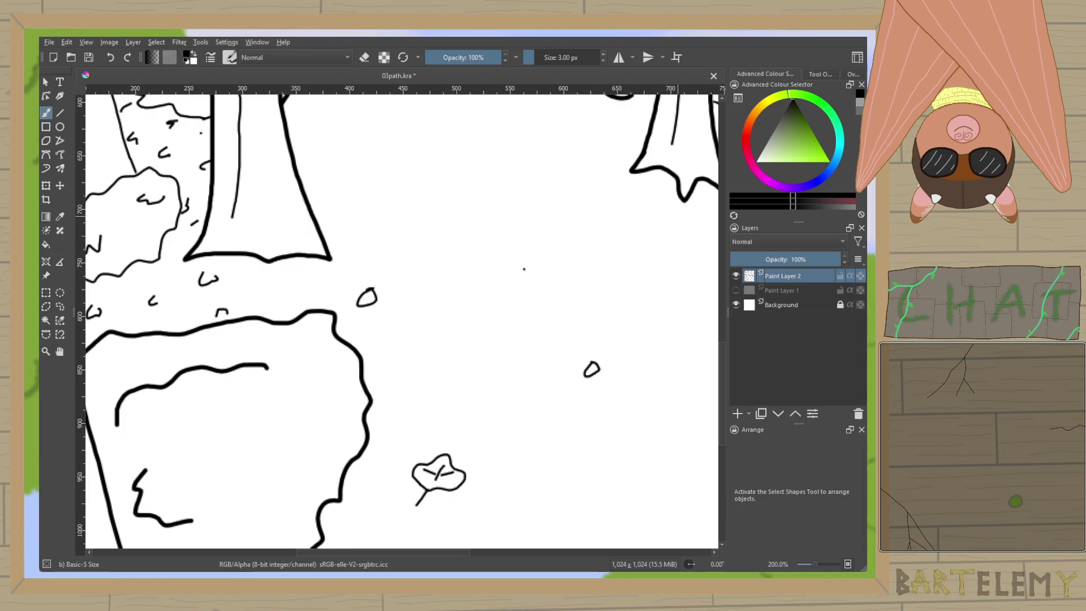
{"action": "scroll", "coordinate": [606, 266], "scroll_direction": "up", "scroll_amount": 1}
{"action": "left_click_drag", "start_coordinate": [605, 266], "coordinate": [536, 317]}
{"action": "left_click_drag", "start_coordinate": [580, 255], "coordinate": [584, 263]}
{"action": "left_click_drag", "start_coordinate": [431, 286], "coordinate": [435, 295]}
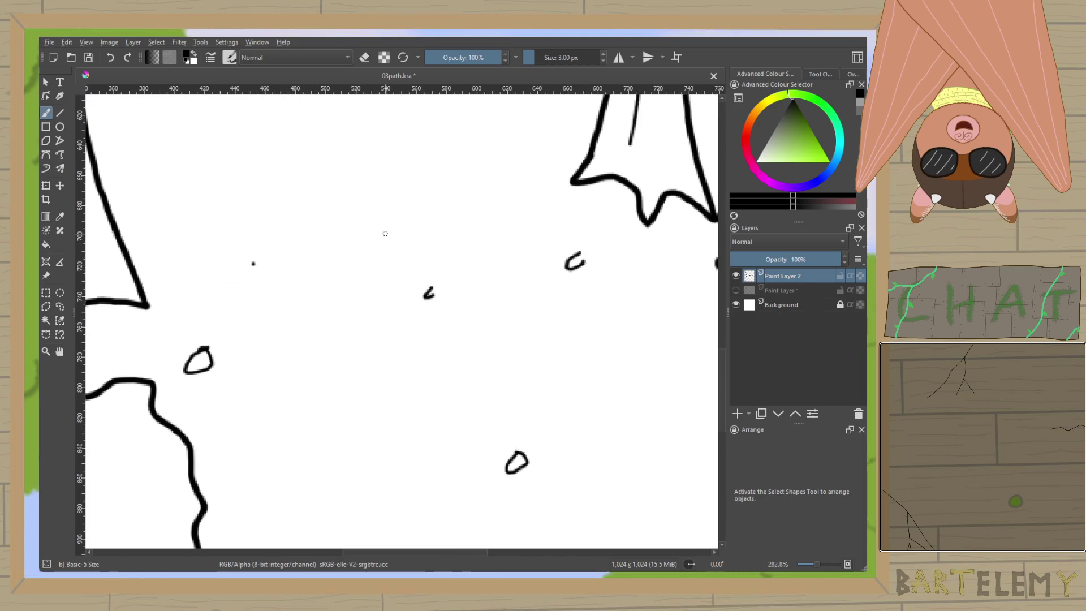
Add tiny marks and dots farther up the path toward the horizon as distant fallen leaves.
{"action": "left_click_drag", "start_coordinate": [521, 179], "coordinate": [520, 189]}
{"action": "left_click_drag", "start_coordinate": [142, 194], "coordinate": [155, 196]}
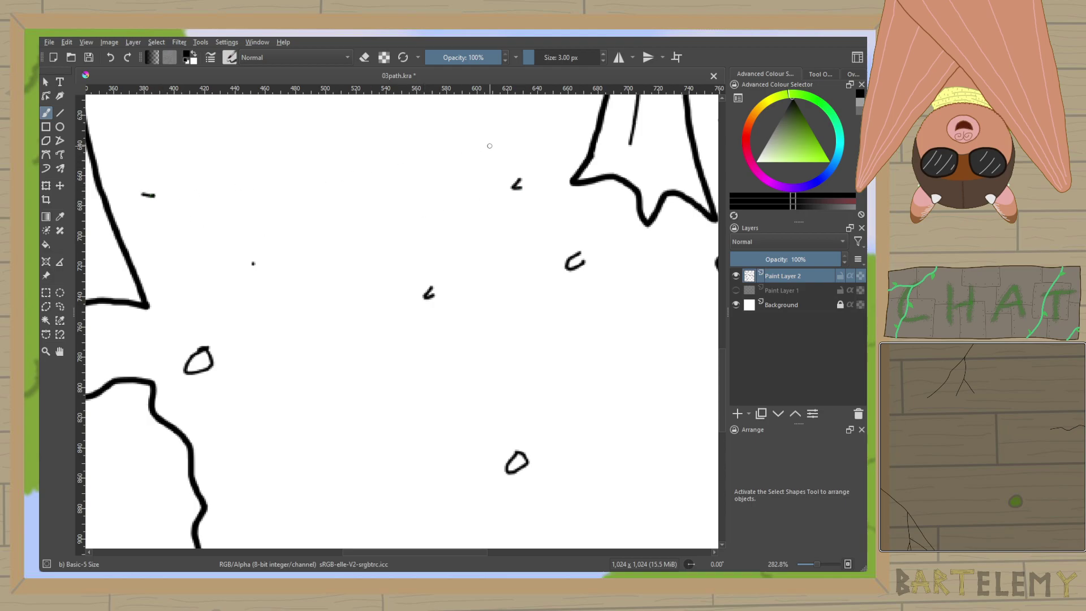
{"action": "left_click_drag", "start_coordinate": [504, 139], "coordinate": [587, 393]}
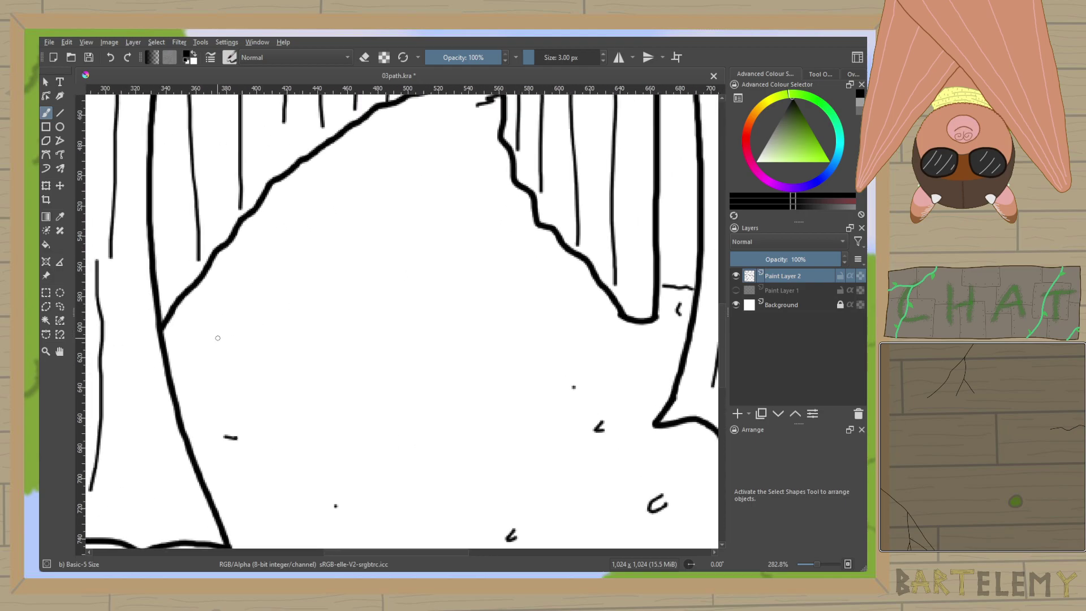
{"action": "left_click", "coordinate": [311, 284]}
{"action": "left_click", "coordinate": [518, 249]}
{"action": "scroll", "coordinate": [446, 242], "scroll_direction": "down", "scroll_amount": 5}
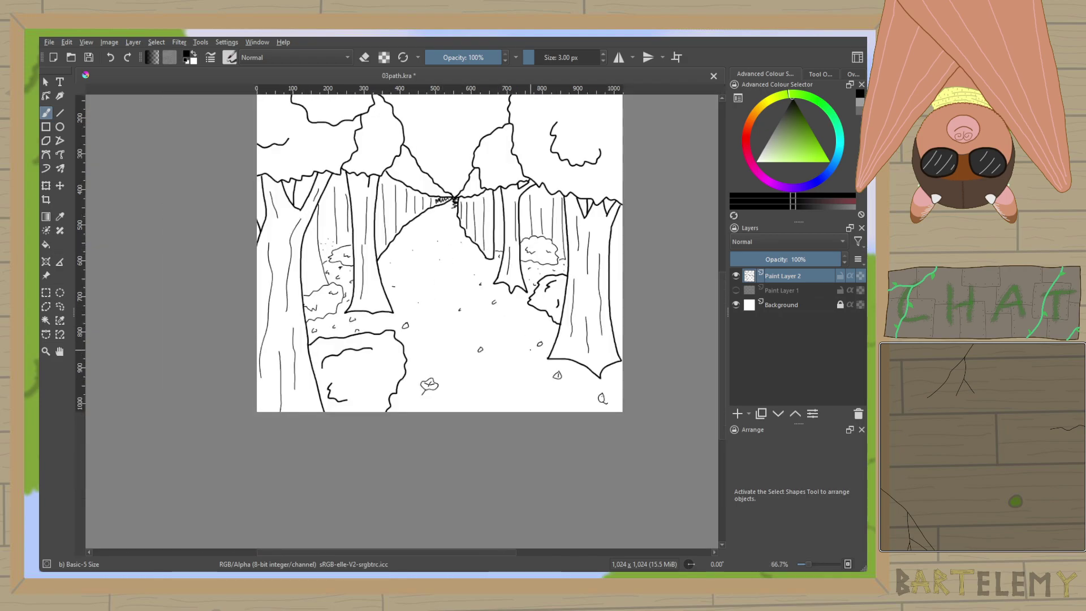
Draw five small zigzag leaf marks across the foliage of the left treetops.
{"action": "scroll", "coordinate": [440, 253], "scroll_direction": "up", "scroll_amount": 2}
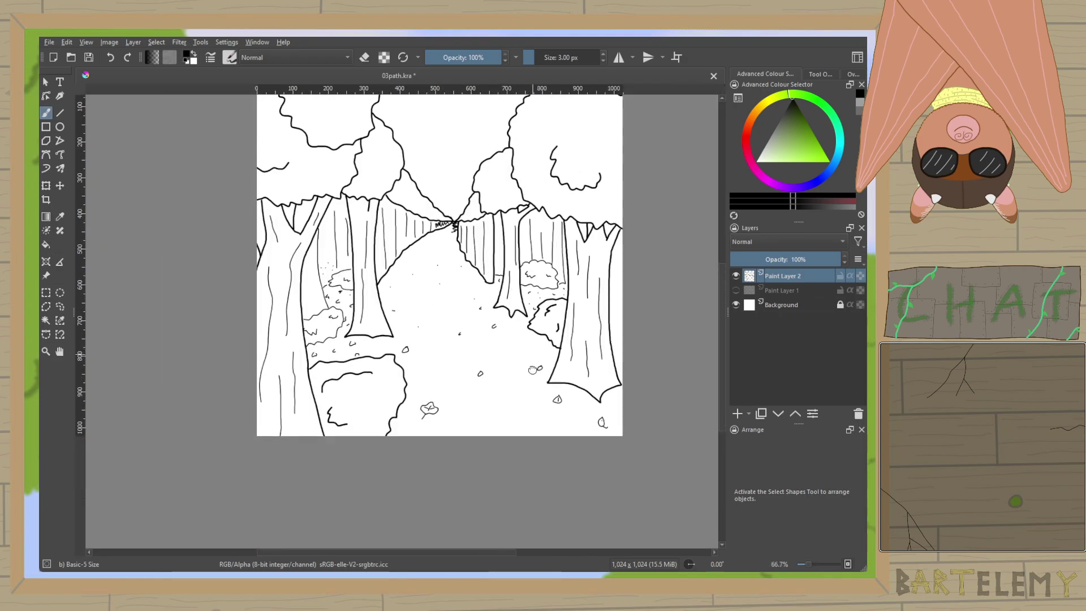
{"action": "scroll", "coordinate": [340, 163], "scroll_direction": "up", "scroll_amount": 1}
{"action": "scroll", "coordinate": [340, 162], "scroll_direction": "up", "scroll_amount": 2}
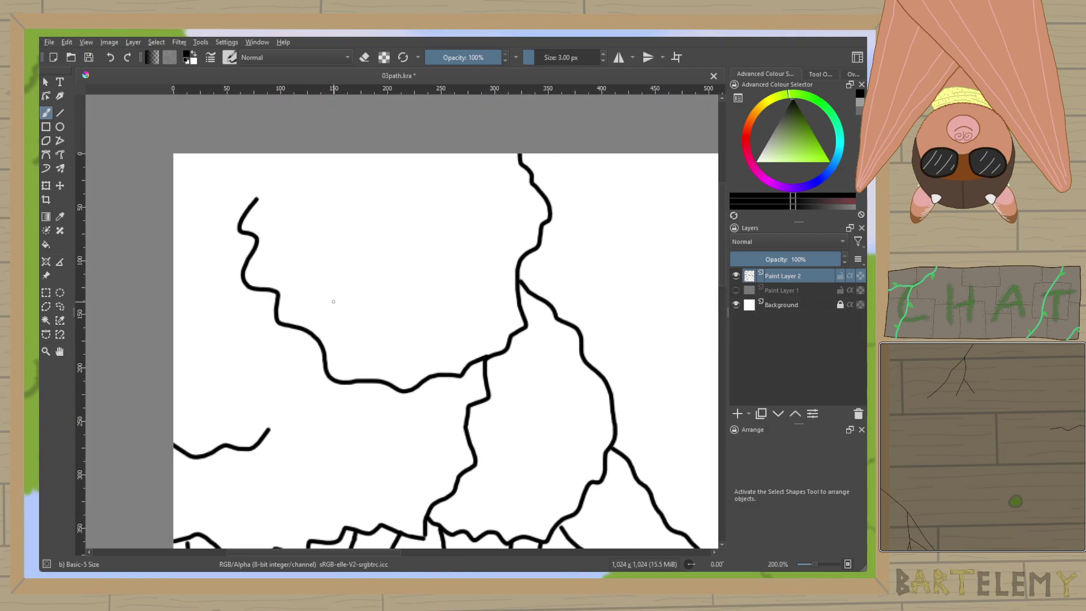
{"action": "left_click_drag", "start_coordinate": [345, 276], "coordinate": [389, 275]}
{"action": "left_click_drag", "start_coordinate": [458, 186], "coordinate": [485, 173]}
{"action": "left_click_drag", "start_coordinate": [175, 240], "coordinate": [205, 238]}
{"action": "left_click_drag", "start_coordinate": [362, 467], "coordinate": [399, 445]}
{"action": "mouse_move", "coordinate": [491, 430]}
{"action": "left_mouse_down"}
{"action": "mouse_move", "coordinate": [507, 441]}
{"action": "mouse_move", "coordinate": [527, 429]}
{"action": "left_mouse_up"}
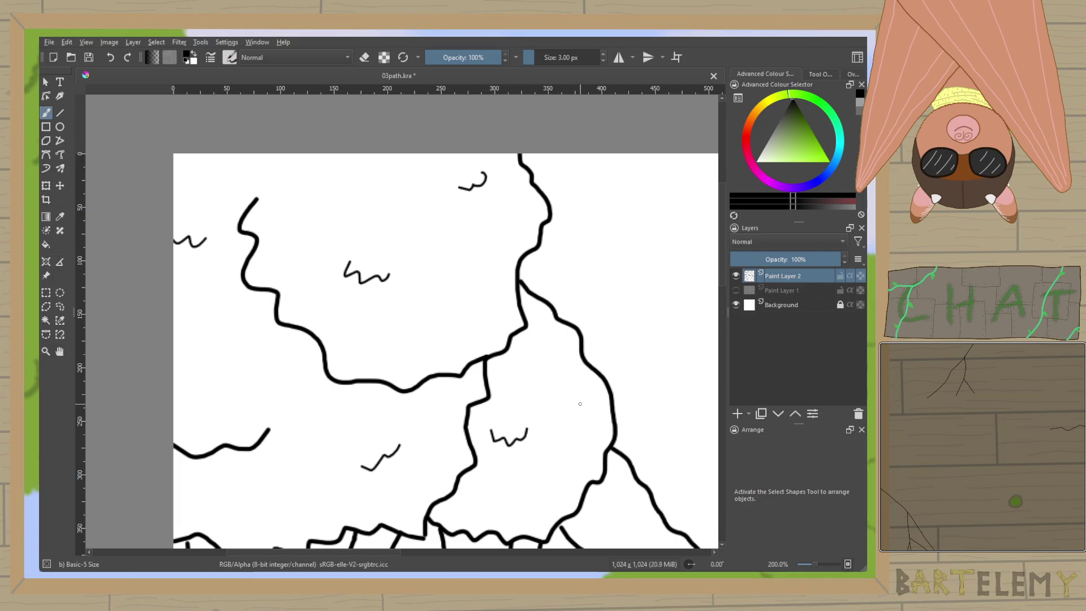
Draw zigzag leaf marks in the upper, outer and lower parts of the large right treetop.
{"action": "scroll", "coordinate": [580, 404], "scroll_direction": "down", "scroll_amount": 5}
{"action": "scroll", "coordinate": [580, 403], "scroll_direction": "up", "scroll_amount": 5}
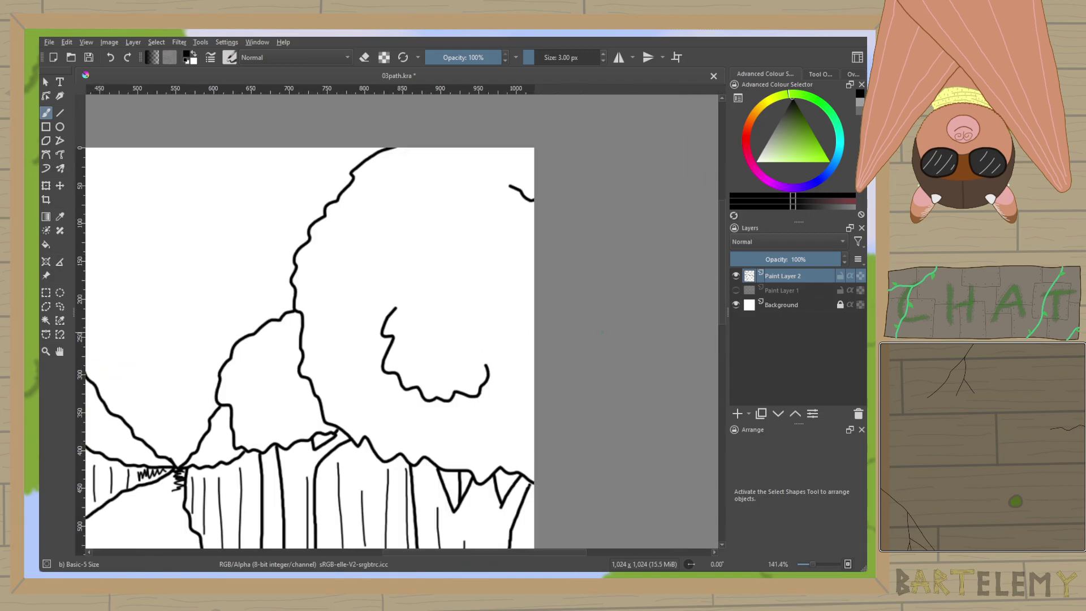
{"action": "mouse_move", "coordinate": [406, 190]}
{"action": "left_mouse_down"}
{"action": "mouse_move", "coordinate": [396, 204]}
{"action": "mouse_move", "coordinate": [426, 238]}
{"action": "mouse_move", "coordinate": [468, 213]}
{"action": "left_mouse_up"}
{"action": "left_click_drag", "start_coordinate": [513, 302], "coordinate": [532, 336]}
{"action": "left_click_drag", "start_coordinate": [500, 427], "coordinate": [518, 433]}
{"action": "scroll", "coordinate": [521, 361], "scroll_direction": "down", "scroll_amount": 3}
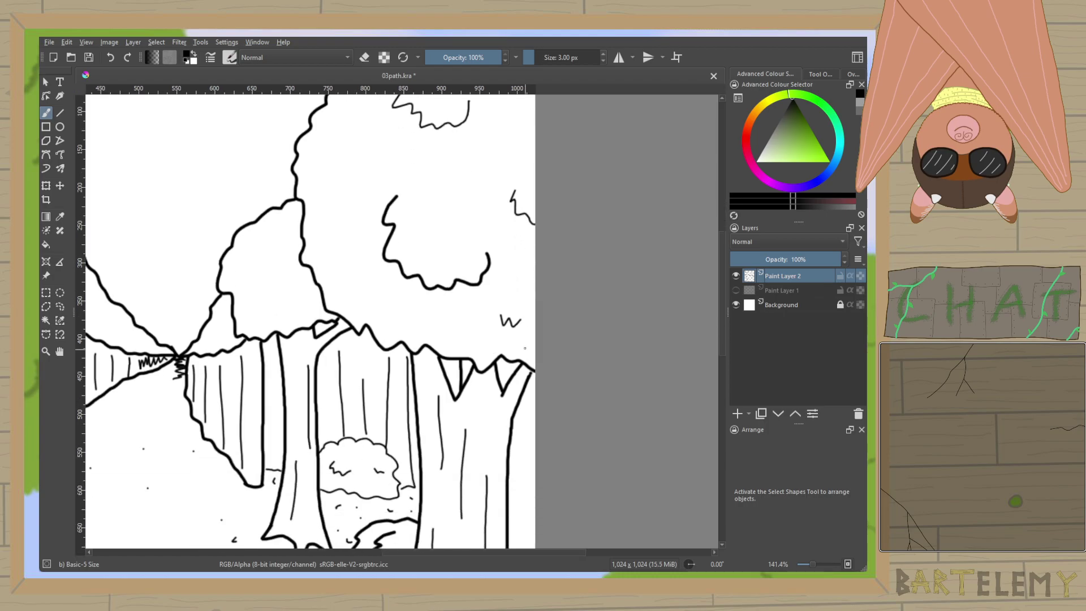
Erase the stray vertical line inside the triangular gap between the front right tree's branches.
{"action": "scroll", "coordinate": [521, 276], "scroll_direction": "up", "scroll_amount": 3}
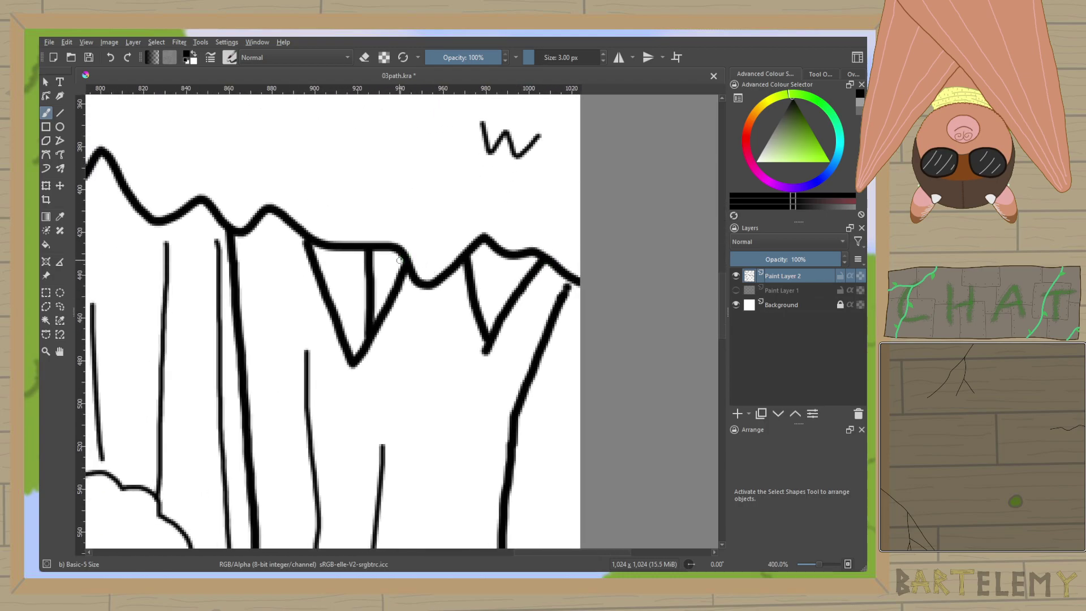
{"action": "key", "text": "e"}
{"action": "mouse_move", "coordinate": [388, 299]}
{"action": "left_mouse_down"}
{"action": "mouse_move", "coordinate": [380, 325]}
{"action": "mouse_move", "coordinate": [404, 269]}
{"action": "mouse_move", "coordinate": [384, 306]}
{"action": "mouse_move", "coordinate": [433, 381]}
{"action": "left_mouse_up"}
{"action": "key", "text": "e"}
{"action": "scroll", "coordinate": [427, 361], "scroll_direction": "down", "scroll_amount": 6}
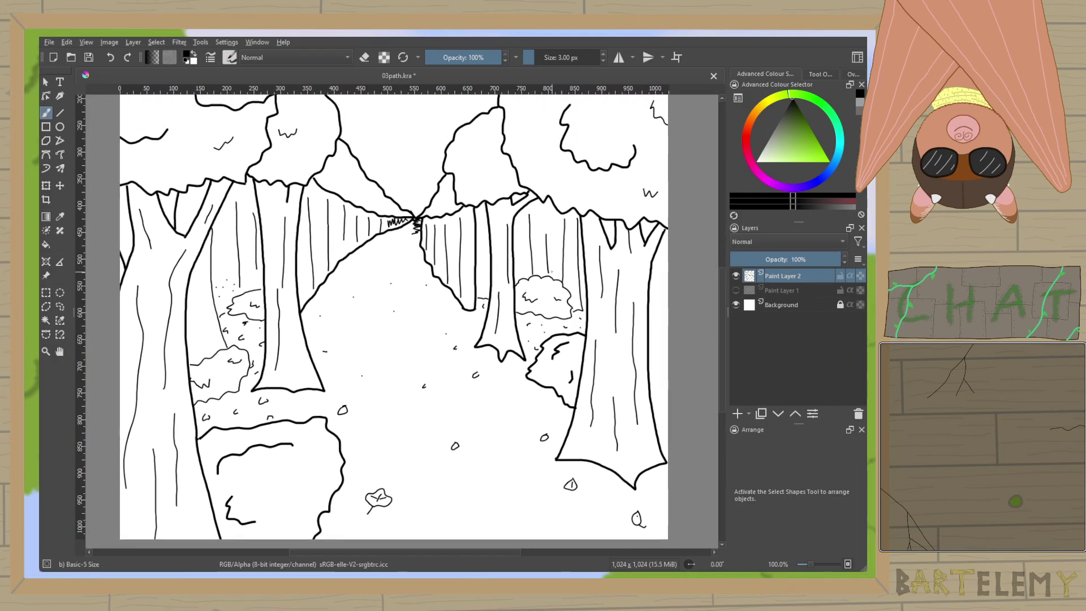
Draw a wavy bush top beside the second right tree's trunk and wavy background foliage edges under the canopy on both sides of it.
{"action": "scroll", "coordinate": [508, 260], "scroll_direction": "up", "scroll_amount": 6}
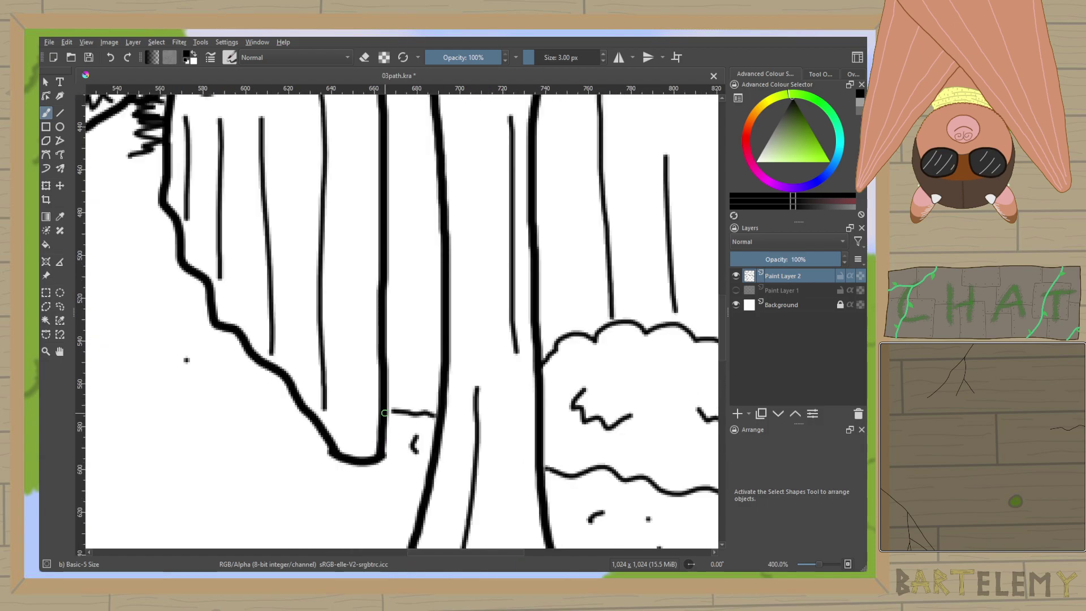
{"action": "left_click_drag", "start_coordinate": [387, 324], "coordinate": [441, 314]}
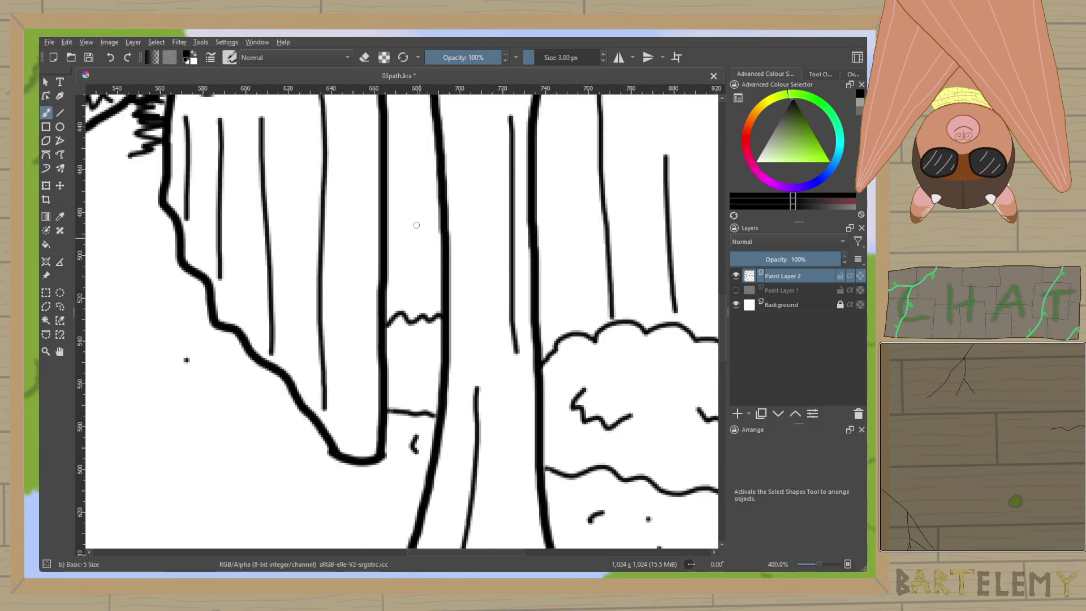
{"action": "scroll", "coordinate": [424, 243], "scroll_direction": "down", "scroll_amount": 2}
{"action": "scroll", "coordinate": [433, 252], "scroll_direction": "up", "scroll_amount": 1}
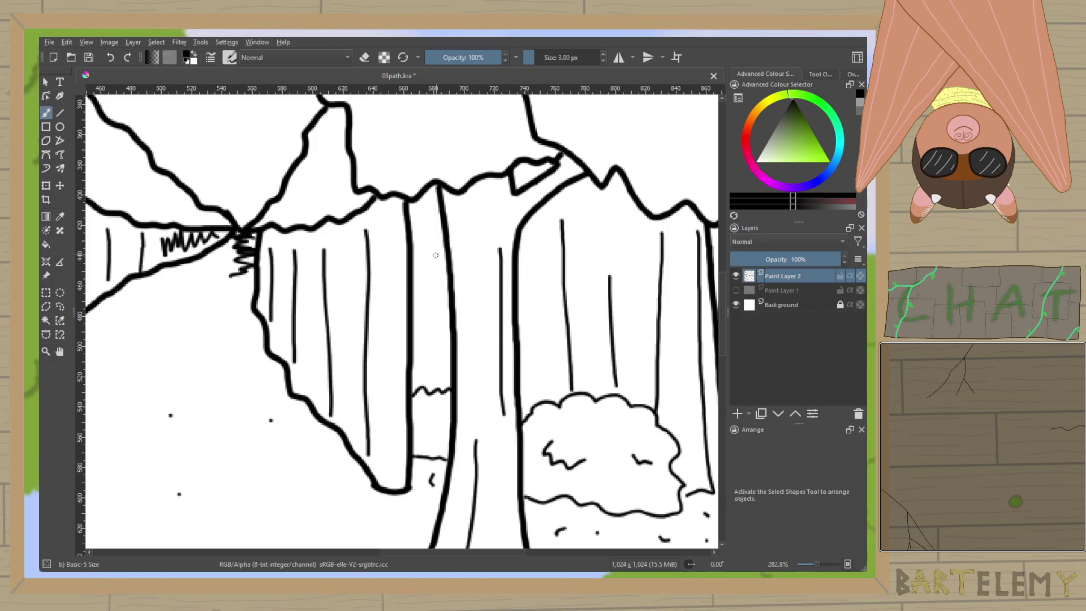
{"action": "left_click_drag", "start_coordinate": [411, 258], "coordinate": [444, 254]}
{"action": "mouse_move", "coordinate": [540, 212]}
{"action": "left_mouse_down"}
{"action": "mouse_move", "coordinate": [599, 237]}
{"action": "mouse_move", "coordinate": [700, 219]}
{"action": "left_mouse_up"}
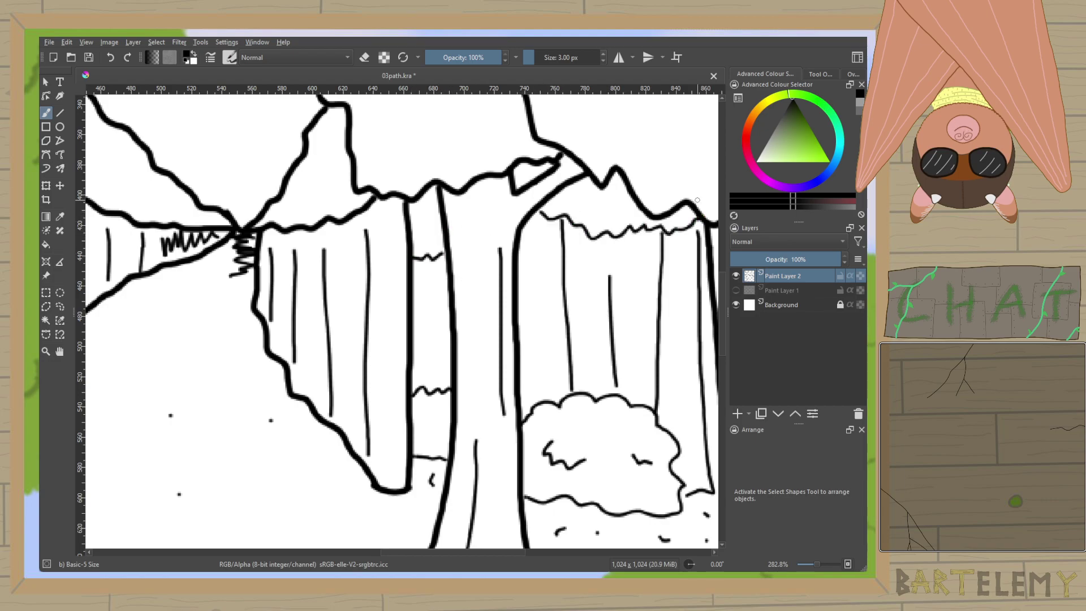
Draw two short wavy background lines between the front right tree's trunk and the canvas edge.
{"action": "scroll", "coordinate": [673, 202], "scroll_direction": "down", "scroll_amount": 1}
{"action": "scroll", "coordinate": [672, 201], "scroll_direction": "down", "scroll_amount": 1}
{"action": "scroll", "coordinate": [509, 272], "scroll_direction": "up", "scroll_amount": 1}
{"action": "left_click_drag", "start_coordinate": [430, 275], "coordinate": [427, 140]}
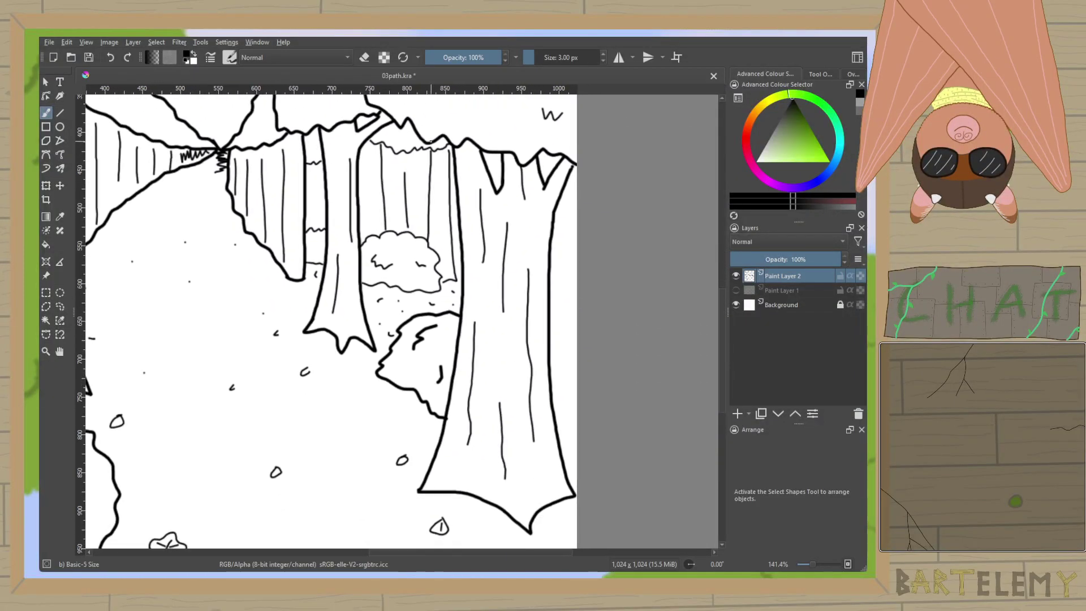
{"action": "left_click_drag", "start_coordinate": [553, 238], "coordinate": [575, 252]}
{"action": "left_click_drag", "start_coordinate": [553, 382], "coordinate": [576, 380]}
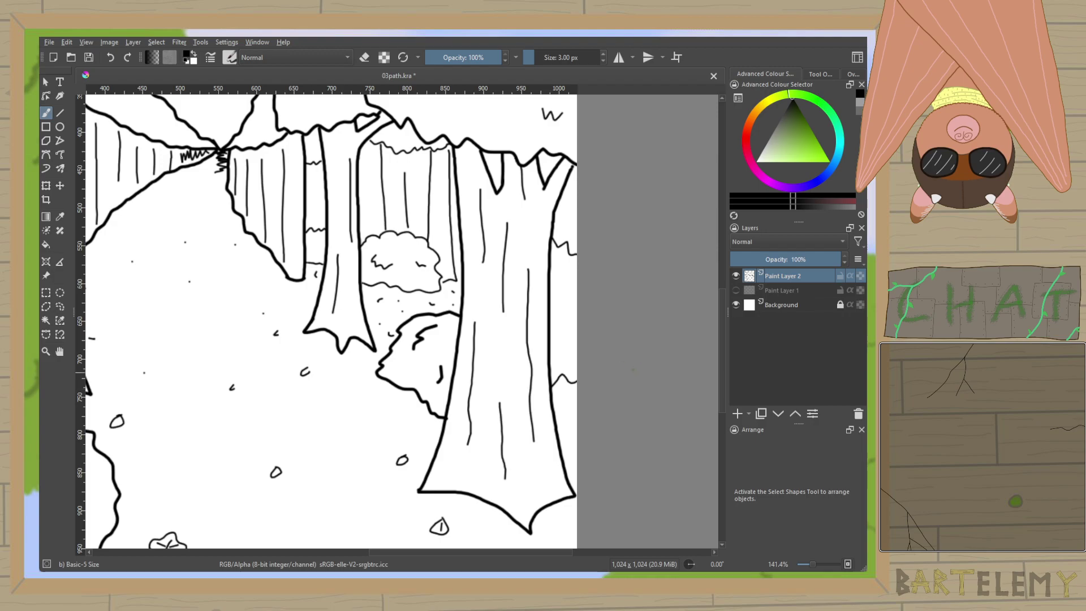
Draw wavy background foliage edges under the left canopy, between the two left trees and in the front tree's branch fork.
{"action": "left_click_drag", "start_coordinate": [136, 288], "coordinate": [513, 287]}
{"action": "scroll", "coordinate": [513, 288], "scroll_direction": "up", "scroll_amount": 6}
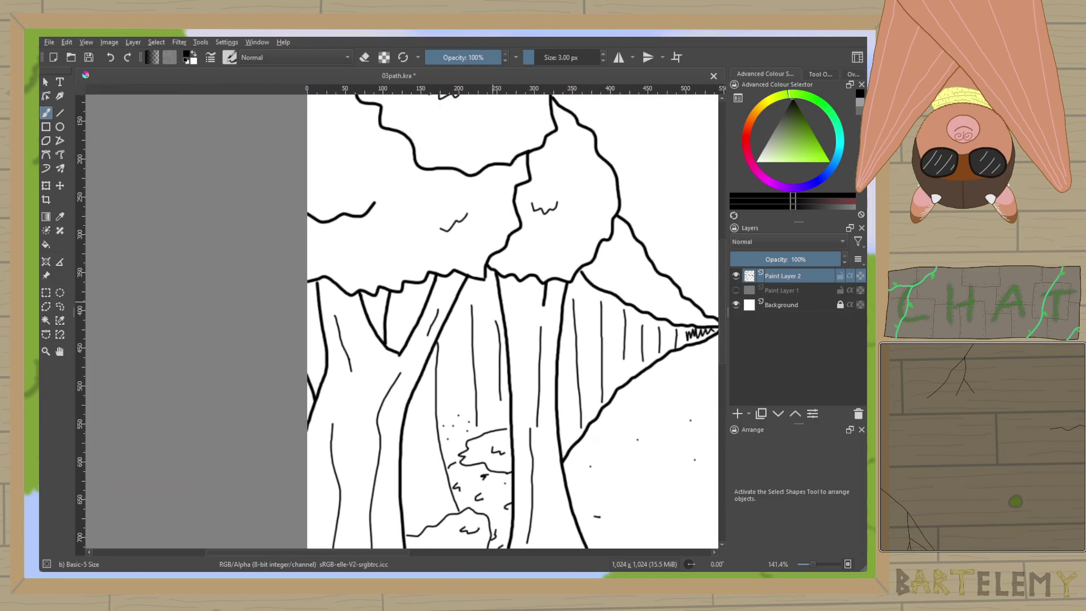
{"action": "scroll", "coordinate": [491, 311], "scroll_direction": "up", "scroll_amount": 1}
{"action": "left_click_drag", "start_coordinate": [443, 294], "coordinate": [504, 298]}
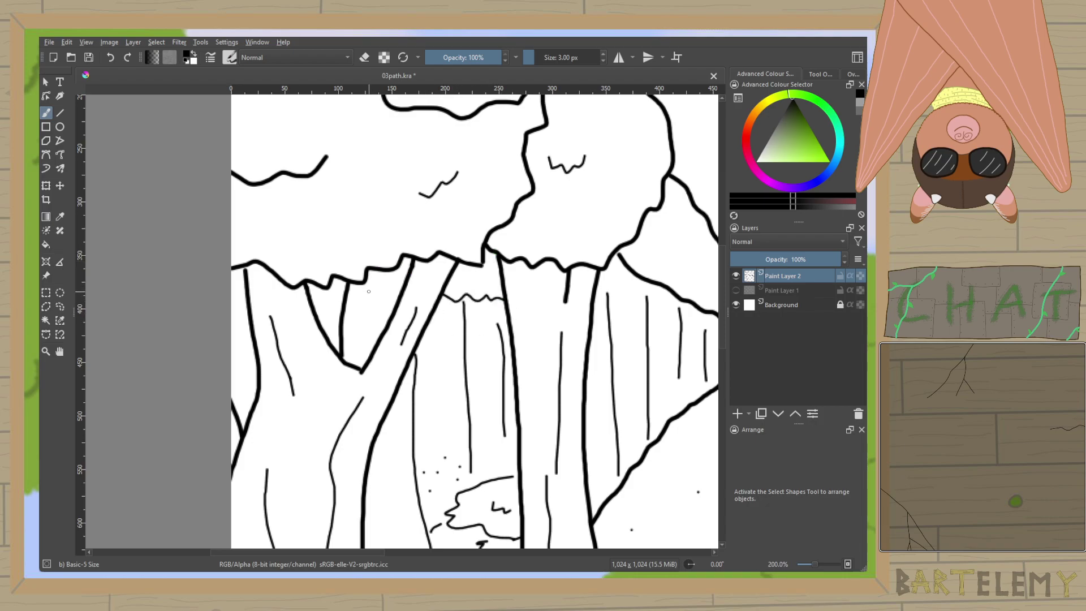
{"action": "left_click_drag", "start_coordinate": [364, 285], "coordinate": [400, 287]}
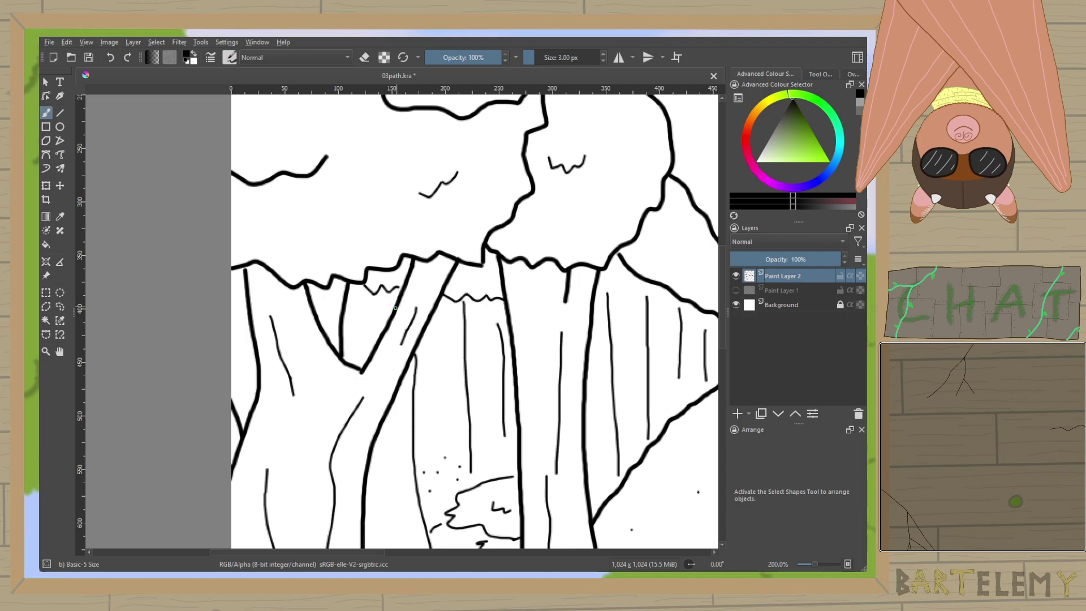
Undo the last foliage edge in the front left tree's branch fork and redraw it as a lower, rising wavy line.
{"action": "key", "text": "ctrl+z"}
{"action": "left_click_drag", "start_coordinate": [345, 321], "coordinate": [392, 303]}
{"action": "scroll", "coordinate": [389, 286], "scroll_direction": "down", "scroll_amount": 3}
{"action": "scroll", "coordinate": [398, 374], "scroll_direction": "up", "scroll_amount": 3}
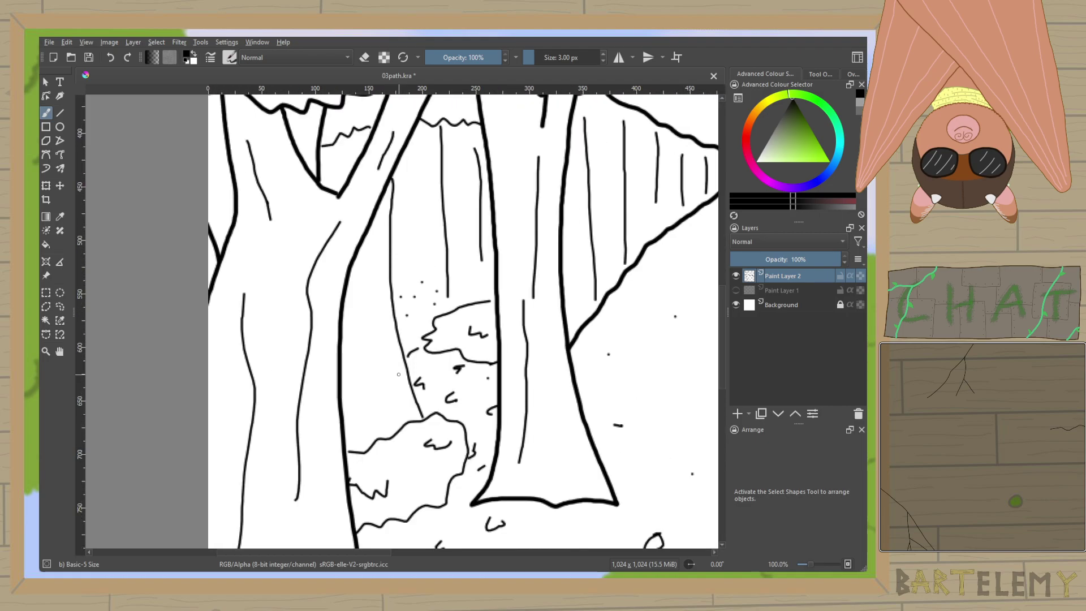
{"action": "scroll", "coordinate": [369, 410], "scroll_direction": "down", "scroll_amount": 5}
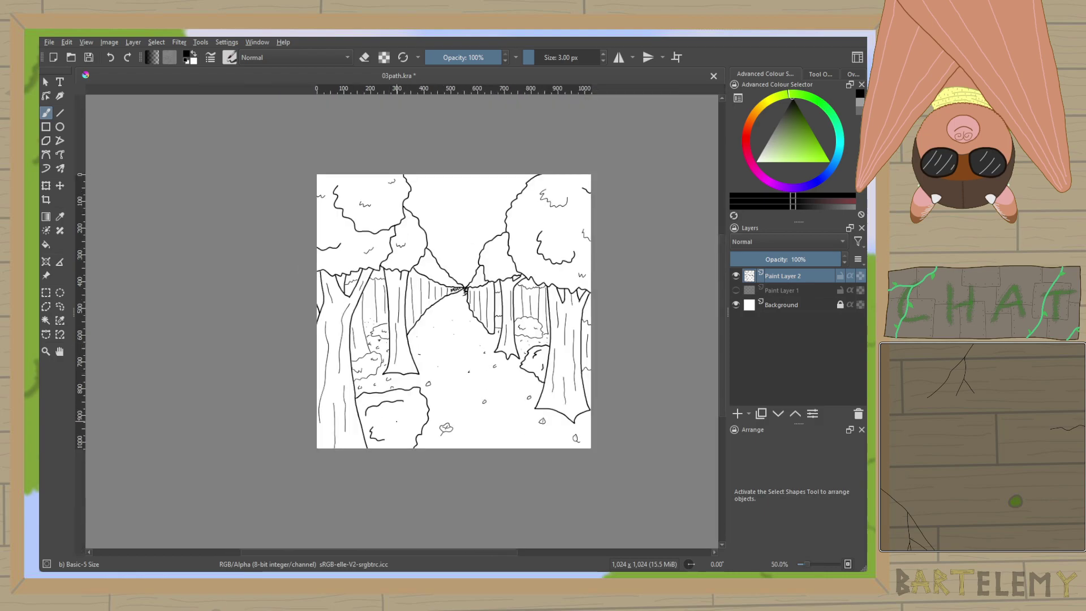
Draw a round moon with crater outlines rising between the farthest tree canopies at the path's vanishing point.
{"action": "scroll", "coordinate": [396, 420], "scroll_direction": "up", "scroll_amount": 4}
{"action": "mouse_move", "coordinate": [431, 323]}
{"action": "left_mouse_down"}
{"action": "mouse_move", "coordinate": [434, 346]}
{"action": "mouse_move", "coordinate": [397, 374]}
{"action": "left_mouse_up"}
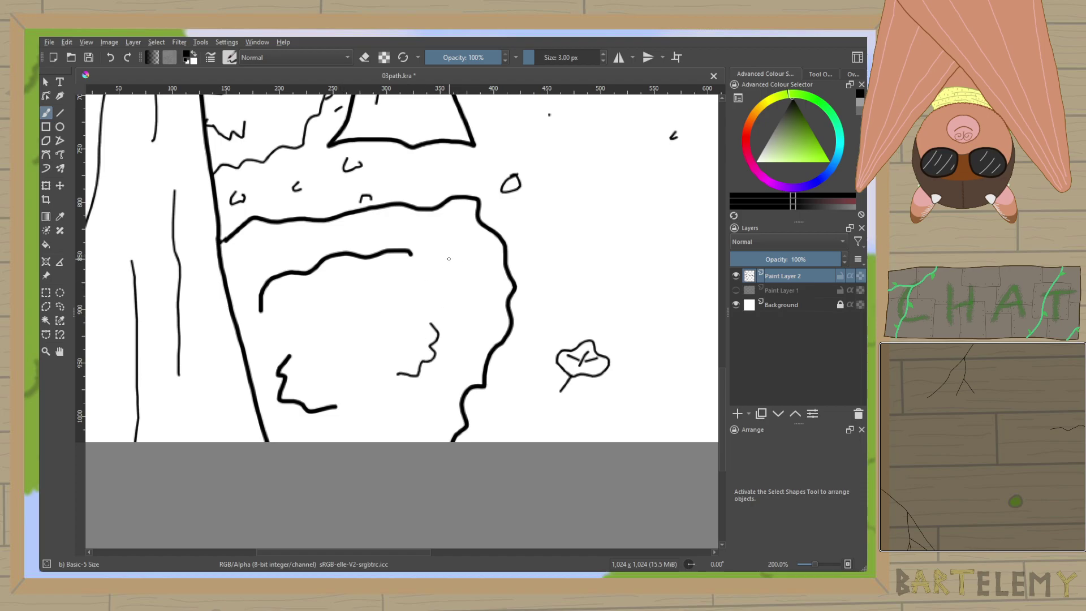
{"action": "scroll", "coordinate": [449, 258], "scroll_direction": "down", "scroll_amount": 2}
{"action": "left_click_drag", "start_coordinate": [446, 258], "coordinate": [382, 450]}
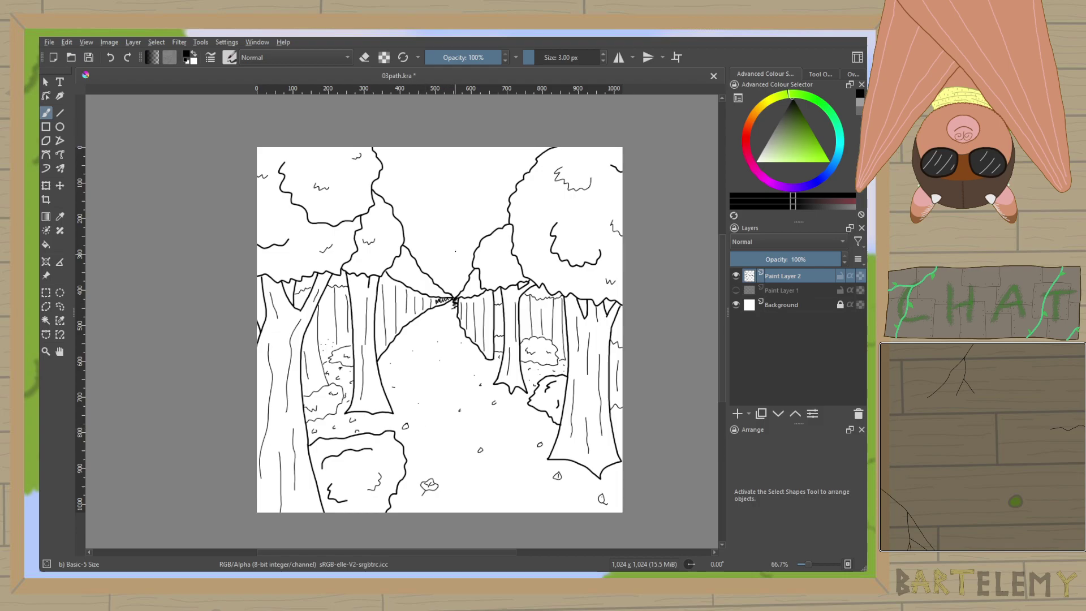
{"action": "scroll", "coordinate": [454, 254], "scroll_direction": "up", "scroll_amount": 3}
{"action": "scroll", "coordinate": [447, 266], "scroll_direction": "down", "scroll_amount": 2}
{"action": "scroll", "coordinate": [441, 279], "scroll_direction": "up", "scroll_amount": 1}
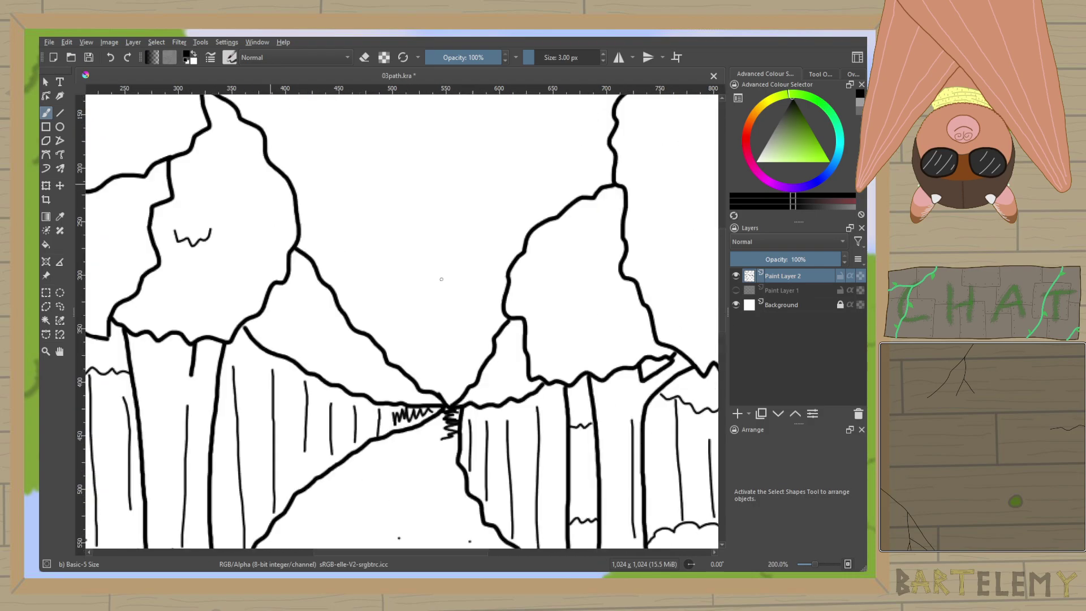
{"action": "left_click_drag", "start_coordinate": [441, 279], "coordinate": [441, 329]}
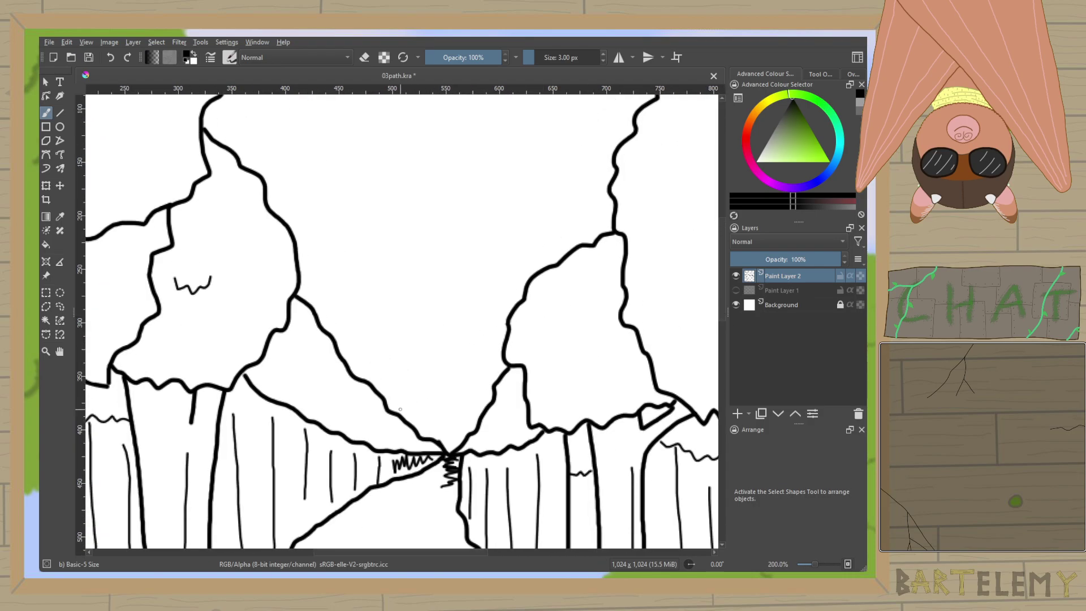
{"action": "mouse_move", "coordinate": [398, 414]}
{"action": "left_mouse_down"}
{"action": "mouse_move", "coordinate": [411, 389]}
{"action": "mouse_move", "coordinate": [456, 377]}
{"action": "mouse_move", "coordinate": [485, 396]}
{"action": "left_mouse_up"}
{"action": "mouse_move", "coordinate": [421, 436]}
{"action": "left_mouse_down"}
{"action": "mouse_move", "coordinate": [436, 417]}
{"action": "mouse_move", "coordinate": [463, 421]}
{"action": "mouse_move", "coordinate": [447, 395]}
{"action": "mouse_move", "coordinate": [479, 418]}
{"action": "left_mouse_up"}
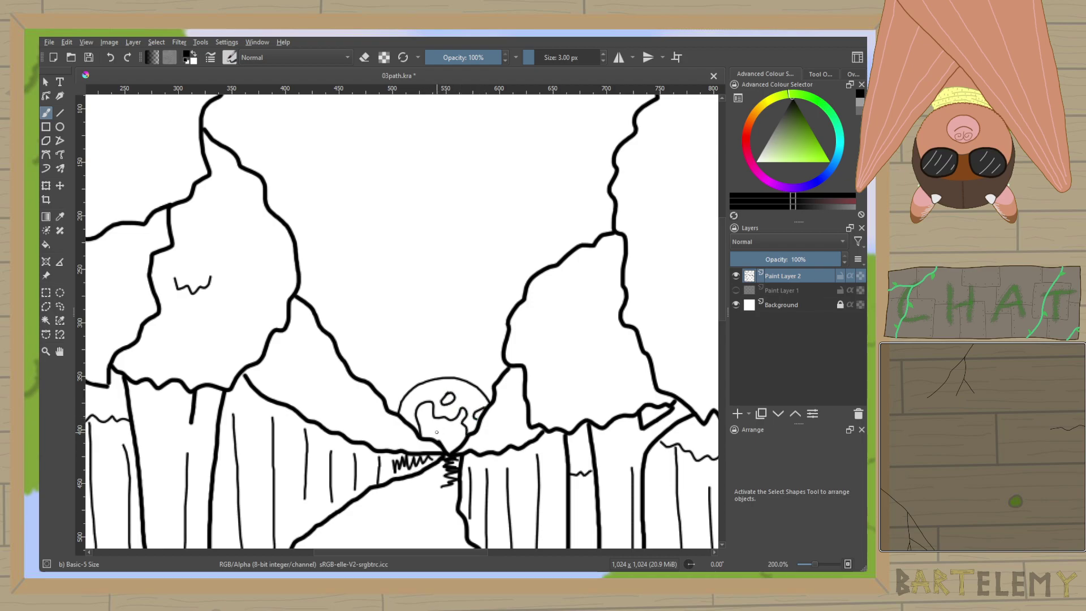
Fill the open sky between the left and right canopies with black, leaving the moon white.
{"action": "scroll", "coordinate": [526, 360], "scroll_direction": "down", "scroll_amount": 4}
{"action": "scroll", "coordinate": [526, 361], "scroll_direction": "up", "scroll_amount": 2}
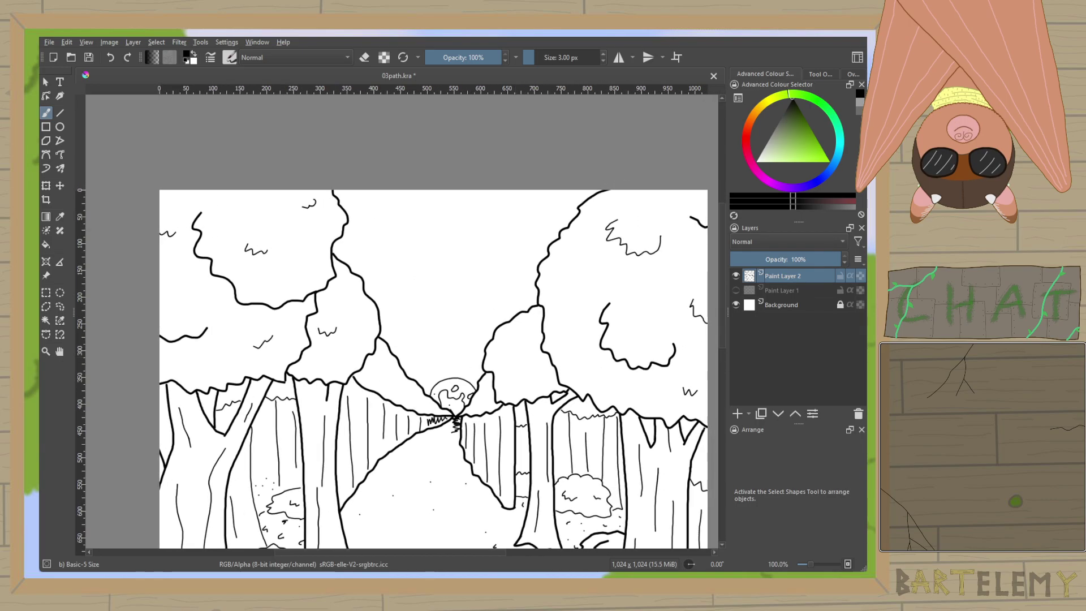
{"action": "left_click", "coordinate": [46, 244]}
{"action": "left_click", "coordinate": [457, 265]}
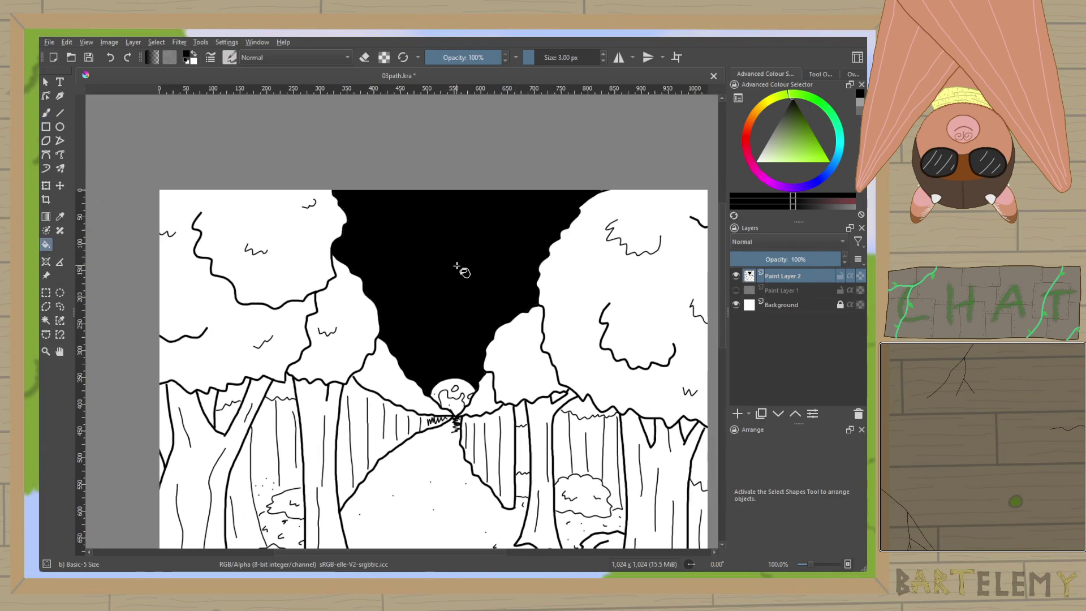
{"action": "left_click", "coordinate": [46, 113]}
{"action": "scroll", "coordinate": [412, 389], "scroll_direction": "down", "scroll_amount": 1}
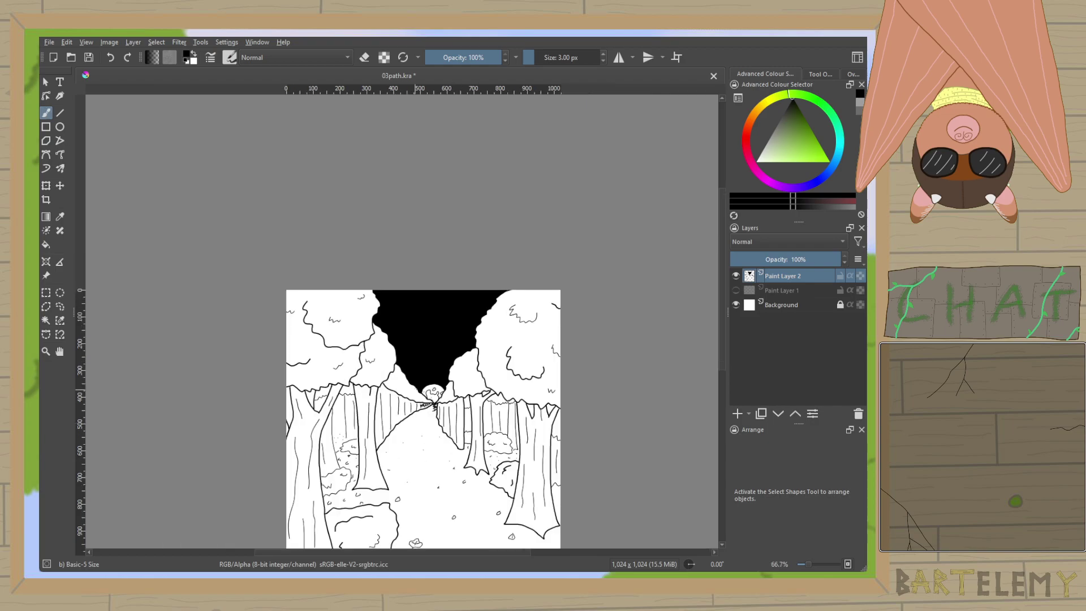
{"action": "scroll", "coordinate": [467, 404], "scroll_direction": "up", "scroll_amount": 4}
{"action": "left_click_drag", "start_coordinate": [512, 328], "coordinate": [520, 311]}
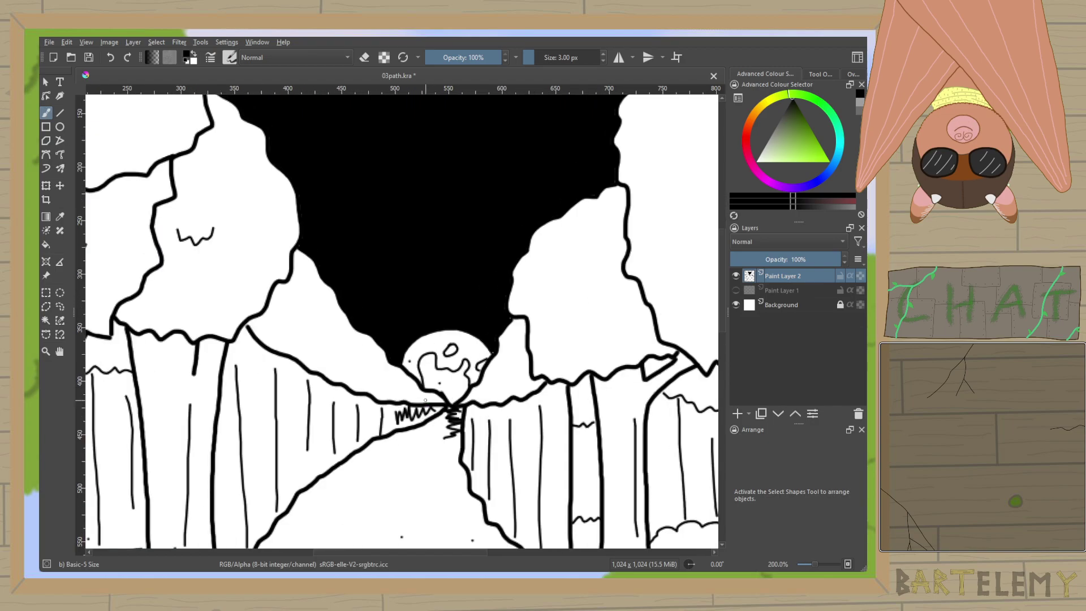
{"action": "scroll", "coordinate": [467, 404], "scroll_direction": "down", "scroll_amount": 4}
{"action": "scroll", "coordinate": [420, 383], "scroll_direction": "down", "scroll_amount": 2}
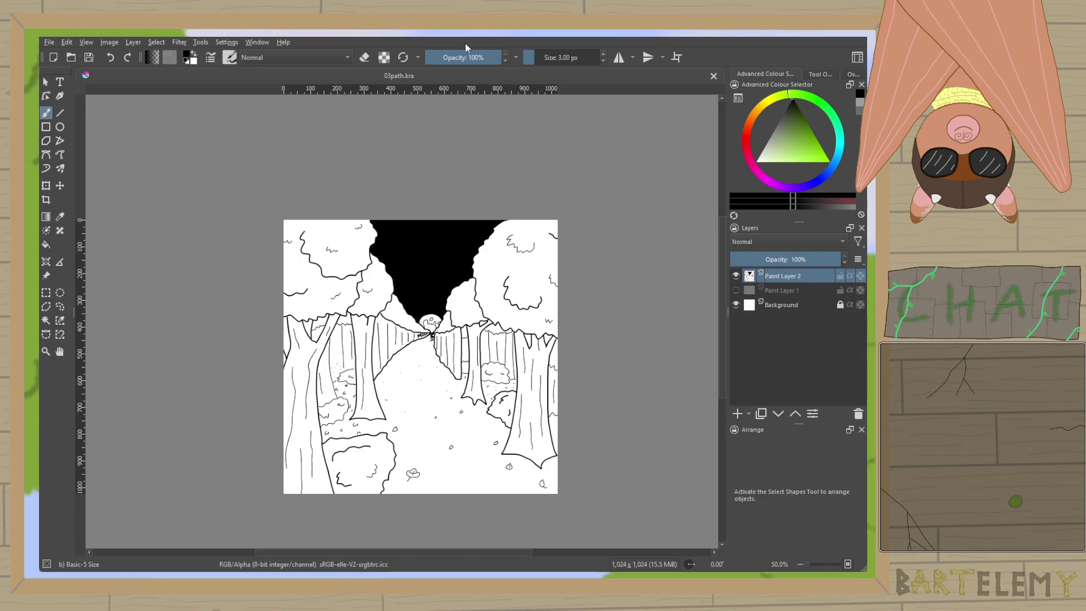
Create a new 1,024 × 1,024 px document, add a second paint layer and make Paint Layer 1 active.
{"action": "left_click", "coordinate": [54, 57]}
{"action": "left_click", "coordinate": [558, 432]}
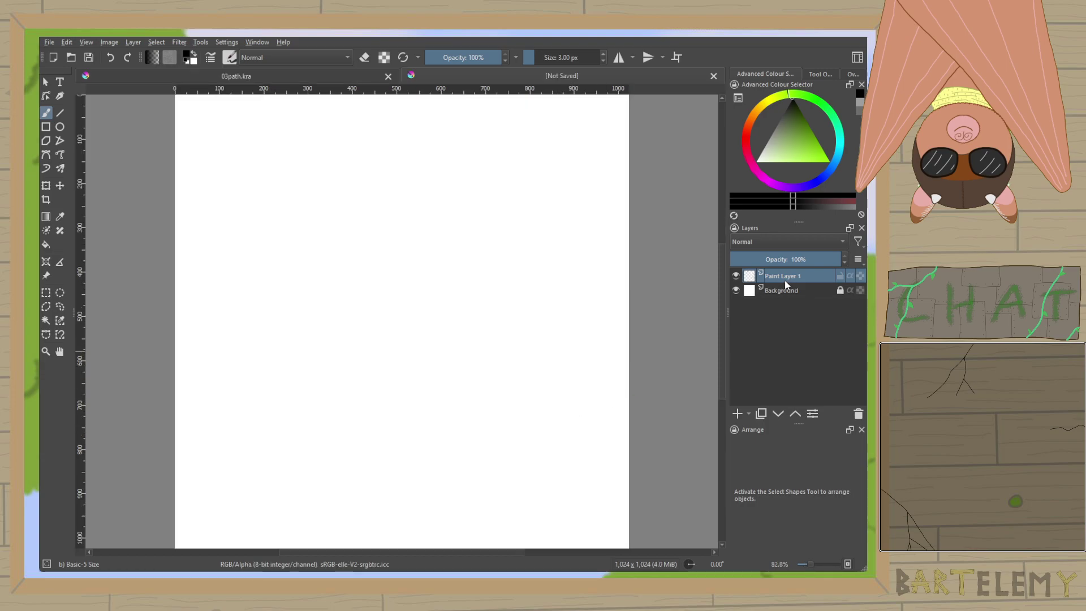
{"action": "left_click", "coordinate": [737, 413]}
{"action": "left_click", "coordinate": [767, 289]}
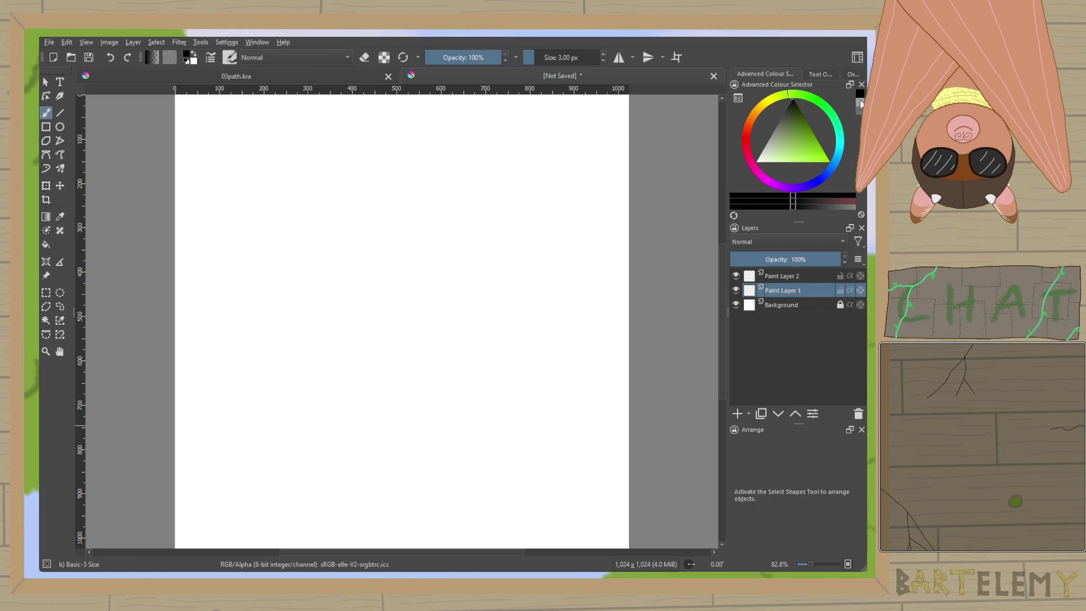
Close the 03path.kra document and set up a grey sketching brush at 5 px.
{"action": "key", "text": "l"}
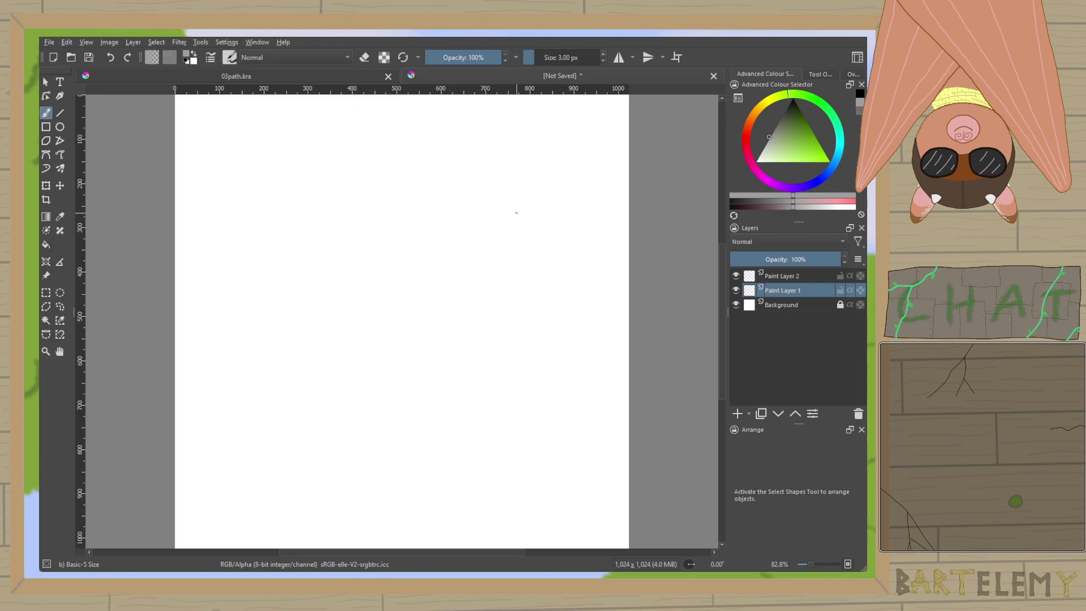
{"action": "left_click", "coordinate": [388, 77]}
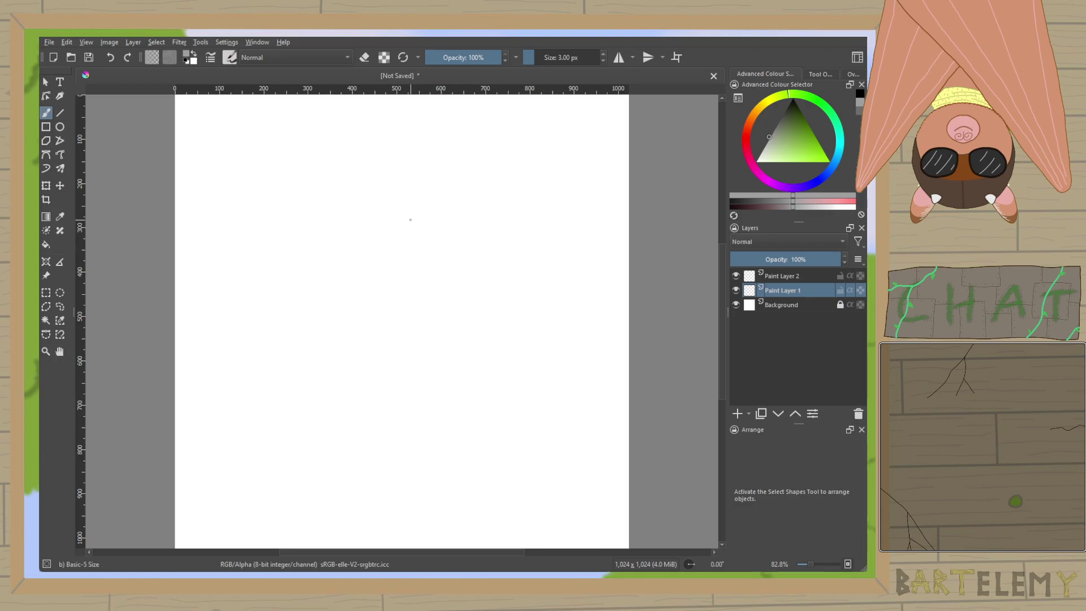
{"action": "left_click", "coordinate": [603, 54]}
{"action": "left_click", "coordinate": [602, 55]}
Sketch a figure's oval head and rounded torso, with two wide curved hip lines beneath the torso.
{"action": "scroll", "coordinate": [392, 297], "scroll_direction": "up", "scroll_amount": 2}
{"action": "scroll", "coordinate": [392, 297], "scroll_direction": "down", "scroll_amount": 2}
{"action": "scroll", "coordinate": [392, 297], "scroll_direction": "up", "scroll_amount": 1}
{"action": "left_click_drag", "start_coordinate": [392, 298], "coordinate": [394, 343]}
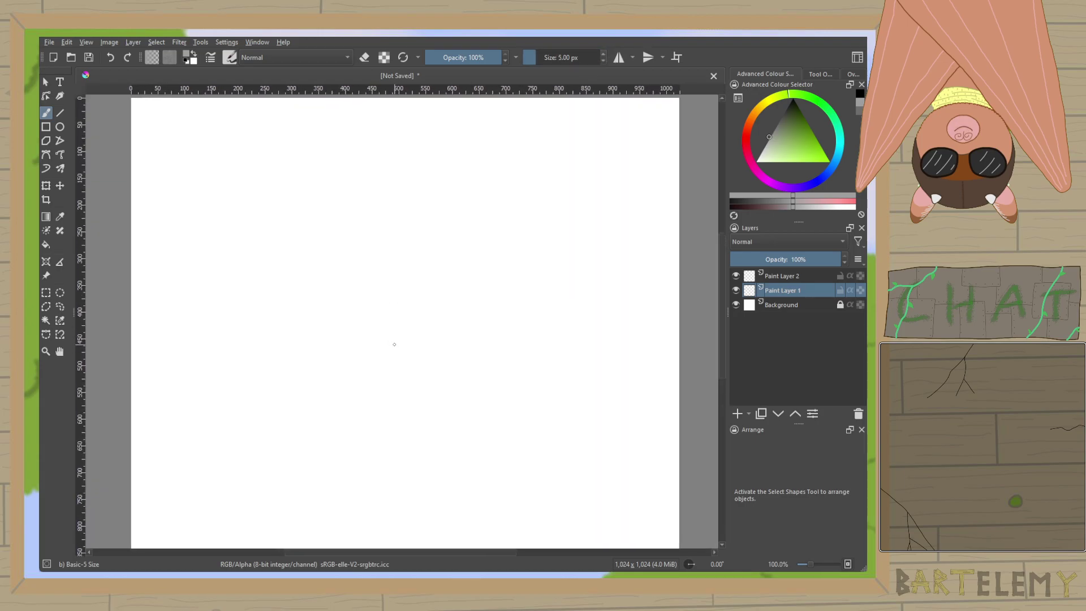
{"action": "mouse_move", "coordinate": [371, 255]}
{"action": "left_mouse_down"}
{"action": "mouse_move", "coordinate": [359, 285]}
{"action": "mouse_move", "coordinate": [393, 317]}
{"action": "mouse_move", "coordinate": [418, 280]}
{"action": "mouse_move", "coordinate": [402, 248]}
{"action": "mouse_move", "coordinate": [369, 260]}
{"action": "left_mouse_up"}
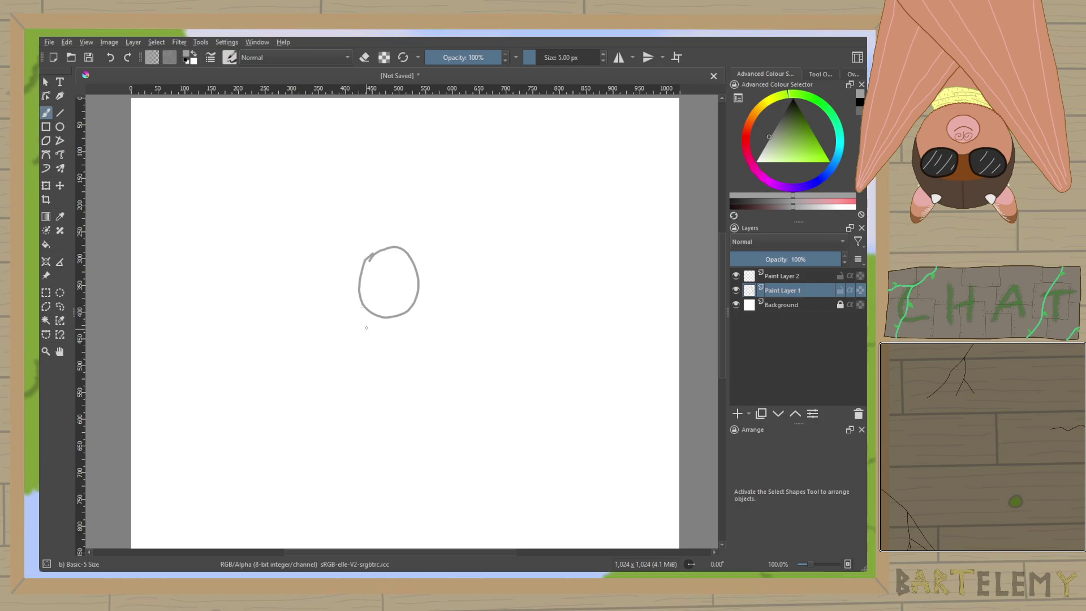
{"action": "mouse_move", "coordinate": [363, 311]}
{"action": "left_mouse_down"}
{"action": "mouse_move", "coordinate": [357, 381]}
{"action": "mouse_move", "coordinate": [400, 393]}
{"action": "mouse_move", "coordinate": [427, 366]}
{"action": "mouse_move", "coordinate": [411, 310]}
{"action": "left_mouse_up"}
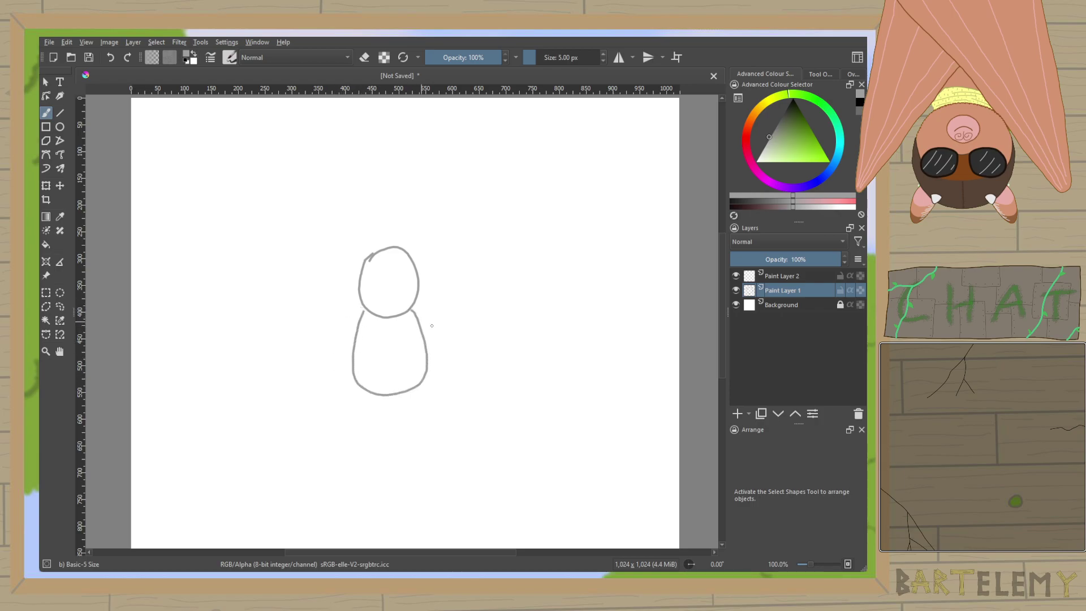
{"action": "left_click_drag", "start_coordinate": [473, 383], "coordinate": [475, 376]}
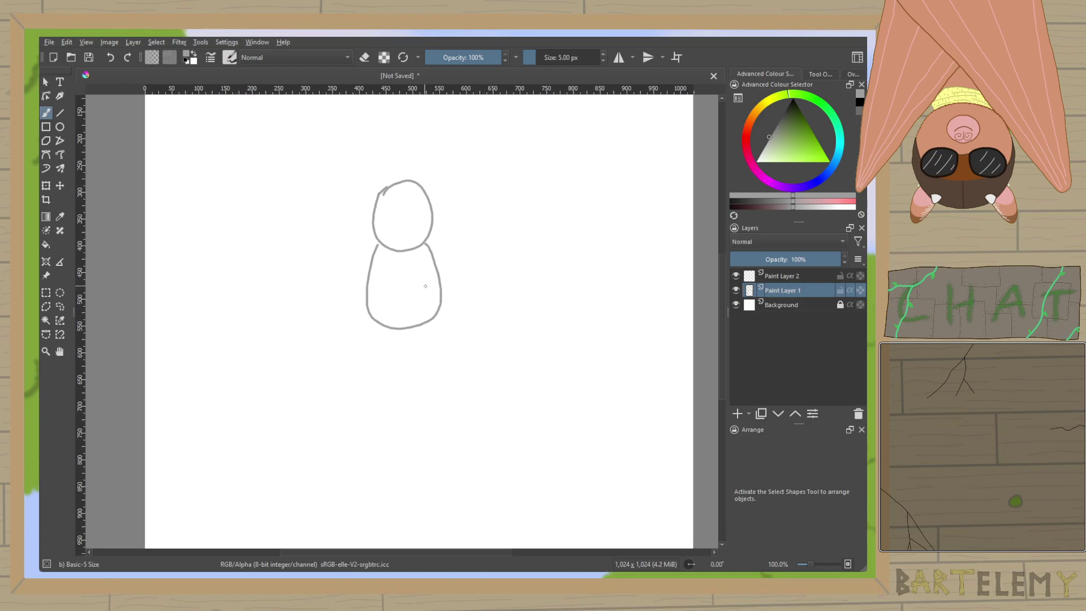
{"action": "mouse_move", "coordinate": [368, 314]}
{"action": "left_mouse_down"}
{"action": "mouse_move", "coordinate": [362, 337]}
{"action": "mouse_move", "coordinate": [391, 392]}
{"action": "left_mouse_up"}
{"action": "mouse_move", "coordinate": [441, 309]}
{"action": "left_mouse_down"}
{"action": "mouse_move", "coordinate": [457, 368]}
{"action": "mouse_move", "coordinate": [436, 398]}
{"action": "left_mouse_up"}
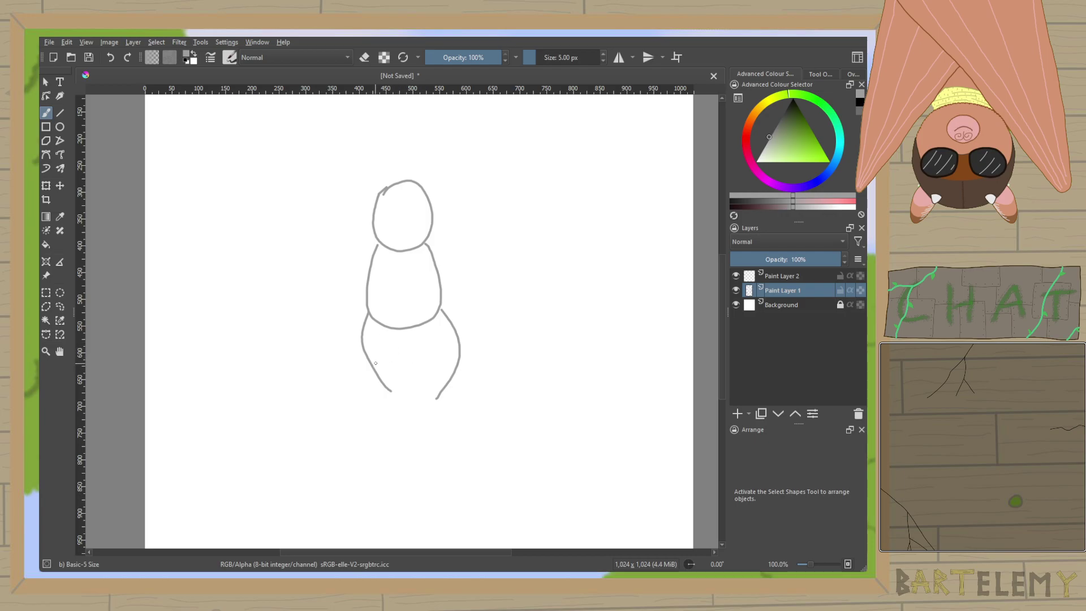
Undo the wide hip lines and sketch two short rounded thighs with boot-like lower legs under the torso.
{"action": "key", "text": "ctrl+z"}
{"action": "key", "text": "ctrl+z"}
{"action": "key", "text": "ctrl+z"}
{"action": "key", "text": "ctrl+z"}
{"action": "mouse_move", "coordinate": [368, 321]}
{"action": "left_mouse_down"}
{"action": "mouse_move", "coordinate": [370, 359]}
{"action": "mouse_move", "coordinate": [400, 331]}
{"action": "mouse_move", "coordinate": [414, 353]}
{"action": "mouse_move", "coordinate": [436, 320]}
{"action": "left_mouse_up"}
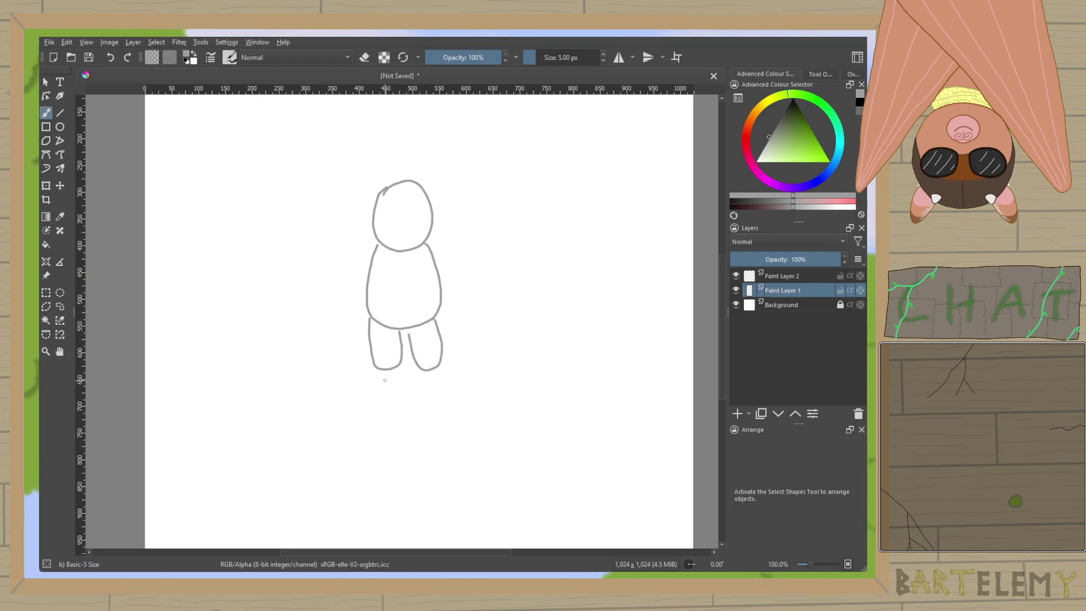
{"action": "left_click_drag", "start_coordinate": [380, 370], "coordinate": [381, 386]}
{"action": "key", "text": "ctrl+z"}
{"action": "mouse_move", "coordinate": [378, 369]}
{"action": "left_mouse_down"}
{"action": "mouse_move", "coordinate": [397, 404]}
{"action": "mouse_move", "coordinate": [400, 381]}
{"action": "mouse_move", "coordinate": [437, 398]}
{"action": "mouse_move", "coordinate": [438, 360]}
{"action": "left_mouse_up"}
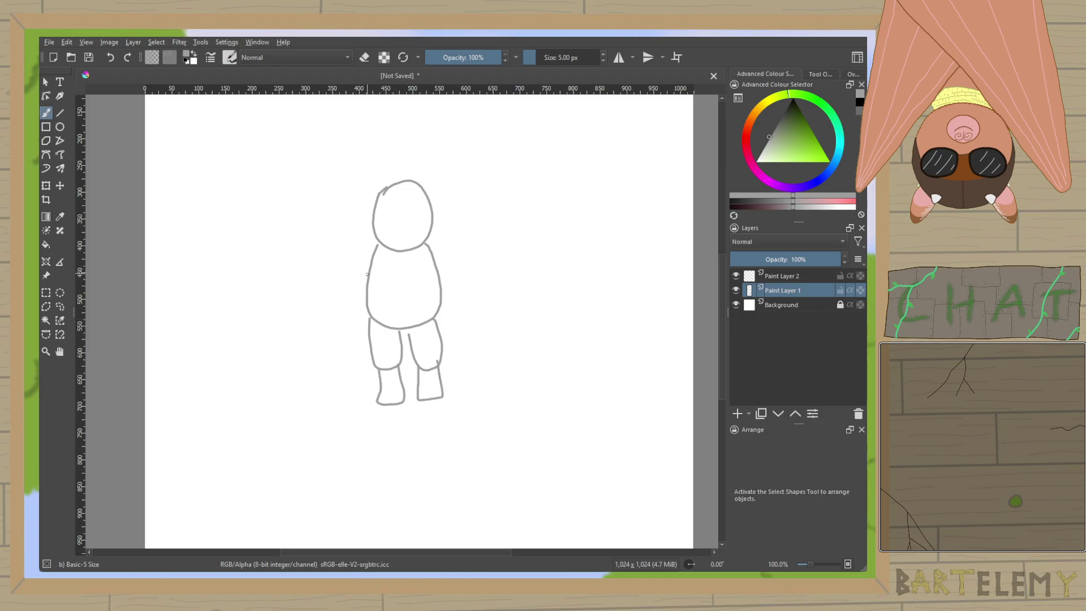
Sketch a curved brow line and two small slanted eyes on the figure's head.
{"action": "mouse_move", "coordinate": [373, 228]}
{"action": "left_mouse_down"}
{"action": "mouse_move", "coordinate": [405, 203]}
{"action": "mouse_move", "coordinate": [431, 223]}
{"action": "mouse_move", "coordinate": [380, 238]}
{"action": "mouse_move", "coordinate": [389, 225]}
{"action": "mouse_move", "coordinate": [427, 227]}
{"action": "left_mouse_up"}
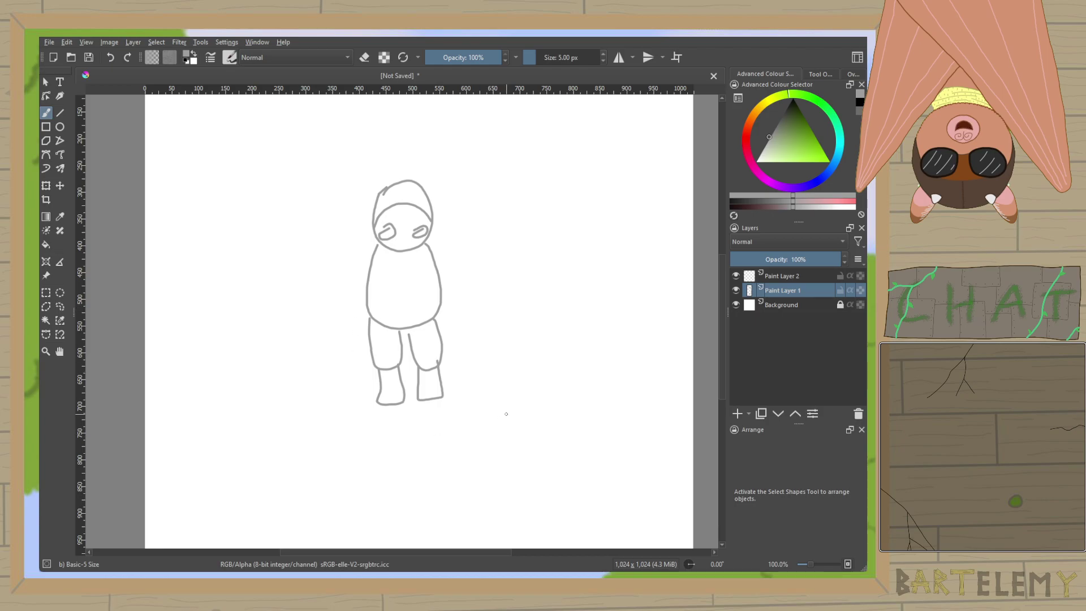
{"action": "scroll", "coordinate": [506, 413], "scroll_direction": "down", "scroll_amount": 3}
{"action": "scroll", "coordinate": [506, 413], "scroll_direction": "up", "scroll_amount": 4}
{"action": "scroll", "coordinate": [507, 413], "scroll_direction": "down", "scroll_amount": 3}
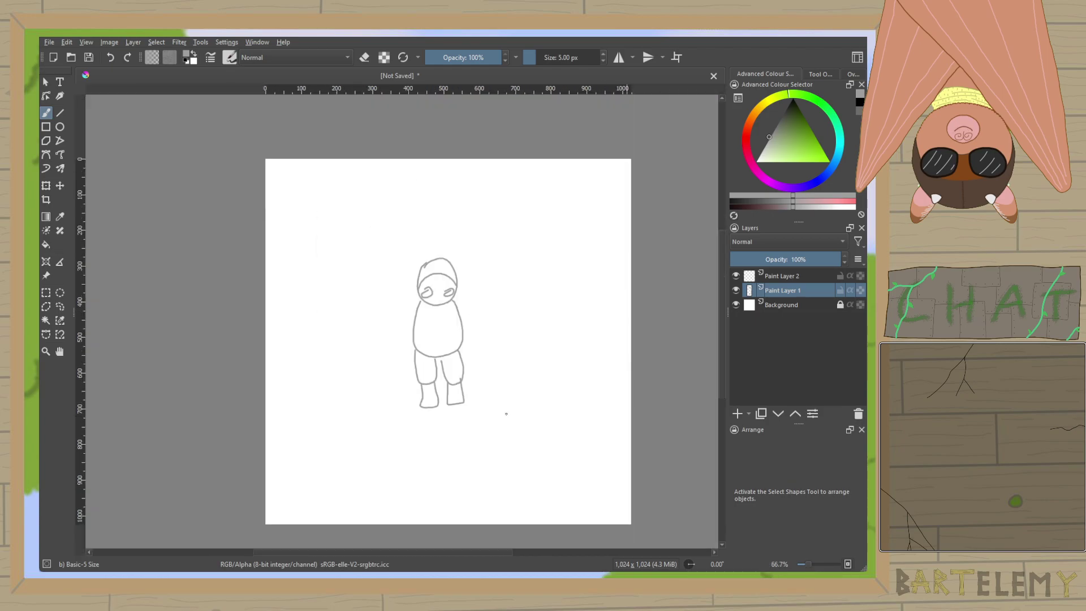
Undo every stroke of the figure sketch until Paint Layer 1 is empty.
{"action": "key", "text": "ctrl+z"}
{"action": "key", "text": "ctrl+z"}
{"action": "key", "text": "ctrl+z"}
{"action": "key", "text": "ctrl+z"}
{"action": "key", "text": "ctrl+z"}
{"action": "key", "text": "ctrl+z"}
{"action": "key", "text": "ctrl+z"}
{"action": "key", "text": "ctrl+z"}
{"action": "key", "text": "ctrl+z"}
{"action": "key", "text": "ctrl+z"}
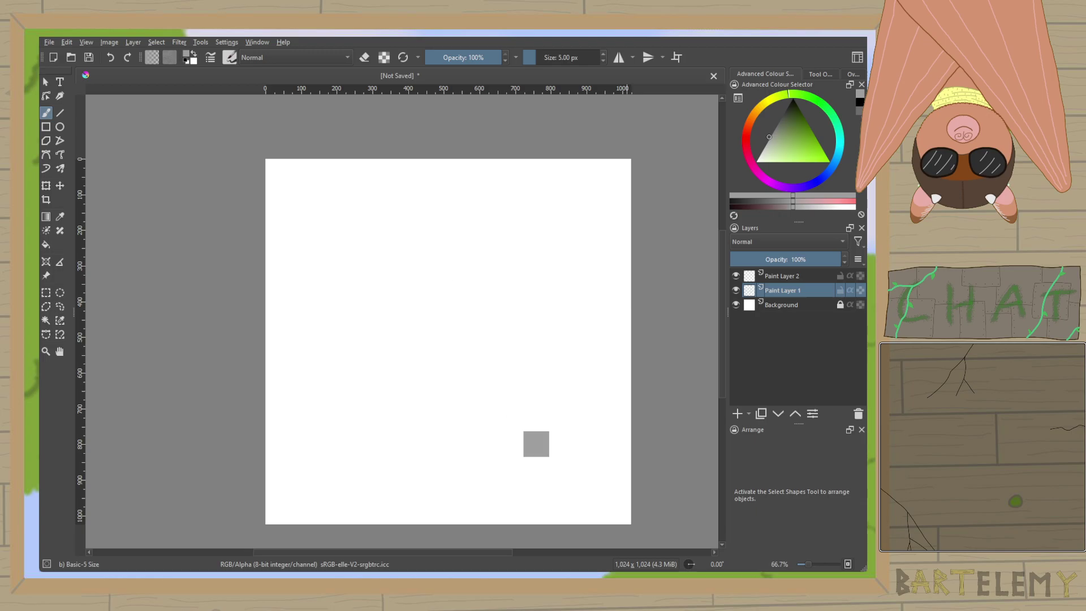
Sketch a gently arched ground line, a large tilted oval crossing it and a V-shaped point with a jagged outline around its tip.
{"action": "scroll", "coordinate": [506, 414], "scroll_direction": "up", "scroll_amount": 1}
{"action": "scroll", "coordinate": [507, 351], "scroll_direction": "down", "scroll_amount": 1}
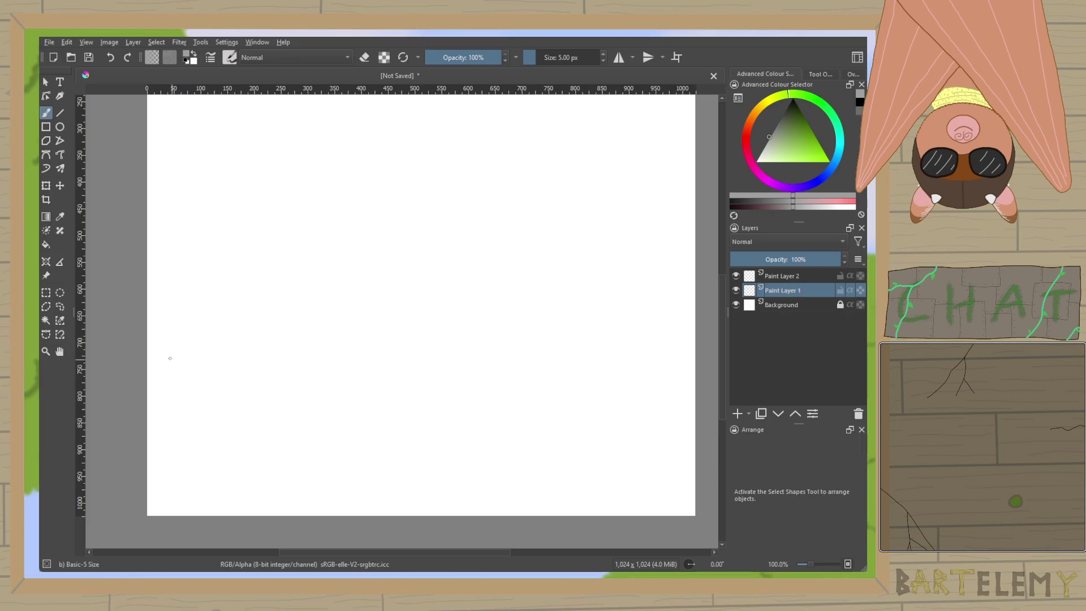
{"action": "mouse_move", "coordinate": [164, 389]}
{"action": "left_mouse_down"}
{"action": "mouse_move", "coordinate": [477, 334]}
{"action": "mouse_move", "coordinate": [639, 356]}
{"action": "left_mouse_up"}
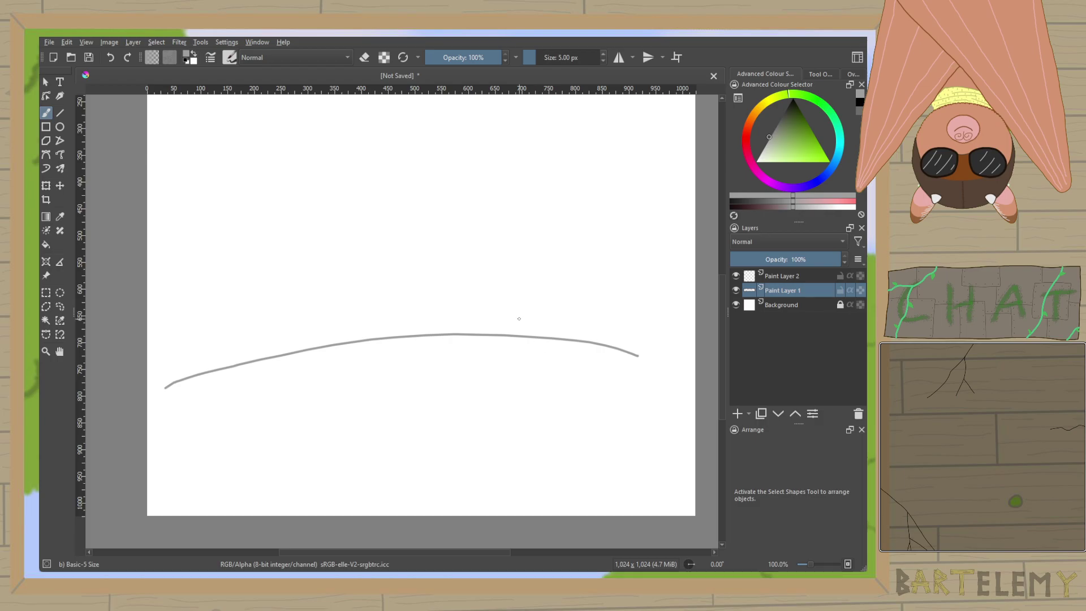
{"action": "mouse_move", "coordinate": [476, 304]}
{"action": "left_mouse_down"}
{"action": "mouse_move", "coordinate": [577, 439]}
{"action": "mouse_move", "coordinate": [457, 301]}
{"action": "left_mouse_up"}
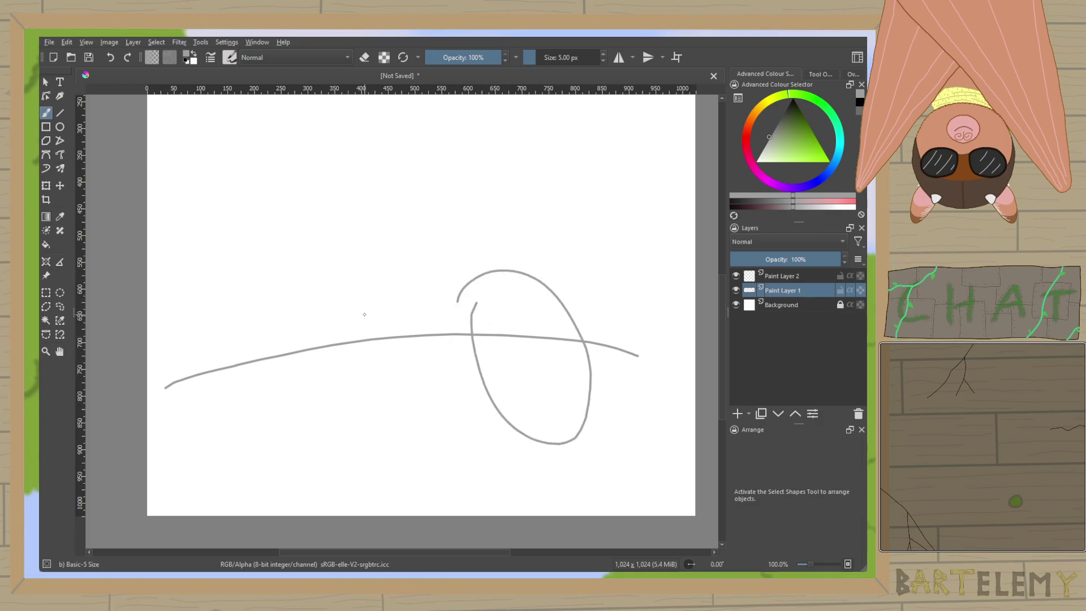
{"action": "mouse_move", "coordinate": [344, 283]}
{"action": "left_mouse_down"}
{"action": "mouse_move", "coordinate": [378, 382]}
{"action": "mouse_move", "coordinate": [389, 273]}
{"action": "left_mouse_up"}
{"action": "mouse_move", "coordinate": [337, 354]}
{"action": "left_mouse_down"}
{"action": "mouse_move", "coordinate": [301, 396]}
{"action": "mouse_move", "coordinate": [400, 411]}
{"action": "mouse_move", "coordinate": [431, 387]}
{"action": "mouse_move", "coordinate": [448, 340]}
{"action": "left_mouse_up"}
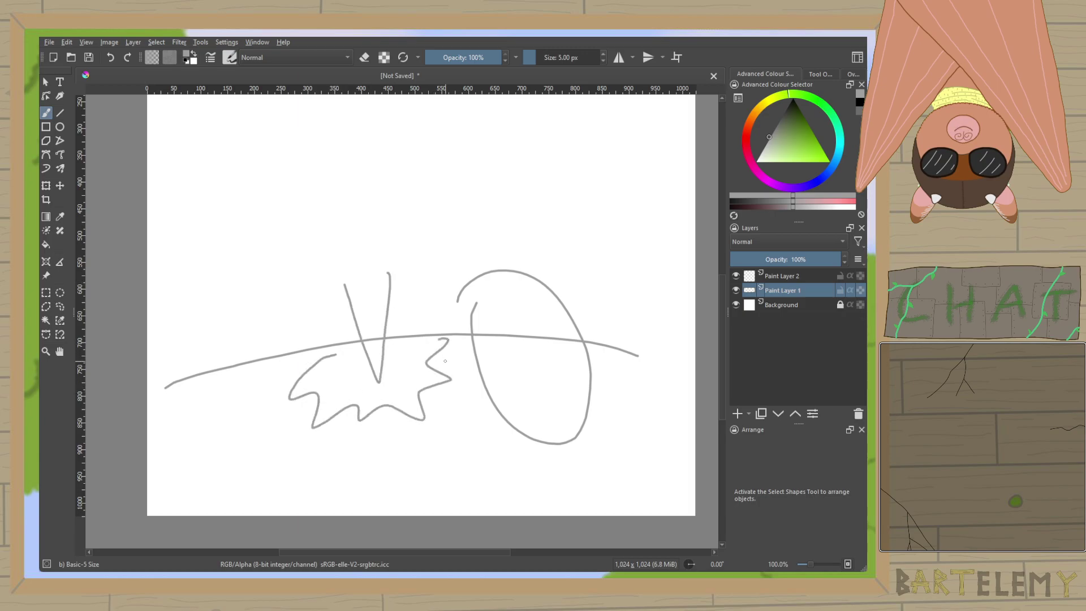
Sketch a rounded block above the V-shaped point, join it with two tapering side lines and add a rounded handle on top.
{"action": "left_click_drag", "start_coordinate": [436, 239], "coordinate": [417, 332]}
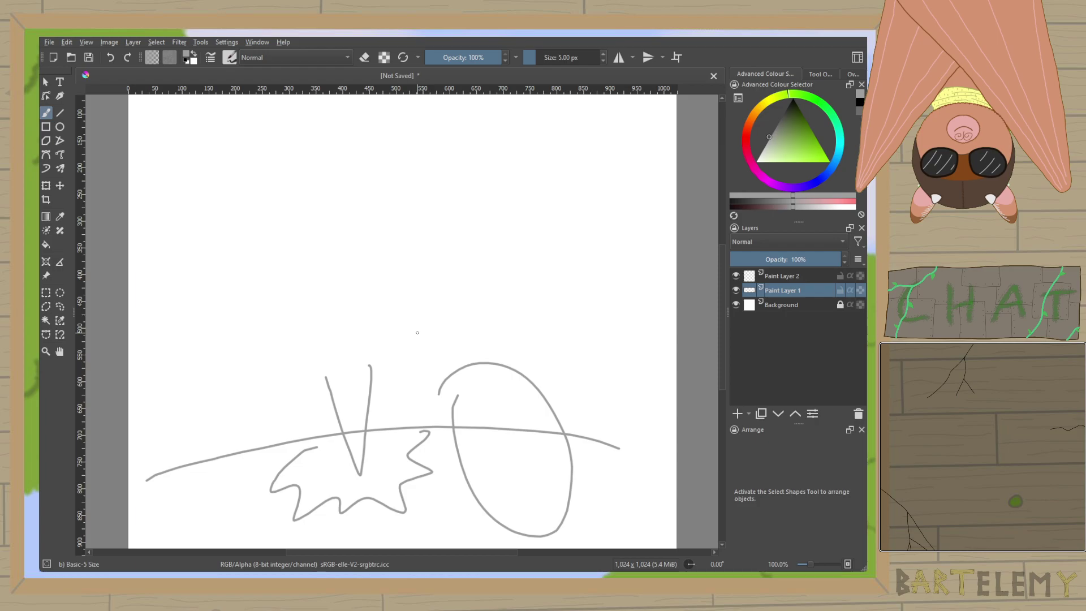
{"action": "mouse_move", "coordinate": [289, 303]}
{"action": "left_mouse_down"}
{"action": "mouse_move", "coordinate": [356, 322]}
{"action": "mouse_move", "coordinate": [333, 290]}
{"action": "mouse_move", "coordinate": [290, 301]}
{"action": "left_mouse_up"}
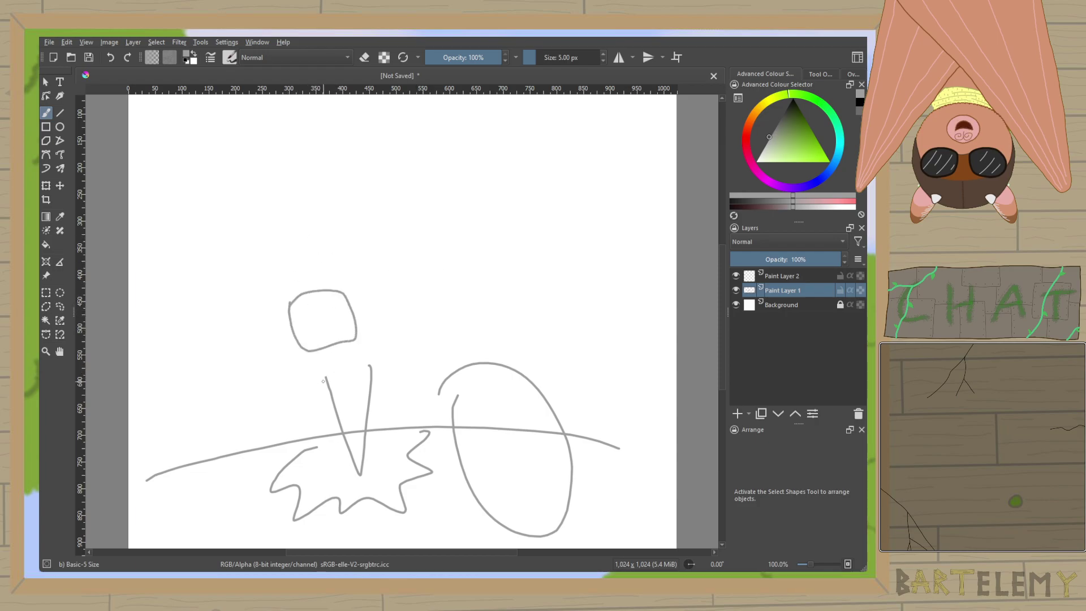
{"action": "left_click_drag", "start_coordinate": [310, 353], "coordinate": [350, 438]}
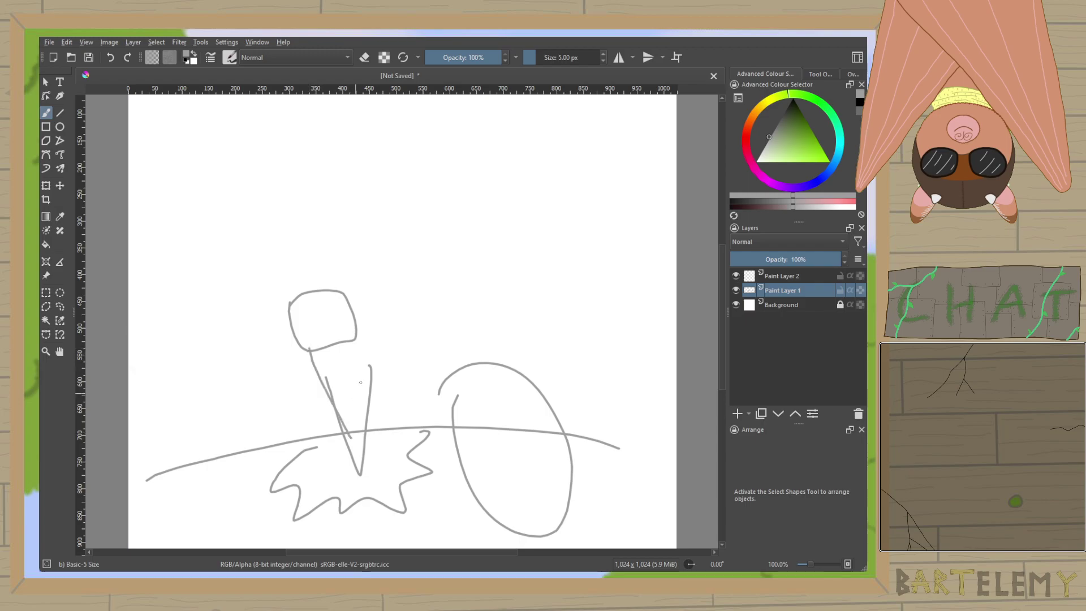
{"action": "left_click_drag", "start_coordinate": [354, 337], "coordinate": [377, 412]}
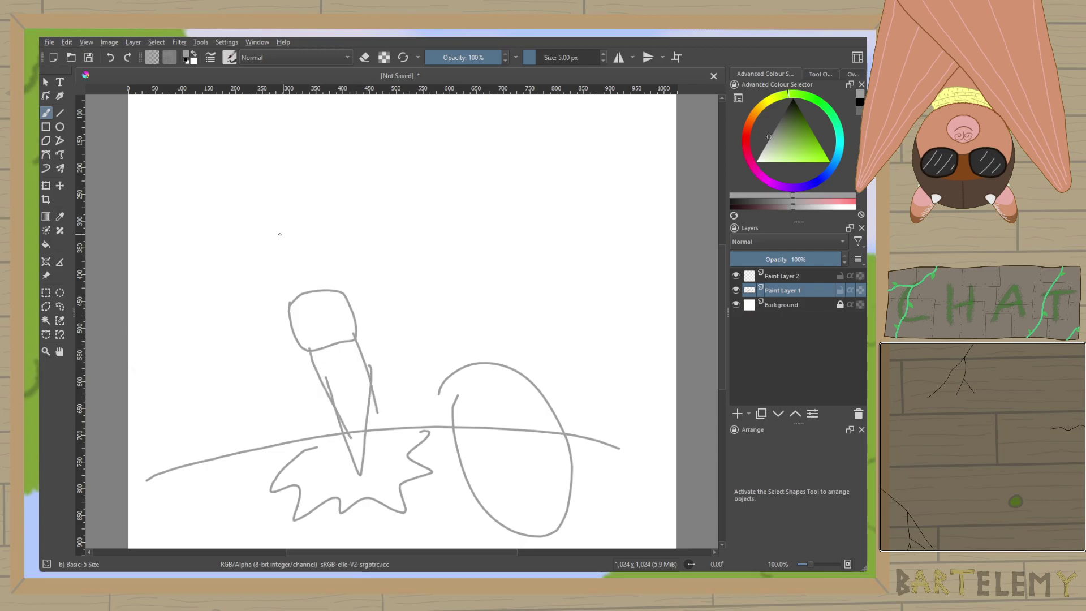
{"action": "mouse_move", "coordinate": [296, 295]}
{"action": "left_mouse_down"}
{"action": "mouse_move", "coordinate": [273, 256]}
{"action": "mouse_move", "coordinate": [293, 231]}
{"action": "mouse_move", "coordinate": [319, 251]}
{"action": "mouse_move", "coordinate": [326, 284]}
{"action": "left_mouse_up"}
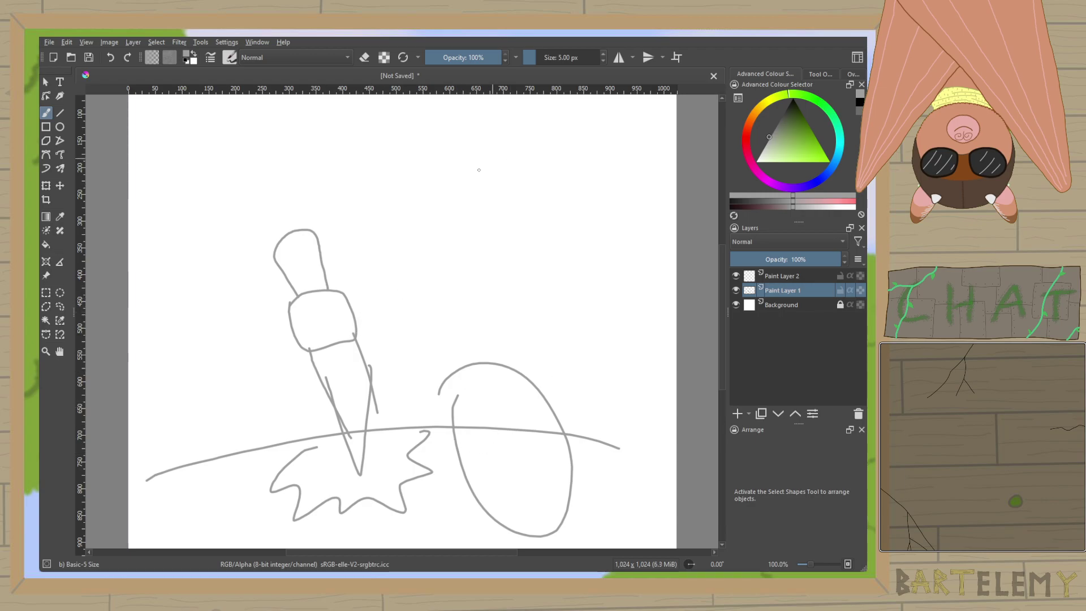
Sketch an egg-shaped head above the large tilted oval, with two round eyes and short vertical teeth marks.
{"action": "mouse_move", "coordinate": [432, 170]}
{"action": "left_mouse_down"}
{"action": "mouse_move", "coordinate": [434, 257]}
{"action": "mouse_move", "coordinate": [473, 165]}
{"action": "mouse_move", "coordinate": [409, 188]}
{"action": "left_mouse_up"}
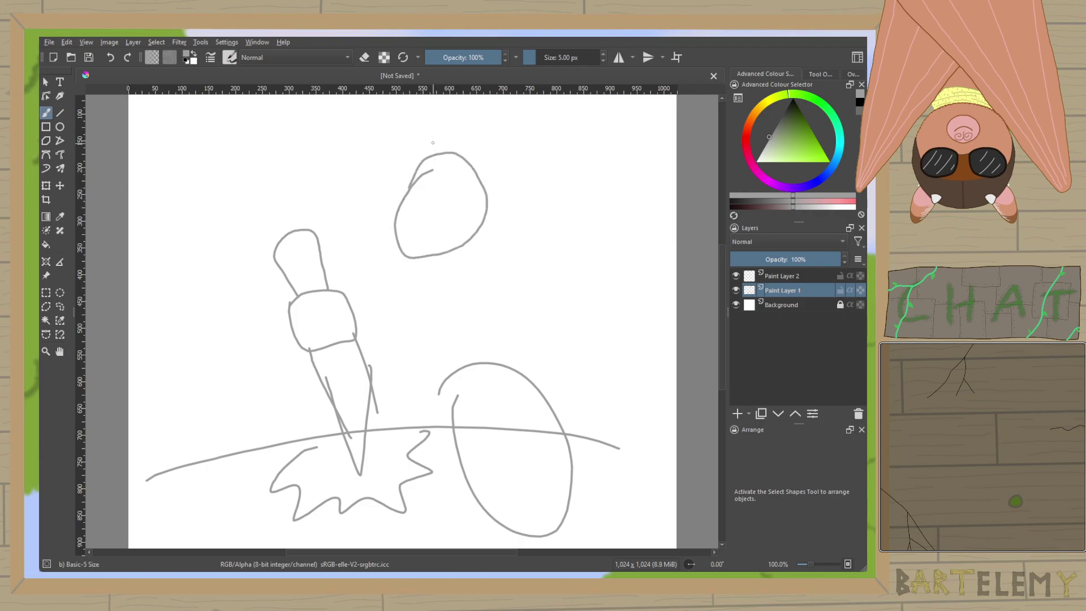
{"action": "key", "text": "ctrl+z"}
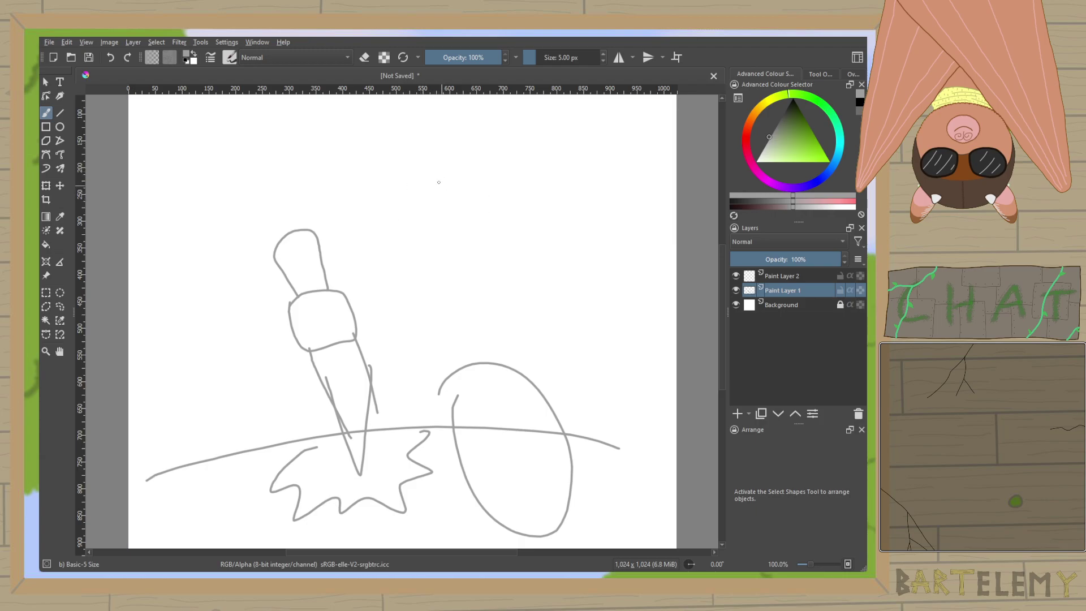
{"action": "mouse_move", "coordinate": [426, 140]}
{"action": "left_mouse_down"}
{"action": "mouse_move", "coordinate": [397, 257]}
{"action": "mouse_move", "coordinate": [480, 190]}
{"action": "mouse_move", "coordinate": [418, 154]}
{"action": "mouse_move", "coordinate": [432, 199]}
{"action": "mouse_move", "coordinate": [403, 184]}
{"action": "left_mouse_up"}
{"action": "mouse_move", "coordinate": [477, 188]}
{"action": "left_mouse_down"}
{"action": "mouse_move", "coordinate": [464, 211]}
{"action": "mouse_move", "coordinate": [476, 188]}
{"action": "left_mouse_up"}
{"action": "left_click_drag", "start_coordinate": [421, 231], "coordinate": [418, 249]}
{"action": "mouse_move", "coordinate": [434, 230]}
{"action": "left_mouse_down"}
{"action": "mouse_move", "coordinate": [430, 247]}
{"action": "mouse_move", "coordinate": [458, 253]}
{"action": "left_mouse_up"}
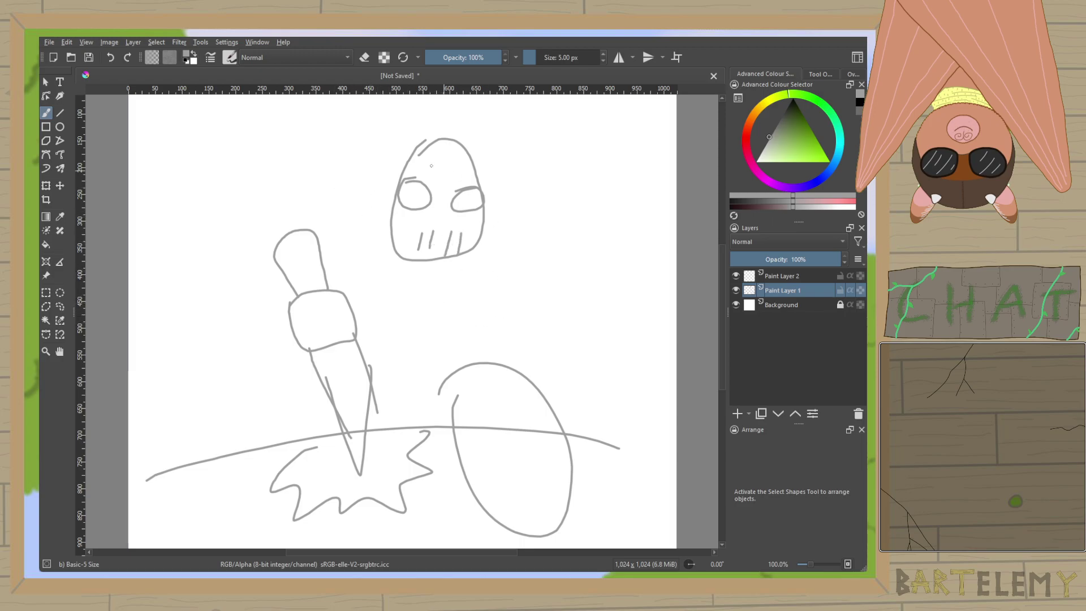
Sketch a hood around the head, with a double line down its side.
{"action": "mouse_move", "coordinate": [436, 124]}
{"action": "left_mouse_down"}
{"action": "mouse_move", "coordinate": [380, 165]}
{"action": "mouse_move", "coordinate": [364, 214]}
{"action": "left_mouse_up"}
{"action": "mouse_move", "coordinate": [436, 122]}
{"action": "left_mouse_down"}
{"action": "mouse_move", "coordinate": [486, 162]}
{"action": "mouse_move", "coordinate": [488, 202]}
{"action": "left_mouse_up"}
{"action": "mouse_move", "coordinate": [363, 214]}
{"action": "left_mouse_down"}
{"action": "mouse_move", "coordinate": [359, 245]}
{"action": "mouse_move", "coordinate": [376, 258]}
{"action": "left_mouse_up"}
{"action": "mouse_move", "coordinate": [371, 179]}
{"action": "left_mouse_down"}
{"action": "mouse_move", "coordinate": [367, 217]}
{"action": "mouse_move", "coordinate": [395, 256]}
{"action": "left_mouse_up"}
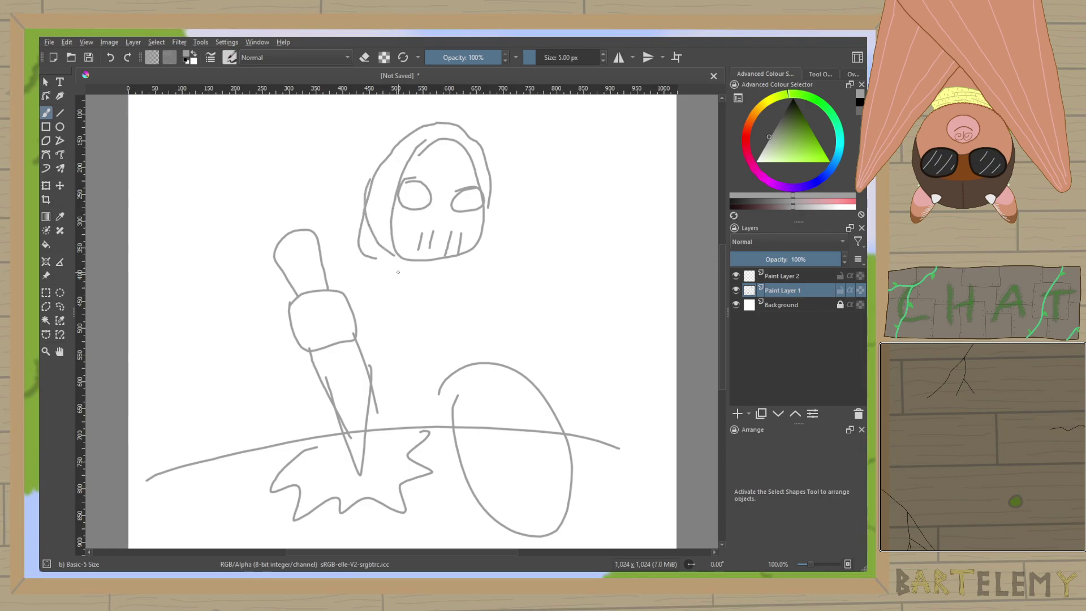
Sketch the neck below the head, a curved chest line and sloping shoulder lines on both sides.
{"action": "left_click_drag", "start_coordinate": [448, 257], "coordinate": [444, 288]}
{"action": "left_click_drag", "start_coordinate": [387, 248], "coordinate": [374, 273]}
{"action": "mouse_move", "coordinate": [445, 286]}
{"action": "left_mouse_down"}
{"action": "mouse_move", "coordinate": [484, 340]}
{"action": "mouse_move", "coordinate": [465, 362]}
{"action": "left_mouse_up"}
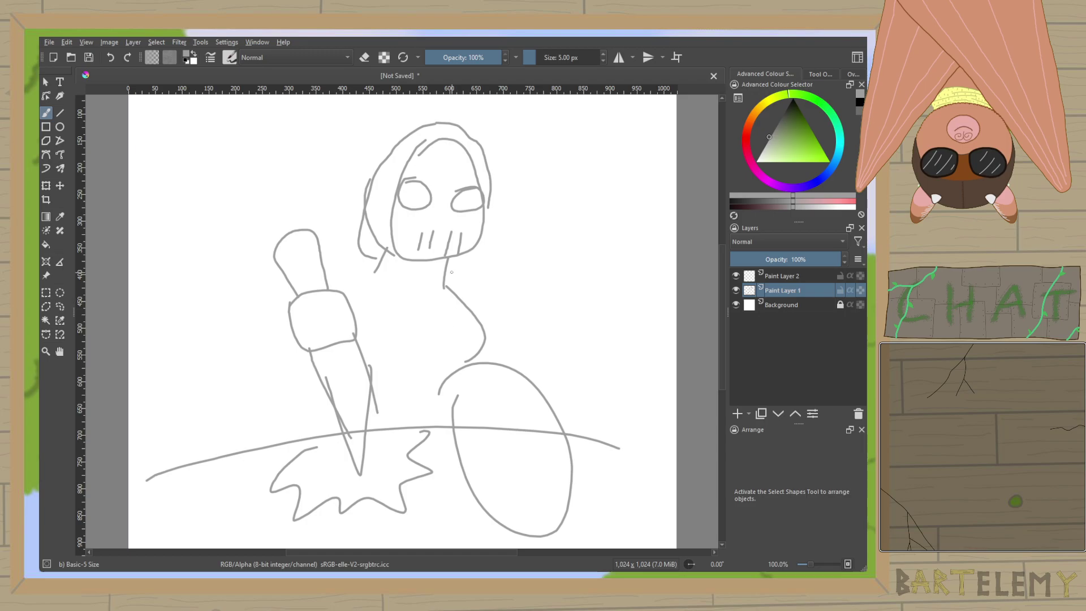
{"action": "left_click_drag", "start_coordinate": [374, 257], "coordinate": [315, 281]}
{"action": "mouse_move", "coordinate": [443, 280]}
{"action": "left_mouse_down"}
{"action": "mouse_move", "coordinate": [508, 307]}
{"action": "mouse_move", "coordinate": [516, 365]}
{"action": "left_mouse_up"}
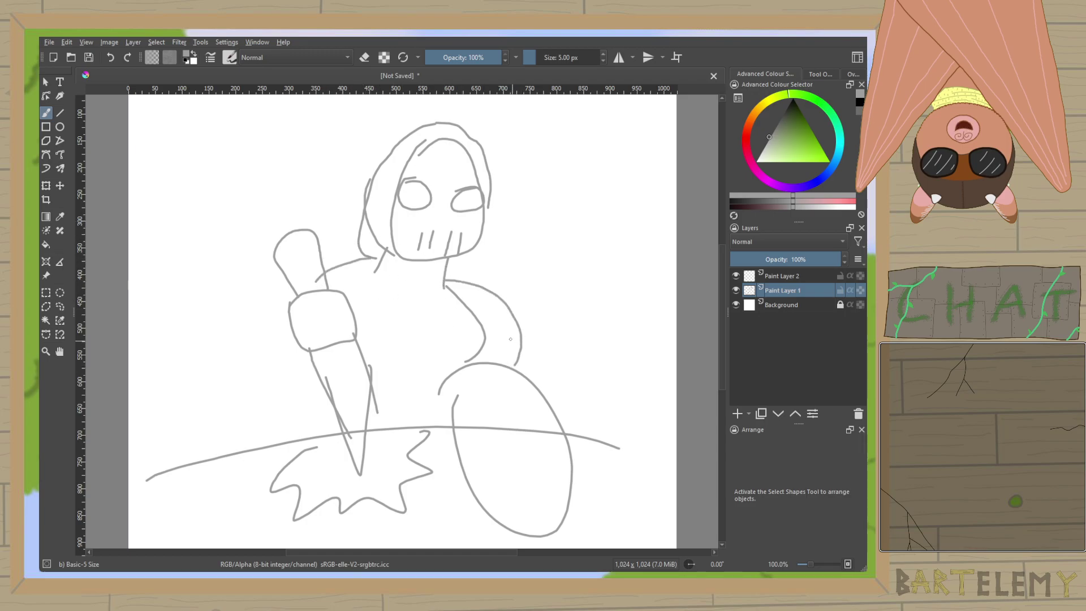
Erase the inner chest curve beside the outer shoulder line.
{"action": "key", "text": "e"}
{"action": "mouse_move", "coordinate": [474, 316]}
{"action": "left_mouse_down"}
{"action": "mouse_move", "coordinate": [456, 292]}
{"action": "mouse_move", "coordinate": [465, 302]}
{"action": "left_mouse_up"}
{"action": "left_click_drag", "start_coordinate": [465, 359], "coordinate": [488, 331]}
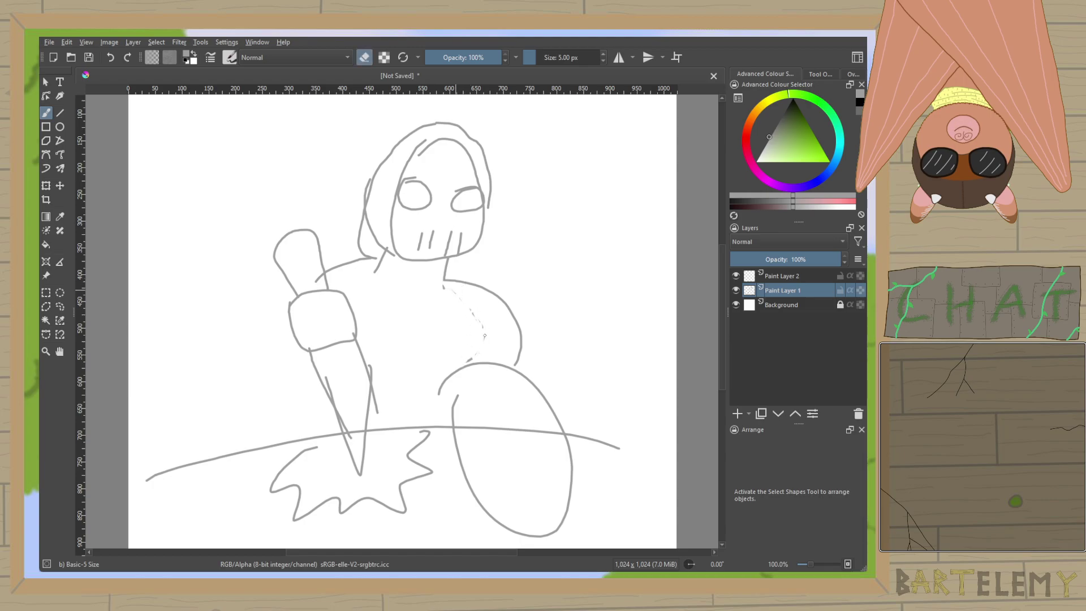
{"action": "left_click", "coordinate": [364, 57]}
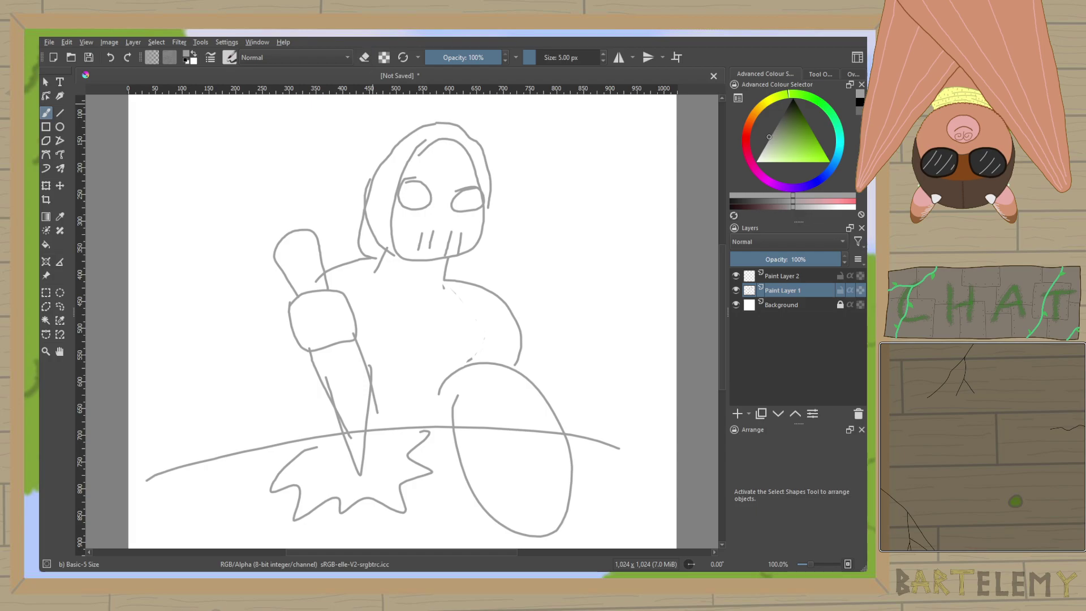
Sketch a bent arm curving outward from the handle and back to the blade, retrying its inner line.
{"action": "mouse_move", "coordinate": [293, 295]}
{"action": "left_mouse_down"}
{"action": "mouse_move", "coordinate": [268, 369]}
{"action": "mouse_move", "coordinate": [281, 389]}
{"action": "mouse_move", "coordinate": [312, 368]}
{"action": "left_mouse_up"}
{"action": "key", "text": "ctrl+z"}
{"action": "mouse_move", "coordinate": [290, 289]}
{"action": "left_mouse_down"}
{"action": "mouse_move", "coordinate": [260, 335]}
{"action": "mouse_move", "coordinate": [260, 383]}
{"action": "mouse_move", "coordinate": [285, 406]}
{"action": "mouse_move", "coordinate": [322, 375]}
{"action": "left_mouse_up"}
{"action": "left_click_drag", "start_coordinate": [294, 337], "coordinate": [279, 365]}
{"action": "key", "text": "ctrl+z"}
{"action": "mouse_move", "coordinate": [288, 309]}
{"action": "left_mouse_down"}
{"action": "mouse_move", "coordinate": [272, 362]}
{"action": "mouse_move", "coordinate": [281, 378]}
{"action": "left_mouse_up"}
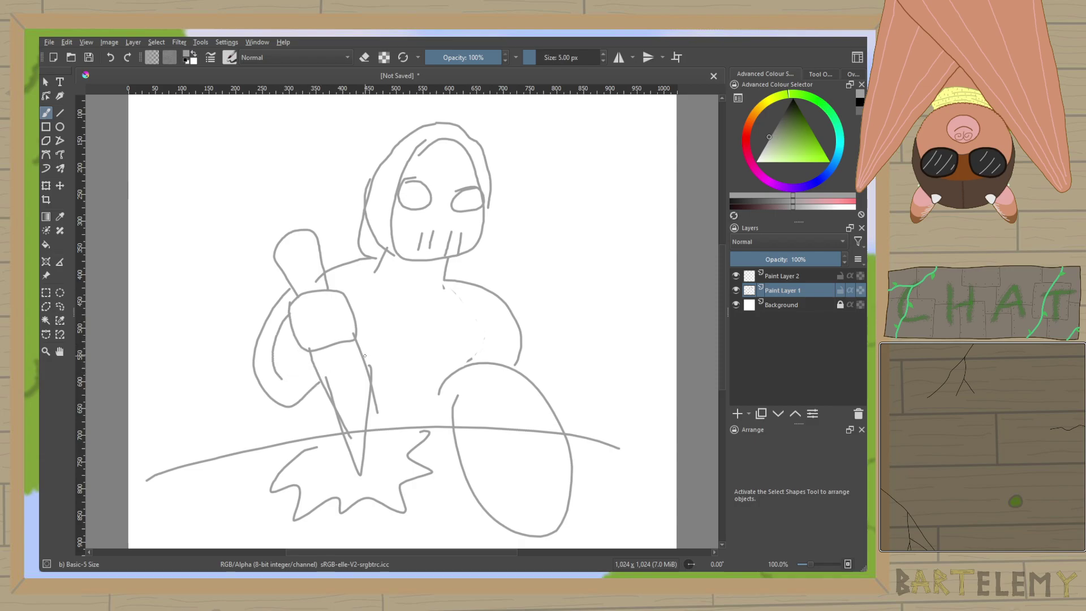
{"action": "key", "text": "ctrl+z"}
{"action": "mouse_move", "coordinate": [289, 312]}
{"action": "left_mouse_down"}
{"action": "mouse_move", "coordinate": [274, 329]}
{"action": "mouse_move", "coordinate": [272, 396]}
{"action": "left_mouse_up"}
Erase the outer upper line of the bent arm beside the handle.
{"action": "left_click", "coordinate": [364, 57]}
{"action": "left_click_drag", "start_coordinate": [281, 297], "coordinate": [255, 371]}
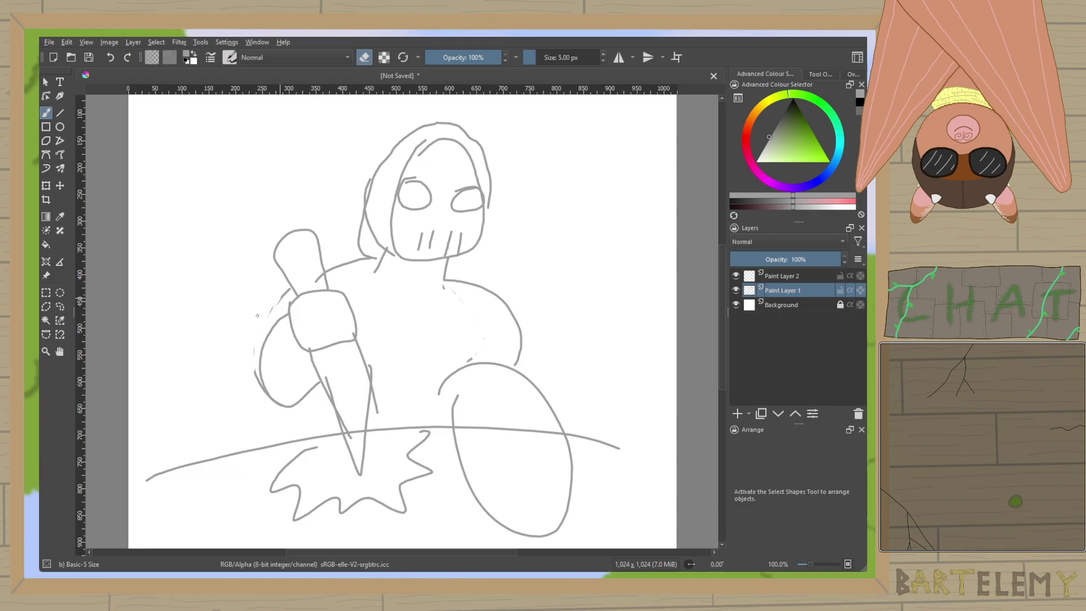
{"action": "key", "text": "e"}
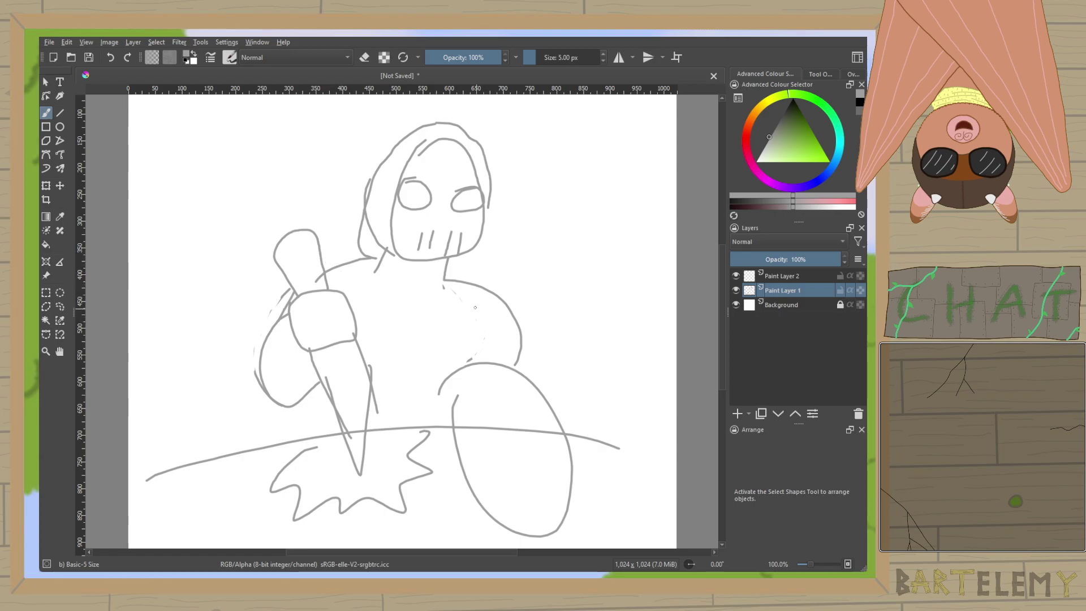
Erase most of the arched ground line and the large tilted oval.
{"action": "key", "text": "e"}
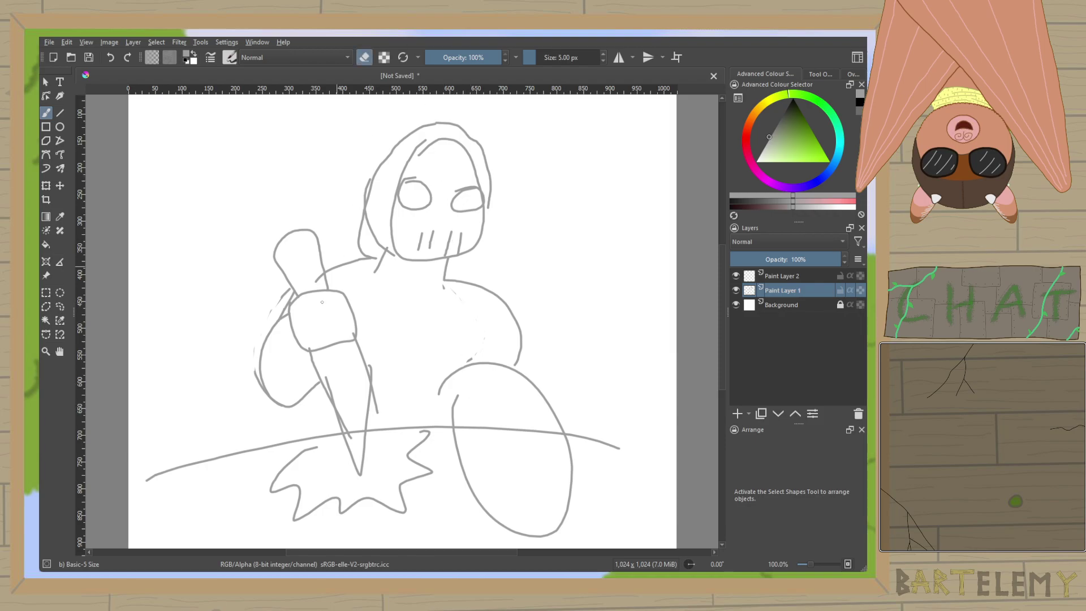
{"action": "mouse_move", "coordinate": [219, 458]}
{"action": "left_mouse_down"}
{"action": "mouse_move", "coordinate": [260, 450]}
{"action": "mouse_move", "coordinate": [173, 468]}
{"action": "mouse_move", "coordinate": [310, 439]}
{"action": "mouse_move", "coordinate": [268, 451]}
{"action": "left_mouse_up"}
{"action": "mouse_move", "coordinate": [389, 430]}
{"action": "left_mouse_down"}
{"action": "mouse_move", "coordinate": [534, 431]}
{"action": "mouse_move", "coordinate": [477, 424]}
{"action": "mouse_move", "coordinate": [508, 430]}
{"action": "left_mouse_up"}
{"action": "mouse_move", "coordinate": [439, 392]}
{"action": "left_mouse_down"}
{"action": "mouse_move", "coordinate": [468, 360]}
{"action": "mouse_move", "coordinate": [545, 398]}
{"action": "mouse_move", "coordinate": [560, 425]}
{"action": "mouse_move", "coordinate": [547, 401]}
{"action": "left_mouse_up"}
{"action": "mouse_move", "coordinate": [454, 396]}
{"action": "left_mouse_down"}
{"action": "mouse_move", "coordinate": [459, 469]}
{"action": "mouse_move", "coordinate": [503, 524]}
{"action": "mouse_move", "coordinate": [571, 481]}
{"action": "mouse_move", "coordinate": [573, 444]}
{"action": "left_mouse_up"}
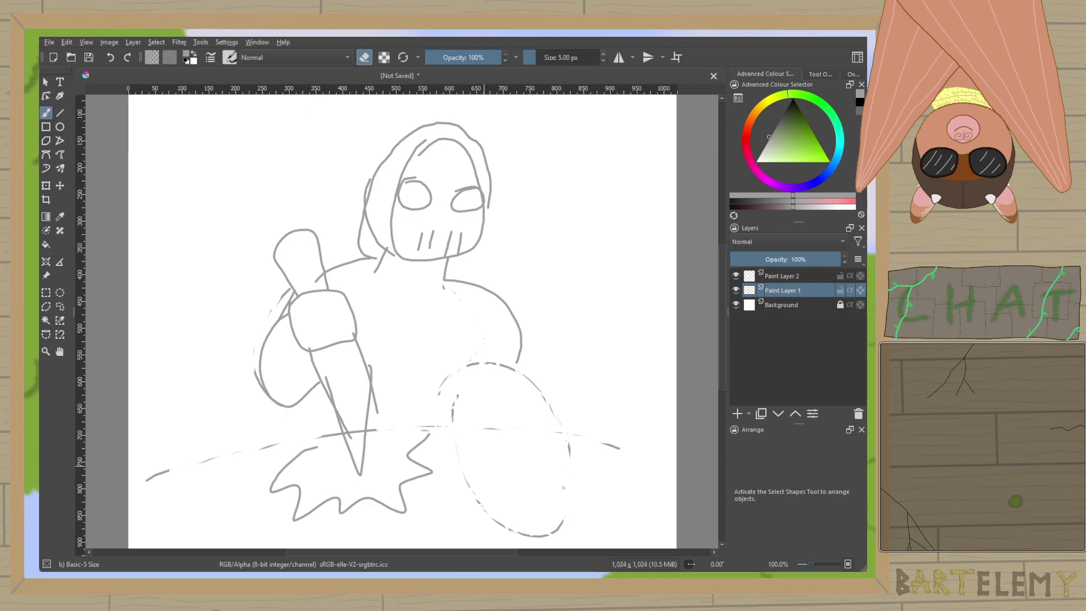
{"action": "left_click_drag", "start_coordinate": [560, 527], "coordinate": [527, 537]}
{"action": "key", "text": "e"}
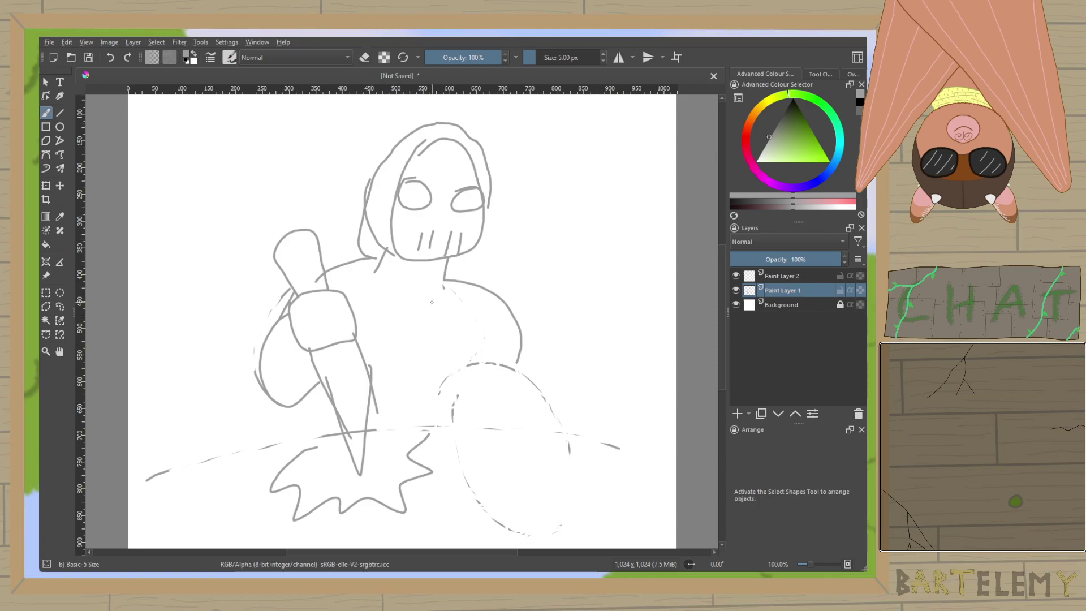
Close the torso with a curved lower edge on both sides of the blade and redraw the blade wider and longer.
{"action": "mouse_move", "coordinate": [522, 354]}
{"action": "left_mouse_down"}
{"action": "mouse_move", "coordinate": [463, 397]}
{"action": "mouse_move", "coordinate": [373, 408]}
{"action": "left_mouse_up"}
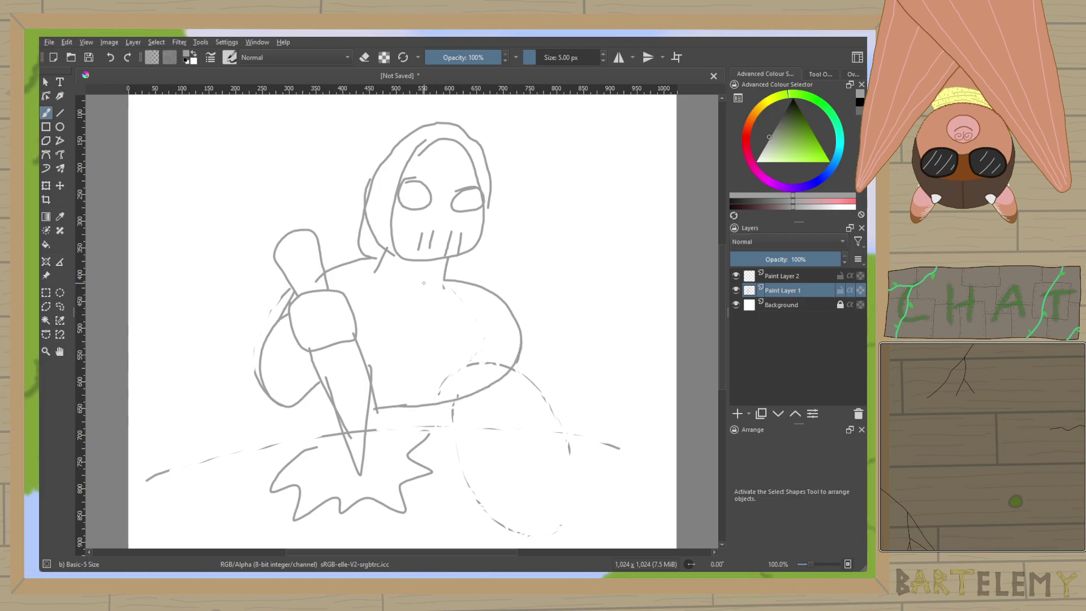
{"action": "left_click_drag", "start_coordinate": [306, 397], "coordinate": [334, 408]}
{"action": "mouse_move", "coordinate": [344, 419]}
{"action": "left_mouse_down"}
{"action": "mouse_move", "coordinate": [313, 349]}
{"action": "mouse_move", "coordinate": [363, 477]}
{"action": "left_mouse_up"}
{"action": "mouse_move", "coordinate": [367, 372]}
{"action": "left_mouse_down"}
{"action": "mouse_move", "coordinate": [389, 442]}
{"action": "mouse_move", "coordinate": [372, 476]}
{"action": "mouse_move", "coordinate": [361, 472]}
{"action": "mouse_move", "coordinate": [378, 492]}
{"action": "left_mouse_up"}
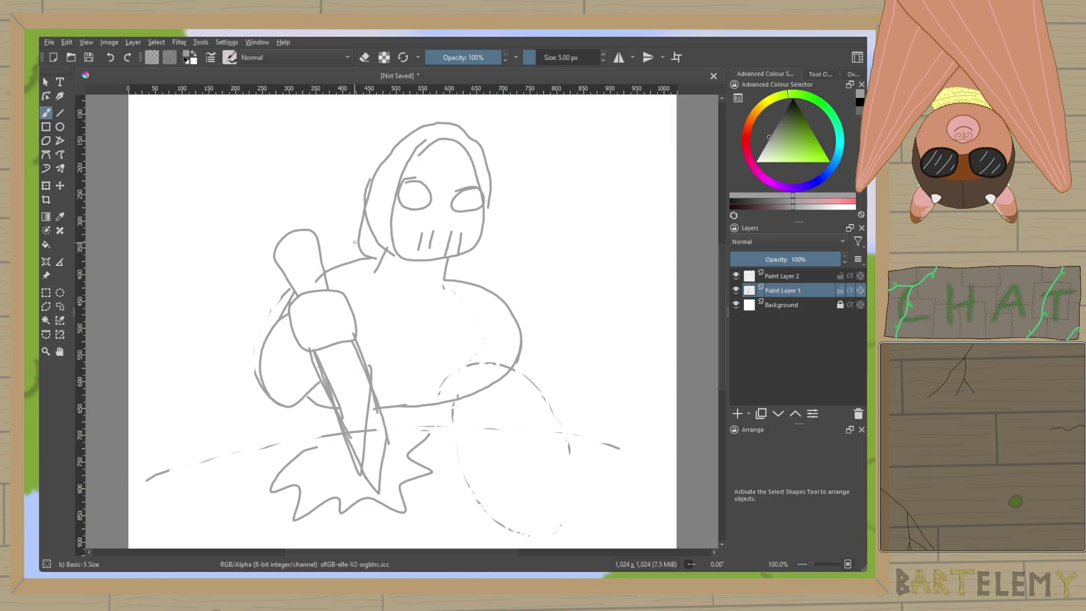
Sketch a shorter rounded end on the handle and erase its old outline.
{"action": "mouse_move", "coordinate": [285, 276]}
{"action": "left_mouse_down"}
{"action": "mouse_move", "coordinate": [329, 240]}
{"action": "mouse_move", "coordinate": [278, 239]}
{"action": "mouse_move", "coordinate": [293, 231]}
{"action": "left_mouse_up"}
{"action": "key", "text": "e"}
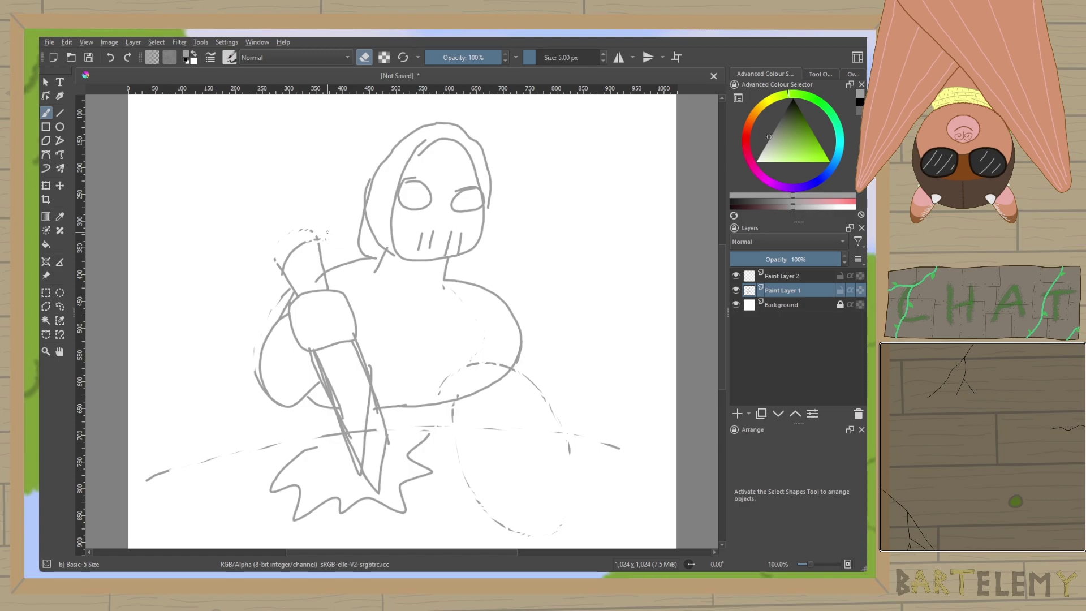
{"action": "key", "text": "e"}
Select the hooded head with an elliptical selection, move it slightly down onto the torso and deselect it.
{"action": "left_click", "coordinate": [60, 293]}
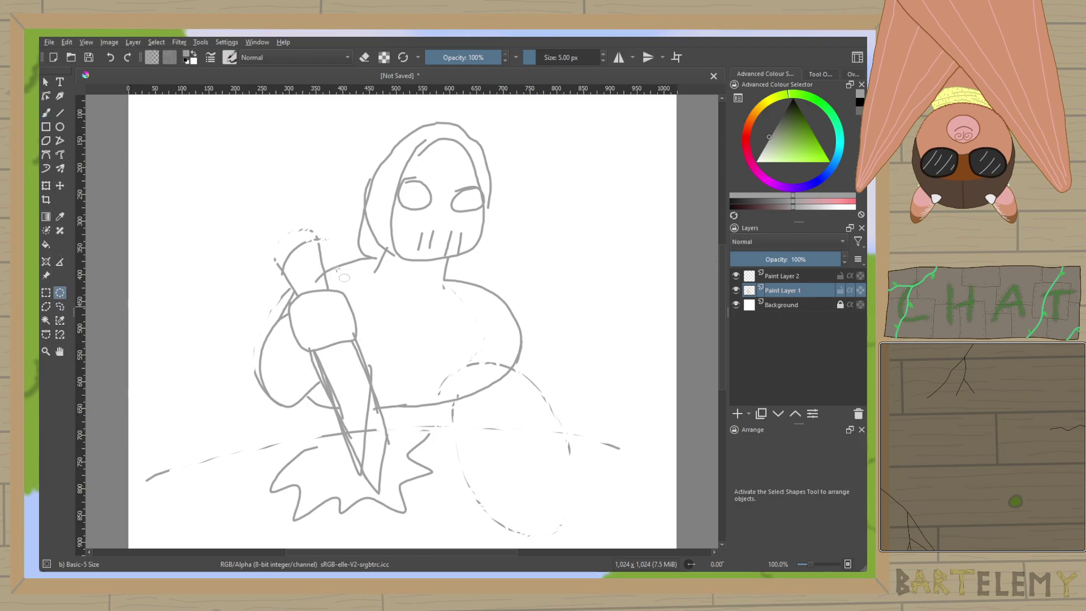
{"action": "left_click_drag", "start_coordinate": [331, 105], "coordinate": [526, 303]}
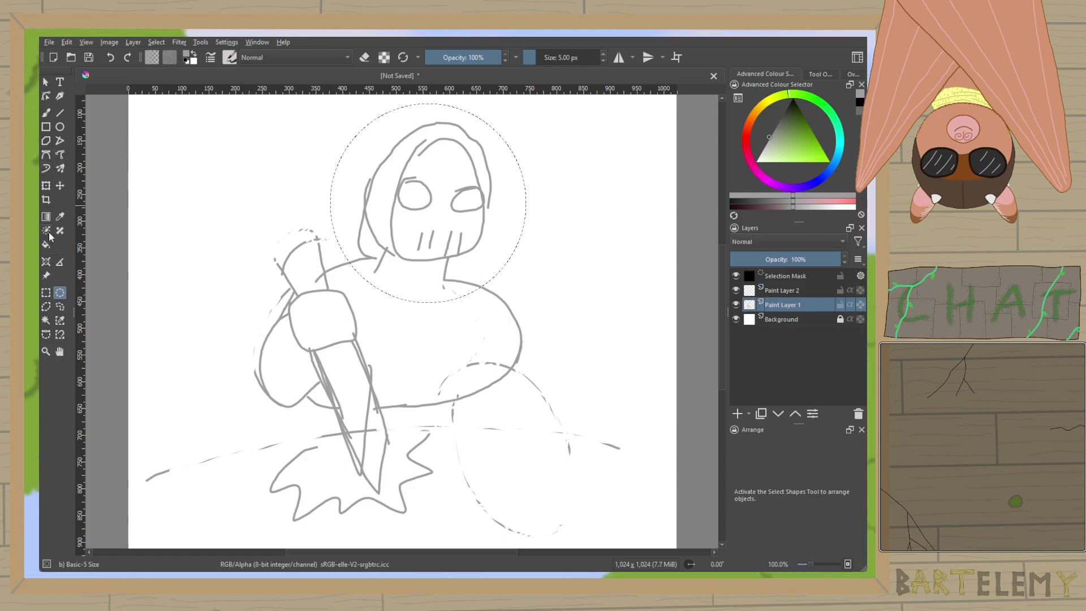
{"action": "left_click", "coordinate": [46, 186]}
{"action": "left_click_drag", "start_coordinate": [464, 223], "coordinate": [469, 269]}
{"action": "left_click", "coordinate": [46, 112]}
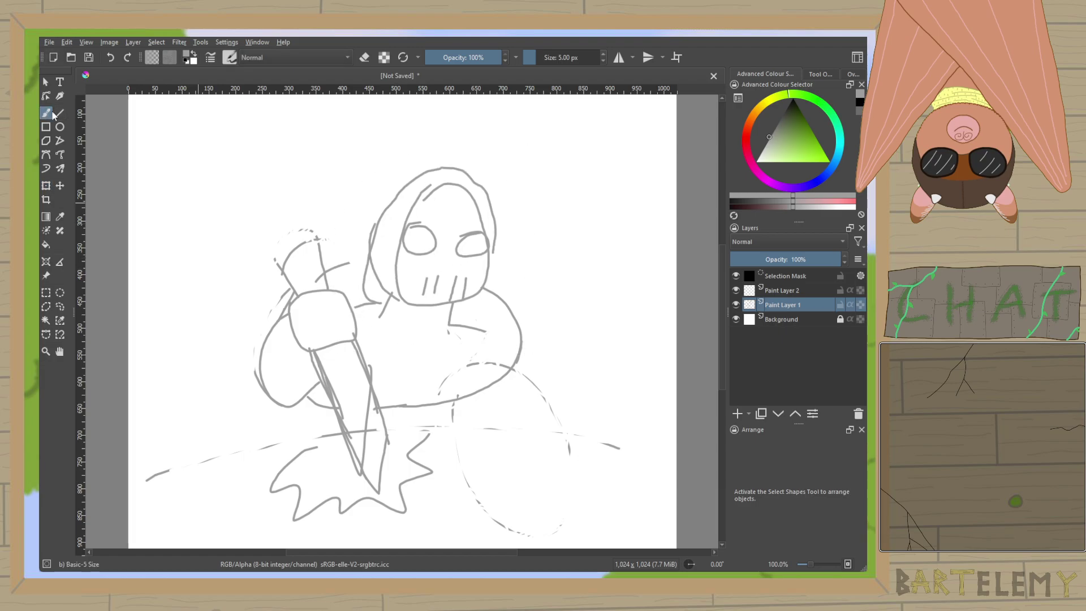
{"action": "key", "text": "ctrl+shift+a"}
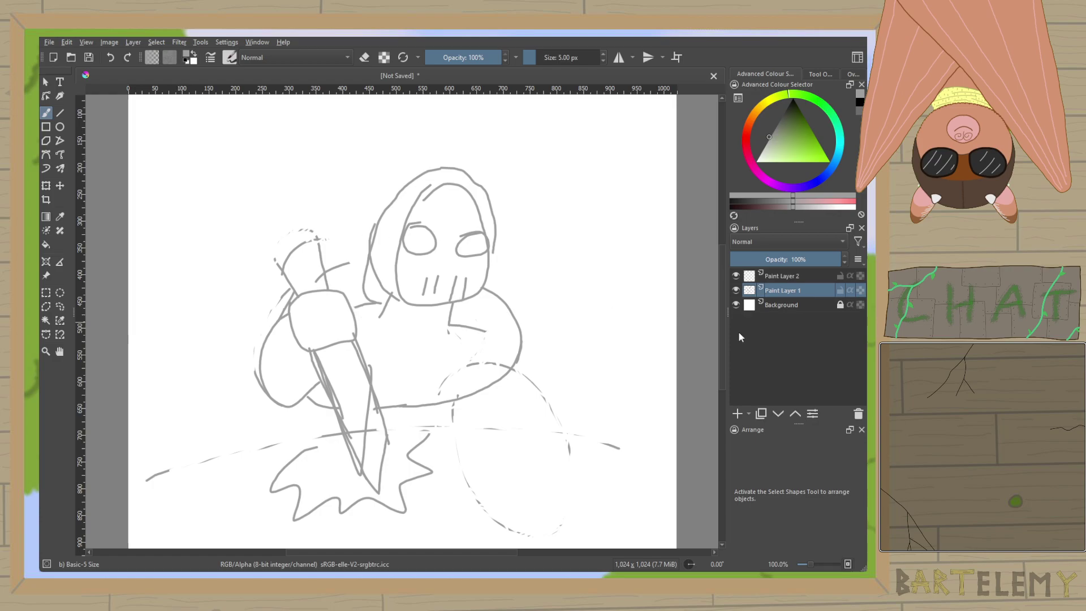
Erase the old shoulder and belly outline and redraw the torso with a smaller belly and a hunched back.
{"action": "key", "text": "e"}
{"action": "mouse_move", "coordinate": [399, 404]}
{"action": "left_mouse_down"}
{"action": "mouse_move", "coordinate": [468, 380]}
{"action": "mouse_move", "coordinate": [445, 406]}
{"action": "mouse_move", "coordinate": [460, 403]}
{"action": "mouse_move", "coordinate": [512, 366]}
{"action": "mouse_move", "coordinate": [496, 401]}
{"action": "mouse_move", "coordinate": [504, 365]}
{"action": "left_mouse_up"}
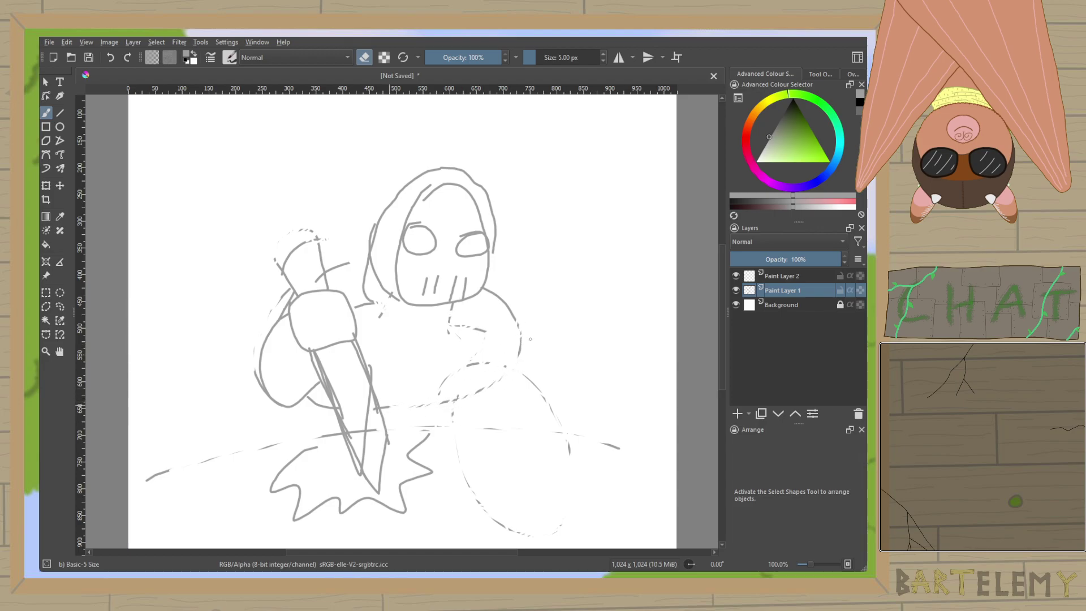
{"action": "left_click", "coordinate": [364, 57]}
{"action": "mouse_move", "coordinate": [373, 376]}
{"action": "left_mouse_down"}
{"action": "mouse_move", "coordinate": [420, 374]}
{"action": "mouse_move", "coordinate": [478, 353]}
{"action": "mouse_move", "coordinate": [503, 316]}
{"action": "mouse_move", "coordinate": [507, 270]}
{"action": "left_mouse_up"}
{"action": "mouse_move", "coordinate": [408, 183]}
{"action": "left_mouse_down"}
{"action": "mouse_move", "coordinate": [369, 179]}
{"action": "mouse_move", "coordinate": [321, 204]}
{"action": "mouse_move", "coordinate": [294, 231]}
{"action": "left_mouse_up"}
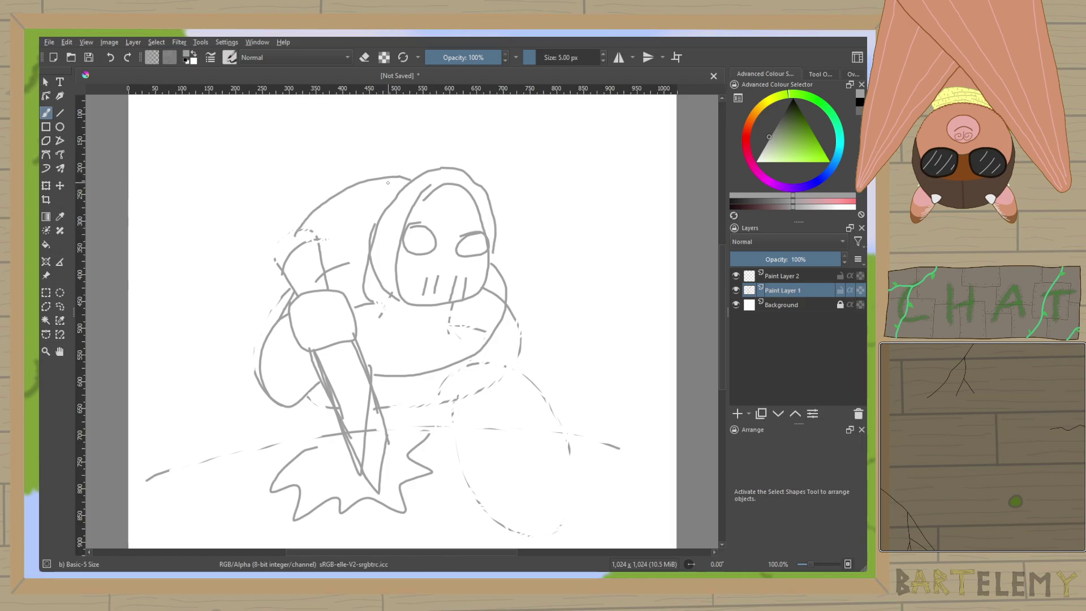
{"action": "mouse_move", "coordinate": [368, 180]}
{"action": "left_mouse_down"}
{"action": "mouse_move", "coordinate": [318, 197]}
{"action": "mouse_move", "coordinate": [273, 261]}
{"action": "mouse_move", "coordinate": [269, 313]}
{"action": "left_mouse_up"}
Sketch two short legs below the torso and a hanging arm with a rounded fist on the side away from the blade.
{"action": "mouse_move", "coordinate": [277, 407]}
{"action": "left_mouse_down"}
{"action": "mouse_move", "coordinate": [264, 453]}
{"action": "mouse_move", "coordinate": [323, 439]}
{"action": "left_mouse_up"}
{"action": "mouse_move", "coordinate": [470, 358]}
{"action": "left_mouse_down"}
{"action": "mouse_move", "coordinate": [479, 431]}
{"action": "mouse_move", "coordinate": [421, 426]}
{"action": "mouse_move", "coordinate": [407, 378]}
{"action": "left_mouse_up"}
{"action": "left_click_drag", "start_coordinate": [332, 435], "coordinate": [332, 409]}
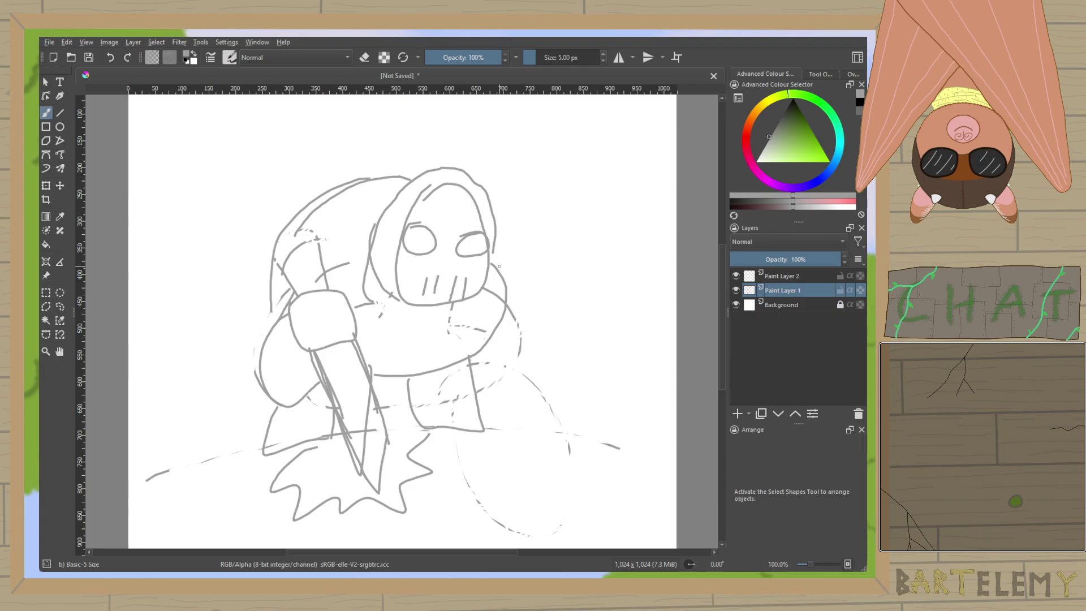
{"action": "mouse_move", "coordinate": [498, 233]}
{"action": "left_mouse_down"}
{"action": "mouse_move", "coordinate": [546, 314]}
{"action": "mouse_move", "coordinate": [514, 355]}
{"action": "mouse_move", "coordinate": [492, 335]}
{"action": "mouse_move", "coordinate": [523, 356]}
{"action": "left_mouse_up"}
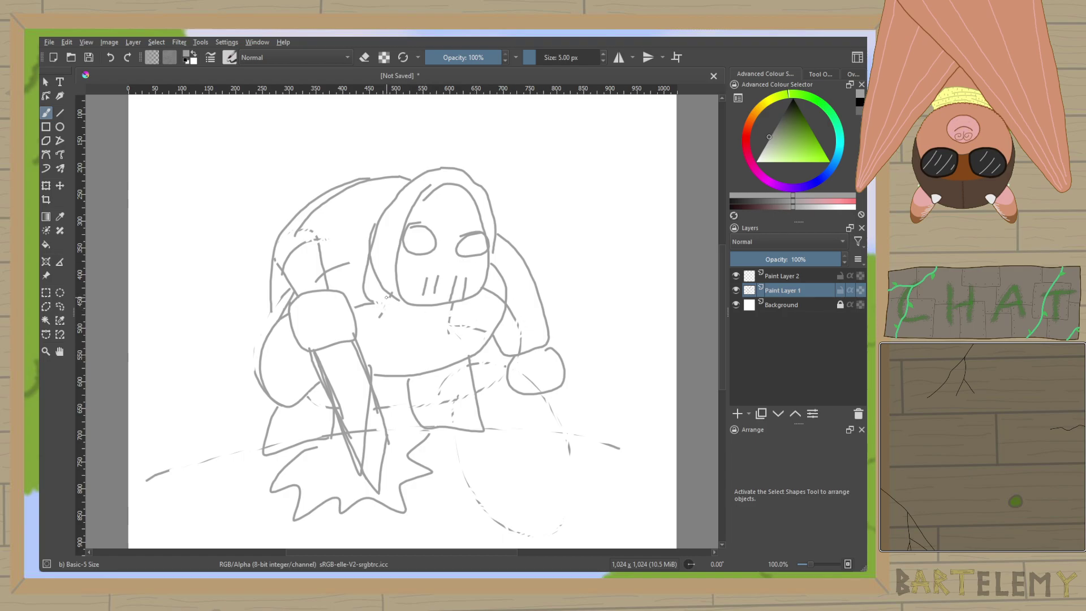
Sketch the hood's edge under the chin with a line down the chest, and erase the leftover neck and shoulder lines.
{"action": "mouse_move", "coordinate": [391, 295]}
{"action": "left_mouse_down"}
{"action": "mouse_move", "coordinate": [423, 318]}
{"action": "mouse_move", "coordinate": [461, 306]}
{"action": "mouse_move", "coordinate": [408, 373]}
{"action": "left_mouse_up"}
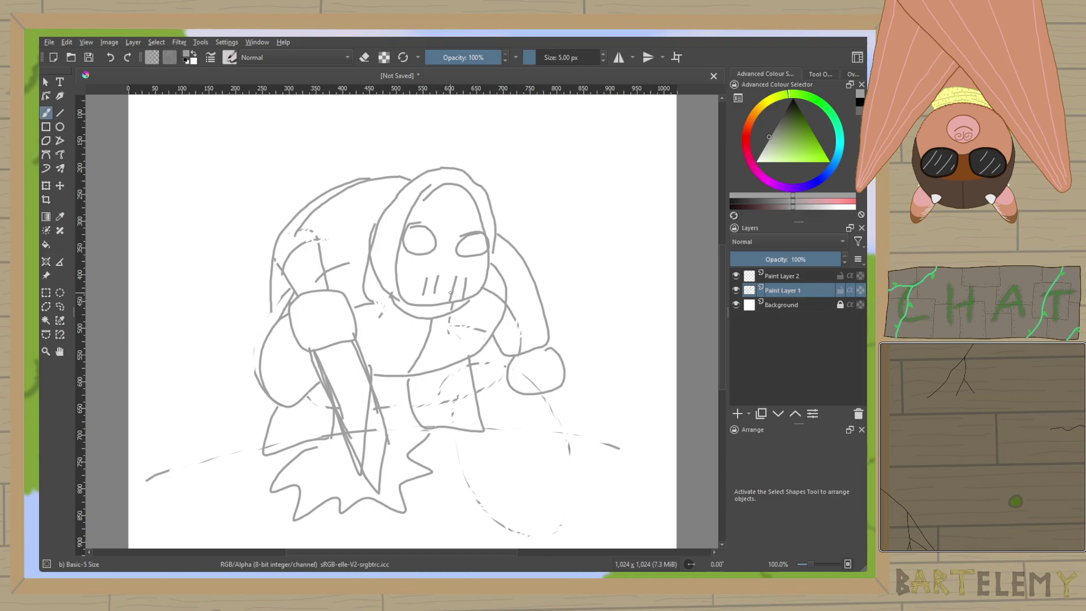
{"action": "key", "text": "e"}
{"action": "left_click_drag", "start_coordinate": [372, 290], "coordinate": [362, 308]}
{"action": "left_click_drag", "start_coordinate": [475, 321], "coordinate": [512, 314]}
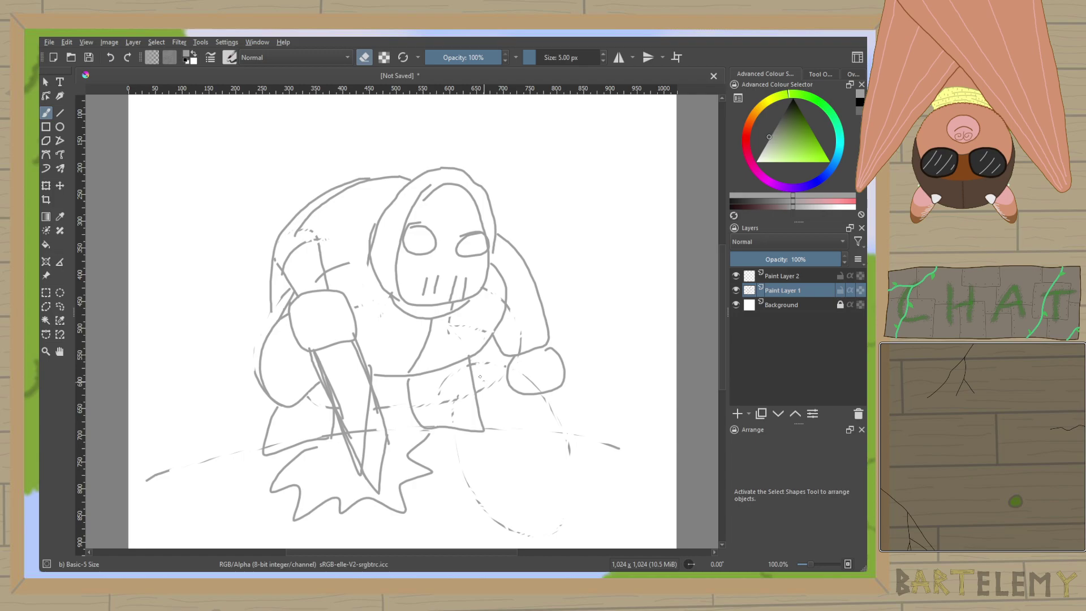
Sketch a horizontal band line across the upper part of each leg.
{"action": "key", "text": "e"}
{"action": "left_click_drag", "start_coordinate": [416, 389], "coordinate": [472, 386]}
{"action": "left_click_drag", "start_coordinate": [307, 397], "coordinate": [331, 402]}
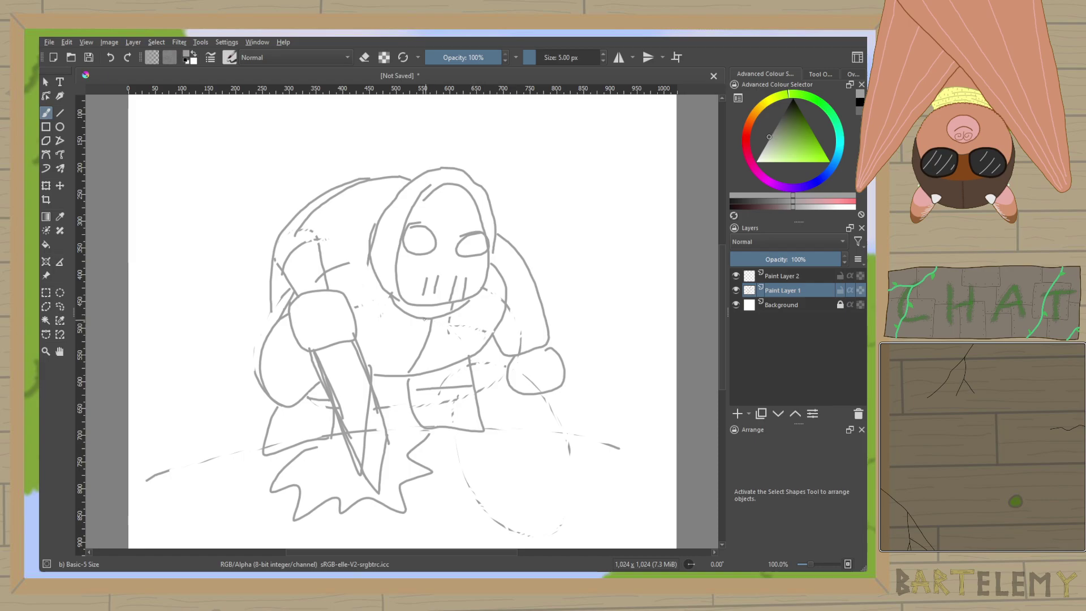
Sketch a rounded dodging figure beside the blade on Paint Layer 1, with a jagged trailing edge, two rounded bumps and an inner crease.
{"action": "left_click_drag", "start_coordinate": [571, 333], "coordinate": [533, 268]}
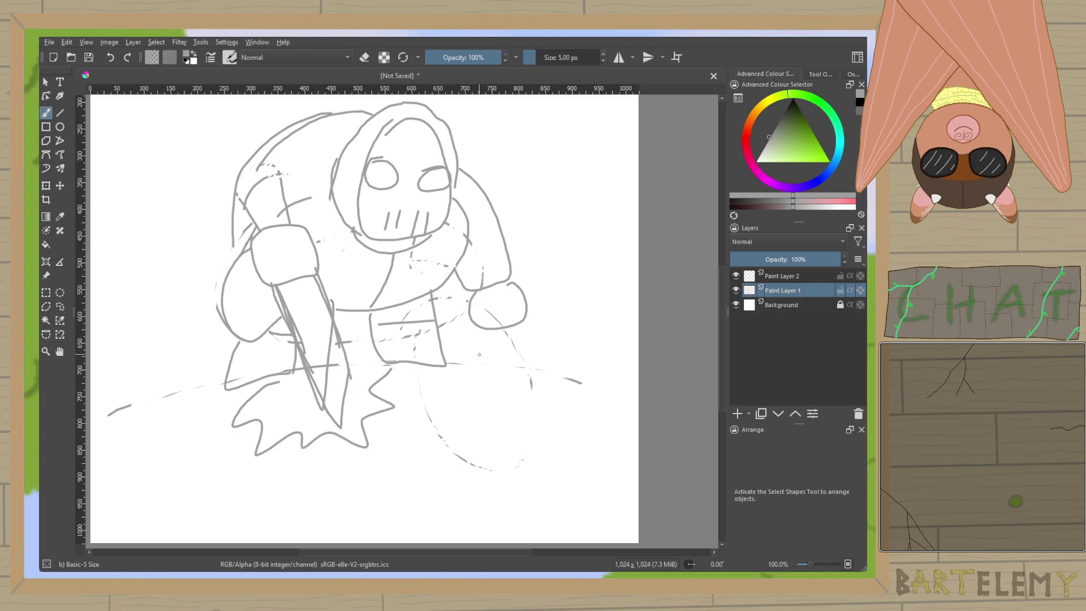
{"action": "left_click_drag", "start_coordinate": [481, 350], "coordinate": [423, 377]}
{"action": "mouse_move", "coordinate": [472, 350]}
{"action": "left_mouse_down"}
{"action": "mouse_move", "coordinate": [514, 384]}
{"action": "mouse_move", "coordinate": [463, 429]}
{"action": "left_mouse_up"}
{"action": "mouse_move", "coordinate": [446, 354]}
{"action": "left_mouse_down"}
{"action": "mouse_move", "coordinate": [393, 382]}
{"action": "mouse_move", "coordinate": [467, 428]}
{"action": "left_mouse_up"}
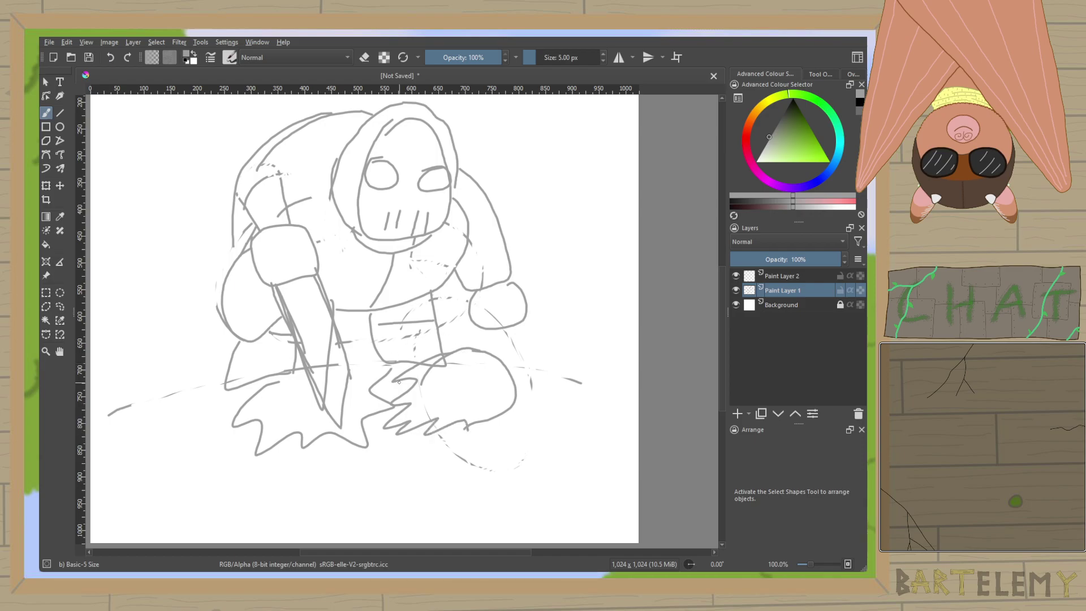
{"action": "key", "text": "e"}
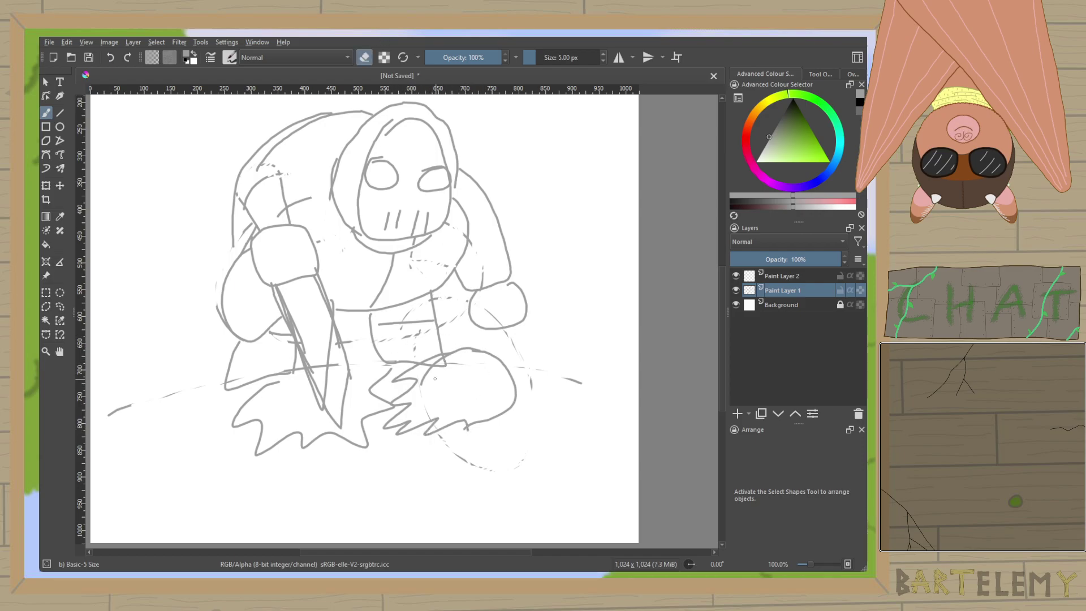
{"action": "left_click_drag", "start_coordinate": [426, 385], "coordinate": [433, 377]}
{"action": "key", "text": "e"}
{"action": "mouse_move", "coordinate": [480, 350]}
{"action": "left_mouse_down"}
{"action": "mouse_move", "coordinate": [438, 333]}
{"action": "mouse_move", "coordinate": [420, 363]}
{"action": "left_mouse_up"}
{"action": "left_click_drag", "start_coordinate": [476, 428], "coordinate": [515, 409]}
{"action": "left_click_drag", "start_coordinate": [451, 388], "coordinate": [507, 372]}
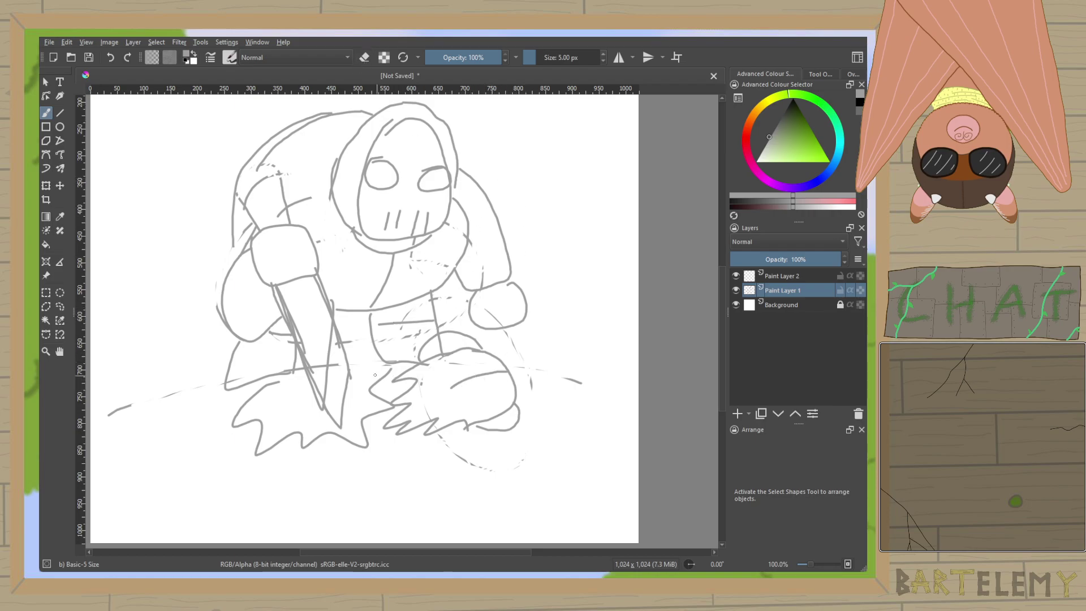
Sketch a short ground line between the blade and the dodging figure, plus a looping motion line beneath it.
{"action": "mouse_move", "coordinate": [351, 360]}
{"action": "left_mouse_down"}
{"action": "mouse_move", "coordinate": [395, 366]}
{"action": "mouse_move", "coordinate": [414, 348]}
{"action": "mouse_move", "coordinate": [387, 354]}
{"action": "mouse_move", "coordinate": [428, 326]}
{"action": "mouse_move", "coordinate": [475, 313]}
{"action": "left_mouse_up"}
{"action": "key", "text": "ctrl+z"}
{"action": "key", "text": "ctrl+z"}
{"action": "mouse_move", "coordinate": [422, 470]}
{"action": "left_mouse_down"}
{"action": "mouse_move", "coordinate": [460, 450]}
{"action": "mouse_move", "coordinate": [470, 462]}
{"action": "mouse_move", "coordinate": [534, 450]}
{"action": "left_mouse_up"}
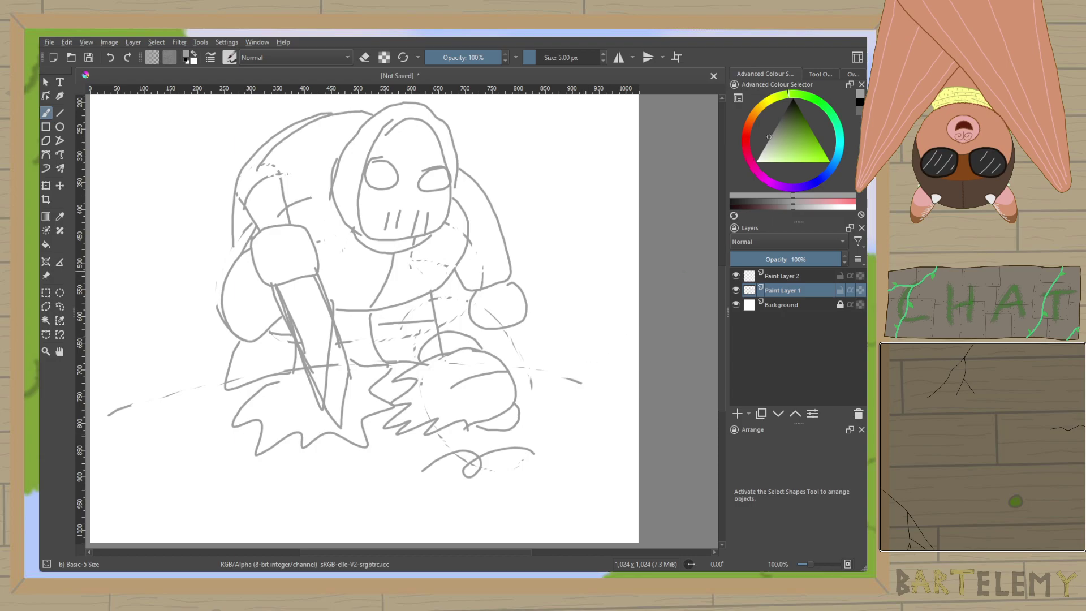
On Paint Layer 2, ink the dodging figure in black, with its jagged edge, inner crease and two rounded bumps.
{"action": "left_click", "coordinate": [784, 276]}
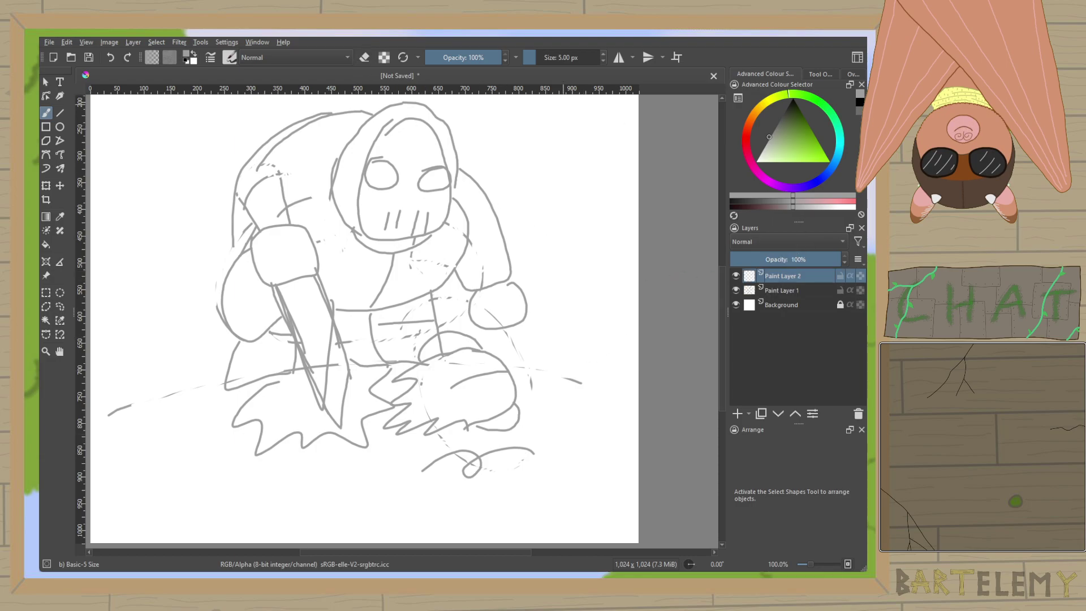
{"action": "key", "text": "d"}
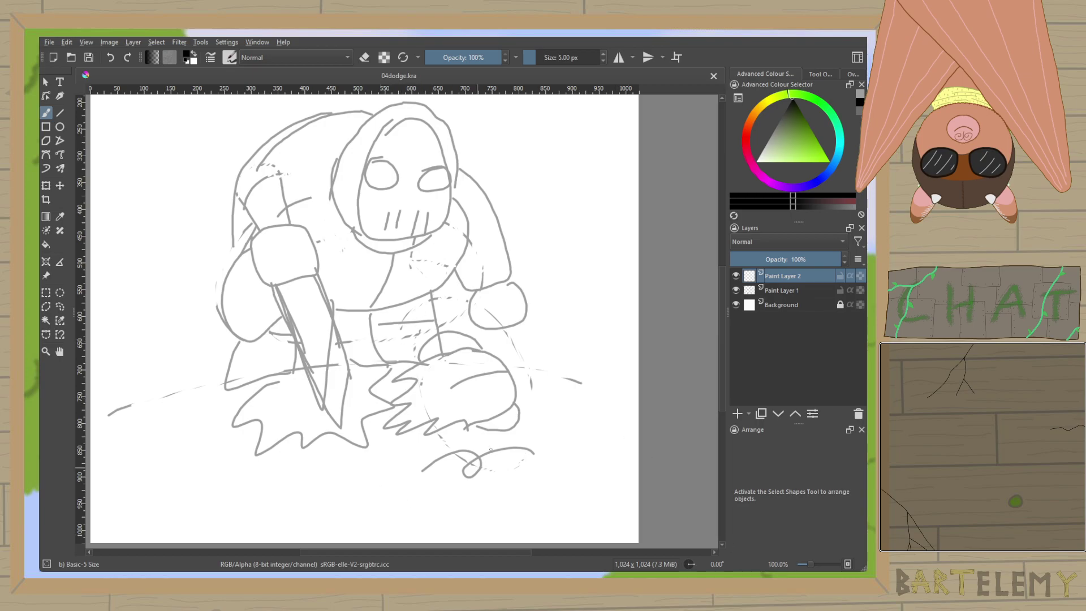
{"action": "scroll", "coordinate": [488, 326], "scroll_direction": "up", "scroll_amount": 2}
{"action": "left_click_drag", "start_coordinate": [487, 327], "coordinate": [568, 324]}
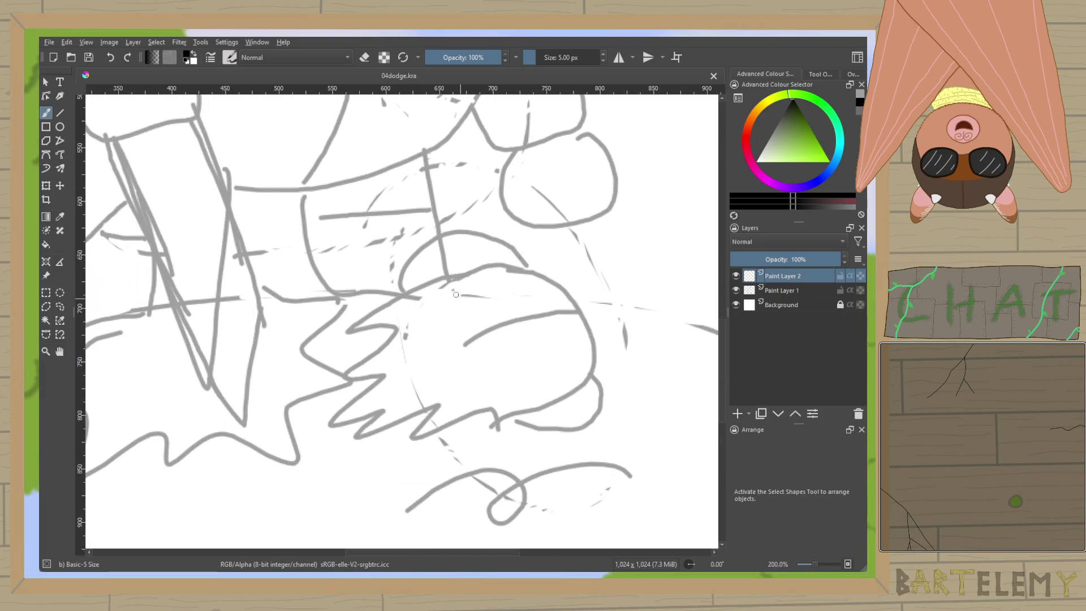
{"action": "mouse_move", "coordinate": [577, 311]}
{"action": "left_mouse_down"}
{"action": "mouse_move", "coordinate": [528, 267]}
{"action": "mouse_move", "coordinate": [322, 307]}
{"action": "mouse_move", "coordinate": [399, 329]}
{"action": "mouse_move", "coordinate": [328, 342]}
{"action": "mouse_move", "coordinate": [390, 357]}
{"action": "mouse_move", "coordinate": [350, 373]}
{"action": "mouse_move", "coordinate": [331, 421]}
{"action": "mouse_move", "coordinate": [316, 421]}
{"action": "mouse_move", "coordinate": [403, 408]}
{"action": "mouse_move", "coordinate": [396, 428]}
{"action": "mouse_move", "coordinate": [493, 422]}
{"action": "mouse_move", "coordinate": [573, 387]}
{"action": "mouse_move", "coordinate": [590, 360]}
{"action": "mouse_move", "coordinate": [574, 309]}
{"action": "mouse_move", "coordinate": [480, 336]}
{"action": "left_mouse_up"}
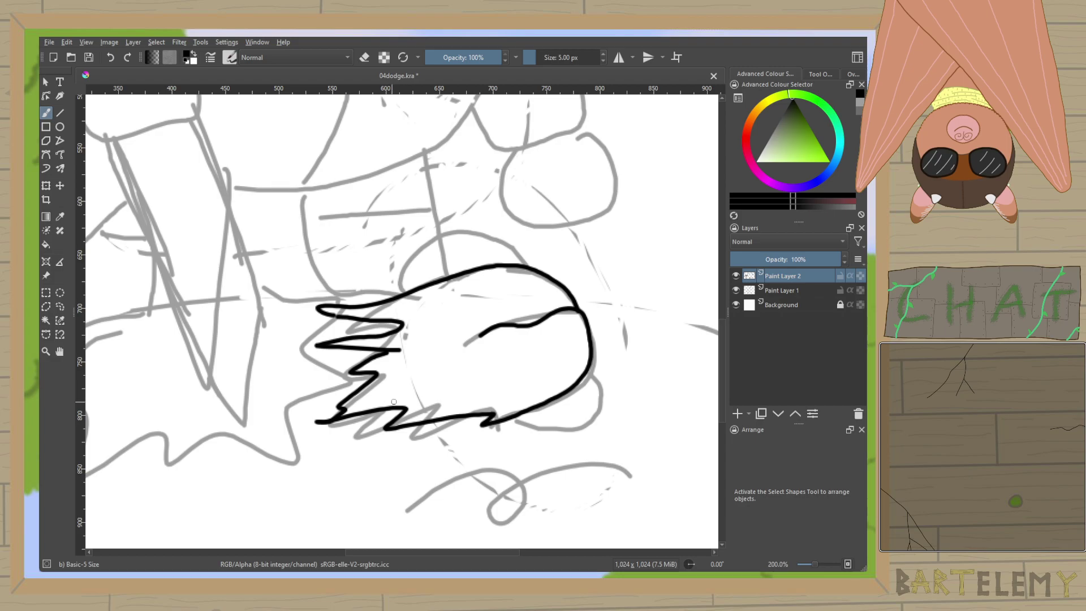
{"action": "mouse_move", "coordinate": [520, 417]}
{"action": "left_mouse_down"}
{"action": "mouse_move", "coordinate": [535, 427]}
{"action": "mouse_move", "coordinate": [593, 406]}
{"action": "mouse_move", "coordinate": [583, 375]}
{"action": "left_mouse_up"}
{"action": "mouse_move", "coordinate": [521, 265]}
{"action": "left_mouse_down"}
{"action": "mouse_move", "coordinate": [453, 232]}
{"action": "mouse_move", "coordinate": [431, 244]}
{"action": "mouse_move", "coordinate": [438, 285]}
{"action": "left_mouse_up"}
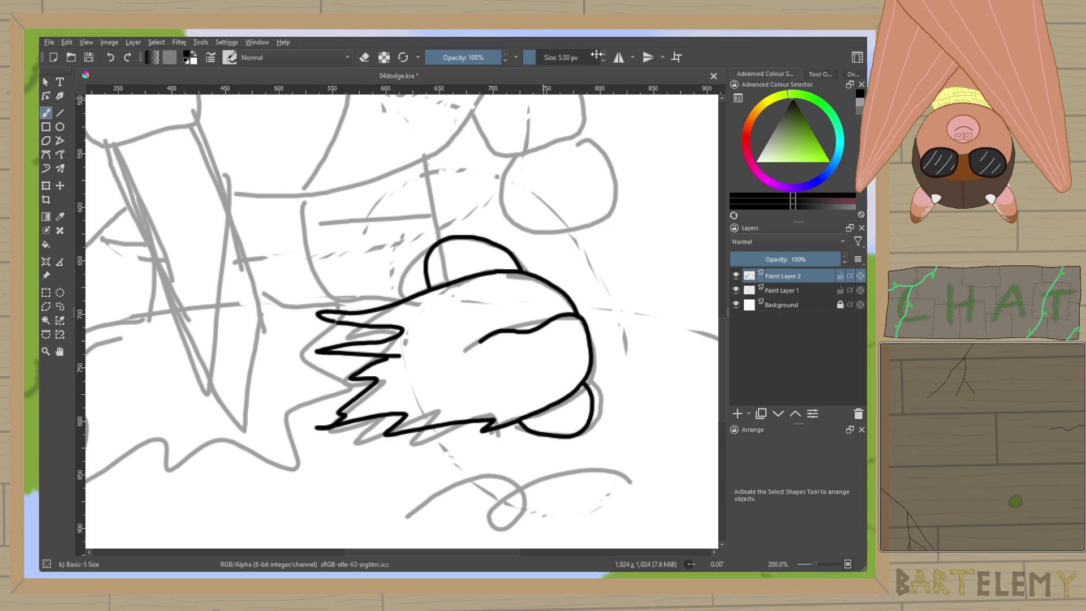
Reduce the brush size to 1 px and draw three curved motion lines beside the dodging figure's jagged edge.
{"action": "scroll", "coordinate": [573, 57], "scroll_direction": "down", "scroll_amount": 2}
{"action": "left_click_drag", "start_coordinate": [284, 335], "coordinate": [354, 283]}
{"action": "key", "text": "ctrl+z"}
{"action": "mouse_move", "coordinate": [272, 424]}
{"action": "left_mouse_down"}
{"action": "mouse_move", "coordinate": [324, 375]}
{"action": "mouse_move", "coordinate": [334, 280]}
{"action": "left_mouse_up"}
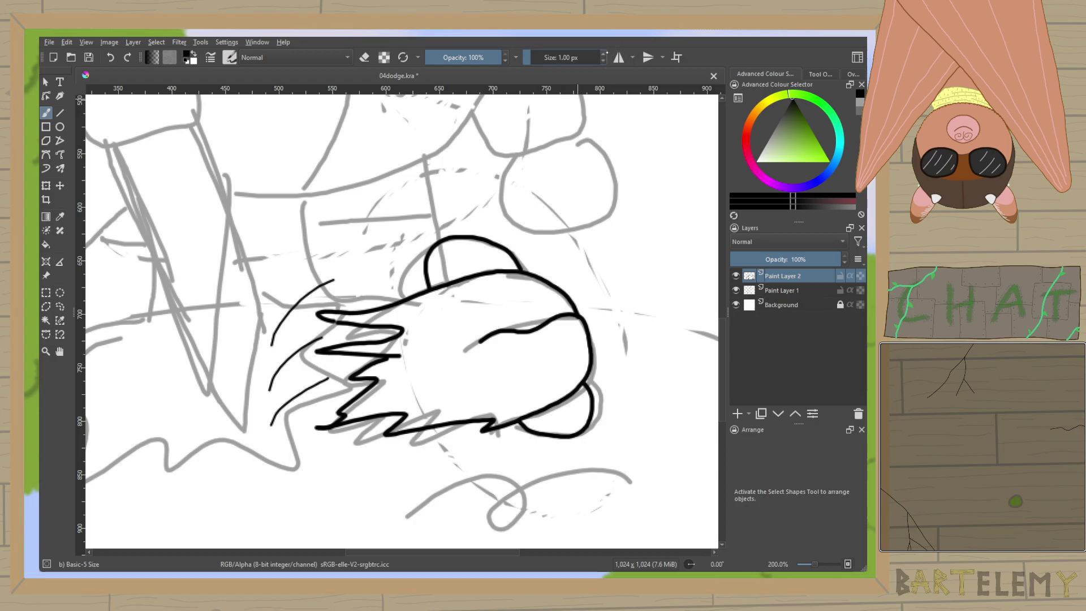
Set the brush size back to 5 px and ink four straight impact strokes around the blade's tip.
{"action": "left_click", "coordinate": [603, 53]}
{"action": "left_click_drag", "start_coordinate": [513, 229], "coordinate": [701, 226]}
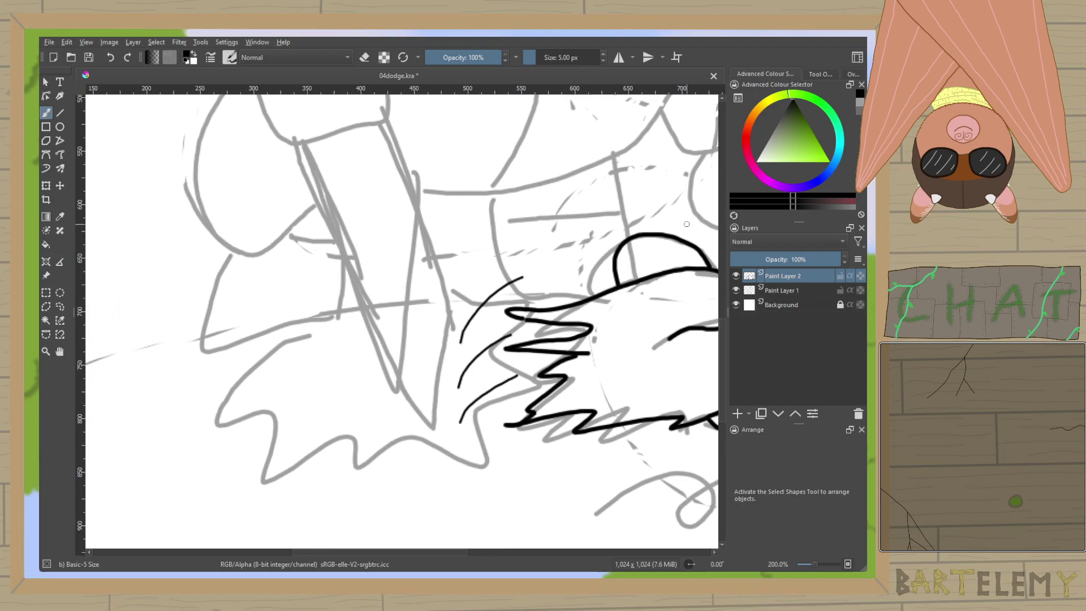
{"action": "left_click_drag", "start_coordinate": [339, 343], "coordinate": [272, 343]}
{"action": "left_click_drag", "start_coordinate": [344, 391], "coordinate": [265, 420]}
{"action": "left_click_drag", "start_coordinate": [378, 430], "coordinate": [339, 483]}
{"action": "left_click_drag", "start_coordinate": [455, 442], "coordinate": [488, 474]}
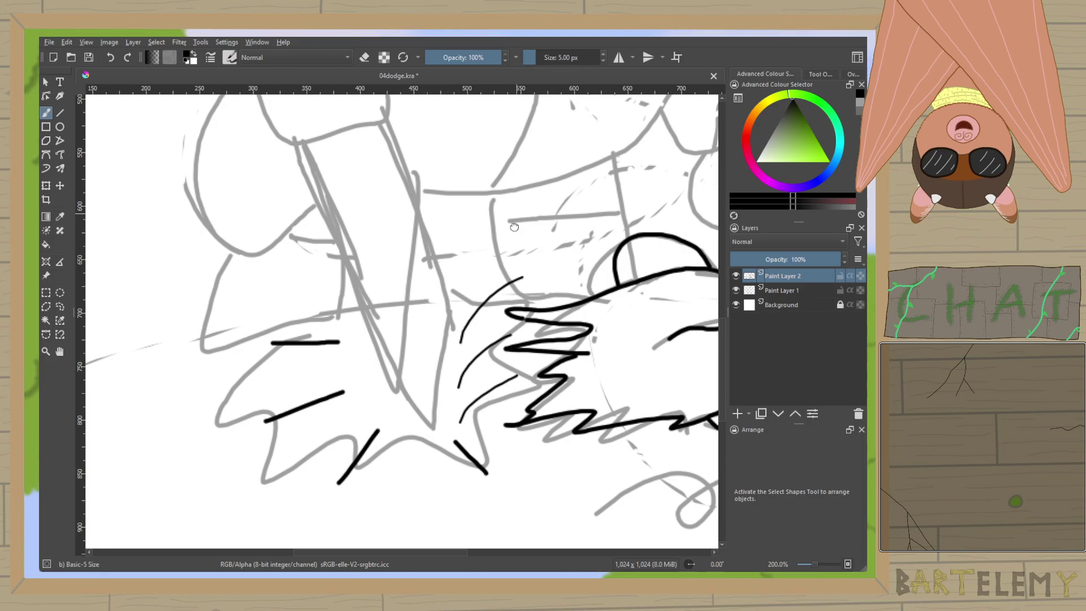
Ink the masked attacker's fist around the weapon, with the handle's end above it and the short grip section below.
{"action": "scroll", "coordinate": [515, 326], "scroll_direction": "up", "scroll_amount": 5}
{"action": "scroll", "coordinate": [515, 326], "scroll_direction": "up", "scroll_amount": 4}
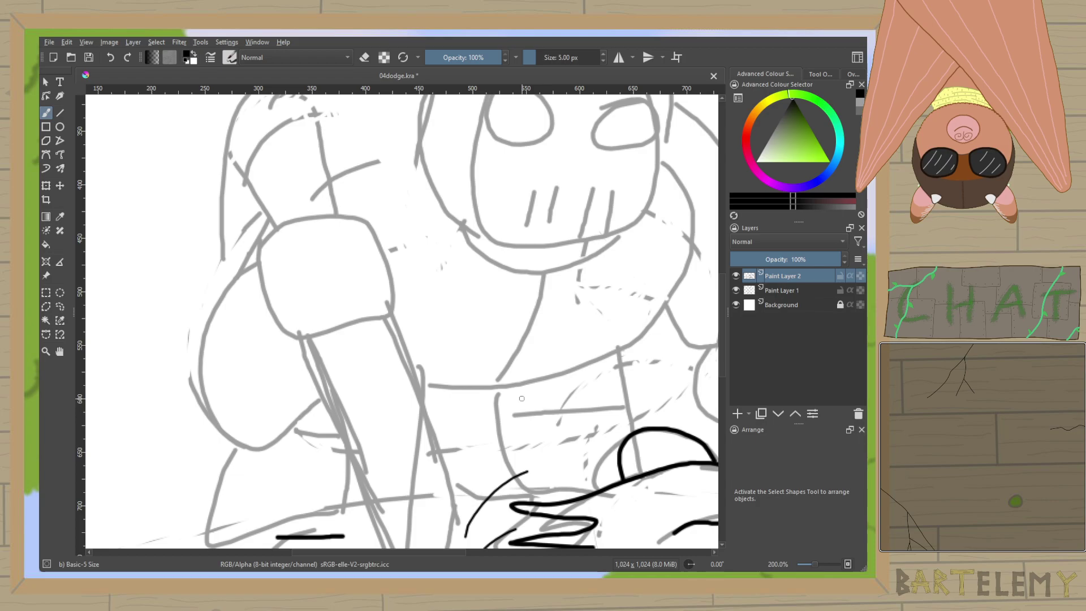
{"action": "mouse_move", "coordinate": [263, 239]}
{"action": "left_mouse_down"}
{"action": "mouse_move", "coordinate": [282, 299]}
{"action": "mouse_move", "coordinate": [306, 302]}
{"action": "mouse_move", "coordinate": [359, 272]}
{"action": "mouse_move", "coordinate": [346, 212]}
{"action": "mouse_move", "coordinate": [333, 203]}
{"action": "mouse_move", "coordinate": [264, 237]}
{"action": "left_mouse_up"}
{"action": "mouse_move", "coordinate": [262, 236]}
{"action": "left_mouse_down"}
{"action": "mouse_move", "coordinate": [324, 305]}
{"action": "mouse_move", "coordinate": [354, 288]}
{"action": "mouse_move", "coordinate": [361, 271]}
{"action": "mouse_move", "coordinate": [339, 205]}
{"action": "mouse_move", "coordinate": [295, 212]}
{"action": "mouse_move", "coordinate": [264, 239]}
{"action": "mouse_move", "coordinate": [247, 196]}
{"action": "mouse_move", "coordinate": [258, 173]}
{"action": "mouse_move", "coordinate": [294, 162]}
{"action": "mouse_move", "coordinate": [311, 199]}
{"action": "left_mouse_up"}
{"action": "mouse_move", "coordinate": [301, 311]}
{"action": "left_mouse_down"}
{"action": "mouse_move", "coordinate": [318, 345]}
{"action": "mouse_move", "coordinate": [344, 339]}
{"action": "mouse_move", "coordinate": [355, 320]}
{"action": "mouse_move", "coordinate": [322, 341]}
{"action": "mouse_move", "coordinate": [358, 321]}
{"action": "mouse_move", "coordinate": [352, 291]}
{"action": "left_mouse_up"}
{"action": "key", "text": "ctrl+z"}
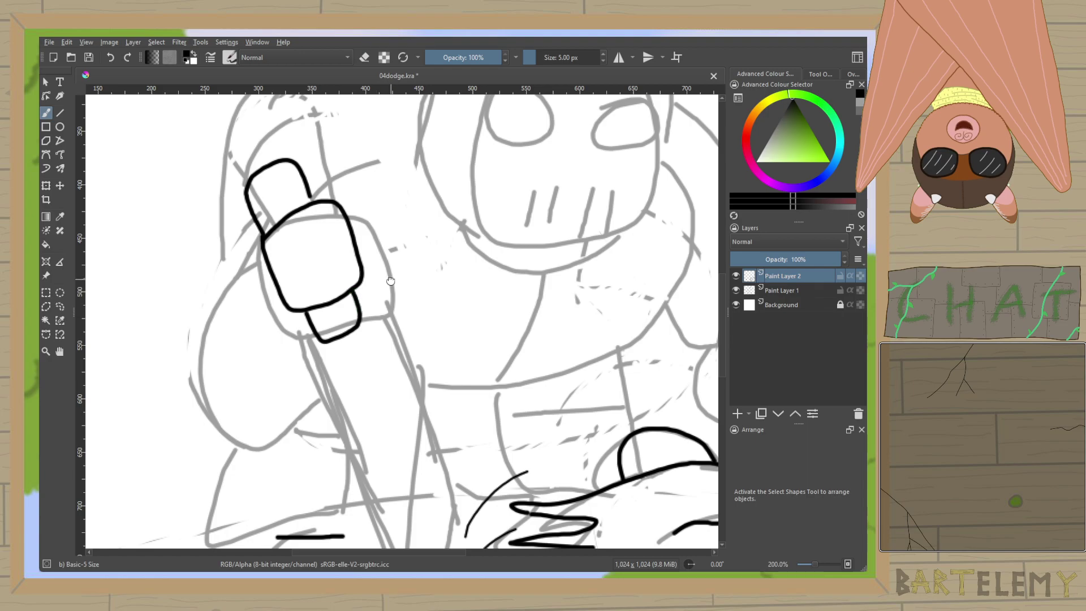
Ink the weapon's long blade from the grip down to its pointed tip.
{"action": "scroll", "coordinate": [390, 278], "scroll_direction": "down", "scroll_amount": 1}
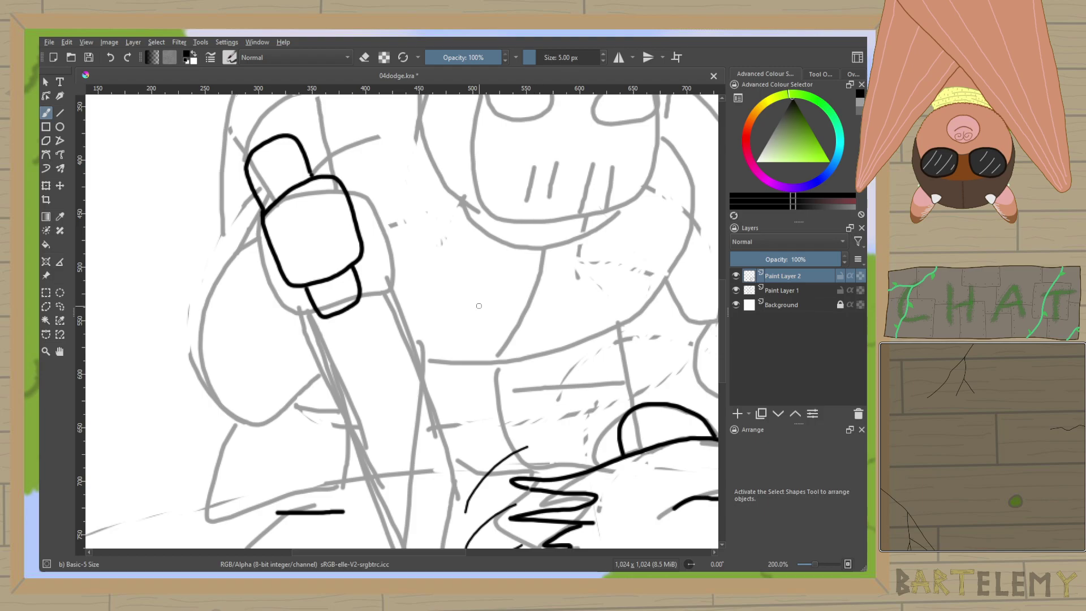
{"action": "scroll", "coordinate": [371, 140], "scroll_direction": "down", "scroll_amount": 13}
{"action": "left_click_drag", "start_coordinate": [371, 141], "coordinate": [388, 347]}
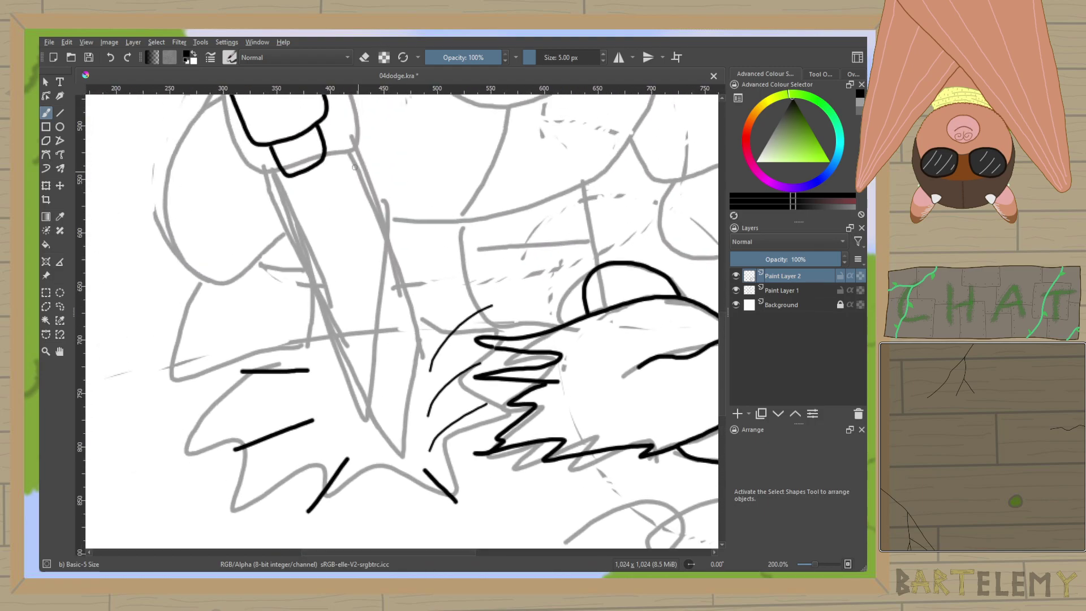
{"action": "mouse_move", "coordinate": [288, 176]}
{"action": "left_mouse_down"}
{"action": "mouse_move", "coordinate": [401, 448]}
{"action": "mouse_move", "coordinate": [405, 371]}
{"action": "mouse_move", "coordinate": [332, 162]}
{"action": "left_mouse_up"}
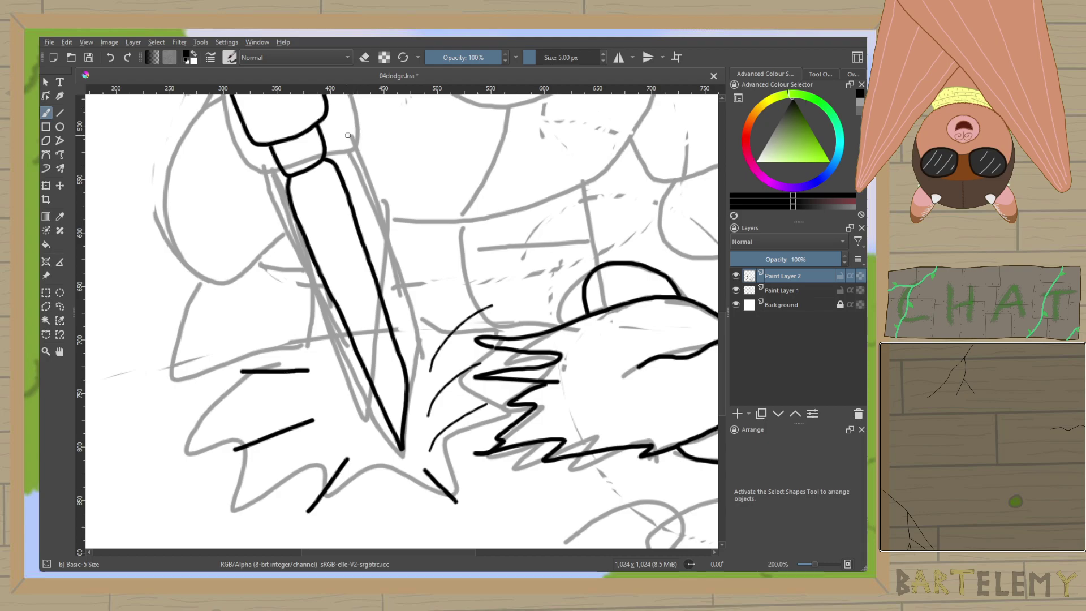
Ink the attacker's bent arm behind the fist and the shoulder line running up to the hood.
{"action": "mouse_move", "coordinate": [397, 166]}
{"action": "left_mouse_down"}
{"action": "mouse_move", "coordinate": [410, 375]}
{"action": "mouse_move", "coordinate": [399, 386]}
{"action": "left_mouse_up"}
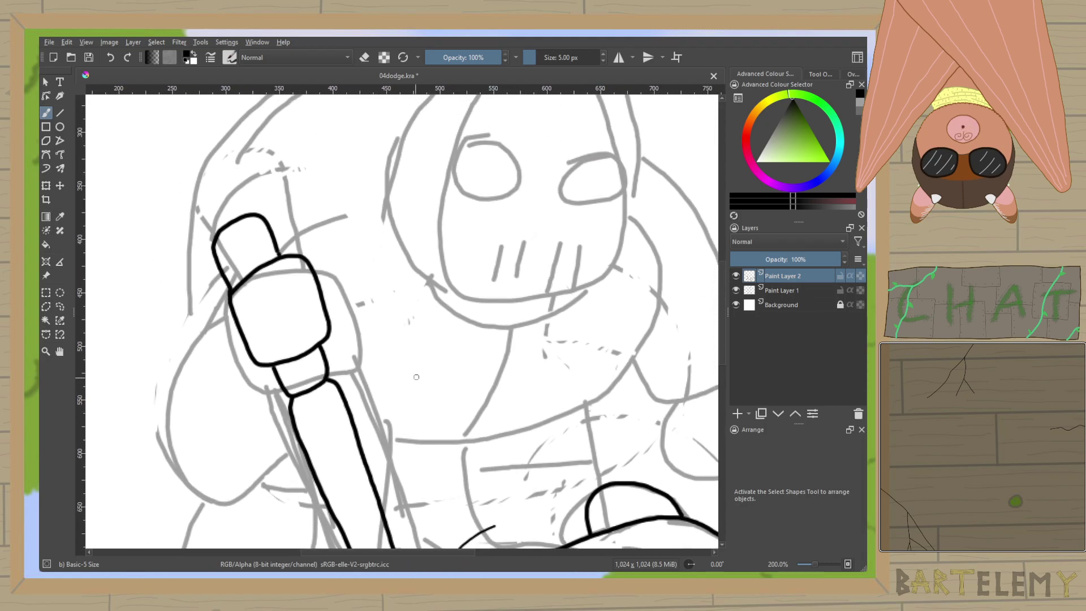
{"action": "left_click_drag", "start_coordinate": [441, 296], "coordinate": [557, 284]}
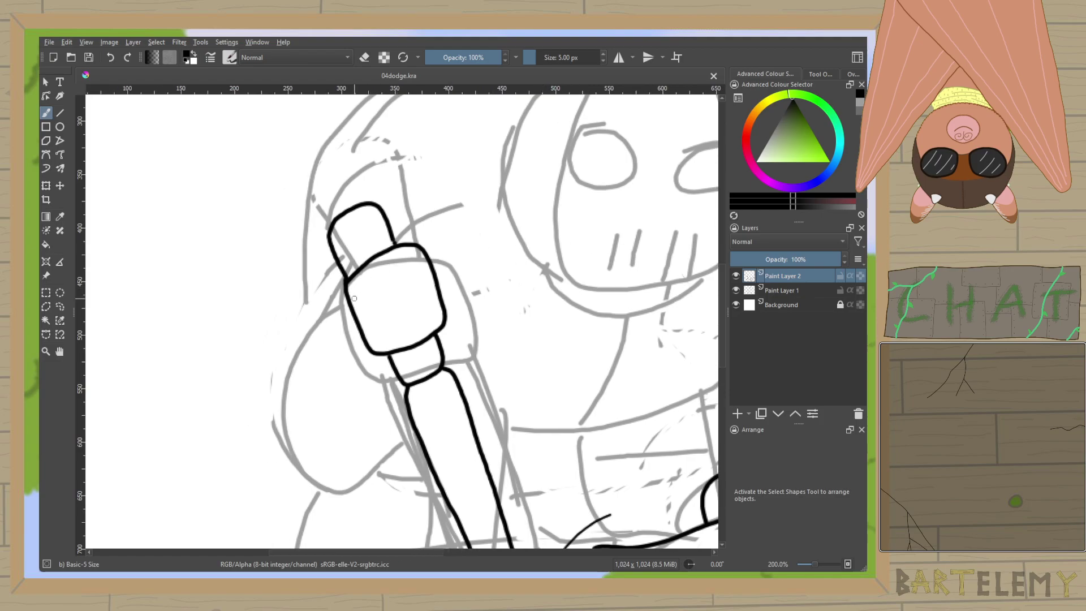
{"action": "mouse_move", "coordinate": [338, 299]}
{"action": "left_mouse_down"}
{"action": "mouse_move", "coordinate": [297, 377]}
{"action": "mouse_move", "coordinate": [305, 430]}
{"action": "mouse_move", "coordinate": [332, 453]}
{"action": "mouse_move", "coordinate": [373, 432]}
{"action": "mouse_move", "coordinate": [389, 367]}
{"action": "left_mouse_up"}
{"action": "left_click_drag", "start_coordinate": [412, 298], "coordinate": [302, 337]}
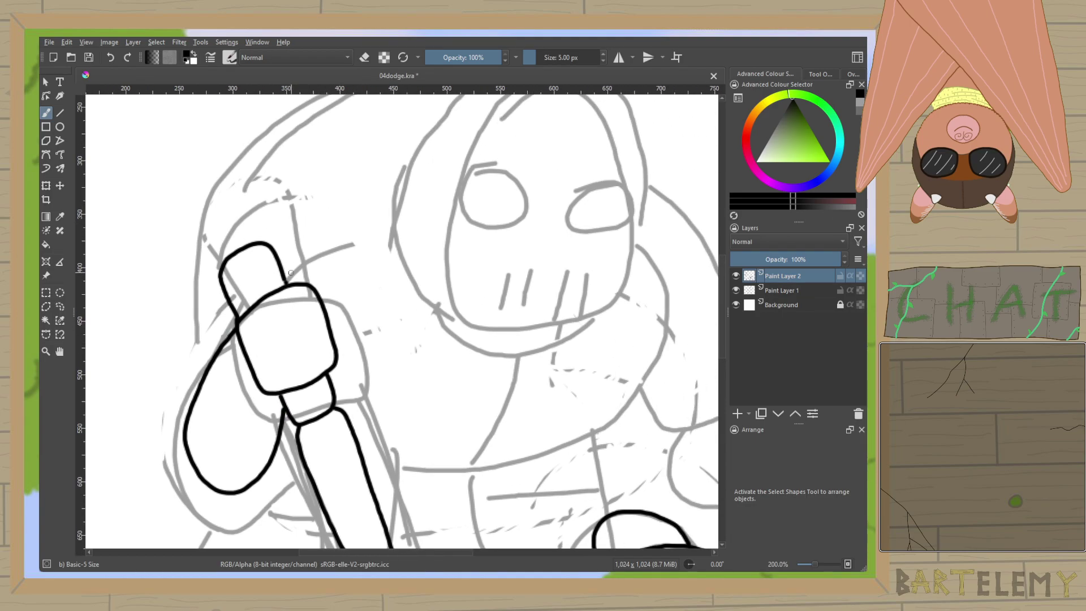
{"action": "mouse_move", "coordinate": [286, 280]}
{"action": "left_mouse_down"}
{"action": "mouse_move", "coordinate": [387, 237]}
{"action": "mouse_move", "coordinate": [391, 223]}
{"action": "mouse_move", "coordinate": [273, 354]}
{"action": "left_mouse_up"}
Ink the mask's oval outline and the hood around it, including the strap on the side of the head.
{"action": "mouse_move", "coordinate": [479, 227]}
{"action": "left_mouse_down"}
{"action": "mouse_move", "coordinate": [415, 224]}
{"action": "mouse_move", "coordinate": [376, 240]}
{"action": "mouse_move", "coordinate": [337, 281]}
{"action": "mouse_move", "coordinate": [312, 389]}
{"action": "mouse_move", "coordinate": [320, 435]}
{"action": "mouse_move", "coordinate": [351, 465]}
{"action": "mouse_move", "coordinate": [398, 483]}
{"action": "mouse_move", "coordinate": [456, 470]}
{"action": "mouse_move", "coordinate": [489, 434]}
{"action": "mouse_move", "coordinate": [510, 354]}
{"action": "mouse_move", "coordinate": [510, 281]}
{"action": "mouse_move", "coordinate": [478, 228]}
{"action": "left_mouse_up"}
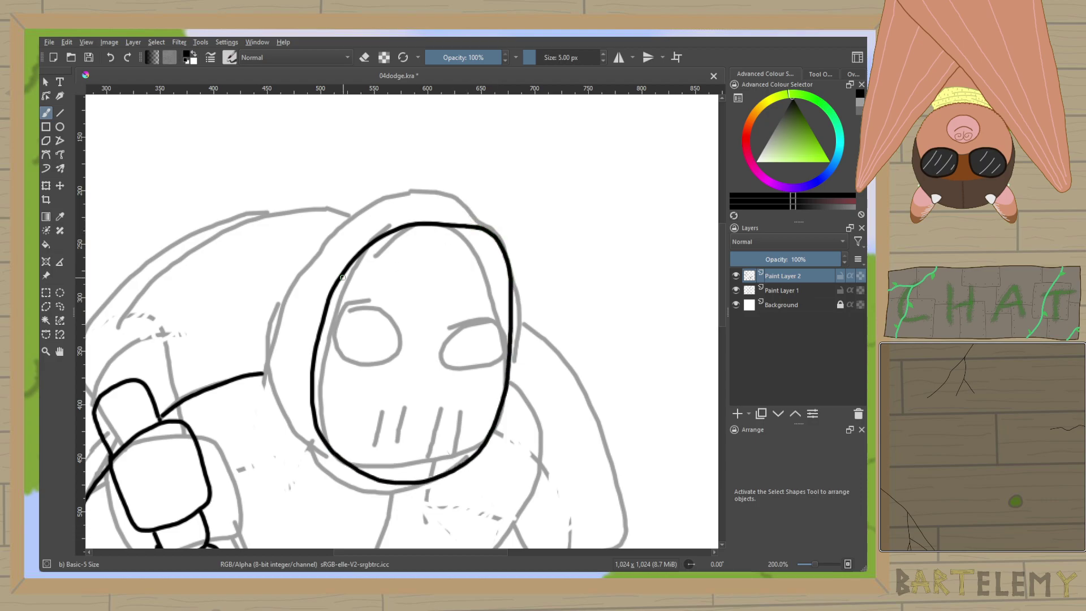
{"action": "mouse_move", "coordinate": [293, 279]}
{"action": "left_mouse_down"}
{"action": "mouse_move", "coordinate": [342, 210]}
{"action": "mouse_move", "coordinate": [380, 194]}
{"action": "mouse_move", "coordinate": [430, 194]}
{"action": "mouse_move", "coordinate": [492, 229]}
{"action": "left_mouse_up"}
{"action": "mouse_move", "coordinate": [292, 279]}
{"action": "left_mouse_down"}
{"action": "mouse_move", "coordinate": [326, 291]}
{"action": "mouse_move", "coordinate": [282, 294]}
{"action": "mouse_move", "coordinate": [319, 314]}
{"action": "mouse_move", "coordinate": [282, 298]}
{"action": "mouse_move", "coordinate": [263, 355]}
{"action": "mouse_move", "coordinate": [283, 401]}
{"action": "left_mouse_up"}
{"action": "key", "text": "ctrl+z"}
{"action": "mouse_move", "coordinate": [281, 298]}
{"action": "left_mouse_down"}
{"action": "mouse_move", "coordinate": [284, 353]}
{"action": "mouse_move", "coordinate": [304, 401]}
{"action": "left_mouse_up"}
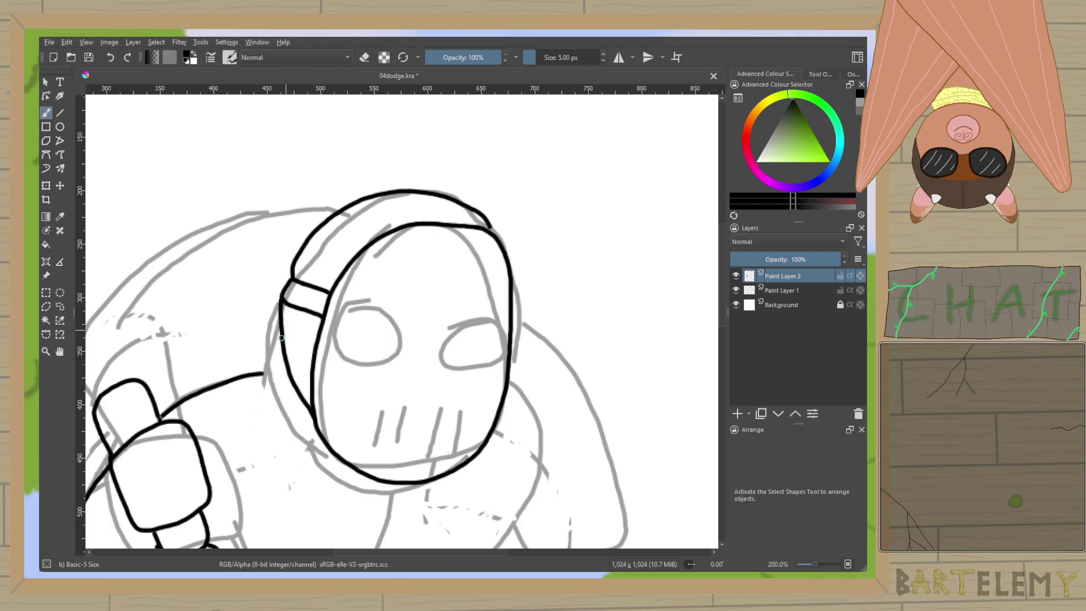
Ink the lower hood edge and the pointed collar beneath the mask.
{"action": "mouse_move", "coordinate": [263, 374]}
{"action": "left_mouse_down"}
{"action": "mouse_move", "coordinate": [304, 329]}
{"action": "mouse_move", "coordinate": [304, 140]}
{"action": "mouse_move", "coordinate": [311, 201]}
{"action": "mouse_move", "coordinate": [366, 292]}
{"action": "left_mouse_up"}
{"action": "key", "text": "ctrl+z"}
{"action": "mouse_move", "coordinate": [296, 150]}
{"action": "left_mouse_down"}
{"action": "mouse_move", "coordinate": [299, 212]}
{"action": "mouse_move", "coordinate": [372, 284]}
{"action": "mouse_move", "coordinate": [392, 268]}
{"action": "mouse_move", "coordinate": [423, 279]}
{"action": "mouse_move", "coordinate": [461, 247]}
{"action": "left_mouse_up"}
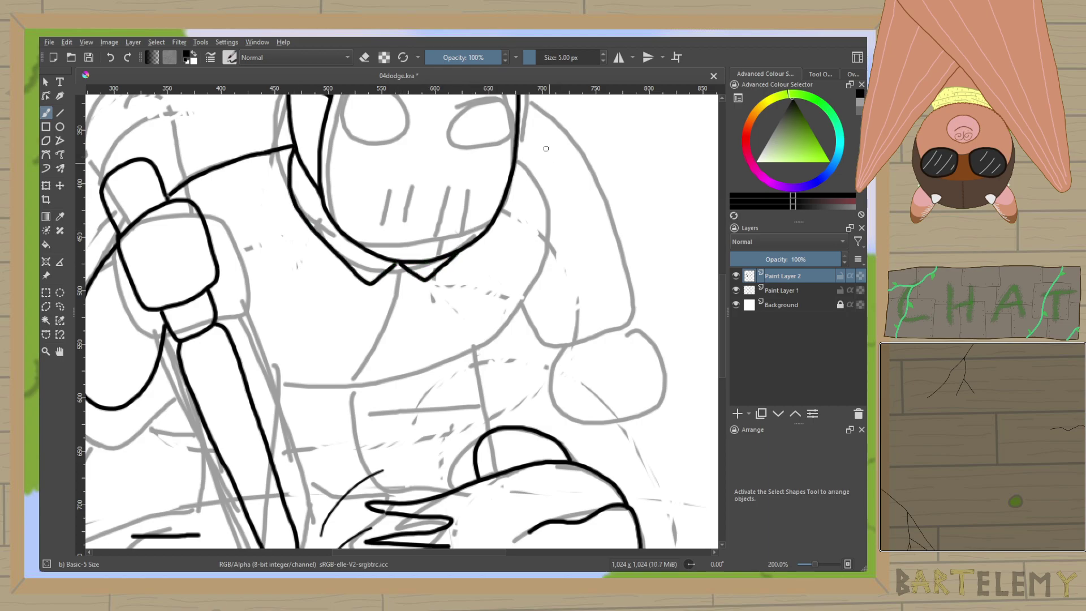
Ink the attacker's torso with both sides, the bottom hem and the front closure line running down from the collar.
{"action": "mouse_move", "coordinate": [510, 180]}
{"action": "left_mouse_down"}
{"action": "mouse_move", "coordinate": [514, 274]}
{"action": "mouse_move", "coordinate": [484, 340]}
{"action": "mouse_move", "coordinate": [455, 367]}
{"action": "left_mouse_up"}
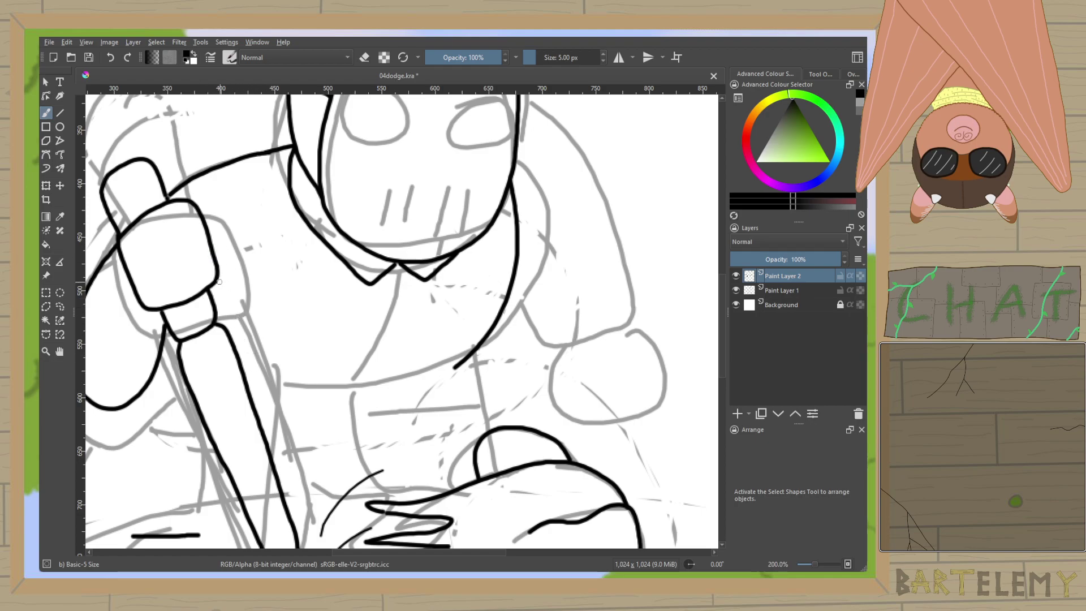
{"action": "mouse_move", "coordinate": [216, 281]}
{"action": "left_mouse_down"}
{"action": "mouse_move", "coordinate": [237, 262]}
{"action": "mouse_move", "coordinate": [240, 363]}
{"action": "mouse_move", "coordinate": [273, 384]}
{"action": "mouse_move", "coordinate": [417, 388]}
{"action": "mouse_move", "coordinate": [453, 370]}
{"action": "left_mouse_up"}
{"action": "key", "text": "ctrl+z"}
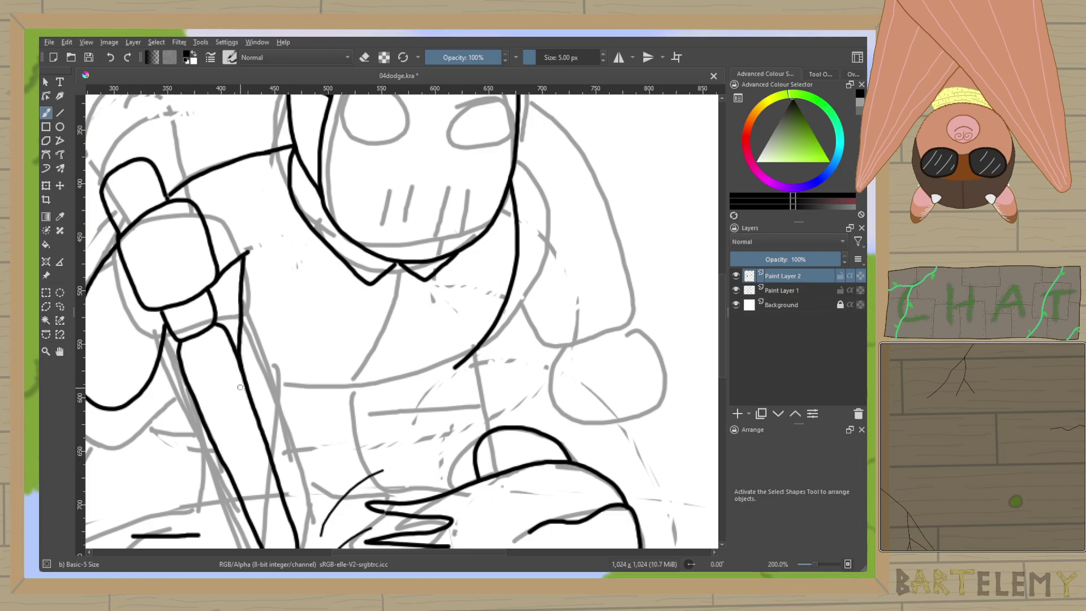
{"action": "mouse_move", "coordinate": [247, 382]}
{"action": "left_mouse_down"}
{"action": "mouse_move", "coordinate": [318, 391]}
{"action": "mouse_move", "coordinate": [452, 366]}
{"action": "mouse_move", "coordinate": [259, 389]}
{"action": "left_mouse_up"}
{"action": "key", "text": "ctrl+z"}
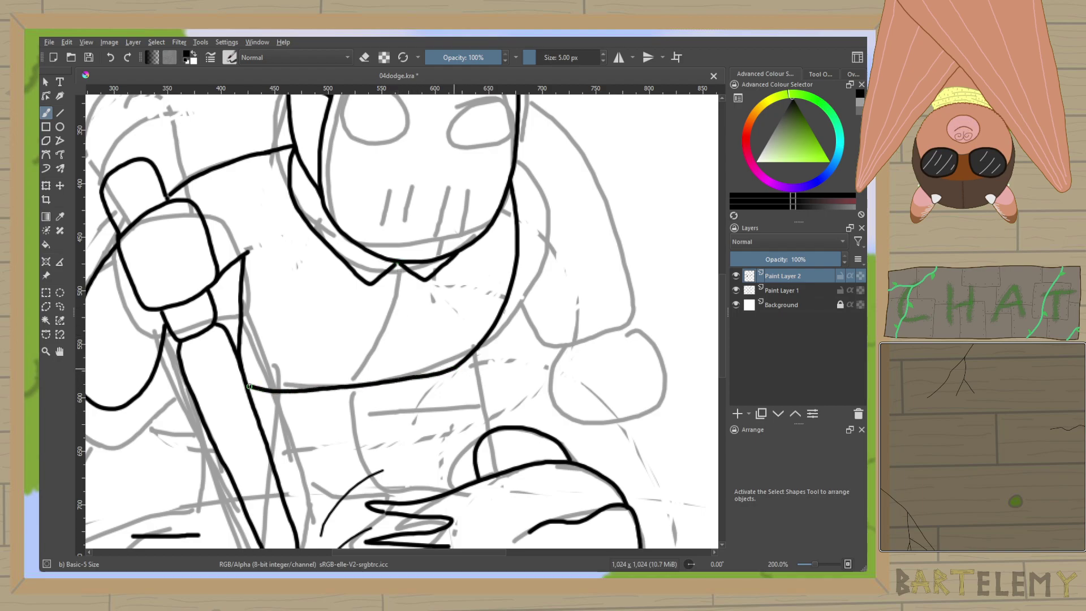
{"action": "mouse_move", "coordinate": [399, 264]}
{"action": "left_mouse_down"}
{"action": "mouse_move", "coordinate": [361, 379]}
{"action": "mouse_move", "coordinate": [241, 415]}
{"action": "left_mouse_up"}
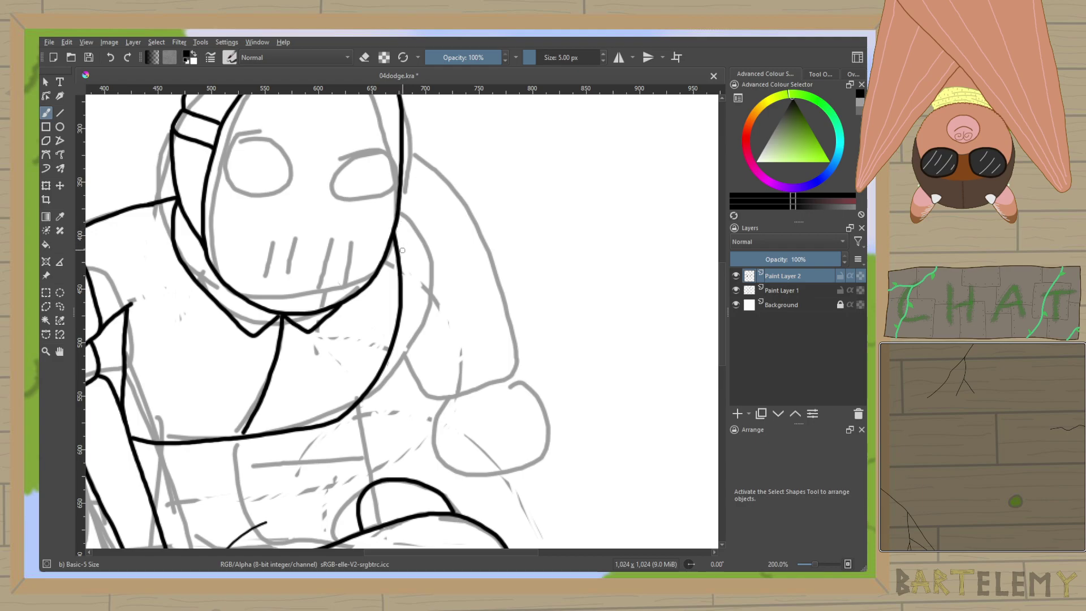
Ink the attacker's far shoulder curve and a small round far hand joined to the torso by short arm lines.
{"action": "mouse_move", "coordinate": [395, 222]}
{"action": "left_mouse_down"}
{"action": "mouse_move", "coordinate": [414, 245]}
{"action": "mouse_move", "coordinate": [417, 291]}
{"action": "mouse_move", "coordinate": [402, 307]}
{"action": "left_mouse_up"}
{"action": "mouse_move", "coordinate": [390, 354]}
{"action": "left_mouse_down"}
{"action": "mouse_move", "coordinate": [427, 391]}
{"action": "mouse_move", "coordinate": [423, 405]}
{"action": "mouse_move", "coordinate": [395, 401]}
{"action": "mouse_move", "coordinate": [419, 417]}
{"action": "mouse_move", "coordinate": [441, 390]}
{"action": "left_mouse_up"}
{"action": "key", "text": "ctrl+z"}
{"action": "key", "text": "ctrl+z"}
{"action": "mouse_move", "coordinate": [419, 365]}
{"action": "left_mouse_down"}
{"action": "mouse_move", "coordinate": [407, 419]}
{"action": "mouse_move", "coordinate": [428, 357]}
{"action": "mouse_move", "coordinate": [408, 361]}
{"action": "mouse_move", "coordinate": [431, 421]}
{"action": "mouse_move", "coordinate": [403, 368]}
{"action": "mouse_move", "coordinate": [434, 396]}
{"action": "mouse_move", "coordinate": [405, 374]}
{"action": "left_mouse_up"}
{"action": "key", "text": "ctrl+z"}
{"action": "key", "text": "ctrl+z"}
{"action": "key", "text": "ctrl+z"}
{"action": "left_click_drag", "start_coordinate": [380, 414], "coordinate": [366, 399]}
{"action": "left_click_drag", "start_coordinate": [421, 371], "coordinate": [395, 347]}
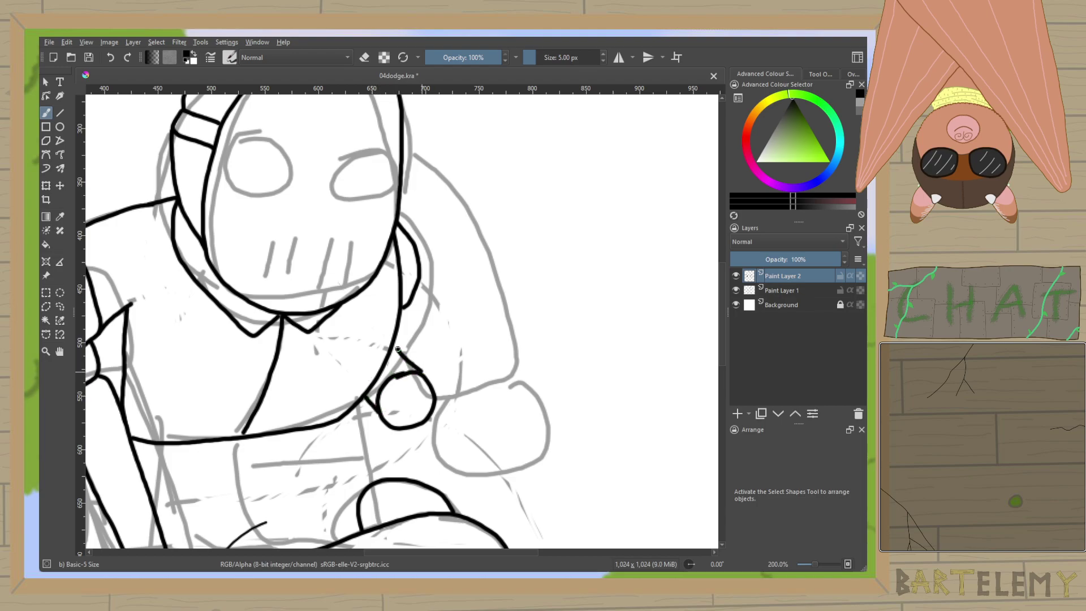
Examine the inked line art against the sketch, both as a whole and around the blade and mask.
{"action": "scroll", "coordinate": [393, 346], "scroll_direction": "down", "scroll_amount": 1}
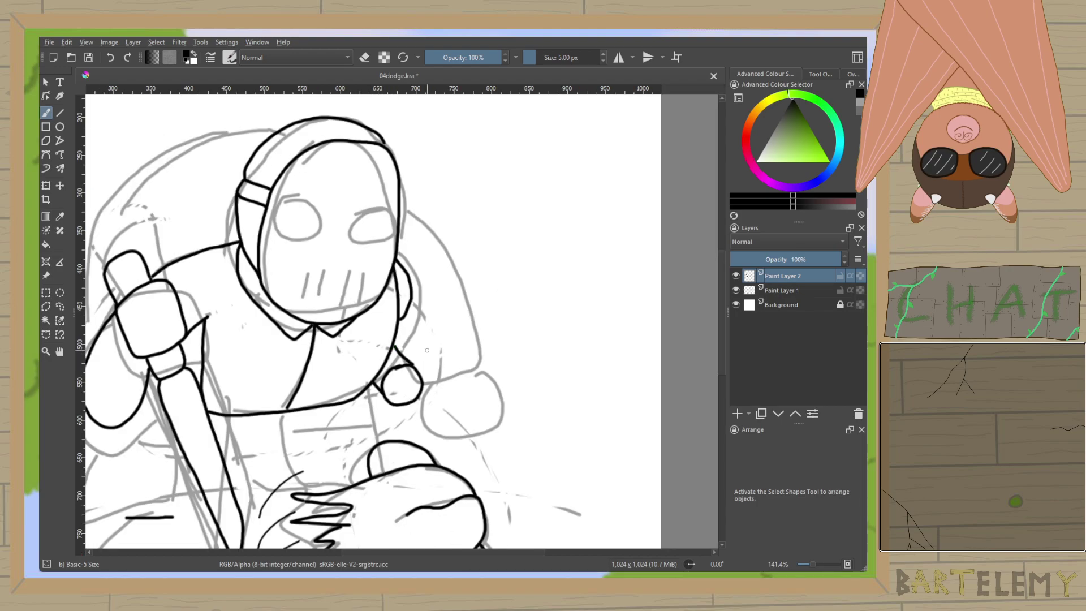
{"action": "scroll", "coordinate": [362, 366], "scroll_direction": "down", "scroll_amount": 2}
{"action": "scroll", "coordinate": [498, 282], "scroll_direction": "up", "scroll_amount": 1}
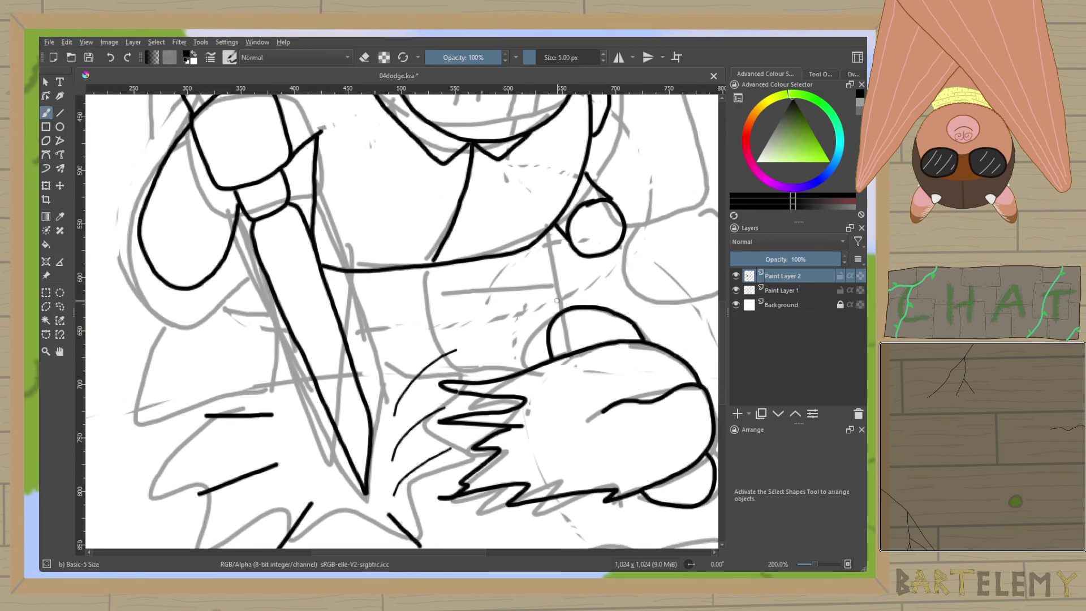
{"action": "scroll", "coordinate": [557, 300], "scroll_direction": "up", "scroll_amount": 3}
{"action": "scroll", "coordinate": [500, 362], "scroll_direction": "down", "scroll_amount": 1}
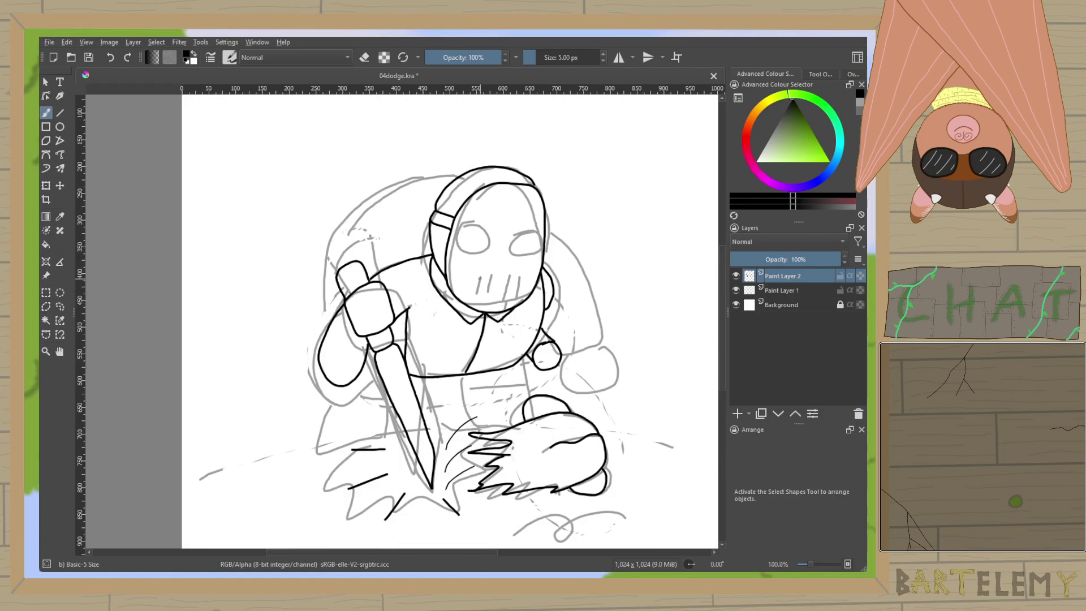
{"action": "scroll", "coordinate": [479, 278], "scroll_direction": "up", "scroll_amount": 1}
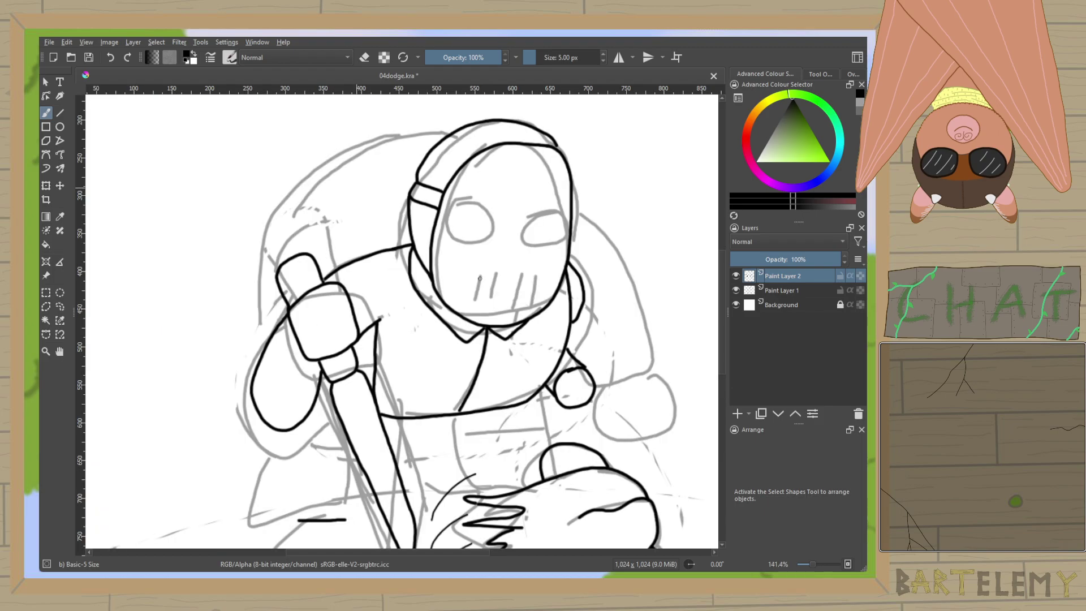
{"action": "scroll", "coordinate": [479, 278], "scroll_direction": "up", "scroll_amount": 1}
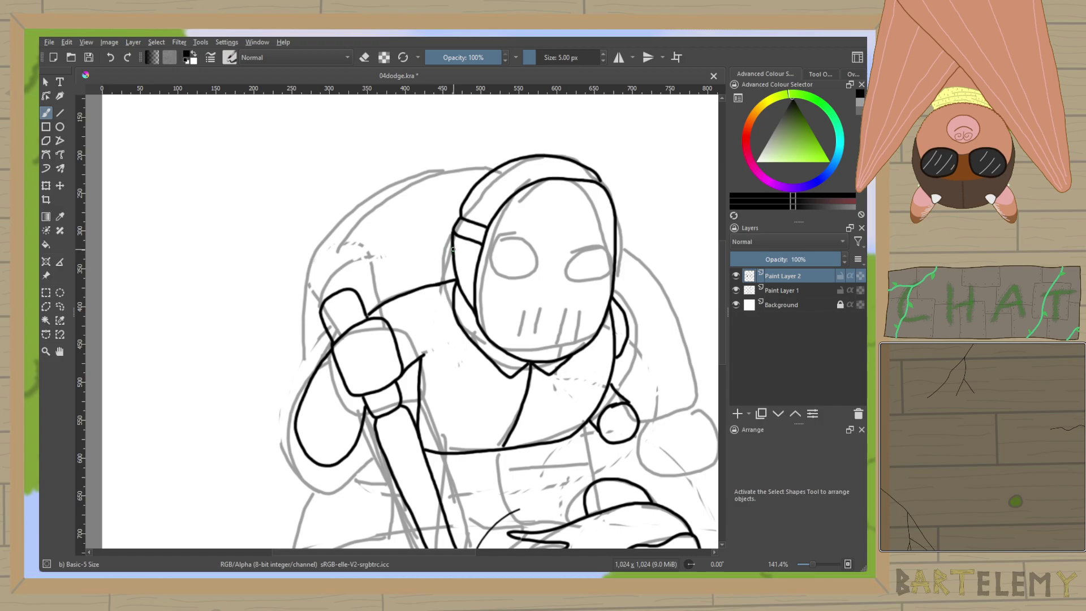
{"action": "scroll", "coordinate": [533, 221], "scroll_direction": "up", "scroll_amount": 2}
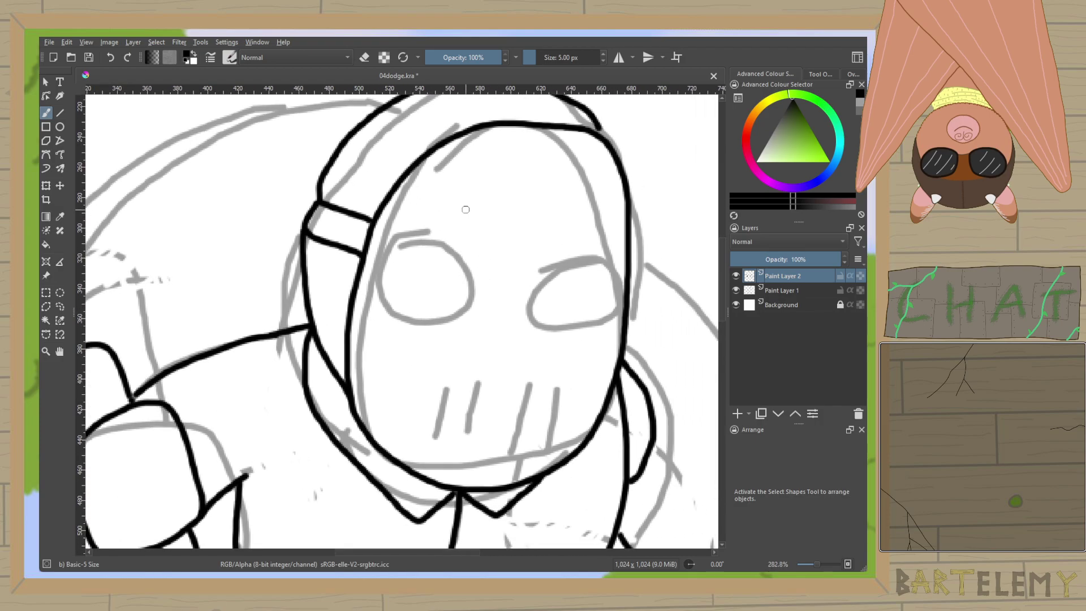
Ink both eye holes of the mask as rounded outlines and fill them with solid black.
{"action": "mouse_move", "coordinate": [448, 252]}
{"action": "left_mouse_down"}
{"action": "mouse_move", "coordinate": [398, 265]}
{"action": "mouse_move", "coordinate": [389, 300]}
{"action": "mouse_move", "coordinate": [429, 322]}
{"action": "mouse_move", "coordinate": [460, 317]}
{"action": "mouse_move", "coordinate": [471, 292]}
{"action": "mouse_move", "coordinate": [449, 249]}
{"action": "left_mouse_up"}
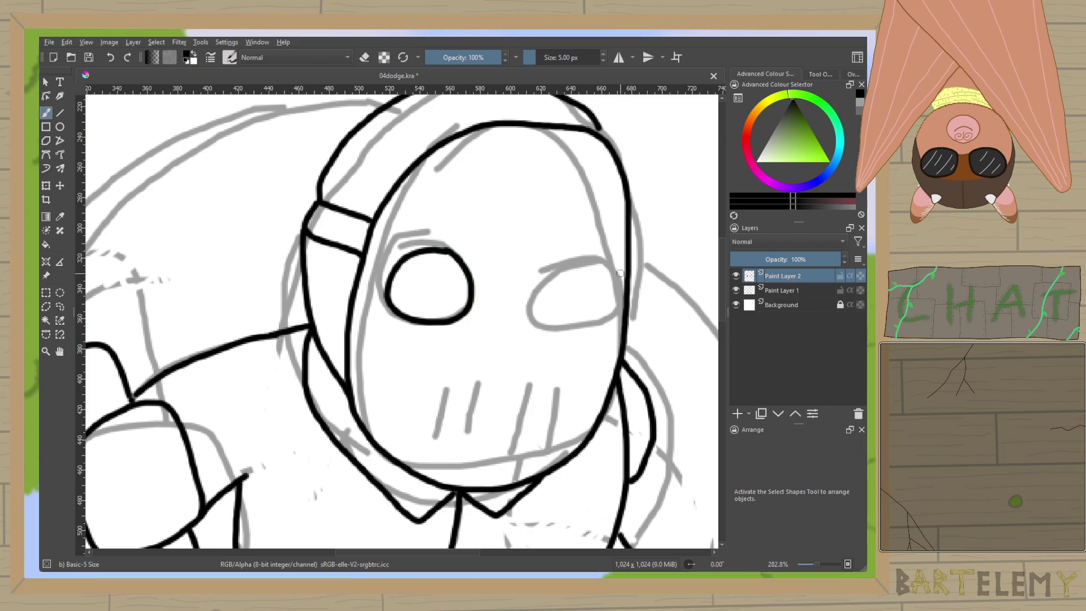
{"action": "mouse_move", "coordinate": [598, 261]}
{"action": "left_mouse_down"}
{"action": "mouse_move", "coordinate": [547, 302]}
{"action": "mouse_move", "coordinate": [576, 324]}
{"action": "mouse_move", "coordinate": [605, 318]}
{"action": "mouse_move", "coordinate": [601, 265]}
{"action": "left_mouse_up"}
{"action": "left_click", "coordinate": [46, 245]}
{"action": "left_click", "coordinate": [445, 300]}
{"action": "left_click", "coordinate": [573, 296]}
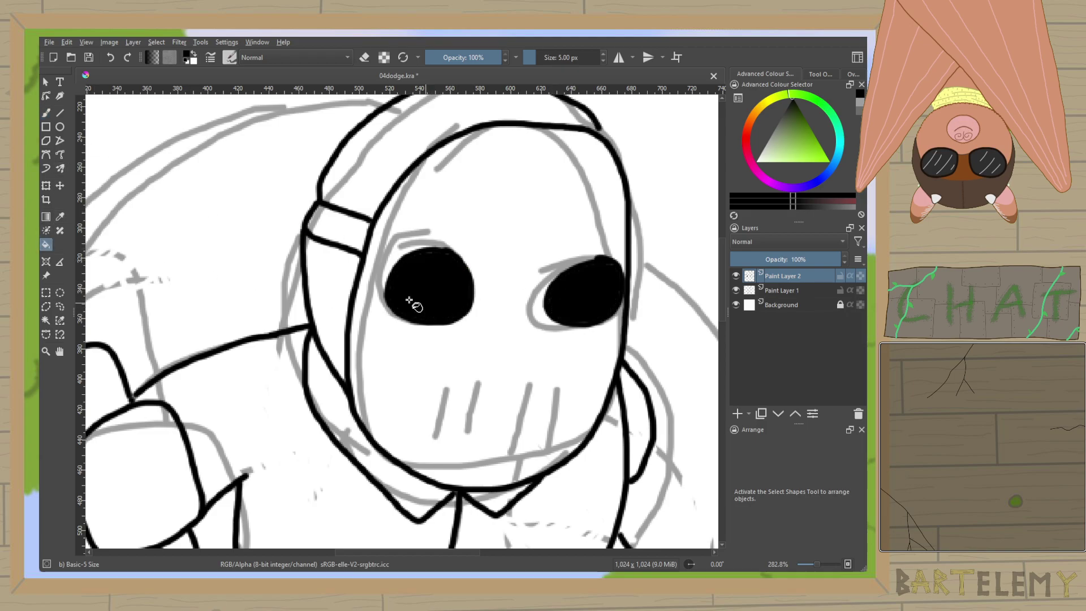
Ink a row of six short vertical lines across the lower part of the mask as its mouth.
{"action": "key", "text": "b"}
{"action": "mouse_move", "coordinate": [450, 411]}
{"action": "left_mouse_down"}
{"action": "mouse_move", "coordinate": [445, 453]}
{"action": "mouse_move", "coordinate": [465, 457]}
{"action": "left_mouse_up"}
{"action": "mouse_move", "coordinate": [491, 421]}
{"action": "left_mouse_down"}
{"action": "mouse_move", "coordinate": [517, 453]}
{"action": "mouse_move", "coordinate": [556, 453]}
{"action": "left_mouse_up"}
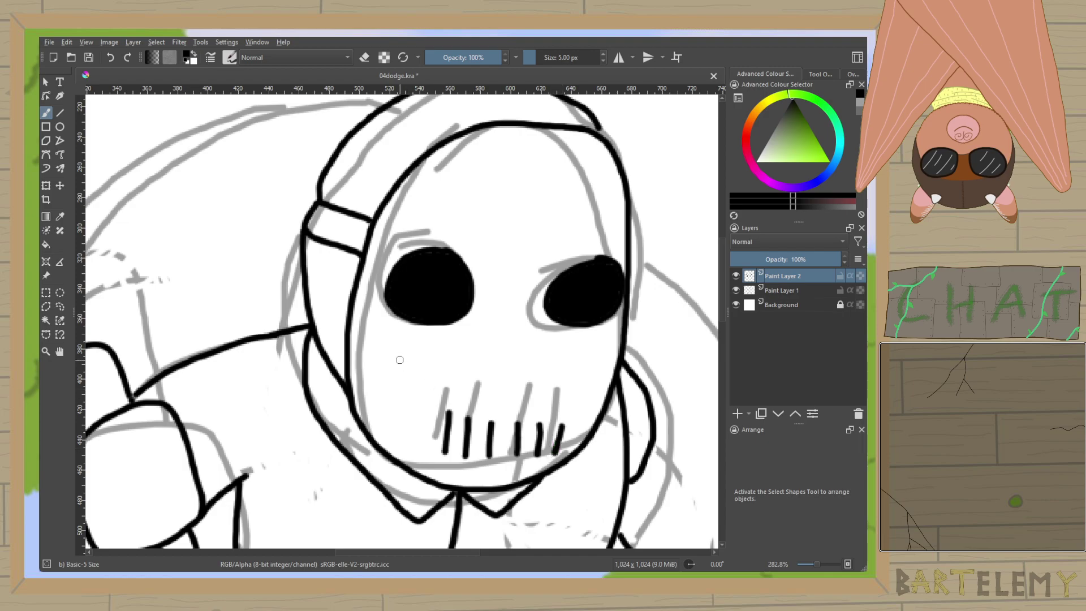
Dot small black holes onto both cheeks of the mask beneath the eyes.
{"action": "left_click", "coordinate": [384, 353]}
{"action": "left_click", "coordinate": [428, 358]}
{"action": "left_click", "coordinate": [577, 366]}
{"action": "left_click", "coordinate": [603, 357]}
{"action": "left_click", "coordinate": [590, 387]}
{"action": "left_click", "coordinate": [371, 382]}
{"action": "left_click", "coordinate": [434, 393]}
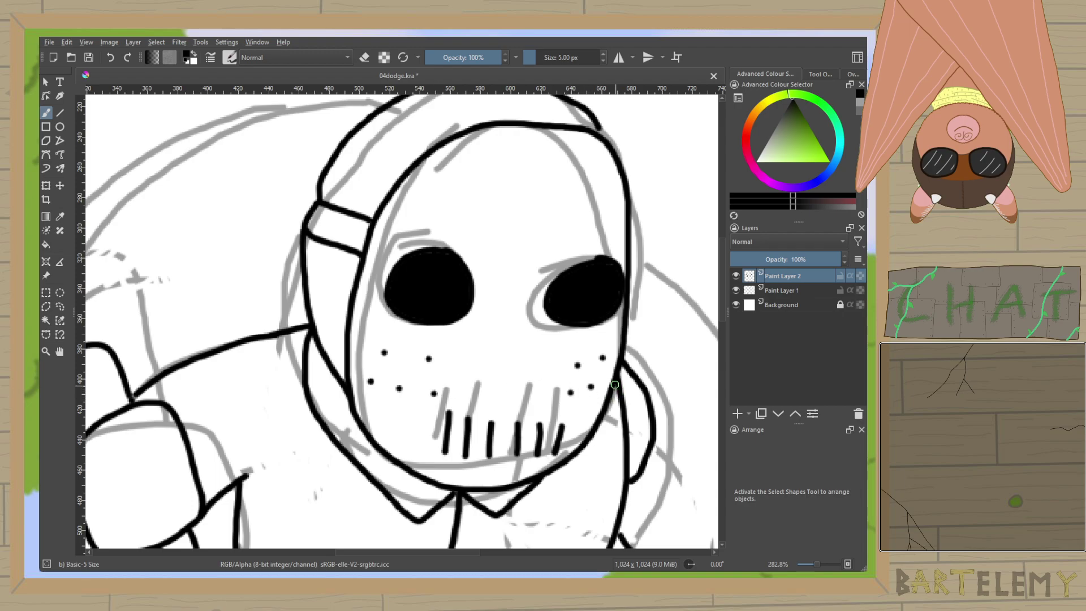
Ink a small curved nose line between the mask's eyes and mouth, redoing the first attempt.
{"action": "left_click_drag", "start_coordinate": [522, 344], "coordinate": [509, 388]}
{"action": "key", "text": "ctrl+z"}
{"action": "mouse_move", "coordinate": [521, 350]}
{"action": "left_mouse_down"}
{"action": "mouse_move", "coordinate": [528, 380]}
{"action": "mouse_move", "coordinate": [512, 394]}
{"action": "left_mouse_up"}
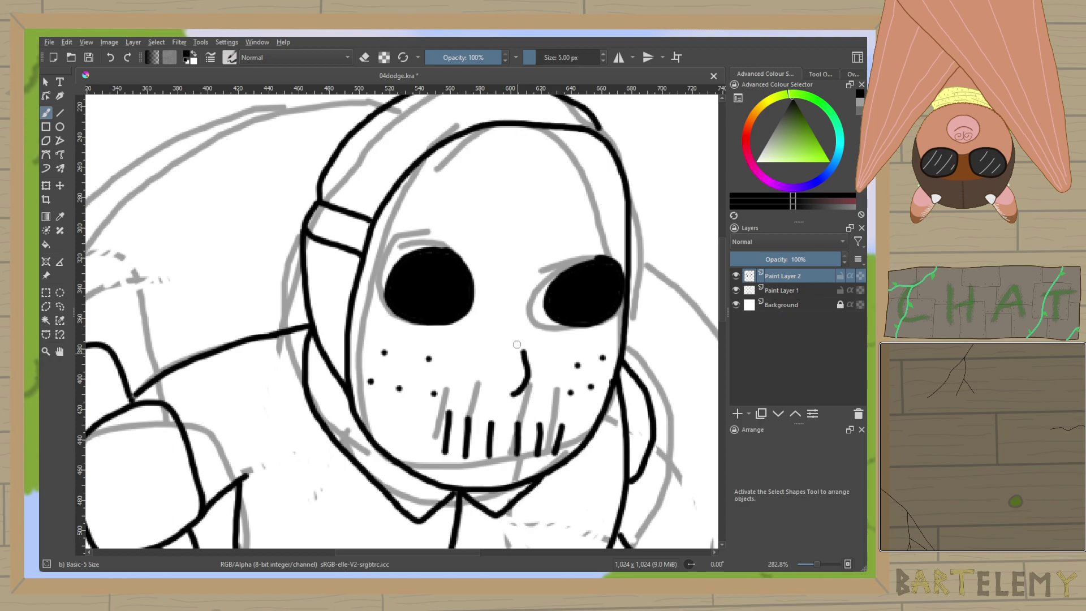
Ink a curved upper back line from the hood's edge down to the top of the knife handle.
{"action": "scroll", "coordinate": [516, 350], "scroll_direction": "down", "scroll_amount": 1}
{"action": "scroll", "coordinate": [392, 428], "scroll_direction": "down", "scroll_amount": 1}
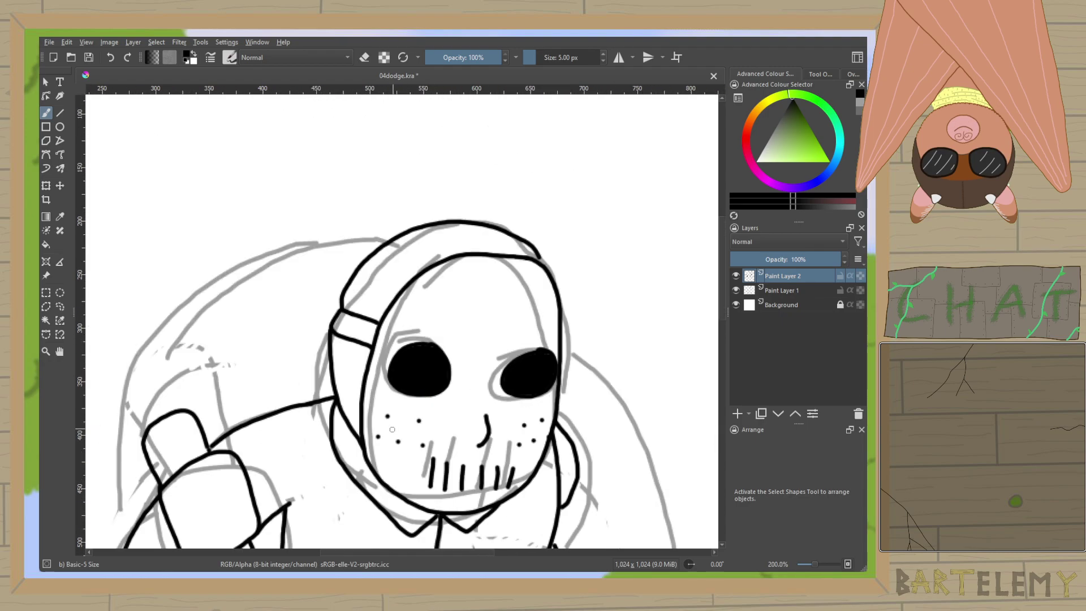
{"action": "scroll", "coordinate": [393, 428], "scroll_direction": "down", "scroll_amount": 1}
{"action": "left_click_drag", "start_coordinate": [452, 244], "coordinate": [437, 213]}
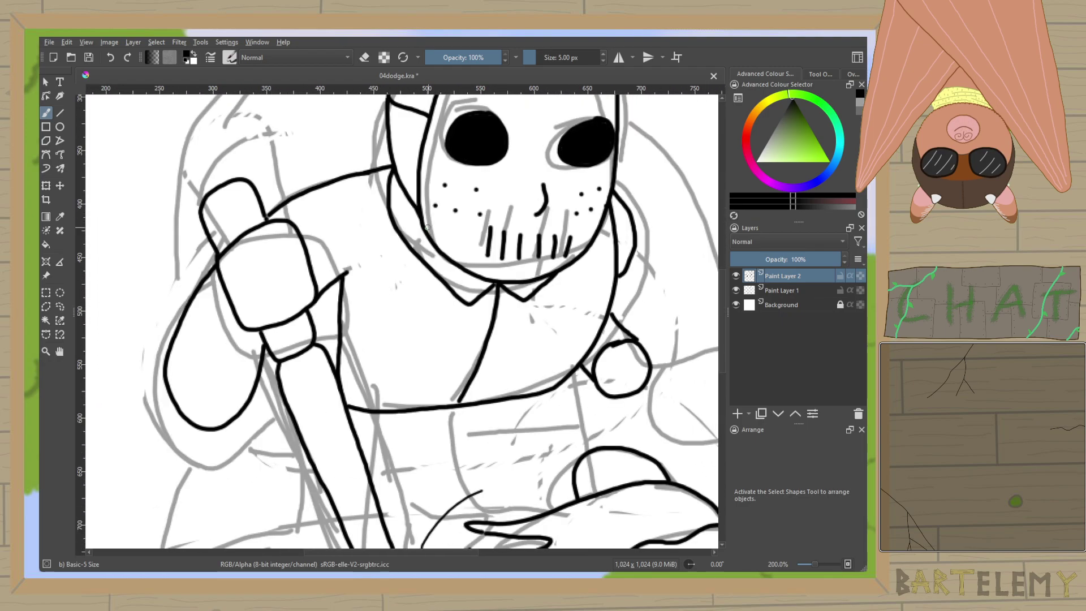
{"action": "scroll", "coordinate": [428, 232], "scroll_direction": "up", "scroll_amount": 1}
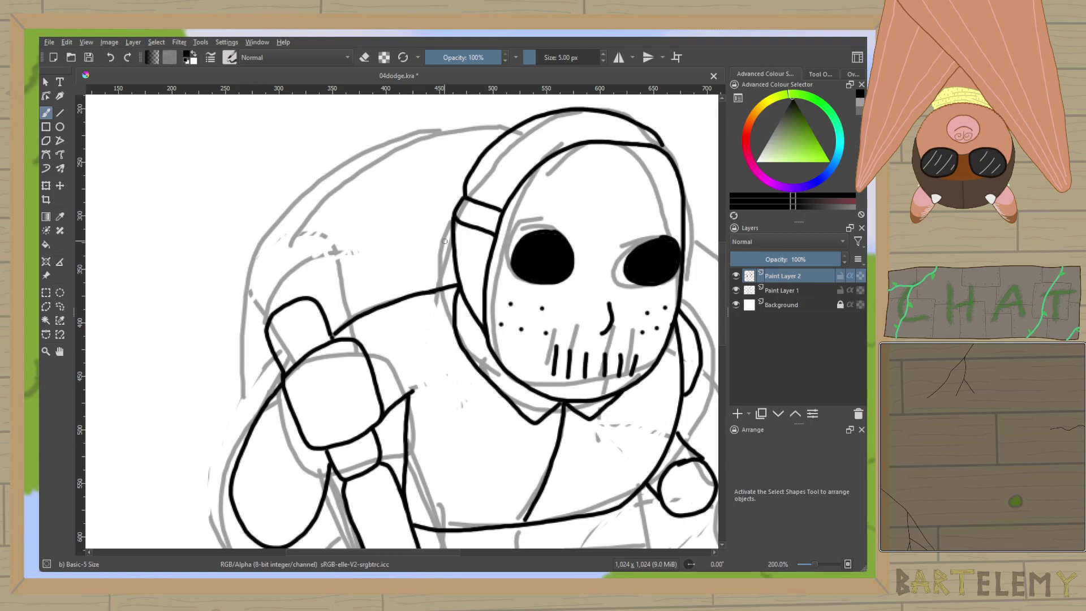
{"action": "mouse_move", "coordinate": [452, 239]}
{"action": "left_mouse_down"}
{"action": "mouse_move", "coordinate": [354, 260]}
{"action": "mouse_move", "coordinate": [310, 295]}
{"action": "left_mouse_up"}
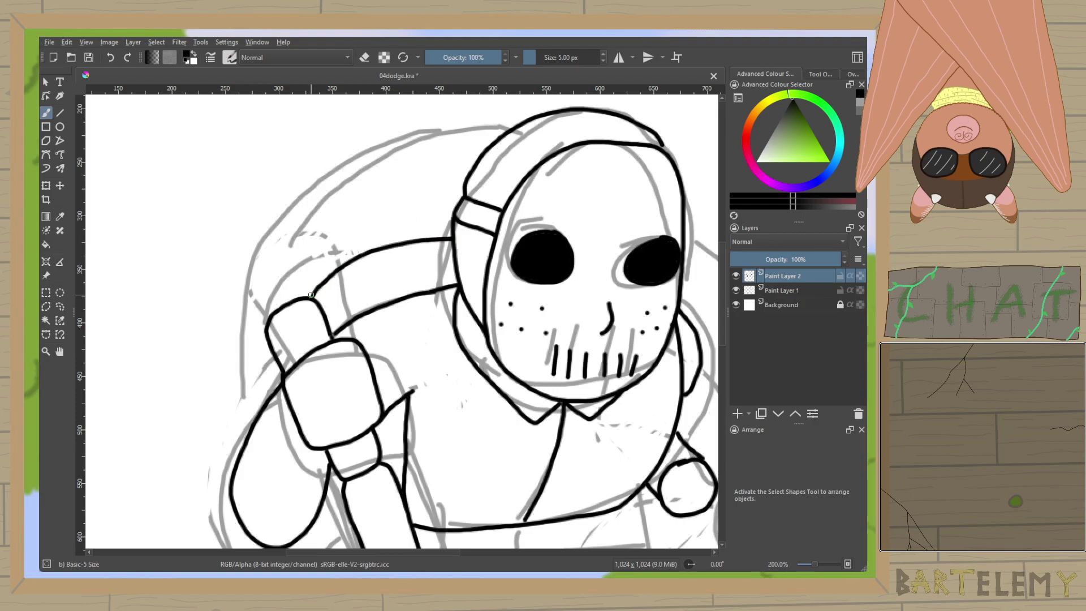
Ink the attacker's two short legs and rounded feet below the torso hem, behind the blade.
{"action": "mouse_move", "coordinate": [329, 450]}
{"action": "left_mouse_down"}
{"action": "mouse_move", "coordinate": [370, 343]}
{"action": "mouse_move", "coordinate": [363, 246]}
{"action": "left_mouse_up"}
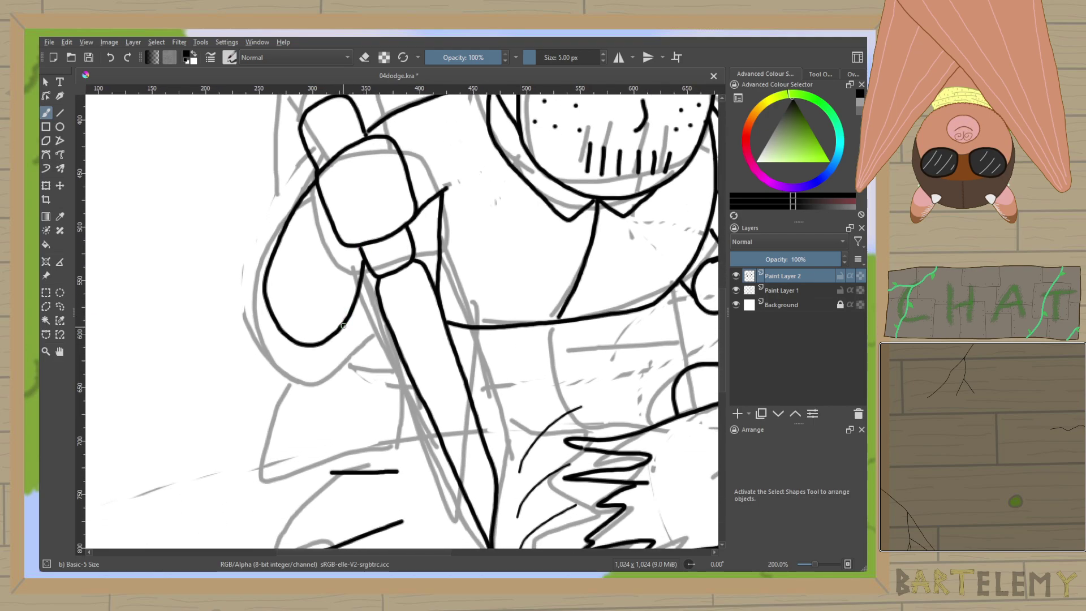
{"action": "mouse_move", "coordinate": [343, 323]}
{"action": "left_mouse_down"}
{"action": "mouse_move", "coordinate": [321, 361]}
{"action": "mouse_move", "coordinate": [327, 379]}
{"action": "mouse_move", "coordinate": [407, 377]}
{"action": "left_mouse_up"}
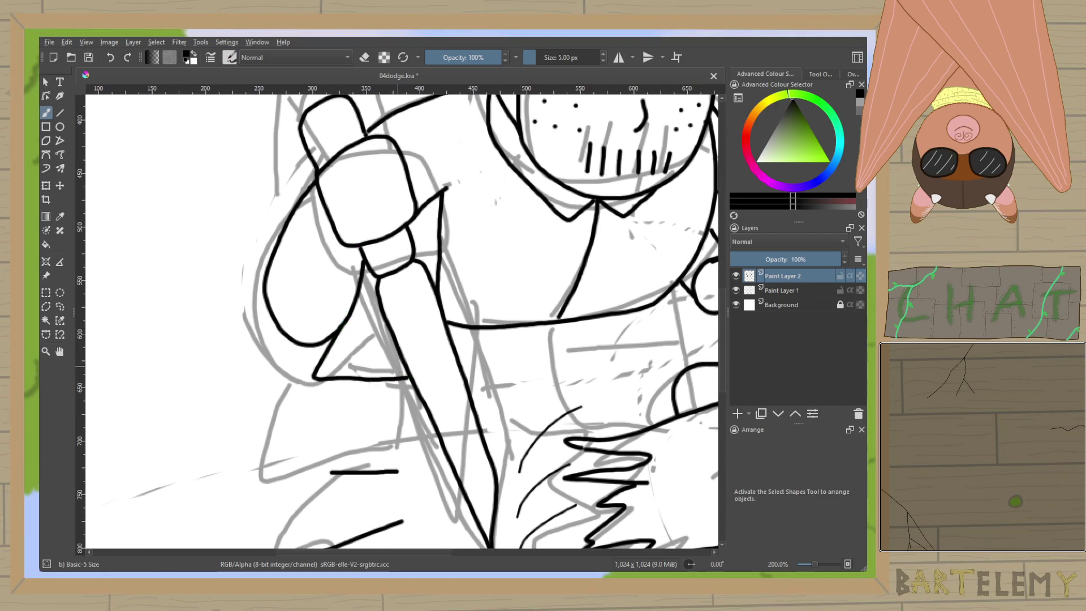
{"action": "key", "text": "ctrl+z"}
{"action": "mouse_move", "coordinate": [337, 333]}
{"action": "left_mouse_down"}
{"action": "mouse_move", "coordinate": [334, 359]}
{"action": "mouse_move", "coordinate": [407, 371]}
{"action": "left_mouse_up"}
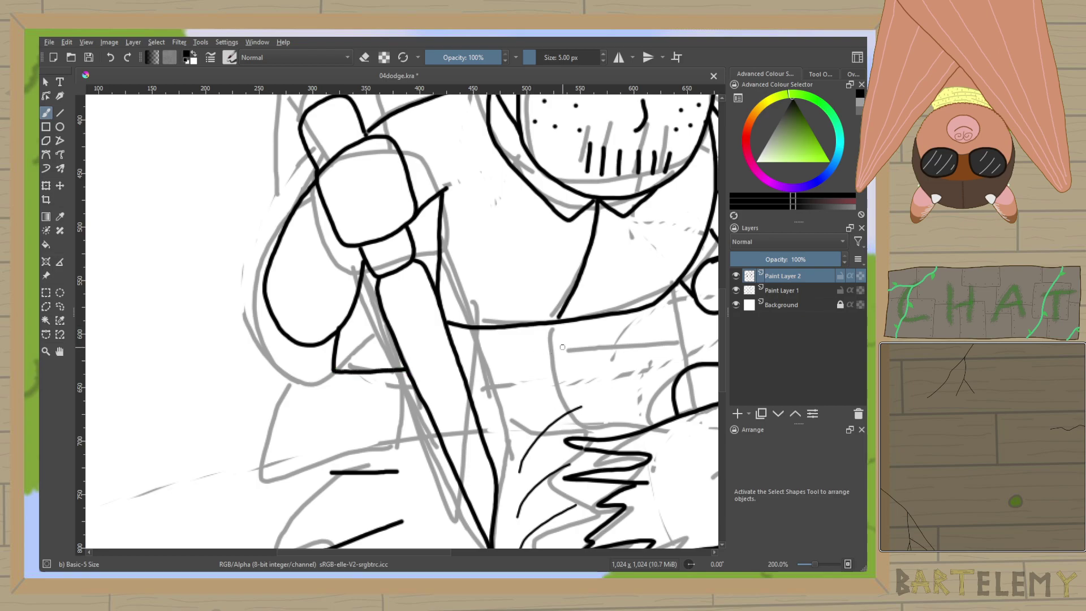
{"action": "mouse_move", "coordinate": [546, 326]}
{"action": "left_mouse_down"}
{"action": "mouse_move", "coordinate": [562, 358]}
{"action": "mouse_move", "coordinate": [639, 354]}
{"action": "mouse_move", "coordinate": [661, 351]}
{"action": "mouse_move", "coordinate": [655, 302]}
{"action": "left_mouse_up"}
{"action": "mouse_move", "coordinate": [344, 373]}
{"action": "left_mouse_down"}
{"action": "mouse_move", "coordinate": [325, 452]}
{"action": "mouse_move", "coordinate": [428, 443]}
{"action": "left_mouse_up"}
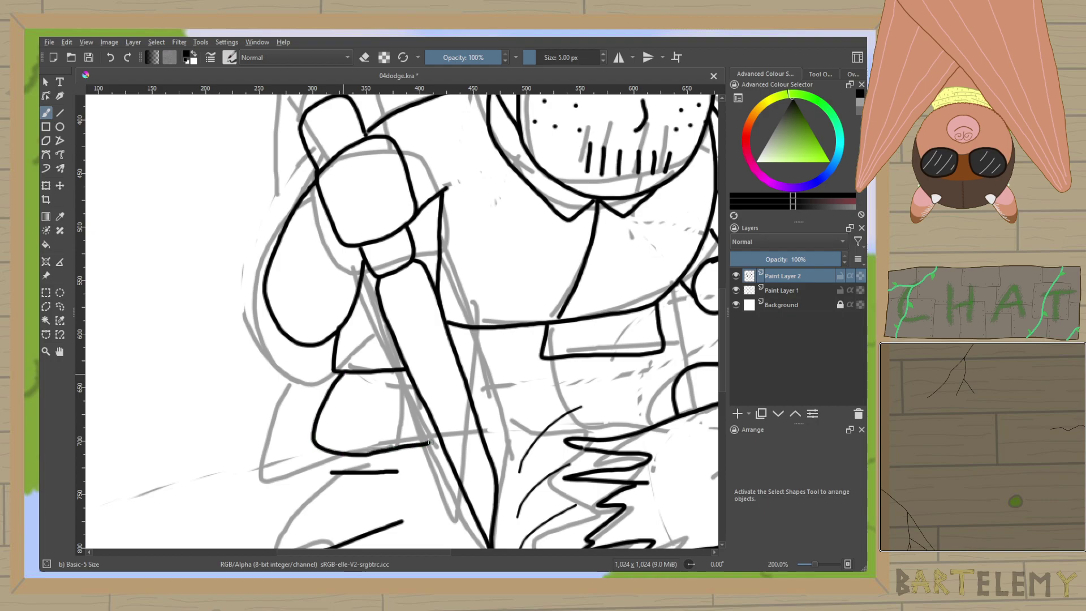
{"action": "mouse_move", "coordinate": [550, 360]}
{"action": "left_mouse_down"}
{"action": "mouse_move", "coordinate": [533, 421]}
{"action": "mouse_move", "coordinate": [646, 428]}
{"action": "mouse_move", "coordinate": [653, 383]}
{"action": "mouse_move", "coordinate": [641, 354]}
{"action": "left_mouse_up"}
Undo the inked legs and feet and hide the sketch on Paint Layer 1.
{"action": "scroll", "coordinate": [632, 348], "scroll_direction": "down", "scroll_amount": 3}
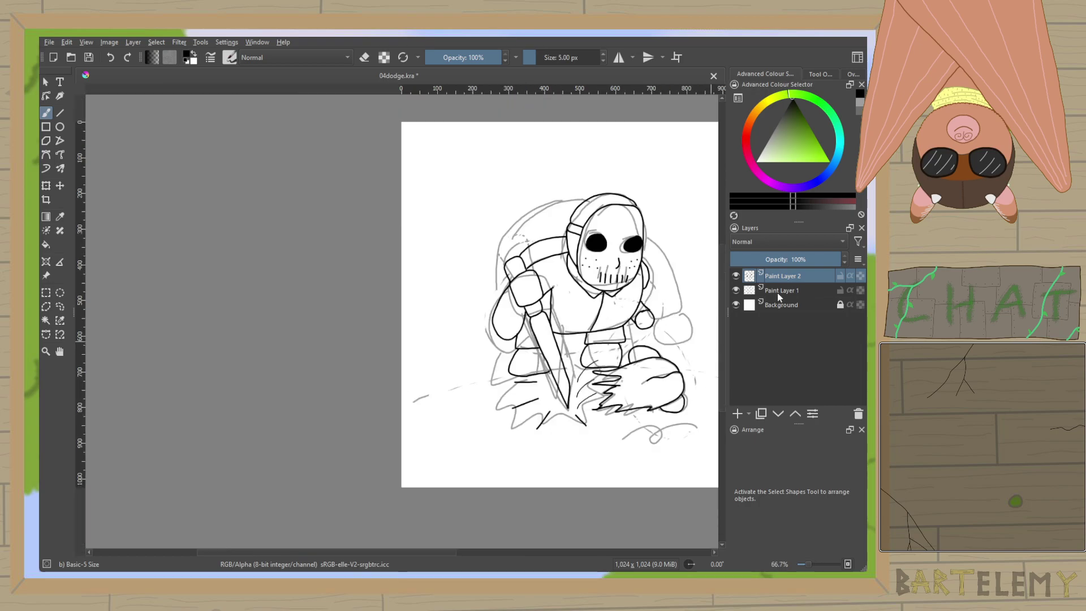
{"action": "left_click", "coordinate": [735, 290]}
{"action": "left_click_drag", "start_coordinate": [666, 315], "coordinate": [622, 317]}
{"action": "scroll", "coordinate": [569, 360], "scroll_direction": "up", "scroll_amount": 2}
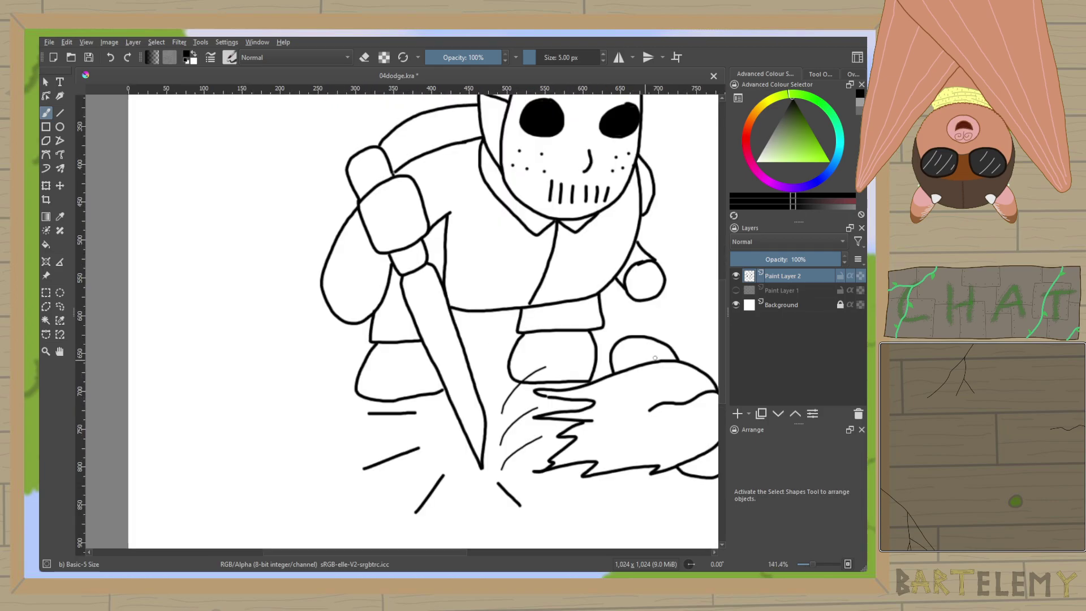
{"action": "left_click", "coordinate": [735, 290]}
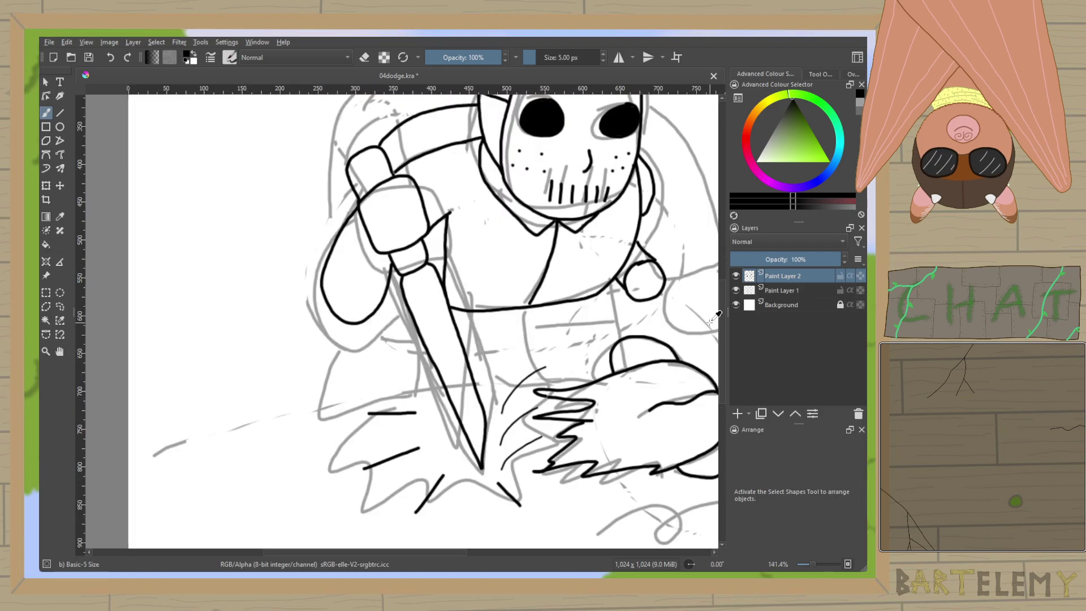
{"action": "left_click", "coordinate": [736, 290]}
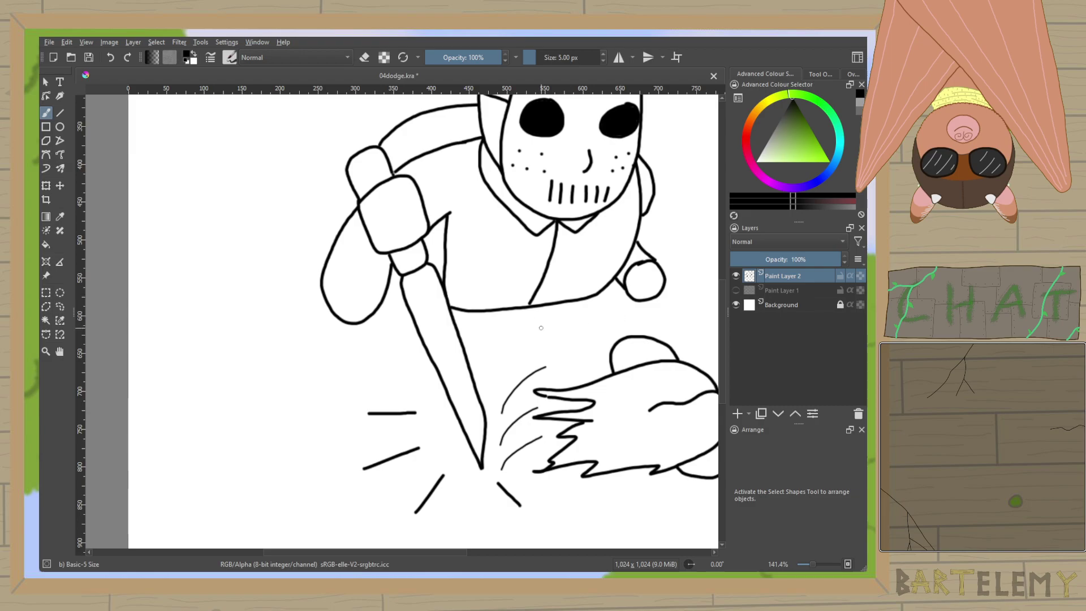
Erase the torso's near side line running from the stabbing arm down to the hem beside the blade.
{"action": "scroll", "coordinate": [541, 327], "scroll_direction": "up", "scroll_amount": 2}
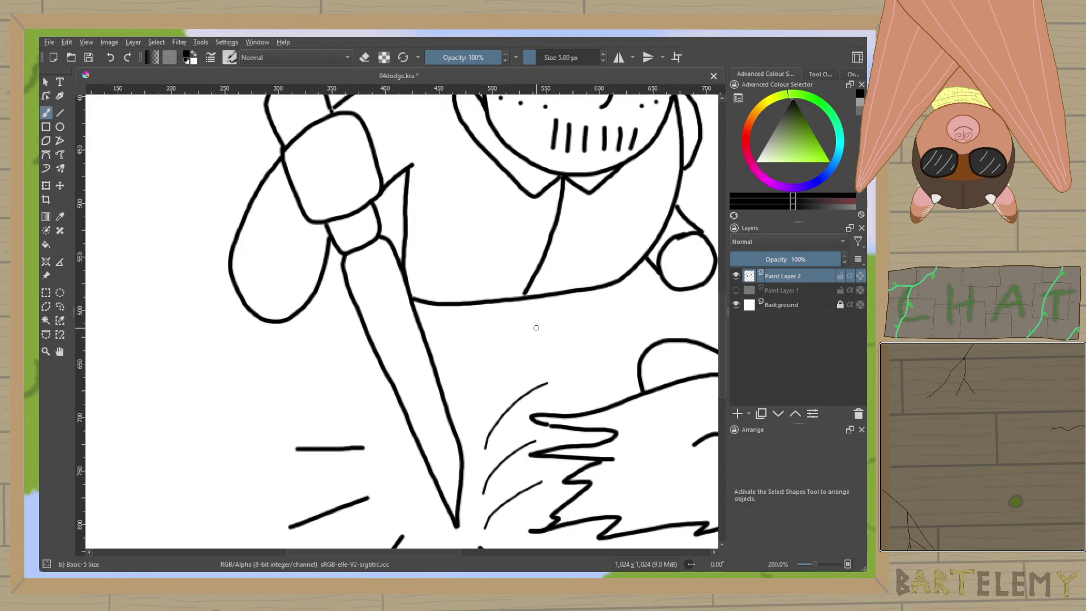
{"action": "key", "text": "e"}
{"action": "left_click_drag", "start_coordinate": [405, 231], "coordinate": [400, 316]}
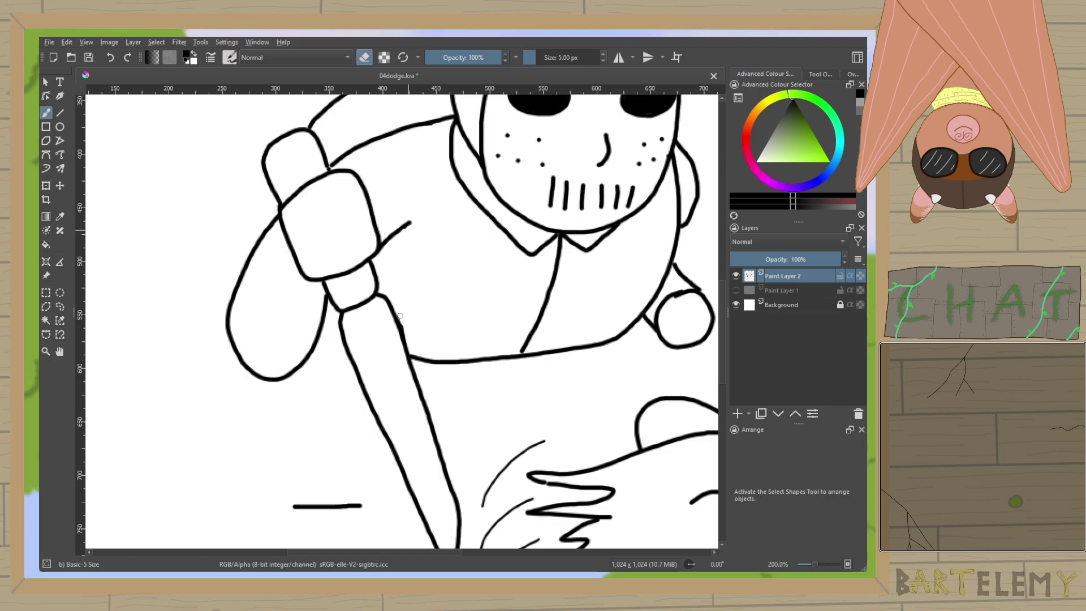
{"action": "key", "text": "e"}
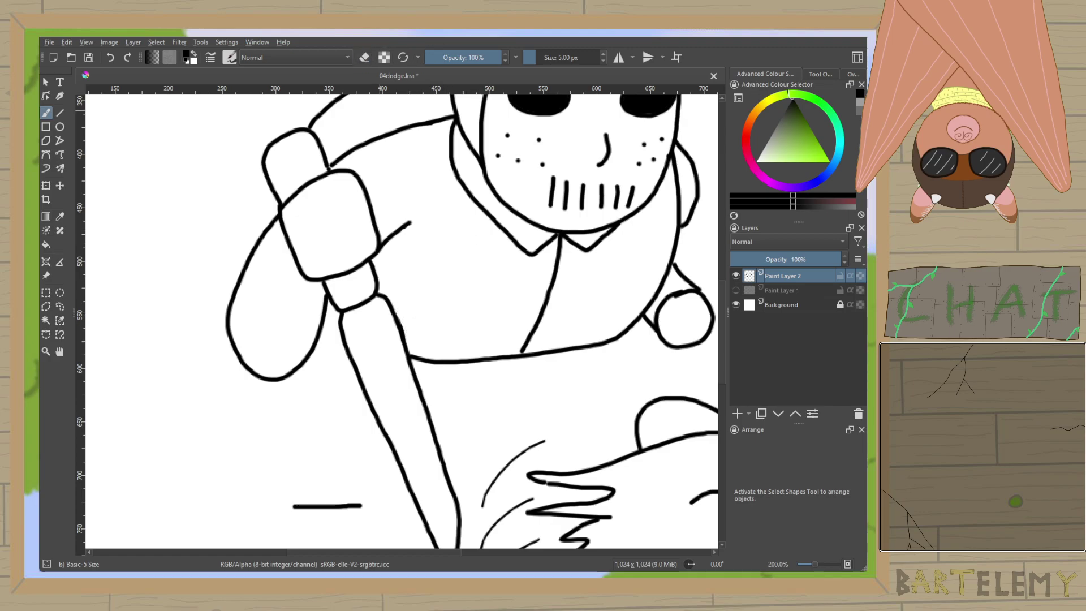
Ink short rounded leg curves under the torso hem and a foot outline behind the blade.
{"action": "mouse_move", "coordinate": [448, 187]}
{"action": "left_mouse_down"}
{"action": "mouse_move", "coordinate": [501, 252]}
{"action": "mouse_move", "coordinate": [552, 229]}
{"action": "left_mouse_up"}
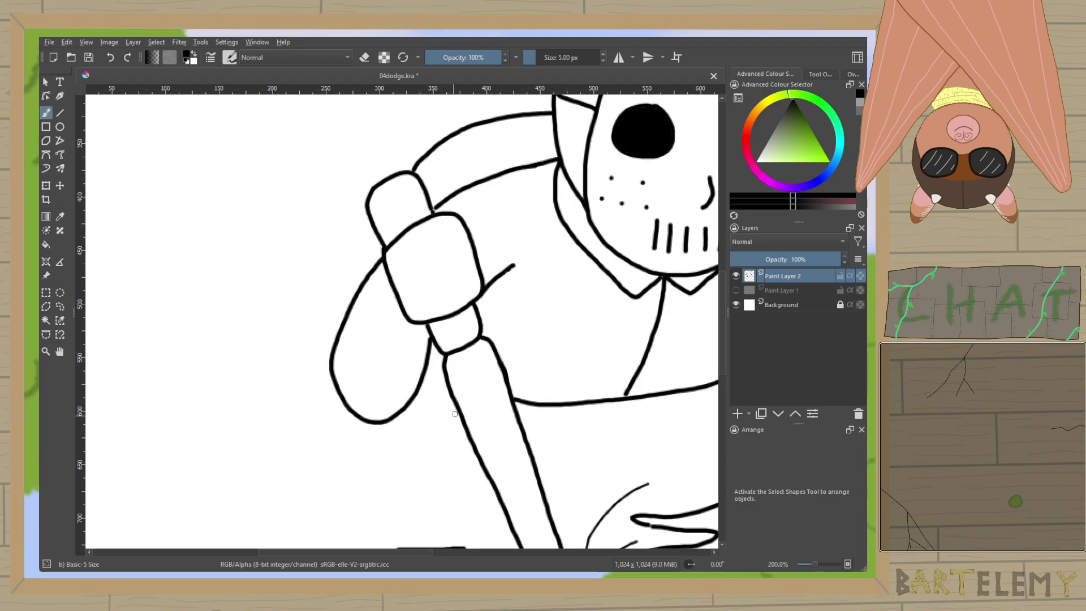
{"action": "left_click_drag", "start_coordinate": [419, 395], "coordinate": [466, 448]}
{"action": "mouse_move", "coordinate": [531, 443]}
{"action": "left_mouse_down"}
{"action": "mouse_move", "coordinate": [560, 413]}
{"action": "mouse_move", "coordinate": [434, 351]}
{"action": "mouse_move", "coordinate": [481, 347]}
{"action": "mouse_move", "coordinate": [499, 314]}
{"action": "left_mouse_up"}
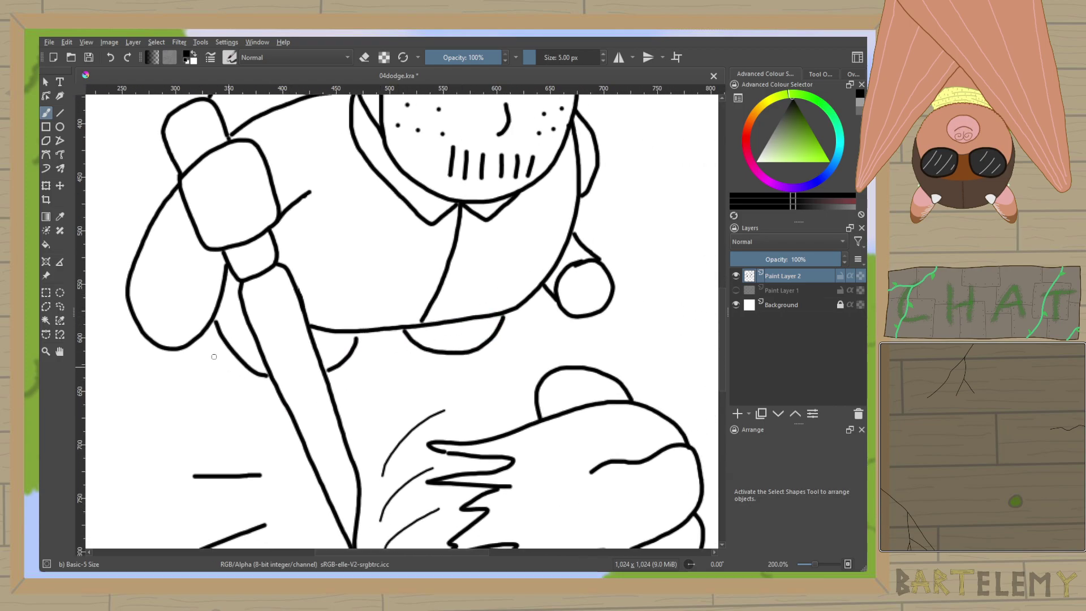
{"action": "scroll", "coordinate": [279, 285], "scroll_direction": "down", "scroll_amount": 1}
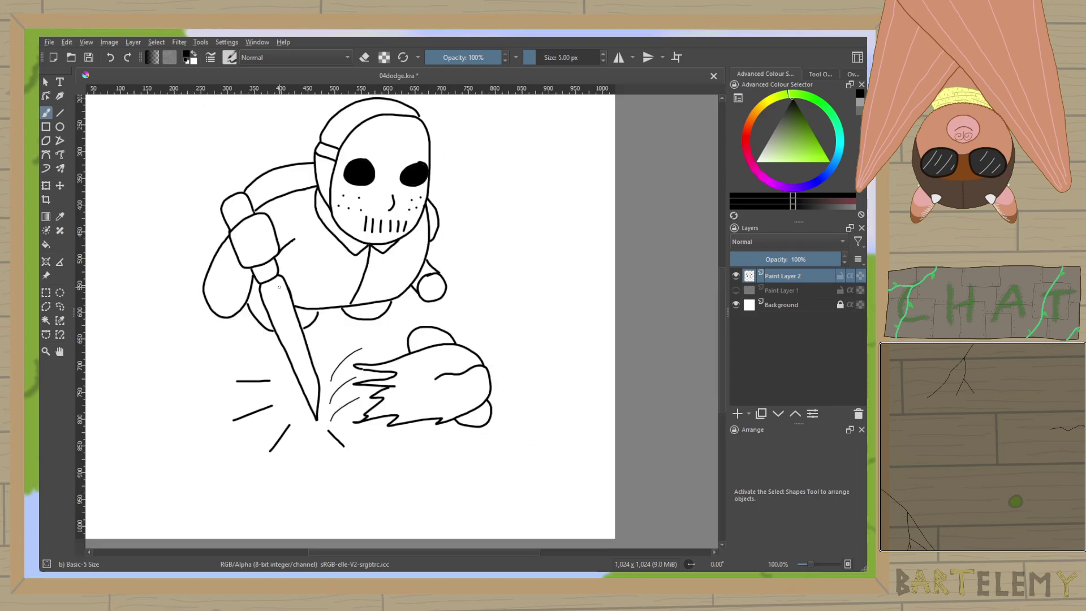
{"action": "scroll", "coordinate": [268, 298], "scroll_direction": "up", "scroll_amount": 3}
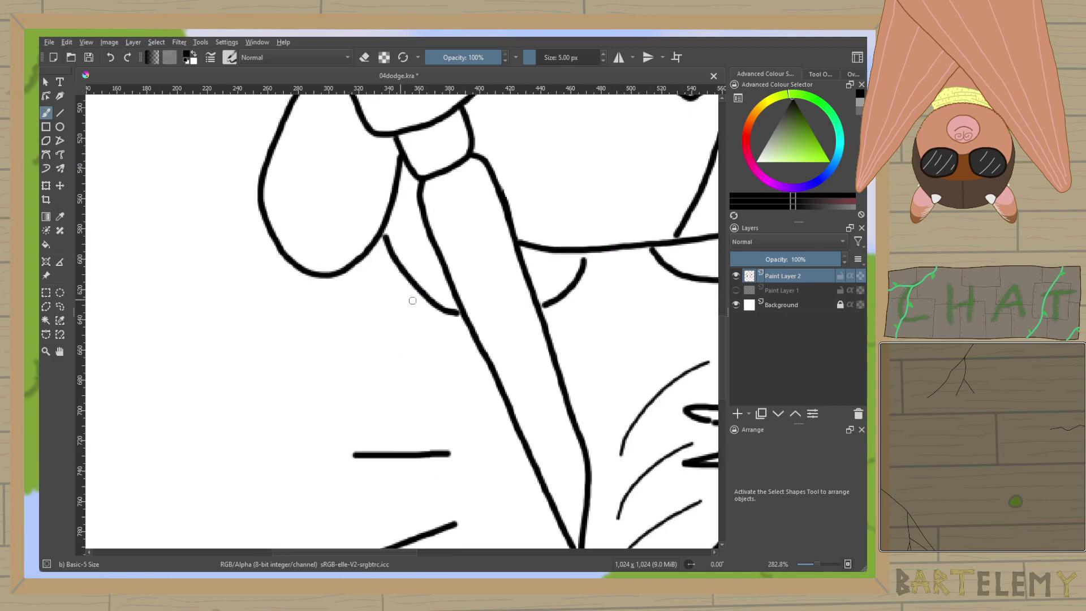
{"action": "mouse_move", "coordinate": [432, 304]}
{"action": "left_mouse_down"}
{"action": "mouse_move", "coordinate": [345, 303]}
{"action": "mouse_move", "coordinate": [309, 355]}
{"action": "mouse_move", "coordinate": [424, 373]}
{"action": "mouse_move", "coordinate": [465, 366]}
{"action": "mouse_move", "coordinate": [449, 318]}
{"action": "left_mouse_up"}
Undo the rounded leg curves and the foot, leaving the torso's near side line erased.
{"action": "scroll", "coordinate": [497, 316], "scroll_direction": "down", "scroll_amount": 5}
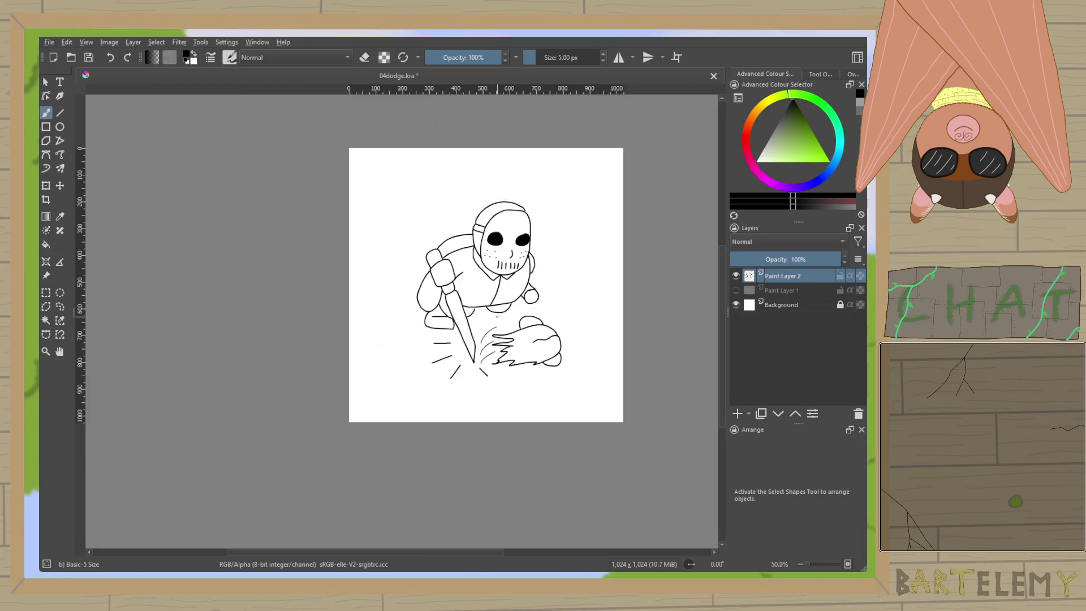
{"action": "scroll", "coordinate": [497, 316], "scroll_direction": "up", "scroll_amount": 4}
{"action": "scroll", "coordinate": [487, 315], "scroll_direction": "down", "scroll_amount": 3}
{"action": "scroll", "coordinate": [479, 314], "scroll_direction": "up", "scroll_amount": 2}
{"action": "scroll", "coordinate": [479, 314], "scroll_direction": "up", "scroll_amount": 1}
{"action": "left_click", "coordinate": [479, 312], "text": "ctrl"}
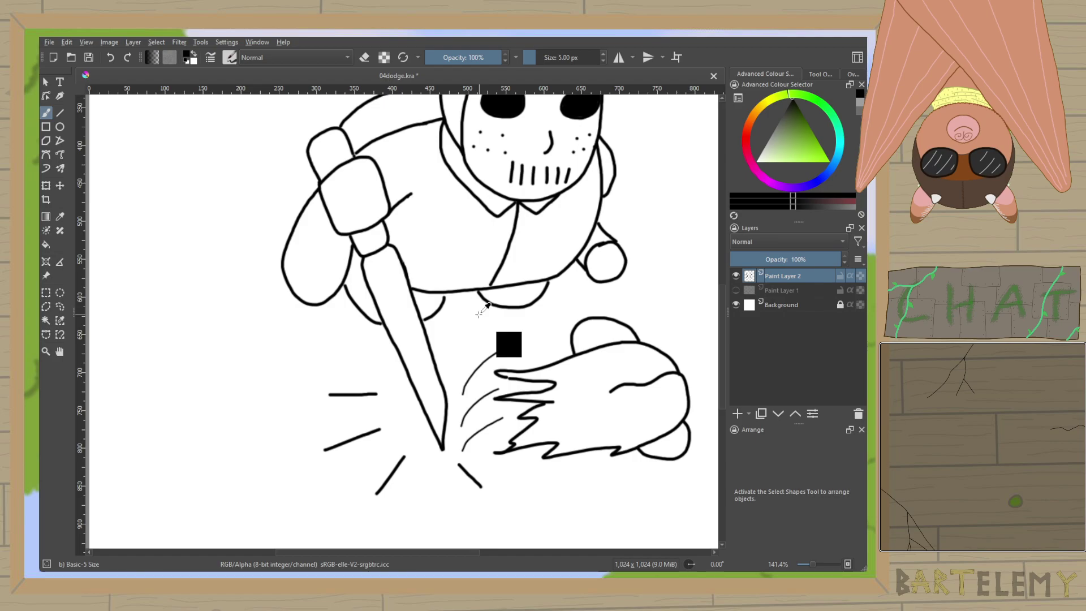
{"action": "key", "text": "ctrl+z"}
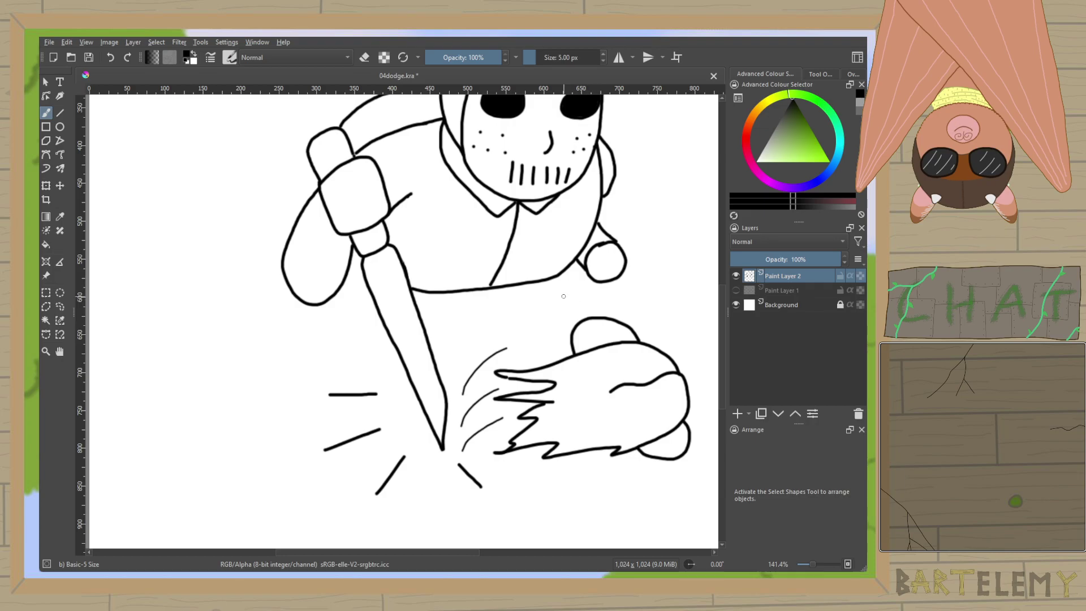
{"action": "scroll", "coordinate": [550, 295], "scroll_direction": "down", "scroll_amount": 1}
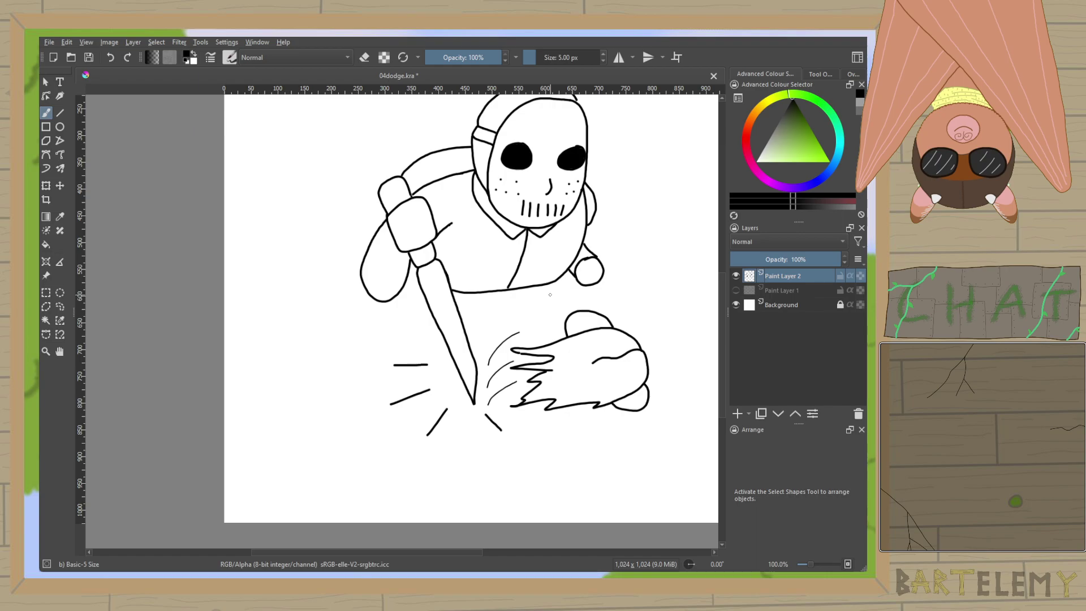
{"action": "scroll", "coordinate": [480, 201], "scroll_direction": "up", "scroll_amount": 2}
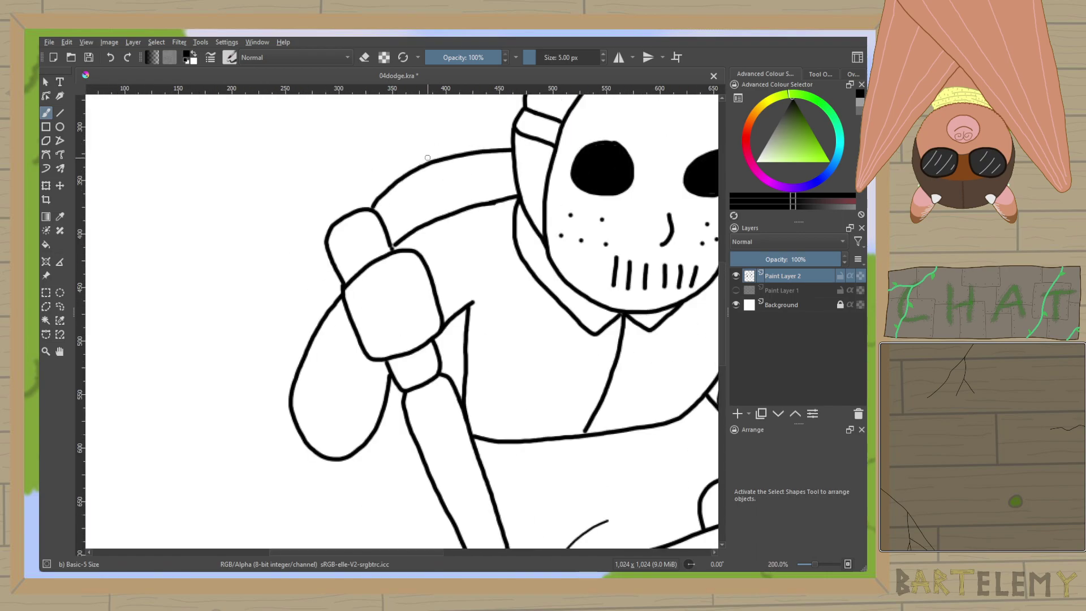
{"action": "key", "text": "ctrl+z"}
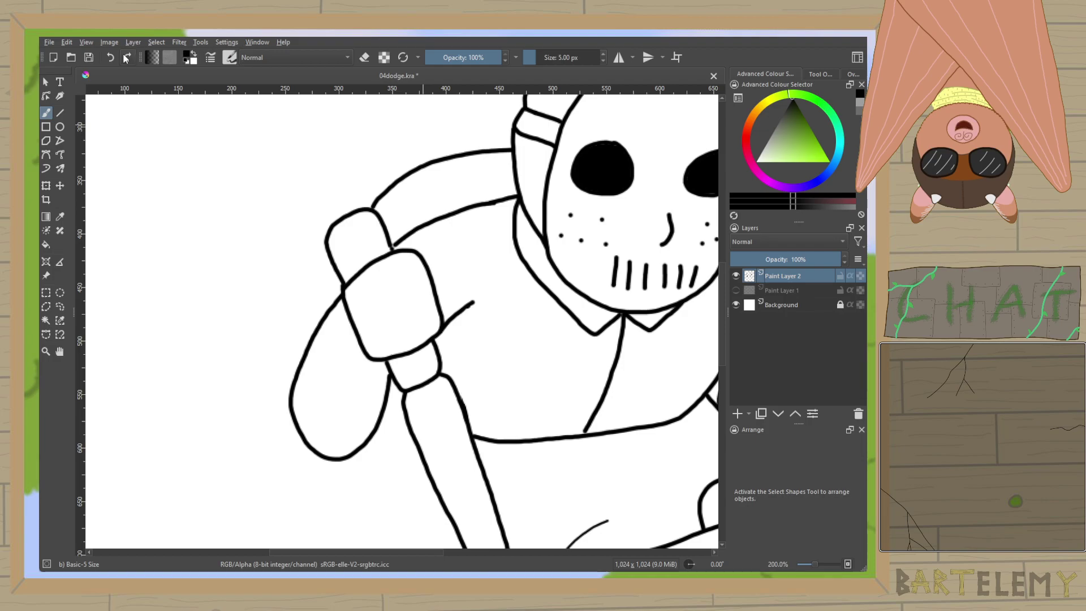
Erase the curved upper back line between the hood and the knife handle and save the drawing.
{"action": "scroll", "coordinate": [488, 204], "scroll_direction": "up", "scroll_amount": 1}
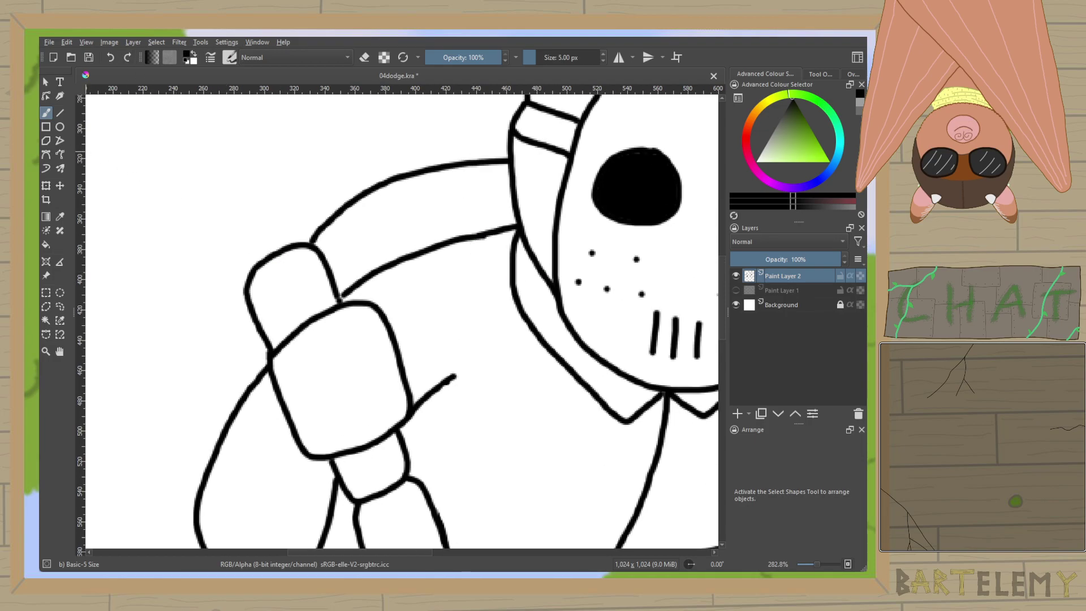
{"action": "key", "text": "e"}
{"action": "mouse_move", "coordinate": [316, 234]}
{"action": "left_mouse_down"}
{"action": "mouse_move", "coordinate": [363, 196]}
{"action": "mouse_move", "coordinate": [361, 183]}
{"action": "mouse_move", "coordinate": [341, 210]}
{"action": "mouse_move", "coordinate": [390, 178]}
{"action": "mouse_move", "coordinate": [364, 201]}
{"action": "left_mouse_up"}
{"action": "left_click_drag", "start_coordinate": [506, 167], "coordinate": [502, 160]}
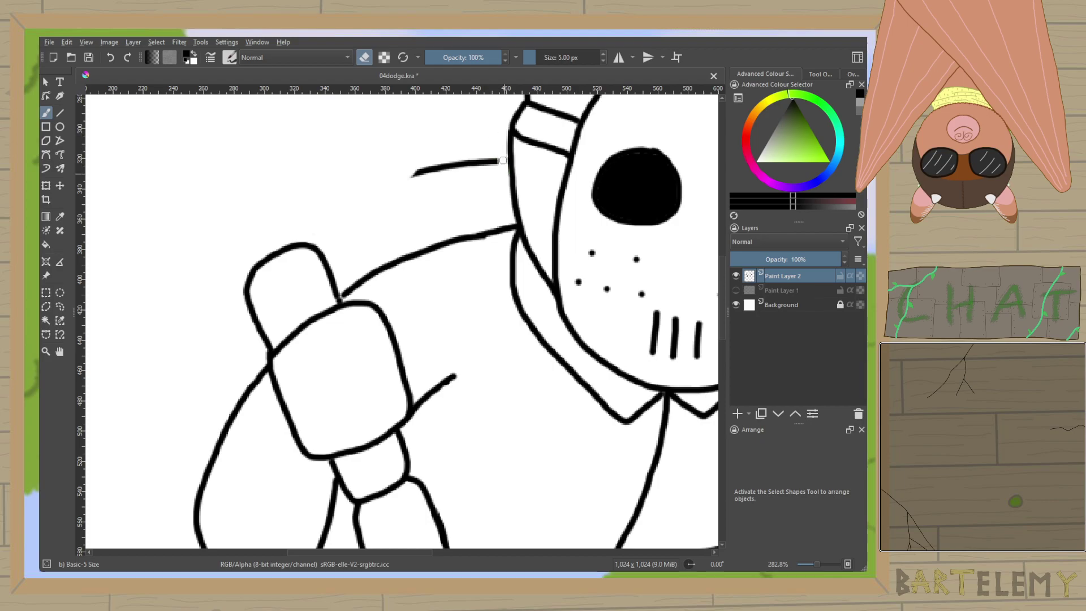
{"action": "mouse_move", "coordinate": [503, 164]}
{"action": "left_mouse_down"}
{"action": "mouse_move", "coordinate": [471, 170]}
{"action": "mouse_move", "coordinate": [498, 159]}
{"action": "mouse_move", "coordinate": [479, 160]}
{"action": "mouse_move", "coordinate": [455, 183]}
{"action": "mouse_move", "coordinate": [461, 159]}
{"action": "mouse_move", "coordinate": [413, 176]}
{"action": "left_mouse_up"}
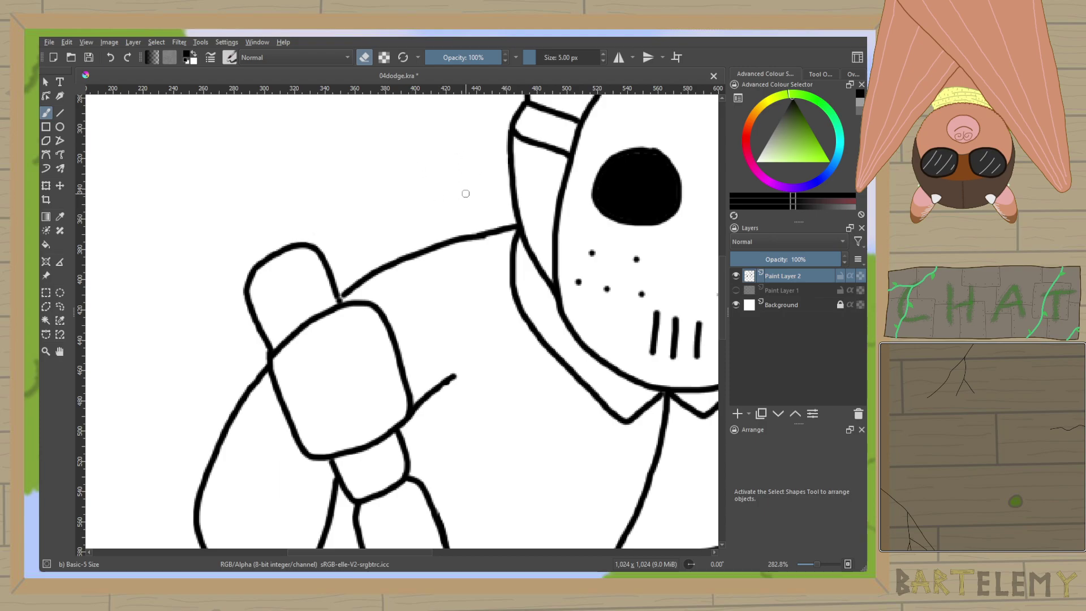
{"action": "scroll", "coordinate": [465, 193], "scroll_direction": "down", "scroll_amount": 3}
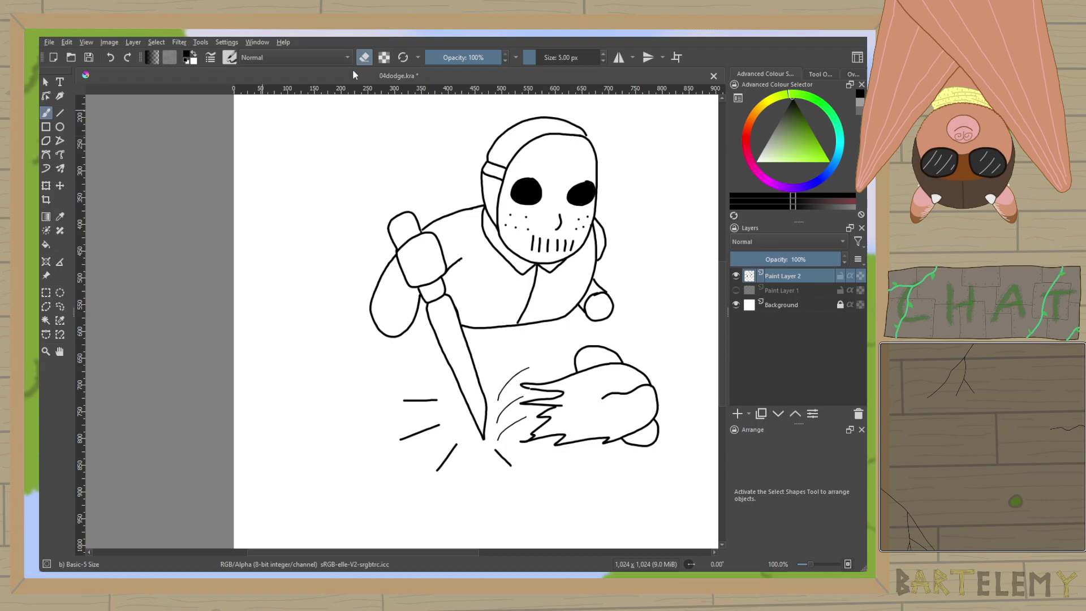
{"action": "key", "text": "ctrl+s"}
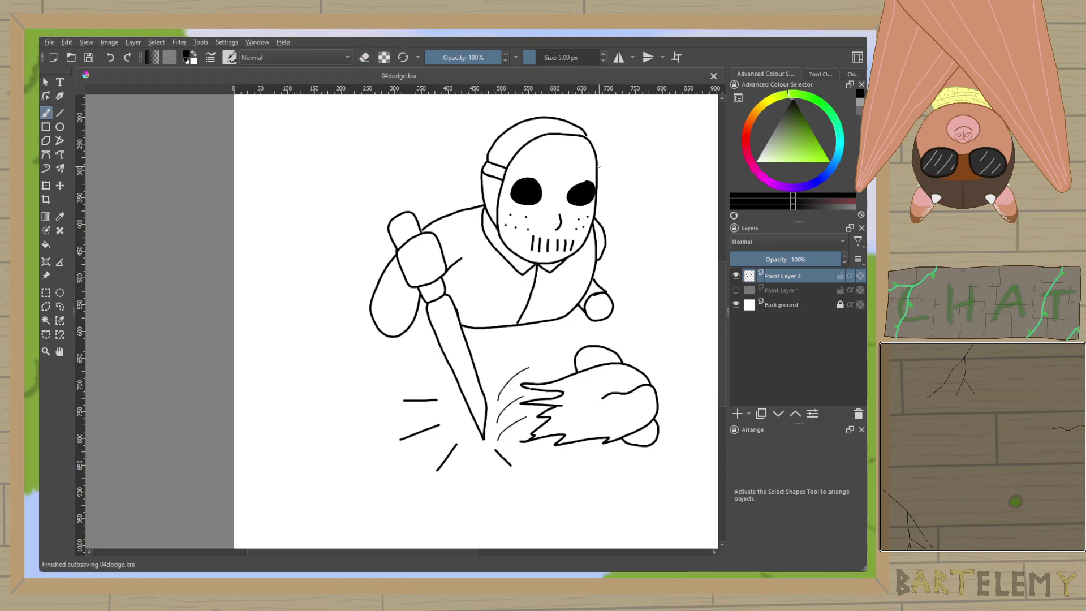
Draw three thin diagonal motion lines above the knife handle with a 3 px brush.
{"action": "scroll", "coordinate": [482, 285], "scroll_direction": "up", "scroll_amount": 3}
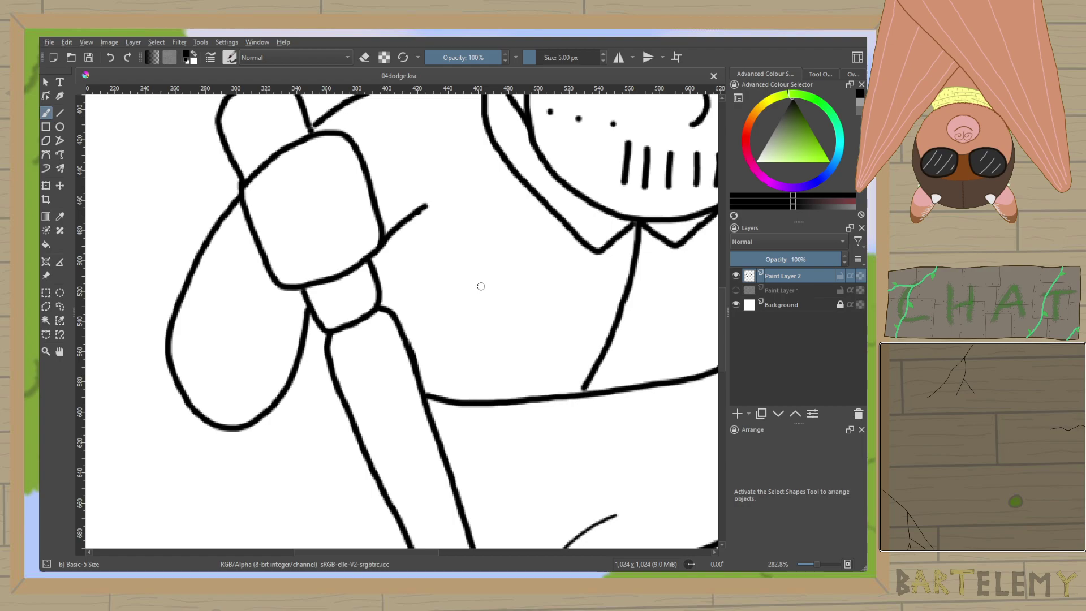
{"action": "scroll", "coordinate": [480, 286], "scroll_direction": "down", "scroll_amount": 1}
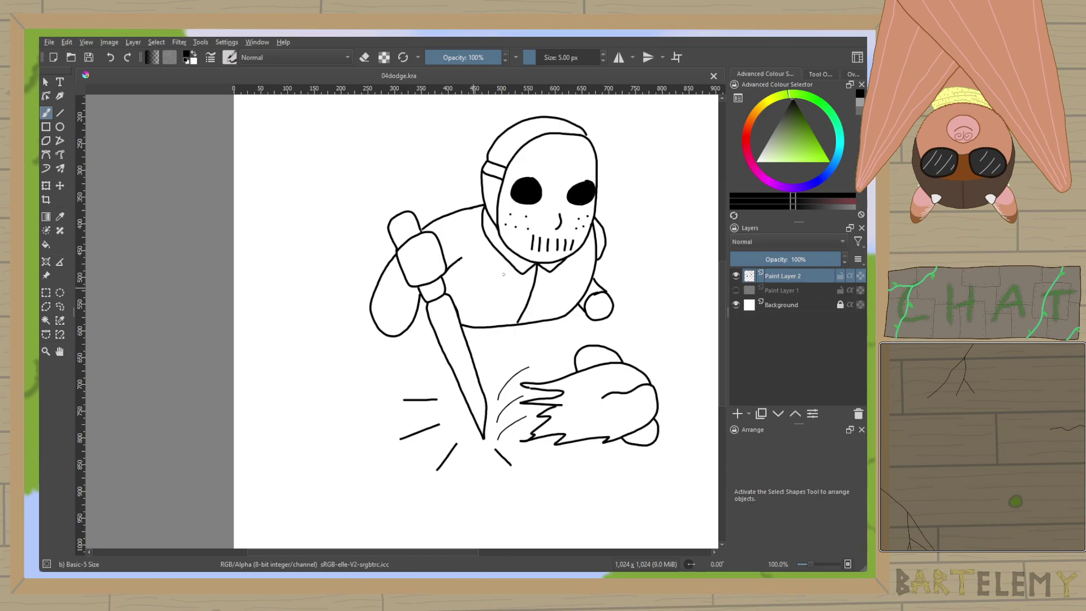
{"action": "left_click", "coordinate": [603, 60]}
{"action": "left_click", "coordinate": [603, 60]}
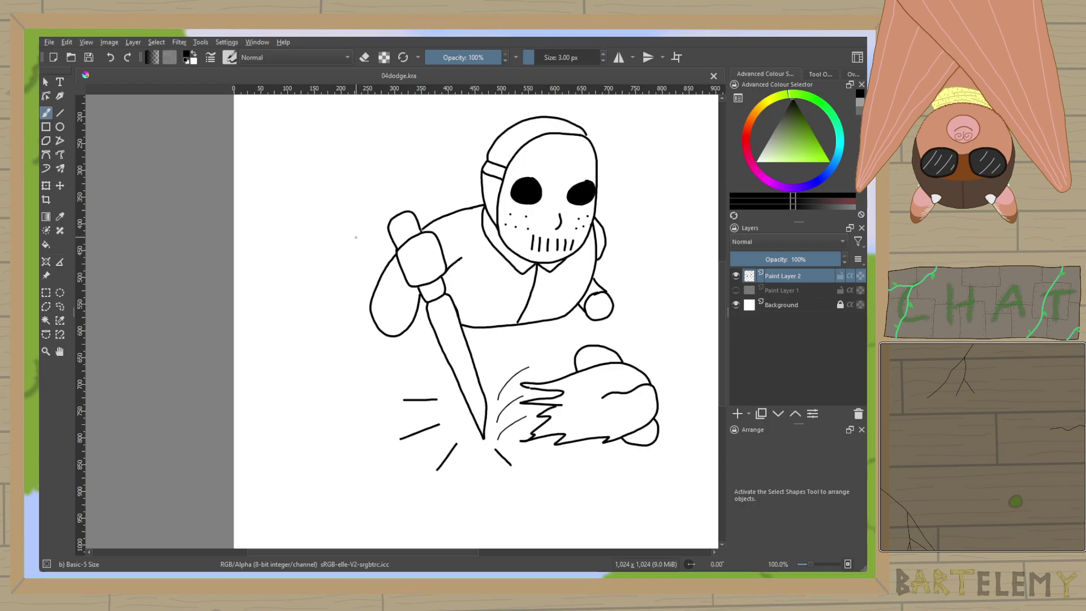
{"action": "left_click_drag", "start_coordinate": [341, 206], "coordinate": [371, 246]}
{"action": "left_click_drag", "start_coordinate": [355, 181], "coordinate": [375, 218]}
{"action": "left_click_drag", "start_coordinate": [391, 178], "coordinate": [406, 202]}
Erase the stabbing arm's outer loop beside the fist with a 5 px eraser, leaving the fist and knife intact.
{"action": "key", "text": "e"}
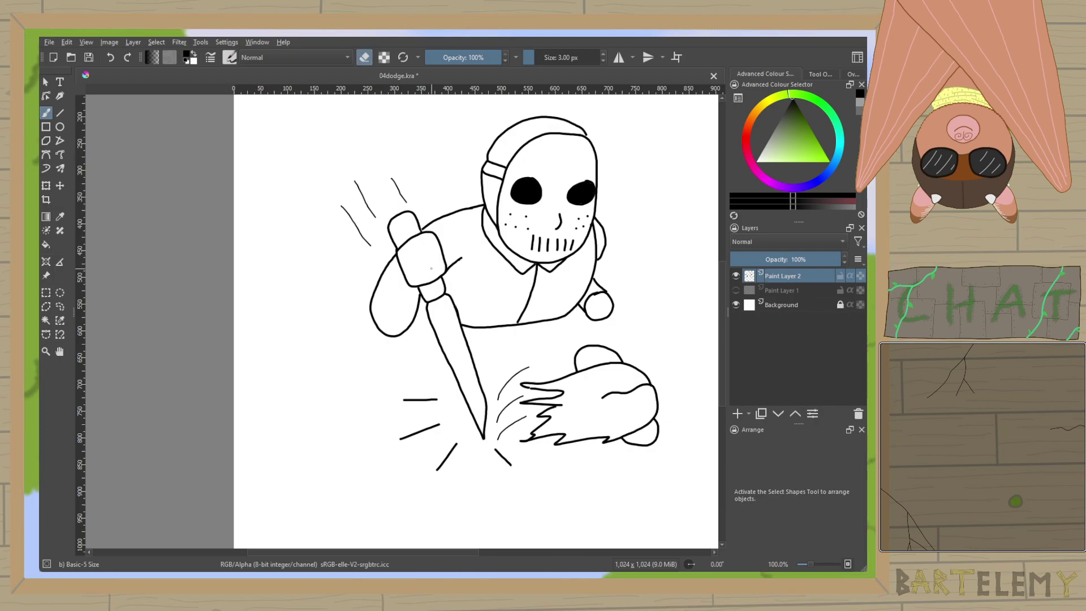
{"action": "scroll", "coordinate": [432, 268], "scroll_direction": "up", "scroll_amount": 3}
{"action": "left_click", "coordinate": [603, 53]}
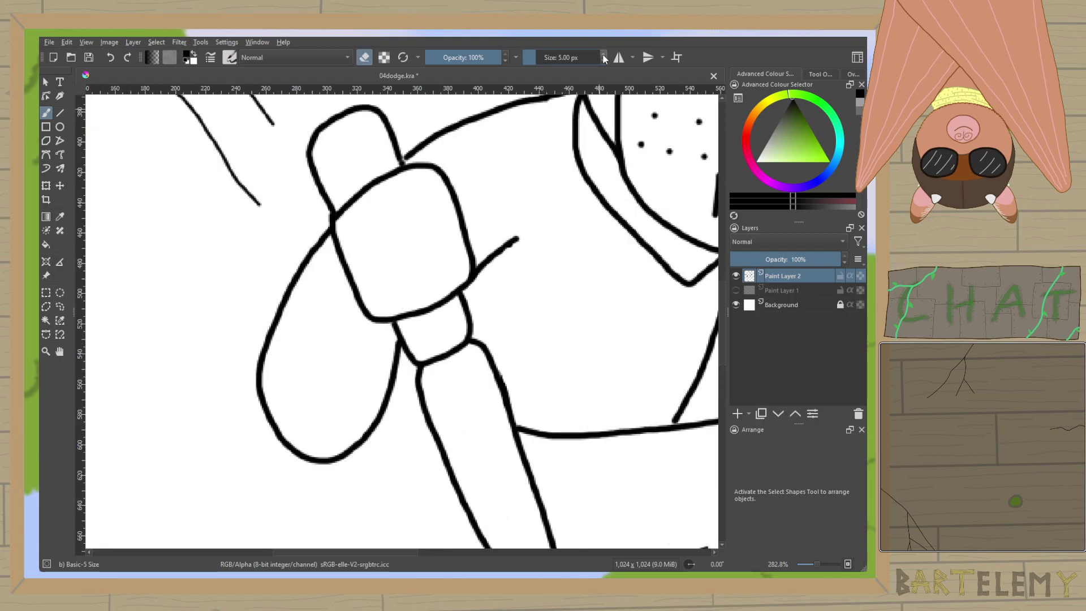
{"action": "left_click_drag", "start_coordinate": [324, 234], "coordinate": [326, 226]}
{"action": "mouse_move", "coordinate": [393, 334]}
{"action": "left_mouse_down"}
{"action": "mouse_move", "coordinate": [380, 431]}
{"action": "mouse_move", "coordinate": [362, 434]}
{"action": "mouse_move", "coordinate": [369, 441]}
{"action": "mouse_move", "coordinate": [381, 414]}
{"action": "mouse_move", "coordinate": [337, 476]}
{"action": "mouse_move", "coordinate": [365, 419]}
{"action": "mouse_move", "coordinate": [313, 490]}
{"action": "mouse_move", "coordinate": [323, 442]}
{"action": "mouse_move", "coordinate": [314, 474]}
{"action": "mouse_move", "coordinate": [334, 443]}
{"action": "mouse_move", "coordinate": [317, 480]}
{"action": "mouse_move", "coordinate": [285, 438]}
{"action": "mouse_move", "coordinate": [291, 470]}
{"action": "mouse_move", "coordinate": [258, 367]}
{"action": "mouse_move", "coordinate": [259, 402]}
{"action": "mouse_move", "coordinate": [274, 296]}
{"action": "mouse_move", "coordinate": [274, 328]}
{"action": "mouse_move", "coordinate": [318, 248]}
{"action": "left_mouse_up"}
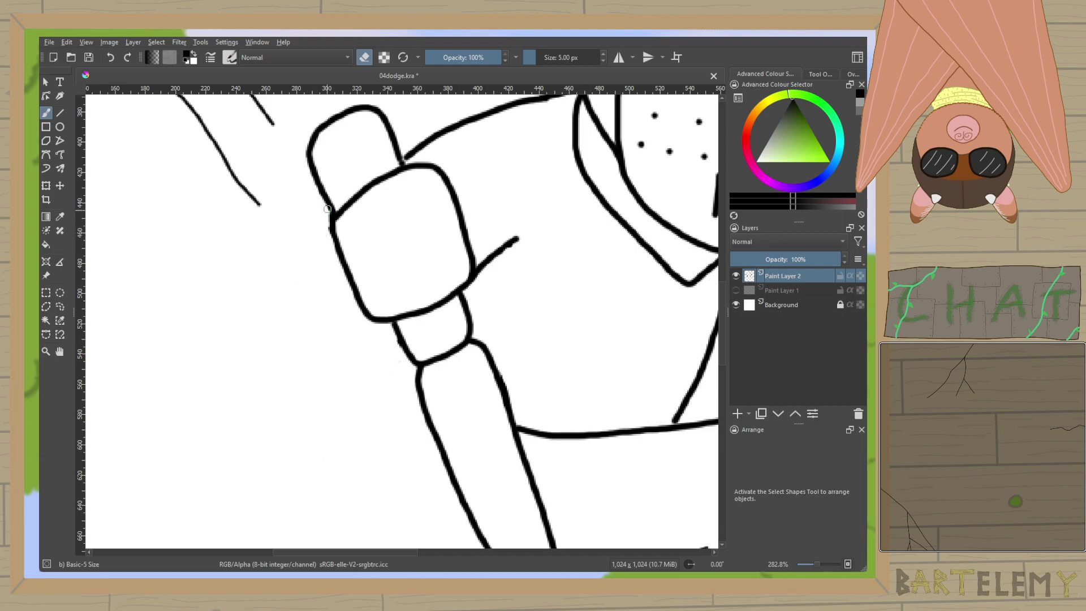
{"action": "key", "text": "e"}
Try inking a long, rounded forearm reaching outward from behind the fist.
{"action": "scroll", "coordinate": [392, 247], "scroll_direction": "down", "scroll_amount": 8}
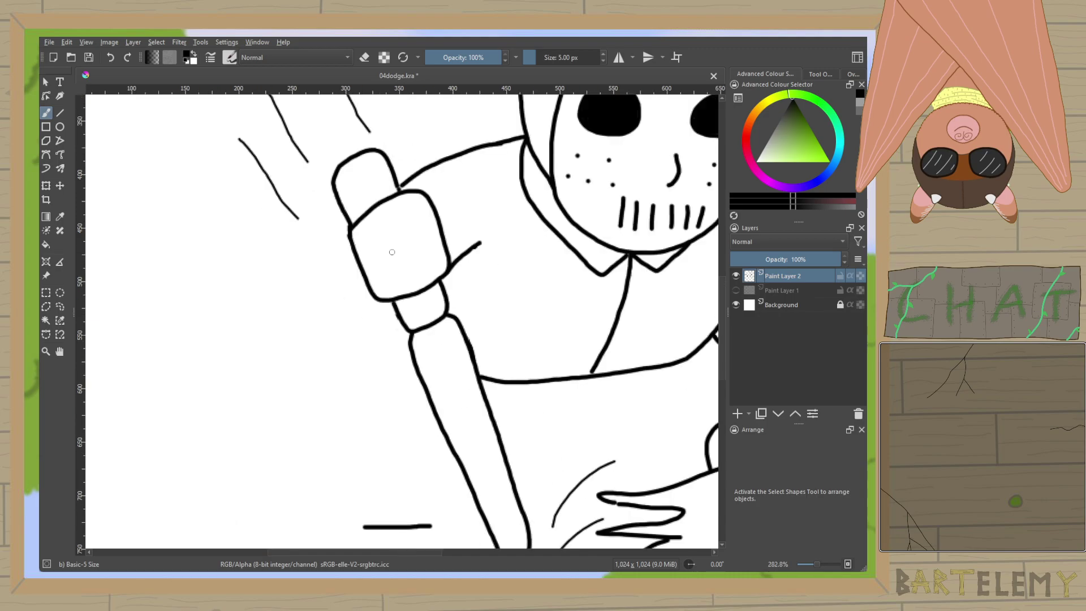
{"action": "scroll", "coordinate": [394, 251], "scroll_direction": "up", "scroll_amount": 4}
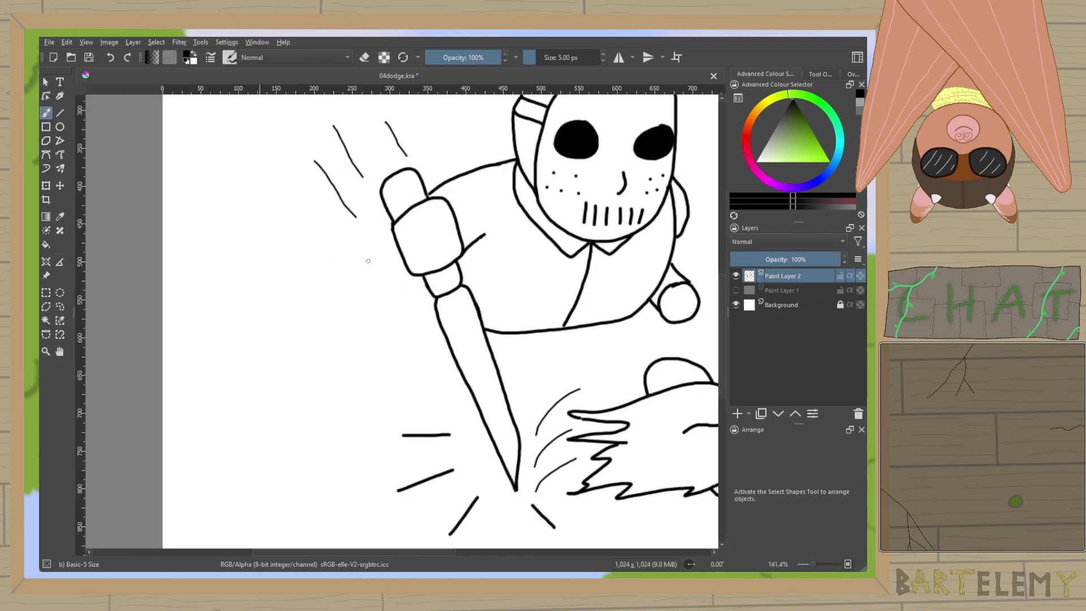
{"action": "scroll", "coordinate": [368, 260], "scroll_direction": "up", "scroll_amount": 1}
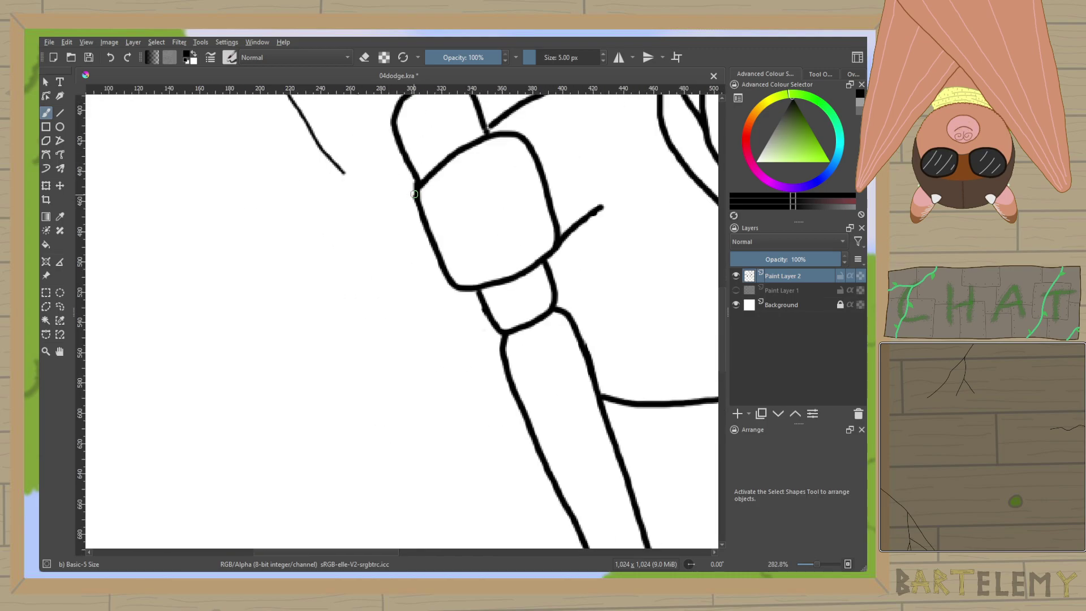
{"action": "mouse_move", "coordinate": [415, 185]}
{"action": "left_mouse_down"}
{"action": "mouse_move", "coordinate": [291, 235]}
{"action": "mouse_move", "coordinate": [238, 296]}
{"action": "mouse_move", "coordinate": [239, 361]}
{"action": "mouse_move", "coordinate": [306, 382]}
{"action": "mouse_move", "coordinate": [429, 327]}
{"action": "mouse_move", "coordinate": [471, 277]}
{"action": "left_mouse_up"}
{"action": "scroll", "coordinate": [471, 277], "scroll_direction": "down", "scroll_amount": 5}
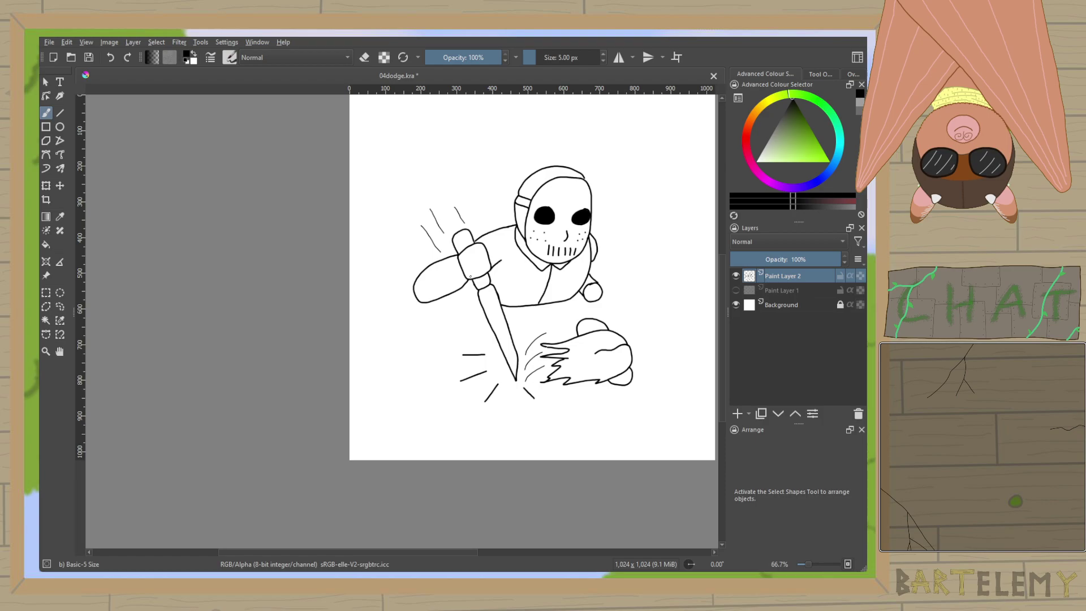
Ink a short, rounded forearm outline curving outward from the fist's upper corner to its lower edge.
{"action": "scroll", "coordinate": [470, 277], "scroll_direction": "up", "scroll_amount": 4}
{"action": "scroll", "coordinate": [470, 277], "scroll_direction": "down", "scroll_amount": 1}
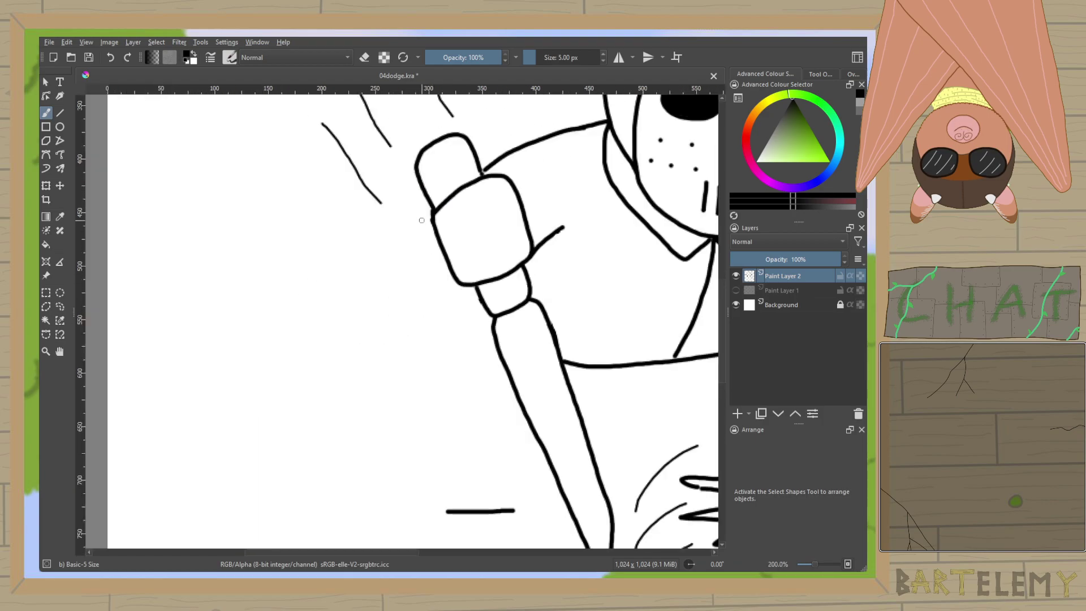
{"action": "mouse_move", "coordinate": [432, 212]}
{"action": "left_mouse_down"}
{"action": "mouse_move", "coordinate": [379, 237]}
{"action": "mouse_move", "coordinate": [355, 282]}
{"action": "mouse_move", "coordinate": [375, 310]}
{"action": "mouse_move", "coordinate": [414, 318]}
{"action": "mouse_move", "coordinate": [466, 270]}
{"action": "left_mouse_up"}
{"action": "scroll", "coordinate": [498, 236], "scroll_direction": "down", "scroll_amount": 3}
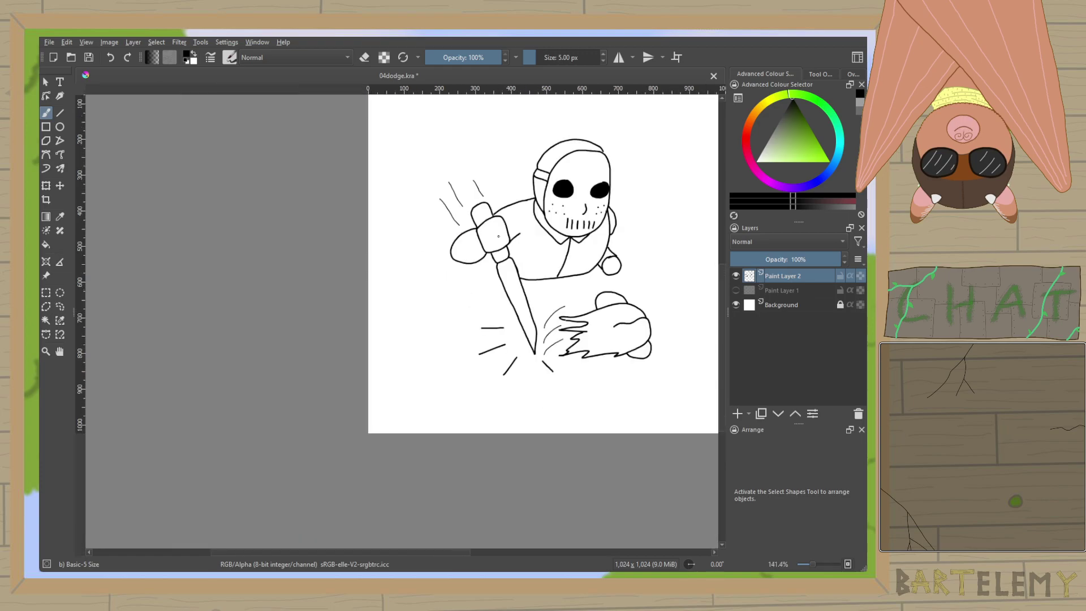
Add a short line over the top of the forearm to join it to the knife handle.
{"action": "scroll", "coordinate": [553, 193], "scroll_direction": "up", "scroll_amount": 4}
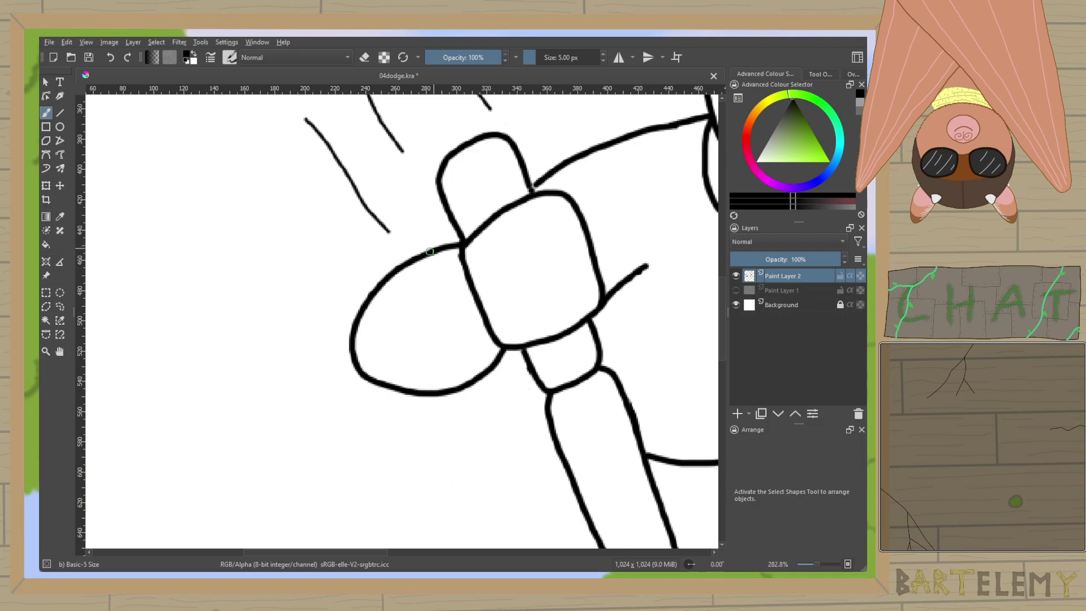
{"action": "left_click_drag", "start_coordinate": [409, 259], "coordinate": [457, 233]}
{"action": "scroll", "coordinate": [459, 223], "scroll_direction": "down", "scroll_amount": 1}
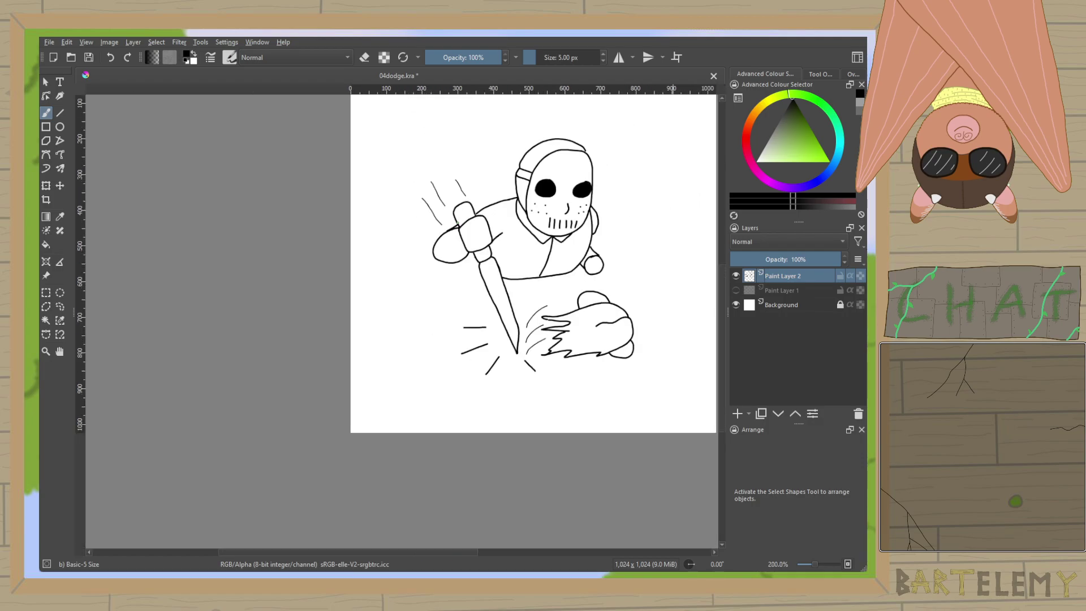
{"action": "scroll", "coordinate": [485, 247], "scroll_direction": "up", "scroll_amount": 1}
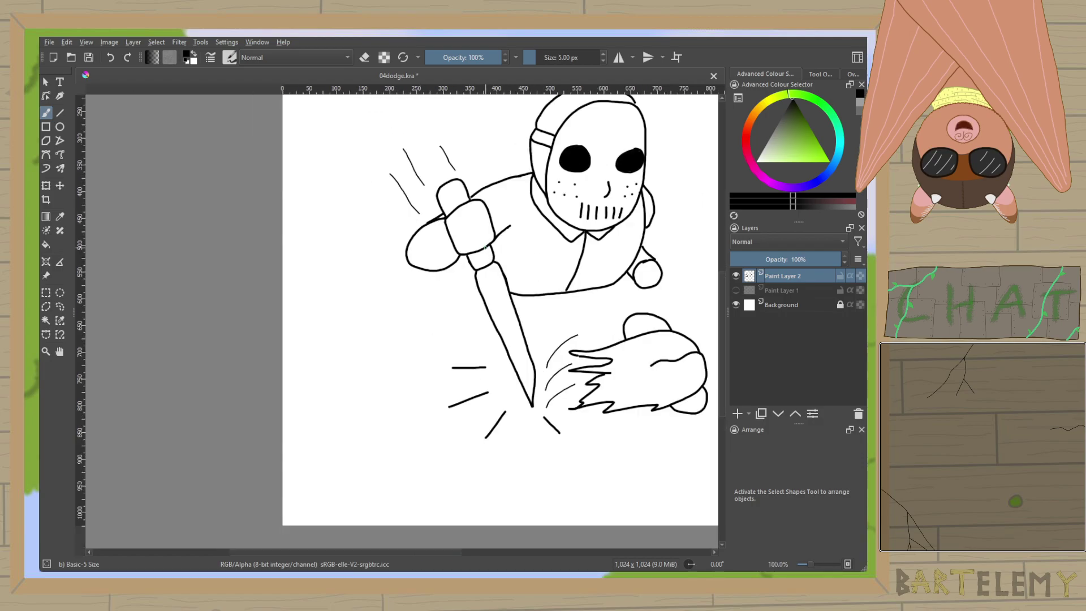
{"action": "scroll", "coordinate": [484, 247], "scroll_direction": "up", "scroll_amount": 3}
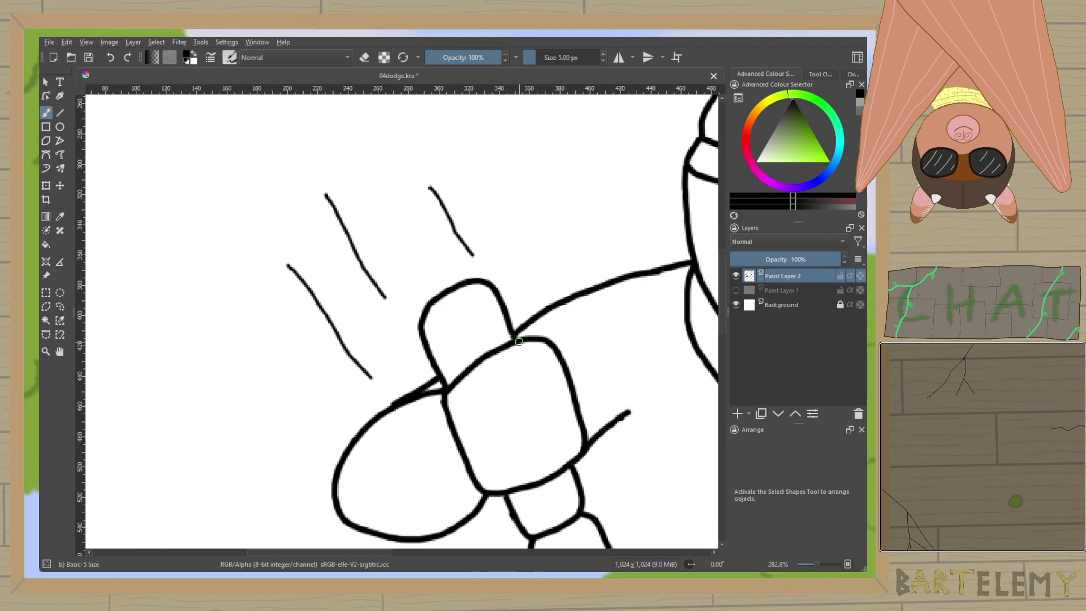
Look over the whole inked attacker drawing and save it.
{"action": "scroll", "coordinate": [516, 334], "scroll_direction": "down", "scroll_amount": 5}
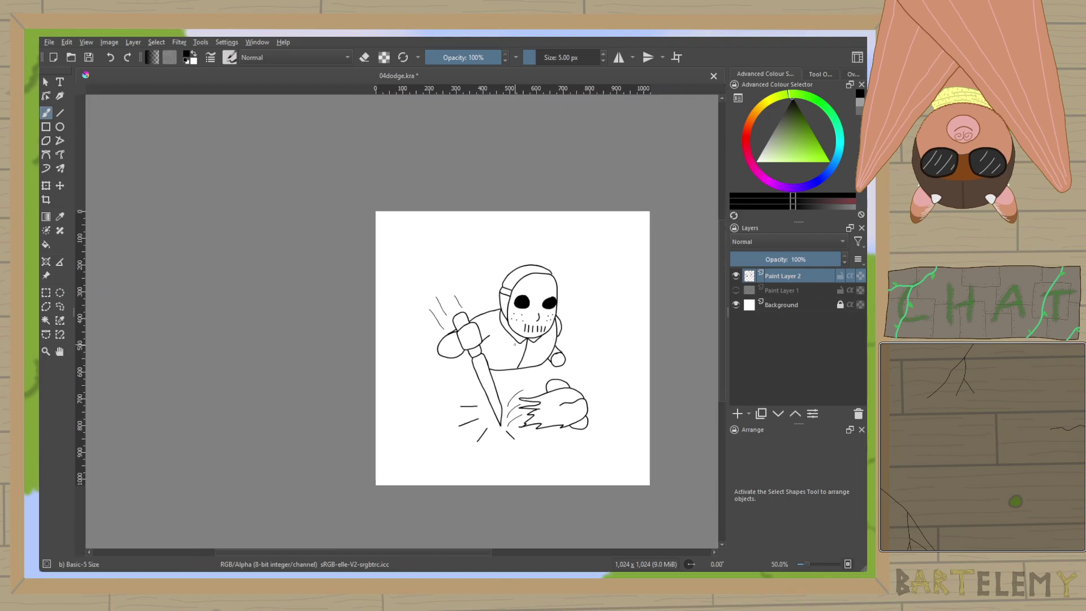
{"action": "scroll", "coordinate": [513, 343], "scroll_direction": "up", "scroll_amount": 1}
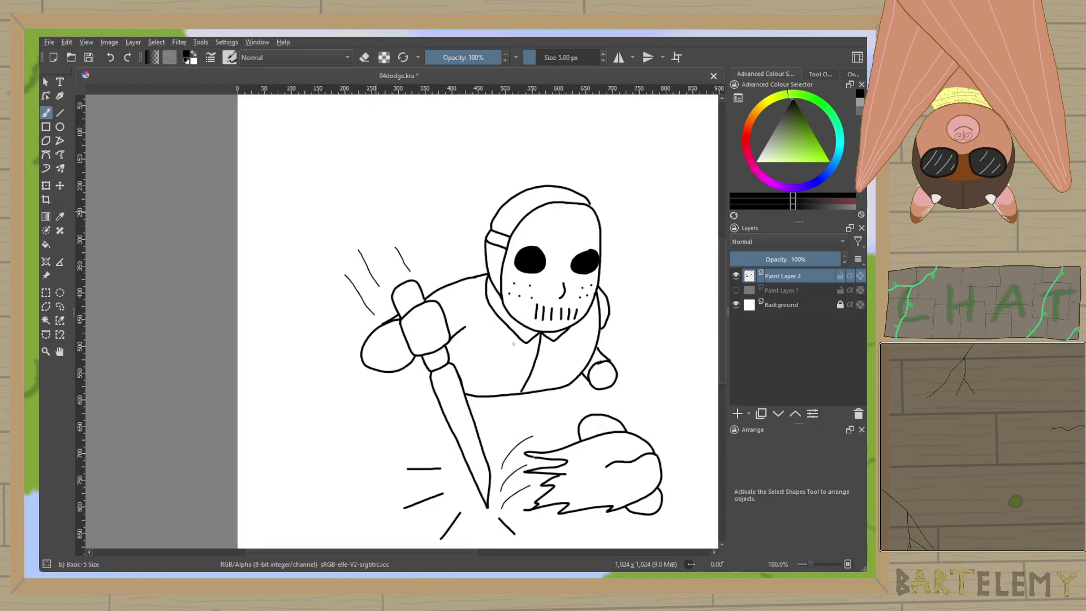
{"action": "scroll", "coordinate": [513, 343], "scroll_direction": "down", "scroll_amount": 1}
{"action": "scroll", "coordinate": [514, 343], "scroll_direction": "up", "scroll_amount": 1}
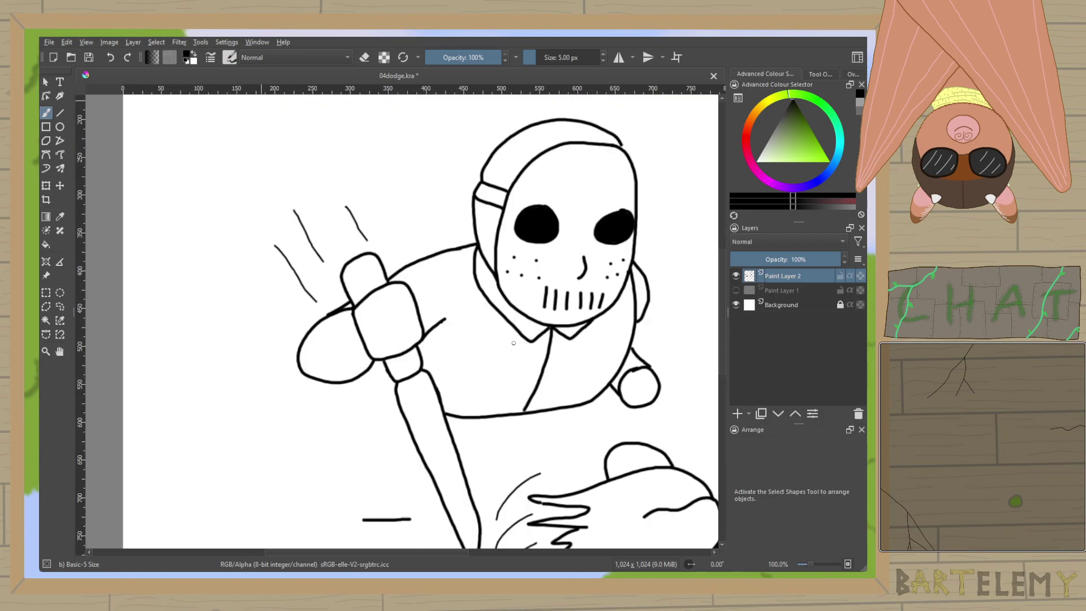
{"action": "left_click_drag", "start_coordinate": [506, 348], "coordinate": [537, 320]}
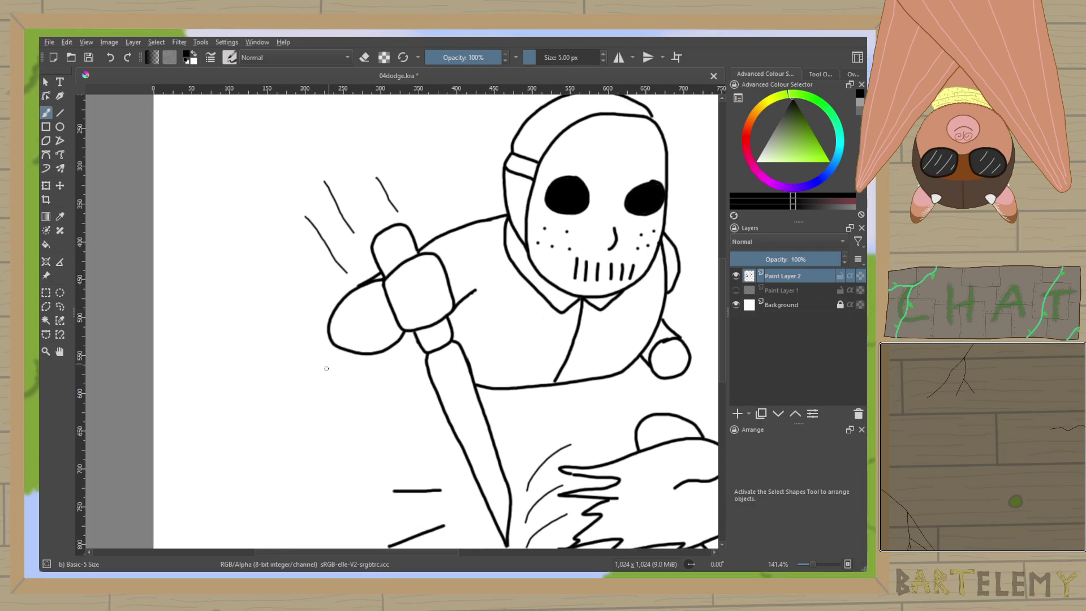
{"action": "scroll", "coordinate": [362, 371], "scroll_direction": "down", "scroll_amount": 2}
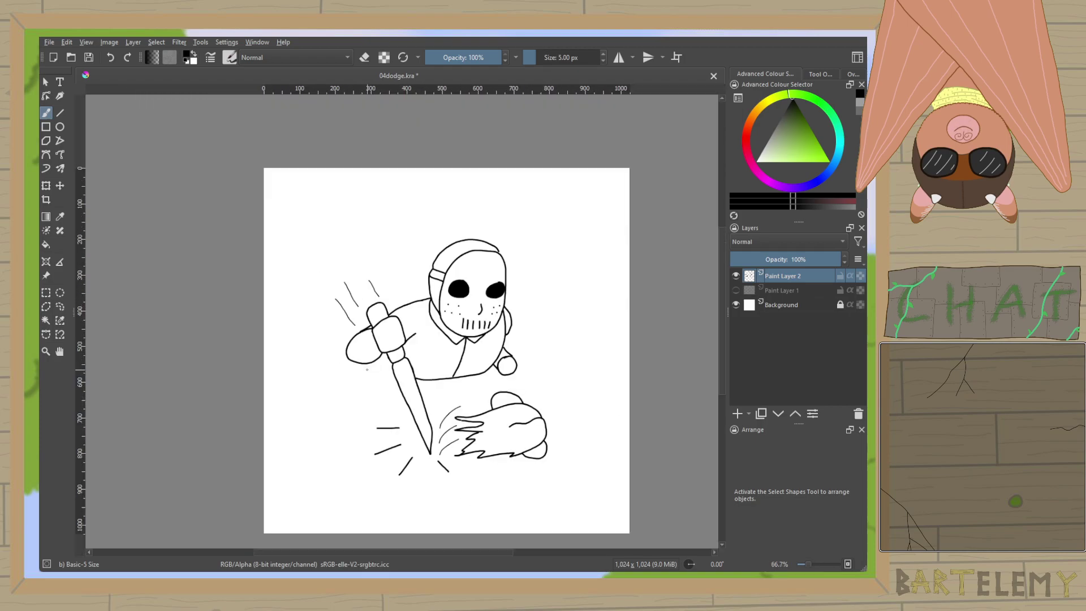
{"action": "scroll", "coordinate": [367, 369], "scroll_direction": "down", "scroll_amount": 1}
{"action": "scroll", "coordinate": [367, 370], "scroll_direction": "up", "scroll_amount": 2}
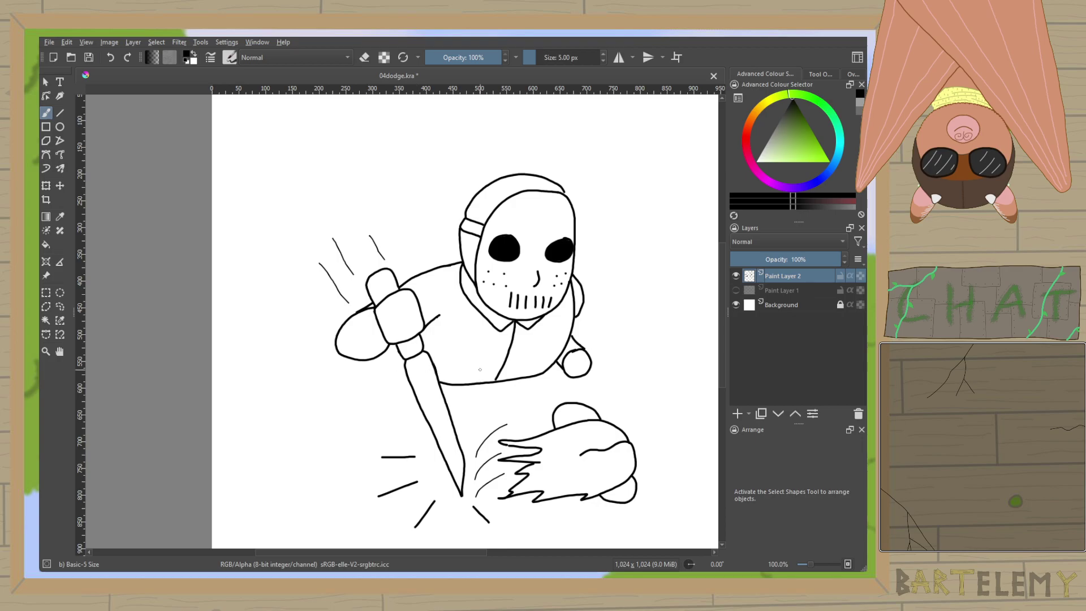
{"action": "mouse_move", "coordinate": [479, 362]}
{"action": "left_mouse_down"}
{"action": "mouse_move", "coordinate": [475, 286]}
{"action": "mouse_move", "coordinate": [470, 303]}
{"action": "left_mouse_up"}
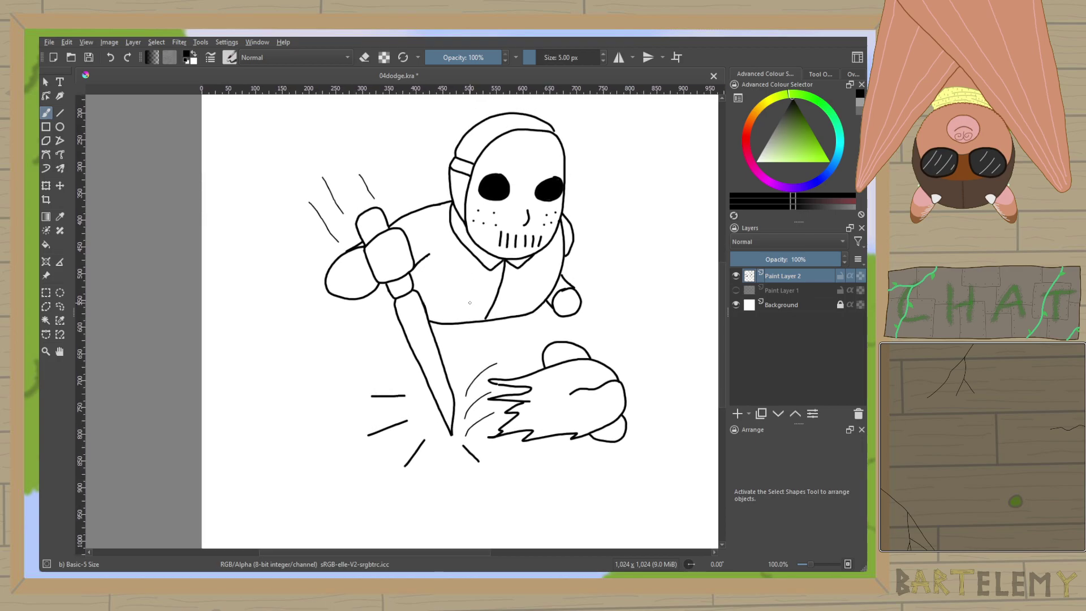
{"action": "key", "text": "minus"}
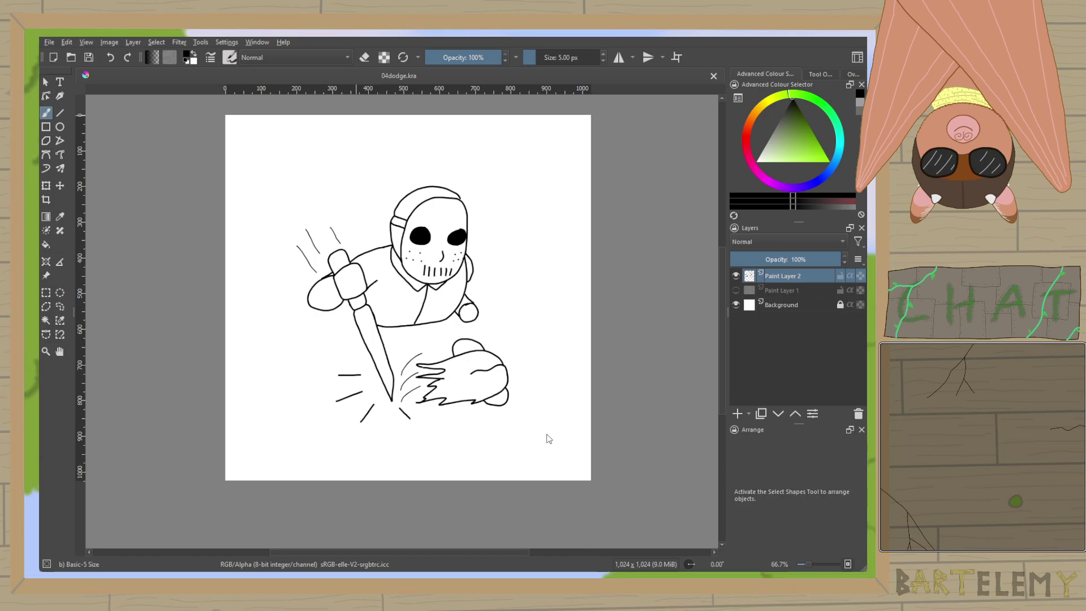
Start a blank 1,024 × 1,024 document, add a second paint layer, and select Paint Layer 1 with grey as the brush colour.
{"action": "key", "text": "ctrl+Tab"}
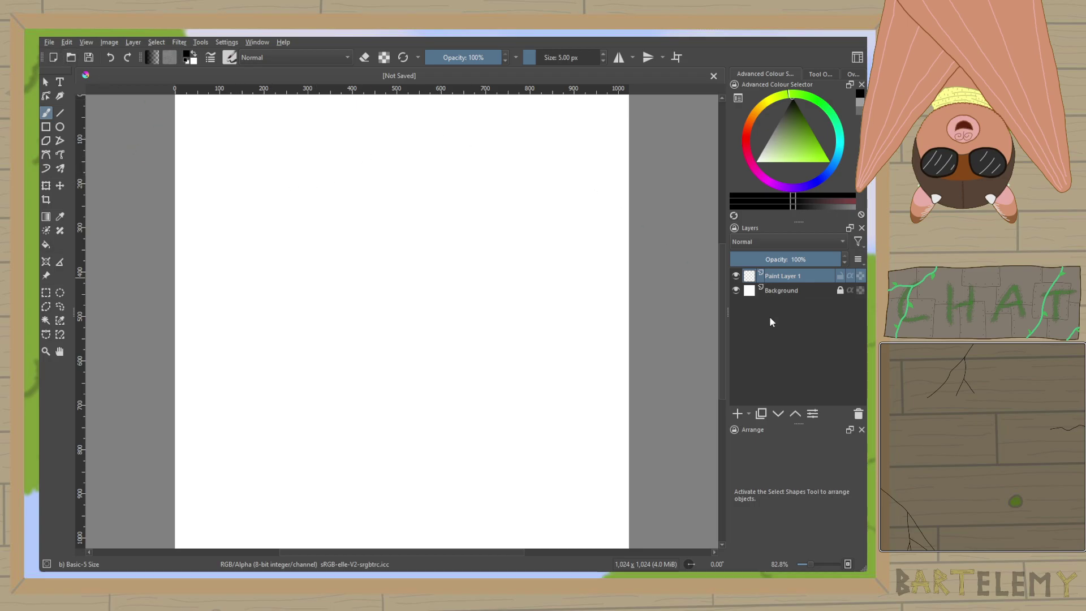
{"action": "left_click", "coordinate": [737, 413]}
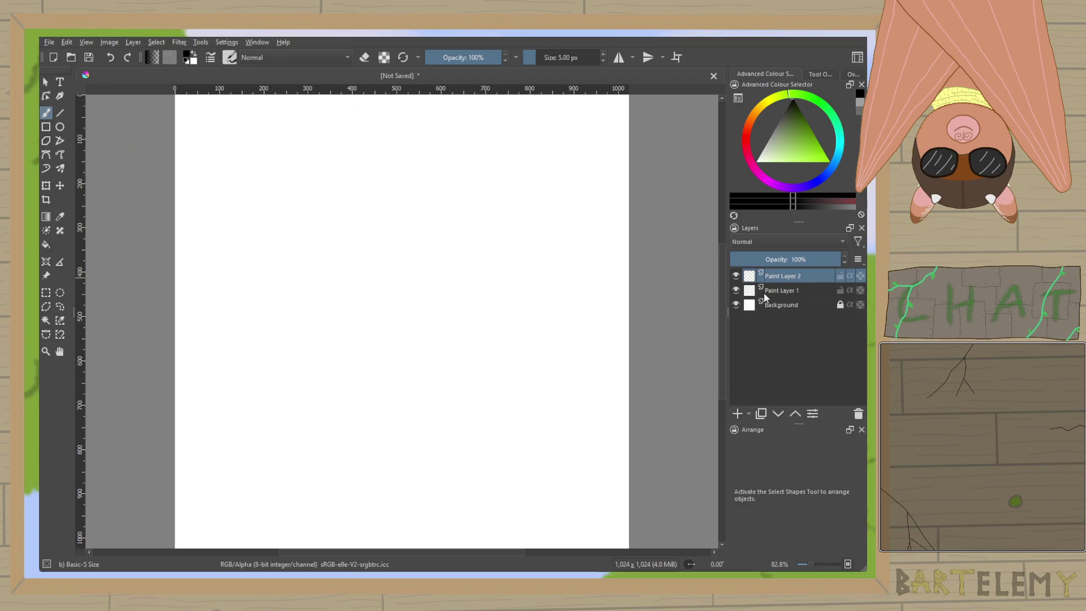
{"action": "left_click", "coordinate": [858, 106]}
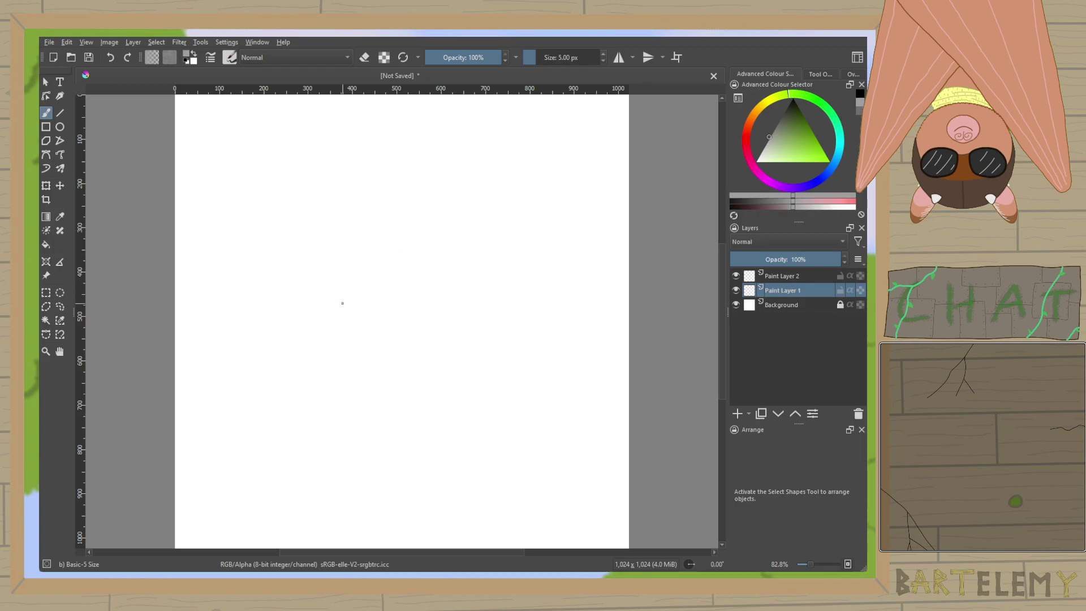
Sketch a large wavy-edged four-sided sheet in grey across the canvas and save the file as 05map.kra.
{"action": "scroll", "coordinate": [378, 331], "scroll_direction": "down", "scroll_amount": 1}
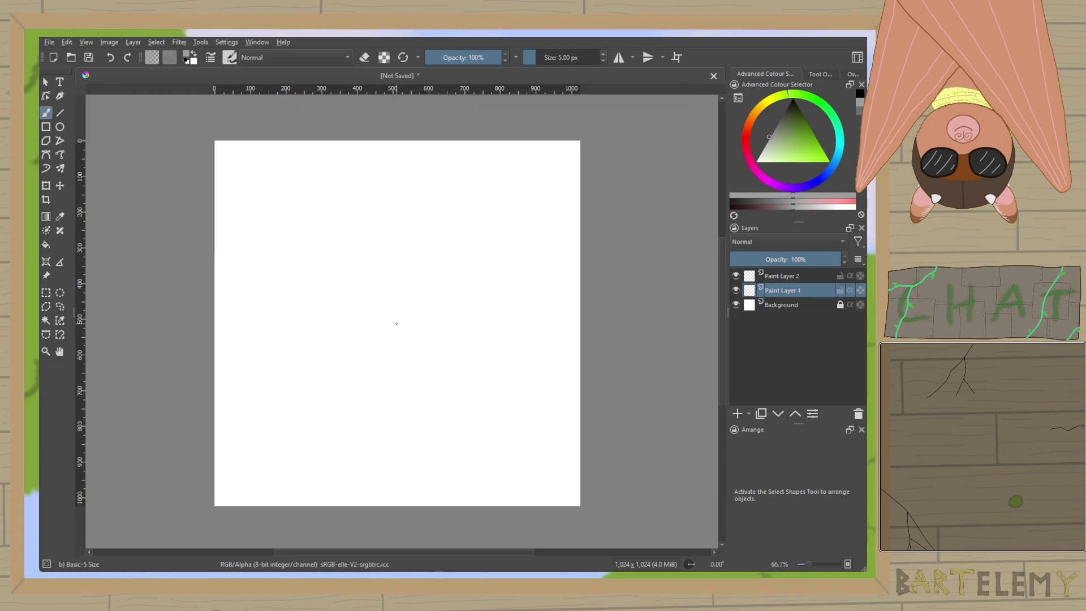
{"action": "scroll", "coordinate": [363, 300], "scroll_direction": "up", "scroll_amount": 1}
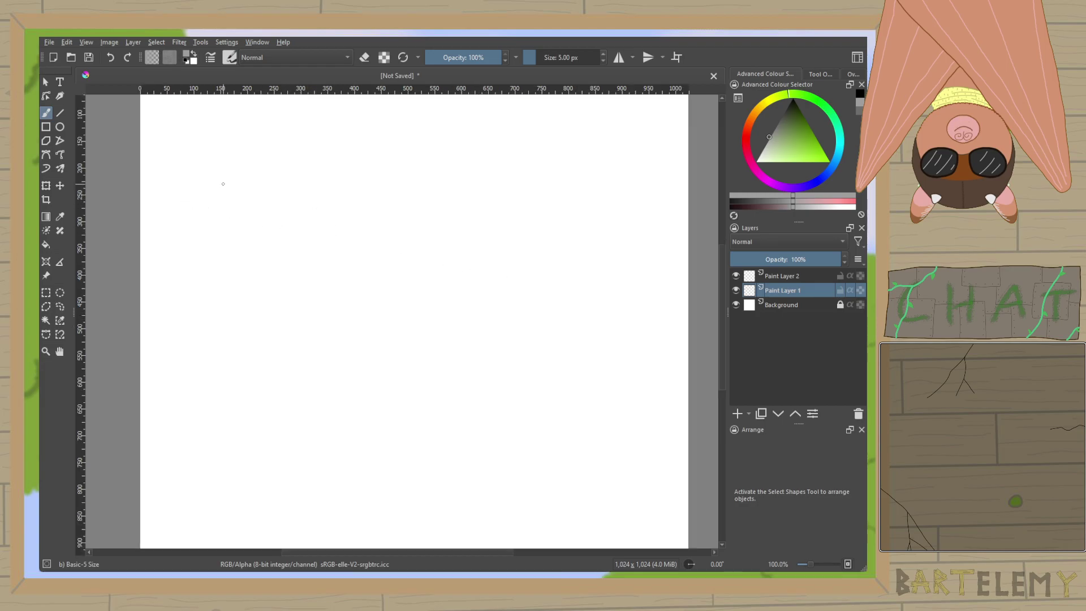
{"action": "mouse_move", "coordinate": [214, 168]}
{"action": "left_mouse_down"}
{"action": "mouse_move", "coordinate": [232, 316]}
{"action": "mouse_move", "coordinate": [226, 458]}
{"action": "left_mouse_up"}
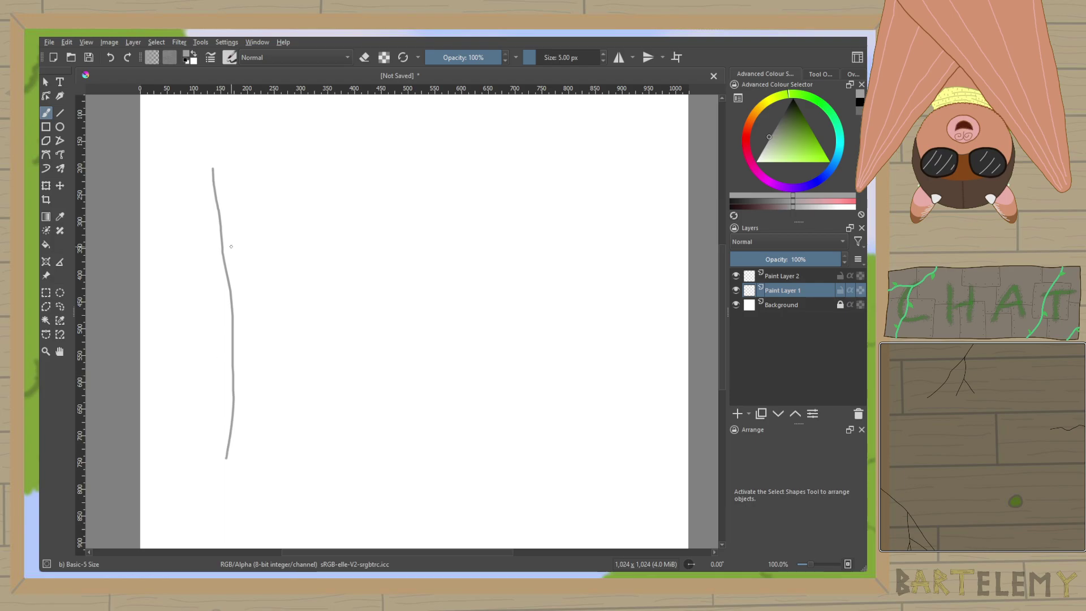
{"action": "mouse_move", "coordinate": [214, 166]}
{"action": "left_mouse_down"}
{"action": "mouse_move", "coordinate": [584, 132]}
{"action": "mouse_move", "coordinate": [602, 341]}
{"action": "mouse_move", "coordinate": [596, 479]}
{"action": "left_mouse_up"}
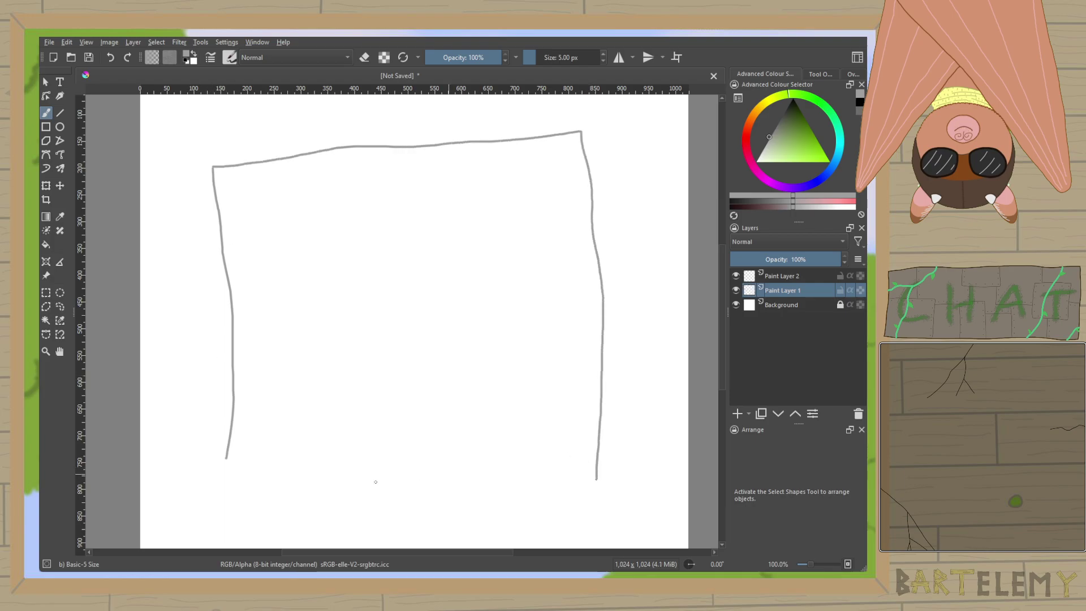
{"action": "mouse_move", "coordinate": [225, 457]}
{"action": "left_mouse_down"}
{"action": "mouse_move", "coordinate": [276, 491]}
{"action": "mouse_move", "coordinate": [594, 478]}
{"action": "left_mouse_up"}
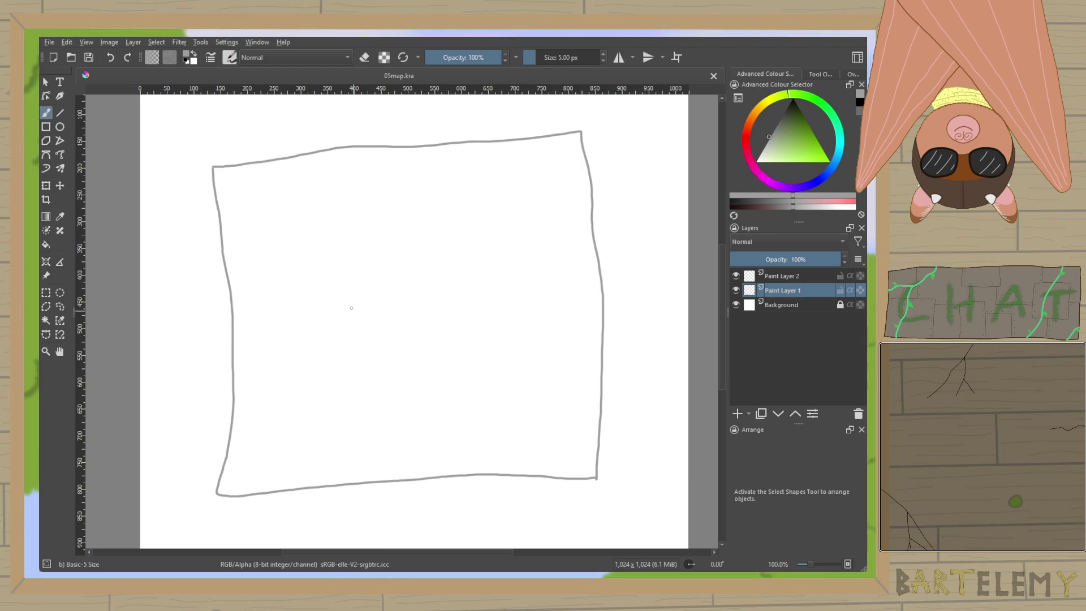
Sketch a bat's round head with two ears, its oval body and the upper wing edges inside the sheet.
{"action": "mouse_move", "coordinate": [348, 237]}
{"action": "left_mouse_down"}
{"action": "mouse_move", "coordinate": [387, 252]}
{"action": "mouse_move", "coordinate": [280, 245]}
{"action": "mouse_move", "coordinate": [329, 233]}
{"action": "mouse_move", "coordinate": [381, 196]}
{"action": "mouse_move", "coordinate": [402, 250]}
{"action": "left_mouse_up"}
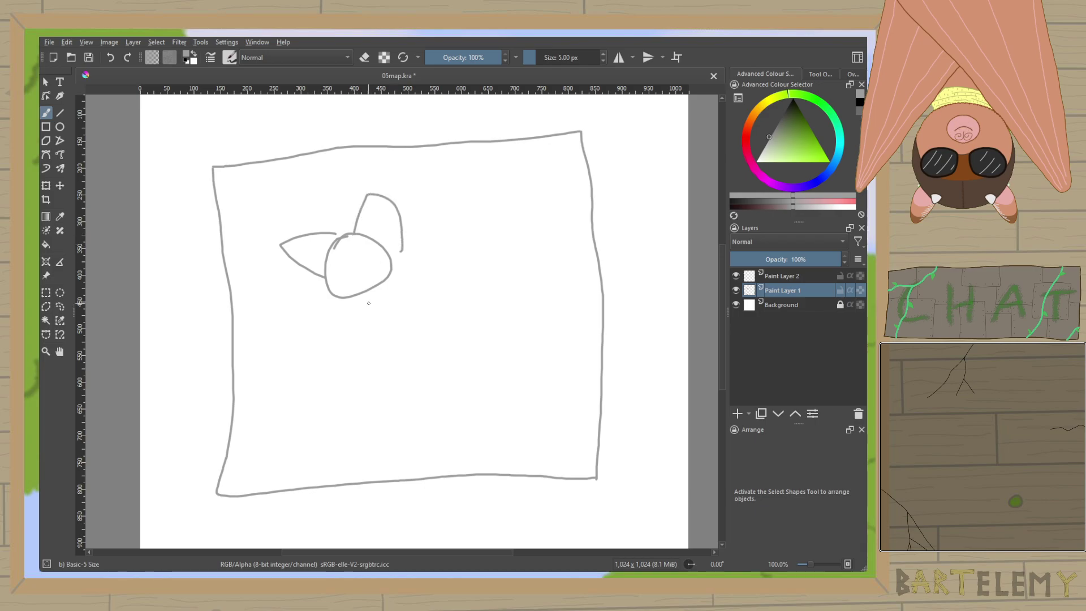
{"action": "mouse_move", "coordinate": [355, 296]}
{"action": "left_mouse_down"}
{"action": "mouse_move", "coordinate": [433, 368]}
{"action": "mouse_move", "coordinate": [428, 301]}
{"action": "mouse_move", "coordinate": [394, 274]}
{"action": "mouse_move", "coordinate": [424, 241]}
{"action": "mouse_move", "coordinate": [426, 201]}
{"action": "mouse_move", "coordinate": [484, 176]}
{"action": "mouse_move", "coordinate": [572, 171]}
{"action": "left_mouse_up"}
{"action": "mouse_move", "coordinate": [351, 306]}
{"action": "left_mouse_down"}
{"action": "mouse_move", "coordinate": [282, 294]}
{"action": "mouse_move", "coordinate": [253, 380]}
{"action": "mouse_move", "coordinate": [272, 436]}
{"action": "mouse_move", "coordinate": [257, 450]}
{"action": "mouse_move", "coordinate": [331, 400]}
{"action": "mouse_move", "coordinate": [329, 408]}
{"action": "mouse_move", "coordinate": [355, 366]}
{"action": "mouse_move", "coordinate": [378, 365]}
{"action": "left_mouse_up"}
{"action": "key", "text": "ctrl+z"}
{"action": "key", "text": "ctrl+z"}
Sketch the bat's scalloped lower wing edges, two pointed legs and the webbing between them.
{"action": "mouse_move", "coordinate": [254, 446]}
{"action": "left_mouse_down"}
{"action": "mouse_move", "coordinate": [387, 415]}
{"action": "mouse_move", "coordinate": [375, 425]}
{"action": "mouse_move", "coordinate": [430, 382]}
{"action": "mouse_move", "coordinate": [410, 378]}
{"action": "mouse_move", "coordinate": [441, 412]}
{"action": "mouse_move", "coordinate": [430, 374]}
{"action": "mouse_move", "coordinate": [493, 393]}
{"action": "mouse_move", "coordinate": [496, 328]}
{"action": "mouse_move", "coordinate": [530, 325]}
{"action": "mouse_move", "coordinate": [579, 179]}
{"action": "left_mouse_up"}
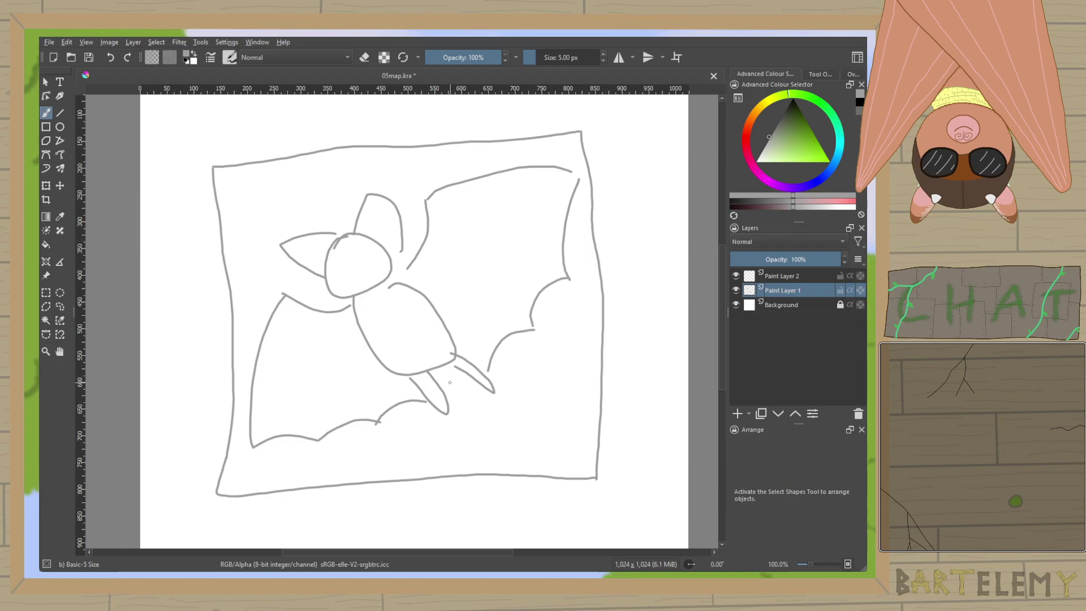
{"action": "mouse_move", "coordinate": [444, 367]}
{"action": "left_mouse_down"}
{"action": "mouse_move", "coordinate": [474, 407]}
{"action": "mouse_move", "coordinate": [492, 392]}
{"action": "left_mouse_up"}
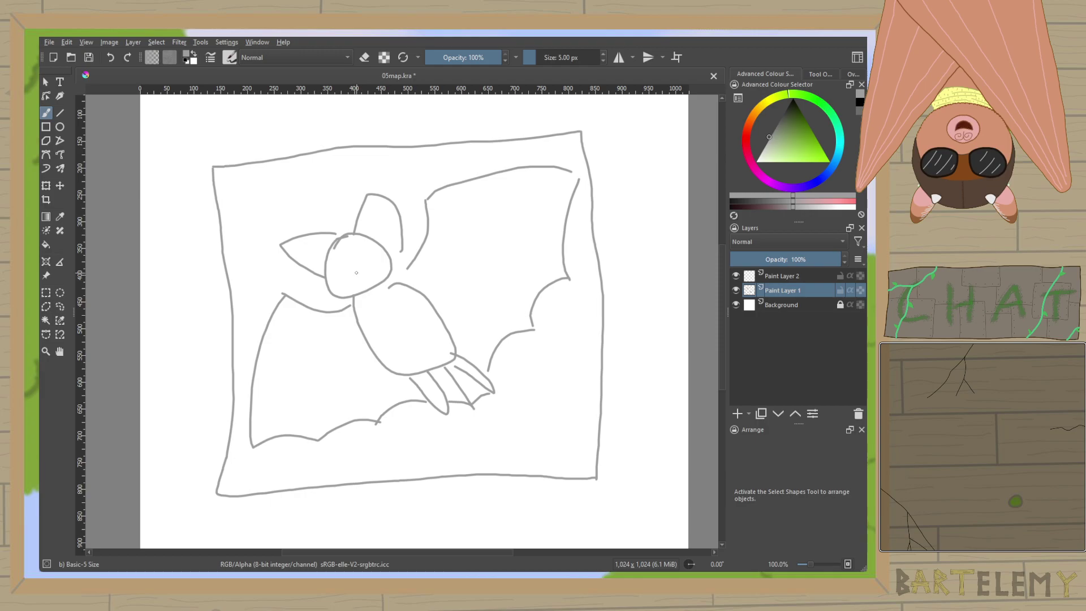
Sketch the bat's snout, mouth, eyes and inner ears in grey, and close the gap at the upper wingtip.
{"action": "mouse_move", "coordinate": [350, 279]}
{"action": "left_mouse_down"}
{"action": "mouse_move", "coordinate": [370, 299]}
{"action": "mouse_move", "coordinate": [389, 267]}
{"action": "mouse_move", "coordinate": [352, 270]}
{"action": "mouse_move", "coordinate": [380, 285]}
{"action": "left_mouse_up"}
{"action": "left_click", "coordinate": [365, 250]}
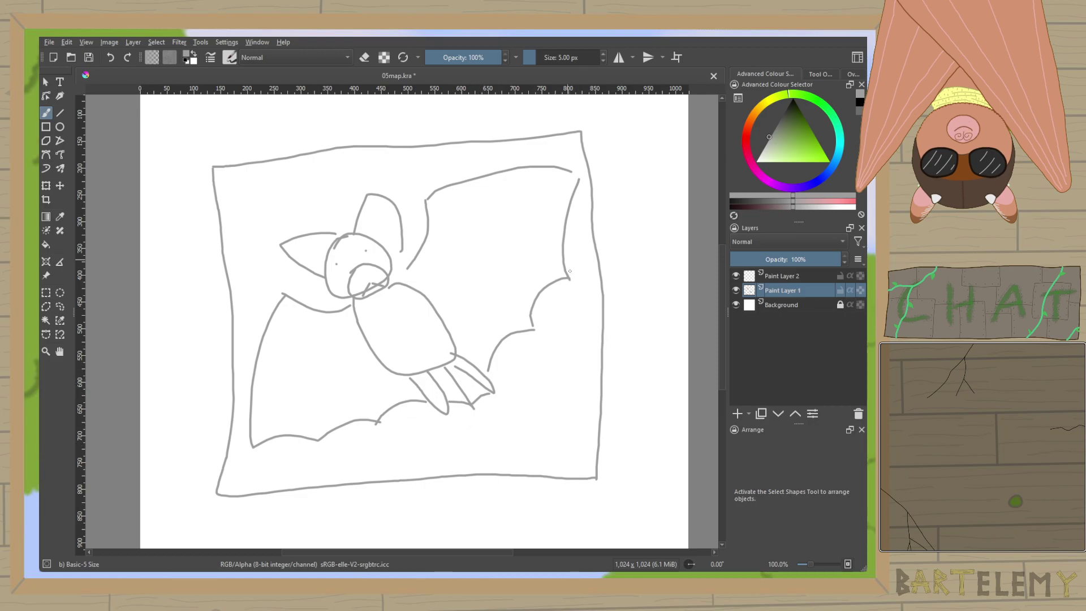
{"action": "left_click_drag", "start_coordinate": [569, 169], "coordinate": [583, 183]}
{"action": "left_click_drag", "start_coordinate": [368, 236], "coordinate": [377, 238]}
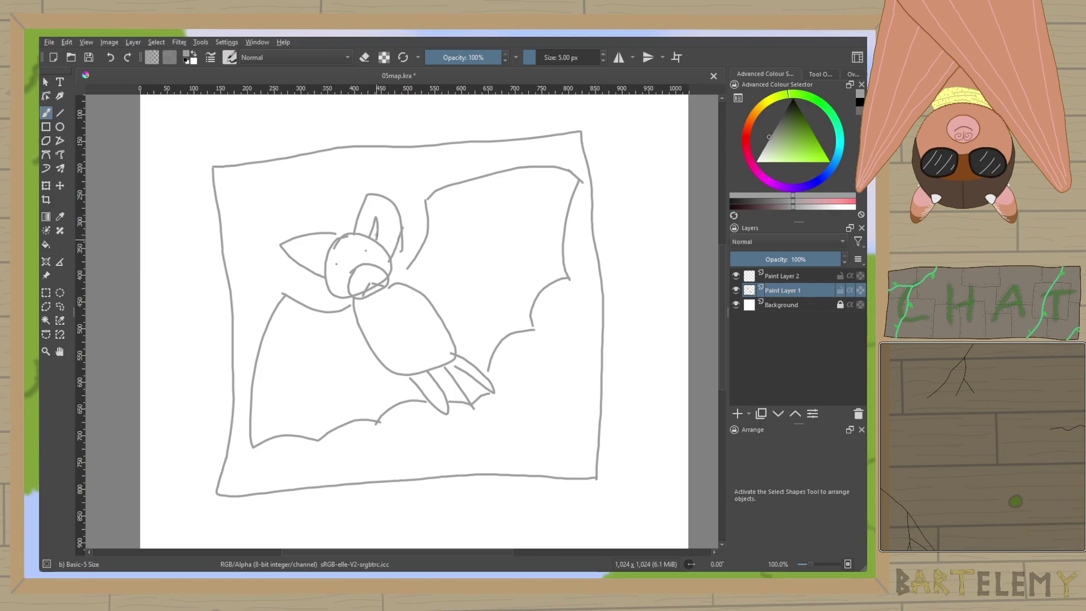
{"action": "left_click_drag", "start_coordinate": [322, 262], "coordinate": [323, 251]}
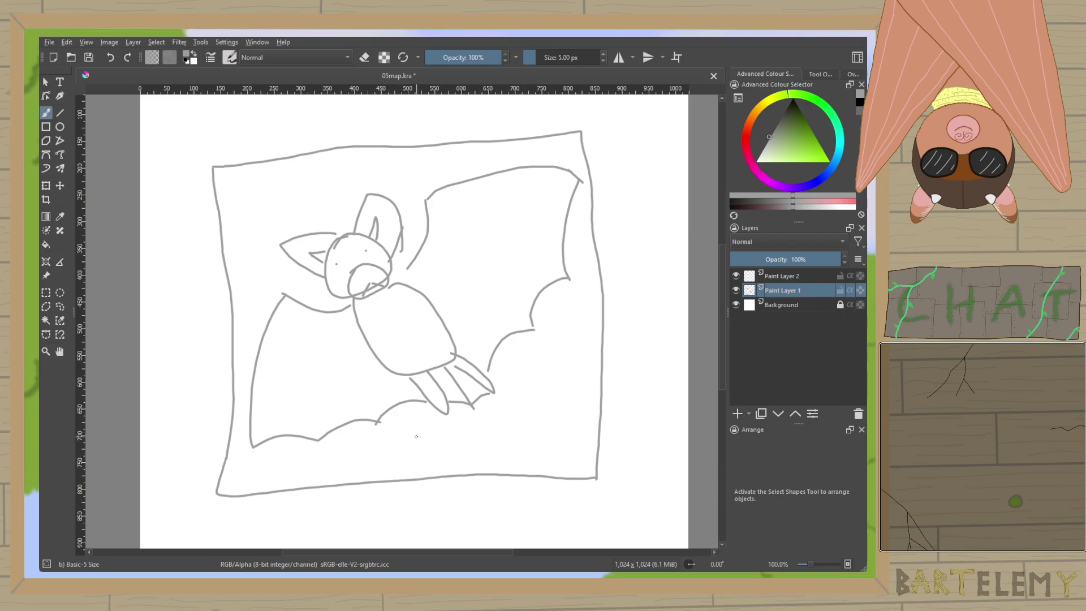
Sketch three short wavy water marks in the empty areas of the sheet around the bat.
{"action": "left_click_drag", "start_coordinate": [400, 462], "coordinate": [474, 447]}
{"action": "left_click_drag", "start_coordinate": [532, 393], "coordinate": [583, 380]}
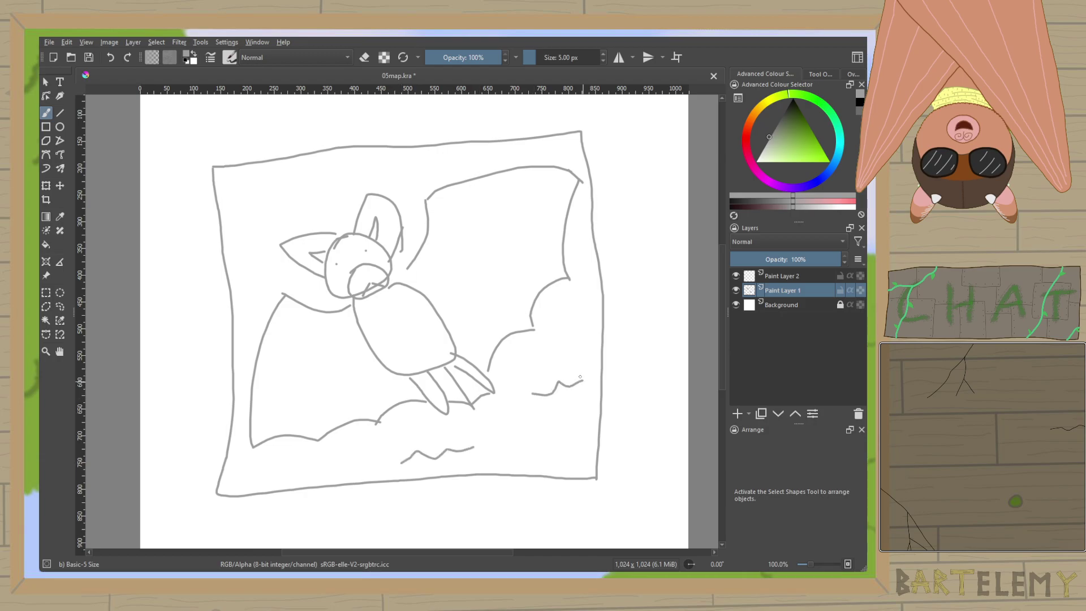
{"action": "left_click_drag", "start_coordinate": [254, 207], "coordinate": [317, 196]}
On Paint Layer 2, ink one continuous bat-shaped island outline in black, following the sketched ears and wings.
{"action": "key", "text": "Page_Up"}
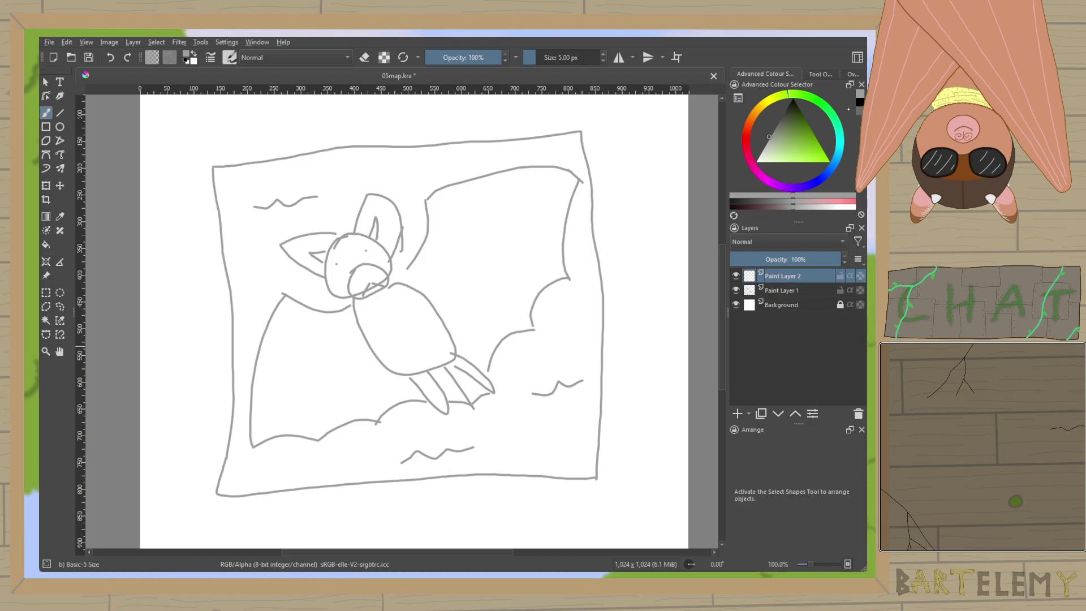
{"action": "key", "text": "d"}
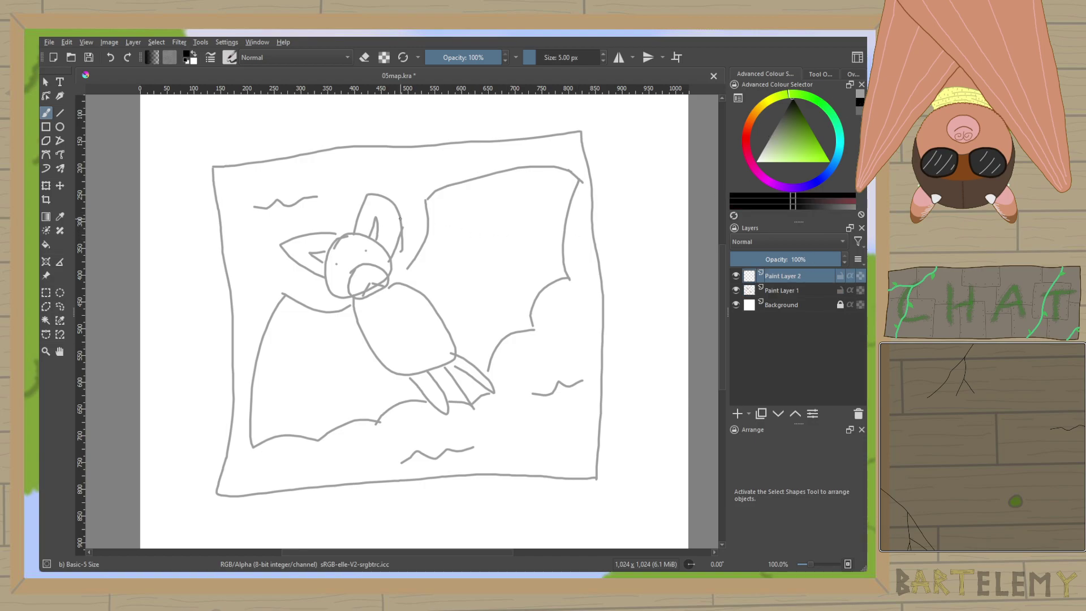
{"action": "scroll", "coordinate": [400, 218], "scroll_direction": "up", "scroll_amount": 1}
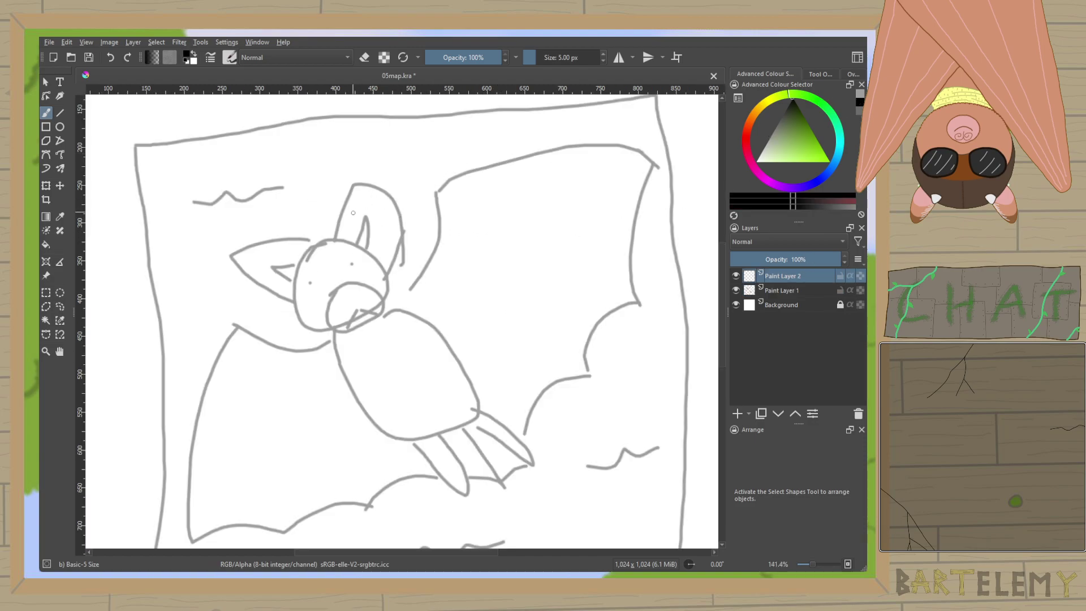
{"action": "mouse_move", "coordinate": [341, 227]}
{"action": "left_mouse_down"}
{"action": "mouse_move", "coordinate": [358, 202]}
{"action": "mouse_move", "coordinate": [384, 198]}
{"action": "mouse_move", "coordinate": [386, 300]}
{"action": "mouse_move", "coordinate": [396, 303]}
{"action": "mouse_move", "coordinate": [437, 241]}
{"action": "mouse_move", "coordinate": [437, 192]}
{"action": "mouse_move", "coordinate": [458, 173]}
{"action": "mouse_move", "coordinate": [622, 151]}
{"action": "mouse_move", "coordinate": [647, 160]}
{"action": "mouse_move", "coordinate": [653, 182]}
{"action": "mouse_move", "coordinate": [629, 255]}
{"action": "mouse_move", "coordinate": [629, 308]}
{"action": "mouse_move", "coordinate": [585, 371]}
{"action": "mouse_move", "coordinate": [548, 397]}
{"action": "mouse_move", "coordinate": [515, 475]}
{"action": "mouse_move", "coordinate": [452, 495]}
{"action": "mouse_move", "coordinate": [389, 491]}
{"action": "mouse_move", "coordinate": [267, 532]}
{"action": "mouse_move", "coordinate": [195, 545]}
{"action": "mouse_move", "coordinate": [192, 531]}
{"action": "mouse_move", "coordinate": [188, 542]}
{"action": "mouse_move", "coordinate": [179, 510]}
{"action": "mouse_move", "coordinate": [222, 332]}
{"action": "mouse_move", "coordinate": [329, 330]}
{"action": "mouse_move", "coordinate": [233, 253]}
{"action": "mouse_move", "coordinate": [338, 237]}
{"action": "left_mouse_up"}
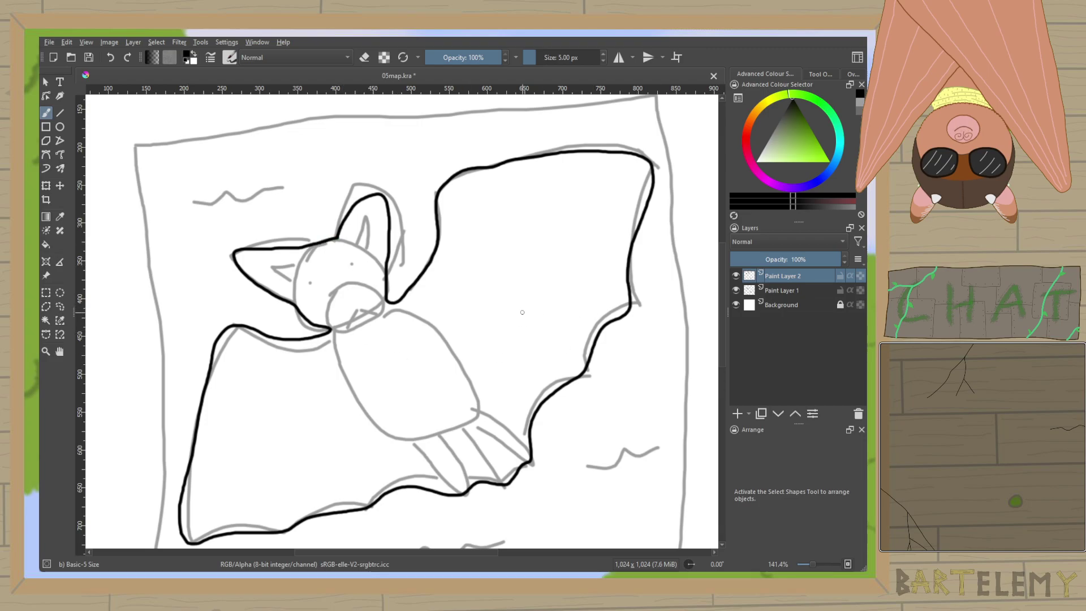
Ink the four-sided border of the map sheet in black over the grey sketch.
{"action": "scroll", "coordinate": [522, 313], "scroll_direction": "down", "scroll_amount": 3}
{"action": "scroll", "coordinate": [522, 312], "scroll_direction": "up", "scroll_amount": 2}
{"action": "left_click_drag", "start_coordinate": [522, 312], "coordinate": [516, 271]}
{"action": "mouse_move", "coordinate": [245, 151]}
{"action": "left_mouse_down"}
{"action": "mouse_move", "coordinate": [621, 119]}
{"action": "mouse_move", "coordinate": [623, 490]}
{"action": "mouse_move", "coordinate": [517, 483]}
{"action": "mouse_move", "coordinate": [246, 503]}
{"action": "mouse_move", "coordinate": [255, 383]}
{"action": "mouse_move", "coordinate": [242, 151]}
{"action": "left_mouse_up"}
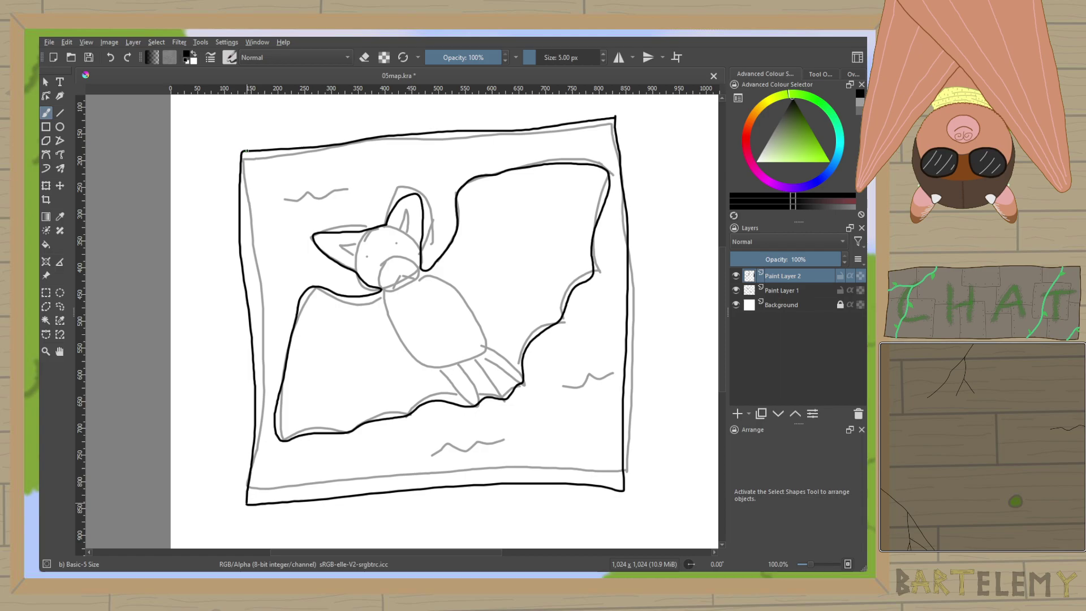
Hide Paint Layer 1 and ink two short wavy water marks around the island's lower edge with a 3 px brush.
{"action": "left_click", "coordinate": [735, 290]}
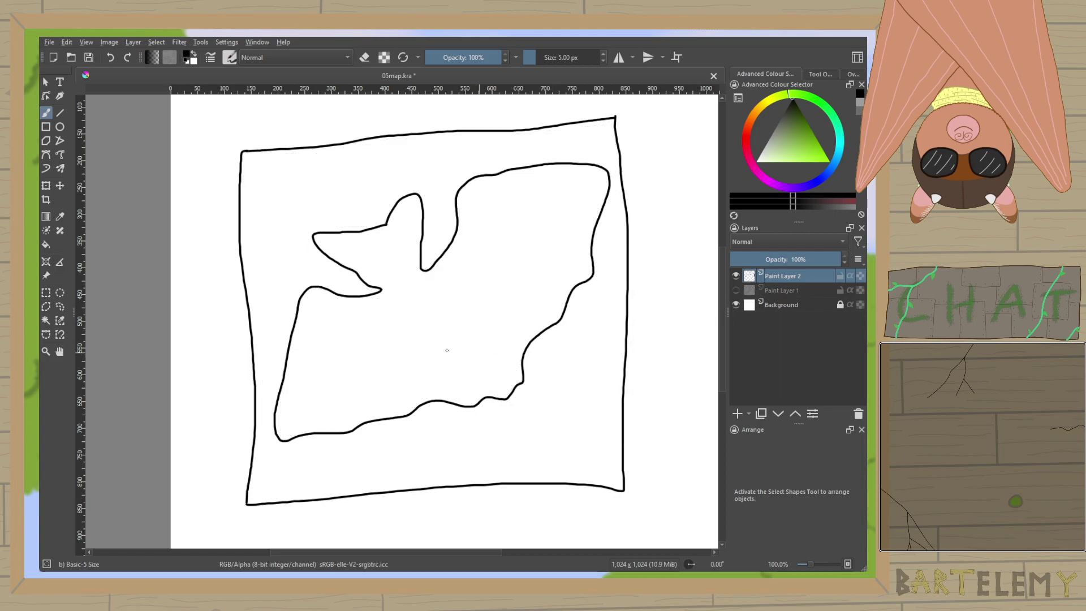
{"action": "scroll", "coordinate": [438, 342], "scroll_direction": "up", "scroll_amount": 1}
{"action": "left_click_drag", "start_coordinate": [438, 343], "coordinate": [386, 269]}
{"action": "scroll", "coordinate": [603, 59], "scroll_direction": "down", "scroll_amount": 2}
{"action": "left_click_drag", "start_coordinate": [285, 448], "coordinate": [355, 429]}
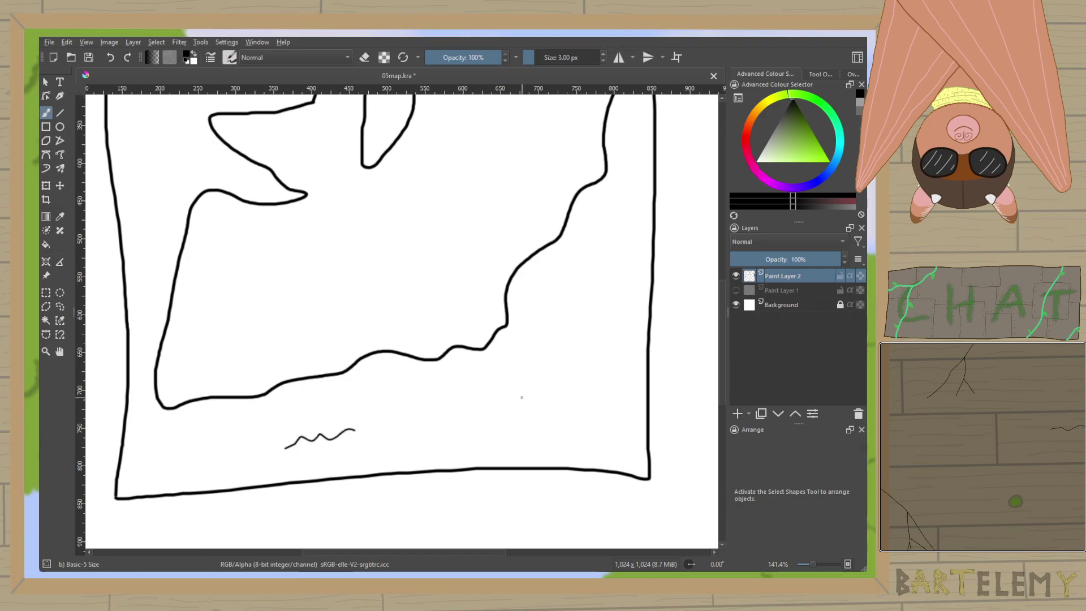
{"action": "left_click_drag", "start_coordinate": [569, 279], "coordinate": [630, 270]}
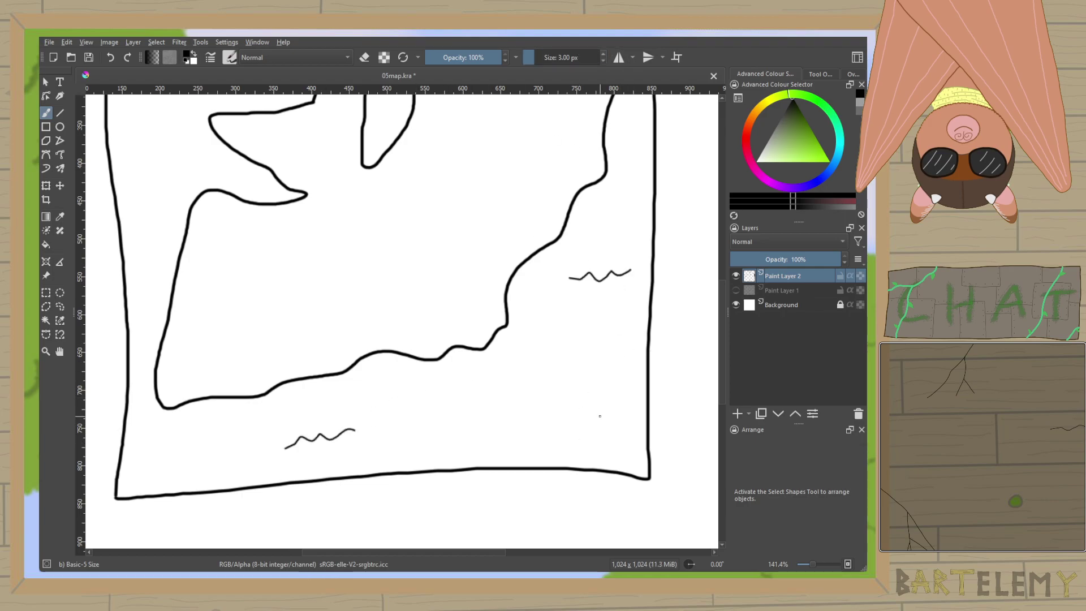
Draw a two-part scale bar in the sheet's lower-right corner and fill its left half with black.
{"action": "scroll", "coordinate": [599, 414], "scroll_direction": "up", "scroll_amount": 3}
{"action": "mouse_move", "coordinate": [441, 291]}
{"action": "left_mouse_down"}
{"action": "mouse_move", "coordinate": [440, 315]}
{"action": "mouse_move", "coordinate": [676, 349]}
{"action": "left_mouse_up"}
{"action": "left_click_drag", "start_coordinate": [610, 330], "coordinate": [396, 321]}
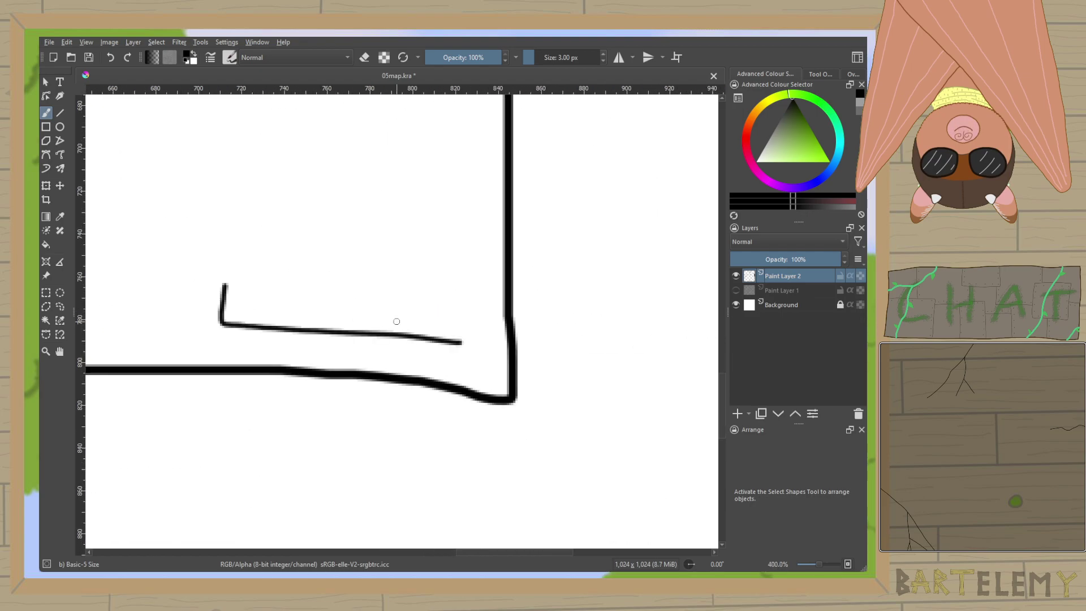
{"action": "mouse_move", "coordinate": [225, 284]}
{"action": "left_mouse_down"}
{"action": "mouse_move", "coordinate": [480, 300]}
{"action": "mouse_move", "coordinate": [484, 332]}
{"action": "mouse_move", "coordinate": [462, 342]}
{"action": "left_mouse_up"}
{"action": "left_click_drag", "start_coordinate": [359, 293], "coordinate": [357, 328]}
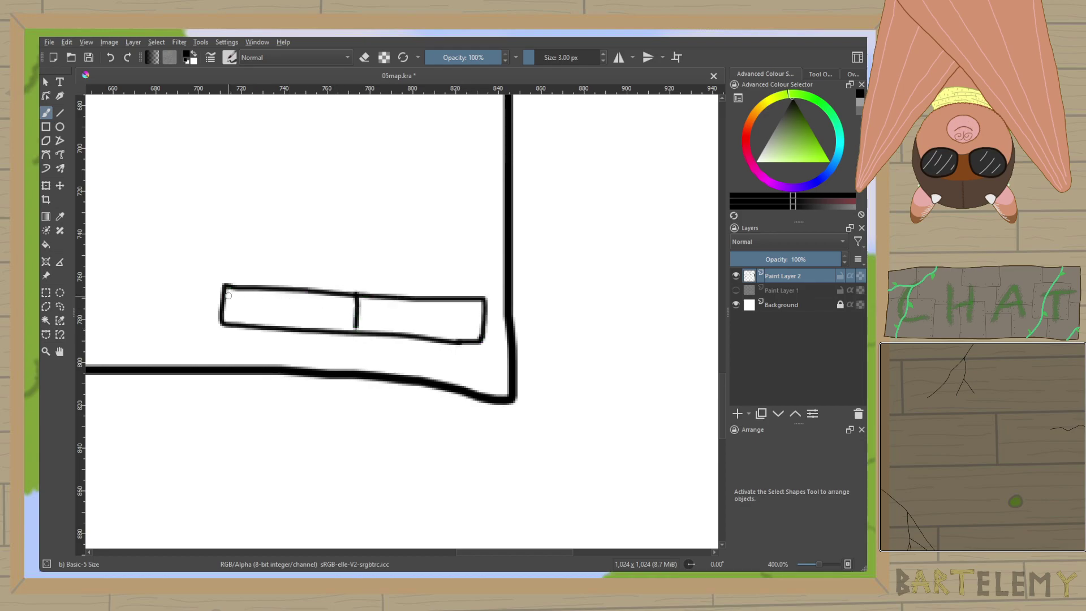
{"action": "left_click", "coordinate": [46, 244]}
{"action": "left_click", "coordinate": [274, 312]}
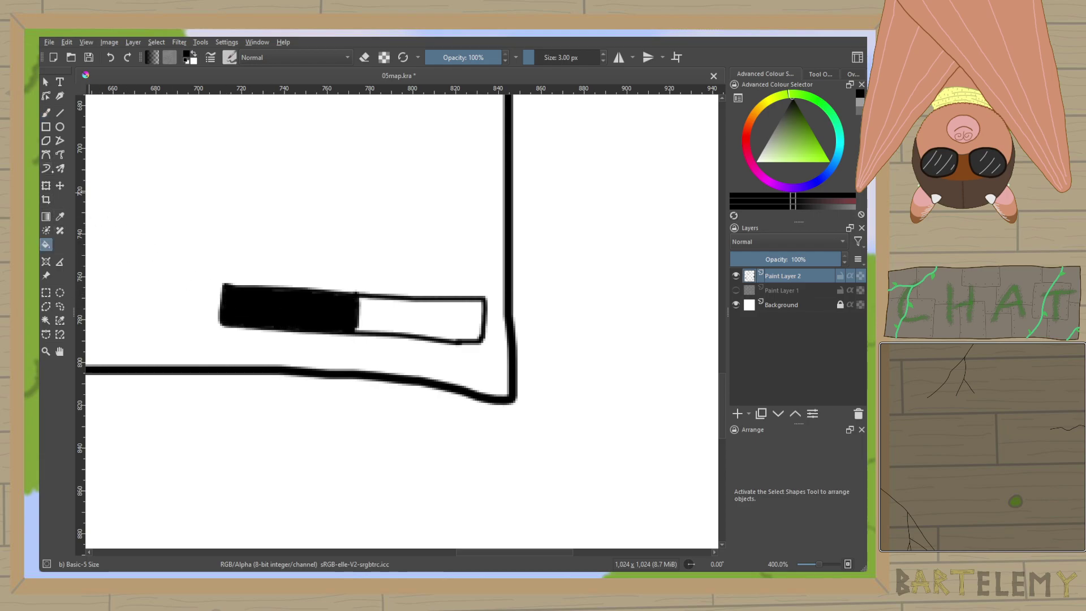
Draw three short squiggles above the scale bar as its placeholder labels, using the brush.
{"action": "left_click", "coordinate": [45, 113]}
{"action": "mouse_move", "coordinate": [201, 258]}
{"action": "left_mouse_down"}
{"action": "mouse_move", "coordinate": [233, 250]}
{"action": "mouse_move", "coordinate": [293, 264]}
{"action": "left_mouse_up"}
{"action": "left_click_drag", "start_coordinate": [394, 259], "coordinate": [474, 265]}
{"action": "scroll", "coordinate": [485, 249], "scroll_direction": "down", "scroll_amount": 1}
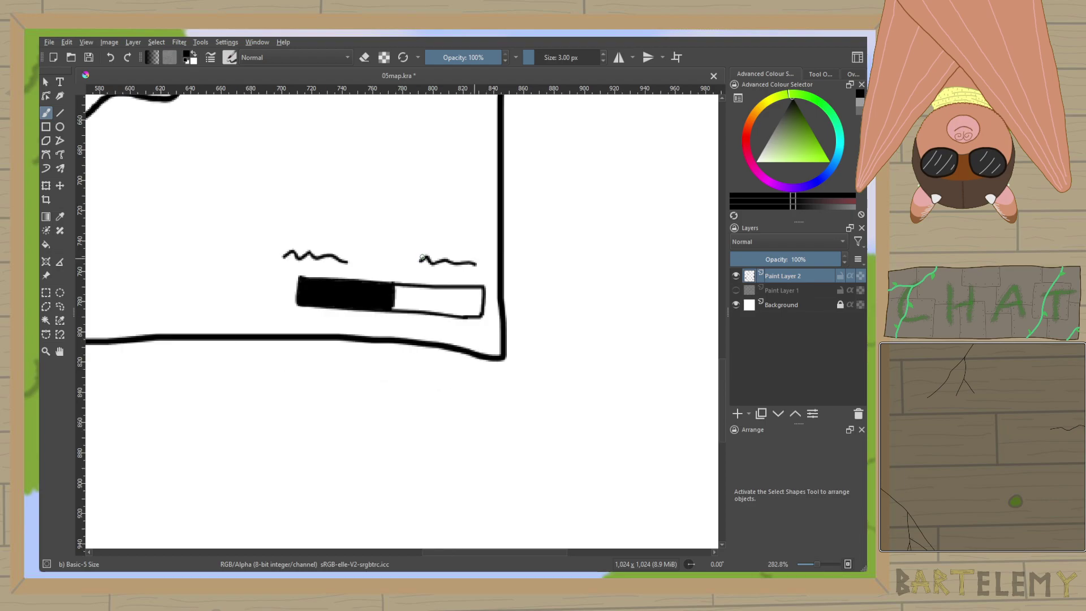
{"action": "left_click_drag", "start_coordinate": [378, 260], "coordinate": [405, 261]}
{"action": "scroll", "coordinate": [405, 261], "scroll_direction": "down", "scroll_amount": 2}
Draw a compass marker in the sheet's upper-left corner with the letter N above a small cross, redrawing the first N.
{"action": "mouse_move", "coordinate": [380, 150]}
{"action": "left_mouse_down"}
{"action": "mouse_move", "coordinate": [472, 344]}
{"action": "mouse_move", "coordinate": [526, 365]}
{"action": "mouse_move", "coordinate": [597, 517]}
{"action": "left_mouse_up"}
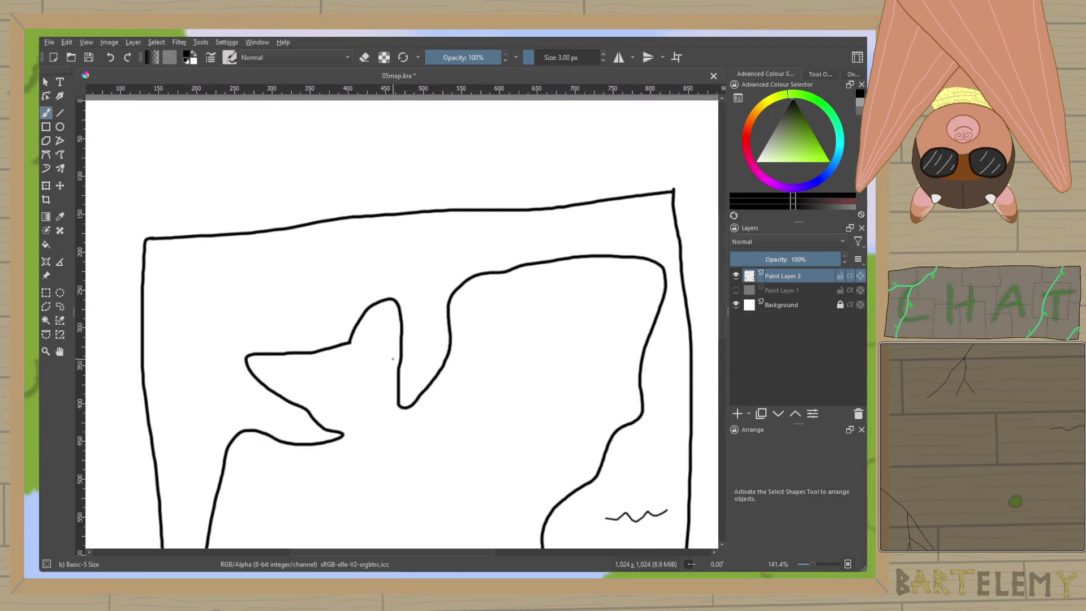
{"action": "scroll", "coordinate": [392, 359], "scroll_direction": "up", "scroll_amount": 2}
{"action": "left_click_drag", "start_coordinate": [155, 247], "coordinate": [360, 234]}
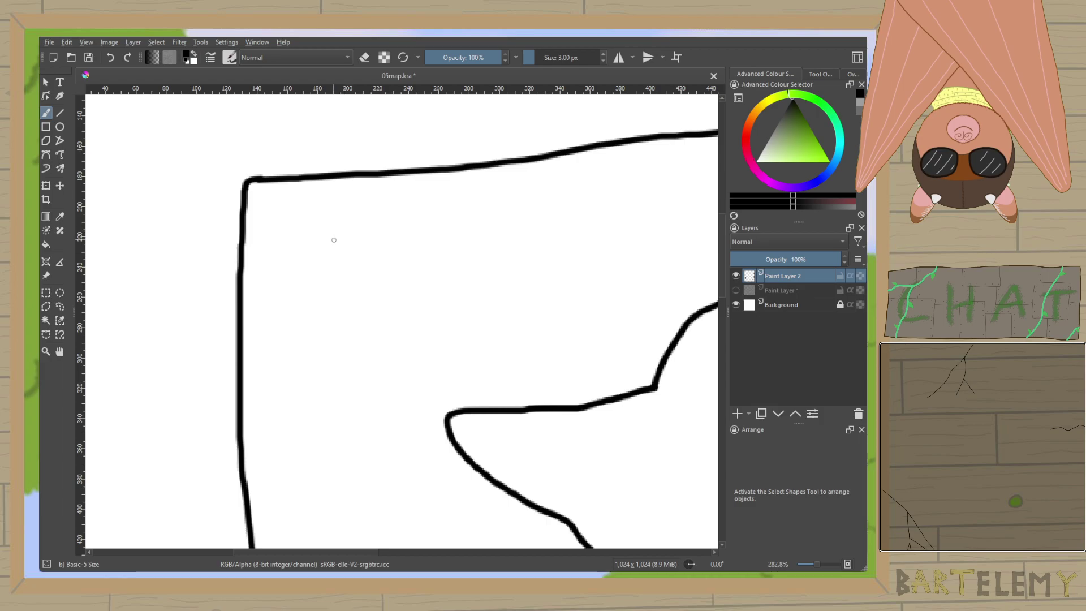
{"action": "mouse_move", "coordinate": [328, 254]}
{"action": "left_mouse_down"}
{"action": "mouse_move", "coordinate": [353, 244]}
{"action": "mouse_move", "coordinate": [365, 202]}
{"action": "left_mouse_up"}
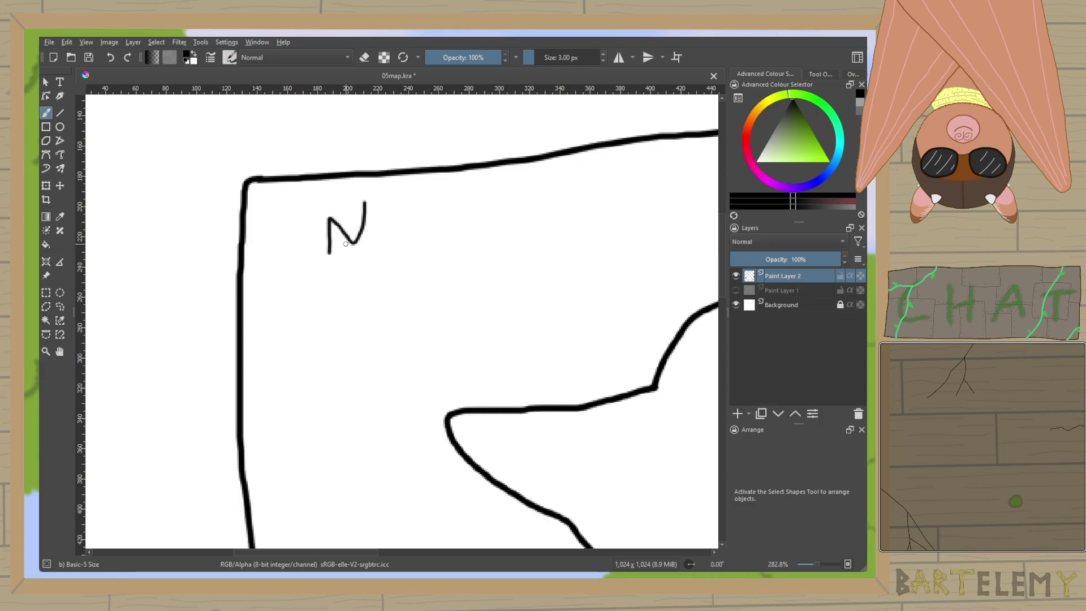
{"action": "key", "text": "ctrl+z"}
{"action": "mouse_move", "coordinate": [329, 260]}
{"action": "left_mouse_down"}
{"action": "mouse_move", "coordinate": [338, 225]}
{"action": "mouse_move", "coordinate": [366, 211]}
{"action": "left_mouse_up"}
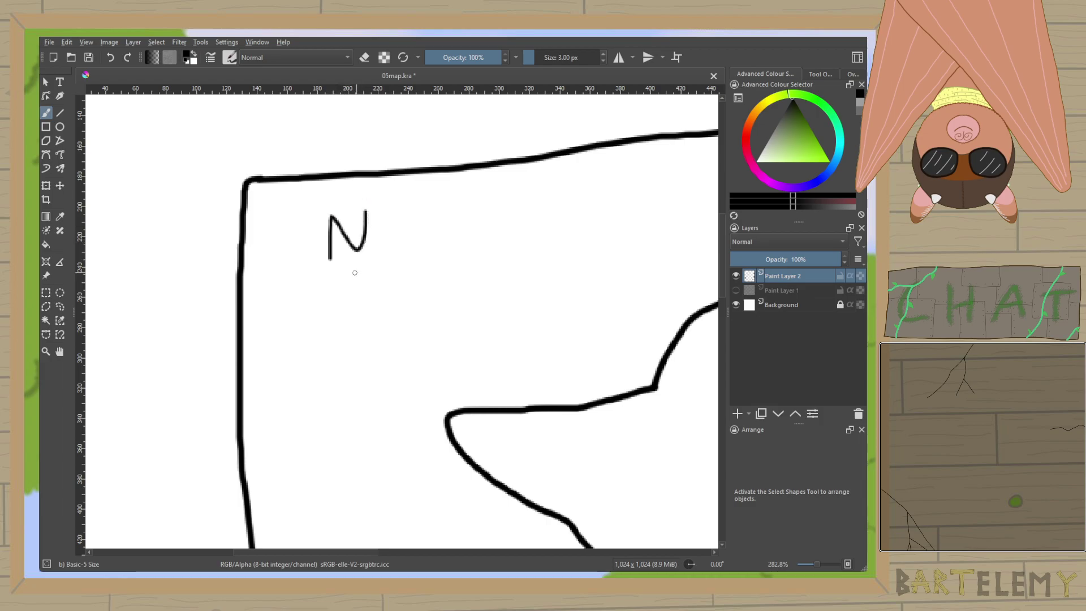
{"action": "mouse_move", "coordinate": [296, 276]}
{"action": "left_mouse_down"}
{"action": "mouse_move", "coordinate": [403, 271]}
{"action": "mouse_move", "coordinate": [350, 300]}
{"action": "mouse_move", "coordinate": [353, 334]}
{"action": "mouse_move", "coordinate": [375, 246]}
{"action": "left_mouse_up"}
Draw a large wavy oval for the bat's body and a small wavy round shape for its snout inside the island.
{"action": "scroll", "coordinate": [345, 321], "scroll_direction": "down", "scroll_amount": 3}
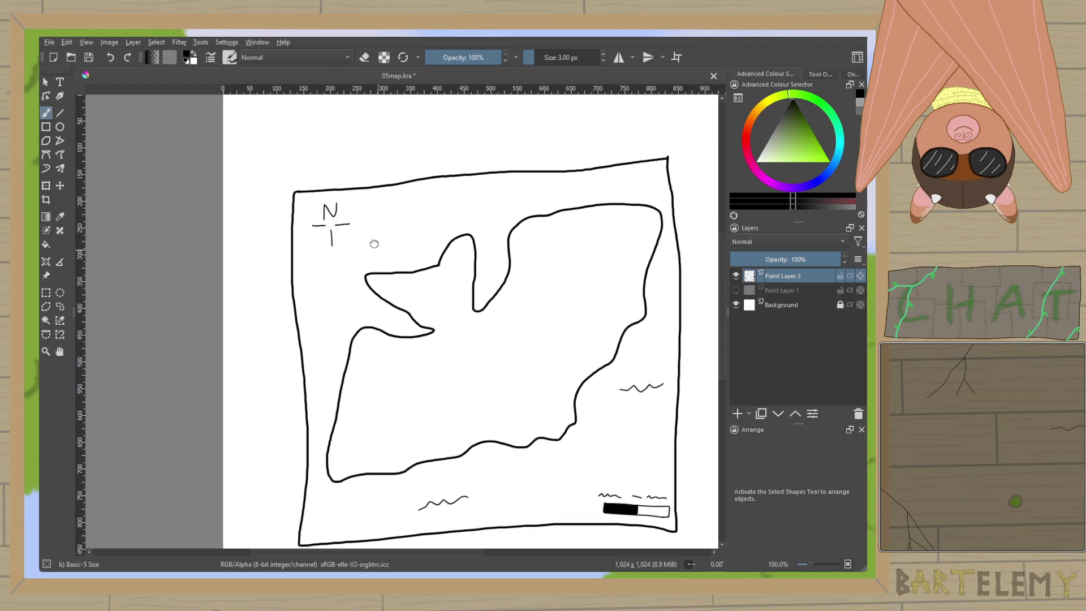
{"action": "scroll", "coordinate": [399, 253], "scroll_direction": "up", "scroll_amount": 3}
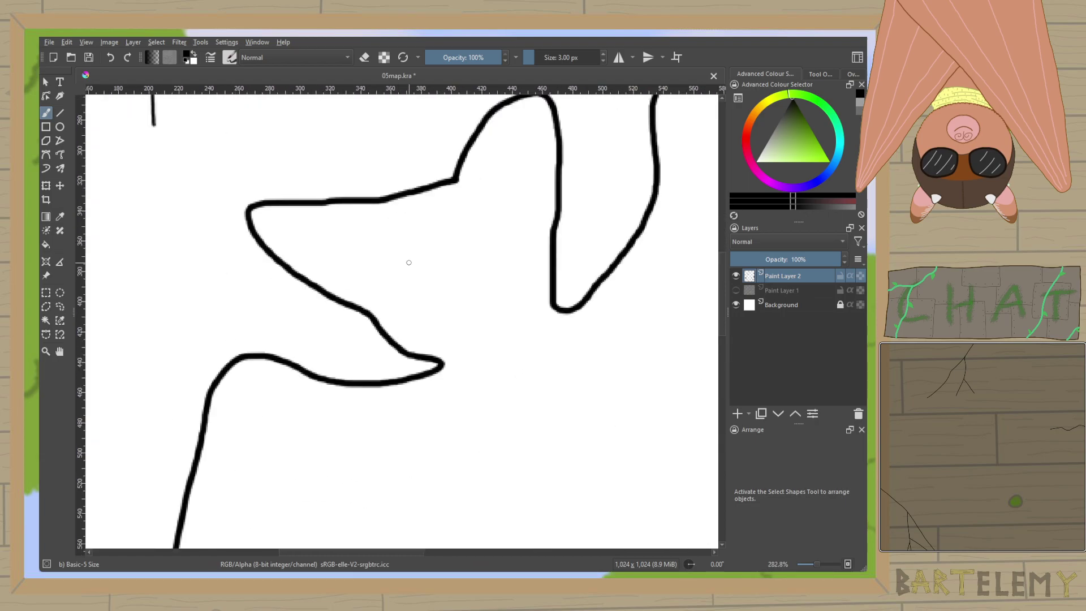
{"action": "scroll", "coordinate": [407, 261], "scroll_direction": "up", "scroll_amount": 1}
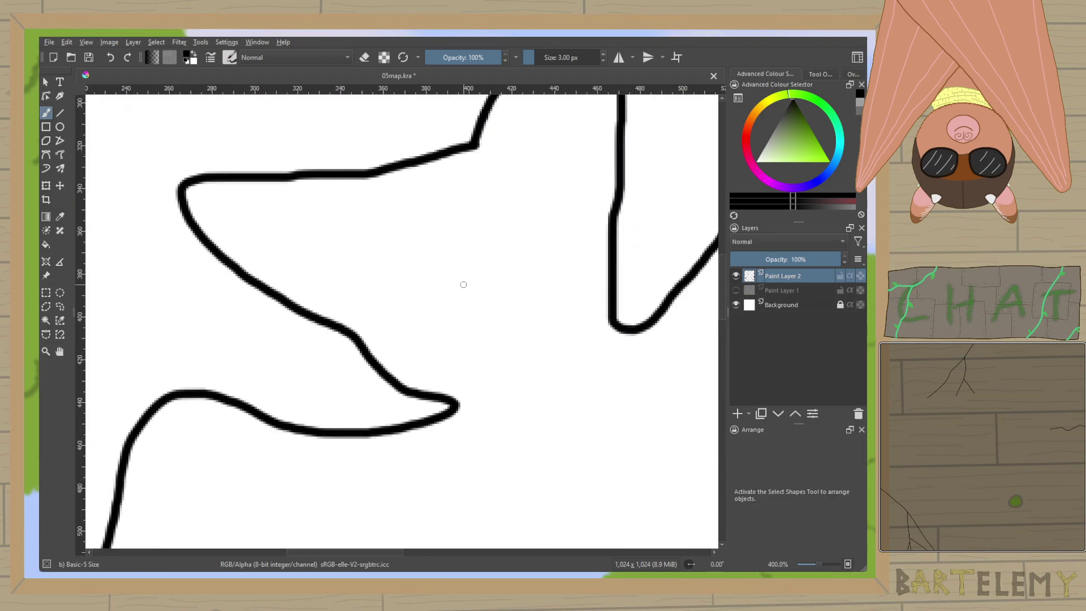
{"action": "scroll", "coordinate": [431, 317], "scroll_direction": "down", "scroll_amount": 1}
{"action": "scroll", "coordinate": [432, 318], "scroll_direction": "down", "scroll_amount": 3}
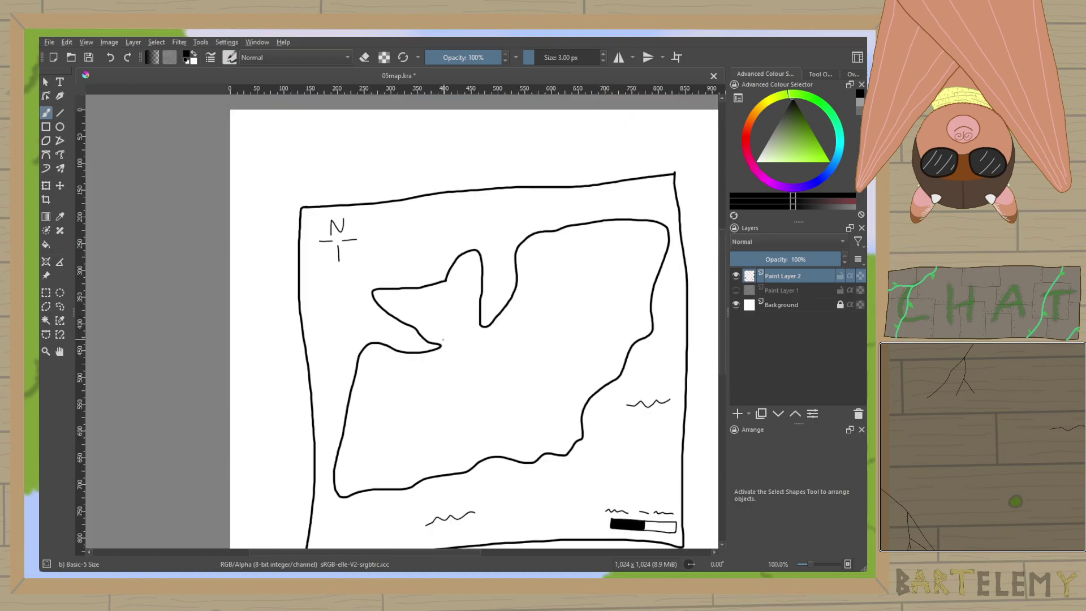
{"action": "scroll", "coordinate": [432, 441], "scroll_direction": "down", "scroll_amount": 2}
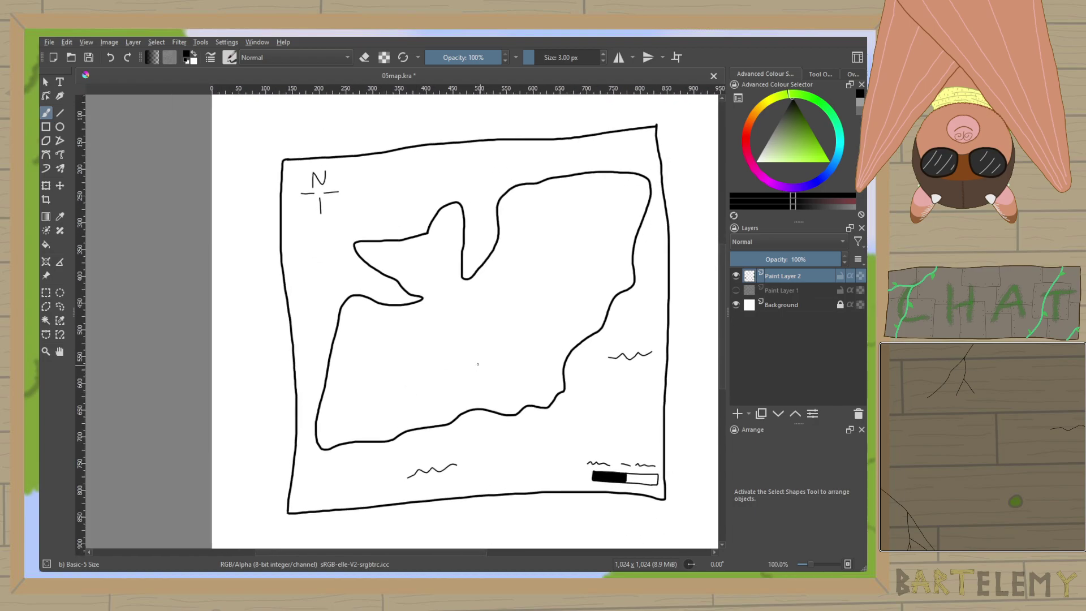
{"action": "scroll", "coordinate": [479, 365], "scroll_direction": "up", "scroll_amount": 2}
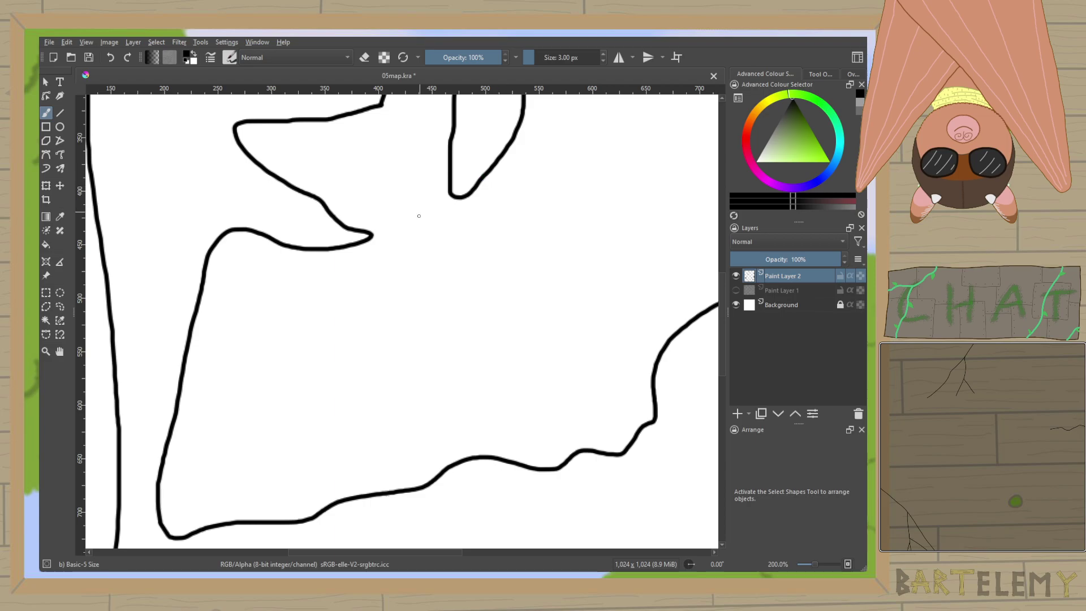
{"action": "mouse_move", "coordinate": [460, 228]}
{"action": "left_mouse_down"}
{"action": "mouse_move", "coordinate": [419, 257]}
{"action": "mouse_move", "coordinate": [415, 317]}
{"action": "mouse_move", "coordinate": [428, 358]}
{"action": "mouse_move", "coordinate": [491, 412]}
{"action": "mouse_move", "coordinate": [525, 413]}
{"action": "mouse_move", "coordinate": [575, 391]}
{"action": "mouse_move", "coordinate": [586, 361]}
{"action": "mouse_move", "coordinate": [541, 259]}
{"action": "mouse_move", "coordinate": [455, 229]}
{"action": "left_mouse_up"}
{"action": "mouse_move", "coordinate": [389, 176]}
{"action": "left_mouse_down"}
{"action": "mouse_move", "coordinate": [379, 213]}
{"action": "mouse_move", "coordinate": [409, 219]}
{"action": "mouse_move", "coordinate": [408, 171]}
{"action": "left_mouse_up"}
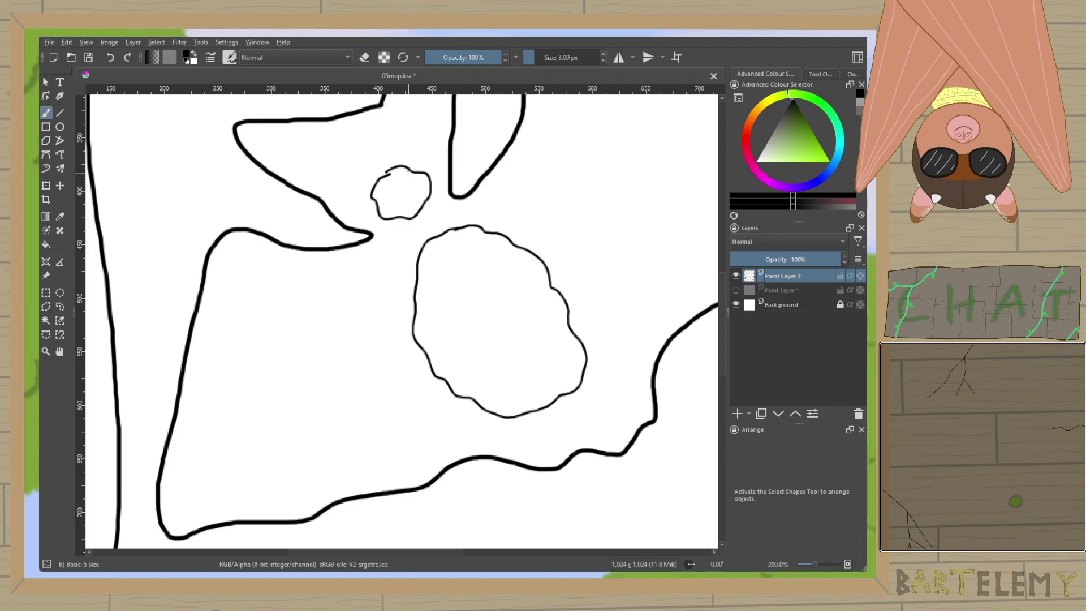
Hand-letter the title BAT ISLAND between the sheet's upper border and the island outline.
{"action": "scroll", "coordinate": [408, 171], "scroll_direction": "down", "scroll_amount": 5}
{"action": "scroll", "coordinate": [426, 227], "scroll_direction": "up", "scroll_amount": 8}
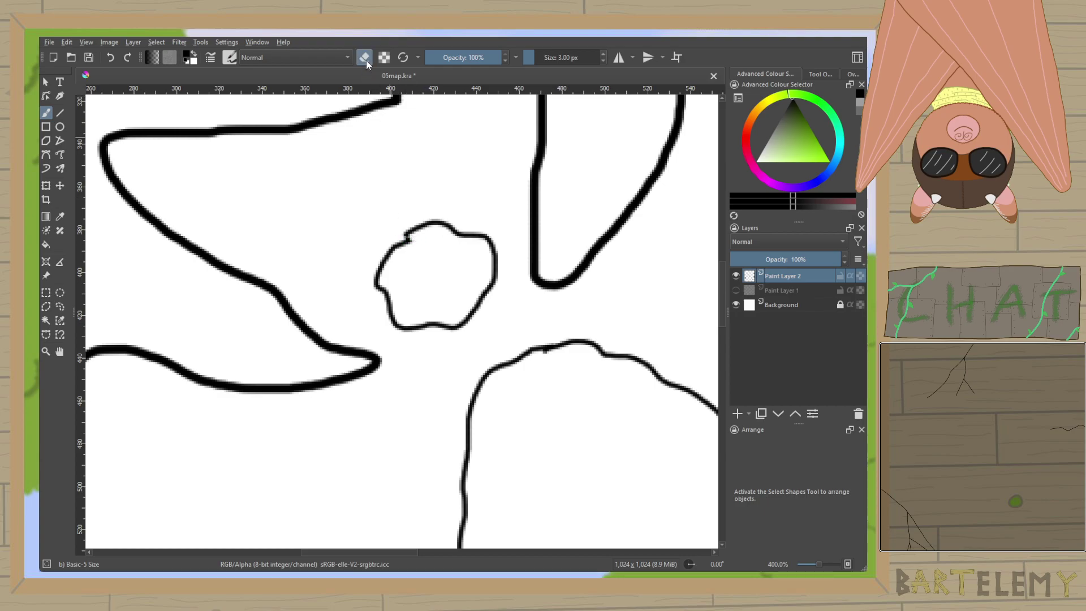
{"action": "scroll", "coordinate": [395, 347], "scroll_direction": "up", "scroll_amount": 1}
{"action": "scroll", "coordinate": [396, 347], "scroll_direction": "down", "scroll_amount": 1, "text": "ctrl"}
{"action": "scroll", "coordinate": [395, 347], "scroll_direction": "up", "scroll_amount": 4}
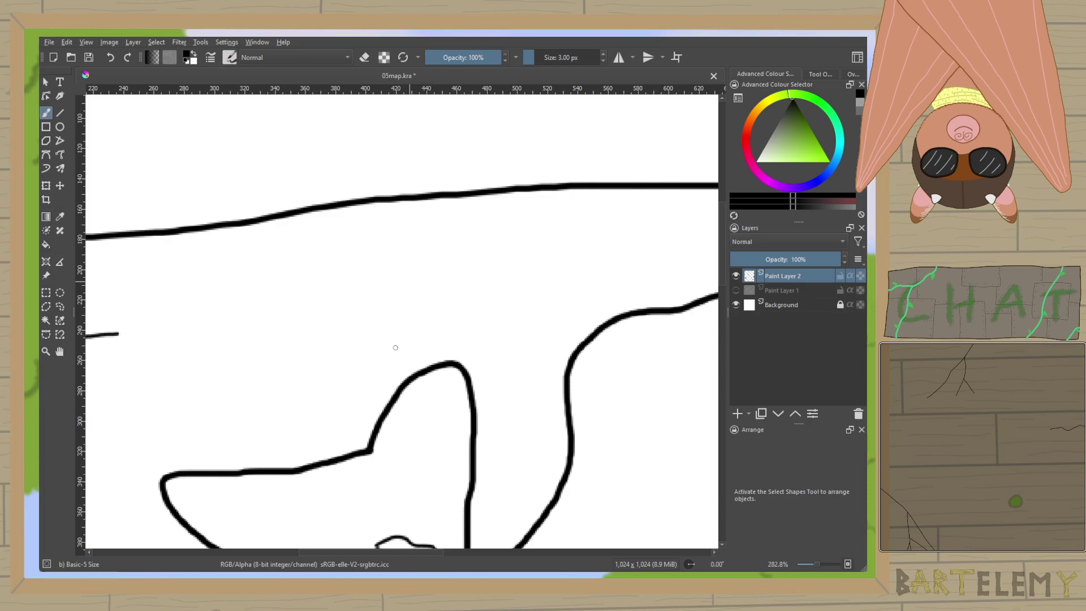
{"action": "mouse_move", "coordinate": [290, 266]}
{"action": "left_mouse_down"}
{"action": "mouse_move", "coordinate": [310, 303]}
{"action": "mouse_move", "coordinate": [289, 265]}
{"action": "left_mouse_up"}
{"action": "mouse_move", "coordinate": [339, 309]}
{"action": "left_mouse_down"}
{"action": "mouse_move", "coordinate": [365, 296]}
{"action": "mouse_move", "coordinate": [364, 280]}
{"action": "mouse_move", "coordinate": [396, 297]}
{"action": "mouse_move", "coordinate": [427, 253]}
{"action": "left_mouse_up"}
{"action": "left_click_drag", "start_coordinate": [495, 249], "coordinate": [531, 242]}
{"action": "mouse_move", "coordinate": [514, 248]}
{"action": "left_mouse_down"}
{"action": "mouse_move", "coordinate": [522, 281]}
{"action": "mouse_move", "coordinate": [545, 276]}
{"action": "left_mouse_up"}
{"action": "mouse_move", "coordinate": [577, 240]}
{"action": "left_mouse_down"}
{"action": "mouse_move", "coordinate": [554, 286]}
{"action": "mouse_move", "coordinate": [622, 282]}
{"action": "left_mouse_up"}
{"action": "mouse_move", "coordinate": [642, 247]}
{"action": "left_mouse_down"}
{"action": "mouse_move", "coordinate": [464, 316]}
{"action": "mouse_move", "coordinate": [470, 302]}
{"action": "mouse_move", "coordinate": [486, 334]}
{"action": "left_mouse_up"}
{"action": "mouse_move", "coordinate": [459, 325]}
{"action": "left_mouse_down"}
{"action": "mouse_move", "coordinate": [482, 314]}
{"action": "mouse_move", "coordinate": [529, 324]}
{"action": "mouse_move", "coordinate": [540, 294]}
{"action": "left_mouse_up"}
{"action": "left_click_drag", "start_coordinate": [567, 296], "coordinate": [572, 336]}
{"action": "mouse_move", "coordinate": [568, 293]}
{"action": "left_mouse_down"}
{"action": "mouse_move", "coordinate": [599, 317]}
{"action": "mouse_move", "coordinate": [571, 334]}
{"action": "left_mouse_up"}
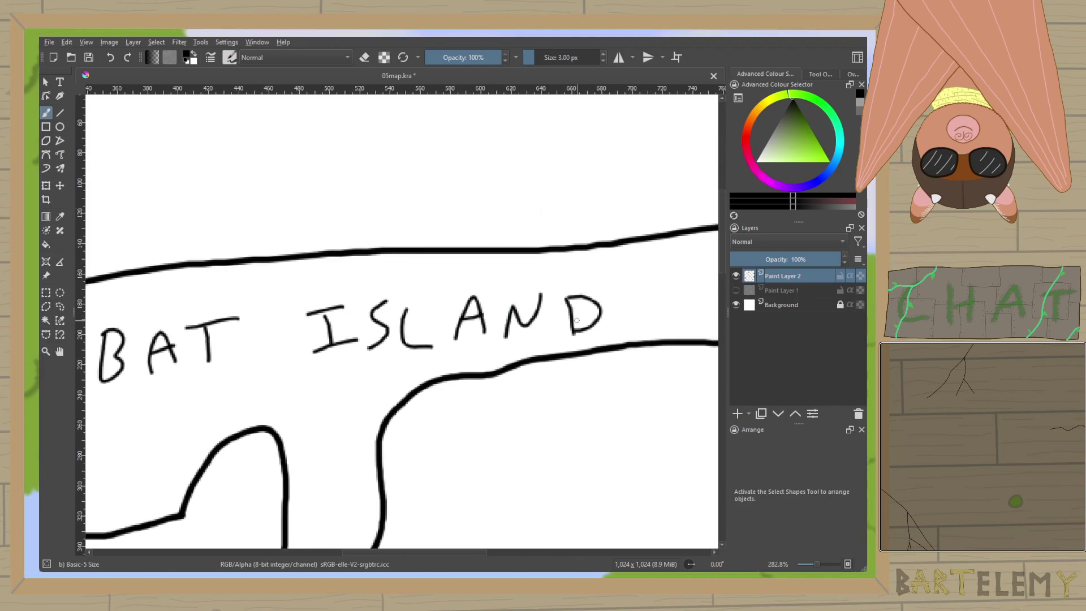
Add wavy water marks near the sheet's upper-right corner, above the scale bar and beside the island's left ear.
{"action": "scroll", "coordinate": [537, 308], "scroll_direction": "down", "scroll_amount": 2}
{"action": "scroll", "coordinate": [537, 307], "scroll_direction": "down", "scroll_amount": 1}
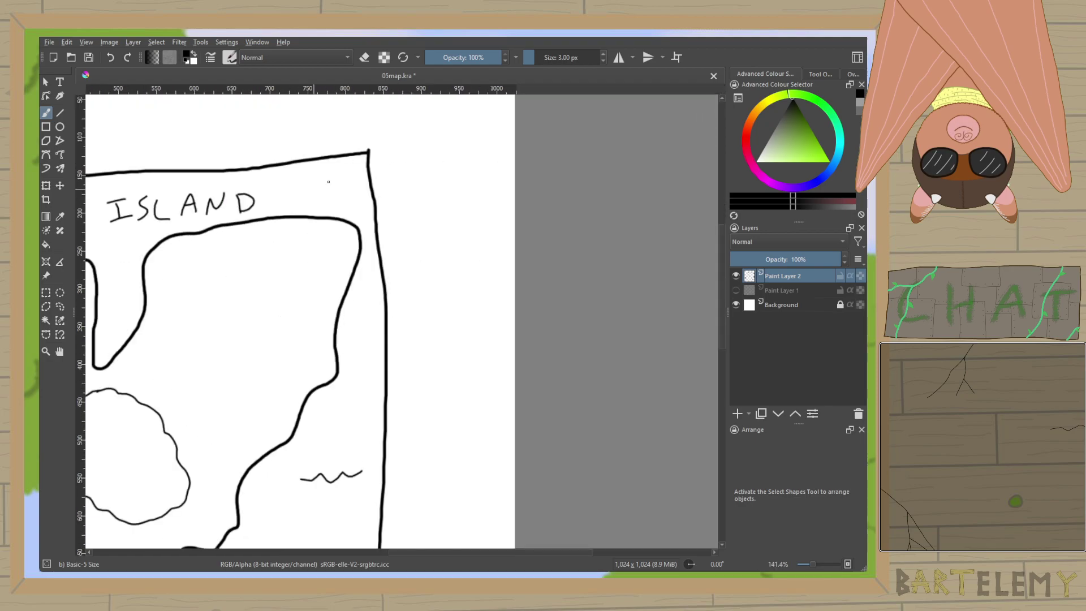
{"action": "scroll", "coordinate": [362, 243], "scroll_direction": "down", "scroll_amount": 3}
{"action": "scroll", "coordinate": [407, 305], "scroll_direction": "up", "scroll_amount": 3}
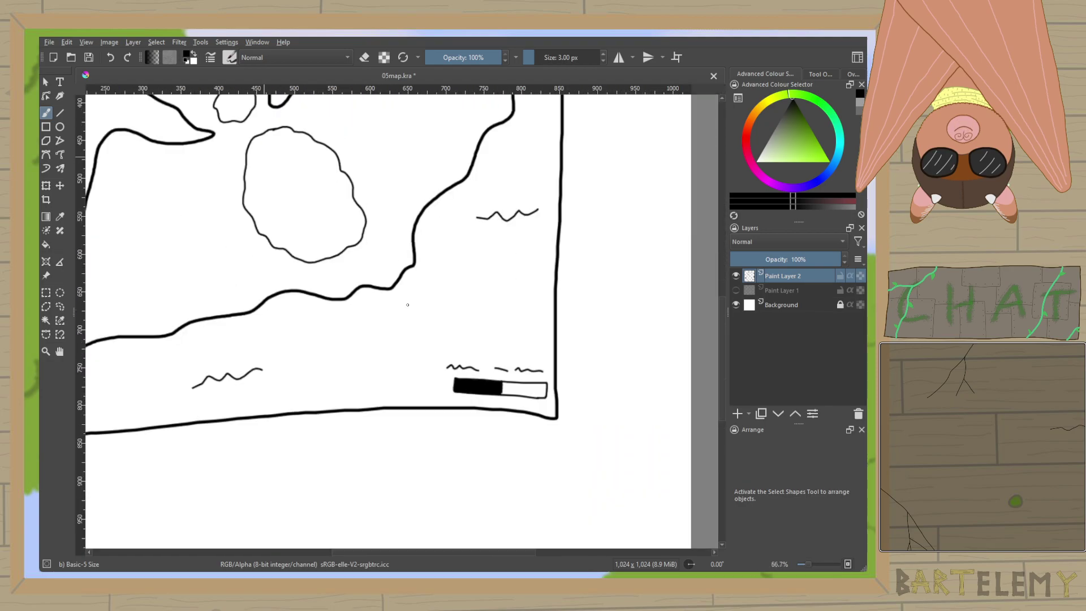
{"action": "mouse_move", "coordinate": [419, 339]}
{"action": "left_mouse_down"}
{"action": "mouse_move", "coordinate": [457, 324]}
{"action": "mouse_move", "coordinate": [503, 331]}
{"action": "left_mouse_up"}
{"action": "left_click_drag", "start_coordinate": [437, 282], "coordinate": [430, 428]}
{"action": "left_click_drag", "start_coordinate": [293, 320], "coordinate": [354, 306]}
Draw two tiny ovals above the small wavy snout shape as the bat's eyes.
{"action": "scroll", "coordinate": [580, 327], "scroll_direction": "up", "scroll_amount": 3}
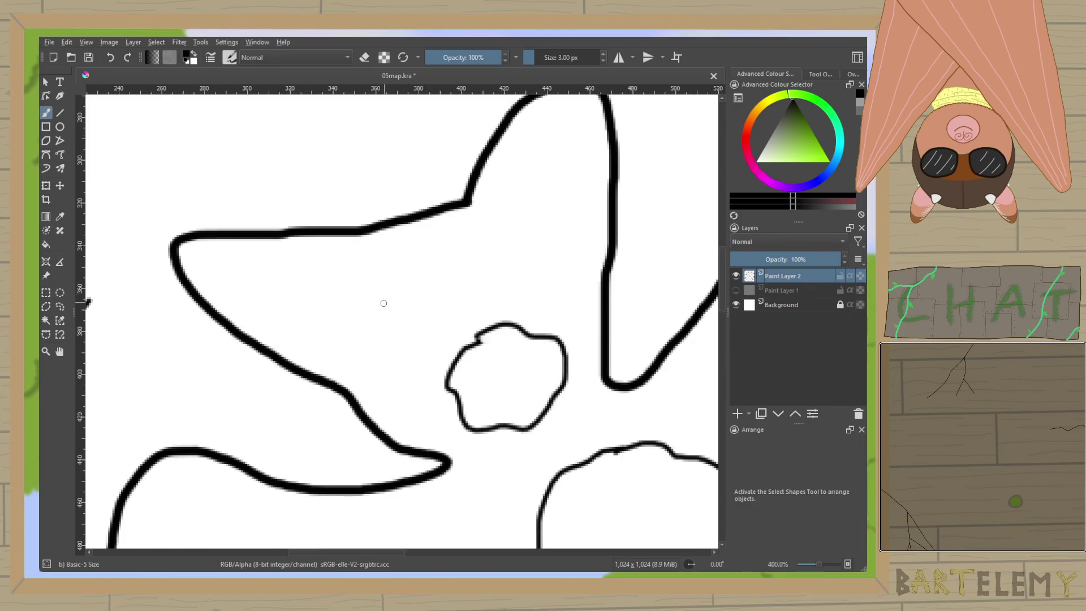
{"action": "left_click_drag", "start_coordinate": [373, 301], "coordinate": [378, 298]}
{"action": "left_click_drag", "start_coordinate": [509, 266], "coordinate": [514, 266]}
{"action": "scroll", "coordinate": [513, 266], "scroll_direction": "down", "scroll_amount": 5}
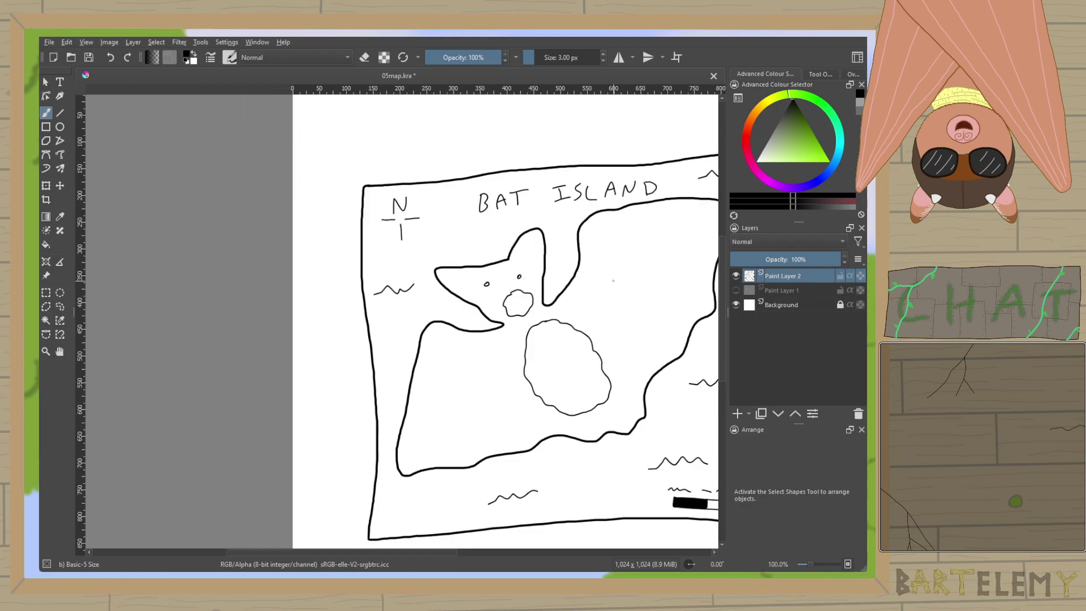
{"action": "scroll", "coordinate": [581, 315], "scroll_direction": "up", "scroll_amount": 2}
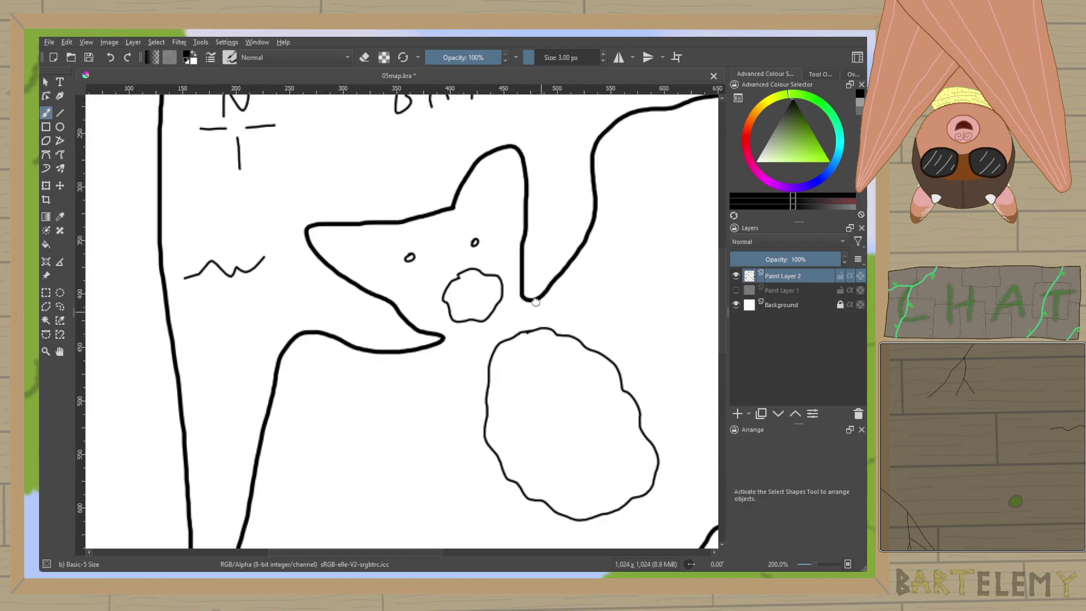
Add small curly fur marks inside the bat's round snout and across its large wavy body oval.
{"action": "scroll", "coordinate": [473, 263], "scroll_direction": "up", "scroll_amount": 1}
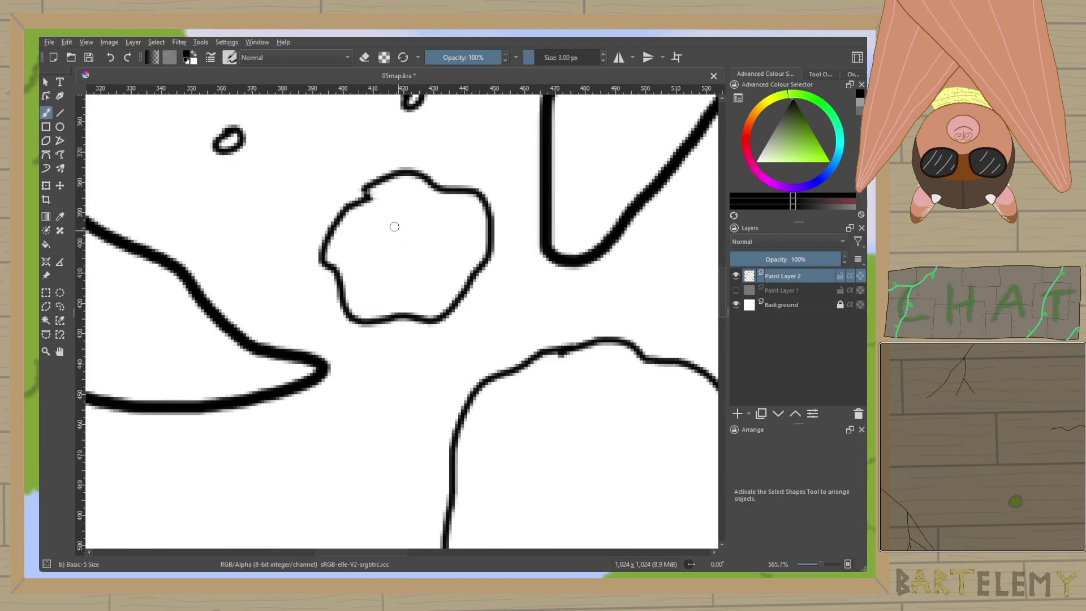
{"action": "mouse_move", "coordinate": [421, 207]}
{"action": "left_mouse_down"}
{"action": "mouse_move", "coordinate": [411, 248]}
{"action": "mouse_move", "coordinate": [389, 300]}
{"action": "mouse_move", "coordinate": [318, 184]}
{"action": "mouse_move", "coordinate": [405, 228]}
{"action": "mouse_move", "coordinate": [346, 165]}
{"action": "mouse_move", "coordinate": [316, 157]}
{"action": "mouse_move", "coordinate": [288, 190]}
{"action": "left_mouse_up"}
{"action": "scroll", "coordinate": [424, 267], "scroll_direction": "down", "scroll_amount": 2}
{"action": "scroll", "coordinate": [347, 165], "scroll_direction": "up", "scroll_amount": 1}
{"action": "mouse_move", "coordinate": [442, 190]}
{"action": "left_mouse_down"}
{"action": "mouse_move", "coordinate": [438, 223]}
{"action": "mouse_move", "coordinate": [459, 215]}
{"action": "left_mouse_up"}
{"action": "left_click_drag", "start_coordinate": [343, 225], "coordinate": [324, 291]}
{"action": "mouse_move", "coordinate": [372, 389]}
{"action": "left_mouse_down"}
{"action": "mouse_move", "coordinate": [370, 432]}
{"action": "mouse_move", "coordinate": [390, 438]}
{"action": "left_mouse_up"}
{"action": "left_click_drag", "start_coordinate": [477, 342], "coordinate": [506, 390]}
{"action": "left_click_drag", "start_coordinate": [418, 301], "coordinate": [430, 340]}
{"action": "scroll", "coordinate": [441, 352], "scroll_direction": "down", "scroll_amount": 5}
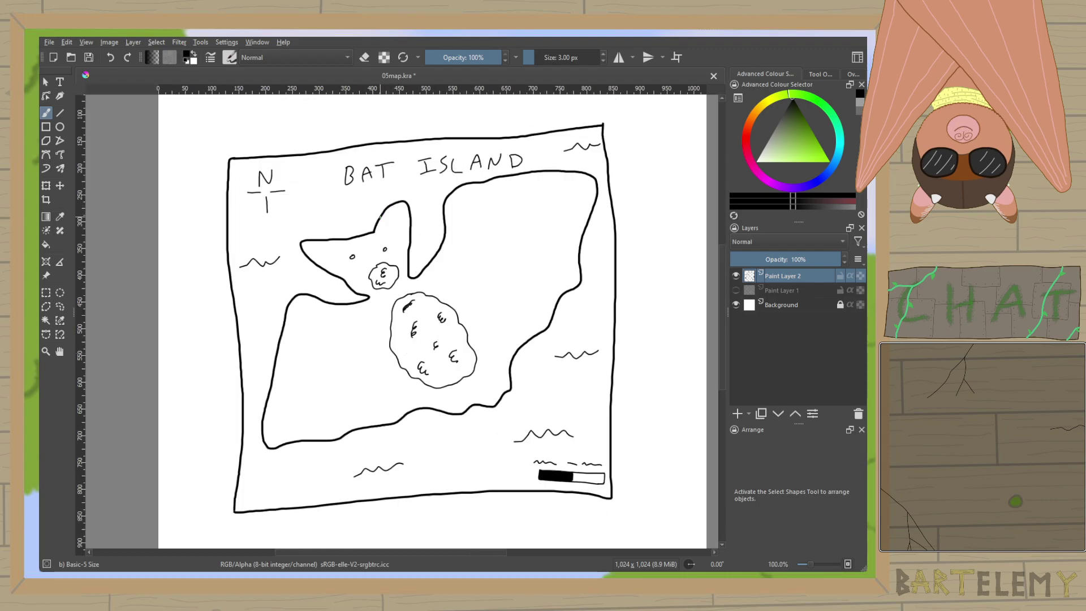
Draw two long wavy fold lines in each of the bat's wings and one short wavy line in each ear.
{"action": "scroll", "coordinate": [382, 225], "scroll_direction": "up", "scroll_amount": 4}
{"action": "scroll", "coordinate": [387, 230], "scroll_direction": "down", "scroll_amount": 4}
{"action": "scroll", "coordinate": [512, 276], "scroll_direction": "up", "scroll_amount": 4}
{"action": "scroll", "coordinate": [497, 285], "scroll_direction": "down", "scroll_amount": 3}
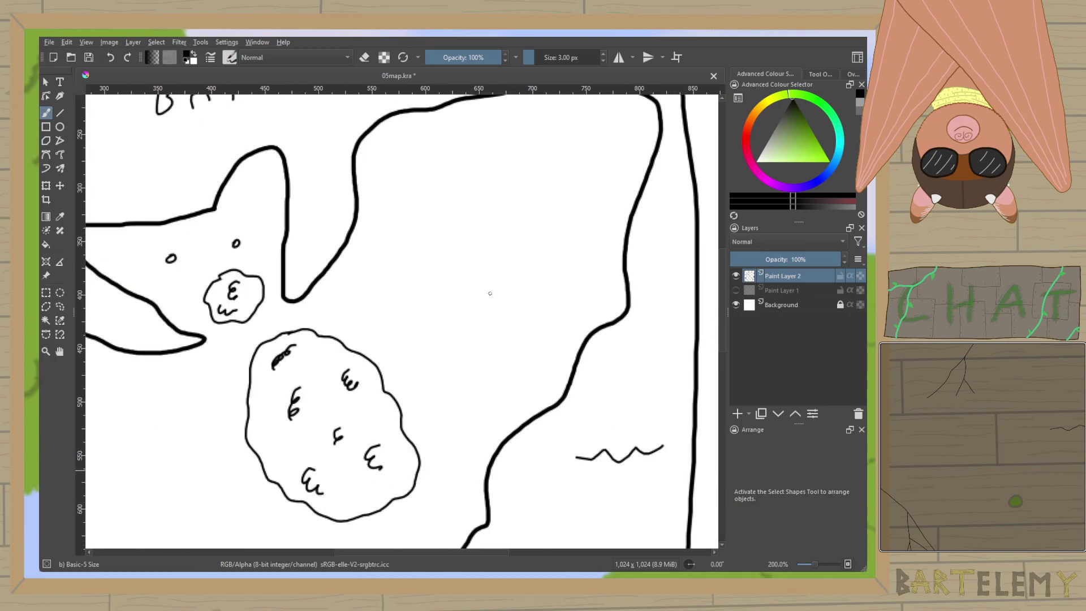
{"action": "left_click_drag", "start_coordinate": [448, 299], "coordinate": [477, 252]}
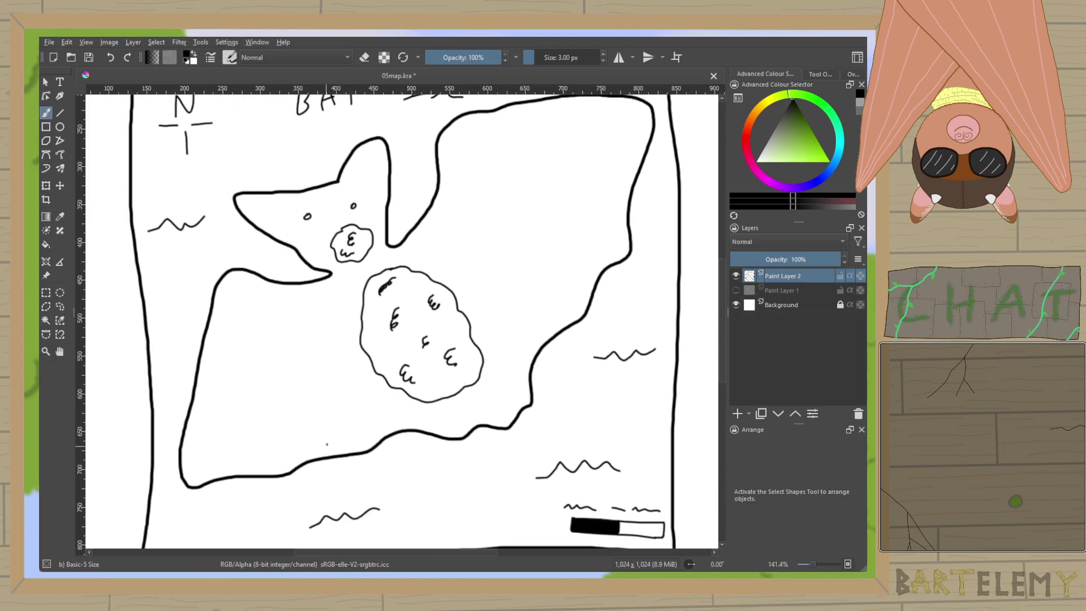
{"action": "left_click_drag", "start_coordinate": [286, 425], "coordinate": [254, 327]}
{"action": "mouse_move", "coordinate": [485, 153]}
{"action": "left_mouse_down"}
{"action": "mouse_move", "coordinate": [511, 156]}
{"action": "mouse_move", "coordinate": [581, 219]}
{"action": "left_mouse_up"}
{"action": "left_click_drag", "start_coordinate": [471, 232], "coordinate": [536, 304]}
{"action": "left_click_drag", "start_coordinate": [329, 342], "coordinate": [370, 421]}
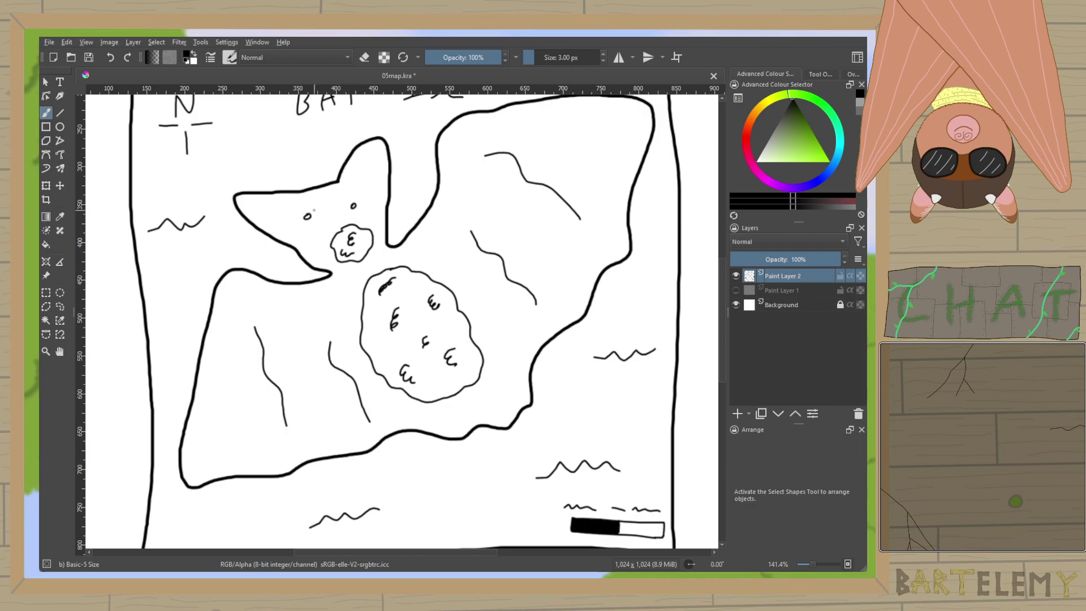
{"action": "left_click_drag", "start_coordinate": [285, 223], "coordinate": [254, 211]}
{"action": "left_click_drag", "start_coordinate": [366, 187], "coordinate": [383, 141]}
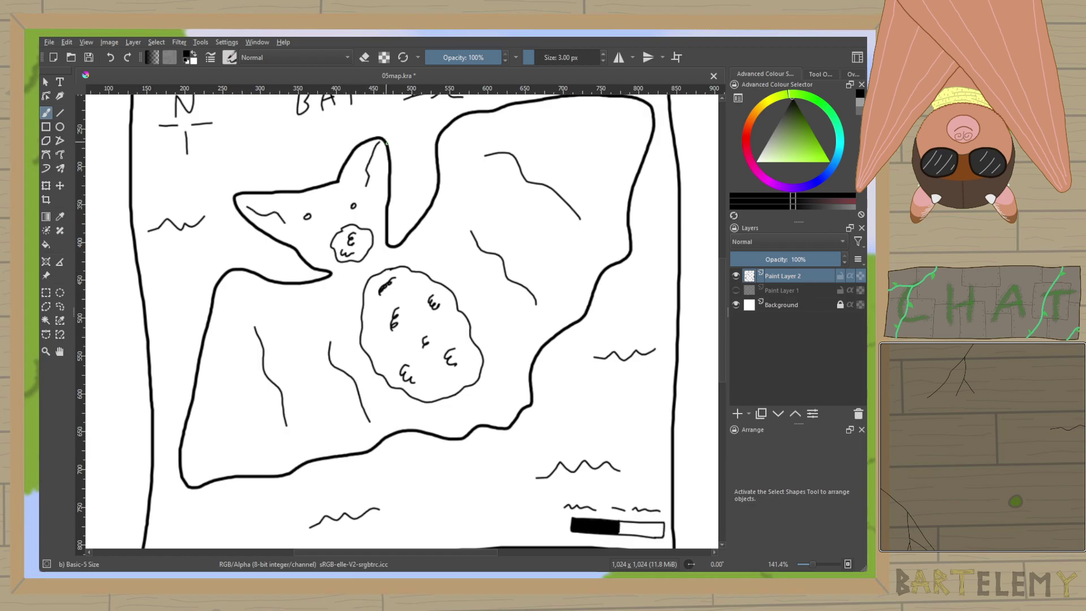
{"action": "scroll", "coordinate": [531, 284], "scroll_direction": "down", "scroll_amount": 3}
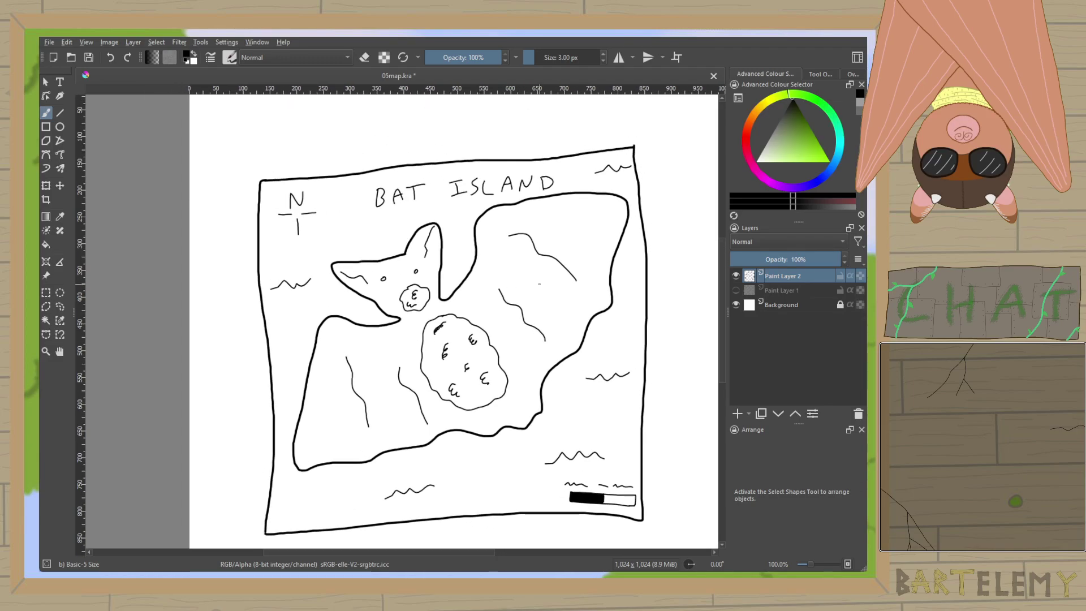
Save the map drawing and replace it with a new blank 1,024 x 1,024 px document, closing 05map.kra.
{"action": "left_click", "coordinate": [539, 283], "text": "ctrl"}
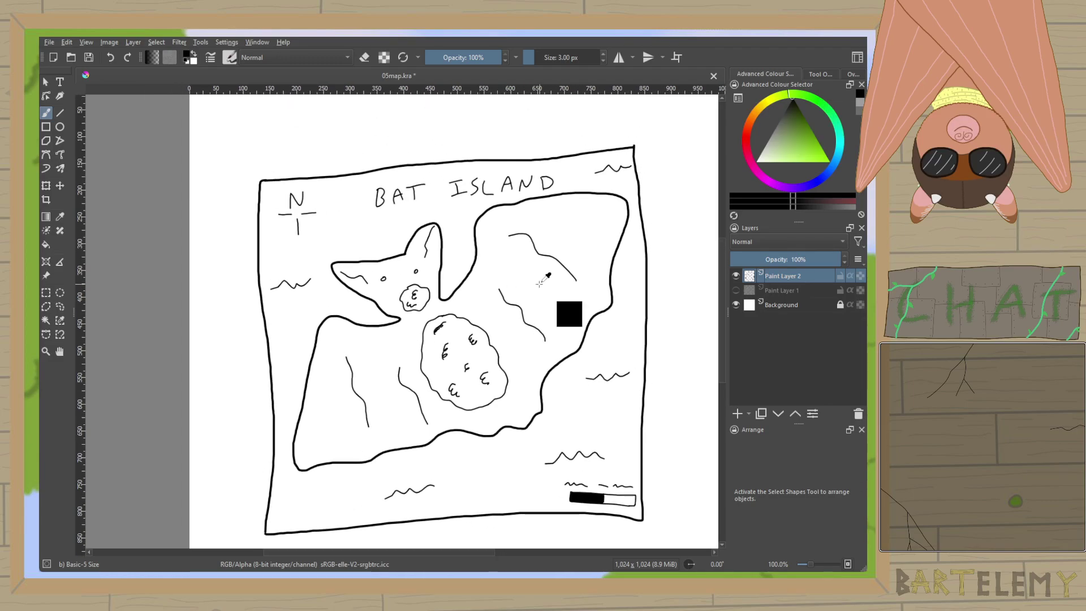
{"action": "key", "text": "ctrl+s"}
{"action": "scroll", "coordinate": [539, 283], "scroll_direction": "down", "scroll_amount": 1}
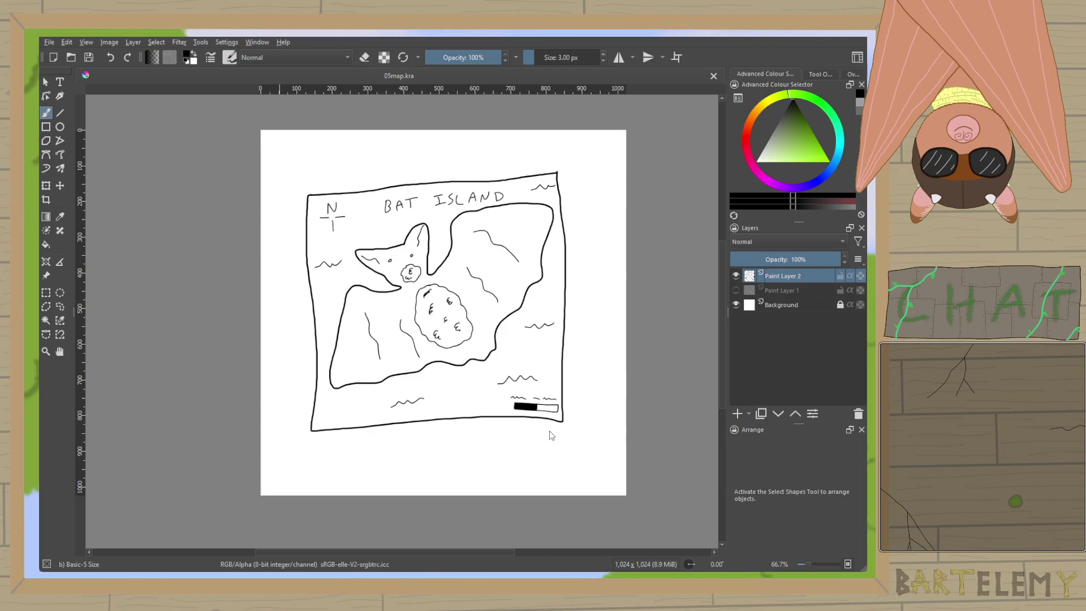
{"action": "key", "text": "ctrl+n"}
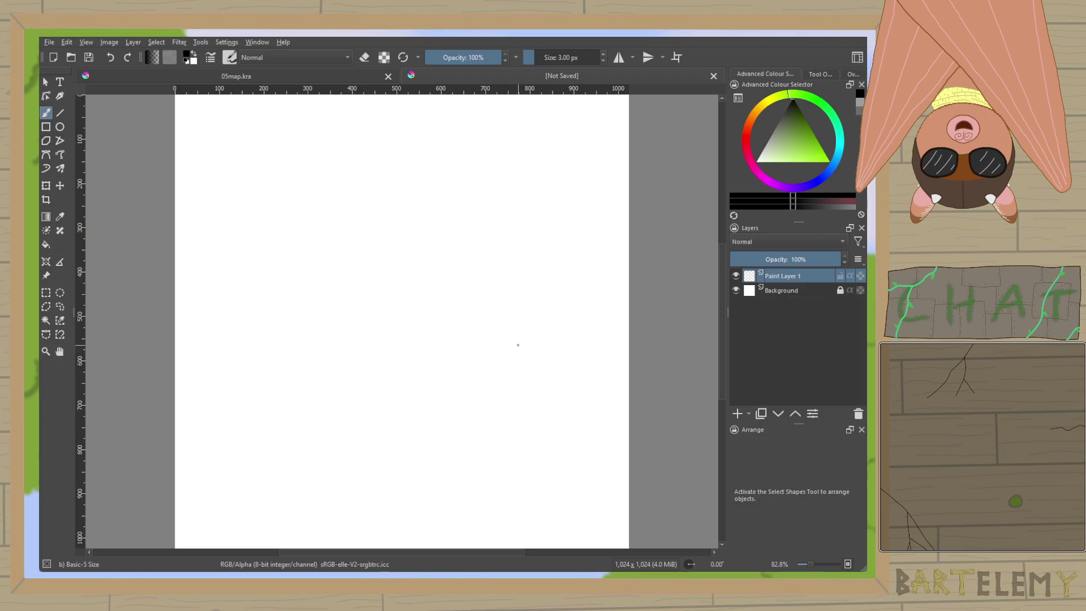
{"action": "left_click", "coordinate": [388, 75]}
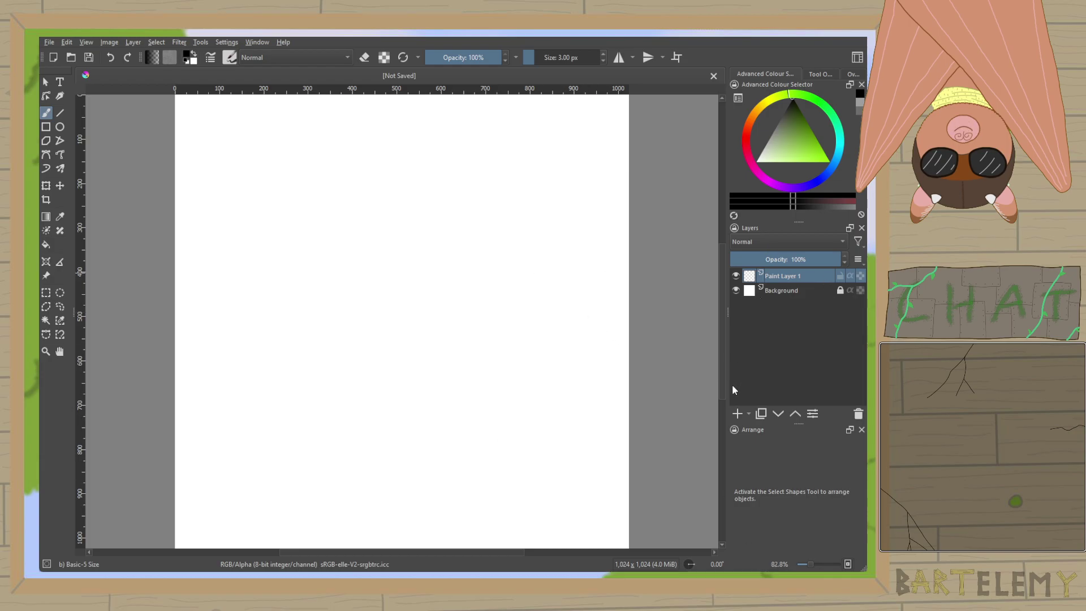
Add a second paint layer and ready Paint Layer 1 for sketching with grey and a 5 px brush.
{"action": "left_click", "coordinate": [737, 413]}
{"action": "left_click", "coordinate": [791, 292]}
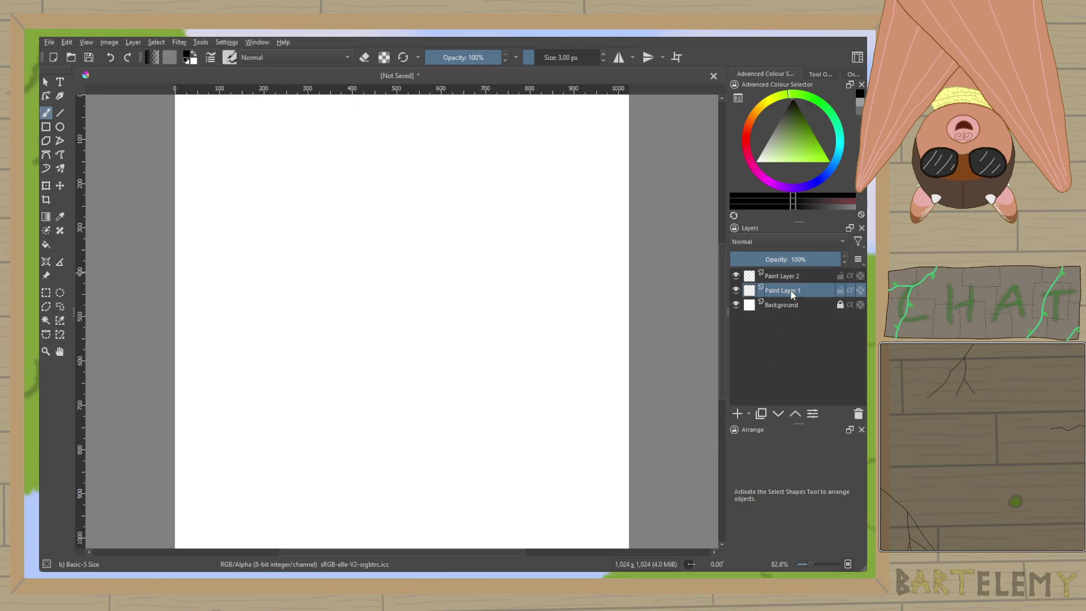
{"action": "left_click", "coordinate": [860, 104]}
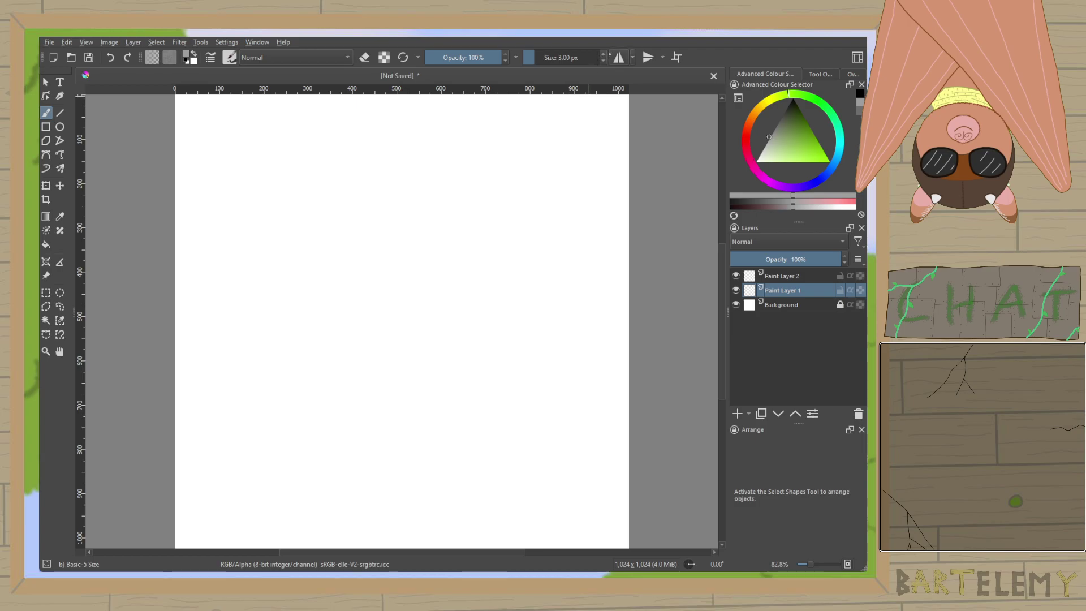
{"action": "left_click", "coordinate": [603, 54]}
Sketch a large skull outline with a rounded cranium, a narrow jaw and a wavy lower edge left of the canvas centre.
{"action": "mouse_move", "coordinate": [272, 328]}
{"action": "left_mouse_down"}
{"action": "mouse_move", "coordinate": [276, 243]}
{"action": "mouse_move", "coordinate": [422, 214]}
{"action": "mouse_move", "coordinate": [456, 341]}
{"action": "left_mouse_up"}
{"action": "left_click_drag", "start_coordinate": [273, 326], "coordinate": [317, 425]}
{"action": "mouse_move", "coordinate": [456, 341]}
{"action": "left_mouse_down"}
{"action": "mouse_move", "coordinate": [436, 359]}
{"action": "mouse_move", "coordinate": [428, 426]}
{"action": "left_mouse_up"}
{"action": "mouse_move", "coordinate": [318, 425]}
{"action": "left_mouse_down"}
{"action": "mouse_move", "coordinate": [356, 427]}
{"action": "mouse_move", "coordinate": [384, 440]}
{"action": "mouse_move", "coordinate": [399, 423]}
{"action": "mouse_move", "coordinate": [431, 422]}
{"action": "left_mouse_up"}
{"action": "left_click_drag", "start_coordinate": [437, 358], "coordinate": [441, 442]}
Sketch two round eye sockets, two teardrop nostrils and two shine marks on the forehead of the skull.
{"action": "mouse_move", "coordinate": [302, 267]}
{"action": "left_mouse_down"}
{"action": "mouse_move", "coordinate": [331, 310]}
{"action": "mouse_move", "coordinate": [293, 269]}
{"action": "left_mouse_up"}
{"action": "mouse_move", "coordinate": [421, 275]}
{"action": "left_mouse_down"}
{"action": "mouse_move", "coordinate": [398, 314]}
{"action": "mouse_move", "coordinate": [398, 281]}
{"action": "left_mouse_up"}
{"action": "mouse_move", "coordinate": [363, 370]}
{"action": "left_mouse_down"}
{"action": "mouse_move", "coordinate": [388, 392]}
{"action": "mouse_move", "coordinate": [381, 367]}
{"action": "left_mouse_up"}
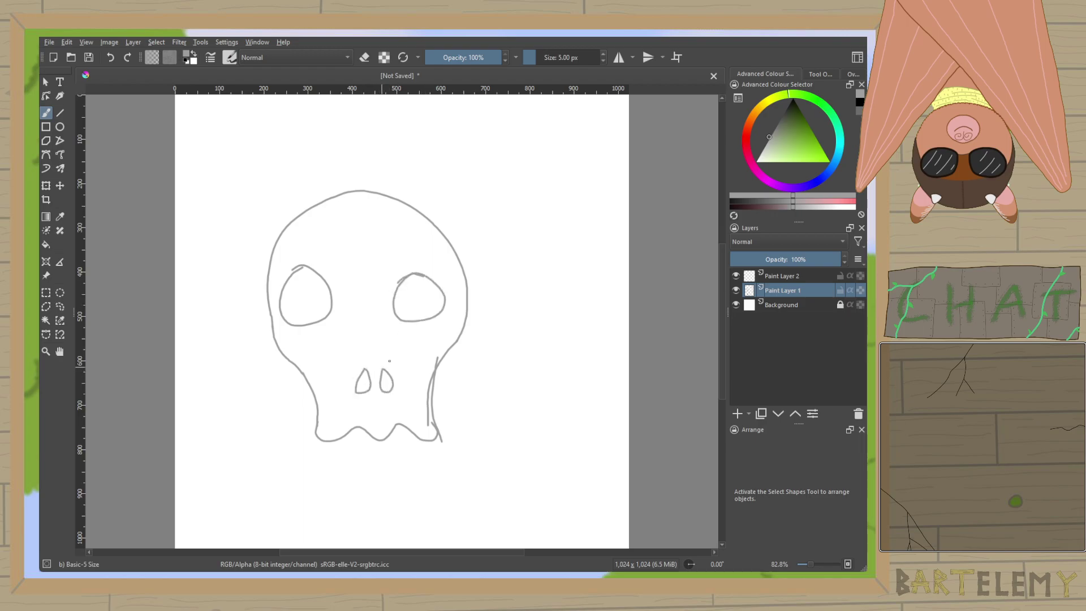
{"action": "mouse_move", "coordinate": [306, 222]}
{"action": "left_mouse_down"}
{"action": "mouse_move", "coordinate": [321, 224]}
{"action": "mouse_move", "coordinate": [309, 217]}
{"action": "mouse_move", "coordinate": [347, 203]}
{"action": "left_mouse_up"}
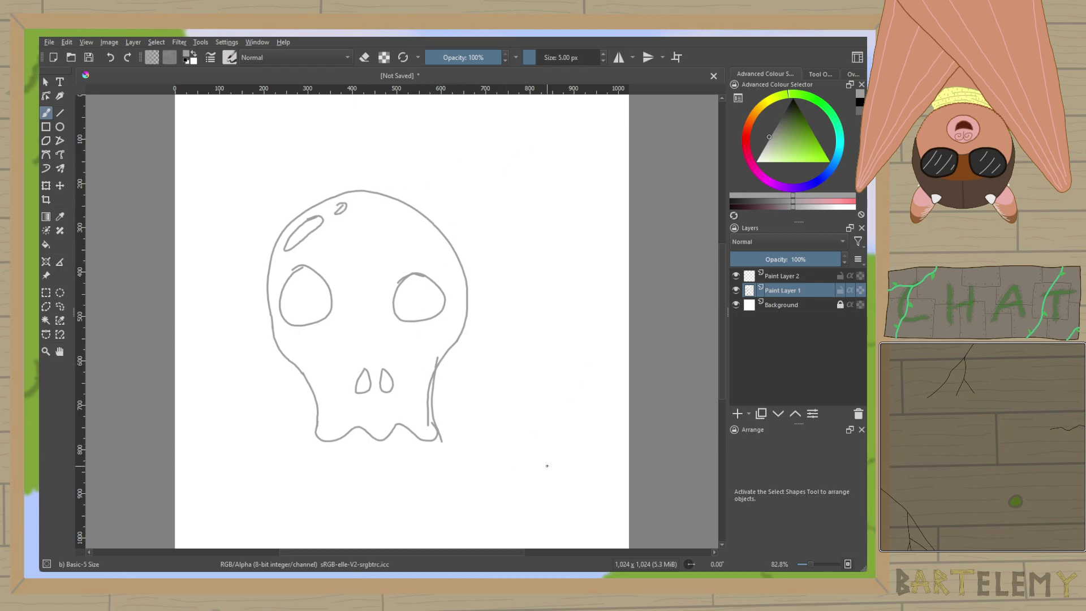
Sketch a tiny screaming figure with hands on its cheeks and a pointed brimmed hat to the right of the skull.
{"action": "scroll", "coordinate": [575, 457], "scroll_direction": "up", "scroll_amount": 1}
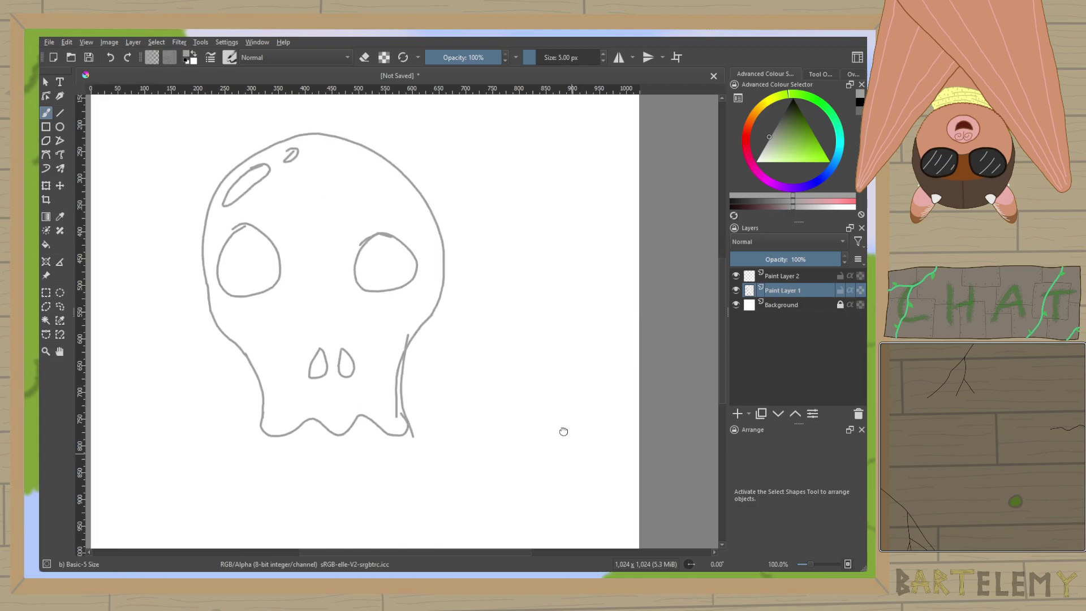
{"action": "scroll", "coordinate": [560, 424], "scroll_direction": "up", "scroll_amount": 2}
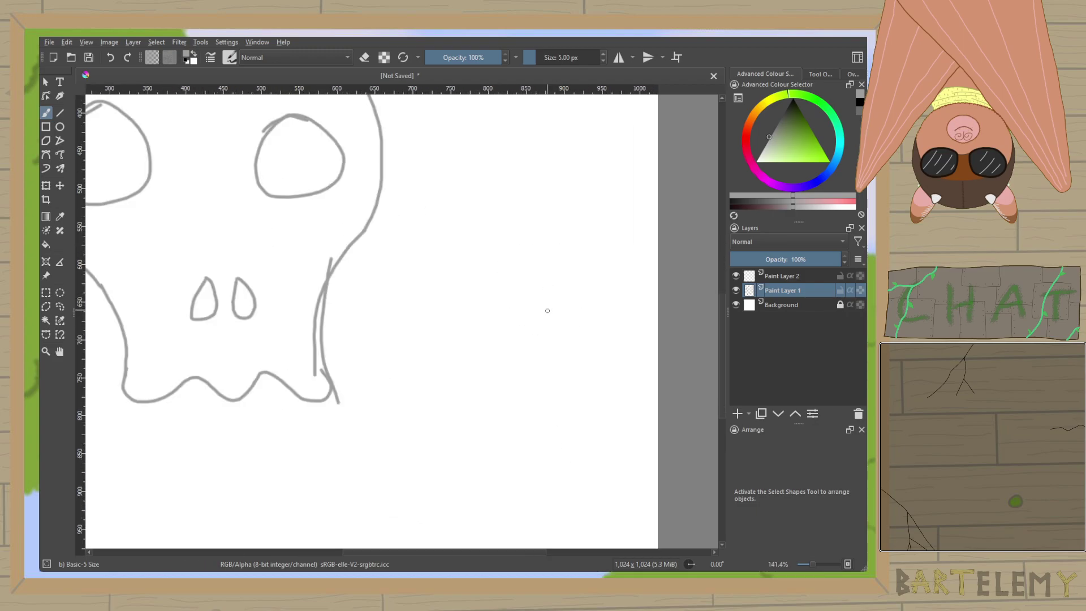
{"action": "mouse_move", "coordinate": [565, 269]}
{"action": "left_mouse_down"}
{"action": "mouse_move", "coordinate": [555, 334]}
{"action": "mouse_move", "coordinate": [568, 271]}
{"action": "mouse_move", "coordinate": [539, 306]}
{"action": "mouse_move", "coordinate": [557, 288]}
{"action": "mouse_move", "coordinate": [576, 308]}
{"action": "mouse_move", "coordinate": [591, 289]}
{"action": "mouse_move", "coordinate": [560, 325]}
{"action": "mouse_move", "coordinate": [520, 345]}
{"action": "mouse_move", "coordinate": [526, 359]}
{"action": "left_mouse_up"}
{"action": "left_click_drag", "start_coordinate": [601, 308], "coordinate": [614, 327]}
{"action": "mouse_move", "coordinate": [540, 335]}
{"action": "left_mouse_down"}
{"action": "mouse_move", "coordinate": [541, 355]}
{"action": "mouse_move", "coordinate": [566, 361]}
{"action": "left_mouse_up"}
{"action": "left_click_drag", "start_coordinate": [523, 274], "coordinate": [623, 266]}
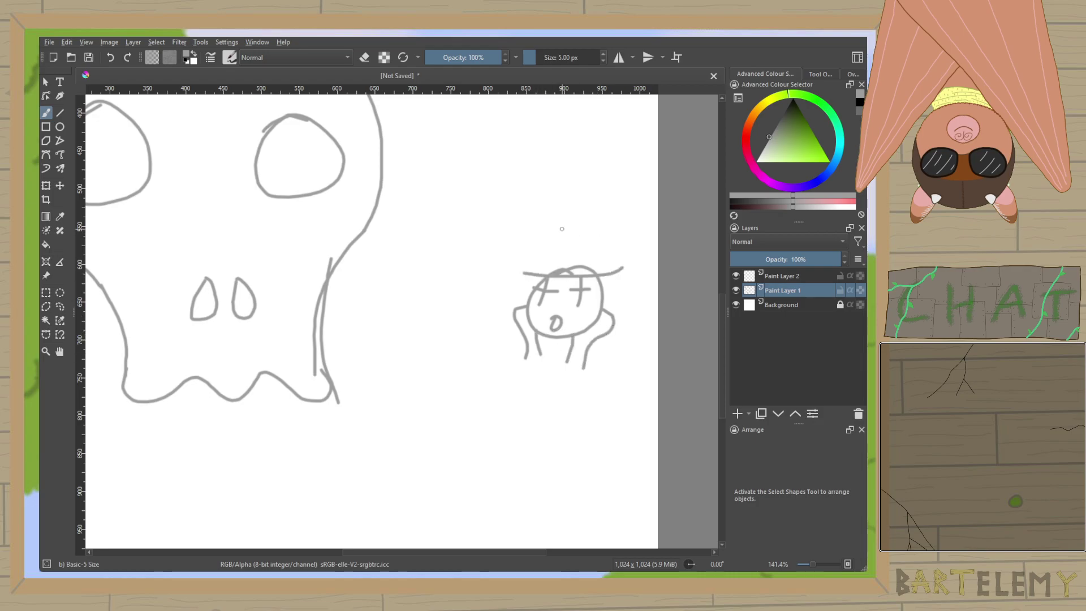
{"action": "mouse_move", "coordinate": [511, 267]}
{"action": "left_mouse_down"}
{"action": "mouse_move", "coordinate": [554, 229]}
{"action": "mouse_move", "coordinate": [596, 259]}
{"action": "mouse_move", "coordinate": [620, 275]}
{"action": "left_mouse_up"}
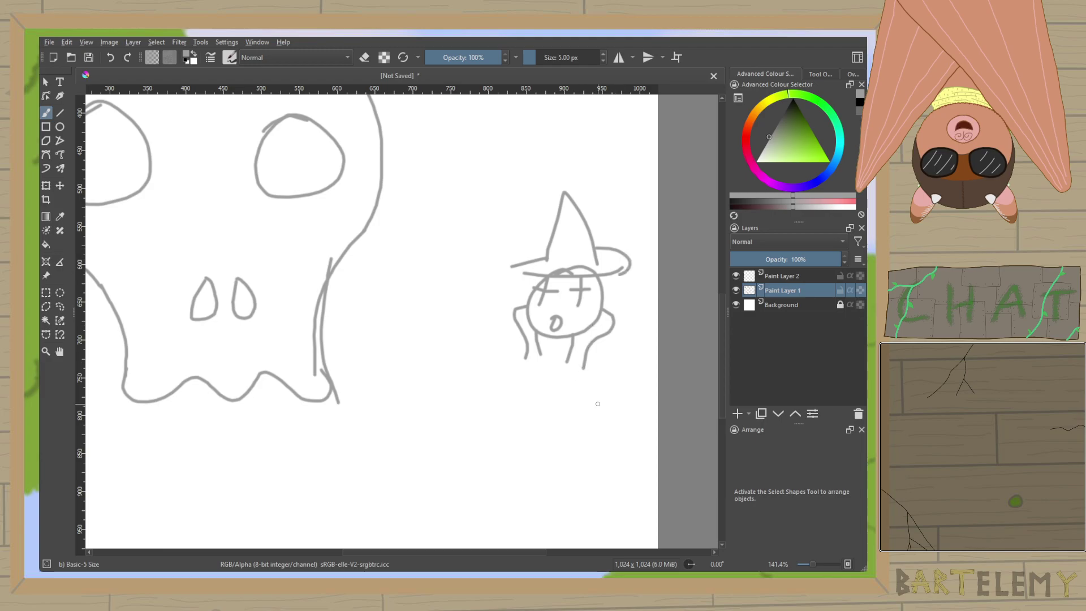
Sketch an oval collar around the skull's jaw and two shoulder lines running down to the canvas's lower edge.
{"action": "key", "text": "1"}
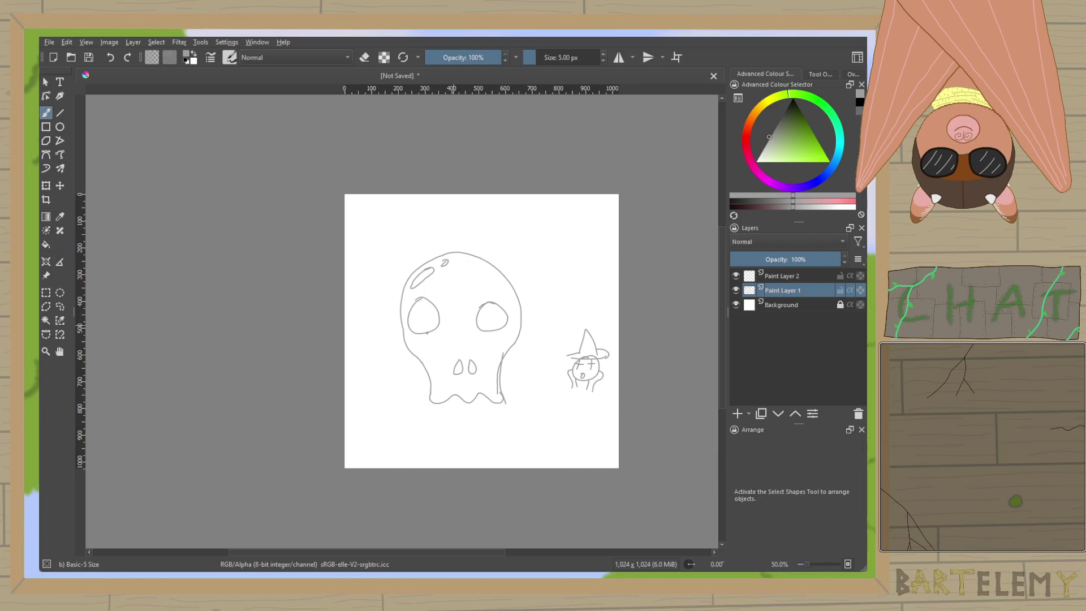
{"action": "mouse_move", "coordinate": [429, 380]}
{"action": "left_mouse_down"}
{"action": "mouse_move", "coordinate": [492, 428]}
{"action": "mouse_move", "coordinate": [502, 383]}
{"action": "left_mouse_up"}
{"action": "left_click_drag", "start_coordinate": [397, 406], "coordinate": [375, 469]}
{"action": "left_click_drag", "start_coordinate": [532, 403], "coordinate": [559, 469]}
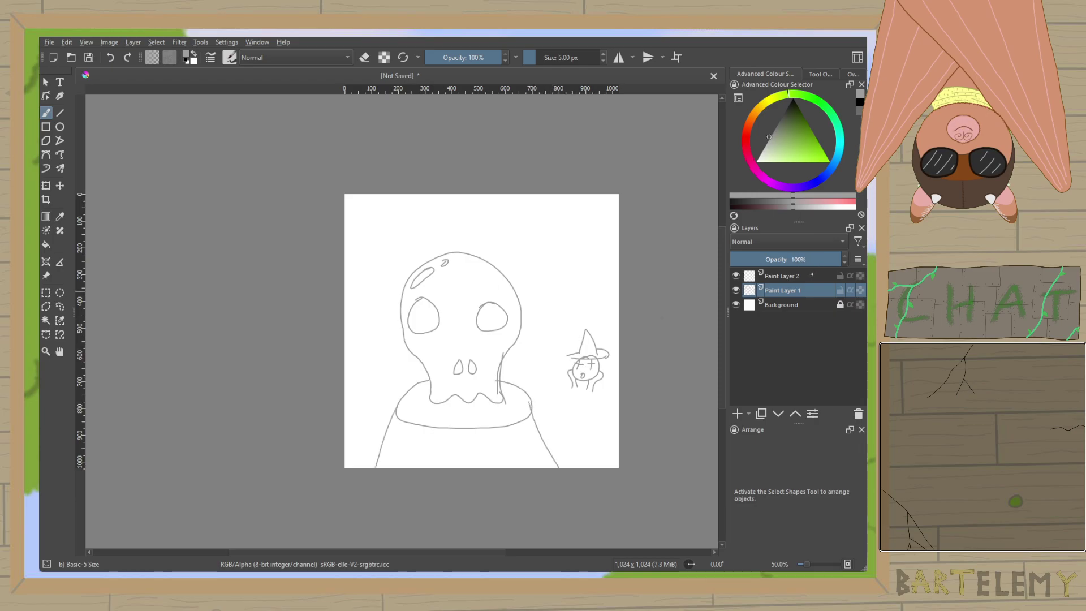
On Paint Layer 2, ink the skull's rounded cranium in black with a 5 px brush.
{"action": "left_click", "coordinate": [812, 275]}
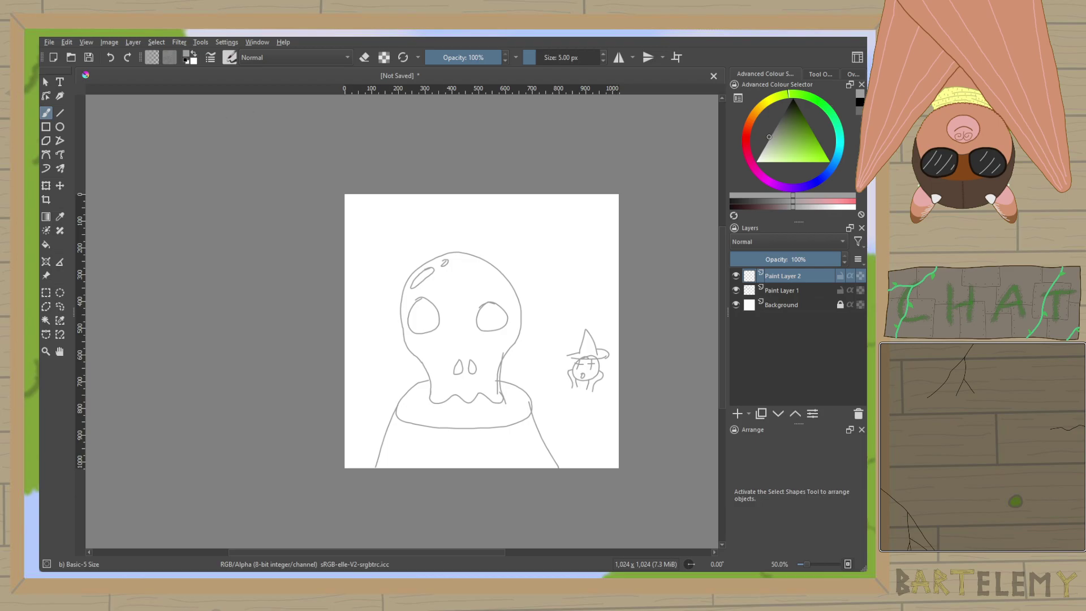
{"action": "key", "text": "d"}
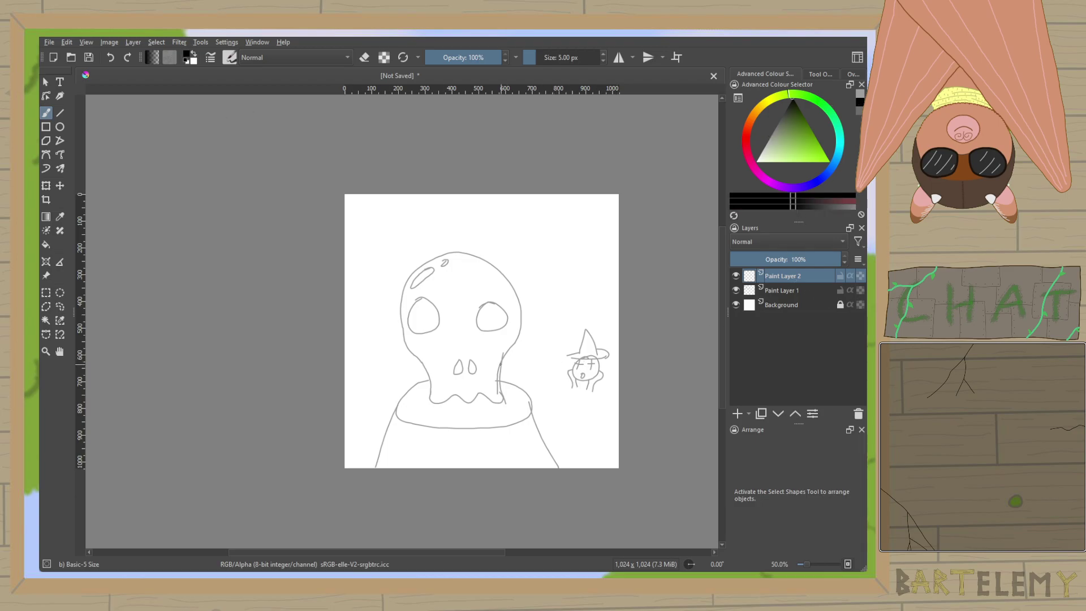
{"action": "scroll", "coordinate": [474, 331], "scroll_direction": "up", "scroll_amount": 3}
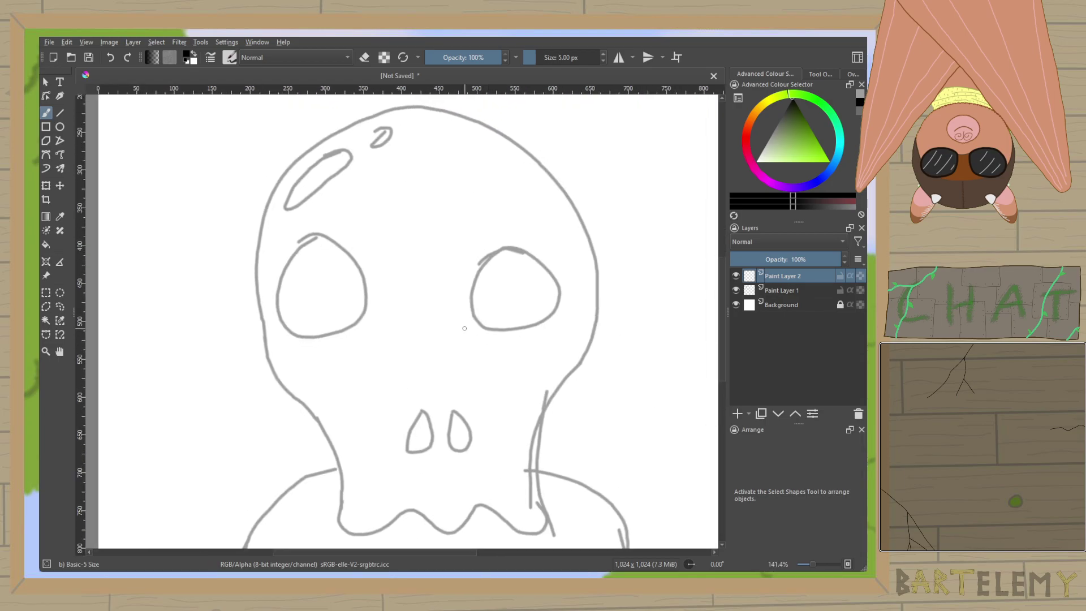
{"action": "mouse_move", "coordinate": [469, 303]}
{"action": "left_mouse_down"}
{"action": "mouse_move", "coordinate": [450, 286]}
{"action": "mouse_move", "coordinate": [475, 292]}
{"action": "left_mouse_up"}
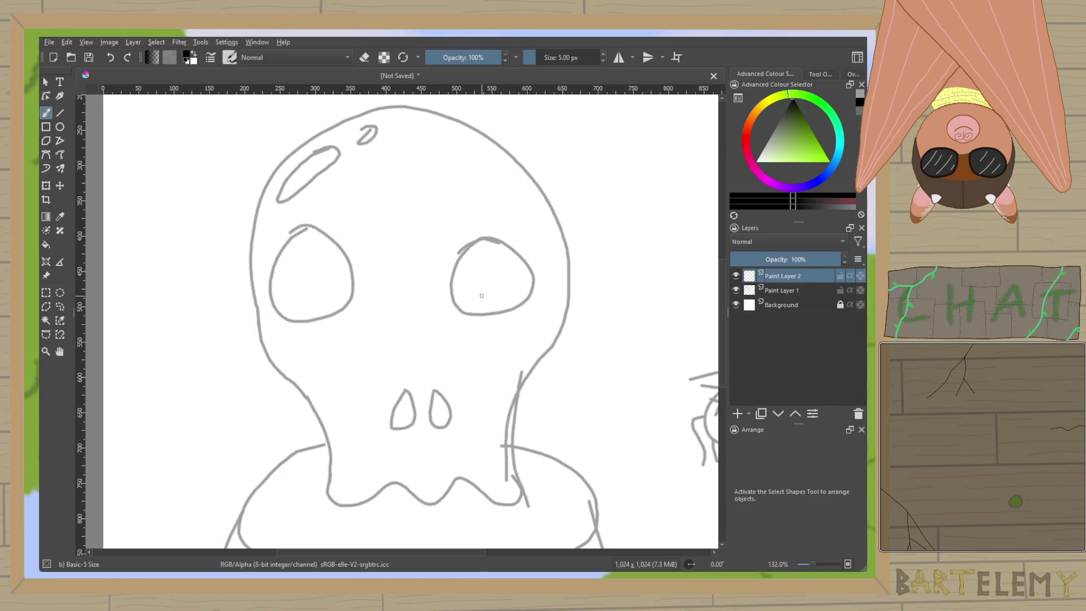
{"action": "mouse_move", "coordinate": [316, 409]}
{"action": "left_mouse_down"}
{"action": "mouse_move", "coordinate": [257, 346]}
{"action": "mouse_move", "coordinate": [243, 289]}
{"action": "mouse_move", "coordinate": [250, 228]}
{"action": "mouse_move", "coordinate": [276, 168]}
{"action": "mouse_move", "coordinate": [330, 121]}
{"action": "mouse_move", "coordinate": [370, 106]}
{"action": "mouse_move", "coordinate": [418, 105]}
{"action": "mouse_move", "coordinate": [511, 157]}
{"action": "mouse_move", "coordinate": [552, 202]}
{"action": "mouse_move", "coordinate": [577, 314]}
{"action": "left_mouse_up"}
{"action": "key", "text": "ctrl+z"}
{"action": "mouse_move", "coordinate": [321, 407]}
{"action": "left_mouse_down"}
{"action": "mouse_move", "coordinate": [248, 292]}
{"action": "mouse_move", "coordinate": [261, 189]}
{"action": "mouse_move", "coordinate": [327, 128]}
{"action": "mouse_move", "coordinate": [387, 109]}
{"action": "mouse_move", "coordinate": [446, 114]}
{"action": "mouse_move", "coordinate": [501, 147]}
{"action": "mouse_move", "coordinate": [540, 193]}
{"action": "mouse_move", "coordinate": [561, 246]}
{"action": "mouse_move", "coordinate": [547, 344]}
{"action": "mouse_move", "coordinate": [497, 398]}
{"action": "left_mouse_up"}
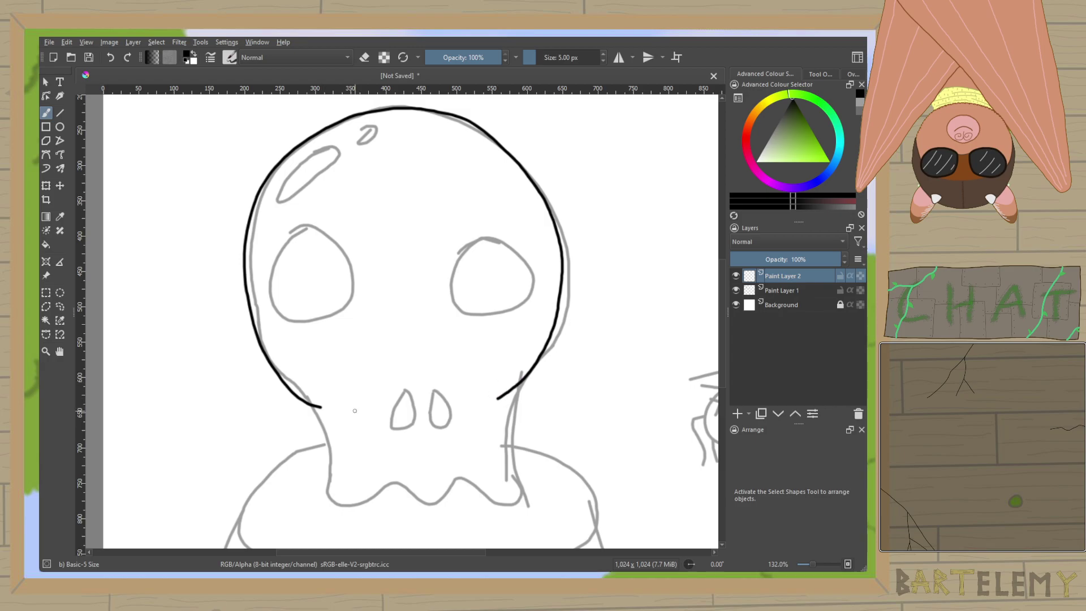
Ink the skull's jaw and wavy lower edge, and check the line work with the sketch layer hidden.
{"action": "mouse_move", "coordinate": [321, 406]}
{"action": "left_mouse_down"}
{"action": "mouse_move", "coordinate": [331, 427]}
{"action": "mouse_move", "coordinate": [322, 483]}
{"action": "mouse_move", "coordinate": [339, 501]}
{"action": "mouse_move", "coordinate": [389, 483]}
{"action": "mouse_move", "coordinate": [435, 499]}
{"action": "left_mouse_up"}
{"action": "key", "text": "ctrl+z"}
{"action": "mouse_move", "coordinate": [322, 408]}
{"action": "left_mouse_down"}
{"action": "mouse_move", "coordinate": [336, 499]}
{"action": "mouse_move", "coordinate": [392, 478]}
{"action": "mouse_move", "coordinate": [410, 494]}
{"action": "mouse_move", "coordinate": [438, 491]}
{"action": "mouse_move", "coordinate": [450, 472]}
{"action": "mouse_move", "coordinate": [507, 494]}
{"action": "mouse_move", "coordinate": [522, 457]}
{"action": "mouse_move", "coordinate": [509, 399]}
{"action": "left_mouse_up"}
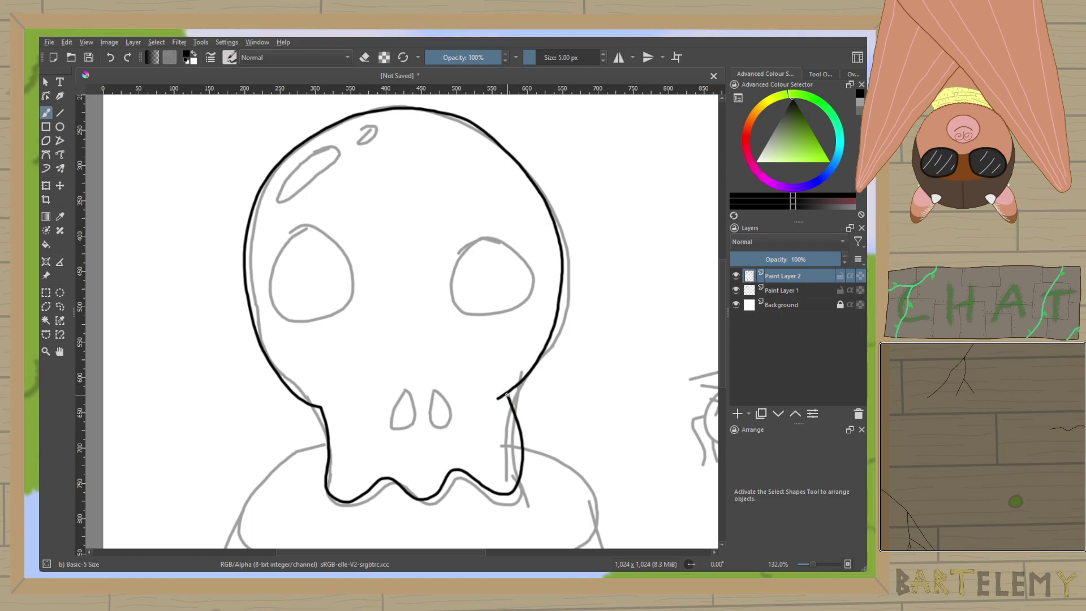
{"action": "left_click", "coordinate": [735, 290]}
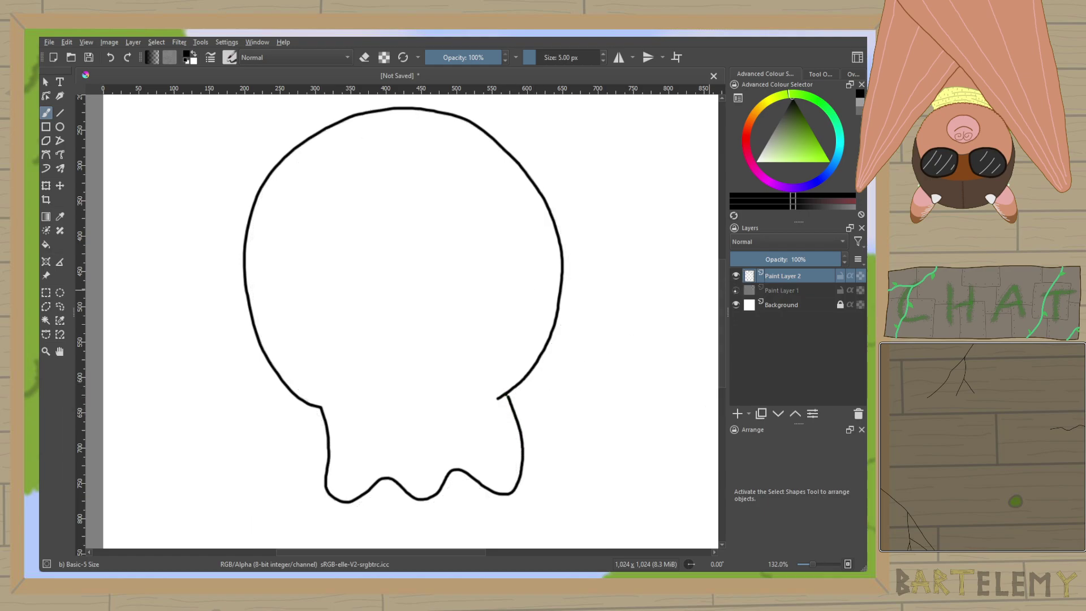
{"action": "left_click", "coordinate": [736, 291]}
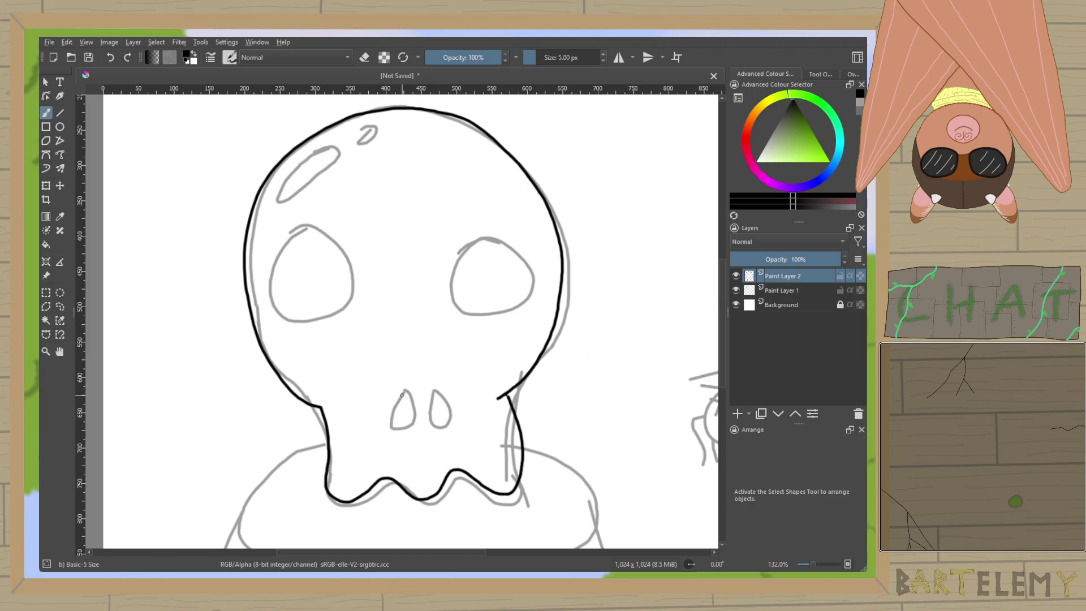
Ink the two teardrop nostrils and the round eye socket on the skull's right side.
{"action": "mouse_move", "coordinate": [403, 385]}
{"action": "left_mouse_down"}
{"action": "mouse_move", "coordinate": [397, 410]}
{"action": "mouse_move", "coordinate": [409, 402]}
{"action": "mouse_move", "coordinate": [404, 385]}
{"action": "mouse_move", "coordinate": [430, 405]}
{"action": "left_mouse_up"}
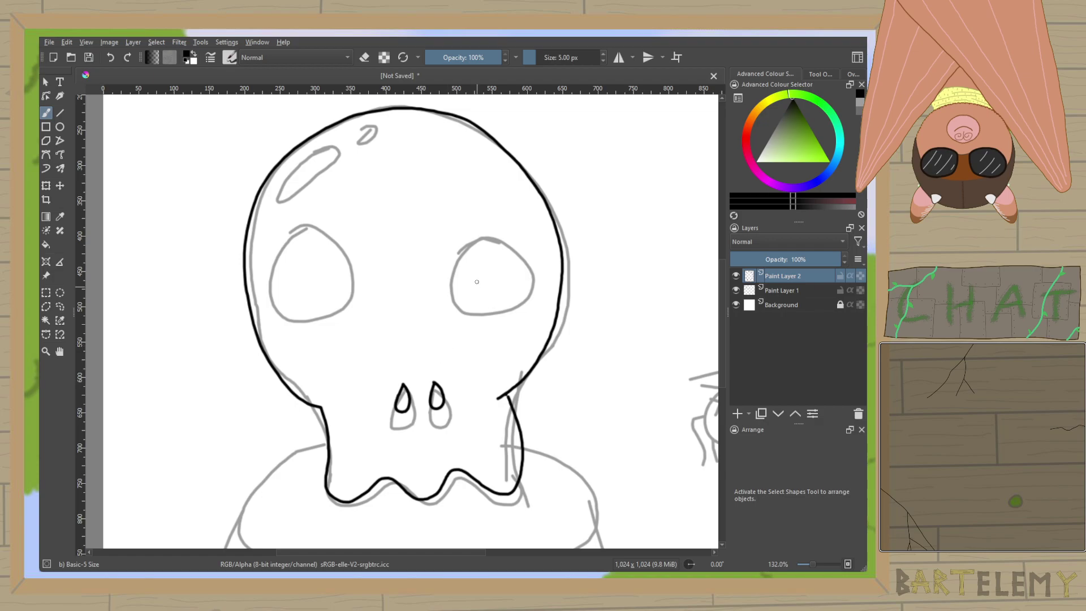
{"action": "mouse_move", "coordinate": [488, 237]}
{"action": "left_mouse_down"}
{"action": "mouse_move", "coordinate": [449, 293]}
{"action": "mouse_move", "coordinate": [496, 308]}
{"action": "mouse_move", "coordinate": [518, 276]}
{"action": "mouse_move", "coordinate": [506, 243]}
{"action": "mouse_move", "coordinate": [466, 241]}
{"action": "mouse_move", "coordinate": [471, 308]}
{"action": "mouse_move", "coordinate": [520, 284]}
{"action": "mouse_move", "coordinate": [512, 235]}
{"action": "mouse_move", "coordinate": [471, 236]}
{"action": "left_mouse_up"}
{"action": "key", "text": "ctrl+z"}
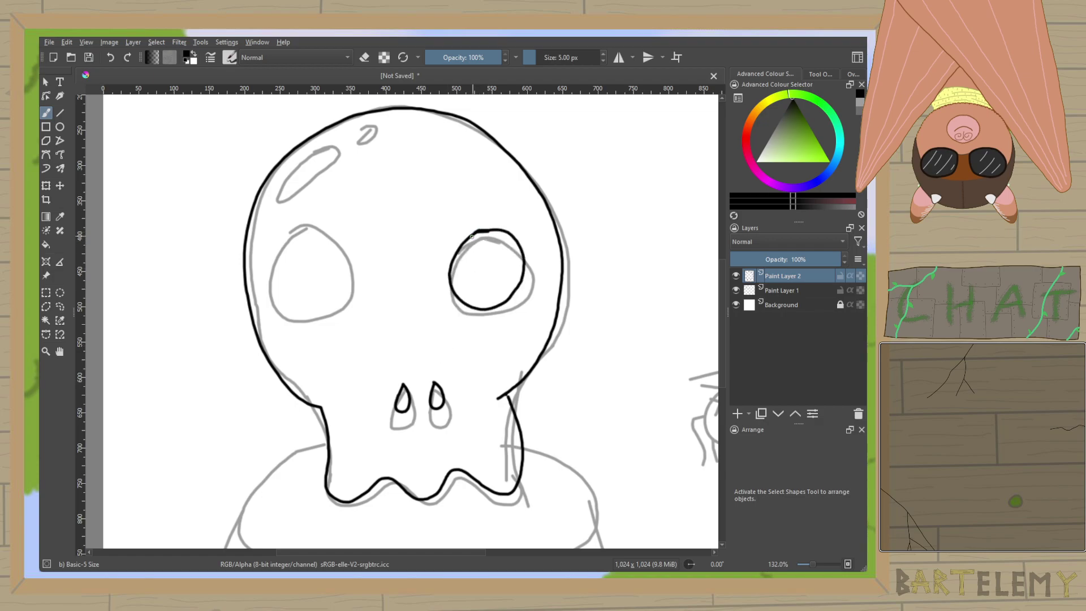
Ink the round eye socket on the skull's left side, undoing and redrawing strokes until the circle is clean.
{"action": "mouse_move", "coordinate": [319, 261]}
{"action": "left_mouse_down"}
{"action": "mouse_move", "coordinate": [282, 296]}
{"action": "mouse_move", "coordinate": [325, 351]}
{"action": "mouse_move", "coordinate": [376, 310]}
{"action": "mouse_move", "coordinate": [330, 263]}
{"action": "mouse_move", "coordinate": [347, 267]}
{"action": "mouse_move", "coordinate": [301, 273]}
{"action": "mouse_move", "coordinate": [330, 322]}
{"action": "mouse_move", "coordinate": [378, 279]}
{"action": "mouse_move", "coordinate": [292, 292]}
{"action": "mouse_move", "coordinate": [355, 319]}
{"action": "mouse_move", "coordinate": [341, 263]}
{"action": "mouse_move", "coordinate": [347, 282]}
{"action": "mouse_move", "coordinate": [292, 295]}
{"action": "mouse_move", "coordinate": [358, 313]}
{"action": "mouse_move", "coordinate": [351, 258]}
{"action": "mouse_move", "coordinate": [300, 252]}
{"action": "mouse_move", "coordinate": [278, 316]}
{"action": "mouse_move", "coordinate": [346, 319]}
{"action": "left_mouse_up"}
{"action": "key", "text": "ctrl+z"}
{"action": "key", "text": "ctrl+z"}
{"action": "key", "text": "ctrl+z"}
{"action": "key", "text": "ctrl+z"}
{"action": "key", "text": "ctrl+z"}
{"action": "mouse_move", "coordinate": [330, 244]}
{"action": "left_mouse_down"}
{"action": "mouse_move", "coordinate": [303, 255]}
{"action": "mouse_move", "coordinate": [287, 314]}
{"action": "mouse_move", "coordinate": [349, 312]}
{"action": "mouse_move", "coordinate": [357, 279]}
{"action": "mouse_move", "coordinate": [331, 243]}
{"action": "mouse_move", "coordinate": [287, 278]}
{"action": "mouse_move", "coordinate": [303, 328]}
{"action": "mouse_move", "coordinate": [356, 310]}
{"action": "mouse_move", "coordinate": [341, 250]}
{"action": "left_mouse_up"}
{"action": "key", "text": "ctrl+z"}
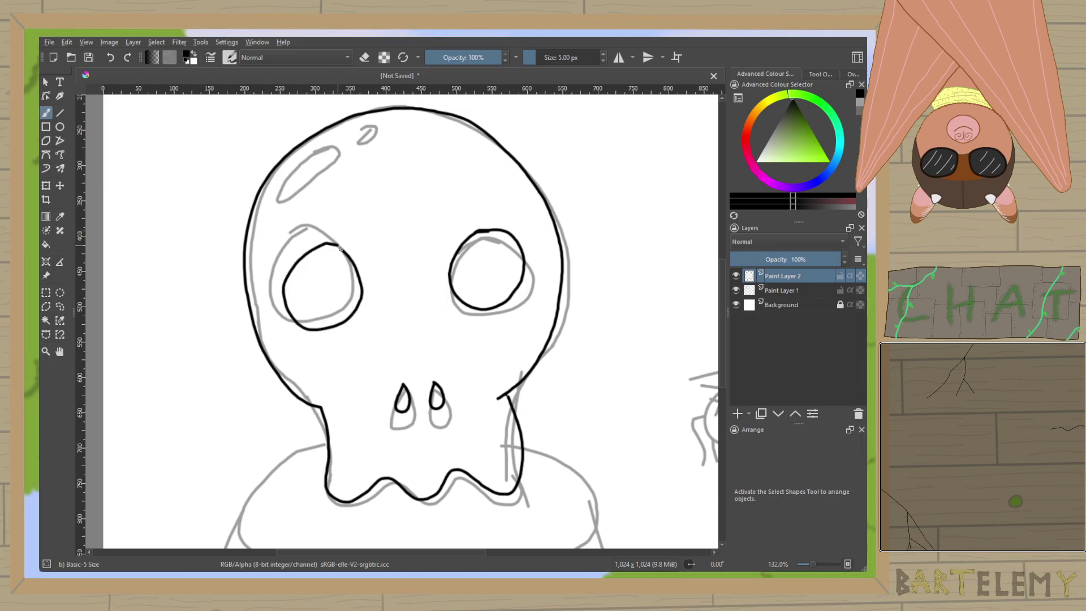
Ink the elongated shine mark on the skull's forehead, redrawing it until the shape is smooth.
{"action": "scroll", "coordinate": [354, 287], "scroll_direction": "up", "scroll_amount": 2}
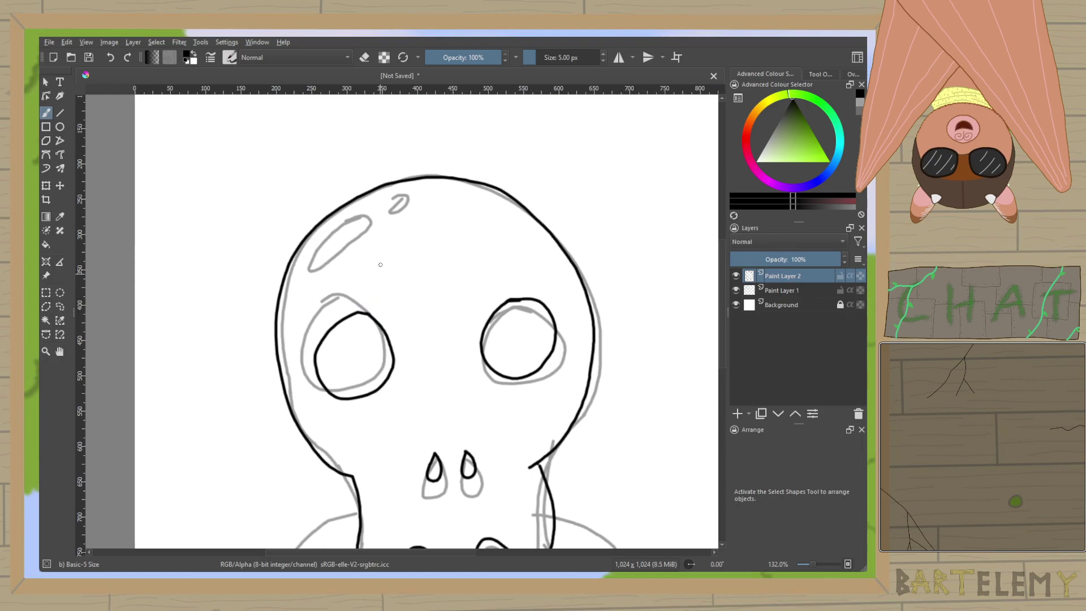
{"action": "left_click_drag", "start_coordinate": [355, 213], "coordinate": [285, 271]}
{"action": "key", "text": "ctrl+z"}
{"action": "mouse_move", "coordinate": [355, 213]}
{"action": "left_mouse_down"}
{"action": "mouse_move", "coordinate": [299, 266]}
{"action": "mouse_move", "coordinate": [307, 278]}
{"action": "mouse_move", "coordinate": [364, 223]}
{"action": "left_mouse_up"}
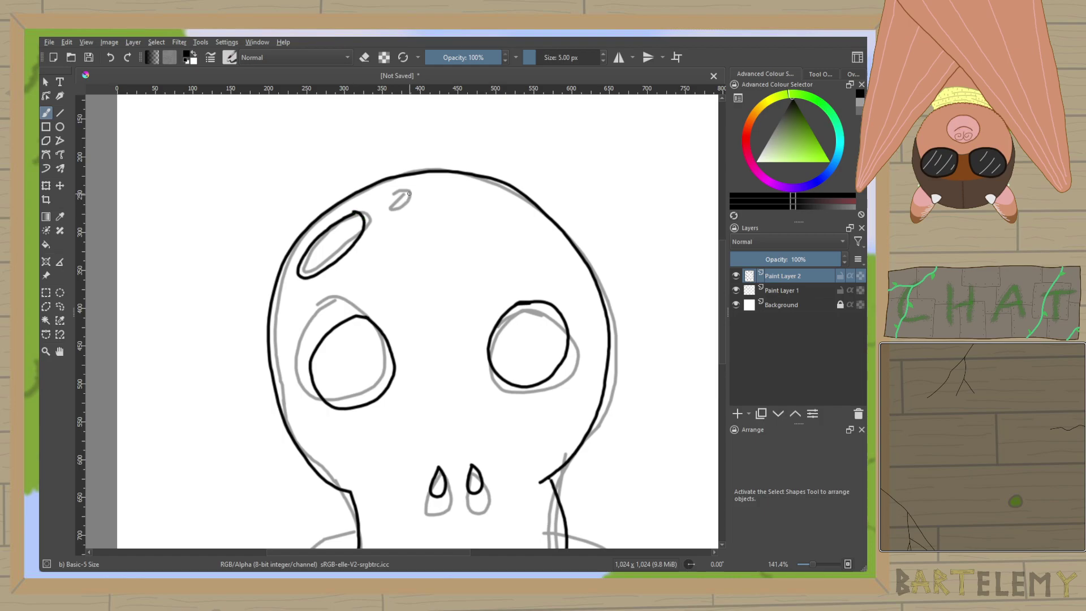
{"action": "key", "text": "ctrl+z"}
{"action": "mouse_move", "coordinate": [359, 213]}
{"action": "left_mouse_down"}
{"action": "mouse_move", "coordinate": [309, 244]}
{"action": "mouse_move", "coordinate": [299, 276]}
{"action": "mouse_move", "coordinate": [365, 224]}
{"action": "left_mouse_up"}
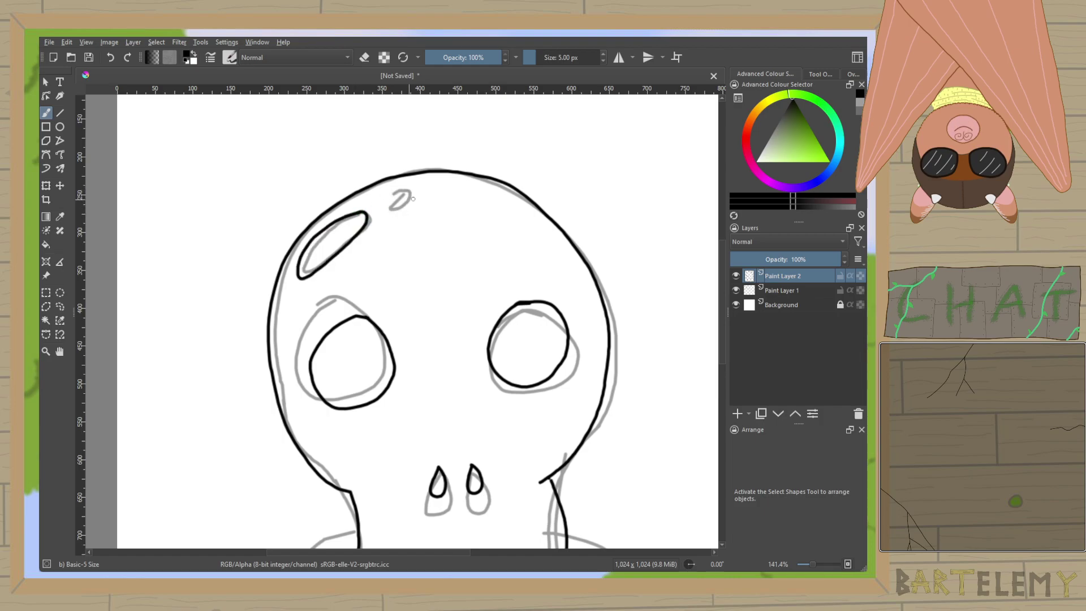
Ink the small second shine mark on the skull's forehead and the oval collar rim around the jaw.
{"action": "mouse_move", "coordinate": [411, 188]}
{"action": "left_mouse_down"}
{"action": "mouse_move", "coordinate": [395, 210]}
{"action": "mouse_move", "coordinate": [414, 197]}
{"action": "left_mouse_up"}
{"action": "scroll", "coordinate": [410, 210], "scroll_direction": "down", "scroll_amount": 5}
{"action": "scroll", "coordinate": [406, 302], "scroll_direction": "up", "scroll_amount": 8}
{"action": "scroll", "coordinate": [407, 303], "scroll_direction": "down", "scroll_amount": 2}
{"action": "scroll", "coordinate": [407, 303], "scroll_direction": "down", "scroll_amount": 1}
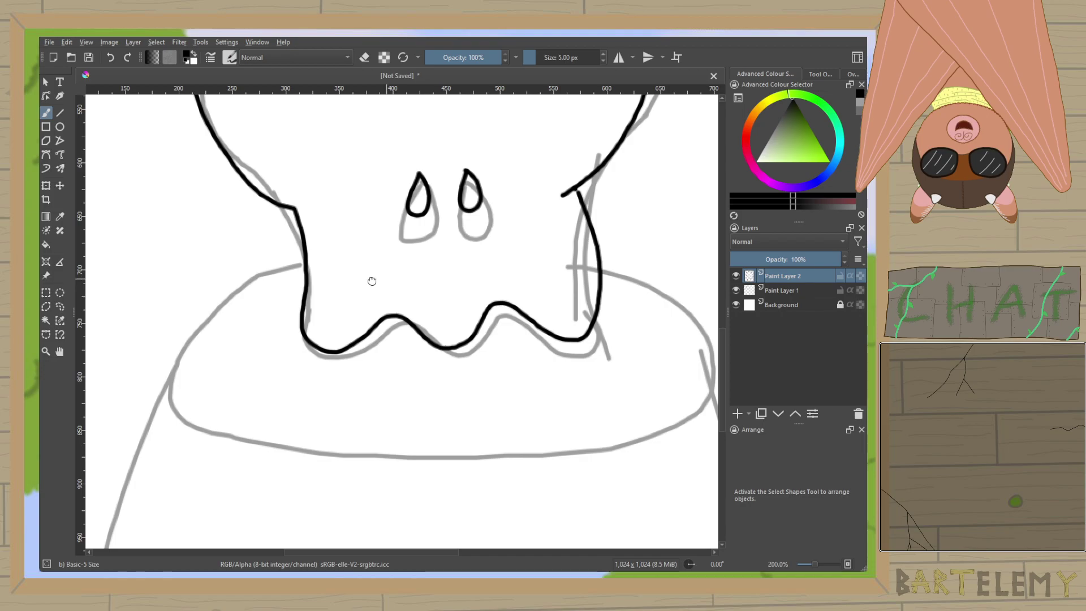
{"action": "scroll", "coordinate": [346, 276], "scroll_direction": "up", "scroll_amount": 1}
{"action": "mouse_move", "coordinate": [267, 277]}
{"action": "left_mouse_down"}
{"action": "mouse_move", "coordinate": [227, 287]}
{"action": "mouse_move", "coordinate": [185, 337]}
{"action": "mouse_move", "coordinate": [213, 377]}
{"action": "mouse_move", "coordinate": [322, 400]}
{"action": "mouse_move", "coordinate": [479, 402]}
{"action": "mouse_move", "coordinate": [547, 395]}
{"action": "mouse_move", "coordinate": [626, 357]}
{"action": "mouse_move", "coordinate": [630, 319]}
{"action": "mouse_move", "coordinate": [613, 292]}
{"action": "mouse_move", "coordinate": [567, 277]}
{"action": "left_mouse_up"}
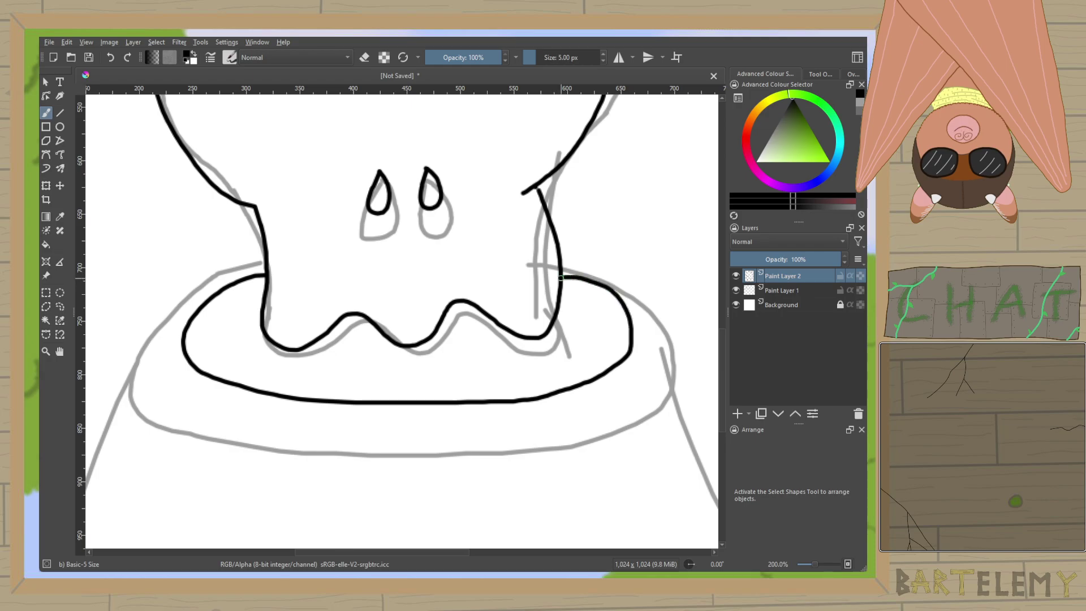
Ink the two slanted sides running from the collar rim down to the canvas edge.
{"action": "scroll", "coordinate": [450, 380], "scroll_direction": "down", "scroll_amount": 1}
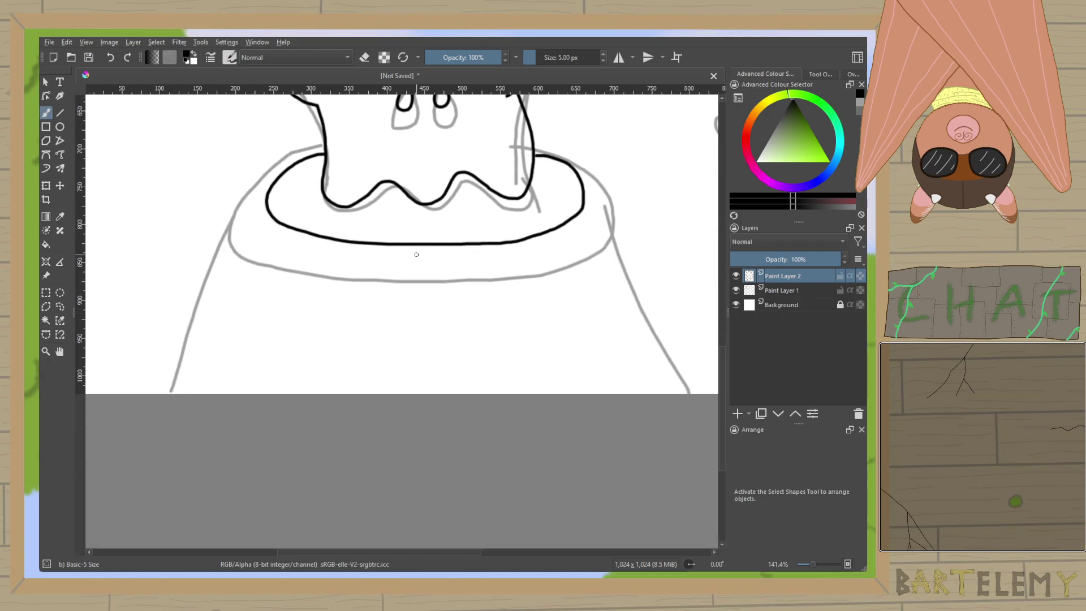
{"action": "left_click_drag", "start_coordinate": [265, 205], "coordinate": [193, 392]}
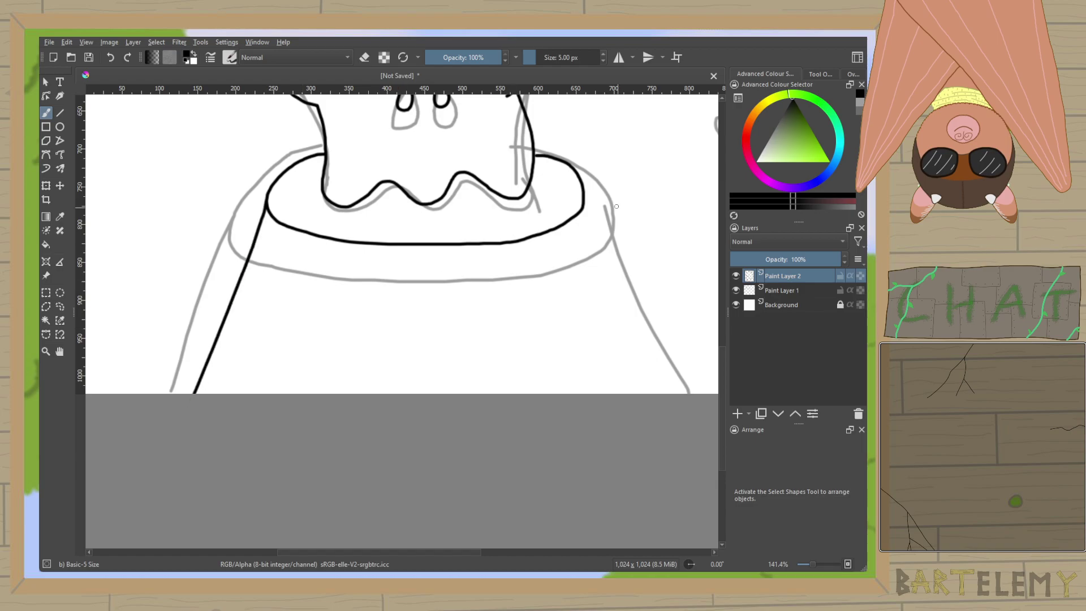
{"action": "left_click_drag", "start_coordinate": [583, 195], "coordinate": [645, 393]}
Ink the tiny figure's two four-pointed star eyes with a 3 px brush.
{"action": "left_click_drag", "start_coordinate": [535, 276], "coordinate": [514, 280]}
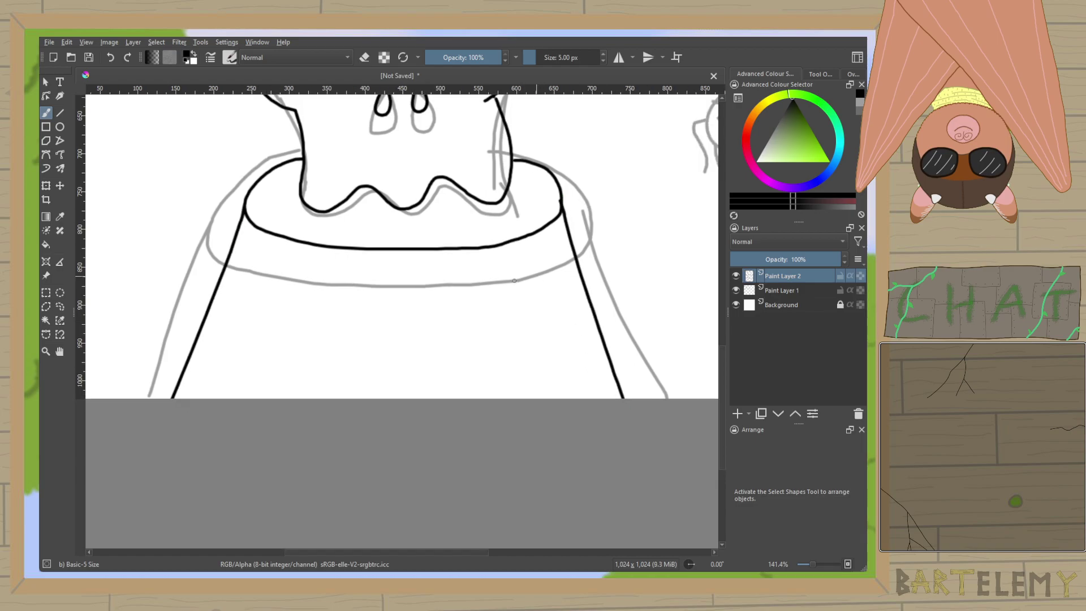
{"action": "mouse_move", "coordinate": [704, 137]}
{"action": "left_mouse_down"}
{"action": "mouse_move", "coordinate": [546, 279]}
{"action": "mouse_move", "coordinate": [183, 482]}
{"action": "left_mouse_up"}
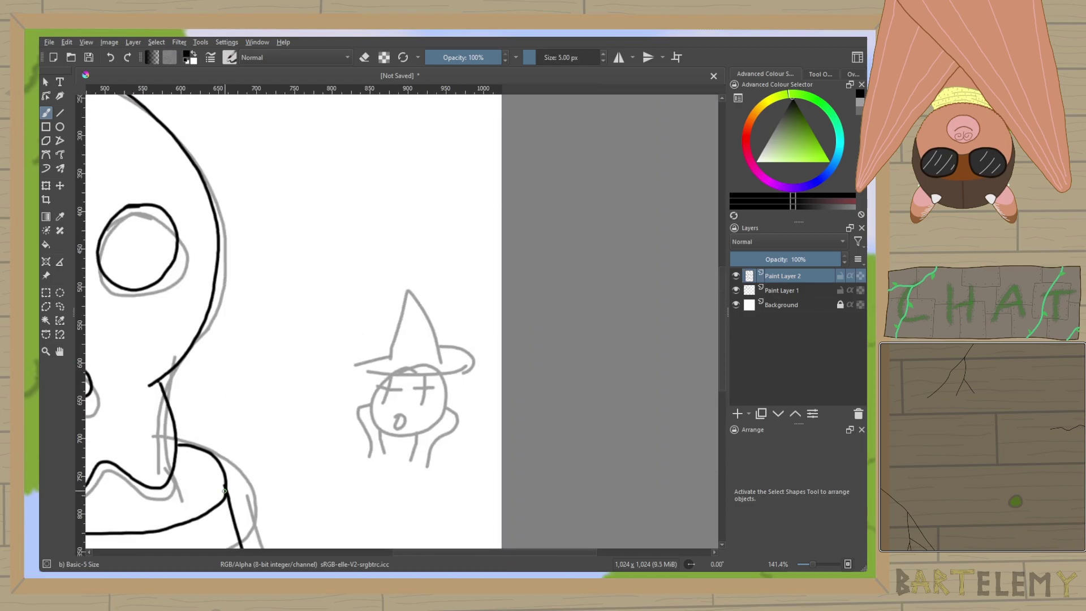
{"action": "scroll", "coordinate": [368, 464], "scroll_direction": "up", "scroll_amount": 3}
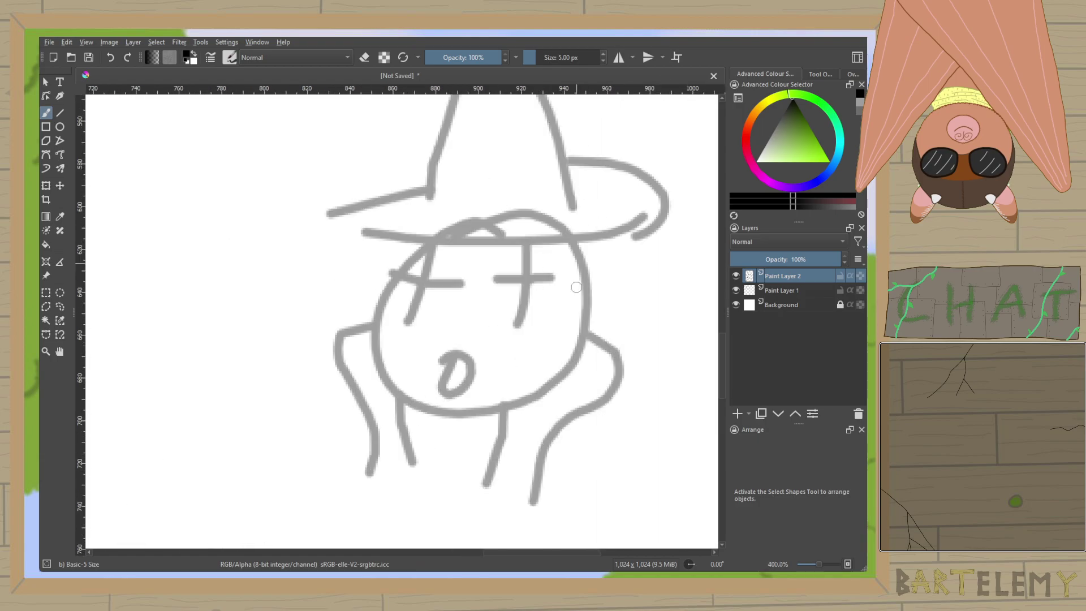
{"action": "scroll", "coordinate": [576, 287], "scroll_direction": "down", "scroll_amount": 1}
{"action": "left_click", "coordinate": [604, 60]}
{"action": "left_click", "coordinate": [604, 60]}
{"action": "left_click_drag", "start_coordinate": [597, 162], "coordinate": [555, 160]}
{"action": "mouse_move", "coordinate": [417, 265]}
{"action": "left_mouse_down"}
{"action": "mouse_move", "coordinate": [431, 247]}
{"action": "mouse_move", "coordinate": [449, 270]}
{"action": "mouse_move", "coordinate": [422, 299]}
{"action": "mouse_move", "coordinate": [419, 276]}
{"action": "left_mouse_up"}
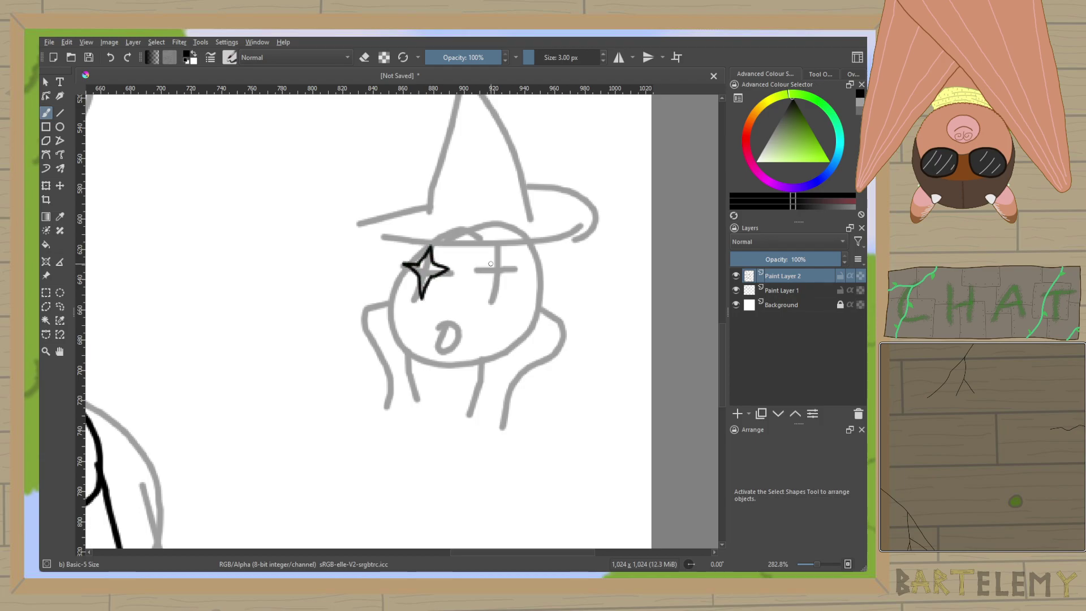
{"action": "mouse_move", "coordinate": [488, 266]}
{"action": "left_mouse_down"}
{"action": "mouse_move", "coordinate": [503, 257]}
{"action": "mouse_move", "coordinate": [507, 269]}
{"action": "mouse_move", "coordinate": [490, 308]}
{"action": "mouse_move", "coordinate": [519, 272]}
{"action": "left_mouse_up"}
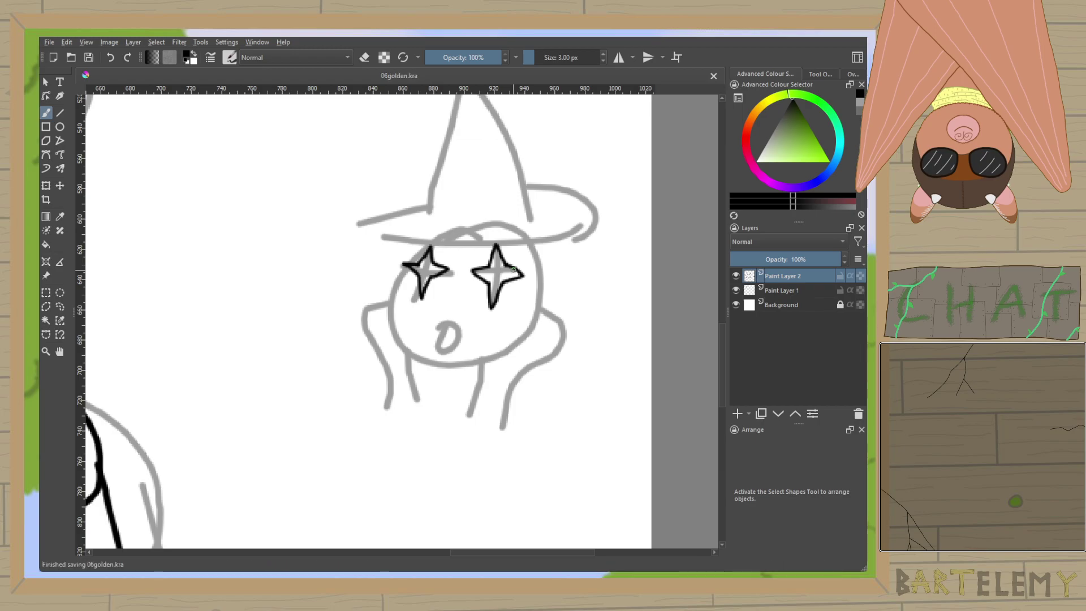
Ink the lower curve of the figure's hat brim, redrawing it until it sweeps smoothly above the eyes.
{"action": "mouse_move", "coordinate": [340, 226]}
{"action": "left_mouse_down"}
{"action": "mouse_move", "coordinate": [421, 249]}
{"action": "mouse_move", "coordinate": [555, 252]}
{"action": "mouse_move", "coordinate": [600, 232]}
{"action": "left_mouse_up"}
{"action": "key", "text": "ctrl+z"}
{"action": "mouse_move", "coordinate": [345, 215]}
{"action": "left_mouse_down"}
{"action": "mouse_move", "coordinate": [390, 238]}
{"action": "mouse_move", "coordinate": [481, 250]}
{"action": "mouse_move", "coordinate": [560, 237]}
{"action": "left_mouse_up"}
{"action": "key", "text": "ctrl+z"}
{"action": "mouse_move", "coordinate": [340, 208]}
{"action": "left_mouse_down"}
{"action": "mouse_move", "coordinate": [427, 236]}
{"action": "mouse_move", "coordinate": [550, 236]}
{"action": "mouse_move", "coordinate": [586, 222]}
{"action": "left_mouse_up"}
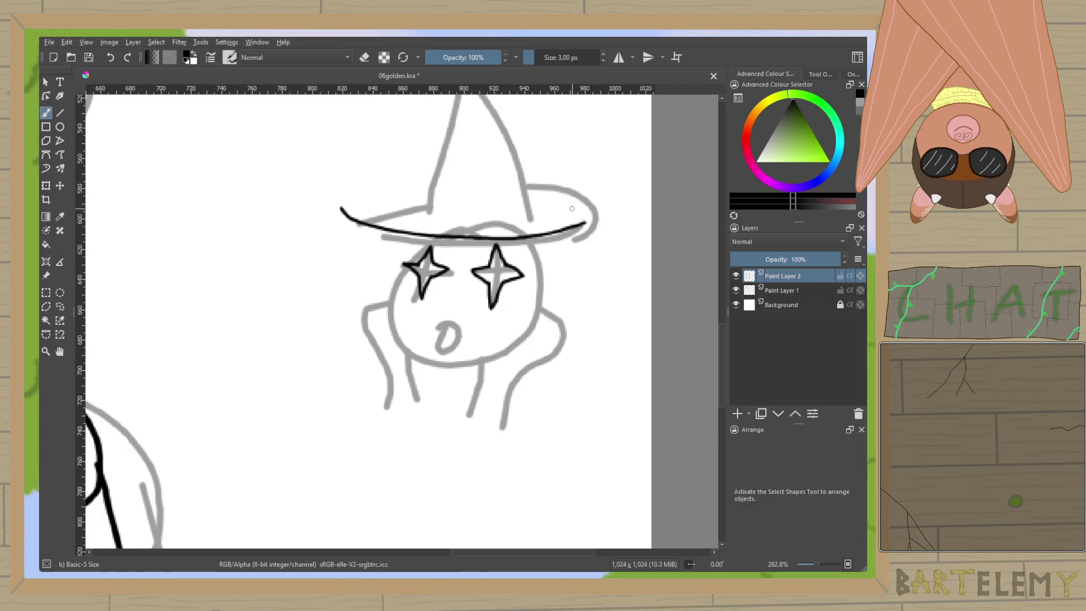
Ink the curved base of the hat's crown and its tall pointed cone, slightly higher than the sketch.
{"action": "scroll", "coordinate": [508, 280], "scroll_direction": "up", "scroll_amount": 3}
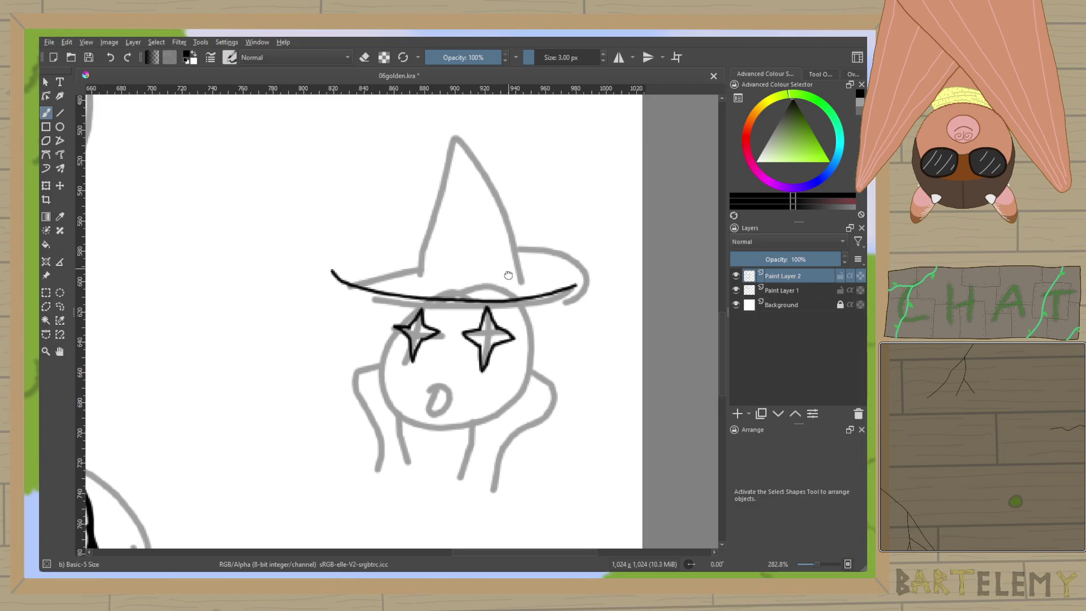
{"action": "scroll", "coordinate": [508, 279], "scroll_direction": "up", "scroll_amount": 1, "text": "ctrl"}
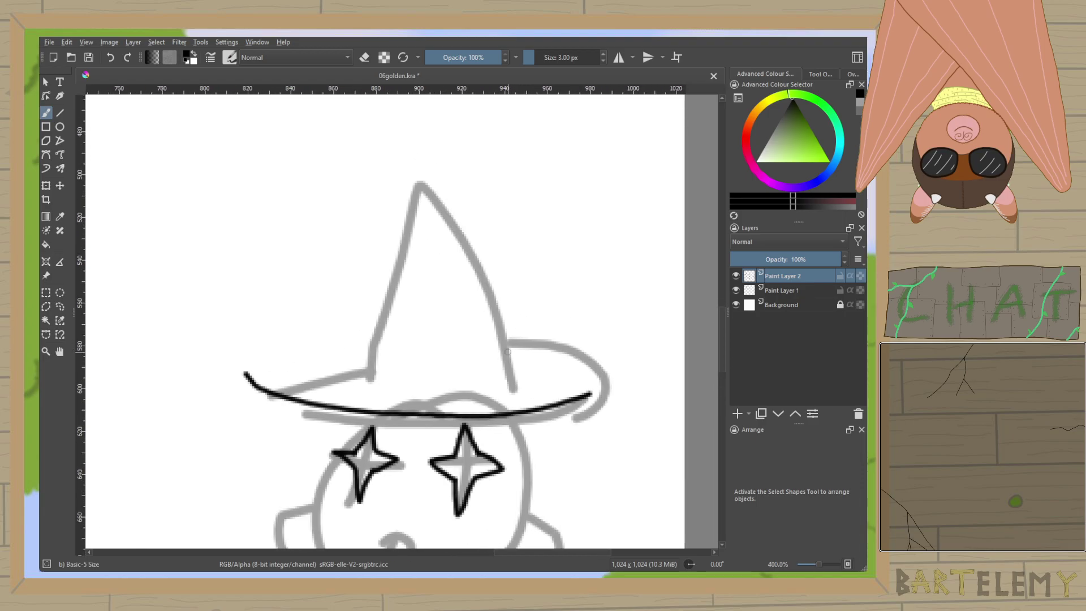
{"action": "mouse_move", "coordinate": [371, 364]}
{"action": "left_mouse_down"}
{"action": "mouse_move", "coordinate": [432, 378]}
{"action": "mouse_move", "coordinate": [506, 361]}
{"action": "left_mouse_up"}
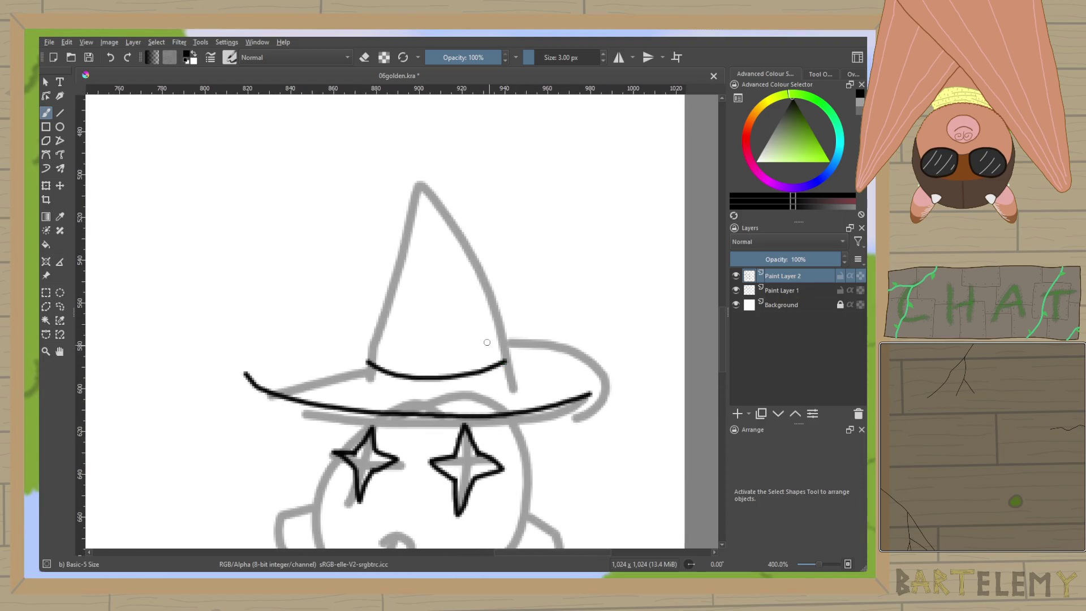
{"action": "mouse_move", "coordinate": [368, 349]}
{"action": "left_mouse_down"}
{"action": "mouse_move", "coordinate": [436, 138]}
{"action": "mouse_move", "coordinate": [512, 359]}
{"action": "left_mouse_up"}
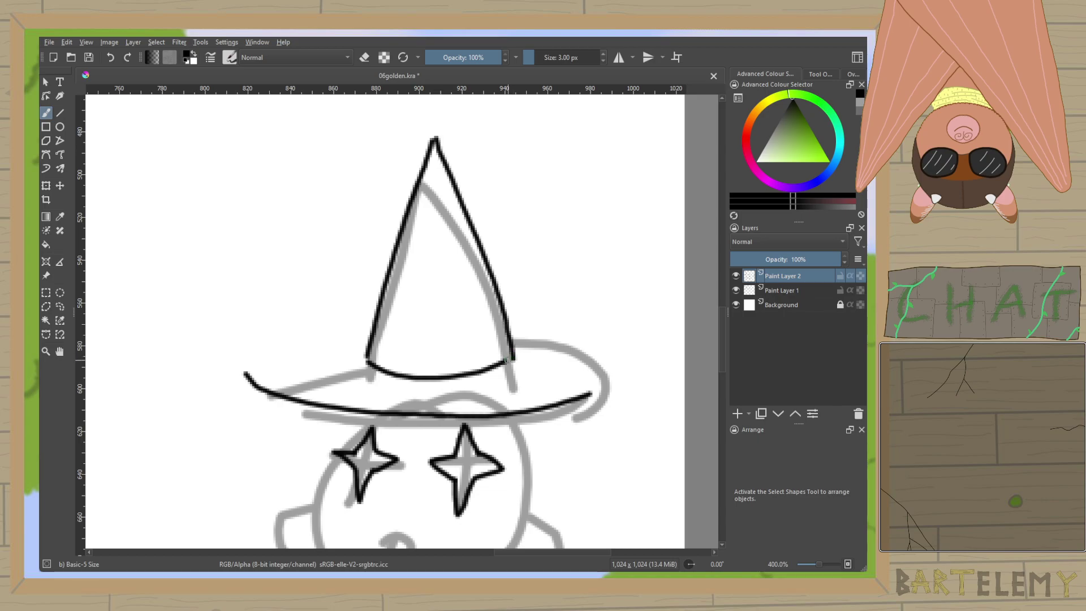
Ink the hat band with two buckle lines and close the brim's upper edge on both sides of the cone.
{"action": "mouse_move", "coordinate": [374, 324]}
{"action": "left_mouse_down"}
{"action": "mouse_move", "coordinate": [423, 342]}
{"action": "mouse_move", "coordinate": [505, 321]}
{"action": "left_mouse_up"}
{"action": "mouse_move", "coordinate": [246, 372]}
{"action": "left_mouse_down"}
{"action": "mouse_move", "coordinate": [287, 348]}
{"action": "mouse_move", "coordinate": [373, 327]}
{"action": "left_mouse_up"}
{"action": "mouse_move", "coordinate": [510, 320]}
{"action": "left_mouse_down"}
{"action": "mouse_move", "coordinate": [535, 323]}
{"action": "mouse_move", "coordinate": [589, 365]}
{"action": "mouse_move", "coordinate": [591, 382]}
{"action": "left_mouse_up"}
{"action": "key", "text": "ctrl+z"}
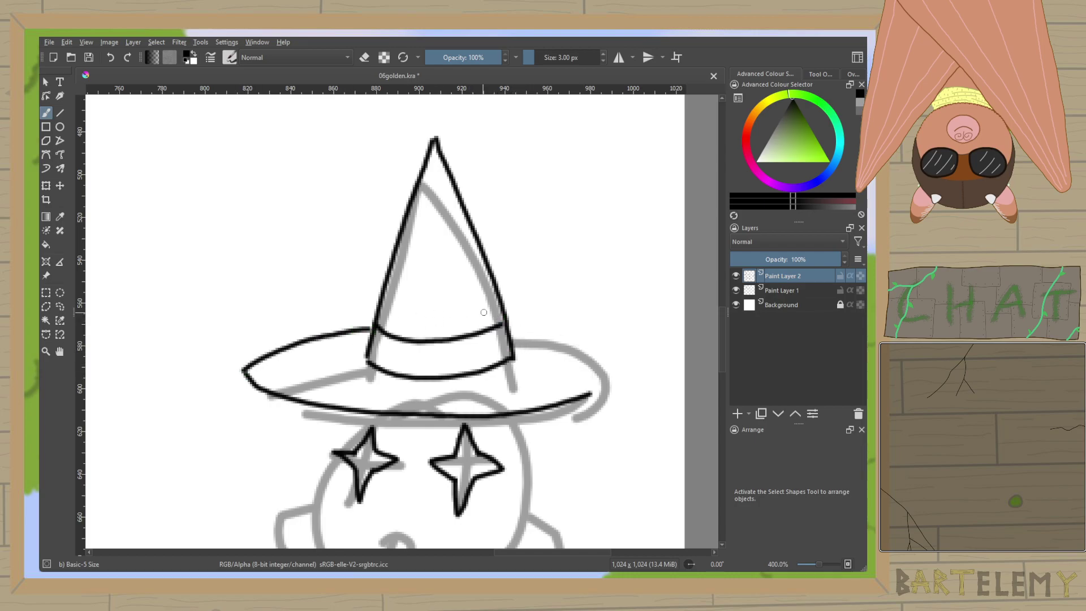
{"action": "left_click_drag", "start_coordinate": [505, 317], "coordinate": [597, 362]}
{"action": "key", "text": "ctrl+z"}
{"action": "mouse_move", "coordinate": [505, 318]}
{"action": "left_mouse_down"}
{"action": "mouse_move", "coordinate": [610, 355]}
{"action": "mouse_move", "coordinate": [596, 375]}
{"action": "mouse_move", "coordinate": [605, 367]}
{"action": "mouse_move", "coordinate": [552, 328]}
{"action": "mouse_move", "coordinate": [513, 321]}
{"action": "left_mouse_up"}
{"action": "key", "text": "ctrl+z"}
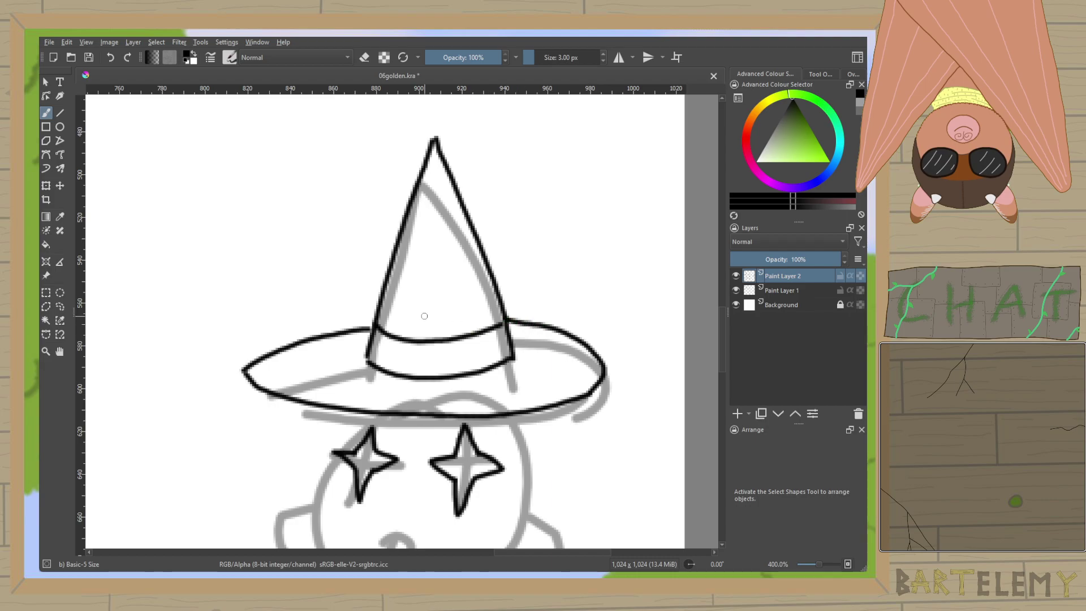
{"action": "left_click_drag", "start_coordinate": [397, 339], "coordinate": [393, 374]}
{"action": "mouse_move", "coordinate": [437, 339]}
{"action": "left_mouse_down"}
{"action": "mouse_move", "coordinate": [437, 376]}
{"action": "mouse_move", "coordinate": [469, 167]}
{"action": "left_mouse_up"}
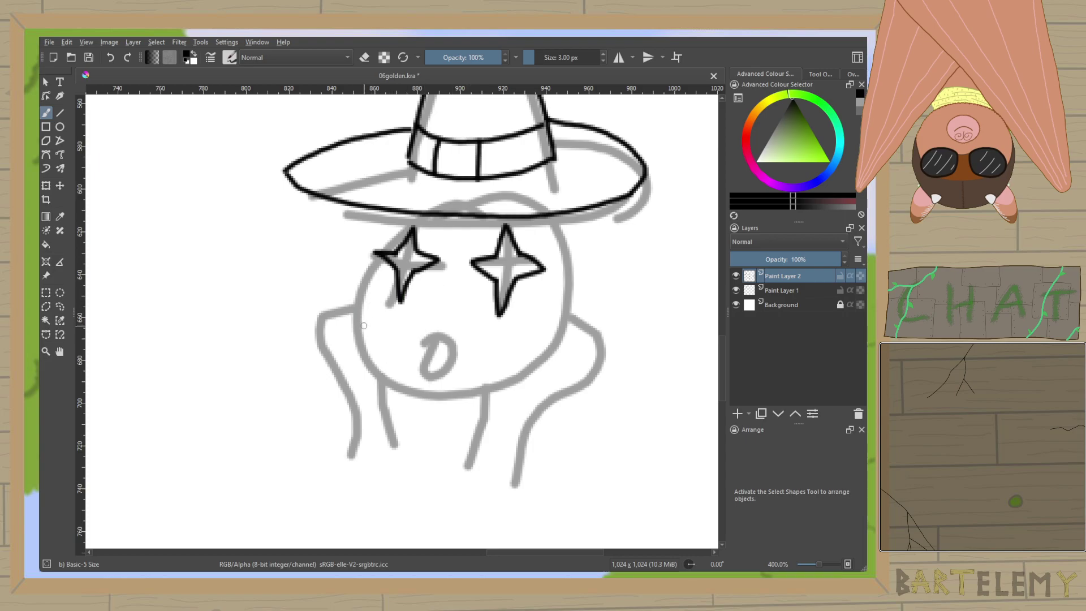
Ink the rounded hand and forearm against the figure's left cheek, redrawing the inner edge.
{"action": "mouse_move", "coordinate": [371, 352]}
{"action": "left_mouse_down"}
{"action": "mouse_move", "coordinate": [335, 306]}
{"action": "mouse_move", "coordinate": [336, 365]}
{"action": "mouse_move", "coordinate": [357, 423]}
{"action": "left_mouse_up"}
{"action": "left_click_drag", "start_coordinate": [371, 353], "coordinate": [391, 429]}
{"action": "key", "text": "ctrl+z"}
{"action": "left_click_drag", "start_coordinate": [371, 351], "coordinate": [385, 435]}
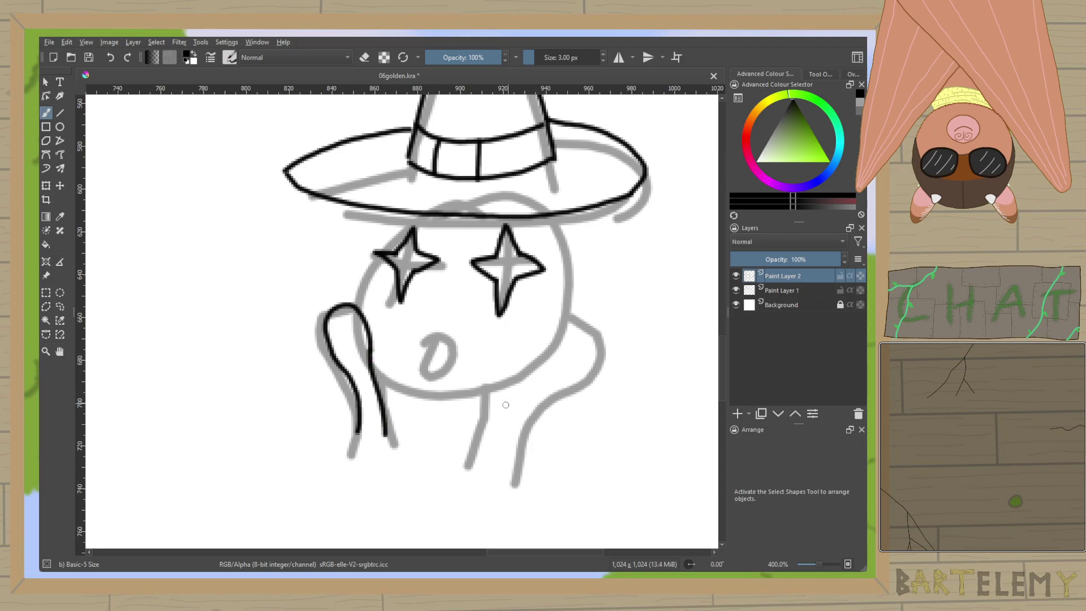
Ink the hand and forearm against the figure's right cheek, then join both hands with the curved chin line.
{"action": "mouse_move", "coordinate": [476, 439]}
{"action": "left_mouse_down"}
{"action": "mouse_move", "coordinate": [493, 385]}
{"action": "mouse_move", "coordinate": [553, 324]}
{"action": "mouse_move", "coordinate": [583, 373]}
{"action": "left_mouse_up"}
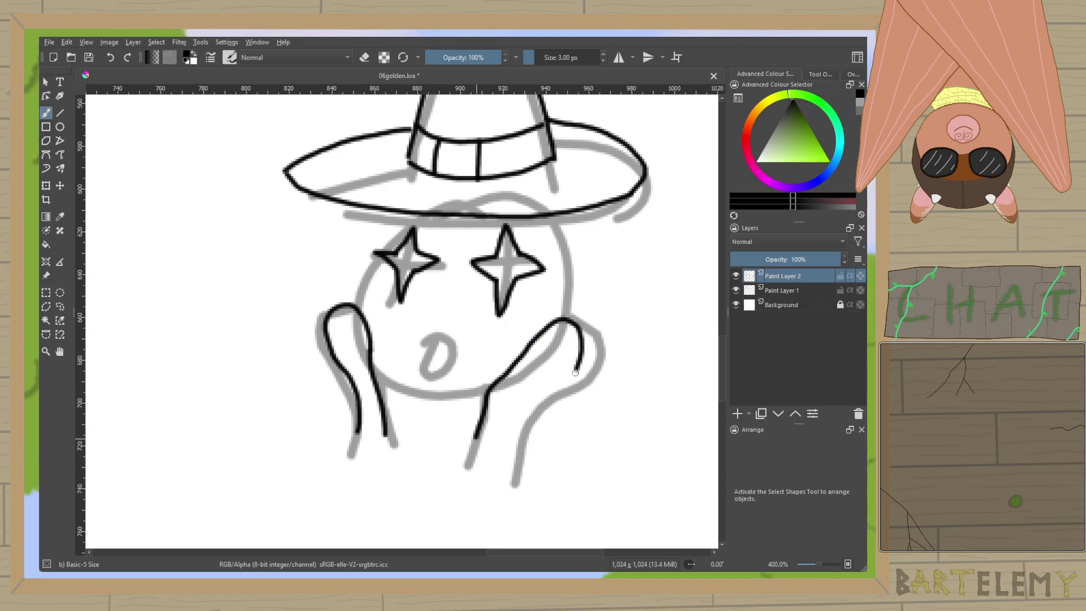
{"action": "key", "text": "ctrl+z"}
{"action": "mouse_move", "coordinate": [503, 436]}
{"action": "left_mouse_down"}
{"action": "mouse_move", "coordinate": [546, 332]}
{"action": "mouse_move", "coordinate": [561, 380]}
{"action": "mouse_move", "coordinate": [533, 439]}
{"action": "left_mouse_up"}
{"action": "mouse_move", "coordinate": [373, 359]}
{"action": "left_mouse_down"}
{"action": "mouse_move", "coordinate": [429, 402]}
{"action": "mouse_move", "coordinate": [517, 371]}
{"action": "left_mouse_up"}
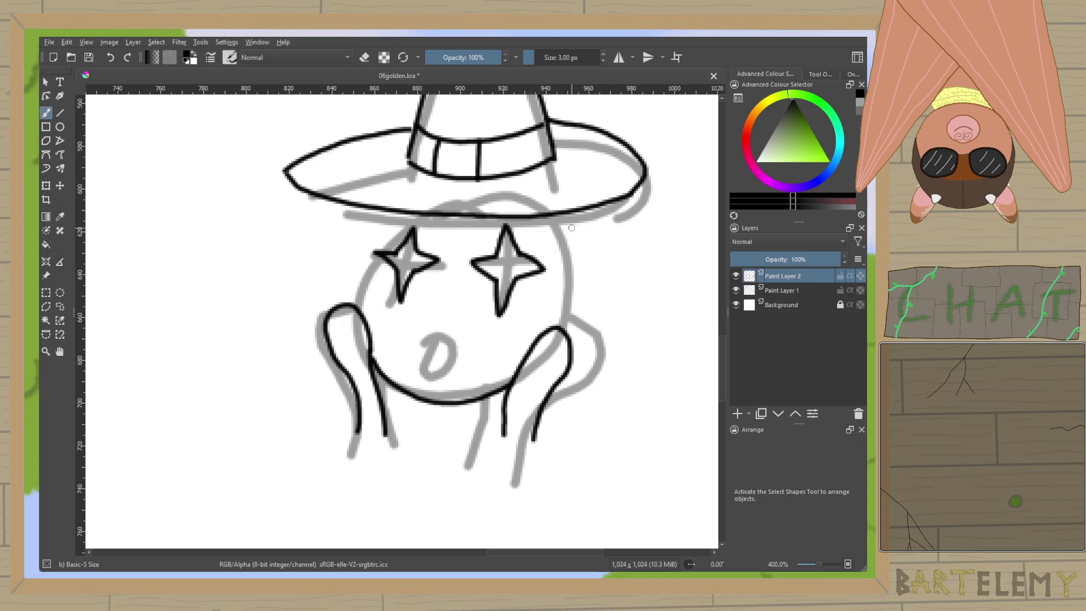
Ink the long straight hair and the sides of the face hanging below the hat brim.
{"action": "left_click_drag", "start_coordinate": [578, 213], "coordinate": [586, 399]}
{"action": "left_click_drag", "start_coordinate": [334, 198], "coordinate": [320, 314]}
{"action": "key", "text": "ctrl+z"}
{"action": "mouse_move", "coordinate": [346, 205]}
{"action": "left_mouse_down"}
{"action": "mouse_move", "coordinate": [327, 305]}
{"action": "mouse_move", "coordinate": [376, 210]}
{"action": "left_mouse_up"}
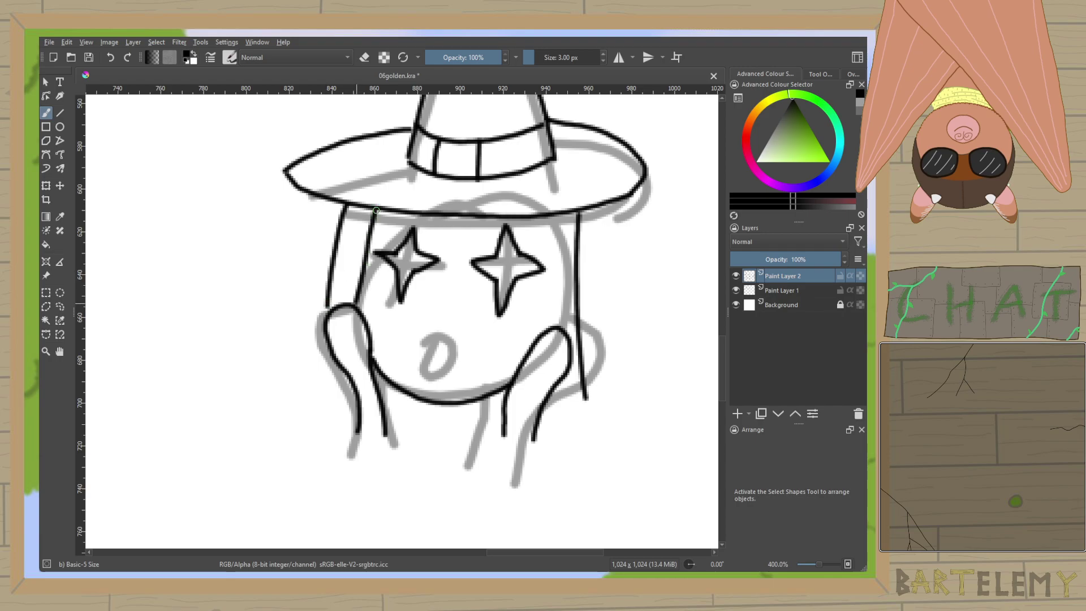
{"action": "left_click_drag", "start_coordinate": [556, 325], "coordinate": [545, 219]}
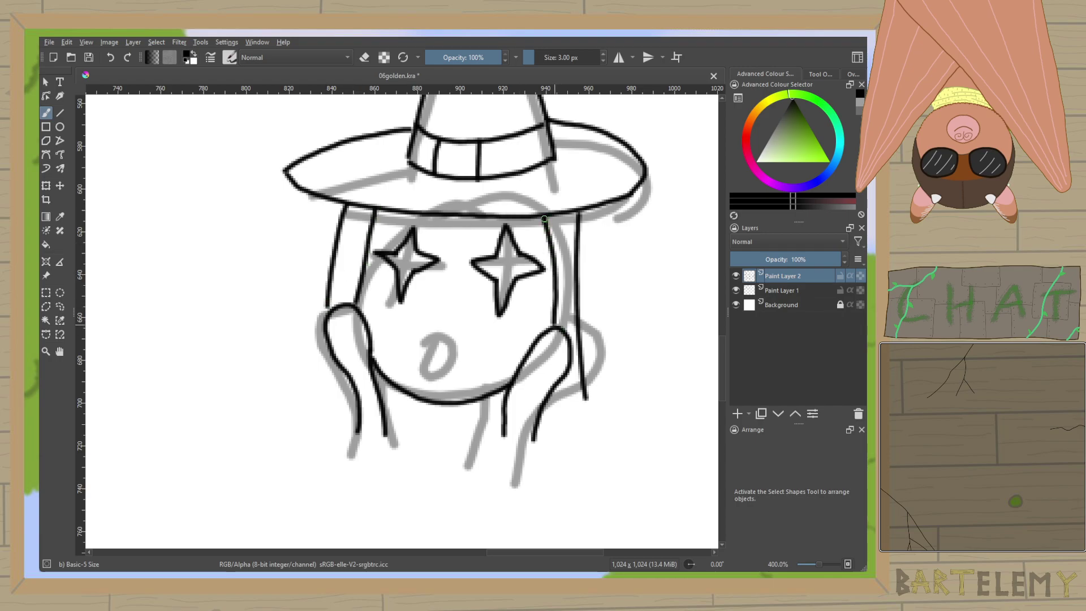
{"action": "left_click_drag", "start_coordinate": [327, 301], "coordinate": [319, 396]}
Ink the figure's small open oval mouth and a dot for the nose above it.
{"action": "scroll", "coordinate": [310, 400], "scroll_direction": "up", "scroll_amount": 2}
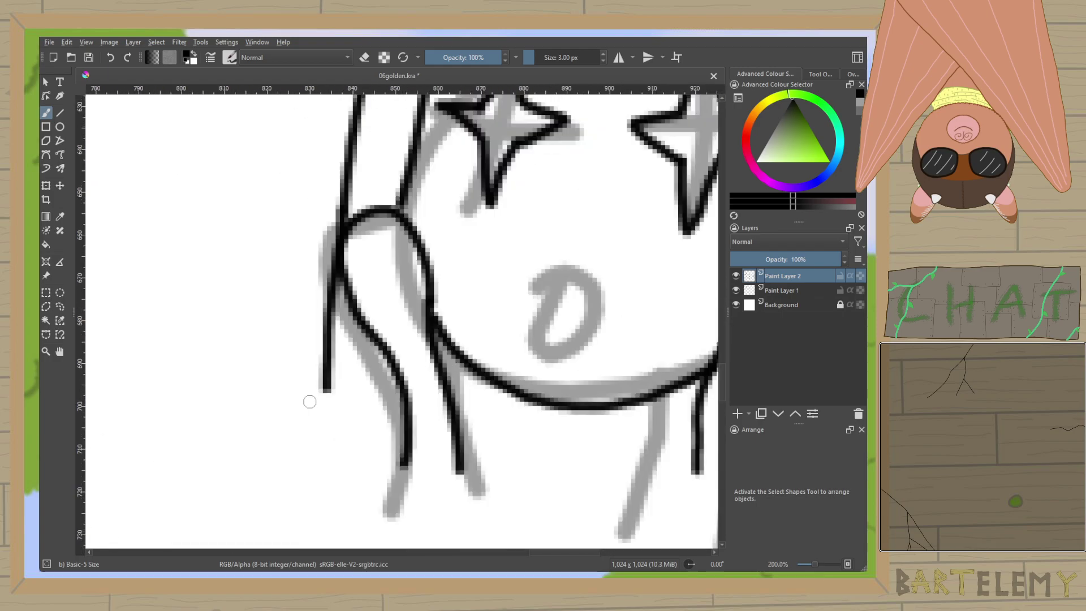
{"action": "mouse_move", "coordinate": [570, 293]}
{"action": "left_mouse_down"}
{"action": "mouse_move", "coordinate": [563, 358]}
{"action": "mouse_move", "coordinate": [582, 288]}
{"action": "mouse_move", "coordinate": [565, 290]}
{"action": "left_mouse_up"}
{"action": "left_click", "coordinate": [575, 231]}
Hide the grey sketch layer to check the finished line work and save the drawing.
{"action": "scroll", "coordinate": [589, 256], "scroll_direction": "down", "scroll_amount": 5}
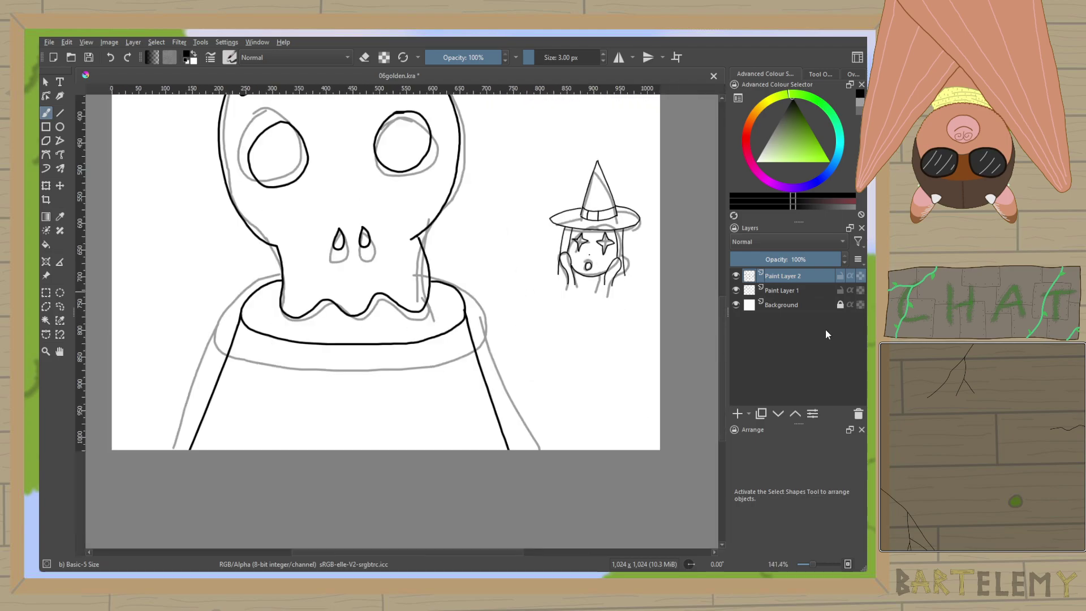
{"action": "scroll", "coordinate": [640, 279], "scroll_direction": "down", "scroll_amount": 1}
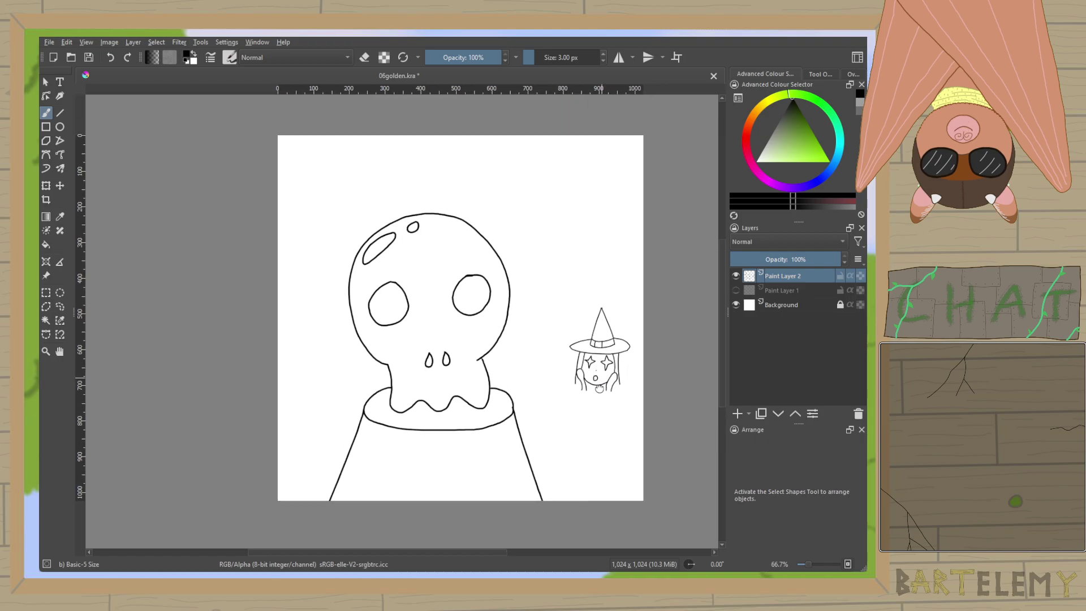
{"action": "key", "text": "ctrl+s"}
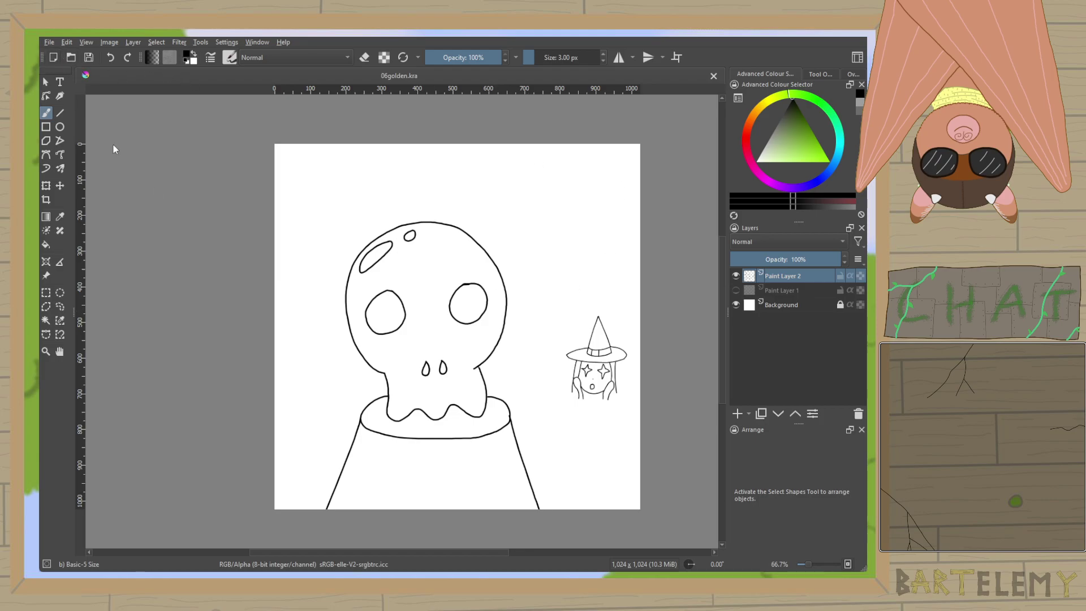
Create a new 1,024 x 1,024 px document and close 06golden.kra.
{"action": "key", "text": "ctrl+n"}
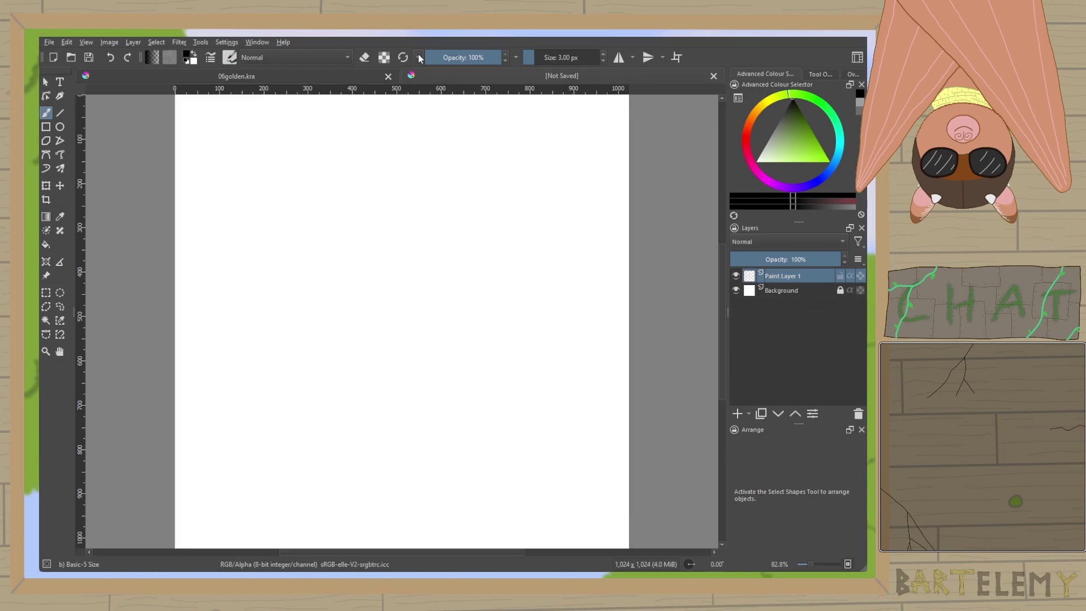
{"action": "left_click", "coordinate": [388, 76]}
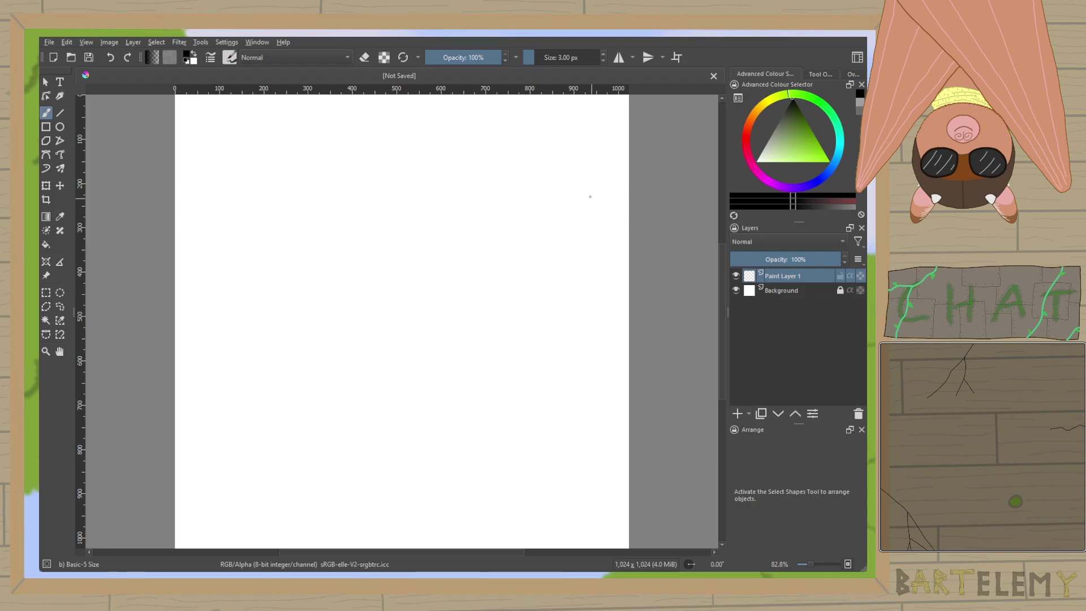
Prepare for sketching with a 5 px grey brush on an added paint layer.
{"action": "left_click", "coordinate": [602, 54]}
{"action": "left_click_drag", "start_coordinate": [533, 247], "coordinate": [535, 279]}
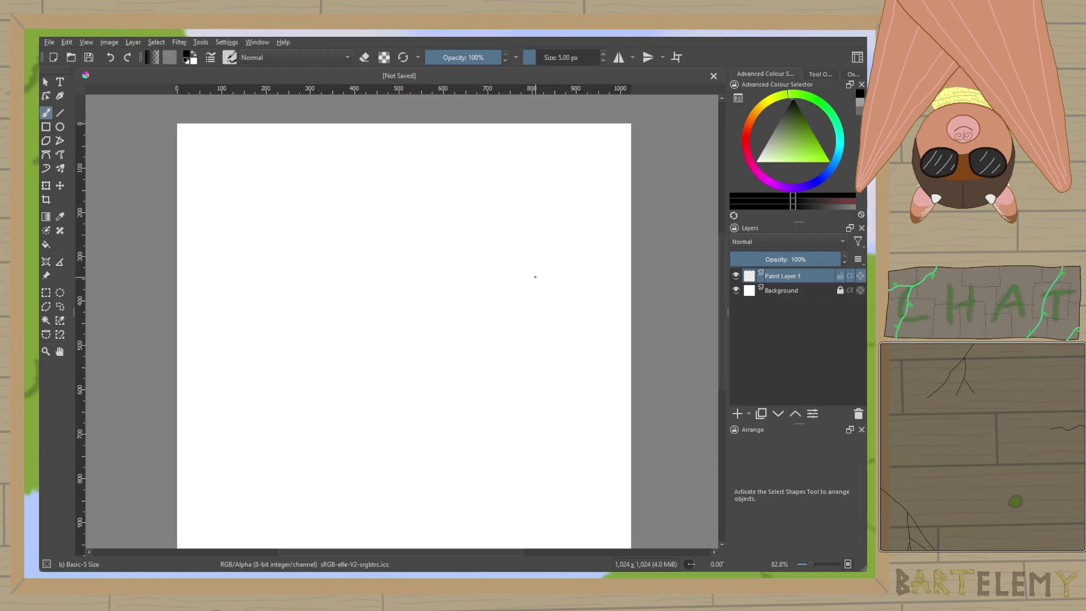
{"action": "left_click_drag", "start_coordinate": [486, 309], "coordinate": [502, 280]}
{"action": "scroll", "coordinate": [414, 390], "scroll_direction": "up", "scroll_amount": 3}
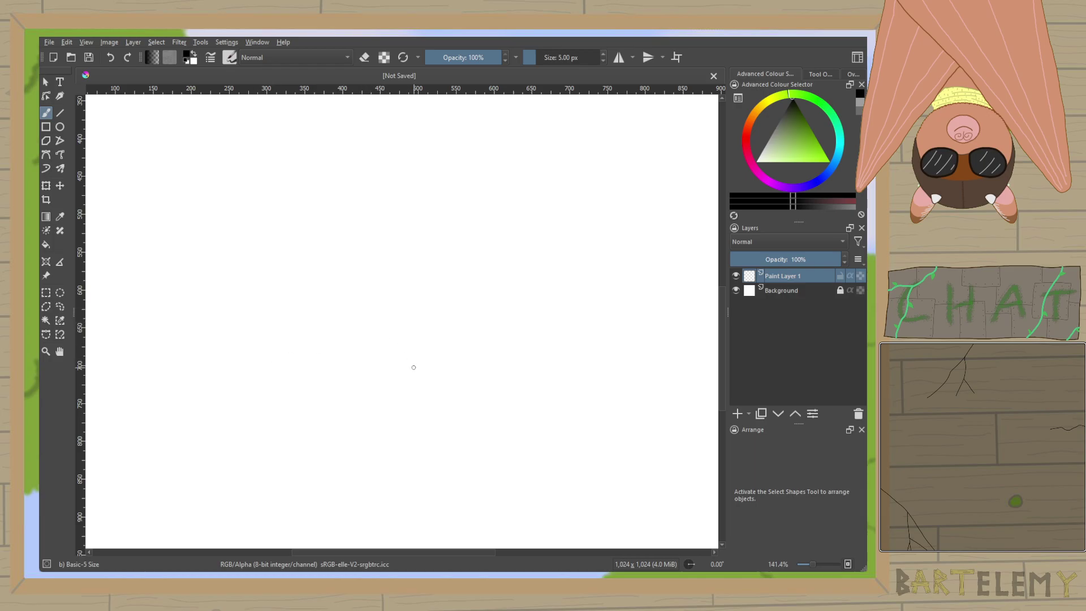
{"action": "left_click", "coordinate": [737, 413]}
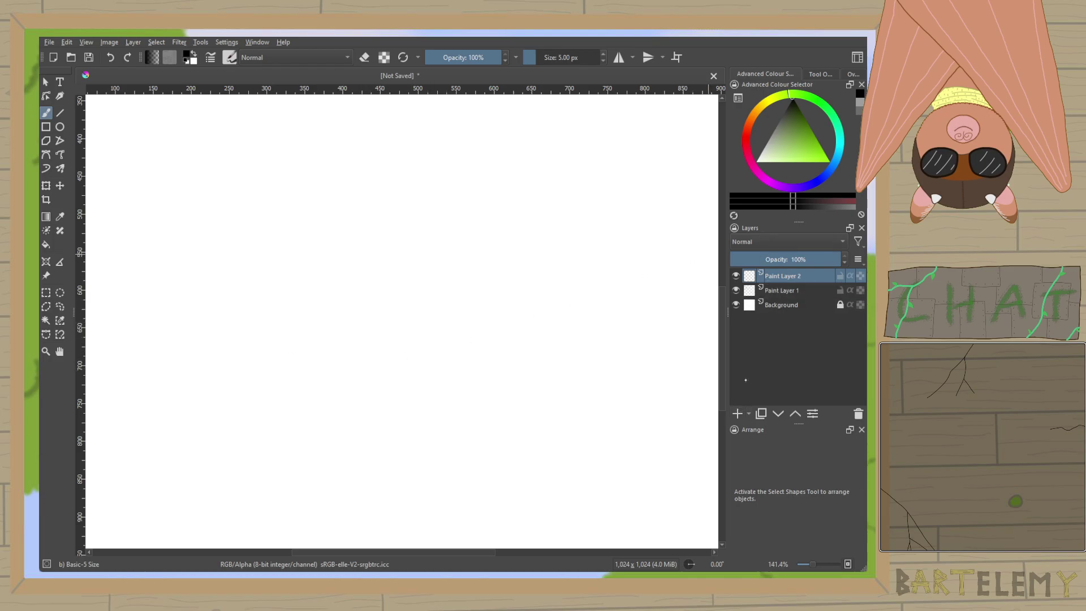
{"action": "left_click", "coordinate": [769, 137]}
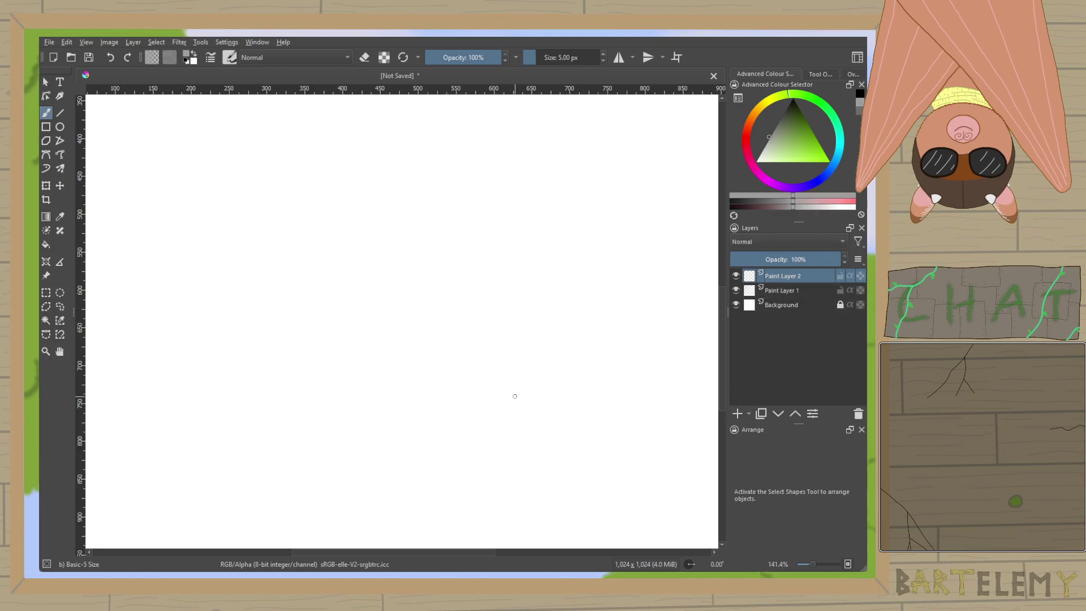
{"action": "scroll", "coordinate": [514, 396], "scroll_direction": "down", "scroll_amount": 3}
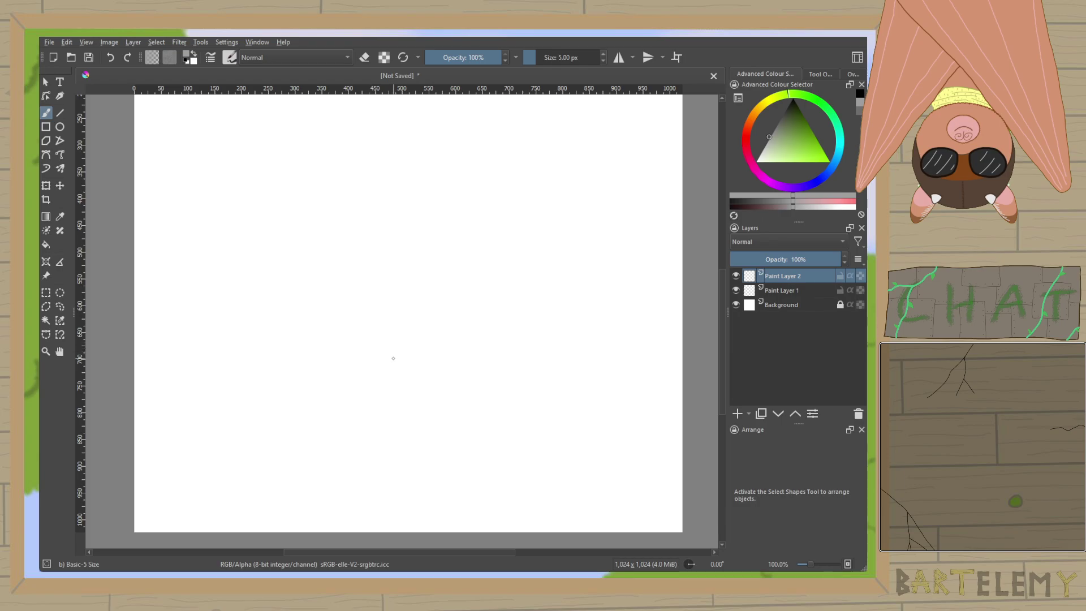
Sketch a small liquid splash in the canvas's lower middle, with wavy crests, a curved base line and droplets above.
{"action": "scroll", "coordinate": [393, 359], "scroll_direction": "up", "scroll_amount": 1}
{"action": "mouse_move", "coordinate": [365, 380]}
{"action": "left_mouse_down"}
{"action": "mouse_move", "coordinate": [339, 375]}
{"action": "mouse_move", "coordinate": [287, 319]}
{"action": "mouse_move", "coordinate": [342, 343]}
{"action": "mouse_move", "coordinate": [334, 325]}
{"action": "mouse_move", "coordinate": [363, 307]}
{"action": "mouse_move", "coordinate": [360, 319]}
{"action": "mouse_move", "coordinate": [480, 318]}
{"action": "mouse_move", "coordinate": [478, 372]}
{"action": "left_mouse_up"}
{"action": "left_click_drag", "start_coordinate": [304, 392], "coordinate": [532, 400]}
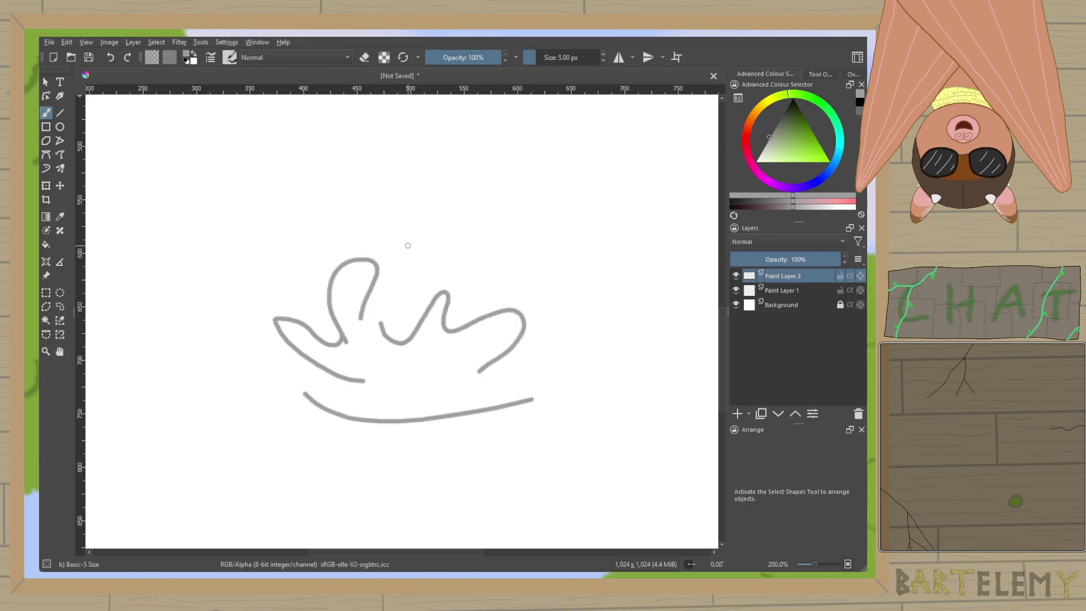
{"action": "mouse_move", "coordinate": [401, 309]}
{"action": "left_mouse_down"}
{"action": "mouse_move", "coordinate": [418, 271]}
{"action": "mouse_move", "coordinate": [418, 308]}
{"action": "left_mouse_up"}
{"action": "left_click_drag", "start_coordinate": [413, 231], "coordinate": [420, 249]}
{"action": "scroll", "coordinate": [420, 249], "scroll_direction": "down", "scroll_amount": 3}
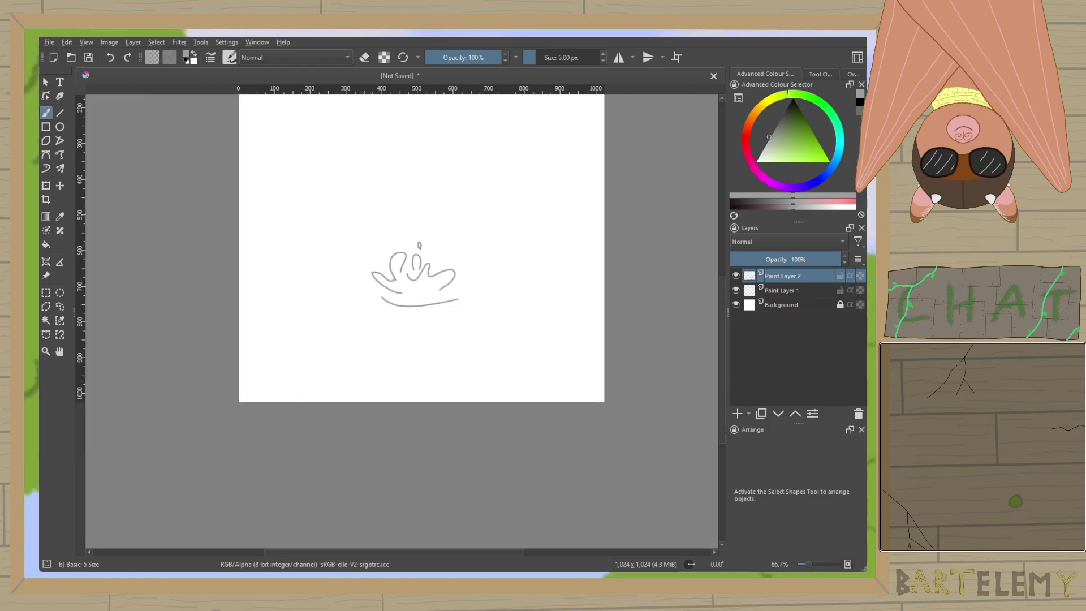
Sketch a falling drop about 65 px tall in the canvas's upper middle, high above the splash, redrawing the first narrow shape.
{"action": "scroll", "coordinate": [436, 340], "scroll_direction": "up", "scroll_amount": 1}
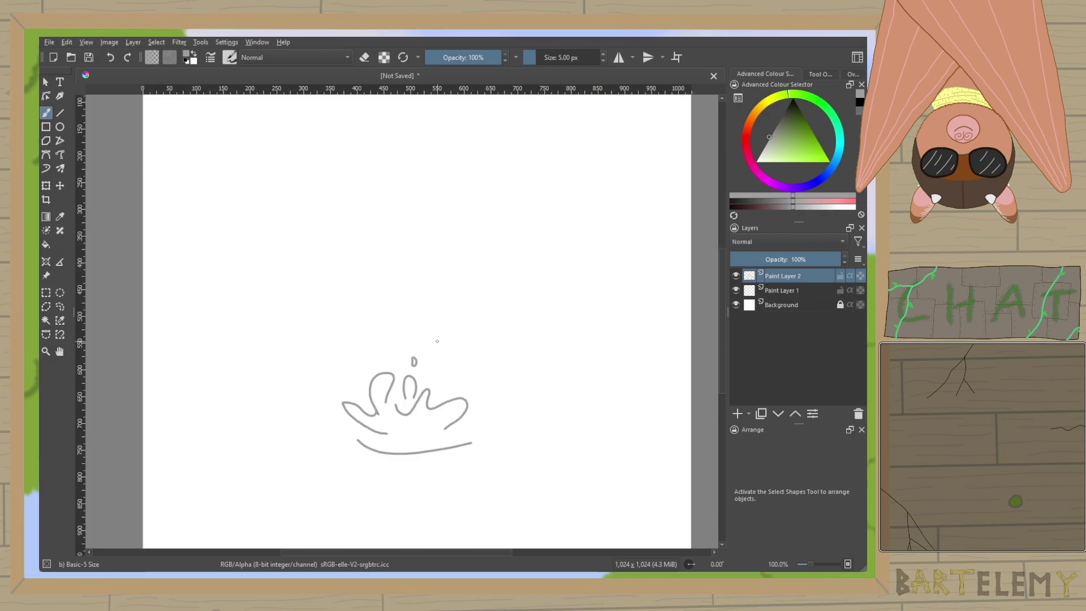
{"action": "left_click_drag", "start_coordinate": [436, 391], "coordinate": [432, 419]}
{"action": "left_click_drag", "start_coordinate": [402, 208], "coordinate": [399, 231]}
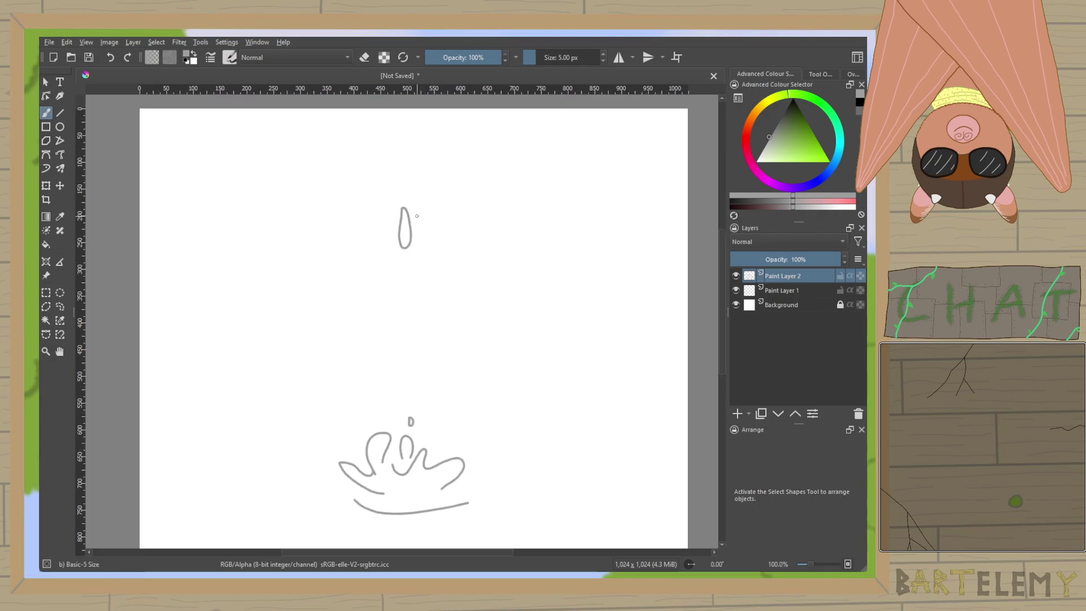
{"action": "key", "text": "ctrl+z"}
{"action": "mouse_move", "coordinate": [401, 223]}
{"action": "left_mouse_down"}
{"action": "mouse_move", "coordinate": [394, 246]}
{"action": "mouse_move", "coordinate": [406, 254]}
{"action": "mouse_move", "coordinate": [402, 224]}
{"action": "left_mouse_up"}
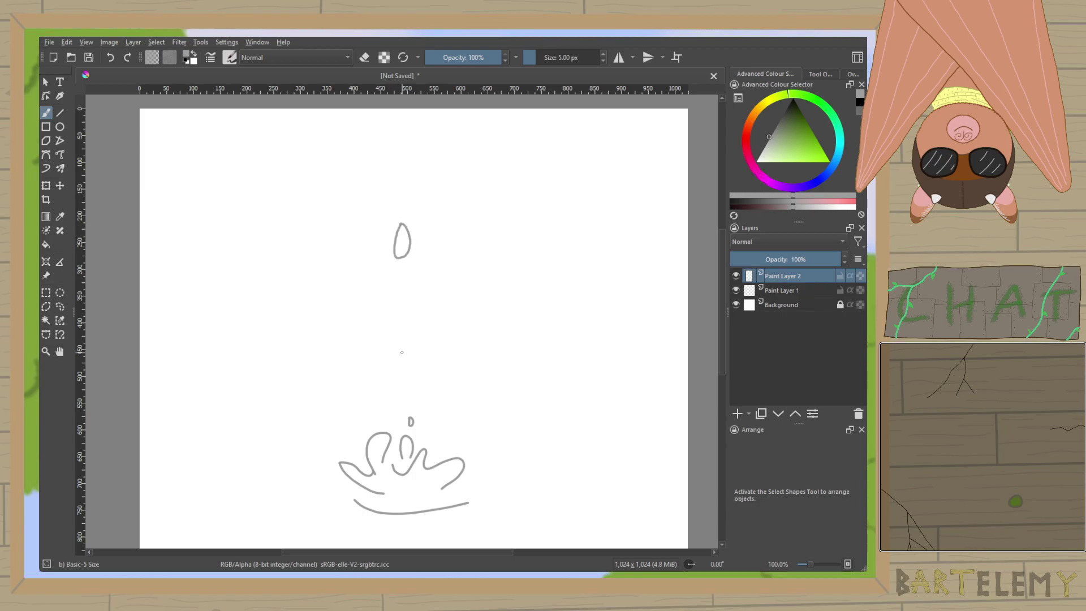
Sketch an irregular, wavy puddle outline about 630 px wide around the splash.
{"action": "scroll", "coordinate": [401, 352], "scroll_direction": "down", "scroll_amount": 3}
{"action": "scroll", "coordinate": [402, 269], "scroll_direction": "up", "scroll_amount": 3}
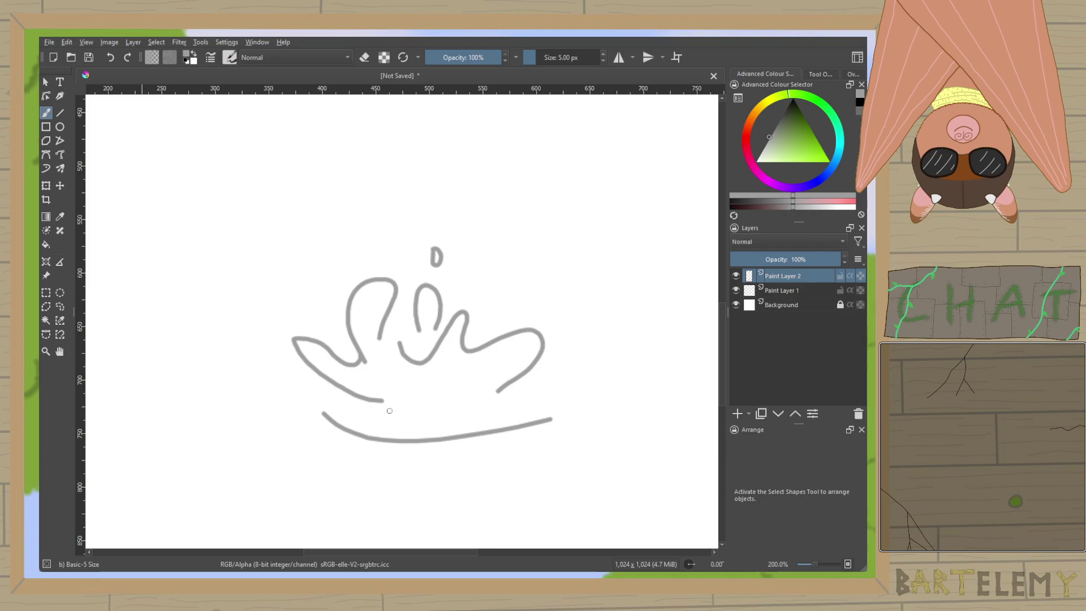
{"action": "scroll", "coordinate": [404, 406], "scroll_direction": "down", "scroll_amount": 1}
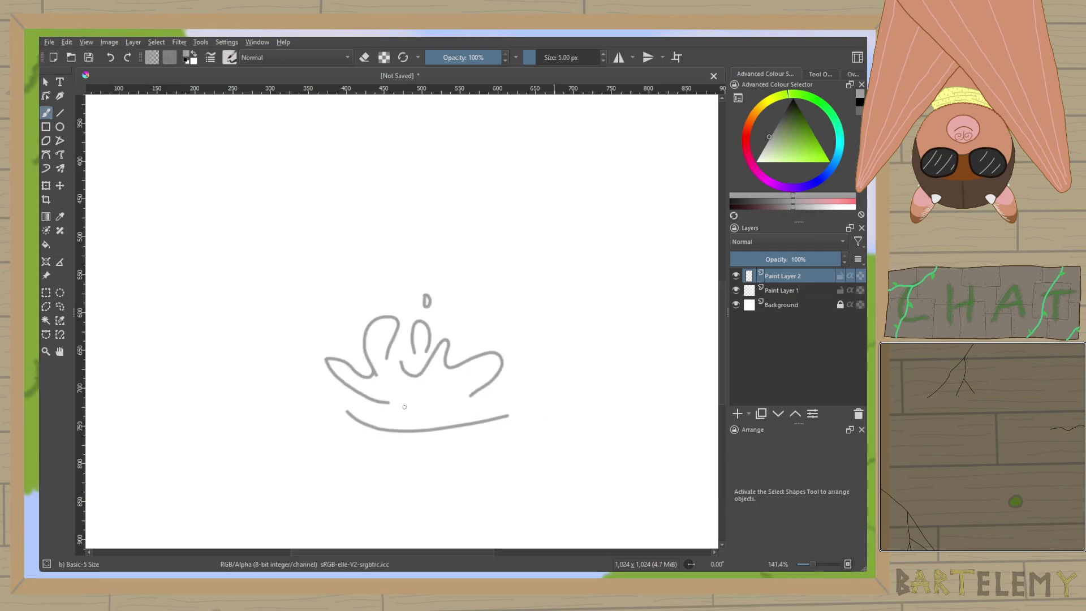
{"action": "scroll", "coordinate": [404, 406], "scroll_direction": "down", "scroll_amount": 1}
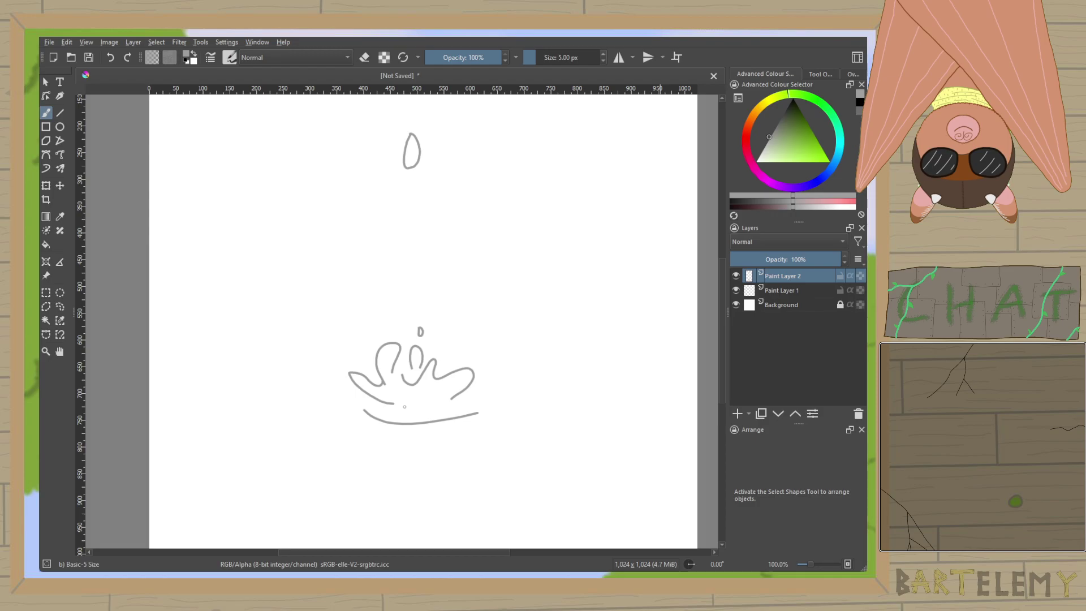
{"action": "scroll", "coordinate": [405, 406], "scroll_direction": "up", "scroll_amount": 1}
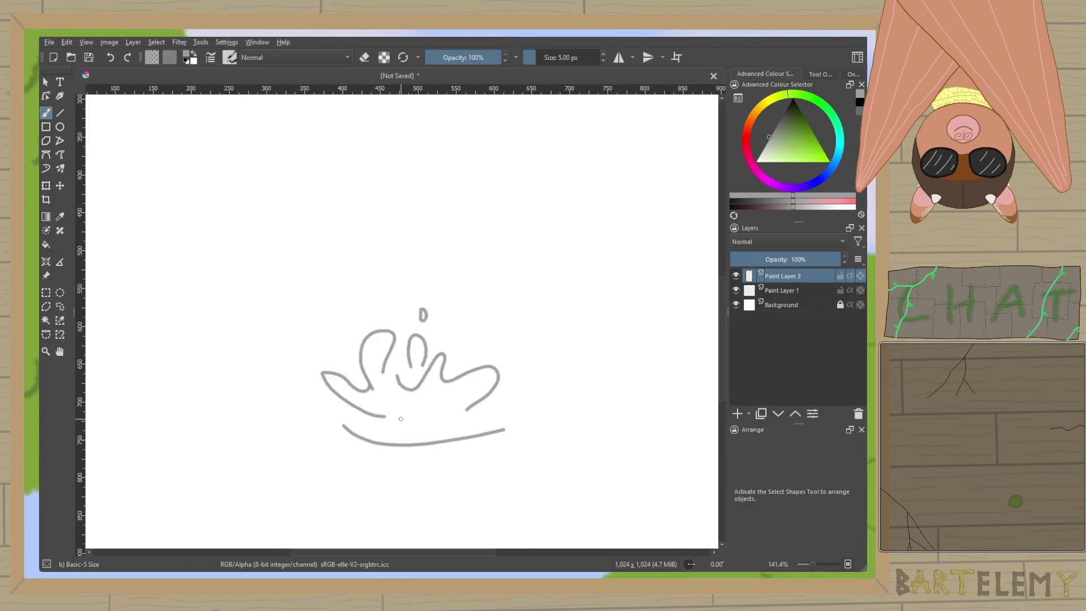
{"action": "scroll", "coordinate": [400, 418], "scroll_direction": "down", "scroll_amount": 1}
{"action": "scroll", "coordinate": [370, 315], "scroll_direction": "down", "scroll_amount": 1}
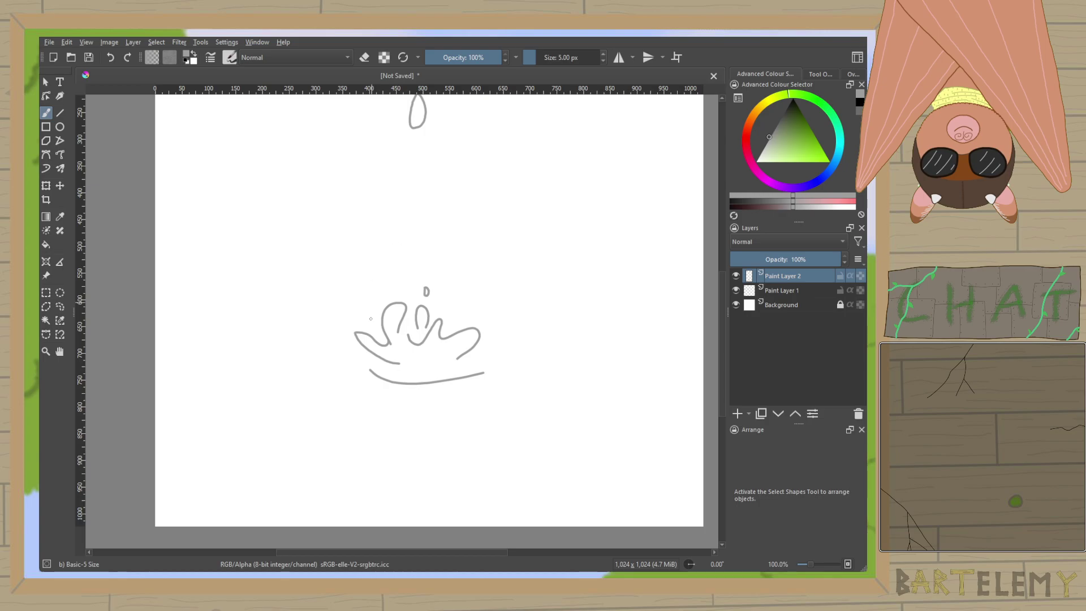
{"action": "mouse_move", "coordinate": [380, 310]}
{"action": "left_mouse_down"}
{"action": "mouse_move", "coordinate": [281, 338]}
{"action": "mouse_move", "coordinate": [267, 355]}
{"action": "mouse_move", "coordinate": [295, 376]}
{"action": "mouse_move", "coordinate": [300, 423]}
{"action": "mouse_move", "coordinate": [346, 409]}
{"action": "mouse_move", "coordinate": [505, 416]}
{"action": "mouse_move", "coordinate": [523, 397]}
{"action": "mouse_move", "coordinate": [578, 384]}
{"action": "mouse_move", "coordinate": [602, 356]}
{"action": "mouse_move", "coordinate": [563, 314]}
{"action": "mouse_move", "coordinate": [464, 310]}
{"action": "left_mouse_up"}
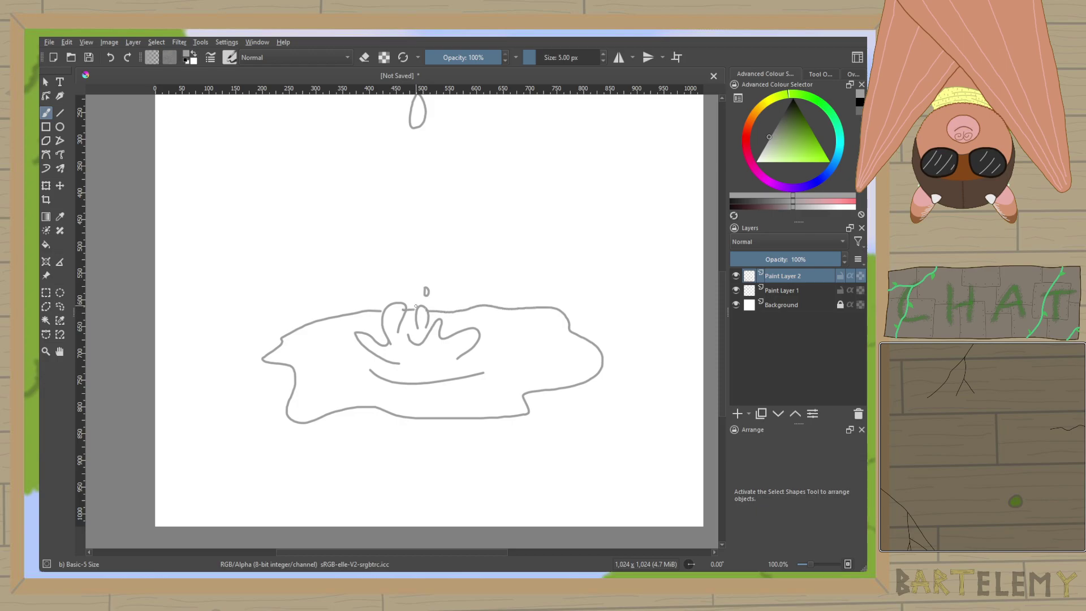
Place Paint Layer 1 above the sketch layer and set the brush colour to black for inking.
{"action": "scroll", "coordinate": [452, 345], "scroll_direction": "up", "scroll_amount": 3}
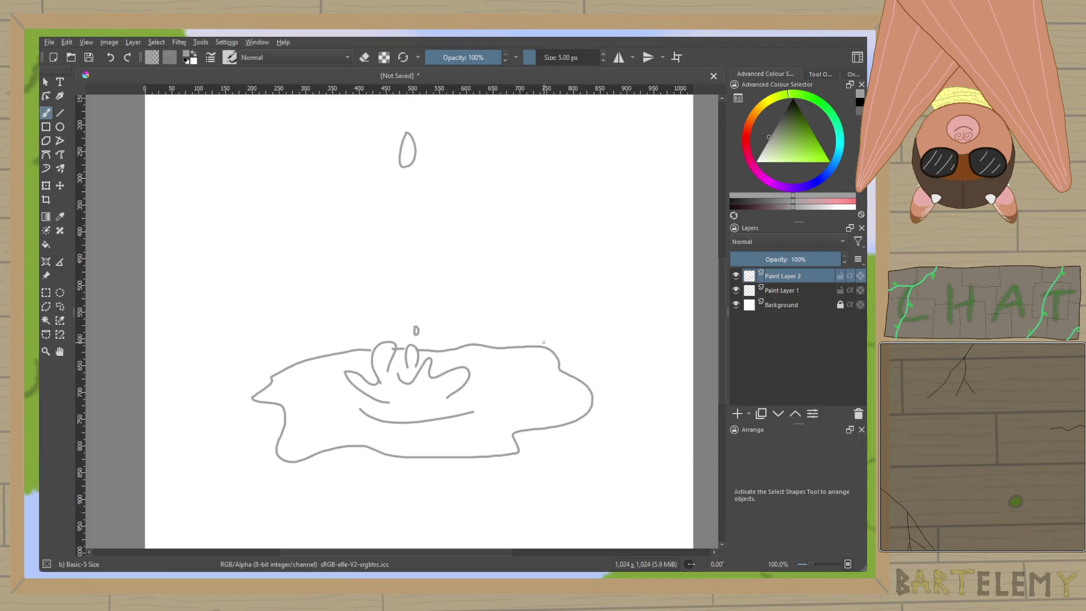
{"action": "mouse_move", "coordinate": [543, 342]}
{"action": "left_mouse_down"}
{"action": "mouse_move", "coordinate": [528, 447]}
{"action": "mouse_move", "coordinate": [549, 343]}
{"action": "left_mouse_up"}
{"action": "left_click_drag", "start_coordinate": [787, 290], "coordinate": [785, 284]}
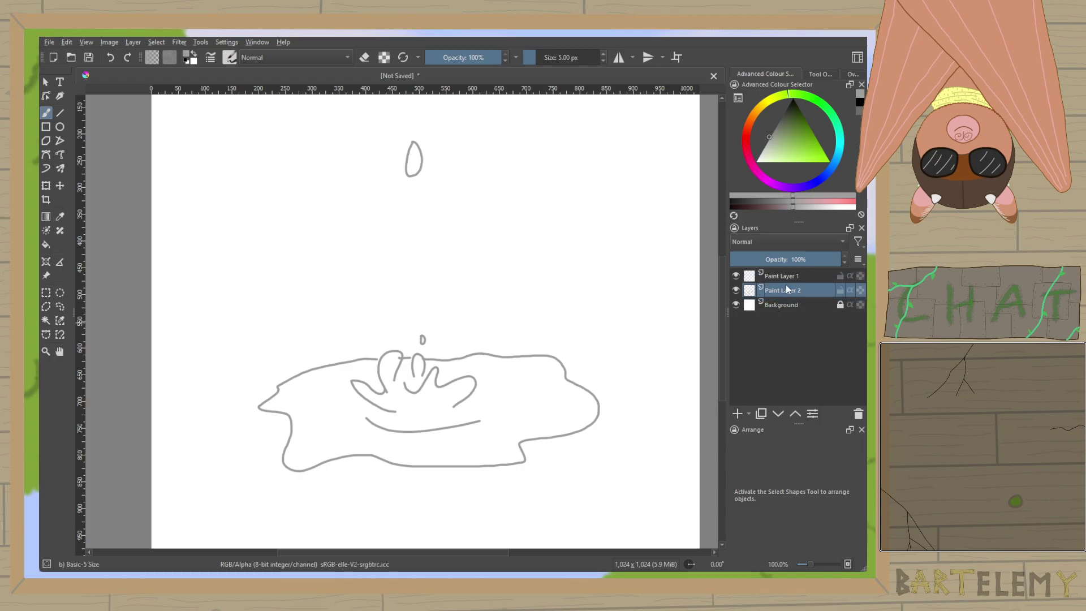
{"action": "left_click", "coordinate": [858, 103]}
Ink the falling drop in black as a small pointed oval about 40 px tall, replacing the first inked outline.
{"action": "scroll", "coordinate": [434, 245], "scroll_direction": "up", "scroll_amount": 2}
{"action": "scroll", "coordinate": [441, 255], "scroll_direction": "up", "scroll_amount": 4}
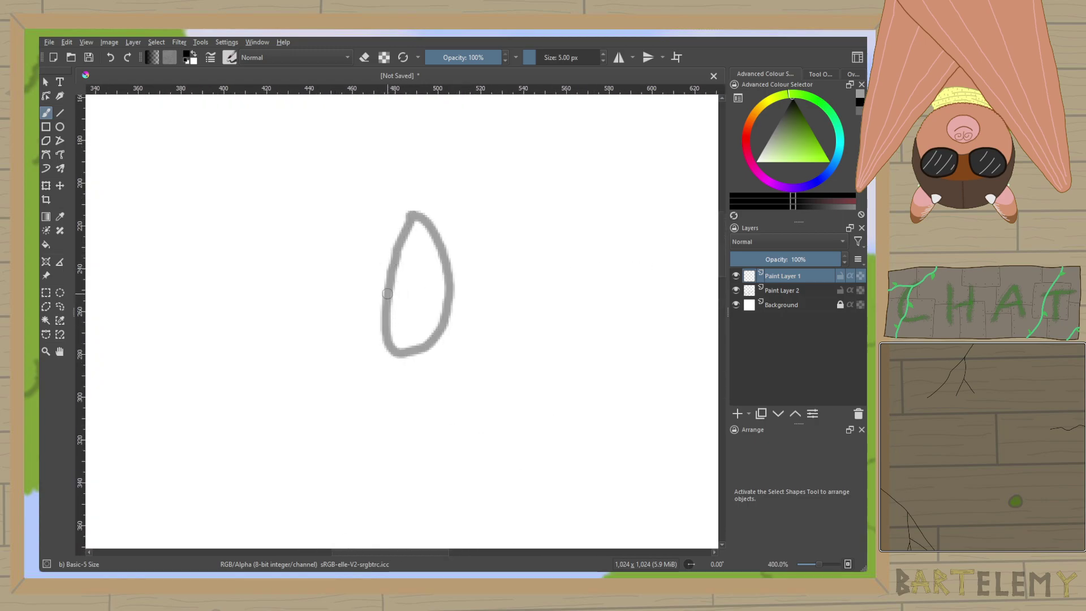
{"action": "mouse_move", "coordinate": [415, 237]}
{"action": "left_mouse_down"}
{"action": "mouse_move", "coordinate": [392, 283]}
{"action": "mouse_move", "coordinate": [399, 330]}
{"action": "mouse_move", "coordinate": [426, 328]}
{"action": "mouse_move", "coordinate": [441, 294]}
{"action": "mouse_move", "coordinate": [420, 238]}
{"action": "left_mouse_up"}
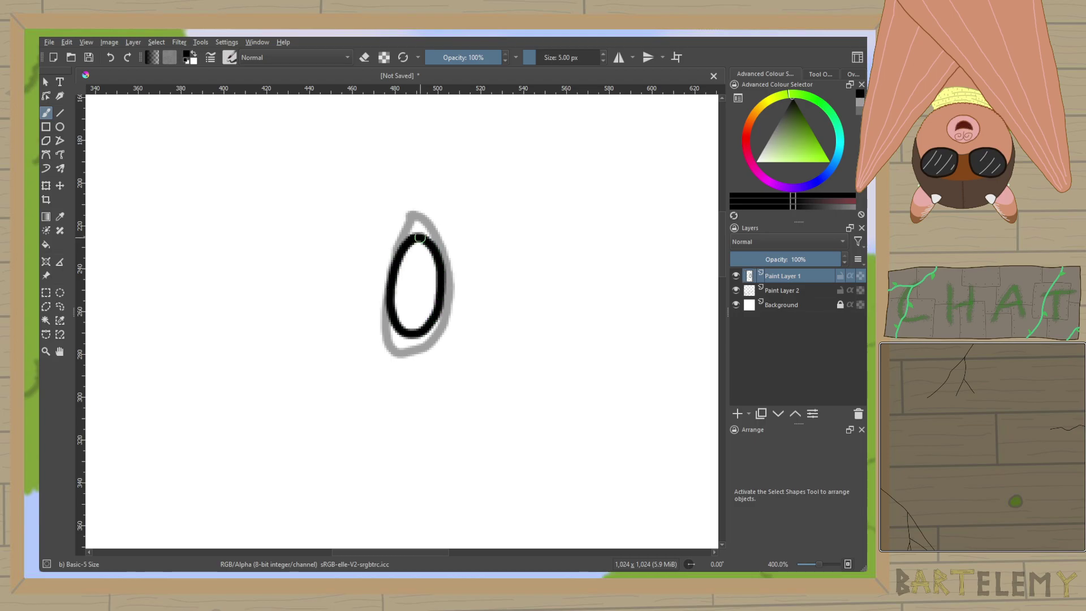
{"action": "scroll", "coordinate": [420, 238], "scroll_direction": "down", "scroll_amount": 2}
{"action": "scroll", "coordinate": [419, 244], "scroll_direction": "up", "scroll_amount": 4}
{"action": "key", "text": "ctrl+z"}
{"action": "mouse_move", "coordinate": [412, 229]}
{"action": "left_mouse_down"}
{"action": "mouse_move", "coordinate": [369, 300]}
{"action": "mouse_move", "coordinate": [384, 371]}
{"action": "mouse_move", "coordinate": [434, 369]}
{"action": "mouse_move", "coordinate": [453, 320]}
{"action": "mouse_move", "coordinate": [447, 268]}
{"action": "mouse_move", "coordinate": [423, 238]}
{"action": "mouse_move", "coordinate": [398, 233]}
{"action": "left_mouse_up"}
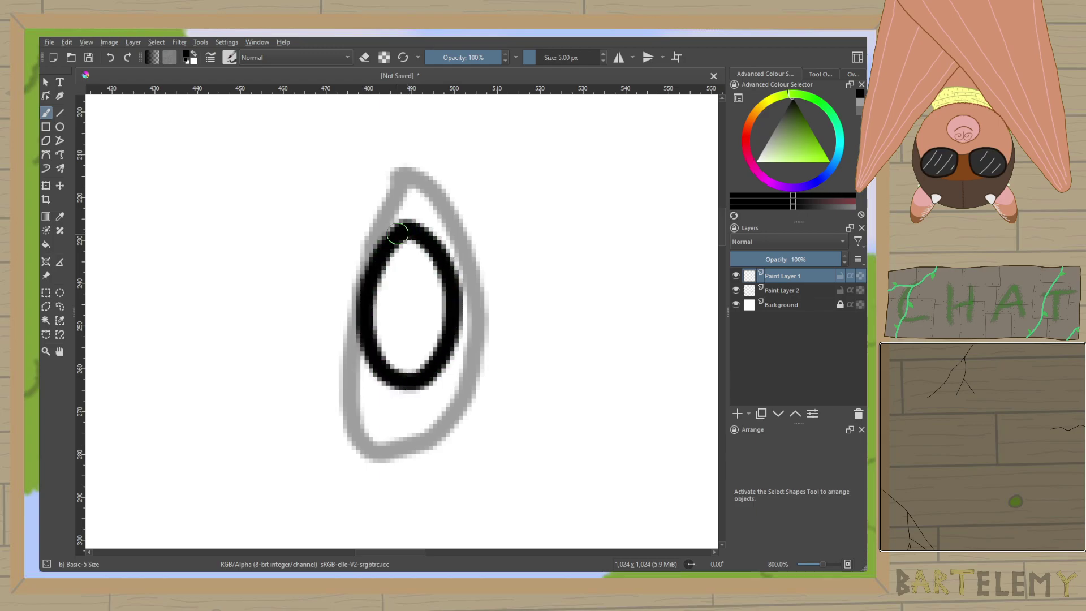
Ink the splash crown about 230 px wide, with rounded front and back crests and a curved base line underneath.
{"action": "scroll", "coordinate": [397, 233], "scroll_direction": "down", "scroll_amount": 4}
{"action": "scroll", "coordinate": [407, 305], "scroll_direction": "down", "scroll_amount": 3}
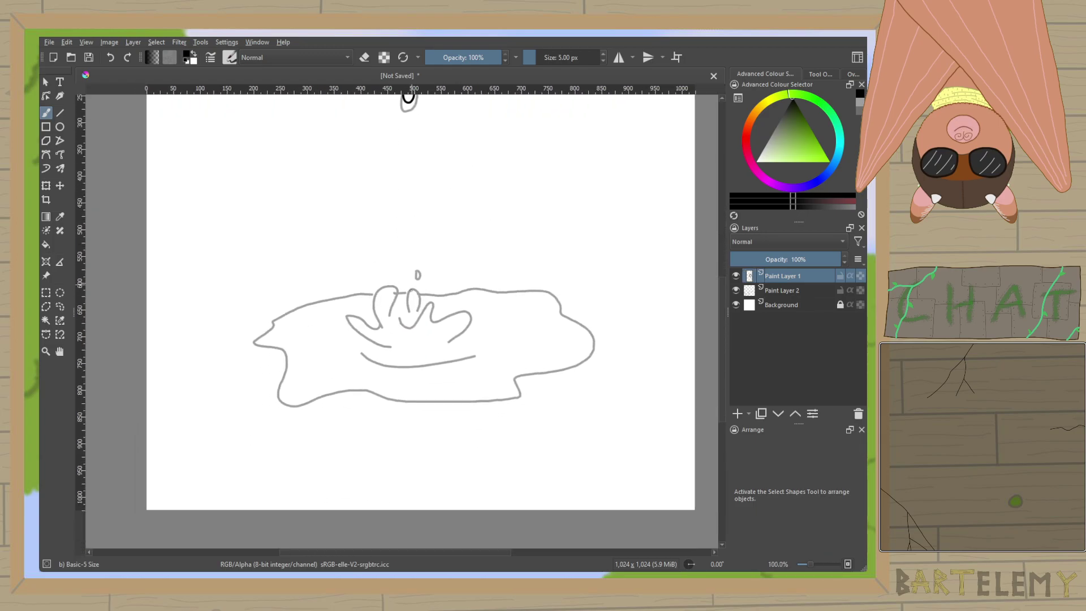
{"action": "scroll", "coordinate": [405, 302], "scroll_direction": "up", "scroll_amount": 3}
{"action": "scroll", "coordinate": [405, 302], "scroll_direction": "down", "scroll_amount": 1}
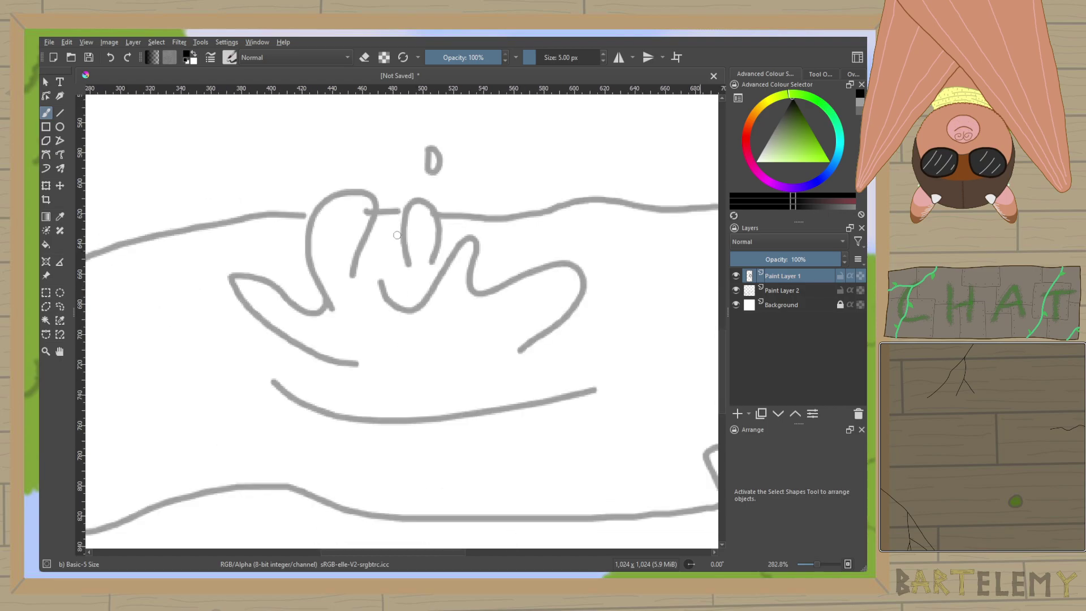
{"action": "mouse_move", "coordinate": [357, 364]}
{"action": "left_mouse_down"}
{"action": "mouse_move", "coordinate": [302, 339]}
{"action": "mouse_move", "coordinate": [229, 281]}
{"action": "left_mouse_up"}
{"action": "key", "text": "ctrl+z"}
{"action": "mouse_move", "coordinate": [391, 296]}
{"action": "left_mouse_down"}
{"action": "mouse_move", "coordinate": [434, 291]}
{"action": "mouse_move", "coordinate": [467, 257]}
{"action": "mouse_move", "coordinate": [475, 280]}
{"action": "mouse_move", "coordinate": [510, 288]}
{"action": "mouse_move", "coordinate": [549, 259]}
{"action": "mouse_move", "coordinate": [576, 281]}
{"action": "mouse_move", "coordinate": [562, 330]}
{"action": "mouse_move", "coordinate": [515, 348]}
{"action": "left_mouse_up"}
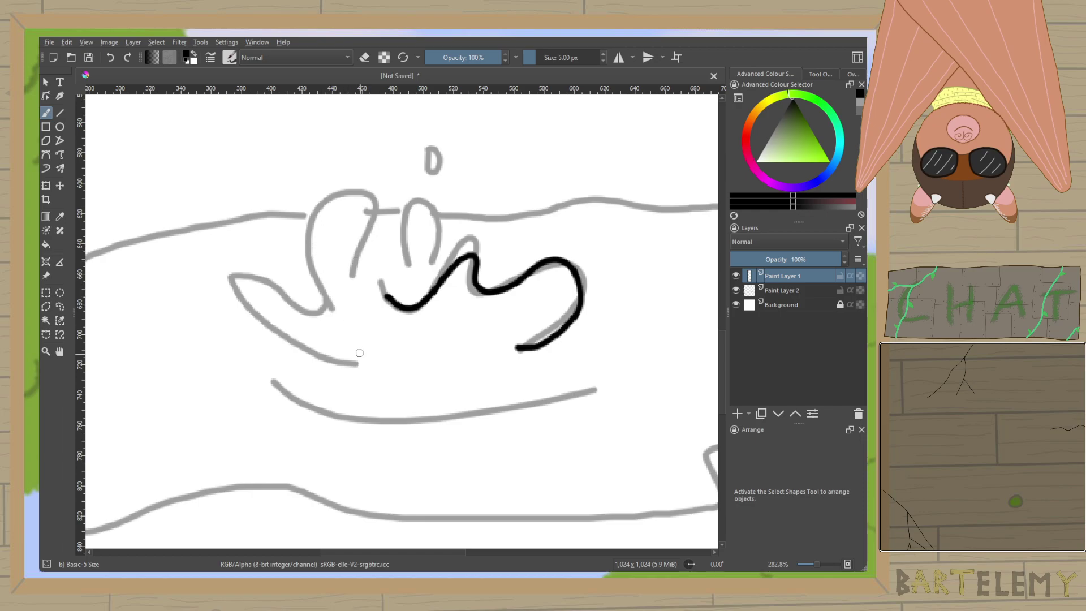
{"action": "mouse_move", "coordinate": [289, 360]}
{"action": "left_mouse_down"}
{"action": "mouse_move", "coordinate": [342, 377]}
{"action": "mouse_move", "coordinate": [565, 352]}
{"action": "left_mouse_up"}
{"action": "mouse_move", "coordinate": [357, 362]}
{"action": "left_mouse_down"}
{"action": "mouse_move", "coordinate": [292, 348]}
{"action": "mouse_move", "coordinate": [247, 310]}
{"action": "mouse_move", "coordinate": [252, 285]}
{"action": "mouse_move", "coordinate": [306, 303]}
{"action": "mouse_move", "coordinate": [297, 266]}
{"action": "mouse_move", "coordinate": [313, 248]}
{"action": "mouse_move", "coordinate": [349, 253]}
{"action": "mouse_move", "coordinate": [388, 295]}
{"action": "mouse_move", "coordinate": [384, 262]}
{"action": "mouse_move", "coordinate": [520, 277]}
{"action": "left_mouse_up"}
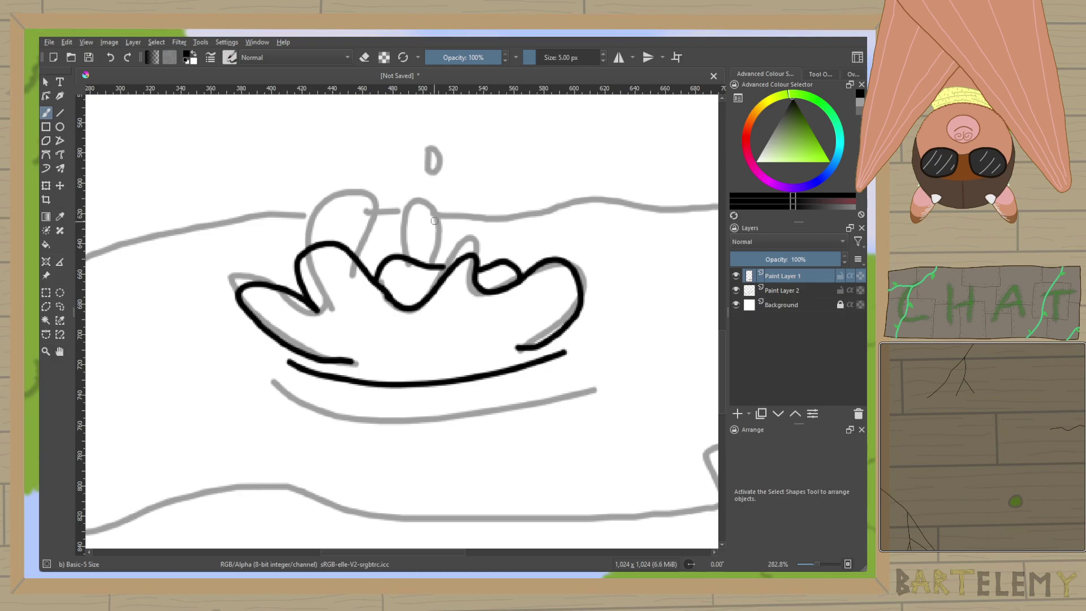
Ink two small droplets above the splash and a thin upright spout at its centre, erasing the back crest line crossing it.
{"action": "left_click_drag", "start_coordinate": [466, 224], "coordinate": [464, 227]}
{"action": "mouse_move", "coordinate": [427, 163]}
{"action": "left_mouse_down"}
{"action": "mouse_move", "coordinate": [423, 186]}
{"action": "mouse_move", "coordinate": [428, 164]}
{"action": "left_mouse_up"}
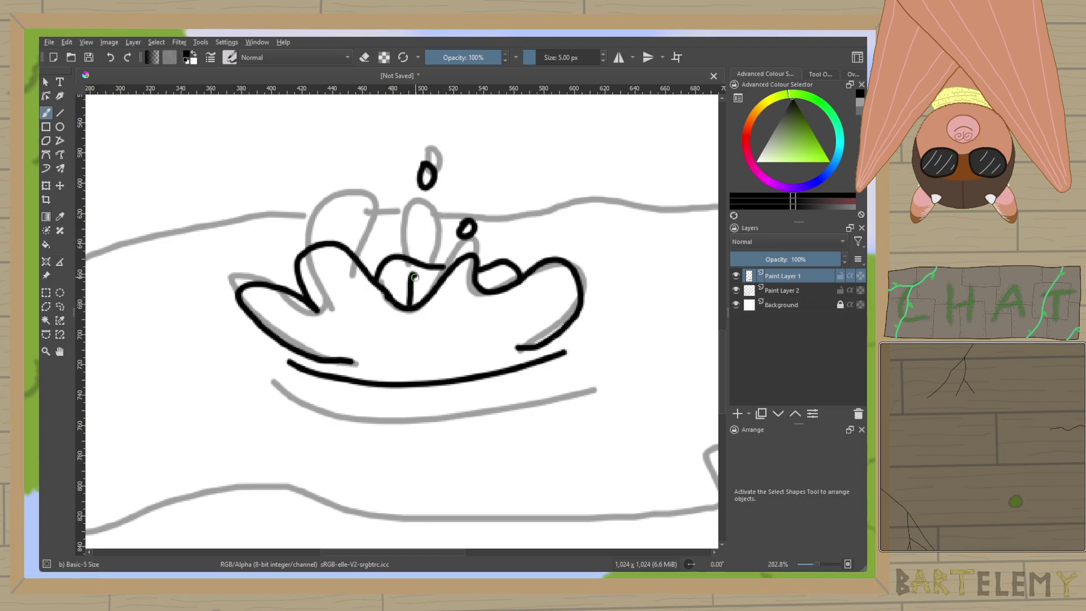
{"action": "key", "text": "e"}
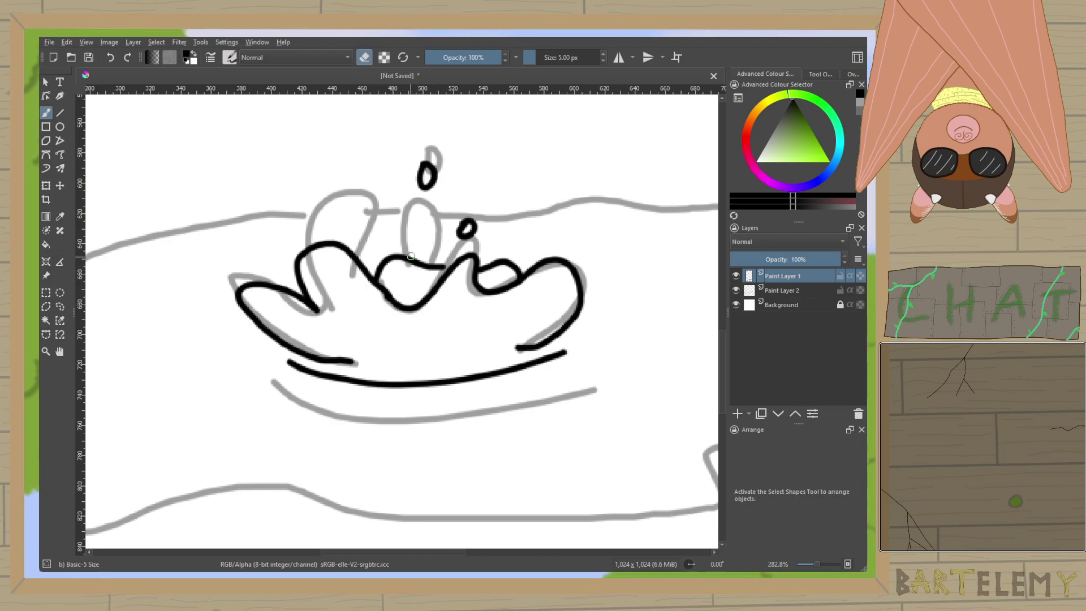
{"action": "left_click_drag", "start_coordinate": [412, 260], "coordinate": [407, 249]}
{"action": "key", "text": "e"}
{"action": "mouse_move", "coordinate": [401, 309]}
{"action": "left_mouse_down"}
{"action": "mouse_move", "coordinate": [406, 231]}
{"action": "mouse_move", "coordinate": [418, 237]}
{"action": "mouse_move", "coordinate": [414, 306]}
{"action": "left_mouse_up"}
{"action": "key", "text": "1"}
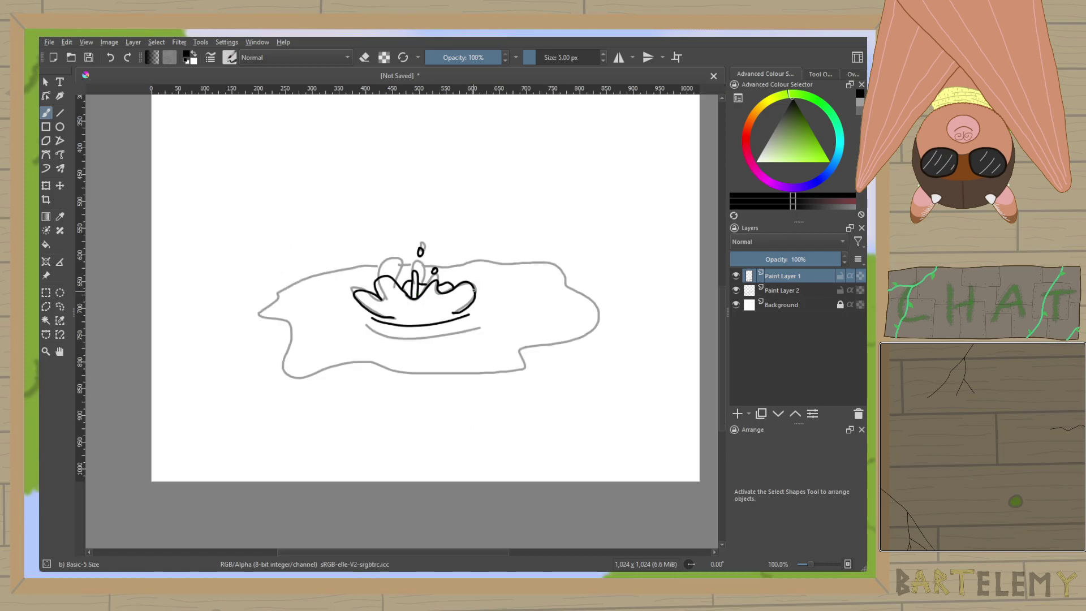
Hide the grey sketch layer and ink a closed wavy puddle outline about 590 px wide around the splash.
{"action": "left_click", "coordinate": [735, 290]}
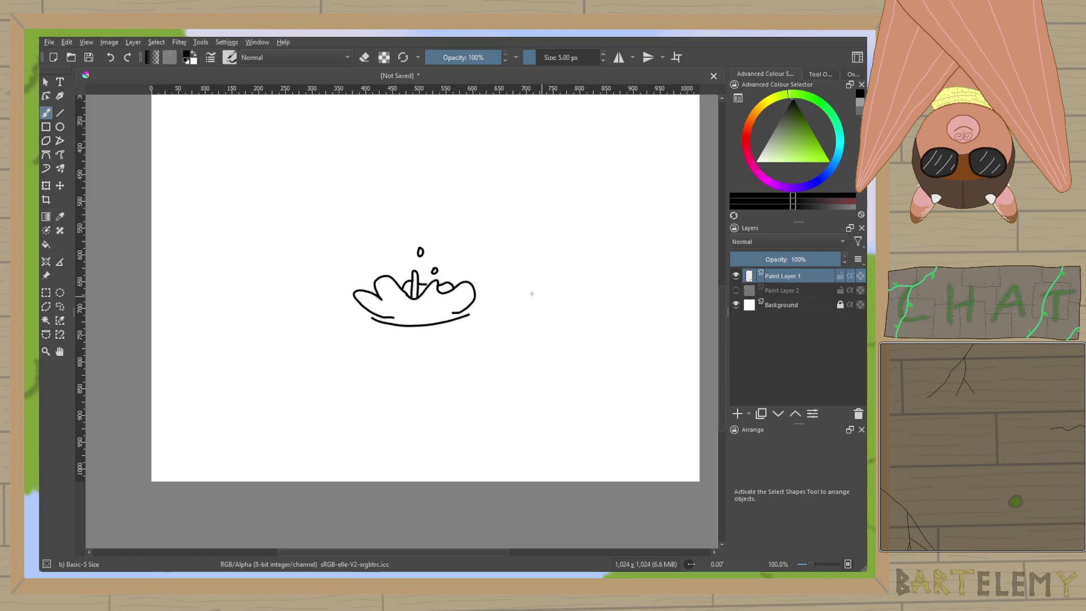
{"action": "scroll", "coordinate": [497, 291], "scroll_direction": "up", "scroll_amount": 2}
{"action": "left_click_drag", "start_coordinate": [497, 291], "coordinate": [605, 269]}
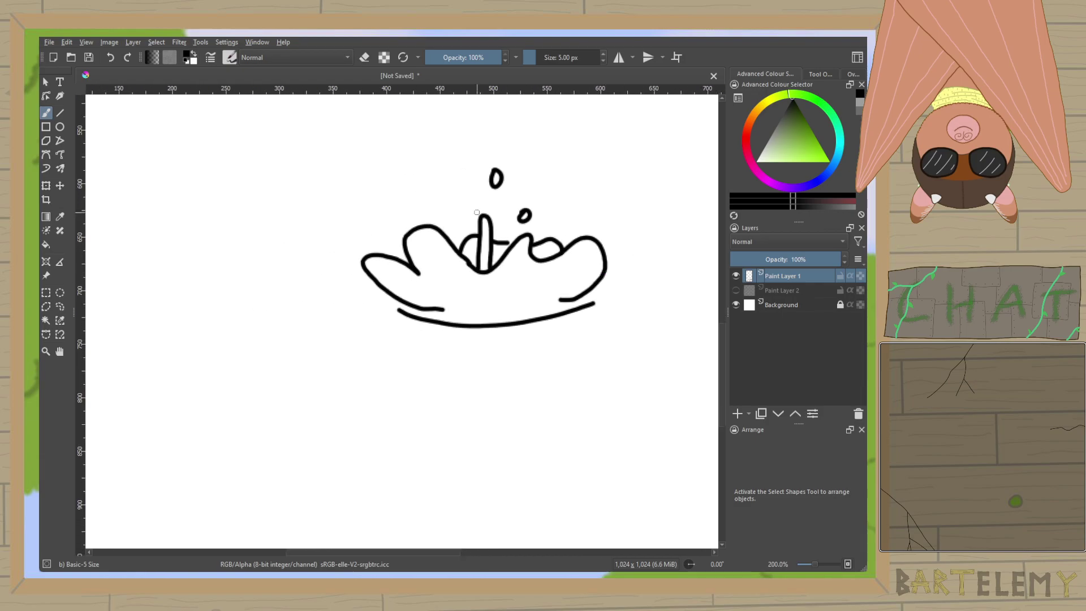
{"action": "mouse_move", "coordinate": [480, 206]}
{"action": "left_mouse_down"}
{"action": "mouse_move", "coordinate": [308, 215]}
{"action": "mouse_move", "coordinate": [297, 247]}
{"action": "mouse_move", "coordinate": [254, 276]}
{"action": "mouse_move", "coordinate": [172, 287]}
{"action": "mouse_move", "coordinate": [149, 336]}
{"action": "mouse_move", "coordinate": [230, 356]}
{"action": "mouse_move", "coordinate": [271, 406]}
{"action": "mouse_move", "coordinate": [633, 401]}
{"action": "mouse_move", "coordinate": [493, 377]}
{"action": "mouse_move", "coordinate": [453, 388]}
{"action": "left_mouse_up"}
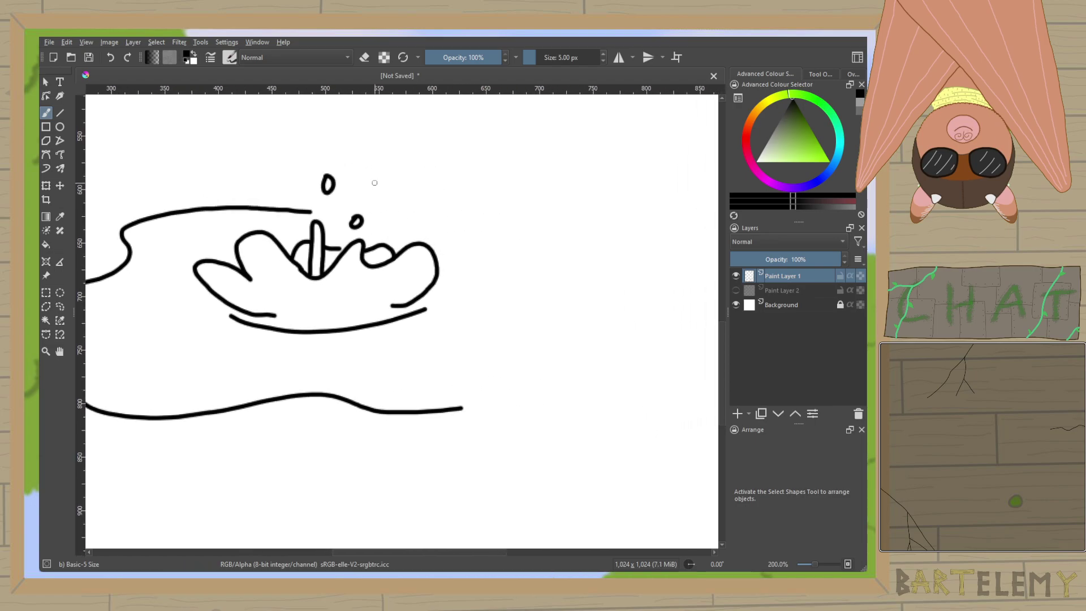
{"action": "mouse_move", "coordinate": [310, 212]}
{"action": "left_mouse_down"}
{"action": "mouse_move", "coordinate": [400, 194]}
{"action": "mouse_move", "coordinate": [417, 213]}
{"action": "mouse_move", "coordinate": [471, 226]}
{"action": "mouse_move", "coordinate": [557, 222]}
{"action": "mouse_move", "coordinate": [617, 254]}
{"action": "mouse_move", "coordinate": [595, 289]}
{"action": "mouse_move", "coordinate": [613, 343]}
{"action": "mouse_move", "coordinate": [582, 373]}
{"action": "mouse_move", "coordinate": [471, 391]}
{"action": "left_mouse_up"}
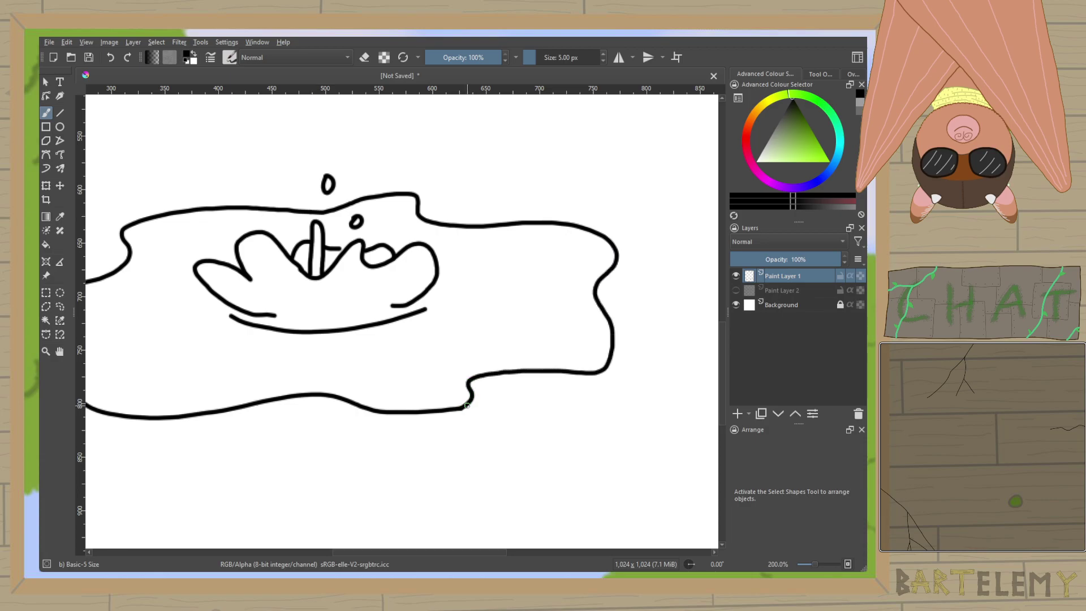
{"action": "scroll", "coordinate": [467, 404], "scroll_direction": "down", "scroll_amount": 2}
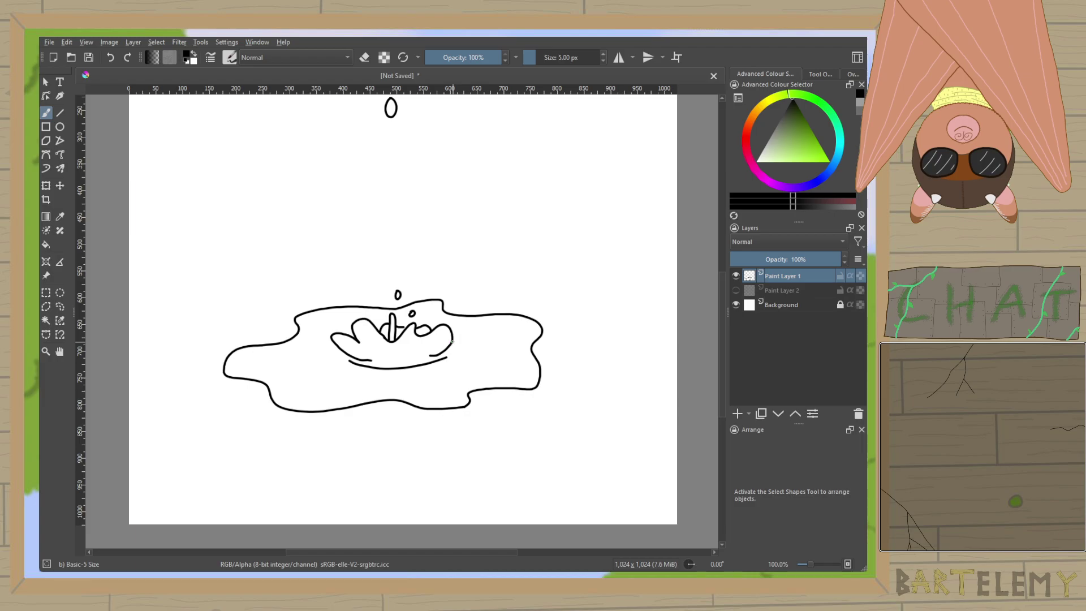
Undo the cut of the line work and save the drawing as 07drip.kra.
{"action": "key", "text": "ctrl+a"}
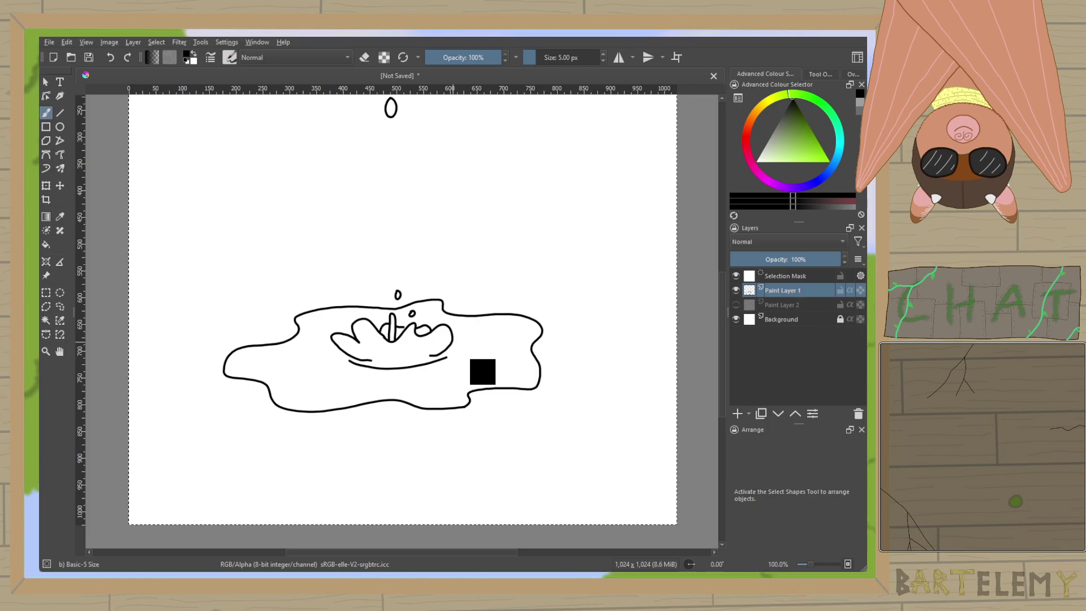
{"action": "key", "text": "ctrl+shift+a"}
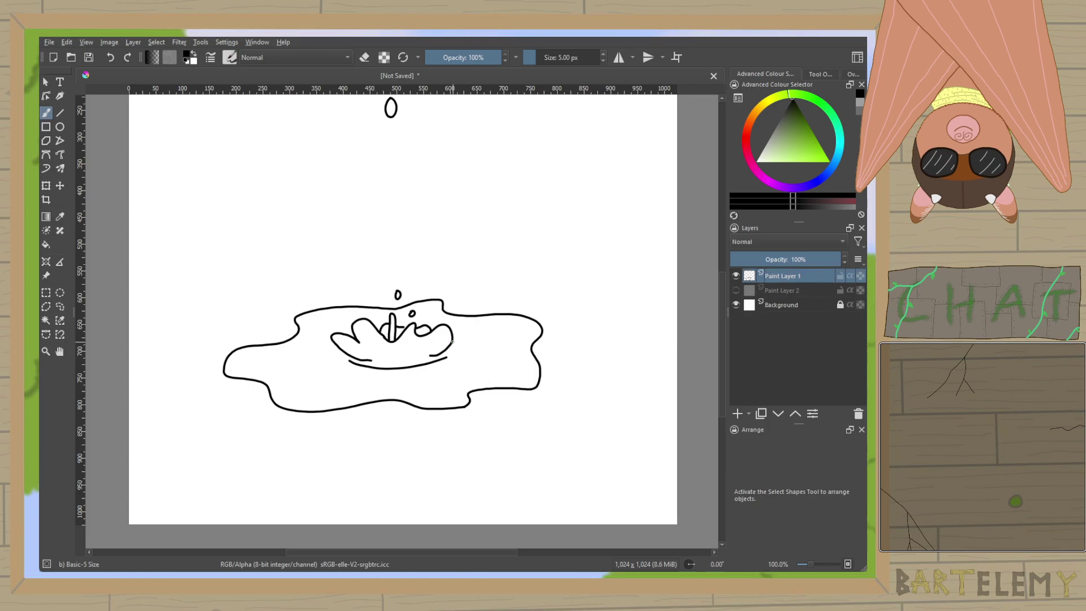
{"action": "key", "text": "ctrl+x"}
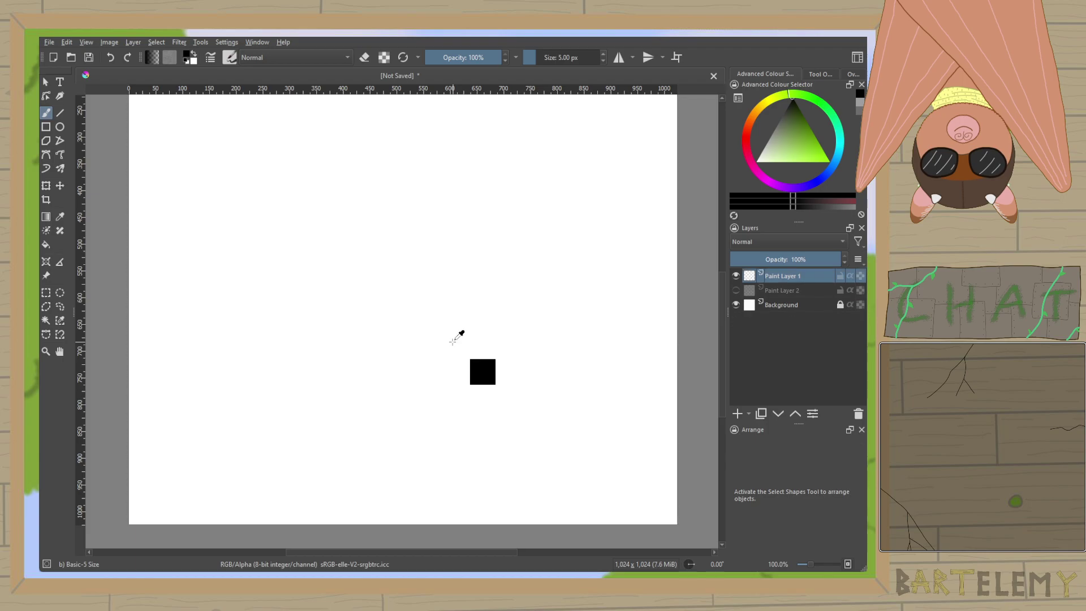
{"action": "key", "text": "ctrl+z"}
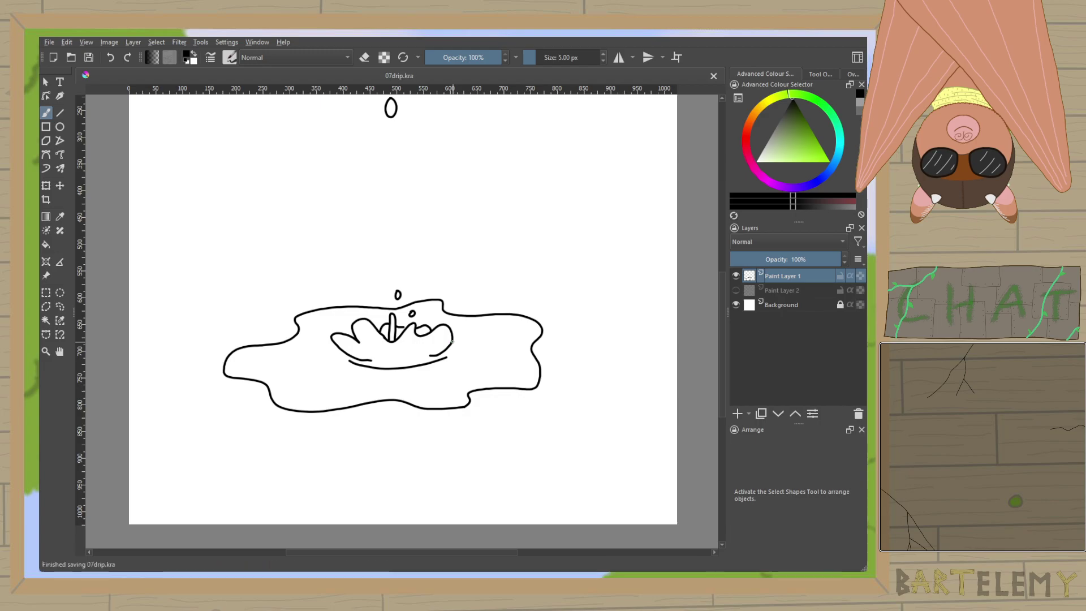
Close the small gap between the back crest line and the front crest beside the spout with a black dab.
{"action": "key", "text": "ctrl+plus"}
{"action": "key", "text": "ctrl+plus"}
{"action": "key", "text": "ctrl+plus"}
{"action": "scroll", "coordinate": [424, 333], "scroll_direction": "up", "scroll_amount": 1}
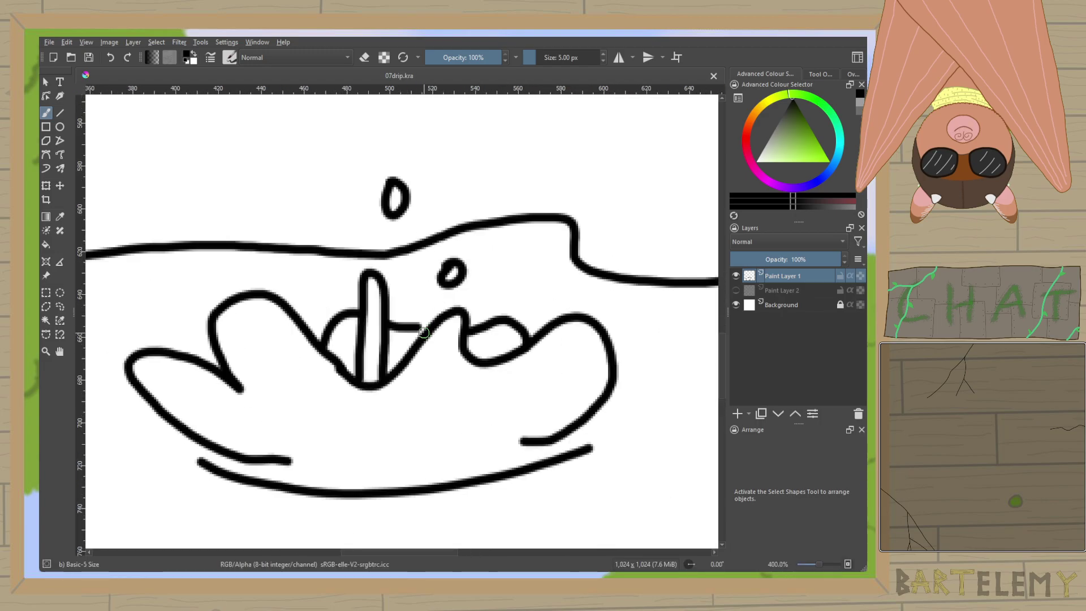
{"action": "left_click", "coordinate": [424, 331]}
{"action": "scroll", "coordinate": [683, 330], "scroll_direction": "down", "scroll_amount": 6}
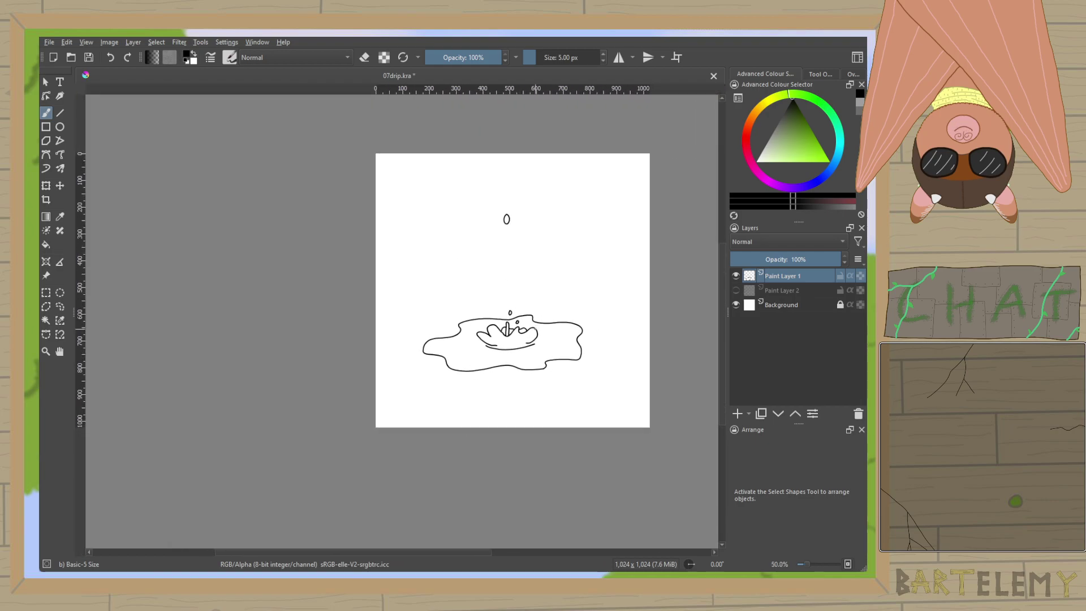
{"action": "scroll", "coordinate": [521, 334], "scroll_direction": "up", "scroll_amount": 3}
{"action": "scroll", "coordinate": [521, 335], "scroll_direction": "down", "scroll_amount": 1}
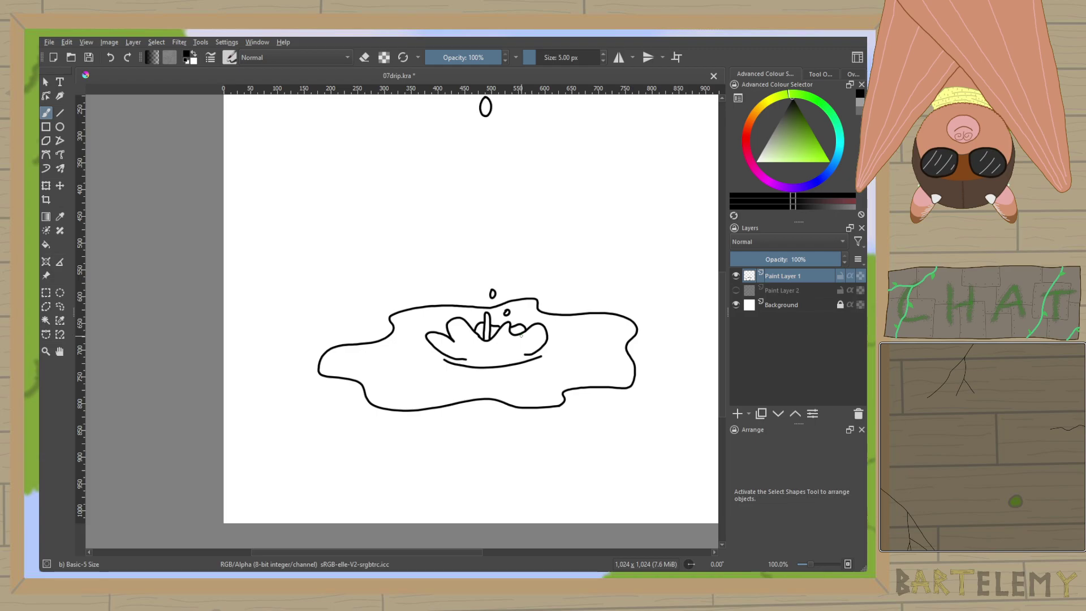
{"action": "scroll", "coordinate": [521, 335], "scroll_direction": "up", "scroll_amount": 1}
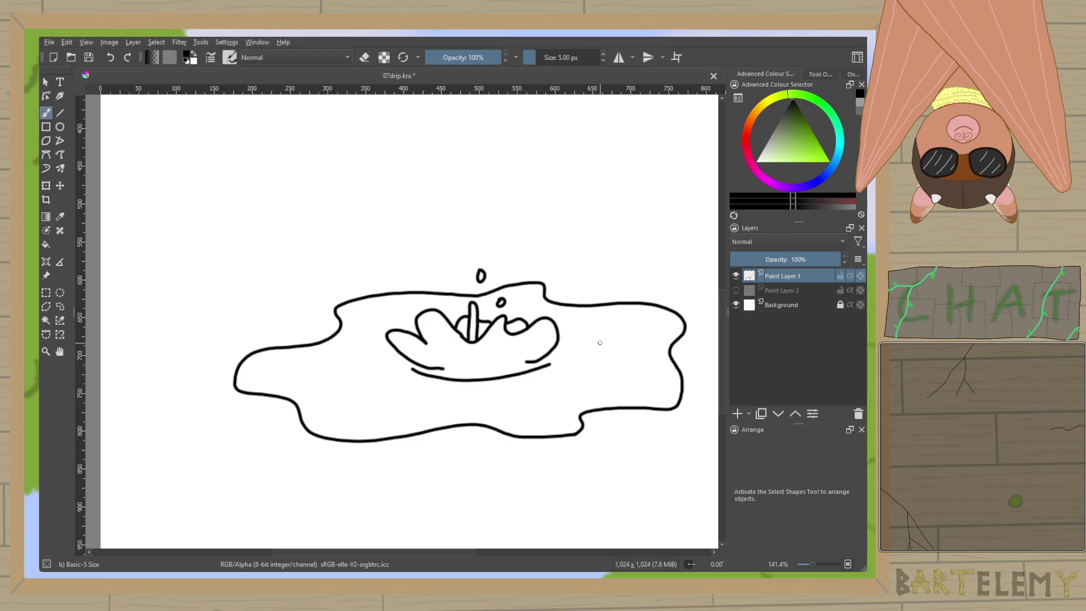
{"action": "scroll", "coordinate": [600, 343], "scroll_direction": "down", "scroll_amount": 2}
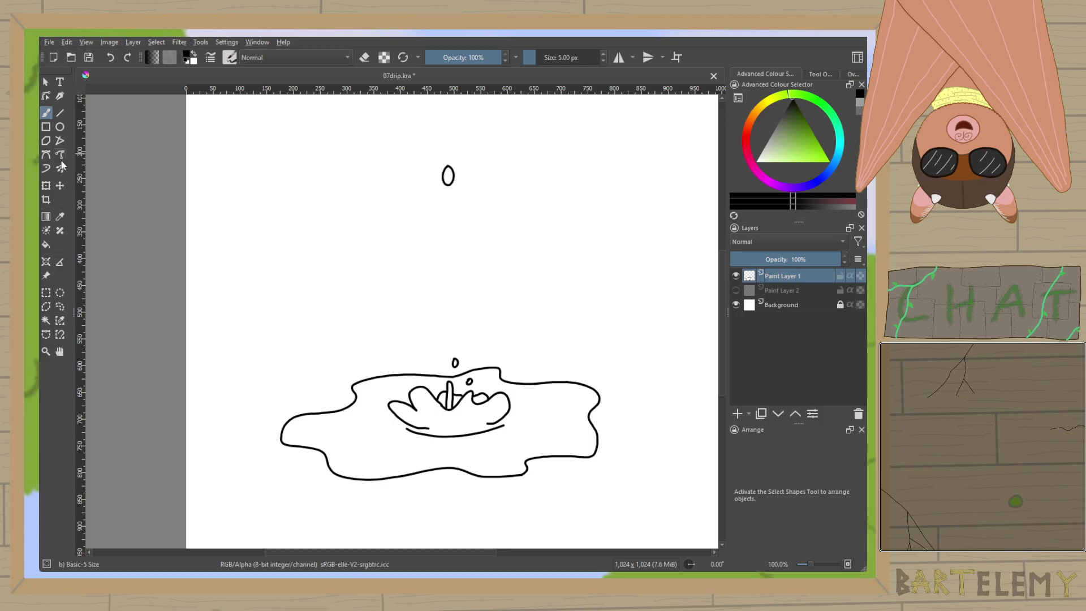
Add a colourise mask to the line work, marking the puddle, splash and upper drop with black key strokes and the background with grey ones.
{"action": "left_click", "coordinate": [46, 230]}
{"action": "left_click", "coordinate": [523, 431]}
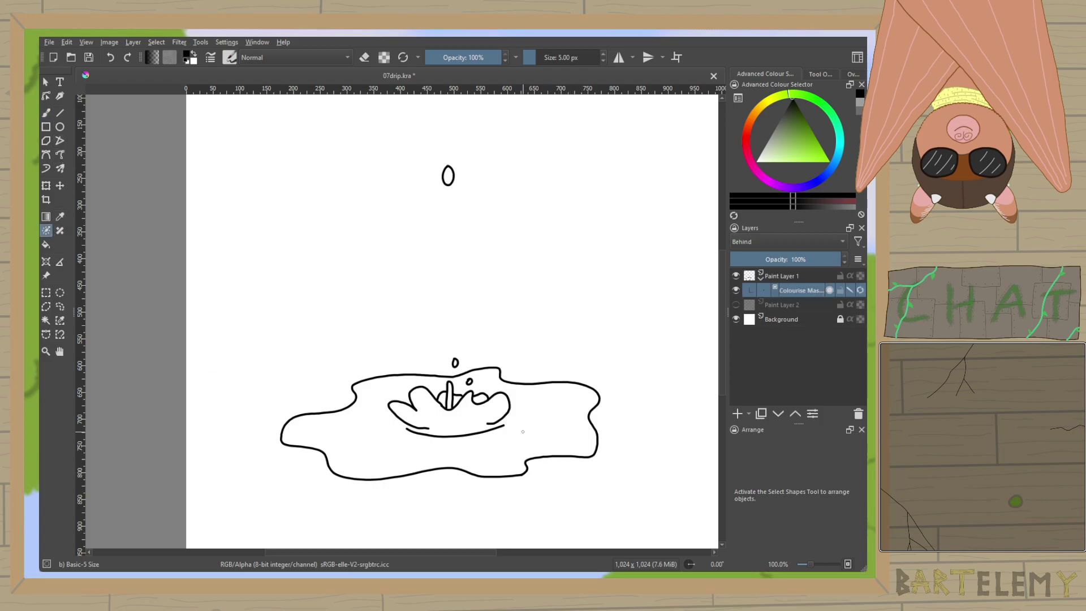
{"action": "mouse_move", "coordinate": [424, 450]}
{"action": "left_mouse_down"}
{"action": "mouse_move", "coordinate": [473, 381]}
{"action": "mouse_move", "coordinate": [481, 399]}
{"action": "mouse_move", "coordinate": [365, 417]}
{"action": "mouse_move", "coordinate": [403, 439]}
{"action": "left_mouse_up"}
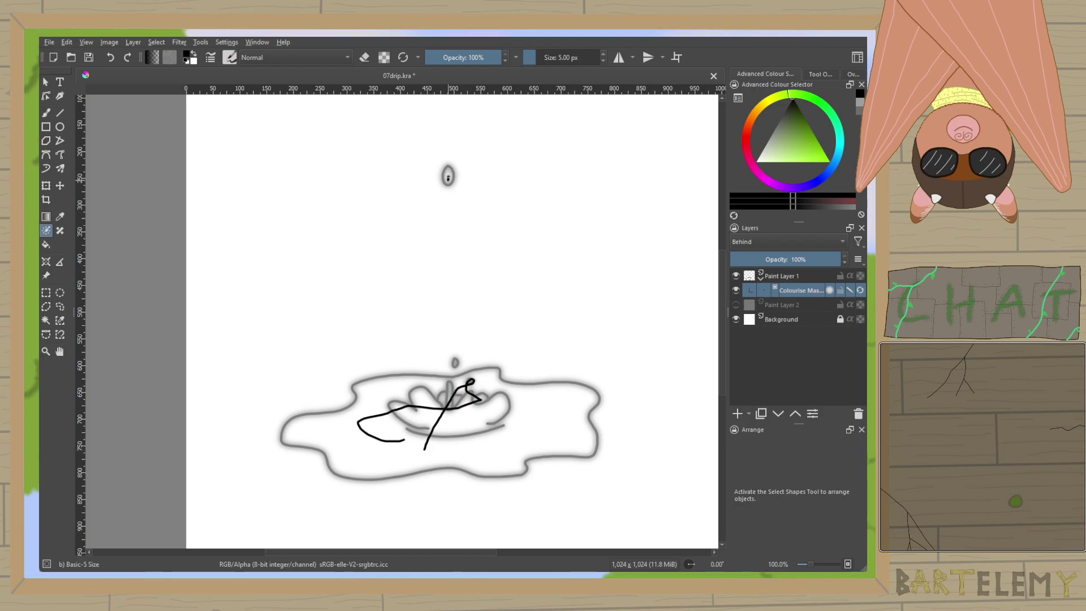
{"action": "left_click", "coordinate": [858, 106]}
{"action": "mouse_move", "coordinate": [523, 340]}
{"action": "left_mouse_down"}
{"action": "mouse_move", "coordinate": [484, 307]}
{"action": "mouse_move", "coordinate": [328, 300]}
{"action": "left_mouse_up"}
{"action": "left_click_drag", "start_coordinate": [441, 368], "coordinate": [490, 355]}
Set the grey key stroke as transparent and update the colourise mask.
{"action": "left_click", "coordinate": [821, 74]}
{"action": "scroll", "coordinate": [800, 210], "scroll_direction": "down", "scroll_amount": 1}
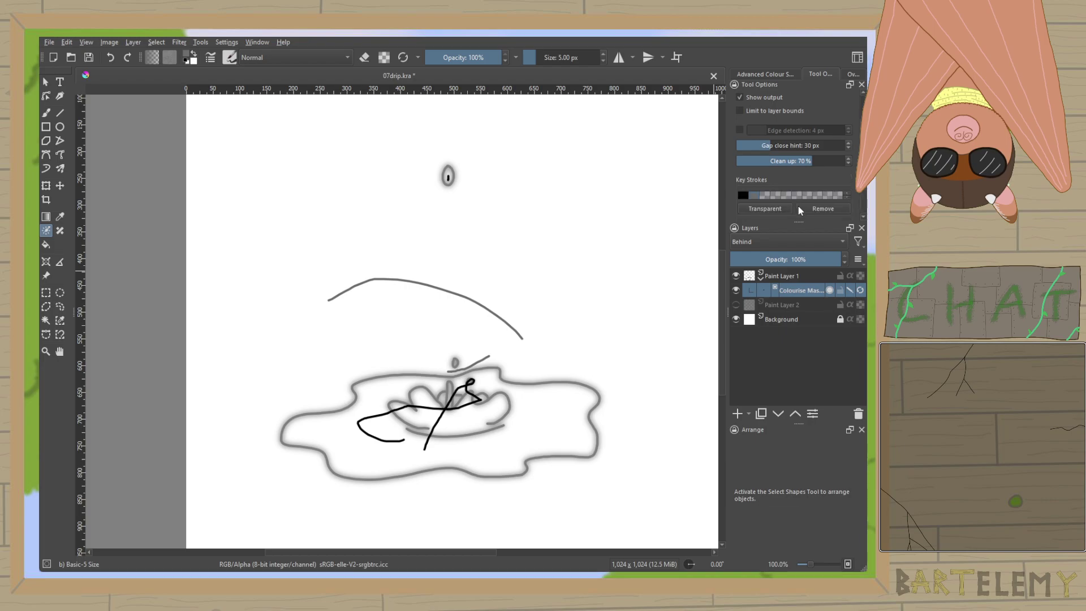
{"action": "left_click", "coordinate": [779, 209]}
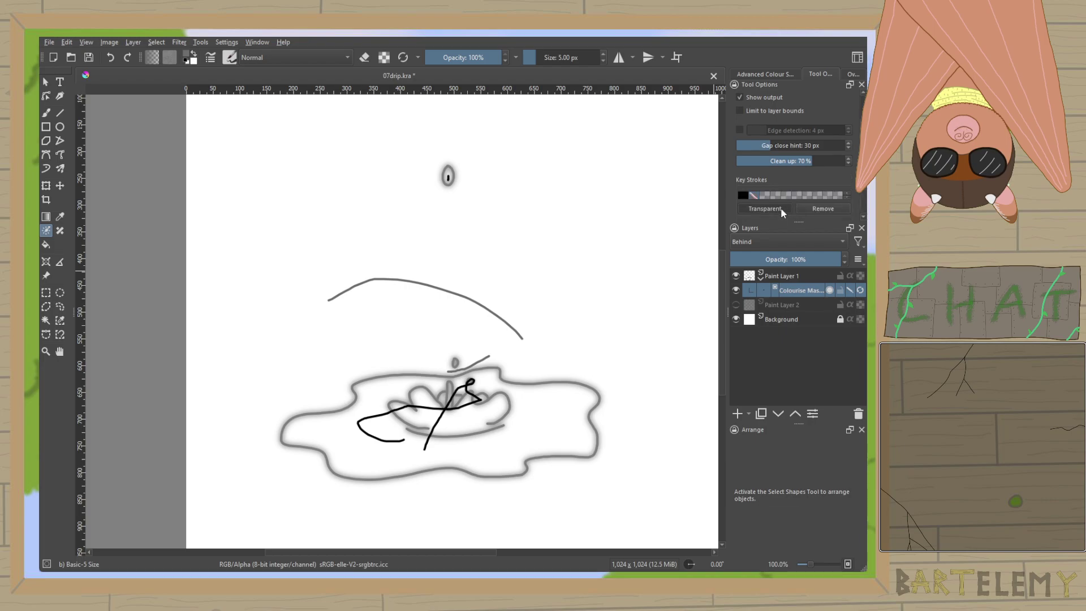
{"action": "scroll", "coordinate": [784, 113], "scroll_direction": "up", "scroll_amount": 1}
{"action": "left_click", "coordinate": [787, 101]}
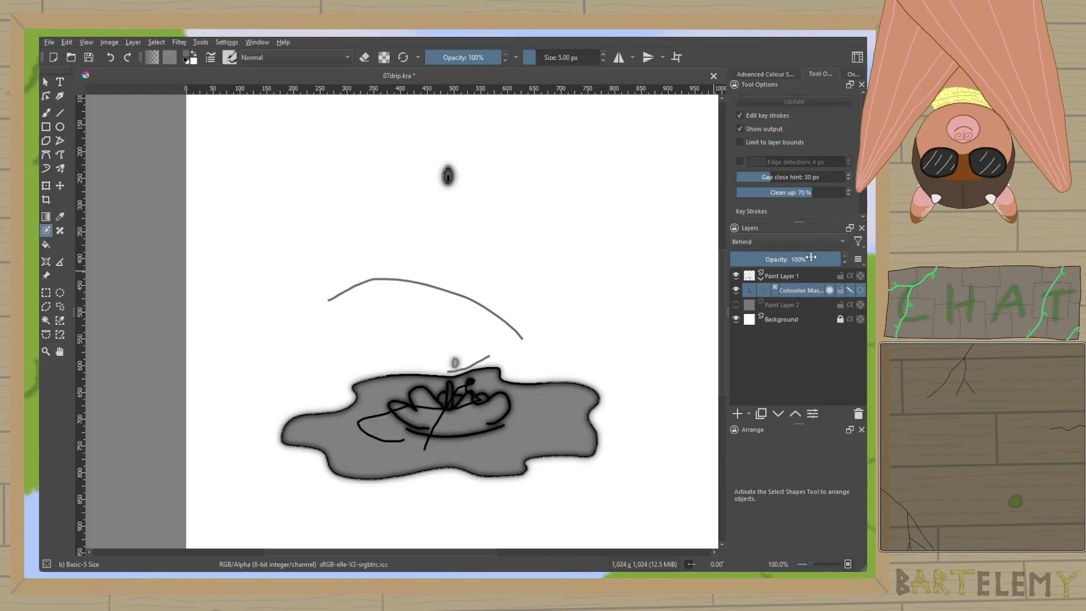
Add a black key stroke inside the small droplet just above the puddle and update the colourise mask.
{"action": "scroll", "coordinate": [431, 360], "scroll_direction": "up", "scroll_amount": 1}
{"action": "scroll", "coordinate": [431, 360], "scroll_direction": "up", "scroll_amount": 1}
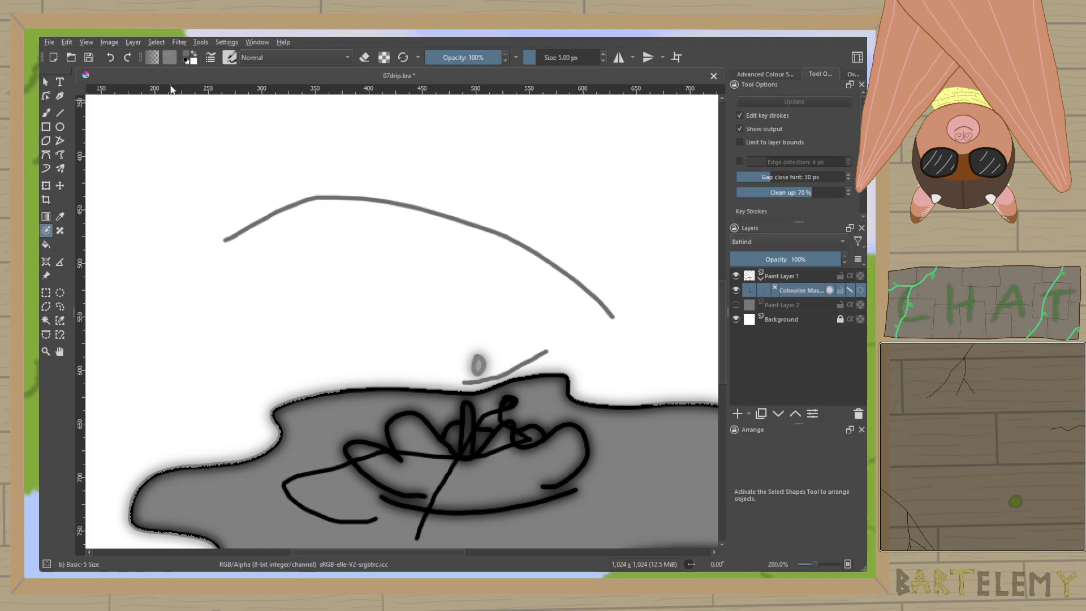
{"action": "left_click", "coordinate": [783, 73]}
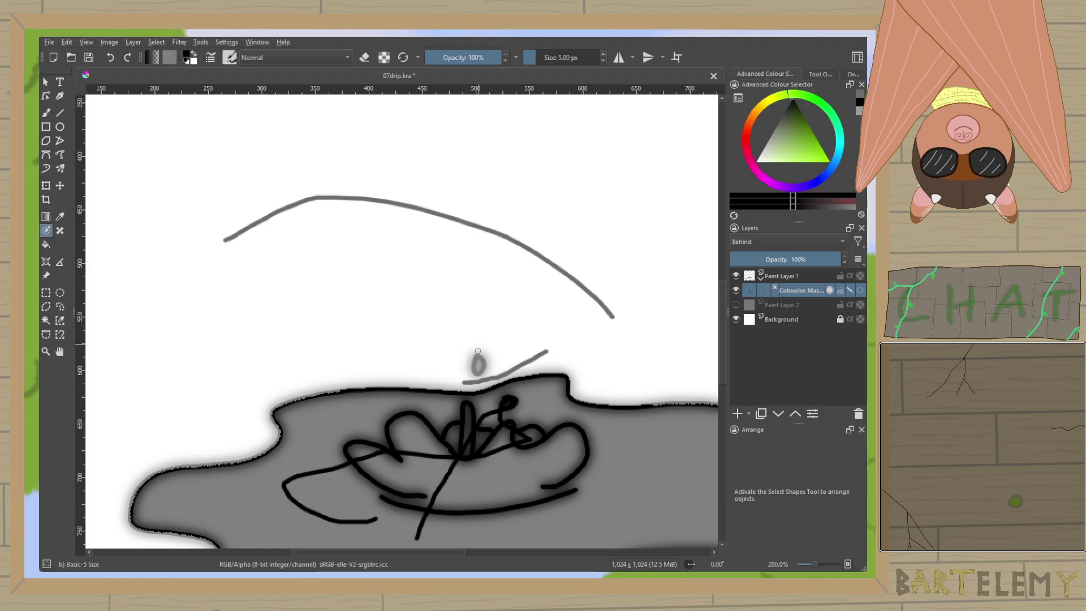
{"action": "left_click", "coordinate": [478, 364]}
{"action": "scroll", "coordinate": [583, 367], "scroll_direction": "down", "scroll_amount": 1}
{"action": "left_click", "coordinate": [822, 74]}
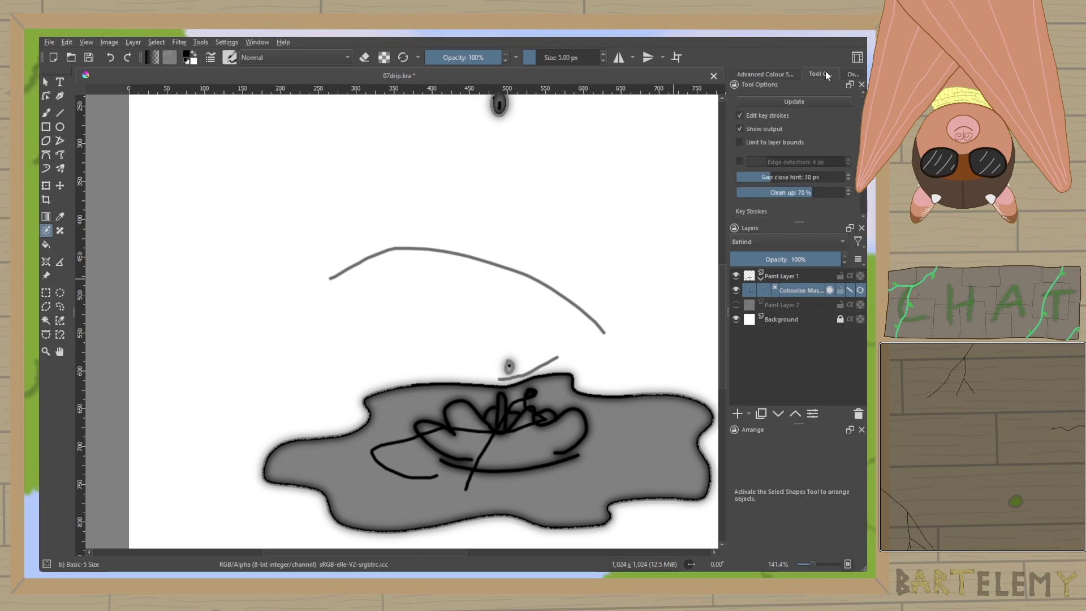
{"action": "left_click", "coordinate": [788, 102]}
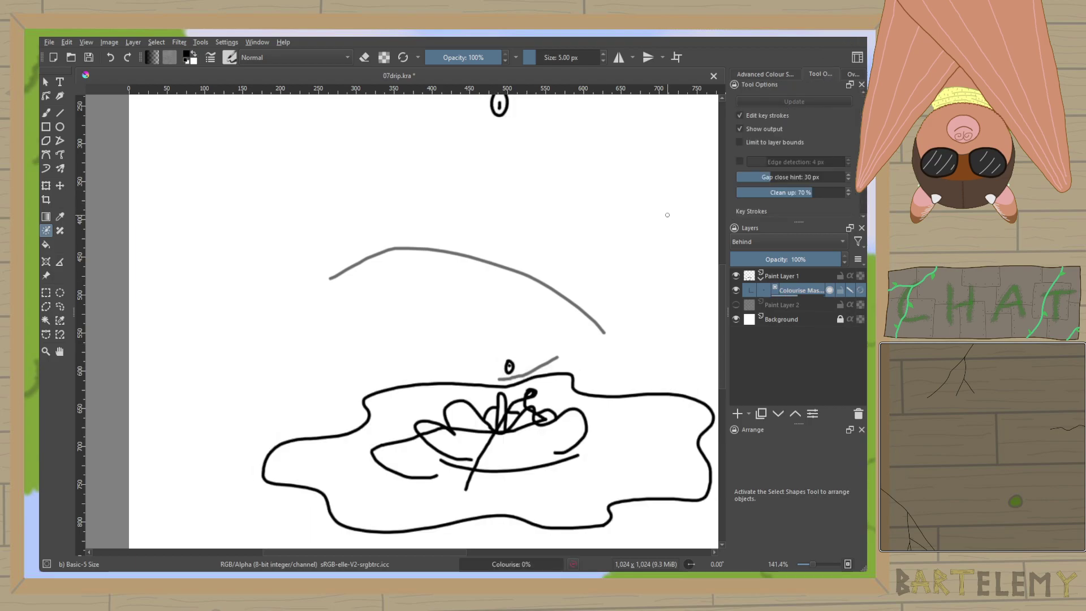
Convert the colourise mask to a paint layer beneath the line work and turn the lines on Paint Layer 1 white.
{"action": "scroll", "coordinate": [666, 216], "scroll_direction": "down", "scroll_amount": 1}
{"action": "left_click_drag", "start_coordinate": [666, 216], "coordinate": [601, 273]}
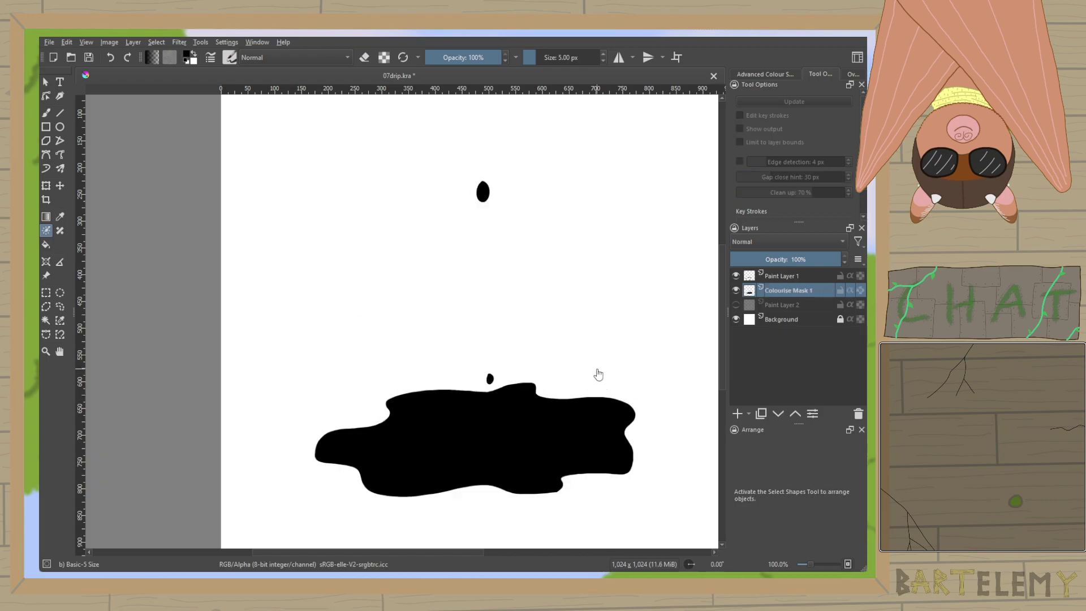
{"action": "left_click", "coordinate": [811, 277]}
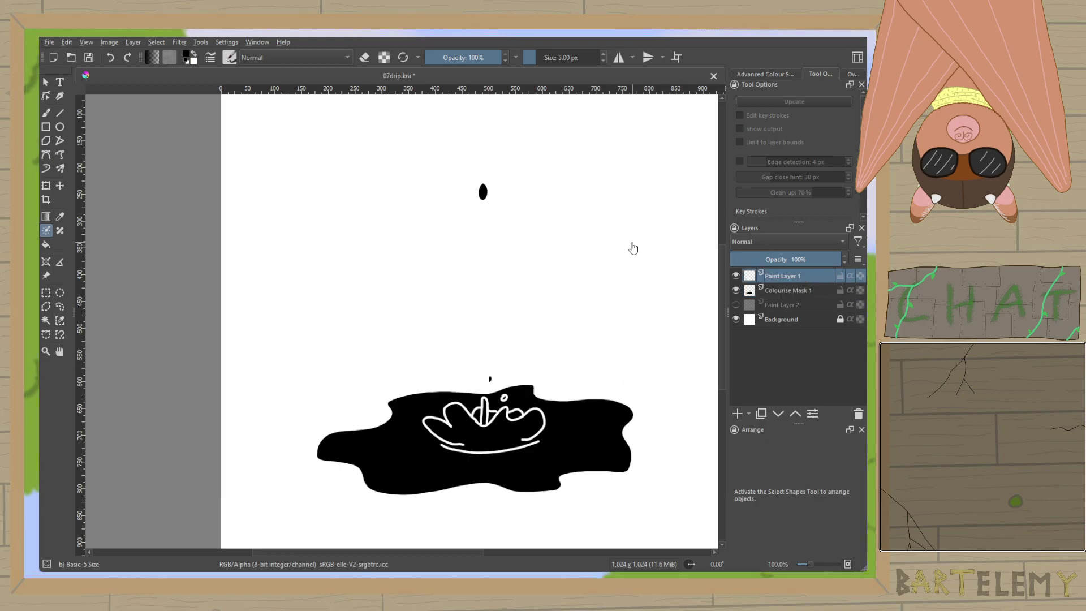
Paint over the small droplet above the puddle on Paint Layer 1 with the 5 px black brush, shaping it into a fuller teardrop.
{"action": "left_click", "coordinate": [46, 112]}
{"action": "left_click", "coordinate": [788, 296]}
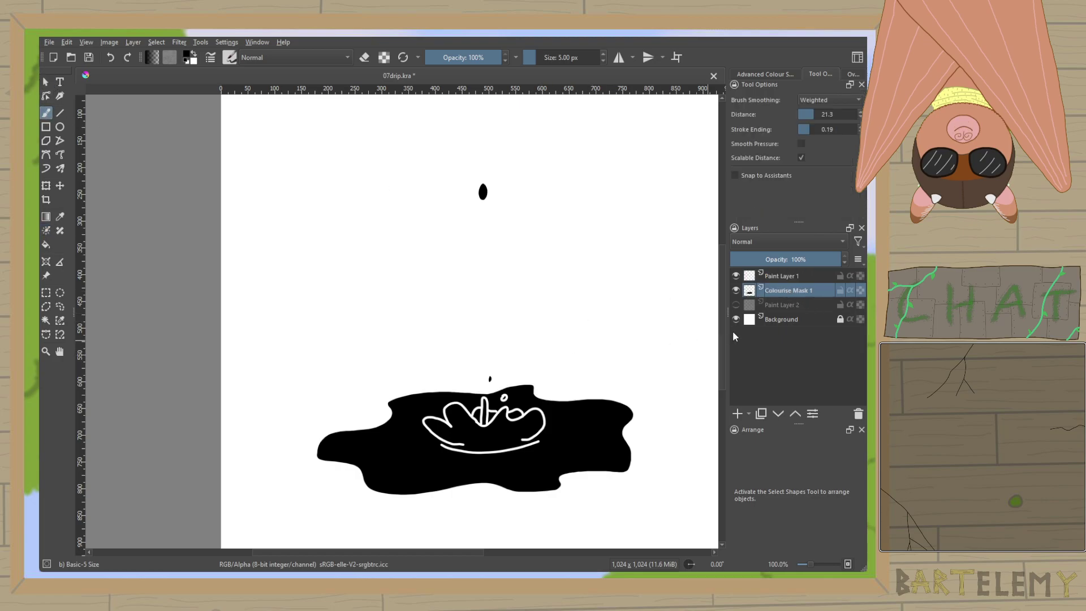
{"action": "left_click", "coordinate": [787, 277]}
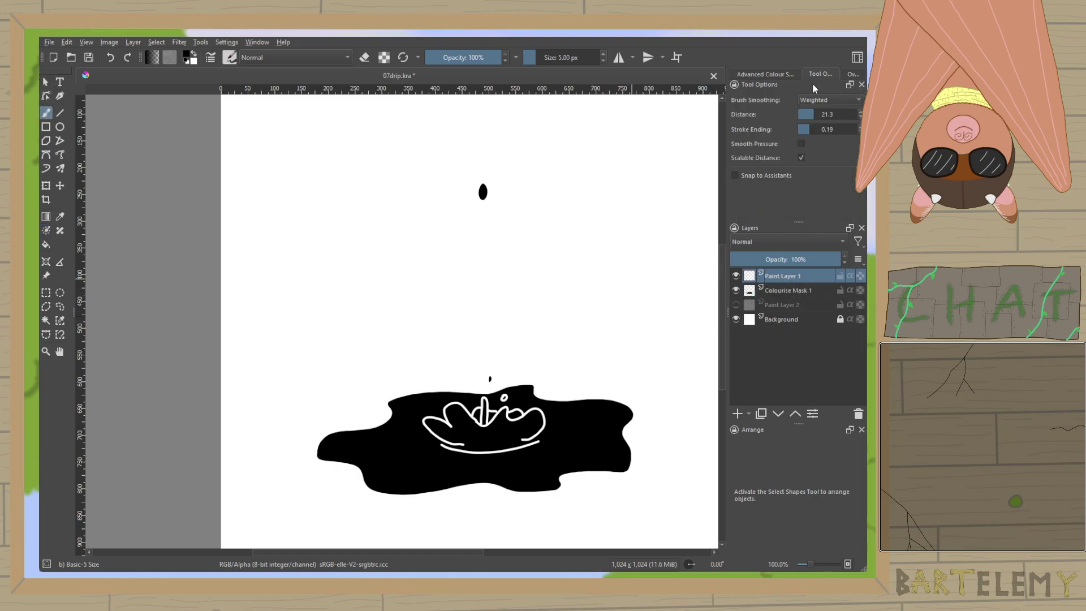
{"action": "left_click", "coordinate": [760, 74]}
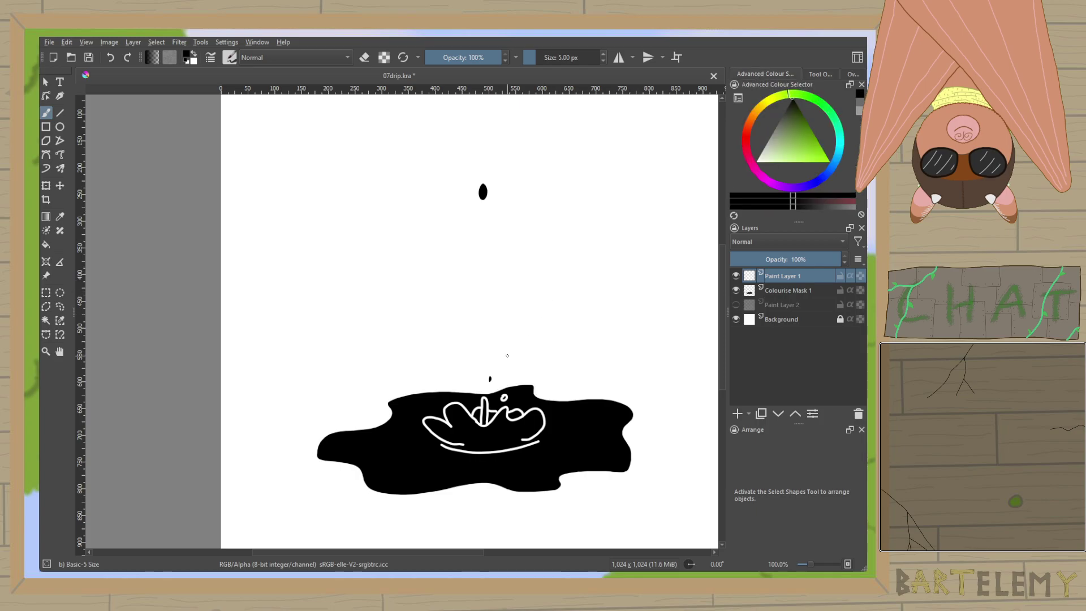
{"action": "scroll", "coordinate": [487, 381], "scroll_direction": "up", "scroll_amount": 5}
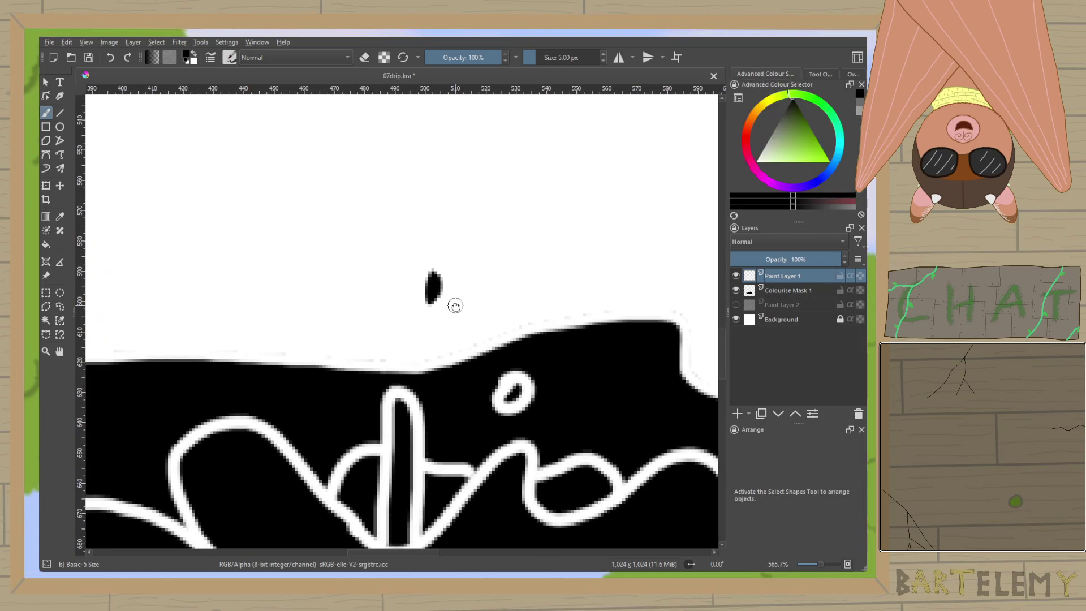
{"action": "mouse_move", "coordinate": [453, 311]}
{"action": "left_mouse_down"}
{"action": "mouse_move", "coordinate": [445, 300]}
{"action": "mouse_move", "coordinate": [455, 334]}
{"action": "mouse_move", "coordinate": [446, 297]}
{"action": "mouse_move", "coordinate": [459, 331]}
{"action": "left_mouse_up"}
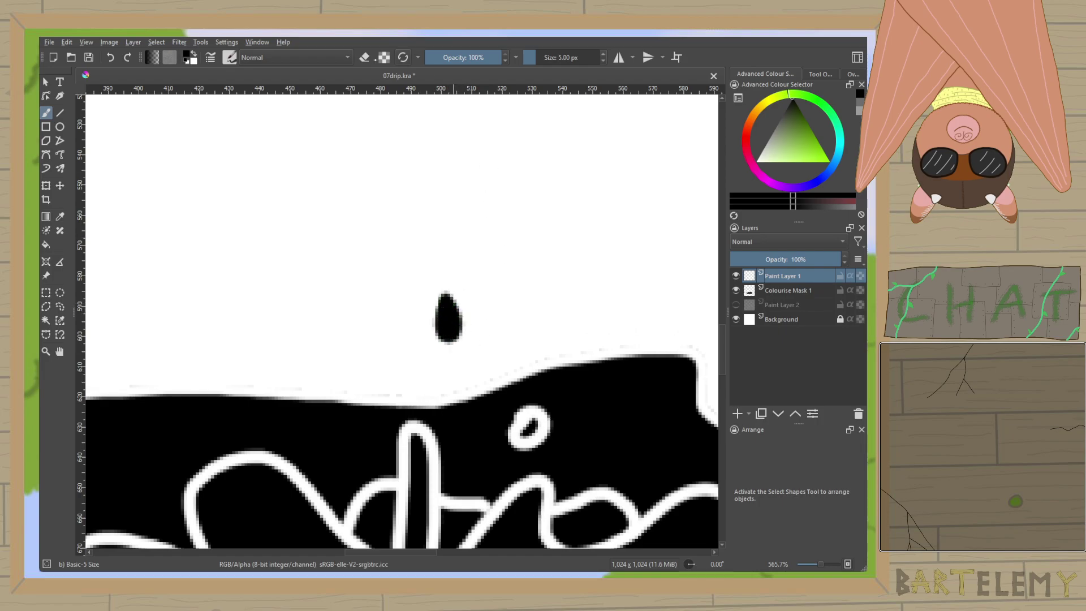
Erase the stray specks along the puddle's upper edge on both the line layer and the black fill layer.
{"action": "key", "text": "e"}
{"action": "left_click_drag", "start_coordinate": [208, 379], "coordinate": [254, 381]}
{"action": "key", "text": "Page_Down"}
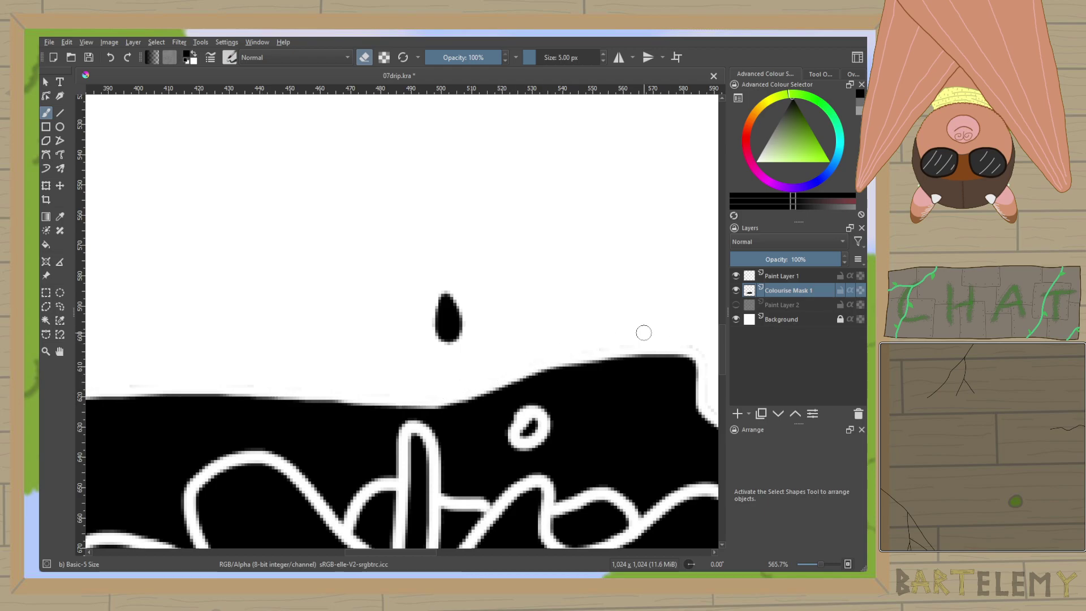
{"action": "left_click_drag", "start_coordinate": [644, 332], "coordinate": [461, 260]}
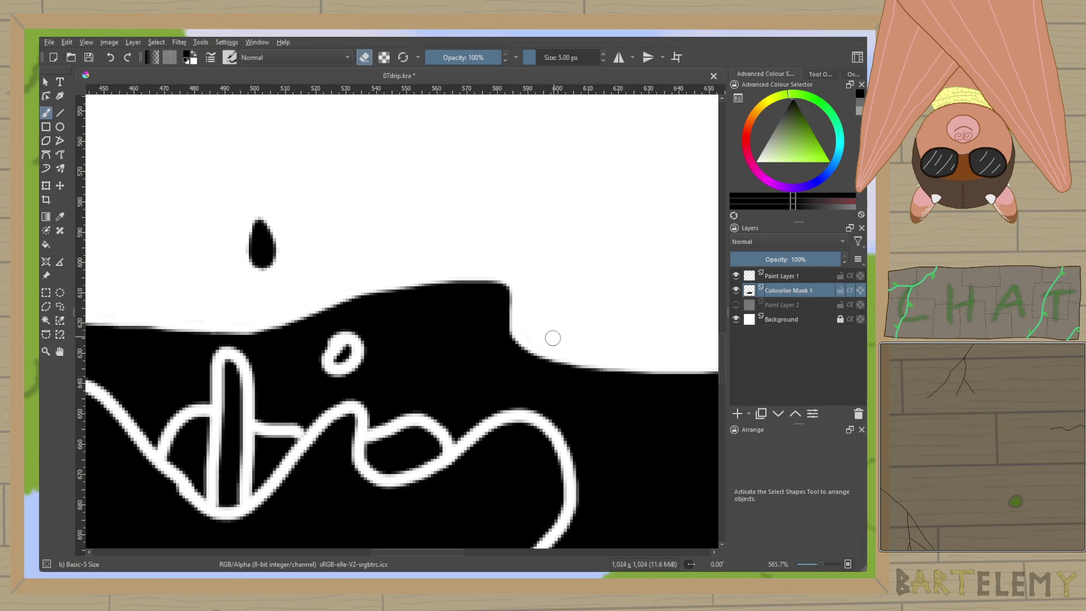
Examine the puddle's edges and the splash up close and at full view for leftover specks.
{"action": "scroll", "coordinate": [279, 208], "scroll_direction": "down", "scroll_amount": 4}
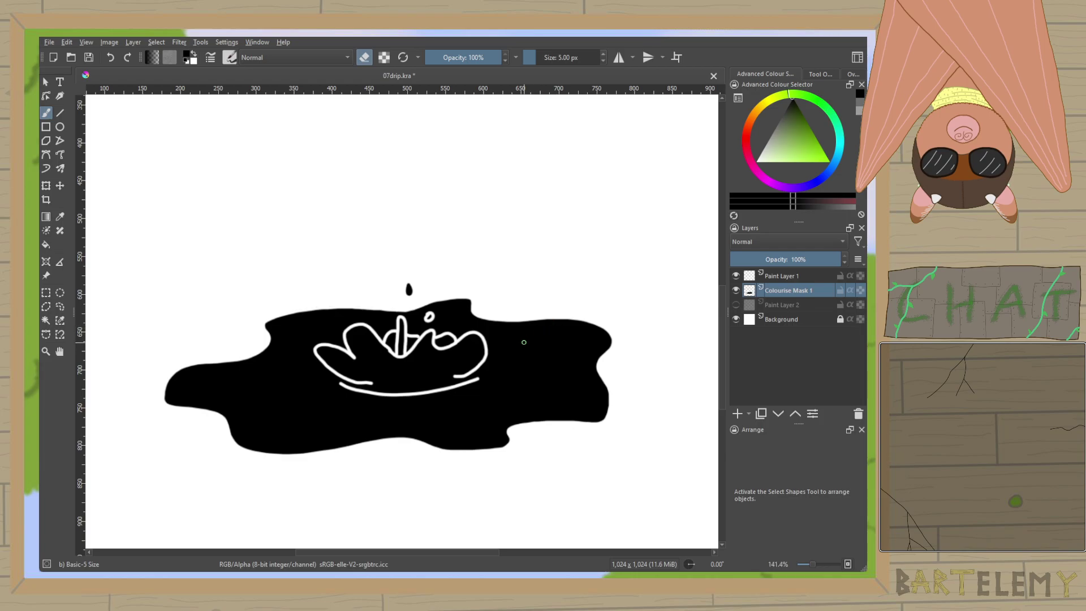
{"action": "scroll", "coordinate": [355, 283], "scroll_direction": "up", "scroll_amount": 2}
{"action": "scroll", "coordinate": [355, 283], "scroll_direction": "up", "scroll_amount": 2}
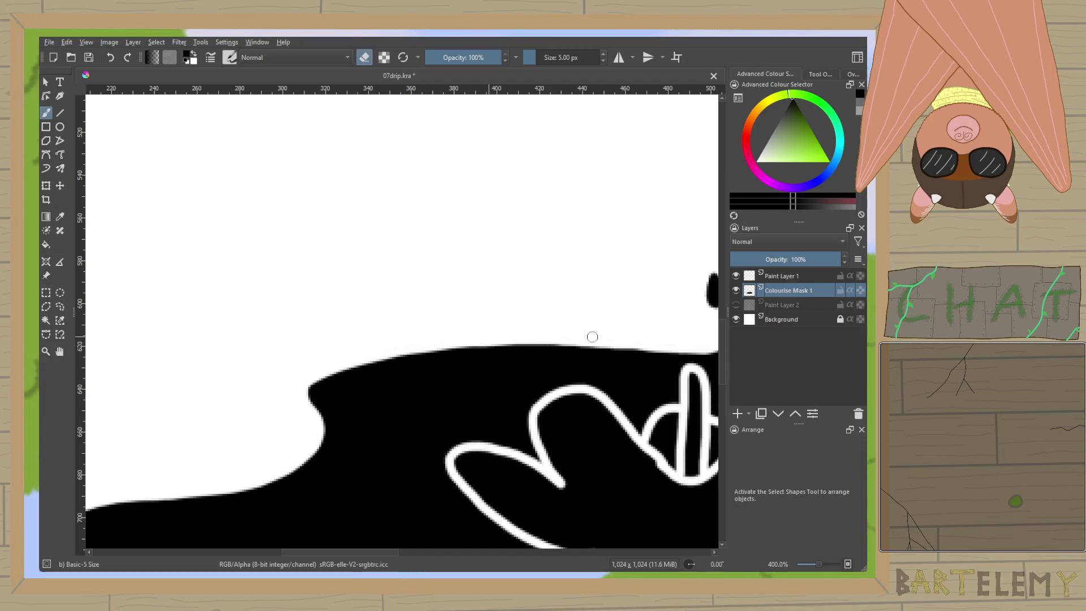
{"action": "scroll", "coordinate": [628, 325], "scroll_direction": "down", "scroll_amount": 3}
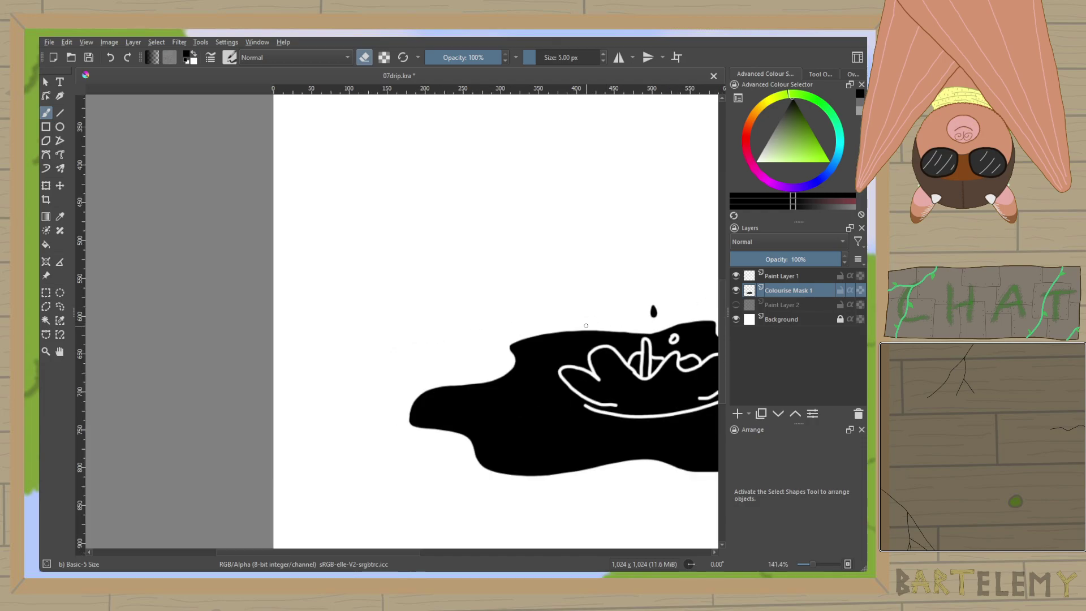
{"action": "scroll", "coordinate": [585, 326], "scroll_direction": "down", "scroll_amount": 2}
{"action": "scroll", "coordinate": [385, 393], "scroll_direction": "up", "scroll_amount": 4}
{"action": "scroll", "coordinate": [386, 393], "scroll_direction": "down", "scroll_amount": 4}
{"action": "scroll", "coordinate": [518, 334], "scroll_direction": "down", "scroll_amount": 1}
{"action": "left_click_drag", "start_coordinate": [519, 334], "coordinate": [478, 350]}
{"action": "scroll", "coordinate": [431, 450], "scroll_direction": "down", "scroll_amount": 1}
{"action": "scroll", "coordinate": [478, 350], "scroll_direction": "up", "scroll_amount": 1}
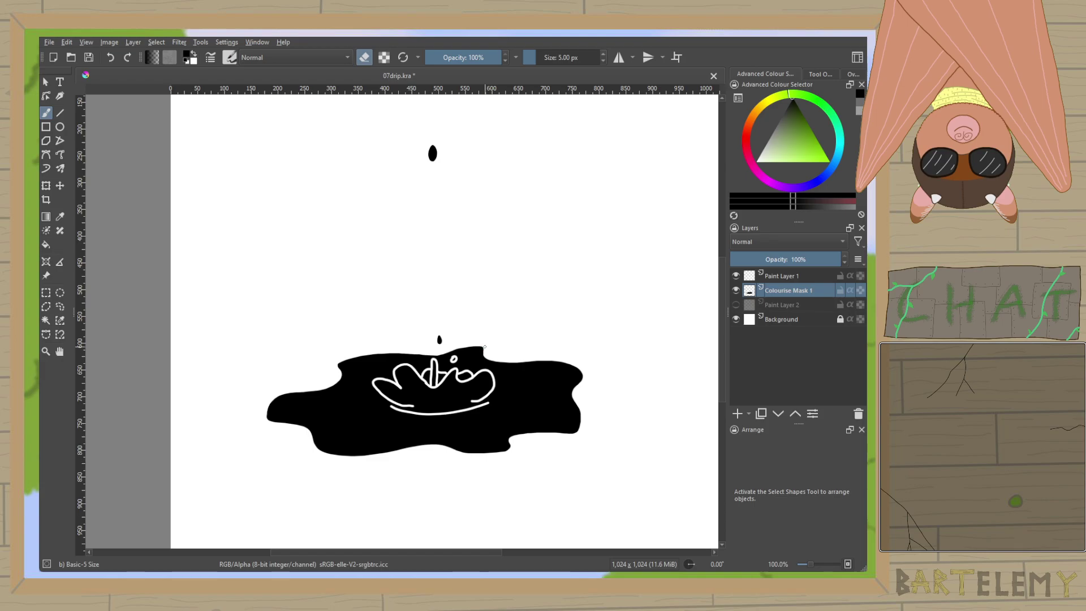
{"action": "left_click_drag", "start_coordinate": [495, 335], "coordinate": [488, 368]}
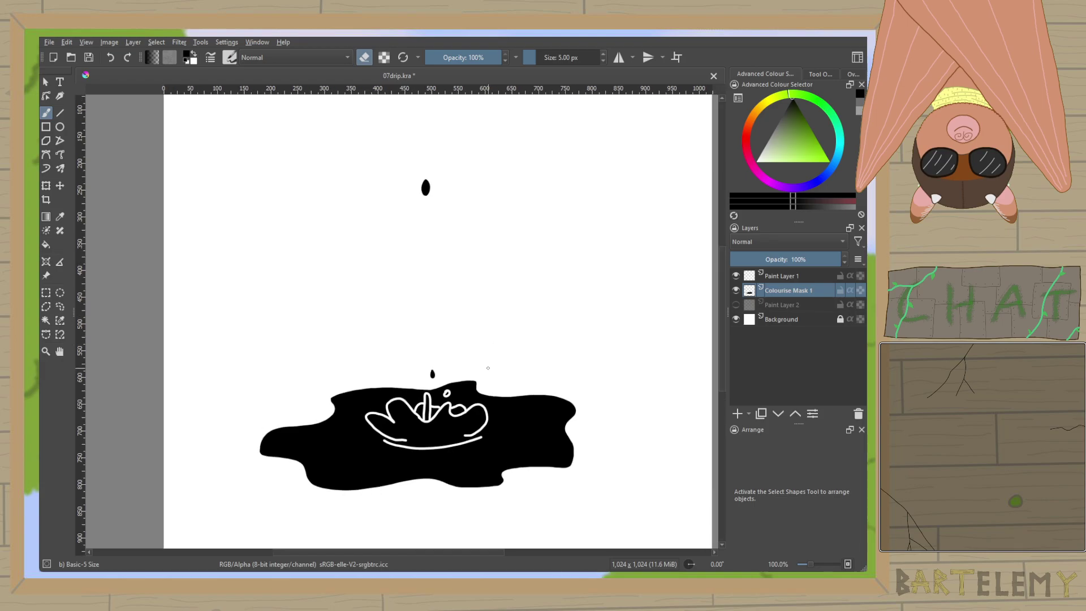
Save the finished 07drip.kra drawing and close it.
{"action": "scroll", "coordinate": [488, 368], "scroll_direction": "down", "scroll_amount": 1}
{"action": "key", "text": "ctrl+s"}
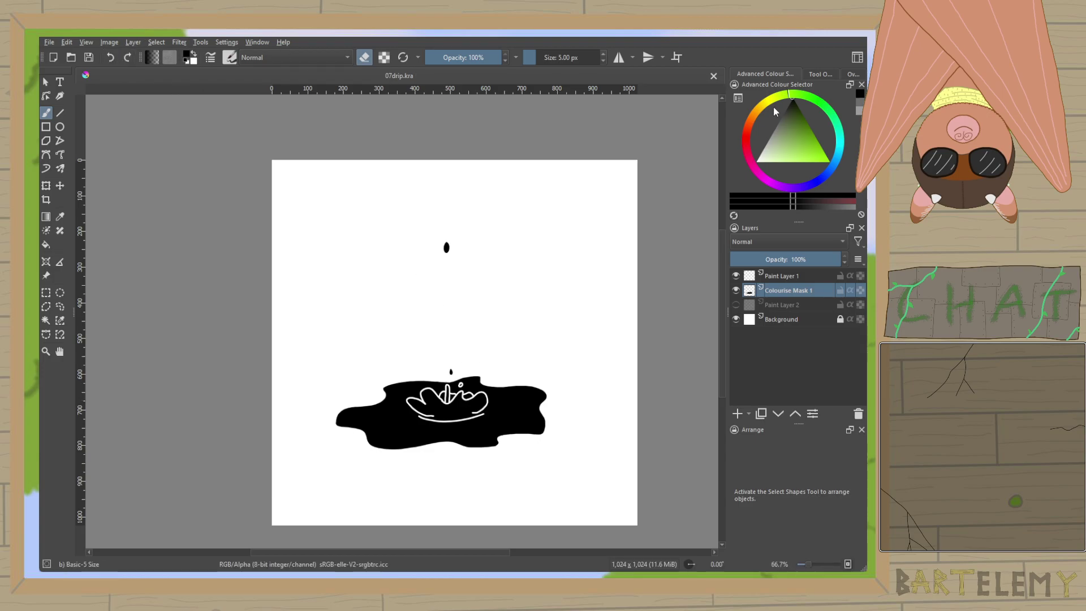
{"action": "left_click", "coordinate": [714, 75]}
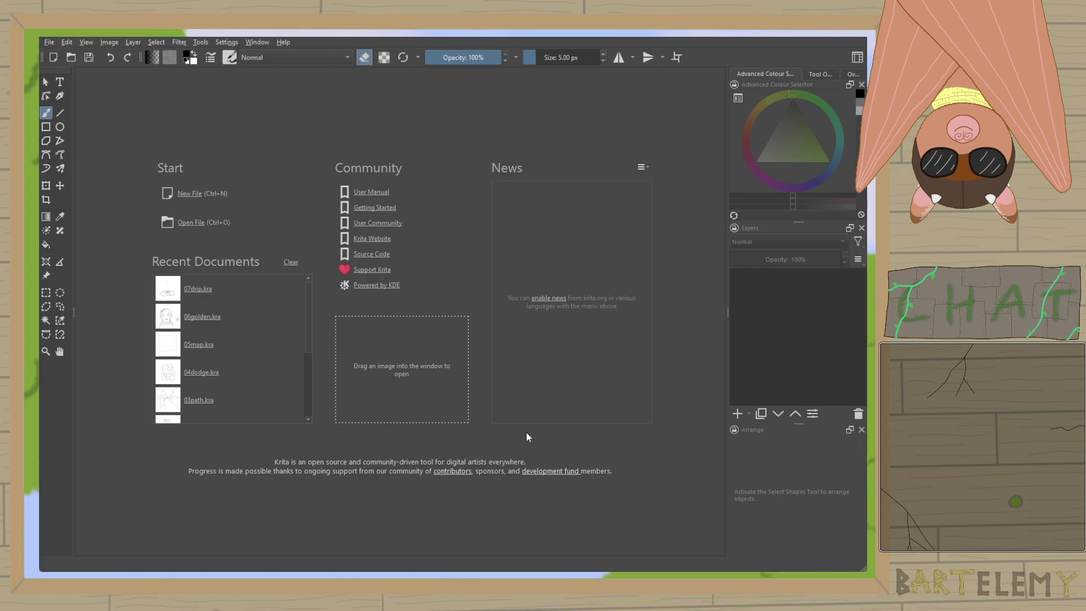
Create a new 1,024 x 1,024 px image, add a second paint layer, and choose grey for sketching on Paint Layer 1.
{"action": "key", "text": "Return"}
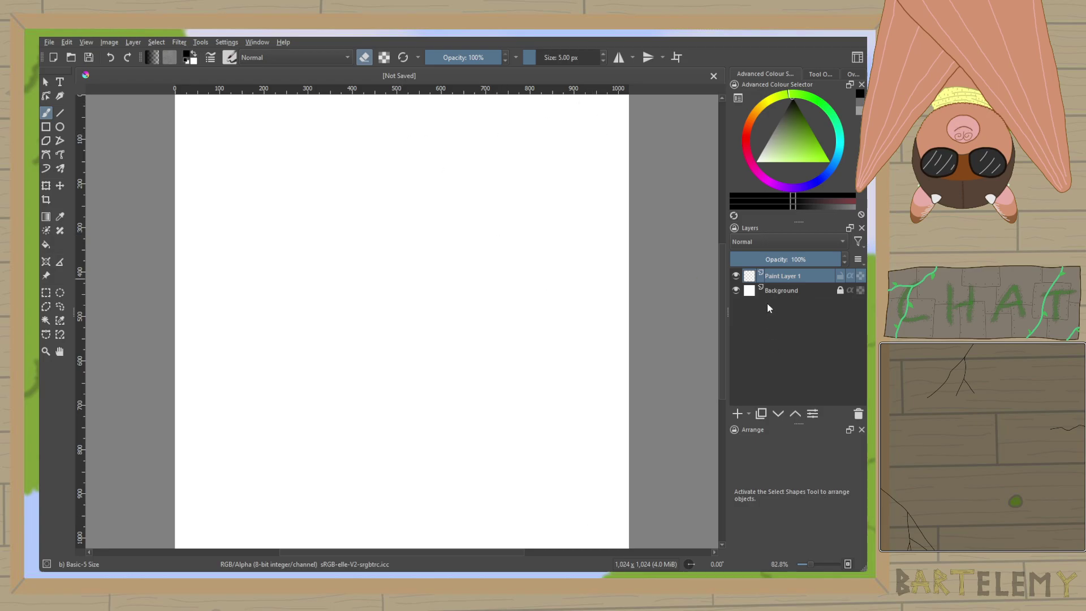
{"action": "left_click", "coordinate": [737, 414]}
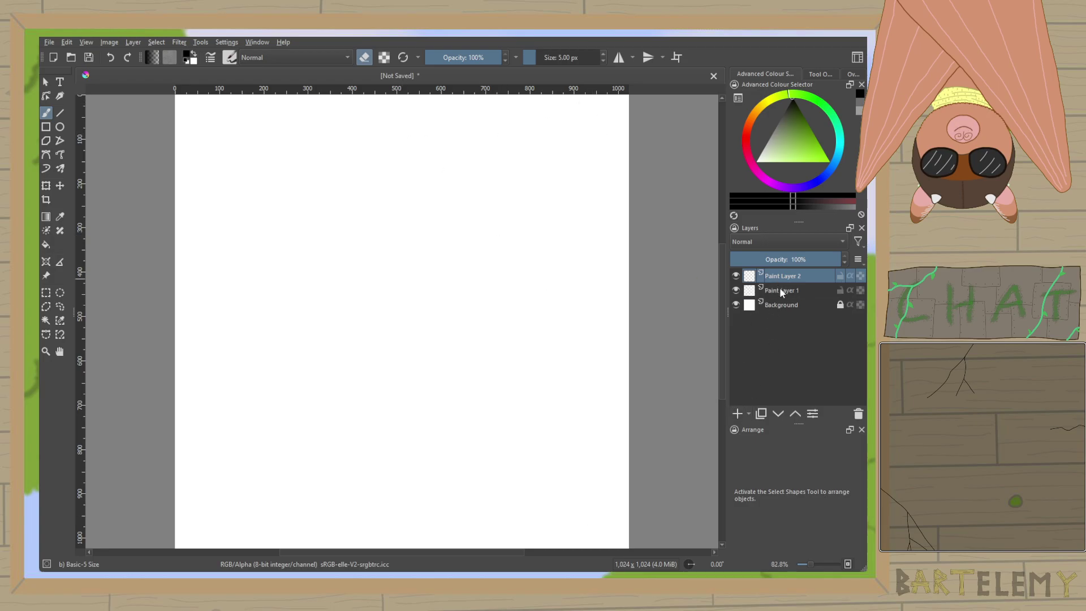
{"action": "left_click", "coordinate": [779, 288]}
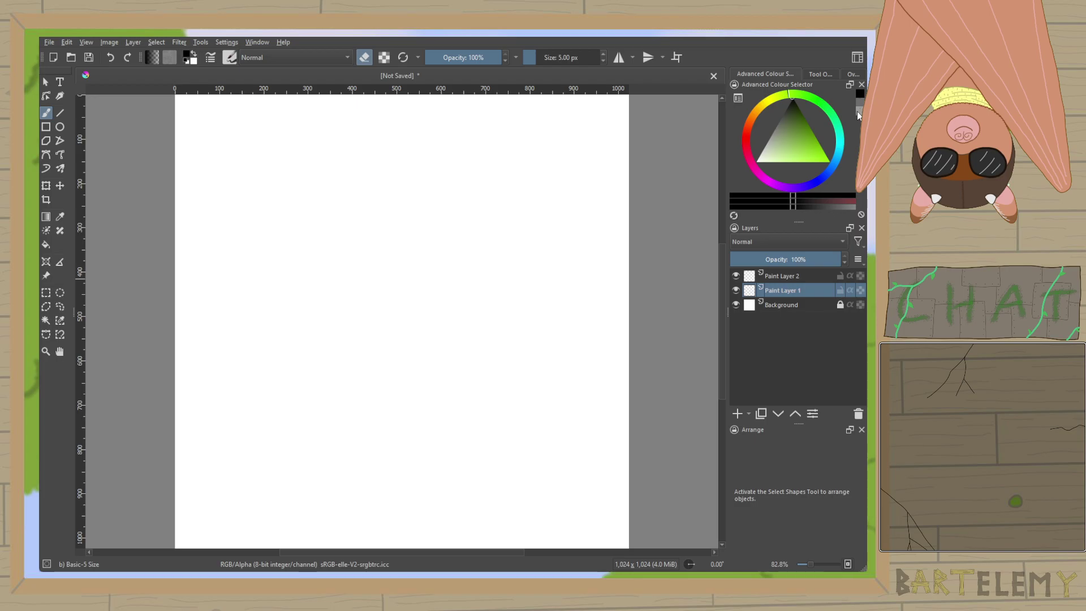
{"action": "left_click", "coordinate": [857, 111]}
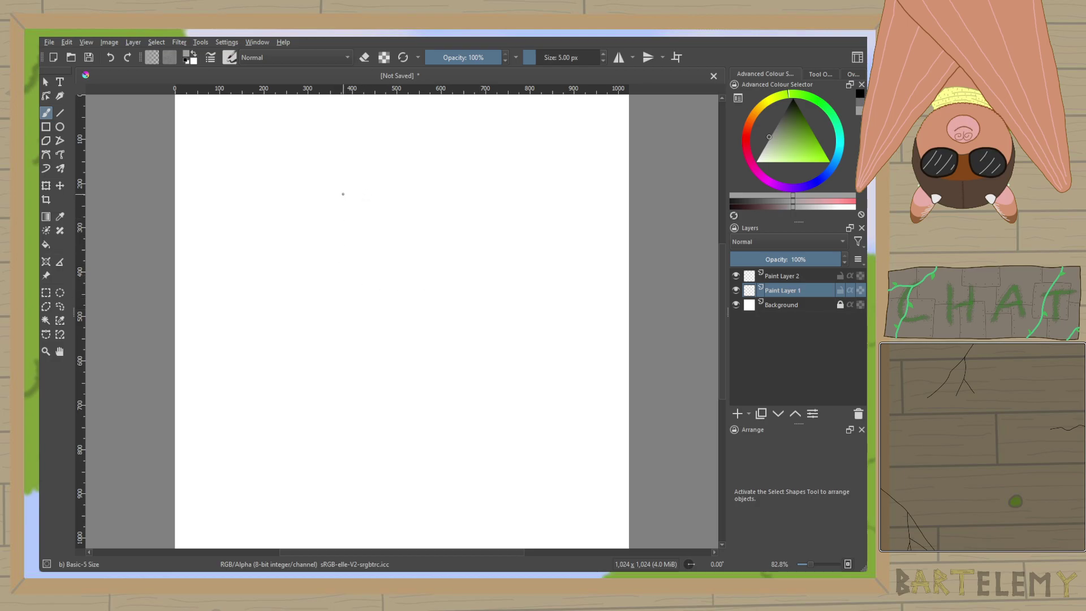
Sketch a front-facing frog in grey with a domed head, an egg-shaped body about 310 px wide, toed front legs and bent hind legs.
{"action": "mouse_move", "coordinate": [328, 214]}
{"action": "left_mouse_down"}
{"action": "mouse_move", "coordinate": [340, 188]}
{"action": "mouse_move", "coordinate": [383, 177]}
{"action": "mouse_move", "coordinate": [439, 221]}
{"action": "left_mouse_up"}
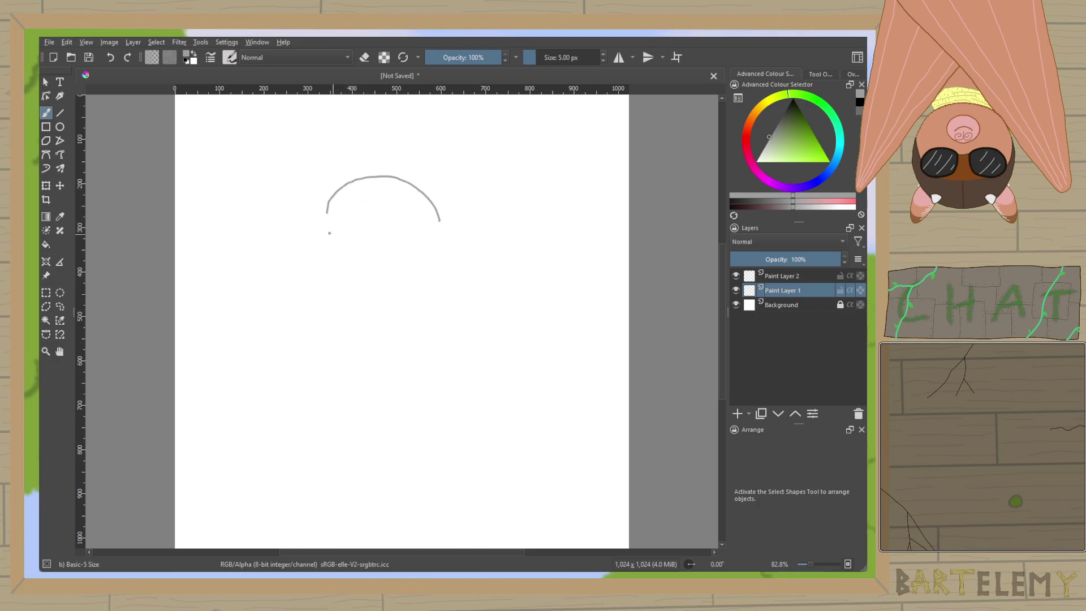
{"action": "mouse_move", "coordinate": [317, 224]}
{"action": "left_mouse_down"}
{"action": "mouse_move", "coordinate": [328, 280]}
{"action": "mouse_move", "coordinate": [386, 328]}
{"action": "mouse_move", "coordinate": [440, 289]}
{"action": "mouse_move", "coordinate": [454, 210]}
{"action": "left_mouse_up"}
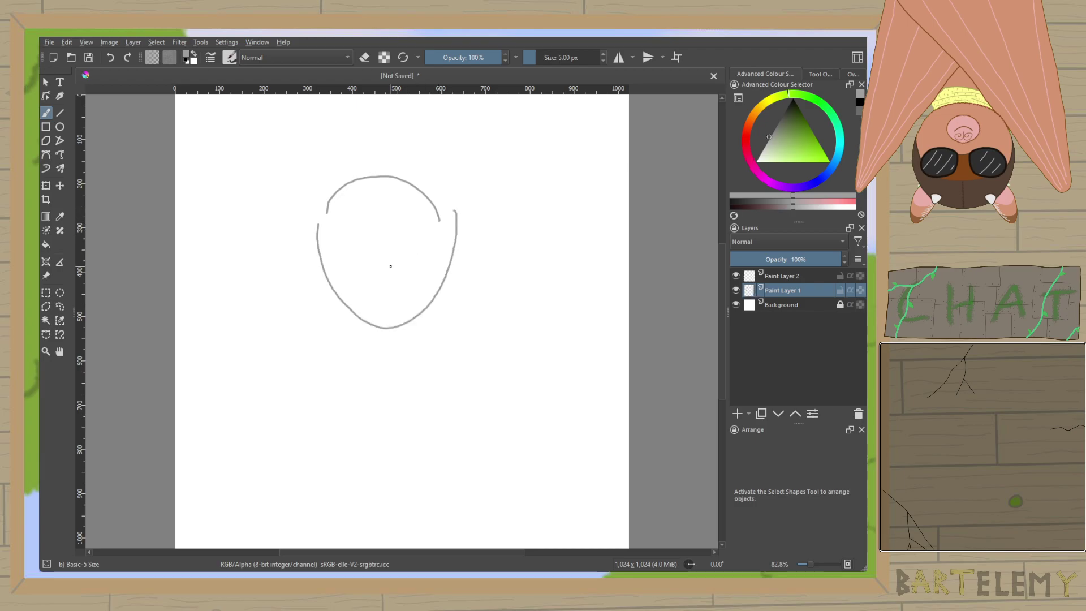
{"action": "mouse_move", "coordinate": [328, 282]}
{"action": "left_mouse_down"}
{"action": "mouse_move", "coordinate": [309, 371]}
{"action": "mouse_move", "coordinate": [323, 361]}
{"action": "mouse_move", "coordinate": [356, 372]}
{"action": "left_mouse_up"}
{"action": "key", "text": "ctrl+z"}
{"action": "mouse_move", "coordinate": [326, 275]}
{"action": "left_mouse_down"}
{"action": "mouse_move", "coordinate": [302, 389]}
{"action": "mouse_move", "coordinate": [315, 367]}
{"action": "mouse_move", "coordinate": [326, 383]}
{"action": "mouse_move", "coordinate": [325, 365]}
{"action": "mouse_move", "coordinate": [350, 385]}
{"action": "mouse_move", "coordinate": [338, 310]}
{"action": "left_mouse_up"}
{"action": "mouse_move", "coordinate": [422, 313]}
{"action": "left_mouse_down"}
{"action": "mouse_move", "coordinate": [427, 396]}
{"action": "mouse_move", "coordinate": [431, 380]}
{"action": "mouse_move", "coordinate": [453, 391]}
{"action": "mouse_move", "coordinate": [458, 367]}
{"action": "mouse_move", "coordinate": [471, 395]}
{"action": "mouse_move", "coordinate": [474, 362]}
{"action": "mouse_move", "coordinate": [439, 282]}
{"action": "left_mouse_up"}
{"action": "mouse_move", "coordinate": [315, 235]}
{"action": "left_mouse_down"}
{"action": "mouse_move", "coordinate": [294, 250]}
{"action": "mouse_move", "coordinate": [266, 301]}
{"action": "mouse_move", "coordinate": [318, 308]}
{"action": "mouse_move", "coordinate": [289, 337]}
{"action": "mouse_move", "coordinate": [318, 324]}
{"action": "left_mouse_up"}
{"action": "mouse_move", "coordinate": [457, 234]}
{"action": "left_mouse_down"}
{"action": "mouse_move", "coordinate": [494, 273]}
{"action": "mouse_move", "coordinate": [455, 294]}
{"action": "mouse_move", "coordinate": [478, 322]}
{"action": "mouse_move", "coordinate": [468, 328]}
{"action": "mouse_move", "coordinate": [453, 310]}
{"action": "left_mouse_up"}
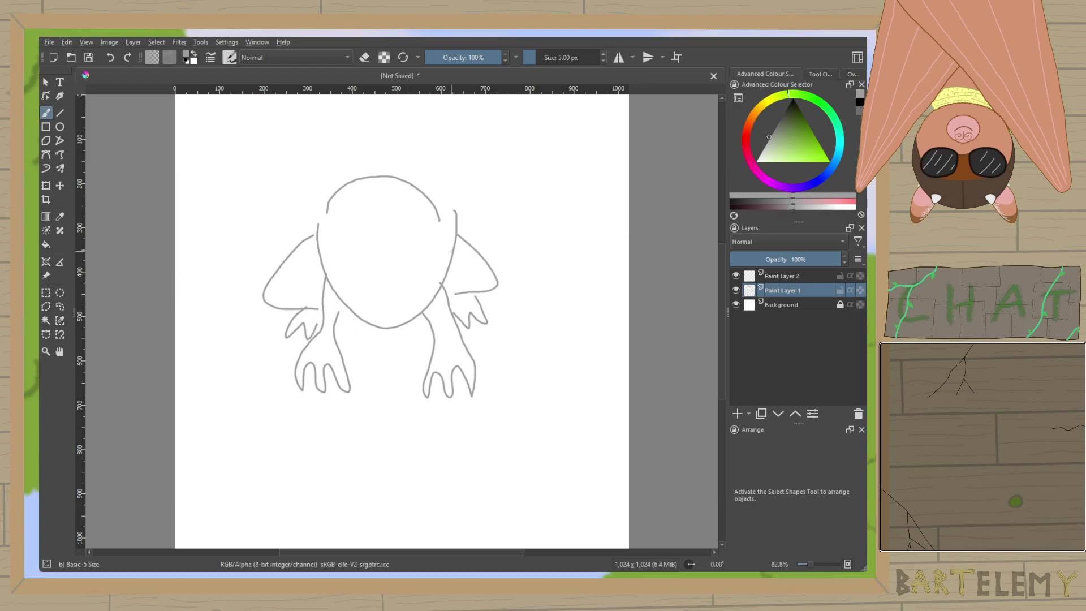
Sketch a curved outer eye contour on each side of the frog's head and a wide smiling mouth below.
{"action": "left_click_drag", "start_coordinate": [356, 192], "coordinate": [344, 226]}
{"action": "mouse_move", "coordinate": [402, 195]}
{"action": "left_mouse_down"}
{"action": "mouse_move", "coordinate": [426, 204]}
{"action": "mouse_move", "coordinate": [416, 225]}
{"action": "left_mouse_up"}
{"action": "mouse_move", "coordinate": [326, 242]}
{"action": "left_mouse_down"}
{"action": "mouse_move", "coordinate": [374, 269]}
{"action": "mouse_move", "coordinate": [405, 263]}
{"action": "mouse_move", "coordinate": [436, 234]}
{"action": "left_mouse_up"}
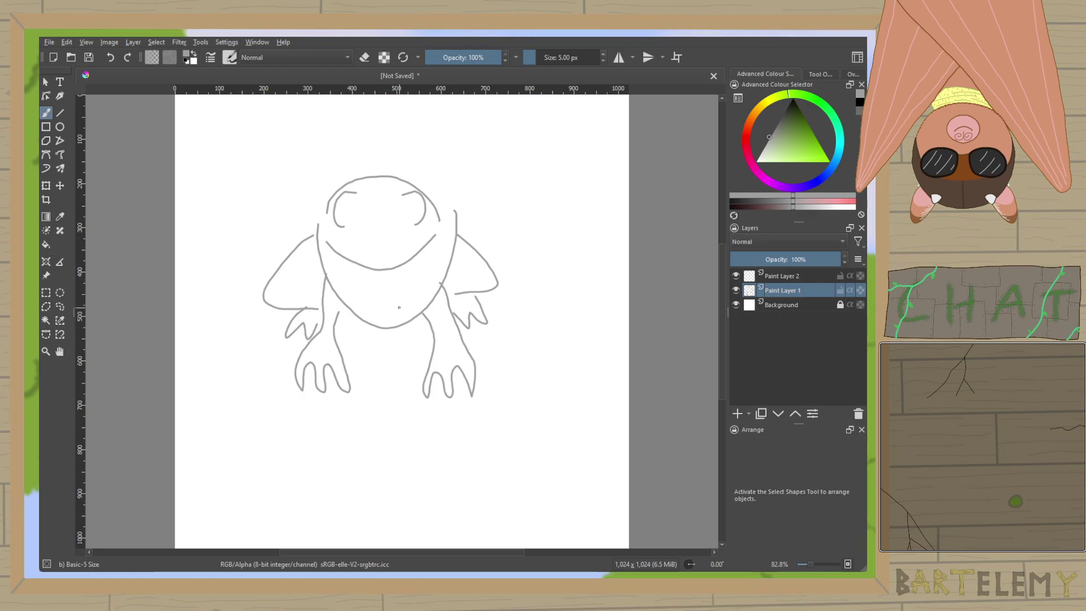
Sketch a small rounded arc at the lower inner end of each eye contour and dot a pupil inside each.
{"action": "scroll", "coordinate": [399, 307], "scroll_direction": "up", "scroll_amount": 2}
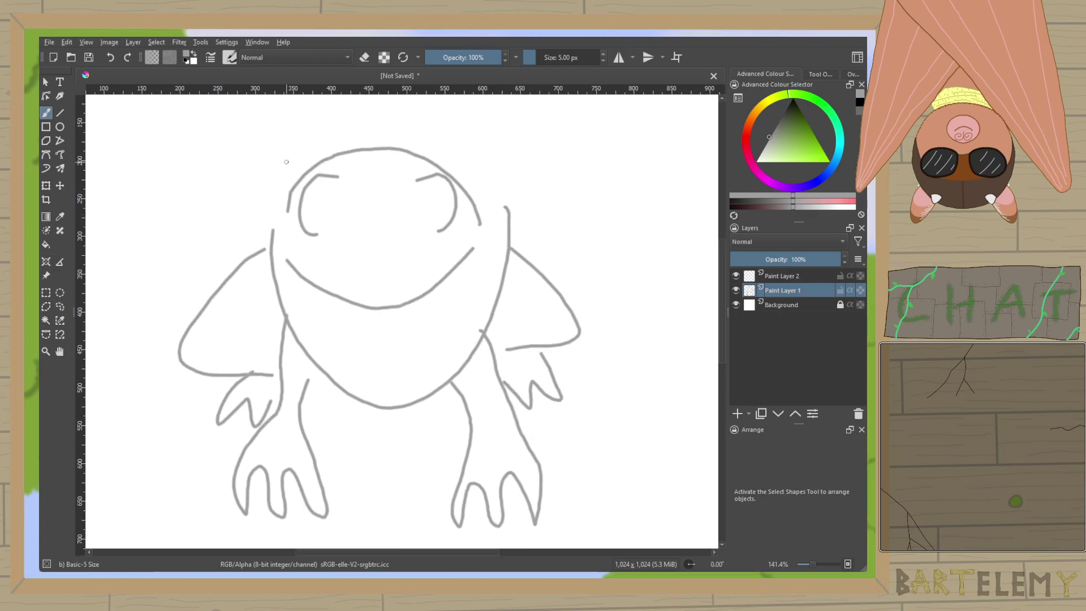
{"action": "mouse_move", "coordinate": [309, 232]}
{"action": "left_mouse_down"}
{"action": "mouse_move", "coordinate": [331, 211]}
{"action": "mouse_move", "coordinate": [341, 235]}
{"action": "left_mouse_up"}
{"action": "mouse_move", "coordinate": [442, 230]}
{"action": "left_mouse_down"}
{"action": "mouse_move", "coordinate": [436, 207]}
{"action": "mouse_move", "coordinate": [412, 230]}
{"action": "left_mouse_up"}
{"action": "left_click", "coordinate": [436, 221]}
{"action": "left_click", "coordinate": [334, 227]}
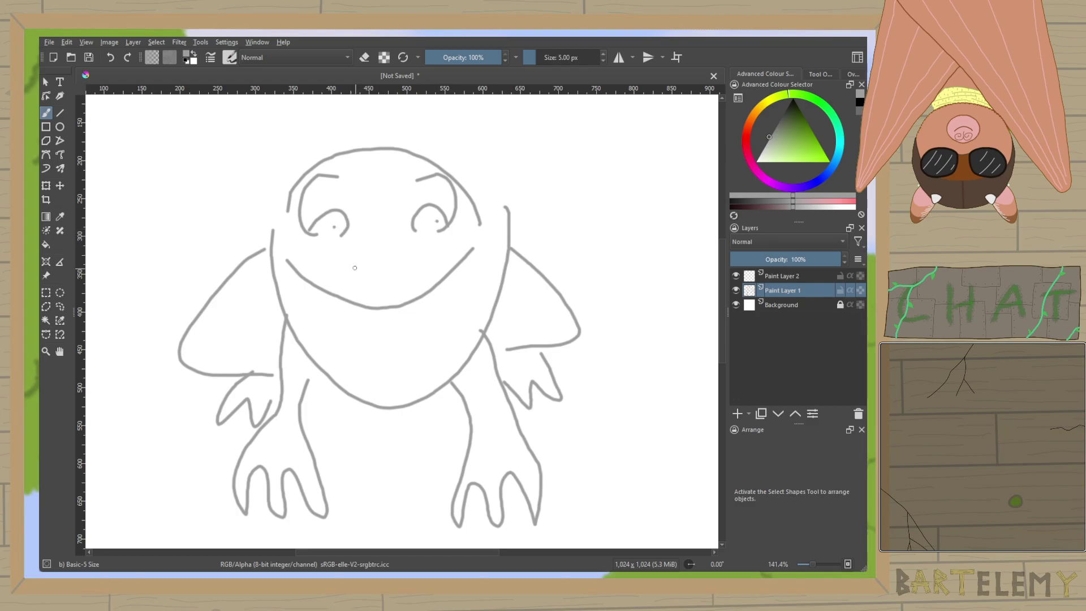
Redo the pupil dots inside the eyes and sketch two short nostril strokes just above the middle of the mouth.
{"action": "key", "text": "ctrl+z"}
{"action": "left_click", "coordinate": [427, 221]}
{"action": "left_click", "coordinate": [396, 282]}
{"action": "mouse_move", "coordinate": [377, 272]}
{"action": "left_mouse_down"}
{"action": "mouse_move", "coordinate": [376, 285]}
{"action": "mouse_move", "coordinate": [397, 282]}
{"action": "left_mouse_up"}
Sketch small warts along the head and on both hind legs, plus a short crease where each hind leg meets the body.
{"action": "left_click_drag", "start_coordinate": [292, 176], "coordinate": [281, 189]}
{"action": "left_click_drag", "start_coordinate": [341, 152], "coordinate": [436, 156]}
{"action": "left_click_drag", "start_coordinate": [245, 263], "coordinate": [230, 277]}
{"action": "left_click_drag", "start_coordinate": [235, 324], "coordinate": [231, 343]}
{"action": "left_click_drag", "start_coordinate": [522, 307], "coordinate": [565, 298]}
{"action": "left_click_drag", "start_coordinate": [287, 326], "coordinate": [254, 354]}
{"action": "left_click_drag", "start_coordinate": [491, 317], "coordinate": [515, 327]}
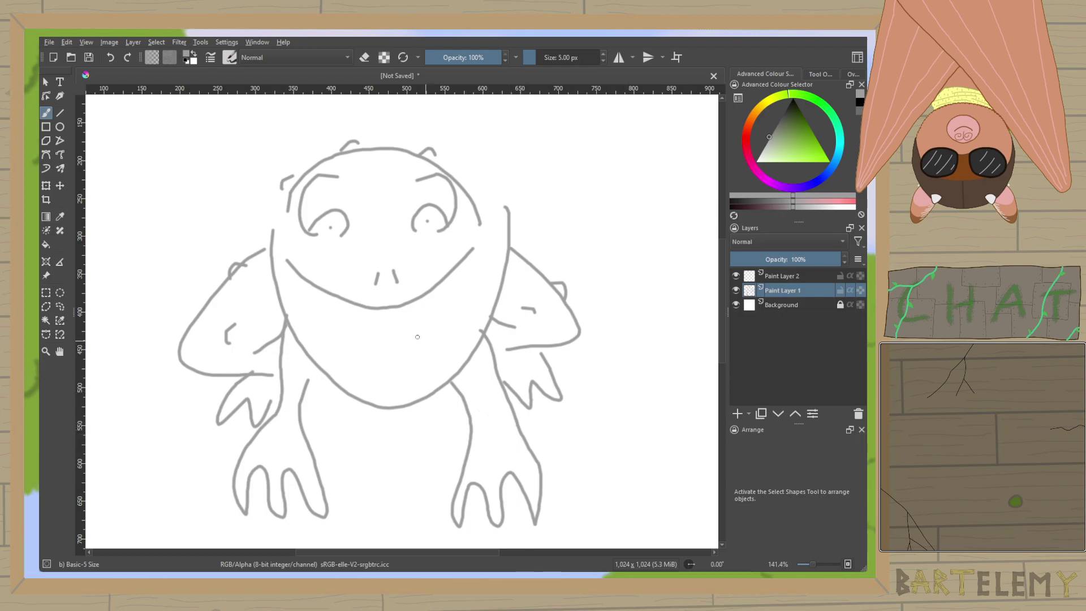
On Paint Layer 2, ink the bumpy head outline and the left hind leg with its wart and toed foot in black.
{"action": "left_click", "coordinate": [778, 276]}
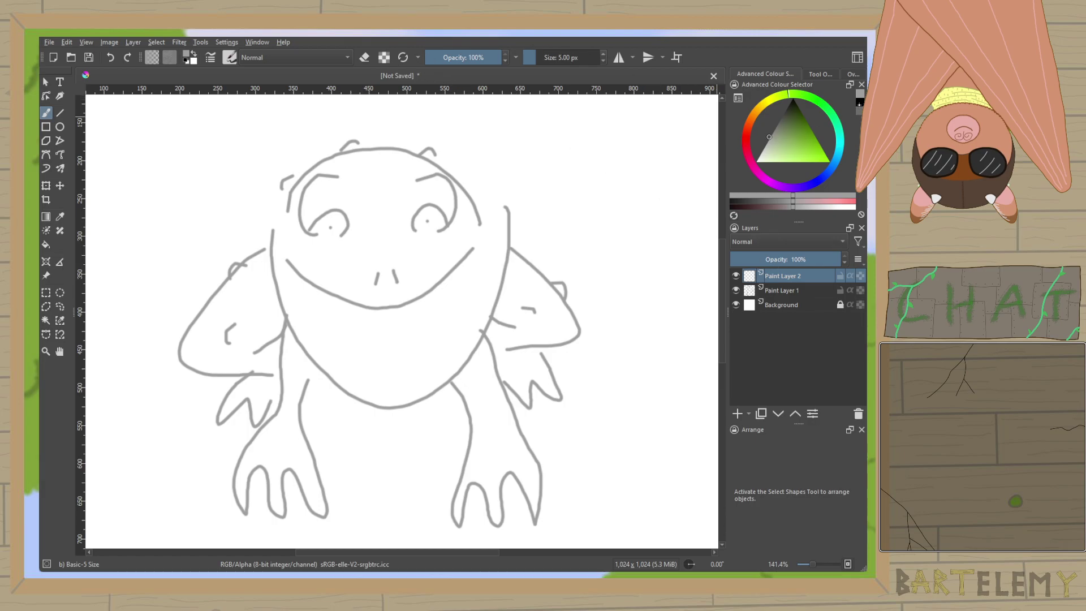
{"action": "key", "text": "d"}
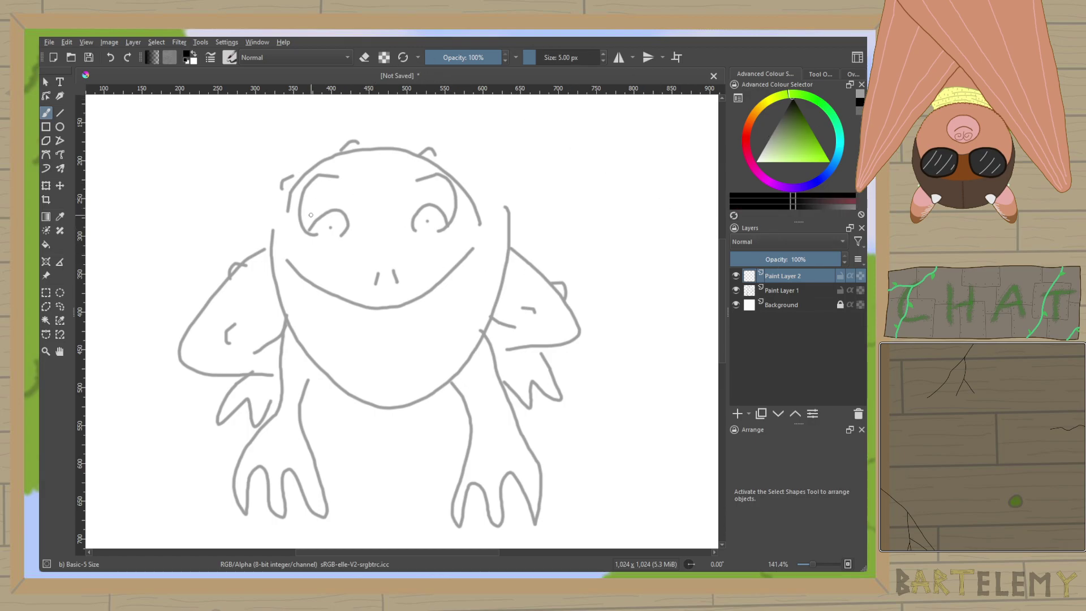
{"action": "scroll", "coordinate": [311, 215], "scroll_direction": "up", "scroll_amount": 3}
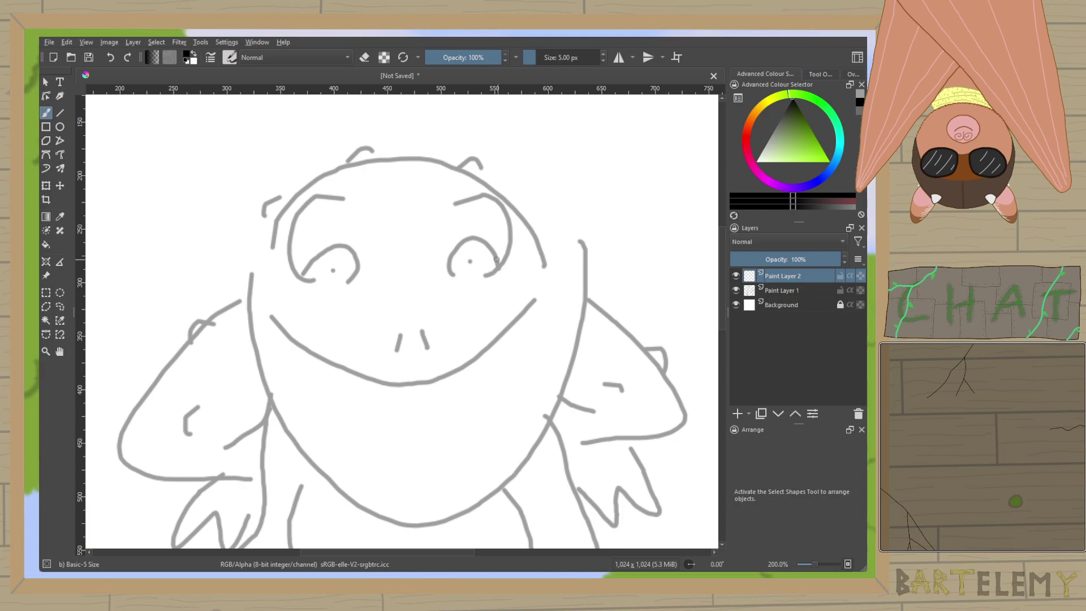
{"action": "mouse_move", "coordinate": [246, 287]}
{"action": "left_mouse_down"}
{"action": "mouse_move", "coordinate": [262, 209]}
{"action": "mouse_move", "coordinate": [347, 156]}
{"action": "mouse_move", "coordinate": [484, 165]}
{"action": "mouse_move", "coordinate": [508, 195]}
{"action": "mouse_move", "coordinate": [571, 232]}
{"action": "mouse_move", "coordinate": [575, 295]}
{"action": "mouse_move", "coordinate": [549, 256]}
{"action": "mouse_move", "coordinate": [574, 205]}
{"action": "left_mouse_up"}
{"action": "mouse_move", "coordinate": [299, 181]}
{"action": "left_mouse_down"}
{"action": "mouse_move", "coordinate": [247, 212]}
{"action": "mouse_move", "coordinate": [171, 332]}
{"action": "mouse_move", "coordinate": [175, 357]}
{"action": "mouse_move", "coordinate": [272, 369]}
{"action": "mouse_move", "coordinate": [243, 396]}
{"action": "mouse_move", "coordinate": [226, 448]}
{"action": "mouse_move", "coordinate": [265, 407]}
{"action": "mouse_move", "coordinate": [264, 445]}
{"action": "mouse_move", "coordinate": [287, 409]}
{"action": "mouse_move", "coordinate": [300, 411]}
{"action": "mouse_move", "coordinate": [300, 436]}
{"action": "left_mouse_up"}
{"action": "left_click_drag", "start_coordinate": [352, 391], "coordinate": [368, 313]}
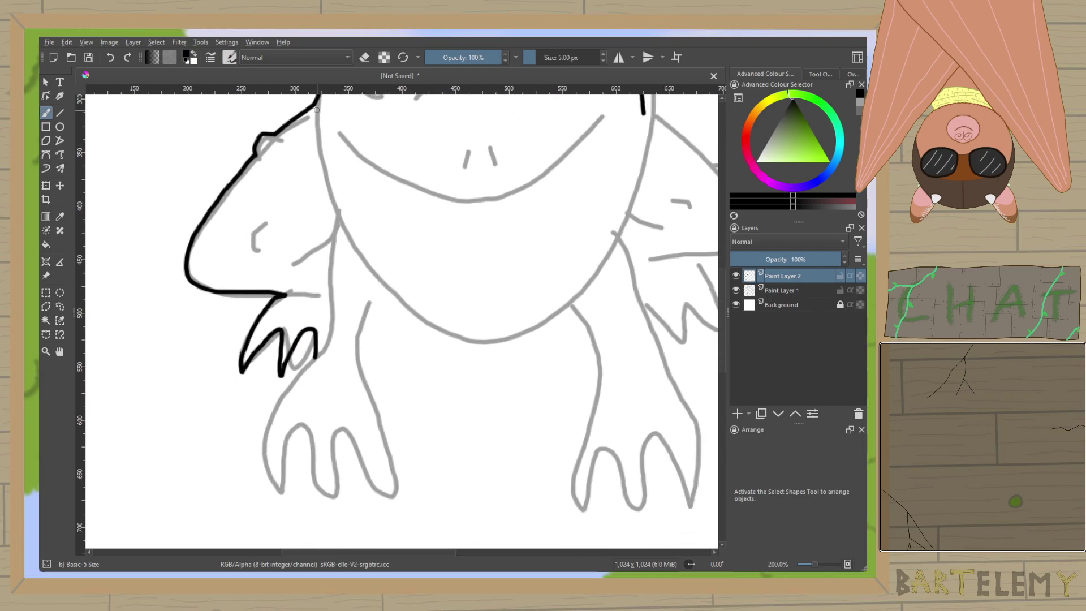
Ink the left front leg with its toes in black, from the body's side up to the belly line.
{"action": "mouse_move", "coordinate": [334, 228]}
{"action": "left_mouse_down"}
{"action": "mouse_move", "coordinate": [323, 342]}
{"action": "mouse_move", "coordinate": [276, 411]}
{"action": "mouse_move", "coordinate": [269, 451]}
{"action": "mouse_move", "coordinate": [280, 479]}
{"action": "left_mouse_up"}
{"action": "mouse_move", "coordinate": [289, 422]}
{"action": "left_mouse_down"}
{"action": "mouse_move", "coordinate": [311, 474]}
{"action": "mouse_move", "coordinate": [322, 481]}
{"action": "mouse_move", "coordinate": [336, 408]}
{"action": "mouse_move", "coordinate": [348, 464]}
{"action": "mouse_move", "coordinate": [364, 476]}
{"action": "mouse_move", "coordinate": [360, 344]}
{"action": "mouse_move", "coordinate": [373, 302]}
{"action": "left_mouse_up"}
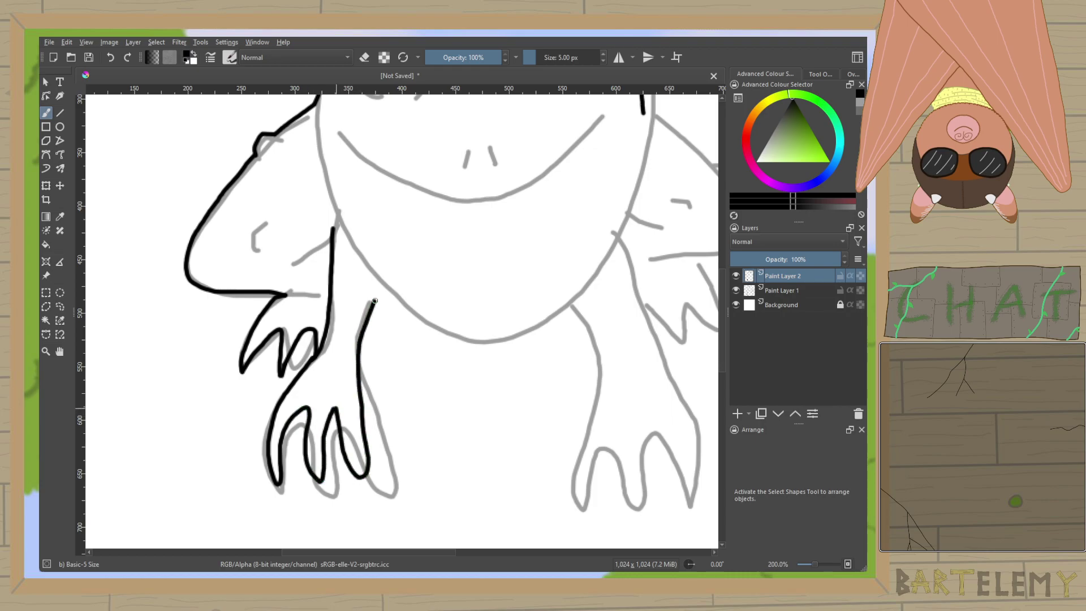
{"action": "left_click_drag", "start_coordinate": [333, 211], "coordinate": [375, 295]}
{"action": "key", "text": "ctrl+z"}
Ink the rounded belly and both sides of the body, joining them to the head outline.
{"action": "mouse_move", "coordinate": [340, 214]}
{"action": "left_mouse_down"}
{"action": "mouse_move", "coordinate": [381, 291]}
{"action": "mouse_move", "coordinate": [448, 318]}
{"action": "mouse_move", "coordinate": [509, 321]}
{"action": "mouse_move", "coordinate": [581, 296]}
{"action": "mouse_move", "coordinate": [651, 148]}
{"action": "left_mouse_up"}
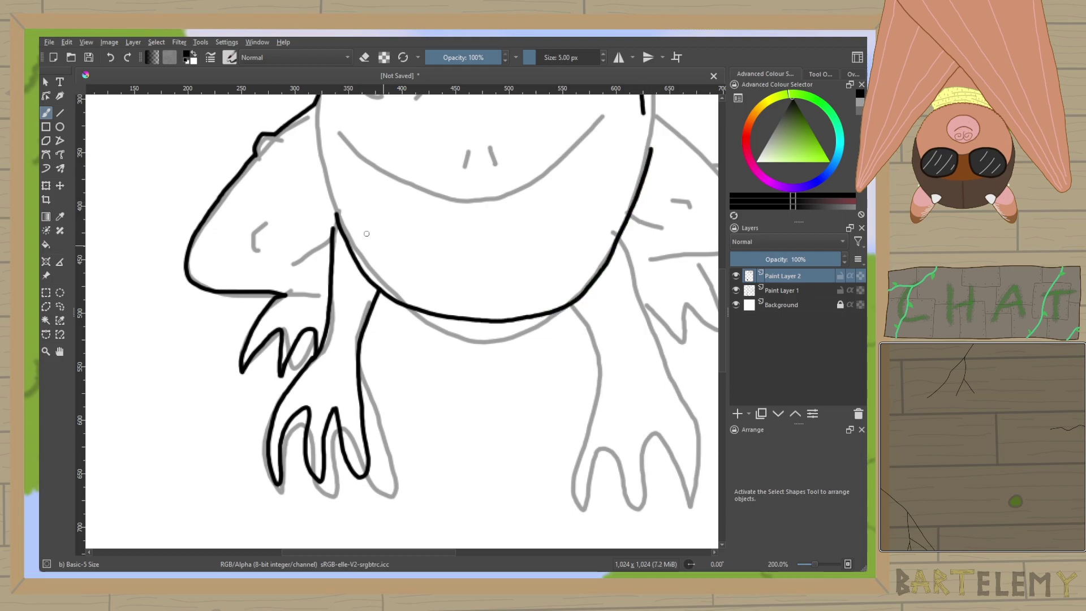
{"action": "left_click_drag", "start_coordinate": [336, 214], "coordinate": [317, 156]}
{"action": "key", "text": "ctrl+z"}
{"action": "left_click_drag", "start_coordinate": [337, 218], "coordinate": [317, 152]}
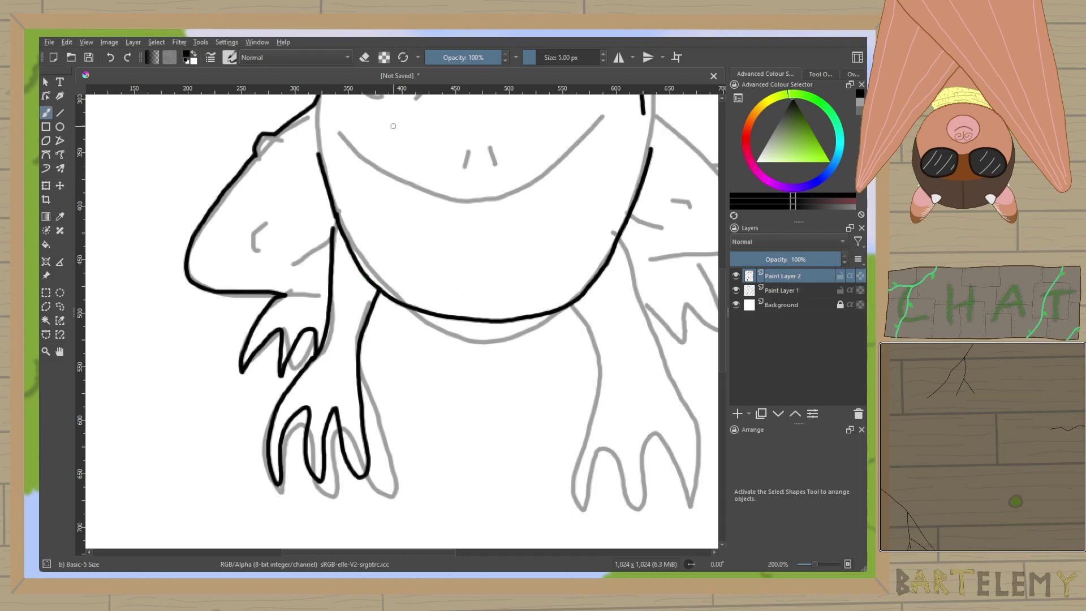
{"action": "scroll", "coordinate": [399, 308], "scroll_direction": "up", "scroll_amount": 5}
{"action": "left_click_drag", "start_coordinate": [325, 333], "coordinate": [320, 292]}
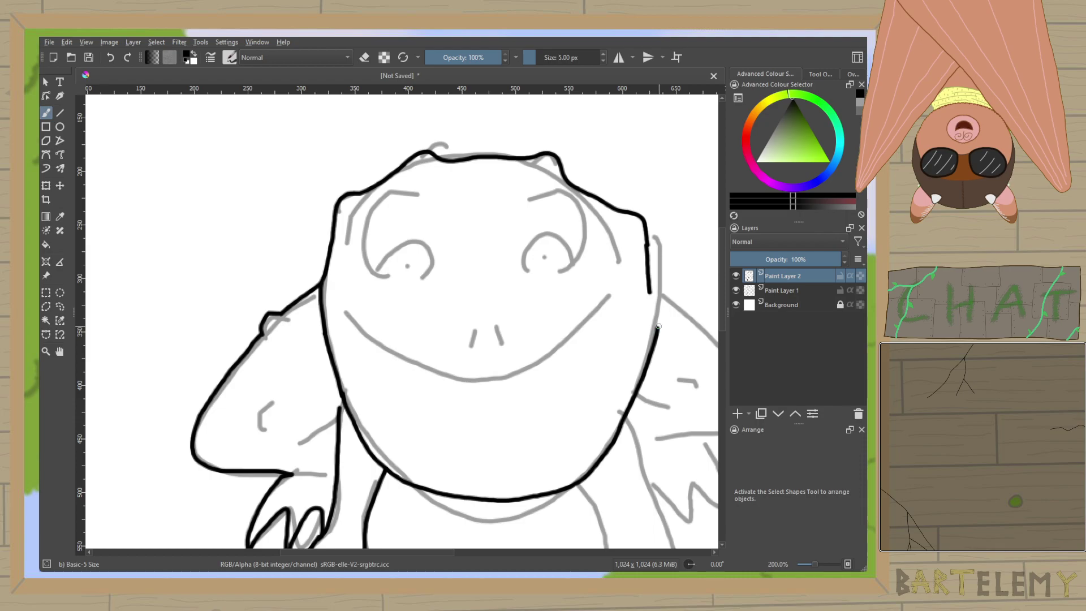
{"action": "left_click_drag", "start_coordinate": [657, 329], "coordinate": [652, 294]}
Ink a wide smiling mouth with a small dip in the middle and two short nostrils above it.
{"action": "left_click_drag", "start_coordinate": [569, 361], "coordinate": [470, 272]}
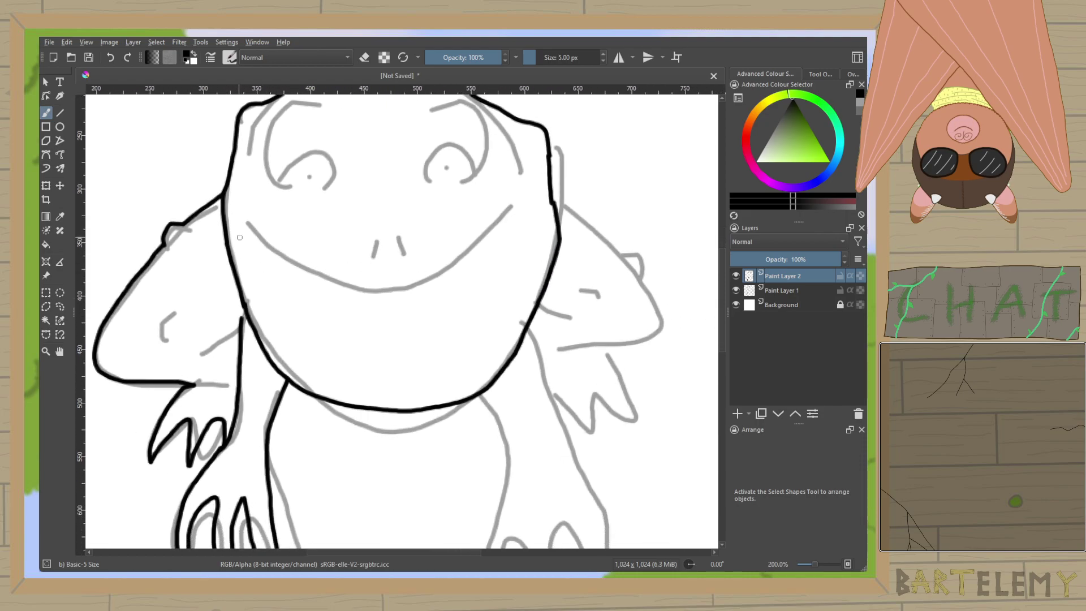
{"action": "mouse_move", "coordinate": [258, 248]}
{"action": "left_mouse_down"}
{"action": "mouse_move", "coordinate": [270, 267]}
{"action": "mouse_move", "coordinate": [352, 305]}
{"action": "mouse_move", "coordinate": [430, 300]}
{"action": "mouse_move", "coordinate": [466, 283]}
{"action": "left_mouse_up"}
{"action": "key", "text": "ctrl+z"}
{"action": "mouse_move", "coordinate": [243, 245]}
{"action": "left_mouse_down"}
{"action": "mouse_move", "coordinate": [286, 279]}
{"action": "mouse_move", "coordinate": [393, 302]}
{"action": "mouse_move", "coordinate": [481, 269]}
{"action": "mouse_move", "coordinate": [531, 224]}
{"action": "left_mouse_up"}
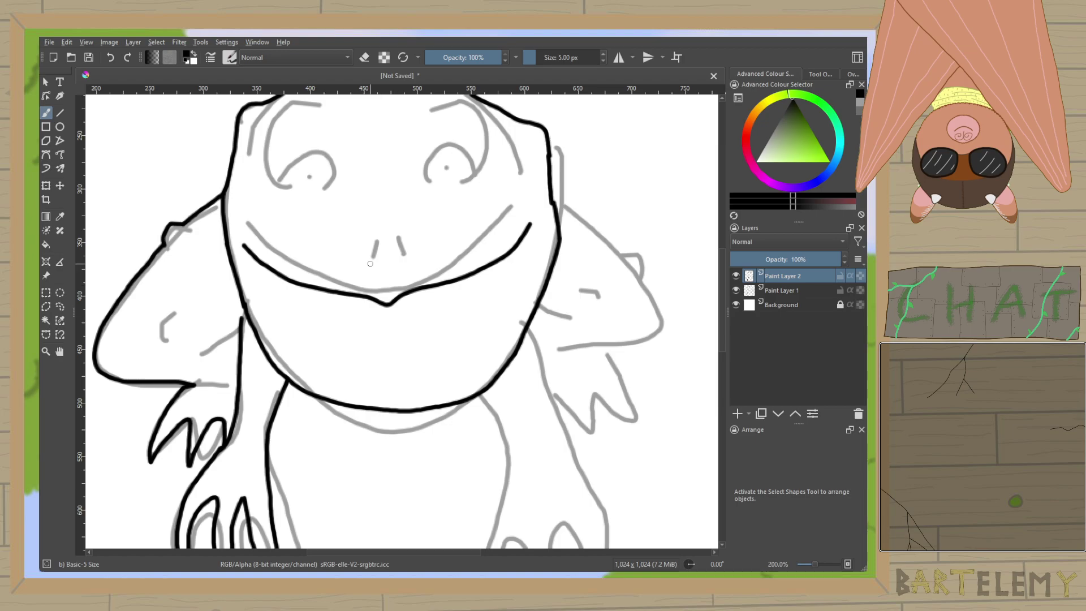
{"action": "mouse_move", "coordinate": [377, 257]}
{"action": "left_mouse_down"}
{"action": "mouse_move", "coordinate": [374, 272]}
{"action": "mouse_move", "coordinate": [402, 269]}
{"action": "left_mouse_up"}
Ink the right front leg from the belly line down around its pointed toes and back up to the body.
{"action": "scroll", "coordinate": [412, 255], "scroll_direction": "down", "scroll_amount": 5}
{"action": "scroll", "coordinate": [412, 255], "scroll_direction": "right", "scroll_amount": 2}
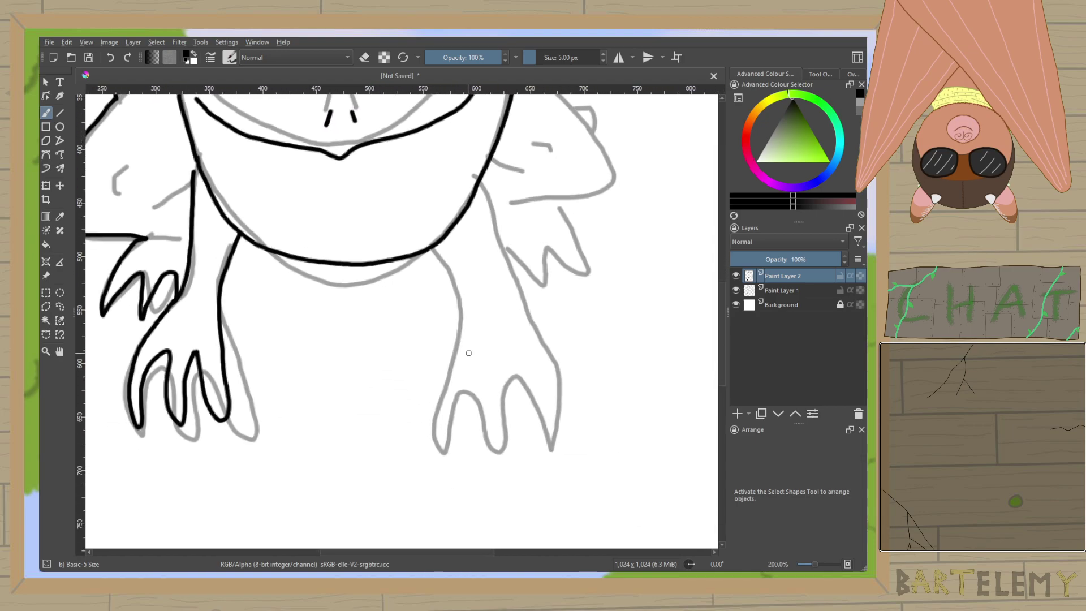
{"action": "mouse_move", "coordinate": [438, 244]}
{"action": "left_mouse_down"}
{"action": "mouse_move", "coordinate": [460, 306]}
{"action": "mouse_move", "coordinate": [443, 377]}
{"action": "mouse_move", "coordinate": [453, 429]}
{"action": "mouse_move", "coordinate": [458, 391]}
{"action": "mouse_move", "coordinate": [482, 402]}
{"action": "mouse_move", "coordinate": [491, 441]}
{"action": "mouse_move", "coordinate": [507, 365]}
{"action": "left_mouse_up"}
{"action": "key", "text": "ctrl+z"}
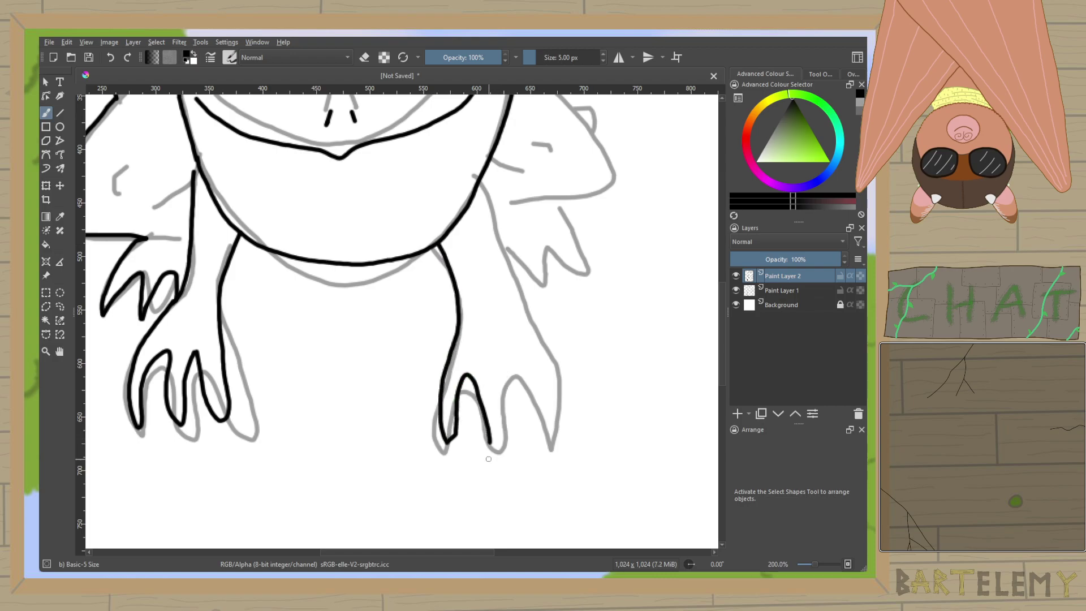
{"action": "mouse_move", "coordinate": [490, 445]}
{"action": "left_mouse_down"}
{"action": "mouse_move", "coordinate": [506, 371]}
{"action": "mouse_move", "coordinate": [552, 423]}
{"action": "mouse_move", "coordinate": [553, 400]}
{"action": "mouse_move", "coordinate": [478, 192]}
{"action": "mouse_move", "coordinate": [521, 279]}
{"action": "mouse_move", "coordinate": [530, 339]}
{"action": "left_mouse_up"}
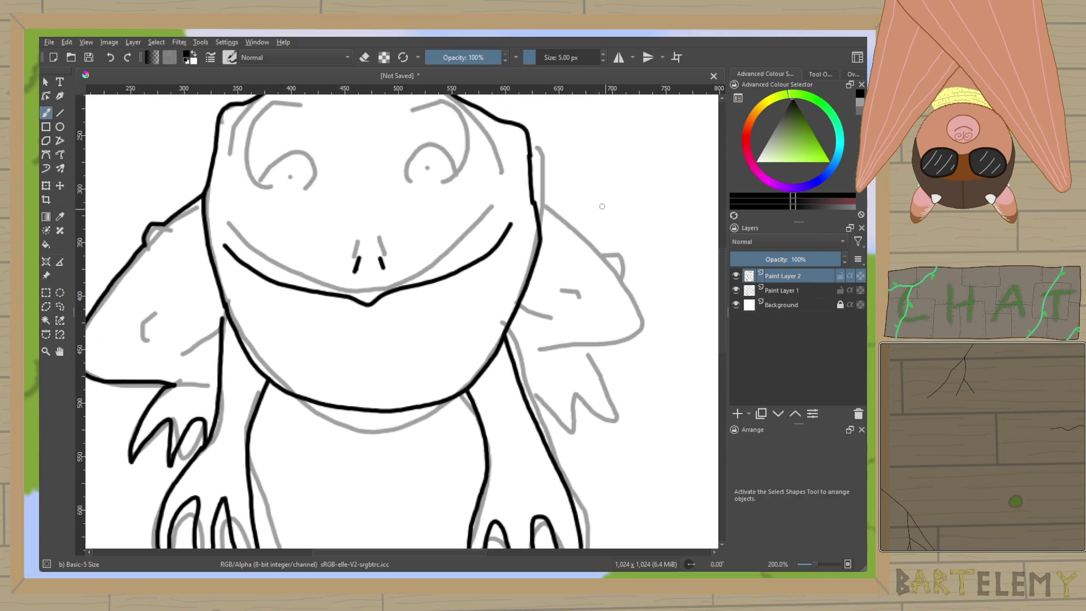
Ink the right hind leg with its wart and foot, finish the left hind leg's lower crease, and add a wart arc on each thigh.
{"action": "mouse_move", "coordinate": [538, 197]}
{"action": "left_mouse_down"}
{"action": "mouse_move", "coordinate": [596, 251]}
{"action": "mouse_move", "coordinate": [623, 257]}
{"action": "mouse_move", "coordinate": [615, 280]}
{"action": "mouse_move", "coordinate": [639, 328]}
{"action": "mouse_move", "coordinate": [547, 348]}
{"action": "mouse_move", "coordinate": [601, 372]}
{"action": "mouse_move", "coordinate": [609, 414]}
{"action": "mouse_move", "coordinate": [595, 401]}
{"action": "mouse_move", "coordinate": [574, 425]}
{"action": "mouse_move", "coordinate": [553, 385]}
{"action": "mouse_move", "coordinate": [541, 411]}
{"action": "mouse_move", "coordinate": [516, 366]}
{"action": "left_mouse_up"}
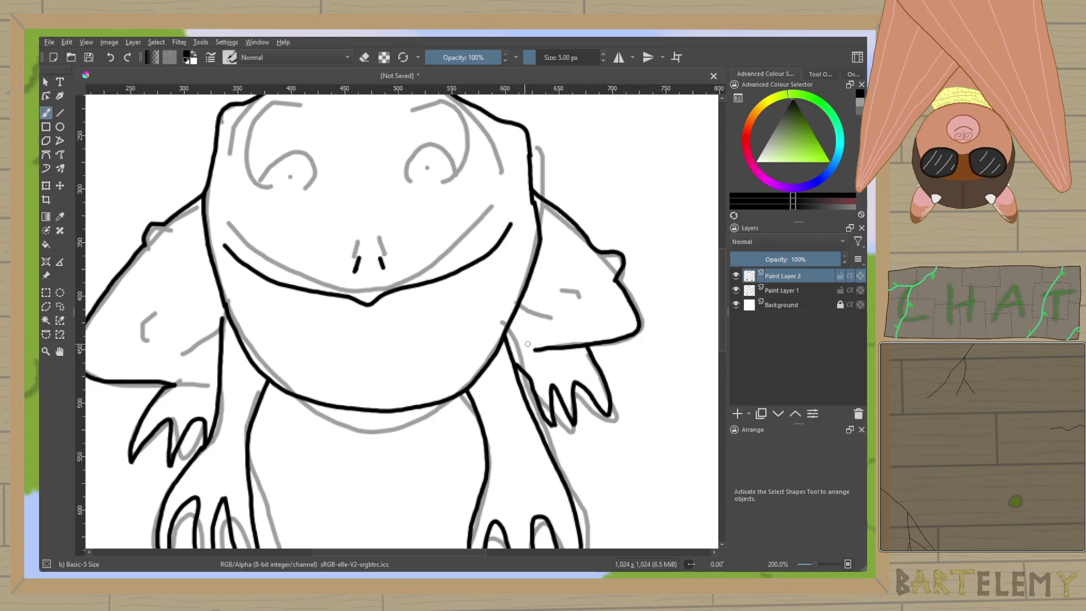
{"action": "left_click_drag", "start_coordinate": [536, 350], "coordinate": [513, 338]}
{"action": "mouse_move", "coordinate": [168, 383]}
{"action": "left_mouse_down"}
{"action": "mouse_move", "coordinate": [207, 367]}
{"action": "mouse_move", "coordinate": [211, 352]}
{"action": "left_mouse_up"}
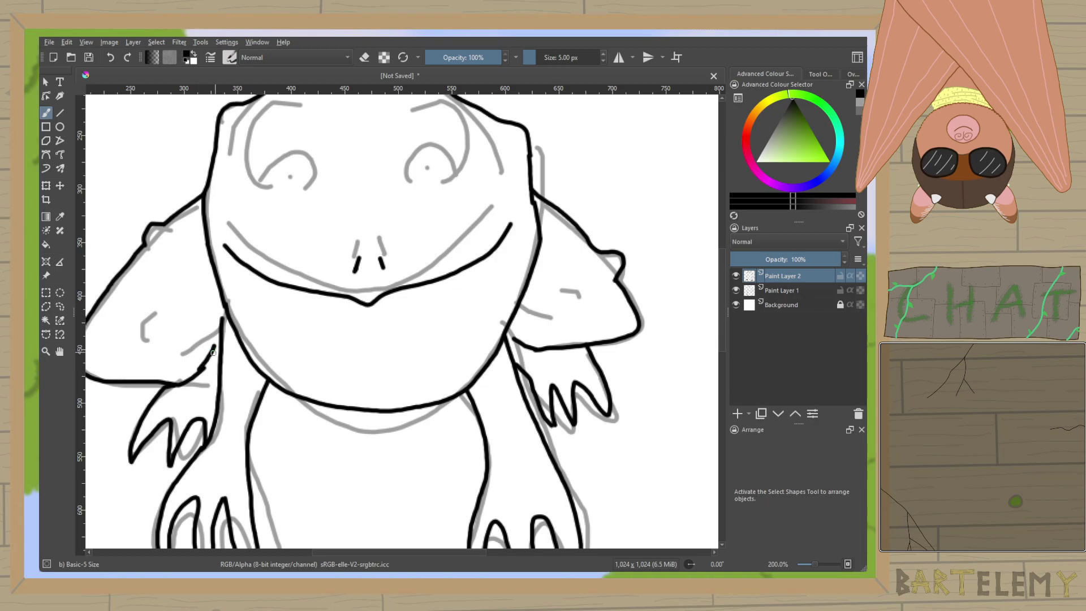
{"action": "left_click_drag", "start_coordinate": [144, 332], "coordinate": [163, 318]}
{"action": "mouse_move", "coordinate": [559, 289]}
{"action": "left_mouse_down"}
{"action": "mouse_move", "coordinate": [583, 309]}
{"action": "mouse_move", "coordinate": [588, 413]}
{"action": "left_mouse_up"}
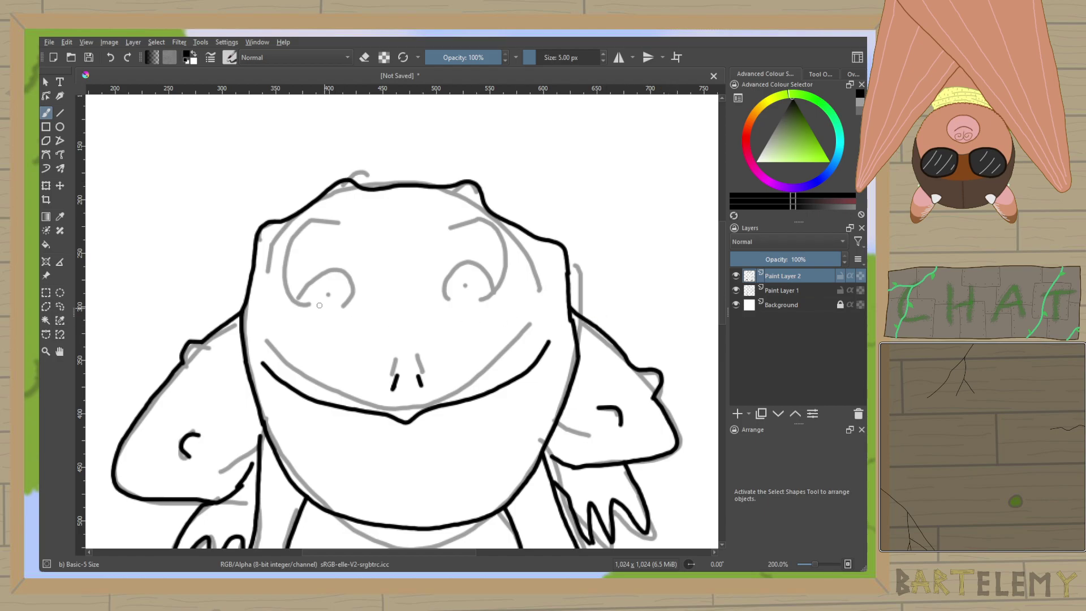
Ink a curved brow arc on the inner side of each eye and a round eye outline below it.
{"action": "mouse_move", "coordinate": [294, 232]}
{"action": "left_mouse_down"}
{"action": "mouse_move", "coordinate": [348, 248]}
{"action": "mouse_move", "coordinate": [360, 289]}
{"action": "mouse_move", "coordinate": [425, 277]}
{"action": "mouse_move", "coordinate": [446, 236]}
{"action": "mouse_move", "coordinate": [486, 231]}
{"action": "left_mouse_up"}
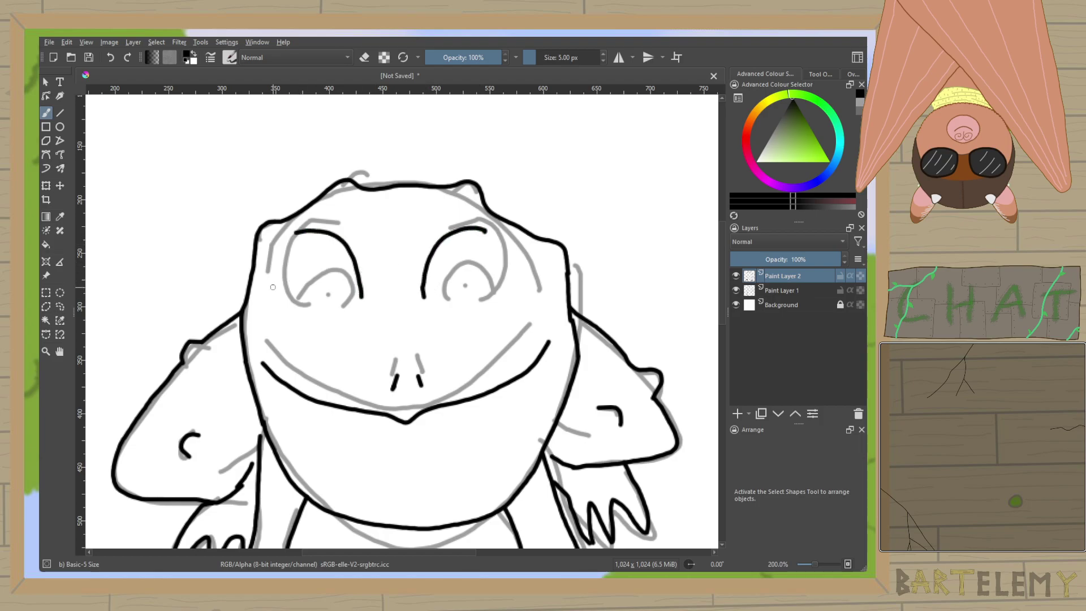
{"action": "mouse_move", "coordinate": [314, 264]}
{"action": "left_mouse_down"}
{"action": "mouse_move", "coordinate": [290, 268]}
{"action": "mouse_move", "coordinate": [294, 302]}
{"action": "mouse_move", "coordinate": [329, 301]}
{"action": "mouse_move", "coordinate": [315, 262]}
{"action": "left_mouse_up"}
{"action": "mouse_move", "coordinate": [472, 254]}
{"action": "left_mouse_down"}
{"action": "mouse_move", "coordinate": [446, 273]}
{"action": "mouse_move", "coordinate": [450, 299]}
{"action": "mouse_move", "coordinate": [486, 291]}
{"action": "mouse_move", "coordinate": [472, 256]}
{"action": "left_mouse_up"}
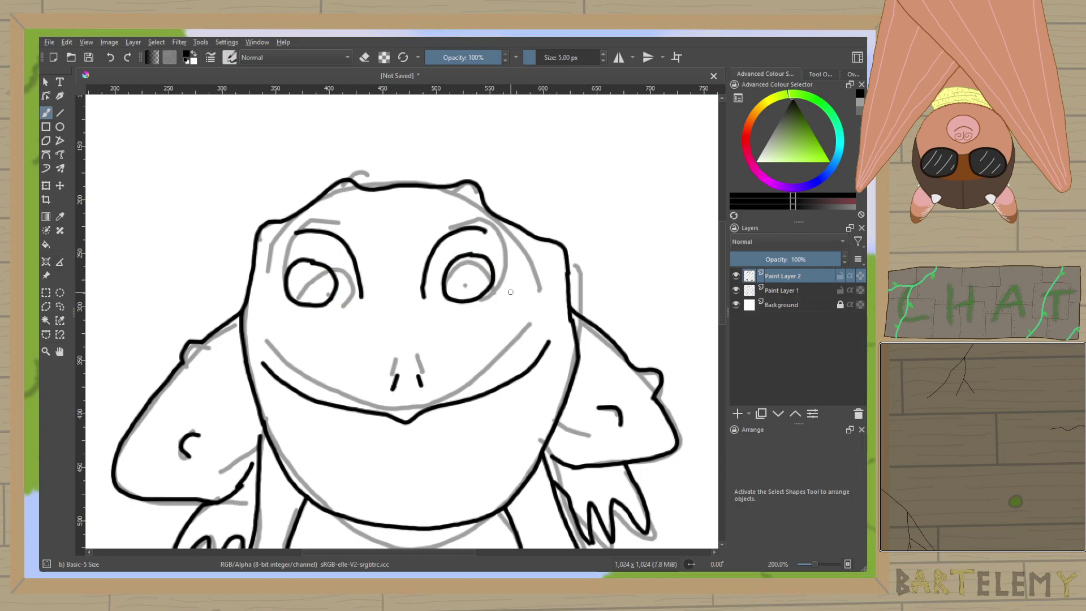
Draw a large pupil outline inside each eye and fill both pupils with black.
{"action": "scroll", "coordinate": [491, 301], "scroll_direction": "up", "scroll_amount": 2}
{"action": "mouse_move", "coordinate": [467, 279]}
{"action": "left_mouse_down"}
{"action": "mouse_move", "coordinate": [437, 241]}
{"action": "mouse_move", "coordinate": [403, 255]}
{"action": "mouse_move", "coordinate": [393, 286]}
{"action": "mouse_move", "coordinate": [401, 300]}
{"action": "mouse_move", "coordinate": [506, 302]}
{"action": "left_mouse_up"}
{"action": "mouse_move", "coordinate": [183, 305]}
{"action": "left_mouse_down"}
{"action": "mouse_move", "coordinate": [199, 259]}
{"action": "mouse_move", "coordinate": [237, 262]}
{"action": "mouse_move", "coordinate": [246, 320]}
{"action": "left_mouse_up"}
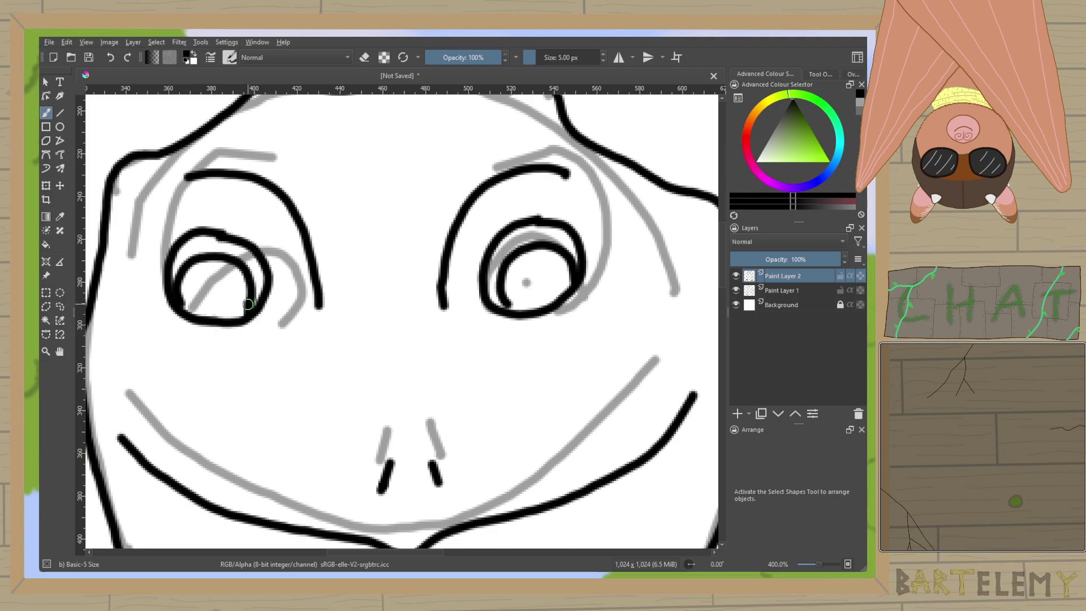
{"action": "left_click", "coordinate": [46, 244]}
{"action": "left_click", "coordinate": [215, 311]}
{"action": "left_click", "coordinate": [523, 294]}
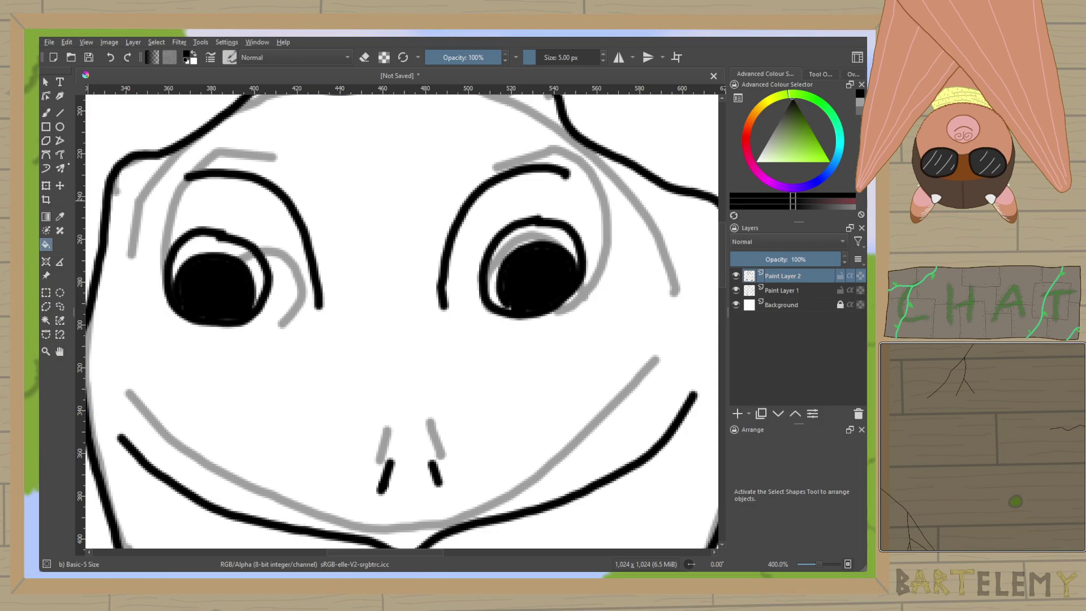
Hide the grey sketch on Paint Layer 1 and save the drawing as 08toad.kra.
{"action": "left_click", "coordinate": [45, 113]}
{"action": "left_click", "coordinate": [736, 290]}
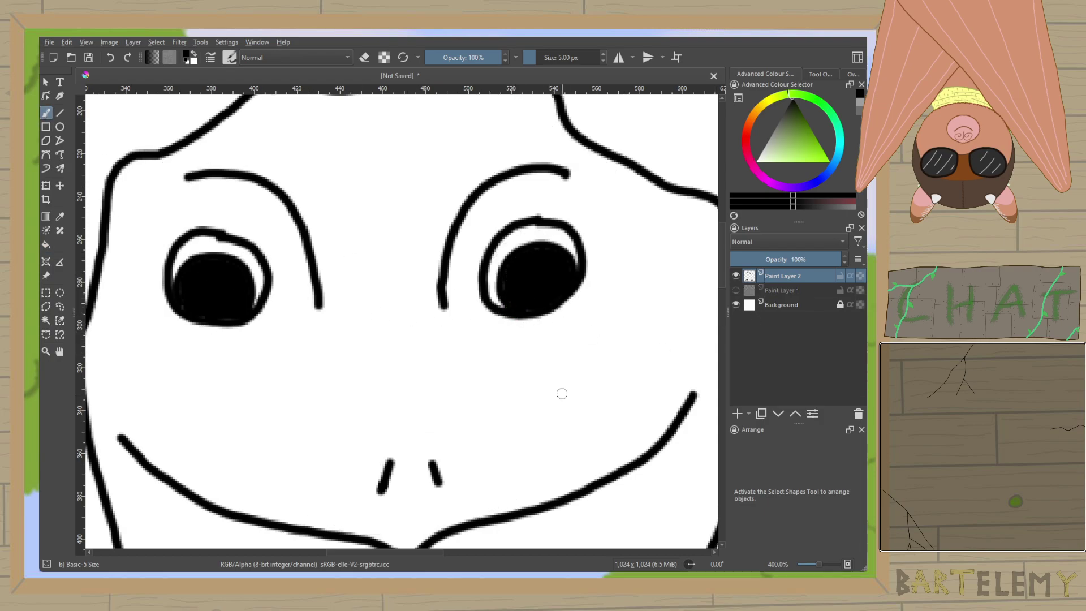
{"action": "scroll", "coordinate": [559, 392], "scroll_direction": "down", "scroll_amount": 4}
{"action": "scroll", "coordinate": [560, 393], "scroll_direction": "up", "scroll_amount": 1}
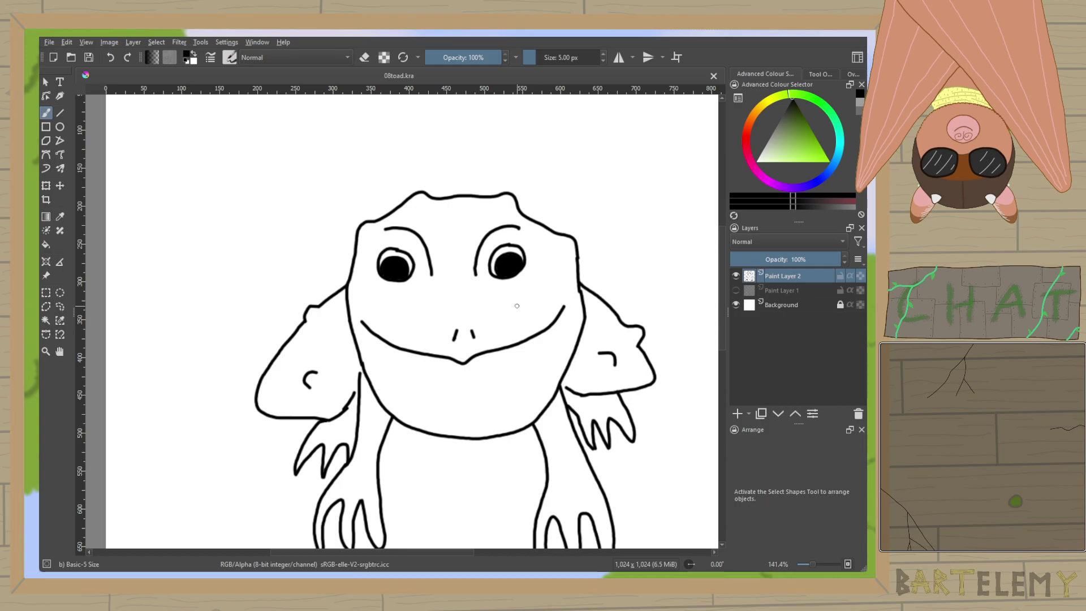
Erase the stray bump on the crease line at the lower inner end of the left hind leg.
{"action": "scroll", "coordinate": [343, 379], "scroll_direction": "up", "scroll_amount": 4}
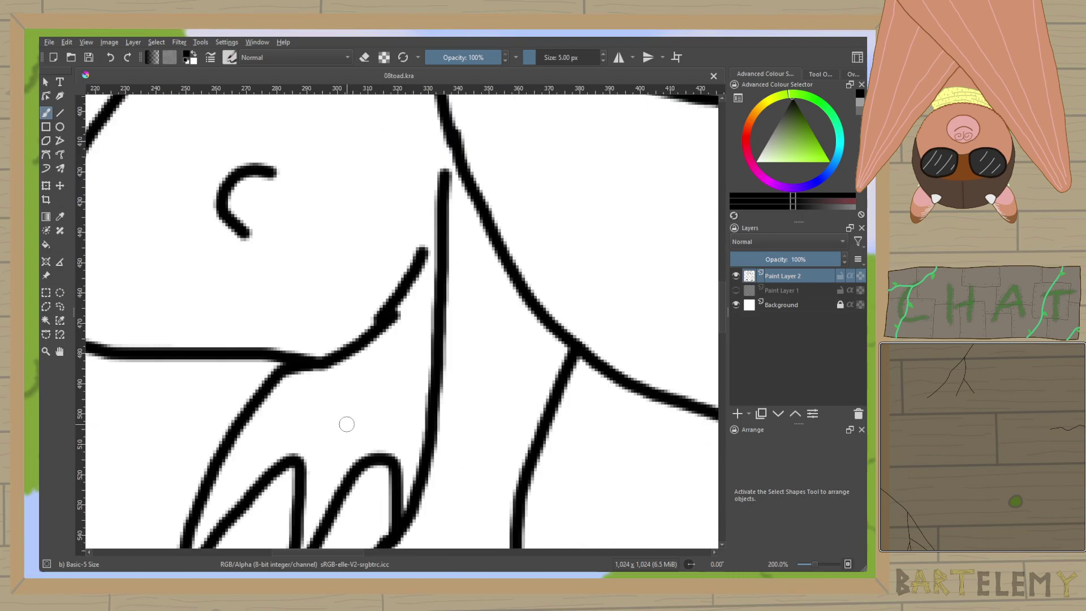
{"action": "key", "text": "e"}
{"action": "mouse_move", "coordinate": [375, 315]}
{"action": "left_mouse_down"}
{"action": "mouse_move", "coordinate": [407, 311]}
{"action": "mouse_move", "coordinate": [374, 363]}
{"action": "left_mouse_up"}
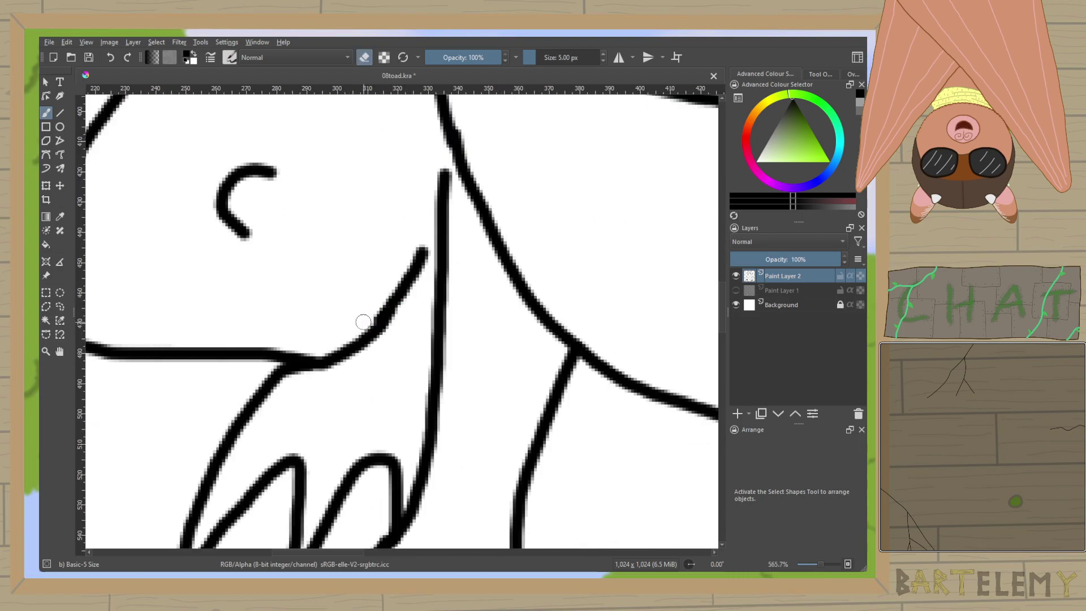
{"action": "key", "text": "e"}
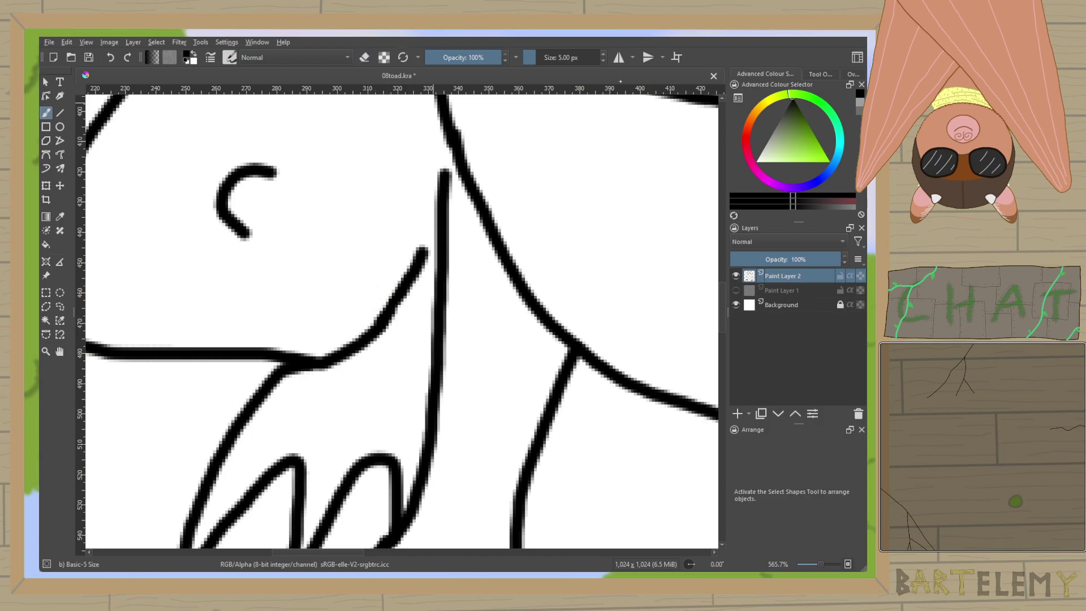
Set the brush size to 3 px and draw a short crease beside the wart on the left hind leg.
{"action": "left_click", "coordinate": [602, 61]}
{"action": "left_click", "coordinate": [602, 60]}
{"action": "left_click_drag", "start_coordinate": [445, 175], "coordinate": [560, 434]}
{"action": "left_click_drag", "start_coordinate": [383, 225], "coordinate": [407, 187]}
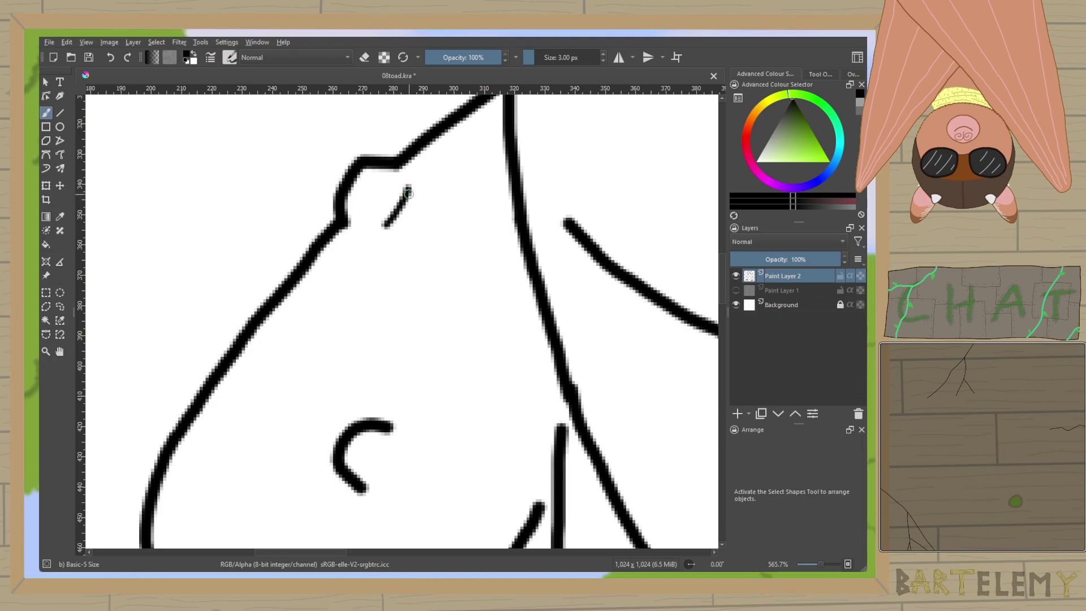
Draw a thin curved crease at the base of each of the four warts along the head outline.
{"action": "scroll", "coordinate": [410, 195], "scroll_direction": "down", "scroll_amount": 2}
{"action": "scroll", "coordinate": [410, 195], "scroll_direction": "down", "scroll_amount": 2}
{"action": "scroll", "coordinate": [475, 320], "scroll_direction": "up", "scroll_amount": 3}
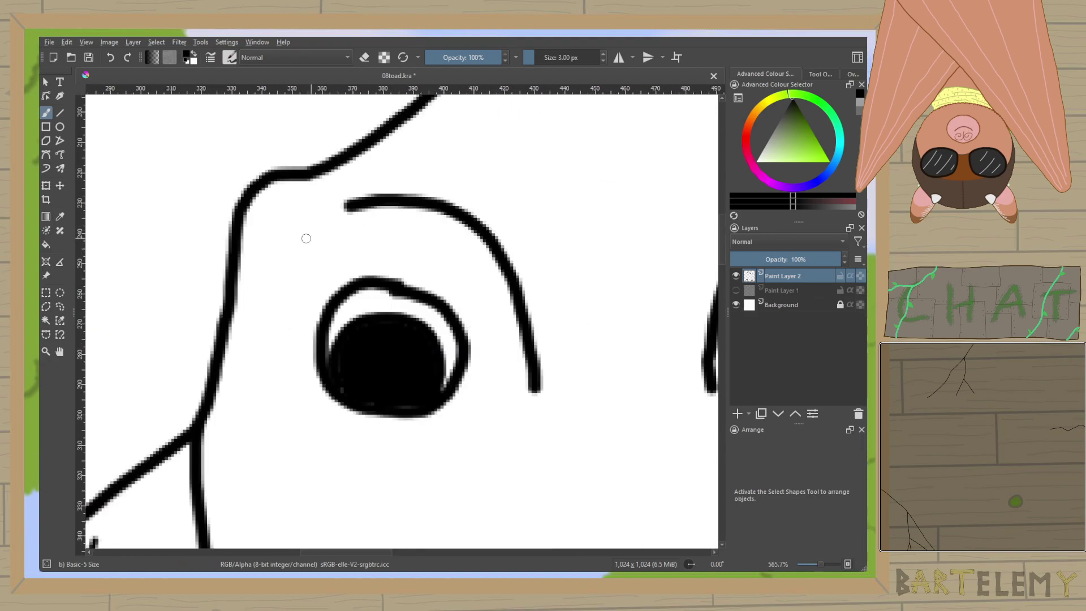
{"action": "mouse_move", "coordinate": [235, 265]}
{"action": "left_mouse_down"}
{"action": "mouse_move", "coordinate": [292, 225]}
{"action": "mouse_move", "coordinate": [202, 380]}
{"action": "left_mouse_up"}
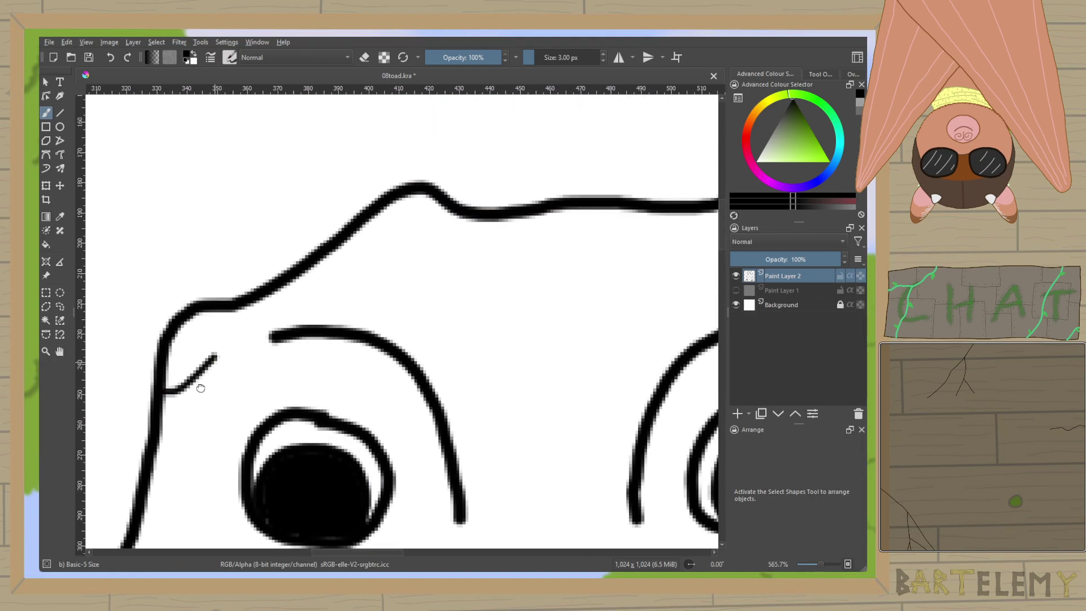
{"action": "mouse_move", "coordinate": [364, 262]}
{"action": "left_mouse_down"}
{"action": "mouse_move", "coordinate": [423, 260]}
{"action": "mouse_move", "coordinate": [199, 208]}
{"action": "left_mouse_up"}
{"action": "mouse_move", "coordinate": [479, 217]}
{"action": "left_mouse_down"}
{"action": "mouse_move", "coordinate": [533, 272]}
{"action": "mouse_move", "coordinate": [289, 134]}
{"action": "left_mouse_up"}
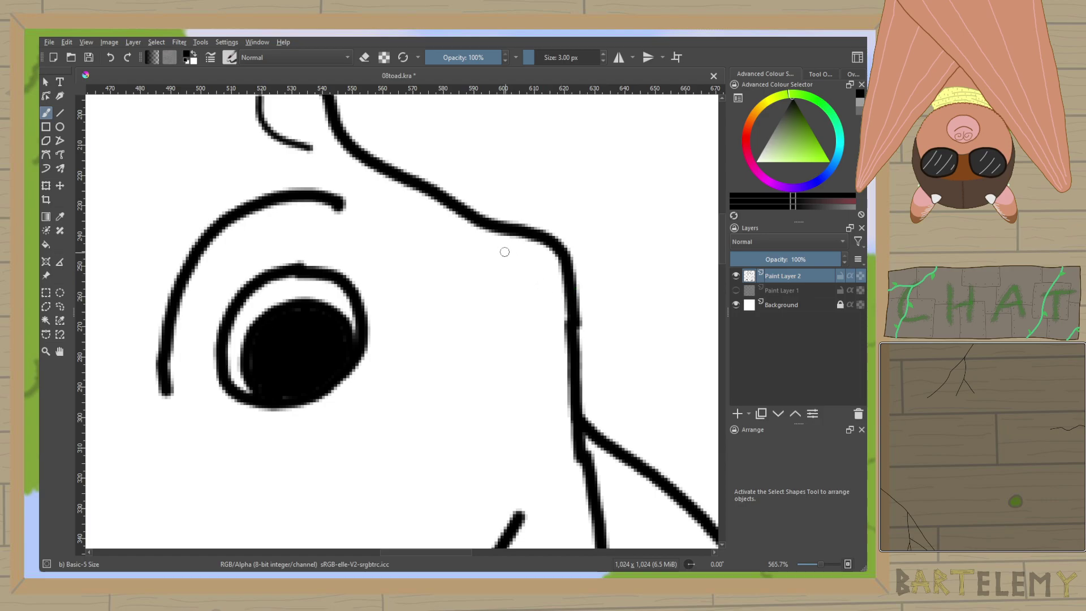
{"action": "left_click_drag", "start_coordinate": [502, 245], "coordinate": [545, 309]}
Draw a thin crease beside the right hind leg's wart and add a small thin-lined wart higher on the leg's outer edge.
{"action": "scroll", "coordinate": [546, 309], "scroll_direction": "down", "scroll_amount": 3}
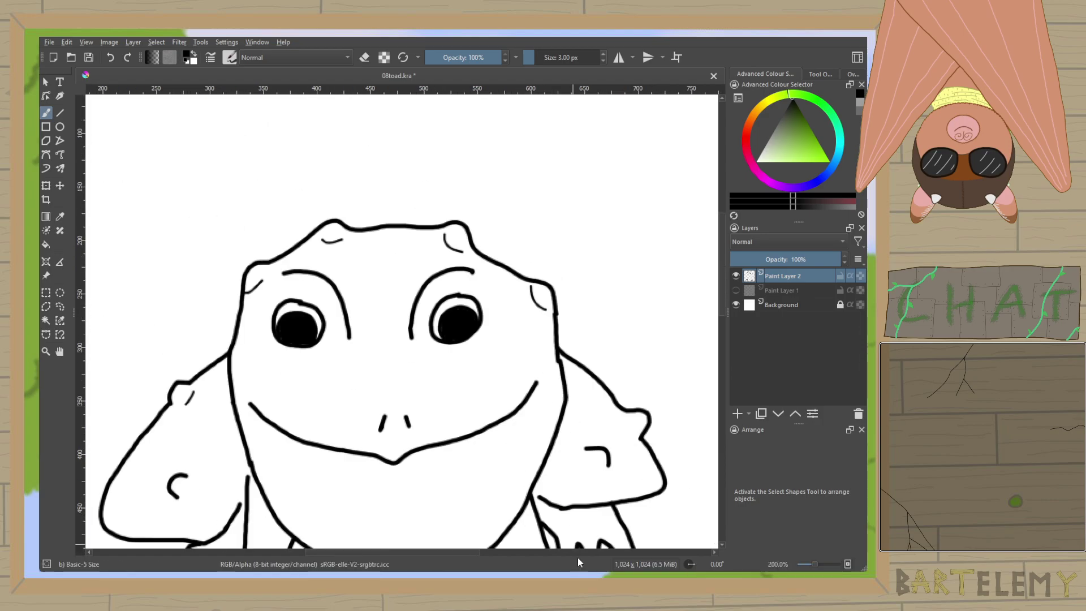
{"action": "left_click_drag", "start_coordinate": [520, 464], "coordinate": [487, 395]}
{"action": "scroll", "coordinate": [538, 354], "scroll_direction": "up", "scroll_amount": 3}
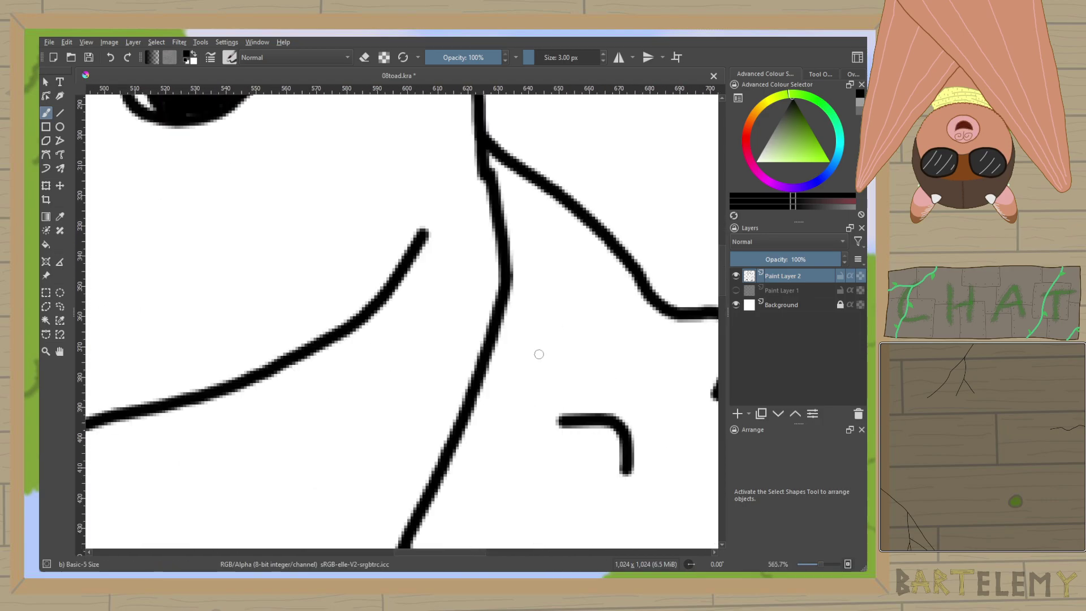
{"action": "mouse_move", "coordinate": [544, 354]}
{"action": "left_mouse_down"}
{"action": "mouse_move", "coordinate": [448, 262]}
{"action": "mouse_move", "coordinate": [270, 206]}
{"action": "left_mouse_up"}
{"action": "left_click_drag", "start_coordinate": [411, 228], "coordinate": [430, 287]}
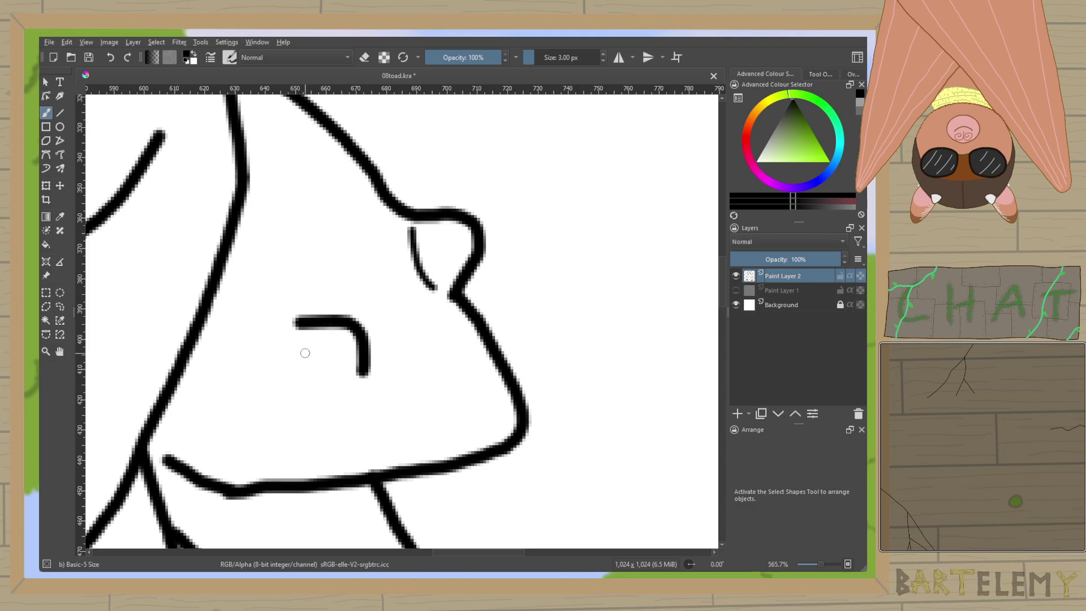
{"action": "left_click_drag", "start_coordinate": [456, 252], "coordinate": [484, 353]}
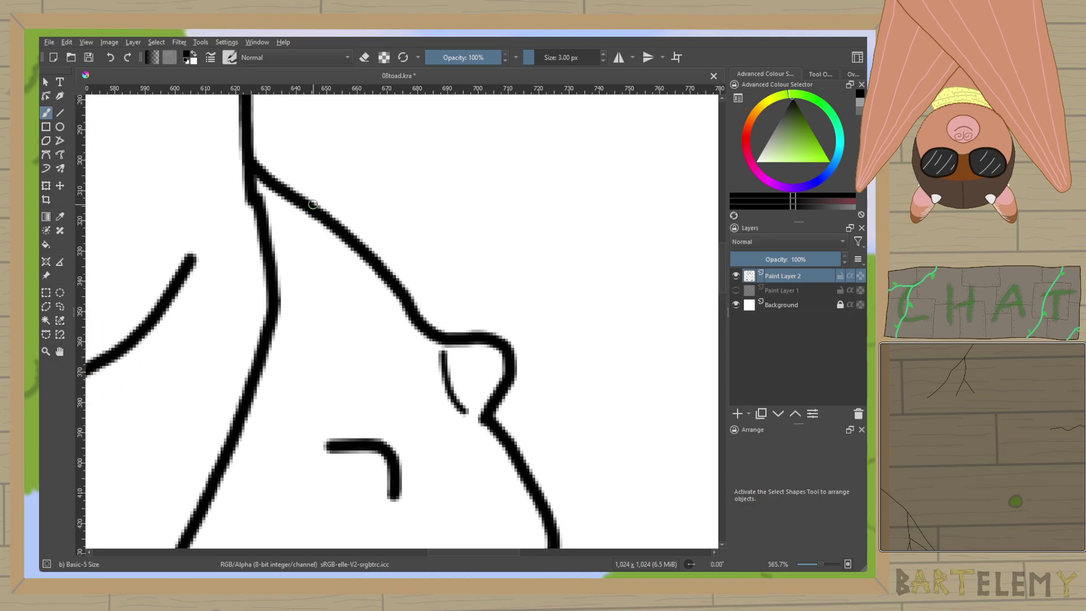
{"action": "left_click_drag", "start_coordinate": [314, 204], "coordinate": [364, 255]}
{"action": "key", "text": "minus"}
{"action": "key", "text": "minus"}
{"action": "key", "text": "minus"}
{"action": "key", "text": "minus"}
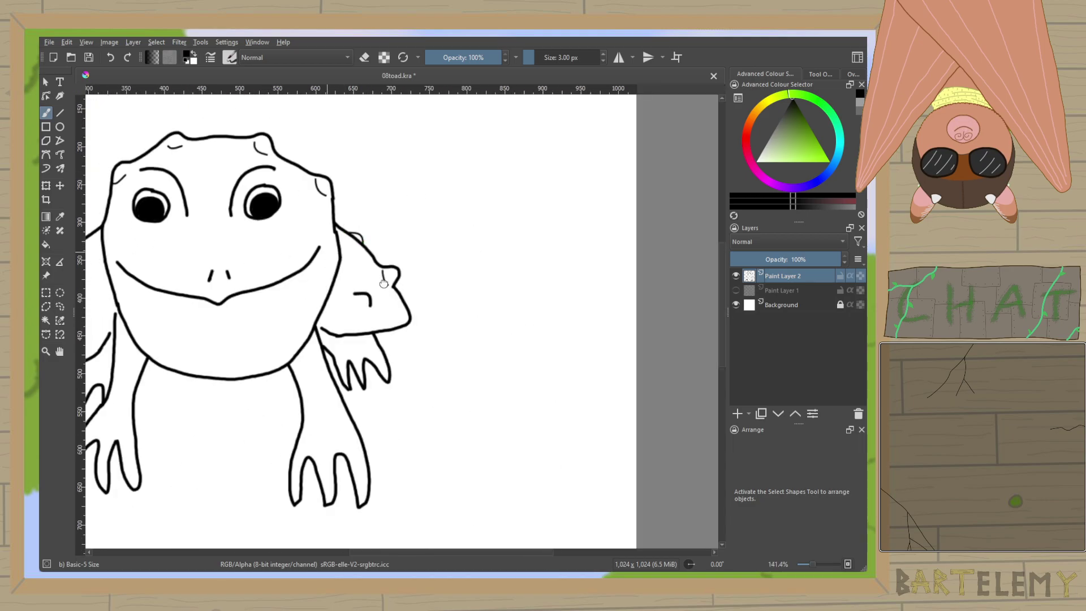
Draw a thin wavy crease down the middle of the toad's forehead between the eyes.
{"action": "scroll", "coordinate": [391, 349], "scroll_direction": "up", "scroll_amount": 3}
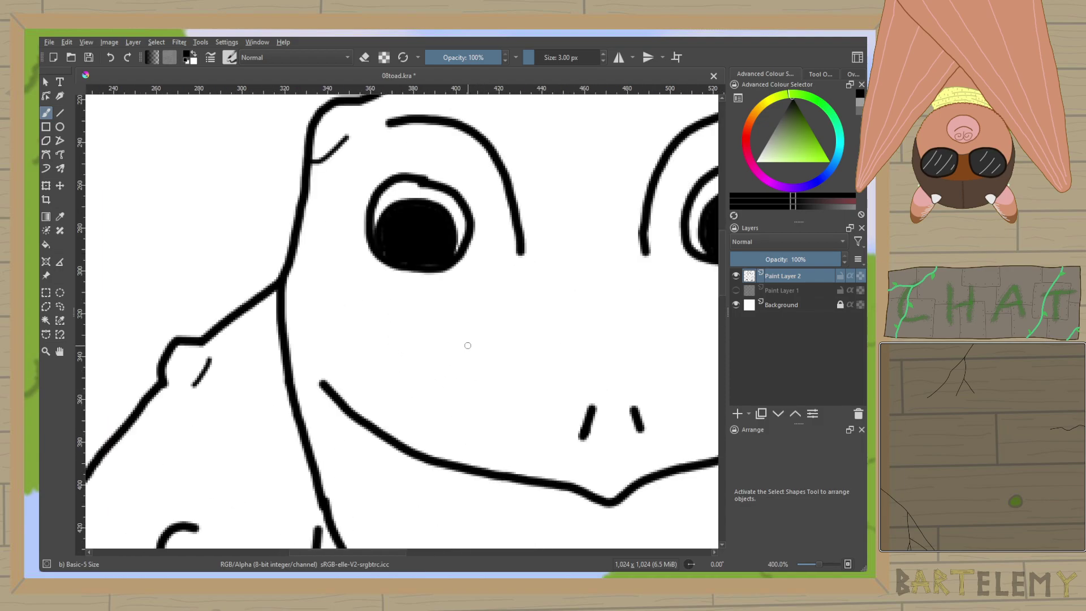
{"action": "mouse_move", "coordinate": [564, 242]}
{"action": "left_mouse_down"}
{"action": "mouse_move", "coordinate": [496, 383]}
{"action": "mouse_move", "coordinate": [514, 197]}
{"action": "left_mouse_up"}
{"action": "scroll", "coordinate": [515, 227], "scroll_direction": "down", "scroll_amount": 1}
{"action": "scroll", "coordinate": [479, 287], "scroll_direction": "down", "scroll_amount": 1}
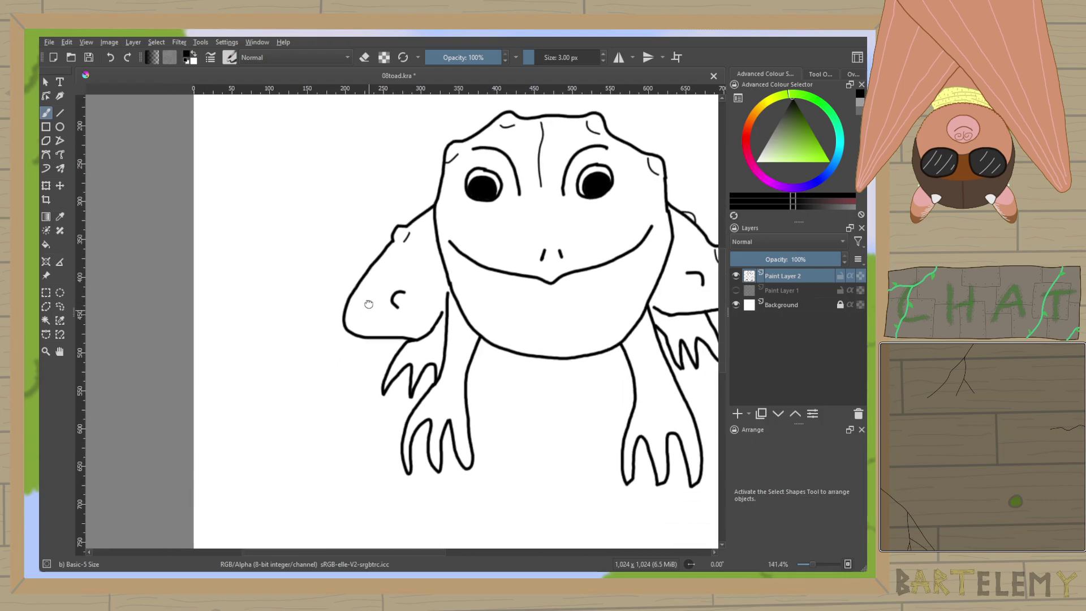
Add a small thin-lined wart lower on the outer edge of the left hind leg.
{"action": "scroll", "coordinate": [356, 271], "scroll_direction": "up", "scroll_amount": 2}
{"action": "left_click_drag", "start_coordinate": [373, 248], "coordinate": [385, 218]}
{"action": "scroll", "coordinate": [399, 214], "scroll_direction": "down", "scroll_amount": 1}
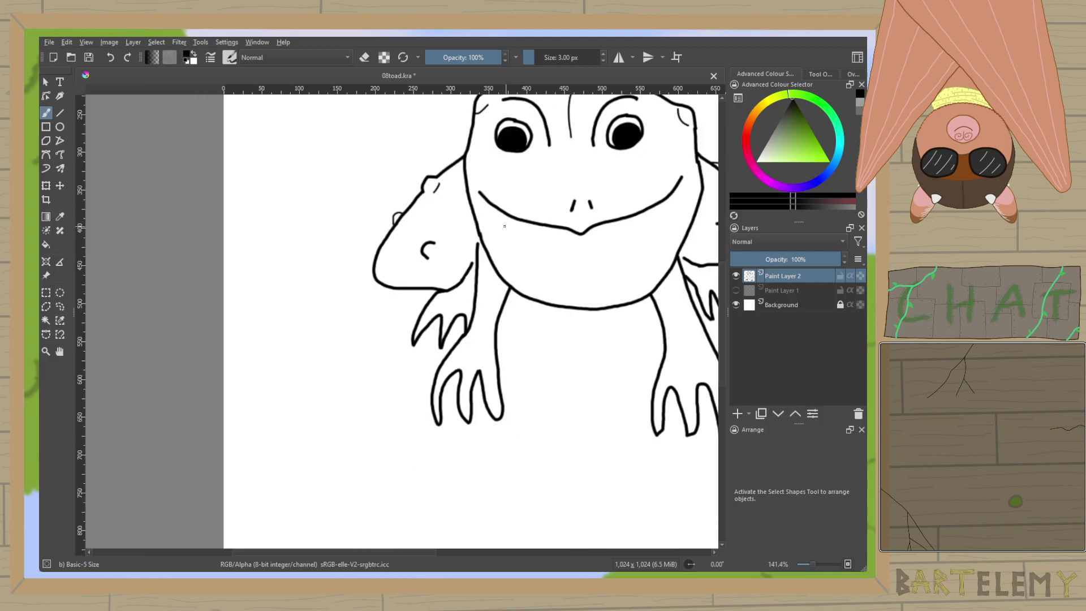
Set the brush size to 5 px and join the upper end of the left front leg's line to the head outline.
{"action": "scroll", "coordinate": [494, 234], "scroll_direction": "up", "scroll_amount": 2}
{"action": "left_click", "coordinate": [604, 55]}
{"action": "left_click", "coordinate": [604, 55]}
{"action": "left_click_drag", "start_coordinate": [543, 315], "coordinate": [488, 216]}
{"action": "scroll", "coordinate": [435, 335], "scroll_direction": "down", "scroll_amount": 2}
{"action": "mouse_move", "coordinate": [434, 339]}
{"action": "left_mouse_down"}
{"action": "mouse_move", "coordinate": [439, 310]}
{"action": "mouse_move", "coordinate": [440, 322]}
{"action": "left_mouse_up"}
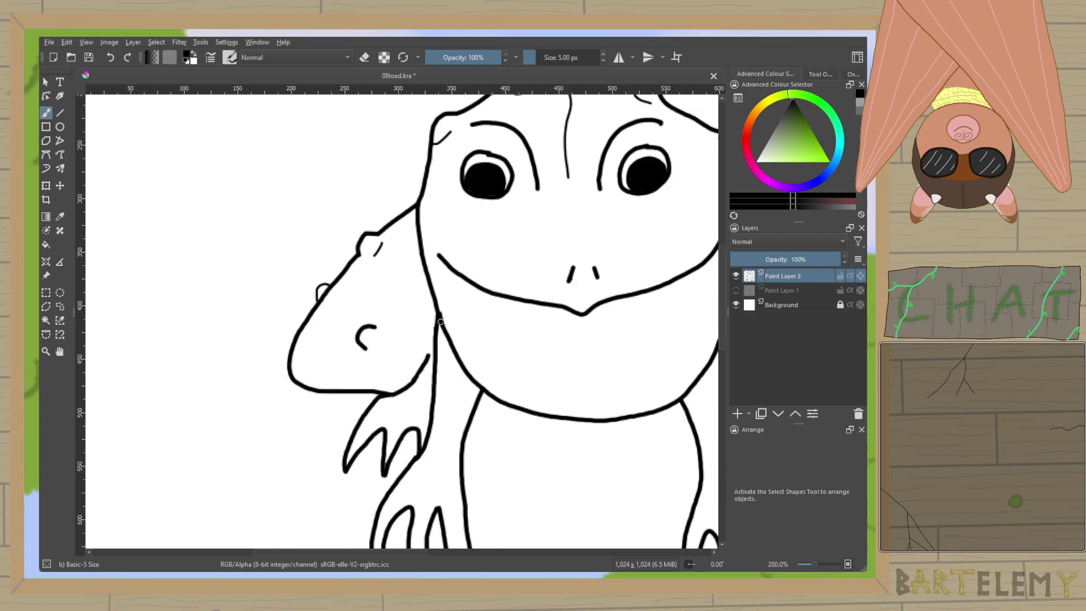
Set the brush size to 3 px, scatter small dots across the throat below the mouth, and save the file.
{"action": "scroll", "coordinate": [440, 322], "scroll_direction": "down", "scroll_amount": 2}
{"action": "scroll", "coordinate": [502, 362], "scroll_direction": "up", "scroll_amount": 2}
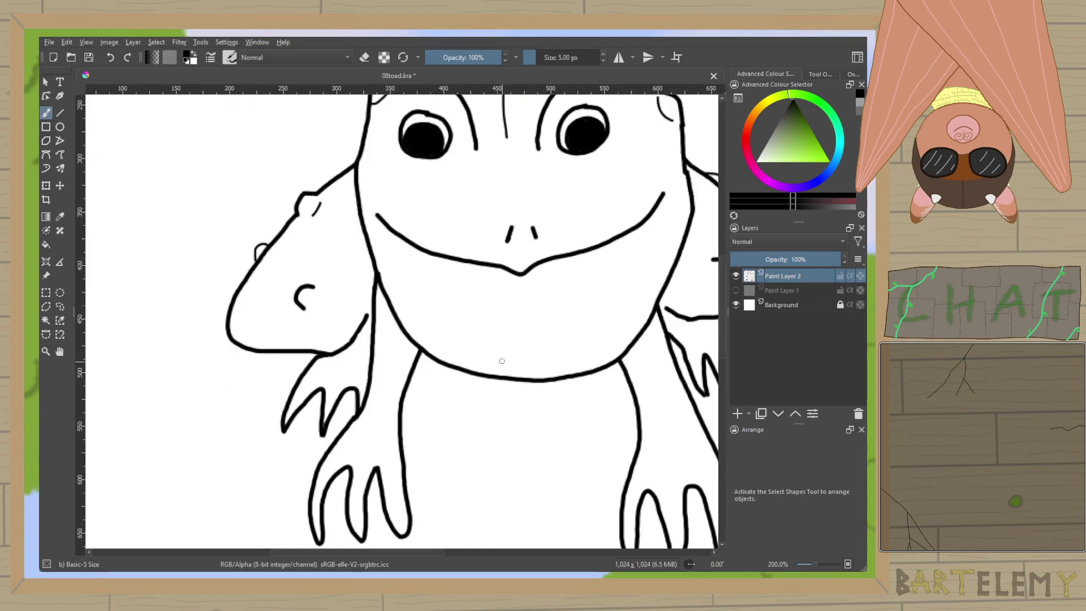
{"action": "left_click_drag", "start_coordinate": [503, 362], "coordinate": [439, 362]}
{"action": "left_click", "coordinate": [603, 61]}
{"action": "left_click", "coordinate": [603, 61]}
{"action": "left_click", "coordinate": [329, 260]}
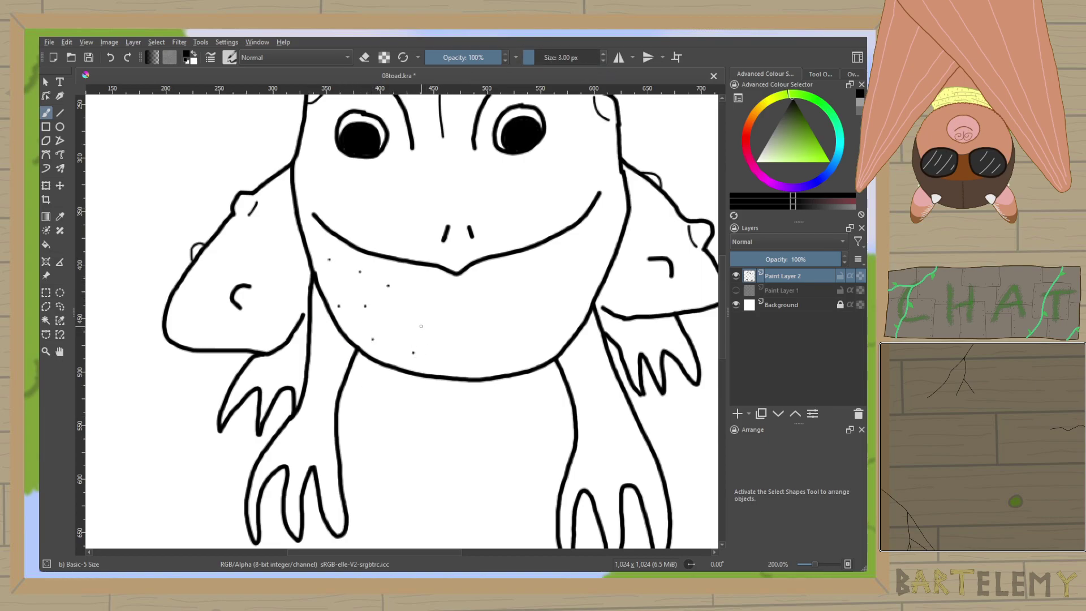
{"action": "left_click", "coordinate": [441, 284]}
{"action": "left_click", "coordinate": [454, 359]}
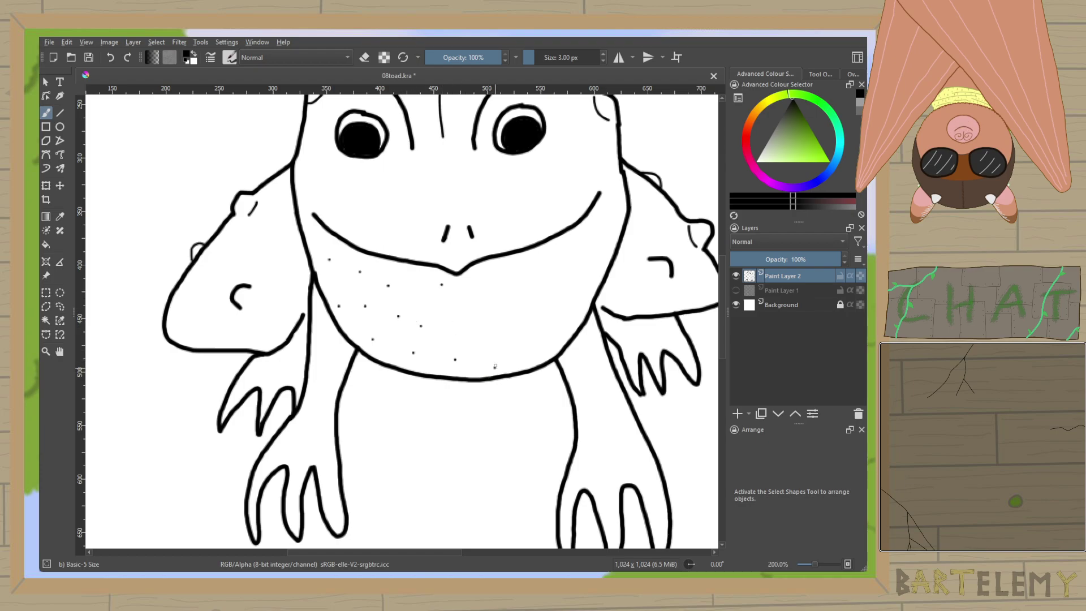
{"action": "left_click", "coordinate": [494, 321]}
{"action": "left_click", "coordinate": [593, 272]}
{"action": "key", "text": "ctrl+s"}
Draw thin open leaf outlines on the ground: a pointed one outside the left front foot and a jagged one between the front legs.
{"action": "key", "text": "minus"}
{"action": "key", "text": "minus"}
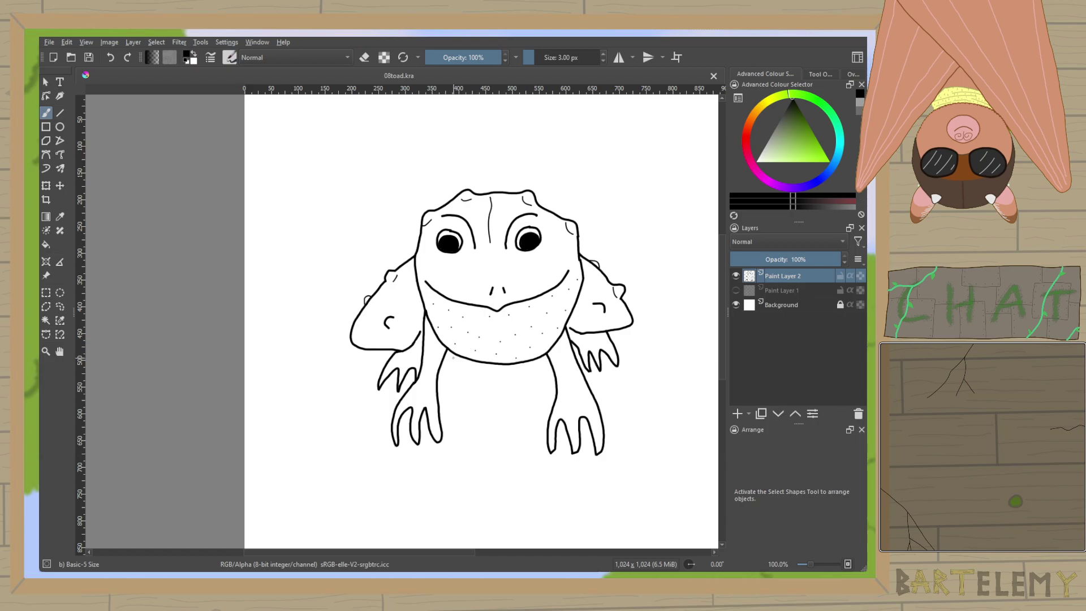
{"action": "left_click_drag", "start_coordinate": [507, 331], "coordinate": [511, 303]}
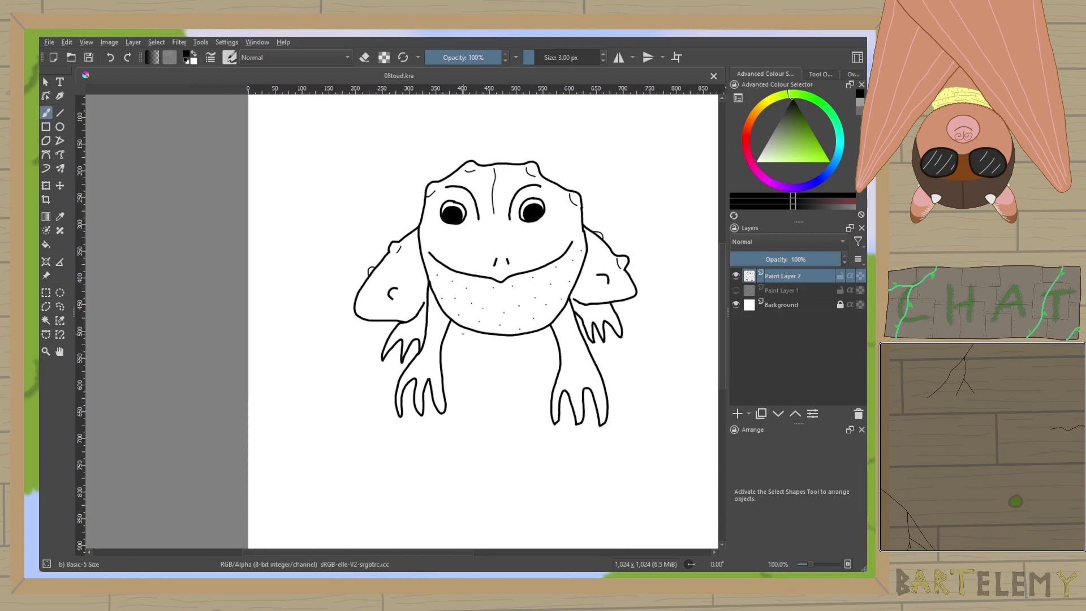
{"action": "key", "text": "plus"}
{"action": "key", "text": "plus"}
{"action": "key", "text": "plus"}
{"action": "key", "text": "minus"}
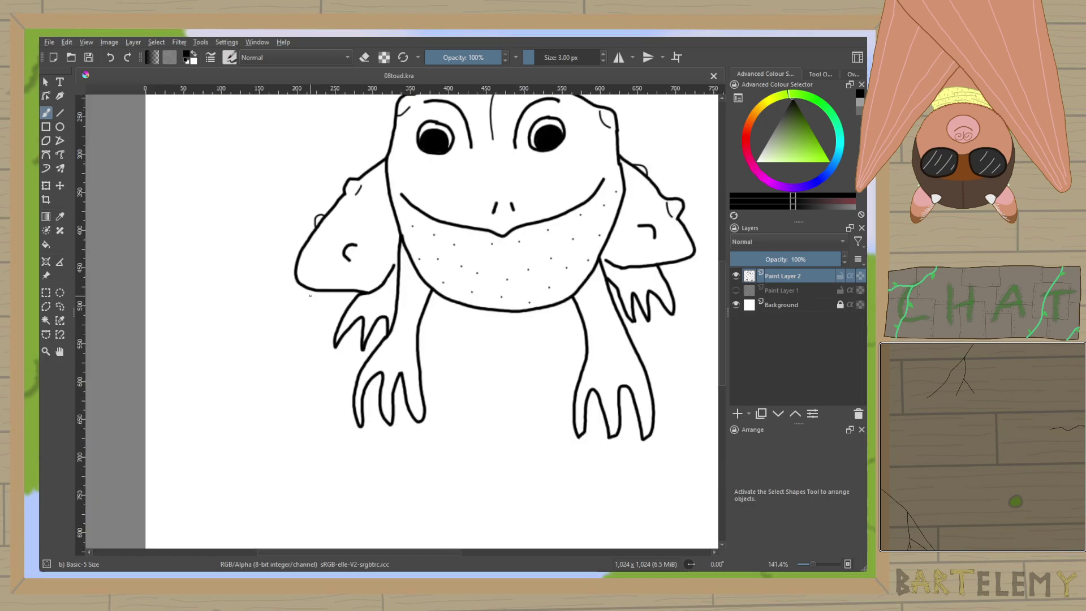
{"action": "mouse_move", "coordinate": [302, 299]}
{"action": "left_mouse_down"}
{"action": "mouse_move", "coordinate": [266, 334]}
{"action": "mouse_move", "coordinate": [259, 374]}
{"action": "mouse_move", "coordinate": [315, 370]}
{"action": "left_mouse_up"}
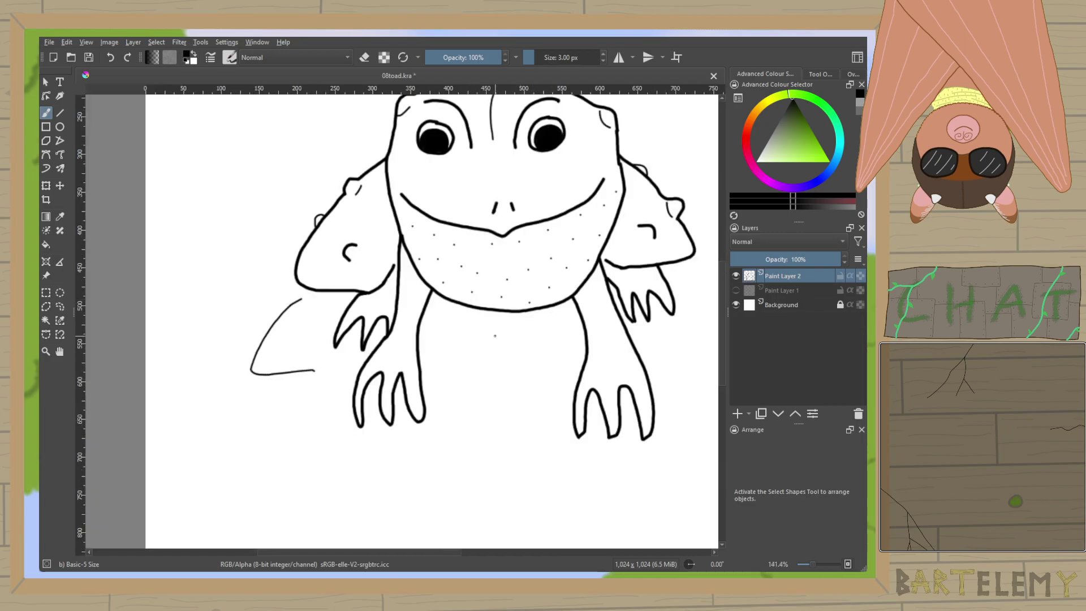
{"action": "mouse_move", "coordinate": [515, 325]}
{"action": "left_mouse_down"}
{"action": "mouse_move", "coordinate": [513, 372]}
{"action": "mouse_move", "coordinate": [570, 443]}
{"action": "left_mouse_up"}
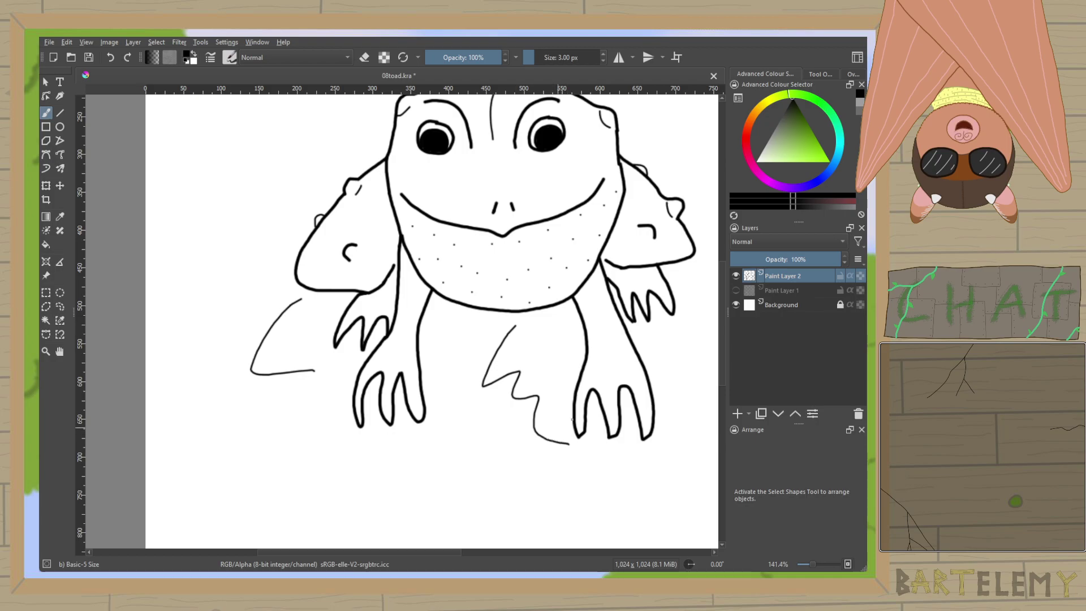
Draw a pointed leaf outline behind each hind leg and two jagged leaf edges on the ground beside the right hind leg.
{"action": "left_click_drag", "start_coordinate": [585, 407], "coordinate": [398, 415]}
{"action": "mouse_move", "coordinate": [496, 372]}
{"action": "left_mouse_down"}
{"action": "mouse_move", "coordinate": [517, 366]}
{"action": "mouse_move", "coordinate": [553, 300]}
{"action": "mouse_move", "coordinate": [509, 280]}
{"action": "left_mouse_up"}
{"action": "mouse_move", "coordinate": [506, 227]}
{"action": "left_mouse_down"}
{"action": "mouse_move", "coordinate": [546, 188]}
{"action": "mouse_move", "coordinate": [605, 266]}
{"action": "left_mouse_up"}
{"action": "mouse_move", "coordinate": [266, 271]}
{"action": "left_mouse_down"}
{"action": "mouse_move", "coordinate": [242, 277]}
{"action": "mouse_move", "coordinate": [214, 334]}
{"action": "left_mouse_up"}
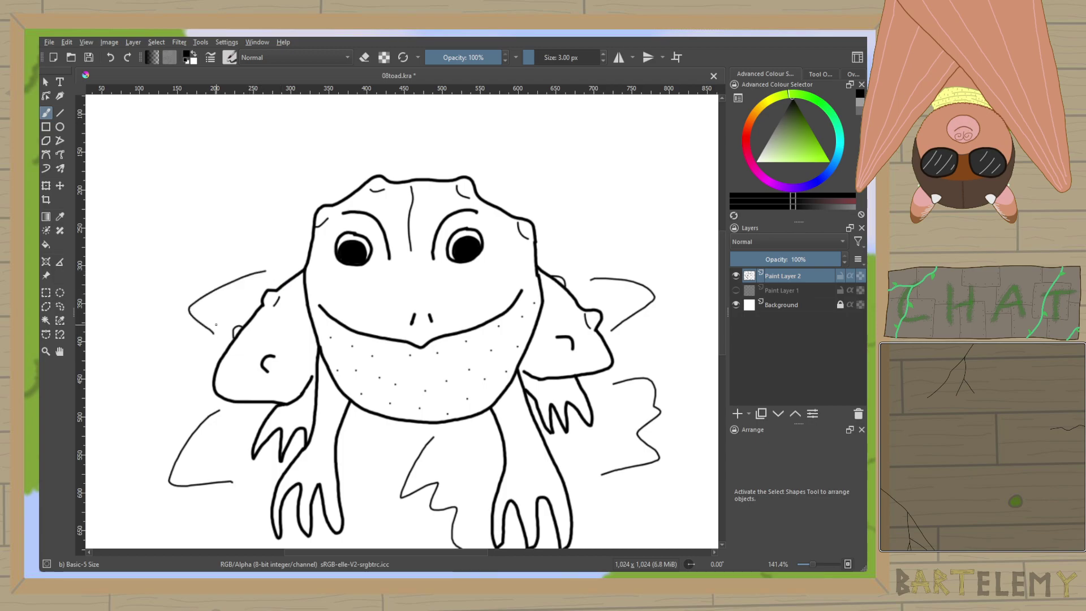
{"action": "mouse_move", "coordinate": [656, 334]}
{"action": "left_mouse_down"}
{"action": "mouse_move", "coordinate": [442, 233]}
{"action": "mouse_move", "coordinate": [485, 269]}
{"action": "mouse_move", "coordinate": [476, 284]}
{"action": "left_mouse_up"}
{"action": "scroll", "coordinate": [242, 371], "scroll_direction": "down", "scroll_amount": 2}
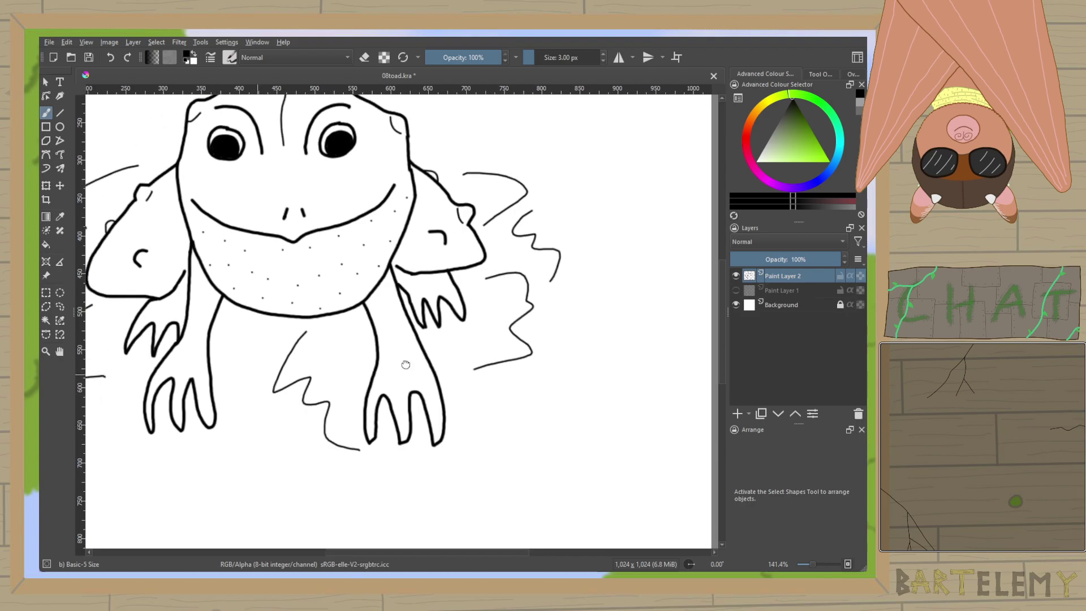
Add a pointed leaf and a jagged line between the front legs, plus a thin forked twig outside the left hind leg.
{"action": "scroll", "coordinate": [463, 346], "scroll_direction": "up", "scroll_amount": 2}
{"action": "left_click_drag", "start_coordinate": [352, 307], "coordinate": [357, 365]}
{"action": "mouse_move", "coordinate": [214, 234]}
{"action": "left_mouse_down"}
{"action": "mouse_move", "coordinate": [166, 240]}
{"action": "mouse_move", "coordinate": [101, 216]}
{"action": "mouse_move", "coordinate": [130, 233]}
{"action": "left_mouse_up"}
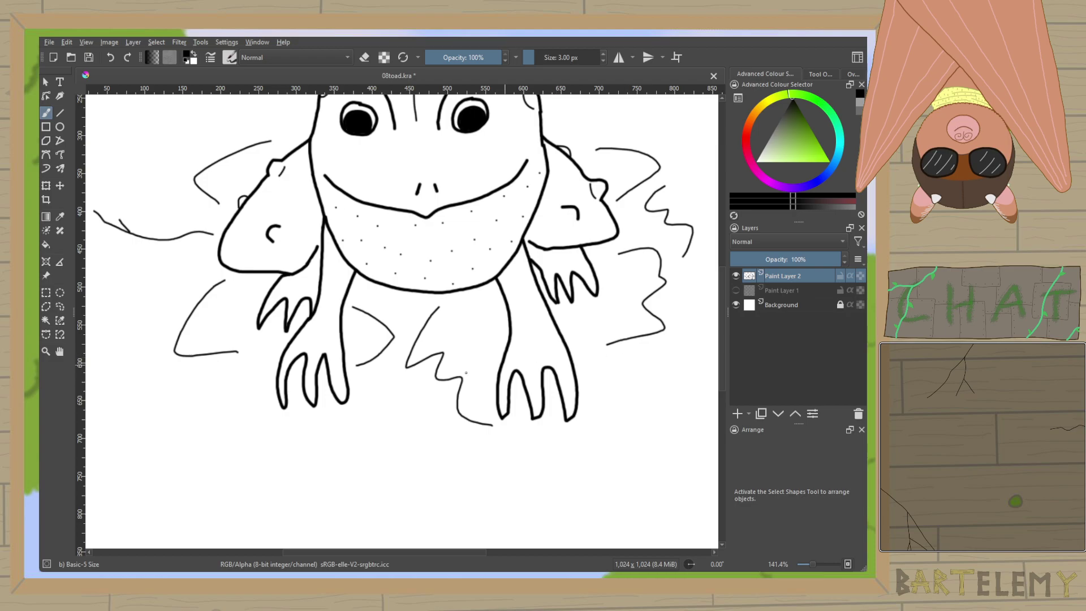
{"action": "mouse_move", "coordinate": [387, 368]}
{"action": "left_mouse_down"}
{"action": "mouse_move", "coordinate": [334, 427]}
{"action": "mouse_move", "coordinate": [408, 385]}
{"action": "left_mouse_up"}
Save the finished toad drawing and close 08toad.kra.
{"action": "scroll", "coordinate": [337, 426], "scroll_direction": "down", "scroll_amount": 2}
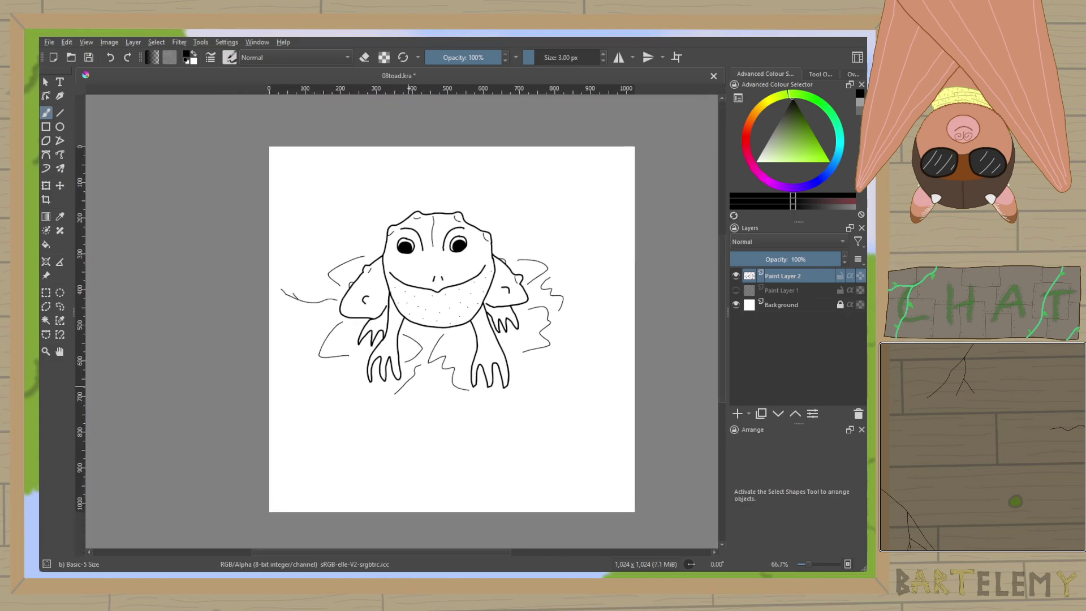
{"action": "left_click", "coordinate": [409, 385], "text": "ctrl"}
{"action": "key", "text": "ctrl+s"}
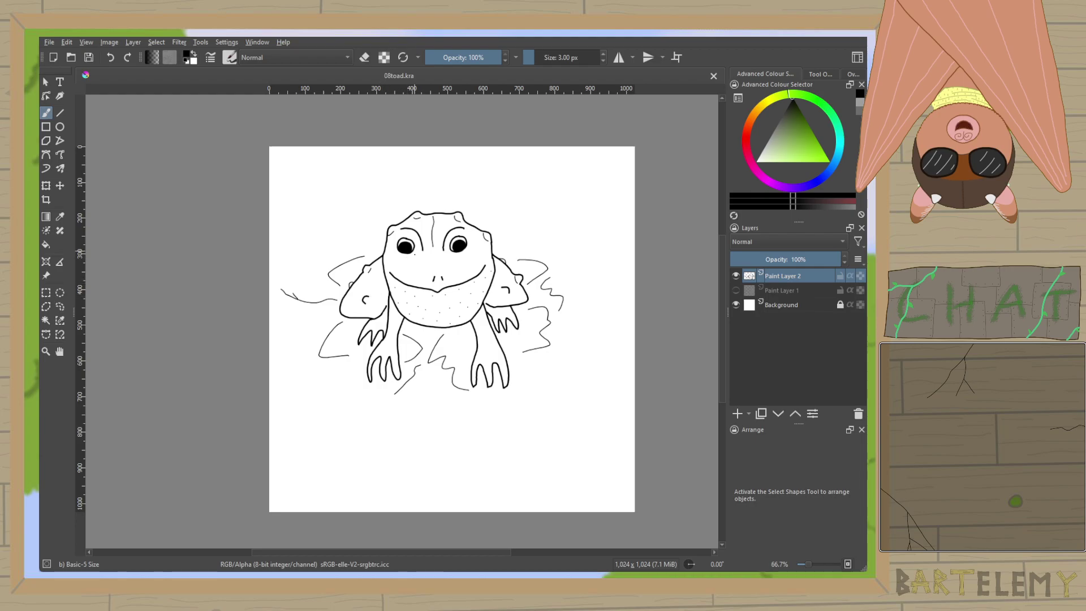
{"action": "left_click", "coordinate": [95, 56]}
{"action": "left_click", "coordinate": [713, 76]}
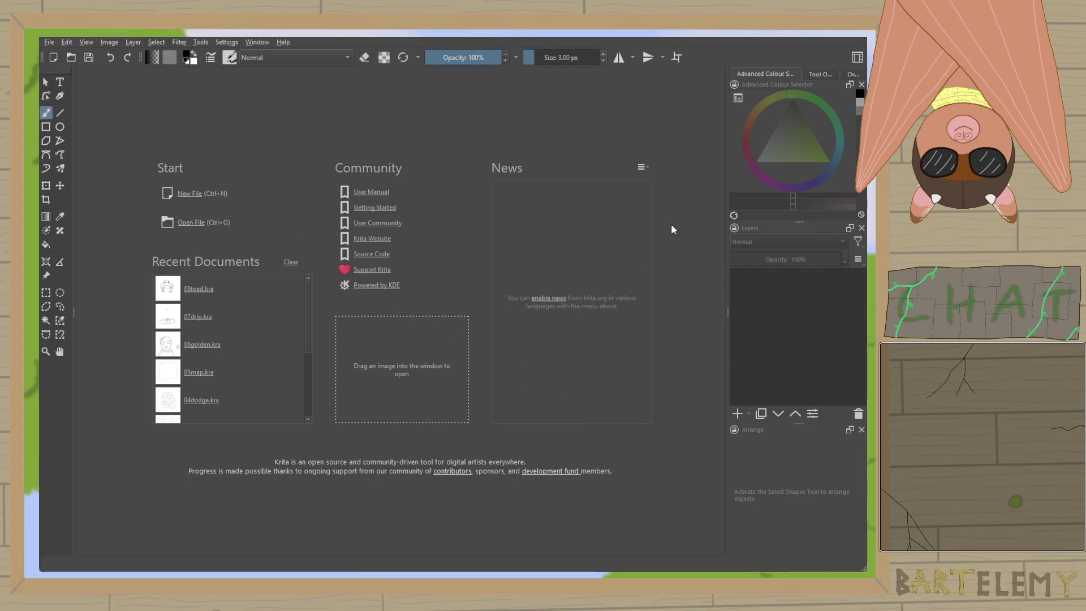
Create a new 1,024 x 1,024 px document with a second paint layer and set the brush size to 5 px.
{"action": "key", "text": "ctrl+n"}
{"action": "key", "text": "Return"}
{"action": "left_click", "coordinate": [603, 54]}
{"action": "left_click", "coordinate": [603, 54]}
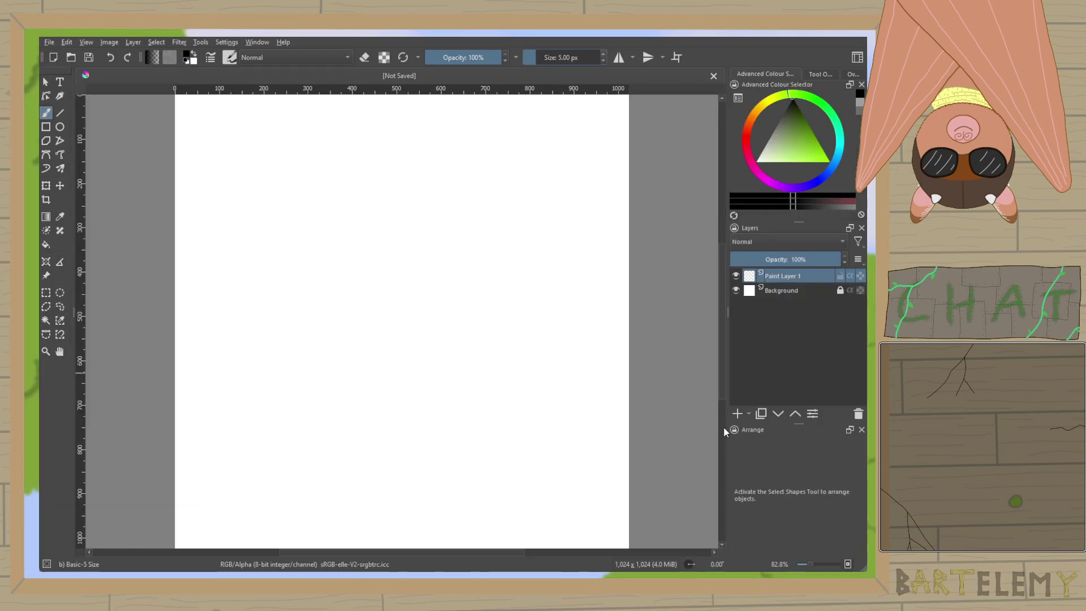
{"action": "left_click", "coordinate": [737, 413]}
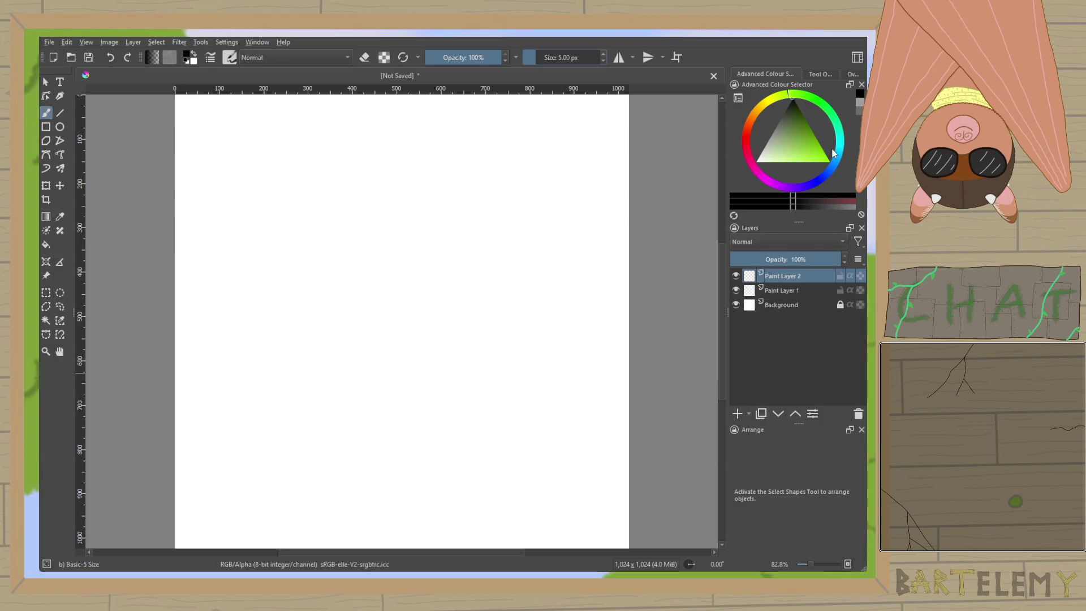
Choose grey and sketch a horizontal ground line about 890 px long across the lower part of Paint Layer 1.
{"action": "left_click", "coordinate": [857, 103]}
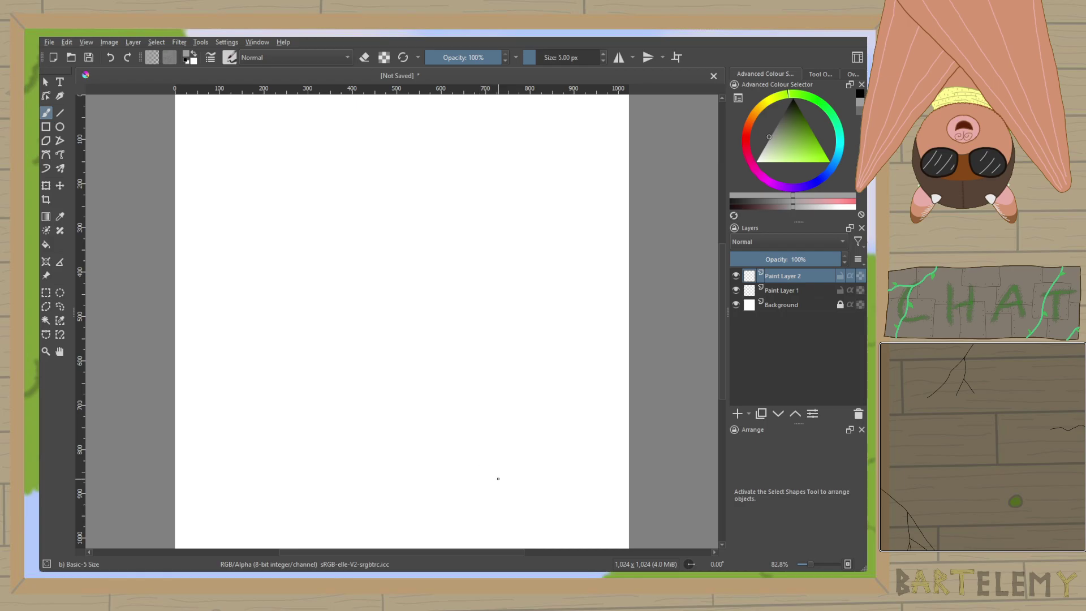
{"action": "left_click", "coordinate": [780, 296]}
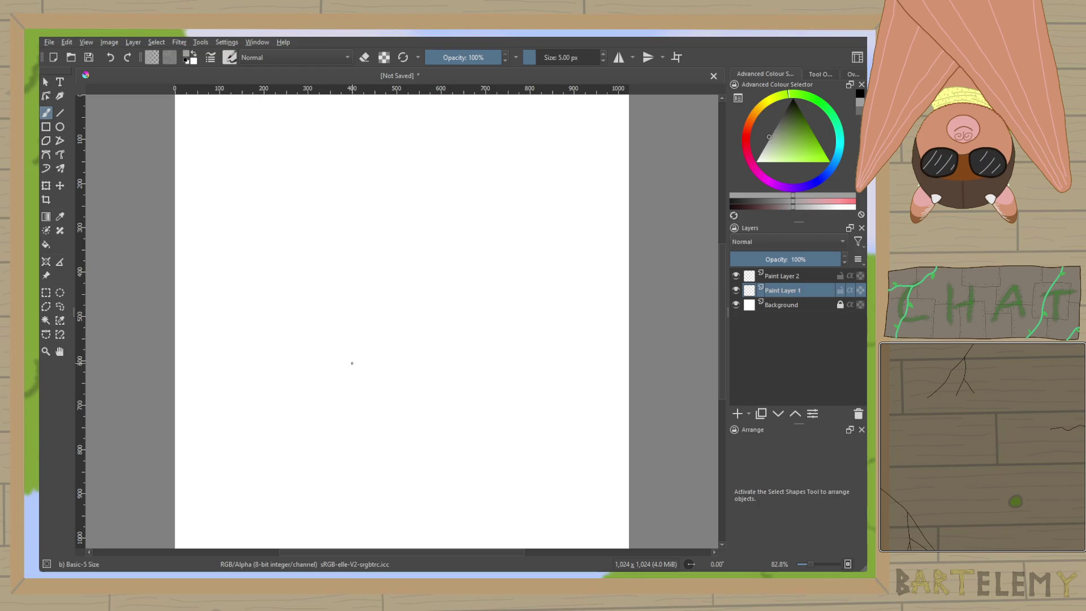
{"action": "left_click_drag", "start_coordinate": [192, 394], "coordinate": [588, 395]}
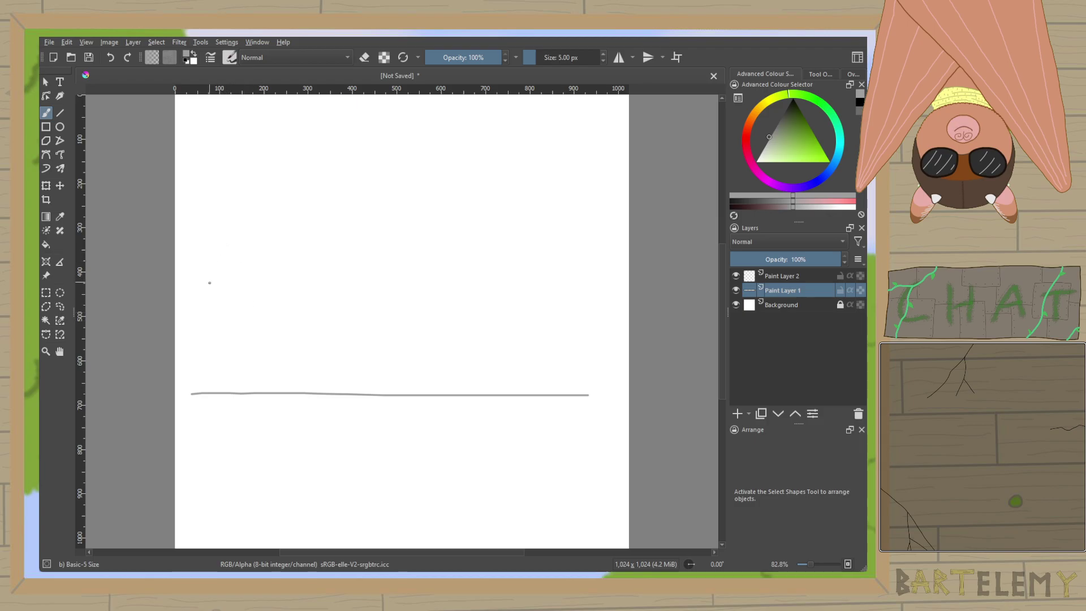
Sketch a bouncing path of arches touching the ground line, and rework the first arch so it begins nearer the canvas's left edge.
{"action": "mouse_move", "coordinate": [188, 339]}
{"action": "left_mouse_down"}
{"action": "mouse_move", "coordinate": [207, 314]}
{"action": "mouse_move", "coordinate": [266, 345]}
{"action": "mouse_move", "coordinate": [284, 394]}
{"action": "mouse_move", "coordinate": [325, 324]}
{"action": "mouse_move", "coordinate": [413, 313]}
{"action": "mouse_move", "coordinate": [469, 409]}
{"action": "mouse_move", "coordinate": [491, 340]}
{"action": "mouse_move", "coordinate": [564, 292]}
{"action": "left_mouse_up"}
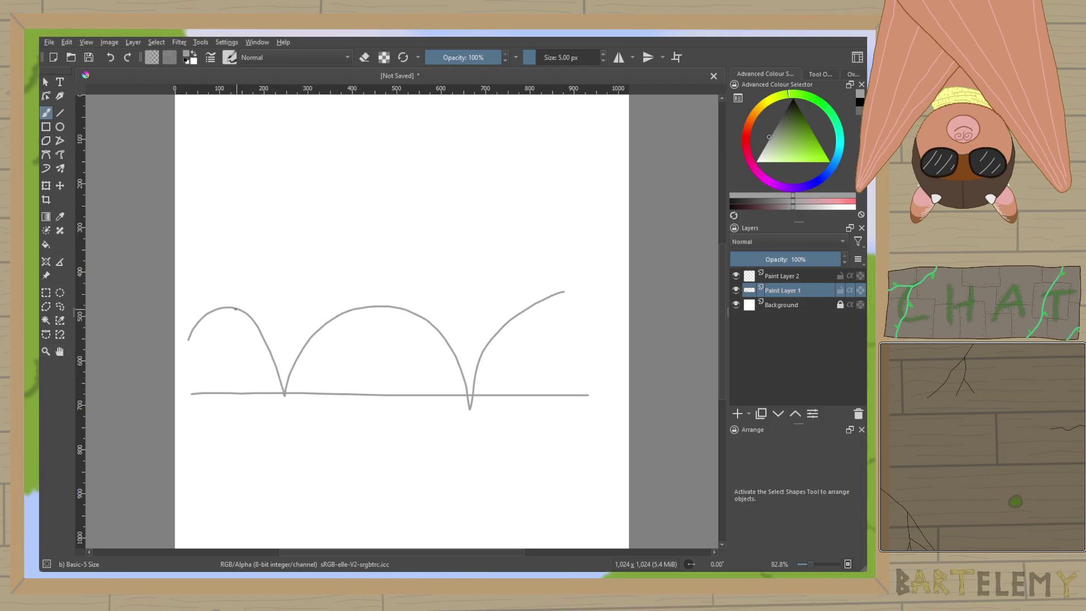
{"action": "mouse_move", "coordinate": [235, 308]}
{"action": "left_mouse_down"}
{"action": "mouse_move", "coordinate": [181, 303]}
{"action": "mouse_move", "coordinate": [210, 309]}
{"action": "mouse_move", "coordinate": [186, 340]}
{"action": "mouse_move", "coordinate": [226, 306]}
{"action": "left_mouse_up"}
{"action": "key", "text": "e"}
{"action": "key", "text": "e"}
Sketch an open round outline about 230 px tall over the upper end of the last arch, redoing the first smaller attempt.
{"action": "mouse_move", "coordinate": [571, 244]}
{"action": "left_mouse_down"}
{"action": "mouse_move", "coordinate": [520, 298]}
{"action": "mouse_move", "coordinate": [604, 308]}
{"action": "left_mouse_up"}
{"action": "key", "text": "ctrl+z"}
{"action": "mouse_move", "coordinate": [600, 225]}
{"action": "left_mouse_down"}
{"action": "mouse_move", "coordinate": [535, 269]}
{"action": "mouse_move", "coordinate": [611, 320]}
{"action": "left_mouse_up"}
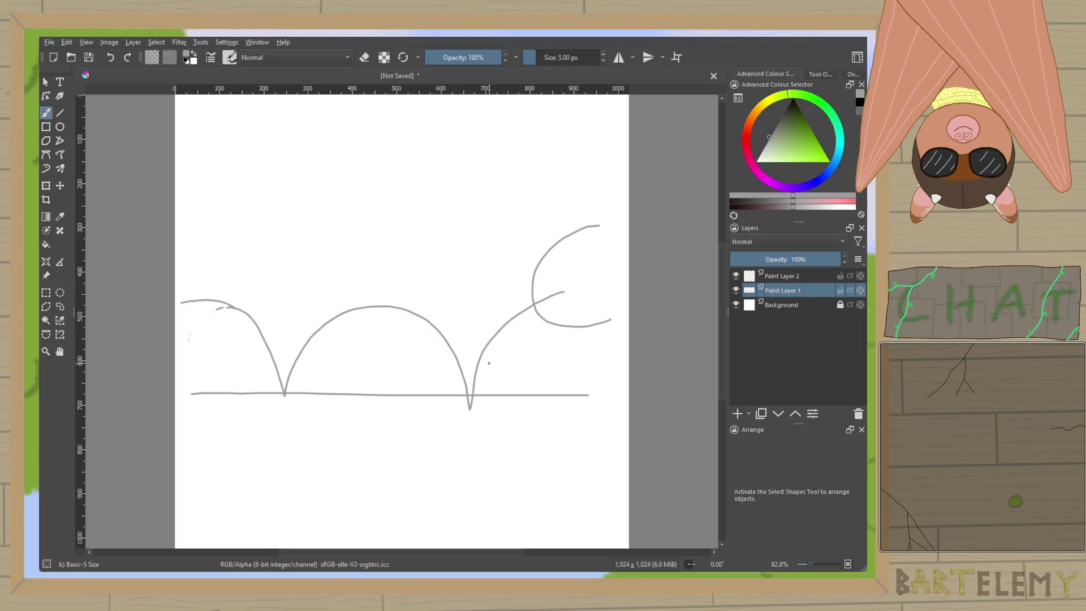
{"action": "mouse_move", "coordinate": [492, 346]}
{"action": "left_mouse_down"}
{"action": "mouse_move", "coordinate": [465, 343]}
{"action": "mouse_move", "coordinate": [424, 394]}
{"action": "mouse_move", "coordinate": [467, 435]}
{"action": "mouse_move", "coordinate": [516, 408]}
{"action": "mouse_move", "coordinate": [514, 357]}
{"action": "mouse_move", "coordinate": [462, 346]}
{"action": "mouse_move", "coordinate": [422, 419]}
{"action": "mouse_move", "coordinate": [509, 423]}
{"action": "mouse_move", "coordinate": [527, 377]}
{"action": "mouse_move", "coordinate": [480, 340]}
{"action": "left_mouse_up"}
{"action": "key", "text": "ctrl+z"}
{"action": "mouse_move", "coordinate": [373, 261]}
{"action": "left_mouse_down"}
{"action": "mouse_move", "coordinate": [333, 300]}
{"action": "mouse_move", "coordinate": [434, 277]}
{"action": "mouse_move", "coordinate": [362, 259]}
{"action": "left_mouse_up"}
{"action": "mouse_move", "coordinate": [284, 351]}
{"action": "left_mouse_down"}
{"action": "mouse_move", "coordinate": [254, 436]}
{"action": "mouse_move", "coordinate": [342, 404]}
{"action": "mouse_move", "coordinate": [279, 367]}
{"action": "left_mouse_up"}
{"action": "mouse_move", "coordinate": [185, 255]}
{"action": "left_mouse_down"}
{"action": "mouse_move", "coordinate": [246, 287]}
{"action": "mouse_move", "coordinate": [189, 338]}
{"action": "left_mouse_up"}
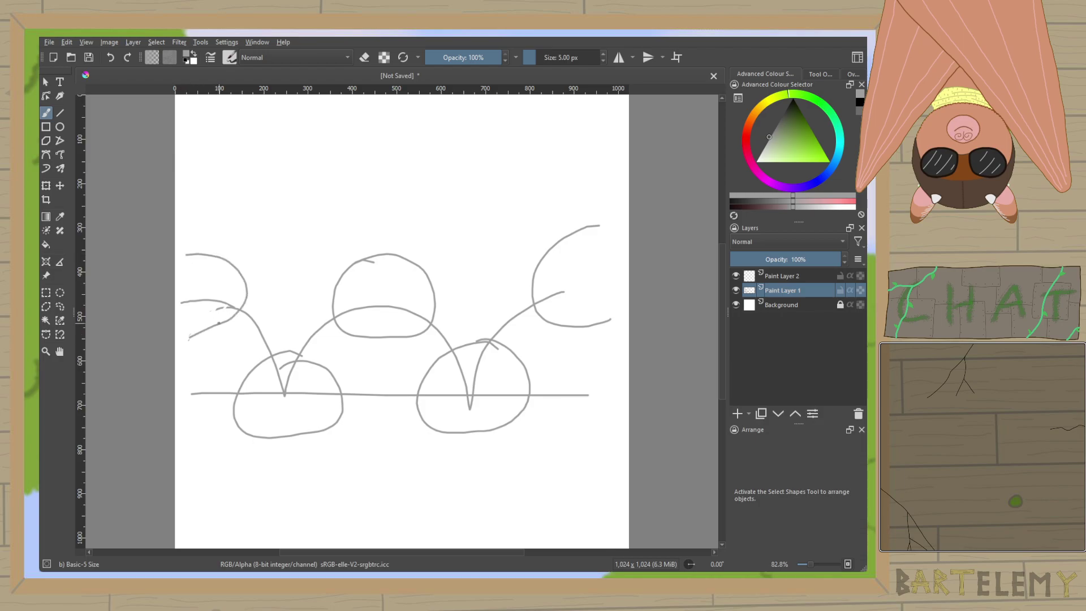
{"action": "key", "text": "1"}
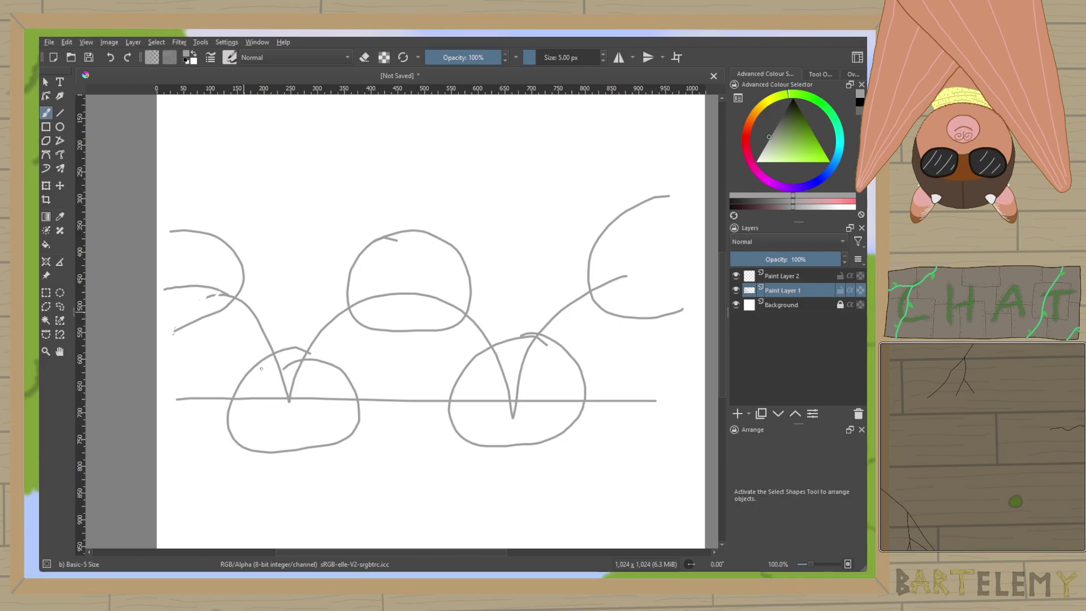
{"action": "key", "text": "ctrl+z"}
{"action": "key", "text": "ctrl+z"}
{"action": "key", "text": "ctrl+z"}
{"action": "key", "text": "ctrl+z"}
{"action": "key", "text": "ctrl+z"}
Sketch tall stretched ovals at the high points of the bounce path and flattened ovals at the two ground contacts.
{"action": "mouse_move", "coordinate": [622, 180]}
{"action": "left_mouse_down"}
{"action": "mouse_move", "coordinate": [614, 205]}
{"action": "mouse_move", "coordinate": [661, 316]}
{"action": "mouse_move", "coordinate": [695, 212]}
{"action": "left_mouse_up"}
{"action": "key", "text": "ctrl+z"}
{"action": "mouse_move", "coordinate": [616, 179]}
{"action": "left_mouse_down"}
{"action": "mouse_move", "coordinate": [678, 301]}
{"action": "mouse_move", "coordinate": [638, 179]}
{"action": "left_mouse_up"}
{"action": "mouse_move", "coordinate": [538, 341]}
{"action": "left_mouse_down"}
{"action": "mouse_move", "coordinate": [487, 341]}
{"action": "mouse_move", "coordinate": [468, 435]}
{"action": "mouse_move", "coordinate": [583, 433]}
{"action": "mouse_move", "coordinate": [579, 358]}
{"action": "mouse_move", "coordinate": [439, 398]}
{"action": "mouse_move", "coordinate": [575, 417]}
{"action": "mouse_move", "coordinate": [505, 342]}
{"action": "left_mouse_up"}
{"action": "key", "text": "ctrl+z"}
{"action": "mouse_move", "coordinate": [380, 231]}
{"action": "left_mouse_down"}
{"action": "mouse_move", "coordinate": [378, 328]}
{"action": "mouse_move", "coordinate": [471, 286]}
{"action": "mouse_move", "coordinate": [367, 236]}
{"action": "left_mouse_up"}
{"action": "mouse_move", "coordinate": [304, 343]}
{"action": "left_mouse_down"}
{"action": "mouse_move", "coordinate": [226, 410]}
{"action": "mouse_move", "coordinate": [358, 400]}
{"action": "mouse_move", "coordinate": [271, 354]}
{"action": "left_mouse_up"}
{"action": "mouse_move", "coordinate": [170, 215]}
{"action": "left_mouse_down"}
{"action": "mouse_move", "coordinate": [169, 295]}
{"action": "mouse_move", "coordinate": [159, 232]}
{"action": "mouse_move", "coordinate": [184, 308]}
{"action": "mouse_move", "coordinate": [163, 318]}
{"action": "left_mouse_up"}
{"action": "key", "text": "ctrl+z"}
Sketch a curved mouth and dot eyes on the ovals, rotating the face a quarter turn from one bounce position to the next.
{"action": "left_click_drag", "start_coordinate": [258, 403], "coordinate": [330, 398]}
{"action": "left_click", "coordinate": [256, 373]}
{"action": "mouse_move", "coordinate": [402, 243]}
{"action": "left_mouse_down"}
{"action": "mouse_move", "coordinate": [390, 255]}
{"action": "mouse_move", "coordinate": [406, 310]}
{"action": "left_mouse_up"}
{"action": "left_click", "coordinate": [426, 257]}
{"action": "left_click", "coordinate": [428, 309]}
{"action": "left_click_drag", "start_coordinate": [481, 375], "coordinate": [544, 380]}
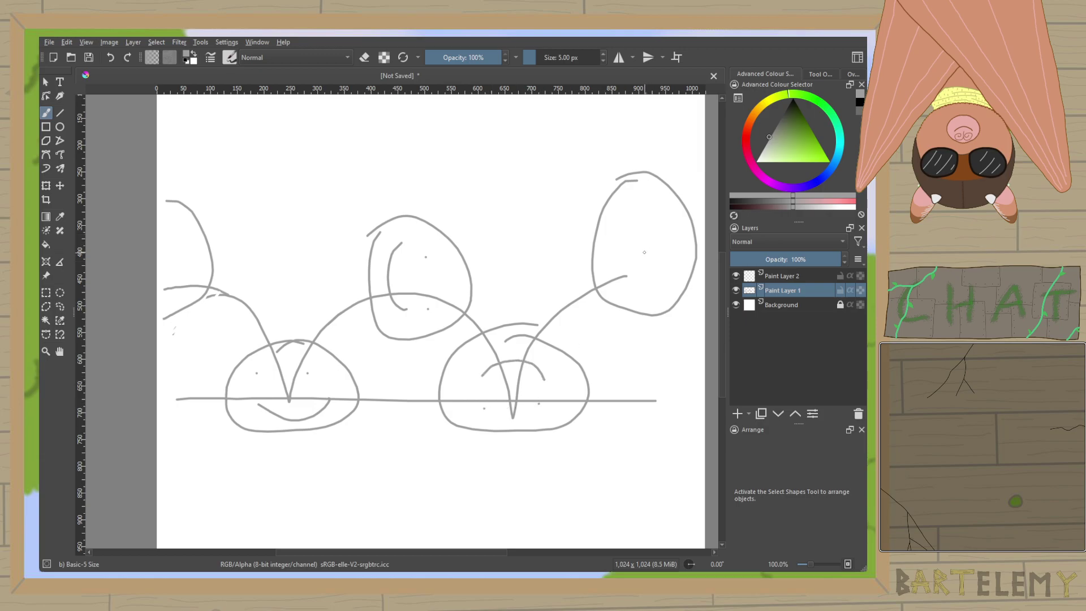
{"action": "left_click_drag", "start_coordinate": [649, 205], "coordinate": [654, 277]}
{"action": "left_click_drag", "start_coordinate": [174, 229], "coordinate": [183, 287]}
On Paint Layer 2, ink the outline of the half pumpkin cut off by the canvas's left edge in black.
{"action": "left_click", "coordinate": [811, 271]}
{"action": "key", "text": "d"}
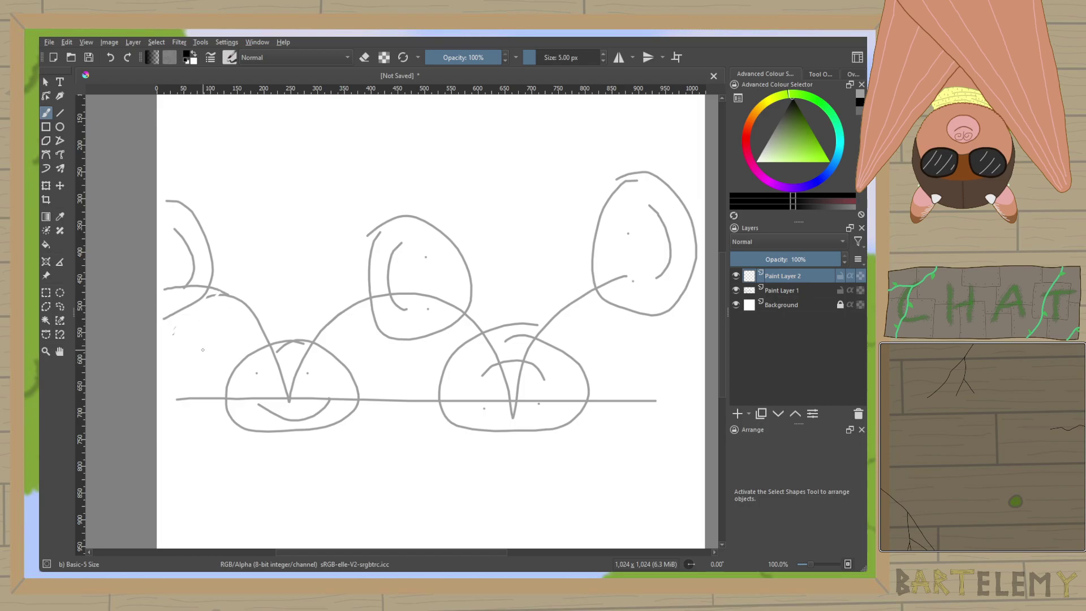
{"action": "scroll", "coordinate": [204, 349], "scroll_direction": "up", "scroll_amount": 3}
{"action": "left_click_drag", "start_coordinate": [428, 321], "coordinate": [429, 333]}
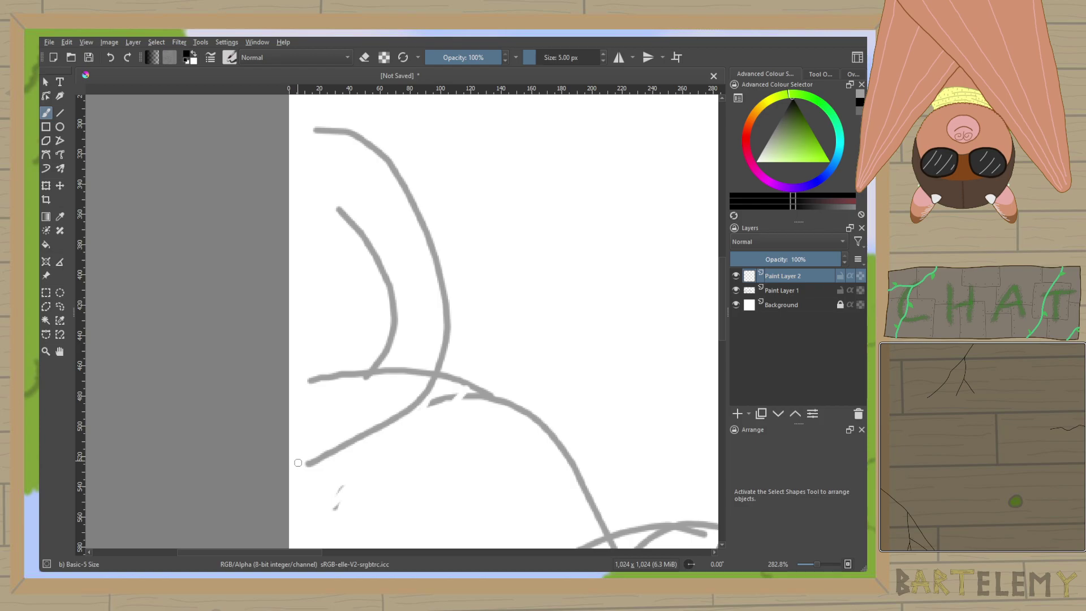
{"action": "mouse_move", "coordinate": [289, 454]}
{"action": "left_mouse_down"}
{"action": "mouse_move", "coordinate": [369, 443]}
{"action": "mouse_move", "coordinate": [428, 404]}
{"action": "mouse_move", "coordinate": [451, 351]}
{"action": "mouse_move", "coordinate": [456, 282]}
{"action": "mouse_move", "coordinate": [439, 215]}
{"action": "mouse_move", "coordinate": [403, 156]}
{"action": "mouse_move", "coordinate": [348, 120]}
{"action": "mouse_move", "coordinate": [267, 110]}
{"action": "mouse_move", "coordinate": [290, 107]}
{"action": "left_mouse_up"}
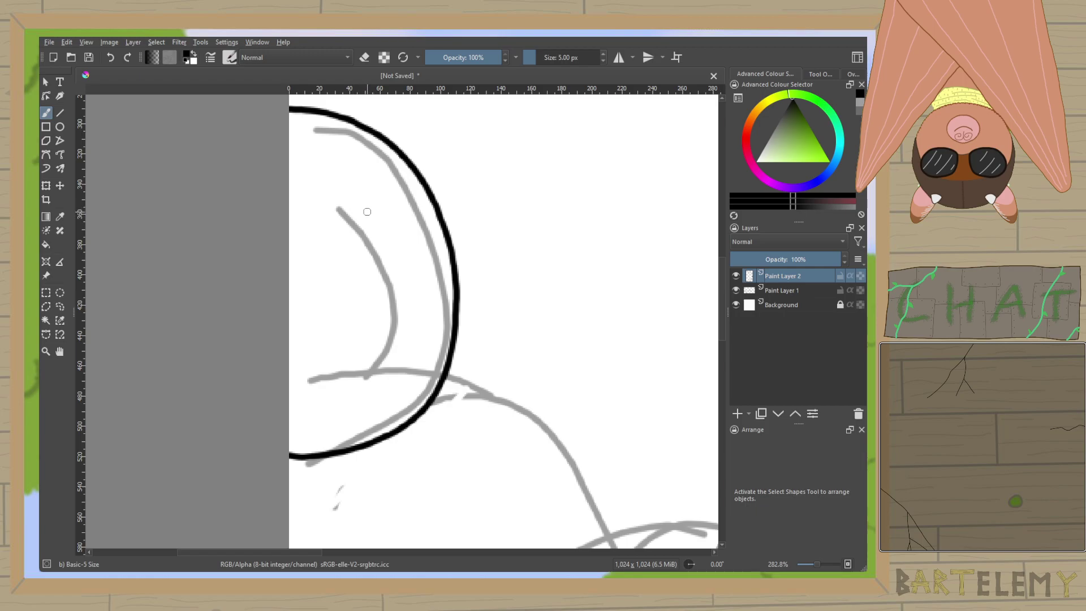
Ink a crescent mouth with one tooth and two partial eyes on the half pumpkin at the canvas's left edge.
{"action": "mouse_move", "coordinate": [355, 202]}
{"action": "left_mouse_down"}
{"action": "mouse_move", "coordinate": [415, 262]}
{"action": "mouse_move", "coordinate": [418, 313]}
{"action": "mouse_move", "coordinate": [402, 345]}
{"action": "mouse_move", "coordinate": [373, 355]}
{"action": "mouse_move", "coordinate": [392, 329]}
{"action": "mouse_move", "coordinate": [390, 300]}
{"action": "mouse_move", "coordinate": [406, 288]}
{"action": "mouse_move", "coordinate": [383, 279]}
{"action": "mouse_move", "coordinate": [354, 204]}
{"action": "mouse_move", "coordinate": [290, 230]}
{"action": "left_mouse_up"}
{"action": "left_click_drag", "start_coordinate": [303, 192], "coordinate": [288, 191]}
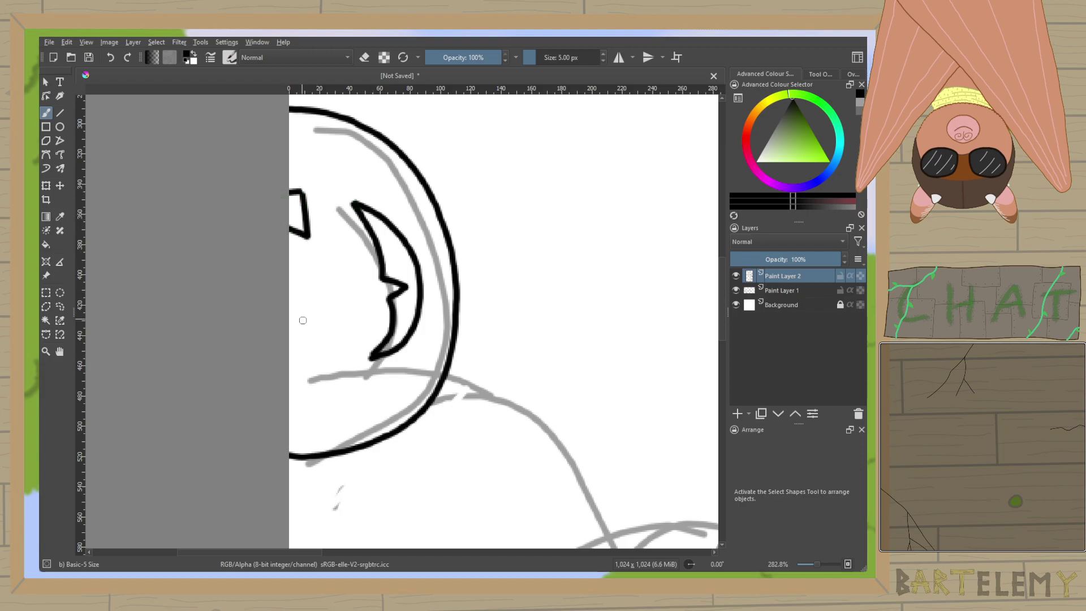
{"action": "mouse_move", "coordinate": [306, 313]}
{"action": "left_mouse_down"}
{"action": "mouse_move", "coordinate": [305, 357]}
{"action": "mouse_move", "coordinate": [290, 343]}
{"action": "mouse_move", "coordinate": [289, 313]}
{"action": "left_mouse_up"}
Ink the flattened outline of the pumpkin at the first ground contact.
{"action": "left_click_drag", "start_coordinate": [454, 336], "coordinate": [315, 226]}
{"action": "left_click_drag", "start_coordinate": [416, 274], "coordinate": [338, 196]}
{"action": "mouse_move", "coordinate": [286, 501]}
{"action": "left_mouse_down"}
{"action": "mouse_move", "coordinate": [448, 503]}
{"action": "mouse_move", "coordinate": [516, 496]}
{"action": "mouse_move", "coordinate": [564, 472]}
{"action": "mouse_move", "coordinate": [580, 428]}
{"action": "mouse_move", "coordinate": [580, 366]}
{"action": "mouse_move", "coordinate": [560, 315]}
{"action": "mouse_move", "coordinate": [518, 272]}
{"action": "mouse_move", "coordinate": [454, 241]}
{"action": "mouse_move", "coordinate": [368, 236]}
{"action": "mouse_move", "coordinate": [299, 257]}
{"action": "mouse_move", "coordinate": [263, 292]}
{"action": "mouse_move", "coordinate": [242, 339]}
{"action": "mouse_move", "coordinate": [245, 390]}
{"action": "mouse_move", "coordinate": [260, 439]}
{"action": "mouse_move", "coordinate": [333, 496]}
{"action": "mouse_move", "coordinate": [518, 483]}
{"action": "mouse_move", "coordinate": [570, 444]}
{"action": "mouse_move", "coordinate": [575, 381]}
{"action": "mouse_move", "coordinate": [551, 309]}
{"action": "mouse_move", "coordinate": [508, 266]}
{"action": "mouse_move", "coordinate": [418, 241]}
{"action": "mouse_move", "coordinate": [311, 252]}
{"action": "mouse_move", "coordinate": [247, 288]}
{"action": "left_mouse_up"}
{"action": "key", "text": "ctrl+z"}
{"action": "key", "text": "ctrl+z"}
{"action": "mouse_move", "coordinate": [266, 484]}
{"action": "left_mouse_down"}
{"action": "mouse_move", "coordinate": [401, 504]}
{"action": "mouse_move", "coordinate": [496, 484]}
{"action": "mouse_move", "coordinate": [547, 441]}
{"action": "mouse_move", "coordinate": [558, 373]}
{"action": "mouse_move", "coordinate": [540, 310]}
{"action": "mouse_move", "coordinate": [486, 262]}
{"action": "mouse_move", "coordinate": [401, 243]}
{"action": "mouse_move", "coordinate": [309, 261]}
{"action": "mouse_move", "coordinate": [265, 291]}
{"action": "mouse_move", "coordinate": [235, 340]}
{"action": "mouse_move", "coordinate": [233, 387]}
{"action": "mouse_move", "coordinate": [258, 455]}
{"action": "left_mouse_up"}
{"action": "key", "text": "ctrl+z"}
{"action": "mouse_move", "coordinate": [278, 498]}
{"action": "left_mouse_down"}
{"action": "mouse_move", "coordinate": [498, 504]}
{"action": "mouse_move", "coordinate": [564, 470]}
{"action": "mouse_move", "coordinate": [577, 414]}
{"action": "mouse_move", "coordinate": [558, 342]}
{"action": "mouse_move", "coordinate": [511, 290]}
{"action": "mouse_move", "coordinate": [434, 263]}
{"action": "mouse_move", "coordinate": [341, 267]}
{"action": "mouse_move", "coordinate": [266, 295]}
{"action": "mouse_move", "coordinate": [240, 330]}
{"action": "mouse_move", "coordinate": [238, 417]}
{"action": "mouse_move", "coordinate": [280, 492]}
{"action": "mouse_move", "coordinate": [324, 504]}
{"action": "mouse_move", "coordinate": [460, 505]}
{"action": "mouse_move", "coordinate": [555, 480]}
{"action": "mouse_move", "coordinate": [584, 428]}
{"action": "mouse_move", "coordinate": [566, 357]}
{"action": "mouse_move", "coordinate": [516, 294]}
{"action": "mouse_move", "coordinate": [439, 262]}
{"action": "mouse_move", "coordinate": [353, 265]}
{"action": "mouse_move", "coordinate": [297, 286]}
{"action": "mouse_move", "coordinate": [256, 336]}
{"action": "mouse_move", "coordinate": [246, 399]}
{"action": "mouse_move", "coordinate": [272, 492]}
{"action": "left_mouse_up"}
{"action": "key", "text": "ctrl+z"}
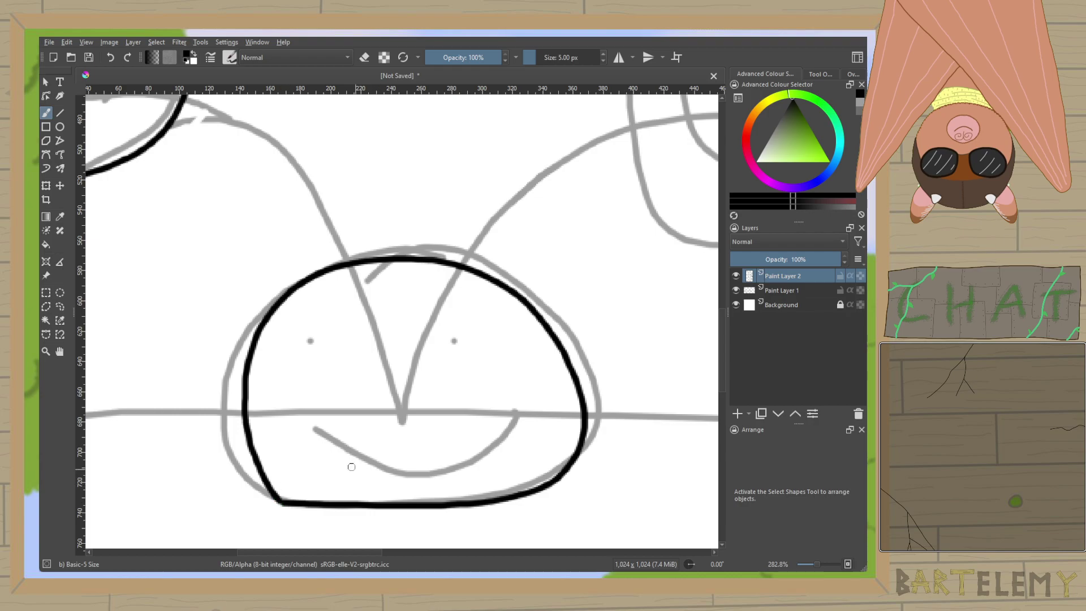
Ink a wide grinning mouth with two fangs on the pumpkin at the first ground contact.
{"action": "mouse_move", "coordinate": [322, 436]}
{"action": "left_mouse_down"}
{"action": "mouse_move", "coordinate": [378, 472]}
{"action": "mouse_move", "coordinate": [463, 472]}
{"action": "mouse_move", "coordinate": [501, 446]}
{"action": "mouse_move", "coordinate": [508, 402]}
{"action": "left_mouse_up"}
{"action": "mouse_move", "coordinate": [327, 439]}
{"action": "left_mouse_down"}
{"action": "mouse_move", "coordinate": [317, 417]}
{"action": "mouse_move", "coordinate": [372, 413]}
{"action": "left_mouse_up"}
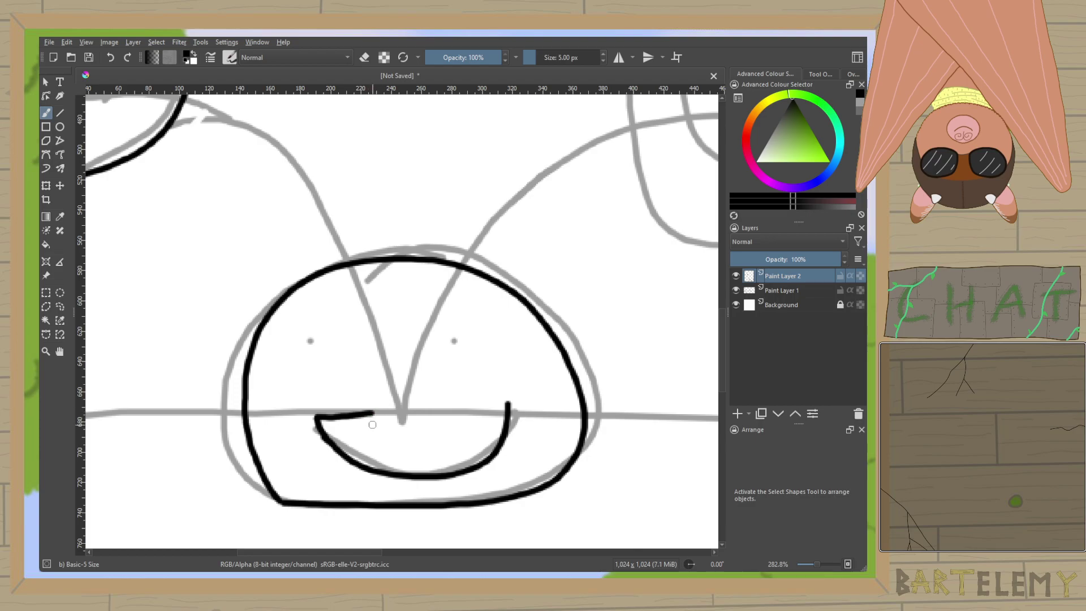
{"action": "key", "text": "ctrl+z"}
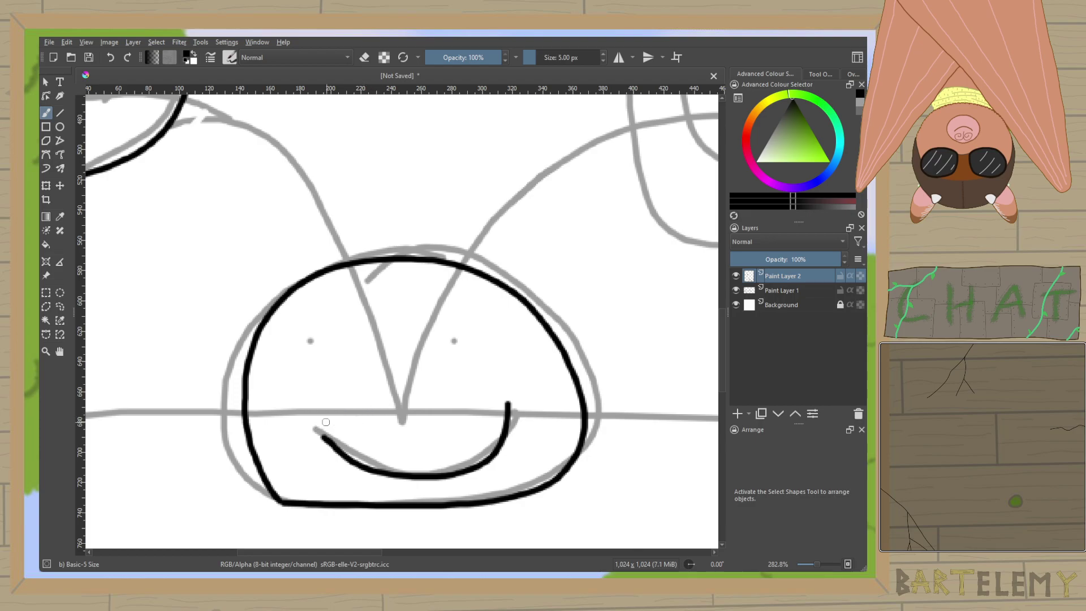
{"action": "mouse_move", "coordinate": [326, 437]}
{"action": "left_mouse_down"}
{"action": "mouse_move", "coordinate": [318, 413]}
{"action": "mouse_move", "coordinate": [348, 412]}
{"action": "mouse_move", "coordinate": [367, 440]}
{"action": "mouse_move", "coordinate": [379, 413]}
{"action": "mouse_move", "coordinate": [461, 420]}
{"action": "mouse_move", "coordinate": [379, 413]}
{"action": "mouse_move", "coordinate": [418, 409]}
{"action": "mouse_move", "coordinate": [441, 410]}
{"action": "mouse_move", "coordinate": [467, 444]}
{"action": "mouse_move", "coordinate": [475, 409]}
{"action": "mouse_move", "coordinate": [502, 404]}
{"action": "left_mouse_up"}
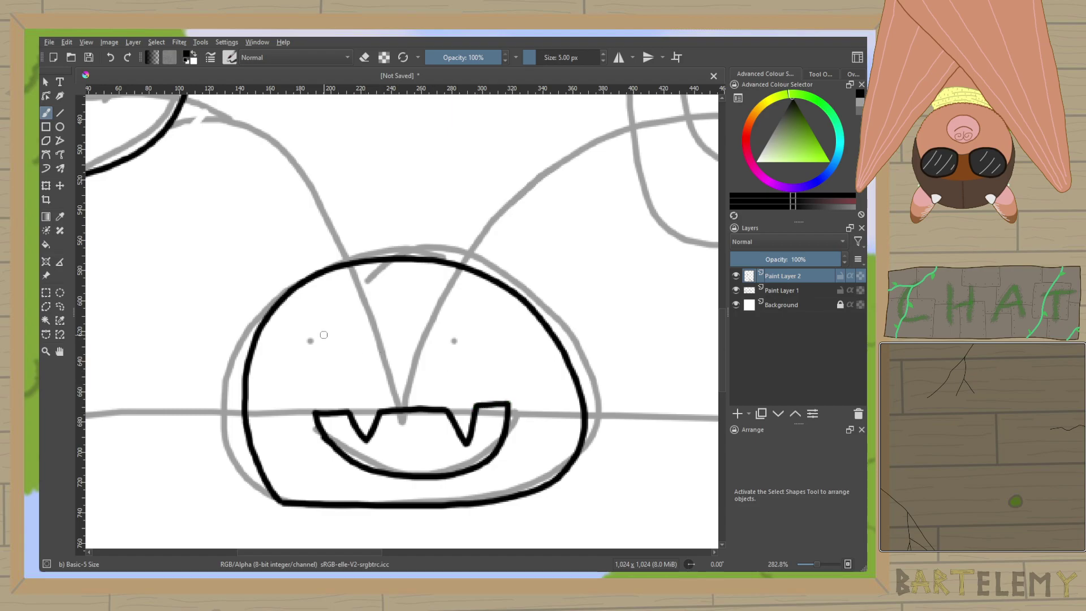
Ink two triangular eyes with arched notches and a short stem on top of the first ground-contact pumpkin.
{"action": "mouse_move", "coordinate": [307, 367]}
{"action": "left_mouse_down"}
{"action": "mouse_move", "coordinate": [326, 351]}
{"action": "mouse_move", "coordinate": [326, 365]}
{"action": "mouse_move", "coordinate": [292, 366]}
{"action": "mouse_move", "coordinate": [320, 320]}
{"action": "mouse_move", "coordinate": [332, 367]}
{"action": "left_mouse_up"}
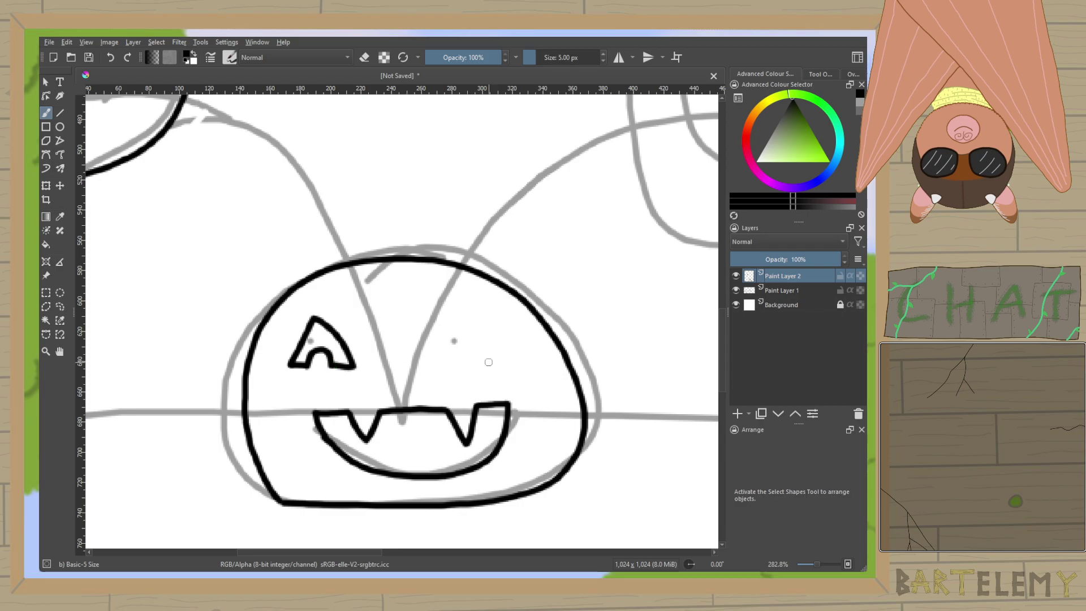
{"action": "mouse_move", "coordinate": [451, 361]}
{"action": "left_mouse_down"}
{"action": "mouse_move", "coordinate": [472, 355]}
{"action": "mouse_move", "coordinate": [474, 364]}
{"action": "left_mouse_up"}
{"action": "mouse_move", "coordinate": [452, 362]}
{"action": "left_mouse_down"}
{"action": "mouse_move", "coordinate": [437, 361]}
{"action": "mouse_move", "coordinate": [452, 327]}
{"action": "mouse_move", "coordinate": [483, 355]}
{"action": "mouse_move", "coordinate": [470, 362]}
{"action": "mouse_move", "coordinate": [482, 361]}
{"action": "mouse_move", "coordinate": [488, 422]}
{"action": "left_mouse_up"}
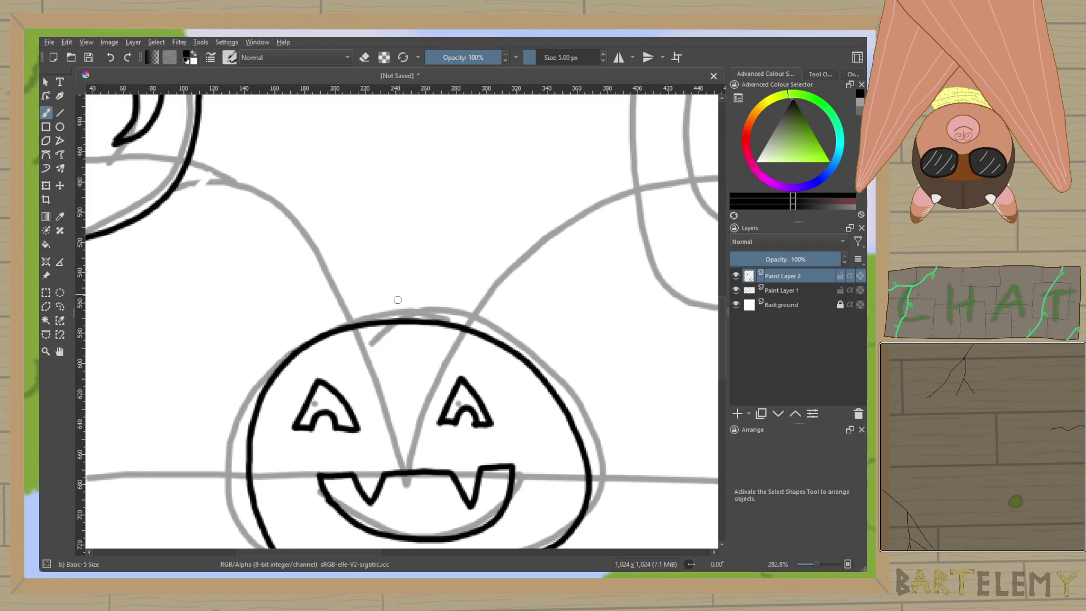
{"action": "mouse_move", "coordinate": [394, 320]}
{"action": "left_mouse_down"}
{"action": "mouse_move", "coordinate": [413, 285]}
{"action": "mouse_move", "coordinate": [431, 295]}
{"action": "mouse_move", "coordinate": [429, 318]}
{"action": "mouse_move", "coordinate": [388, 287]}
{"action": "mouse_move", "coordinate": [421, 284]}
{"action": "mouse_move", "coordinate": [429, 320]}
{"action": "left_mouse_up"}
{"action": "key", "text": "ctrl+z"}
Ink the tall outline of the pumpkin at the middle arc's peak and its sideways crescent mouth with one tooth.
{"action": "mouse_move", "coordinate": [545, 265]}
{"action": "left_mouse_down"}
{"action": "mouse_move", "coordinate": [393, 302]}
{"action": "mouse_move", "coordinate": [317, 361]}
{"action": "mouse_move", "coordinate": [293, 396]}
{"action": "left_mouse_up"}
{"action": "mouse_move", "coordinate": [403, 126]}
{"action": "left_mouse_down"}
{"action": "mouse_move", "coordinate": [357, 130]}
{"action": "mouse_move", "coordinate": [308, 161]}
{"action": "mouse_move", "coordinate": [277, 232]}
{"action": "mouse_move", "coordinate": [269, 312]}
{"action": "mouse_move", "coordinate": [280, 381]}
{"action": "mouse_move", "coordinate": [307, 441]}
{"action": "mouse_move", "coordinate": [364, 479]}
{"action": "mouse_move", "coordinate": [472, 461]}
{"action": "mouse_move", "coordinate": [533, 412]}
{"action": "mouse_move", "coordinate": [545, 356]}
{"action": "mouse_move", "coordinate": [547, 290]}
{"action": "mouse_move", "coordinate": [507, 188]}
{"action": "mouse_move", "coordinate": [486, 163]}
{"action": "mouse_move", "coordinate": [395, 123]}
{"action": "left_mouse_up"}
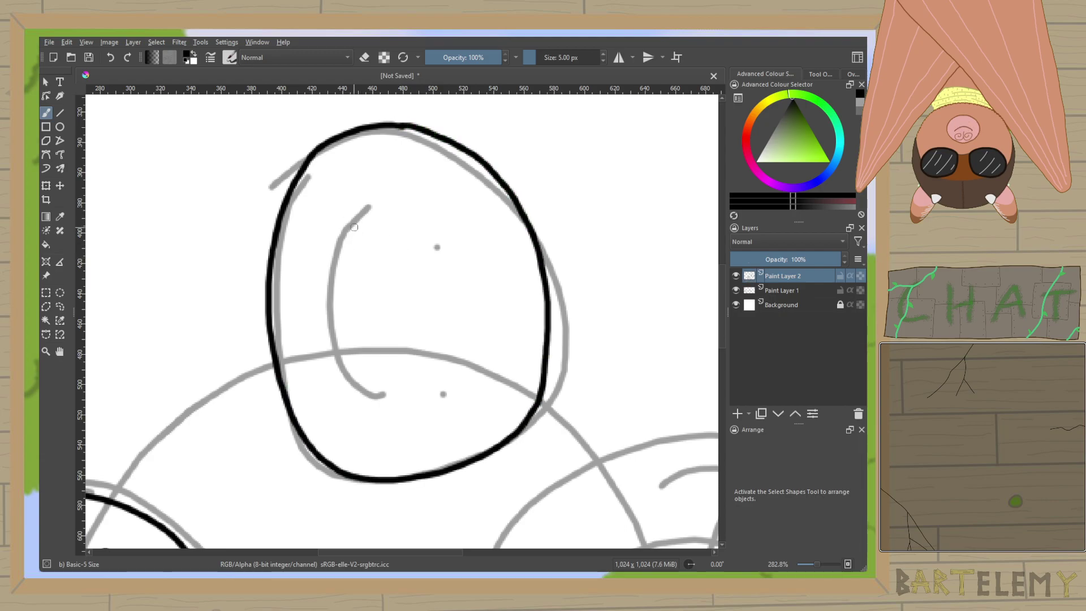
{"action": "mouse_move", "coordinate": [350, 236]}
{"action": "left_mouse_down"}
{"action": "mouse_move", "coordinate": [319, 305]}
{"action": "mouse_move", "coordinate": [339, 367]}
{"action": "left_mouse_up"}
{"action": "key", "text": "ctrl+z"}
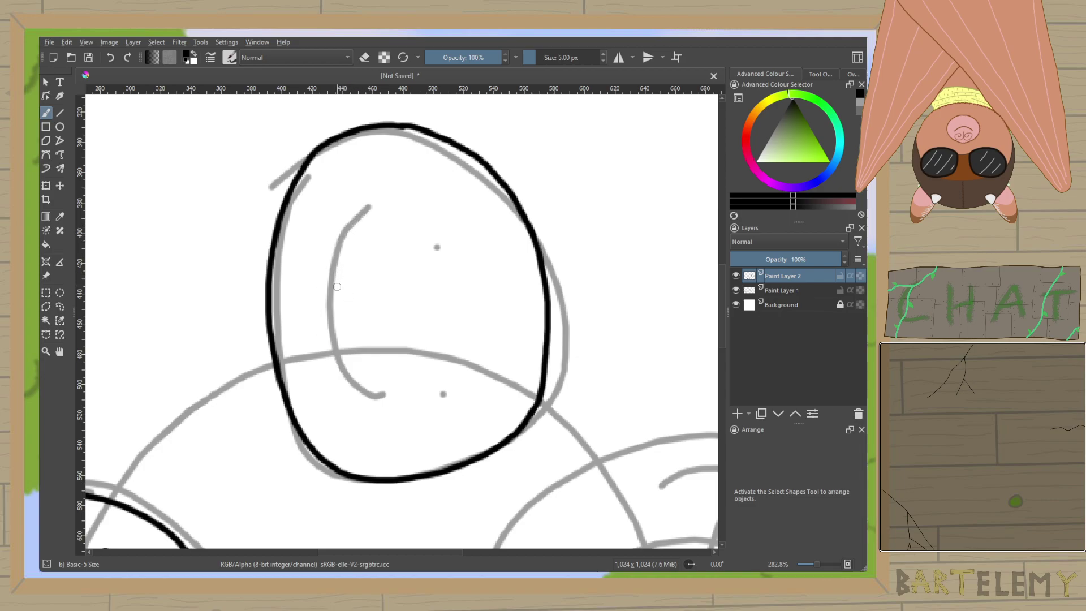
{"action": "mouse_move", "coordinate": [349, 232]}
{"action": "left_mouse_down"}
{"action": "mouse_move", "coordinate": [316, 312]}
{"action": "mouse_move", "coordinate": [327, 354]}
{"action": "mouse_move", "coordinate": [350, 376]}
{"action": "mouse_move", "coordinate": [330, 296]}
{"action": "mouse_move", "coordinate": [346, 287]}
{"action": "mouse_move", "coordinate": [351, 233]}
{"action": "left_mouse_up"}
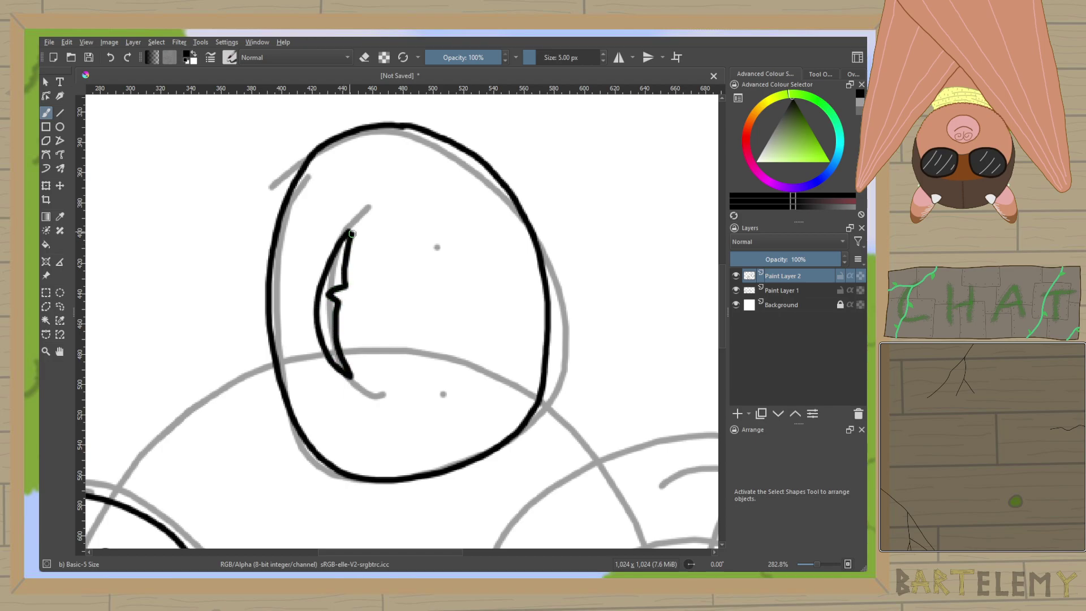
Ink two sideways triangular eyes and a short square stem on the right side of the middle-peak pumpkin.
{"action": "mouse_move", "coordinate": [419, 231]}
{"action": "left_mouse_down"}
{"action": "mouse_move", "coordinate": [419, 252]}
{"action": "mouse_move", "coordinate": [459, 254]}
{"action": "mouse_move", "coordinate": [419, 272]}
{"action": "mouse_move", "coordinate": [420, 231]}
{"action": "left_mouse_up"}
{"action": "left_click_drag", "start_coordinate": [431, 338], "coordinate": [434, 375]}
{"action": "mouse_move", "coordinate": [431, 336]}
{"action": "left_mouse_down"}
{"action": "mouse_move", "coordinate": [463, 368]}
{"action": "mouse_move", "coordinate": [434, 378]}
{"action": "left_mouse_up"}
{"action": "mouse_move", "coordinate": [546, 278]}
{"action": "left_mouse_down"}
{"action": "mouse_move", "coordinate": [570, 283]}
{"action": "mouse_move", "coordinate": [578, 312]}
{"action": "mouse_move", "coordinate": [548, 301]}
{"action": "left_mouse_up"}
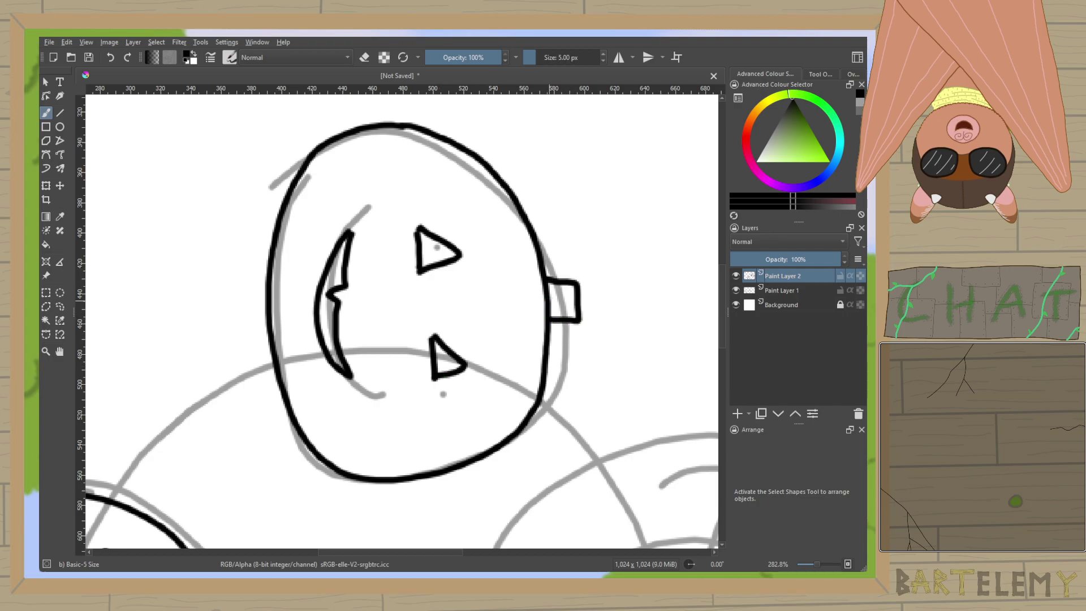
Ink the flattened outline of the pumpkin at the second ground contact.
{"action": "scroll", "coordinate": [495, 296], "scroll_direction": "down", "scroll_amount": 8}
{"action": "scroll", "coordinate": [495, 295], "scroll_direction": "right", "scroll_amount": 7}
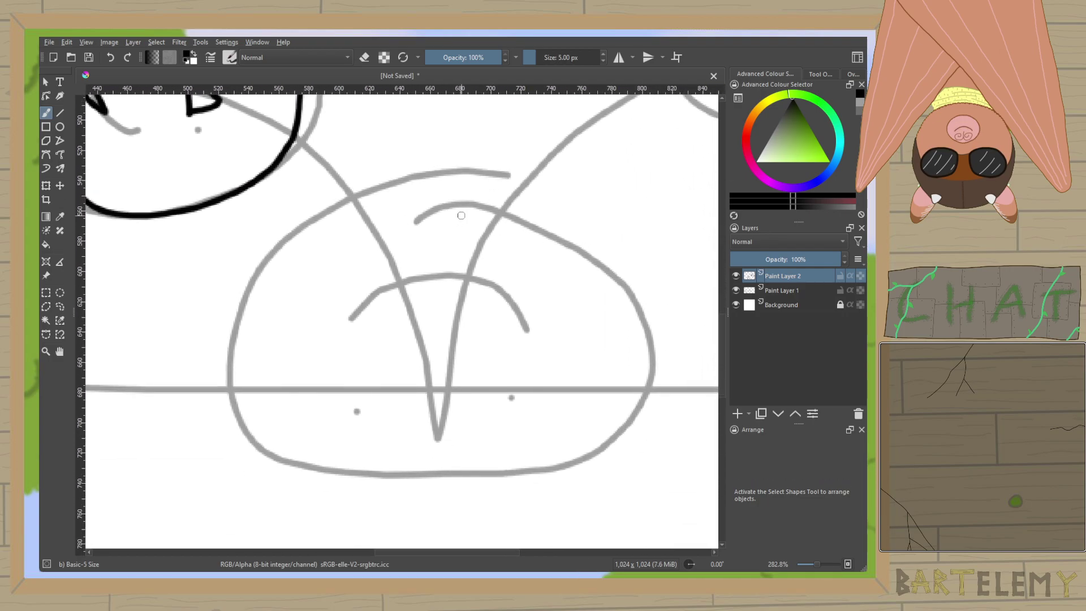
{"action": "mouse_move", "coordinate": [486, 192]}
{"action": "left_mouse_down"}
{"action": "mouse_move", "coordinate": [347, 212]}
{"action": "mouse_move", "coordinate": [264, 254]}
{"action": "mouse_move", "coordinate": [230, 324]}
{"action": "mouse_move", "coordinate": [237, 385]}
{"action": "mouse_move", "coordinate": [280, 437]}
{"action": "mouse_move", "coordinate": [358, 459]}
{"action": "mouse_move", "coordinate": [573, 446]}
{"action": "mouse_move", "coordinate": [639, 404]}
{"action": "mouse_move", "coordinate": [645, 294]}
{"action": "left_mouse_up"}
{"action": "key", "text": "ctrl+z"}
{"action": "mouse_move", "coordinate": [438, 184]}
{"action": "left_mouse_down"}
{"action": "mouse_move", "coordinate": [375, 189]}
{"action": "mouse_move", "coordinate": [307, 223]}
{"action": "mouse_move", "coordinate": [261, 271]}
{"action": "mouse_move", "coordinate": [241, 349]}
{"action": "mouse_move", "coordinate": [264, 407]}
{"action": "mouse_move", "coordinate": [318, 455]}
{"action": "mouse_move", "coordinate": [406, 477]}
{"action": "mouse_move", "coordinate": [485, 479]}
{"action": "mouse_move", "coordinate": [571, 449]}
{"action": "mouse_move", "coordinate": [604, 390]}
{"action": "mouse_move", "coordinate": [605, 326]}
{"action": "mouse_move", "coordinate": [582, 262]}
{"action": "mouse_move", "coordinate": [544, 224]}
{"action": "mouse_move", "coordinate": [443, 188]}
{"action": "left_mouse_up"}
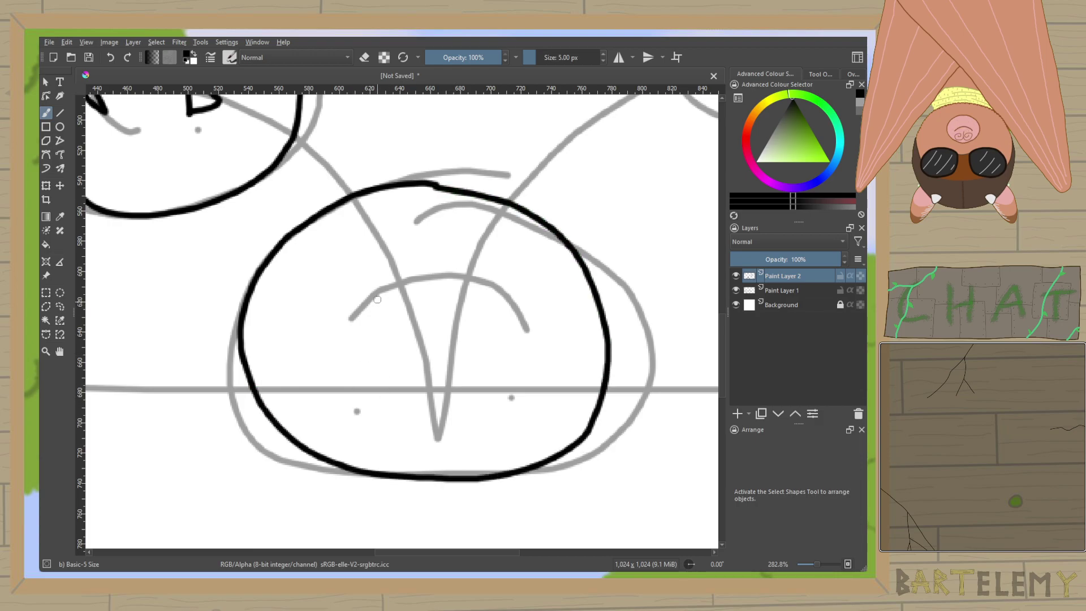
Ink an upside-down face on the second ground-contact pumpkin: a small round mouth above two downward-pointing triangular eyes.
{"action": "mouse_move", "coordinate": [435, 250]}
{"action": "left_mouse_down"}
{"action": "mouse_move", "coordinate": [417, 275]}
{"action": "mouse_move", "coordinate": [453, 274]}
{"action": "mouse_move", "coordinate": [434, 251]}
{"action": "left_mouse_up"}
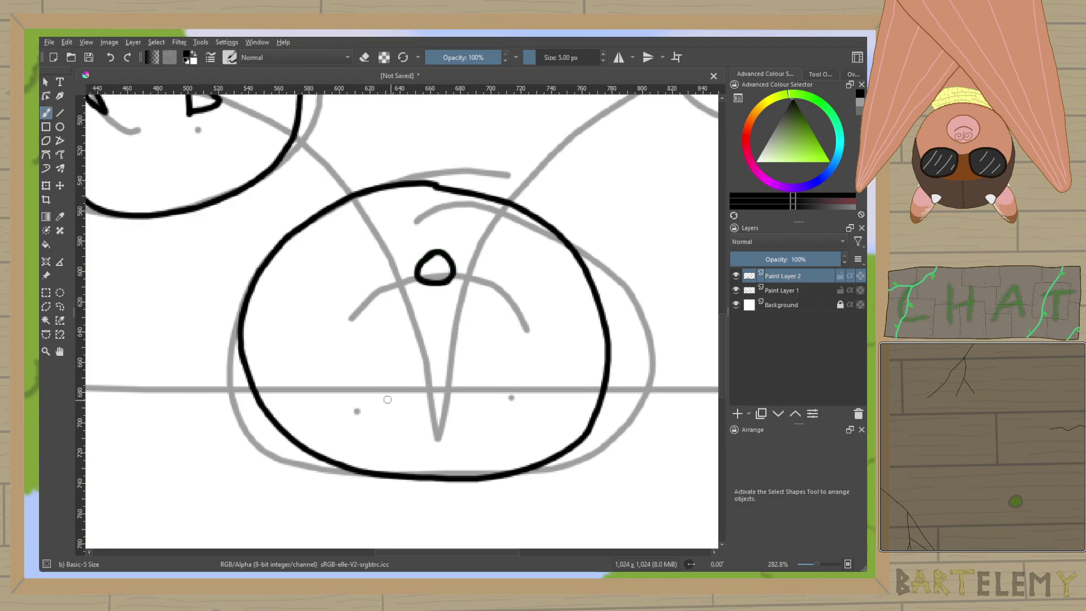
{"action": "mouse_move", "coordinate": [351, 366]}
{"action": "left_mouse_down"}
{"action": "mouse_move", "coordinate": [400, 367]}
{"action": "mouse_move", "coordinate": [371, 408]}
{"action": "mouse_move", "coordinate": [396, 371]}
{"action": "left_mouse_up"}
{"action": "mouse_move", "coordinate": [478, 370]}
{"action": "left_mouse_down"}
{"action": "mouse_move", "coordinate": [533, 372]}
{"action": "mouse_move", "coordinate": [504, 407]}
{"action": "mouse_move", "coordinate": [534, 372]}
{"action": "mouse_move", "coordinate": [383, 367]}
{"action": "mouse_move", "coordinate": [455, 353]}
{"action": "mouse_move", "coordinate": [462, 365]}
{"action": "mouse_move", "coordinate": [535, 302]}
{"action": "mouse_move", "coordinate": [439, 432]}
{"action": "mouse_move", "coordinate": [433, 477]}
{"action": "left_mouse_up"}
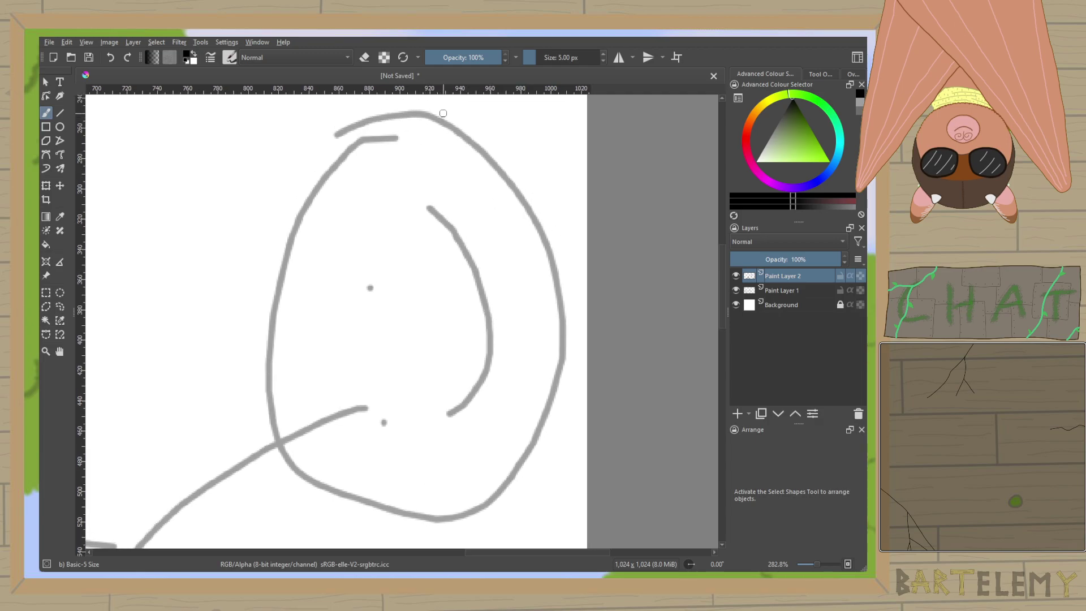
Ink the tall outline of the rightmost pumpkin and hide the sketch on Paint Layer 1.
{"action": "mouse_move", "coordinate": [444, 122]}
{"action": "left_mouse_down"}
{"action": "mouse_move", "coordinate": [405, 125]}
{"action": "mouse_move", "coordinate": [347, 151]}
{"action": "mouse_move", "coordinate": [296, 227]}
{"action": "mouse_move", "coordinate": [278, 330]}
{"action": "mouse_move", "coordinate": [314, 437]}
{"action": "mouse_move", "coordinate": [415, 484]}
{"action": "mouse_move", "coordinate": [519, 442]}
{"action": "mouse_move", "coordinate": [549, 362]}
{"action": "mouse_move", "coordinate": [555, 271]}
{"action": "mouse_move", "coordinate": [525, 198]}
{"action": "mouse_move", "coordinate": [439, 120]}
{"action": "left_mouse_up"}
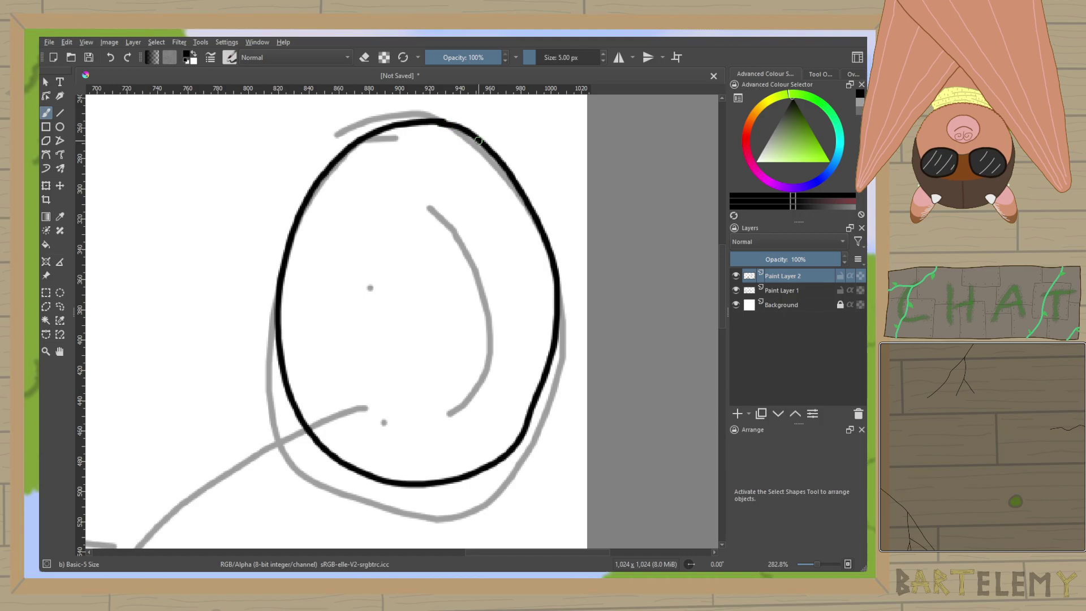
{"action": "left_click", "coordinate": [736, 290]}
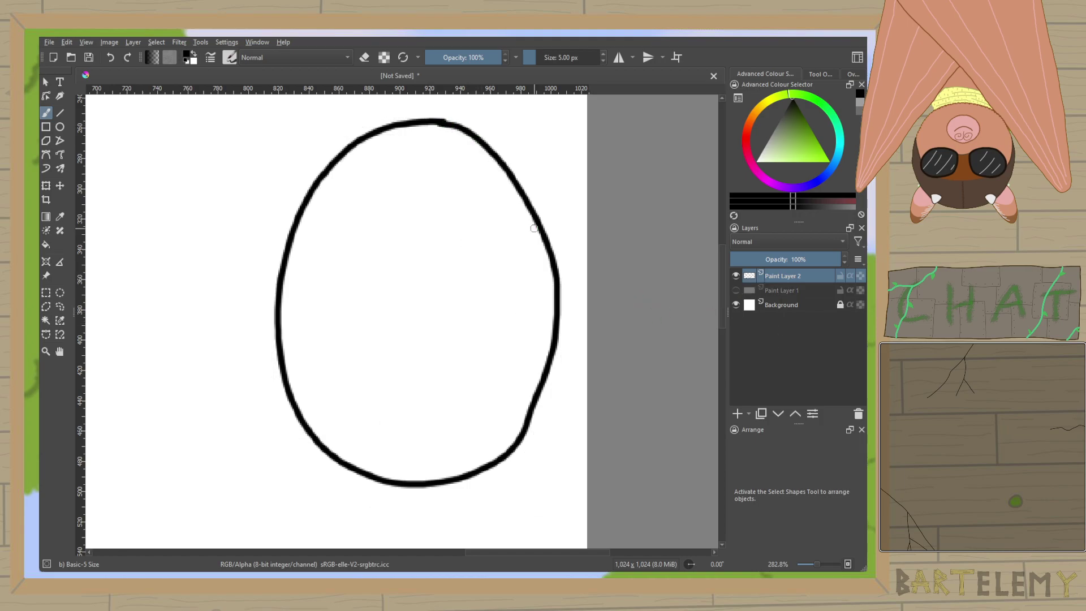
{"action": "scroll", "coordinate": [534, 228], "scroll_direction": "down", "scroll_amount": 4}
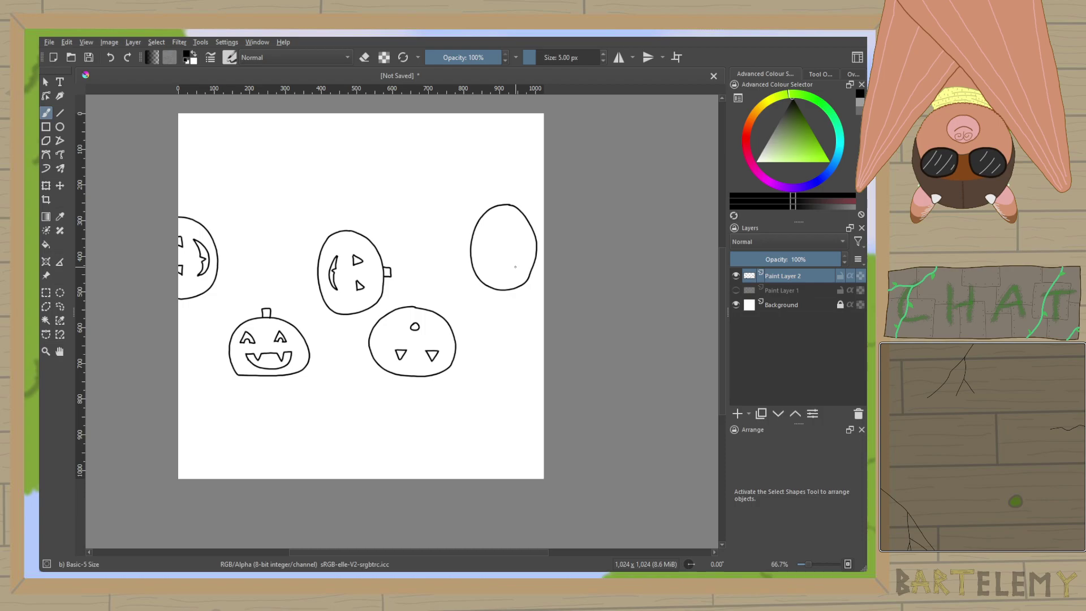
{"action": "scroll", "coordinate": [515, 266], "scroll_direction": "up", "scroll_amount": 3}
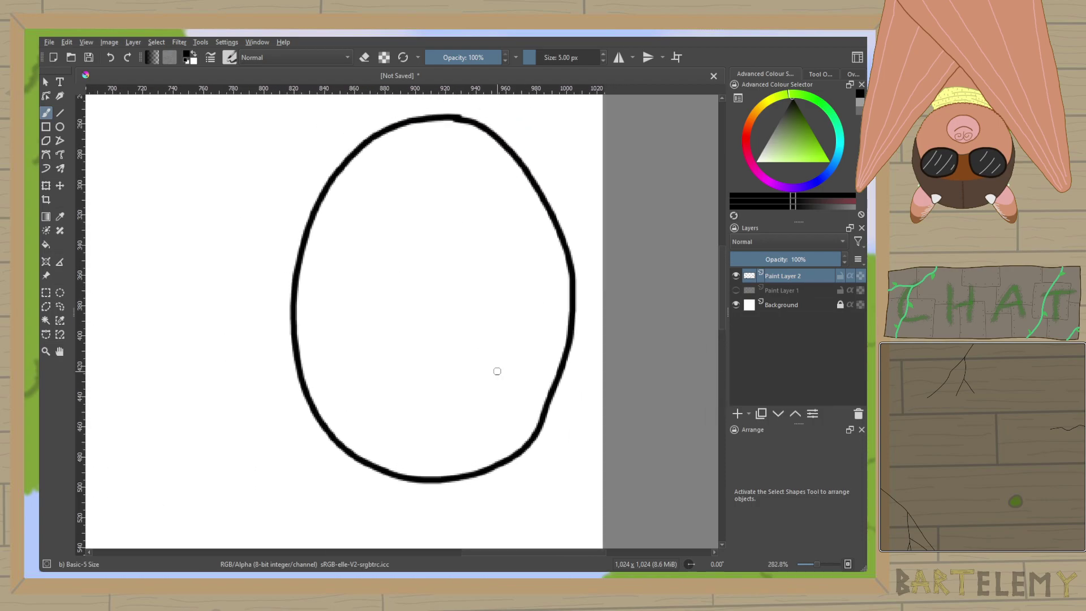
{"action": "scroll", "coordinate": [497, 370], "scroll_direction": "down", "scroll_amount": 3}
{"action": "scroll", "coordinate": [497, 371], "scroll_direction": "up", "scroll_amount": 5}
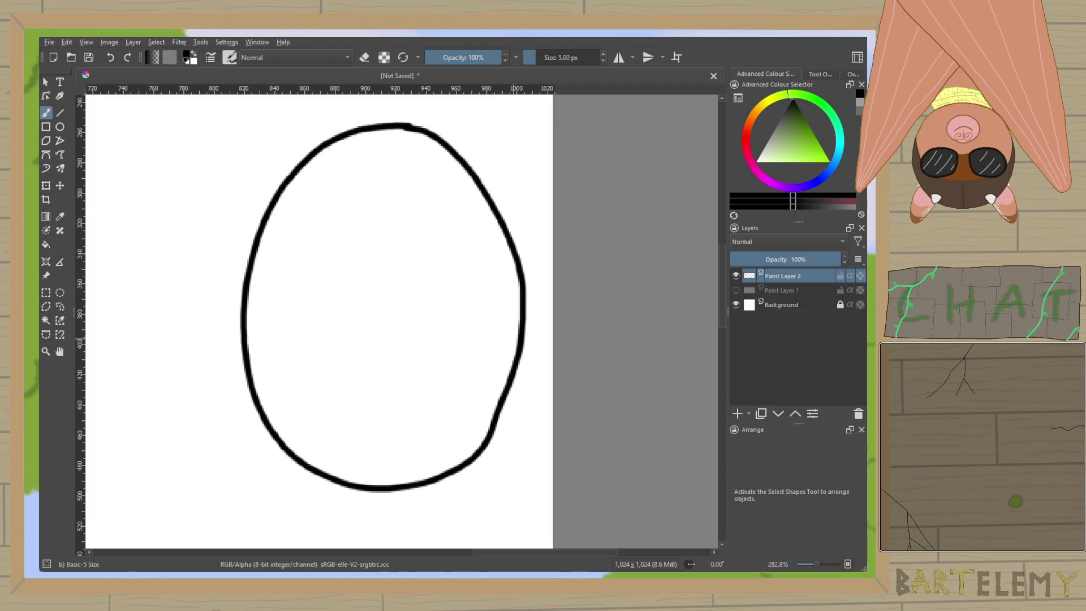
Ink a sideways mouth with one tooth, two triangular eyes and a short left-facing stem on the rightmost pumpkin.
{"action": "mouse_move", "coordinate": [441, 238]}
{"action": "left_mouse_down"}
{"action": "mouse_move", "coordinate": [434, 297]}
{"action": "mouse_move", "coordinate": [456, 304]}
{"action": "mouse_move", "coordinate": [435, 313]}
{"action": "mouse_move", "coordinate": [436, 384]}
{"action": "mouse_move", "coordinate": [488, 310]}
{"action": "mouse_move", "coordinate": [450, 236]}
{"action": "left_mouse_up"}
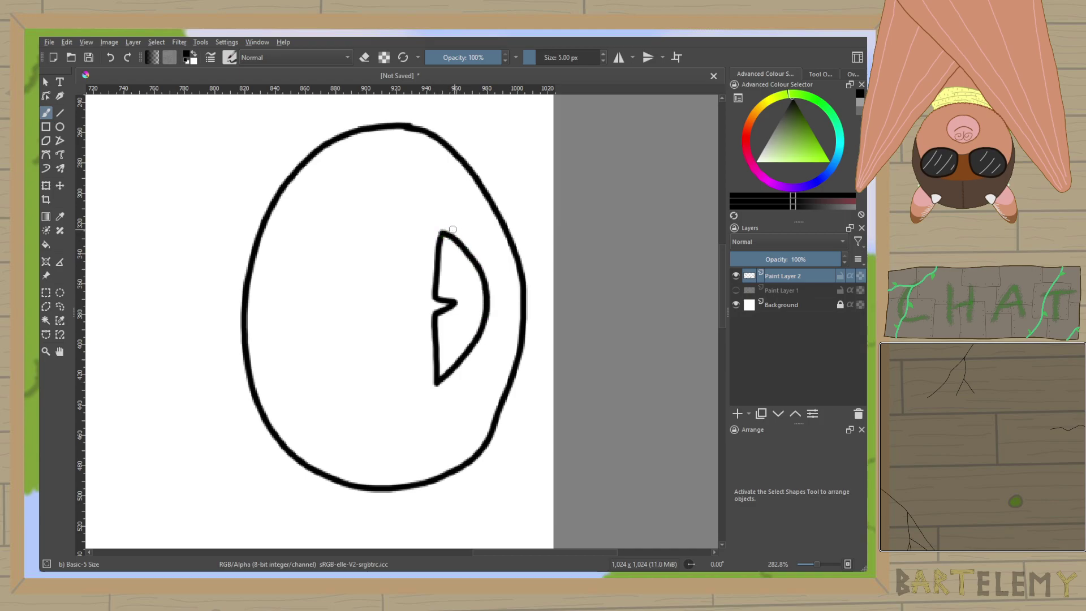
{"action": "mouse_move", "coordinate": [353, 232]}
{"action": "left_mouse_down"}
{"action": "mouse_move", "coordinate": [356, 274]}
{"action": "mouse_move", "coordinate": [321, 257]}
{"action": "mouse_move", "coordinate": [354, 232]}
{"action": "left_mouse_up"}
{"action": "mouse_move", "coordinate": [364, 327]}
{"action": "left_mouse_down"}
{"action": "mouse_move", "coordinate": [368, 374]}
{"action": "mouse_move", "coordinate": [366, 325]}
{"action": "left_mouse_up"}
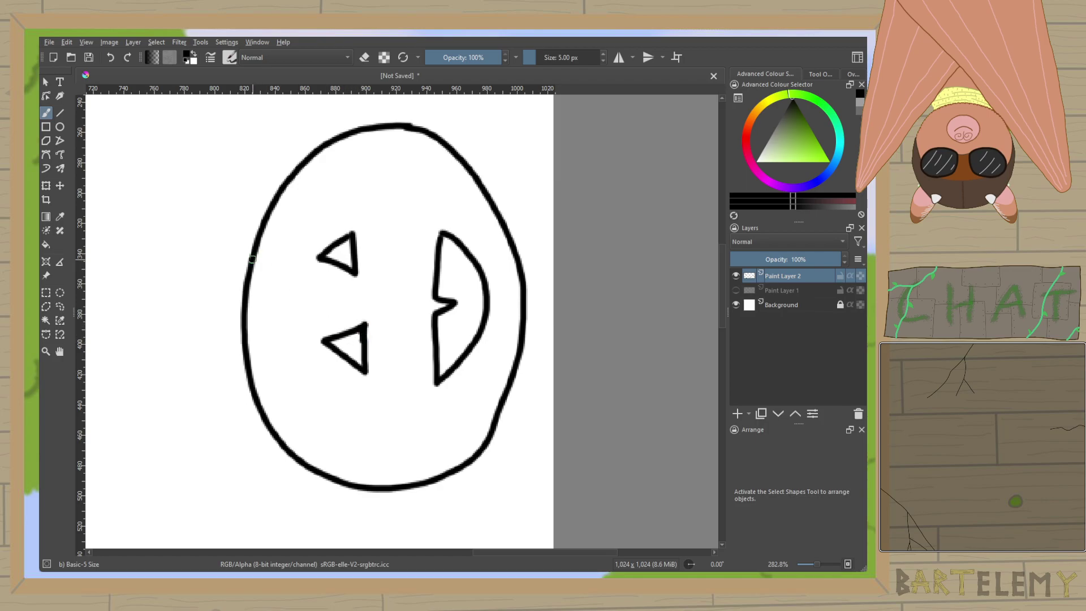
{"action": "mouse_move", "coordinate": [248, 276]}
{"action": "left_mouse_down"}
{"action": "mouse_move", "coordinate": [216, 322]}
{"action": "mouse_move", "coordinate": [244, 322]}
{"action": "left_mouse_up"}
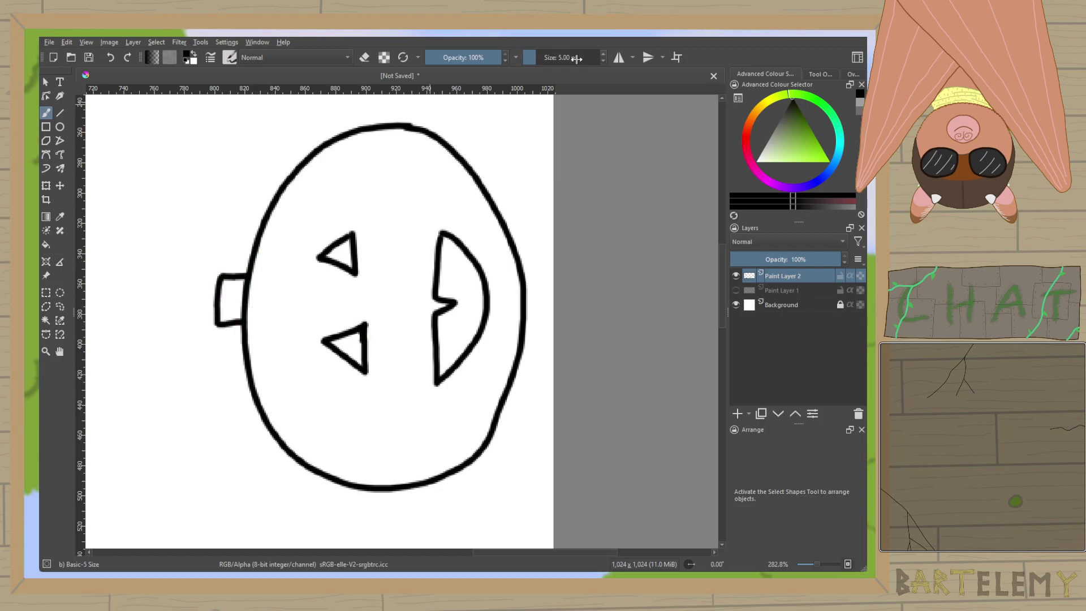
Set the brush size to 3 px and draw three thin rib lines across the rightmost pumpkin.
{"action": "left_click_drag", "start_coordinate": [596, 60], "coordinate": [588, 60]}
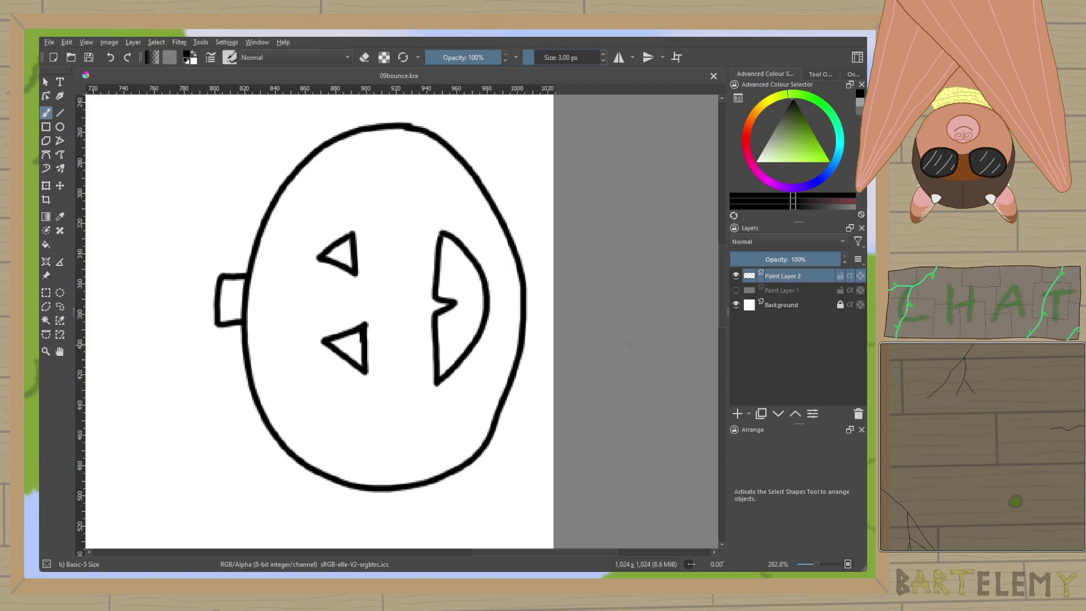
{"action": "mouse_move", "coordinate": [272, 239]}
{"action": "left_mouse_down"}
{"action": "mouse_move", "coordinate": [342, 207]}
{"action": "mouse_move", "coordinate": [465, 201]}
{"action": "left_mouse_up"}
{"action": "left_click_drag", "start_coordinate": [283, 389], "coordinate": [437, 427]}
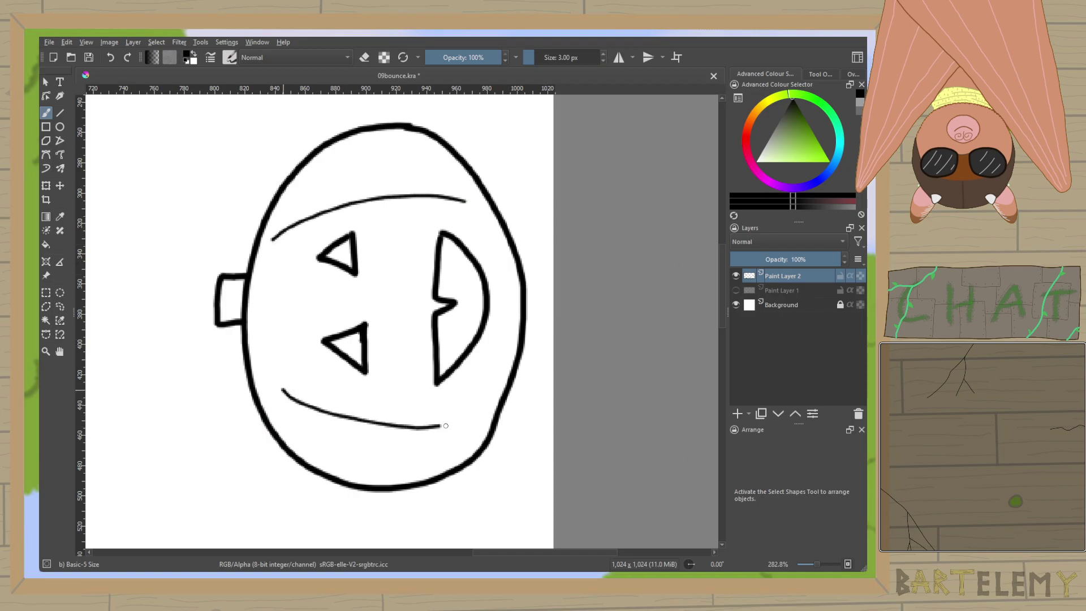
{"action": "left_click_drag", "start_coordinate": [278, 314], "coordinate": [429, 309]}
Draw three thin vertical rib lines on the upside-down pumpkin at the second ground contact.
{"action": "left_click_drag", "start_coordinate": [355, 492], "coordinate": [565, 298]}
{"action": "left_click_drag", "start_coordinate": [366, 529], "coordinate": [565, 346]}
{"action": "left_click_drag", "start_coordinate": [419, 299], "coordinate": [425, 419]}
{"action": "mouse_move", "coordinate": [337, 429]}
{"action": "left_mouse_down"}
{"action": "mouse_move", "coordinate": [290, 339]}
{"action": "mouse_move", "coordinate": [294, 260]}
{"action": "left_mouse_up"}
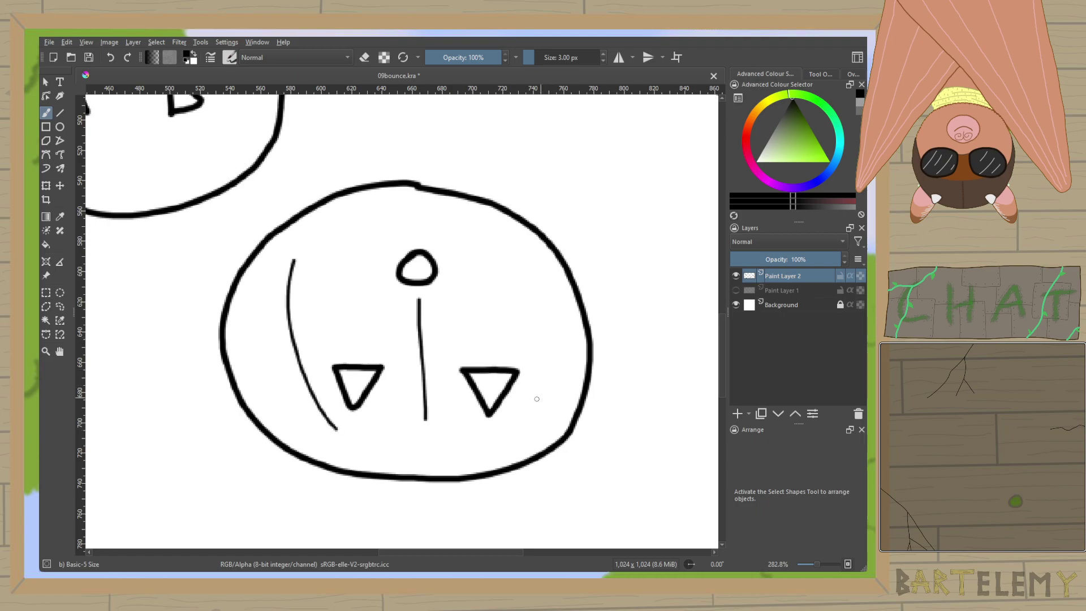
{"action": "left_click_drag", "start_coordinate": [512, 430], "coordinate": [509, 248]}
Draw a straight central rib and curved upper and lower ribs on the sideways pumpkin at the middle arc's peak.
{"action": "left_click_drag", "start_coordinate": [136, 124], "coordinate": [357, 299]}
{"action": "left_click_drag", "start_coordinate": [323, 332], "coordinate": [464, 325]}
{"action": "left_click_drag", "start_coordinate": [285, 212], "coordinate": [453, 255]}
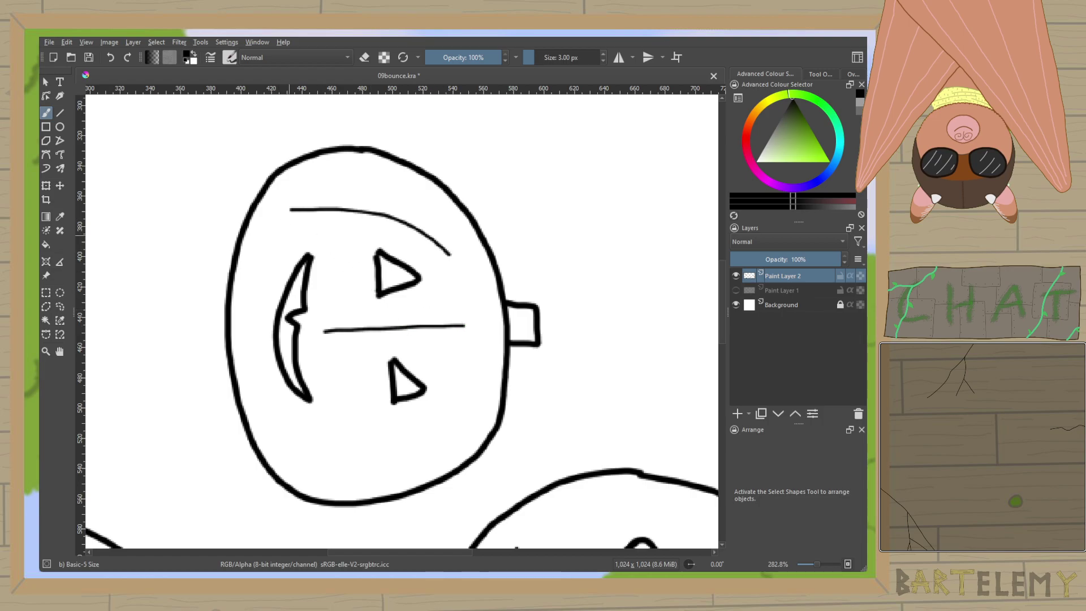
{"action": "key", "text": "ctrl+z"}
{"action": "left_click_drag", "start_coordinate": [271, 234], "coordinate": [450, 238]}
{"action": "mouse_move", "coordinate": [284, 432]}
{"action": "left_mouse_down"}
{"action": "mouse_move", "coordinate": [365, 447]}
{"action": "mouse_move", "coordinate": [465, 413]}
{"action": "mouse_move", "coordinate": [522, 225]}
{"action": "mouse_move", "coordinate": [566, 198]}
{"action": "left_mouse_up"}
{"action": "scroll", "coordinate": [456, 386], "scroll_direction": "down", "scroll_amount": 2}
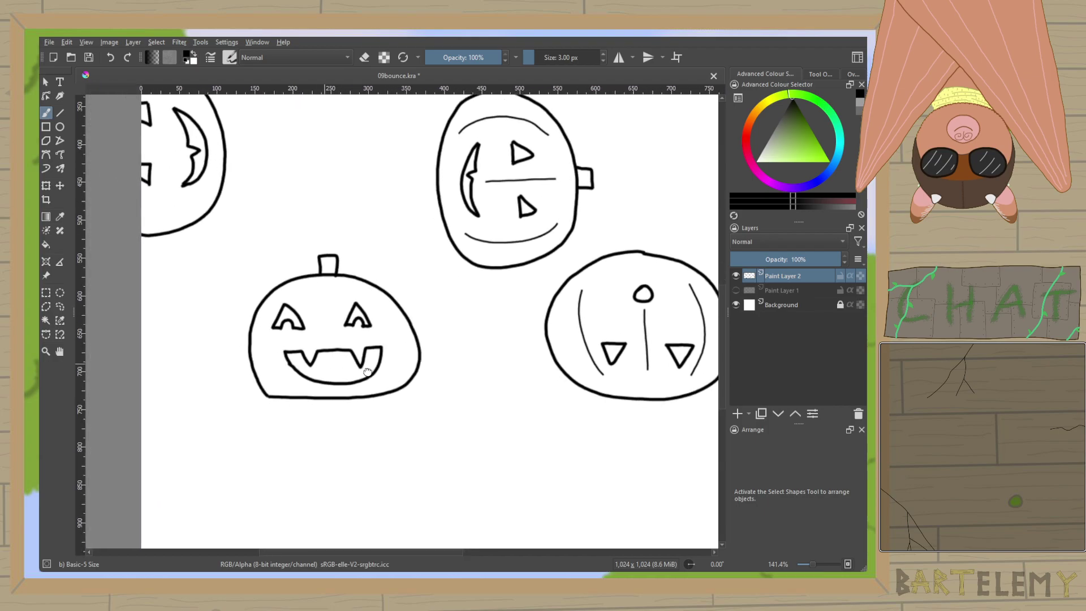
{"action": "scroll", "coordinate": [370, 370], "scroll_direction": "up", "scroll_amount": 3}
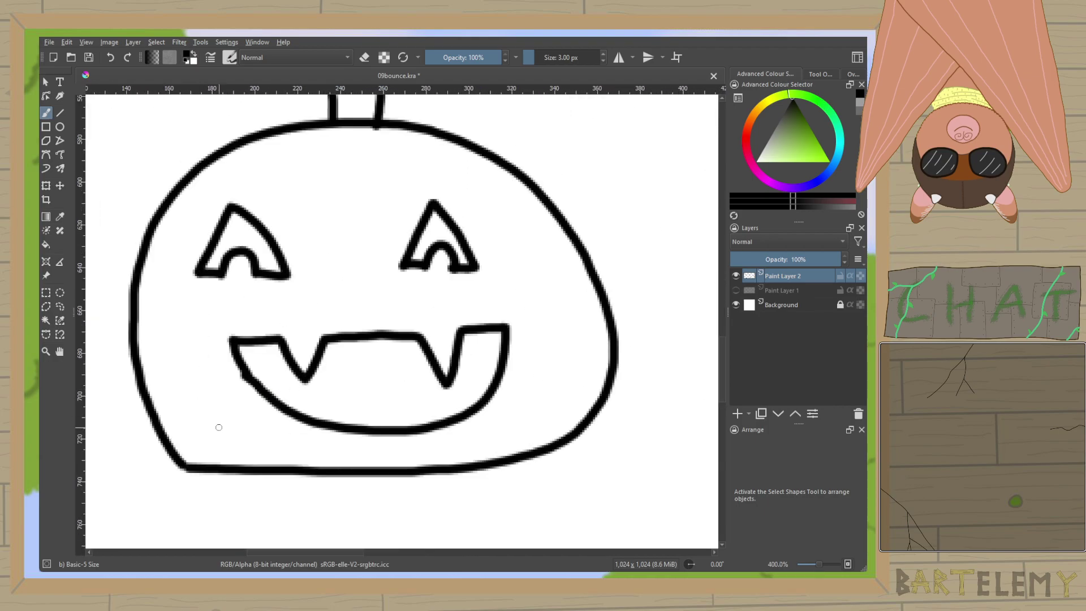
Draw two thin curved outer ribs and a short straight central rib on the front-facing pumpkin at the first ground contact.
{"action": "left_click_drag", "start_coordinate": [219, 427], "coordinate": [173, 245]}
{"action": "mouse_move", "coordinate": [513, 410]}
{"action": "left_mouse_down"}
{"action": "mouse_move", "coordinate": [548, 280]}
{"action": "mouse_move", "coordinate": [516, 194]}
{"action": "left_mouse_up"}
{"action": "mouse_move", "coordinate": [349, 308]}
{"action": "left_mouse_down"}
{"action": "mouse_move", "coordinate": [347, 198]}
{"action": "mouse_move", "coordinate": [510, 516]}
{"action": "left_mouse_up"}
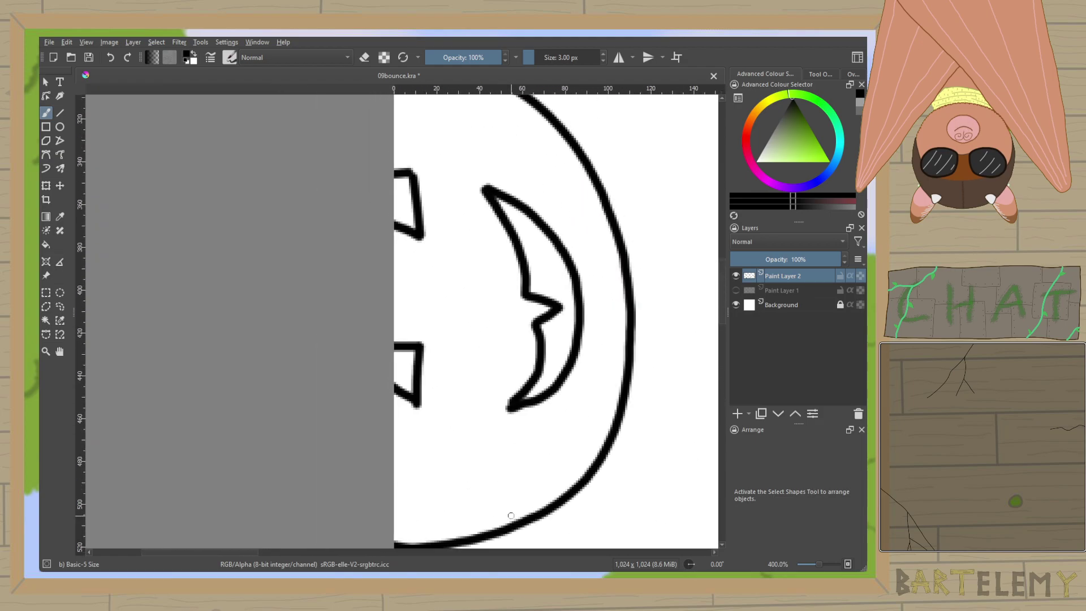
Draw curved lower and upper ribs and a short central rib on the leftmost pumpkin cut off by the canvas edge.
{"action": "left_click_drag", "start_coordinate": [396, 484], "coordinate": [523, 458]}
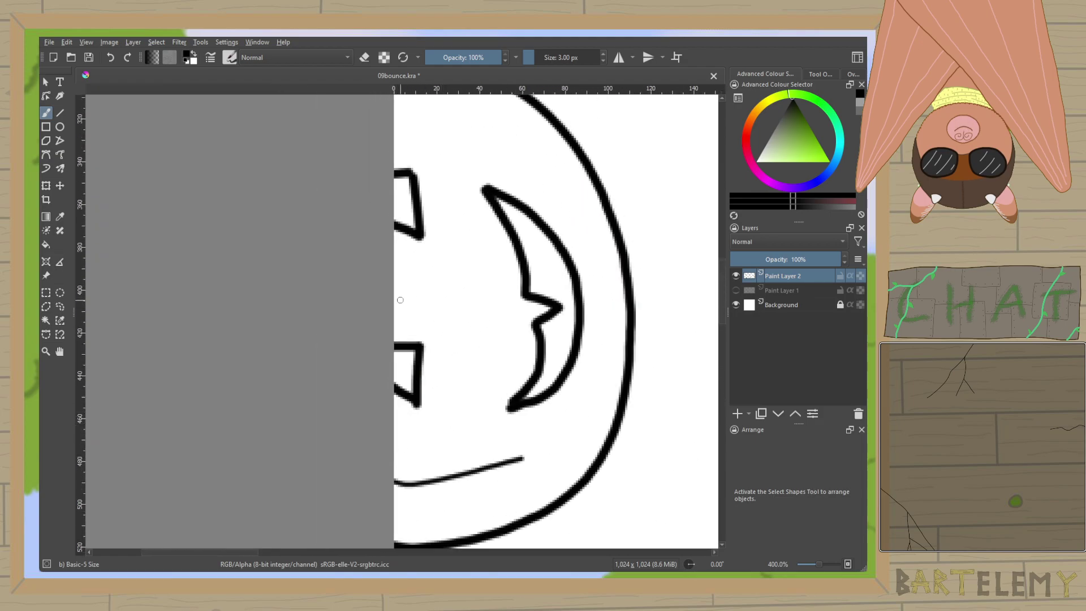
{"action": "left_click_drag", "start_coordinate": [396, 299], "coordinate": [464, 289]}
{"action": "mouse_move", "coordinate": [396, 120]}
{"action": "left_mouse_down"}
{"action": "mouse_move", "coordinate": [419, 118]}
{"action": "mouse_move", "coordinate": [520, 155]}
{"action": "left_mouse_up"}
Enclose the front-facing pumpkin in an elliptical selection and shift it slightly to the left.
{"action": "scroll", "coordinate": [513, 226], "scroll_direction": "down", "scroll_amount": 4}
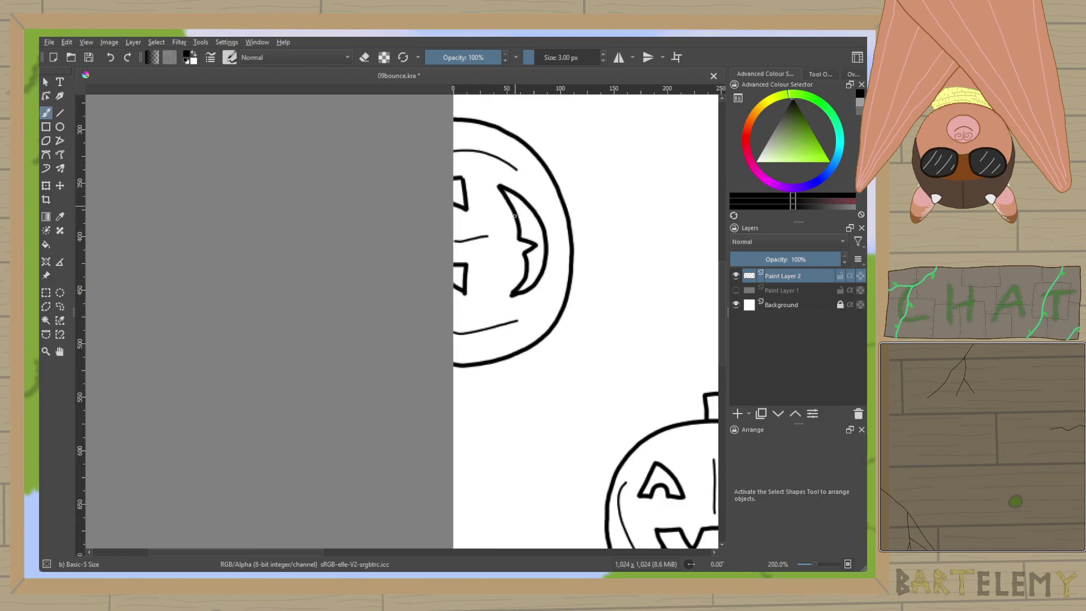
{"action": "left_click_drag", "start_coordinate": [506, 297], "coordinate": [760, 260]}
{"action": "scroll", "coordinate": [405, 304], "scroll_direction": "up", "scroll_amount": 1}
{"action": "left_click_drag", "start_coordinate": [405, 303], "coordinate": [260, 301]}
{"action": "scroll", "coordinate": [261, 301], "scroll_direction": "down", "scroll_amount": 1}
{"action": "scroll", "coordinate": [257, 304], "scroll_direction": "up", "scroll_amount": 1}
{"action": "scroll", "coordinate": [247, 309], "scroll_direction": "down", "scroll_amount": 1}
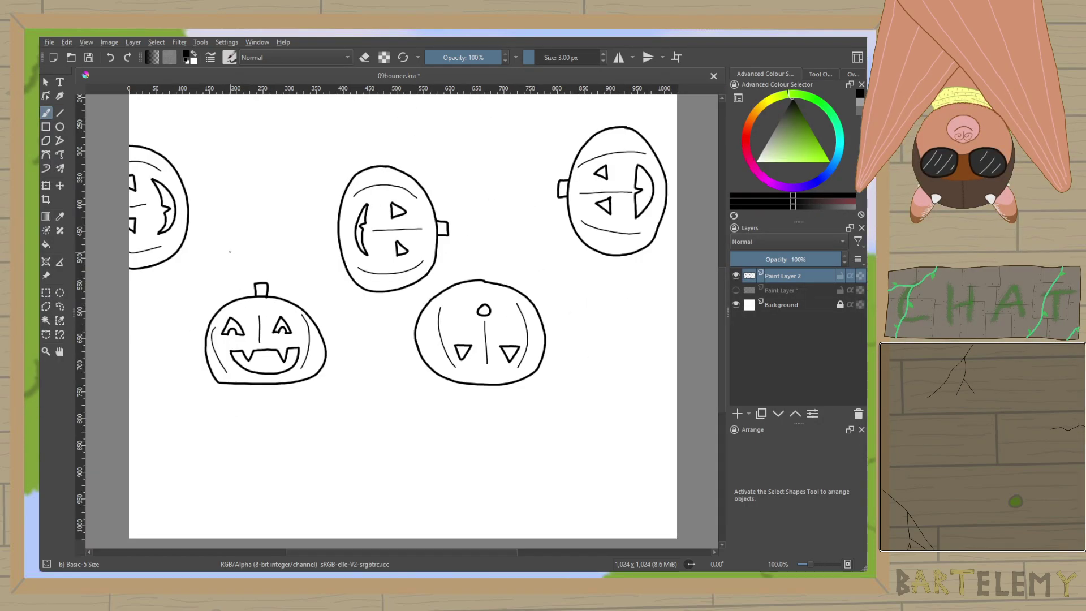
{"action": "left_click", "coordinate": [59, 292]}
{"action": "mouse_move", "coordinate": [179, 273]}
{"action": "left_mouse_down"}
{"action": "mouse_move", "coordinate": [322, 442]}
{"action": "mouse_move", "coordinate": [350, 430]}
{"action": "left_mouse_up"}
{"action": "key", "text": "ctrl+t"}
{"action": "left_click_drag", "start_coordinate": [290, 352], "coordinate": [285, 351]}
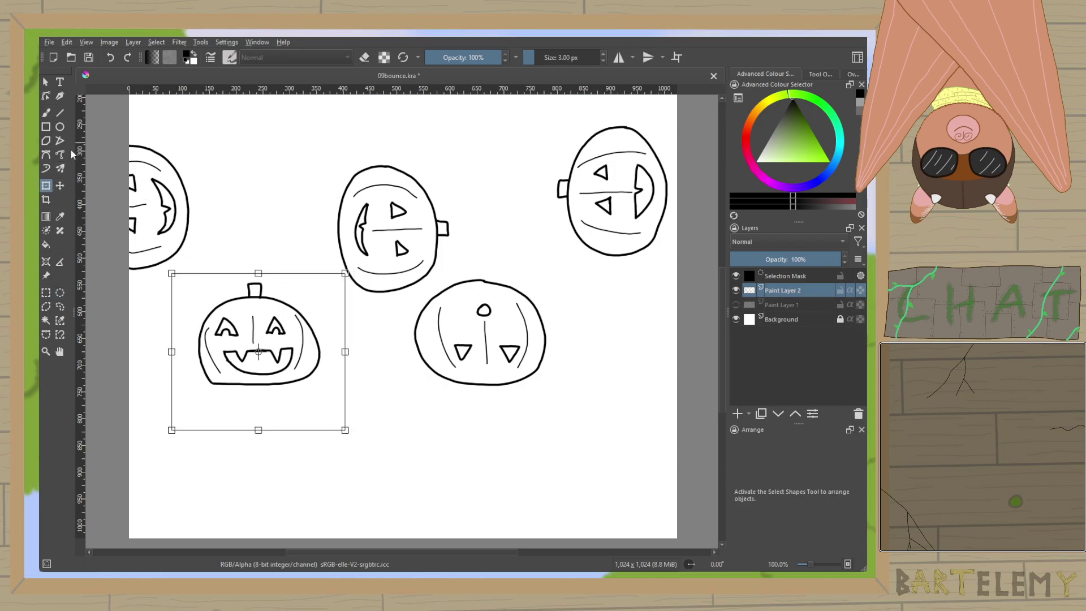
Select the upside-down pumpkin with an ellipse, shift it slightly right, clear the selection and save the drawing.
{"action": "left_click", "coordinate": [59, 291]}
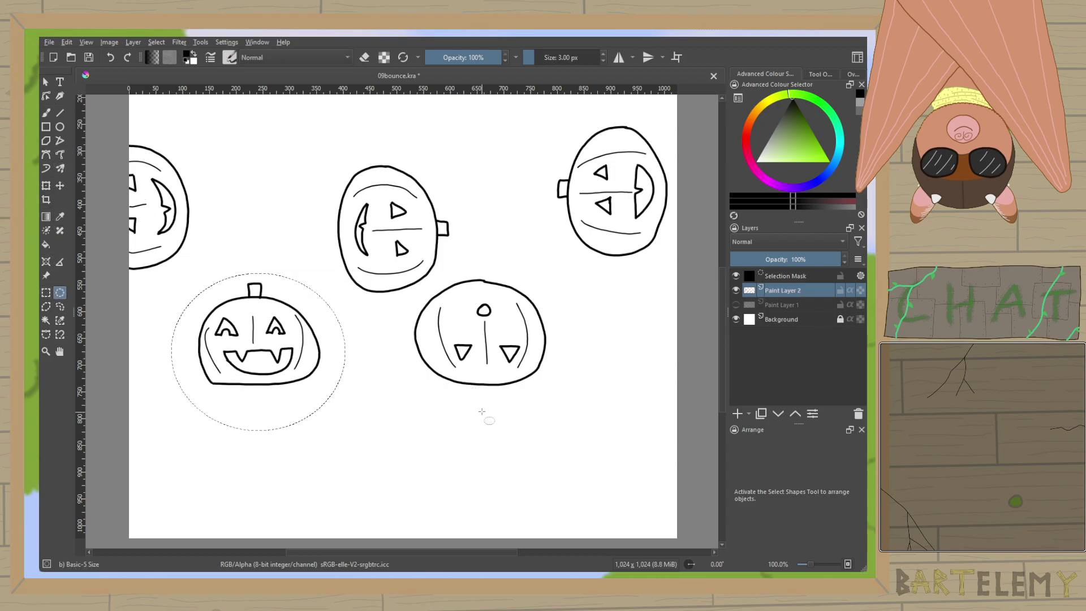
{"action": "left_click_drag", "start_coordinate": [392, 399], "coordinate": [597, 273]}
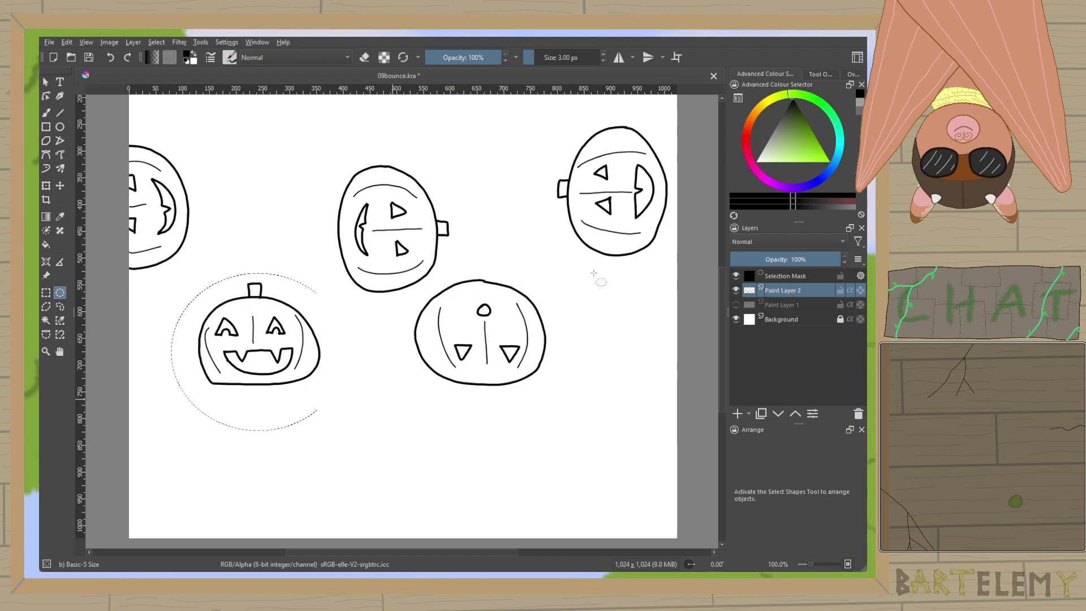
{"action": "left_click", "coordinate": [45, 185]}
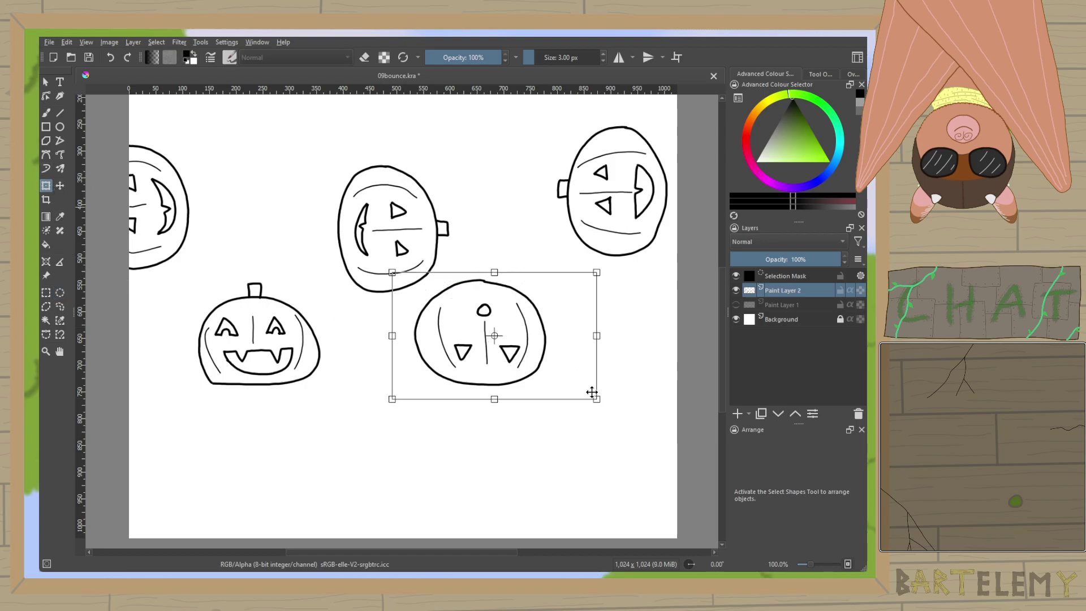
{"action": "left_click_drag", "start_coordinate": [534, 341], "coordinate": [559, 341]}
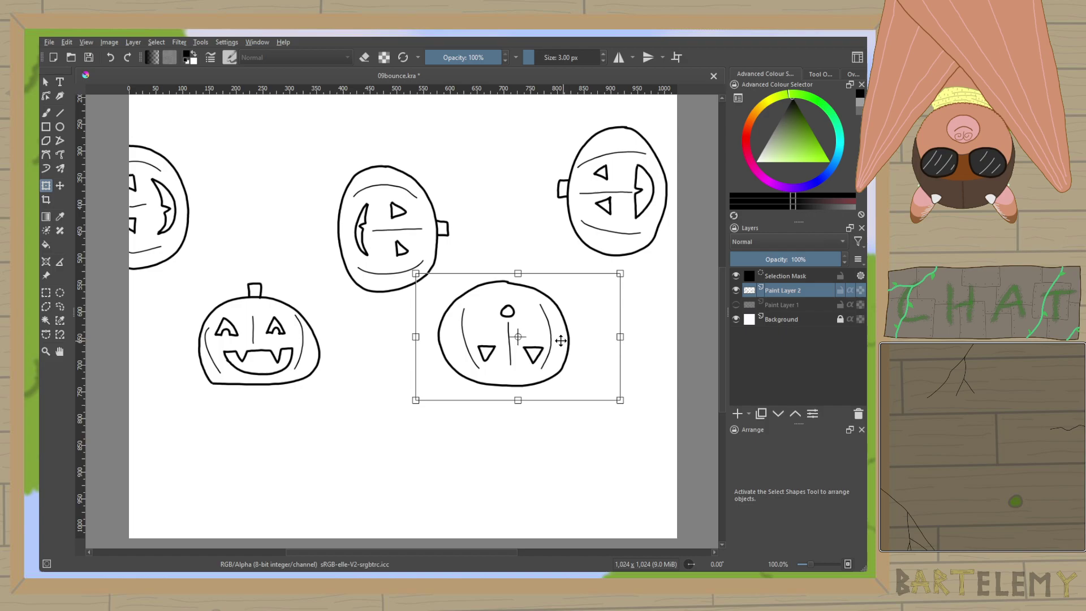
{"action": "key", "text": "Return"}
{"action": "key", "text": "ctrl+shift+a"}
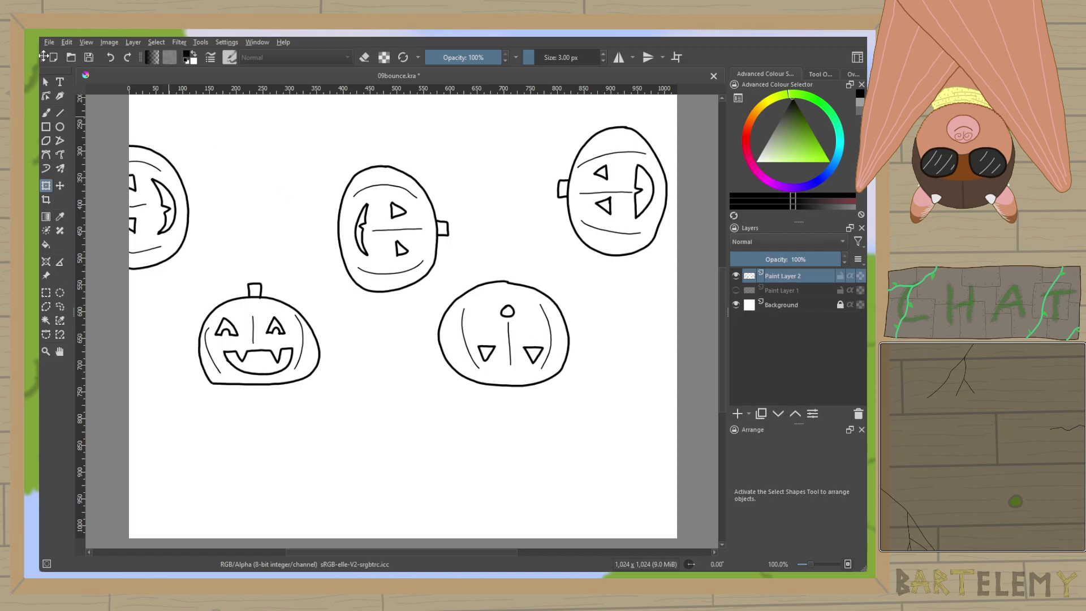
{"action": "key", "text": "ctrl+s"}
Erase the sharp lower-left corner of the front-facing pumpkin's outline with a 5 px brush in eraser mode.
{"action": "left_click", "coordinate": [45, 113]}
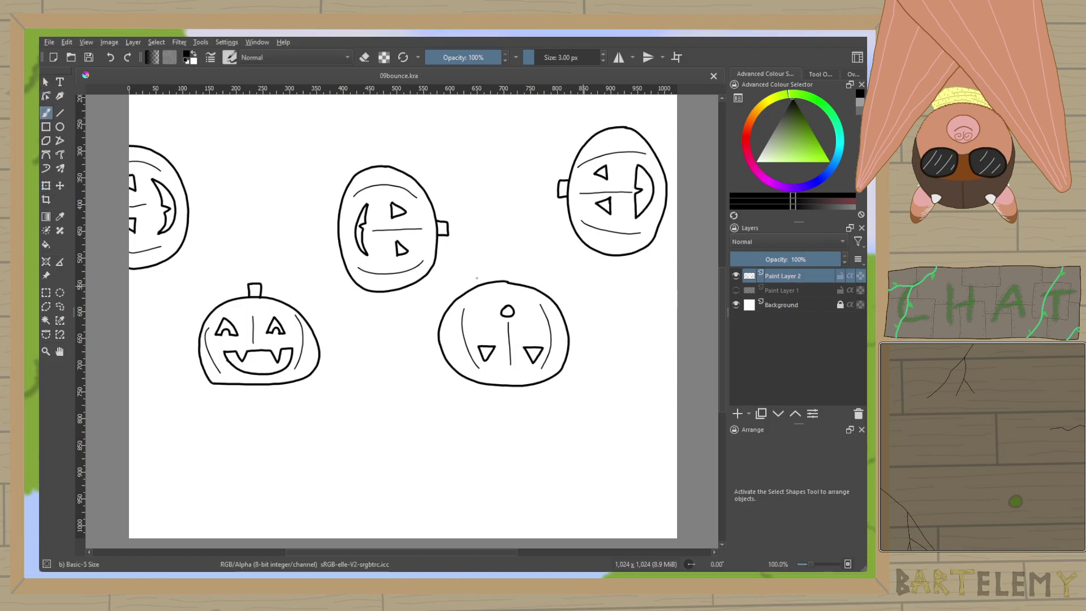
{"action": "scroll", "coordinate": [383, 341], "scroll_direction": "up", "scroll_amount": 2}
{"action": "scroll", "coordinate": [451, 341], "scroll_direction": "down", "scroll_amount": 4}
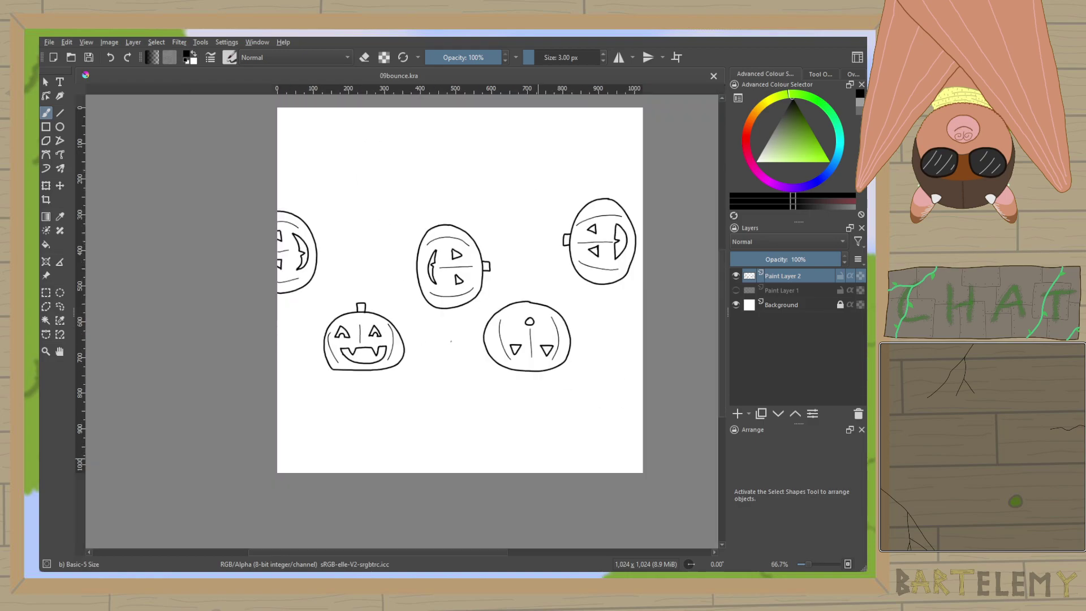
{"action": "scroll", "coordinate": [451, 341], "scroll_direction": "up", "scroll_amount": 5}
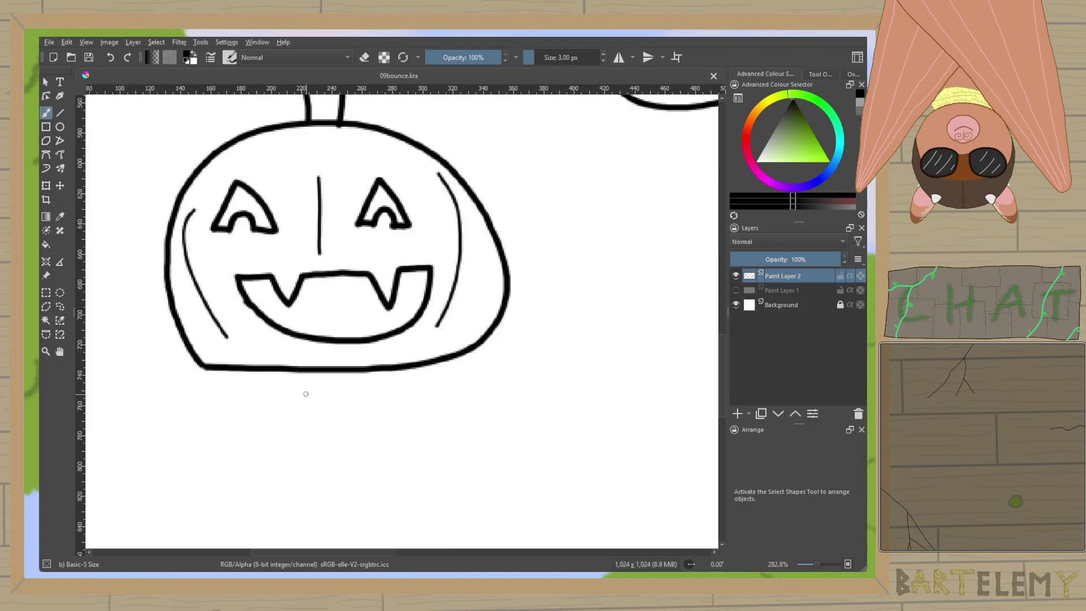
{"action": "left_click_drag", "start_coordinate": [301, 358], "coordinate": [475, 420]}
{"action": "key", "text": "e"}
{"action": "key", "text": "bracketright"}
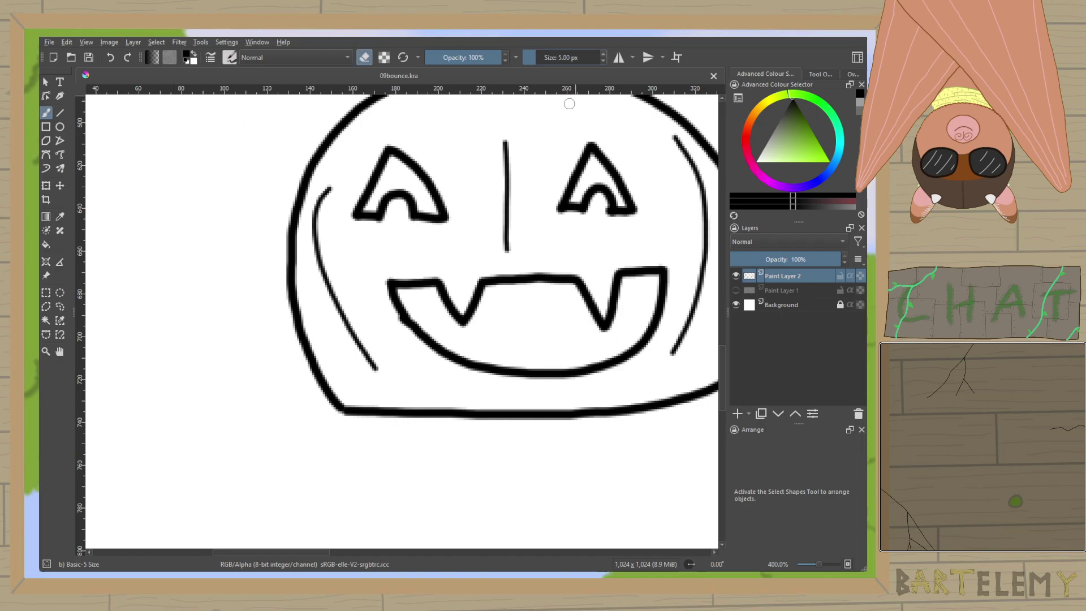
{"action": "mouse_move", "coordinate": [300, 331]}
{"action": "left_mouse_down"}
{"action": "mouse_move", "coordinate": [359, 395]}
{"action": "mouse_move", "coordinate": [329, 294]}
{"action": "mouse_move", "coordinate": [329, 348]}
{"action": "mouse_move", "coordinate": [315, 349]}
{"action": "mouse_move", "coordinate": [333, 395]}
{"action": "mouse_move", "coordinate": [307, 389]}
{"action": "mouse_move", "coordinate": [343, 405]}
{"action": "mouse_move", "coordinate": [343, 391]}
{"action": "mouse_move", "coordinate": [381, 430]}
{"action": "mouse_move", "coordinate": [367, 398]}
{"action": "mouse_move", "coordinate": [317, 394]}
{"action": "mouse_move", "coordinate": [308, 358]}
{"action": "left_mouse_up"}
{"action": "key", "text": "ctrl+z"}
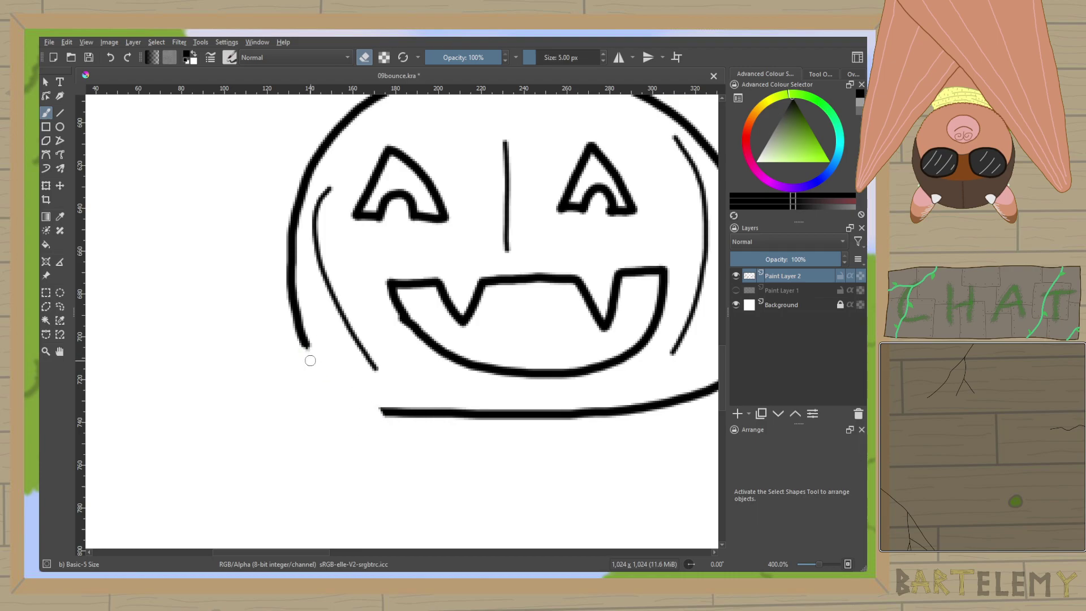
{"action": "key", "text": "e"}
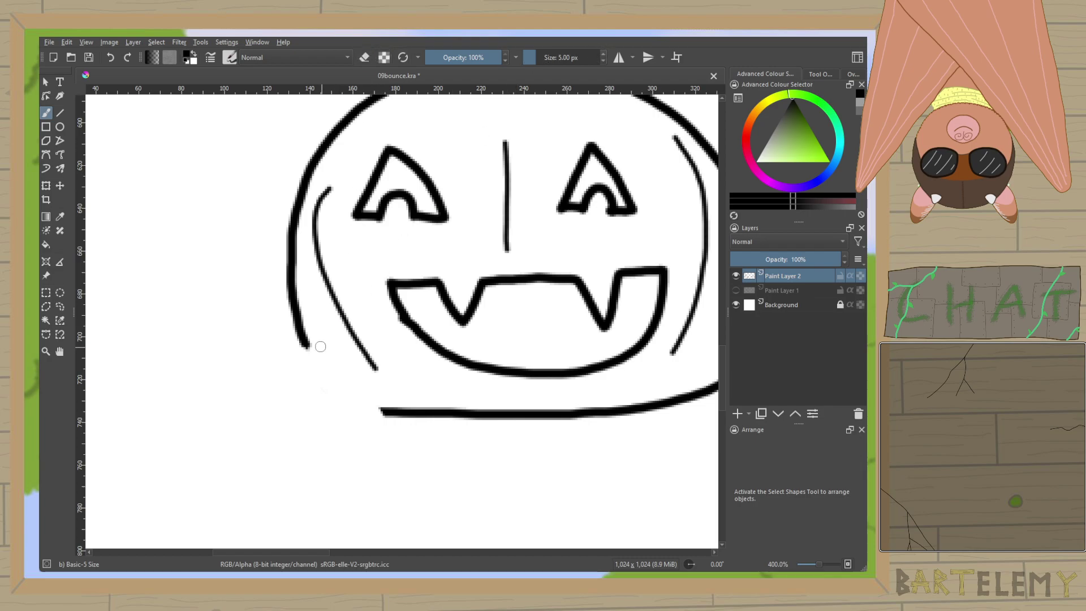
Redraw the front-facing pumpkin's lower-left outline as a rounded 5 px curve joining the side to the base.
{"action": "mouse_move", "coordinate": [297, 337]}
{"action": "left_mouse_down"}
{"action": "mouse_move", "coordinate": [392, 411]}
{"action": "mouse_move", "coordinate": [353, 391]}
{"action": "mouse_move", "coordinate": [303, 341]}
{"action": "mouse_move", "coordinate": [390, 412]}
{"action": "mouse_move", "coordinate": [349, 392]}
{"action": "mouse_move", "coordinate": [306, 343]}
{"action": "mouse_move", "coordinate": [394, 410]}
{"action": "left_mouse_up"}
{"action": "key", "text": "ctrl+z"}
{"action": "key", "text": "ctrl+z"}
{"action": "key", "text": "ctrl+z"}
{"action": "key", "text": "ctrl+z"}
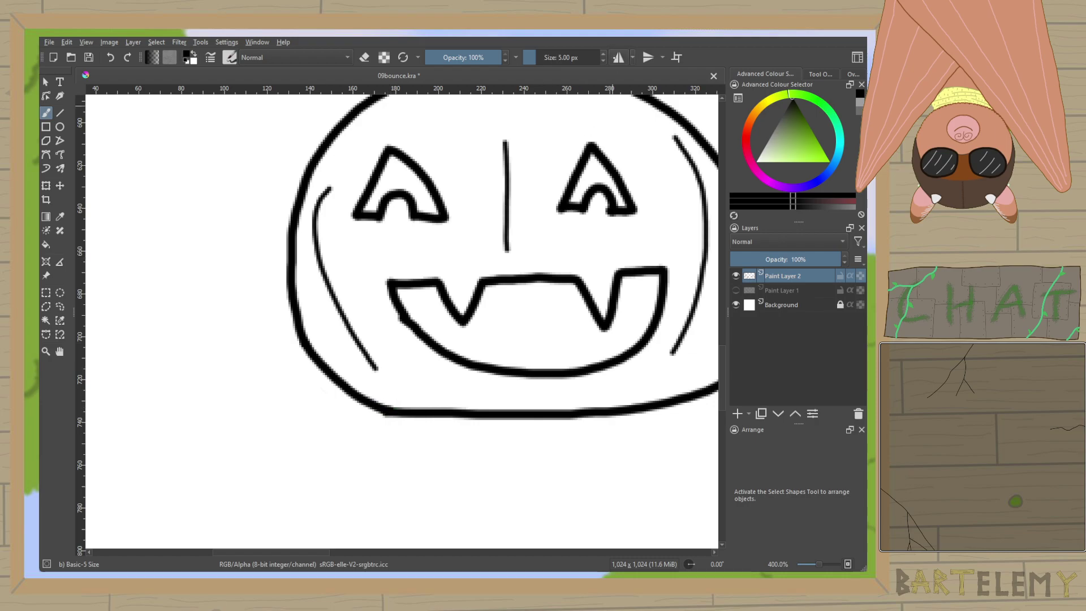
Set the brush size to 3 px and erase the small bump where the new curve meets the pumpkin's base line.
{"action": "left_click", "coordinate": [604, 61]}
{"action": "left_click", "coordinate": [603, 60]}
{"action": "scroll", "coordinate": [605, 164], "scroll_direction": "down", "scroll_amount": 5}
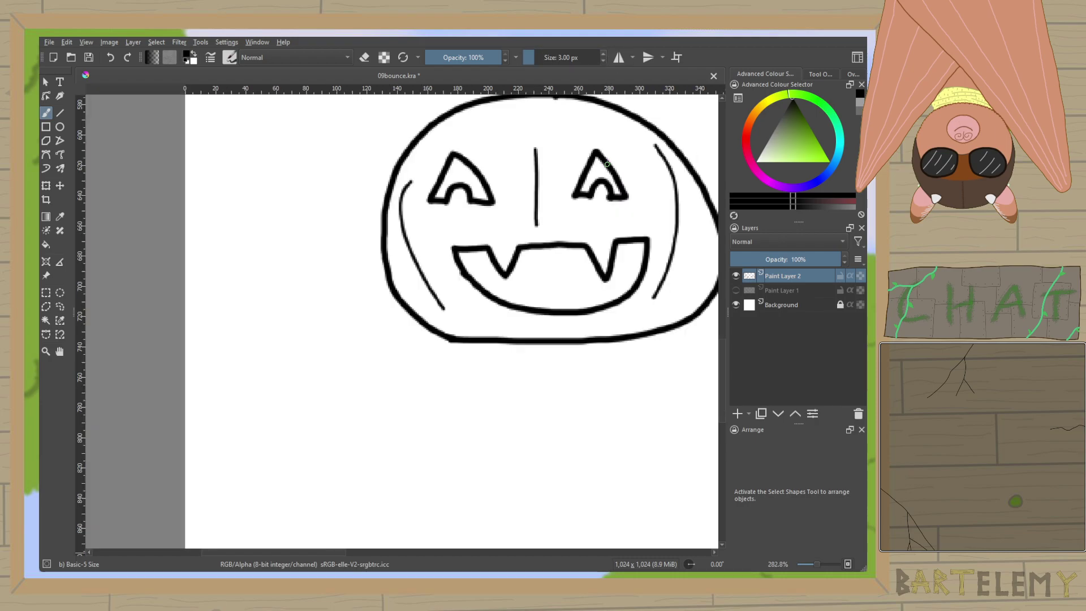
{"action": "left_click_drag", "start_coordinate": [557, 176], "coordinate": [415, 270]}
{"action": "scroll", "coordinate": [381, 324], "scroll_direction": "up", "scroll_amount": 7}
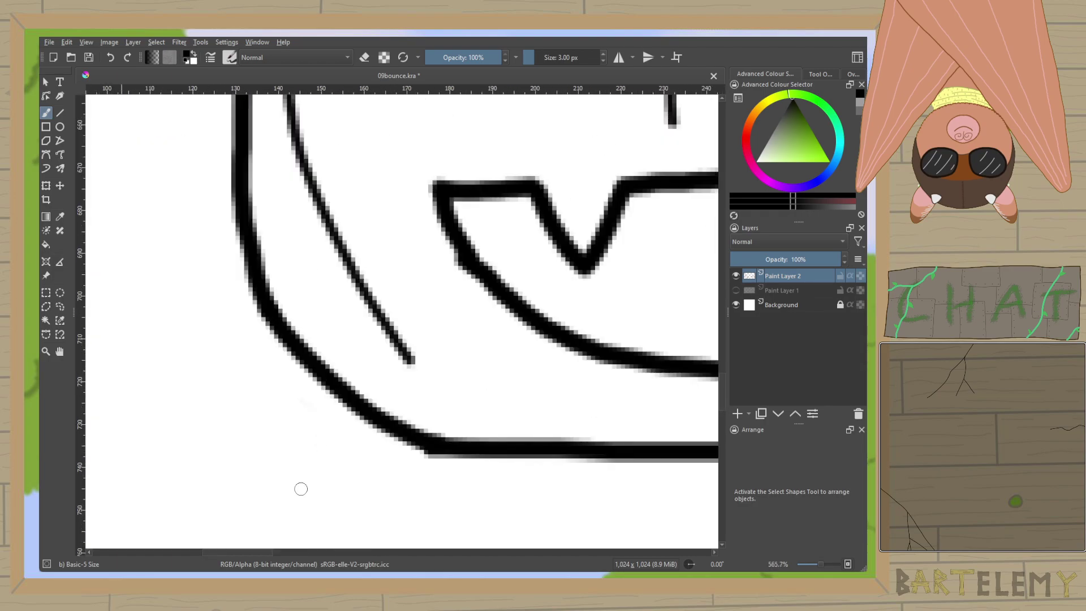
{"action": "left_click", "coordinate": [364, 58]}
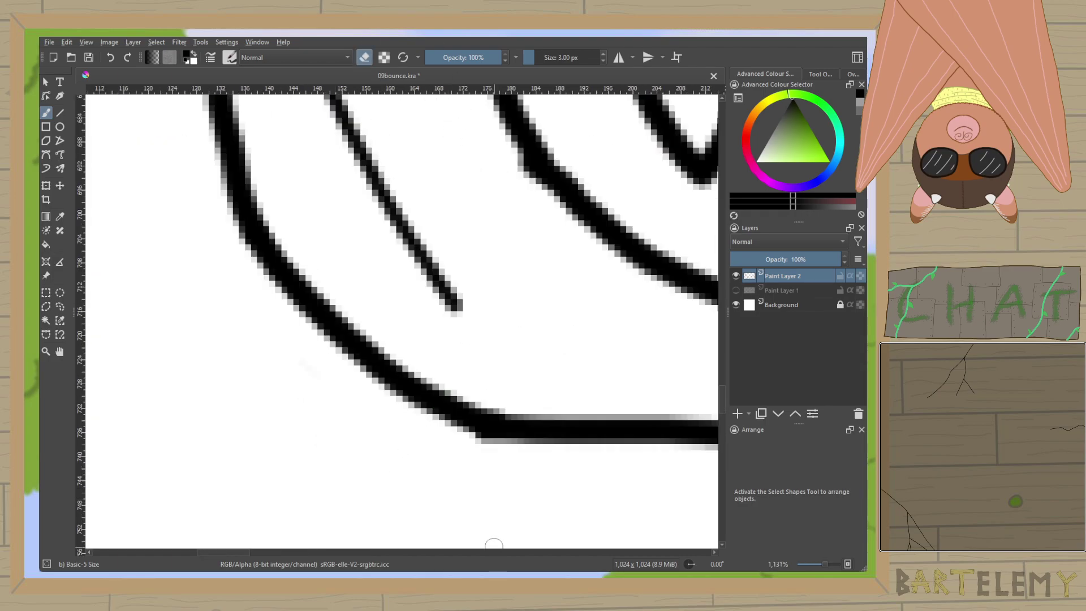
{"action": "left_click_drag", "start_coordinate": [472, 439], "coordinate": [491, 446]}
{"action": "left_click", "coordinate": [370, 56]}
Draw a thin horizontal ground line across the canvas in three segments, interrupted by the two grounded pumpkins.
{"action": "scroll", "coordinate": [368, 127], "scroll_direction": "down", "scroll_amount": 10}
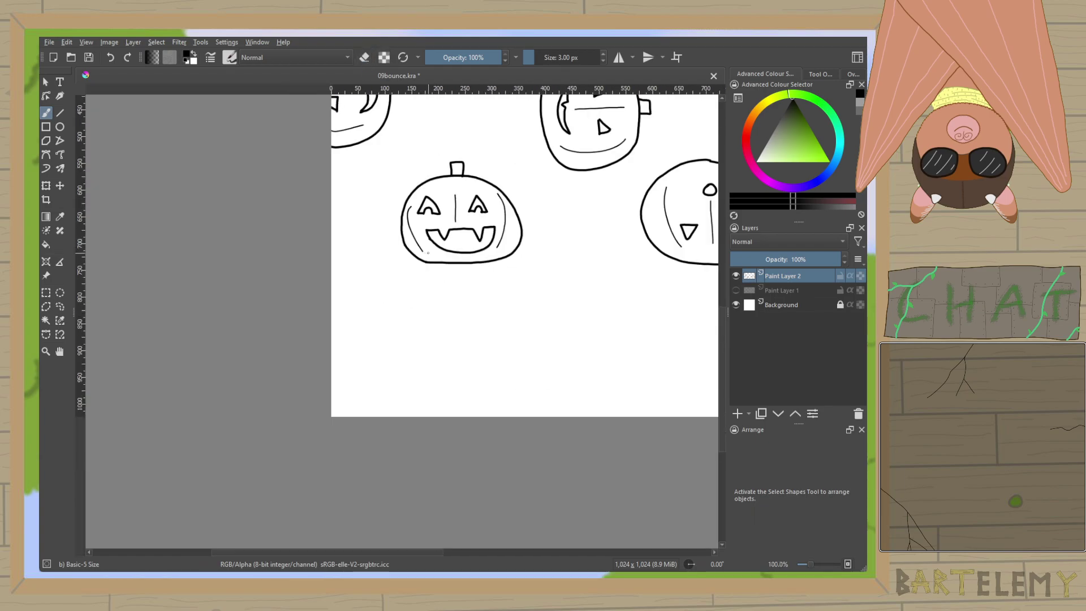
{"action": "left_click_drag", "start_coordinate": [271, 353], "coordinate": [237, 394]}
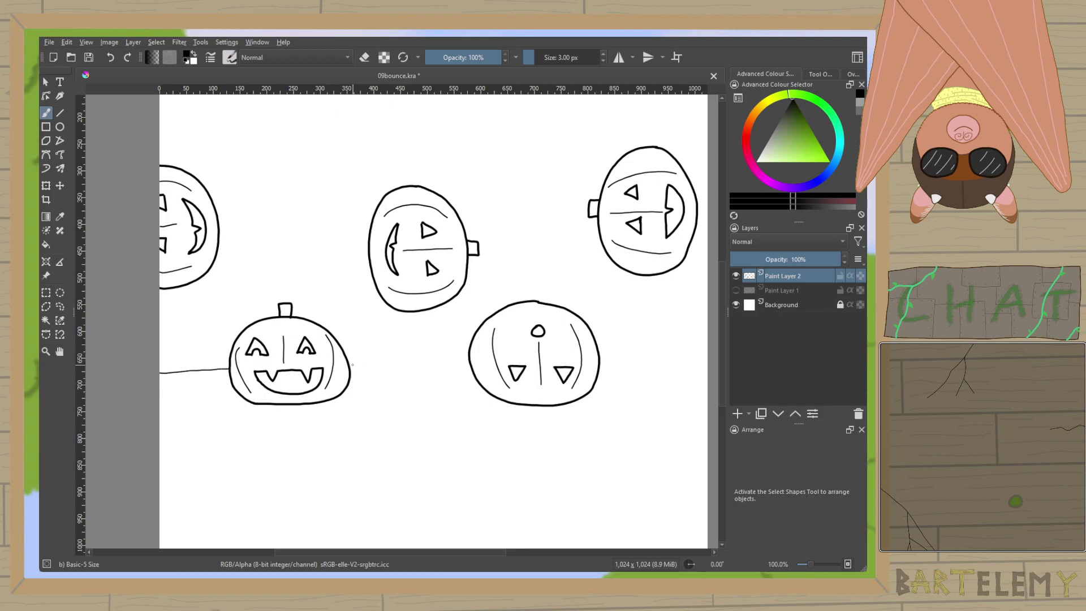
{"action": "left_click_drag", "start_coordinate": [350, 365], "coordinate": [416, 364]}
{"action": "left_click_drag", "start_coordinate": [601, 360], "coordinate": [708, 355]}
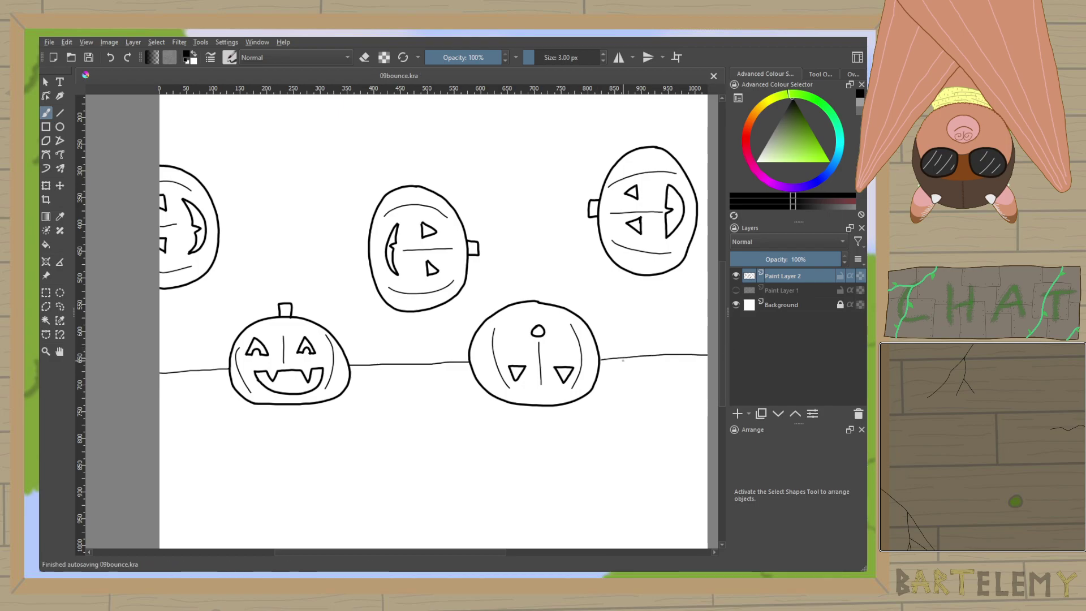
Close the bouncing pumpkin drawing and add a second paint layer to a new 1,024 x 1,024 px canvas.
{"action": "scroll", "coordinate": [600, 350], "scroll_direction": "down", "scroll_amount": 1}
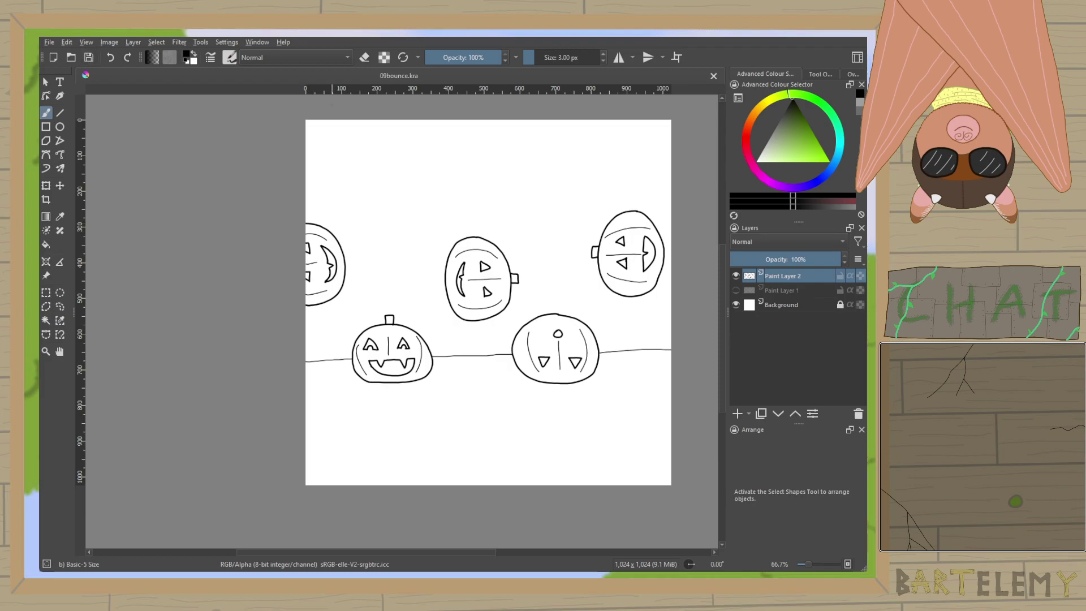
{"action": "left_click", "coordinate": [713, 76]}
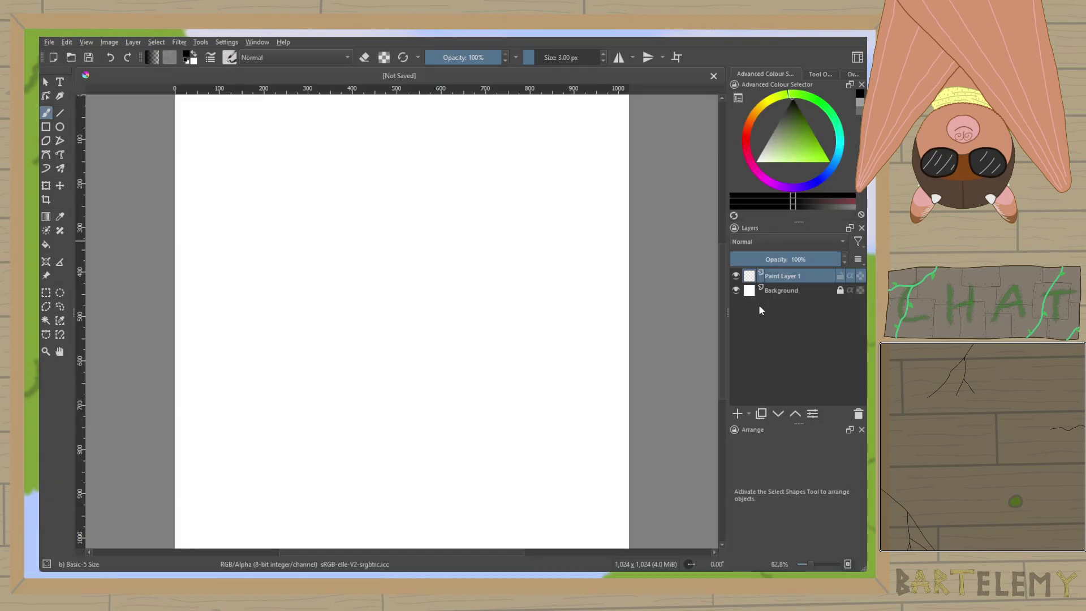
{"action": "left_click", "coordinate": [737, 414]}
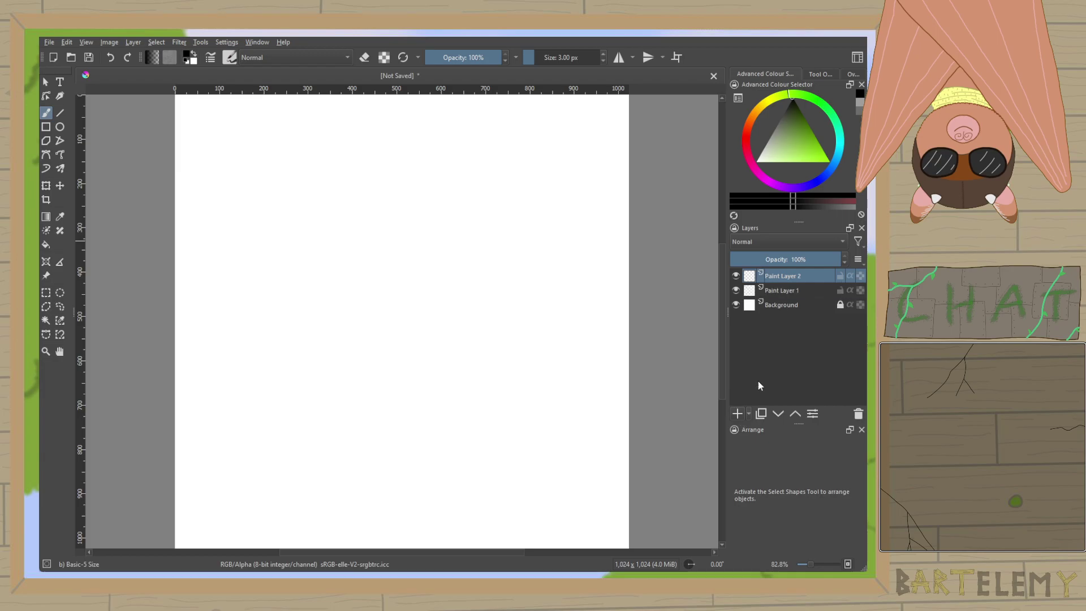
On Paint Layer 1, sketch a gray 5 px box with a trapezoid top and two slanted sides rising from its back corners.
{"action": "left_click", "coordinate": [786, 290]}
{"action": "left_click", "coordinate": [859, 105]}
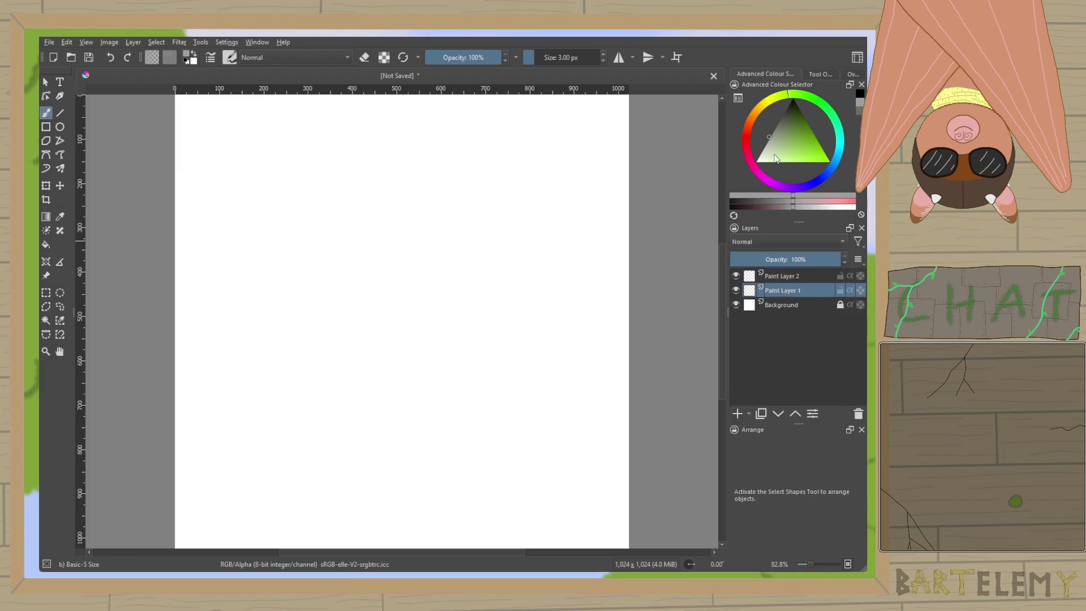
{"action": "left_click", "coordinate": [603, 55]}
{"action": "key", "text": "1"}
{"action": "left_click_drag", "start_coordinate": [388, 399], "coordinate": [402, 347]}
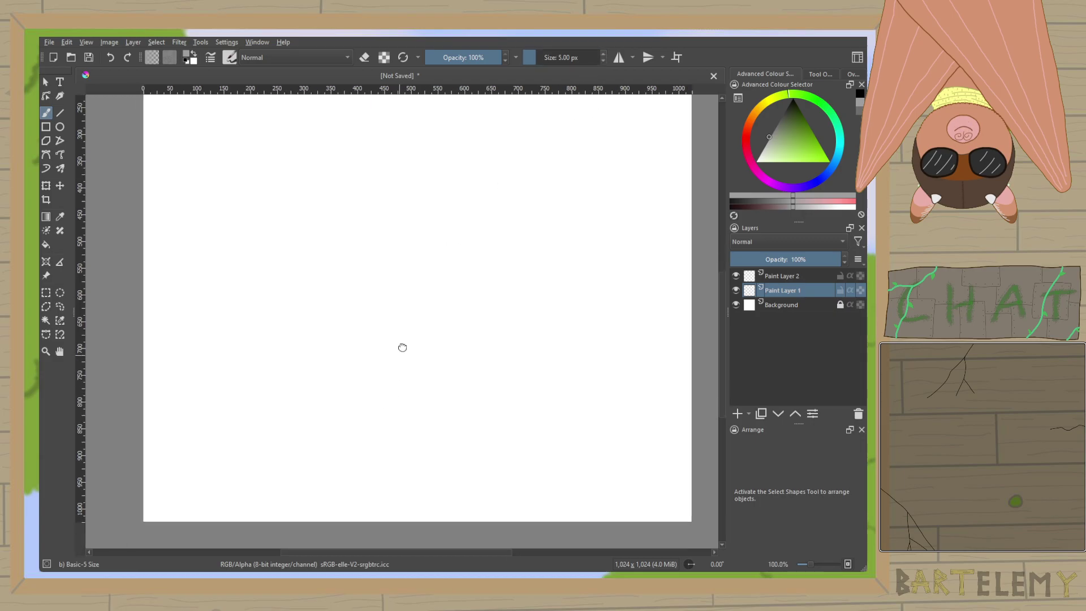
{"action": "key", "text": "plus"}
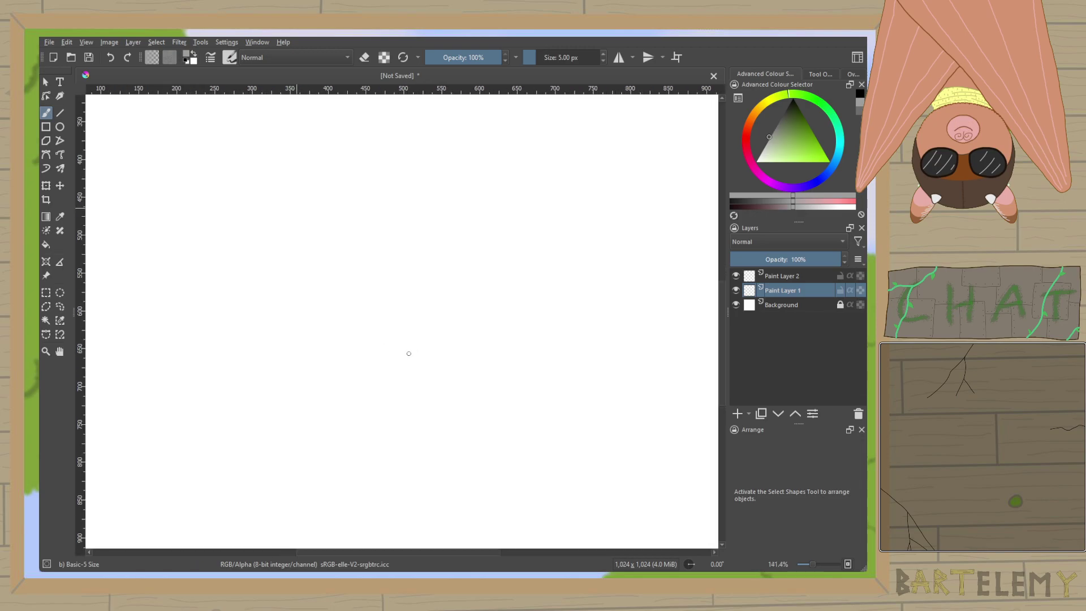
{"action": "left_click_drag", "start_coordinate": [270, 225], "coordinate": [562, 224]}
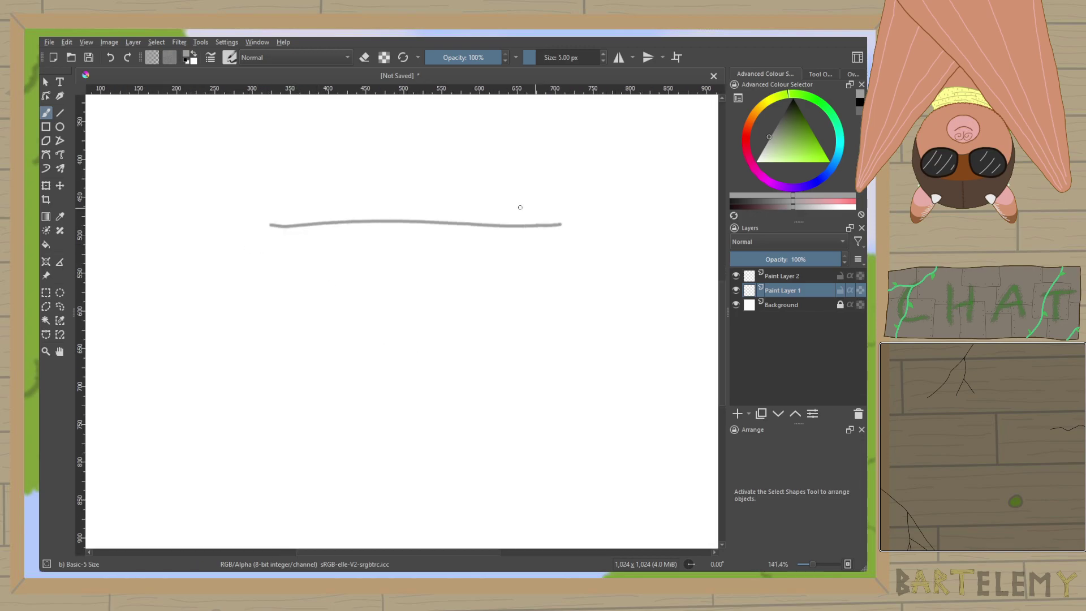
{"action": "mouse_move", "coordinate": [269, 227]}
{"action": "left_mouse_down"}
{"action": "mouse_move", "coordinate": [199, 338]}
{"action": "mouse_move", "coordinate": [616, 353]}
{"action": "left_mouse_up"}
{"action": "left_click_drag", "start_coordinate": [559, 221], "coordinate": [649, 366]}
{"action": "mouse_move", "coordinate": [199, 342]}
{"action": "left_mouse_down"}
{"action": "mouse_move", "coordinate": [212, 489]}
{"action": "mouse_move", "coordinate": [646, 487]}
{"action": "left_mouse_up"}
{"action": "left_click_drag", "start_coordinate": [631, 346], "coordinate": [646, 485]}
{"action": "left_click_drag", "start_coordinate": [577, 342], "coordinate": [555, 484]}
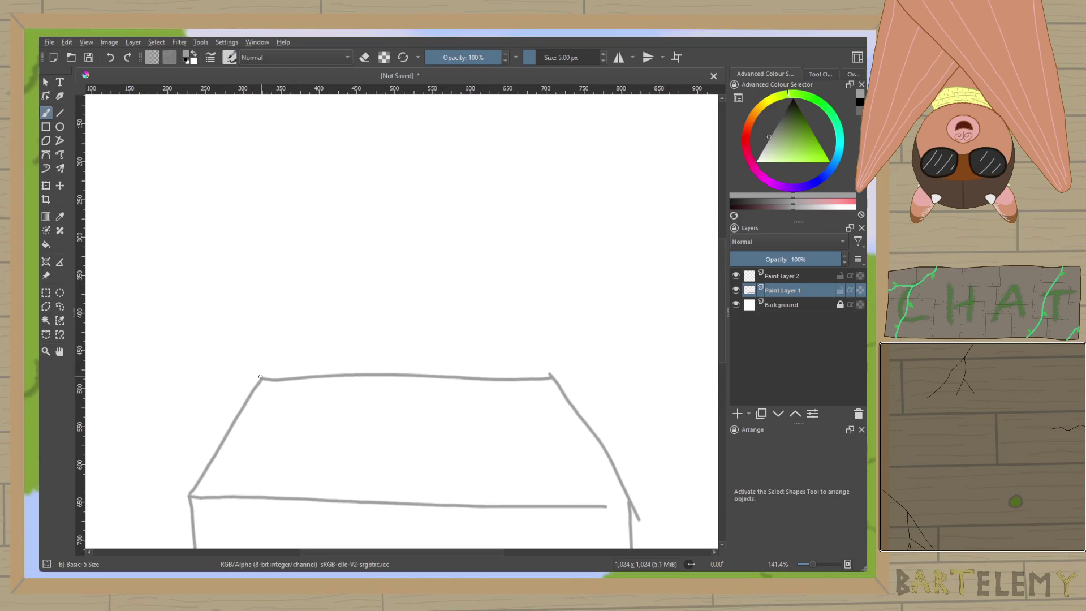
{"action": "left_click_drag", "start_coordinate": [261, 378], "coordinate": [221, 305]}
{"action": "left_click_drag", "start_coordinate": [552, 375], "coordinate": [581, 280]}
Try to sketch a slanted edge across the two raised sides with a rounded lid top above it.
{"action": "left_click_drag", "start_coordinate": [220, 303], "coordinate": [557, 295]}
{"action": "key", "text": "ctrl+z"}
{"action": "left_click_drag", "start_coordinate": [222, 297], "coordinate": [587, 272]}
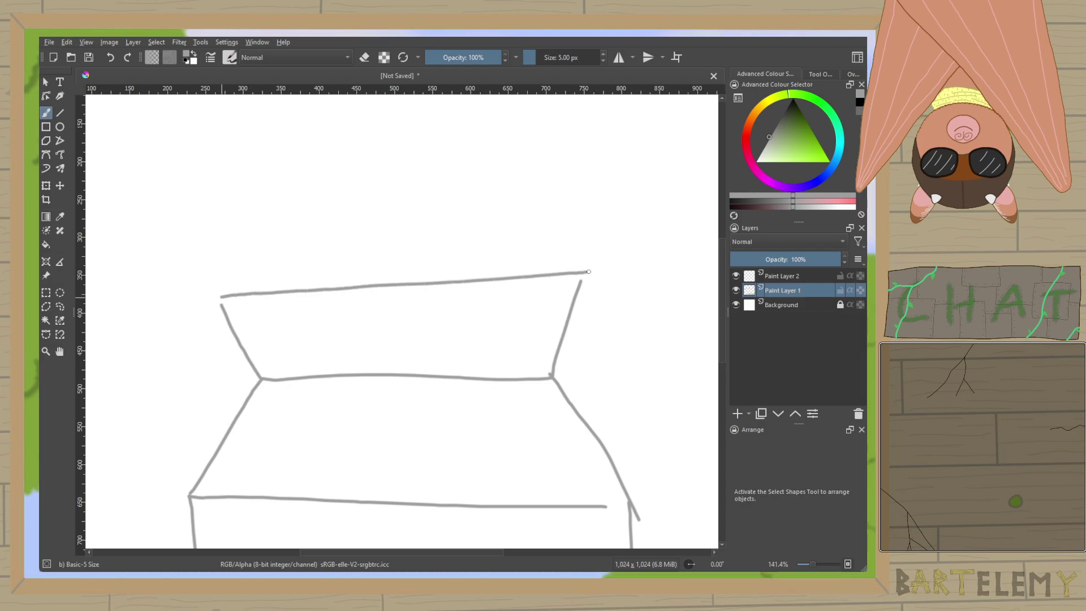
{"action": "key", "text": "ctrl+z"}
{"action": "mouse_move", "coordinate": [221, 297]}
{"action": "left_mouse_down"}
{"action": "mouse_move", "coordinate": [253, 263]}
{"action": "mouse_move", "coordinate": [354, 243]}
{"action": "mouse_move", "coordinate": [536, 245]}
{"action": "mouse_move", "coordinate": [582, 274]}
{"action": "left_mouse_up"}
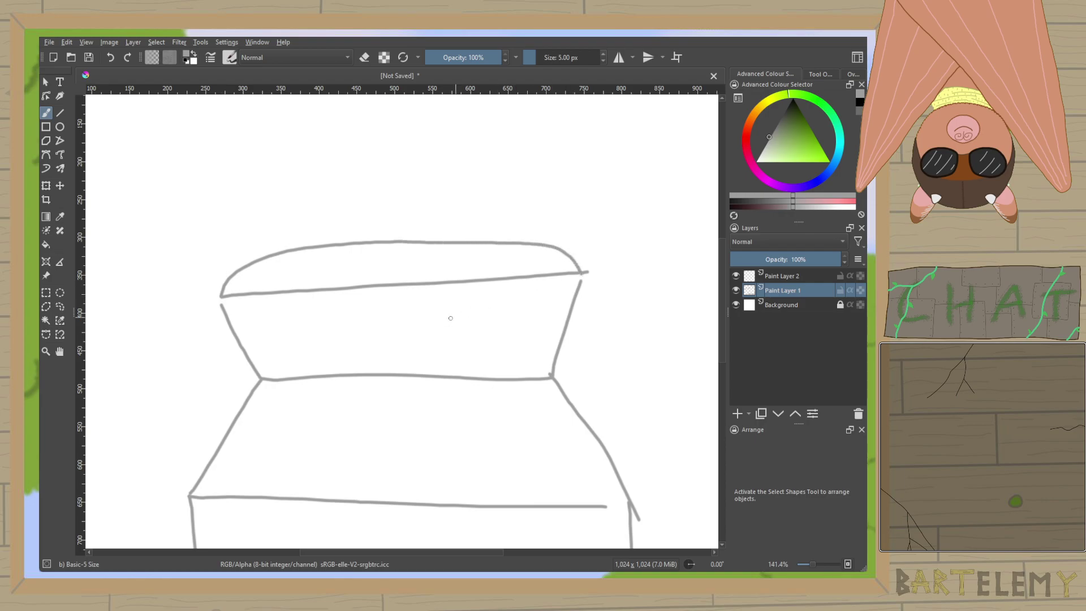
{"action": "scroll", "coordinate": [463, 365], "scroll_direction": "down", "scroll_amount": 5}
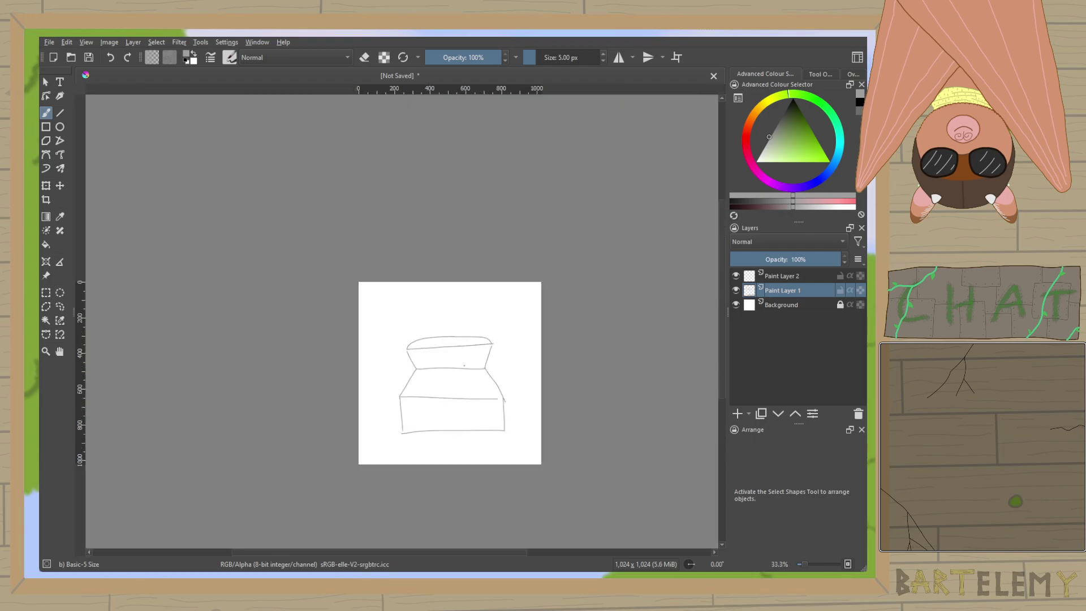
{"action": "scroll", "coordinate": [464, 365], "scroll_direction": "up", "scroll_amount": 5}
{"action": "key", "text": "ctrl+z"}
{"action": "key", "text": "ctrl+z"}
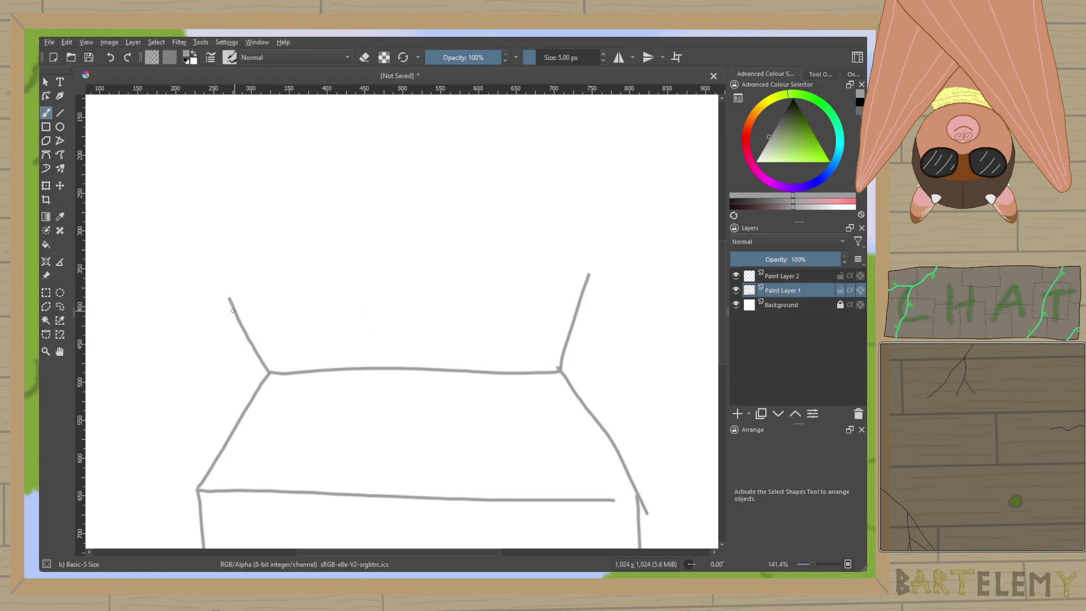
Sketch the raised lid's top edge between its two slanted sides and add a thin parallel rim above it.
{"action": "mouse_move", "coordinate": [230, 303]}
{"action": "left_mouse_down"}
{"action": "mouse_move", "coordinate": [208, 259]}
{"action": "mouse_move", "coordinate": [259, 250]}
{"action": "mouse_move", "coordinate": [599, 240]}
{"action": "mouse_move", "coordinate": [581, 284]}
{"action": "left_mouse_up"}
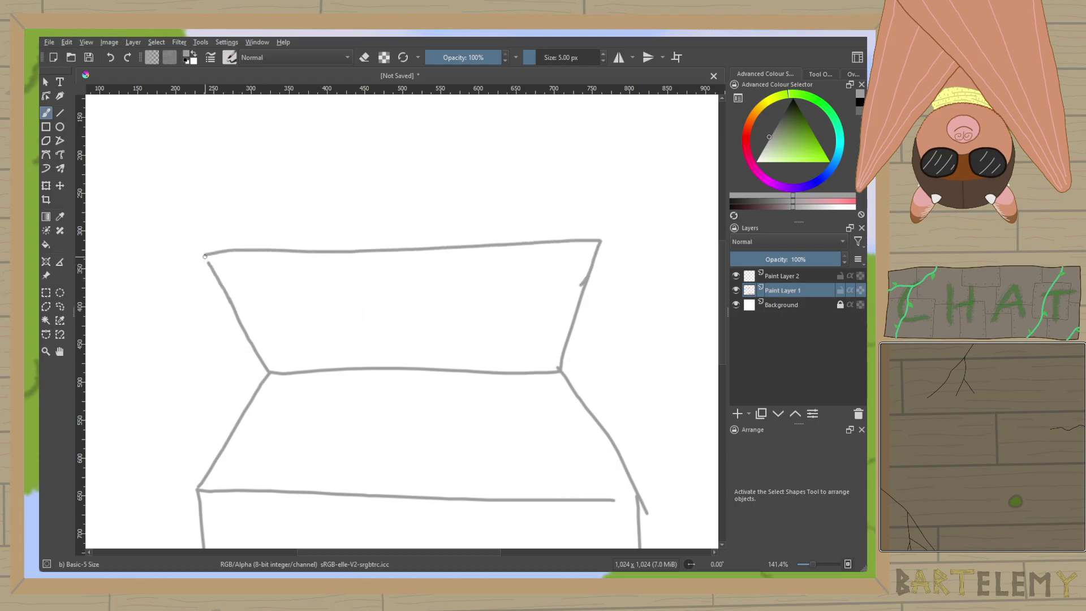
{"action": "mouse_move", "coordinate": [204, 256]}
{"action": "left_mouse_down"}
{"action": "mouse_move", "coordinate": [211, 273]}
{"action": "mouse_move", "coordinate": [262, 236]}
{"action": "mouse_move", "coordinate": [429, 225]}
{"action": "left_mouse_up"}
{"action": "key", "text": "ctrl+z"}
{"action": "mouse_move", "coordinate": [205, 254]}
{"action": "left_mouse_down"}
{"action": "mouse_move", "coordinate": [334, 236]}
{"action": "mouse_move", "coordinate": [599, 230]}
{"action": "left_mouse_up"}
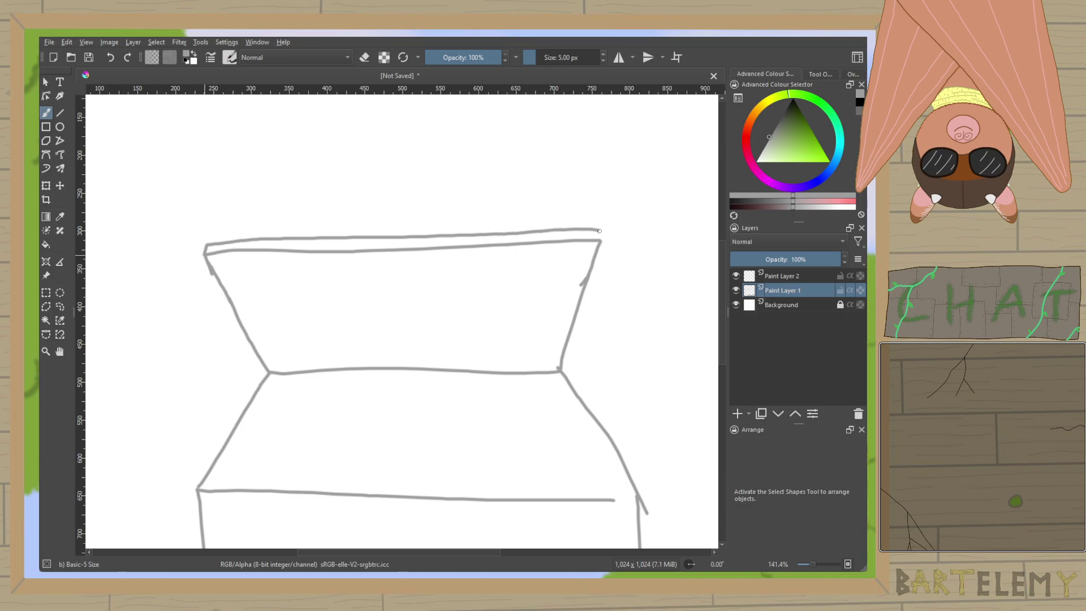
{"action": "scroll", "coordinate": [613, 229], "scroll_direction": "down", "scroll_amount": 3}
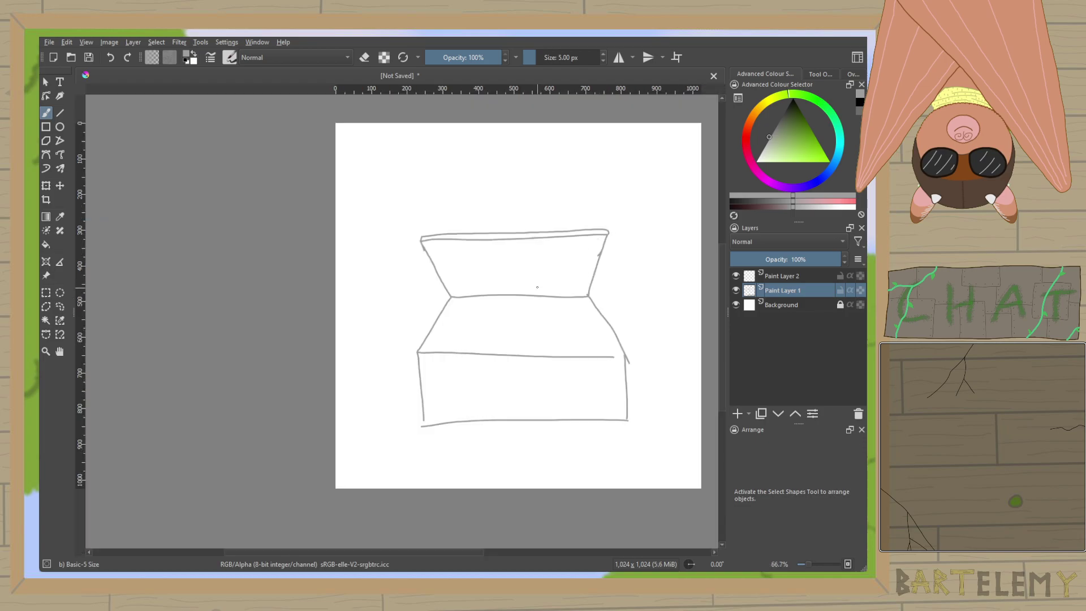
{"action": "scroll", "coordinate": [517, 284], "scroll_direction": "up", "scroll_amount": 3}
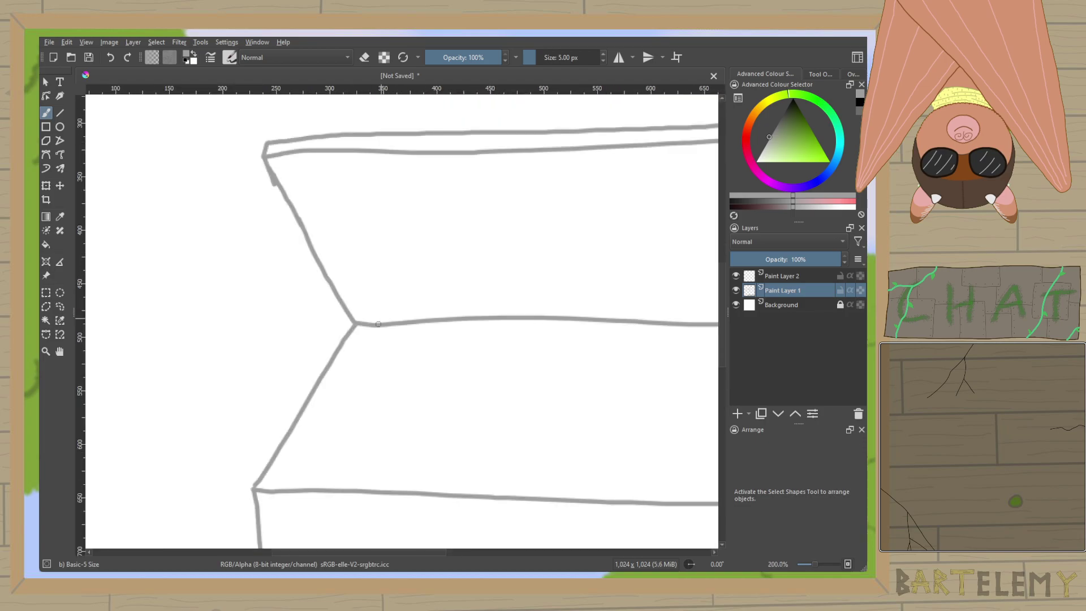
Sketch two inward-bowed curves near the lid's sides and two short horizontal lines in its middle.
{"action": "mouse_move", "coordinate": [361, 318]}
{"action": "left_mouse_down"}
{"action": "mouse_move", "coordinate": [392, 267]}
{"action": "mouse_move", "coordinate": [397, 212]}
{"action": "mouse_move", "coordinate": [381, 169]}
{"action": "mouse_move", "coordinate": [364, 150]}
{"action": "mouse_move", "coordinate": [218, 155]}
{"action": "left_mouse_up"}
{"action": "mouse_move", "coordinate": [626, 326]}
{"action": "left_mouse_down"}
{"action": "mouse_move", "coordinate": [572, 215]}
{"action": "mouse_move", "coordinate": [649, 148]}
{"action": "left_mouse_up"}
{"action": "left_click_drag", "start_coordinate": [324, 261], "coordinate": [508, 256]}
{"action": "left_click_drag", "start_coordinate": [344, 202], "coordinate": [497, 197]}
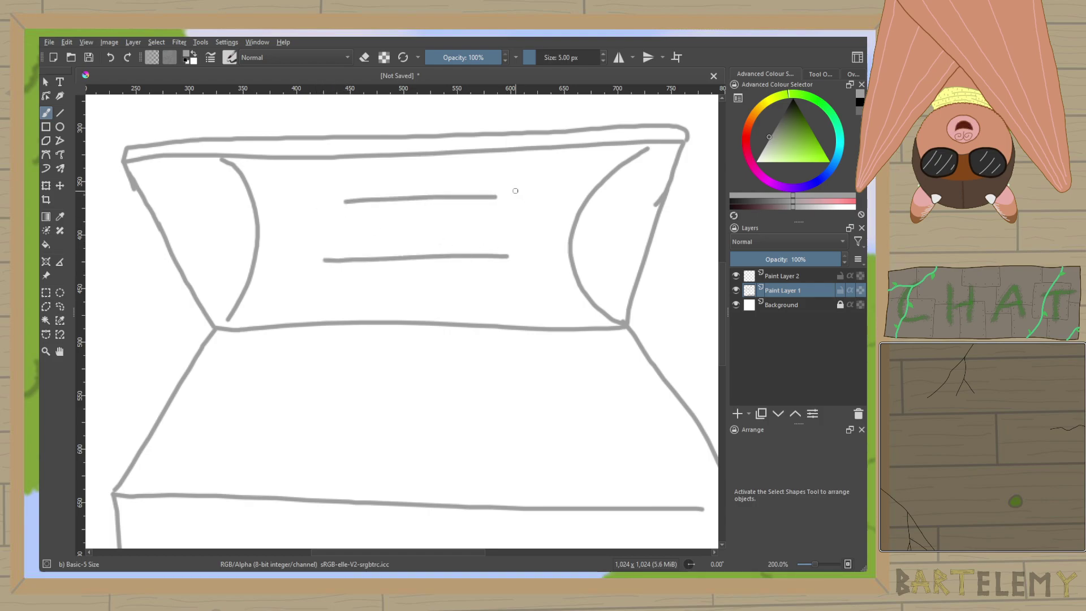
Sketch a second, slightly higher line along the box's front top edge, reaching past its right corner.
{"action": "scroll", "coordinate": [512, 195], "scroll_direction": "down", "scroll_amount": 1}
{"action": "scroll", "coordinate": [498, 205], "scroll_direction": "up", "scroll_amount": 2}
{"action": "scroll", "coordinate": [497, 205], "scroll_direction": "down", "scroll_amount": 3}
{"action": "scroll", "coordinate": [460, 315], "scroll_direction": "up", "scroll_amount": 3}
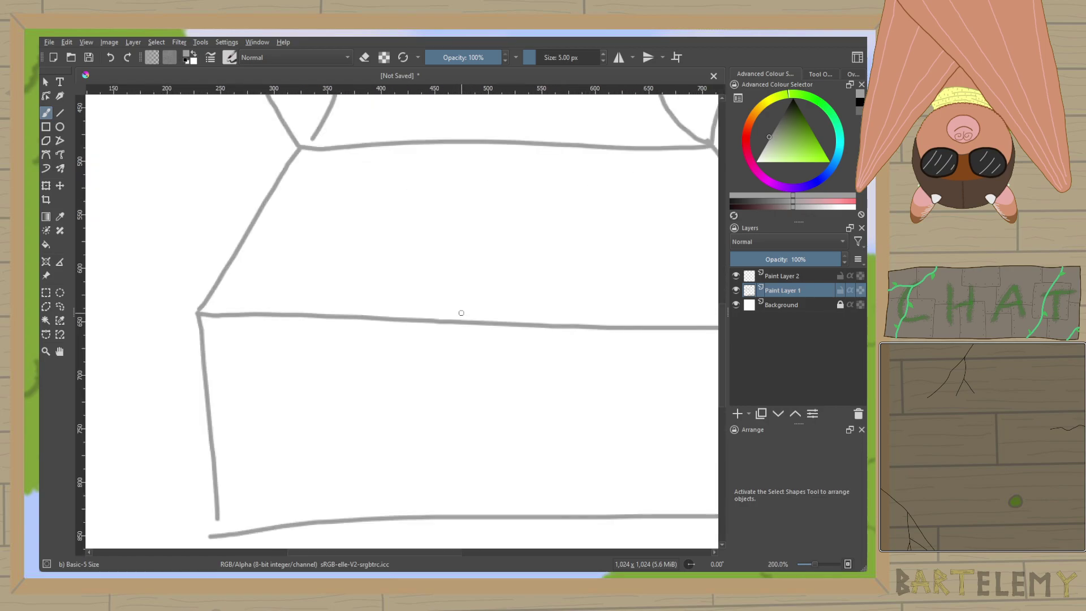
{"action": "left_click_drag", "start_coordinate": [461, 314], "coordinate": [354, 281]}
{"action": "left_click_drag", "start_coordinate": [159, 282], "coordinate": [713, 270]}
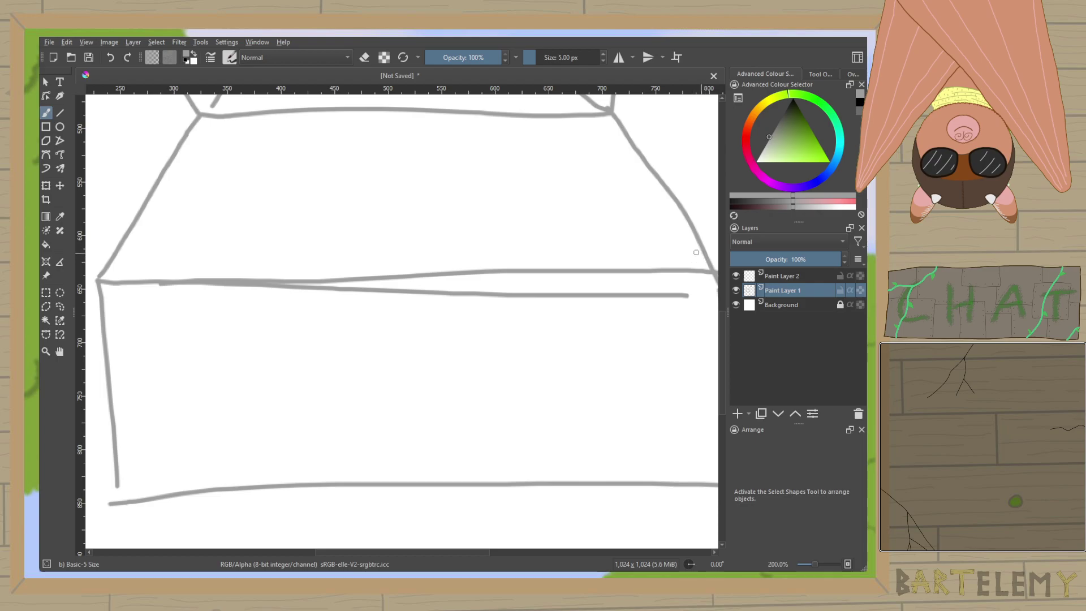
{"action": "scroll", "coordinate": [700, 253], "scroll_direction": "down", "scroll_amount": 2}
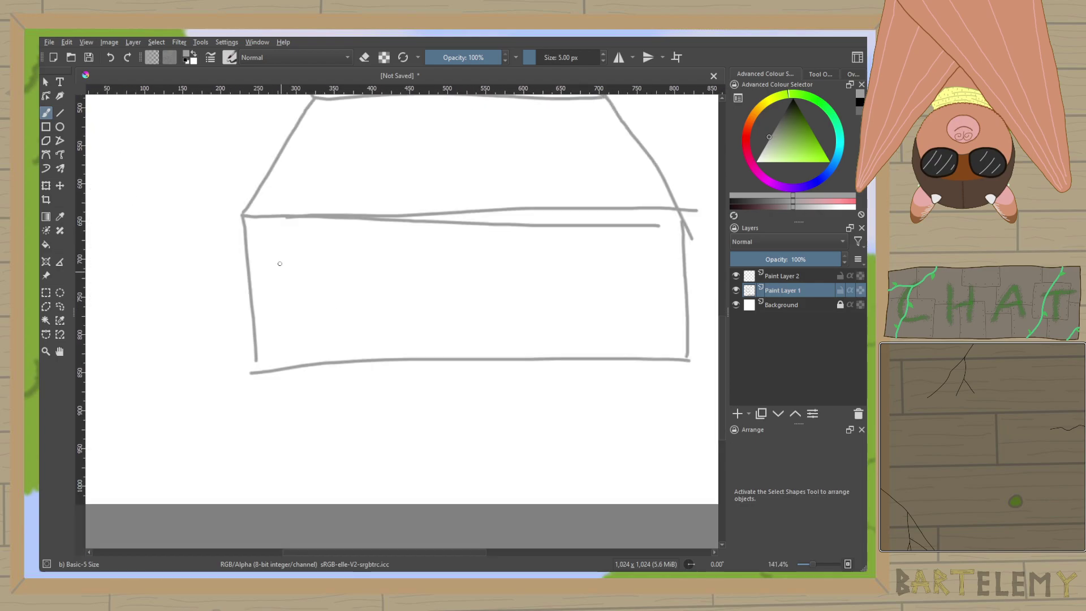
Sketch an inner vertical line beside each front side edge and a short diagonal brace across each of the four front corners.
{"action": "left_click_drag", "start_coordinate": [263, 220], "coordinate": [274, 356]}
{"action": "left_click_drag", "start_coordinate": [663, 213], "coordinate": [665, 350]}
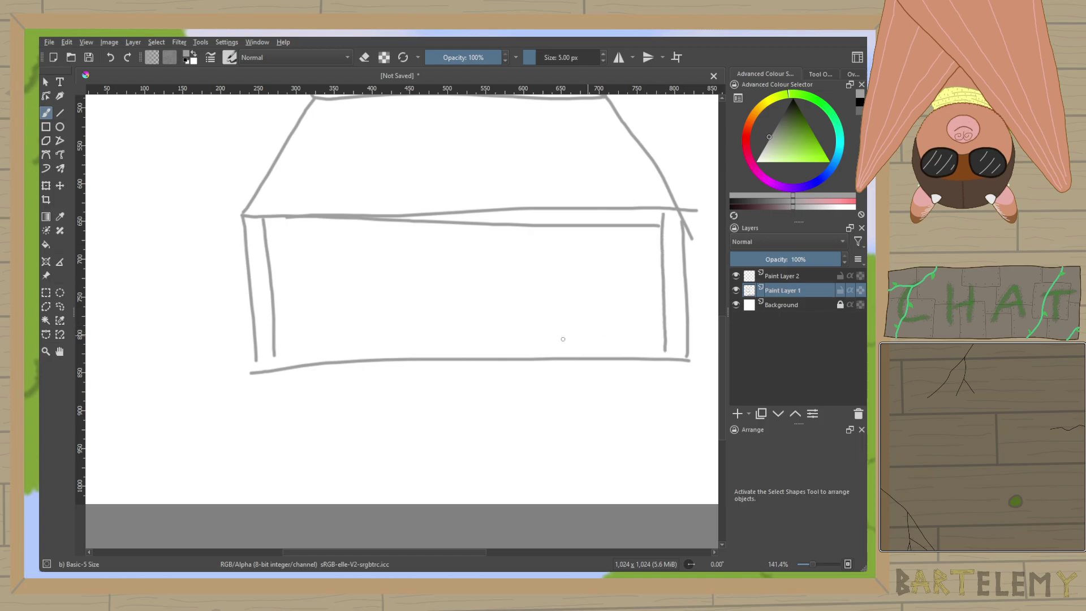
{"action": "left_click_drag", "start_coordinate": [256, 350], "coordinate": [300, 365]}
{"action": "left_click_drag", "start_coordinate": [685, 336], "coordinate": [649, 355]}
{"action": "left_click_drag", "start_coordinate": [647, 213], "coordinate": [680, 244]}
{"action": "left_click_drag", "start_coordinate": [281, 218], "coordinate": [244, 261]}
Sketch short dividing ticks at both ends of the lid's rim and an inner line parallel to each slanted lid side.
{"action": "scroll", "coordinate": [257, 239], "scroll_direction": "up", "scroll_amount": 5}
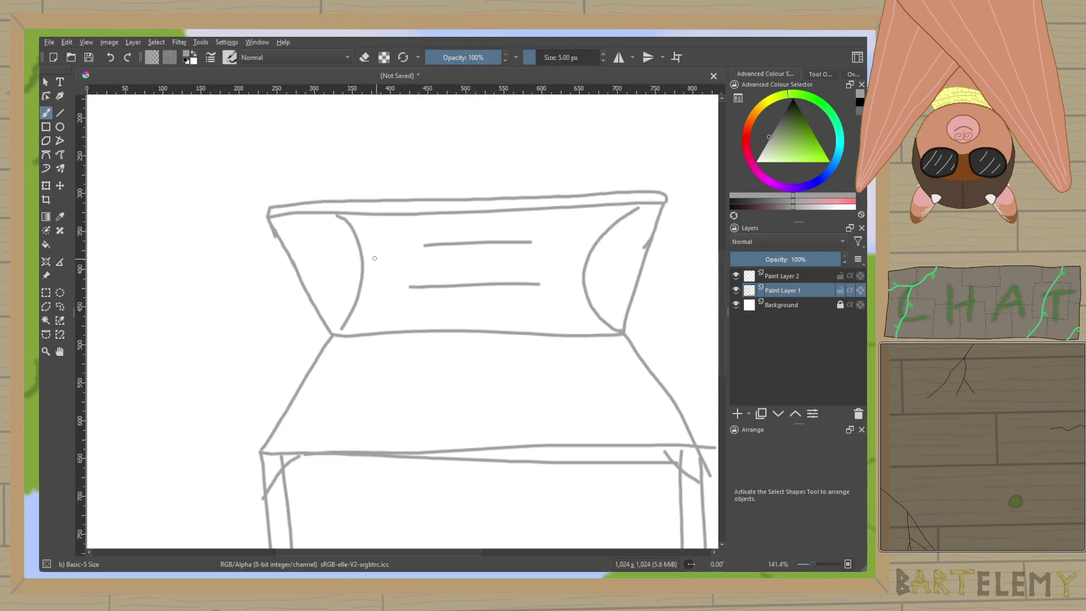
{"action": "scroll", "coordinate": [302, 227], "scroll_direction": "up", "scroll_amount": 2}
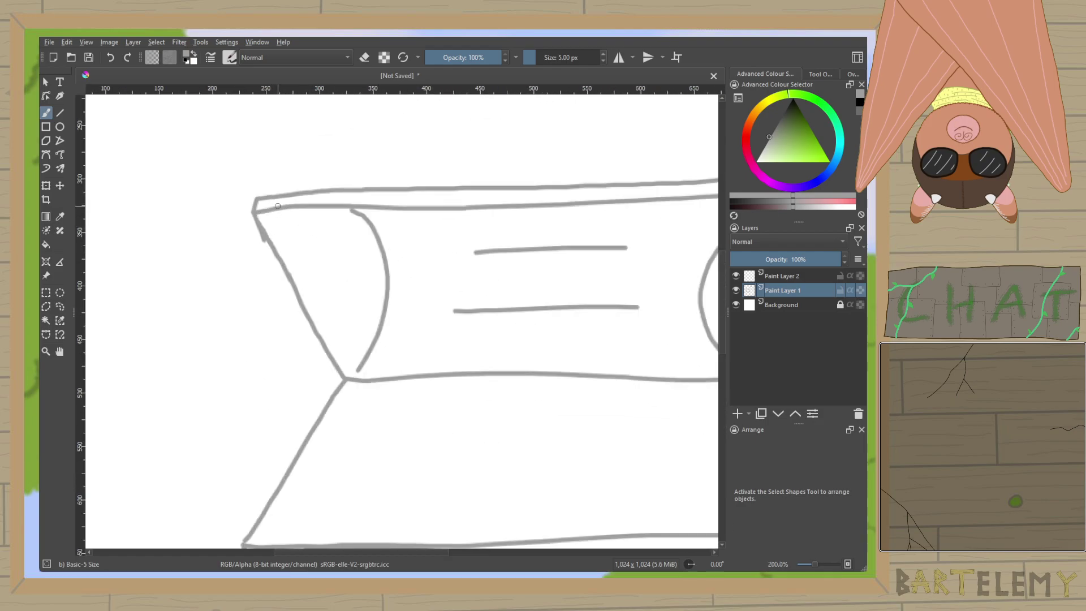
{"action": "left_click_drag", "start_coordinate": [491, 175], "coordinate": [310, 193]}
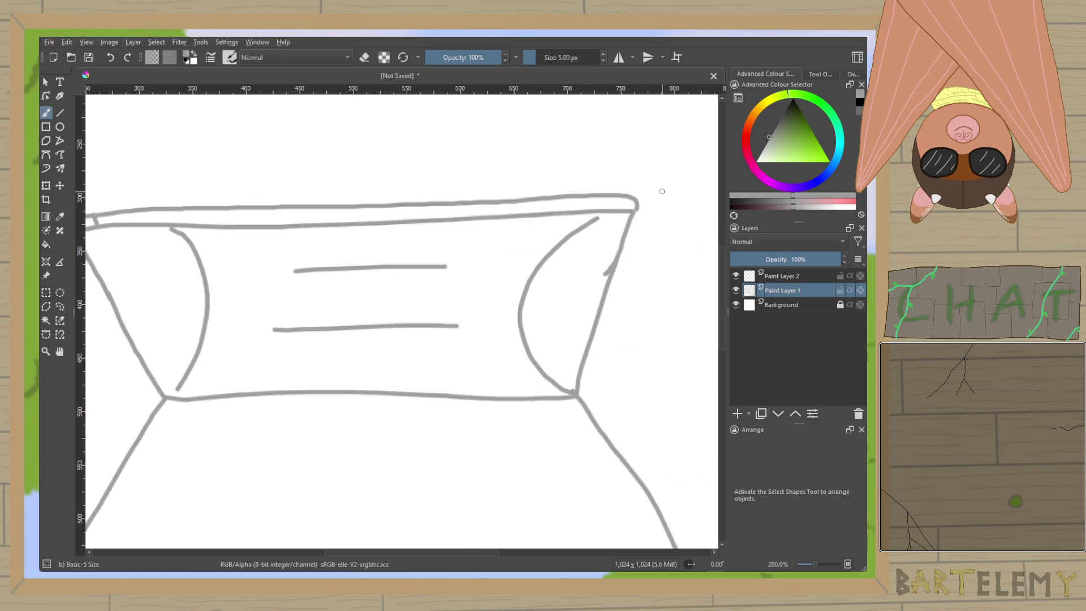
{"action": "left_click_drag", "start_coordinate": [615, 209], "coordinate": [616, 194]}
{"action": "left_click_drag", "start_coordinate": [560, 379], "coordinate": [610, 228]}
{"action": "left_click_drag", "start_coordinate": [109, 241], "coordinate": [169, 360]}
{"action": "left_click_drag", "start_coordinate": [267, 335], "coordinate": [323, 250]}
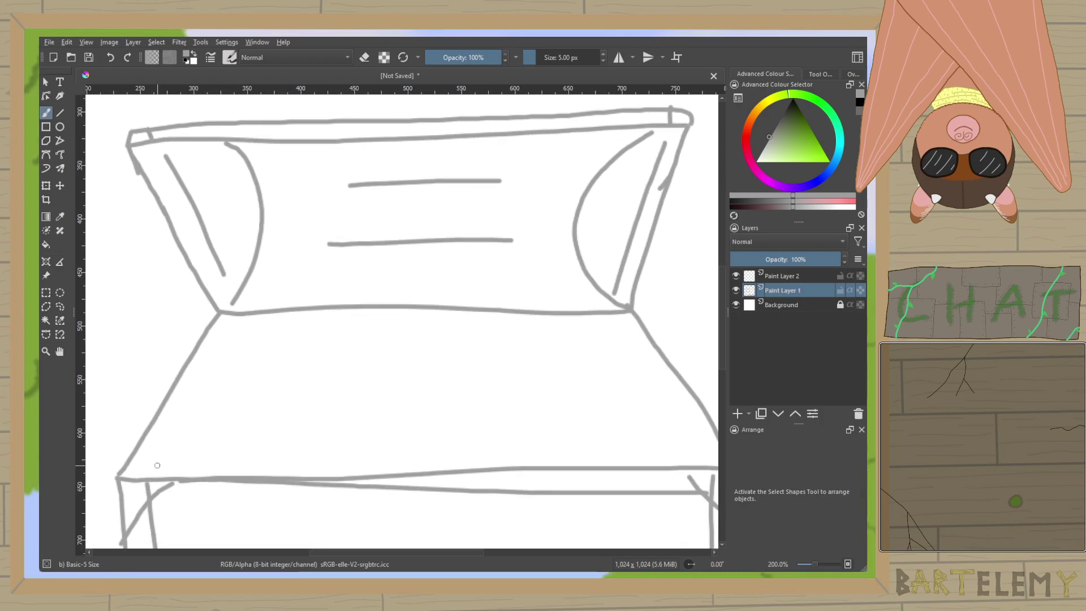
Sketch short vertical lines down from the back corners and a wavy mound of contents with small bumps inside the box.
{"action": "left_click_drag", "start_coordinate": [222, 316], "coordinate": [228, 361]}
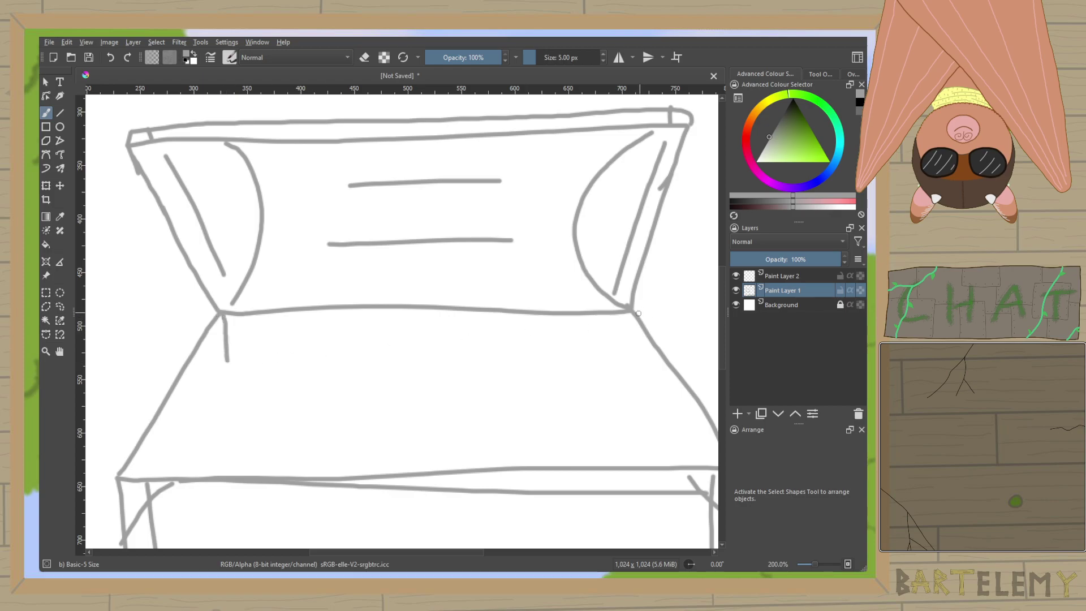
{"action": "left_click_drag", "start_coordinate": [628, 311], "coordinate": [626, 357]}
{"action": "left_click_drag", "start_coordinate": [151, 472], "coordinate": [217, 363]}
{"action": "mouse_move", "coordinate": [259, 320]}
{"action": "left_mouse_down"}
{"action": "mouse_move", "coordinate": [452, 311]}
{"action": "mouse_move", "coordinate": [554, 327]}
{"action": "mouse_move", "coordinate": [643, 368]}
{"action": "mouse_move", "coordinate": [685, 419]}
{"action": "mouse_move", "coordinate": [698, 465]}
{"action": "left_mouse_up"}
{"action": "mouse_move", "coordinate": [240, 411]}
{"action": "left_mouse_down"}
{"action": "mouse_move", "coordinate": [322, 383]}
{"action": "mouse_move", "coordinate": [344, 406]}
{"action": "left_mouse_up"}
{"action": "mouse_move", "coordinate": [492, 359]}
{"action": "left_mouse_down"}
{"action": "mouse_move", "coordinate": [538, 359]}
{"action": "mouse_move", "coordinate": [588, 404]}
{"action": "left_mouse_up"}
{"action": "left_click_drag", "start_coordinate": [540, 448], "coordinate": [585, 440]}
{"action": "mouse_move", "coordinate": [485, 263]}
{"action": "left_mouse_down"}
{"action": "mouse_move", "coordinate": [469, 347]}
{"action": "mouse_move", "coordinate": [512, 393]}
{"action": "left_mouse_up"}
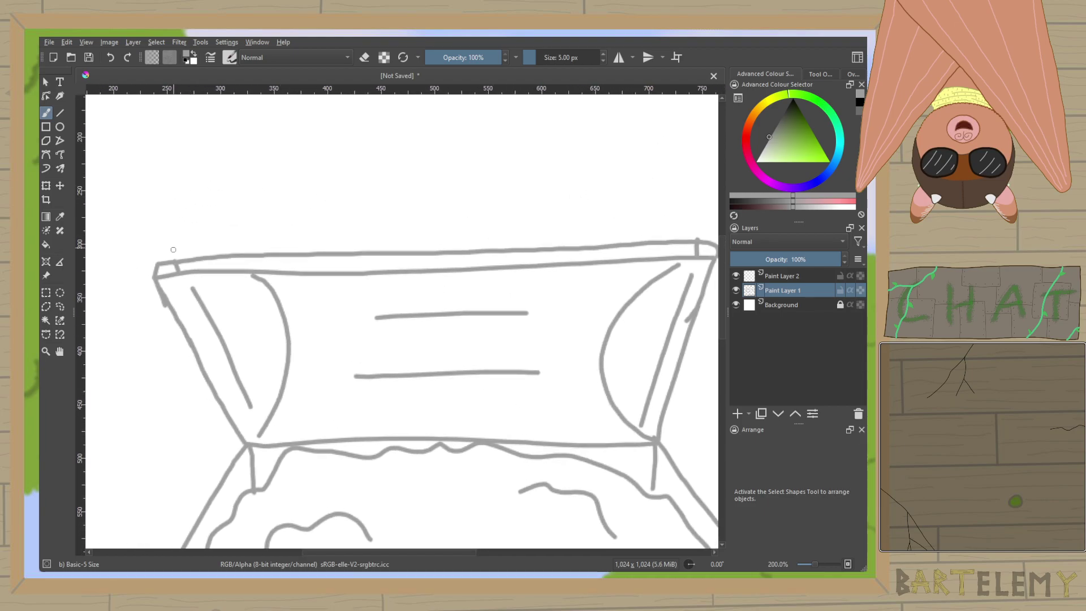
Sketch a claw-like hand around the lid's left corner, redrawing its lower curve and pointed fingers over the slanted side.
{"action": "mouse_move", "coordinate": [184, 208]}
{"action": "left_mouse_down"}
{"action": "mouse_move", "coordinate": [163, 215]}
{"action": "mouse_move", "coordinate": [130, 255]}
{"action": "mouse_move", "coordinate": [134, 350]}
{"action": "mouse_move", "coordinate": [160, 377]}
{"action": "mouse_move", "coordinate": [275, 367]}
{"action": "mouse_move", "coordinate": [290, 353]}
{"action": "mouse_move", "coordinate": [174, 324]}
{"action": "mouse_move", "coordinate": [277, 321]}
{"action": "mouse_move", "coordinate": [309, 297]}
{"action": "left_mouse_up"}
{"action": "key", "text": "ctrl+z"}
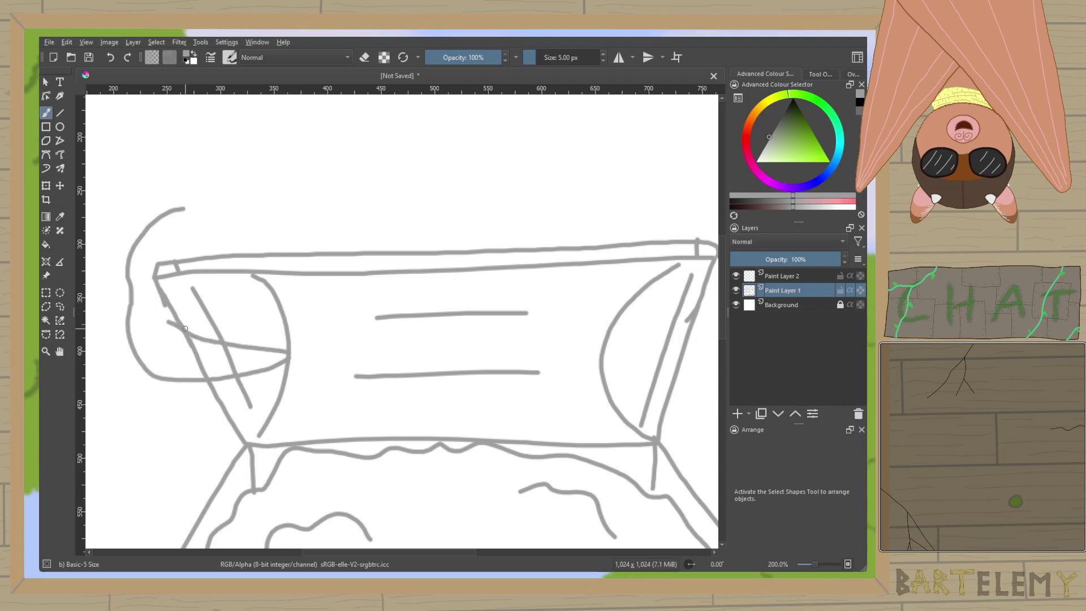
{"action": "key", "text": "ctrl+z"}
{"action": "key", "text": "ctrl+z"}
{"action": "key", "text": "ctrl+z"}
{"action": "mouse_move", "coordinate": [131, 309]}
{"action": "left_mouse_down"}
{"action": "mouse_move", "coordinate": [141, 352]}
{"action": "mouse_move", "coordinate": [192, 373]}
{"action": "mouse_move", "coordinate": [240, 346]}
{"action": "mouse_move", "coordinate": [258, 317]}
{"action": "mouse_move", "coordinate": [170, 333]}
{"action": "mouse_move", "coordinate": [161, 318]}
{"action": "mouse_move", "coordinate": [225, 274]}
{"action": "left_mouse_up"}
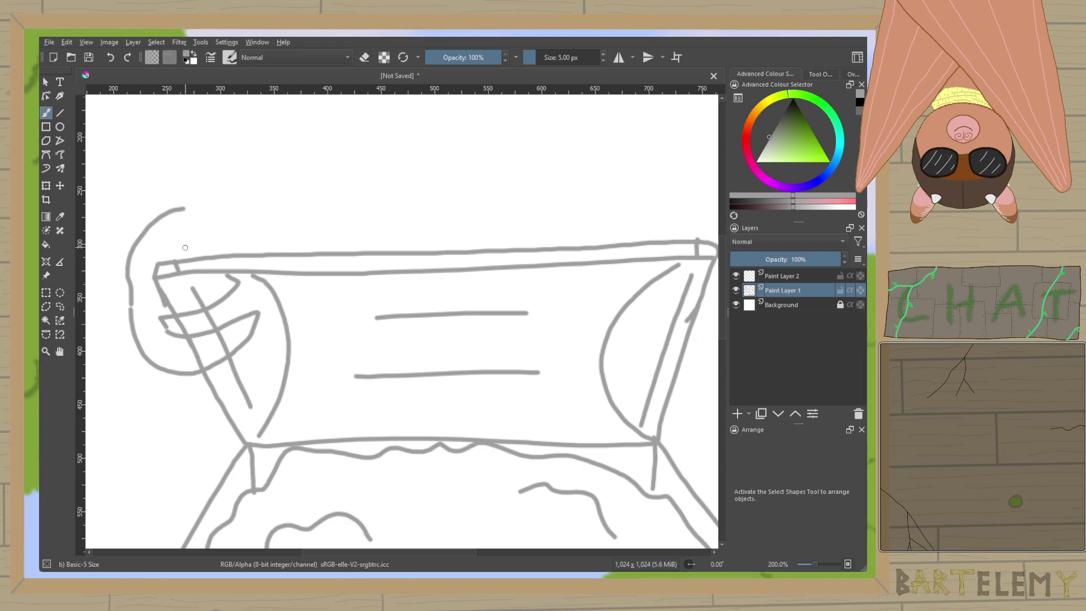
{"action": "left_click_drag", "start_coordinate": [223, 275], "coordinate": [184, 285]}
Try to sketch a small rounded loop over the lid's left rim and erase the hand's upper arc.
{"action": "left_click_drag", "start_coordinate": [131, 285], "coordinate": [152, 272]}
{"action": "mouse_move", "coordinate": [196, 239]}
{"action": "left_mouse_down"}
{"action": "mouse_move", "coordinate": [200, 278]}
{"action": "mouse_move", "coordinate": [218, 239]}
{"action": "mouse_move", "coordinate": [192, 234]}
{"action": "left_mouse_up"}
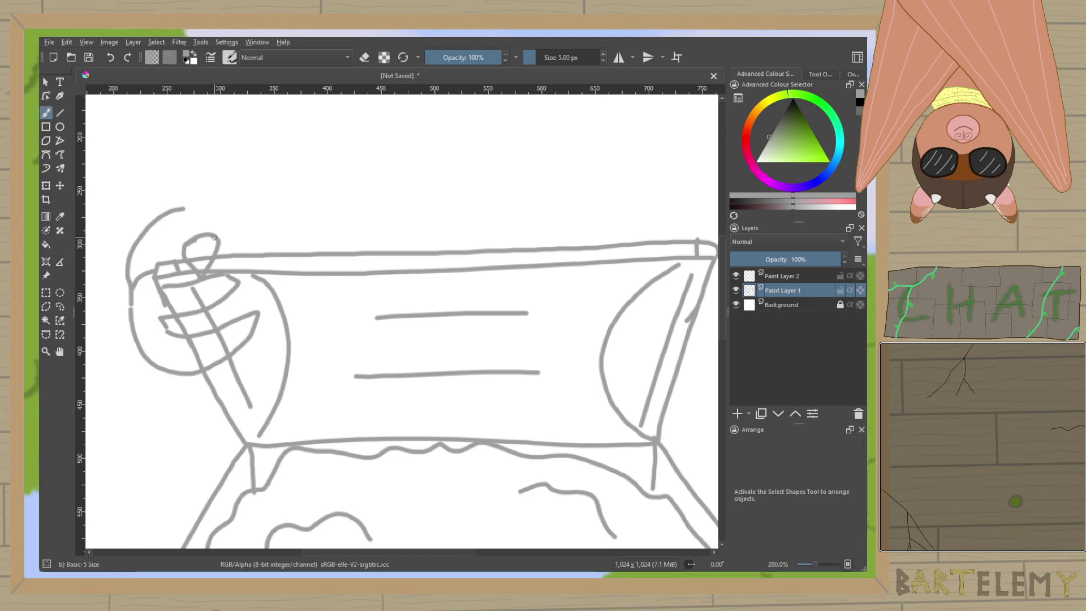
{"action": "left_click", "coordinate": [362, 59]}
{"action": "mouse_move", "coordinate": [134, 236]}
{"action": "left_mouse_down"}
{"action": "mouse_move", "coordinate": [166, 214]}
{"action": "mouse_move", "coordinate": [201, 214]}
{"action": "left_mouse_up"}
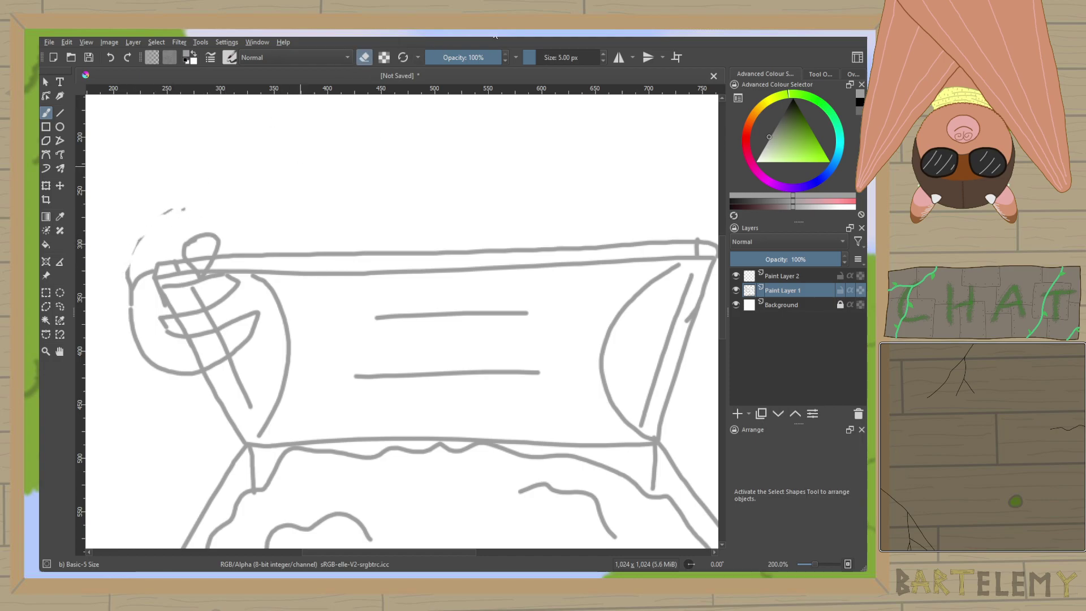
{"action": "left_click", "coordinate": [364, 58]}
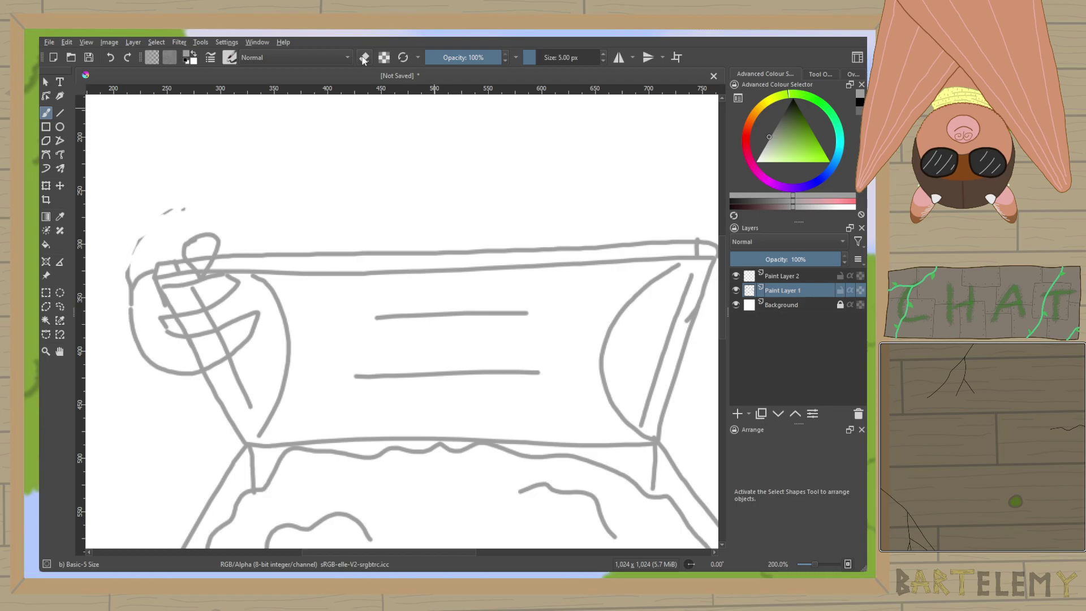
{"action": "key", "text": "ctrl+z"}
{"action": "key", "text": "ctrl+z"}
{"action": "key", "text": "ctrl+z"}
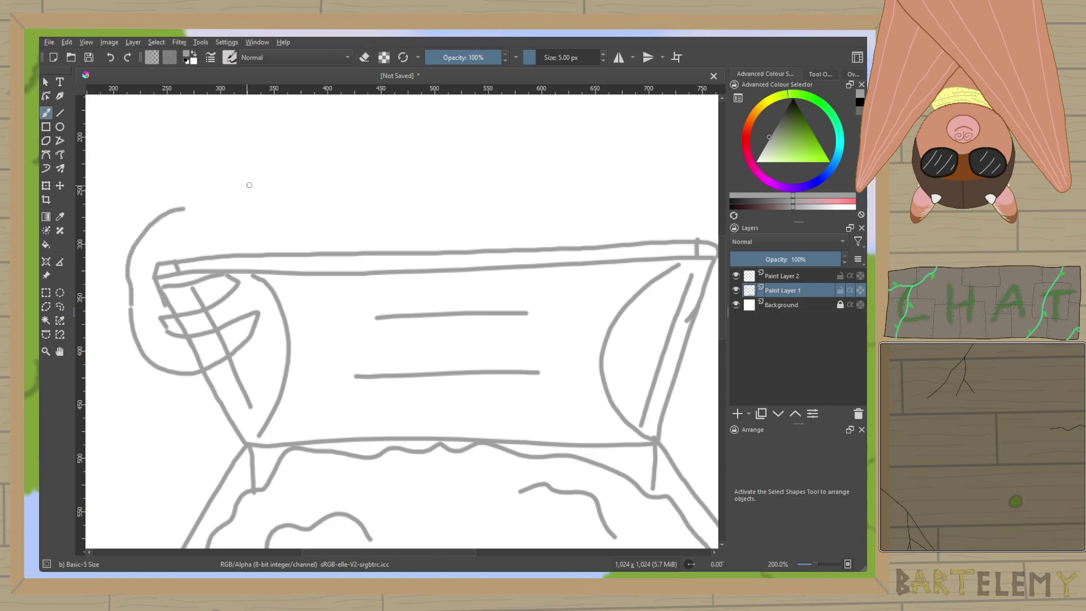
Rework the left hand's top into a curved, pointed claw and add a narrow spike beside it on the rim.
{"action": "left_click", "coordinate": [364, 57]}
{"action": "mouse_move", "coordinate": [190, 207]}
{"action": "left_mouse_down"}
{"action": "mouse_move", "coordinate": [135, 256]}
{"action": "mouse_move", "coordinate": [142, 230]}
{"action": "mouse_move", "coordinate": [165, 214]}
{"action": "mouse_move", "coordinate": [233, 201]}
{"action": "mouse_move", "coordinate": [162, 256]}
{"action": "left_mouse_up"}
{"action": "key", "text": "e"}
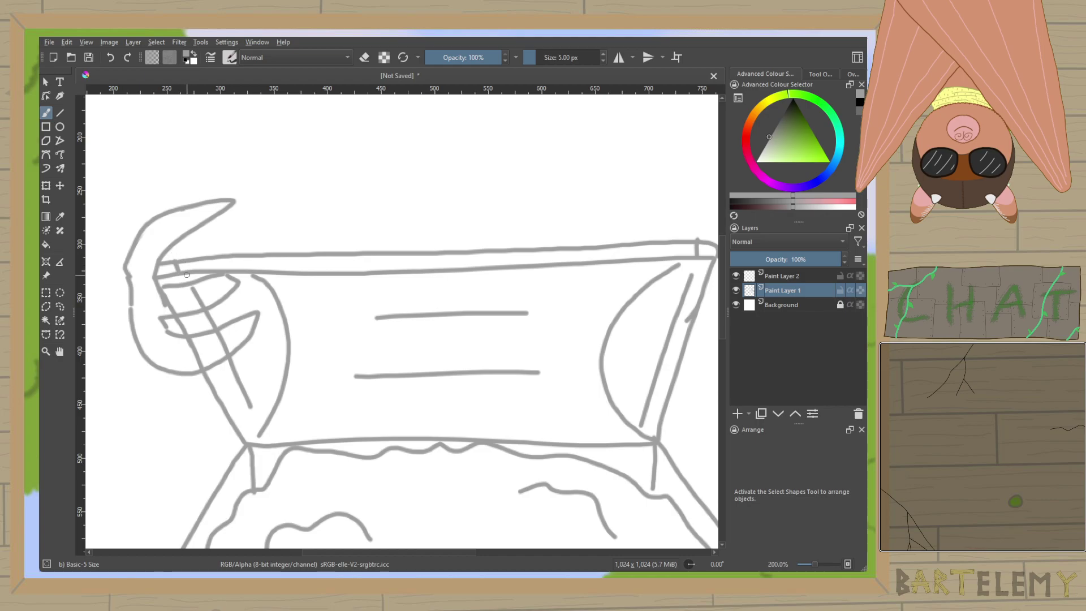
{"action": "mouse_move", "coordinate": [204, 306]}
{"action": "left_mouse_down"}
{"action": "mouse_move", "coordinate": [214, 281]}
{"action": "mouse_move", "coordinate": [274, 251]}
{"action": "mouse_move", "coordinate": [191, 243]}
{"action": "left_mouse_up"}
Sketch a matching spike and curved claw at the lid's right corner, redrawing its lower part with pointed fingers.
{"action": "mouse_move", "coordinate": [513, 254]}
{"action": "left_mouse_down"}
{"action": "mouse_move", "coordinate": [523, 214]}
{"action": "mouse_move", "coordinate": [556, 251]}
{"action": "mouse_move", "coordinate": [565, 183]}
{"action": "mouse_move", "coordinate": [634, 252]}
{"action": "mouse_move", "coordinate": [624, 330]}
{"action": "mouse_move", "coordinate": [592, 345]}
{"action": "mouse_move", "coordinate": [520, 305]}
{"action": "left_mouse_up"}
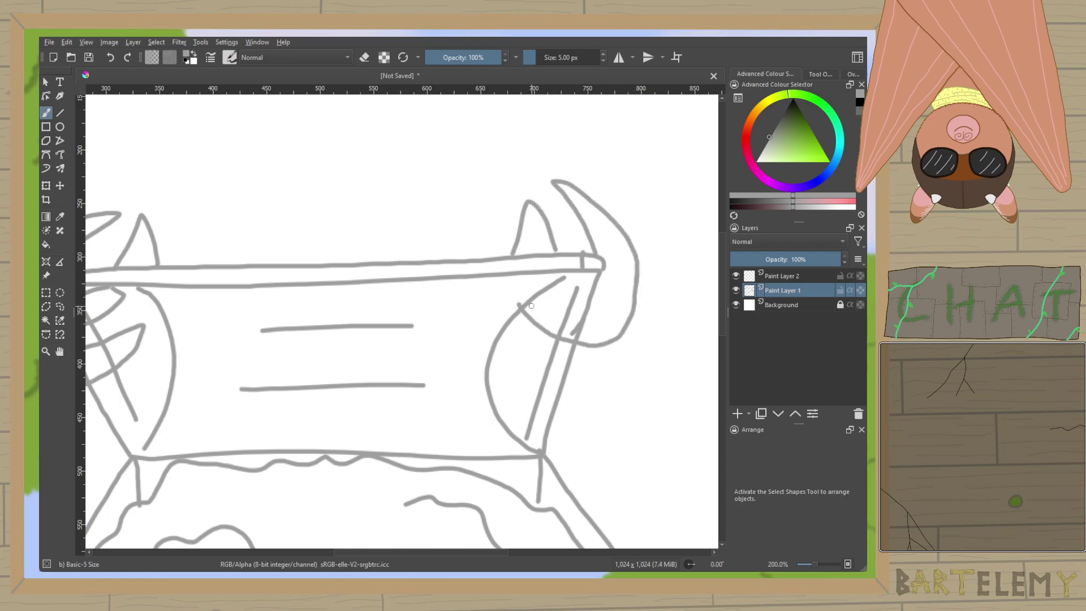
{"action": "key", "text": "ctrl+z"}
{"action": "mouse_move", "coordinate": [639, 284]}
{"action": "left_mouse_down"}
{"action": "mouse_move", "coordinate": [624, 322]}
{"action": "mouse_move", "coordinate": [589, 358]}
{"action": "mouse_move", "coordinate": [511, 305]}
{"action": "mouse_move", "coordinate": [602, 316]}
{"action": "mouse_move", "coordinate": [523, 285]}
{"action": "mouse_move", "coordinate": [589, 273]}
{"action": "left_mouse_up"}
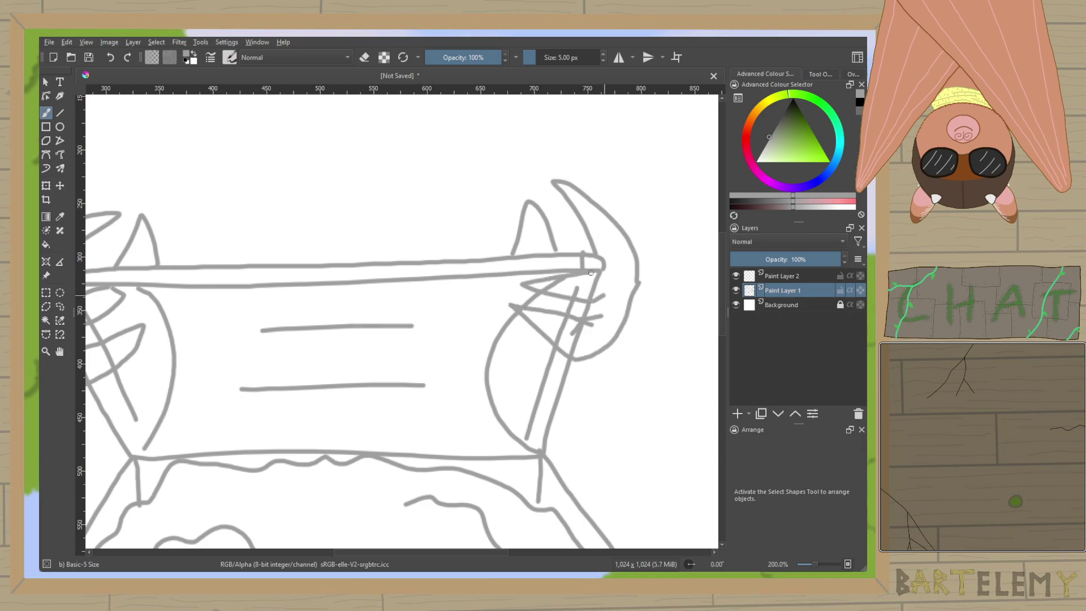
On Paint Layer 2, ink a black 5 px triangular bracket over the box's upper-left front corner.
{"action": "scroll", "coordinate": [607, 290], "scroll_direction": "down", "scroll_amount": 2}
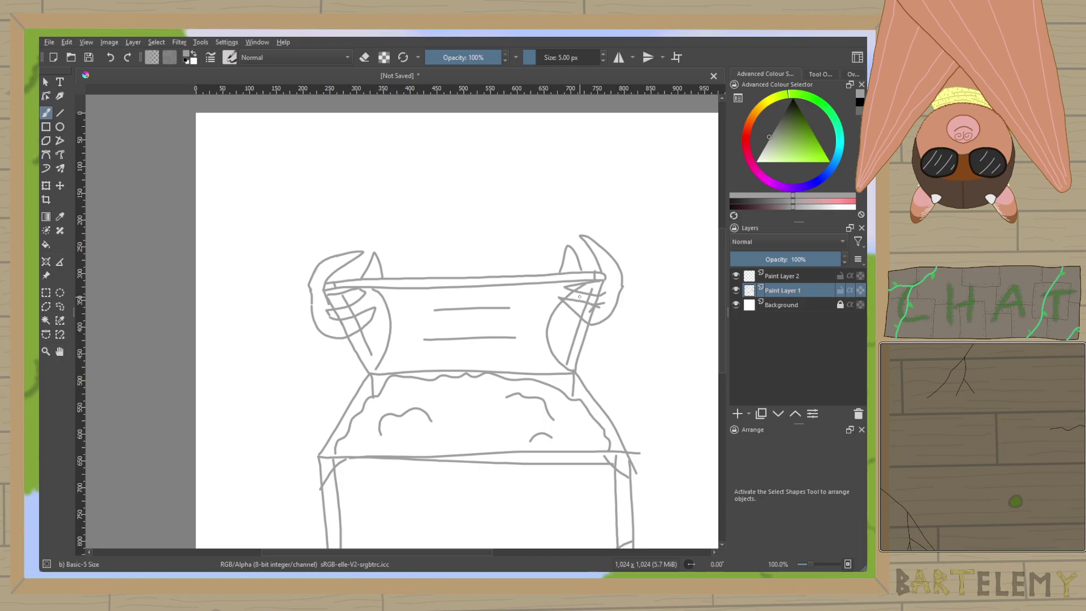
{"action": "left_click_drag", "start_coordinate": [527, 393], "coordinate": [544, 315]}
{"action": "left_click", "coordinate": [794, 275]}
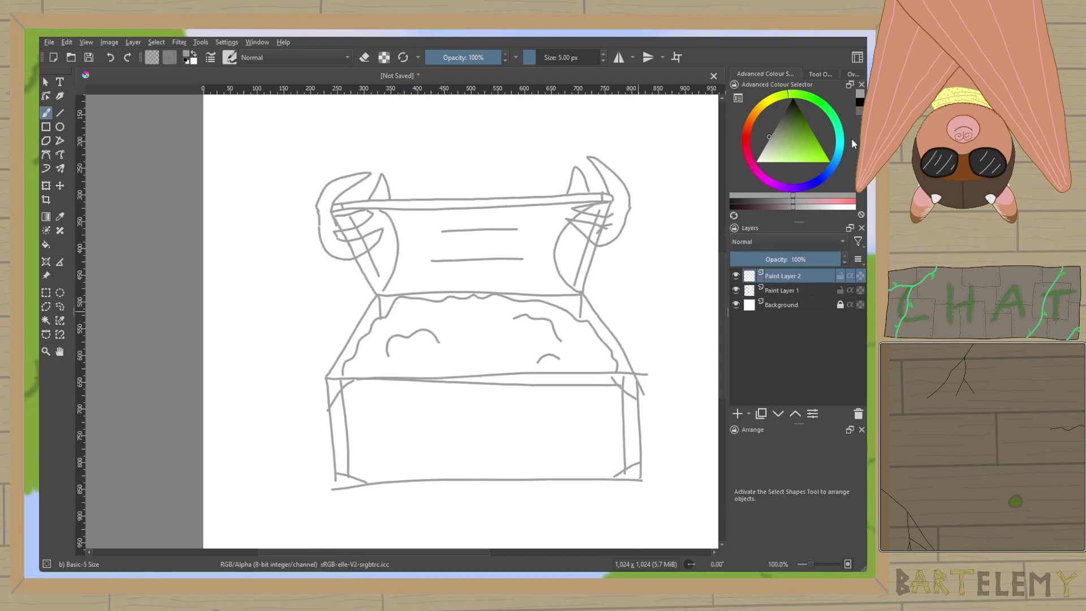
{"action": "left_click", "coordinate": [860, 104]}
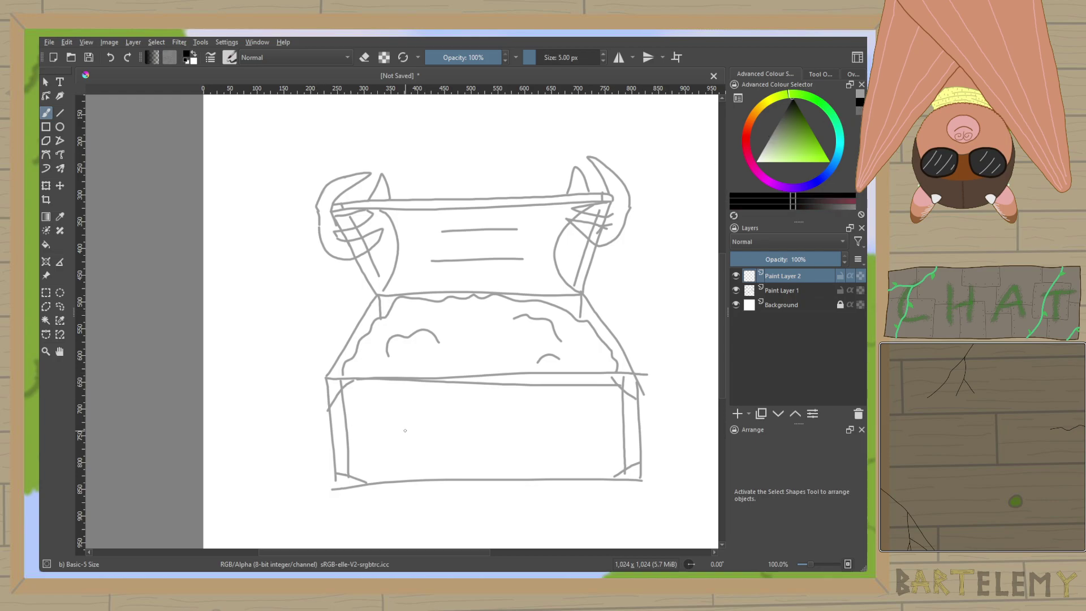
{"action": "scroll", "coordinate": [407, 421], "scroll_direction": "down", "scroll_amount": 1}
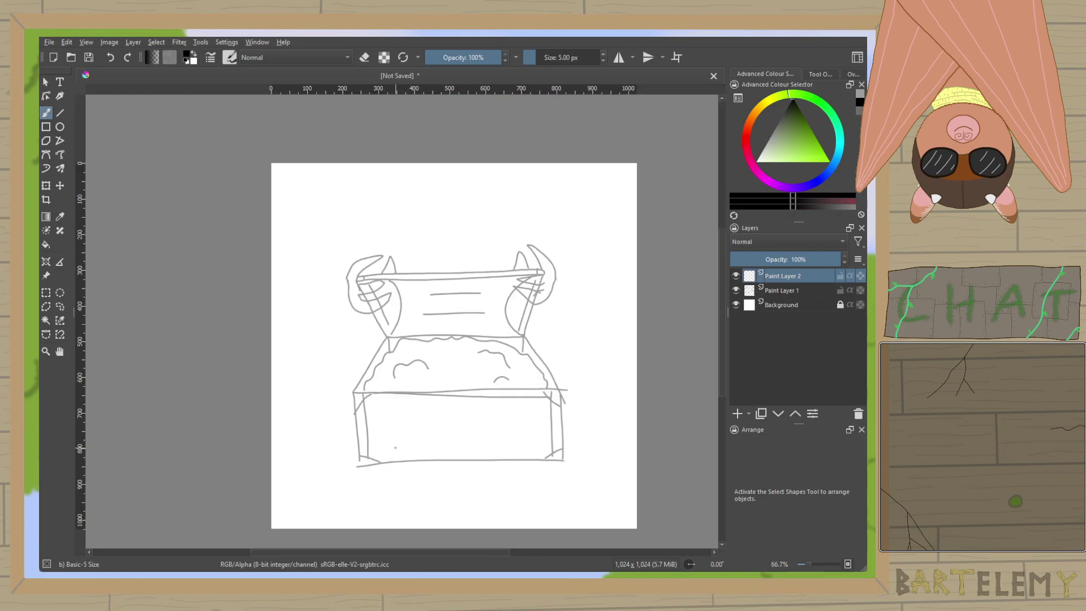
{"action": "scroll", "coordinate": [395, 447], "scroll_direction": "up", "scroll_amount": 3}
{"action": "left_click_drag", "start_coordinate": [395, 438], "coordinate": [285, 399]}
{"action": "scroll", "coordinate": [252, 412], "scroll_direction": "down", "scroll_amount": 1}
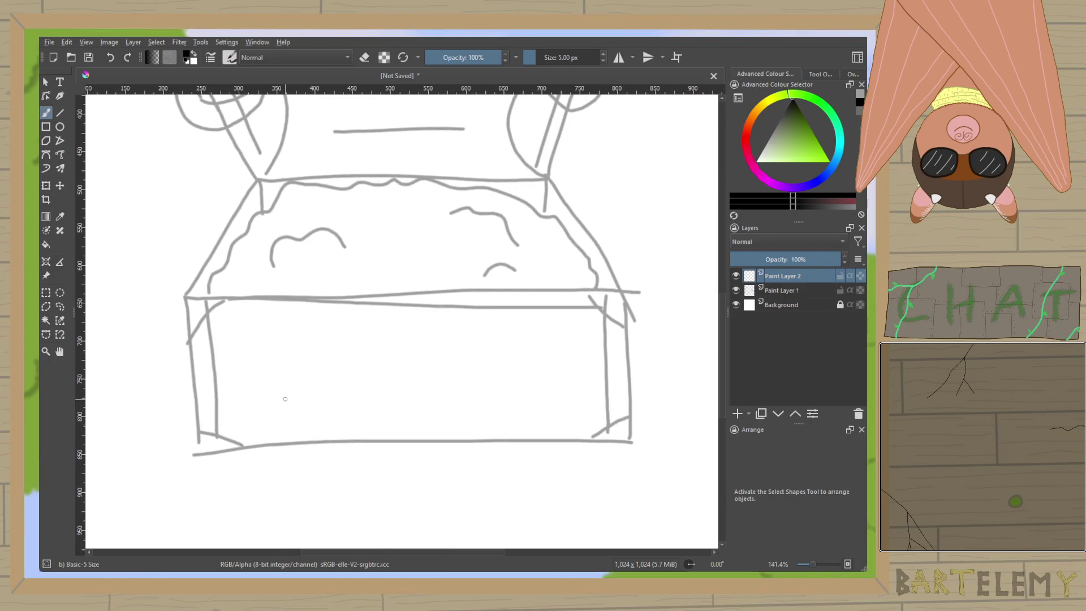
{"action": "scroll", "coordinate": [204, 371], "scroll_direction": "up", "scroll_amount": 3}
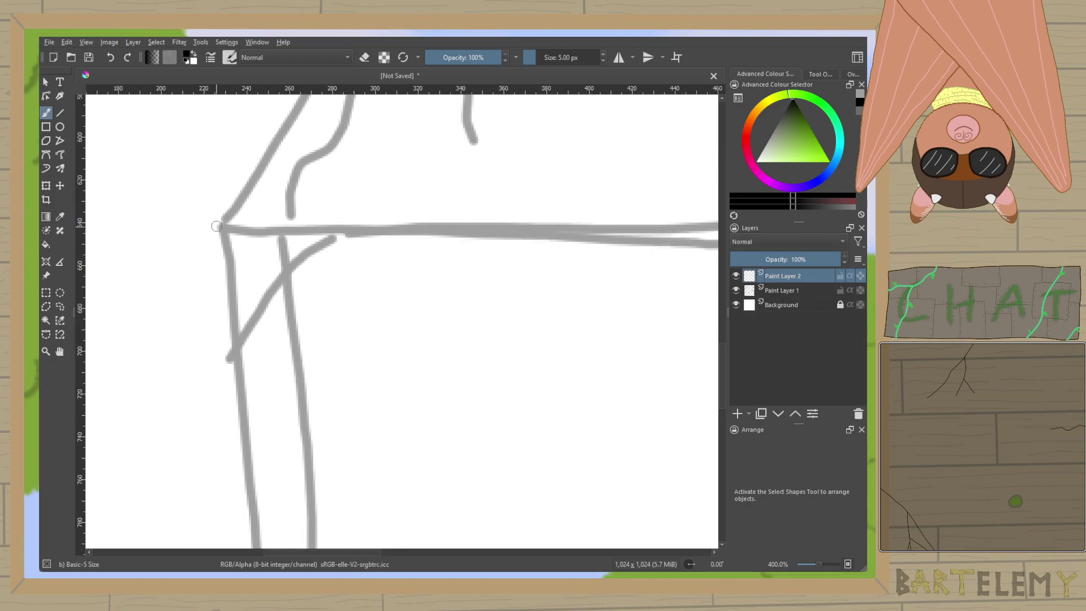
{"action": "mouse_move", "coordinate": [223, 216]}
{"action": "left_mouse_down"}
{"action": "mouse_move", "coordinate": [220, 349]}
{"action": "mouse_move", "coordinate": [340, 238]}
{"action": "mouse_move", "coordinate": [337, 214]}
{"action": "mouse_move", "coordinate": [221, 226]}
{"action": "mouse_move", "coordinate": [228, 360]}
{"action": "mouse_move", "coordinate": [347, 229]}
{"action": "mouse_move", "coordinate": [268, 221]}
{"action": "mouse_move", "coordinate": [345, 220]}
{"action": "mouse_move", "coordinate": [331, 232]}
{"action": "left_mouse_up"}
{"action": "key", "text": "ctrl+z"}
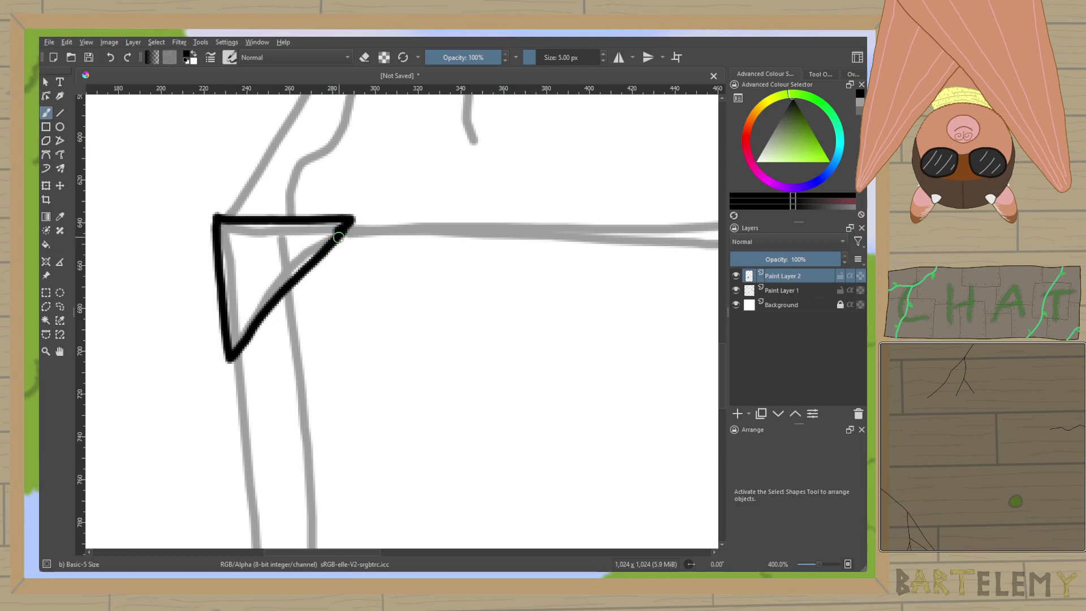
Ink a black triangular bracket over the box's lower-left front corner.
{"action": "scroll", "coordinate": [393, 412], "scroll_direction": "down", "scroll_amount": 5}
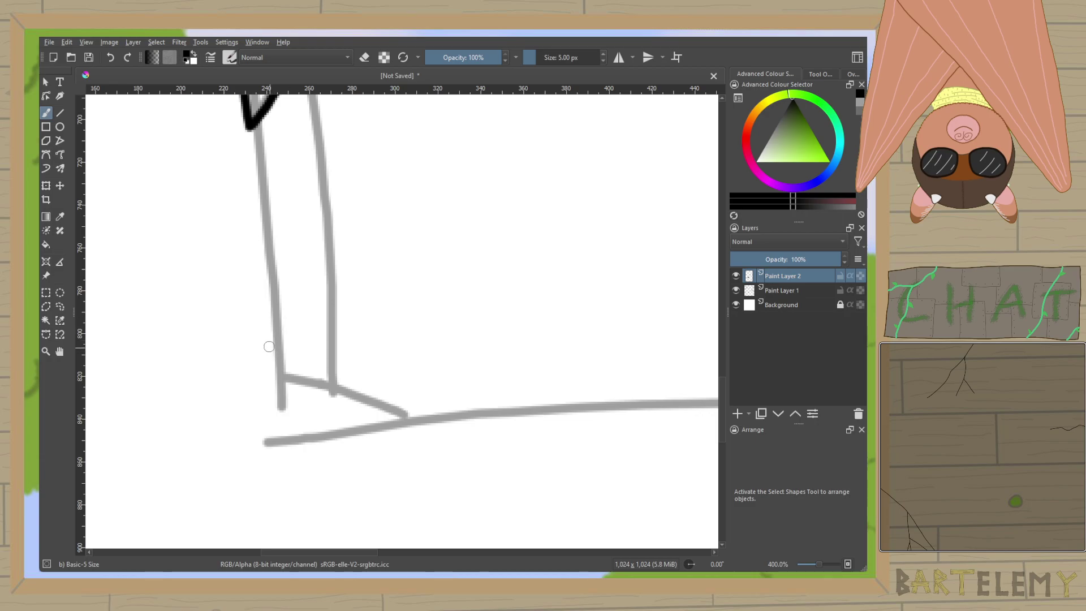
{"action": "left_click_drag", "start_coordinate": [266, 338], "coordinate": [273, 445]}
{"action": "left_click_drag", "start_coordinate": [265, 339], "coordinate": [399, 420]}
{"action": "left_click_drag", "start_coordinate": [277, 436], "coordinate": [400, 420]}
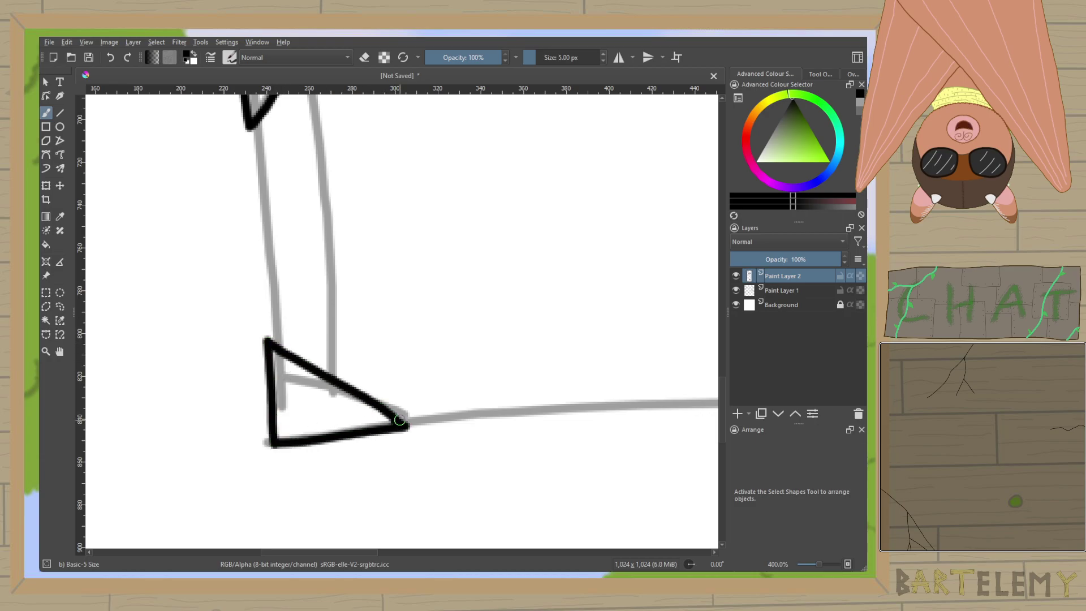
Save the drawing as 10fortune.
{"action": "scroll", "coordinate": [400, 419], "scroll_direction": "right", "scroll_amount": 7}
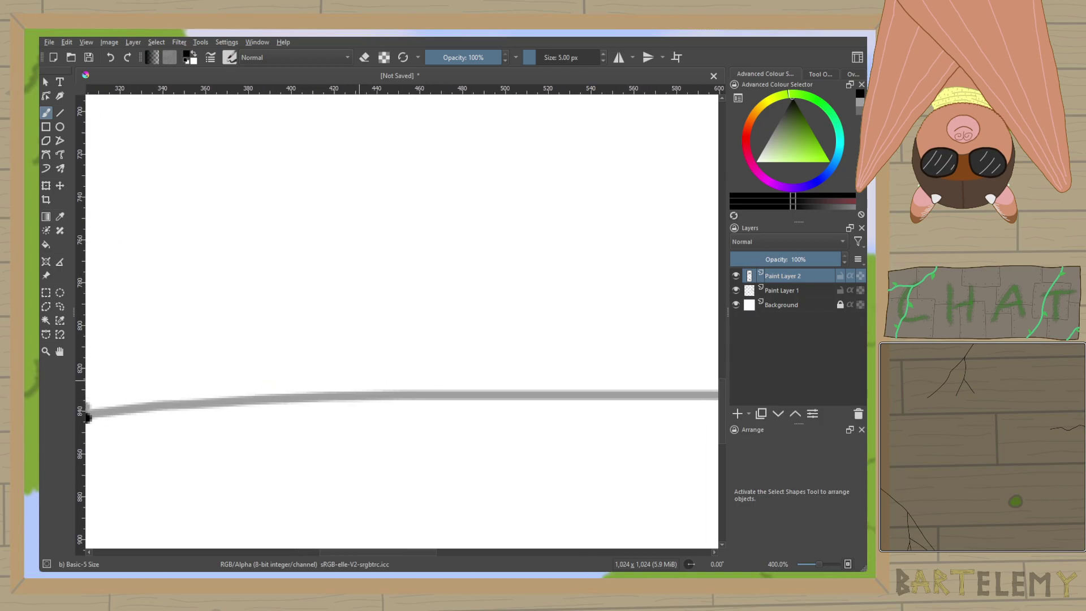
{"action": "key", "text": "ctrl+s"}
{"action": "scroll", "coordinate": [357, 359], "scroll_direction": "right", "scroll_amount": 5}
{"action": "left_click_drag", "start_coordinate": [561, 368], "coordinate": [407, 378]}
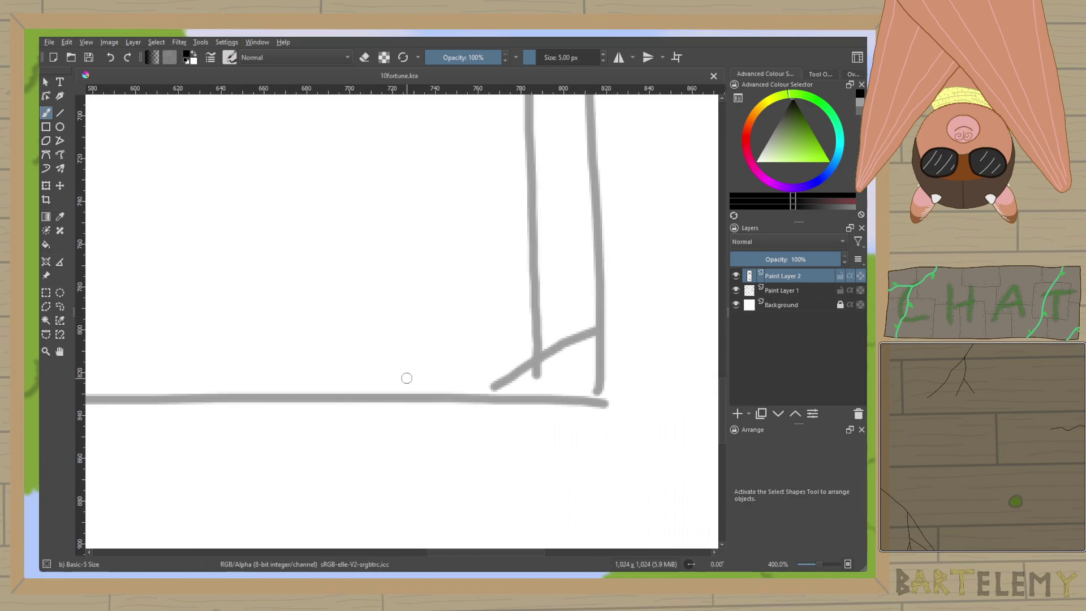
Ink a black triangular bracket over the box's lower-right front corner, redrawing its vertical and bottom sides.
{"action": "mouse_move", "coordinate": [481, 403]}
{"action": "left_mouse_down"}
{"action": "mouse_move", "coordinate": [609, 322]}
{"action": "mouse_move", "coordinate": [595, 401]}
{"action": "left_mouse_up"}
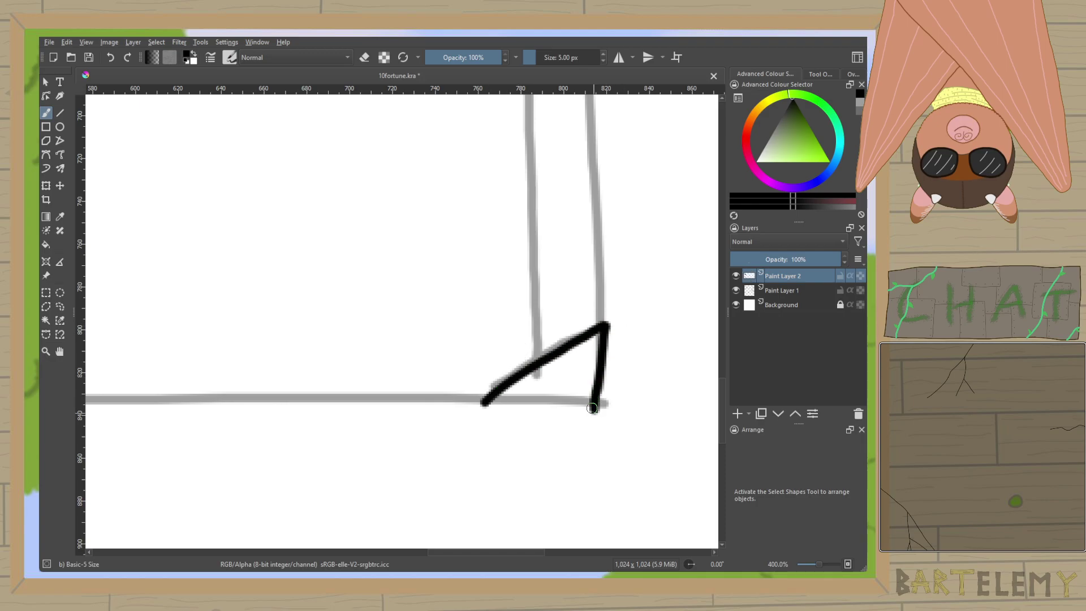
{"action": "key", "text": "ctrl+z"}
{"action": "left_click_drag", "start_coordinate": [606, 325], "coordinate": [603, 408]}
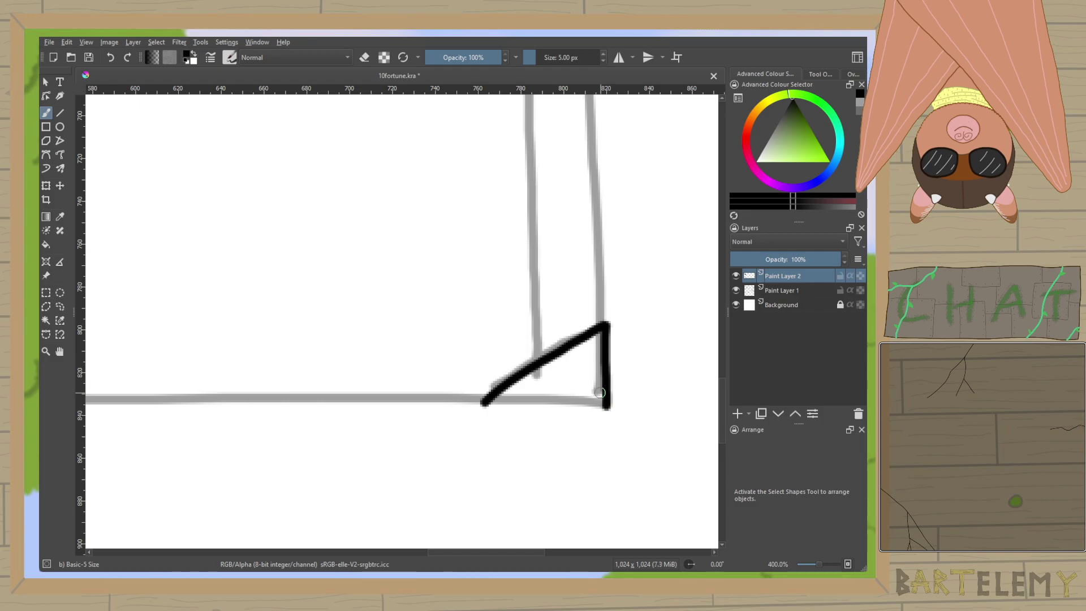
{"action": "left_click_drag", "start_coordinate": [483, 404], "coordinate": [604, 416]}
{"action": "key", "text": "ctrl+z"}
{"action": "mouse_move", "coordinate": [483, 403]}
{"action": "left_mouse_down"}
{"action": "mouse_move", "coordinate": [583, 414]}
{"action": "mouse_move", "coordinate": [598, 400]}
{"action": "left_mouse_up"}
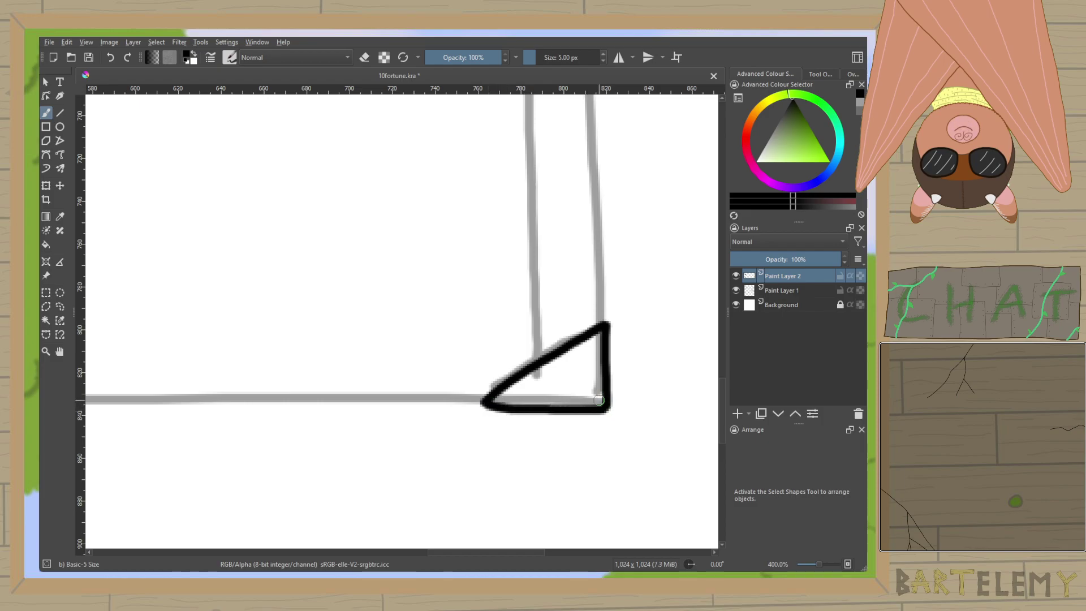
Ink a black triangular bracket over the box's upper-right front corner, redrawing its diagonal side.
{"action": "scroll", "coordinate": [598, 401], "scroll_direction": "up", "scroll_amount": 5}
{"action": "mouse_move", "coordinate": [438, 139]}
{"action": "left_mouse_down"}
{"action": "mouse_move", "coordinate": [545, 141]}
{"action": "mouse_move", "coordinate": [541, 251]}
{"action": "left_mouse_up"}
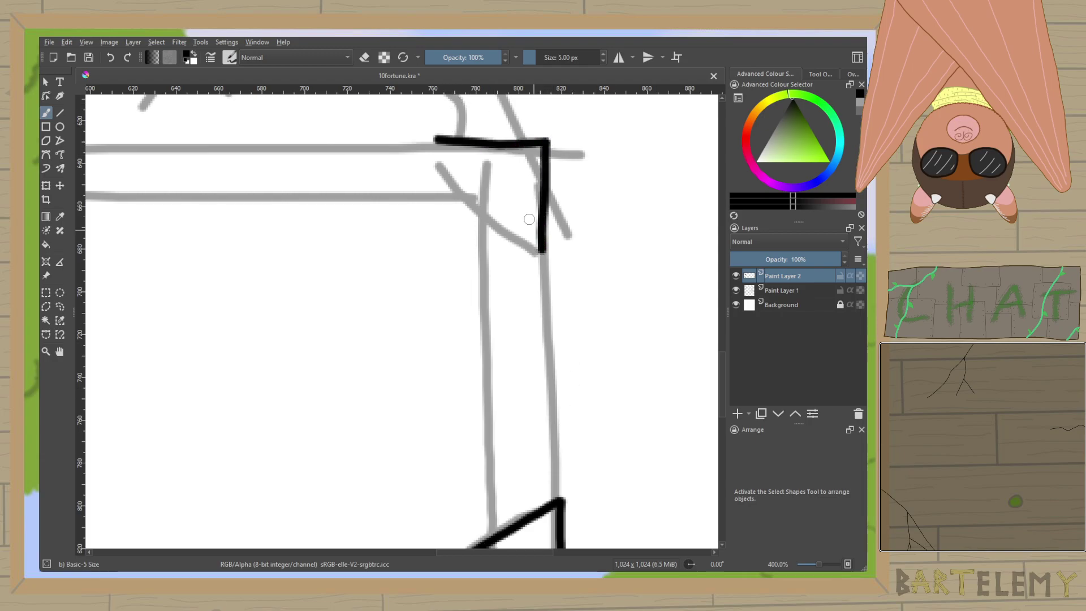
{"action": "left_click_drag", "start_coordinate": [436, 139], "coordinate": [534, 256]}
{"action": "key", "text": "ctrl+z"}
{"action": "left_click_drag", "start_coordinate": [431, 143], "coordinate": [542, 253]}
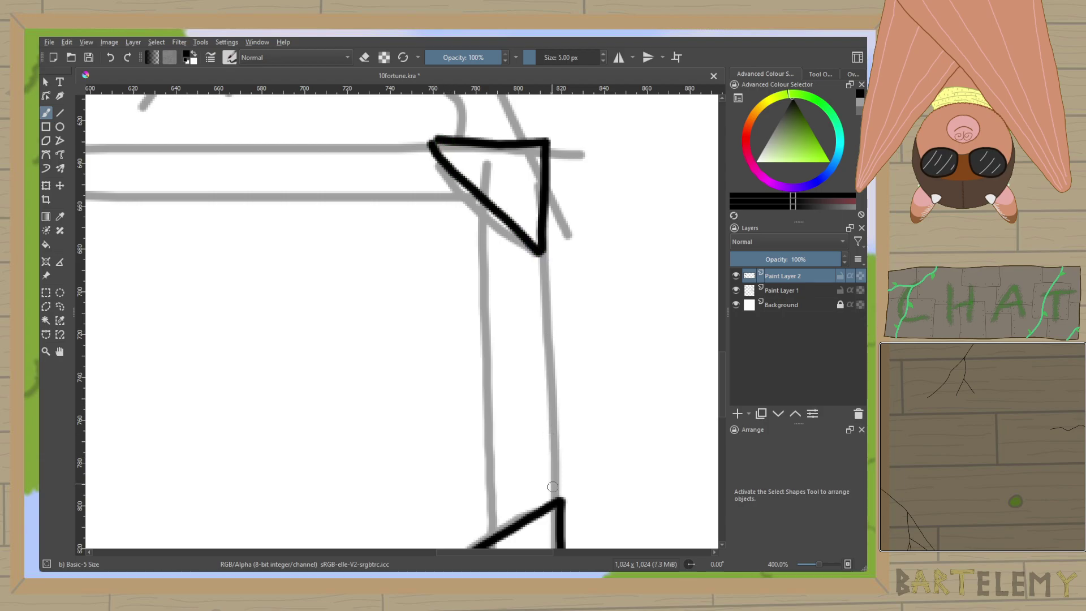
Ink the front face's right edge and bottom edge as black lines joining the corner brackets.
{"action": "mouse_move", "coordinate": [559, 500]}
{"action": "left_mouse_down"}
{"action": "mouse_move", "coordinate": [544, 257]}
{"action": "mouse_move", "coordinate": [557, 500]}
{"action": "left_mouse_up"}
{"action": "key", "text": "ctrl+z"}
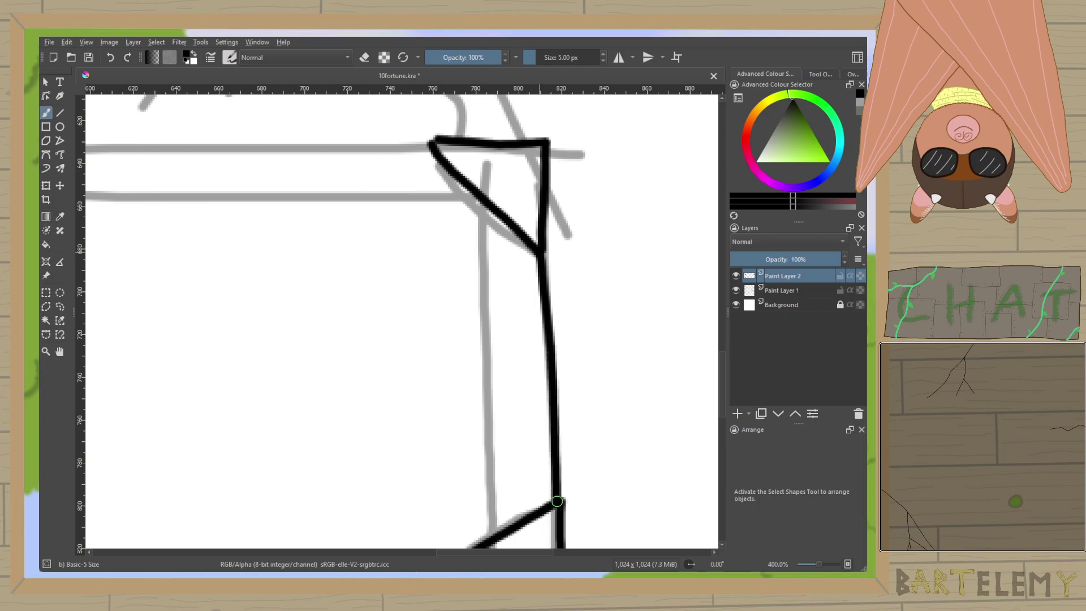
{"action": "scroll", "coordinate": [601, 383], "scroll_direction": "down", "scroll_amount": 2}
{"action": "scroll", "coordinate": [601, 383], "scroll_direction": "down", "scroll_amount": 1}
{"action": "left_click_drag", "start_coordinate": [400, 383], "coordinate": [524, 356]}
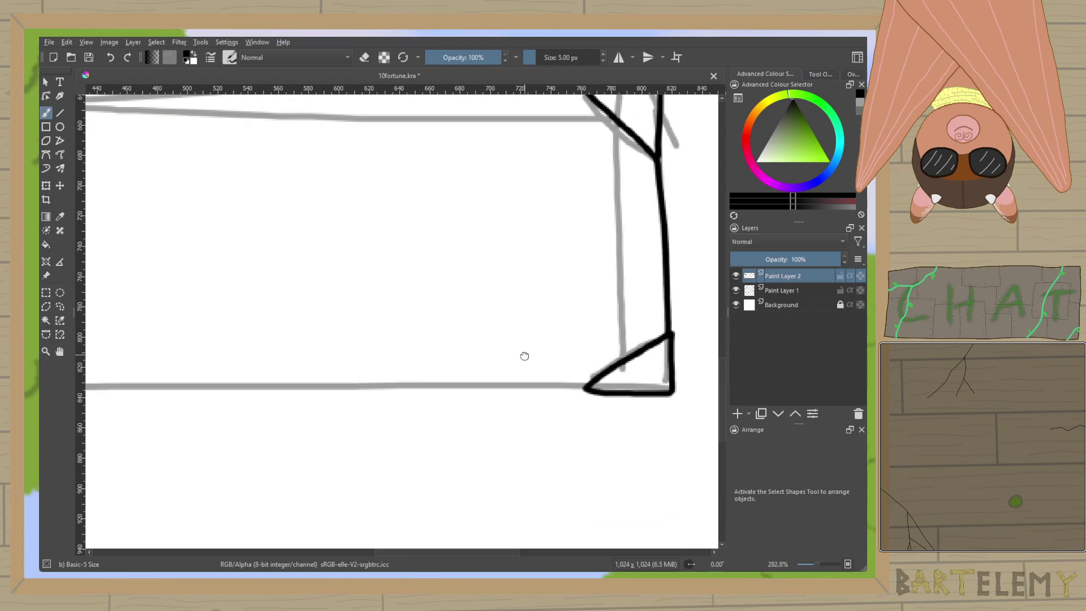
{"action": "scroll", "coordinate": [562, 365], "scroll_direction": "down", "scroll_amount": 1}
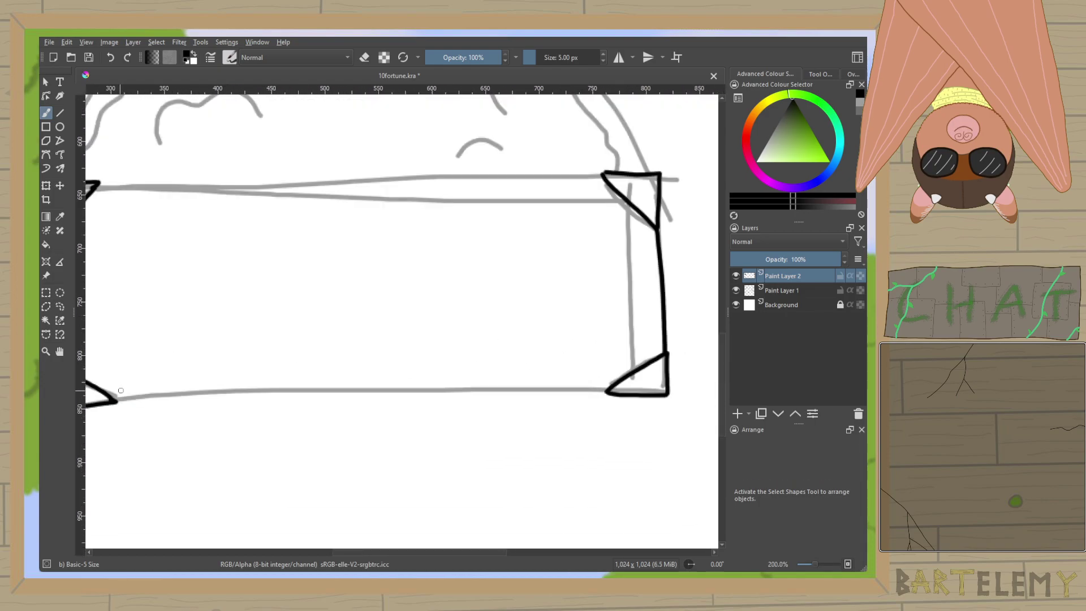
{"action": "left_click_drag", "start_coordinate": [116, 401], "coordinate": [603, 393]}
Ink the front face's left edge and top edge as black lines joining the corner brackets.
{"action": "scroll", "coordinate": [530, 380], "scroll_direction": "left", "scroll_amount": 3}
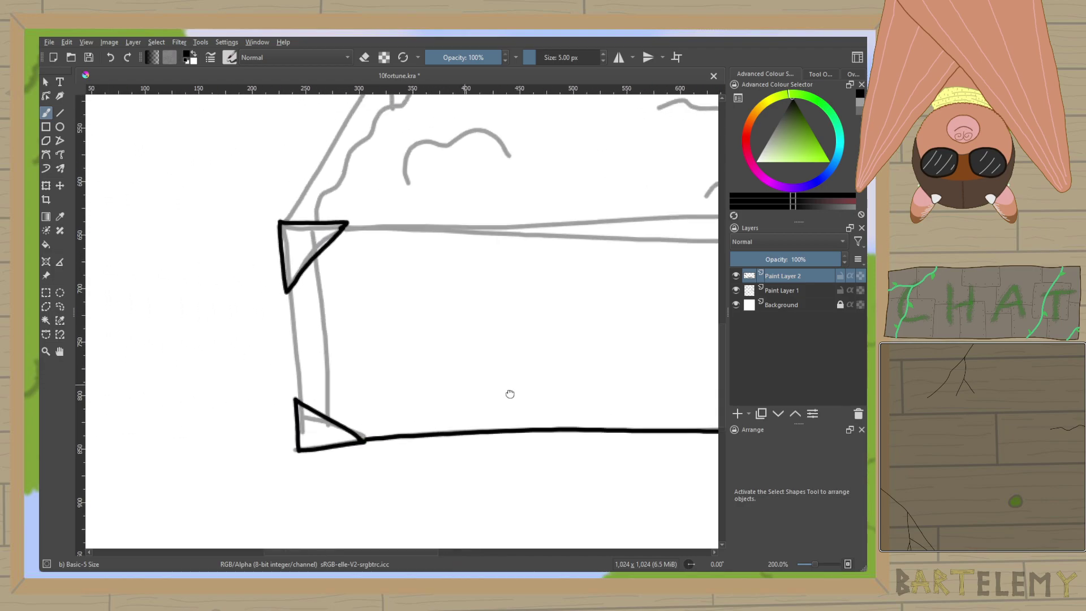
{"action": "scroll", "coordinate": [505, 391], "scroll_direction": "up", "scroll_amount": 1}
{"action": "left_click_drag", "start_coordinate": [274, 448], "coordinate": [253, 234]}
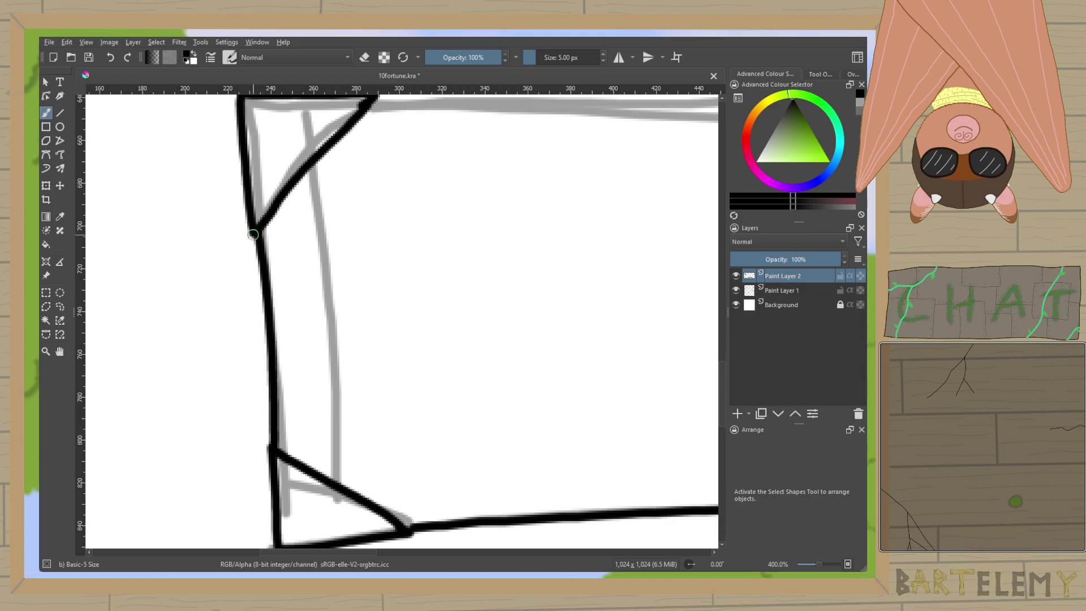
{"action": "scroll", "coordinate": [253, 235], "scroll_direction": "down", "scroll_amount": 2}
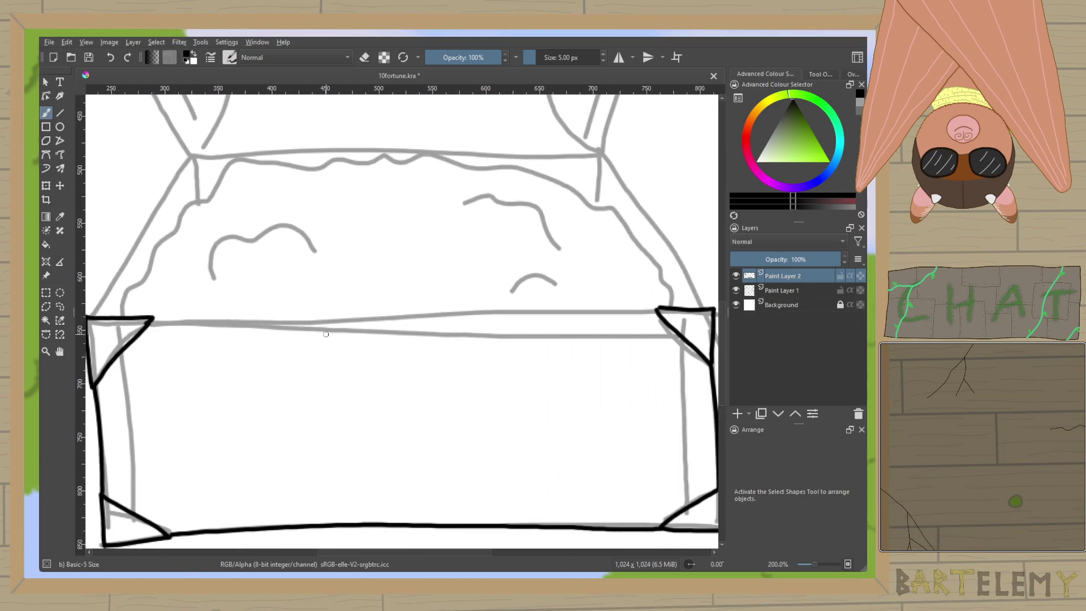
{"action": "left_click_drag", "start_coordinate": [152, 320], "coordinate": [655, 308]}
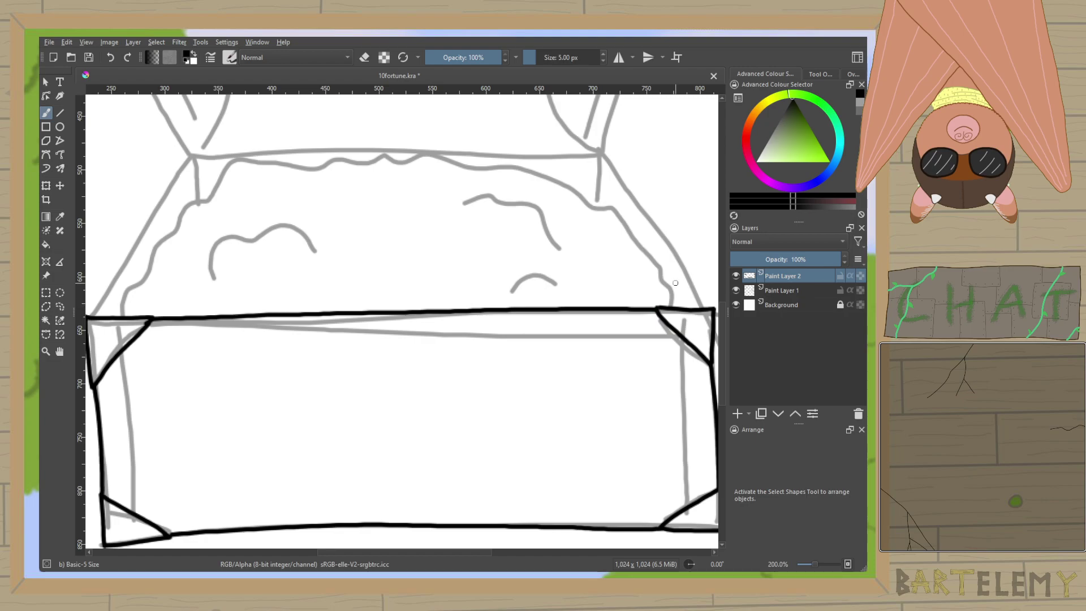
Ink the wavy black outline of the treasure heap from the box's left front rim over to the right.
{"action": "left_click_drag", "start_coordinate": [501, 256], "coordinate": [550, 268]}
{"action": "scroll", "coordinate": [261, 235], "scroll_direction": "up", "scroll_amount": 3}
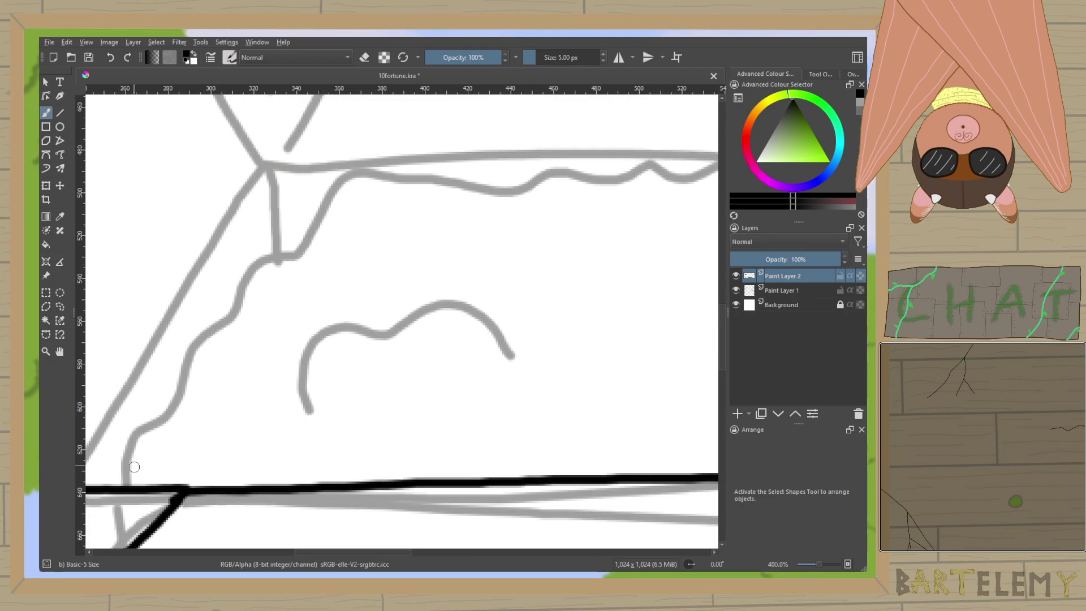
{"action": "mouse_move", "coordinate": [123, 485]}
{"action": "left_mouse_down"}
{"action": "mouse_move", "coordinate": [120, 455]}
{"action": "mouse_move", "coordinate": [175, 396]}
{"action": "mouse_move", "coordinate": [184, 355]}
{"action": "mouse_move", "coordinate": [232, 320]}
{"action": "mouse_move", "coordinate": [257, 258]}
{"action": "mouse_move", "coordinate": [305, 249]}
{"action": "mouse_move", "coordinate": [349, 188]}
{"action": "mouse_move", "coordinate": [498, 175]}
{"action": "mouse_move", "coordinate": [528, 190]}
{"action": "mouse_move", "coordinate": [600, 172]}
{"action": "mouse_move", "coordinate": [622, 176]}
{"action": "mouse_move", "coordinate": [380, 232]}
{"action": "mouse_move", "coordinate": [439, 202]}
{"action": "mouse_move", "coordinate": [654, 223]}
{"action": "mouse_move", "coordinate": [178, 113]}
{"action": "mouse_move", "coordinate": [263, 177]}
{"action": "mouse_move", "coordinate": [396, 230]}
{"action": "mouse_move", "coordinate": [432, 266]}
{"action": "mouse_move", "coordinate": [464, 355]}
{"action": "mouse_move", "coordinate": [495, 383]}
{"action": "mouse_move", "coordinate": [496, 408]}
{"action": "left_mouse_up"}
{"action": "left_click_drag", "start_coordinate": [385, 245], "coordinate": [399, 314]}
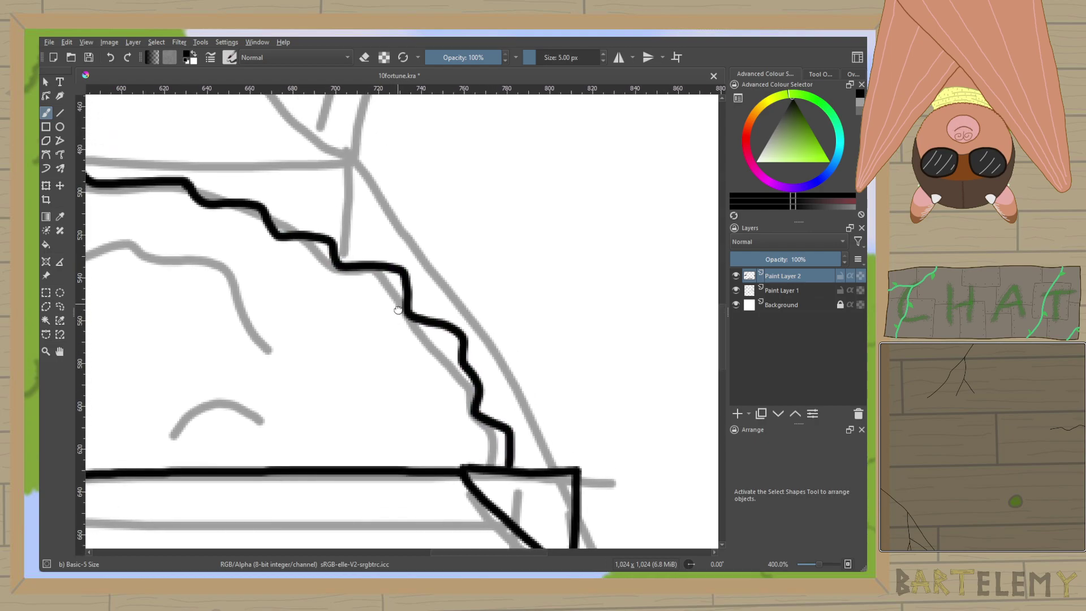
Ink the box's slanted right rim and the short vertical line at its back-right inner corner.
{"action": "mouse_move", "coordinate": [578, 478]}
{"action": "left_mouse_down"}
{"action": "mouse_move", "coordinate": [355, 168]}
{"action": "mouse_move", "coordinate": [361, 268]}
{"action": "left_mouse_up"}
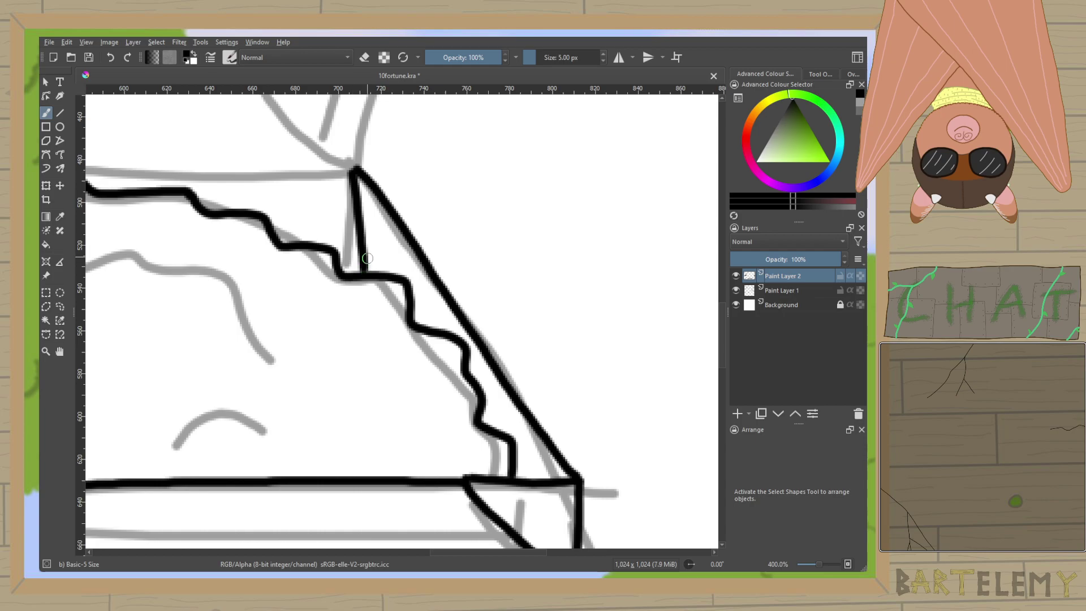
{"action": "key", "text": "ctrl+z"}
{"action": "mouse_move", "coordinate": [354, 184]}
{"action": "left_mouse_down"}
{"action": "mouse_move", "coordinate": [442, 264]}
{"action": "mouse_move", "coordinate": [643, 318]}
{"action": "left_mouse_up"}
Ink the box's back rim as one straight black line between the two back corners.
{"action": "scroll", "coordinate": [501, 283], "scroll_direction": "down", "scroll_amount": 1}
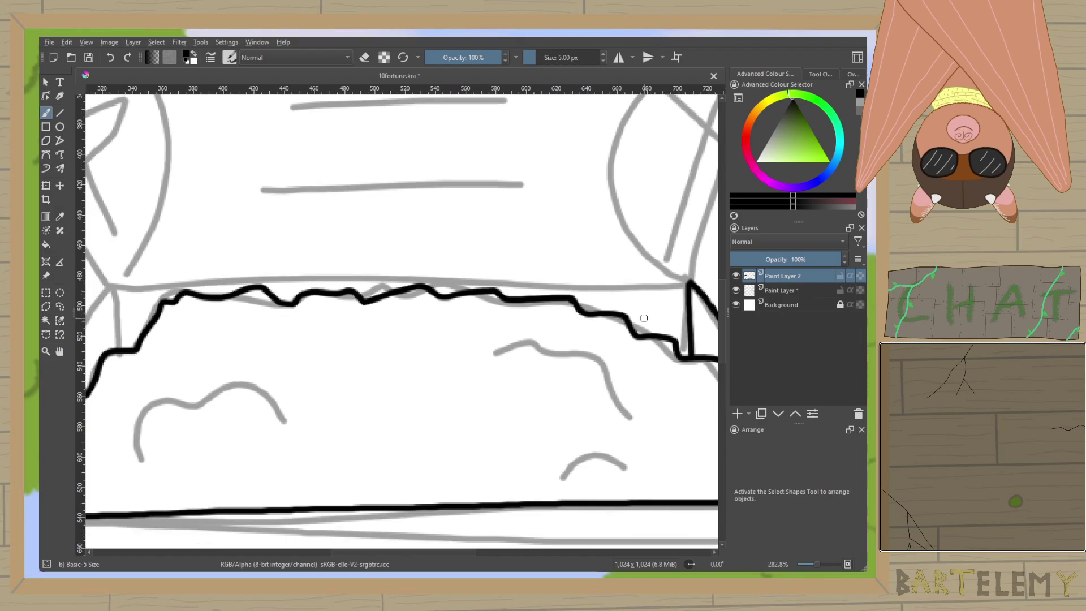
{"action": "mouse_move", "coordinate": [108, 282]}
{"action": "left_mouse_down"}
{"action": "mouse_move", "coordinate": [362, 269]}
{"action": "mouse_move", "coordinate": [691, 272]}
{"action": "left_mouse_up"}
{"action": "key", "text": "ctrl+z"}
{"action": "left_click_drag", "start_coordinate": [112, 285], "coordinate": [692, 282]}
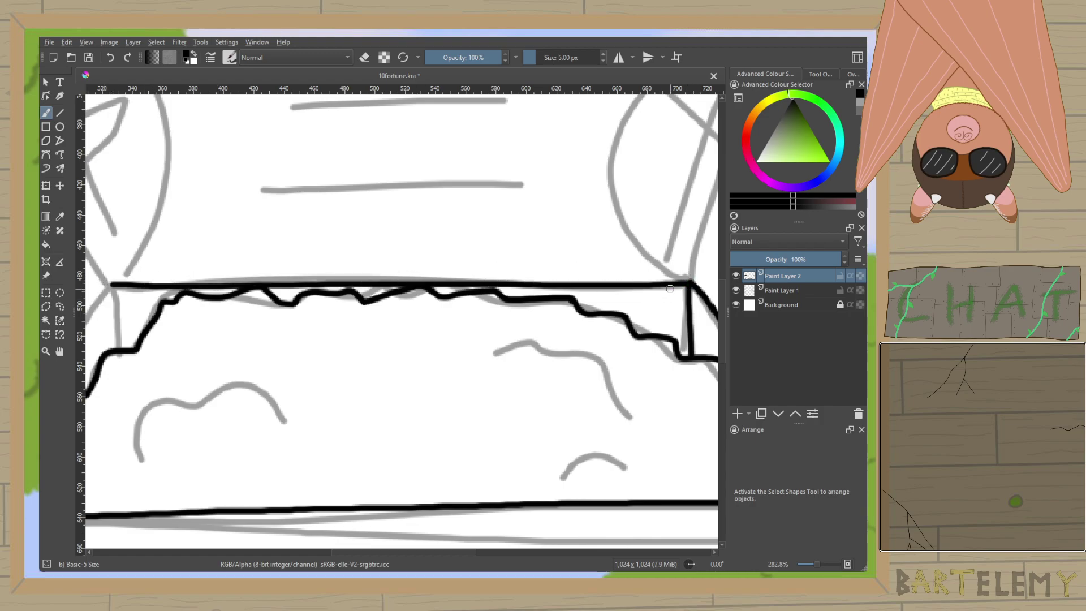
Ink the box's slanted left rim and the short vertical line at its back-left inner corner.
{"action": "left_click_drag", "start_coordinate": [456, 349], "coordinate": [671, 284]}
{"action": "scroll", "coordinate": [301, 320], "scroll_direction": "up", "scroll_amount": 1}
{"action": "left_click_drag", "start_coordinate": [235, 395], "coordinate": [264, 395]}
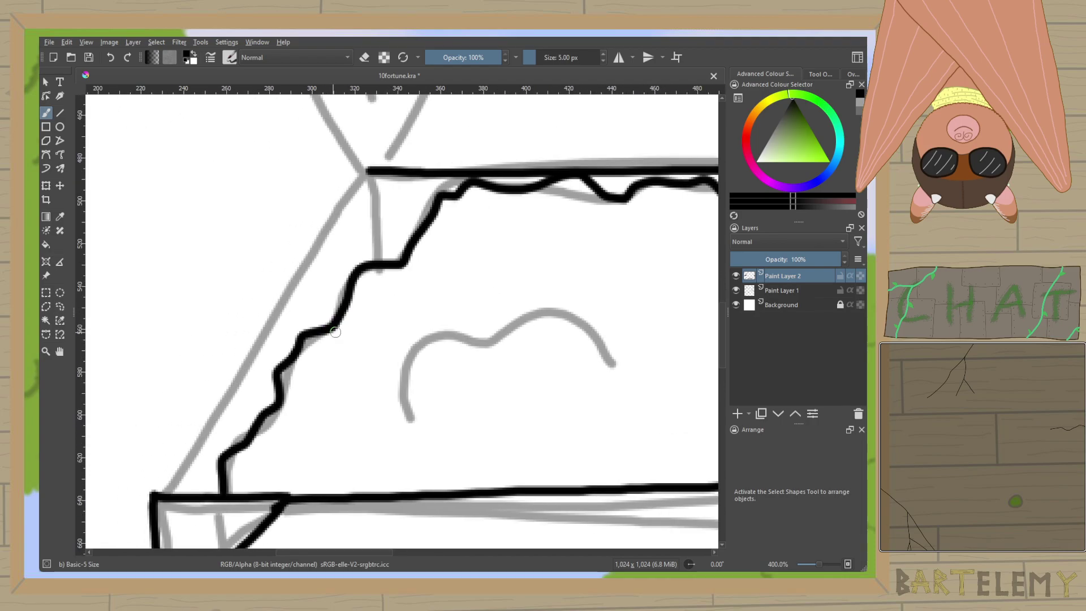
{"action": "mouse_move", "coordinate": [154, 494]}
{"action": "left_mouse_down"}
{"action": "mouse_move", "coordinate": [318, 232]}
{"action": "mouse_move", "coordinate": [372, 169]}
{"action": "mouse_move", "coordinate": [368, 263]}
{"action": "left_mouse_up"}
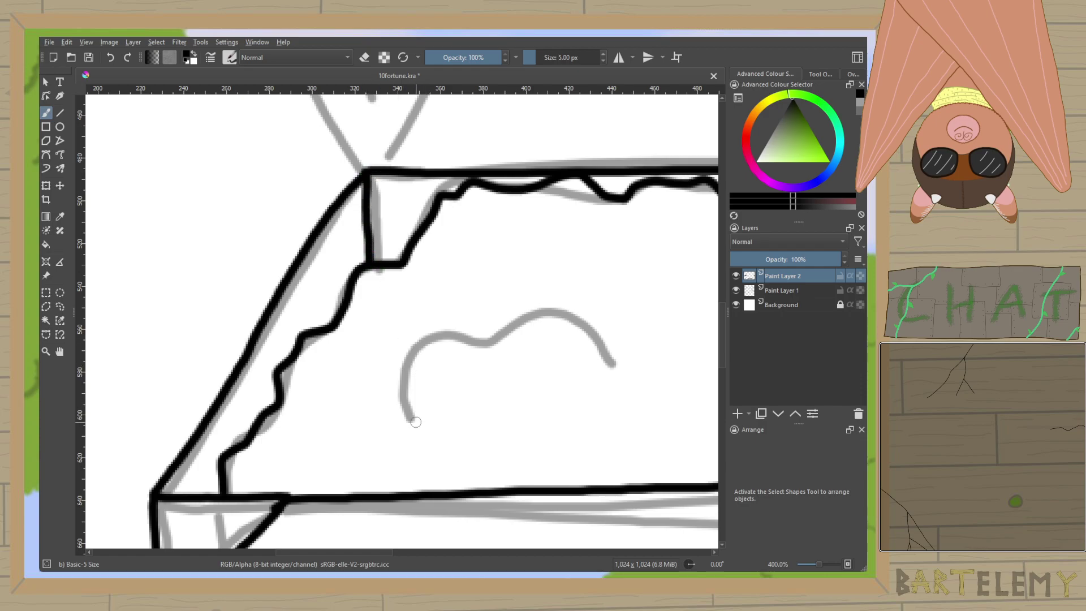
Ink the curved black contour lines inside the treasure heap, then save the drawing.
{"action": "mouse_move", "coordinate": [411, 418]}
{"action": "left_mouse_down"}
{"action": "mouse_move", "coordinate": [370, 382]}
{"action": "mouse_move", "coordinate": [400, 359]}
{"action": "left_mouse_up"}
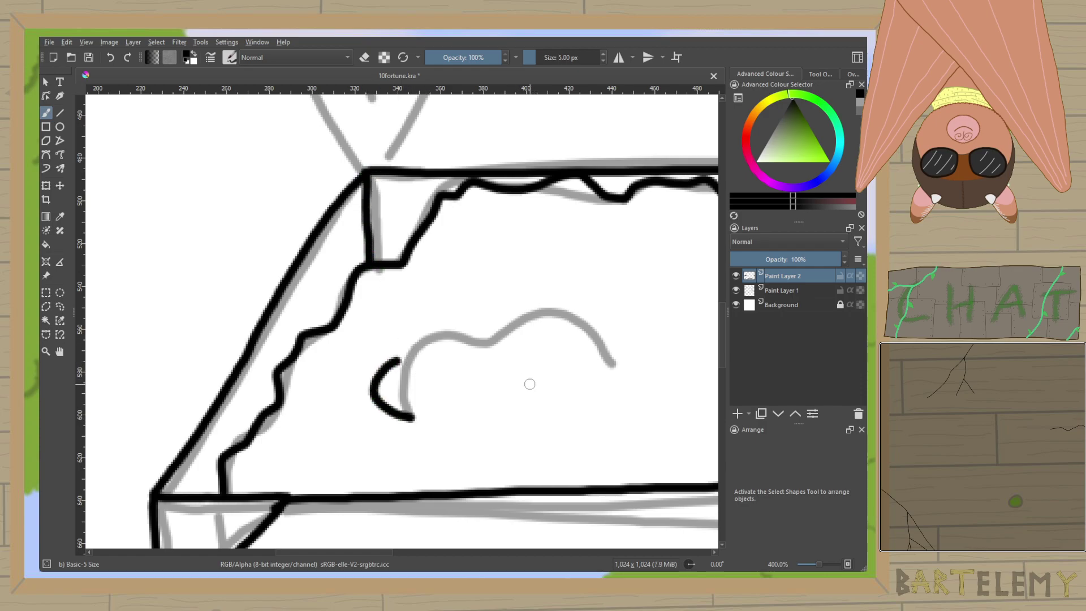
{"action": "mouse_move", "coordinate": [502, 333]}
{"action": "left_mouse_down"}
{"action": "mouse_move", "coordinate": [588, 308]}
{"action": "mouse_move", "coordinate": [631, 347]}
{"action": "mouse_move", "coordinate": [625, 384]}
{"action": "left_mouse_up"}
{"action": "left_click_drag", "start_coordinate": [505, 353], "coordinate": [215, 338]}
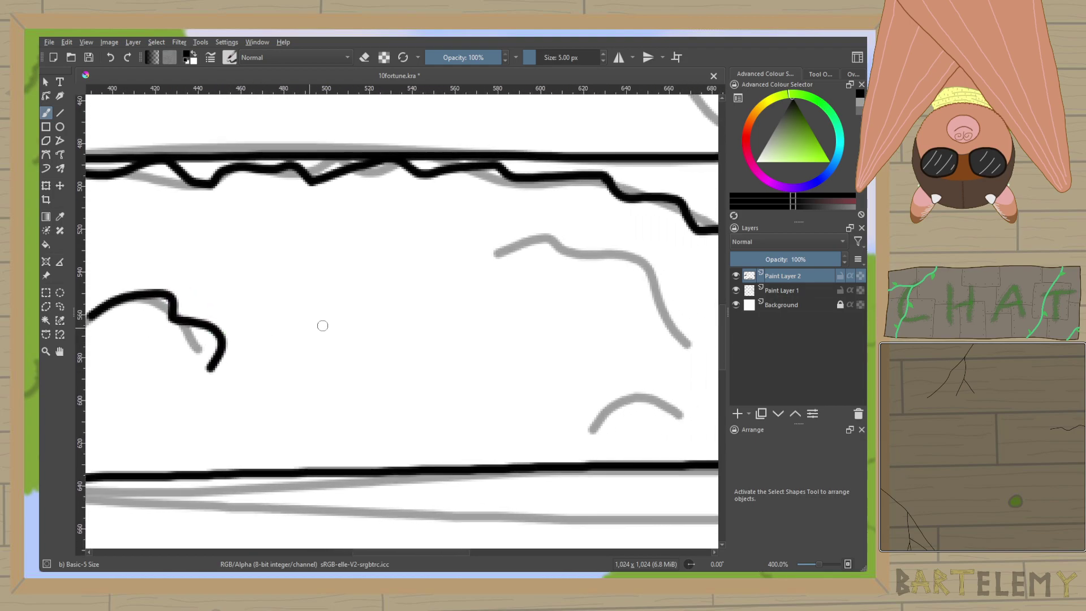
{"action": "mouse_move", "coordinate": [452, 255]}
{"action": "left_mouse_down"}
{"action": "mouse_move", "coordinate": [515, 238]}
{"action": "mouse_move", "coordinate": [532, 271]}
{"action": "mouse_move", "coordinate": [588, 260]}
{"action": "mouse_move", "coordinate": [607, 284]}
{"action": "mouse_move", "coordinate": [621, 343]}
{"action": "left_mouse_up"}
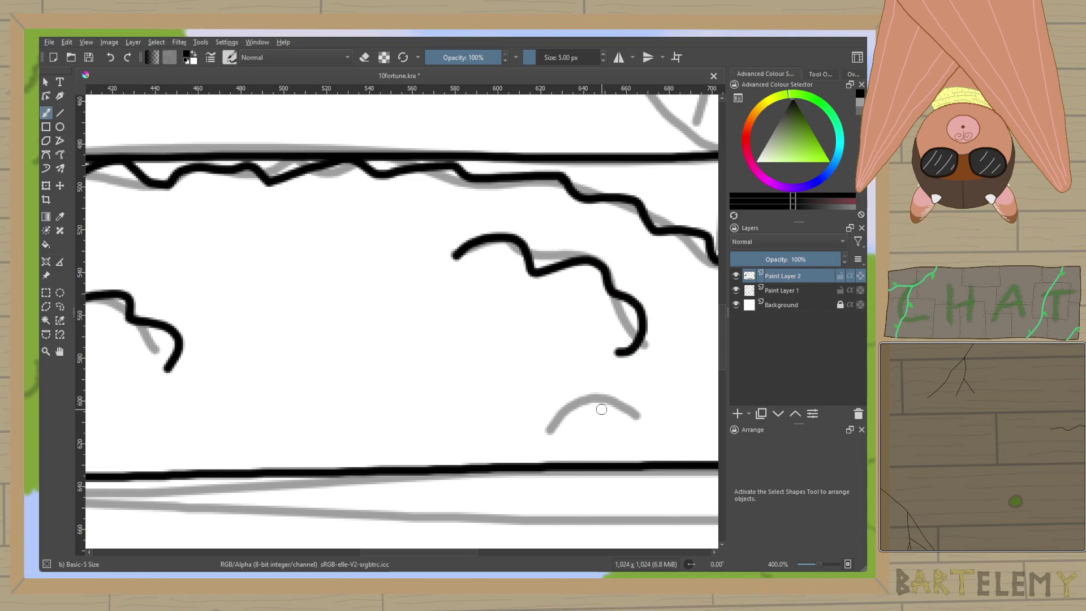
{"action": "left_click_drag", "start_coordinate": [548, 431], "coordinate": [586, 402]}
{"action": "scroll", "coordinate": [515, 427], "scroll_direction": "down", "scroll_amount": 2}
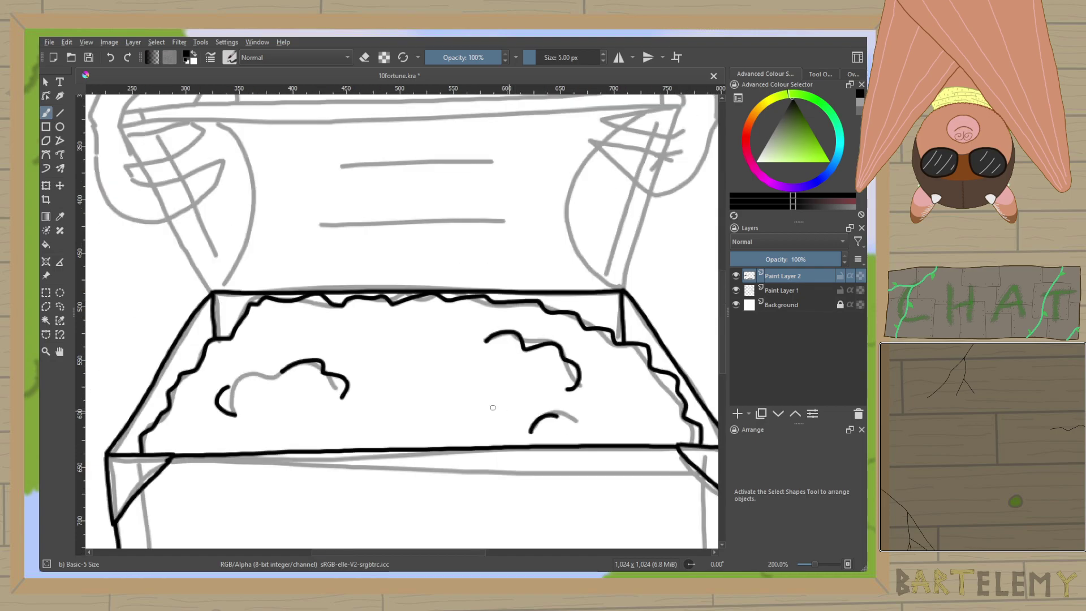
{"action": "scroll", "coordinate": [351, 310], "scroll_direction": "up", "scroll_amount": 4}
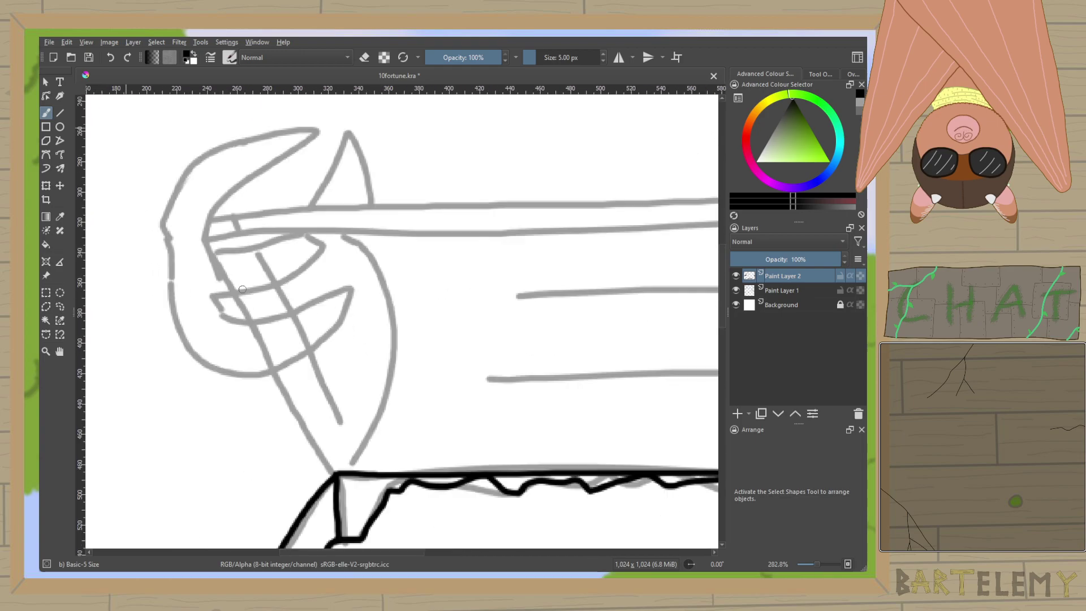
{"action": "left_click_drag", "start_coordinate": [274, 307], "coordinate": [322, 385]}
{"action": "key", "text": "ctrl+s"}
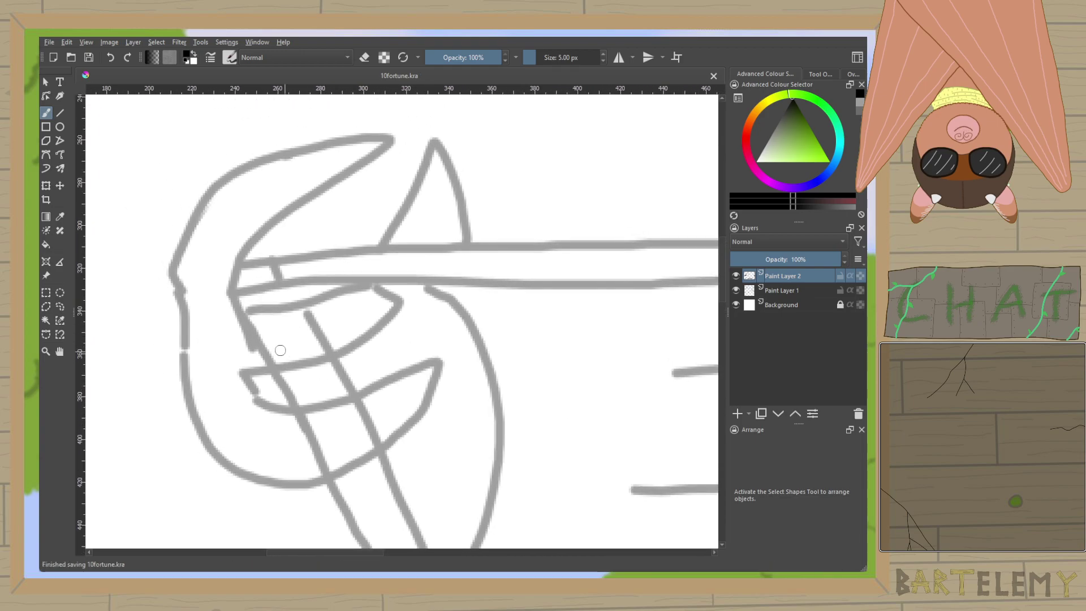
Ink black outlines of the clawed hands gripping the lid's left and right ends, each with pointed fingers.
{"action": "mouse_move", "coordinate": [181, 292]}
{"action": "left_mouse_down"}
{"action": "mouse_move", "coordinate": [183, 228]}
{"action": "mouse_move", "coordinate": [239, 169]}
{"action": "mouse_move", "coordinate": [335, 138]}
{"action": "mouse_move", "coordinate": [404, 142]}
{"action": "mouse_move", "coordinate": [274, 217]}
{"action": "mouse_move", "coordinate": [239, 275]}
{"action": "mouse_move", "coordinate": [180, 317]}
{"action": "mouse_move", "coordinate": [176, 351]}
{"action": "mouse_move", "coordinate": [211, 457]}
{"action": "mouse_move", "coordinate": [253, 460]}
{"action": "mouse_move", "coordinate": [239, 468]}
{"action": "mouse_move", "coordinate": [399, 412]}
{"action": "mouse_move", "coordinate": [454, 351]}
{"action": "mouse_move", "coordinate": [456, 333]}
{"action": "mouse_move", "coordinate": [396, 367]}
{"action": "mouse_move", "coordinate": [276, 384]}
{"action": "mouse_move", "coordinate": [255, 375]}
{"action": "mouse_move", "coordinate": [358, 342]}
{"action": "mouse_move", "coordinate": [400, 285]}
{"action": "mouse_move", "coordinate": [269, 316]}
{"action": "mouse_move", "coordinate": [230, 292]}
{"action": "left_mouse_up"}
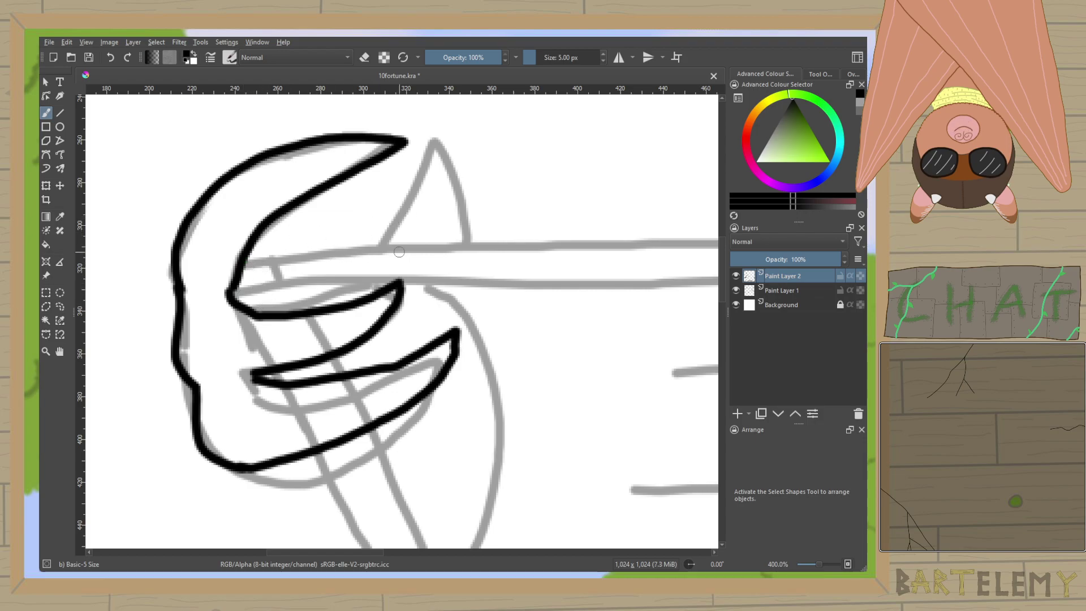
{"action": "scroll", "coordinate": [399, 252], "scroll_direction": "down", "scroll_amount": 2}
{"action": "scroll", "coordinate": [160, 260], "scroll_direction": "right", "scroll_amount": 5}
{"action": "scroll", "coordinate": [572, 308], "scroll_direction": "up", "scroll_amount": 2}
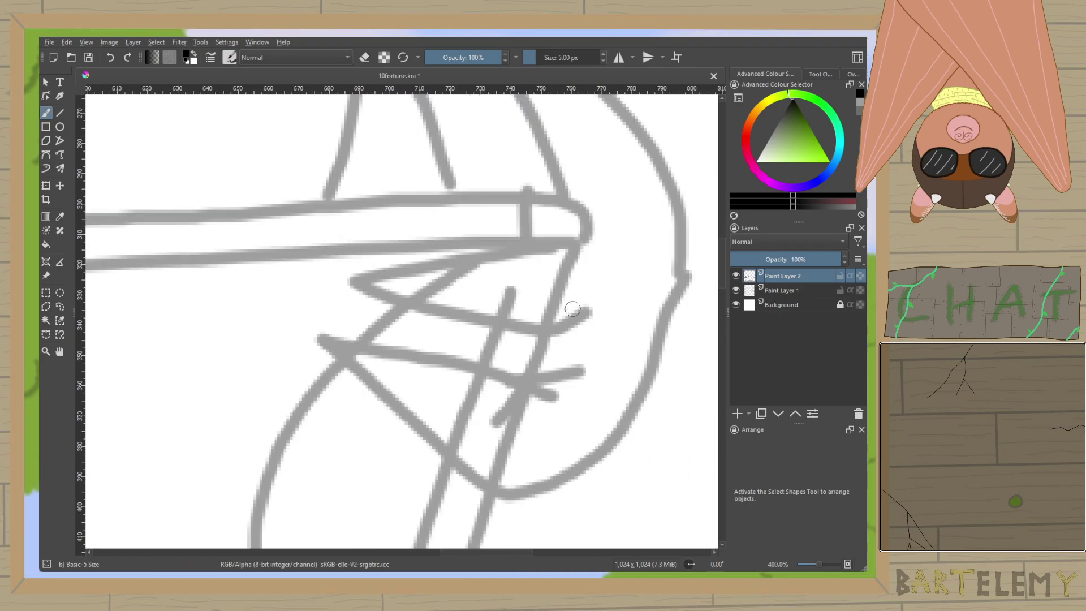
{"action": "scroll", "coordinate": [573, 309], "scroll_direction": "down", "scroll_amount": 2}
{"action": "scroll", "coordinate": [576, 191], "scroll_direction": "up", "scroll_amount": 3}
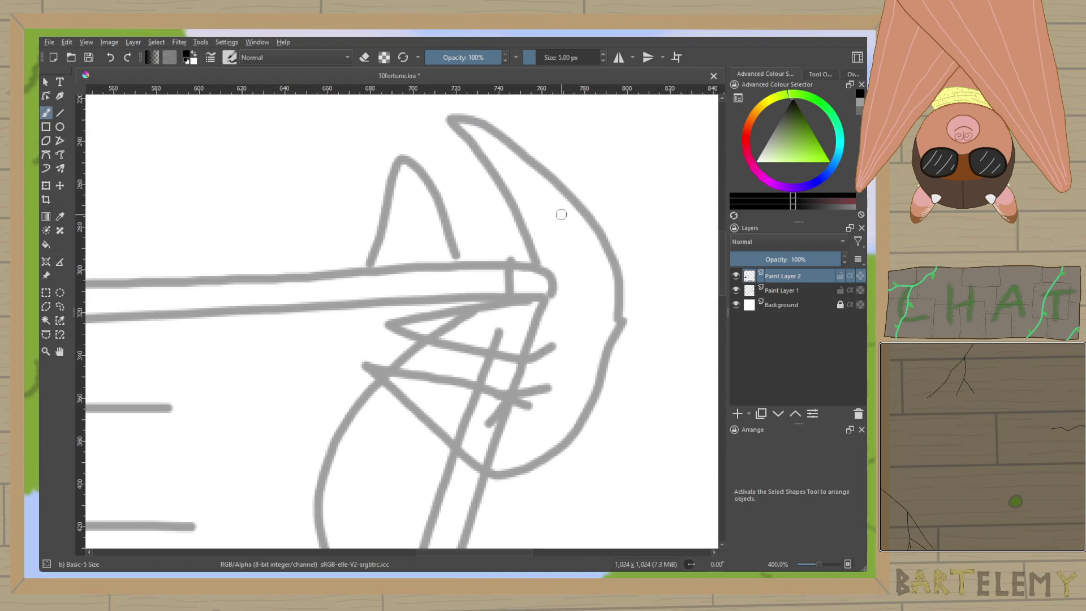
{"action": "mouse_move", "coordinate": [541, 268]}
{"action": "left_mouse_down"}
{"action": "mouse_move", "coordinate": [453, 117]}
{"action": "mouse_move", "coordinate": [543, 174]}
{"action": "mouse_move", "coordinate": [600, 247]}
{"action": "mouse_move", "coordinate": [612, 287]}
{"action": "mouse_move", "coordinate": [590, 404]}
{"action": "mouse_move", "coordinate": [577, 444]}
{"action": "mouse_move", "coordinate": [552, 457]}
{"action": "mouse_move", "coordinate": [518, 455]}
{"action": "mouse_move", "coordinate": [409, 413]}
{"action": "mouse_move", "coordinate": [376, 366]}
{"action": "mouse_move", "coordinate": [457, 393]}
{"action": "mouse_move", "coordinate": [538, 392]}
{"action": "mouse_move", "coordinate": [551, 377]}
{"action": "mouse_move", "coordinate": [548, 387]}
{"action": "mouse_move", "coordinate": [442, 356]}
{"action": "mouse_move", "coordinate": [399, 317]}
{"action": "mouse_move", "coordinate": [502, 325]}
{"action": "mouse_move", "coordinate": [542, 310]}
{"action": "mouse_move", "coordinate": [557, 287]}
{"action": "left_mouse_up"}
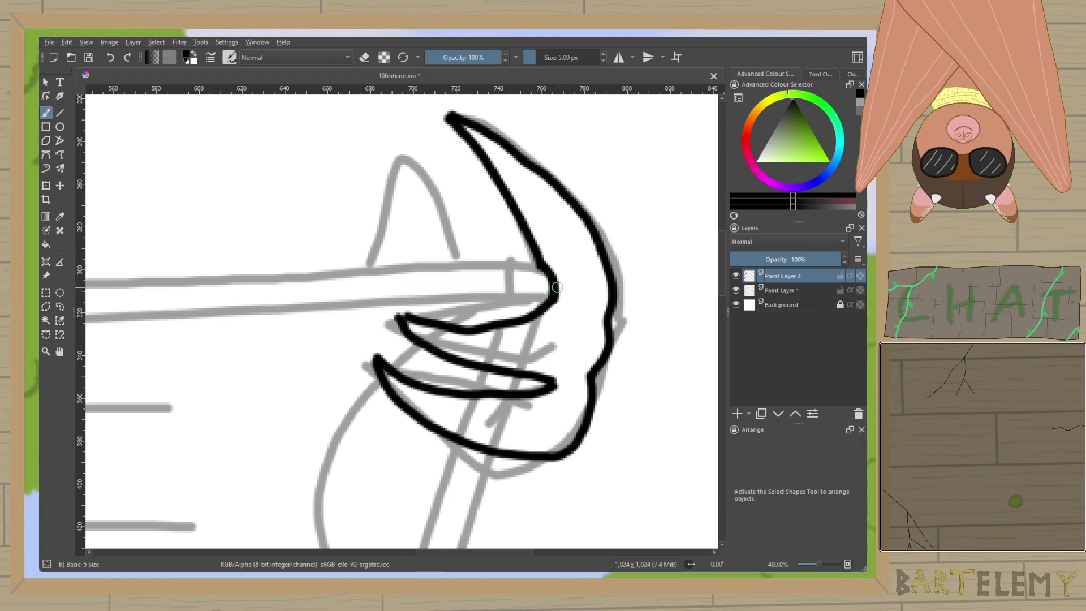
Ink the upper edge of the lid's rim between the hands and the pointed spike near each end.
{"action": "scroll", "coordinate": [557, 287], "scroll_direction": "down", "scroll_amount": 2}
{"action": "left_click_drag", "start_coordinate": [448, 284], "coordinate": [559, 309]}
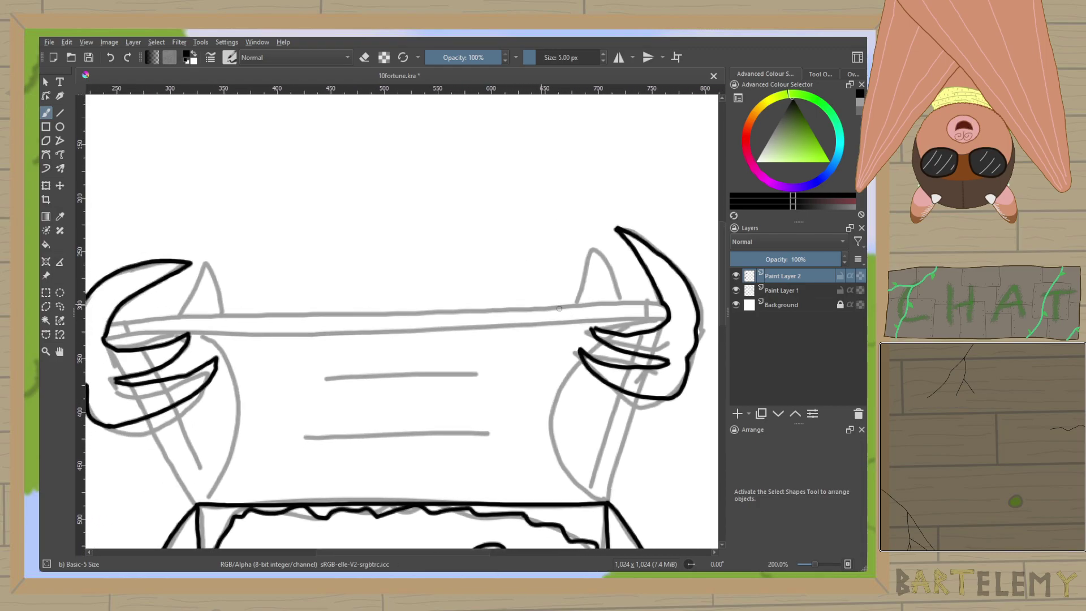
{"action": "left_click_drag", "start_coordinate": [111, 322], "coordinate": [660, 305]}
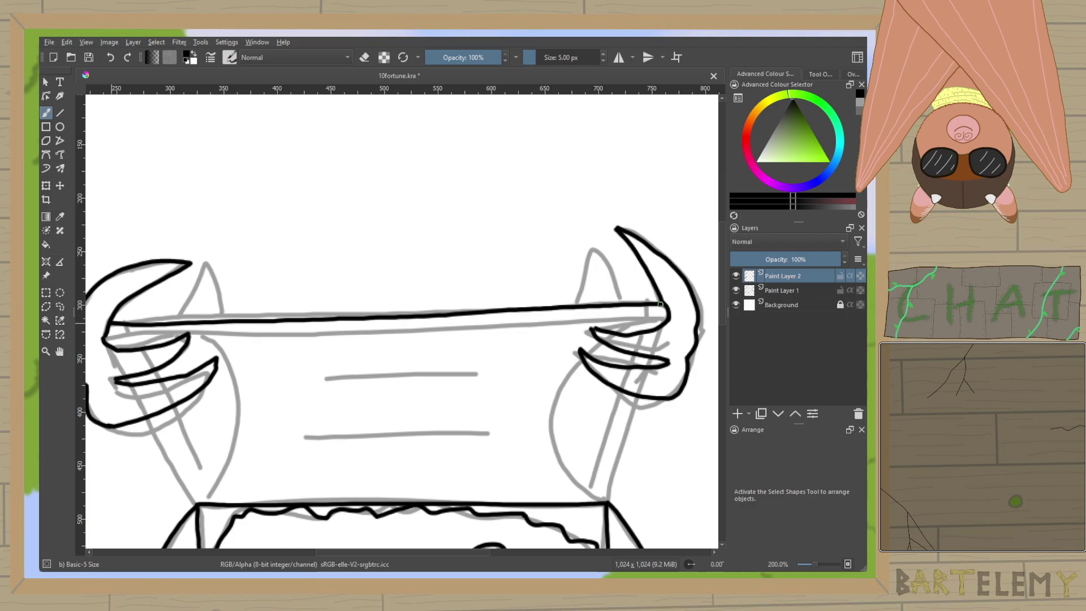
{"action": "left_click_drag", "start_coordinate": [179, 322], "coordinate": [201, 270]}
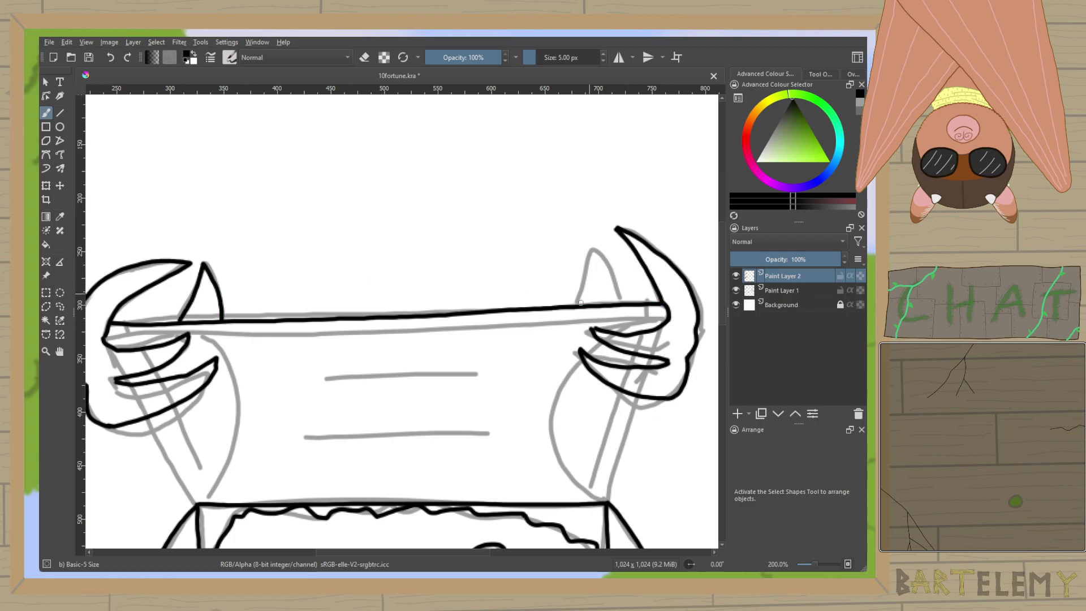
{"action": "mouse_move", "coordinate": [577, 306]}
{"action": "left_mouse_down"}
{"action": "mouse_move", "coordinate": [597, 251]}
{"action": "mouse_move", "coordinate": [606, 282]}
{"action": "left_mouse_up"}
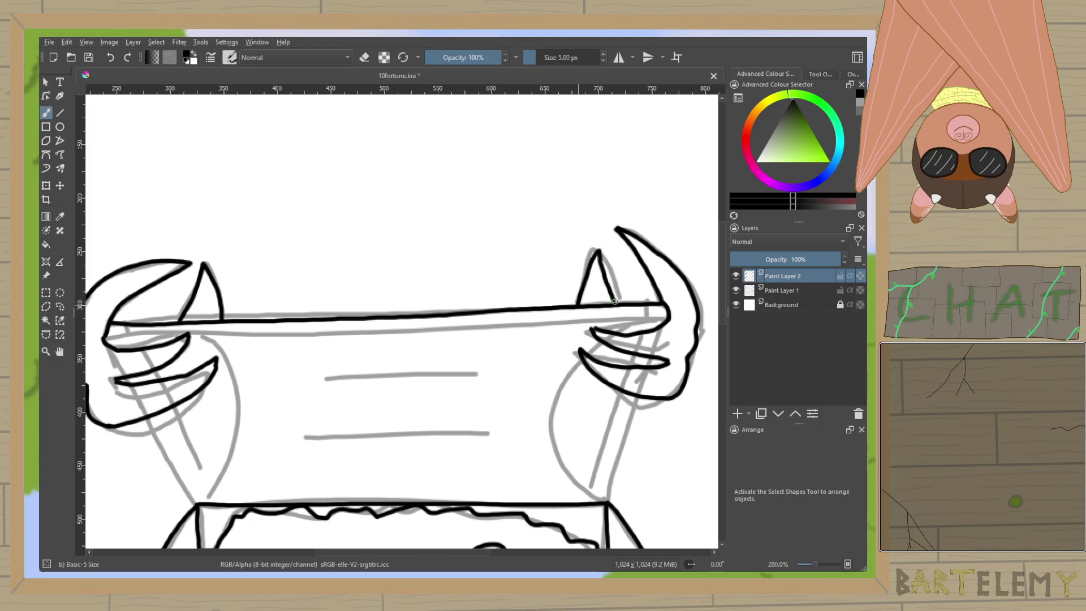
Ink the lower edge of the lid's rim as a black line from the left hand to the right hand.
{"action": "scroll", "coordinate": [335, 361], "scroll_direction": "up", "scroll_amount": 2}
{"action": "scroll", "coordinate": [329, 359], "scroll_direction": "down", "scroll_amount": 2}
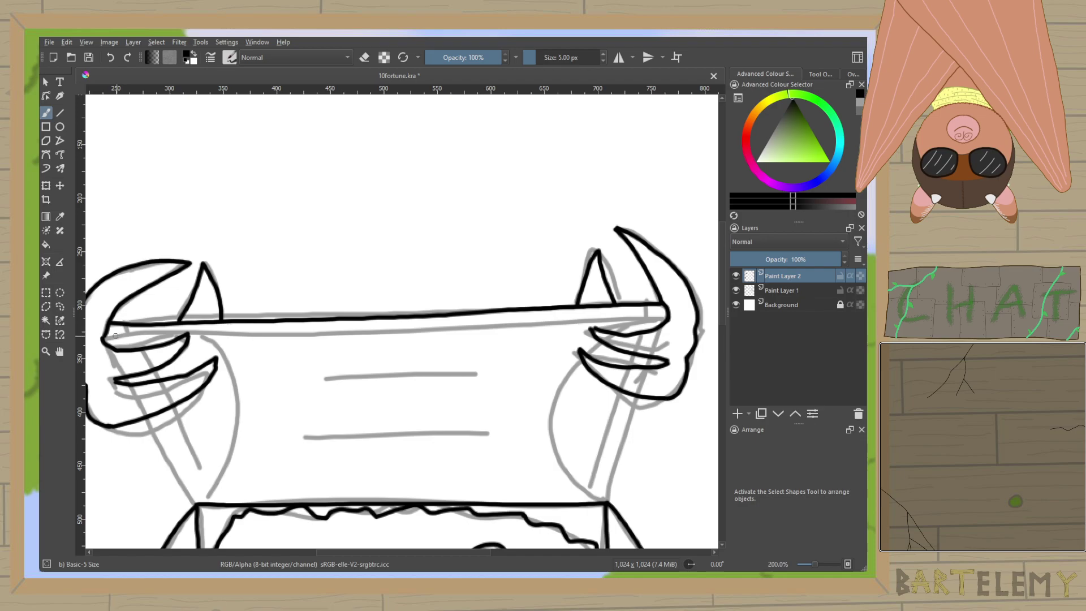
{"action": "left_click_drag", "start_coordinate": [105, 337], "coordinate": [661, 319]}
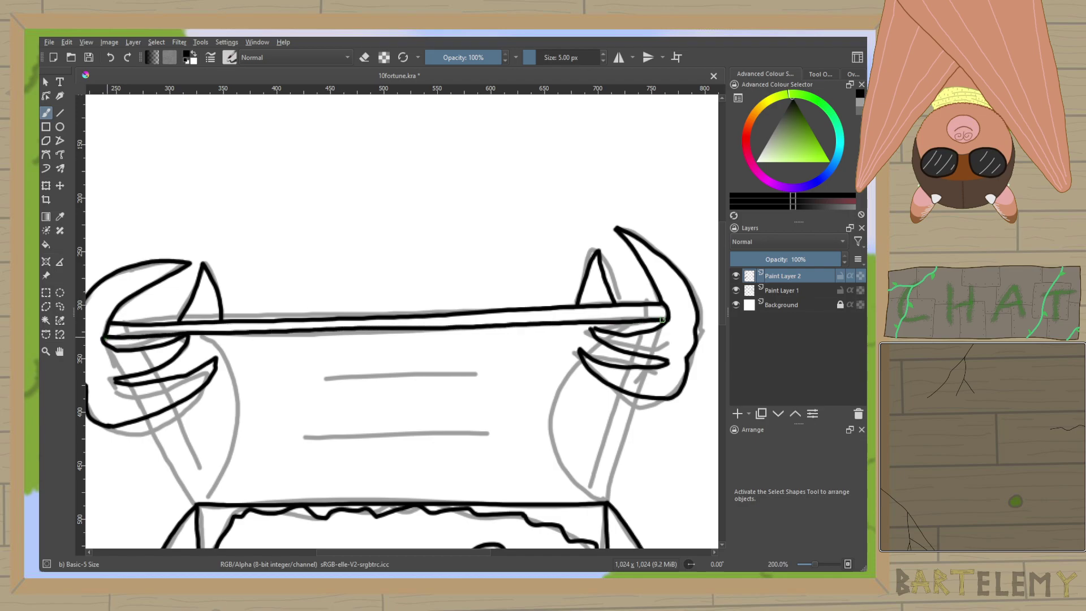
Ink a short vertical divider across the lid's rim near each clawed hand.
{"action": "scroll", "coordinate": [675, 311], "scroll_direction": "up", "scroll_amount": 1}
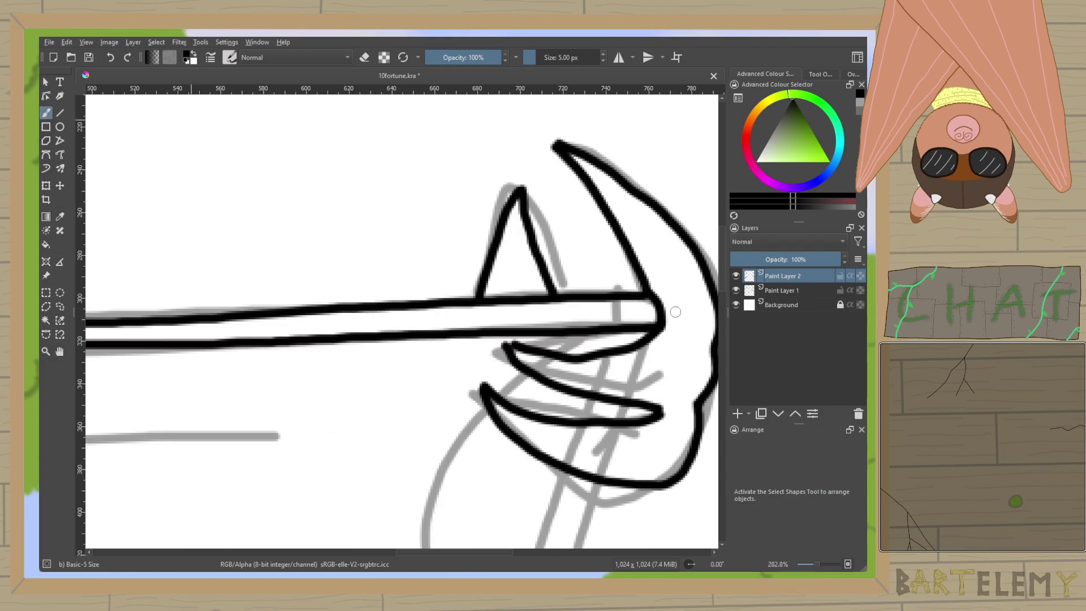
{"action": "left_click_drag", "start_coordinate": [615, 328], "coordinate": [618, 299]}
{"action": "scroll", "coordinate": [616, 300], "scroll_direction": "down", "scroll_amount": 3}
{"action": "scroll", "coordinate": [458, 297], "scroll_direction": "up", "scroll_amount": 2}
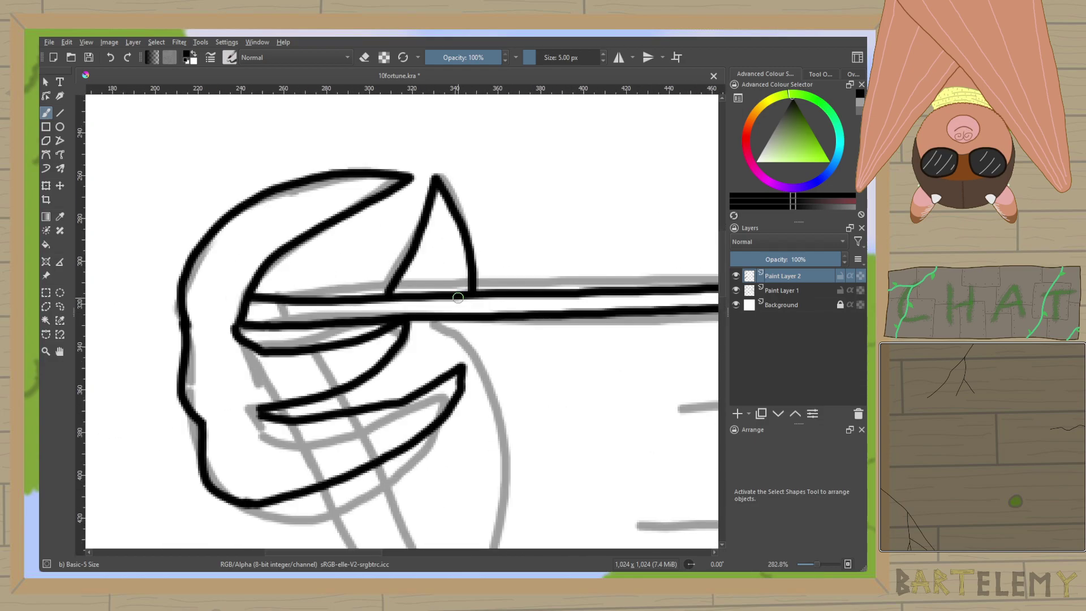
{"action": "left_click_drag", "start_coordinate": [286, 320], "coordinate": [284, 300]}
Ink the lid's left side with its curved edge and slanted strut, including the pieces visible between the fingers.
{"action": "scroll", "coordinate": [316, 220], "scroll_direction": "down", "scroll_amount": 5}
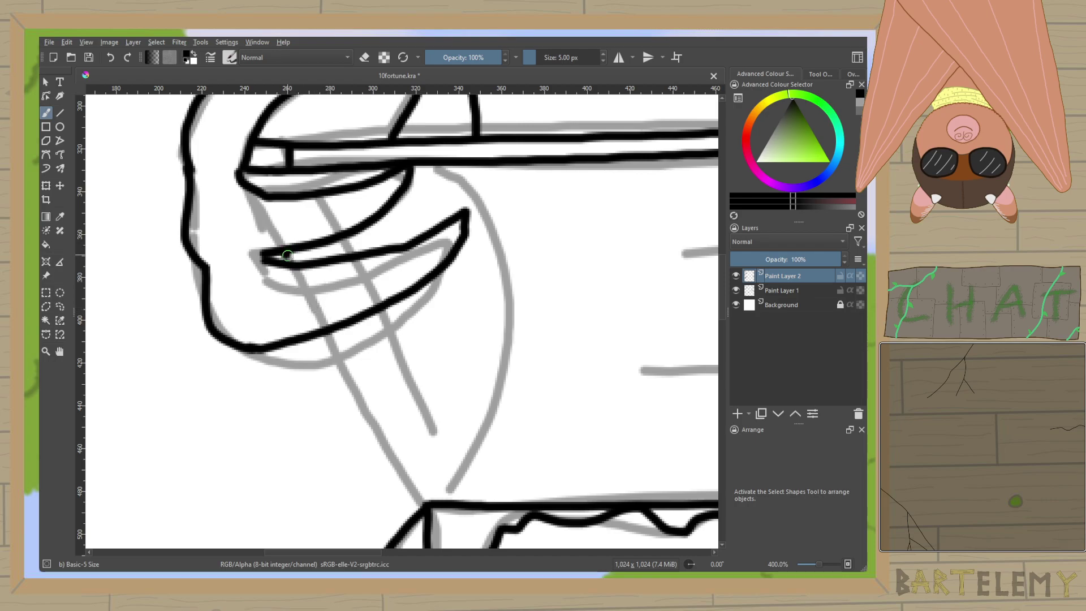
{"action": "mouse_move", "coordinate": [325, 332]}
{"action": "left_mouse_down"}
{"action": "mouse_move", "coordinate": [427, 497]}
{"action": "mouse_move", "coordinate": [457, 480]}
{"action": "mouse_move", "coordinate": [514, 382]}
{"action": "mouse_move", "coordinate": [517, 318]}
{"action": "mouse_move", "coordinate": [490, 214]}
{"action": "mouse_move", "coordinate": [440, 166]}
{"action": "left_mouse_up"}
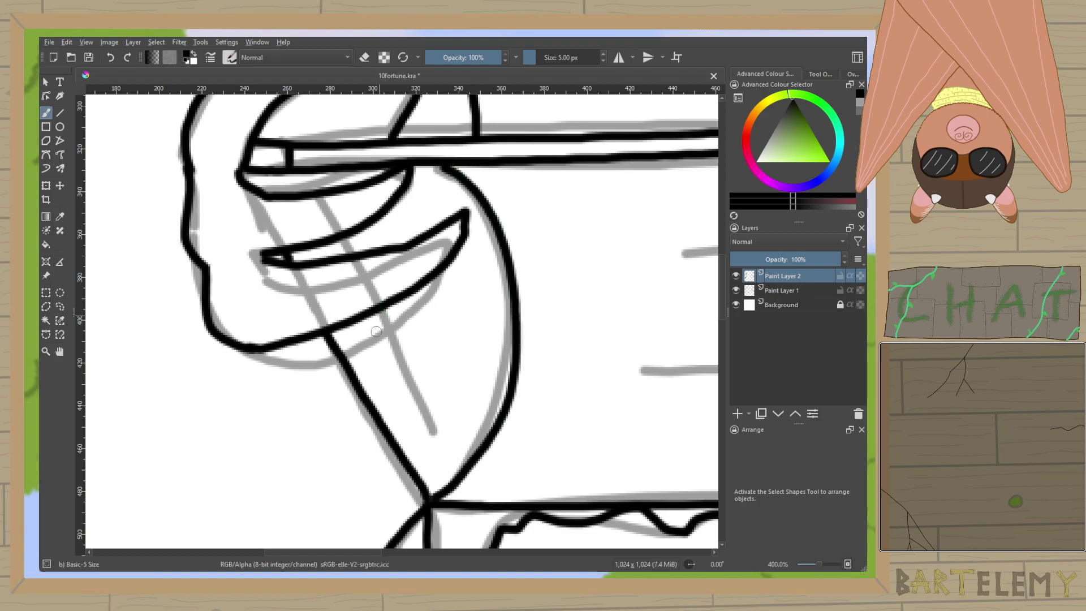
{"action": "left_click_drag", "start_coordinate": [456, 477], "coordinate": [371, 314]}
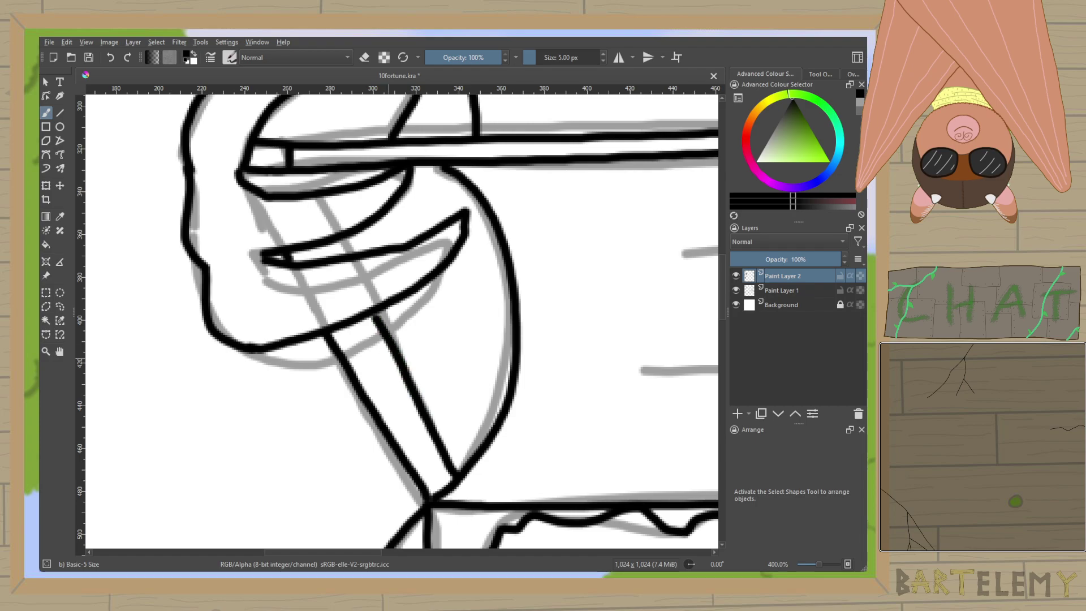
{"action": "key", "text": "ctrl+z"}
{"action": "left_click_drag", "start_coordinate": [455, 482], "coordinate": [370, 322]}
{"action": "left_click_drag", "start_coordinate": [333, 258], "coordinate": [326, 245]}
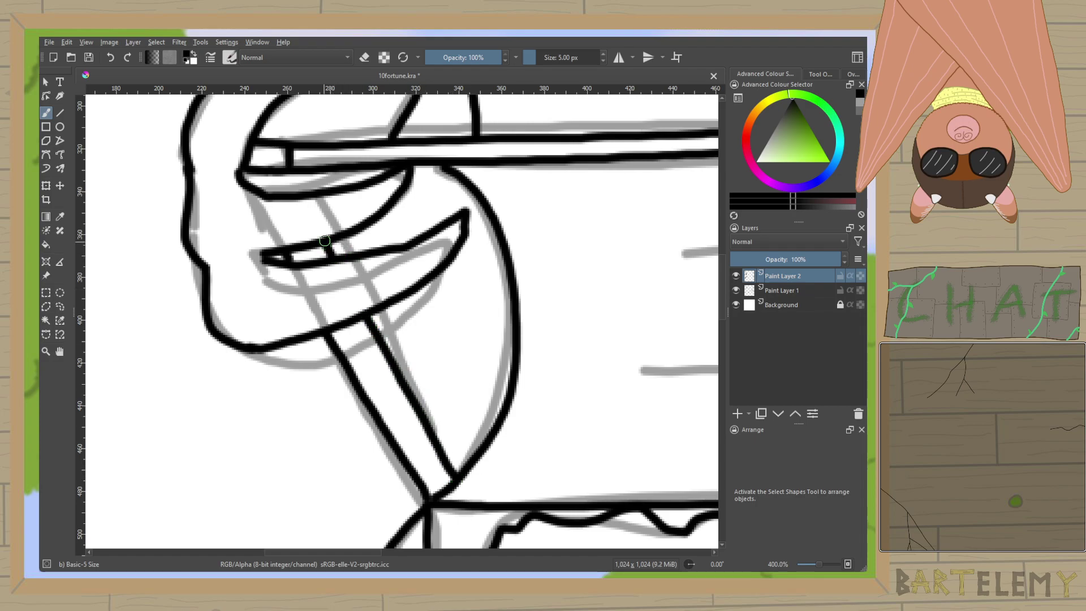
{"action": "left_click_drag", "start_coordinate": [294, 195], "coordinate": [294, 180]}
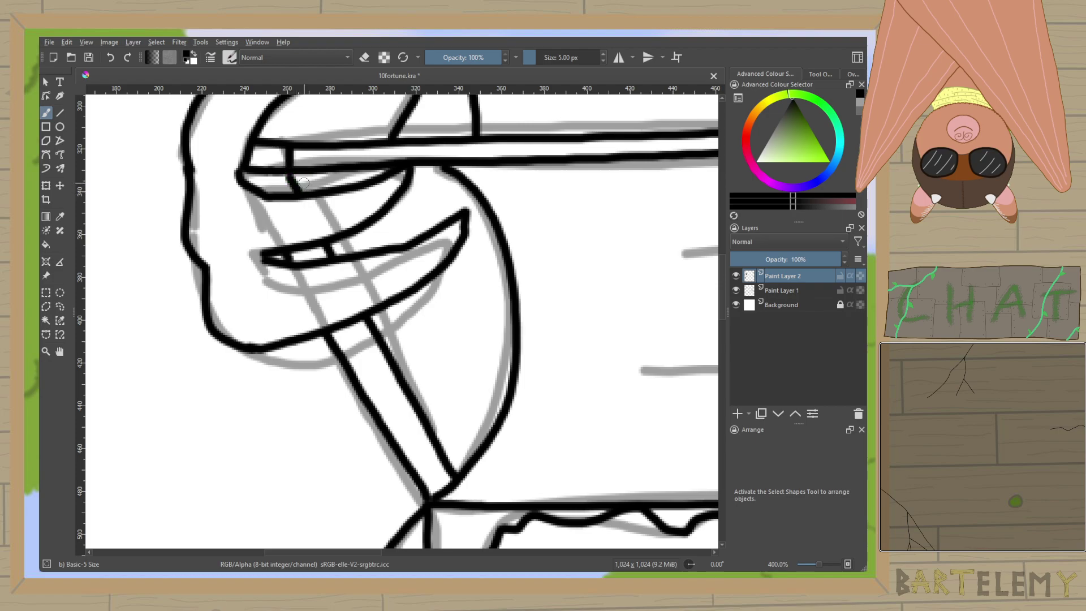
Ink a second line below the chest's front upper edge, running between the left and right corner brackets.
{"action": "scroll", "coordinate": [318, 297], "scroll_direction": "down", "scroll_amount": 10}
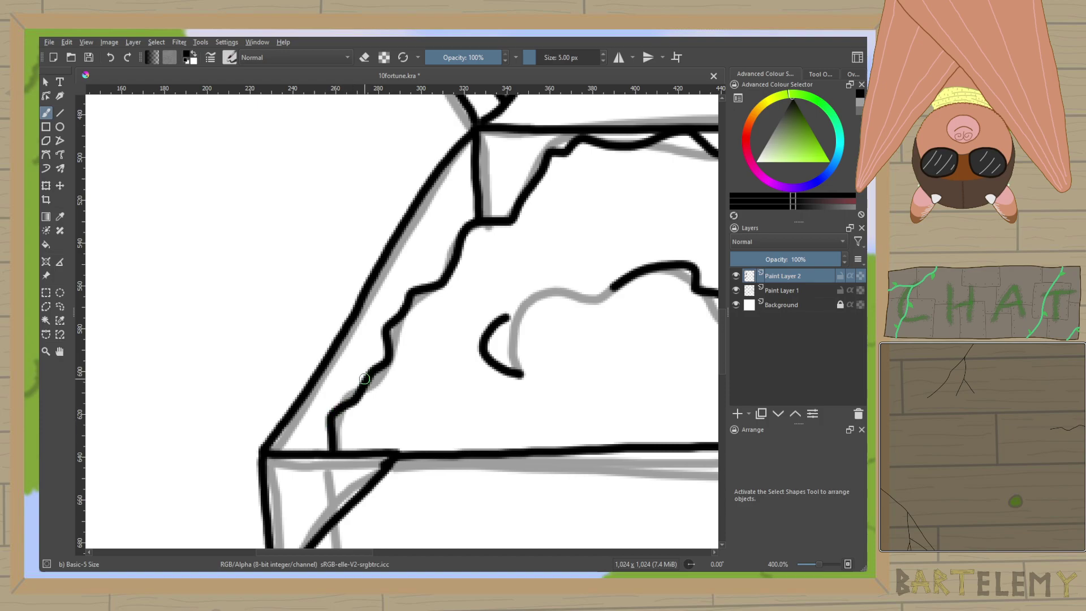
{"action": "scroll", "coordinate": [447, 319], "scroll_direction": "down", "scroll_amount": 2, "text": "ctrl"}
{"action": "scroll", "coordinate": [436, 317], "scroll_direction": "down", "scroll_amount": 1}
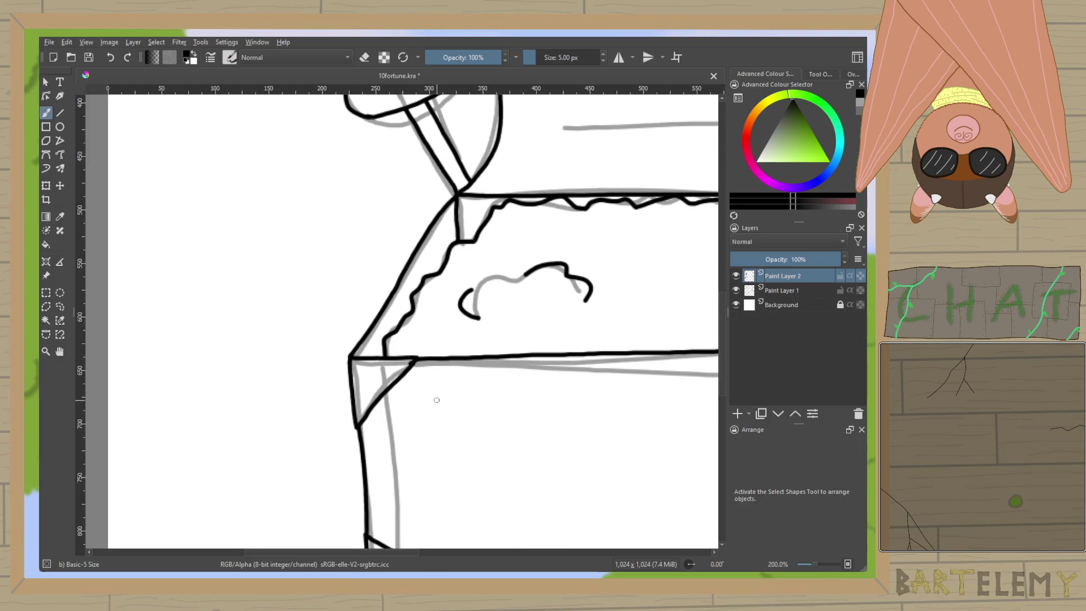
{"action": "scroll", "coordinate": [436, 400], "scroll_direction": "down", "scroll_amount": 2}
{"action": "scroll", "coordinate": [436, 317], "scroll_direction": "up", "scroll_amount": 2, "text": "ctrl"}
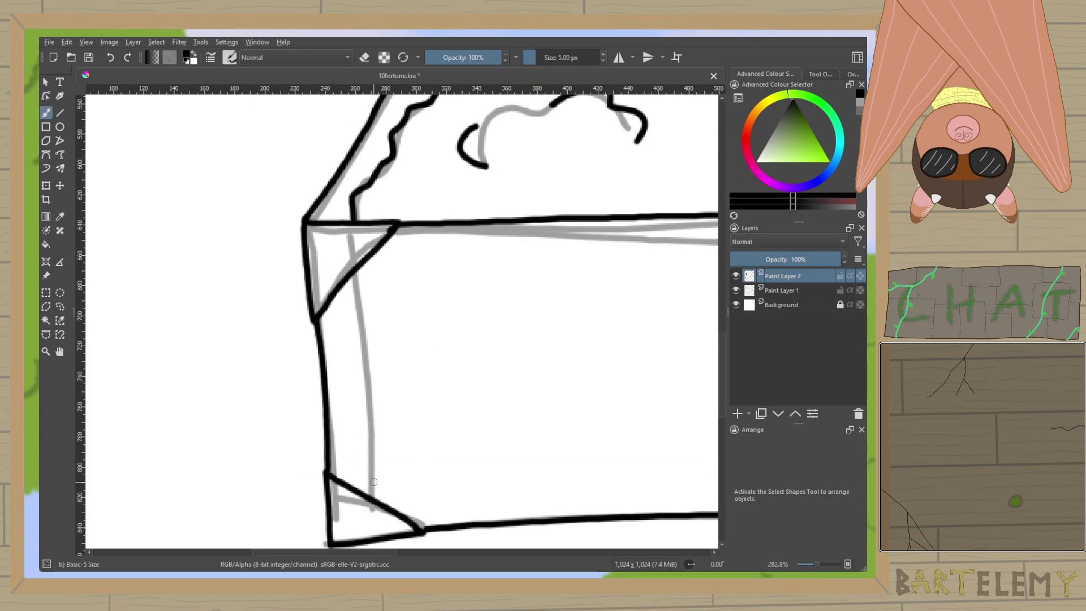
{"action": "left_click_drag", "start_coordinate": [372, 498], "coordinate": [353, 410]}
{"action": "key", "text": "ctrl+z"}
{"action": "left_click_drag", "start_coordinate": [431, 359], "coordinate": [211, 371]}
{"action": "scroll", "coordinate": [269, 358], "scroll_direction": "down", "scroll_amount": 2, "text": "ctrl"}
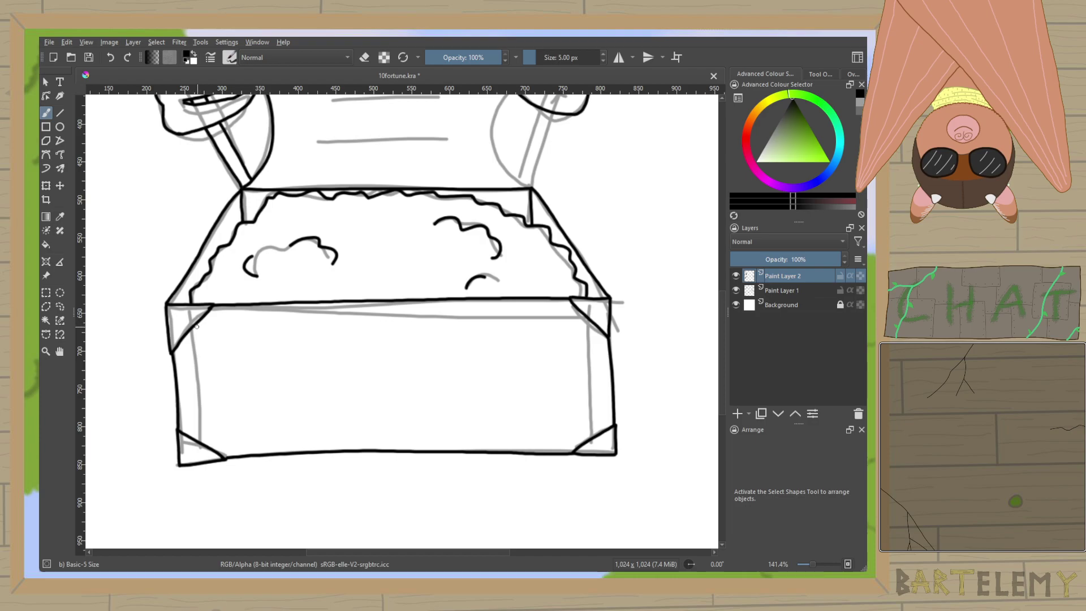
{"action": "left_click_drag", "start_coordinate": [191, 332], "coordinate": [540, 323]}
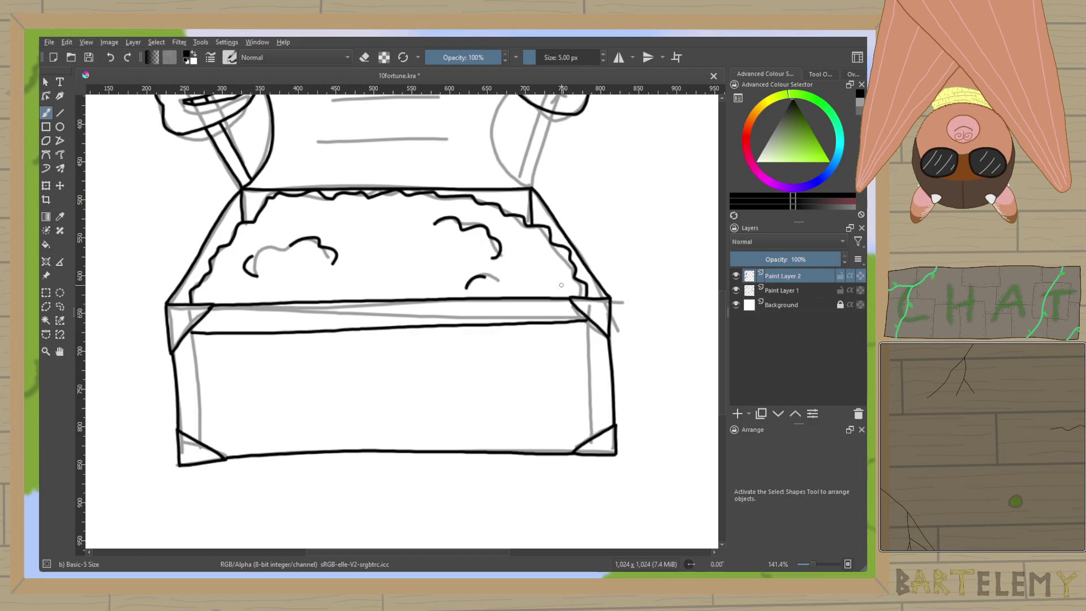
Ink the inner rim lines between the treasure heap and the chest walls on the left and right sides.
{"action": "scroll", "coordinate": [390, 294], "scroll_direction": "up", "scroll_amount": 5, "text": "ctrl"}
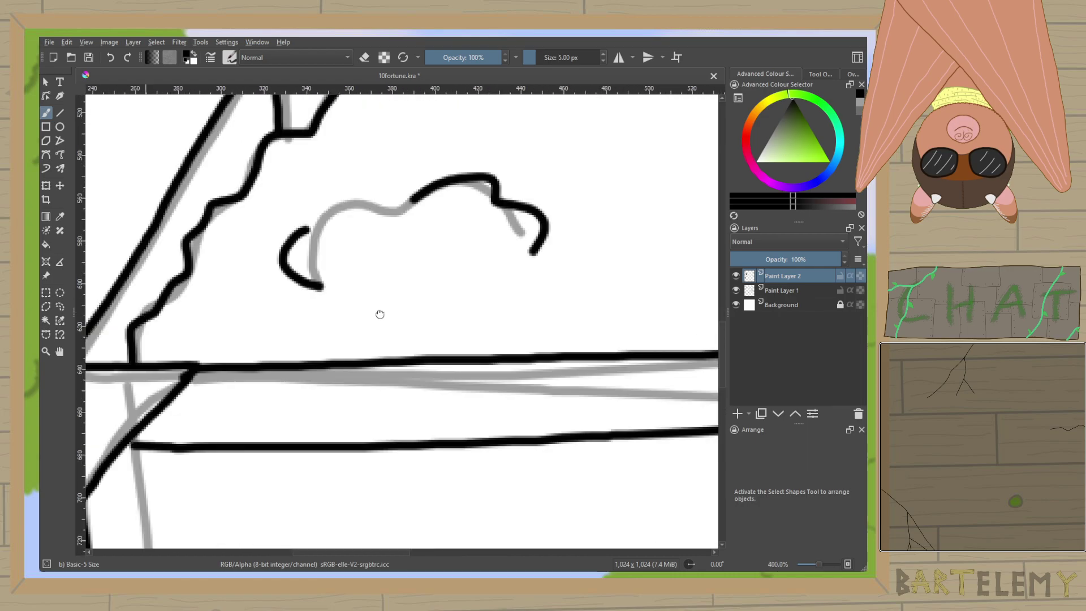
{"action": "left_click_drag", "start_coordinate": [380, 313], "coordinate": [472, 471]}
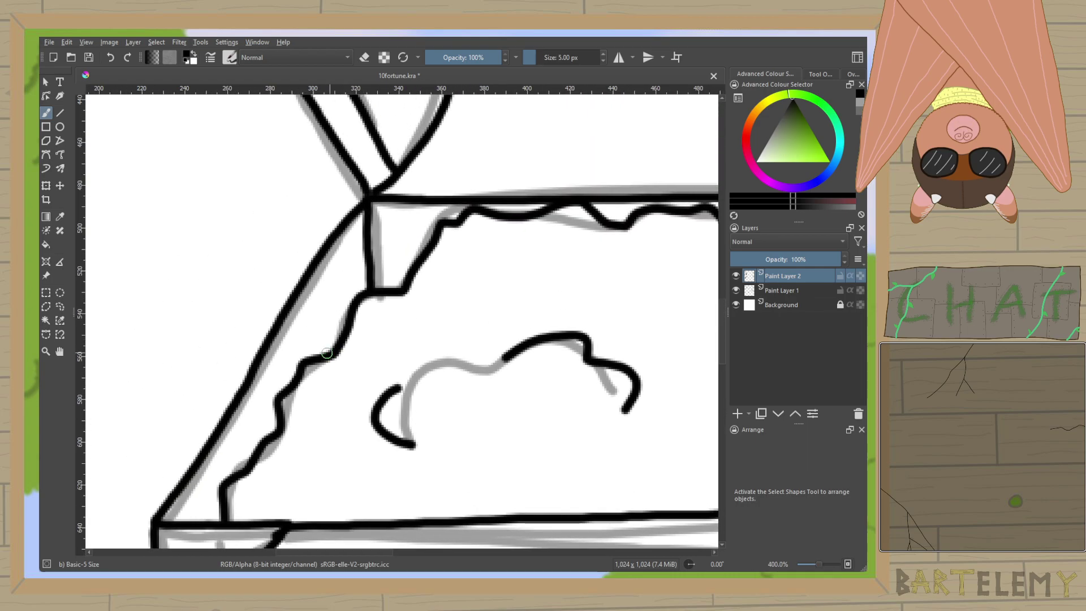
{"action": "left_click_drag", "start_coordinate": [313, 357], "coordinate": [351, 307]}
{"action": "key", "text": "ctrl+z"}
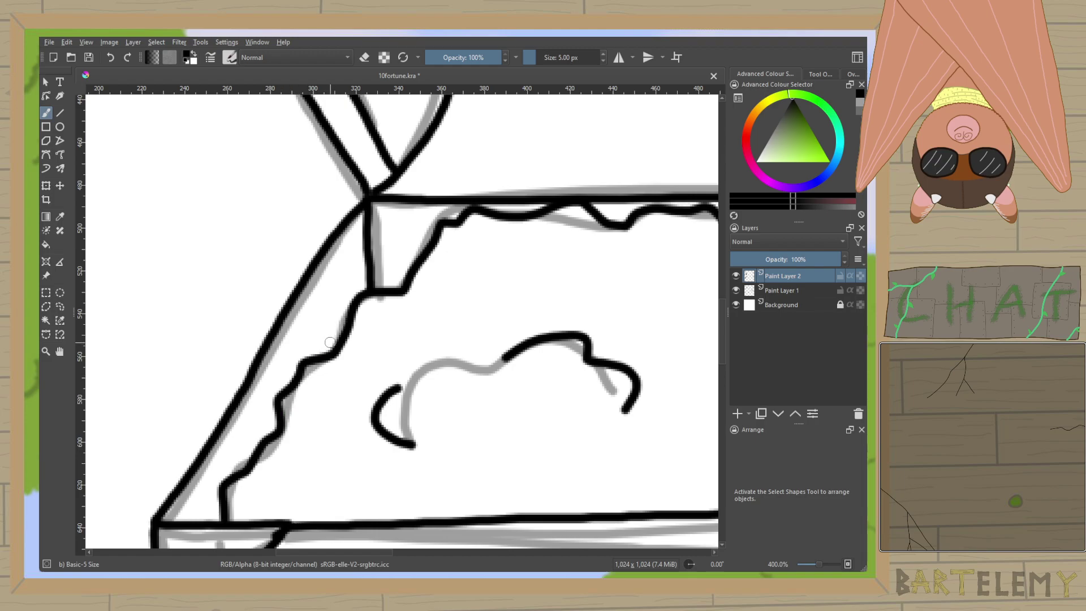
{"action": "mouse_move", "coordinate": [315, 359]}
{"action": "left_mouse_down"}
{"action": "mouse_move", "coordinate": [366, 285]}
{"action": "mouse_move", "coordinate": [414, 262]}
{"action": "mouse_move", "coordinate": [336, 323]}
{"action": "mouse_move", "coordinate": [309, 362]}
{"action": "left_mouse_up"}
{"action": "key", "text": "ctrl+z"}
{"action": "left_click_drag", "start_coordinate": [221, 504], "coordinate": [212, 515]}
{"action": "scroll", "coordinate": [212, 515], "scroll_direction": "right", "scroll_amount": 10}
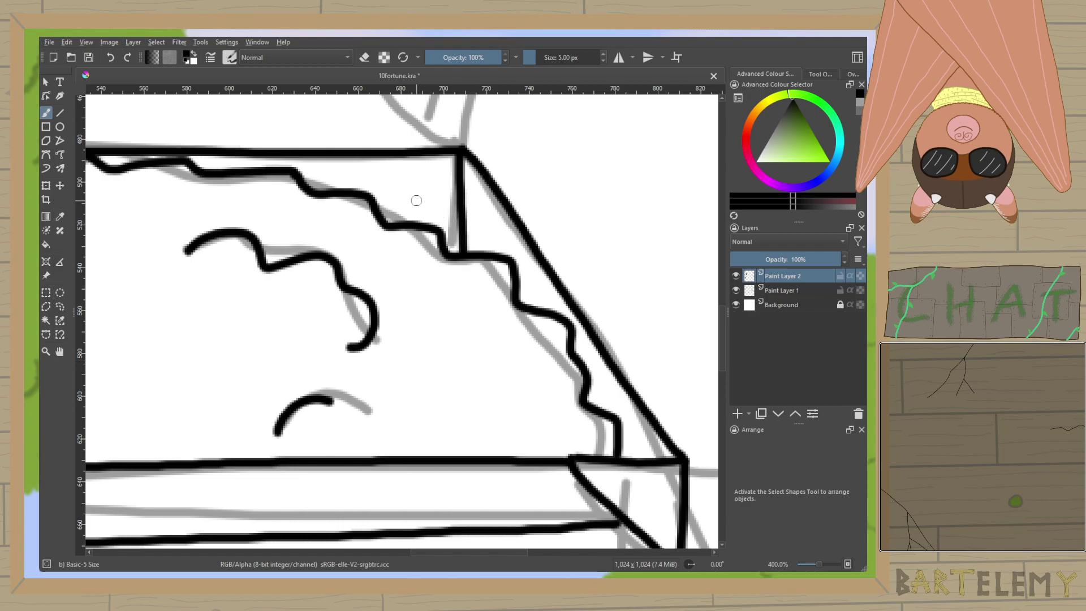
{"action": "mouse_move", "coordinate": [372, 204]}
{"action": "left_mouse_down"}
{"action": "mouse_move", "coordinate": [451, 203]}
{"action": "mouse_move", "coordinate": [531, 308]}
{"action": "left_mouse_up"}
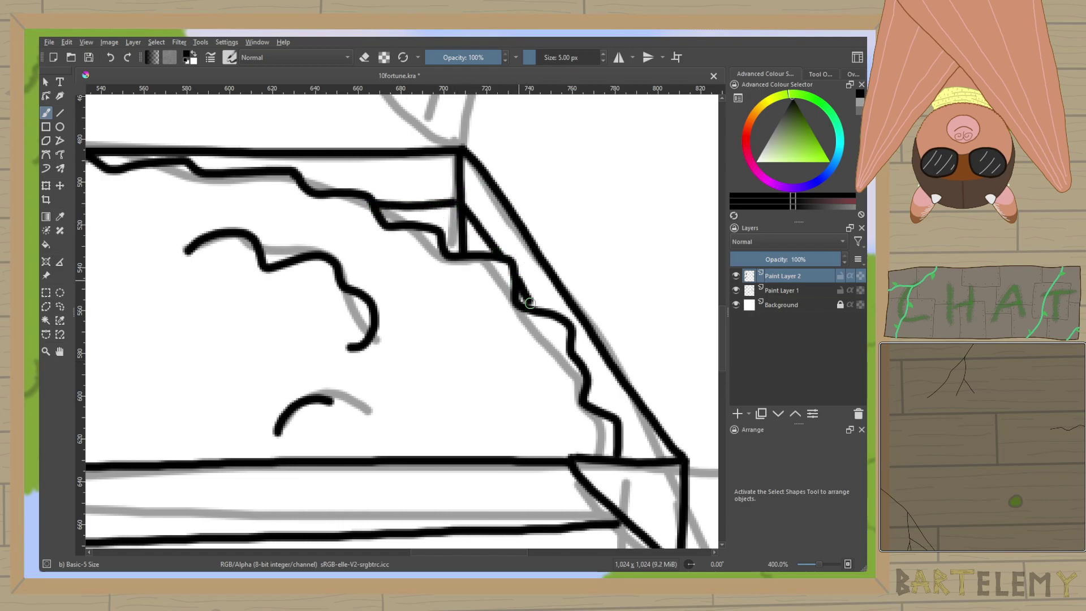
{"action": "left_click_drag", "start_coordinate": [587, 389], "coordinate": [638, 462]}
Ink the lid's right side with its slanted strut and curved edge, including the pieces visible between the fingers.
{"action": "scroll", "coordinate": [405, 376], "scroll_direction": "up", "scroll_amount": 10}
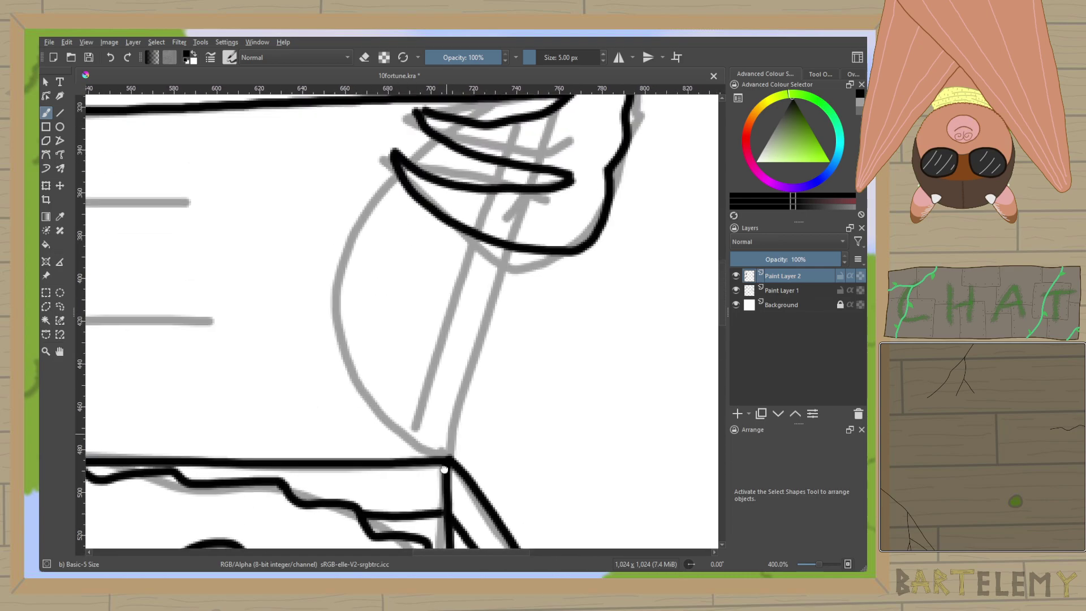
{"action": "left_click_drag", "start_coordinate": [447, 503], "coordinate": [507, 302]}
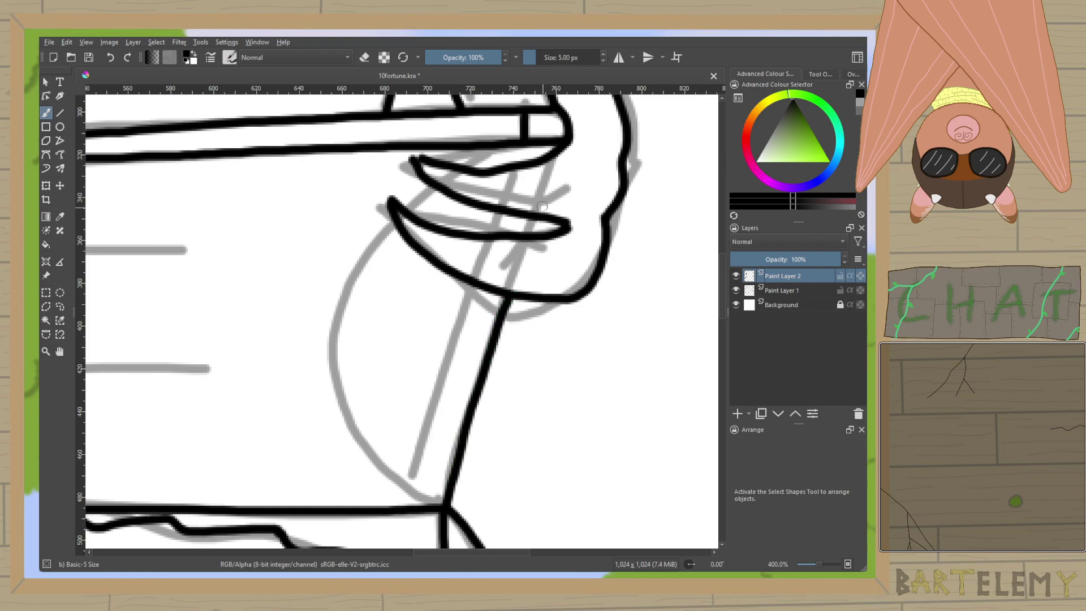
{"action": "left_click_drag", "start_coordinate": [533, 220], "coordinate": [532, 233]}
{"action": "left_click_drag", "start_coordinate": [515, 142], "coordinate": [513, 164]}
{"action": "left_click_drag", "start_coordinate": [496, 211], "coordinate": [490, 233]}
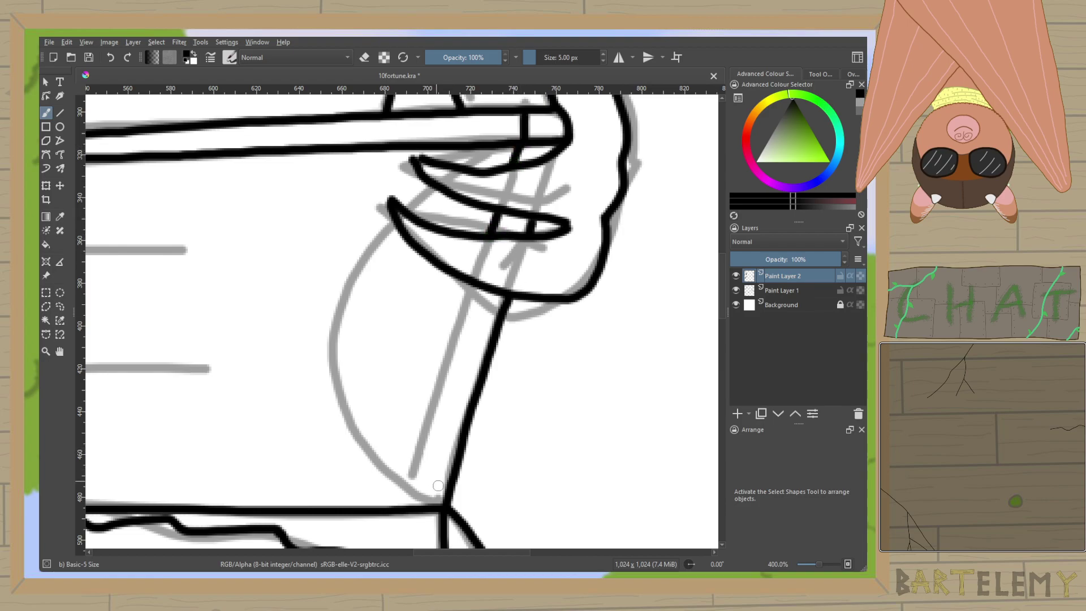
{"action": "mouse_move", "coordinate": [443, 503]}
{"action": "left_mouse_down"}
{"action": "mouse_move", "coordinate": [399, 484]}
{"action": "mouse_move", "coordinate": [339, 395]}
{"action": "mouse_move", "coordinate": [333, 295]}
{"action": "mouse_move", "coordinate": [362, 224]}
{"action": "mouse_move", "coordinate": [422, 170]}
{"action": "mouse_move", "coordinate": [477, 146]}
{"action": "left_mouse_up"}
{"action": "left_click_drag", "start_coordinate": [473, 285], "coordinate": [408, 481]}
Ink the two horizontal plank lines in the middle of the lid.
{"action": "scroll", "coordinate": [403, 459], "scroll_direction": "down", "scroll_amount": 4}
{"action": "scroll", "coordinate": [326, 402], "scroll_direction": "up", "scroll_amount": 1}
{"action": "scroll", "coordinate": [395, 392], "scroll_direction": "up", "scroll_amount": 2}
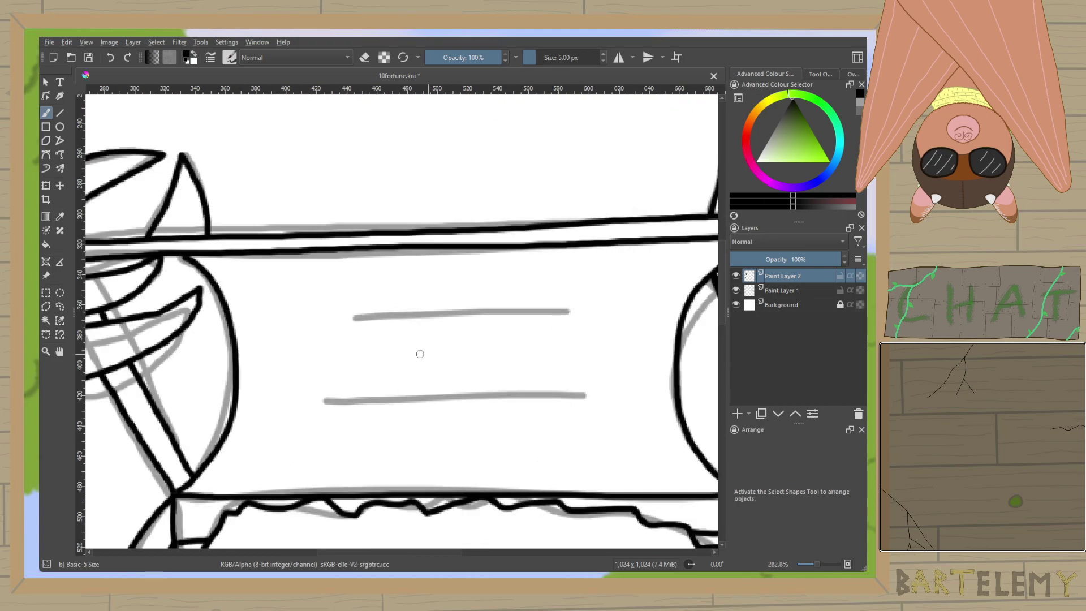
{"action": "left_click_drag", "start_coordinate": [327, 402], "coordinate": [587, 395]}
{"action": "left_click_drag", "start_coordinate": [363, 321], "coordinate": [569, 311]}
Hide the sketch on Paint Layer 1 and set the brush size to 3 px.
{"action": "scroll", "coordinate": [568, 297], "scroll_direction": "down", "scroll_amount": 3}
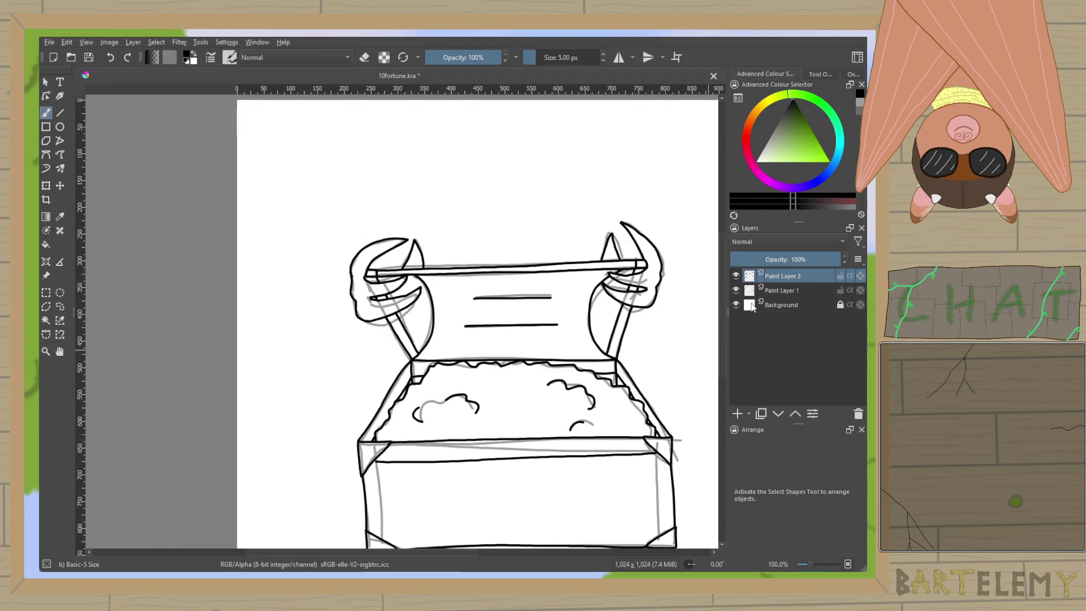
{"action": "left_click", "coordinate": [736, 290]}
{"action": "left_click_drag", "start_coordinate": [553, 387], "coordinate": [487, 306]}
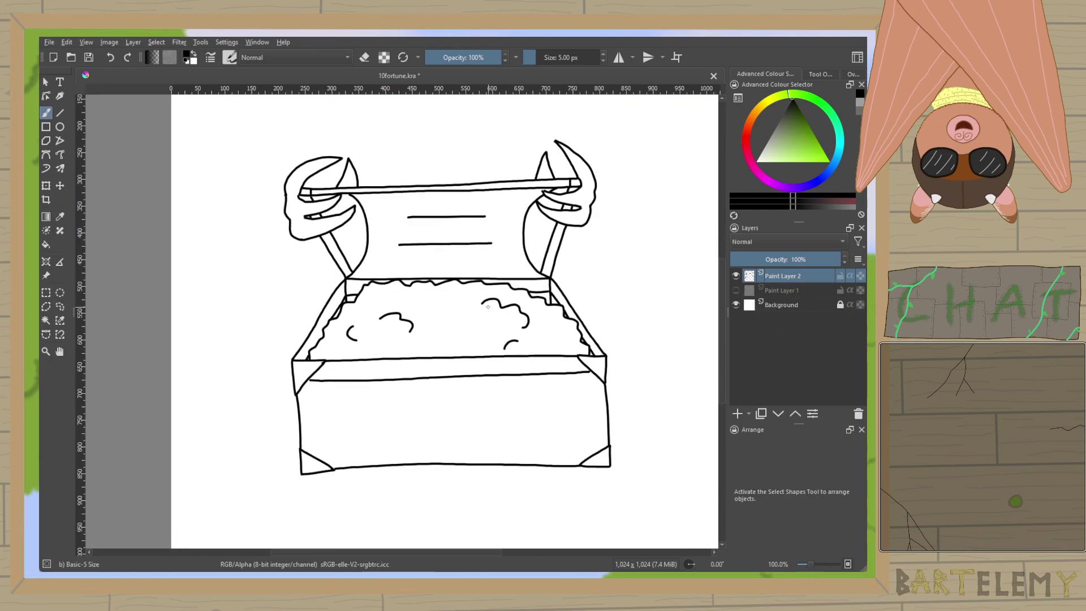
{"action": "left_click", "coordinate": [603, 61]}
{"action": "left_click", "coordinate": [603, 61]}
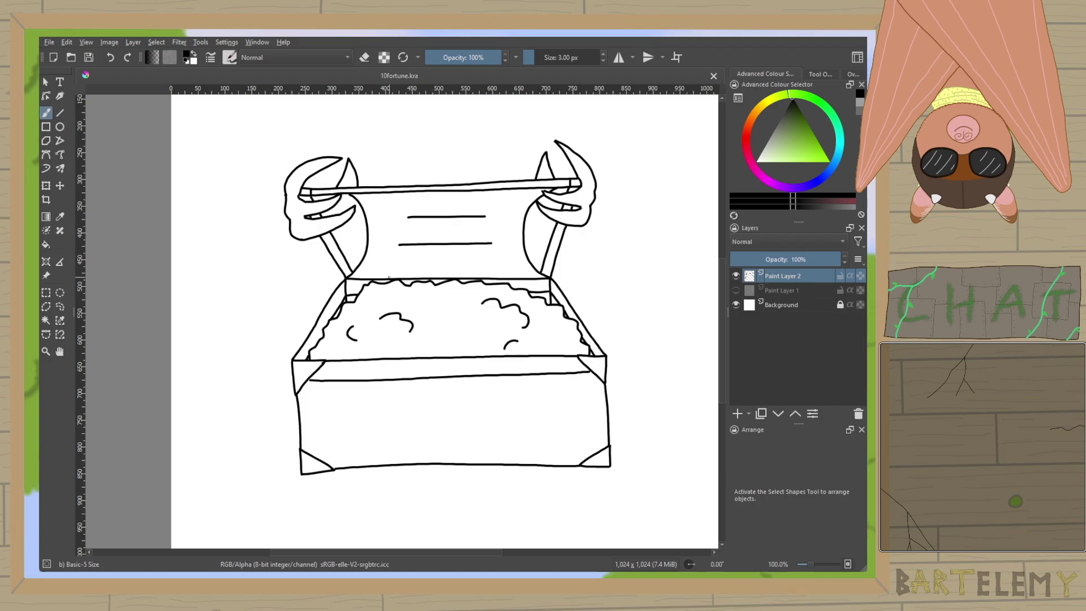
Erase the stray ink at the chest's upper front-left corner bracket, then return the brush to painting.
{"action": "scroll", "coordinate": [311, 371], "scroll_direction": "up", "scroll_amount": 5}
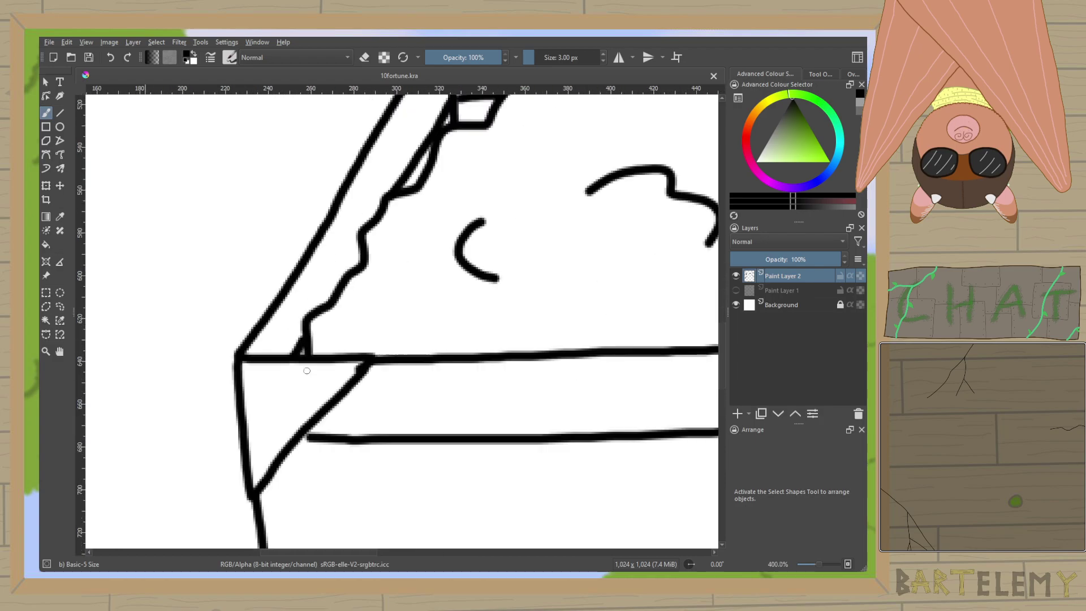
{"action": "key", "text": "e"}
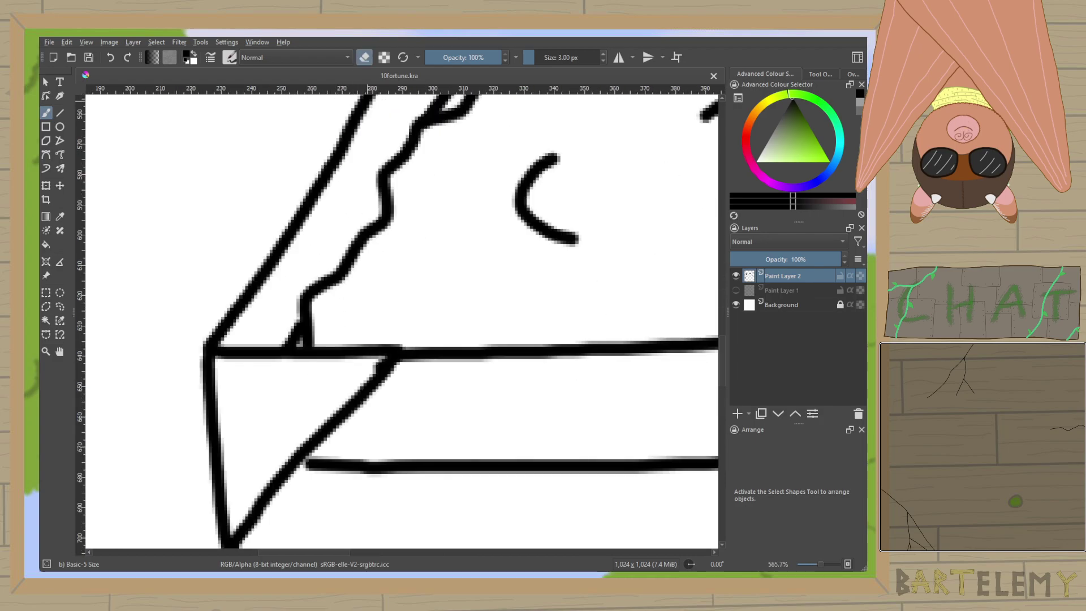
{"action": "left_click", "coordinate": [382, 361]}
{"action": "key", "text": "e"}
Ink thin wavy contour lines above and below the thick curves in the left part of the treasure heap.
{"action": "left_click_drag", "start_coordinate": [504, 252], "coordinate": [337, 383]}
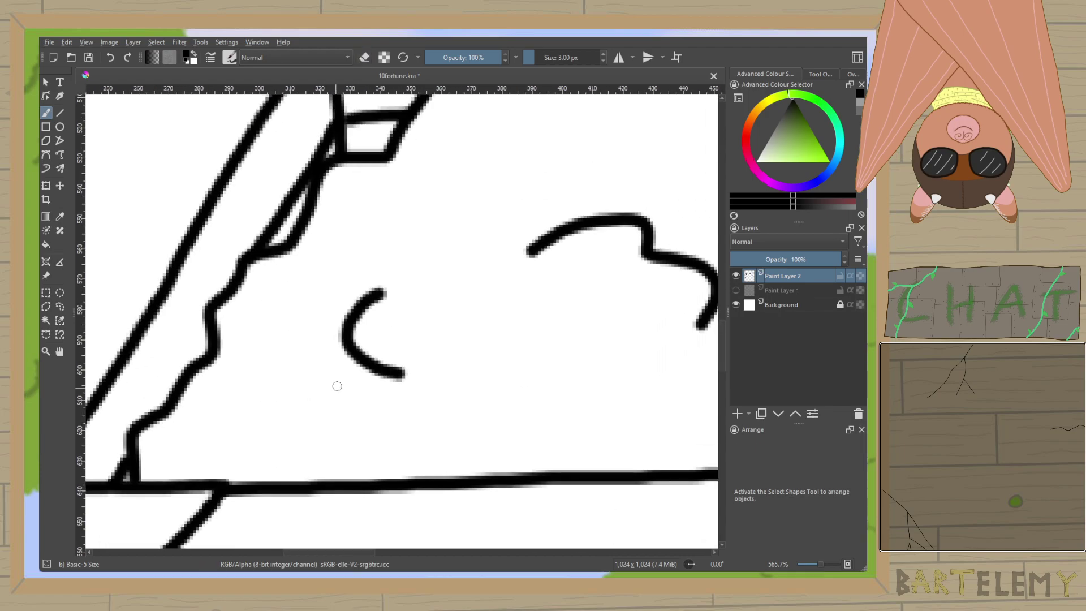
{"action": "left_click_drag", "start_coordinate": [460, 306], "coordinate": [403, 310]}
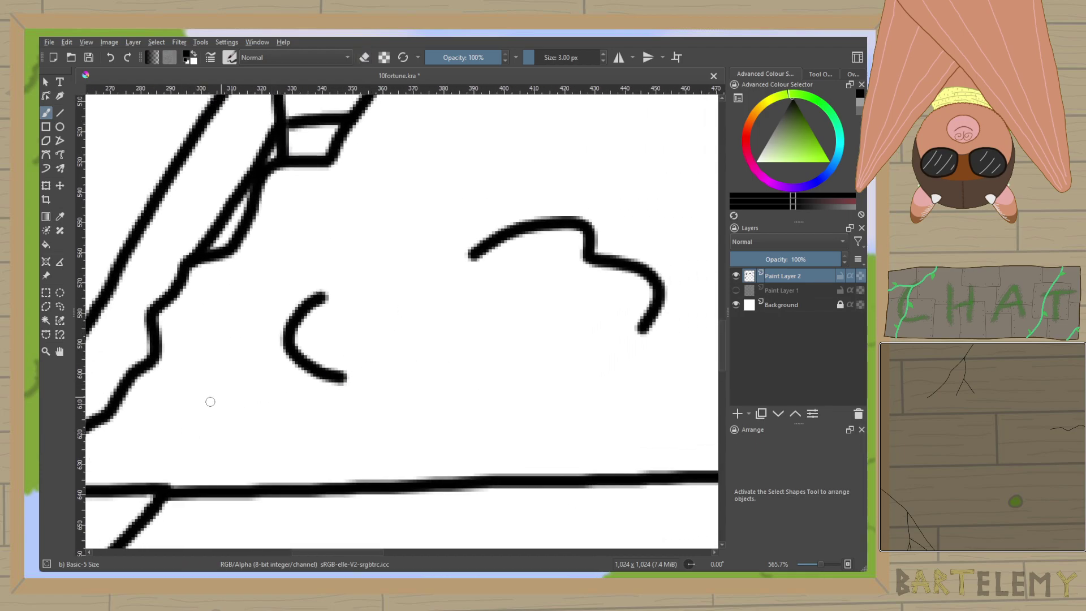
{"action": "left_click_drag", "start_coordinate": [221, 394], "coordinate": [198, 472]}
{"action": "mouse_move", "coordinate": [459, 404]}
{"action": "left_mouse_down"}
{"action": "mouse_move", "coordinate": [581, 400]}
{"action": "mouse_move", "coordinate": [571, 386]}
{"action": "mouse_move", "coordinate": [358, 370]}
{"action": "left_mouse_up"}
{"action": "scroll", "coordinate": [574, 387], "scroll_direction": "down", "scroll_amount": 1}
{"action": "mouse_move", "coordinate": [265, 236]}
{"action": "left_mouse_down"}
{"action": "mouse_move", "coordinate": [282, 205]}
{"action": "mouse_move", "coordinate": [369, 225]}
{"action": "left_mouse_up"}
{"action": "scroll", "coordinate": [672, 254], "scroll_direction": "up", "scroll_amount": 1}
Ink a small faceted gem sitting on the wavy contour line in the right part of the treasure heap.
{"action": "left_click_drag", "start_coordinate": [606, 257], "coordinate": [526, 271]}
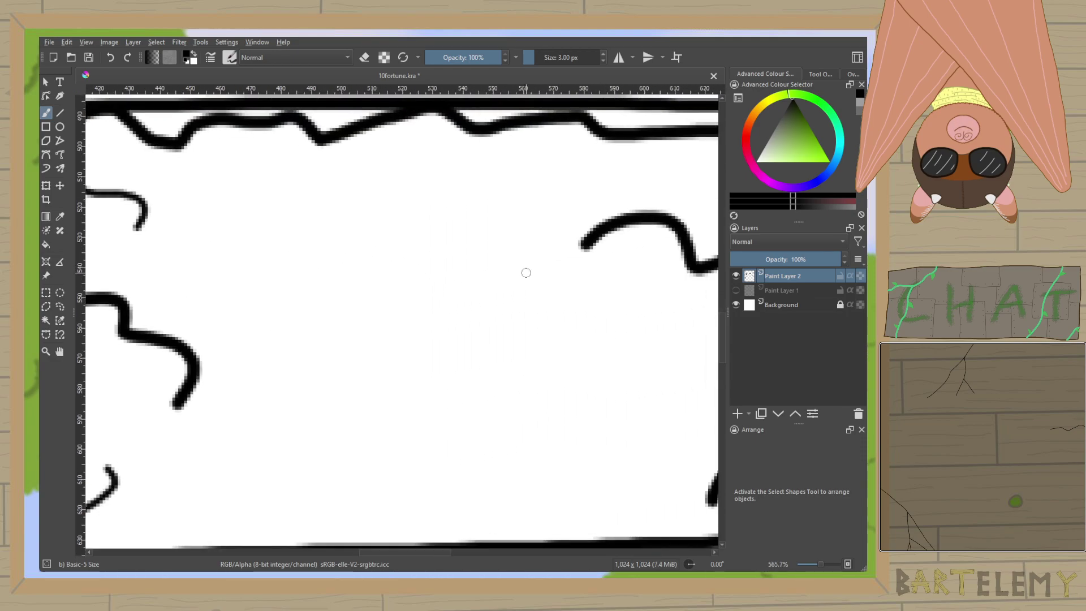
{"action": "left_click_drag", "start_coordinate": [581, 242], "coordinate": [329, 266]}
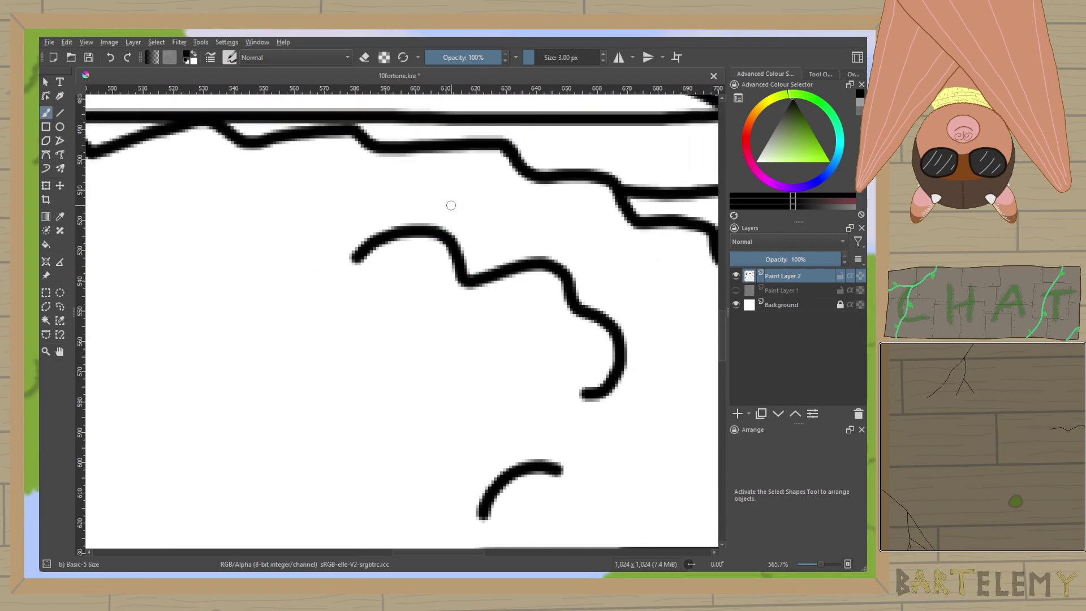
{"action": "mouse_move", "coordinate": [443, 228]}
{"action": "left_mouse_down"}
{"action": "mouse_move", "coordinate": [495, 198]}
{"action": "mouse_move", "coordinate": [551, 229]}
{"action": "mouse_move", "coordinate": [546, 259]}
{"action": "left_mouse_up"}
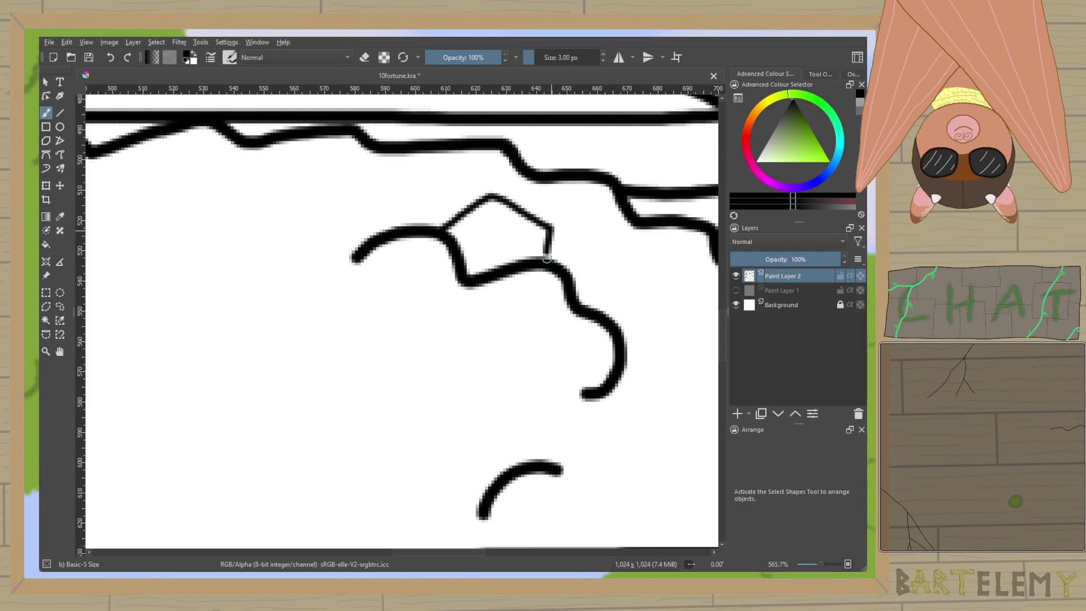
{"action": "mouse_move", "coordinate": [493, 199]}
{"action": "left_mouse_down"}
{"action": "mouse_move", "coordinate": [498, 233]}
{"action": "mouse_move", "coordinate": [462, 261]}
{"action": "mouse_move", "coordinate": [502, 265]}
{"action": "mouse_move", "coordinate": [283, 320]}
{"action": "left_mouse_up"}
Ink an elongated six-sided gem with inner facet lines in the middle of the treasure heap.
{"action": "scroll", "coordinate": [512, 256], "scroll_direction": "down", "scroll_amount": 5}
{"action": "scroll", "coordinate": [504, 301], "scroll_direction": "up", "scroll_amount": 4}
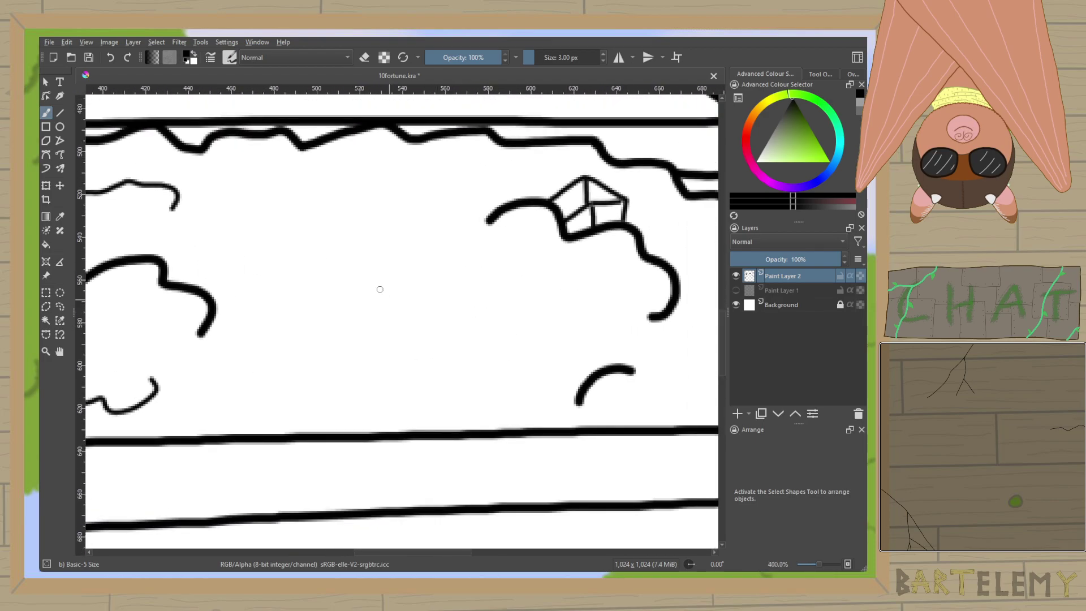
{"action": "mouse_move", "coordinate": [351, 261]}
{"action": "left_mouse_down"}
{"action": "mouse_move", "coordinate": [340, 290]}
{"action": "mouse_move", "coordinate": [347, 314]}
{"action": "mouse_move", "coordinate": [379, 346]}
{"action": "mouse_move", "coordinate": [397, 321]}
{"action": "mouse_move", "coordinate": [381, 273]}
{"action": "mouse_move", "coordinate": [357, 263]}
{"action": "mouse_move", "coordinate": [372, 323]}
{"action": "left_mouse_up"}
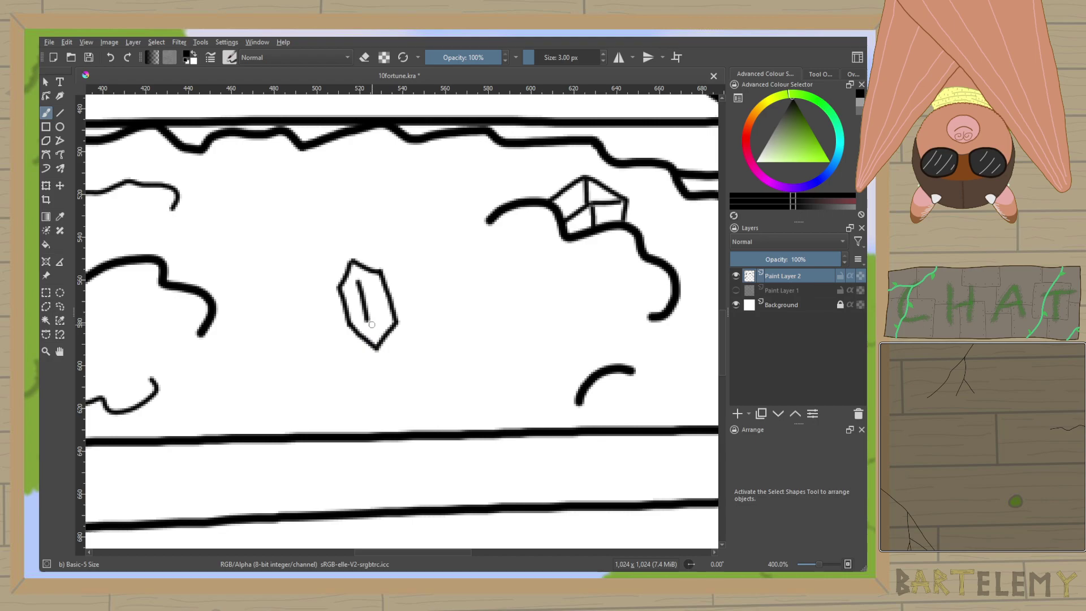
{"action": "key", "text": "ctrl+z"}
{"action": "mouse_move", "coordinate": [341, 288]}
{"action": "left_mouse_down"}
{"action": "mouse_move", "coordinate": [362, 290]}
{"action": "mouse_move", "coordinate": [379, 271]}
{"action": "left_mouse_up"}
{"action": "mouse_move", "coordinate": [356, 325]}
{"action": "left_mouse_down"}
{"action": "mouse_move", "coordinate": [371, 313]}
{"action": "mouse_move", "coordinate": [393, 321]}
{"action": "mouse_move", "coordinate": [368, 312]}
{"action": "left_mouse_up"}
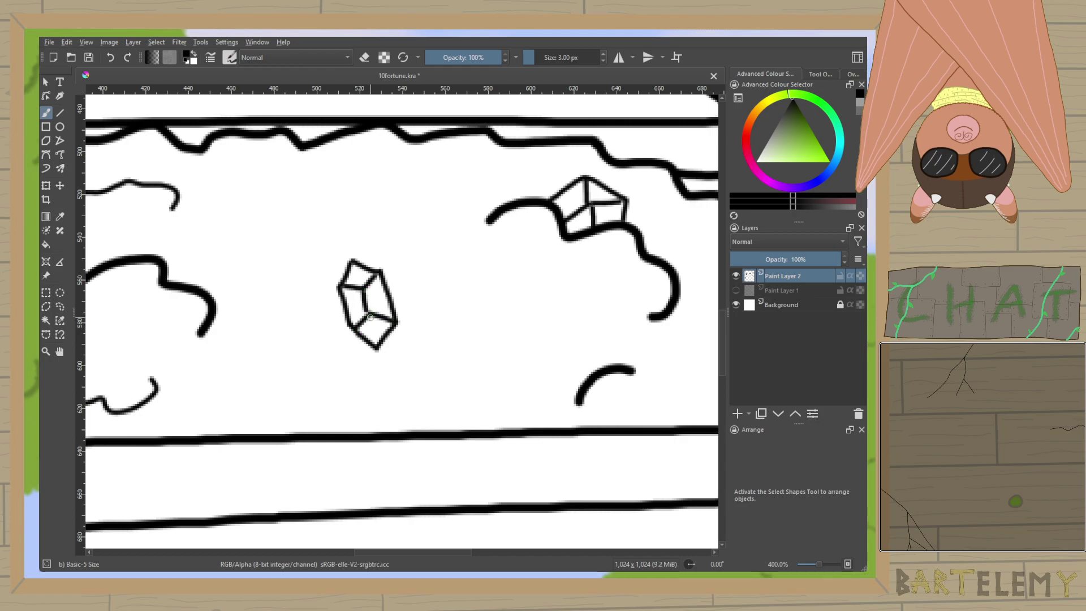
{"action": "scroll", "coordinate": [387, 310], "scroll_direction": "down", "scroll_amount": 3}
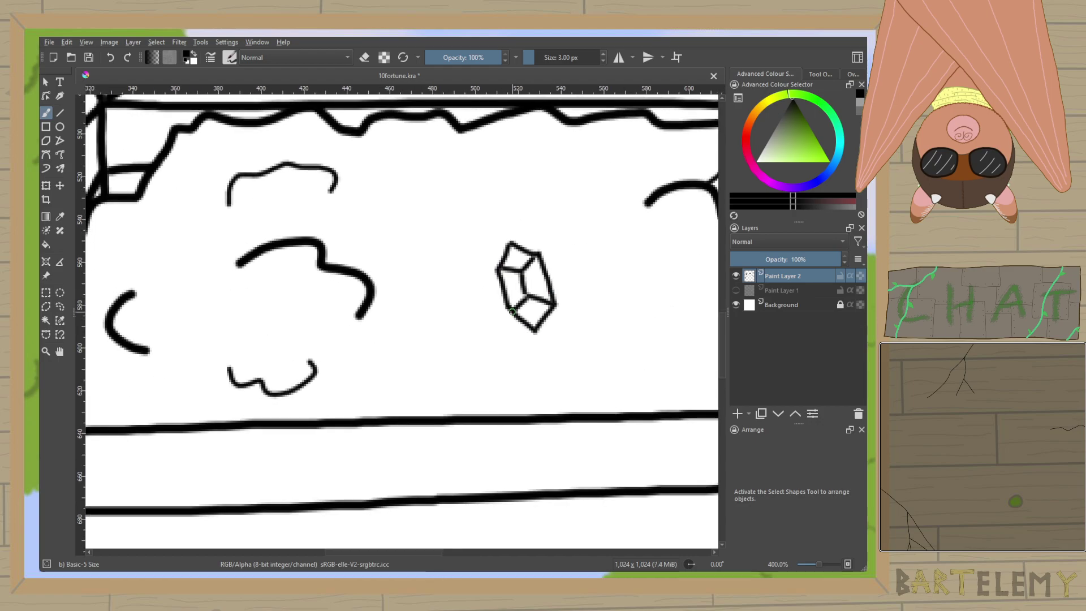
Ink a thin wavy contour below and beside the elongated gem and a small open curve farther right in the treasure heap.
{"action": "scroll", "coordinate": [427, 340], "scroll_direction": "up", "scroll_amount": 3}
{"action": "mouse_move", "coordinate": [457, 383]}
{"action": "left_mouse_down"}
{"action": "mouse_move", "coordinate": [504, 367]}
{"action": "mouse_move", "coordinate": [500, 333]}
{"action": "left_mouse_up"}
{"action": "left_click_drag", "start_coordinate": [657, 309], "coordinate": [622, 323]}
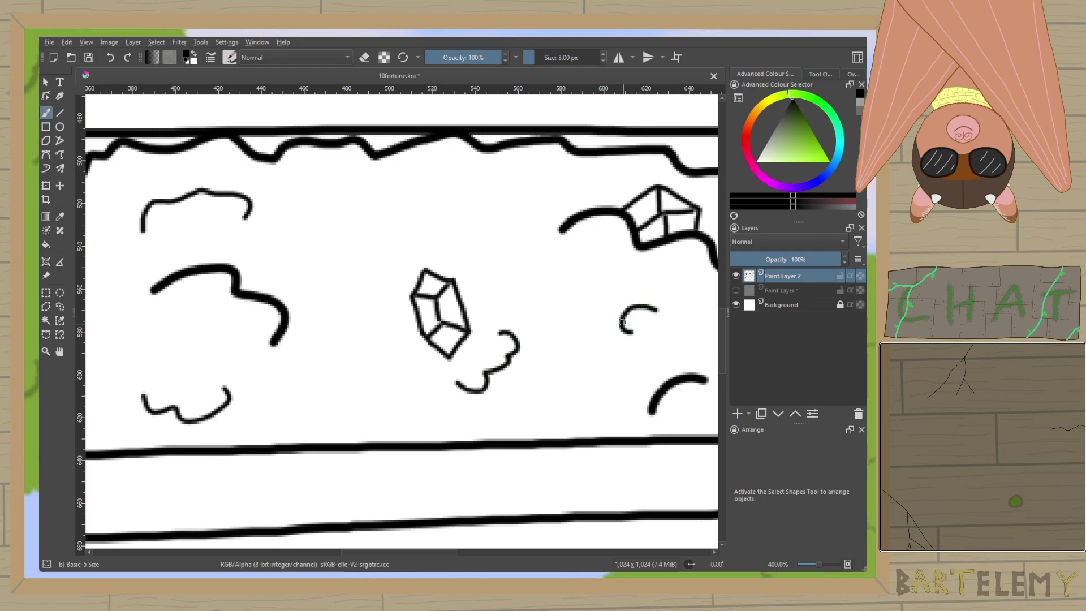
{"action": "mouse_move", "coordinate": [405, 227]}
{"action": "left_mouse_down"}
{"action": "mouse_move", "coordinate": [433, 203]}
{"action": "mouse_move", "coordinate": [443, 238]}
{"action": "mouse_move", "coordinate": [421, 219]}
{"action": "mouse_move", "coordinate": [447, 190]}
{"action": "left_mouse_up"}
{"action": "key", "text": "ctrl+z"}
Ink three small ovals among the treasure and thin wavy contours near the heap's left and right edges.
{"action": "mouse_move", "coordinate": [375, 357]}
{"action": "left_mouse_down"}
{"action": "mouse_move", "coordinate": [361, 383]}
{"action": "mouse_move", "coordinate": [355, 361]}
{"action": "mouse_move", "coordinate": [146, 315]}
{"action": "mouse_move", "coordinate": [60, 319]}
{"action": "left_mouse_up"}
{"action": "mouse_move", "coordinate": [588, 287]}
{"action": "left_mouse_down"}
{"action": "mouse_move", "coordinate": [576, 317]}
{"action": "mouse_move", "coordinate": [594, 348]}
{"action": "left_mouse_up"}
{"action": "left_click_drag", "start_coordinate": [248, 315], "coordinate": [395, 332]}
{"action": "left_click_drag", "start_coordinate": [170, 337], "coordinate": [566, 381]}
{"action": "scroll", "coordinate": [566, 380], "scroll_direction": "down", "scroll_amount": 2}
{"action": "scroll", "coordinate": [548, 379], "scroll_direction": "up", "scroll_amount": 2}
{"action": "mouse_move", "coordinate": [339, 270]}
{"action": "left_mouse_down"}
{"action": "mouse_move", "coordinate": [312, 290]}
{"action": "mouse_move", "coordinate": [339, 270]}
{"action": "left_mouse_up"}
{"action": "scroll", "coordinate": [334, 285], "scroll_direction": "down", "scroll_amount": 2}
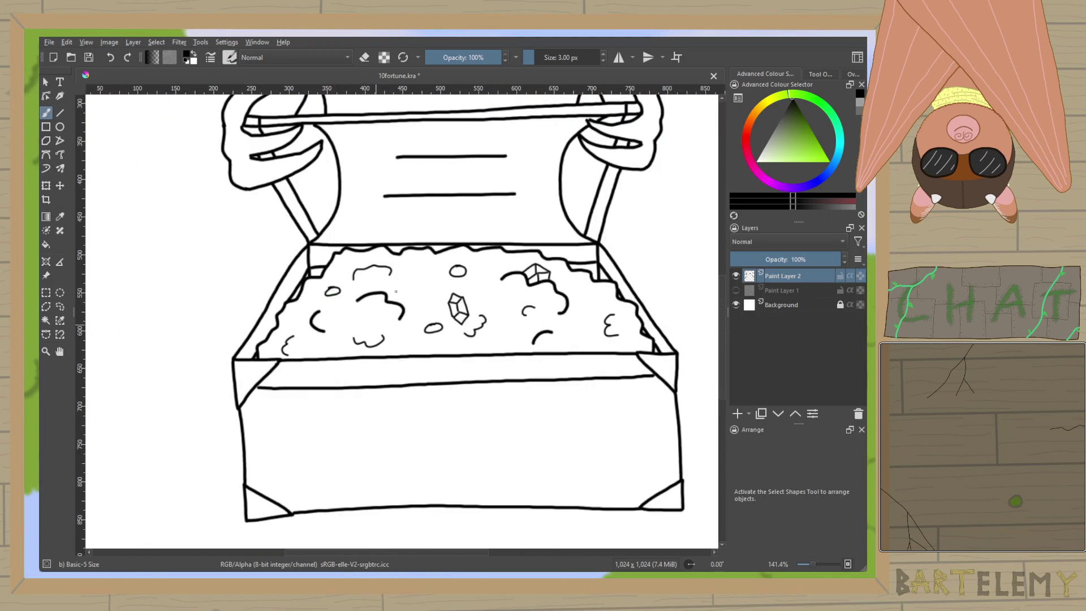
Ink short curved claw lines across the fingertips of the hand gripping the lid's left end.
{"action": "scroll", "coordinate": [385, 311], "scroll_direction": "down", "scroll_amount": 1}
{"action": "scroll", "coordinate": [333, 243], "scroll_direction": "up", "scroll_amount": 3}
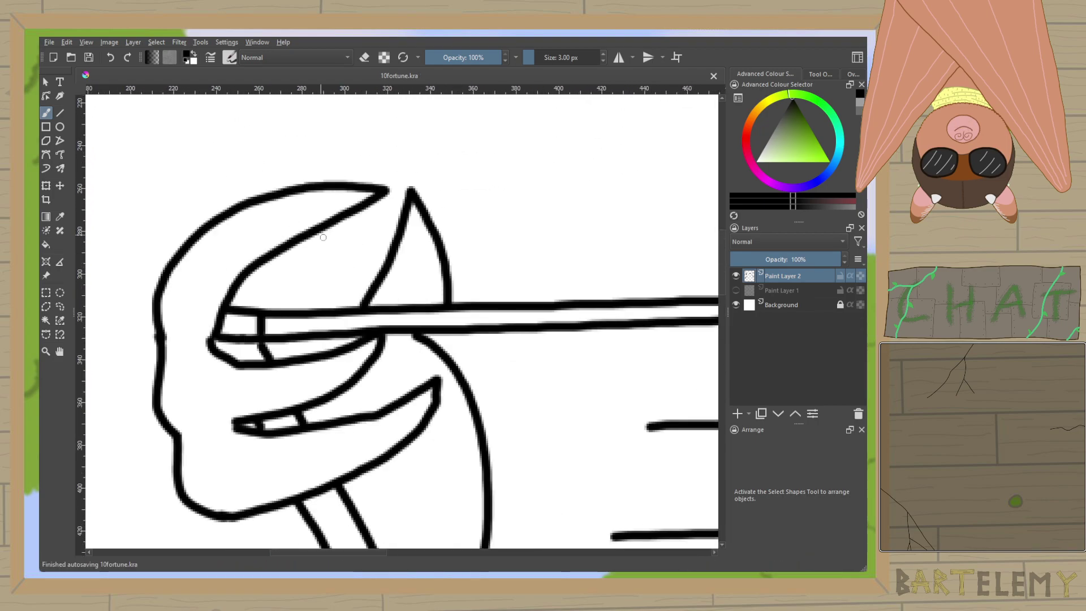
{"action": "left_click_drag", "start_coordinate": [317, 189], "coordinate": [323, 217]}
{"action": "left_click_drag", "start_coordinate": [333, 356], "coordinate": [336, 388]}
{"action": "left_click_drag", "start_coordinate": [396, 405], "coordinate": [398, 440]}
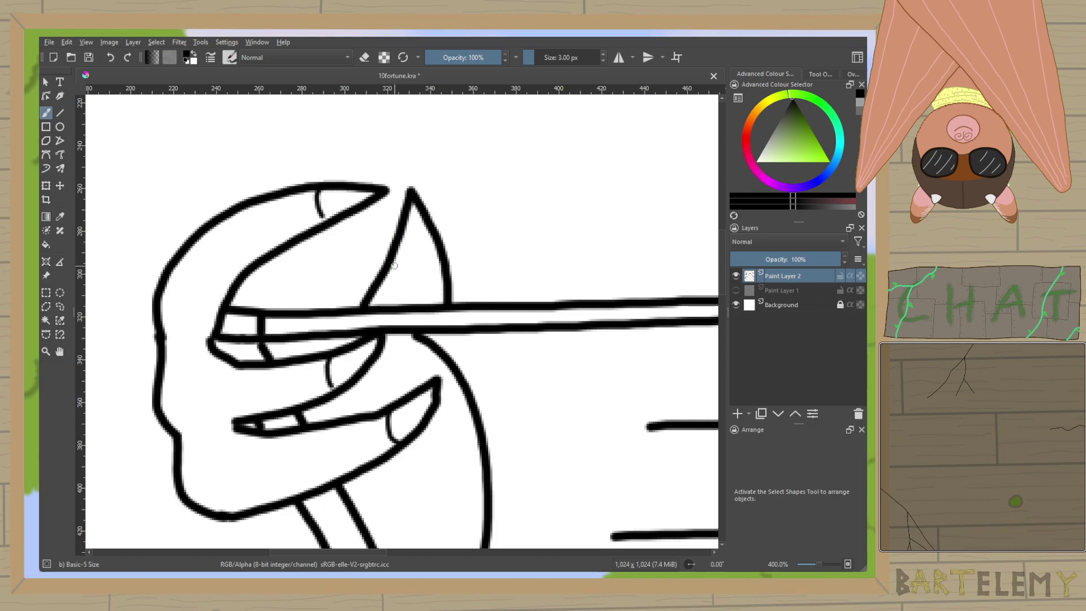
Ink short curved claw lines across the fingertips of the hand gripping the lid's right end.
{"action": "scroll", "coordinate": [394, 266], "scroll_direction": "right", "scroll_amount": 10}
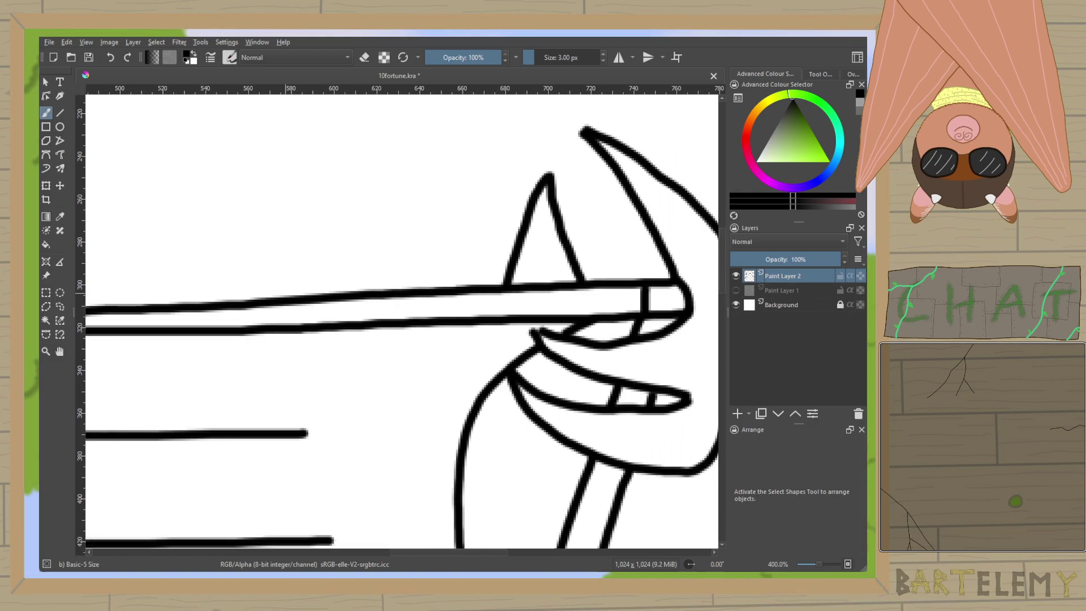
{"action": "scroll", "coordinate": [401, 266], "scroll_direction": "right", "scroll_amount": 3}
{"action": "left_click_drag", "start_coordinate": [394, 250], "coordinate": [428, 260]}
{"action": "left_click_drag", "start_coordinate": [503, 203], "coordinate": [522, 194]}
{"action": "left_click_drag", "start_coordinate": [457, 378], "coordinate": [465, 360]}
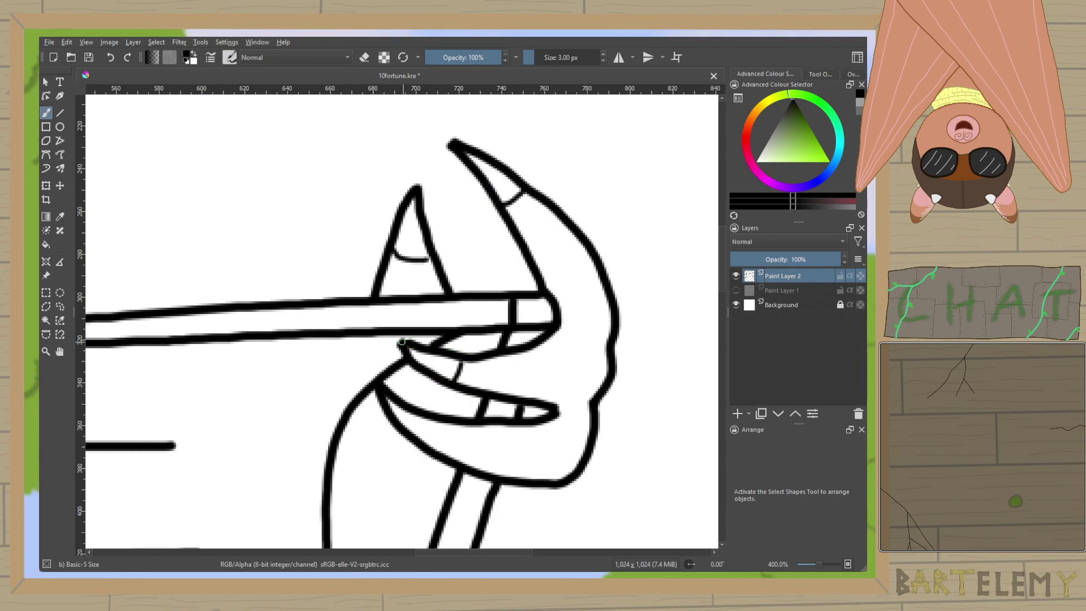
{"action": "scroll", "coordinate": [435, 419], "scroll_direction": "down", "scroll_amount": 4}
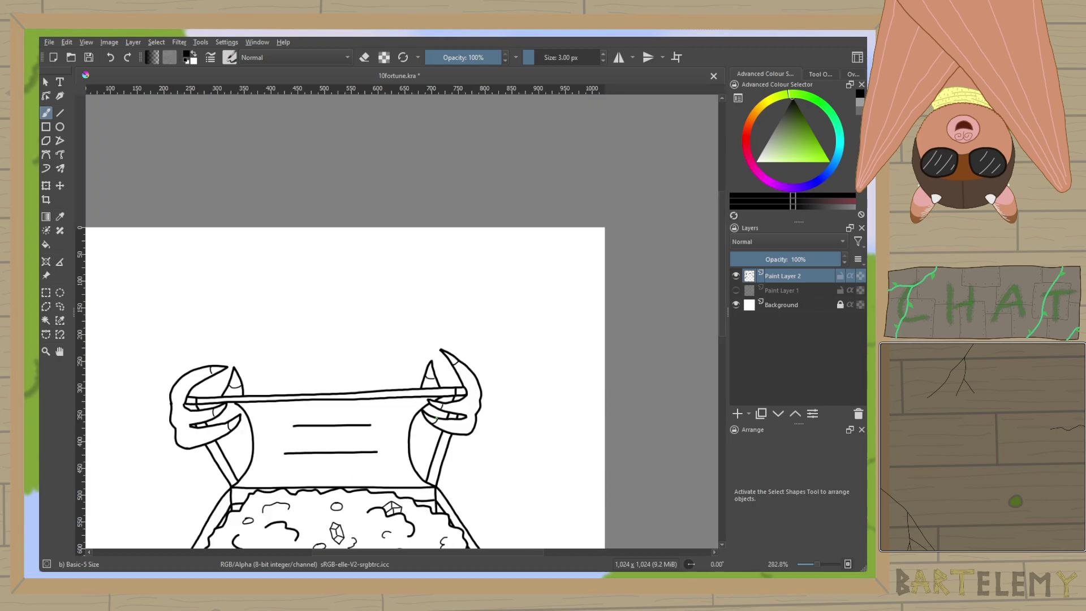
Ink two long, thin horizontal plank lines on the chest's front, with a short vertical joint line between them.
{"action": "scroll", "coordinate": [436, 417], "scroll_direction": "down", "scroll_amount": 5}
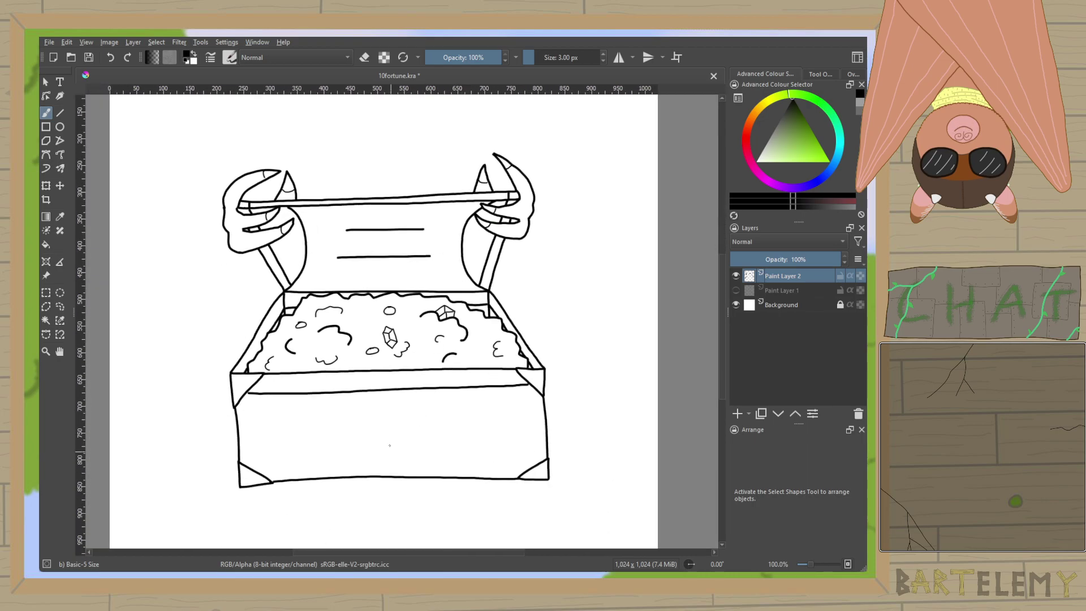
{"action": "scroll", "coordinate": [386, 438], "scroll_direction": "up", "scroll_amount": 1}
{"action": "scroll", "coordinate": [386, 438], "scroll_direction": "down", "scroll_amount": 1}
{"action": "scroll", "coordinate": [384, 419], "scroll_direction": "down", "scroll_amount": 1}
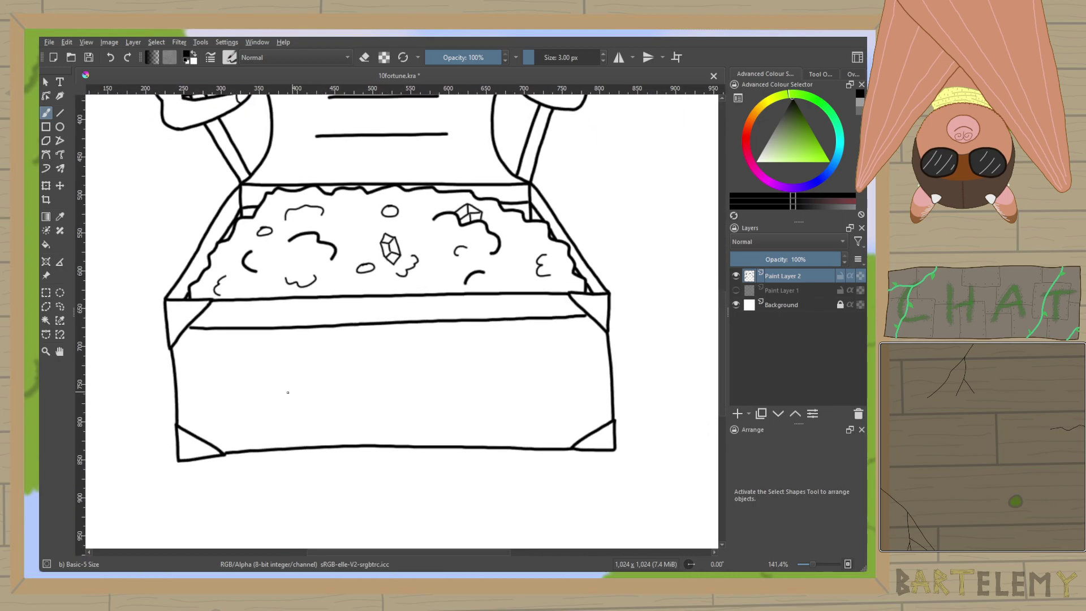
{"action": "left_click_drag", "start_coordinate": [209, 372], "coordinate": [474, 360]}
{"action": "left_click_drag", "start_coordinate": [276, 414], "coordinate": [545, 402]}
{"action": "left_click_drag", "start_coordinate": [367, 370], "coordinate": [365, 399]}
Save the chest drawing 10fortune.kra and close the document.
{"action": "key", "text": "ctrl+s"}
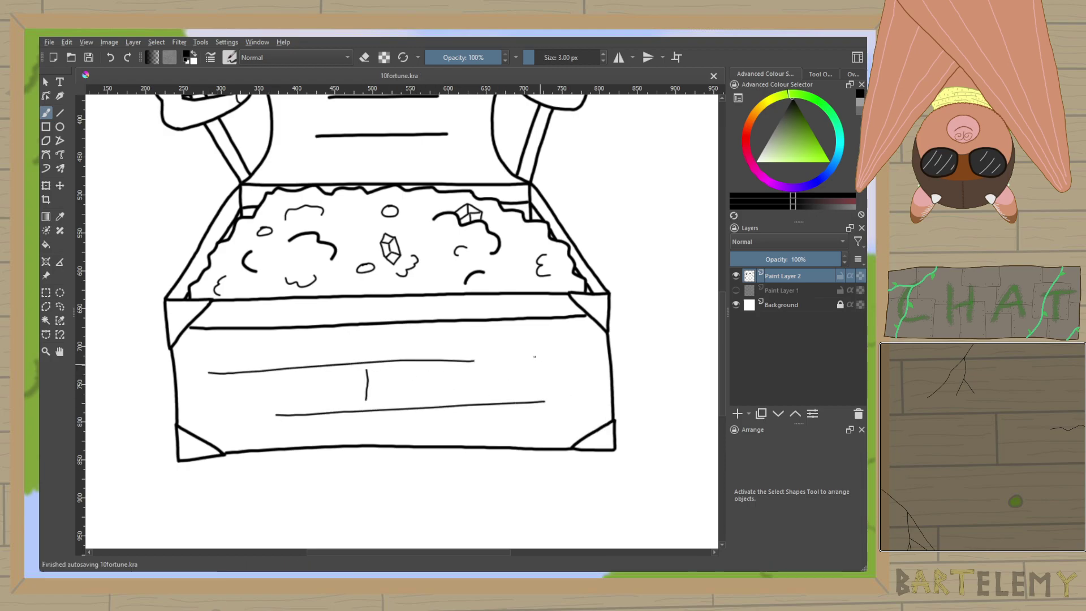
{"action": "scroll", "coordinate": [513, 327], "scroll_direction": "down", "scroll_amount": 3}
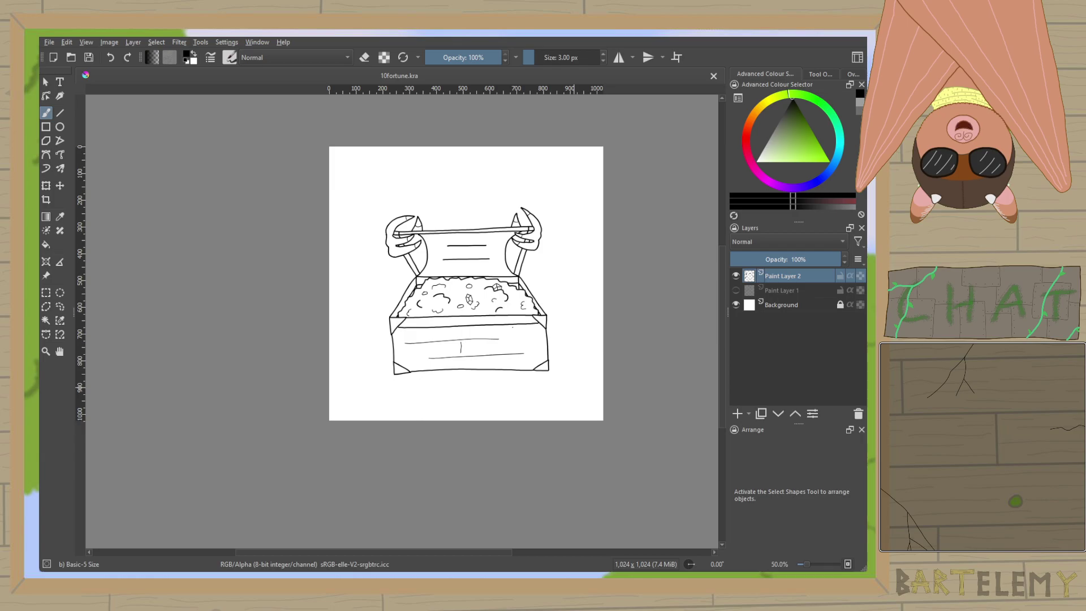
{"action": "left_click", "coordinate": [711, 77]}
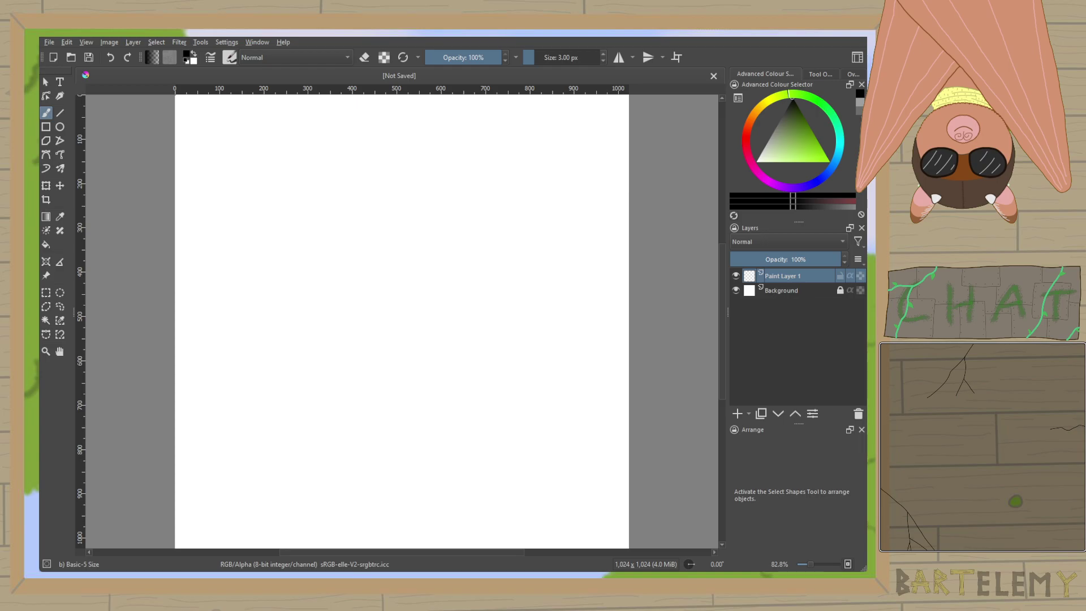
Prepare the blank canvas with a second paint layer, then set up a 5 px light grey brush on Paint Layer 1.
{"action": "key", "text": "minus"}
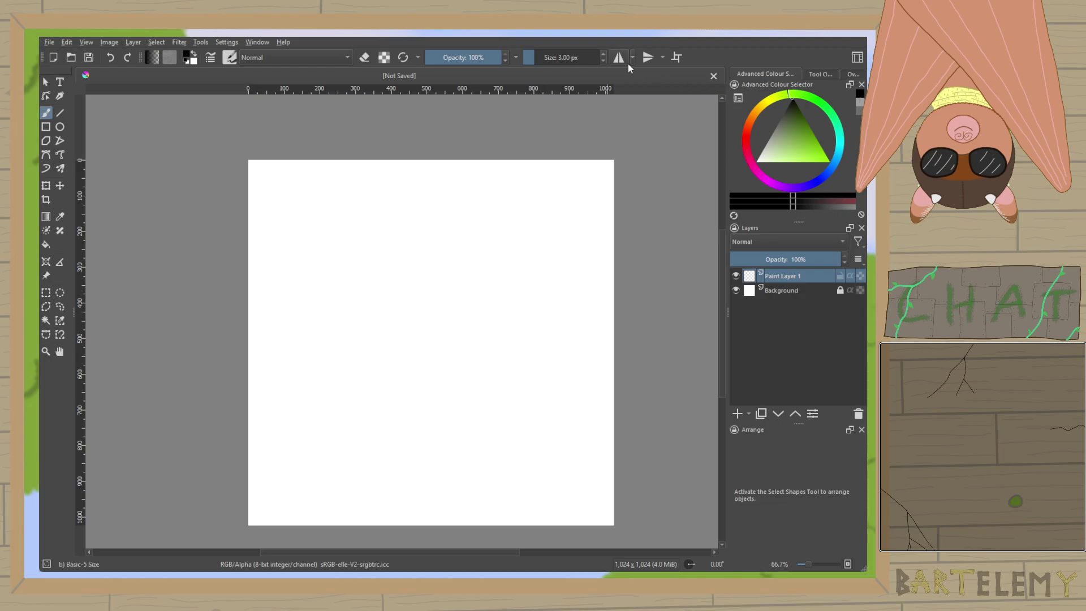
{"action": "left_click", "coordinate": [604, 54]}
{"action": "left_click", "coordinate": [738, 414]}
{"action": "left_click", "coordinate": [814, 290]}
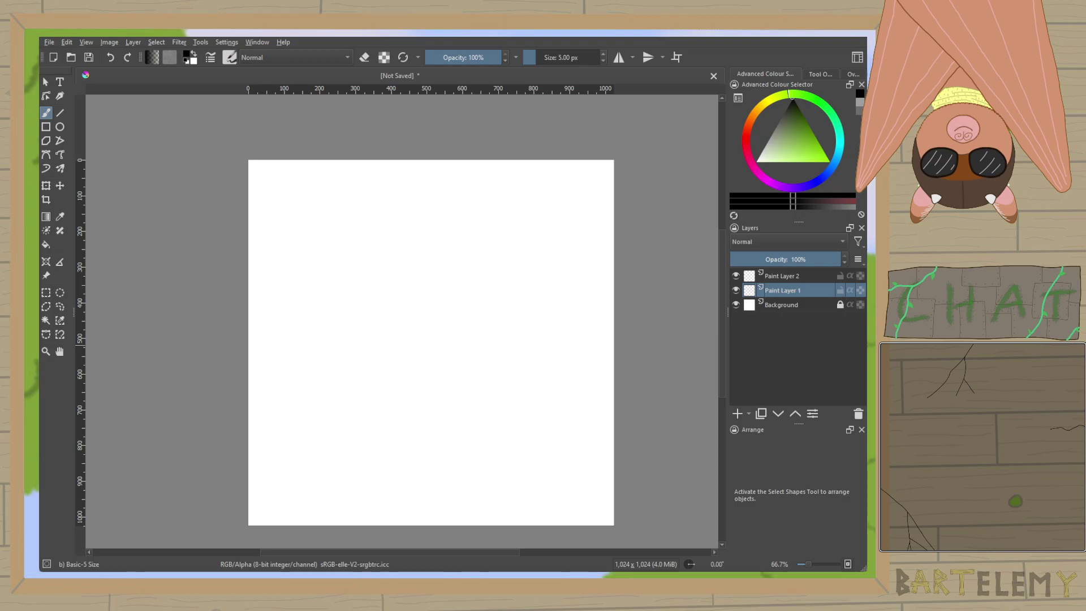
{"action": "left_click", "coordinate": [769, 137]}
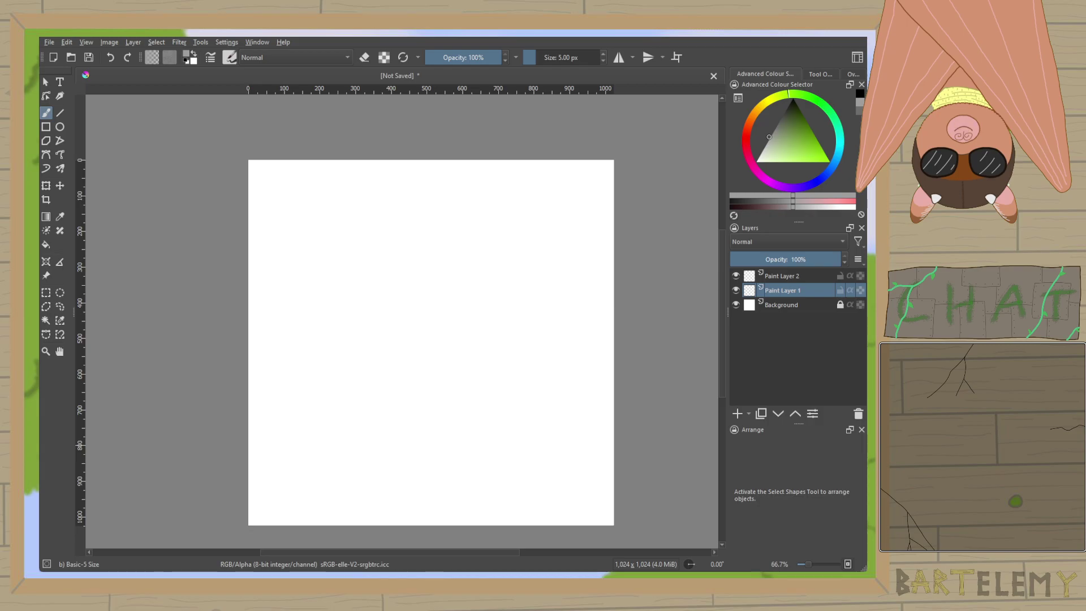
Sketch a corridor in perspective with four diagonals running toward the canvas corners and two vertical edges joining their inner ends.
{"action": "left_click_drag", "start_coordinate": [569, 371], "coordinate": [555, 350]}
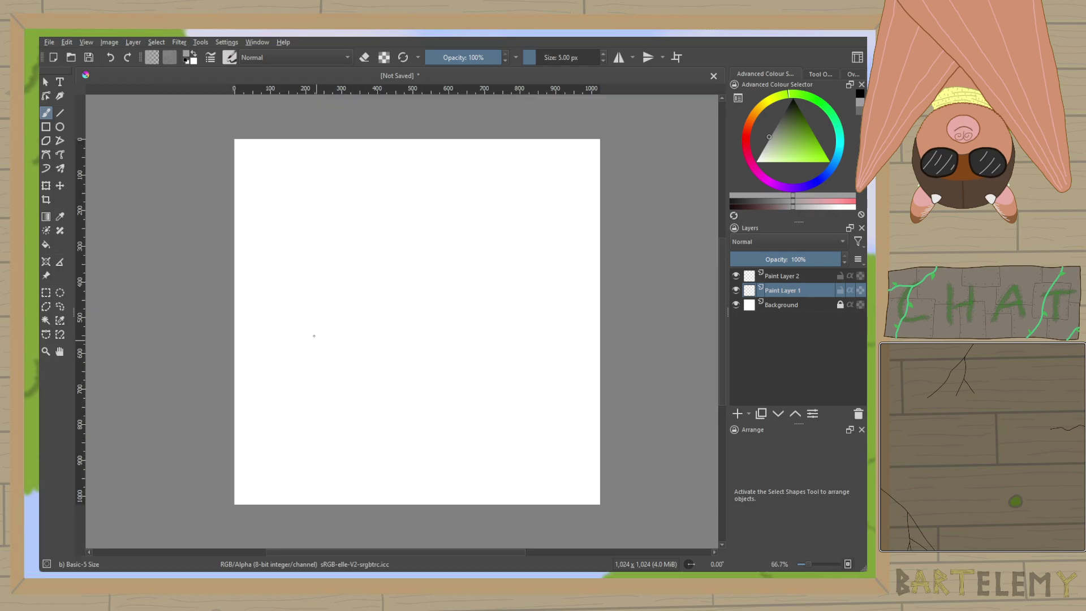
{"action": "left_click_drag", "start_coordinate": [243, 489], "coordinate": [396, 378]}
{"action": "left_click_drag", "start_coordinate": [487, 383], "coordinate": [590, 501]}
{"action": "mouse_move", "coordinate": [488, 383]}
{"action": "left_mouse_down"}
{"action": "mouse_move", "coordinate": [495, 309]}
{"action": "mouse_move", "coordinate": [599, 239]}
{"action": "left_mouse_up"}
{"action": "mouse_move", "coordinate": [394, 378]}
{"action": "left_mouse_down"}
{"action": "mouse_move", "coordinate": [402, 308]}
{"action": "mouse_move", "coordinate": [253, 229]}
{"action": "left_mouse_up"}
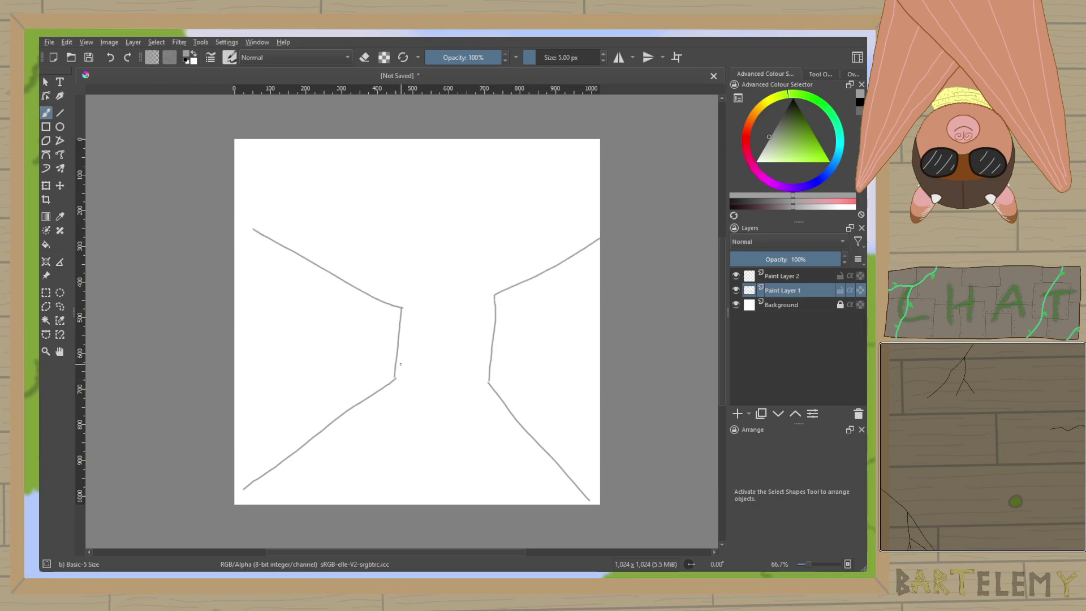
Sketch two horizontal lines across the corridor's far end between the vertical edges.
{"action": "left_click_drag", "start_coordinate": [397, 359], "coordinate": [483, 359]}
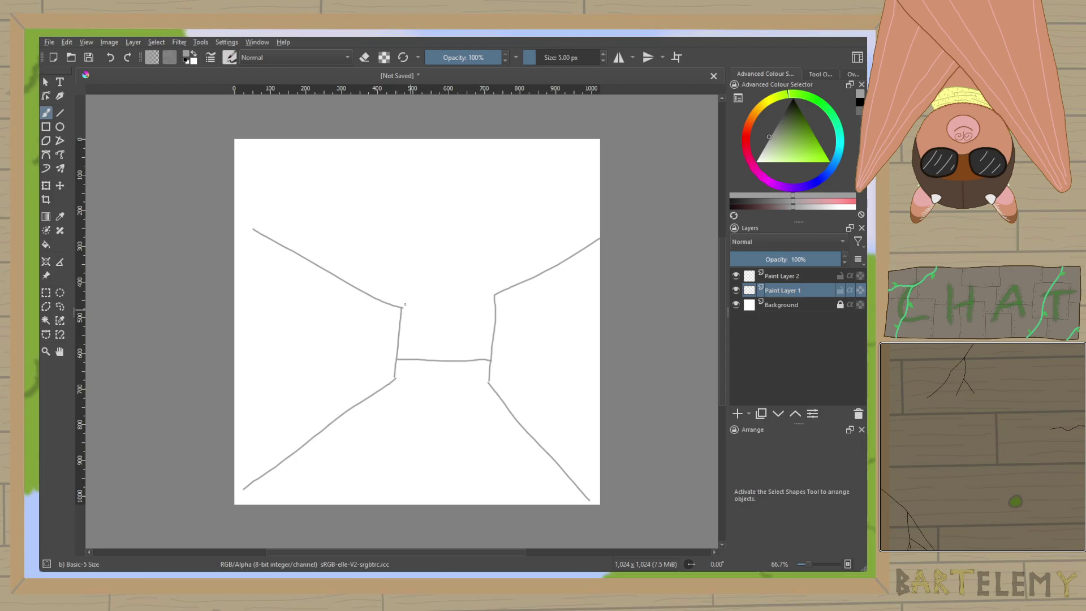
{"action": "left_click_drag", "start_coordinate": [402, 320], "coordinate": [493, 324]}
{"action": "scroll", "coordinate": [477, 378], "scroll_direction": "up", "scroll_amount": 2}
{"action": "scroll", "coordinate": [477, 378], "scroll_direction": "down", "scroll_amount": 4}
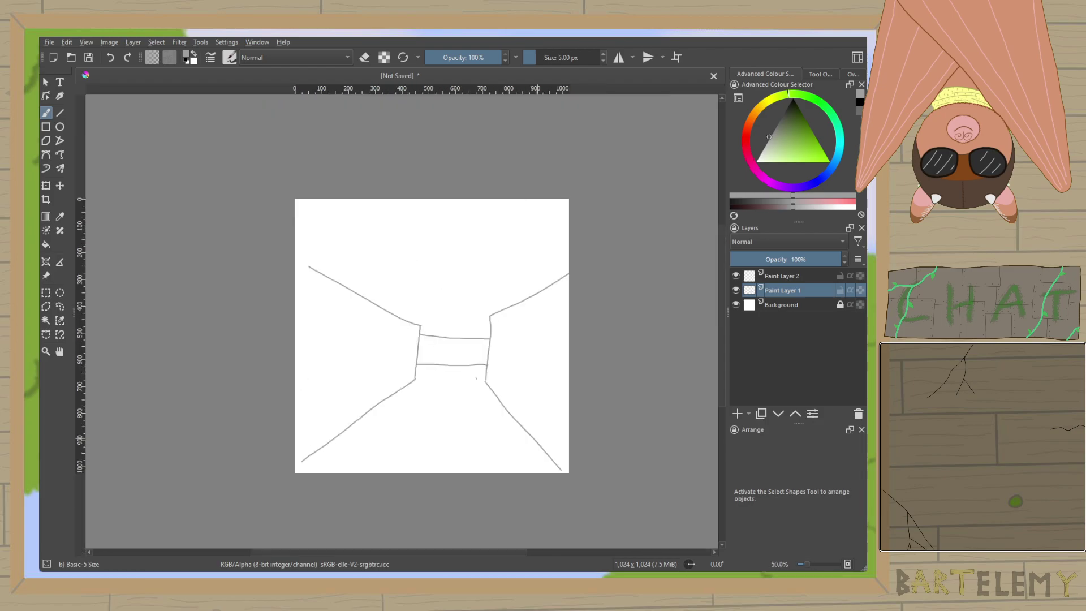
Sketch a standing figure in the corridor near the right wall, with an oval head, long torso and two legs.
{"action": "scroll", "coordinate": [477, 378], "scroll_direction": "up", "scroll_amount": 2}
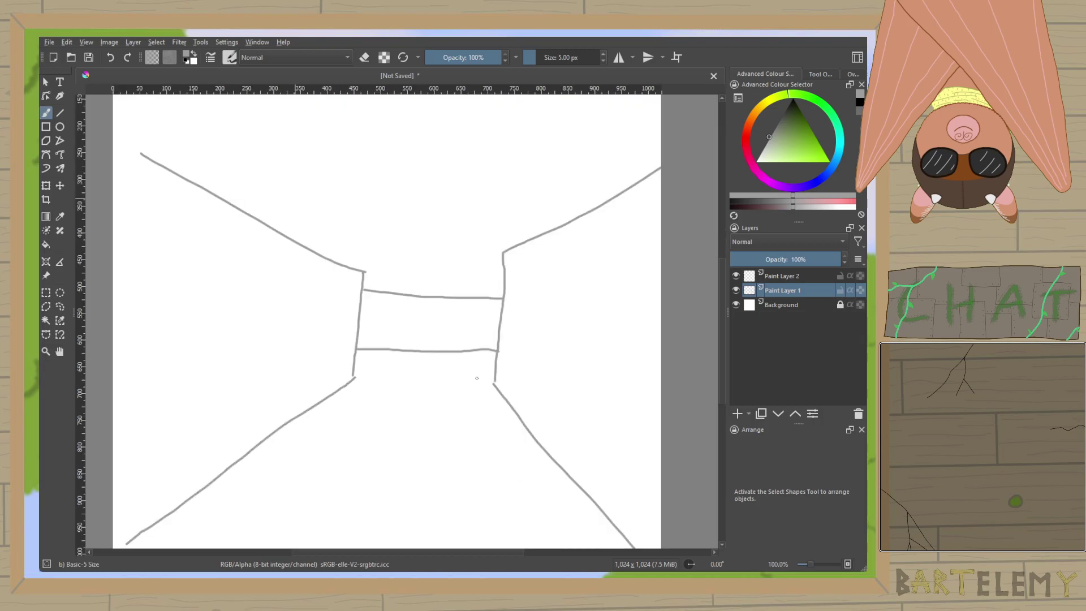
{"action": "left_click_drag", "start_coordinate": [476, 377], "coordinate": [447, 320]}
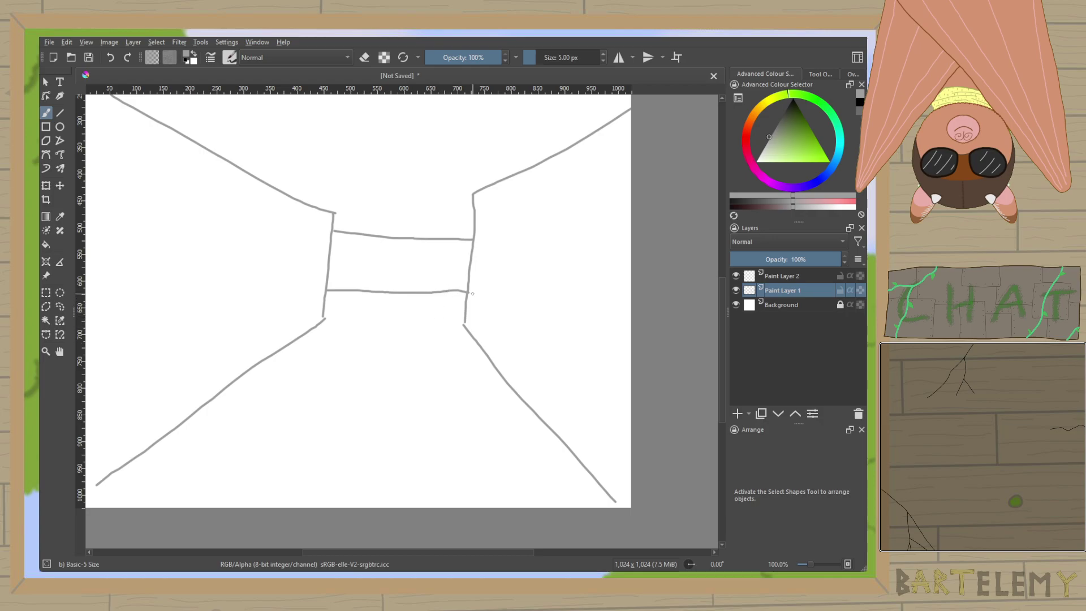
{"action": "scroll", "coordinate": [472, 293], "scroll_direction": "up", "scroll_amount": 3}
{"action": "scroll", "coordinate": [472, 293], "scroll_direction": "down", "scroll_amount": 4}
{"action": "scroll", "coordinate": [472, 293], "scroll_direction": "up", "scroll_amount": 3}
{"action": "scroll", "coordinate": [472, 293], "scroll_direction": "down", "scroll_amount": 2}
{"action": "scroll", "coordinate": [472, 293], "scroll_direction": "up", "scroll_amount": 1}
{"action": "scroll", "coordinate": [471, 294], "scroll_direction": "up", "scroll_amount": 2}
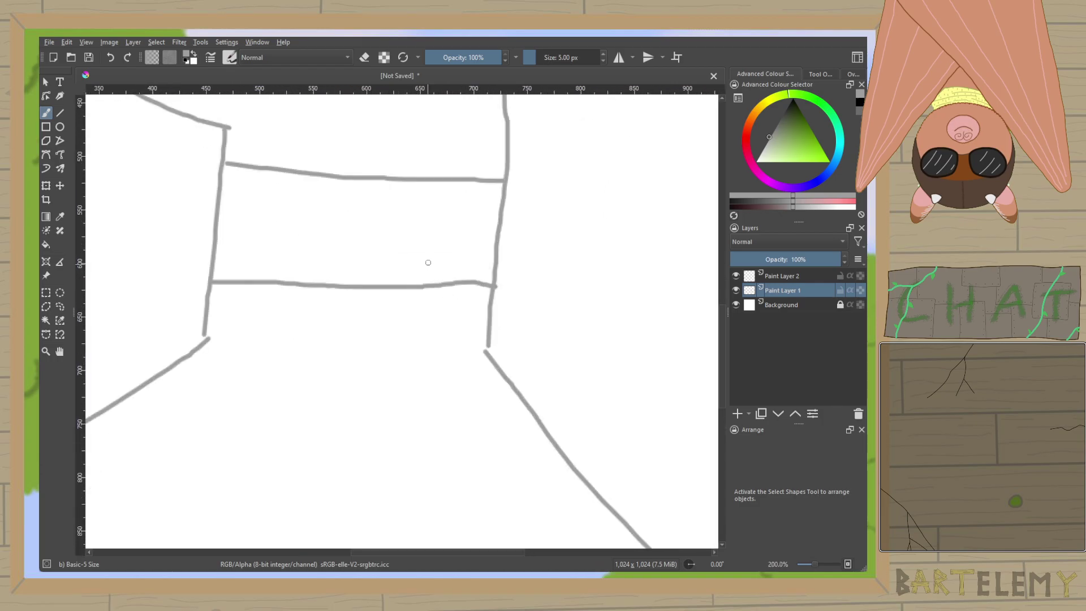
{"action": "mouse_move", "coordinate": [441, 238]}
{"action": "left_mouse_down"}
{"action": "mouse_move", "coordinate": [386, 309]}
{"action": "mouse_move", "coordinate": [444, 237]}
{"action": "left_mouse_up"}
{"action": "left_click_drag", "start_coordinate": [400, 323], "coordinate": [383, 457]}
{"action": "left_click_drag", "start_coordinate": [380, 448], "coordinate": [405, 536]}
{"action": "left_click_drag", "start_coordinate": [422, 470], "coordinate": [419, 547]}
{"action": "left_click_drag", "start_coordinate": [433, 470], "coordinate": [436, 513]}
{"action": "left_click_drag", "start_coordinate": [467, 459], "coordinate": [465, 526]}
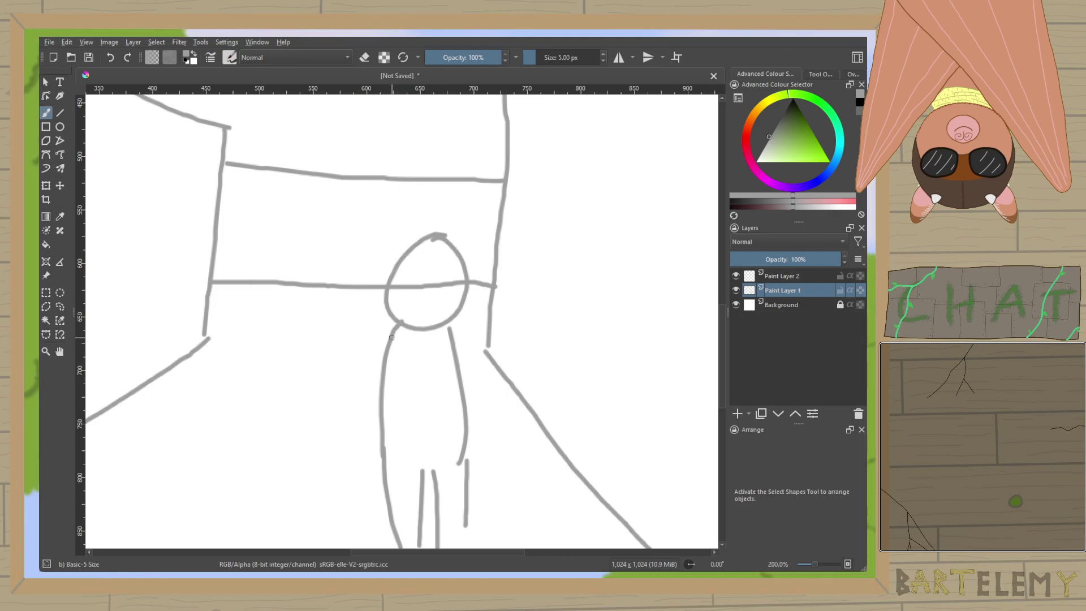
Sketch the figure's left-side arm bent upward with the hand raised beside the head, redoing the first attempt.
{"action": "mouse_move", "coordinate": [391, 337]}
{"action": "left_mouse_down"}
{"action": "mouse_move", "coordinate": [368, 327]}
{"action": "mouse_move", "coordinate": [381, 305]}
{"action": "left_mouse_up"}
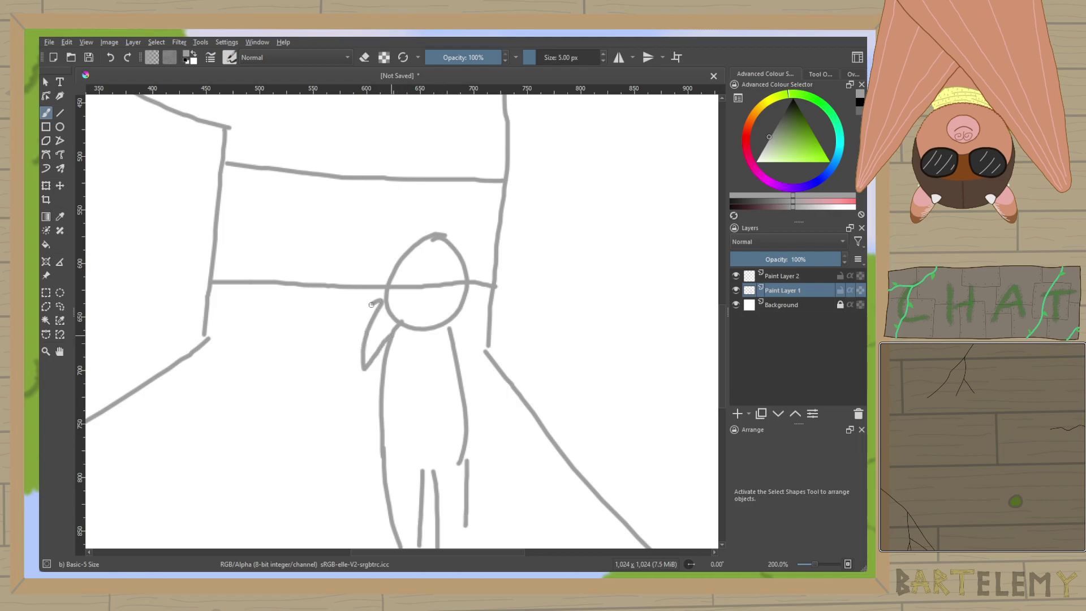
{"action": "key", "text": "ctrl+z"}
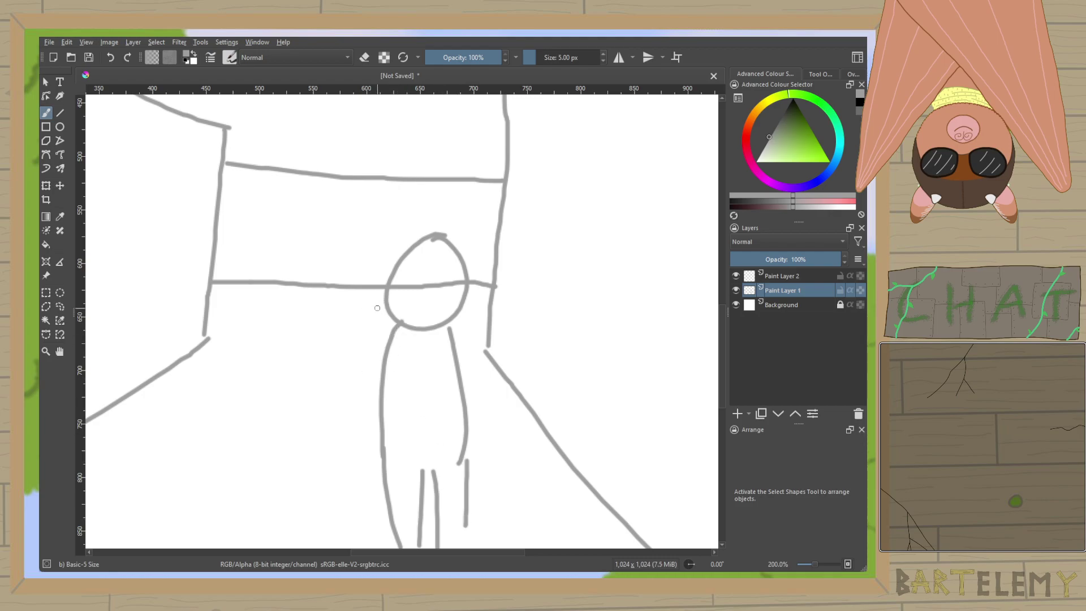
{"action": "mouse_move", "coordinate": [369, 310]}
{"action": "left_mouse_down"}
{"action": "mouse_move", "coordinate": [378, 300]}
{"action": "mouse_move", "coordinate": [374, 361]}
{"action": "left_mouse_up"}
{"action": "mouse_move", "coordinate": [369, 309]}
{"action": "left_mouse_down"}
{"action": "mouse_move", "coordinate": [360, 376]}
{"action": "mouse_move", "coordinate": [397, 386]}
{"action": "left_mouse_up"}
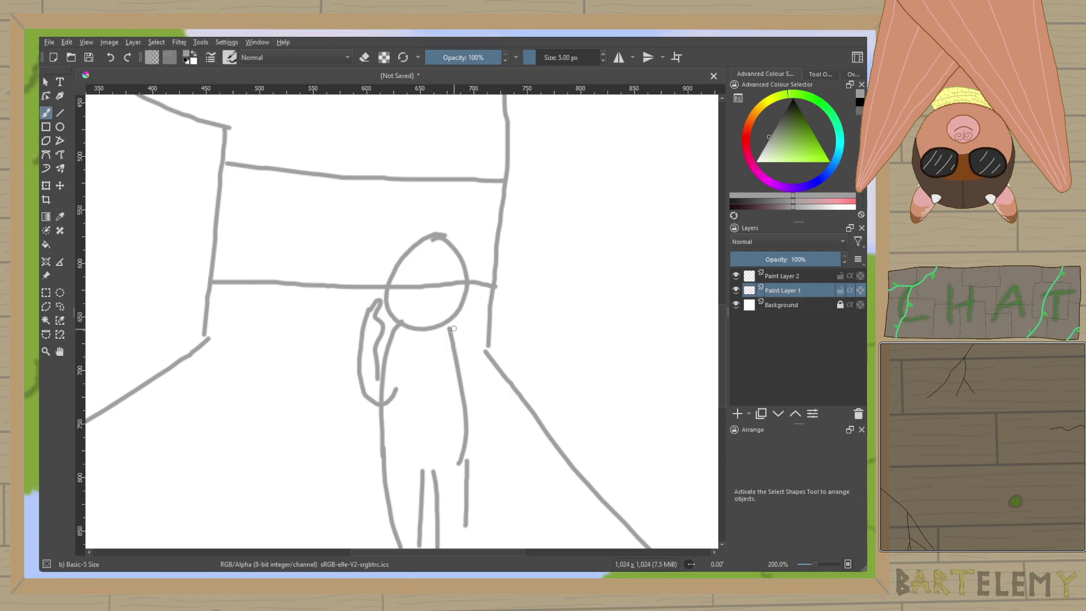
Sketch the figure's other arm hanging down at its side and finish the legs with rounded feet.
{"action": "mouse_move", "coordinate": [451, 325]}
{"action": "left_mouse_down"}
{"action": "mouse_move", "coordinate": [485, 438]}
{"action": "mouse_move", "coordinate": [479, 471]}
{"action": "mouse_move", "coordinate": [462, 480]}
{"action": "mouse_move", "coordinate": [460, 379]}
{"action": "left_mouse_up"}
{"action": "mouse_move", "coordinate": [399, 451]}
{"action": "left_mouse_down"}
{"action": "mouse_move", "coordinate": [393, 479]}
{"action": "mouse_move", "coordinate": [408, 504]}
{"action": "mouse_move", "coordinate": [418, 465]}
{"action": "mouse_move", "coordinate": [460, 497]}
{"action": "mouse_move", "coordinate": [470, 468]}
{"action": "mouse_move", "coordinate": [460, 428]}
{"action": "left_mouse_up"}
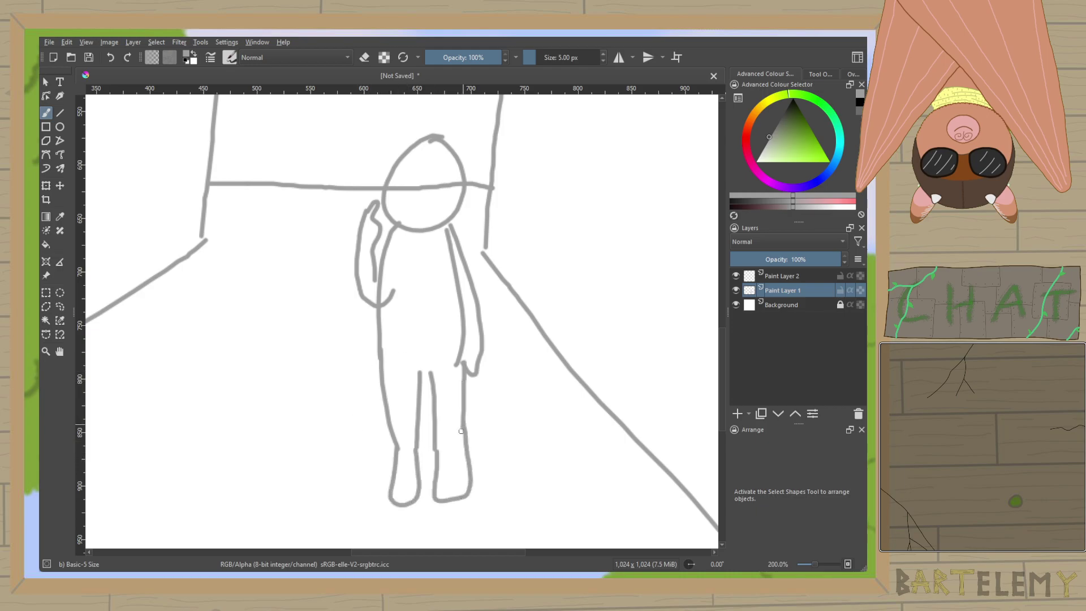
{"action": "key", "text": "1"}
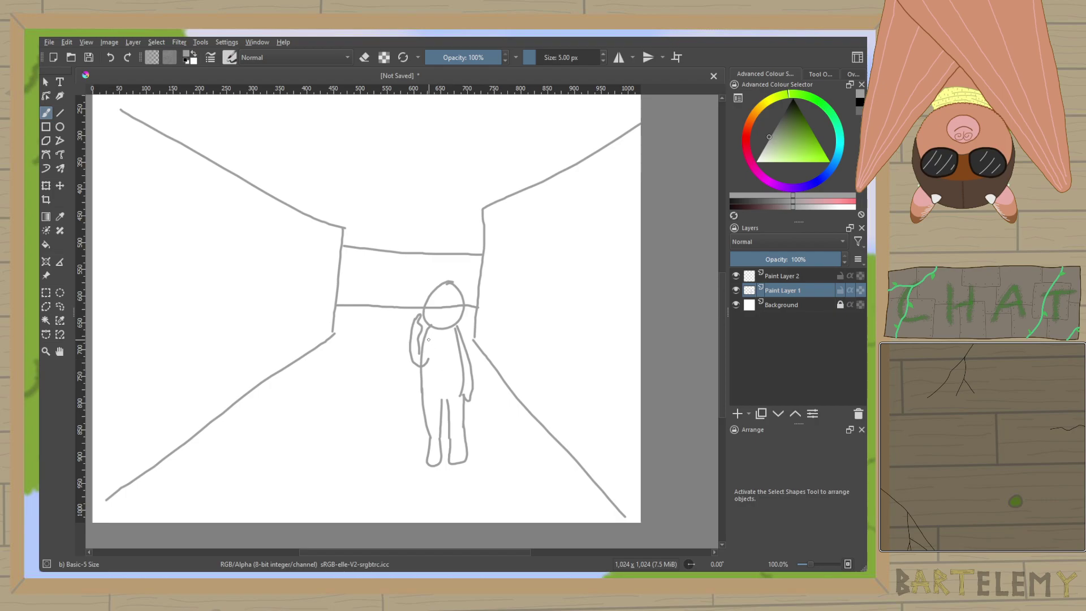
{"action": "scroll", "coordinate": [429, 340], "scroll_direction": "up", "scroll_amount": 2}
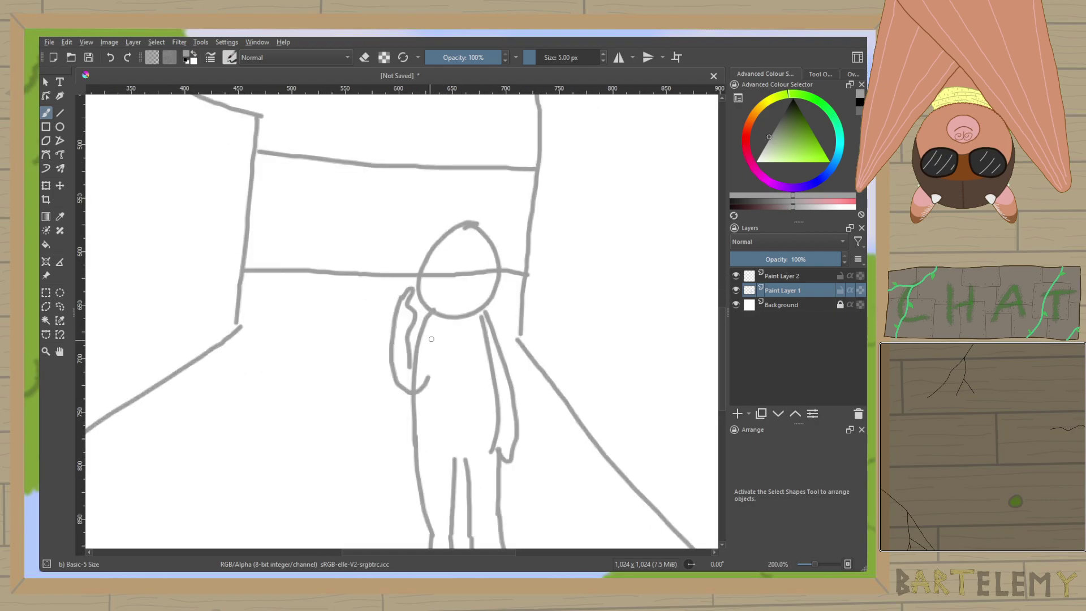
{"action": "left_click_drag", "start_coordinate": [433, 333], "coordinate": [458, 383]}
{"action": "scroll", "coordinate": [457, 382], "scroll_direction": "down", "scroll_amount": 3}
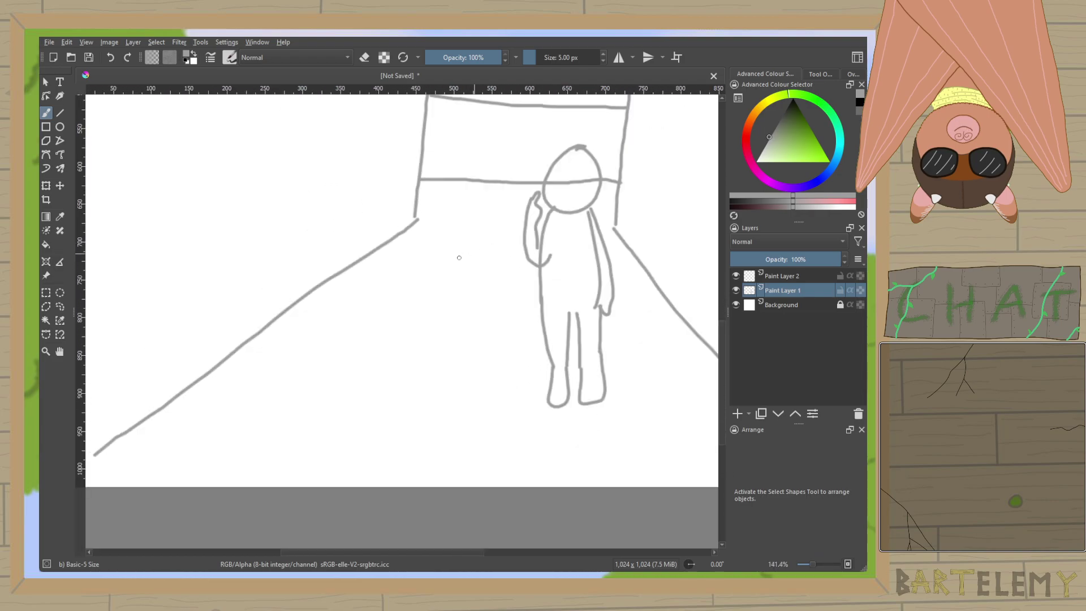
{"action": "scroll", "coordinate": [320, 302], "scroll_direction": "up", "scroll_amount": 2}
{"action": "scroll", "coordinate": [321, 302], "scroll_direction": "down", "scroll_amount": 2}
{"action": "scroll", "coordinate": [216, 199], "scroll_direction": "up", "scroll_amount": 2}
{"action": "scroll", "coordinate": [248, 285], "scroll_direction": "down", "scroll_amount": 2}
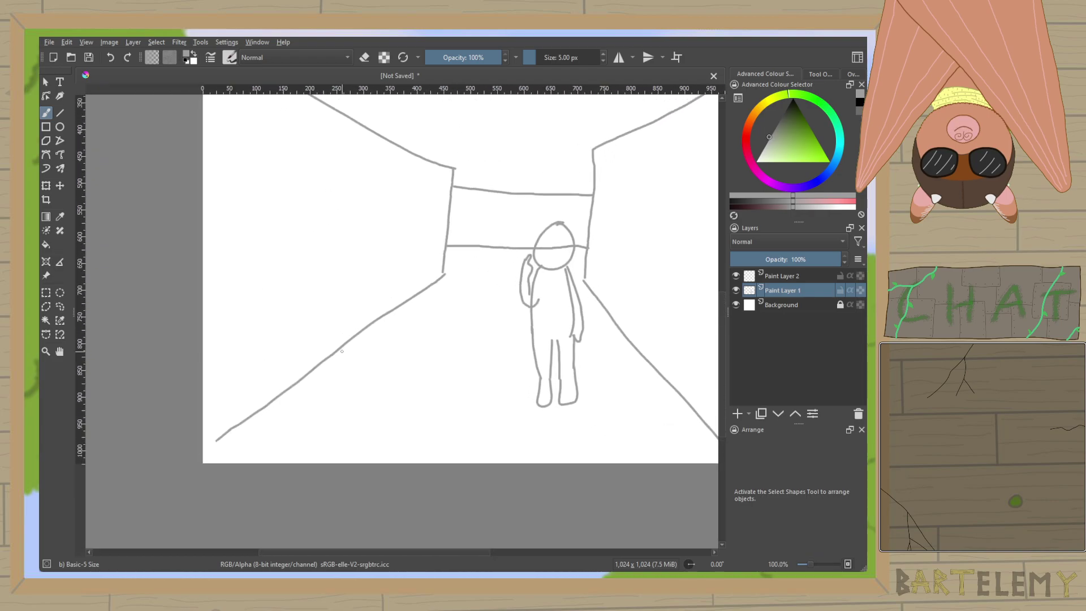
Sketch a large curved shape in the canvas's lower-left corner, fill it with rough vertical hatching, and make Paint Layer 2 active.
{"action": "mouse_move", "coordinate": [237, 317]}
{"action": "left_mouse_down"}
{"action": "mouse_move", "coordinate": [269, 362]}
{"action": "mouse_move", "coordinate": [274, 441]}
{"action": "left_mouse_up"}
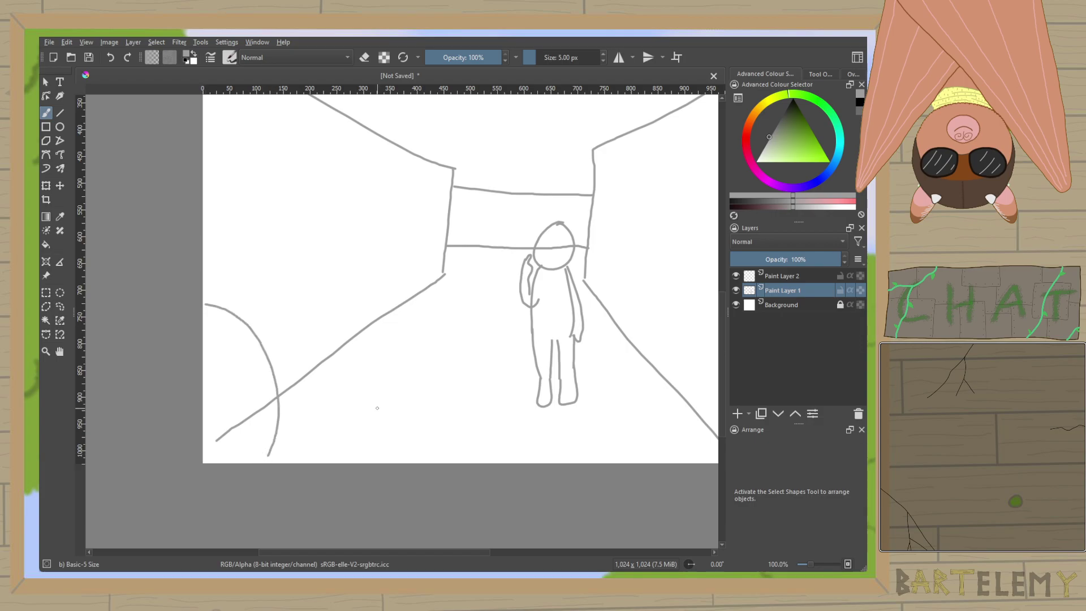
{"action": "mouse_move", "coordinate": [211, 328]}
{"action": "left_mouse_down"}
{"action": "mouse_move", "coordinate": [212, 403]}
{"action": "mouse_move", "coordinate": [223, 417]}
{"action": "mouse_move", "coordinate": [226, 370]}
{"action": "mouse_move", "coordinate": [244, 350]}
{"action": "mouse_move", "coordinate": [273, 438]}
{"action": "left_mouse_up"}
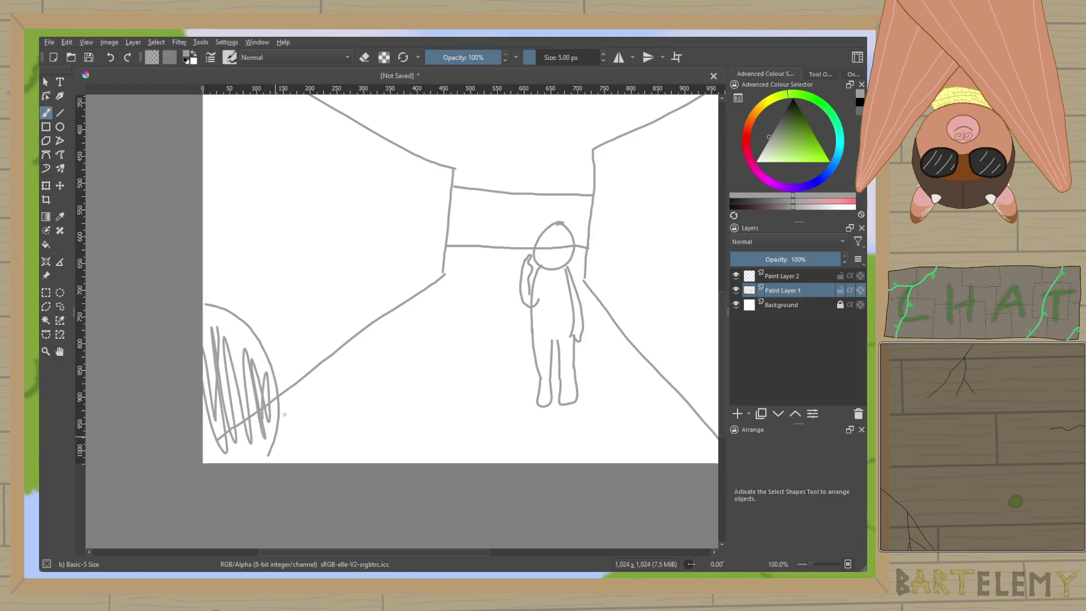
{"action": "left_click_drag", "start_coordinate": [396, 283], "coordinate": [312, 324]}
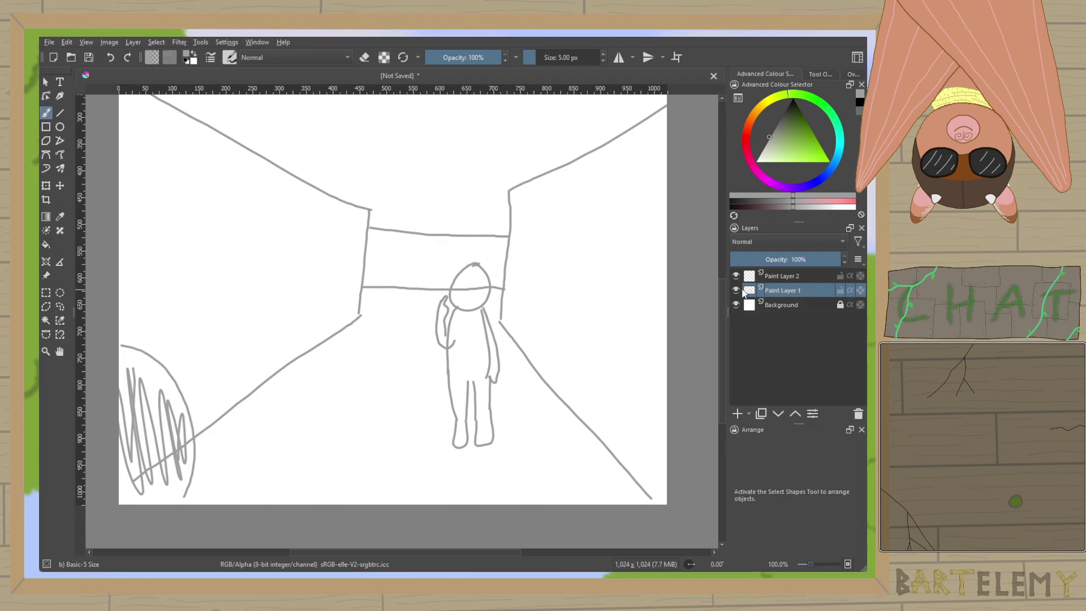
{"action": "left_click", "coordinate": [770, 277]}
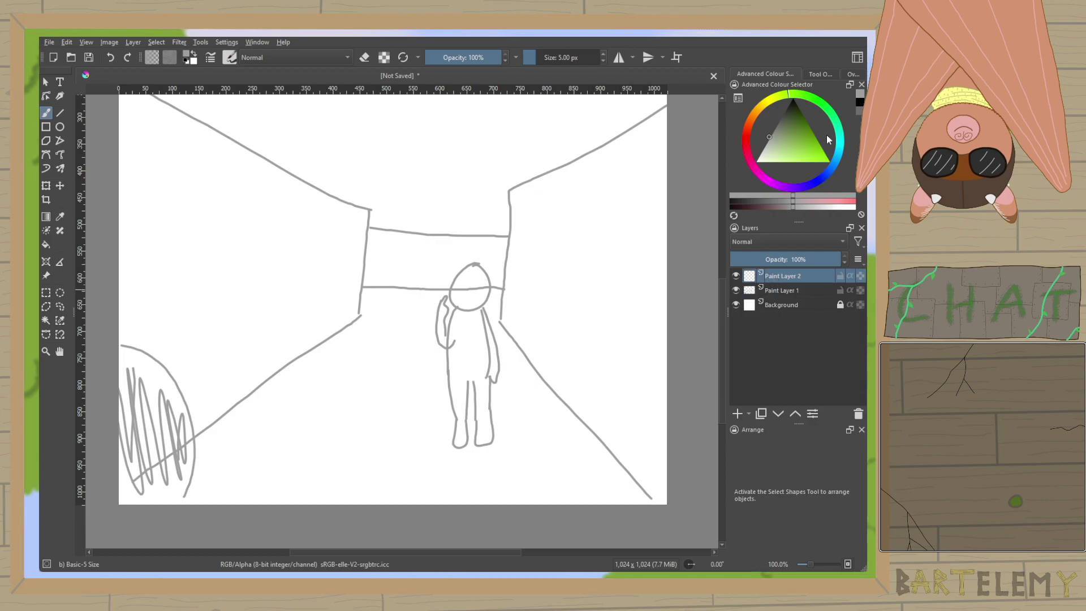
Pick black and ink the figure's oval head and both sides of its torso on Paint Layer 2.
{"action": "left_click", "coordinate": [859, 106]}
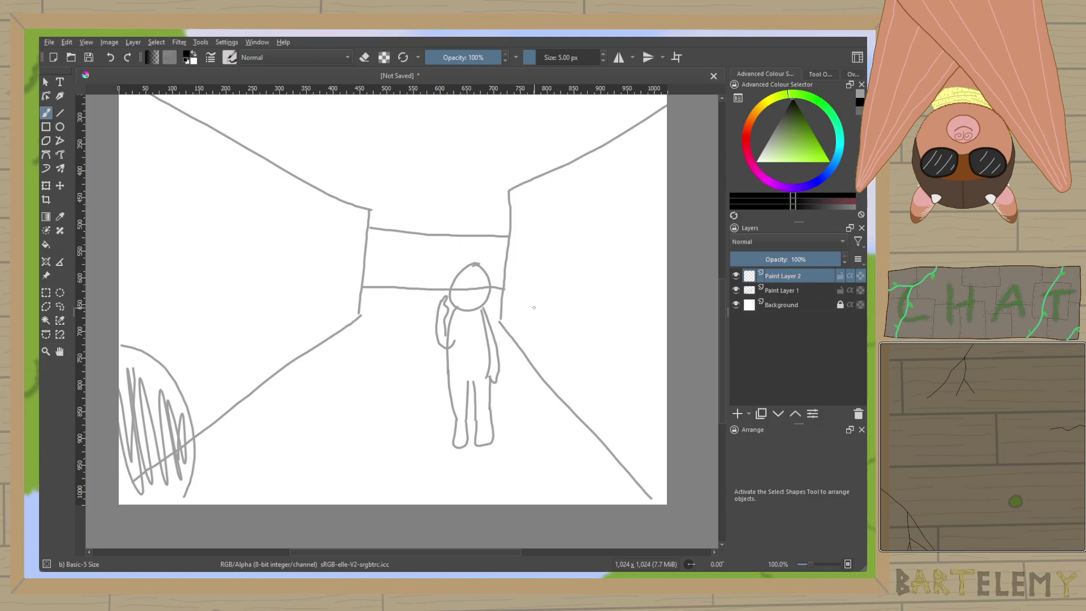
{"action": "scroll", "coordinate": [532, 304], "scroll_direction": "up", "scroll_amount": 3}
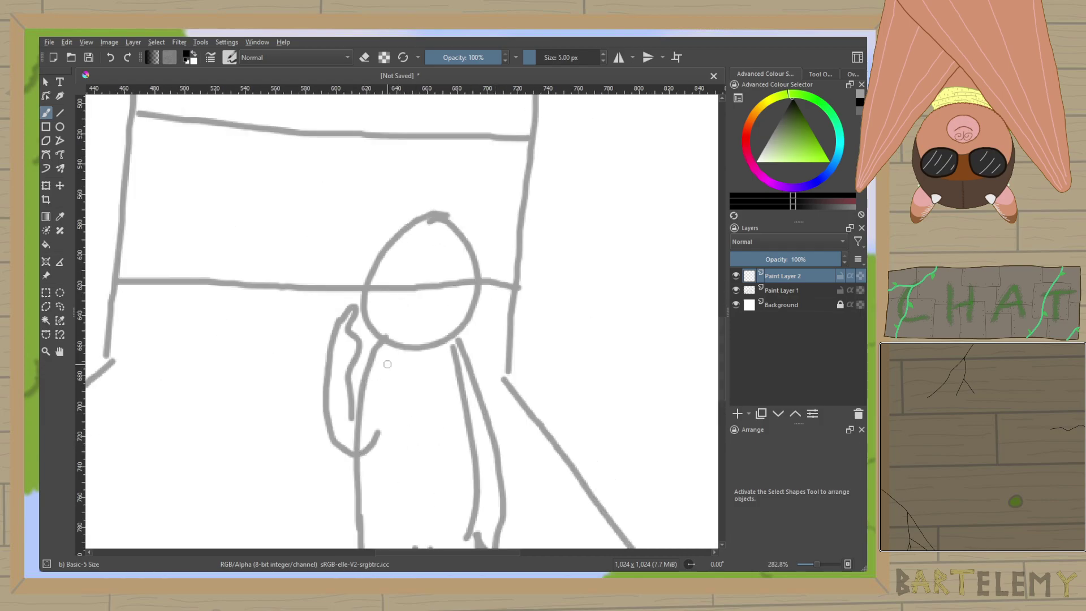
{"action": "mouse_move", "coordinate": [374, 331]}
{"action": "left_mouse_down"}
{"action": "mouse_move", "coordinate": [366, 289]}
{"action": "mouse_move", "coordinate": [387, 241]}
{"action": "mouse_move", "coordinate": [423, 218]}
{"action": "mouse_move", "coordinate": [458, 226]}
{"action": "mouse_move", "coordinate": [471, 262]}
{"action": "mouse_move", "coordinate": [453, 335]}
{"action": "left_mouse_up"}
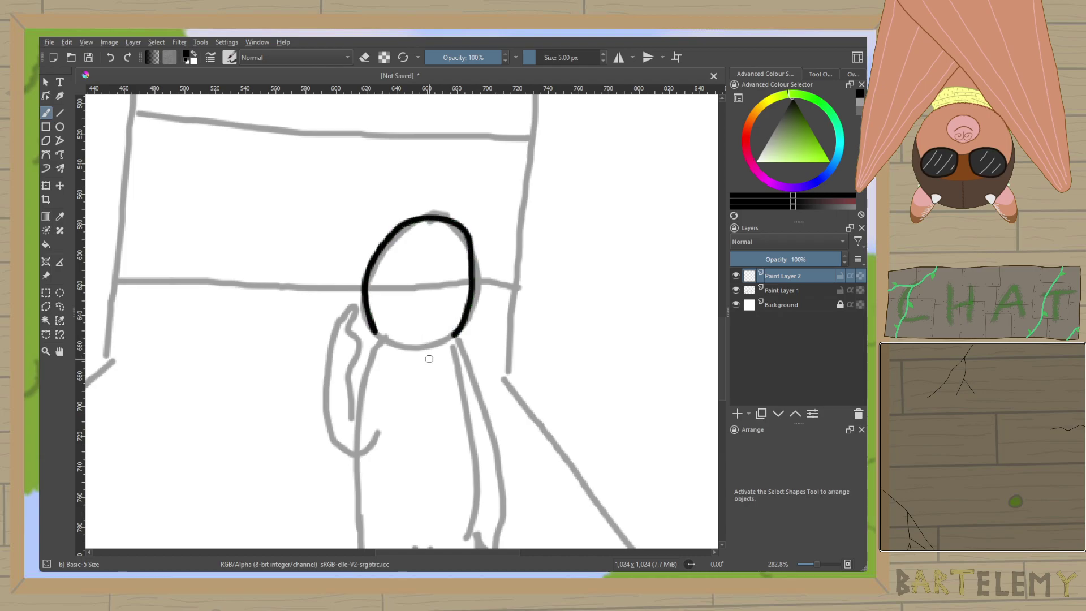
{"action": "mouse_move", "coordinate": [373, 333]}
{"action": "left_mouse_down"}
{"action": "mouse_move", "coordinate": [385, 358]}
{"action": "mouse_move", "coordinate": [362, 389]}
{"action": "mouse_move", "coordinate": [352, 546]}
{"action": "left_mouse_up"}
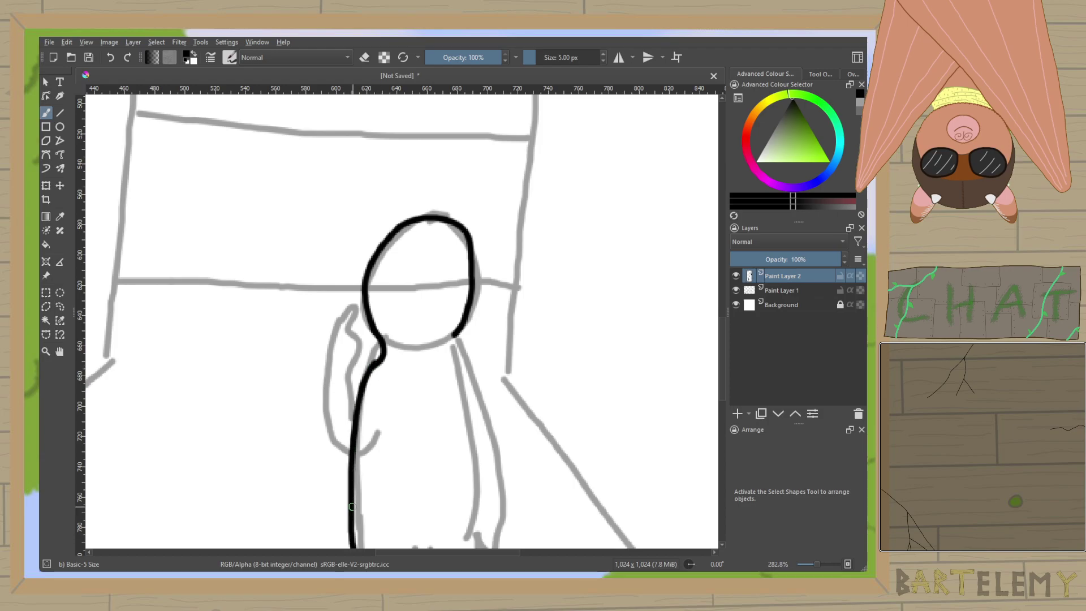
{"action": "left_click_drag", "start_coordinate": [458, 340], "coordinate": [479, 538]}
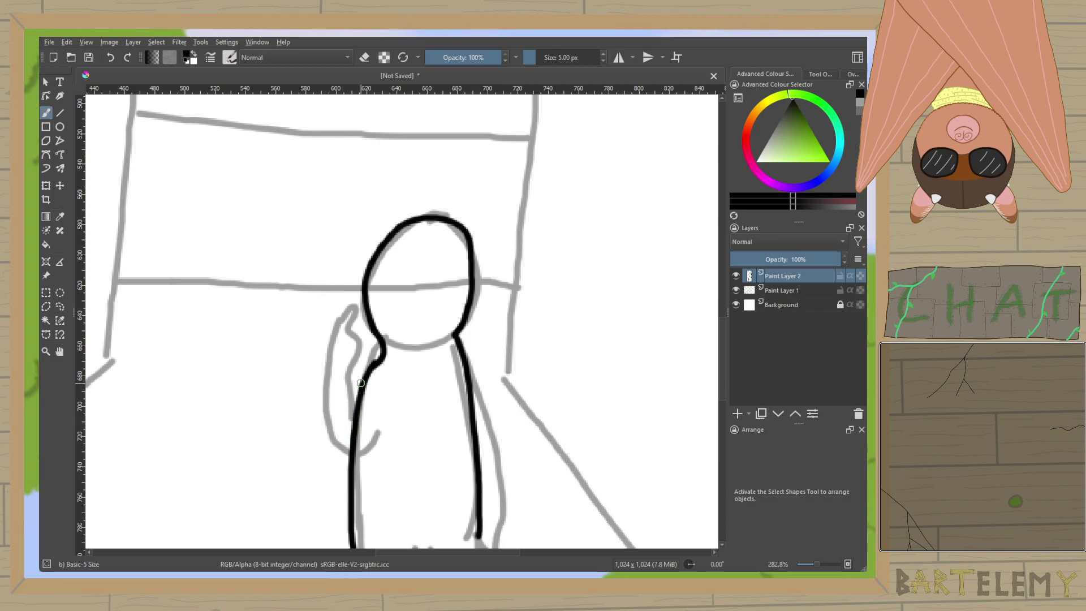
Ink the figure's raised arm with the hand close to its neck, redoing the first attempt.
{"action": "mouse_move", "coordinate": [362, 382]}
{"action": "left_mouse_down"}
{"action": "mouse_move", "coordinate": [328, 443]}
{"action": "mouse_move", "coordinate": [331, 366]}
{"action": "mouse_move", "coordinate": [349, 326]}
{"action": "mouse_move", "coordinate": [352, 341]}
{"action": "left_mouse_up"}
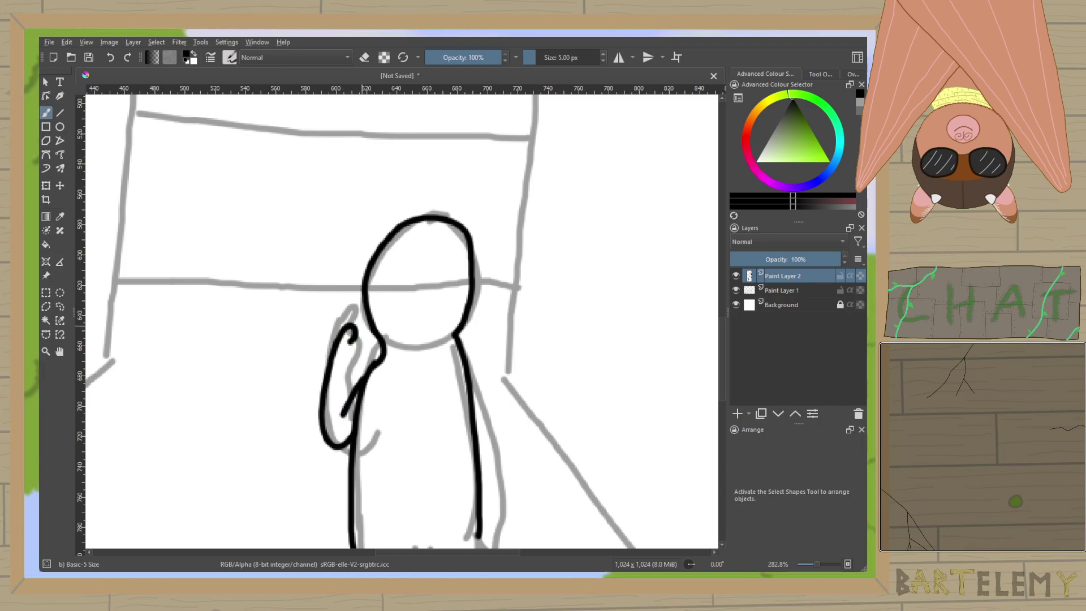
{"action": "key", "text": "ctrl+z"}
{"action": "mouse_move", "coordinate": [357, 428]}
{"action": "left_mouse_down"}
{"action": "mouse_move", "coordinate": [321, 416]}
{"action": "mouse_move", "coordinate": [337, 363]}
{"action": "mouse_move", "coordinate": [367, 323]}
{"action": "mouse_move", "coordinate": [371, 360]}
{"action": "mouse_move", "coordinate": [345, 279]}
{"action": "left_mouse_up"}
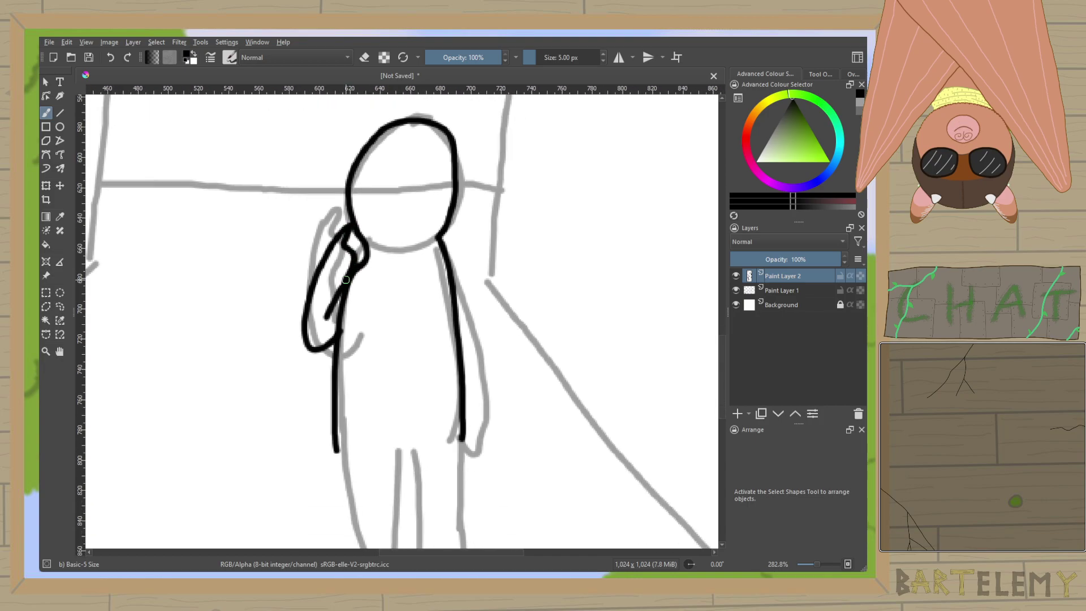
Ink the outer sides of both trouser legs, a curved shirt hem and the line dividing the legs.
{"action": "left_click_drag", "start_coordinate": [441, 429], "coordinate": [432, 273]}
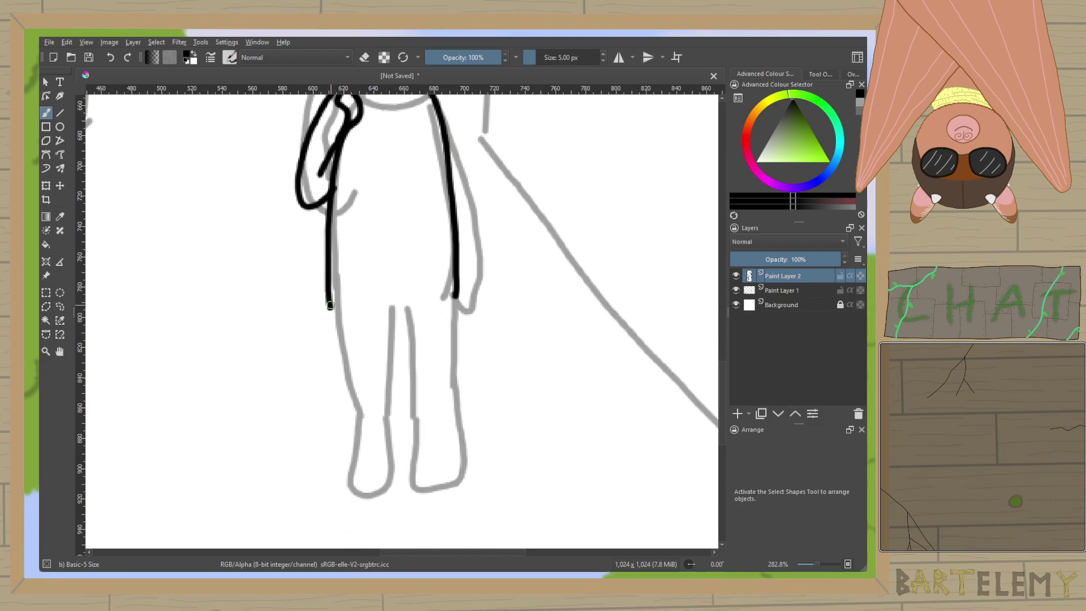
{"action": "left_click_drag", "start_coordinate": [331, 304], "coordinate": [327, 477]}
{"action": "left_click_drag", "start_coordinate": [457, 295], "coordinate": [452, 485]}
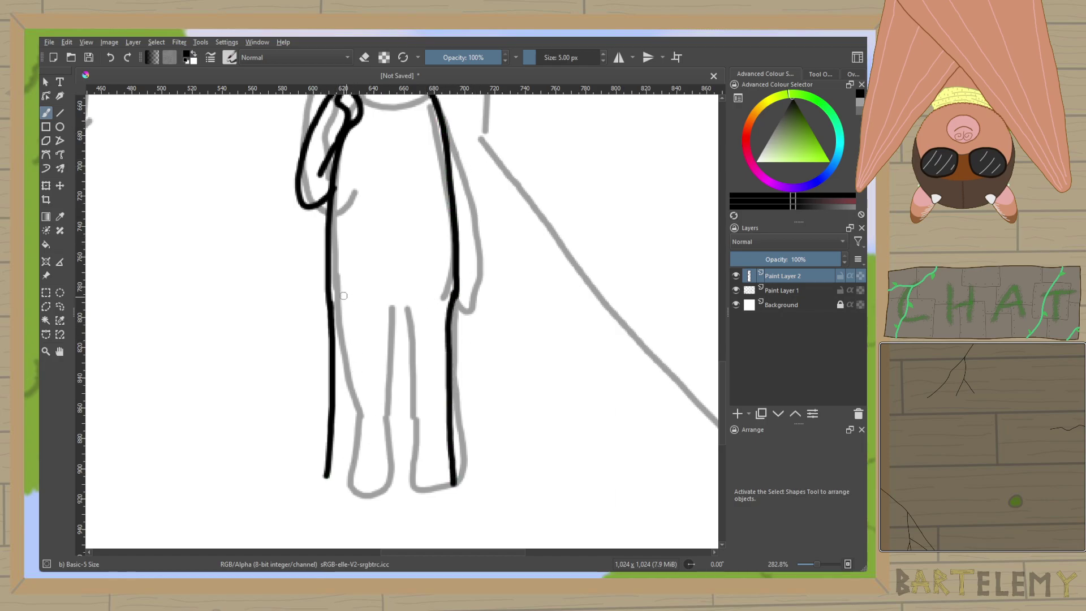
{"action": "mouse_move", "coordinate": [331, 298]}
{"action": "left_mouse_down"}
{"action": "mouse_move", "coordinate": [360, 311]}
{"action": "mouse_move", "coordinate": [452, 292]}
{"action": "left_mouse_up"}
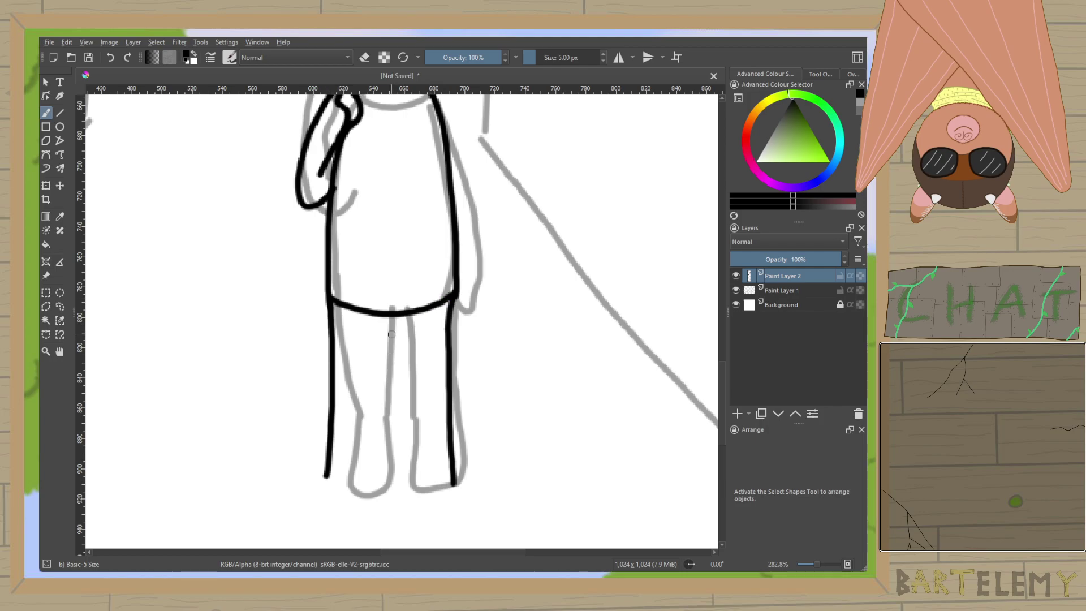
{"action": "left_click_drag", "start_coordinate": [396, 320], "coordinate": [403, 494]}
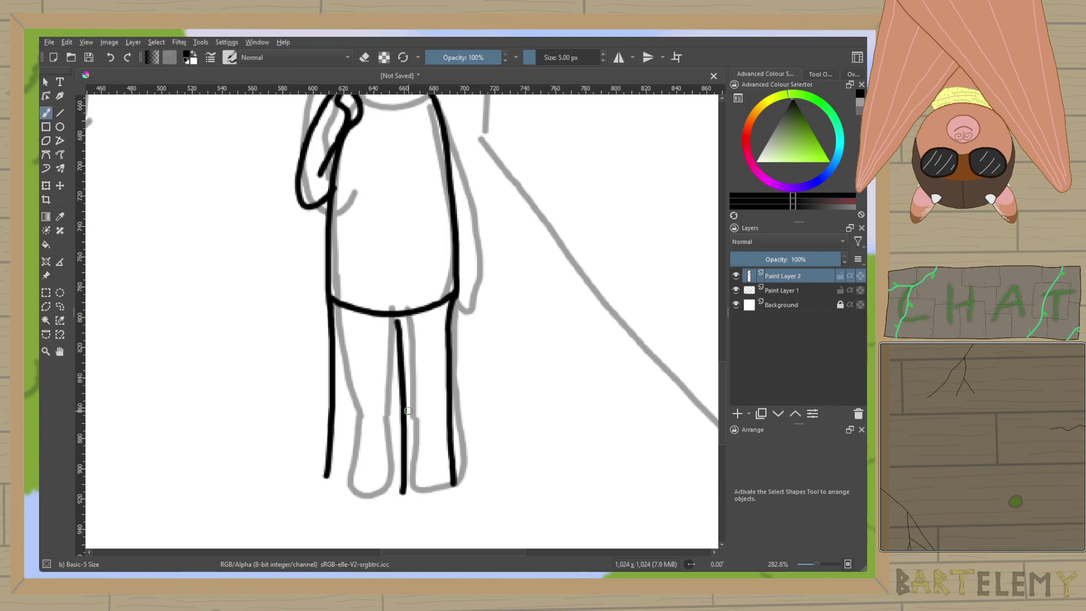
Ink the flared trouser hems at both ankles and add rounded shoes beneath them.
{"action": "scroll", "coordinate": [408, 411], "scroll_direction": "down", "scroll_amount": 2}
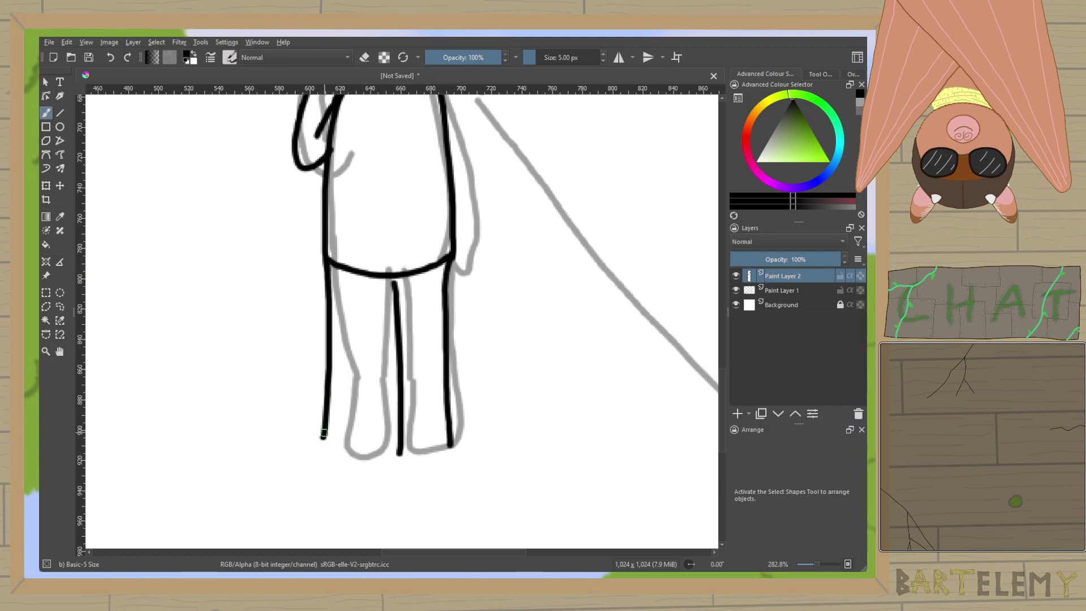
{"action": "mouse_move", "coordinate": [323, 434]}
{"action": "left_mouse_down"}
{"action": "mouse_move", "coordinate": [335, 497]}
{"action": "mouse_move", "coordinate": [401, 497]}
{"action": "mouse_move", "coordinate": [401, 452]}
{"action": "left_mouse_up"}
{"action": "mouse_move", "coordinate": [405, 496]}
{"action": "left_mouse_down"}
{"action": "mouse_move", "coordinate": [459, 494]}
{"action": "mouse_move", "coordinate": [450, 445]}
{"action": "left_mouse_up"}
{"action": "left_click_drag", "start_coordinate": [450, 391], "coordinate": [440, 313]}
{"action": "mouse_move", "coordinate": [302, 388]}
{"action": "left_mouse_down"}
{"action": "mouse_move", "coordinate": [300, 399]}
{"action": "mouse_move", "coordinate": [373, 410]}
{"action": "mouse_move", "coordinate": [380, 390]}
{"action": "mouse_move", "coordinate": [435, 401]}
{"action": "mouse_move", "coordinate": [444, 381]}
{"action": "left_mouse_up"}
{"action": "key", "text": "ctrl+z"}
Ink a jagged hairline and a collar line at the figure's neck, plus a small V-shaped mark near the top of the head.
{"action": "scroll", "coordinate": [434, 368], "scroll_direction": "down", "scroll_amount": 3}
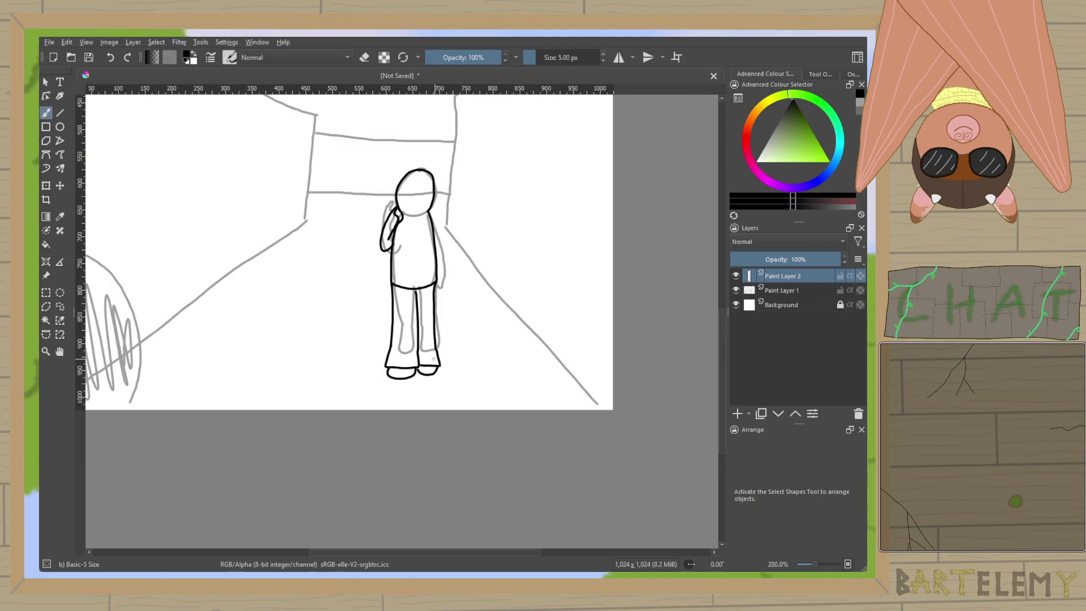
{"action": "left_click_drag", "start_coordinate": [444, 343], "coordinate": [471, 357]}
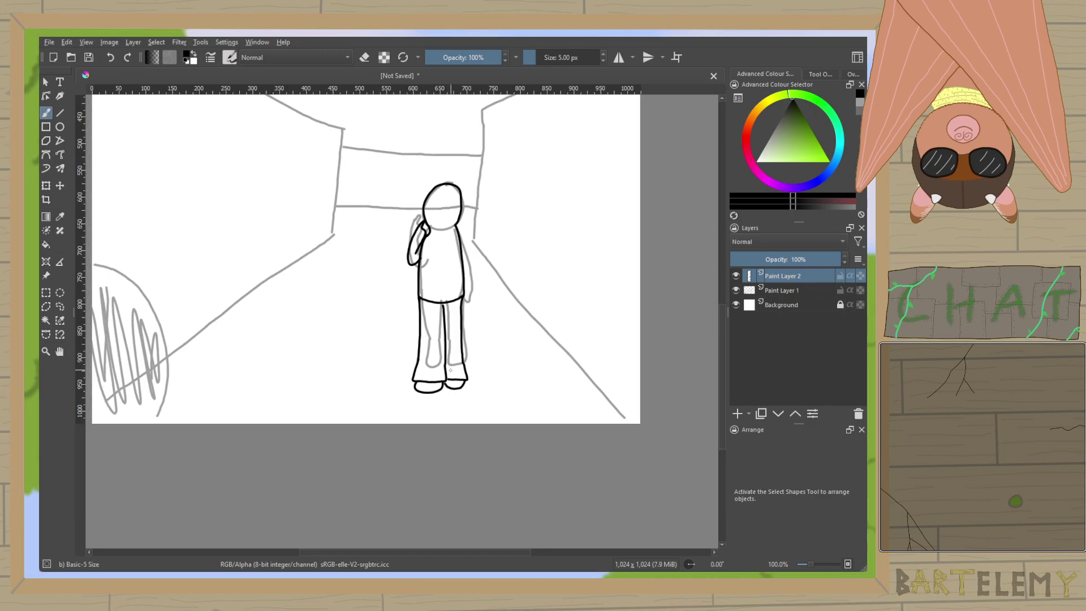
{"action": "scroll", "coordinate": [420, 349], "scroll_direction": "up", "scroll_amount": 4}
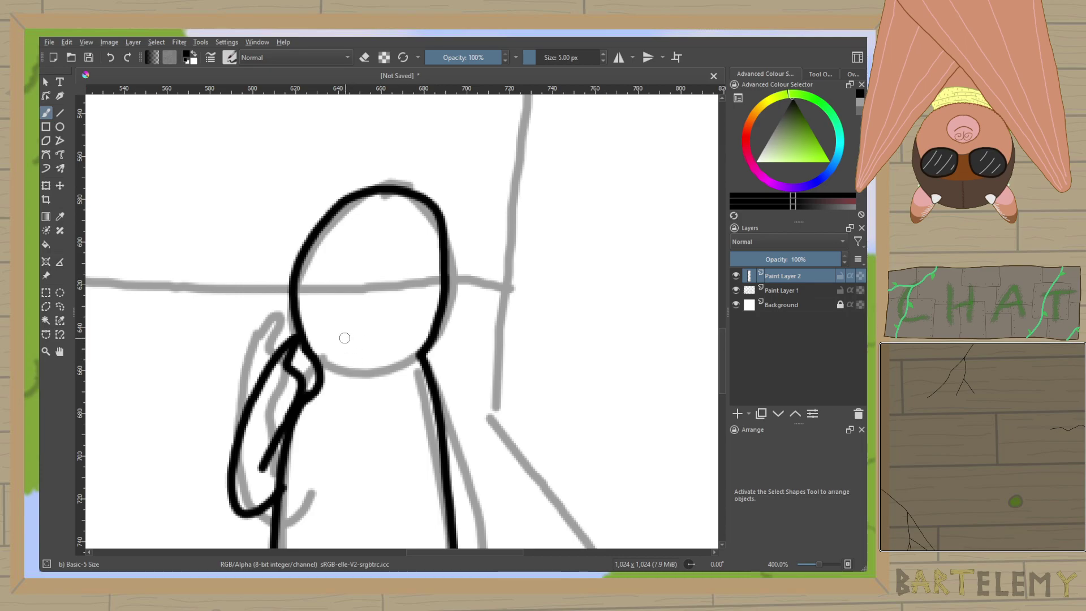
{"action": "mouse_move", "coordinate": [325, 366]}
{"action": "left_mouse_down"}
{"action": "mouse_move", "coordinate": [387, 371]}
{"action": "mouse_move", "coordinate": [428, 355]}
{"action": "left_mouse_up"}
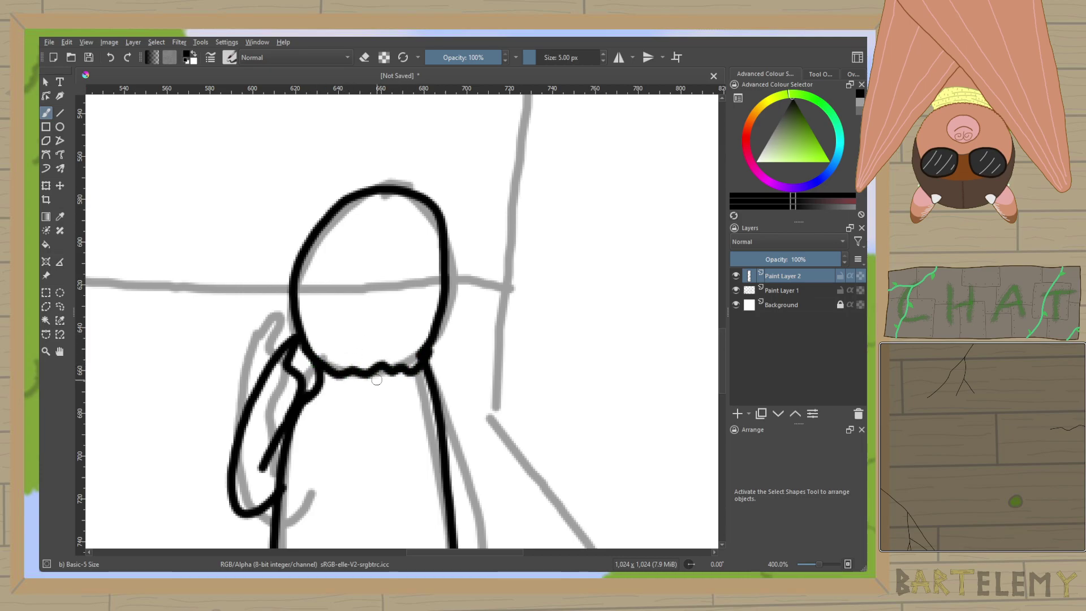
{"action": "left_click_drag", "start_coordinate": [317, 390], "coordinate": [433, 384]}
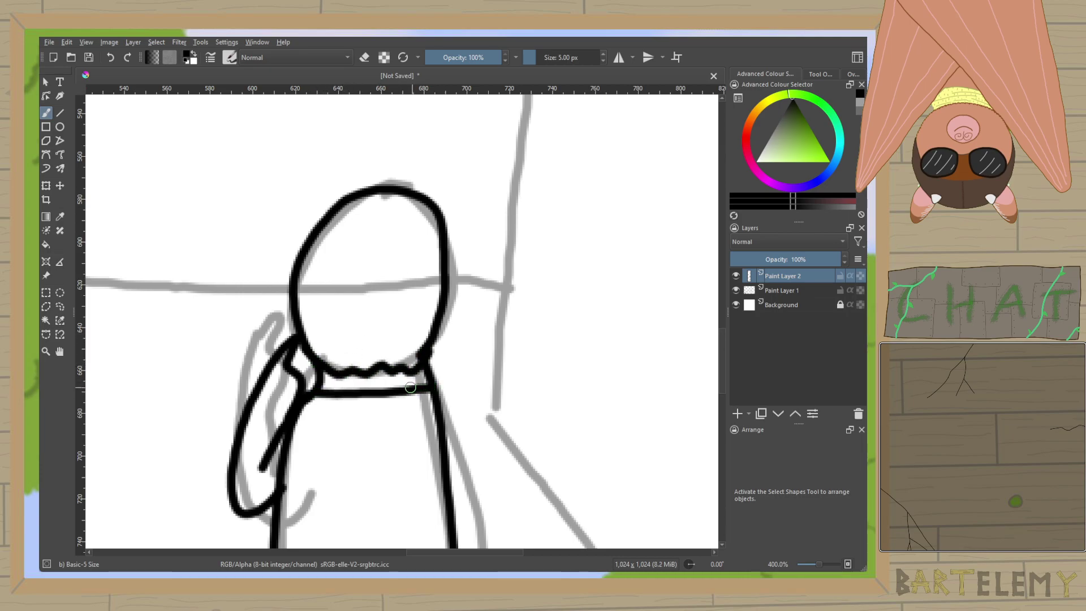
{"action": "left_click_drag", "start_coordinate": [381, 208], "coordinate": [407, 208]}
Ink the right wall's floor edge running from beside the figure to the canvas's lower-right corner, redoing the first attempt.
{"action": "scroll", "coordinate": [402, 409], "scroll_direction": "down", "scroll_amount": 1}
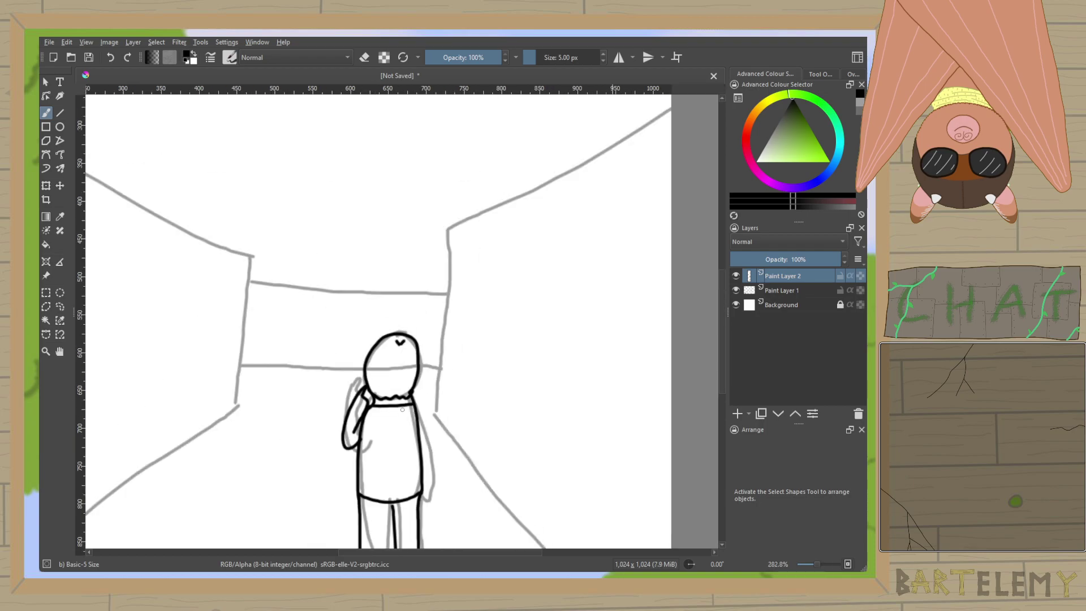
{"action": "scroll", "coordinate": [438, 375], "scroll_direction": "down", "scroll_amount": 5}
{"action": "scroll", "coordinate": [438, 375], "scroll_direction": "right", "scroll_amount": 3}
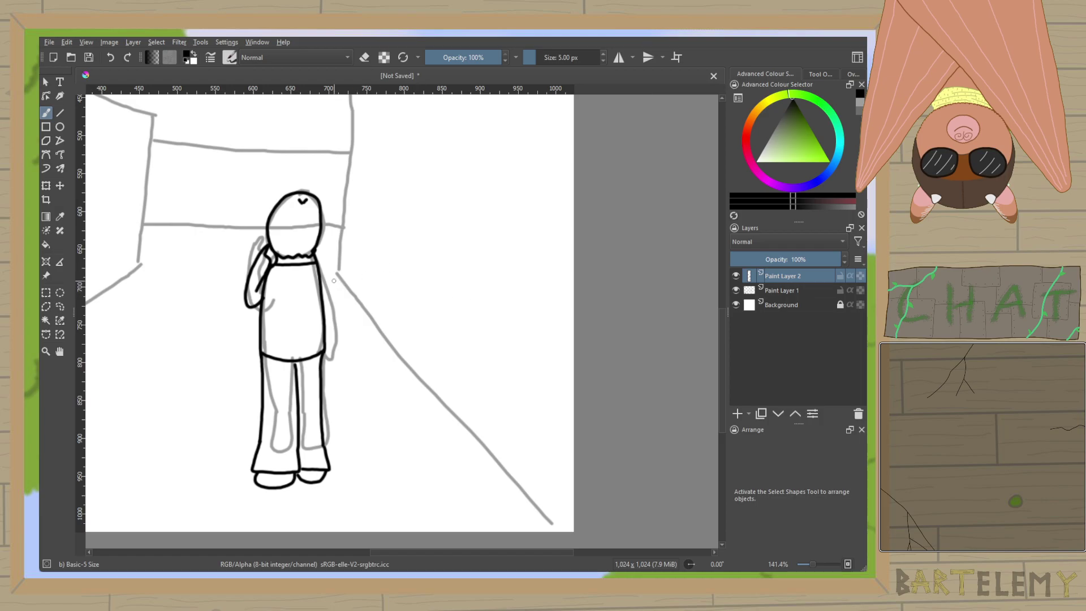
{"action": "mouse_move", "coordinate": [334, 281]}
{"action": "left_mouse_down"}
{"action": "mouse_move", "coordinate": [354, 340]}
{"action": "mouse_move", "coordinate": [376, 373]}
{"action": "mouse_move", "coordinate": [506, 498]}
{"action": "mouse_move", "coordinate": [550, 530]}
{"action": "left_mouse_up"}
{"action": "key", "text": "ctrl+z"}
{"action": "left_click_drag", "start_coordinate": [447, 294], "coordinate": [522, 407]}
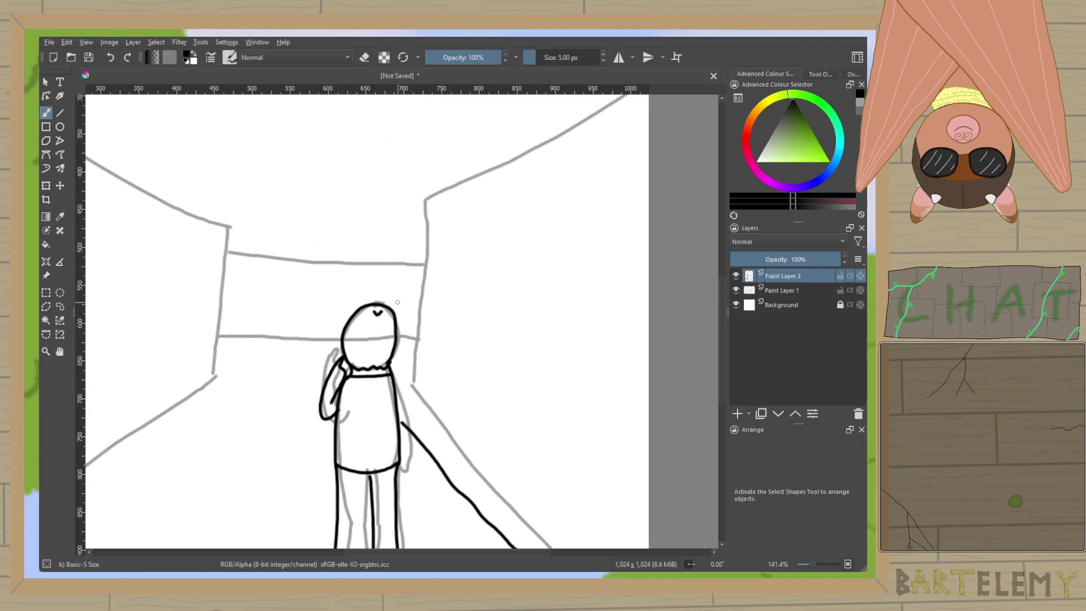
Ink the right wall's vertical corner behind the figure and its ceiling edge out to the canvas border, redoing the strokes until they fit.
{"action": "mouse_move", "coordinate": [401, 419]}
{"action": "left_mouse_down"}
{"action": "mouse_move", "coordinate": [403, 218]}
{"action": "mouse_move", "coordinate": [666, 106]}
{"action": "left_mouse_up"}
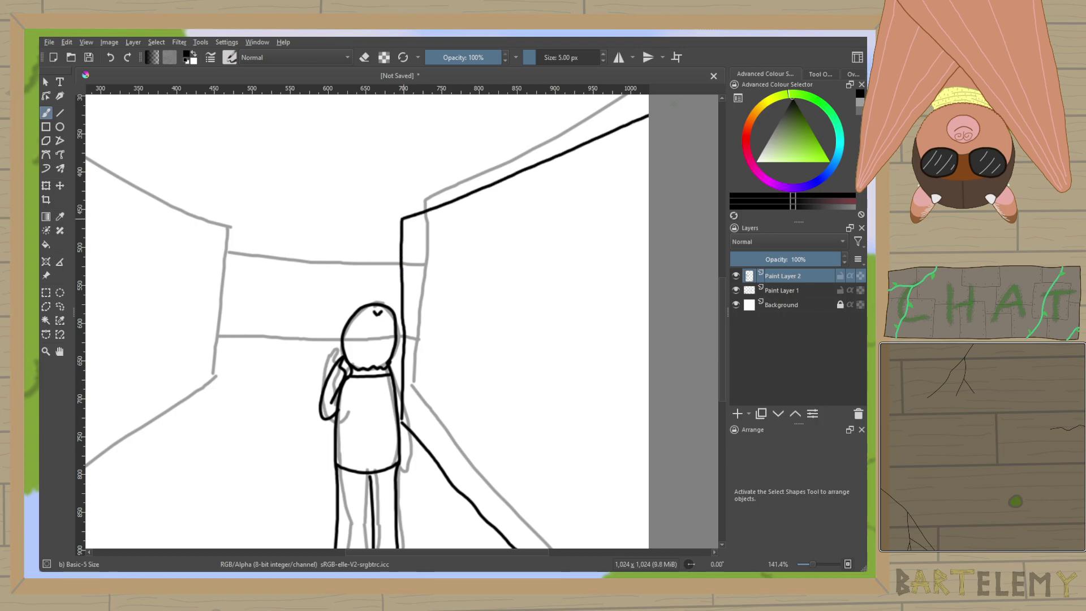
{"action": "key", "text": "ctrl+z"}
{"action": "left_click_drag", "start_coordinate": [400, 217], "coordinate": [650, 121]}
{"action": "key", "text": "ctrl+z"}
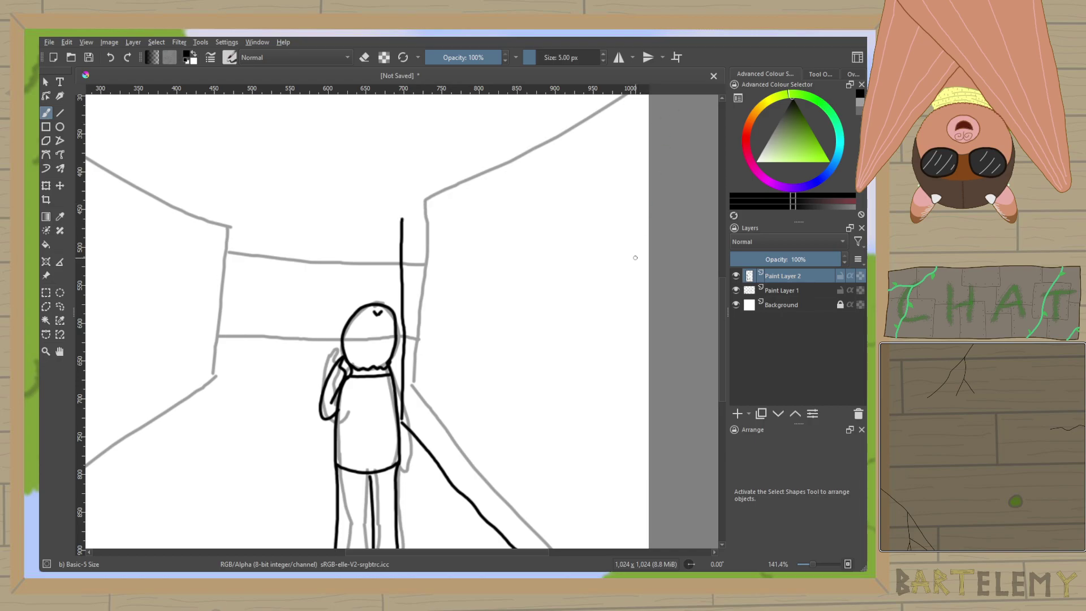
{"action": "left_click_drag", "start_coordinate": [635, 255], "coordinate": [599, 315]}
{"action": "mouse_move", "coordinate": [388, 279]}
{"action": "left_mouse_down"}
{"action": "mouse_move", "coordinate": [584, 204]}
{"action": "mouse_move", "coordinate": [636, 170]}
{"action": "left_mouse_up"}
Outline the large curved foreground shape in the canvas's lower-left corner and fill it with solid black.
{"action": "left_click_drag", "start_coordinate": [453, 295], "coordinate": [678, 136]}
{"action": "left_click_drag", "start_coordinate": [312, 442], "coordinate": [407, 342]}
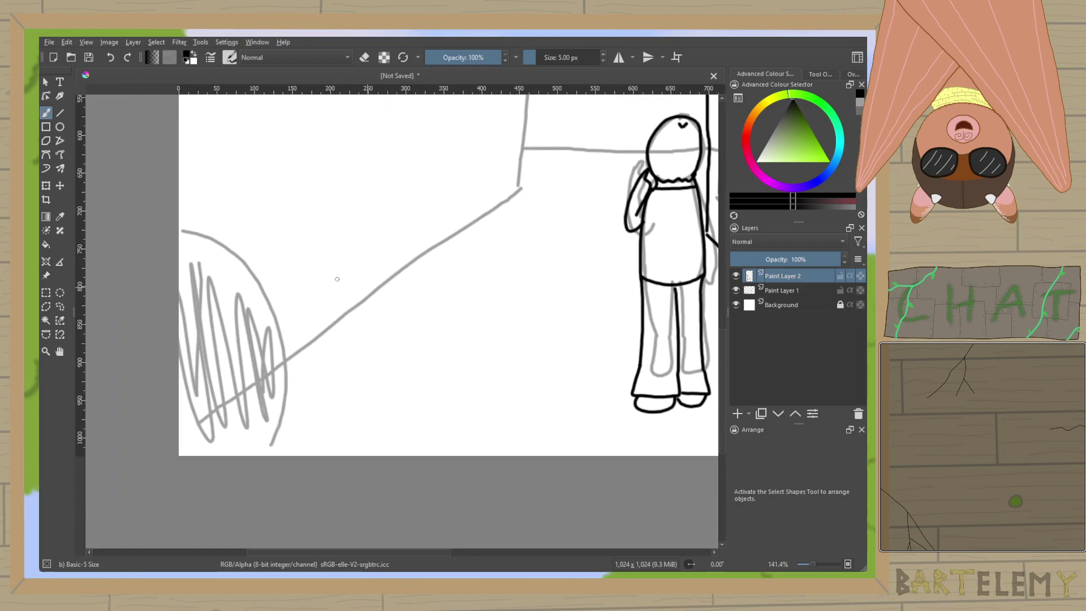
{"action": "mouse_move", "coordinate": [179, 228]}
{"action": "left_mouse_down"}
{"action": "mouse_move", "coordinate": [241, 260]}
{"action": "mouse_move", "coordinate": [267, 298]}
{"action": "mouse_move", "coordinate": [289, 424]}
{"action": "mouse_move", "coordinate": [273, 473]}
{"action": "left_mouse_up"}
{"action": "key", "text": "f"}
{"action": "left_click", "coordinate": [189, 311]}
{"action": "key", "text": "b"}
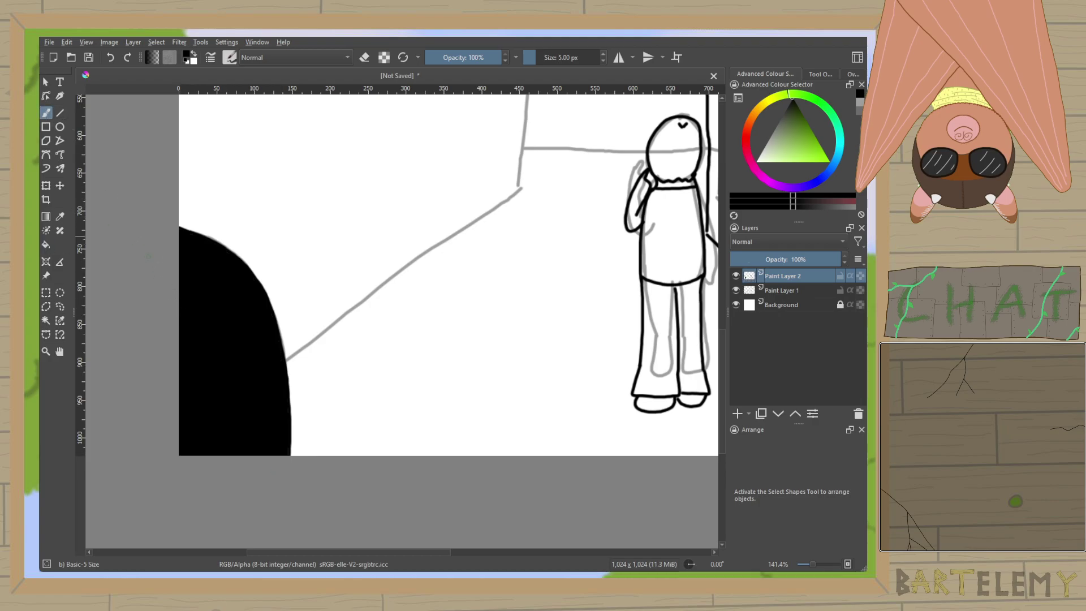
{"action": "mouse_move", "coordinate": [299, 315]}
{"action": "left_mouse_down"}
{"action": "mouse_move", "coordinate": [307, 337]}
{"action": "mouse_move", "coordinate": [283, 389]}
{"action": "left_mouse_up"}
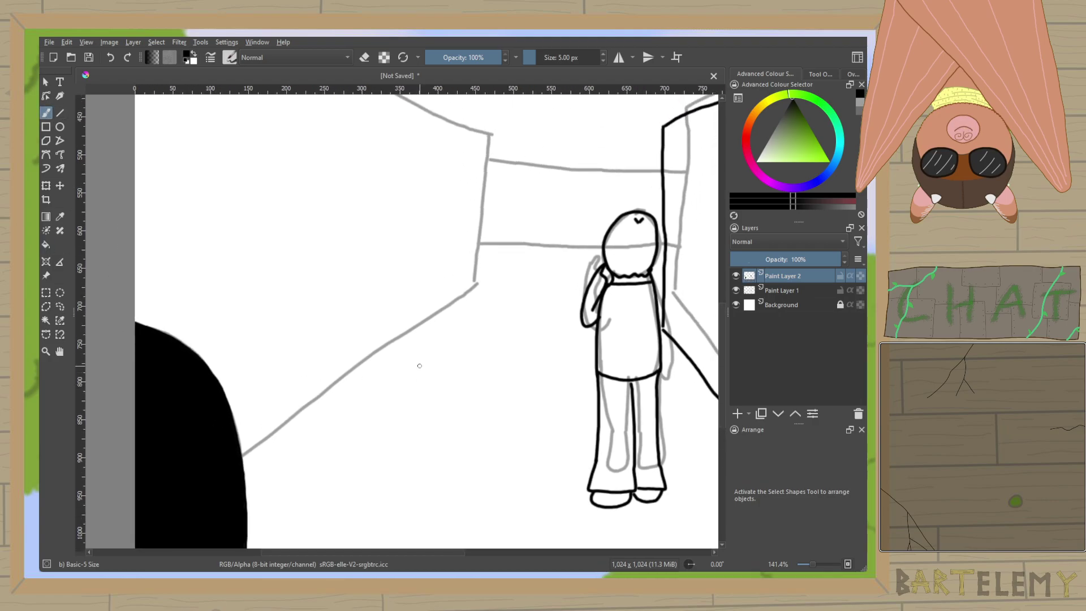
{"action": "left_click_drag", "start_coordinate": [468, 323], "coordinate": [244, 479]}
{"action": "mouse_move", "coordinate": [503, 334]}
{"action": "left_mouse_down"}
{"action": "mouse_move", "coordinate": [502, 385]}
{"action": "mouse_move", "coordinate": [463, 312]}
{"action": "mouse_move", "coordinate": [463, 223]}
{"action": "left_mouse_up"}
{"action": "key", "text": "ctrl+z"}
{"action": "key", "text": "ctrl+z"}
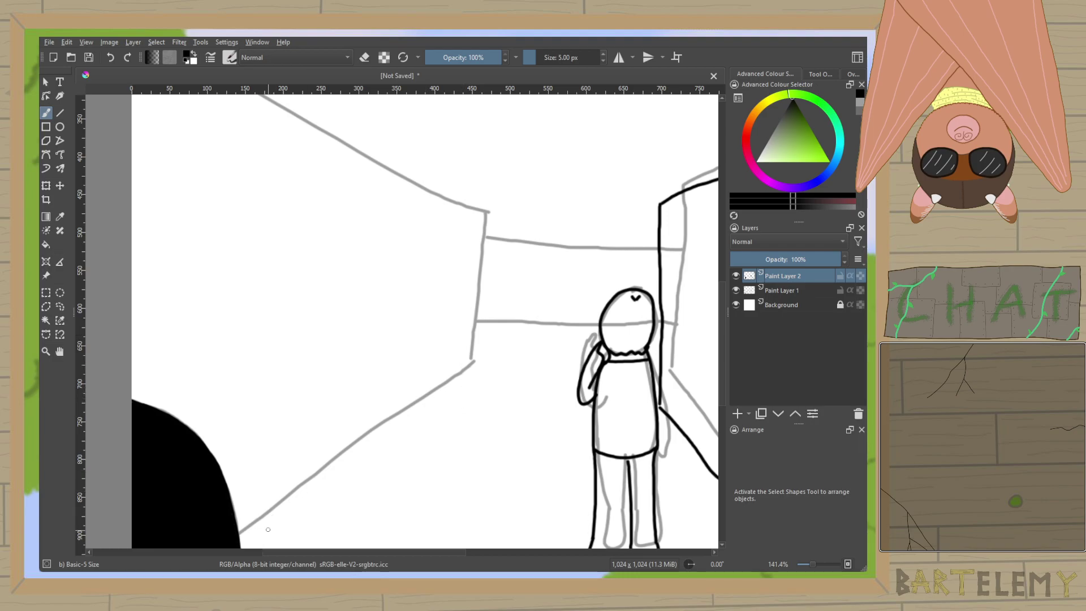
Ink the left wall's floor edge down to the black shape, its vertical corner and its ceiling edge out to the canvas border.
{"action": "left_click_drag", "start_coordinate": [302, 462], "coordinate": [310, 399]}
{"action": "left_click_drag", "start_coordinate": [482, 332], "coordinate": [253, 518]}
{"action": "left_click_drag", "start_coordinate": [481, 332], "coordinate": [484, 158]}
{"action": "scroll", "coordinate": [481, 226], "scroll_direction": "up", "scroll_amount": 5}
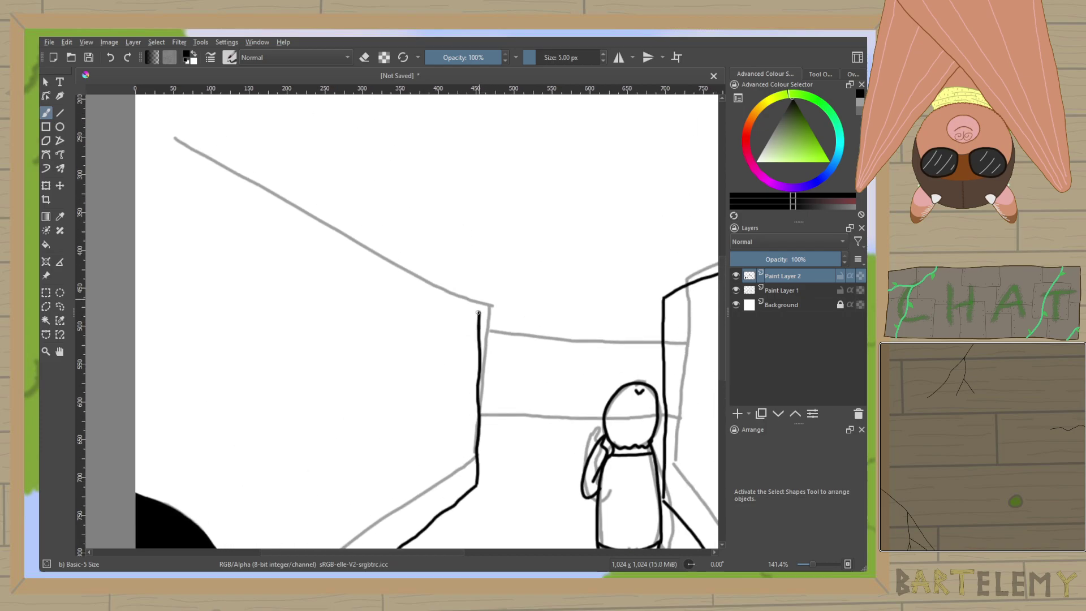
{"action": "mouse_move", "coordinate": [479, 311]}
{"action": "left_mouse_down"}
{"action": "mouse_move", "coordinate": [358, 287]}
{"action": "mouse_move", "coordinate": [137, 207]}
{"action": "left_mouse_up"}
{"action": "key", "text": "1"}
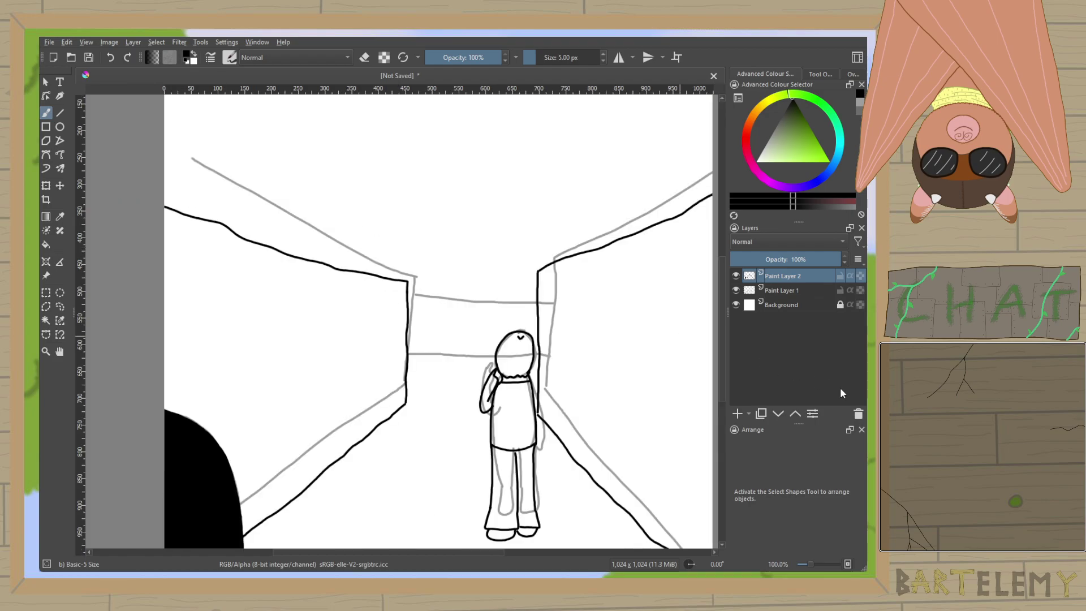
Hide Paint Layer 1 and draw a rectangular wall section extending from the left wall's corner into the corridor.
{"action": "left_click", "coordinate": [735, 290]}
{"action": "scroll", "coordinate": [456, 298], "scroll_direction": "up", "scroll_amount": 3}
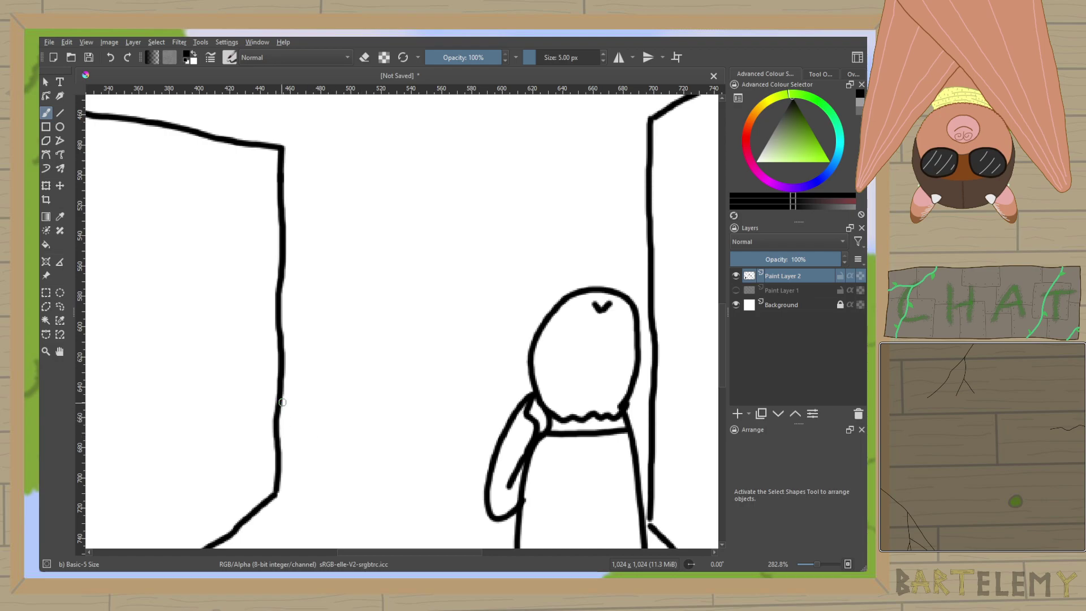
{"action": "mouse_move", "coordinate": [283, 402]}
{"action": "left_mouse_down"}
{"action": "mouse_move", "coordinate": [385, 401]}
{"action": "mouse_move", "coordinate": [391, 179]}
{"action": "mouse_move", "coordinate": [283, 186]}
{"action": "left_mouse_up"}
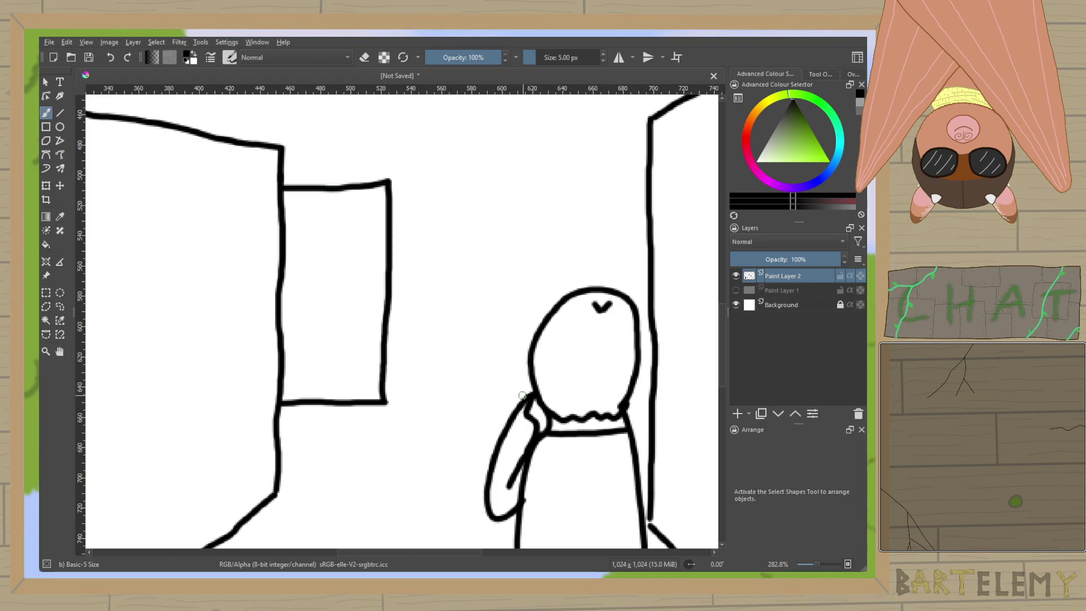
Draw a matching rectangular wall section behind the figure's head, joined to the right wall, redoing the first attempt.
{"action": "mouse_move", "coordinate": [508, 391]}
{"action": "left_mouse_down"}
{"action": "mouse_move", "coordinate": [508, 175]}
{"action": "mouse_move", "coordinate": [633, 180]}
{"action": "left_mouse_up"}
{"action": "key", "text": "ctrl+z"}
{"action": "left_click_drag", "start_coordinate": [505, 175], "coordinate": [642, 169]}
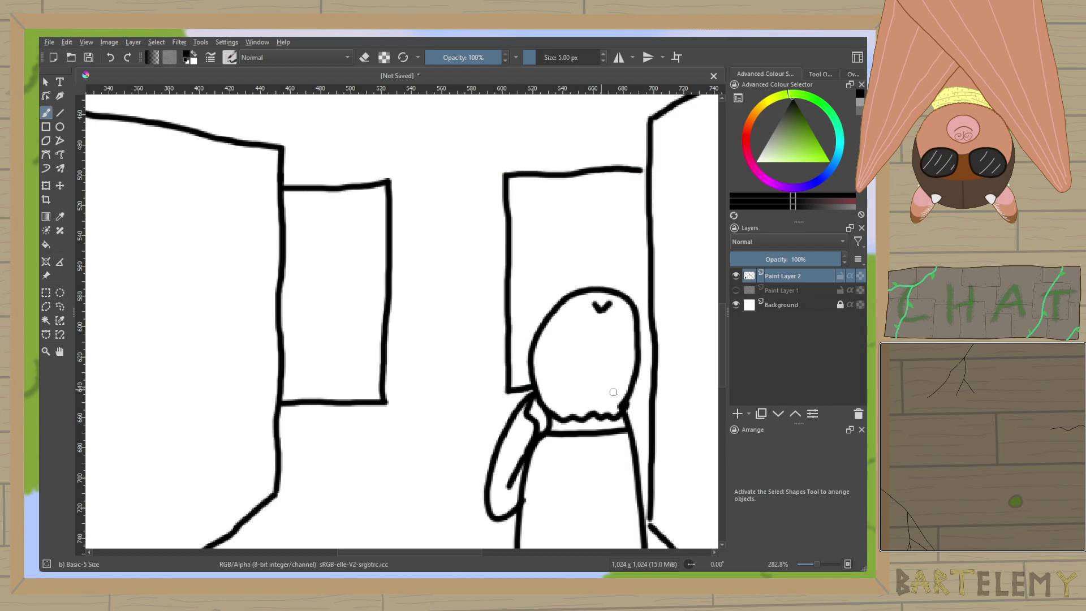
{"action": "left_click_drag", "start_coordinate": [631, 388], "coordinate": [652, 388]}
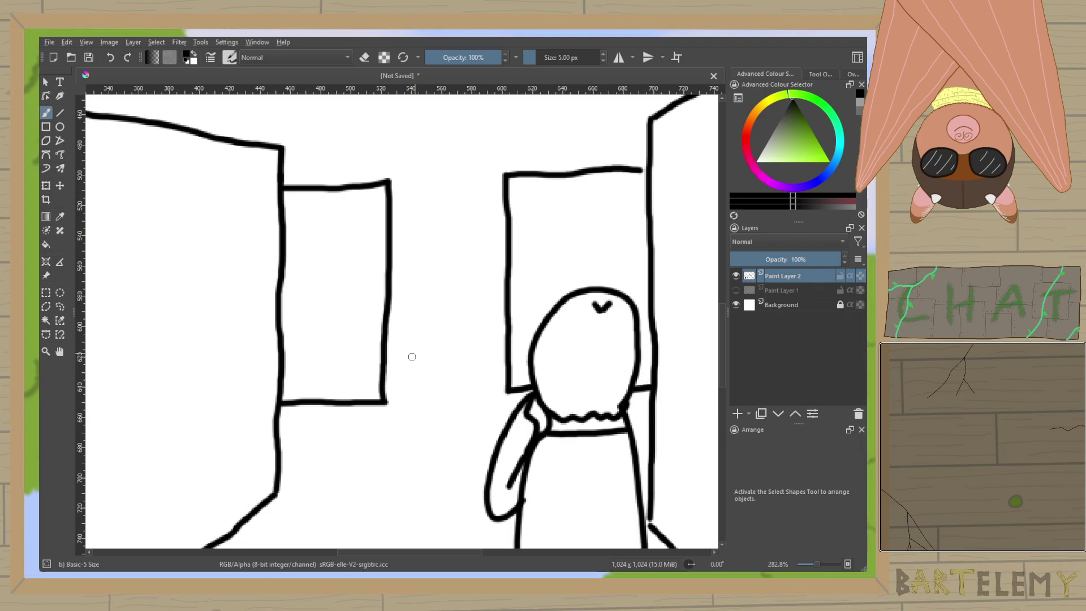
Draw lines converging from the two wall sections' inner corners to a tiny rectangle at the corridor's far end.
{"action": "left_click_drag", "start_coordinate": [390, 181], "coordinate": [439, 279]}
{"action": "mouse_move", "coordinate": [504, 176]}
{"action": "left_mouse_down"}
{"action": "mouse_move", "coordinate": [450, 284]}
{"action": "mouse_move", "coordinate": [457, 279]}
{"action": "left_mouse_up"}
{"action": "mouse_move", "coordinate": [387, 404]}
{"action": "left_mouse_down"}
{"action": "mouse_move", "coordinate": [443, 319]}
{"action": "mouse_move", "coordinate": [442, 294]}
{"action": "mouse_move", "coordinate": [503, 391]}
{"action": "left_mouse_up"}
{"action": "left_click_drag", "start_coordinate": [443, 318], "coordinate": [459, 319]}
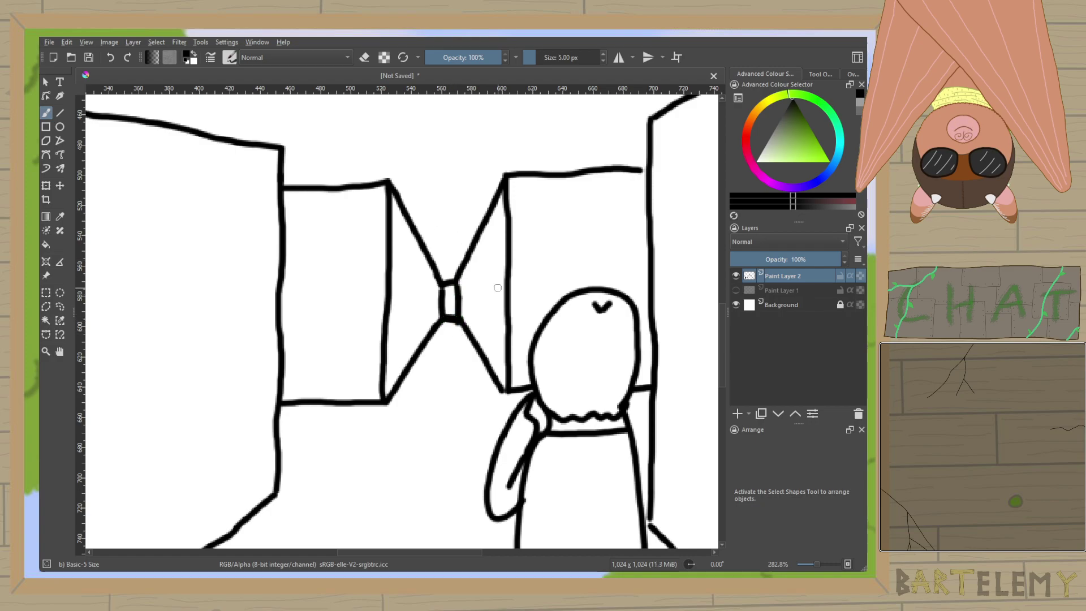
Reduce the brush size to 3 px and close the gap between the rear wall section's top edge and the right wall.
{"action": "key", "text": "e"}
{"action": "key", "text": "e"}
{"action": "key", "text": "bracketleft"}
{"action": "key", "text": "bracketleft"}
{"action": "left_click", "coordinate": [646, 171]}
{"action": "scroll", "coordinate": [508, 341], "scroll_direction": "down", "scroll_amount": 1}
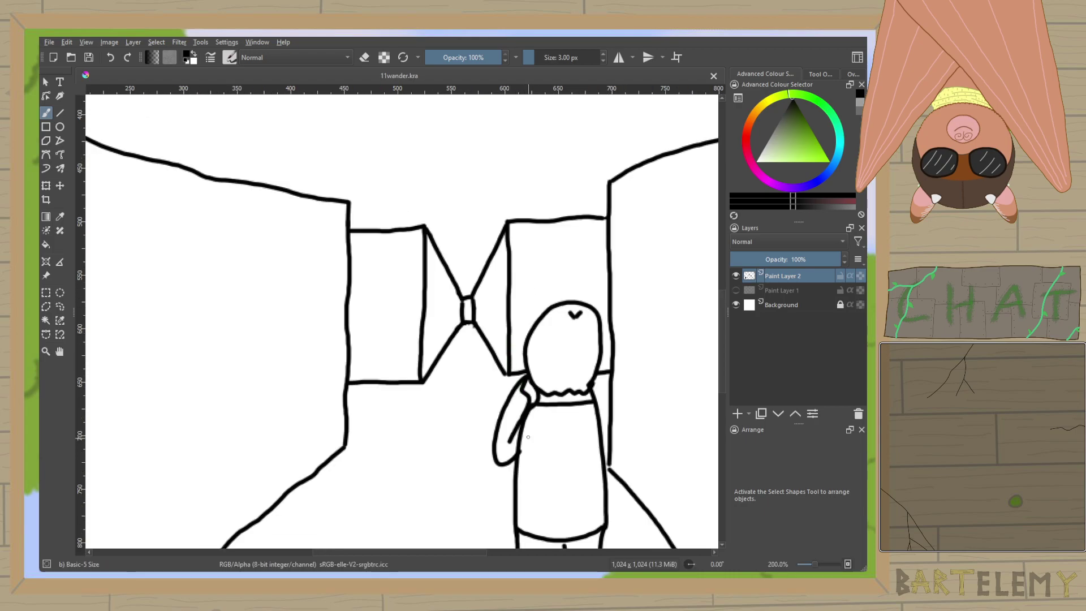
Erase the stray line bits around the corridor's tiny far end and return the brush to painting mode.
{"action": "scroll", "coordinate": [527, 436], "scroll_direction": "up", "scroll_amount": 2}
{"action": "left_click", "coordinate": [365, 57]}
{"action": "left_click_drag", "start_coordinate": [461, 286], "coordinate": [451, 277]}
{"action": "left_click", "coordinate": [364, 57]}
{"action": "scroll", "coordinate": [494, 286], "scroll_direction": "down", "scroll_amount": 5}
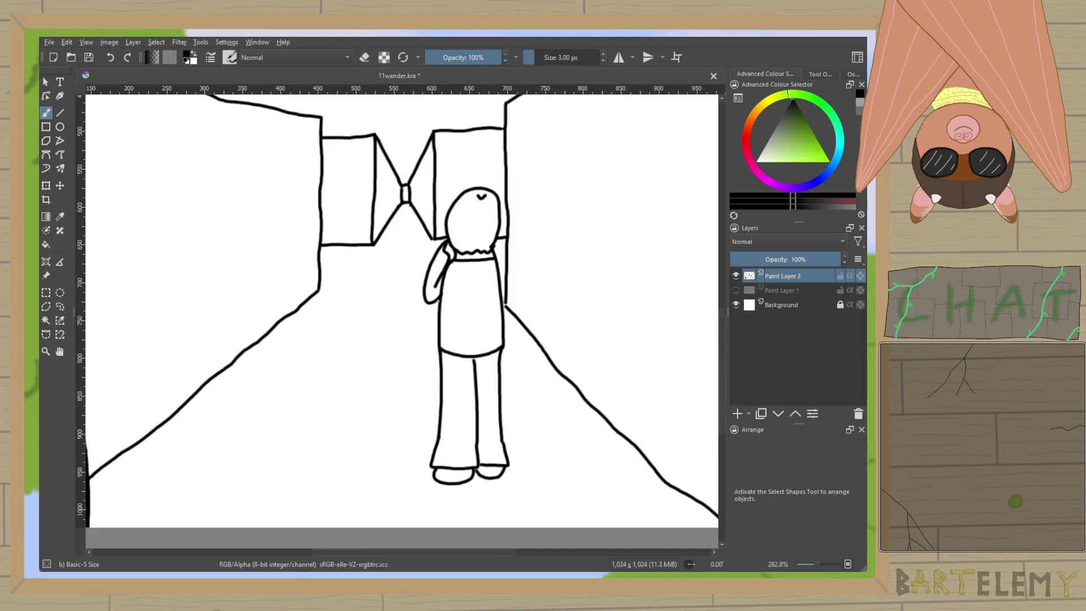
Draw a few short jagged crack marks scattered over the right corridor wall.
{"action": "scroll", "coordinate": [494, 287], "scroll_direction": "up", "scroll_amount": 5}
{"action": "scroll", "coordinate": [497, 298], "scroll_direction": "down", "scroll_amount": 1}
{"action": "mouse_move", "coordinate": [536, 295]}
{"action": "left_mouse_down"}
{"action": "mouse_move", "coordinate": [529, 320]}
{"action": "mouse_move", "coordinate": [552, 339]}
{"action": "left_mouse_up"}
{"action": "left_click_drag", "start_coordinate": [562, 113], "coordinate": [561, 130]}
{"action": "mouse_move", "coordinate": [548, 458]}
{"action": "left_mouse_down"}
{"action": "mouse_move", "coordinate": [560, 476]}
{"action": "mouse_move", "coordinate": [589, 486]}
{"action": "left_mouse_up"}
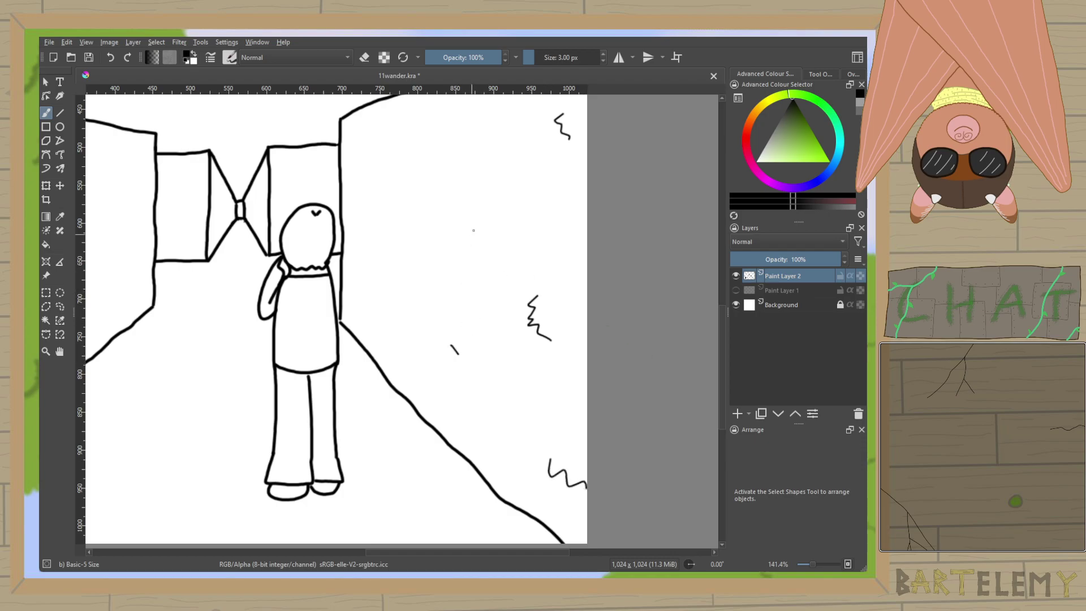
Scatter short jagged cracks, small dashes and dots over the left corridor wall.
{"action": "left_click_drag", "start_coordinate": [396, 316], "coordinate": [636, 379]}
{"action": "left_click", "coordinate": [368, 234]}
{"action": "left_click_drag", "start_coordinate": [286, 241], "coordinate": [298, 232]}
{"action": "left_click_drag", "start_coordinate": [195, 202], "coordinate": [200, 234]}
{"action": "left_click_drag", "start_coordinate": [287, 288], "coordinate": [380, 332]}
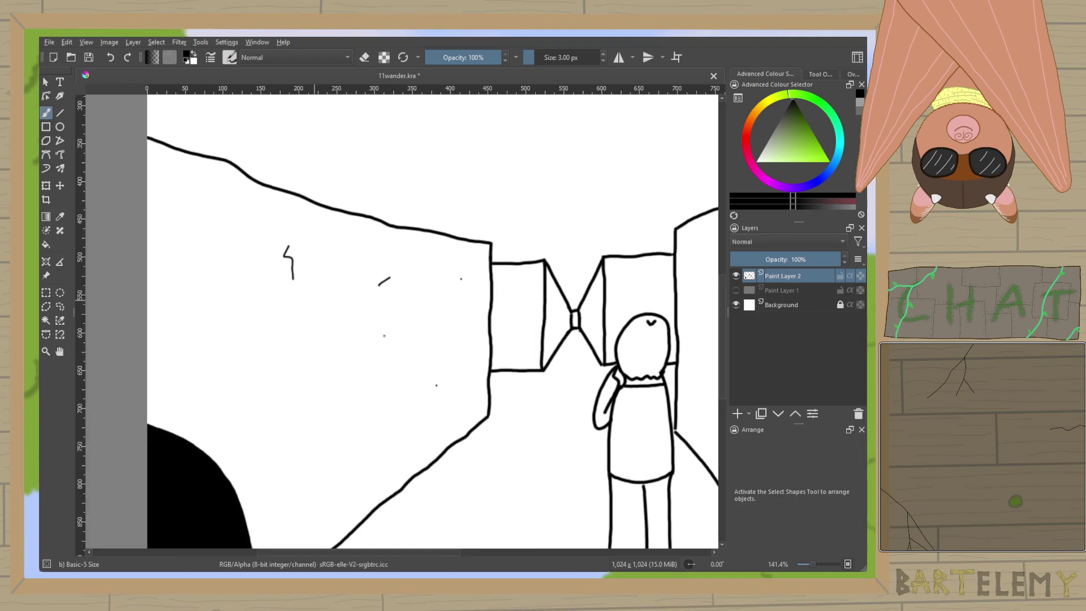
{"action": "left_click_drag", "start_coordinate": [284, 436], "coordinate": [326, 436]}
{"action": "mouse_move", "coordinate": [148, 331]}
{"action": "left_mouse_down"}
{"action": "mouse_move", "coordinate": [195, 322]}
{"action": "mouse_move", "coordinate": [194, 289]}
{"action": "left_mouse_up"}
{"action": "left_click_drag", "start_coordinate": [172, 198], "coordinate": [182, 191]}
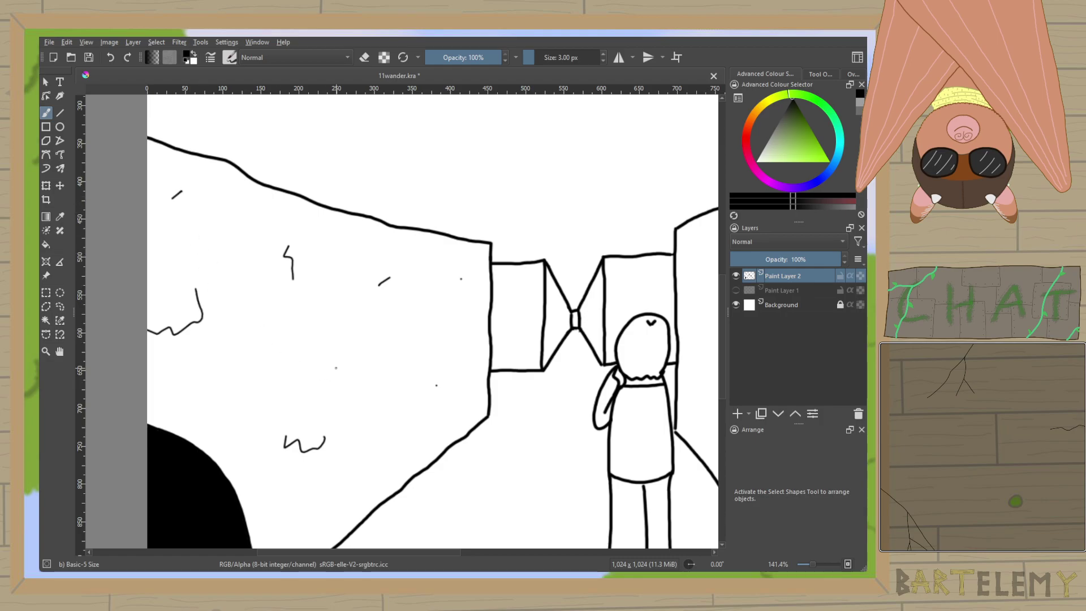
Fill the open sky area above the corridor walls with black.
{"action": "scroll", "coordinate": [335, 367], "scroll_direction": "down", "scroll_amount": 1}
{"action": "left_click_drag", "start_coordinate": [425, 285], "coordinate": [341, 400]}
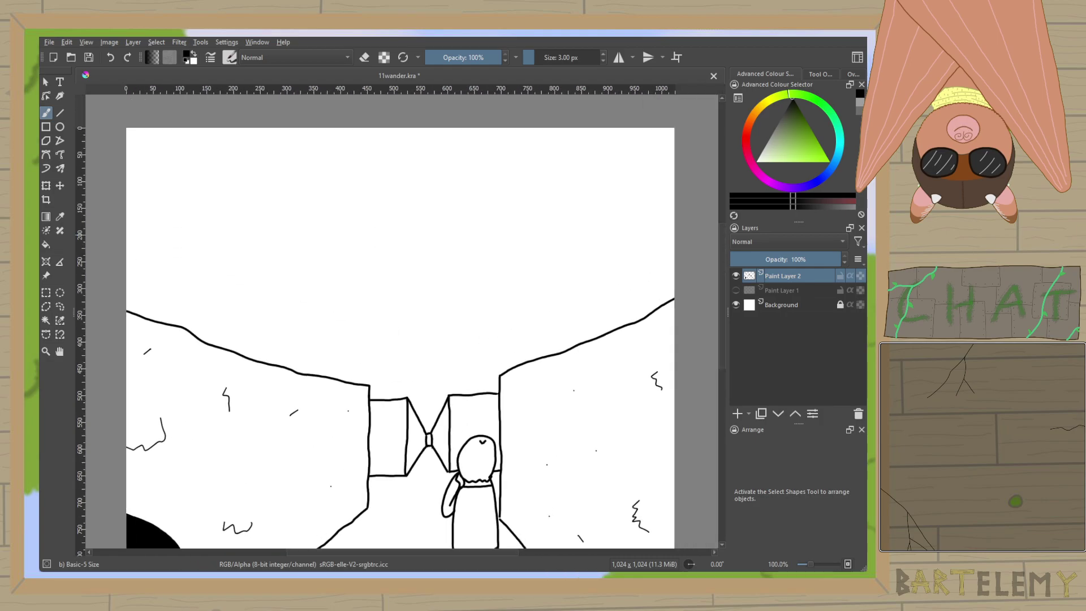
{"action": "left_click", "coordinate": [46, 245]}
{"action": "left_click", "coordinate": [395, 277]}
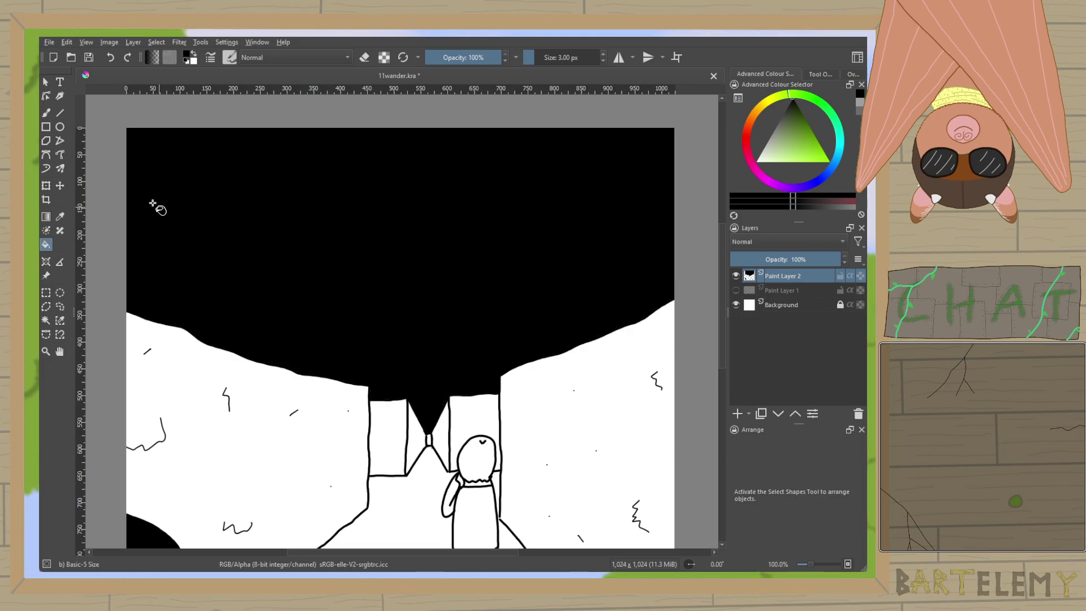
Dot small white stars with the brush all over the black sky.
{"action": "left_click", "coordinate": [48, 112]}
{"action": "key", "text": "x"}
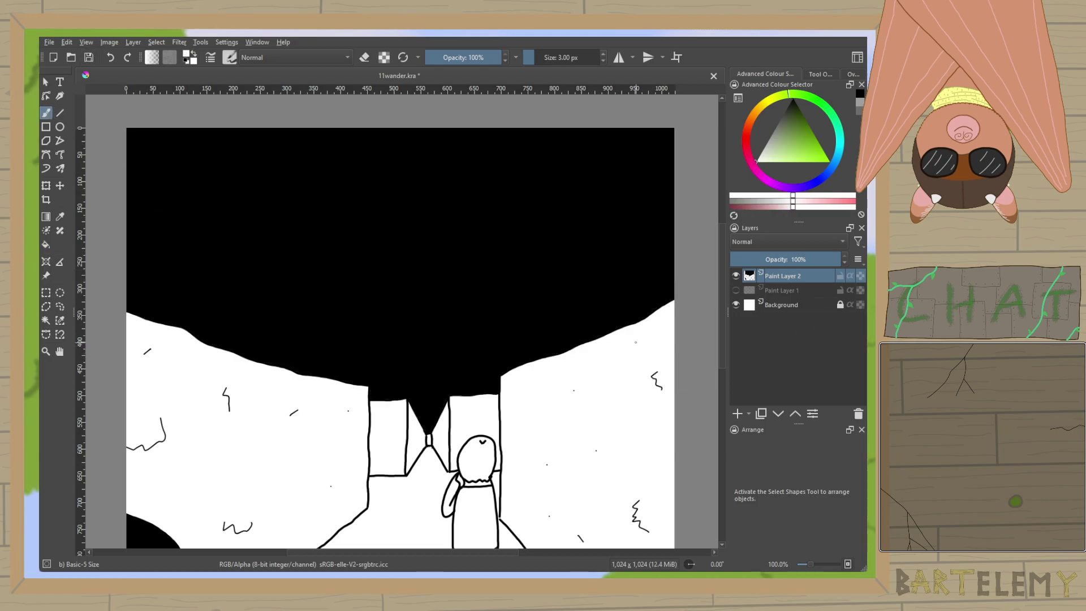
{"action": "left_click", "coordinate": [441, 320]}
{"action": "left_click", "coordinate": [426, 221]}
{"action": "left_click", "coordinate": [430, 382]}
{"action": "left_click", "coordinate": [355, 343]}
{"action": "left_click", "coordinate": [659, 273]}
{"action": "left_click", "coordinate": [405, 162]}
{"action": "left_click", "coordinate": [355, 224]}
{"action": "left_click", "coordinate": [305, 298]}
{"action": "left_click", "coordinate": [227, 224]}
{"action": "left_click", "coordinate": [261, 167]}
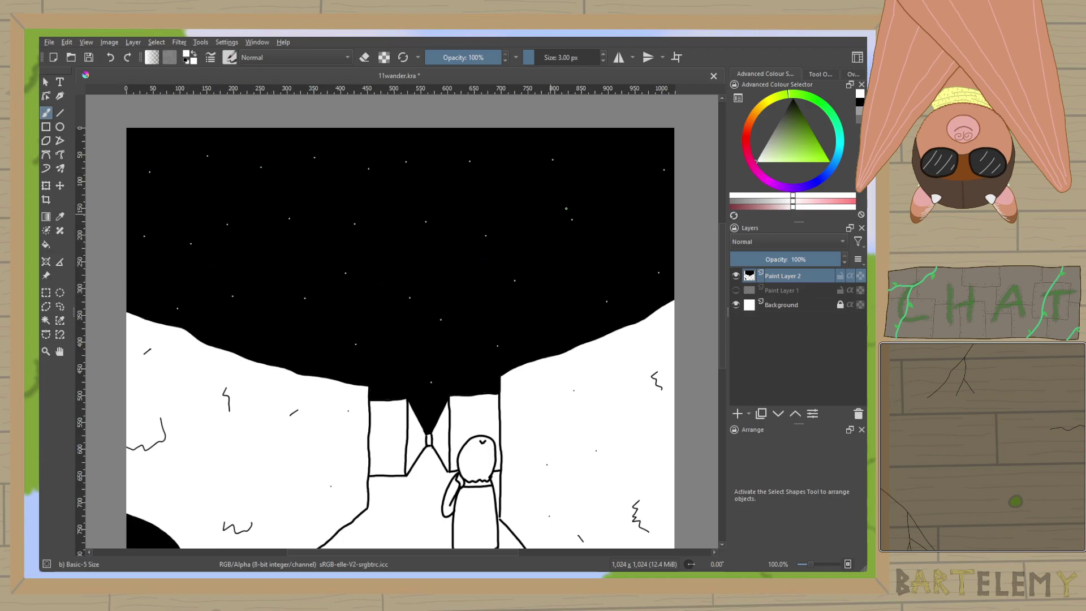
{"action": "left_click", "coordinate": [541, 331]}
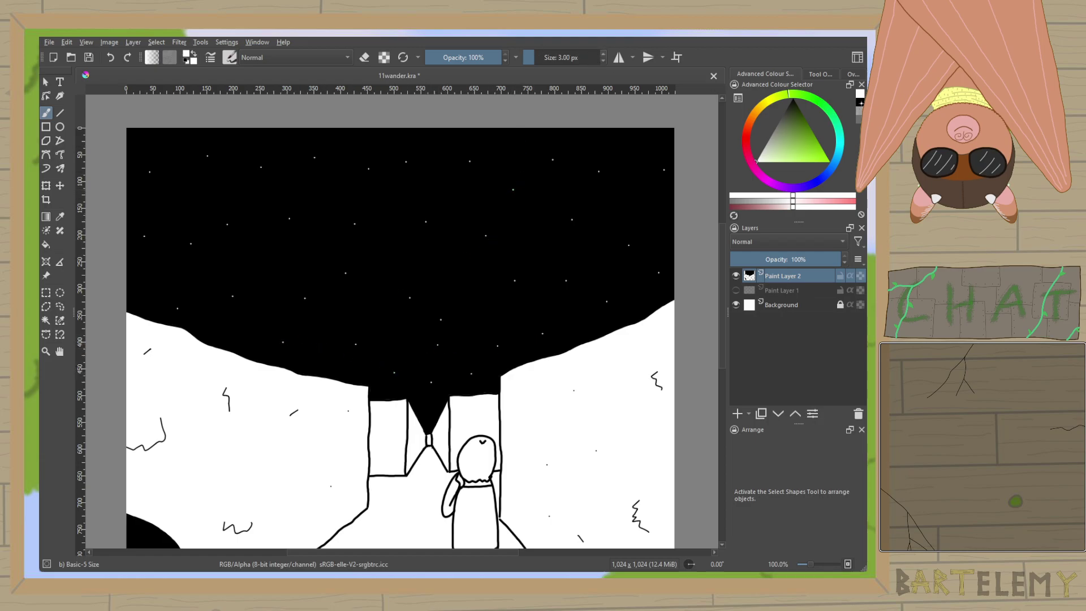
Switch the brush back to black and dot a few specks on the two rear wall sections.
{"action": "key", "text": "x"}
{"action": "key", "text": "x"}
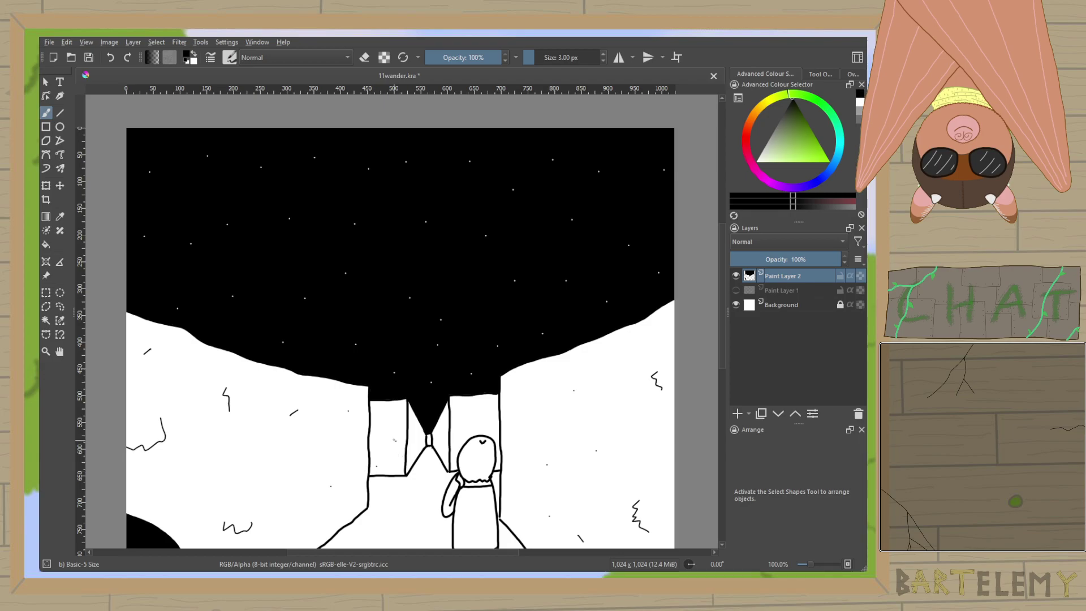
{"action": "left_click", "coordinate": [473, 411]}
{"action": "left_click", "coordinate": [514, 428]}
Join the right wall's vertical edge to the floor line and thicken the figure's right shoulder and upper side into a rounder curve.
{"action": "scroll", "coordinate": [507, 501], "scroll_direction": "up", "scroll_amount": 4}
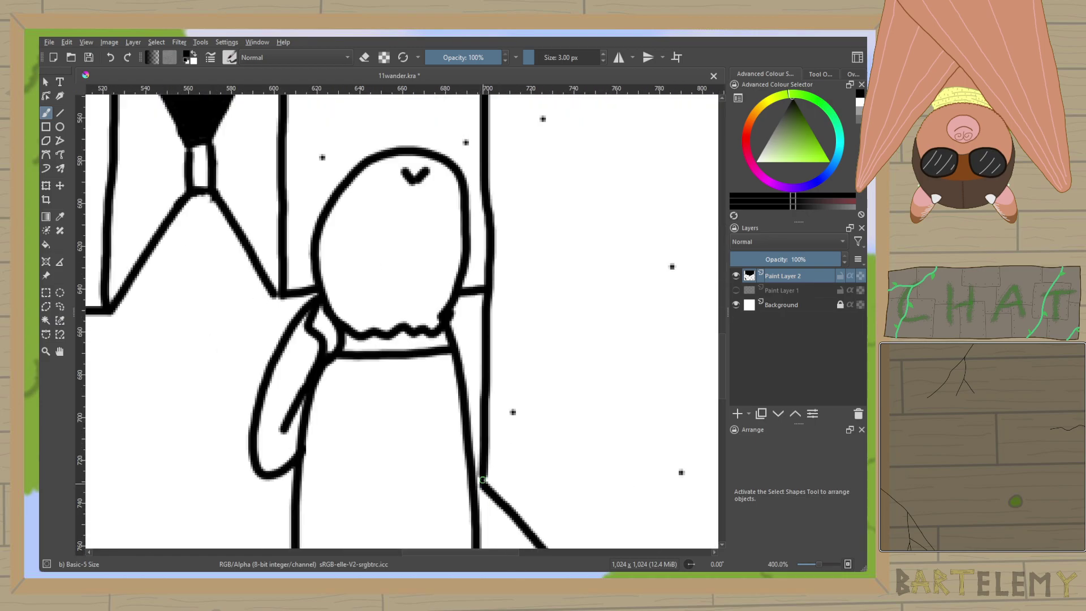
{"action": "left_click_drag", "start_coordinate": [482, 480], "coordinate": [443, 325]}
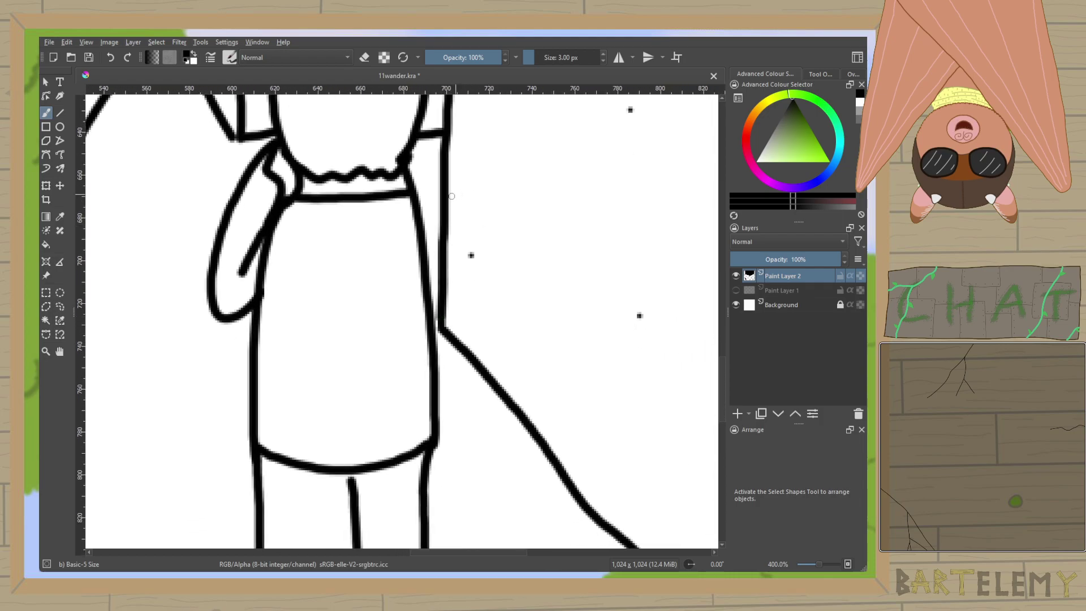
{"action": "left_click_drag", "start_coordinate": [416, 195], "coordinate": [432, 267]}
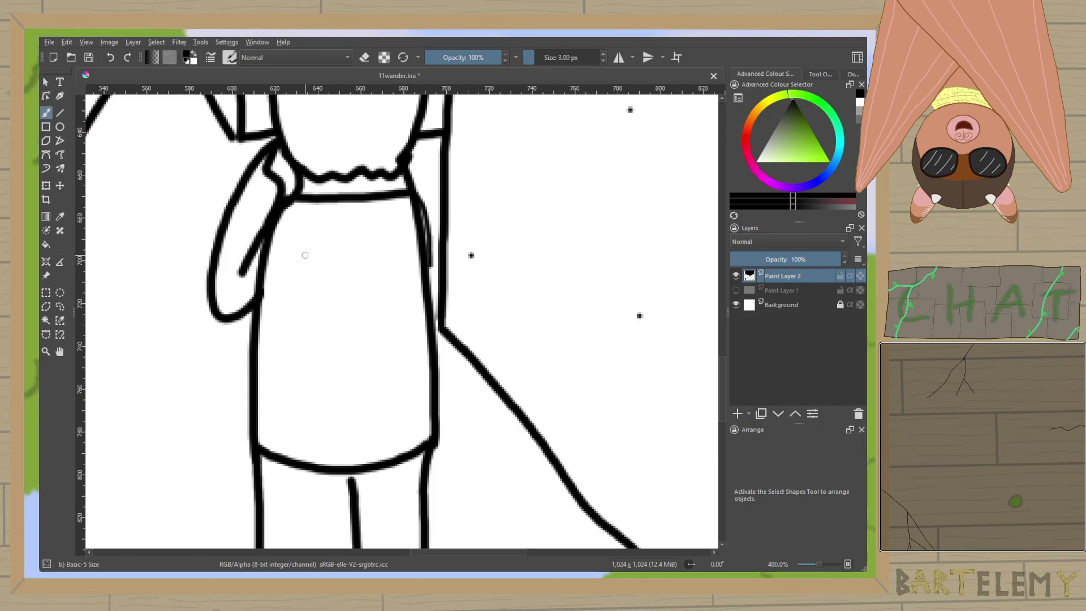
{"action": "scroll", "coordinate": [305, 255], "scroll_direction": "down", "scroll_amount": 5}
{"action": "scroll", "coordinate": [343, 248], "scroll_direction": "up", "scroll_amount": 5}
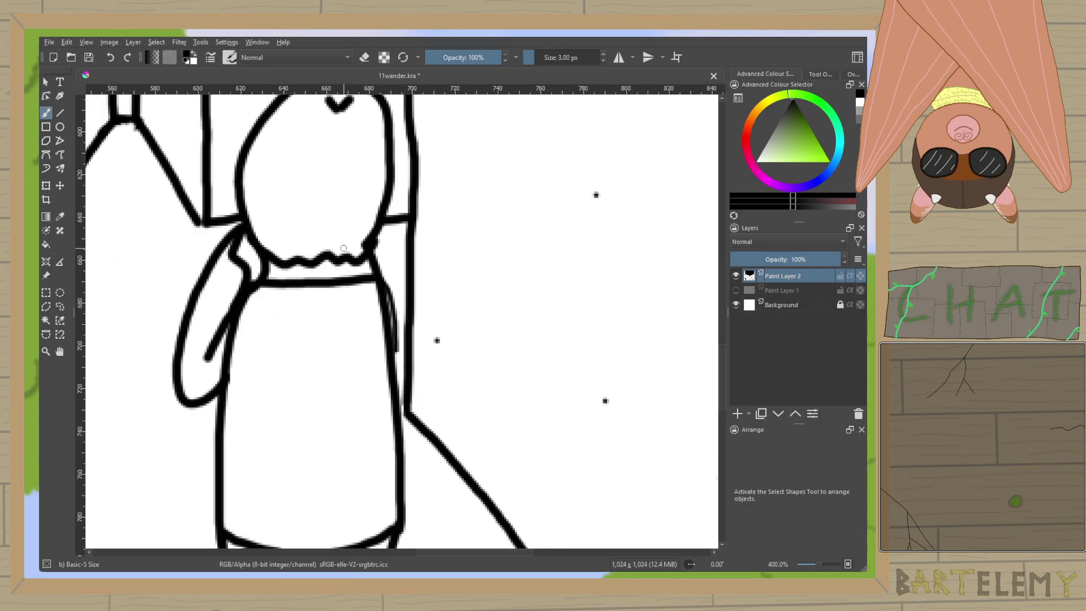
{"action": "scroll", "coordinate": [343, 248], "scroll_direction": "up", "scroll_amount": 2}
{"action": "mouse_move", "coordinate": [363, 306]}
{"action": "left_mouse_down"}
{"action": "mouse_move", "coordinate": [367, 281]}
{"action": "mouse_move", "coordinate": [403, 271]}
{"action": "mouse_move", "coordinate": [399, 284]}
{"action": "mouse_move", "coordinate": [414, 284]}
{"action": "mouse_move", "coordinate": [405, 293]}
{"action": "mouse_move", "coordinate": [423, 300]}
{"action": "mouse_move", "coordinate": [399, 288]}
{"action": "mouse_move", "coordinate": [414, 274]}
{"action": "mouse_move", "coordinate": [417, 315]}
{"action": "mouse_move", "coordinate": [398, 311]}
{"action": "mouse_move", "coordinate": [428, 351]}
{"action": "mouse_move", "coordinate": [437, 346]}
{"action": "mouse_move", "coordinate": [429, 333]}
{"action": "mouse_move", "coordinate": [444, 405]}
{"action": "mouse_move", "coordinate": [435, 364]}
{"action": "mouse_move", "coordinate": [433, 457]}
{"action": "left_mouse_up"}
Trim the edges of the figure's thickened right shoulder line with the eraser and save 11wander.kra.
{"action": "key", "text": "e"}
{"action": "key", "text": "e"}
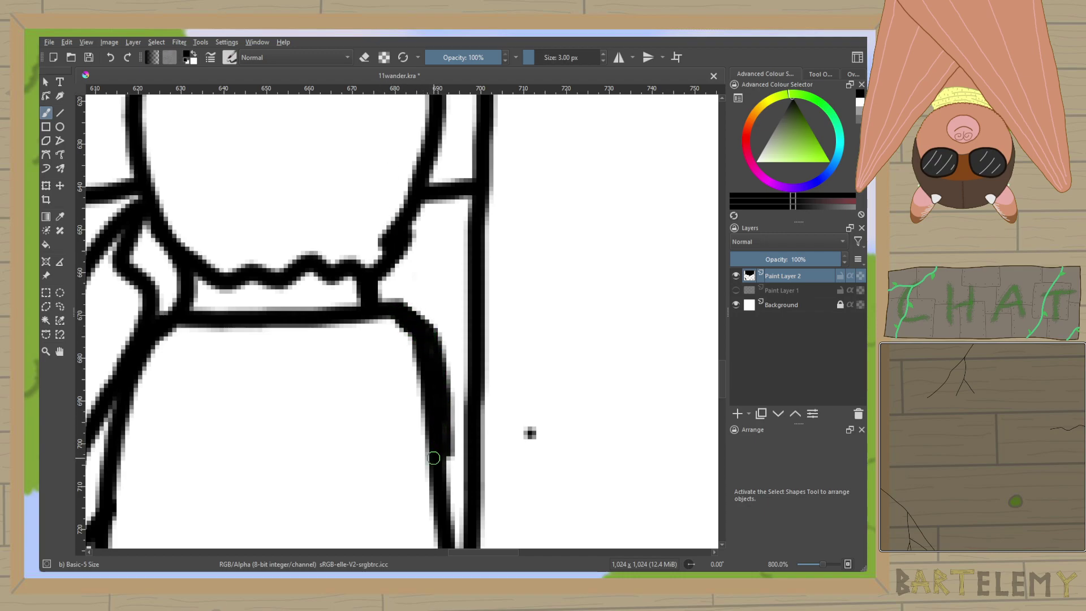
{"action": "scroll", "coordinate": [433, 458], "scroll_direction": "down", "scroll_amount": 5}
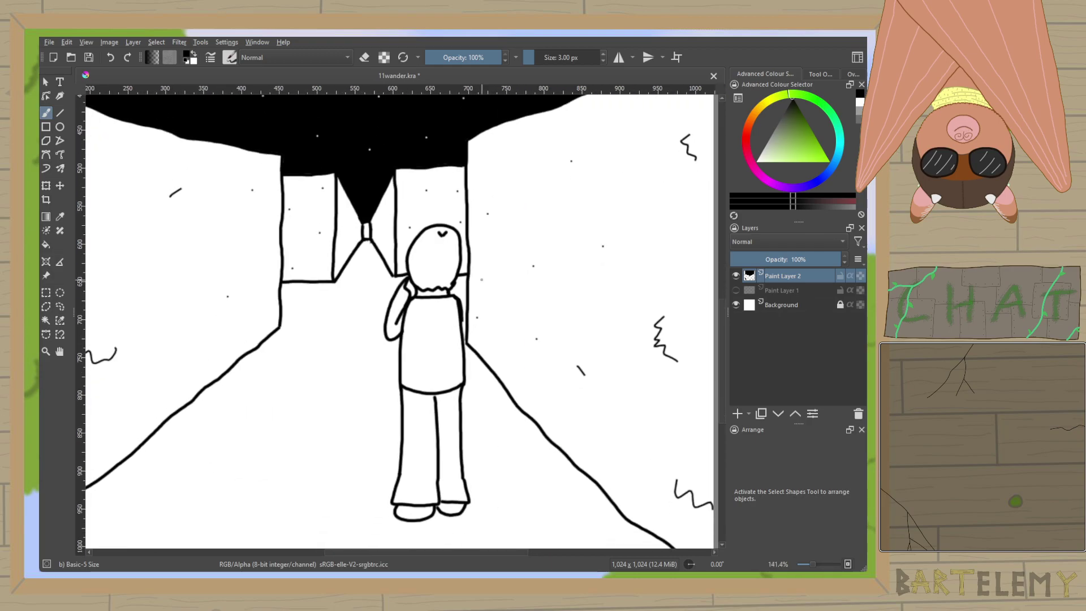
{"action": "scroll", "coordinate": [481, 279], "scroll_direction": "up", "scroll_amount": 5}
{"action": "key", "text": "e"}
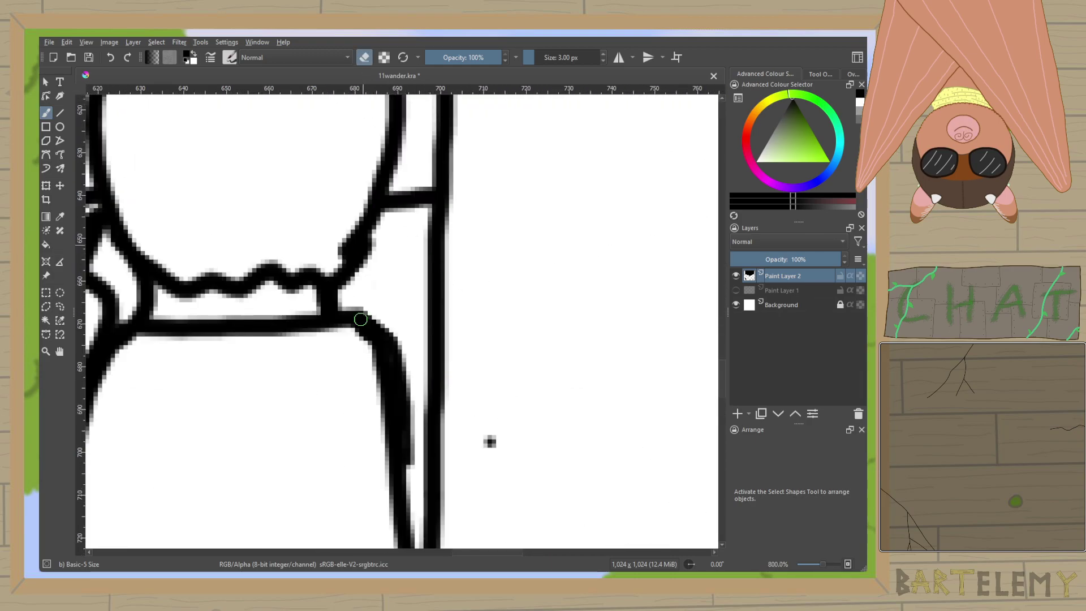
{"action": "left_click_drag", "start_coordinate": [380, 388], "coordinate": [378, 449]}
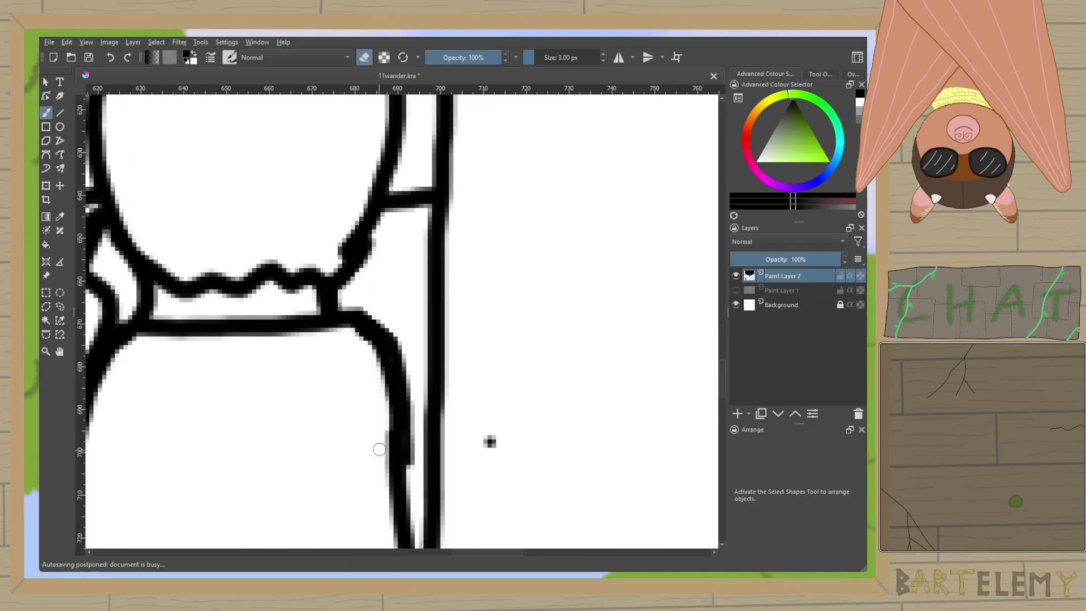
{"action": "scroll", "coordinate": [388, 418], "scroll_direction": "down", "scroll_amount": 4}
{"action": "scroll", "coordinate": [387, 422], "scroll_direction": "up", "scroll_amount": 4}
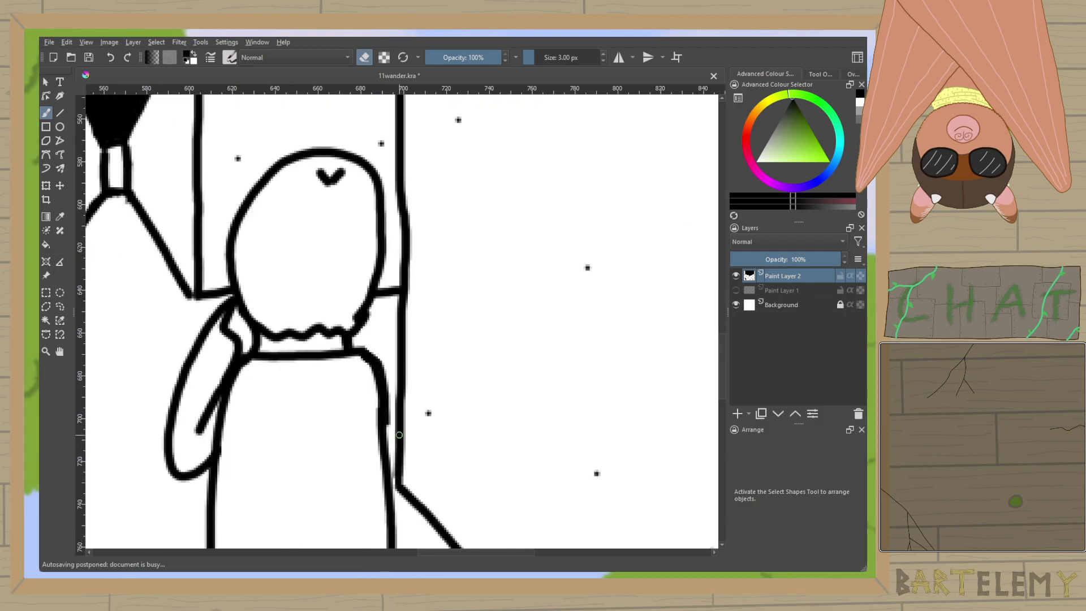
{"action": "left_click_drag", "start_coordinate": [400, 397], "coordinate": [382, 441]}
{"action": "scroll", "coordinate": [458, 391], "scroll_direction": "down", "scroll_amount": 7}
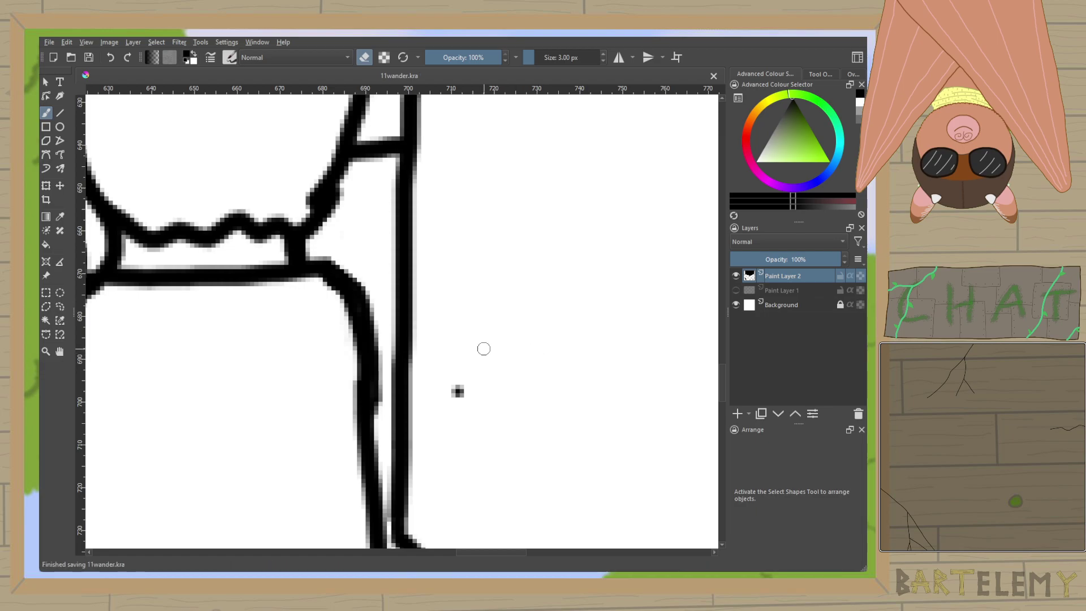
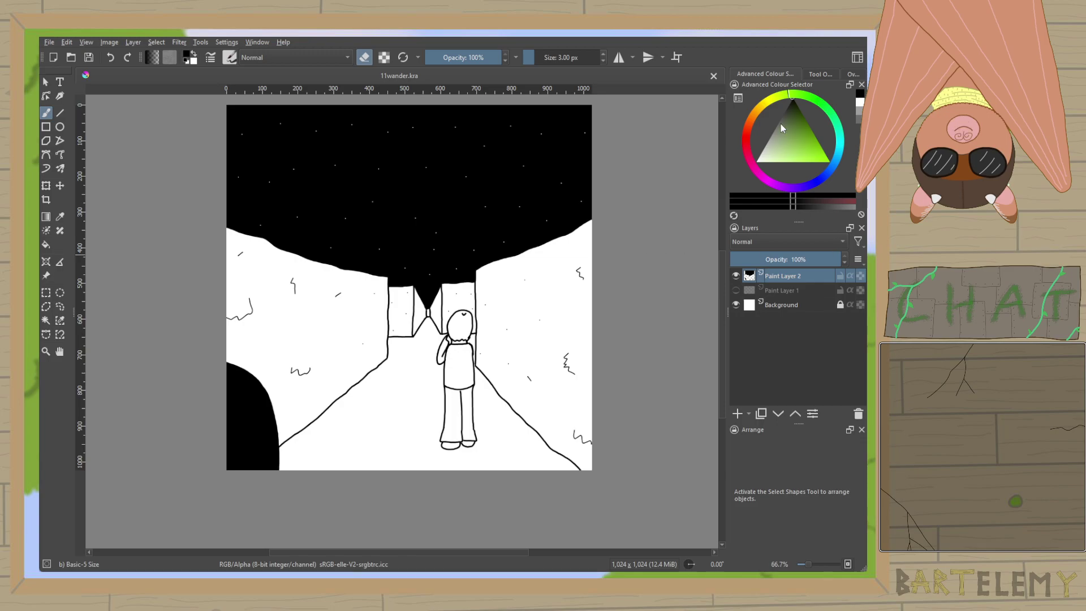
Close the corridor drawing and create a new 1,024 x 1,024 px document.
{"action": "scroll", "coordinate": [605, 61], "scroll_direction": "up", "scroll_amount": 2}
{"action": "left_click", "coordinate": [713, 75]}
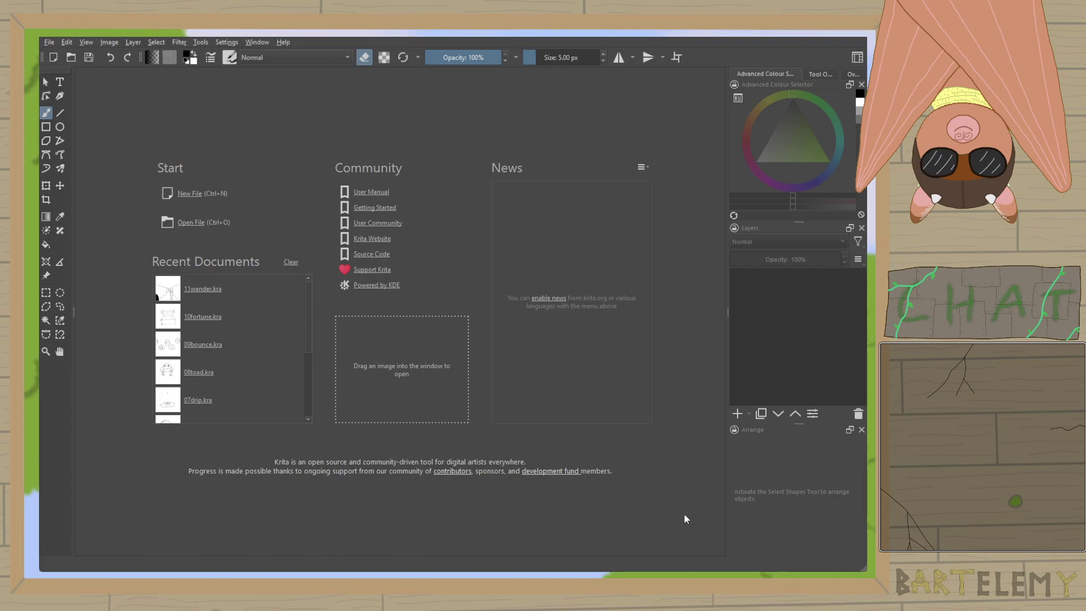
{"action": "key", "text": "ctrl+n"}
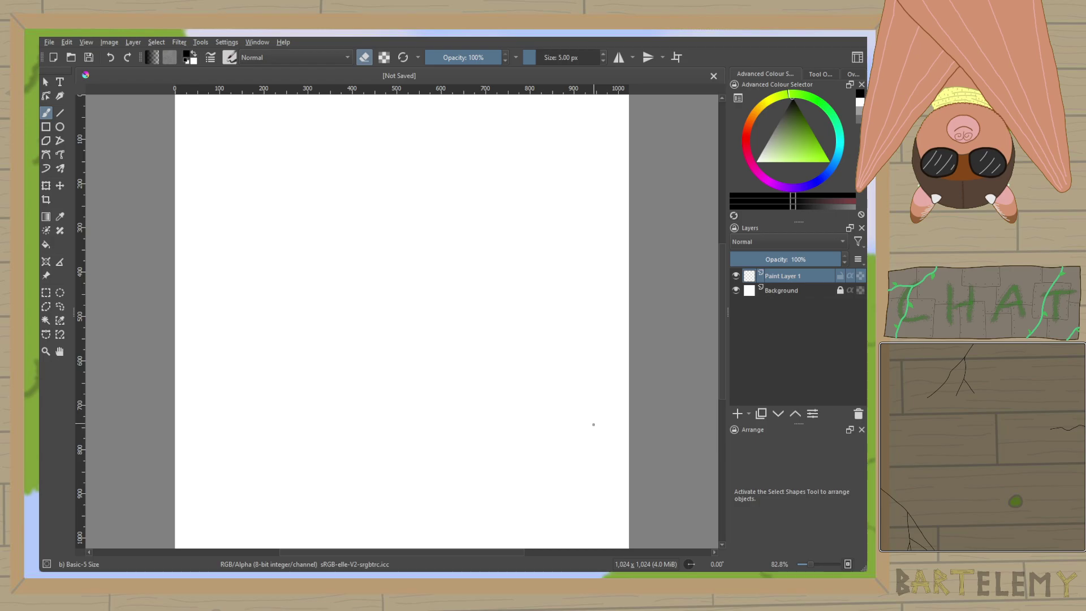
{"action": "left_click_drag", "start_coordinate": [587, 418], "coordinate": [618, 415]}
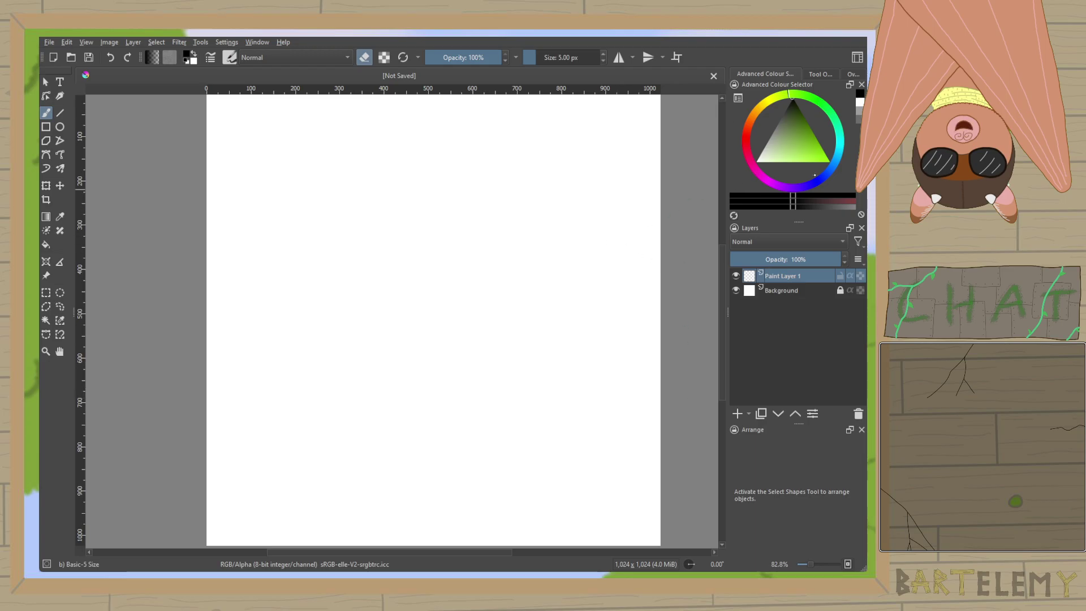
Set the brush to paint in grey, add a second paint layer and make Paint Layer 1 active.
{"action": "key", "text": "e"}
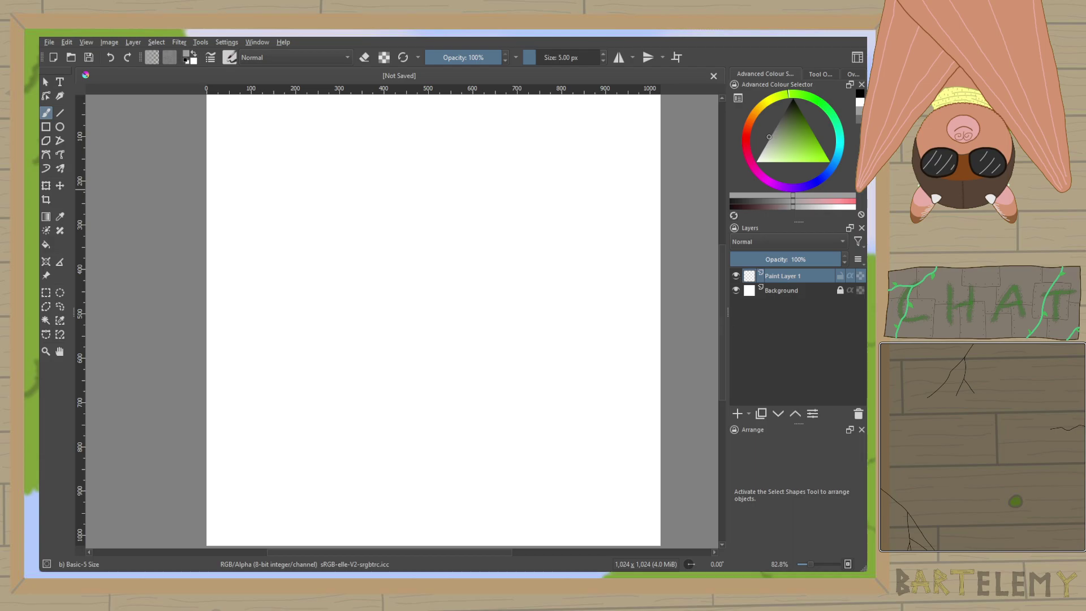
{"action": "left_click", "coordinate": [736, 413]}
{"action": "left_click", "coordinate": [782, 290]}
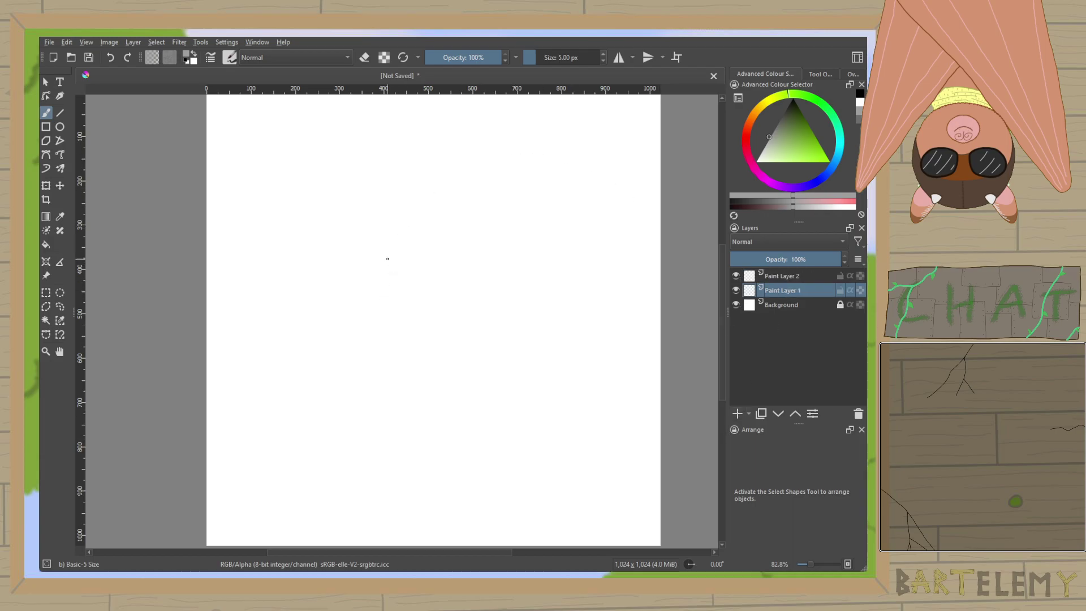
Sketch a lumpy, downward-tapering pepper with a curved stem, two hollow eyes and an elongated open mouth.
{"action": "mouse_move", "coordinate": [438, 164]}
{"action": "left_mouse_down"}
{"action": "mouse_move", "coordinate": [332, 213]}
{"action": "mouse_move", "coordinate": [323, 289]}
{"action": "mouse_move", "coordinate": [365, 390]}
{"action": "mouse_move", "coordinate": [436, 459]}
{"action": "mouse_move", "coordinate": [473, 474]}
{"action": "mouse_move", "coordinate": [515, 343]}
{"action": "mouse_move", "coordinate": [515, 239]}
{"action": "mouse_move", "coordinate": [505, 194]}
{"action": "mouse_move", "coordinate": [485, 171]}
{"action": "mouse_move", "coordinate": [438, 165]}
{"action": "left_mouse_up"}
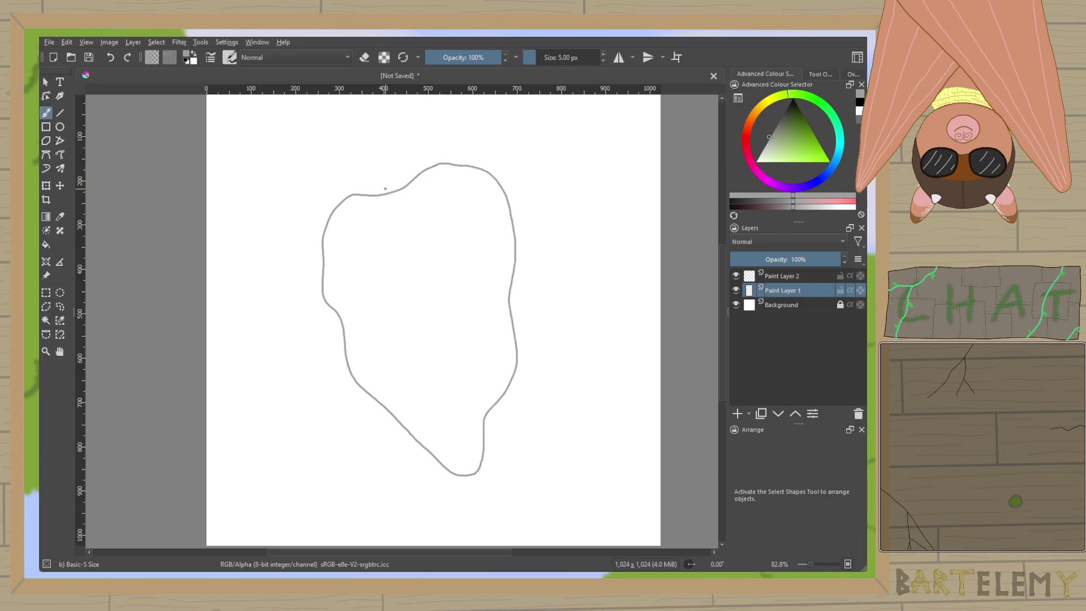
{"action": "left_click_drag", "start_coordinate": [386, 162], "coordinate": [409, 129]}
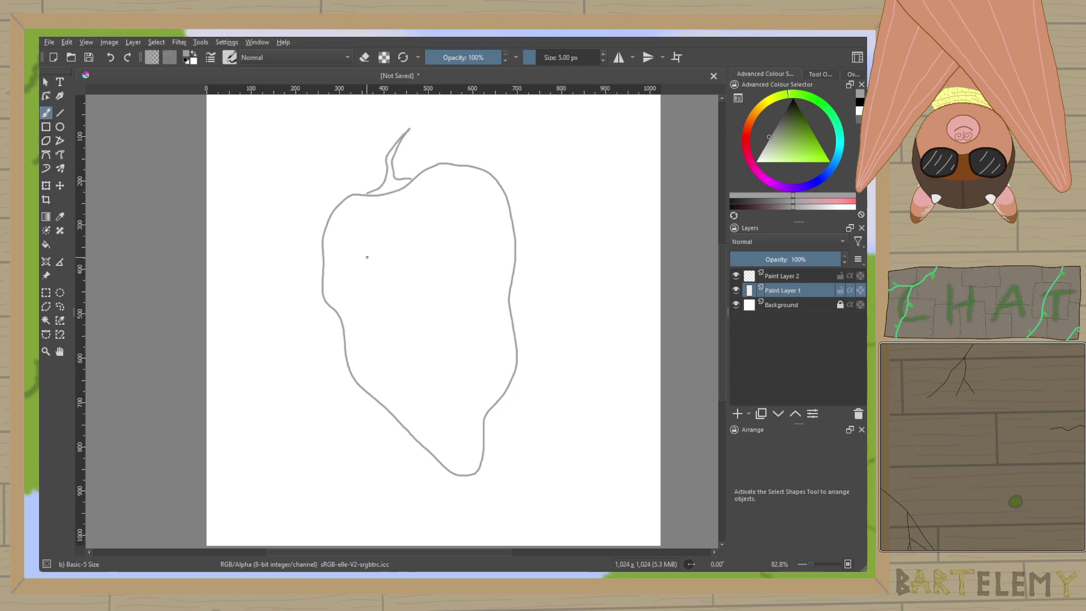
{"action": "mouse_move", "coordinate": [375, 238]}
{"action": "left_mouse_down"}
{"action": "mouse_move", "coordinate": [363, 298]}
{"action": "mouse_move", "coordinate": [375, 304]}
{"action": "mouse_move", "coordinate": [394, 260]}
{"action": "left_mouse_up"}
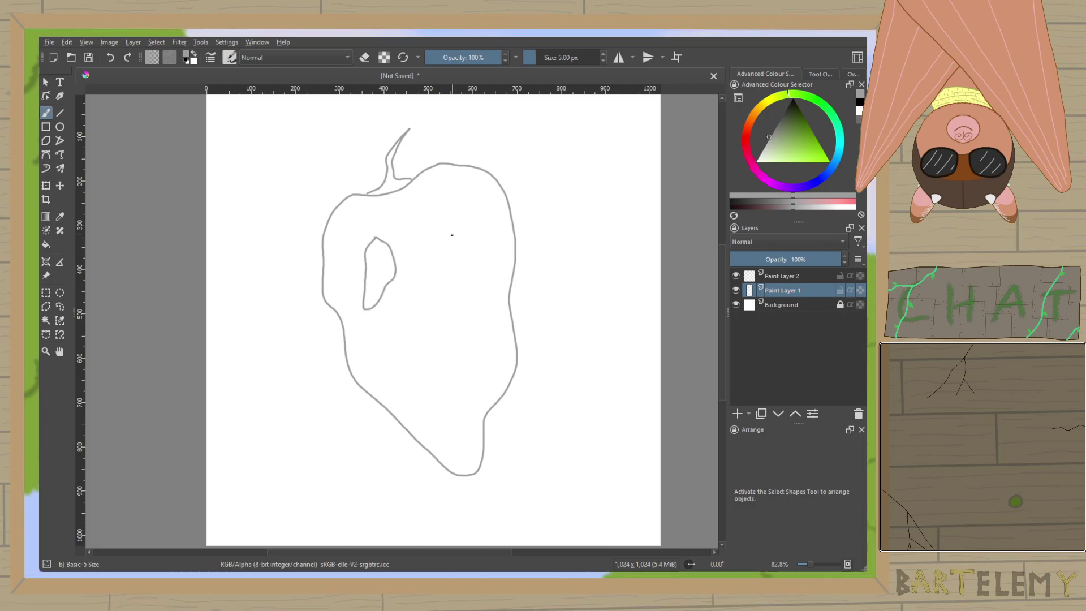
{"action": "mouse_move", "coordinate": [443, 224]}
{"action": "left_mouse_down"}
{"action": "mouse_move", "coordinate": [441, 268]}
{"action": "mouse_move", "coordinate": [466, 274]}
{"action": "mouse_move", "coordinate": [468, 247]}
{"action": "left_mouse_up"}
{"action": "mouse_move", "coordinate": [427, 314]}
{"action": "left_mouse_down"}
{"action": "mouse_move", "coordinate": [417, 340]}
{"action": "mouse_move", "coordinate": [435, 390]}
{"action": "mouse_move", "coordinate": [463, 386]}
{"action": "mouse_move", "coordinate": [453, 318]}
{"action": "mouse_move", "coordinate": [432, 310]}
{"action": "left_mouse_up"}
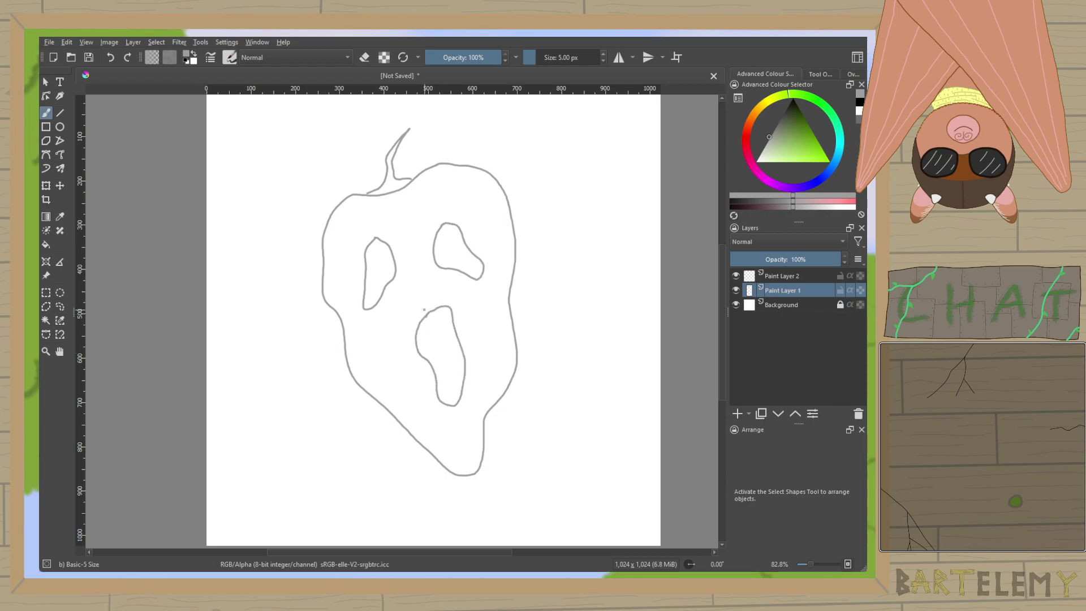
Sketch a row of small rounded teeth along the mouth's edge and a curved line inside the mouth.
{"action": "scroll", "coordinate": [424, 309], "scroll_direction": "up", "scroll_amount": 4}
{"action": "mouse_move", "coordinate": [384, 260]}
{"action": "left_mouse_down"}
{"action": "mouse_move", "coordinate": [354, 240]}
{"action": "mouse_move", "coordinate": [365, 226]}
{"action": "mouse_move", "coordinate": [379, 231]}
{"action": "mouse_move", "coordinate": [396, 209]}
{"action": "mouse_move", "coordinate": [405, 219]}
{"action": "mouse_move", "coordinate": [422, 194]}
{"action": "mouse_move", "coordinate": [444, 207]}
{"action": "left_mouse_up"}
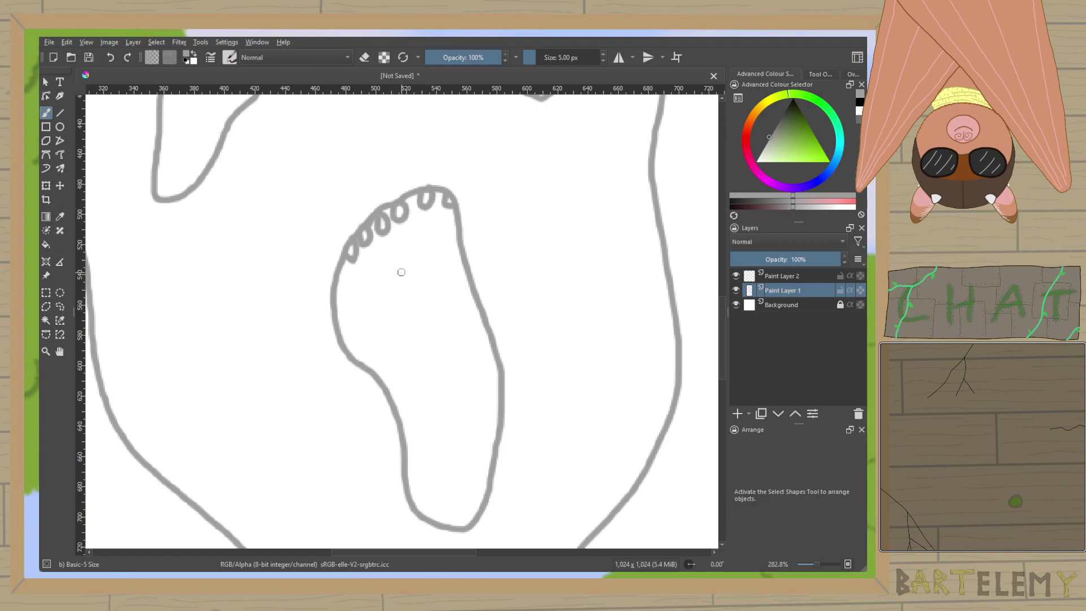
{"action": "left_click_drag", "start_coordinate": [344, 273], "coordinate": [331, 294]}
{"action": "mouse_move", "coordinate": [420, 512]}
{"action": "left_mouse_down"}
{"action": "mouse_move", "coordinate": [471, 521]}
{"action": "mouse_move", "coordinate": [485, 488]}
{"action": "left_mouse_up"}
{"action": "left_click_drag", "start_coordinate": [472, 298], "coordinate": [490, 314]}
{"action": "mouse_move", "coordinate": [435, 277]}
{"action": "left_mouse_down"}
{"action": "mouse_move", "coordinate": [460, 367]}
{"action": "mouse_move", "coordinate": [456, 450]}
{"action": "left_mouse_up"}
Sketch two short slanting lines inside each of the pepper's eyes.
{"action": "scroll", "coordinate": [433, 313], "scroll_direction": "up", "scroll_amount": 5}
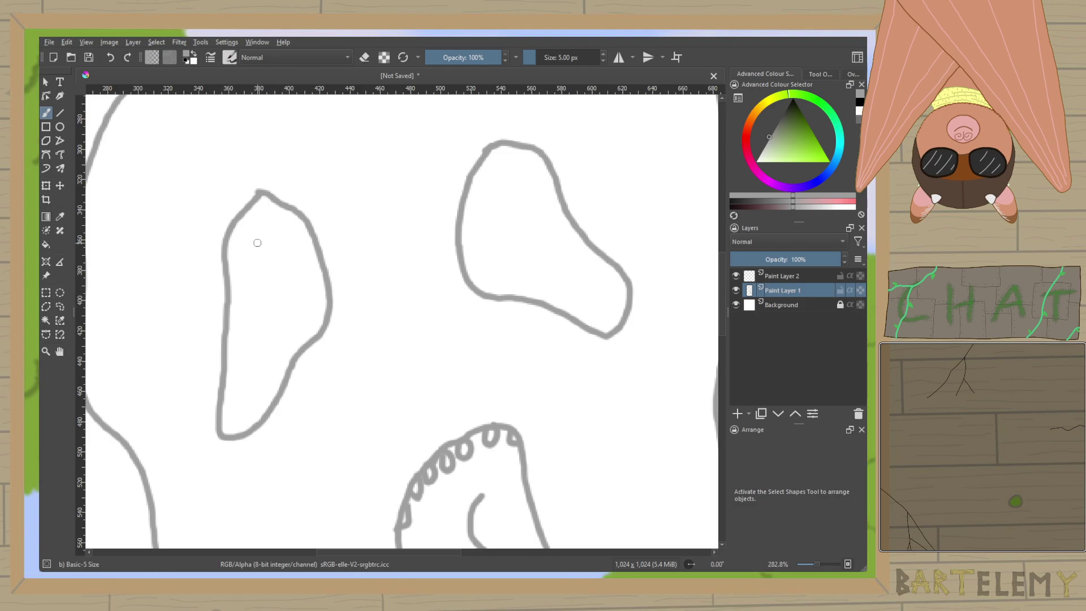
{"action": "left_click_drag", "start_coordinate": [254, 239], "coordinate": [291, 316]}
{"action": "left_click_drag", "start_coordinate": [237, 338], "coordinate": [266, 389]}
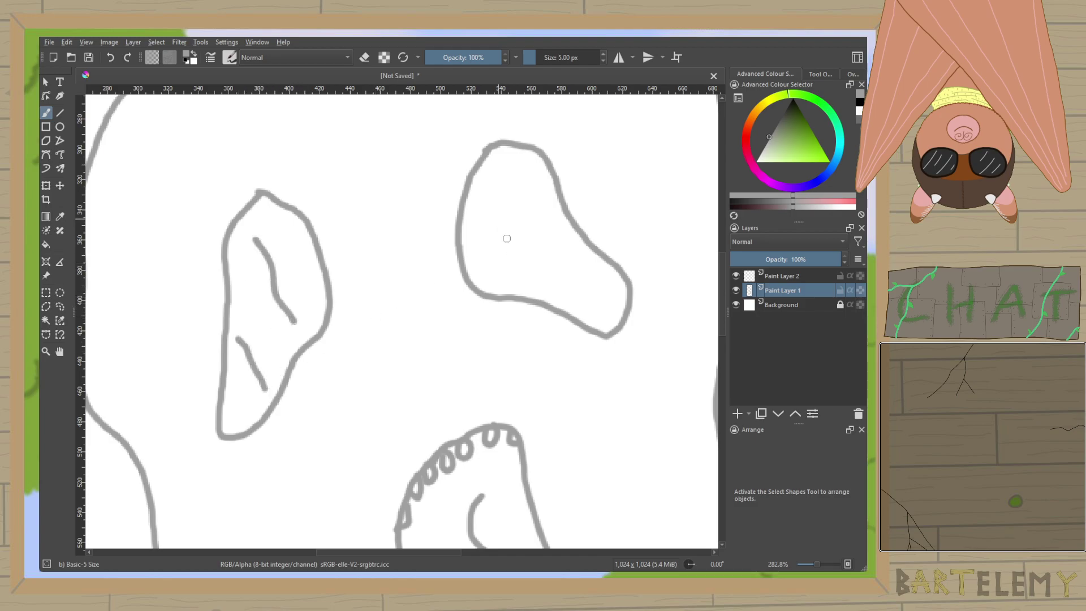
{"action": "left_click_drag", "start_coordinate": [497, 217], "coordinate": [523, 279]}
{"action": "mouse_move", "coordinate": [538, 189]}
{"action": "left_mouse_down"}
{"action": "mouse_move", "coordinate": [590, 311]}
{"action": "mouse_move", "coordinate": [519, 289]}
{"action": "mouse_move", "coordinate": [466, 307]}
{"action": "mouse_move", "coordinate": [464, 338]}
{"action": "mouse_move", "coordinate": [511, 368]}
{"action": "left_mouse_up"}
Sketch small pointed lobes along the base of the stem where it meets the pepper.
{"action": "key", "text": "1"}
{"action": "scroll", "coordinate": [397, 269], "scroll_direction": "up", "scroll_amount": 4}
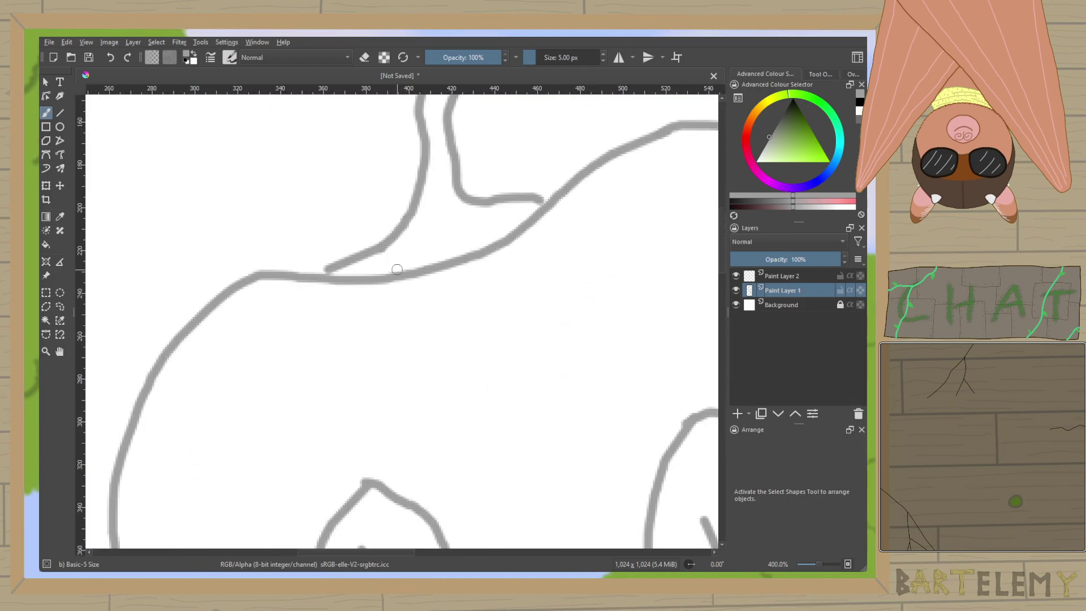
{"action": "scroll", "coordinate": [398, 271], "scroll_direction": "down", "scroll_amount": 4}
{"action": "scroll", "coordinate": [451, 263], "scroll_direction": "up", "scroll_amount": 5}
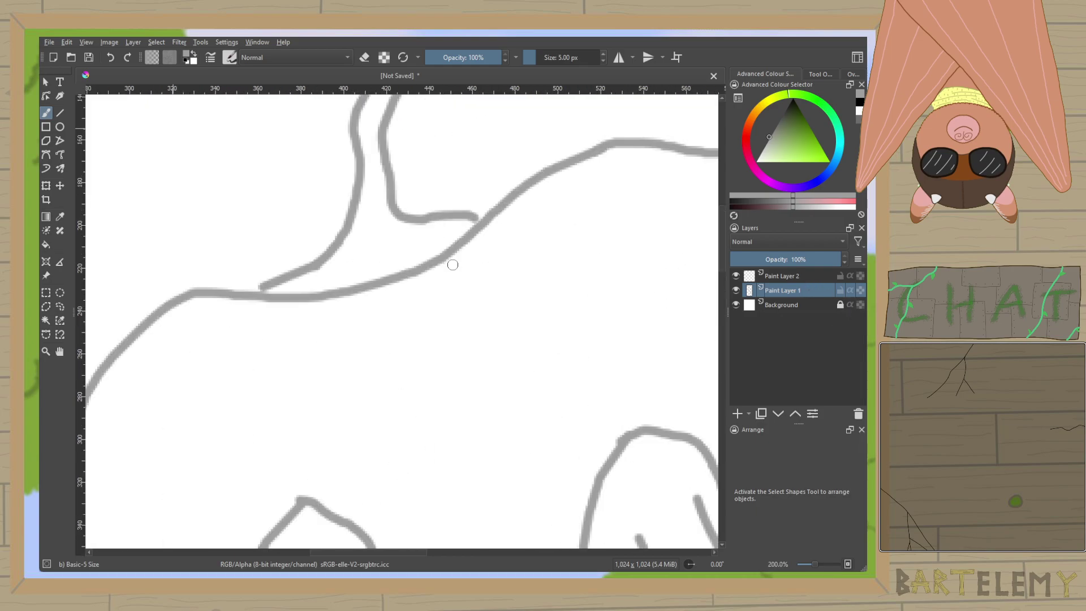
{"action": "left_click_drag", "start_coordinate": [187, 295], "coordinate": [163, 304]}
{"action": "mouse_move", "coordinate": [277, 281]}
{"action": "left_mouse_down"}
{"action": "mouse_move", "coordinate": [255, 323]}
{"action": "mouse_move", "coordinate": [304, 308]}
{"action": "mouse_move", "coordinate": [327, 284]}
{"action": "left_mouse_up"}
{"action": "mouse_move", "coordinate": [408, 259]}
{"action": "left_mouse_down"}
{"action": "mouse_move", "coordinate": [470, 257]}
{"action": "mouse_move", "coordinate": [476, 225]}
{"action": "left_mouse_up"}
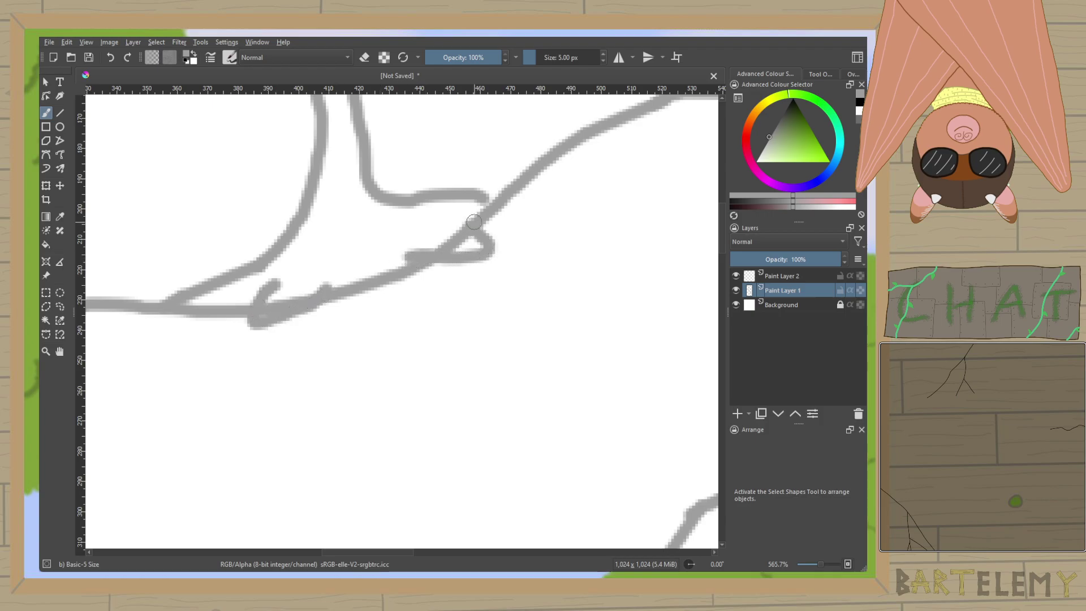
{"action": "scroll", "coordinate": [473, 278], "scroll_direction": "down", "scroll_amount": 4}
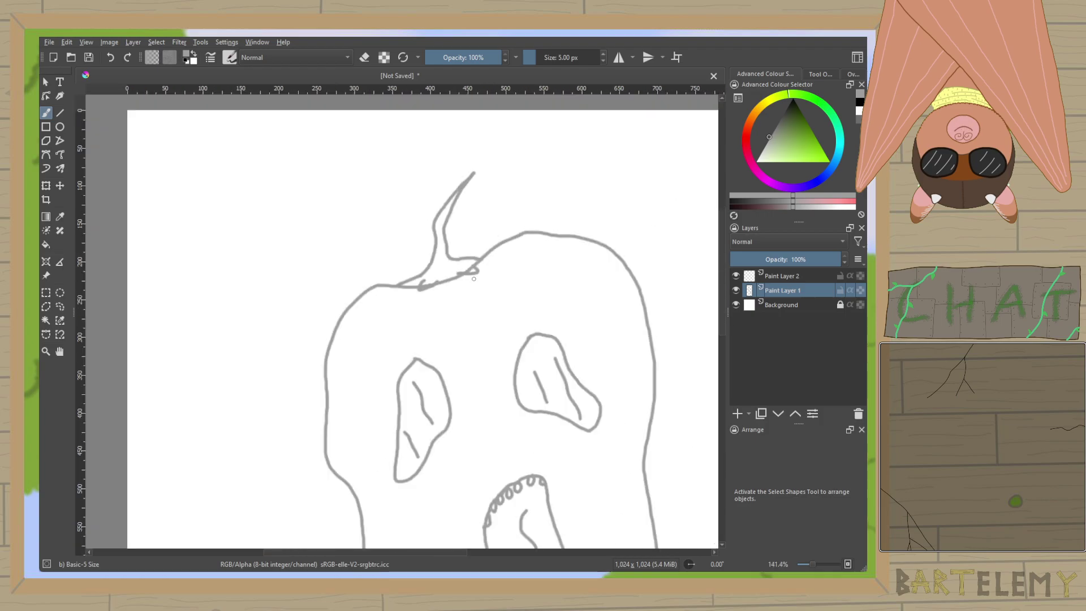
Erase a bit of the sketch line near the stem's tip, then turn eraser mode off.
{"action": "scroll", "coordinate": [483, 184], "scroll_direction": "up", "scroll_amount": 4}
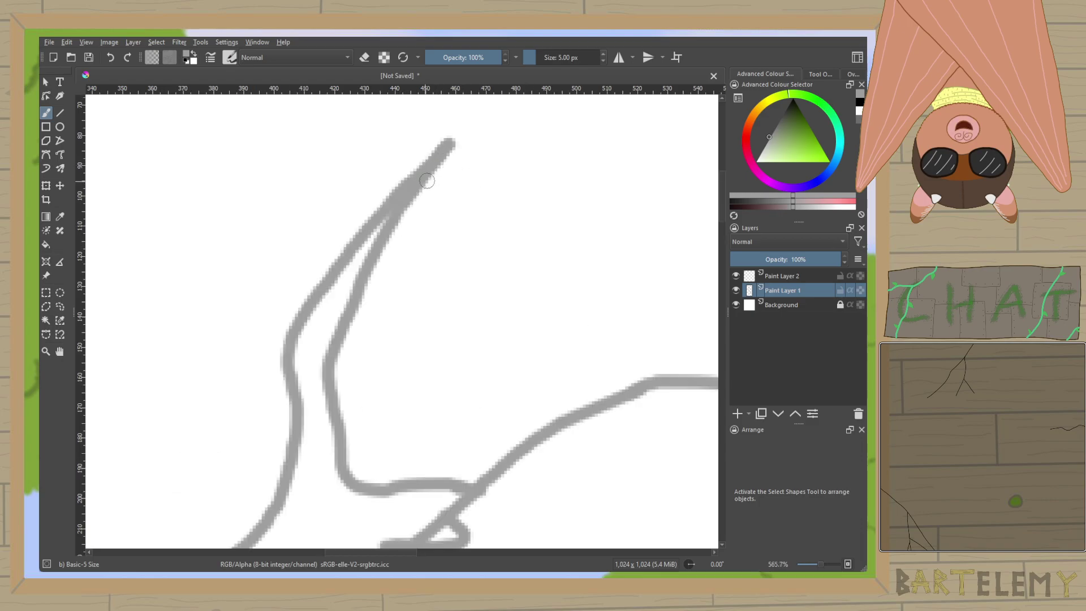
{"action": "key", "text": "e"}
{"action": "mouse_move", "coordinate": [422, 172]}
{"action": "left_mouse_down"}
{"action": "mouse_move", "coordinate": [434, 197]}
{"action": "mouse_move", "coordinate": [455, 162]}
{"action": "mouse_move", "coordinate": [452, 138]}
{"action": "mouse_move", "coordinate": [414, 165]}
{"action": "left_mouse_up"}
{"action": "scroll", "coordinate": [514, 175], "scroll_direction": "down", "scroll_amount": 1}
{"action": "scroll", "coordinate": [514, 175], "scroll_direction": "down", "scroll_amount": 6}
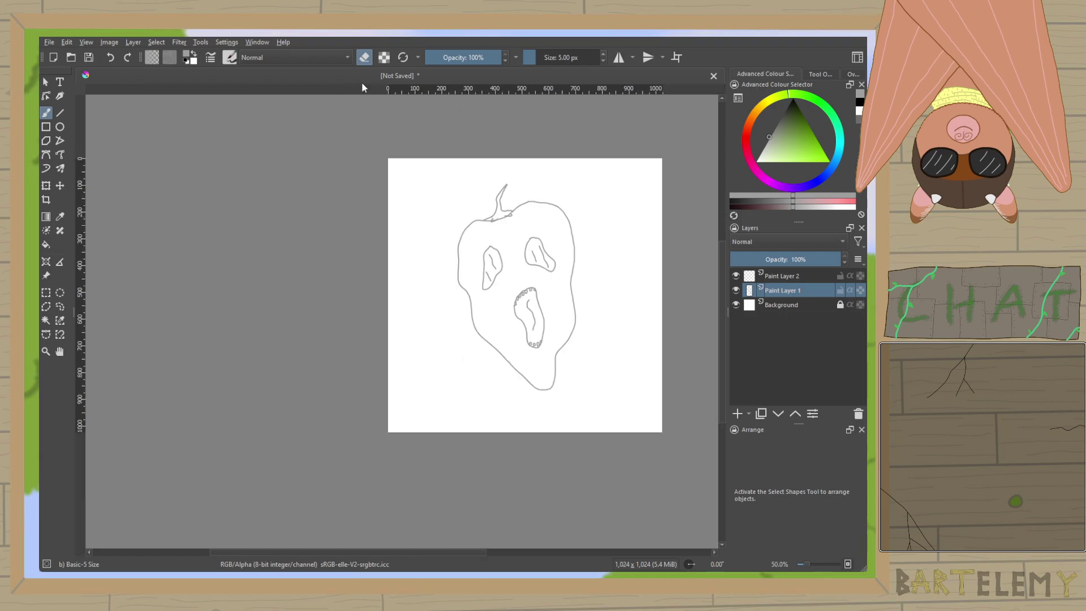
{"action": "left_click", "coordinate": [365, 61]}
On Paint Layer 2, ink the outlines of the pepper's mouth and both eyes in black.
{"action": "left_click", "coordinate": [806, 277]}
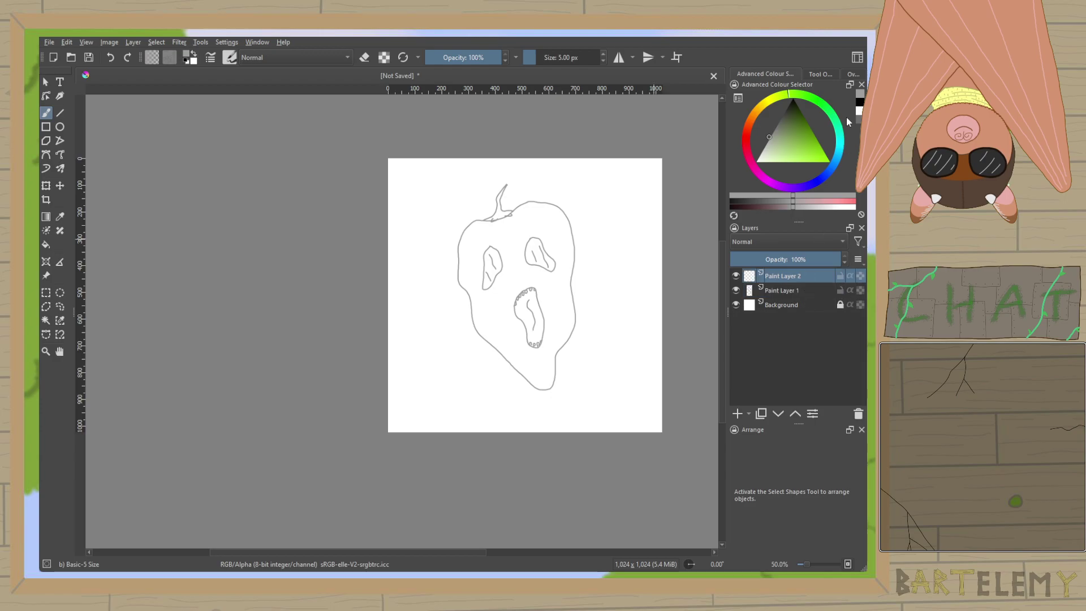
{"action": "left_click", "coordinate": [858, 104]}
{"action": "scroll", "coordinate": [529, 317], "scroll_direction": "up", "scroll_amount": 6}
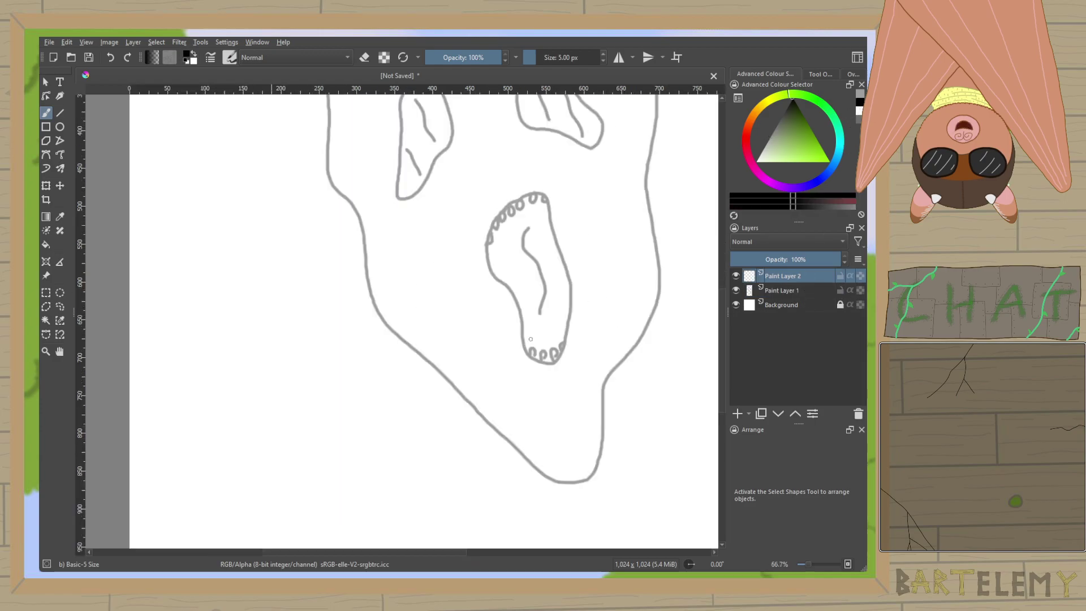
{"action": "scroll", "coordinate": [491, 292], "scroll_direction": "up", "scroll_amount": 2}
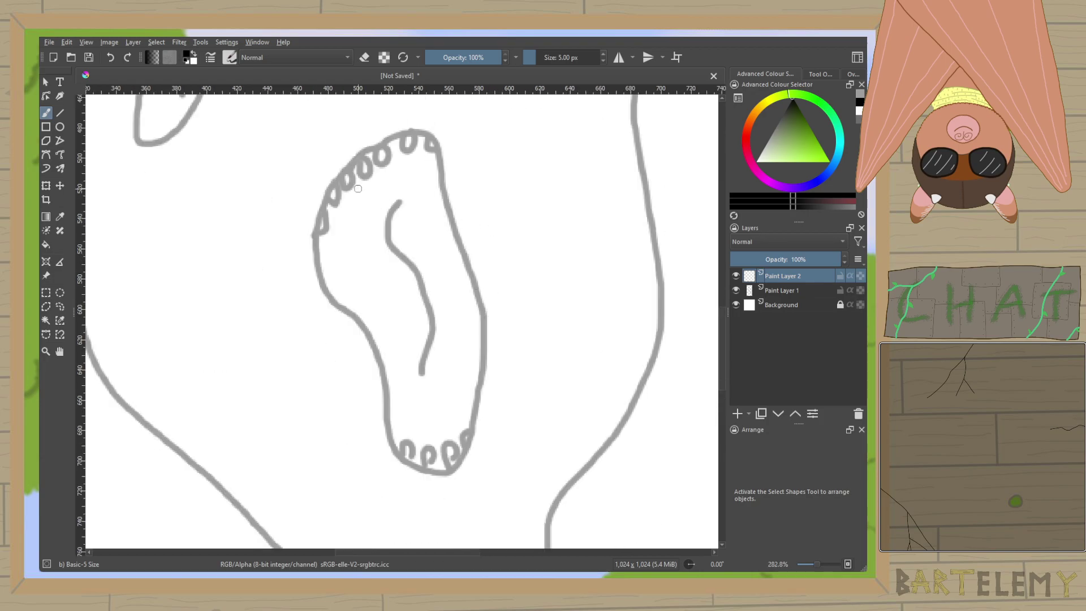
{"action": "mouse_move", "coordinate": [391, 140]}
{"action": "left_mouse_down"}
{"action": "mouse_move", "coordinate": [320, 210]}
{"action": "mouse_move", "coordinate": [321, 282]}
{"action": "mouse_move", "coordinate": [360, 339]}
{"action": "mouse_move", "coordinate": [391, 441]}
{"action": "mouse_move", "coordinate": [413, 469]}
{"action": "mouse_move", "coordinate": [451, 469]}
{"action": "mouse_move", "coordinate": [477, 432]}
{"action": "mouse_move", "coordinate": [471, 253]}
{"action": "mouse_move", "coordinate": [438, 151]}
{"action": "mouse_move", "coordinate": [411, 125]}
{"action": "left_mouse_up"}
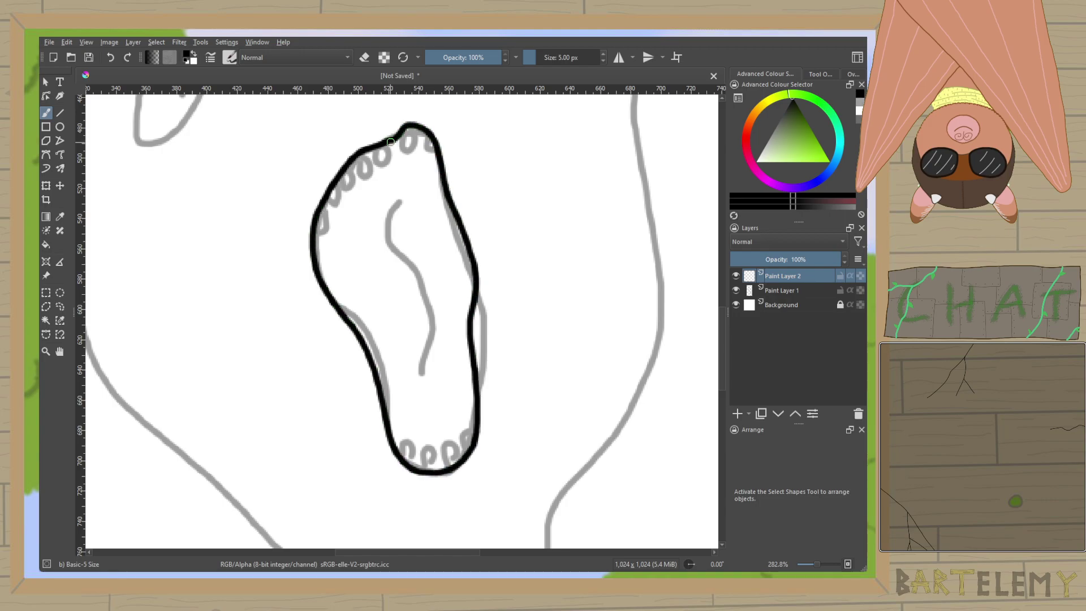
{"action": "left_click_drag", "start_coordinate": [412, 189], "coordinate": [529, 458]}
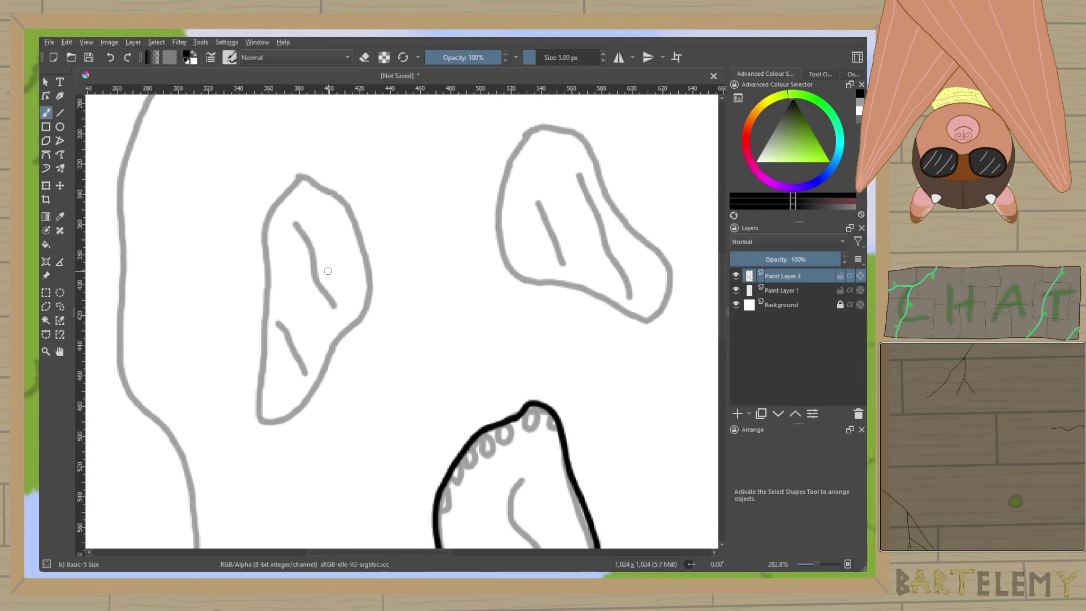
{"action": "mouse_move", "coordinate": [294, 180]}
{"action": "left_mouse_down"}
{"action": "mouse_move", "coordinate": [264, 235]}
{"action": "mouse_move", "coordinate": [270, 412]}
{"action": "mouse_move", "coordinate": [304, 392]}
{"action": "mouse_move", "coordinate": [364, 287]}
{"action": "mouse_move", "coordinate": [340, 205]}
{"action": "mouse_move", "coordinate": [302, 177]}
{"action": "left_mouse_up"}
{"action": "mouse_move", "coordinate": [541, 132]}
{"action": "left_mouse_down"}
{"action": "mouse_move", "coordinate": [496, 231]}
{"action": "mouse_move", "coordinate": [509, 274]}
{"action": "mouse_move", "coordinate": [648, 319]}
{"action": "mouse_move", "coordinate": [677, 299]}
{"action": "mouse_move", "coordinate": [675, 249]}
{"action": "mouse_move", "coordinate": [622, 208]}
{"action": "mouse_move", "coordinate": [573, 132]}
{"action": "left_mouse_up"}
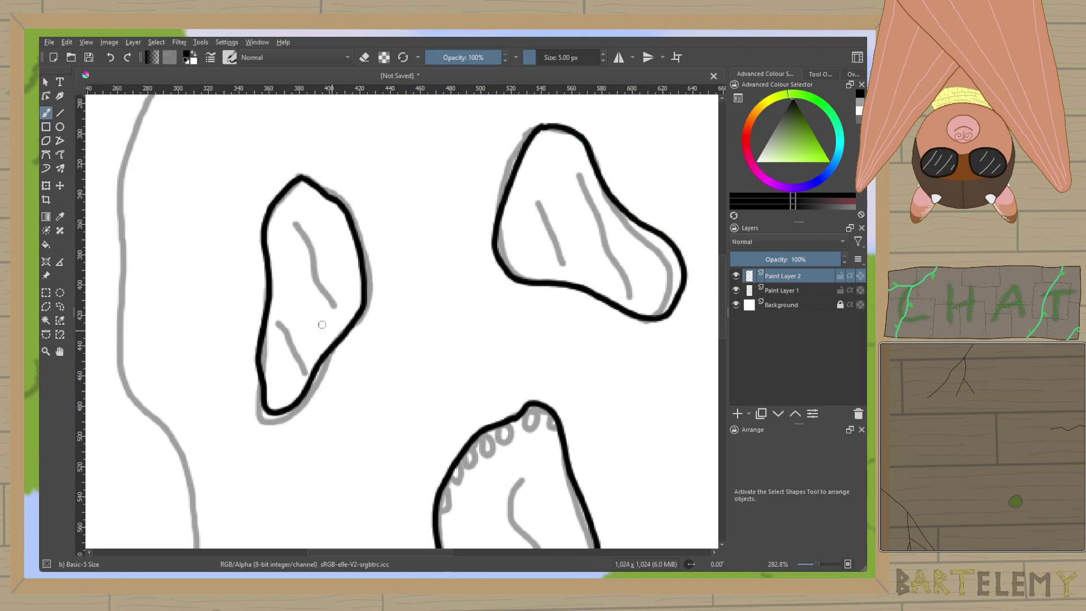
Ink the curved stem and its jagged base in black over the grey sketch.
{"action": "scroll", "coordinate": [405, 390], "scroll_direction": "up", "scroll_amount": 6}
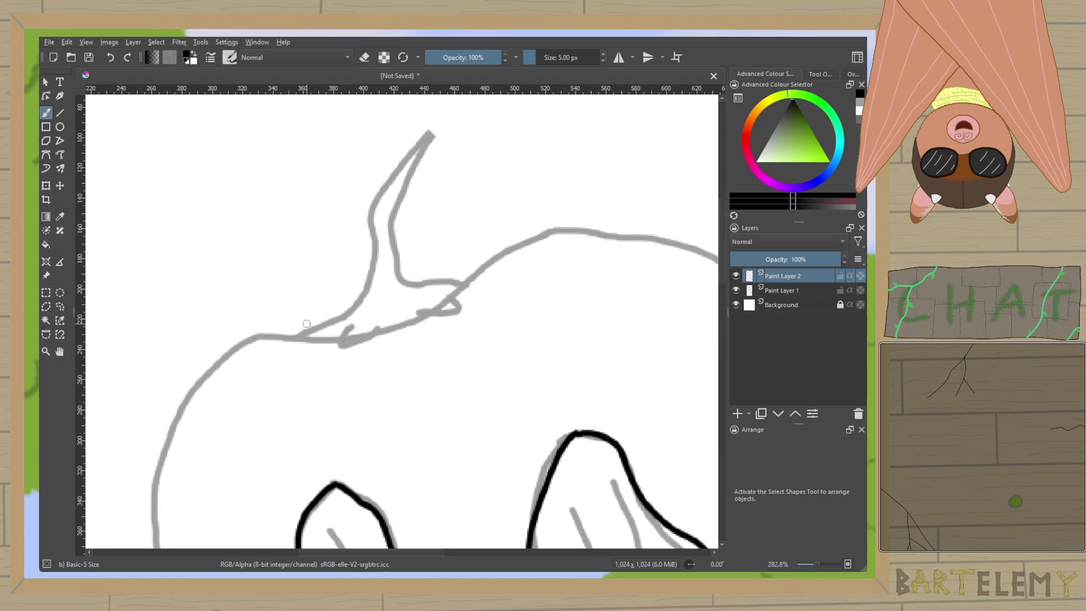
{"action": "mouse_move", "coordinate": [298, 337]}
{"action": "left_mouse_down"}
{"action": "mouse_move", "coordinate": [345, 311]}
{"action": "mouse_move", "coordinate": [378, 248]}
{"action": "mouse_move", "coordinate": [376, 182]}
{"action": "mouse_move", "coordinate": [421, 141]}
{"action": "mouse_move", "coordinate": [382, 227]}
{"action": "mouse_move", "coordinate": [412, 283]}
{"action": "mouse_move", "coordinate": [456, 282]}
{"action": "left_mouse_up"}
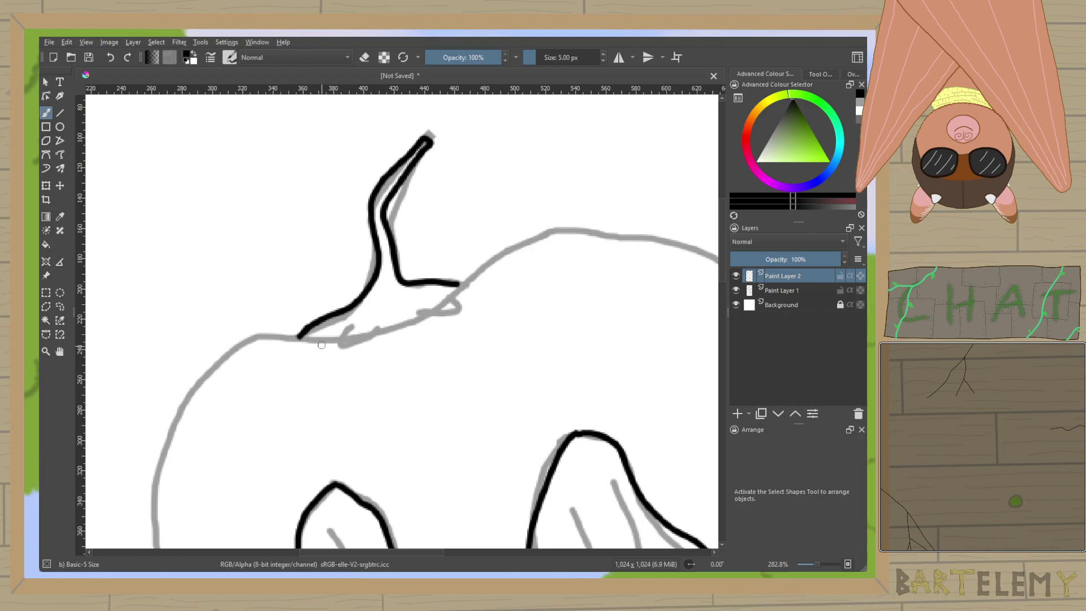
{"action": "mouse_move", "coordinate": [339, 337]}
{"action": "left_mouse_down"}
{"action": "mouse_move", "coordinate": [397, 326]}
{"action": "mouse_move", "coordinate": [455, 316]}
{"action": "mouse_move", "coordinate": [447, 298]}
{"action": "mouse_move", "coordinate": [473, 271]}
{"action": "left_mouse_up"}
{"action": "left_click_drag", "start_coordinate": [340, 337], "coordinate": [302, 334]}
{"action": "key", "text": "e"}
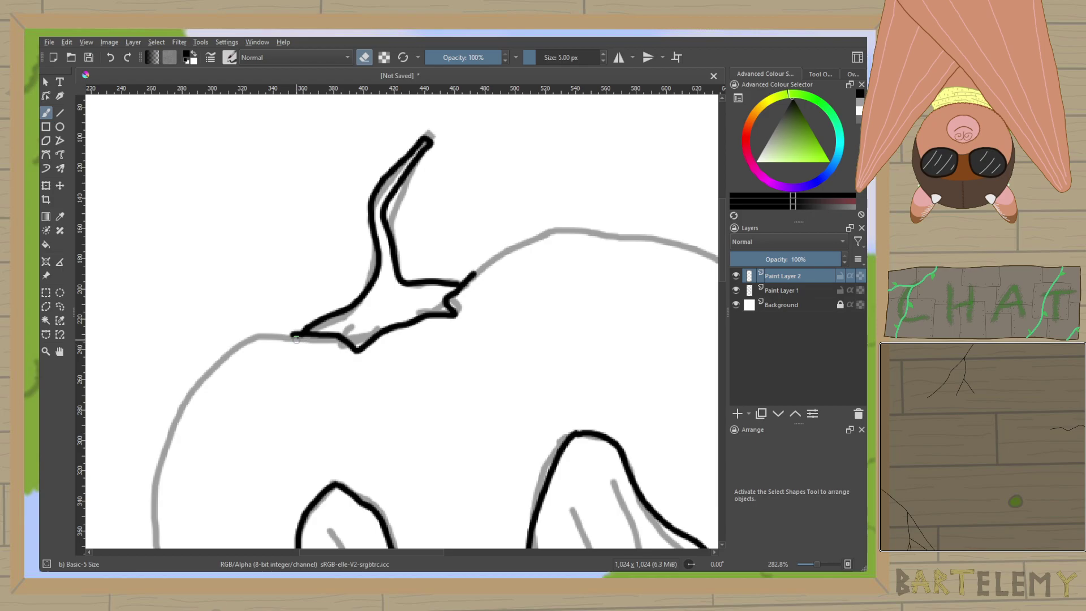
{"action": "key", "text": "e"}
Ink the pepper's whole body outline in black, from one side of the stem around to the other.
{"action": "key", "text": "minus"}
{"action": "key", "text": "minus"}
{"action": "scroll", "coordinate": [404, 151], "scroll_direction": "down", "scroll_amount": 6}
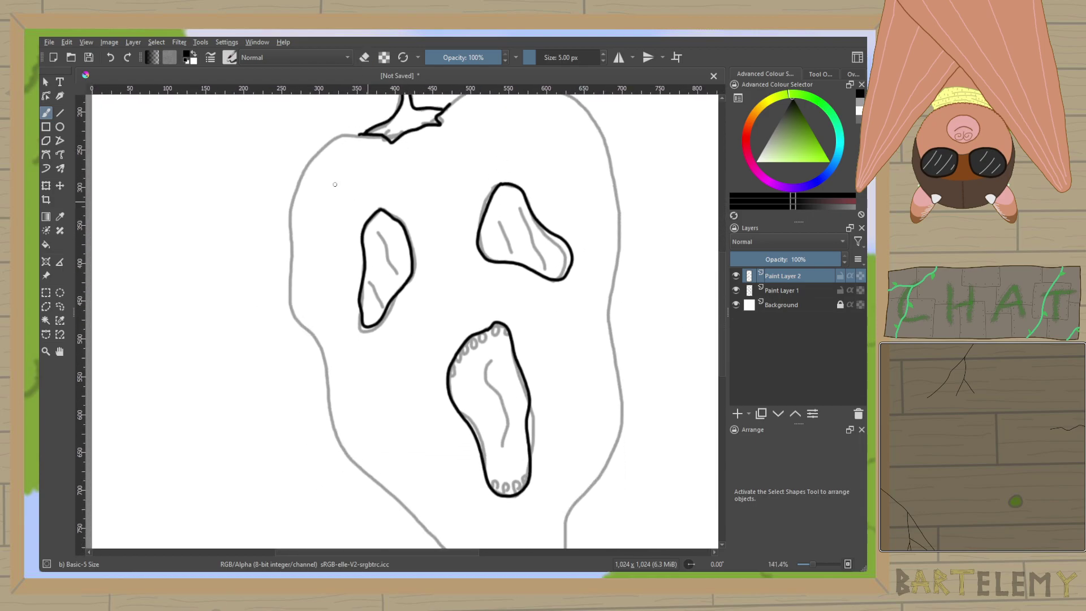
{"action": "scroll", "coordinate": [419, 126], "scroll_direction": "up", "scroll_amount": 2}
{"action": "left_click_drag", "start_coordinate": [344, 245], "coordinate": [419, 240]}
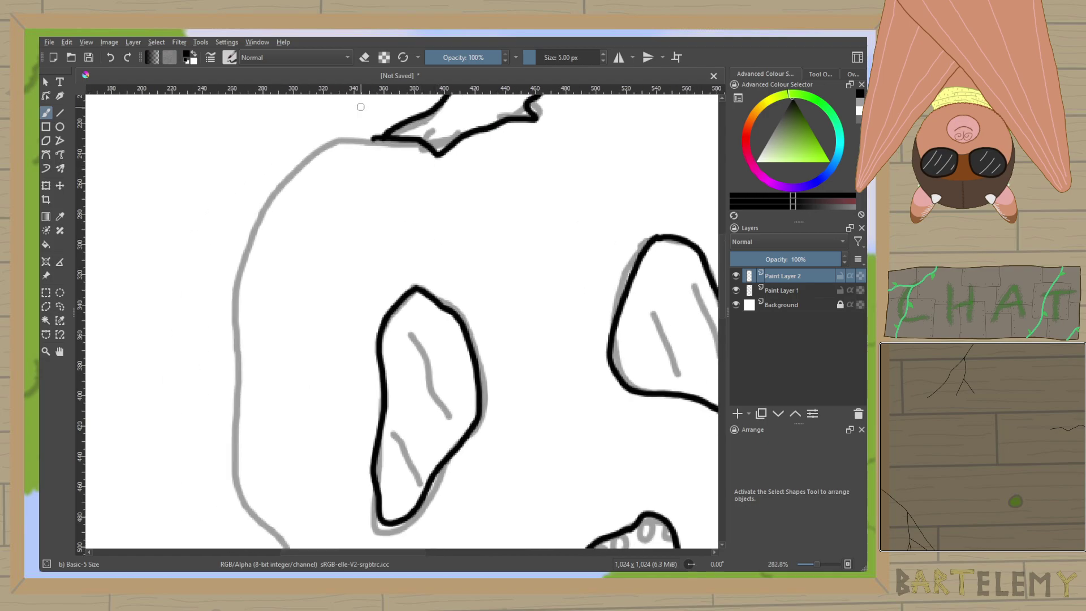
{"action": "mouse_move", "coordinate": [375, 138]}
{"action": "left_mouse_down"}
{"action": "mouse_move", "coordinate": [343, 141]}
{"action": "mouse_move", "coordinate": [295, 178]}
{"action": "mouse_move", "coordinate": [238, 288]}
{"action": "mouse_move", "coordinate": [229, 470]}
{"action": "mouse_move", "coordinate": [261, 539]}
{"action": "left_mouse_up"}
{"action": "mouse_move", "coordinate": [257, 501]}
{"action": "left_mouse_down"}
{"action": "mouse_move", "coordinate": [251, 383]}
{"action": "mouse_move", "coordinate": [269, 304]}
{"action": "mouse_move", "coordinate": [336, 513]}
{"action": "mouse_move", "coordinate": [290, 377]}
{"action": "mouse_move", "coordinate": [236, 273]}
{"action": "mouse_move", "coordinate": [166, 236]}
{"action": "mouse_move", "coordinate": [277, 354]}
{"action": "mouse_move", "coordinate": [474, 516]}
{"action": "mouse_move", "coordinate": [526, 537]}
{"action": "mouse_move", "coordinate": [576, 530]}
{"action": "mouse_move", "coordinate": [600, 500]}
{"action": "mouse_move", "coordinate": [603, 335]}
{"action": "mouse_move", "coordinate": [695, 122]}
{"action": "mouse_move", "coordinate": [585, 366]}
{"action": "mouse_move", "coordinate": [561, 108]}
{"action": "left_mouse_up"}
{"action": "mouse_move", "coordinate": [560, 205]}
{"action": "left_mouse_down"}
{"action": "mouse_move", "coordinate": [568, 380]}
{"action": "mouse_move", "coordinate": [606, 416]}
{"action": "left_mouse_up"}
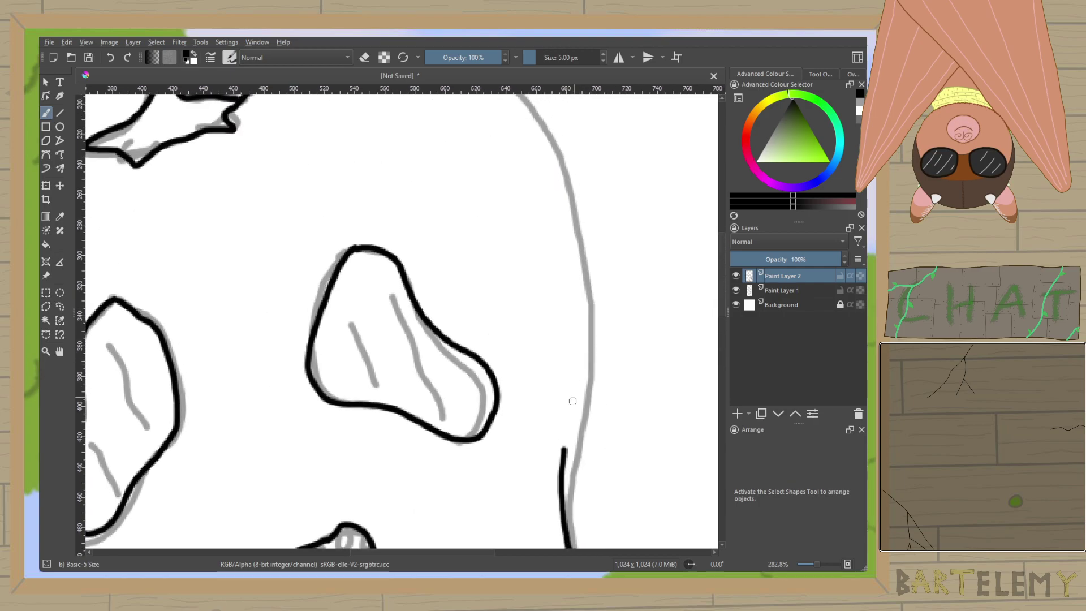
{"action": "mouse_move", "coordinate": [564, 453]}
{"action": "left_mouse_down"}
{"action": "mouse_move", "coordinate": [572, 217]}
{"action": "mouse_move", "coordinate": [540, 115]}
{"action": "mouse_move", "coordinate": [550, 333]}
{"action": "left_mouse_up"}
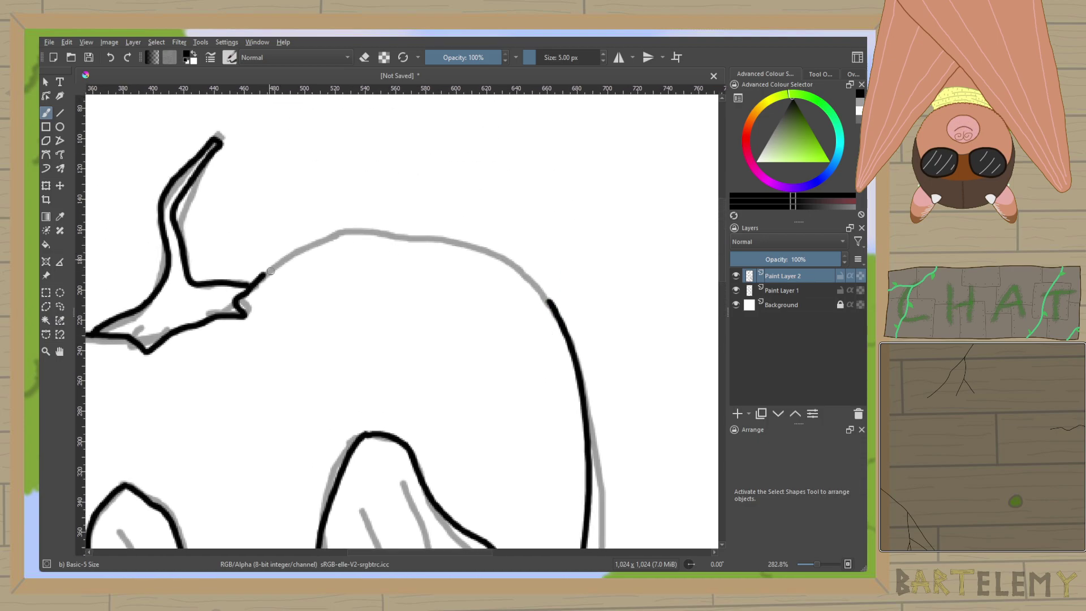
{"action": "mouse_move", "coordinate": [272, 268]}
{"action": "left_mouse_down"}
{"action": "mouse_move", "coordinate": [362, 229]}
{"action": "mouse_move", "coordinate": [389, 231]}
{"action": "mouse_move", "coordinate": [508, 259]}
{"action": "mouse_move", "coordinate": [552, 301]}
{"action": "mouse_move", "coordinate": [473, 243]}
{"action": "mouse_move", "coordinate": [423, 229]}
{"action": "mouse_move", "coordinate": [325, 238]}
{"action": "mouse_move", "coordinate": [254, 281]}
{"action": "left_mouse_up"}
{"action": "key", "text": "ctrl+z"}
Reduce the brush size to 3 px and ink the slanting lines inside both eyes.
{"action": "key", "text": "bracketleft"}
{"action": "key", "text": "bracketleft"}
{"action": "scroll", "coordinate": [575, 256], "scroll_direction": "down", "scroll_amount": 6}
{"action": "scroll", "coordinate": [563, 153], "scroll_direction": "left", "scroll_amount": 3}
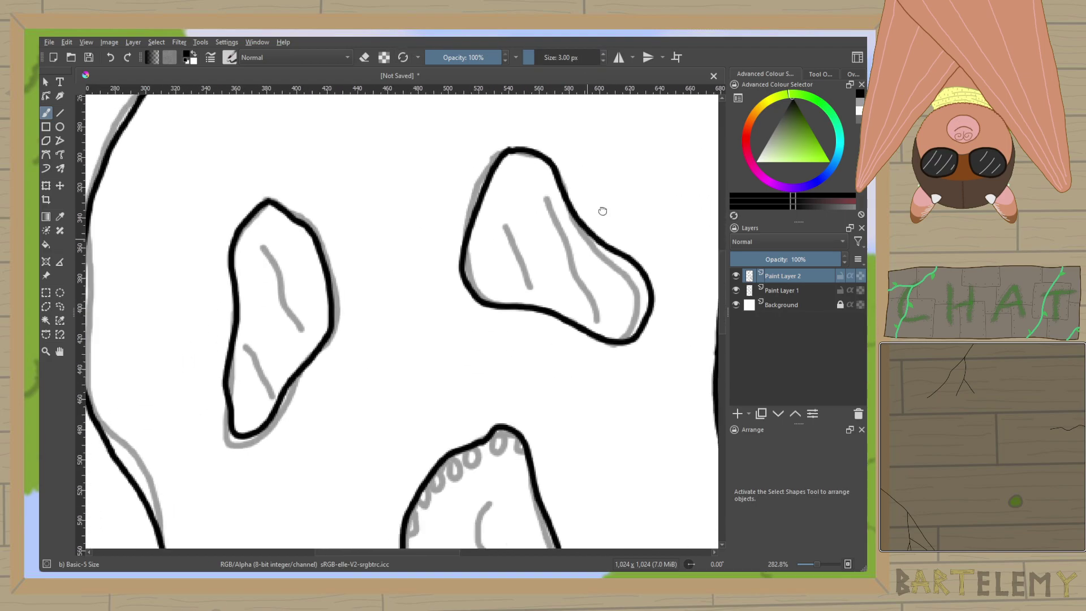
{"action": "left_click_drag", "start_coordinate": [303, 358], "coordinate": [271, 296]}
{"action": "left_click_drag", "start_coordinate": [279, 181], "coordinate": [321, 286]}
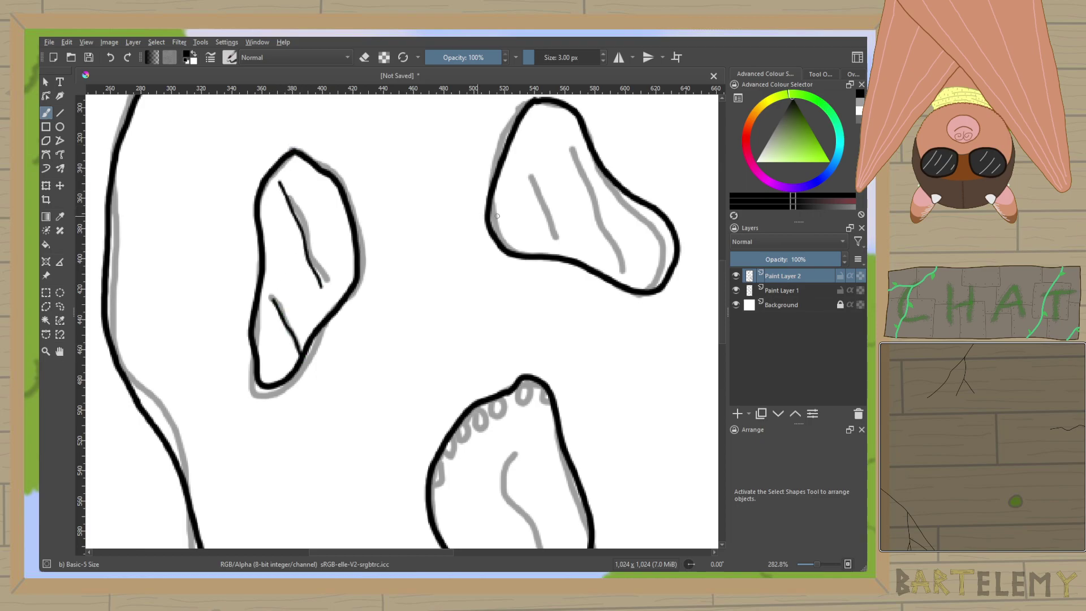
{"action": "left_click_drag", "start_coordinate": [553, 241], "coordinate": [512, 149]}
{"action": "left_click_drag", "start_coordinate": [590, 171], "coordinate": [623, 268]}
{"action": "scroll", "coordinate": [627, 267], "scroll_direction": "down", "scroll_amount": 3}
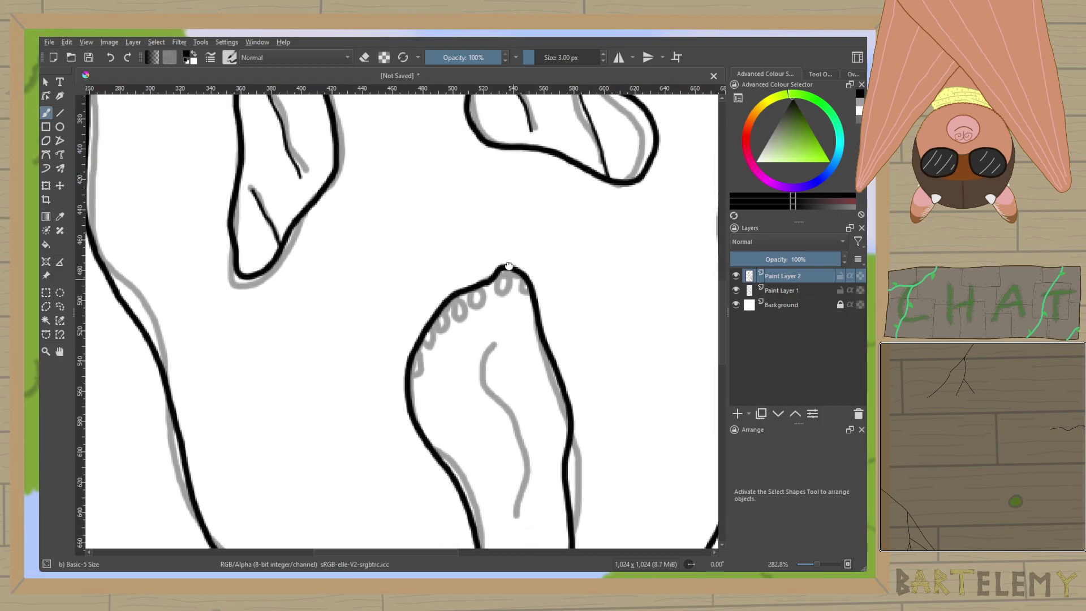
Ink the rows of rounded teeth and the curved lines inside the mouth.
{"action": "scroll", "coordinate": [378, 324], "scroll_direction": "up", "scroll_amount": 2}
{"action": "mouse_move", "coordinate": [390, 362]}
{"action": "left_mouse_down"}
{"action": "mouse_move", "coordinate": [396, 390]}
{"action": "mouse_move", "coordinate": [407, 355]}
{"action": "mouse_move", "coordinate": [428, 352]}
{"action": "mouse_move", "coordinate": [436, 315]}
{"action": "left_mouse_up"}
{"action": "mouse_move", "coordinate": [455, 291]}
{"action": "left_mouse_down"}
{"action": "mouse_move", "coordinate": [444, 308]}
{"action": "mouse_move", "coordinate": [465, 275]}
{"action": "mouse_move", "coordinate": [500, 252]}
{"action": "mouse_move", "coordinate": [512, 263]}
{"action": "mouse_move", "coordinate": [544, 244]}
{"action": "mouse_move", "coordinate": [564, 200]}
{"action": "mouse_move", "coordinate": [616, 232]}
{"action": "mouse_move", "coordinate": [538, 225]}
{"action": "mouse_move", "coordinate": [451, 115]}
{"action": "mouse_move", "coordinate": [422, 165]}
{"action": "mouse_move", "coordinate": [481, 286]}
{"action": "mouse_move", "coordinate": [511, 420]}
{"action": "mouse_move", "coordinate": [493, 156]}
{"action": "left_mouse_up"}
{"action": "mouse_move", "coordinate": [395, 246]}
{"action": "left_mouse_down"}
{"action": "mouse_move", "coordinate": [474, 463]}
{"action": "mouse_move", "coordinate": [482, 418]}
{"action": "mouse_move", "coordinate": [488, 457]}
{"action": "mouse_move", "coordinate": [497, 428]}
{"action": "mouse_move", "coordinate": [546, 433]}
{"action": "mouse_move", "coordinate": [568, 398]}
{"action": "left_mouse_up"}
{"action": "mouse_move", "coordinate": [443, 455]}
{"action": "left_mouse_down"}
{"action": "mouse_move", "coordinate": [447, 429]}
{"action": "mouse_move", "coordinate": [431, 422]}
{"action": "mouse_move", "coordinate": [429, 444]}
{"action": "left_mouse_up"}
{"action": "scroll", "coordinate": [447, 411], "scroll_direction": "down", "scroll_amount": 5}
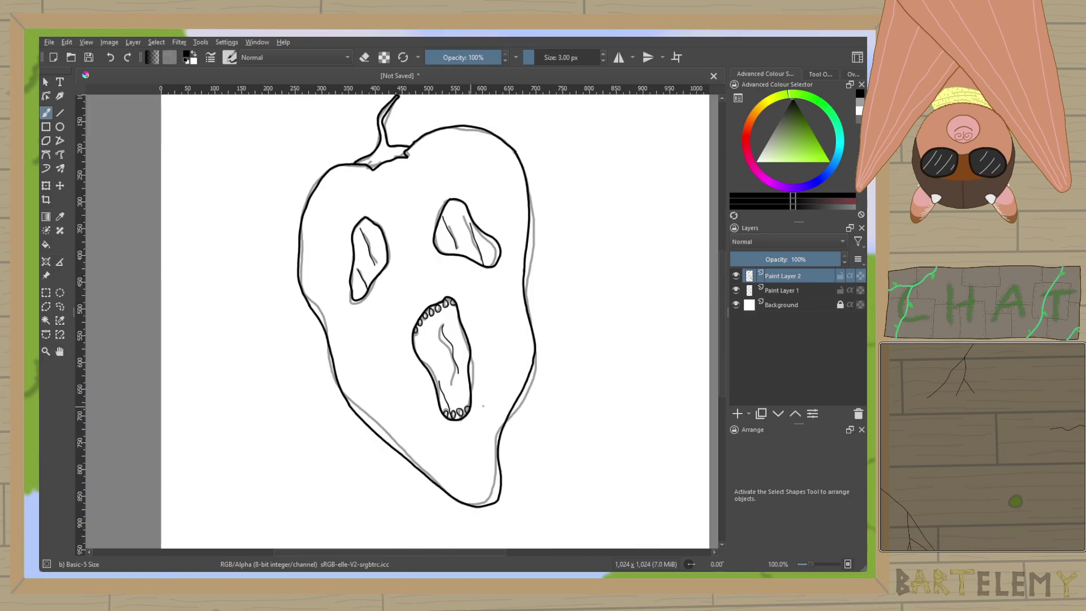
Hide the grey sketch on Paint Layer 1, save the picture as 12spicey.kra and close it.
{"action": "left_click", "coordinate": [735, 291]}
{"action": "scroll", "coordinate": [609, 317], "scroll_direction": "down", "scroll_amount": 1}
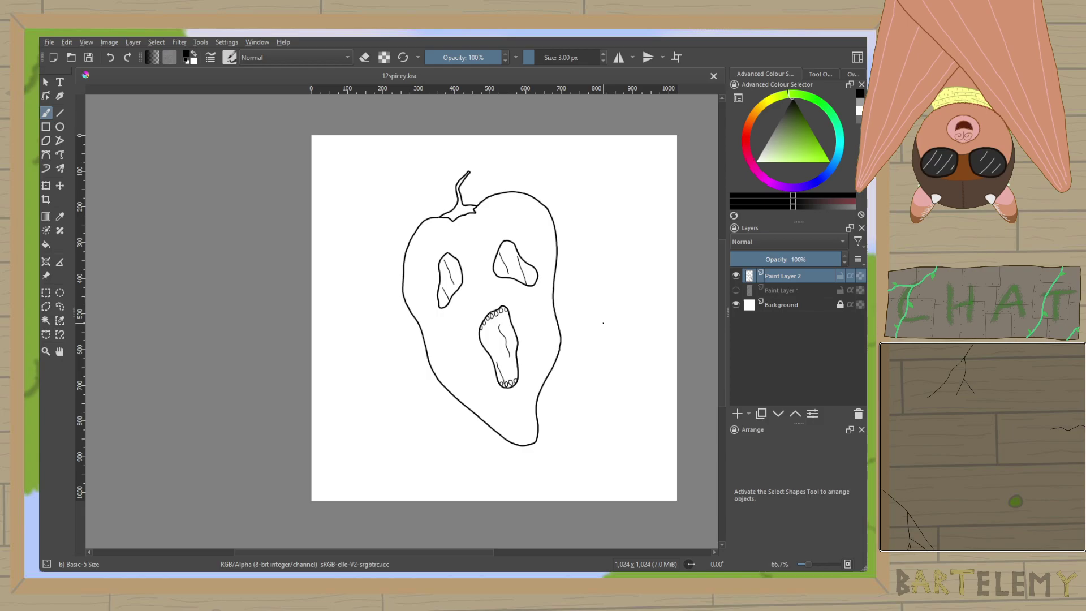
{"action": "left_click", "coordinate": [713, 76]}
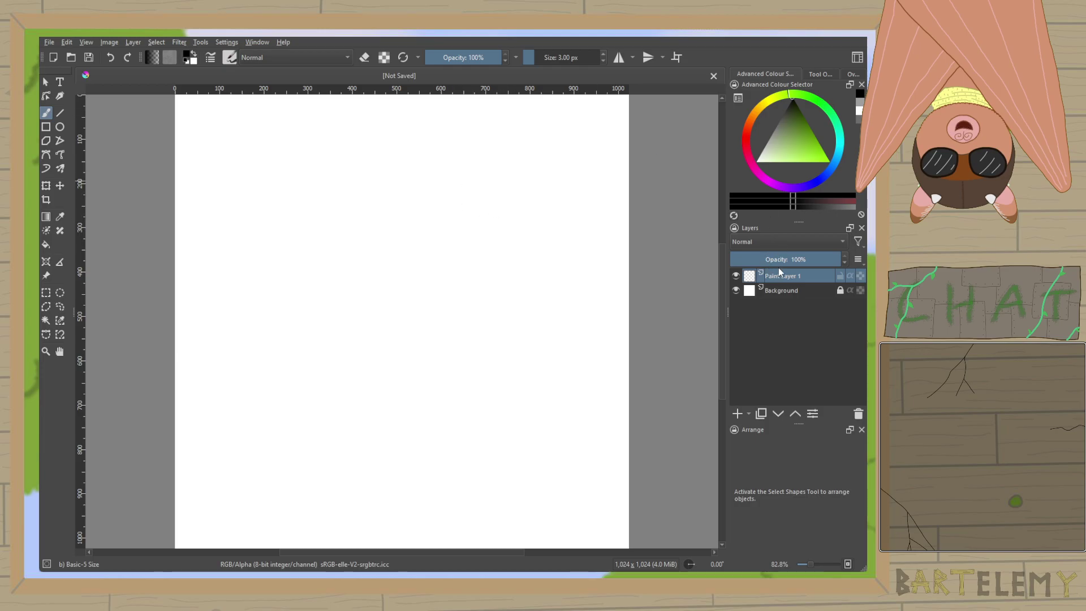
In the new document, add a second paint layer, make Paint Layer 1 active and set a grey 5 px brush.
{"action": "left_click", "coordinate": [738, 413]}
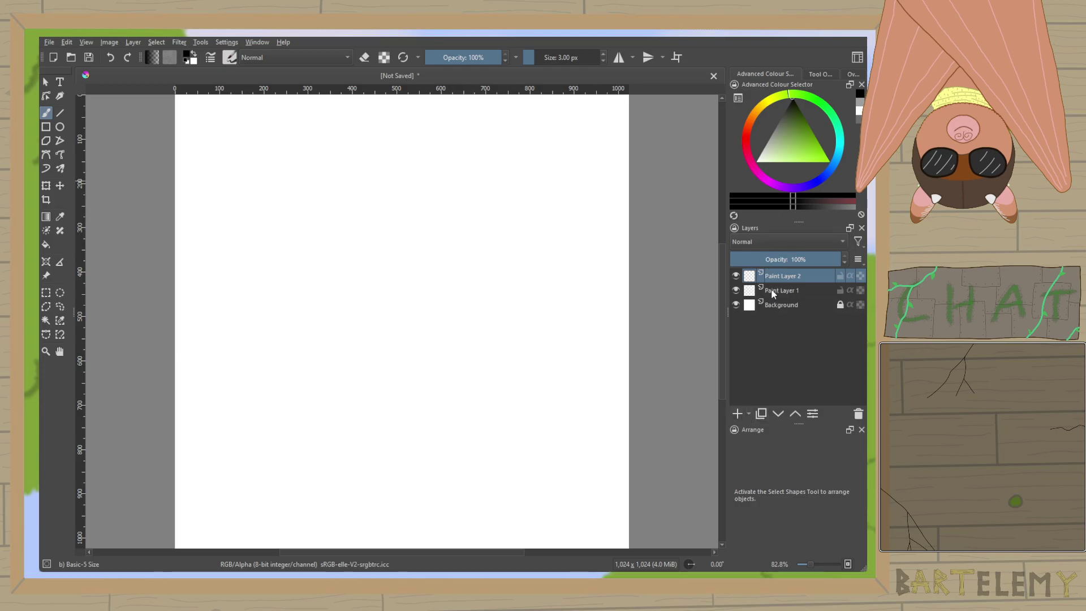
{"action": "left_click", "coordinate": [780, 289]}
{"action": "left_click", "coordinate": [859, 110]}
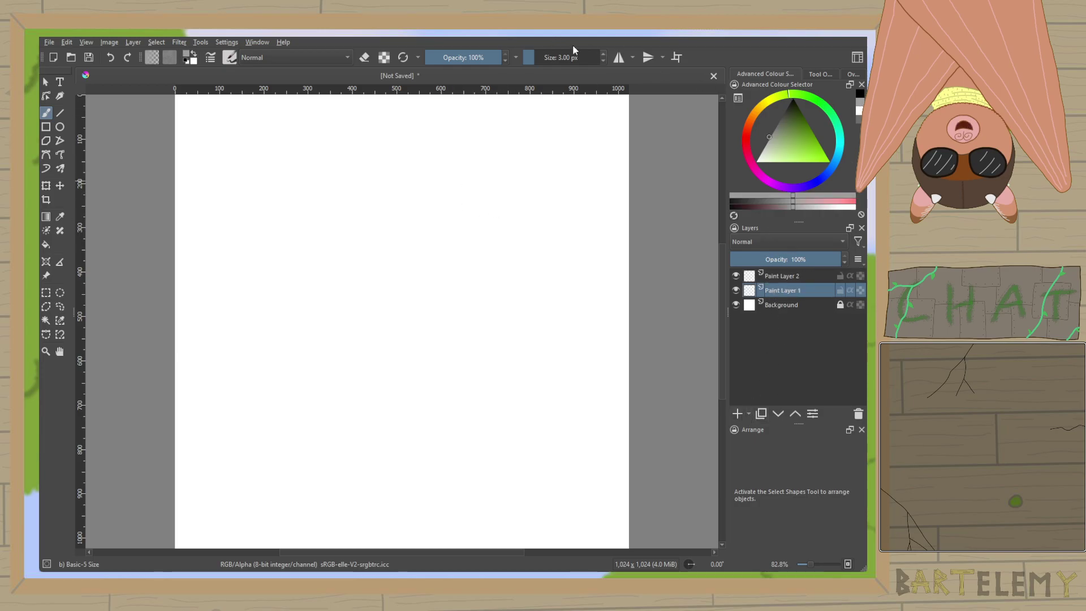
{"action": "left_click", "coordinate": [603, 54]}
{"action": "left_click", "coordinate": [604, 54]}
Sketch a wavy horizontal ground line across the lower part of the canvas.
{"action": "scroll", "coordinate": [376, 456], "scroll_direction": "up", "scroll_amount": 3}
{"action": "scroll", "coordinate": [398, 403], "scroll_direction": "down", "scroll_amount": 2}
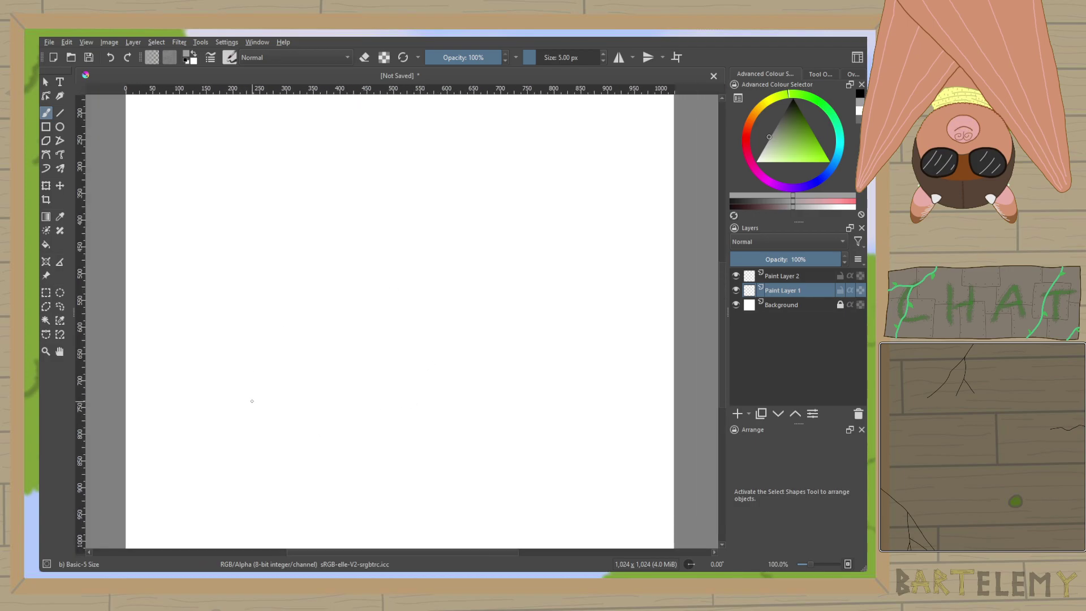
{"action": "left_click_drag", "start_coordinate": [252, 401], "coordinate": [544, 402]}
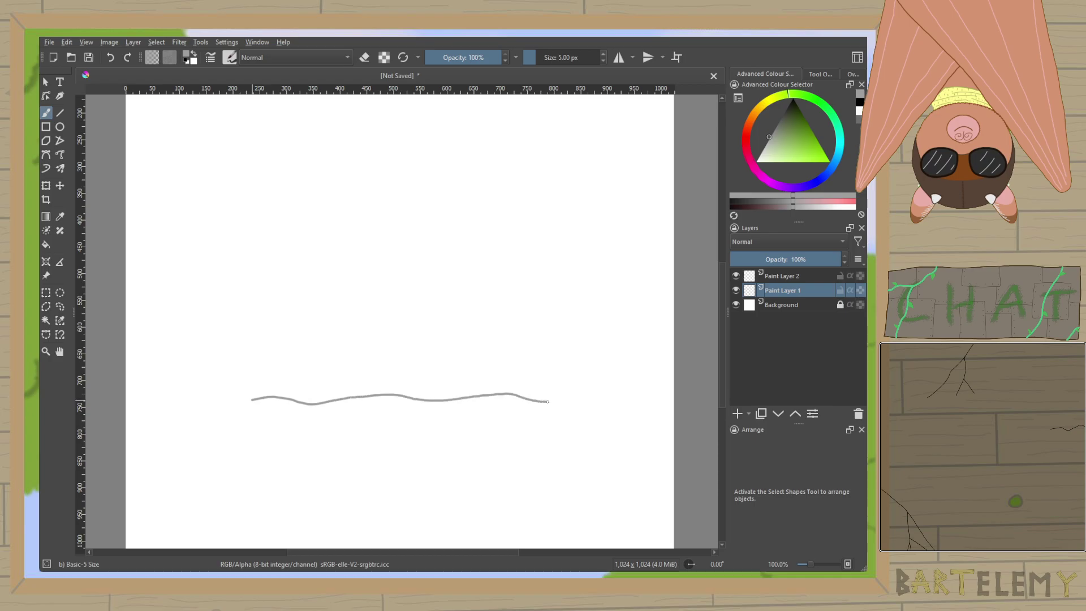
{"action": "scroll", "coordinate": [529, 374], "scroll_direction": "up", "scroll_amount": 2}
{"action": "mouse_move", "coordinate": [482, 446]}
{"action": "left_mouse_down"}
{"action": "mouse_move", "coordinate": [504, 383]}
{"action": "mouse_move", "coordinate": [538, 424]}
{"action": "left_mouse_up"}
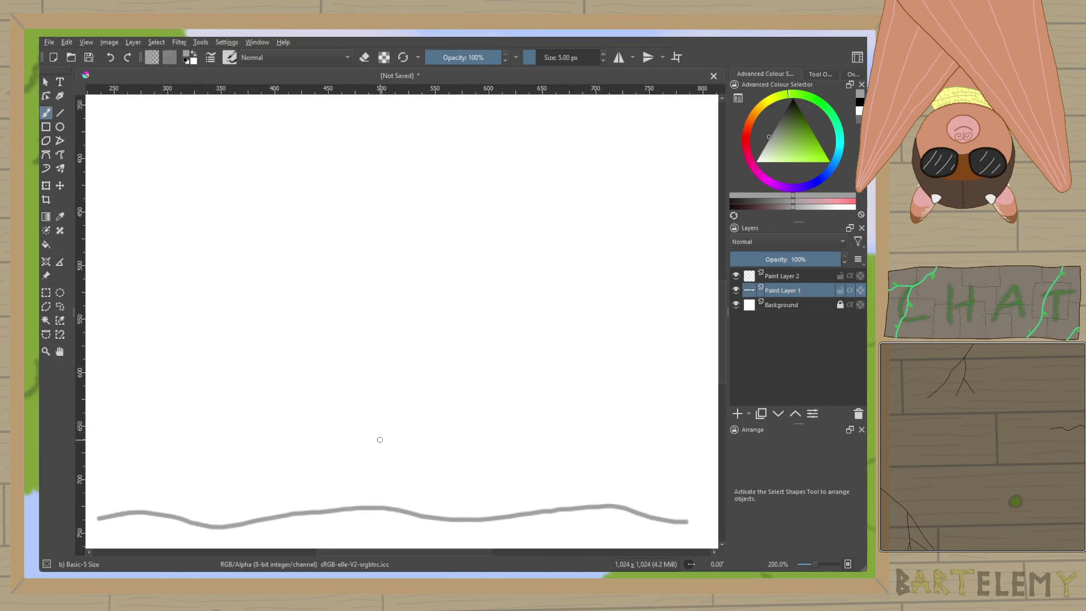
Sketch a creature's high arched back above the ground line, with an egg-shaped head at its end.
{"action": "mouse_move", "coordinate": [244, 464]}
{"action": "left_mouse_down"}
{"action": "mouse_move", "coordinate": [267, 302]}
{"action": "mouse_move", "coordinate": [314, 230]}
{"action": "mouse_move", "coordinate": [368, 192]}
{"action": "mouse_move", "coordinate": [425, 189]}
{"action": "mouse_move", "coordinate": [484, 213]}
{"action": "mouse_move", "coordinate": [581, 198]}
{"action": "mouse_move", "coordinate": [642, 256]}
{"action": "mouse_move", "coordinate": [620, 308]}
{"action": "mouse_move", "coordinate": [541, 301]}
{"action": "left_mouse_up"}
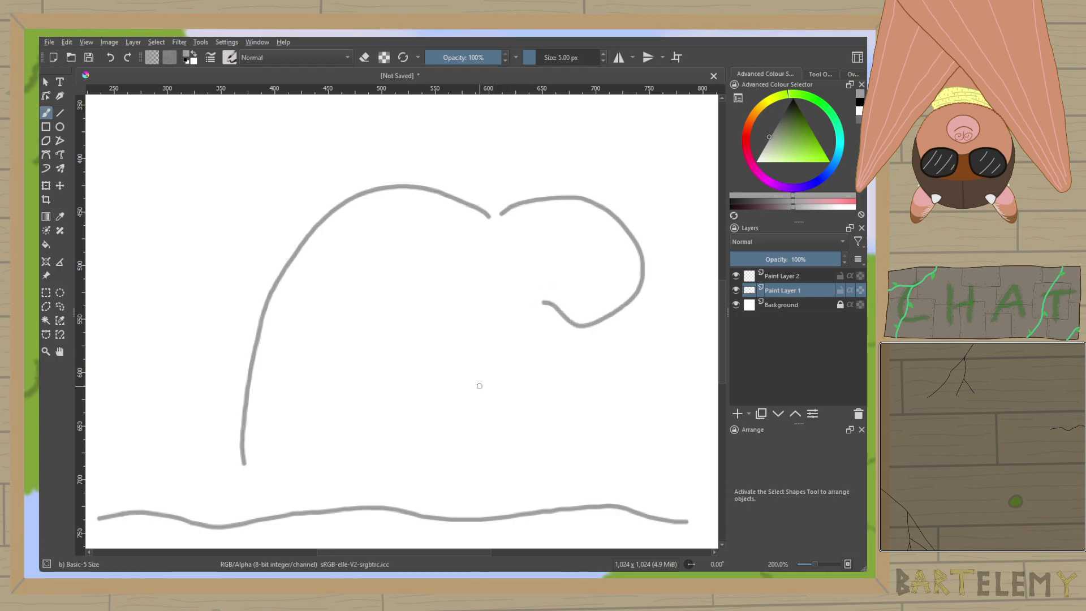
{"action": "key", "text": "ctrl+z"}
{"action": "mouse_move", "coordinate": [532, 184]}
{"action": "left_mouse_down"}
{"action": "mouse_move", "coordinate": [492, 218]}
{"action": "mouse_move", "coordinate": [478, 324]}
{"action": "mouse_move", "coordinate": [565, 319]}
{"action": "mouse_move", "coordinate": [583, 224]}
{"action": "mouse_move", "coordinate": [523, 184]}
{"action": "left_mouse_up"}
Sketch the creature's two front legs reaching down to the ground line, with jagged, clawed feet.
{"action": "mouse_move", "coordinate": [379, 280]}
{"action": "left_mouse_down"}
{"action": "mouse_move", "coordinate": [360, 410]}
{"action": "mouse_move", "coordinate": [363, 486]}
{"action": "left_mouse_up"}
{"action": "mouse_move", "coordinate": [381, 281]}
{"action": "left_mouse_down"}
{"action": "mouse_move", "coordinate": [411, 286]}
{"action": "mouse_move", "coordinate": [446, 501]}
{"action": "left_mouse_up"}
{"action": "mouse_move", "coordinate": [372, 497]}
{"action": "left_mouse_down"}
{"action": "mouse_move", "coordinate": [330, 547]}
{"action": "mouse_move", "coordinate": [461, 535]}
{"action": "mouse_move", "coordinate": [456, 498]}
{"action": "left_mouse_up"}
{"action": "mouse_move", "coordinate": [464, 306]}
{"action": "left_mouse_down"}
{"action": "mouse_move", "coordinate": [433, 329]}
{"action": "mouse_move", "coordinate": [473, 487]}
{"action": "left_mouse_up"}
{"action": "key", "text": "ctrl+z"}
{"action": "mouse_move", "coordinate": [520, 336]}
{"action": "left_mouse_down"}
{"action": "mouse_move", "coordinate": [534, 469]}
{"action": "mouse_move", "coordinate": [574, 520]}
{"action": "mouse_move", "coordinate": [557, 535]}
{"action": "mouse_move", "coordinate": [501, 524]}
{"action": "left_mouse_up"}
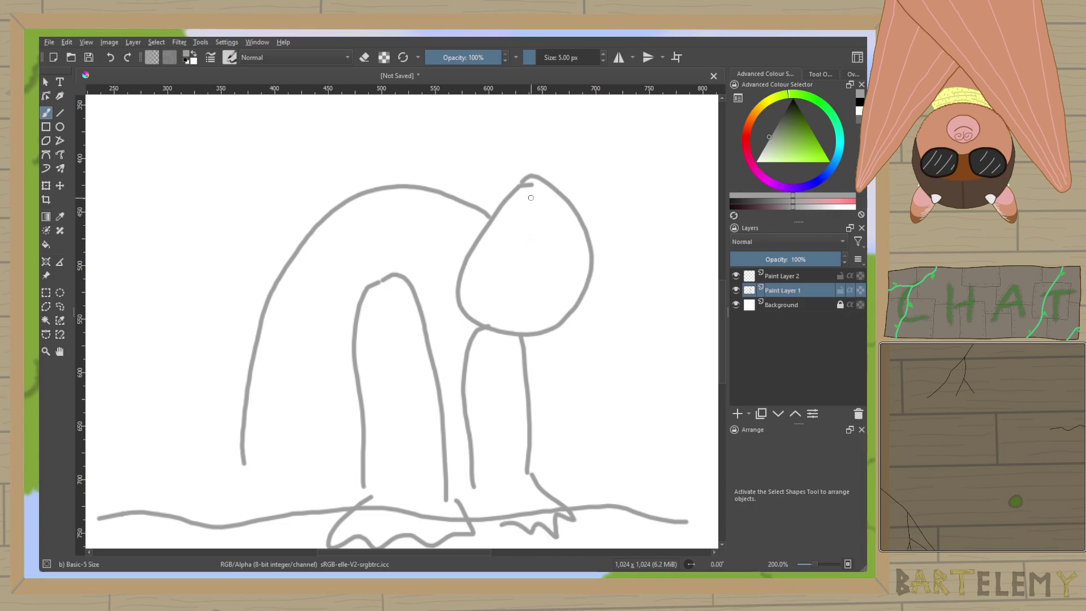
Sketch a second curved contour along the rear edge of the creature's head.
{"action": "left_click_drag", "start_coordinate": [531, 178], "coordinate": [456, 277]}
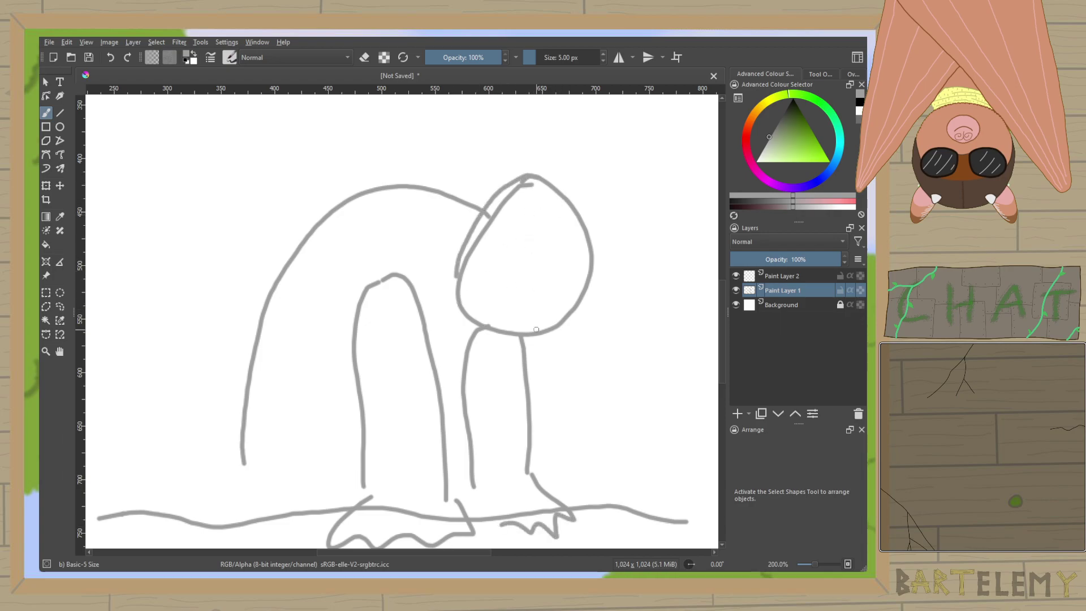
{"action": "mouse_move", "coordinate": [486, 335]}
{"action": "left_mouse_down"}
{"action": "mouse_move", "coordinate": [489, 280]}
{"action": "mouse_move", "coordinate": [516, 326]}
{"action": "left_mouse_up"}
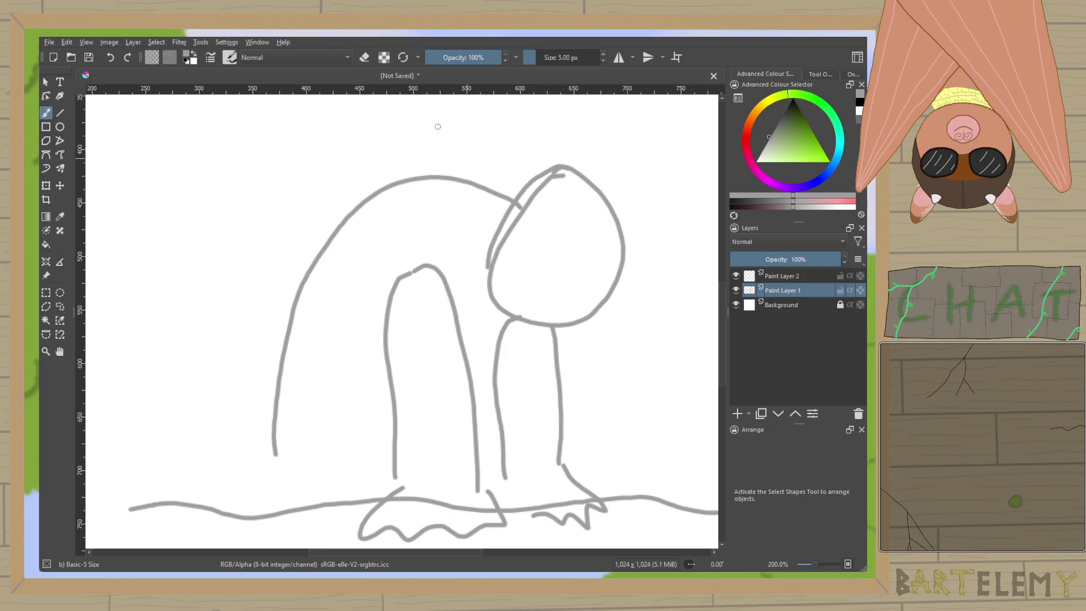
{"action": "mouse_move", "coordinate": [382, 211]}
{"action": "left_mouse_down"}
{"action": "mouse_move", "coordinate": [349, 183]}
{"action": "mouse_move", "coordinate": [270, 315]}
{"action": "mouse_move", "coordinate": [243, 413]}
{"action": "left_mouse_up"}
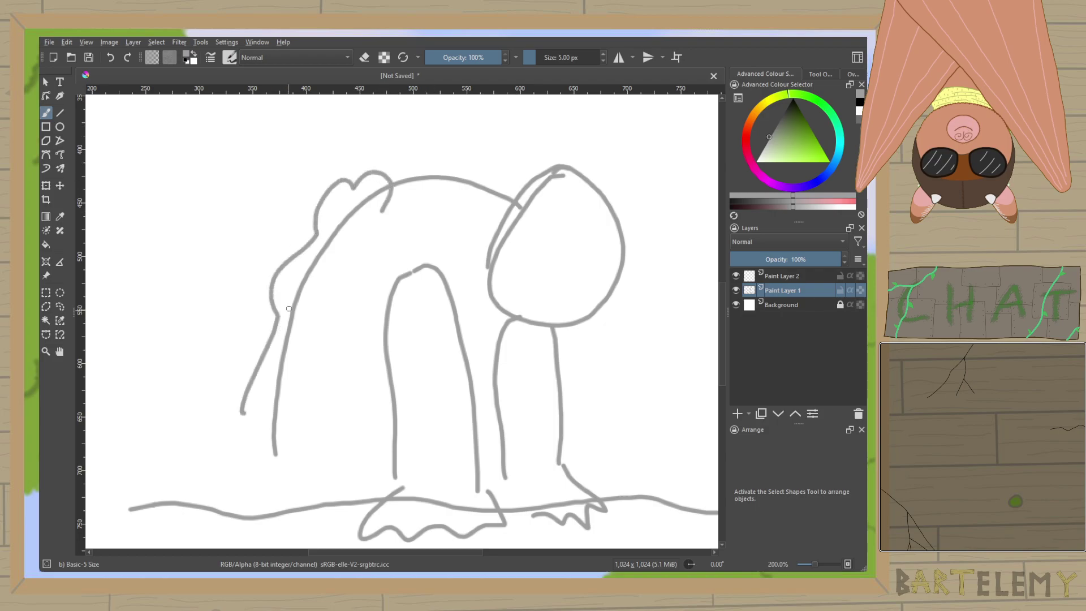
{"action": "key", "text": "ctrl+z"}
{"action": "key", "text": "ctrl+z"}
{"action": "mouse_move", "coordinate": [385, 166]}
{"action": "left_mouse_down"}
{"action": "mouse_move", "coordinate": [350, 184]}
{"action": "mouse_move", "coordinate": [319, 225]}
{"action": "left_mouse_up"}
{"action": "key", "text": "ctrl+z"}
Sketch a ragged-edged patch along the top of the creature's back and scatter small spots and dashes down its body.
{"action": "mouse_move", "coordinate": [410, 176]}
{"action": "left_mouse_down"}
{"action": "mouse_move", "coordinate": [373, 189]}
{"action": "mouse_move", "coordinate": [331, 222]}
{"action": "left_mouse_up"}
{"action": "mouse_move", "coordinate": [351, 223]}
{"action": "left_mouse_down"}
{"action": "mouse_move", "coordinate": [399, 199]}
{"action": "mouse_move", "coordinate": [466, 188]}
{"action": "mouse_move", "coordinate": [464, 170]}
{"action": "mouse_move", "coordinate": [403, 177]}
{"action": "left_mouse_up"}
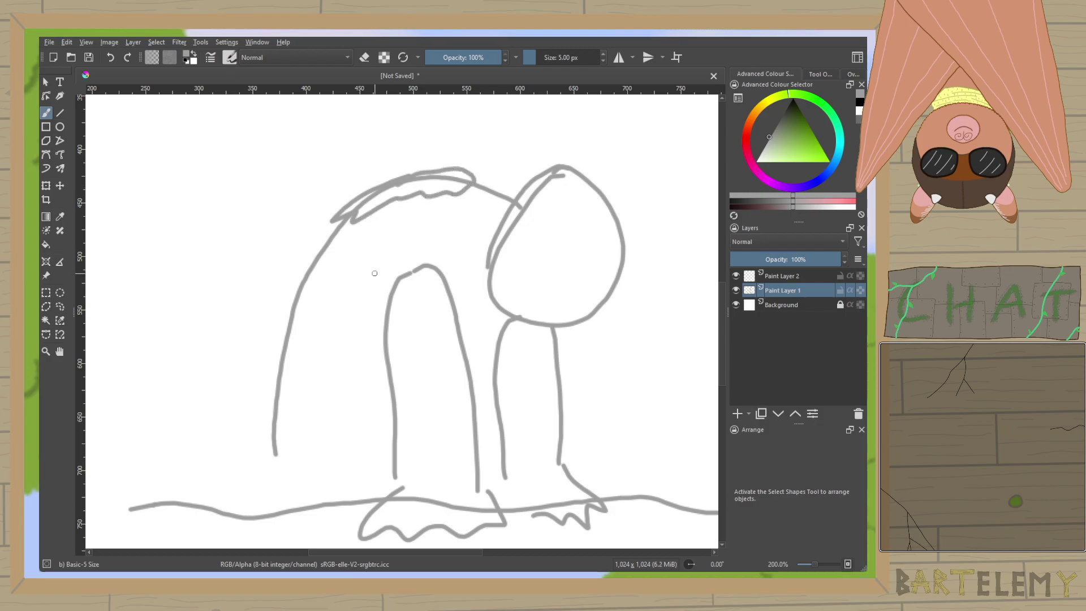
{"action": "left_click_drag", "start_coordinate": [358, 264], "coordinate": [352, 278]}
{"action": "left_click", "coordinate": [403, 236]}
{"action": "left_click_drag", "start_coordinate": [324, 315], "coordinate": [313, 338]}
{"action": "left_click_drag", "start_coordinate": [352, 367], "coordinate": [346, 387]}
{"action": "left_click", "coordinate": [303, 446]}
{"action": "left_click", "coordinate": [238, 459]}
Sketch a low, tapering shape running from the creature's rear along the ground and curving back to the ground line's end.
{"action": "scroll", "coordinate": [270, 478], "scroll_direction": "down", "scroll_amount": 1}
{"action": "mouse_move", "coordinate": [270, 478]}
{"action": "left_mouse_down"}
{"action": "mouse_move", "coordinate": [304, 384]}
{"action": "mouse_move", "coordinate": [462, 445]}
{"action": "left_mouse_up"}
{"action": "scroll", "coordinate": [305, 384], "scroll_direction": "up", "scroll_amount": 2}
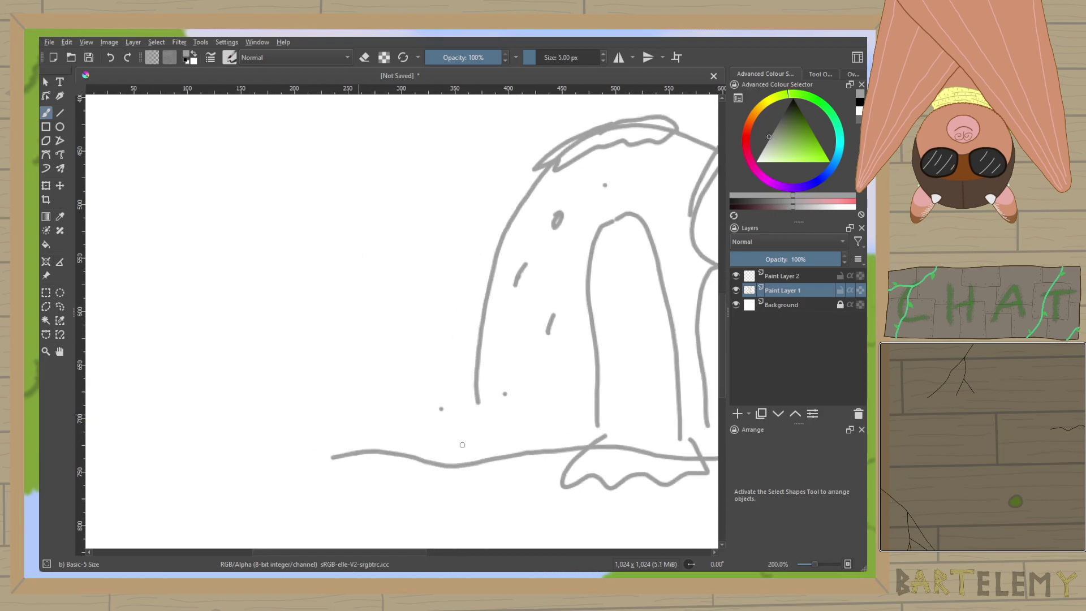
{"action": "mouse_move", "coordinate": [464, 365]}
{"action": "left_mouse_down"}
{"action": "mouse_move", "coordinate": [315, 409]}
{"action": "mouse_move", "coordinate": [267, 457]}
{"action": "mouse_move", "coordinate": [323, 462]}
{"action": "mouse_move", "coordinate": [186, 388]}
{"action": "left_mouse_up"}
Sketch a large round-topped gravestone behind the creature, with a second edge for thickness and two wavy lines as its inscription.
{"action": "left_click_drag", "start_coordinate": [453, 443], "coordinate": [621, 484]}
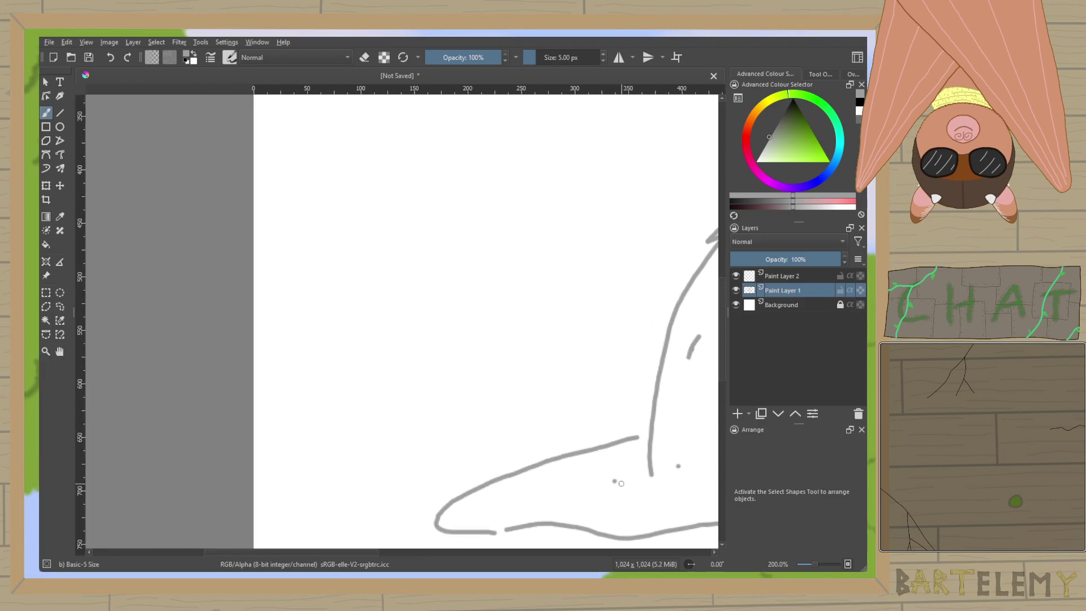
{"action": "mouse_move", "coordinate": [419, 446]}
{"action": "left_mouse_down"}
{"action": "mouse_move", "coordinate": [410, 181]}
{"action": "mouse_move", "coordinate": [406, 173]}
{"action": "mouse_move", "coordinate": [397, 222]}
{"action": "mouse_move", "coordinate": [334, 281]}
{"action": "mouse_move", "coordinate": [306, 290]}
{"action": "mouse_move", "coordinate": [268, 219]}
{"action": "mouse_move", "coordinate": [323, 155]}
{"action": "mouse_move", "coordinate": [430, 125]}
{"action": "mouse_move", "coordinate": [551, 168]}
{"action": "mouse_move", "coordinate": [573, 233]}
{"action": "mouse_move", "coordinate": [569, 321]}
{"action": "left_mouse_up"}
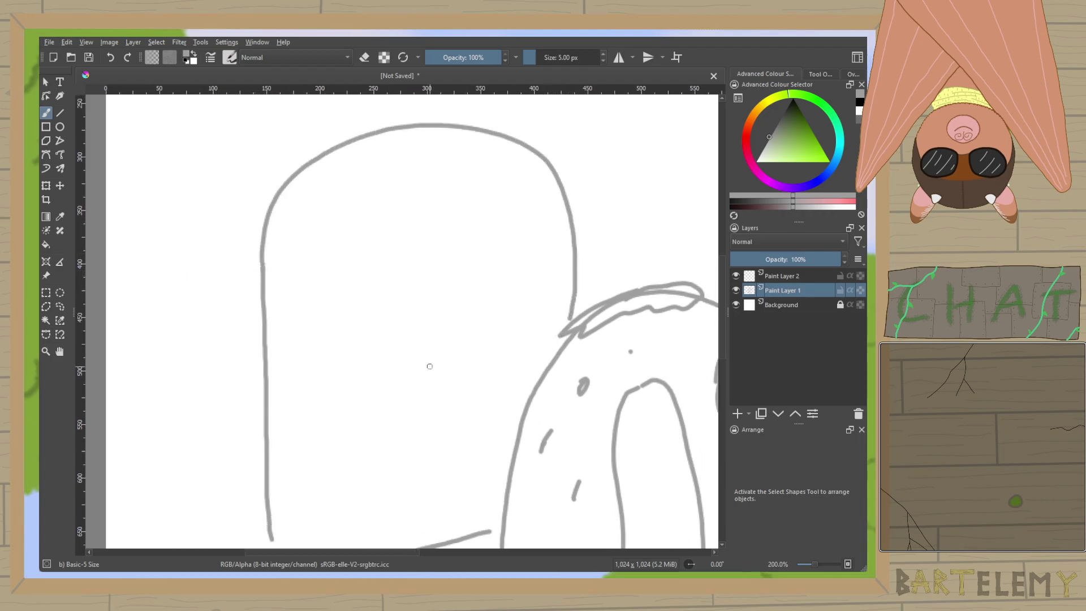
{"action": "mouse_move", "coordinate": [429, 131]}
{"action": "left_mouse_down"}
{"action": "mouse_move", "coordinate": [267, 155]}
{"action": "mouse_move", "coordinate": [195, 231]}
{"action": "mouse_move", "coordinate": [169, 353]}
{"action": "mouse_move", "coordinate": [175, 492]}
{"action": "left_mouse_up"}
{"action": "key", "text": "ctrl+z"}
{"action": "mouse_move", "coordinate": [396, 123]}
{"action": "left_mouse_down"}
{"action": "mouse_move", "coordinate": [199, 280]}
{"action": "mouse_move", "coordinate": [198, 504]}
{"action": "left_mouse_up"}
{"action": "left_click_drag", "start_coordinate": [336, 248], "coordinate": [498, 237]}
{"action": "left_click_drag", "start_coordinate": [376, 396], "coordinate": [487, 383]}
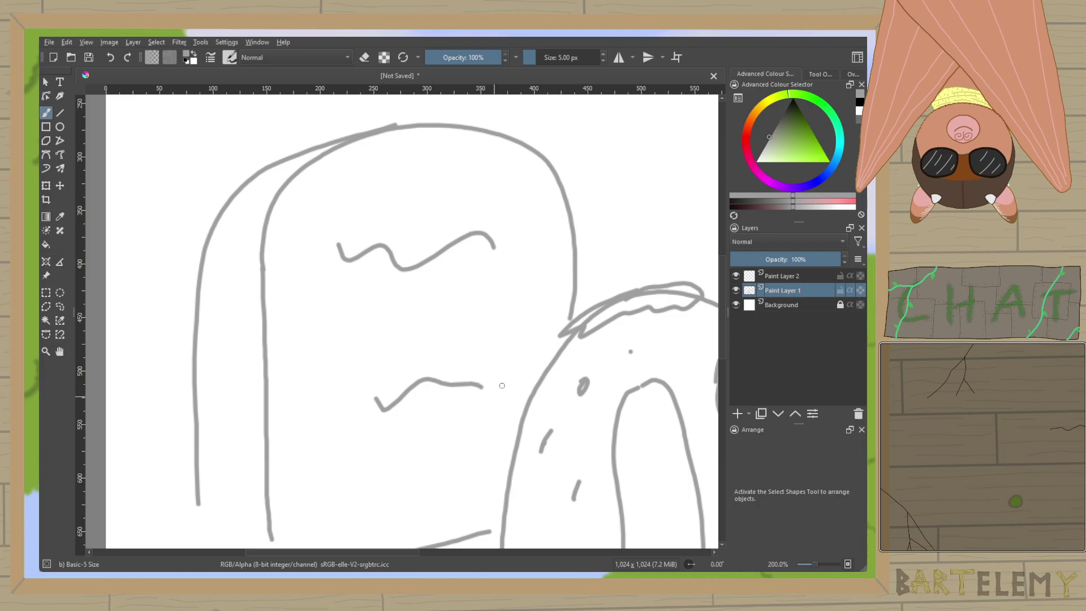
Make Paint Layer 2 active with black as the brush colour and save the document as 13rise.kra.
{"action": "scroll", "coordinate": [500, 387], "scroll_direction": "down", "scroll_amount": 4}
{"action": "scroll", "coordinate": [507, 387], "scroll_direction": "up", "scroll_amount": 3}
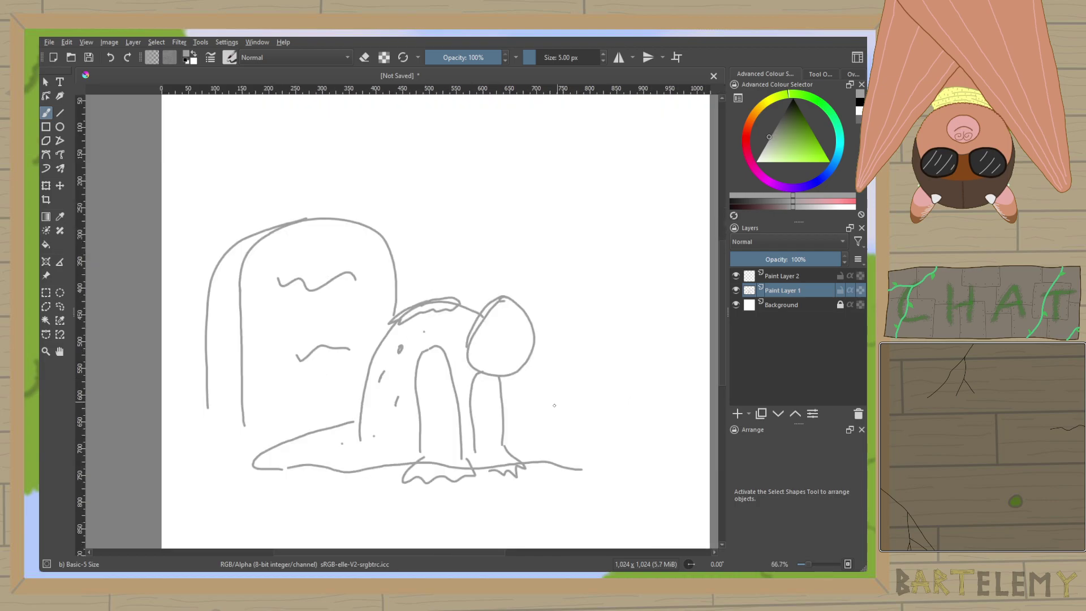
{"action": "left_click", "coordinate": [806, 275]}
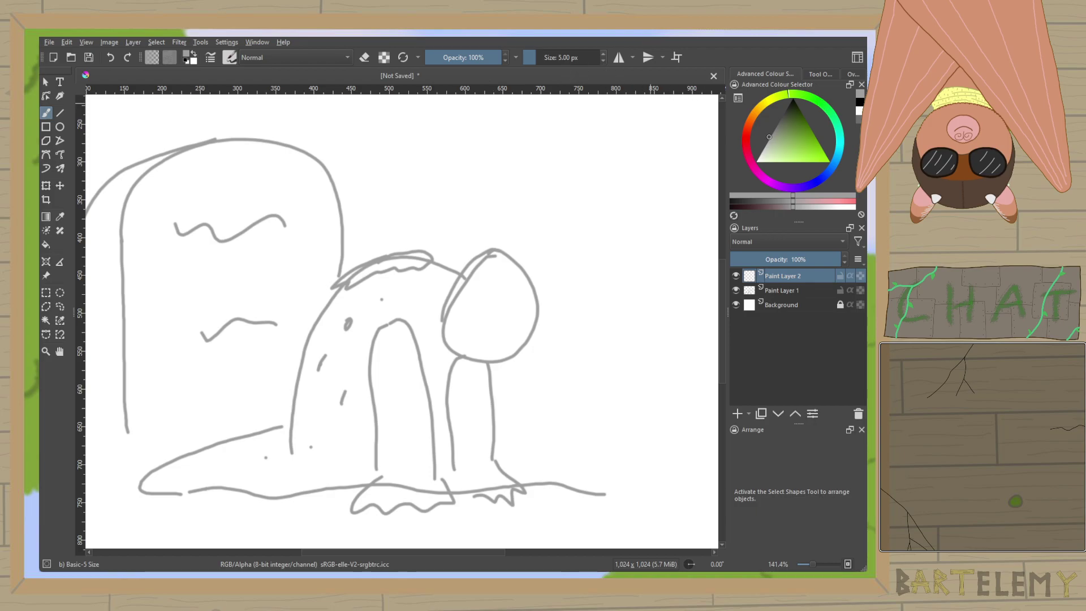
{"action": "left_click", "coordinate": [859, 103]}
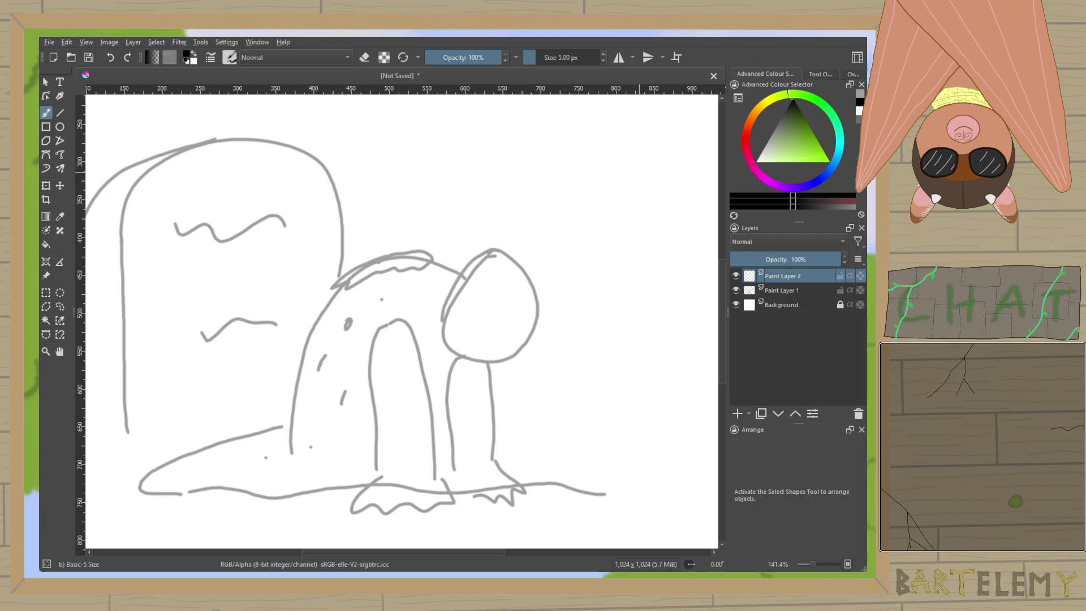
{"action": "key", "text": "ctrl+s"}
Ink the creature's rounded hair outline over the head sketch, with a jagged fringe across the face.
{"action": "key", "text": "plus"}
{"action": "key", "text": "plus"}
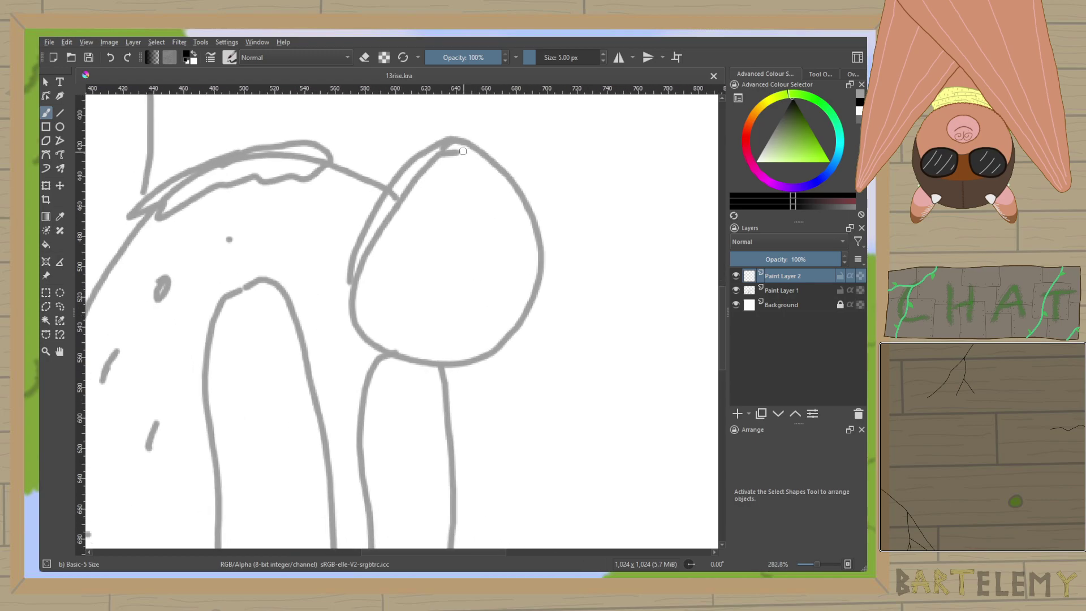
{"action": "mouse_move", "coordinate": [472, 131]}
{"action": "left_mouse_down"}
{"action": "mouse_move", "coordinate": [528, 168]}
{"action": "mouse_move", "coordinate": [559, 216]}
{"action": "mouse_move", "coordinate": [567, 280]}
{"action": "mouse_move", "coordinate": [533, 321]}
{"action": "mouse_move", "coordinate": [505, 272]}
{"action": "mouse_move", "coordinate": [499, 283]}
{"action": "mouse_move", "coordinate": [476, 276]}
{"action": "mouse_move", "coordinate": [468, 297]}
{"action": "mouse_move", "coordinate": [443, 285]}
{"action": "mouse_move", "coordinate": [432, 324]}
{"action": "mouse_move", "coordinate": [411, 288]}
{"action": "mouse_move", "coordinate": [382, 339]}
{"action": "mouse_move", "coordinate": [356, 339]}
{"action": "mouse_move", "coordinate": [353, 251]}
{"action": "mouse_move", "coordinate": [372, 185]}
{"action": "mouse_move", "coordinate": [398, 149]}
{"action": "mouse_move", "coordinate": [474, 132]}
{"action": "left_mouse_up"}
{"action": "left_click_drag", "start_coordinate": [501, 199], "coordinate": [530, 263]}
{"action": "key", "text": "ctrl+z"}
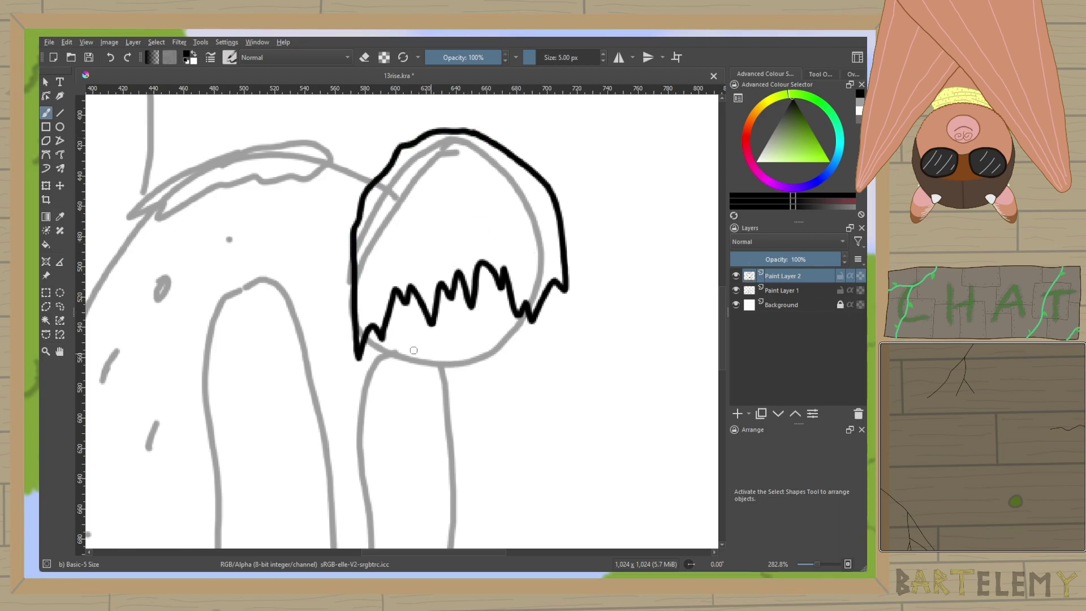
Ink the curved jaw with a small notch at the chin below the fringe, and add a short stroke under the fringe.
{"action": "mouse_move", "coordinate": [414, 367]}
{"action": "left_mouse_down"}
{"action": "mouse_move", "coordinate": [466, 358]}
{"action": "mouse_move", "coordinate": [505, 338]}
{"action": "mouse_move", "coordinate": [518, 314]}
{"action": "left_mouse_up"}
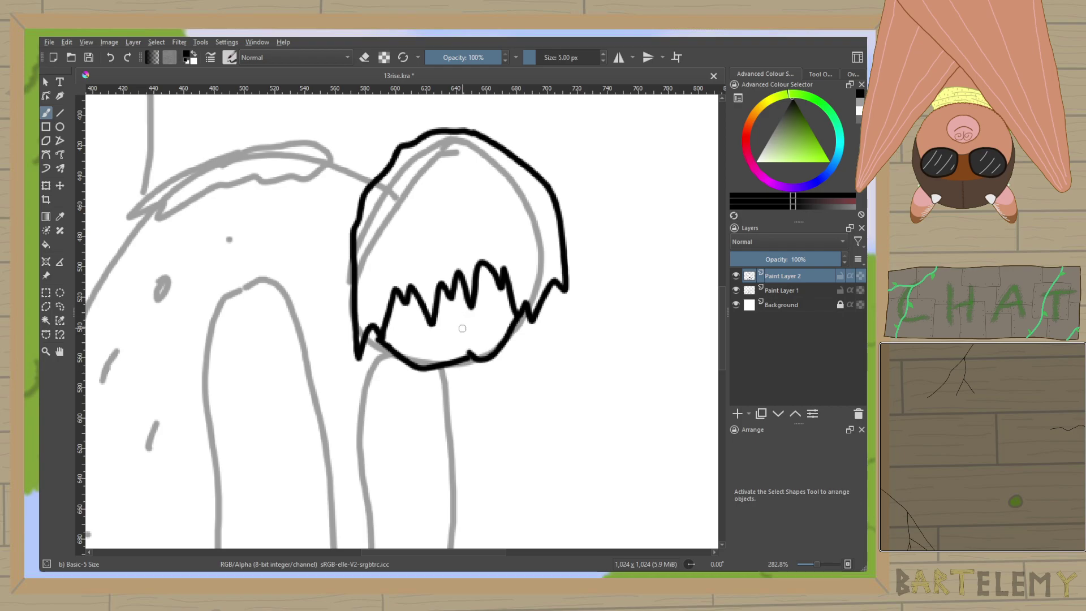
{"action": "key", "text": "ctrl+z"}
{"action": "left_click_drag", "start_coordinate": [469, 357], "coordinate": [519, 316]}
{"action": "key", "text": "ctrl+z"}
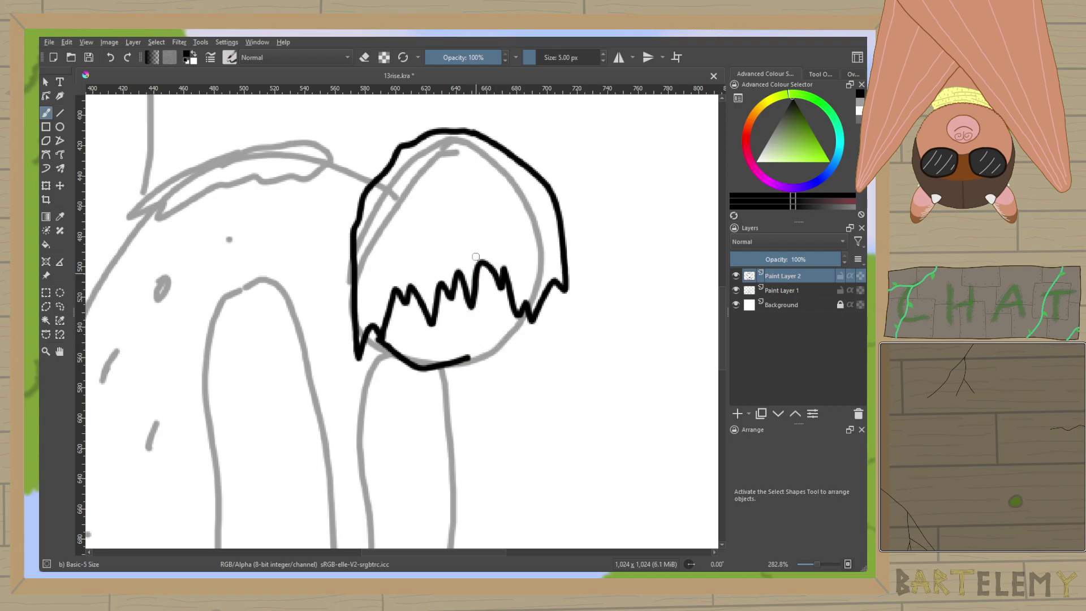
{"action": "left_click_drag", "start_coordinate": [469, 356], "coordinate": [522, 317]}
{"action": "key", "text": "ctrl+z"}
{"action": "mouse_move", "coordinate": [466, 347]}
{"action": "left_mouse_down"}
{"action": "mouse_move", "coordinate": [495, 349]}
{"action": "mouse_move", "coordinate": [518, 314]}
{"action": "left_mouse_up"}
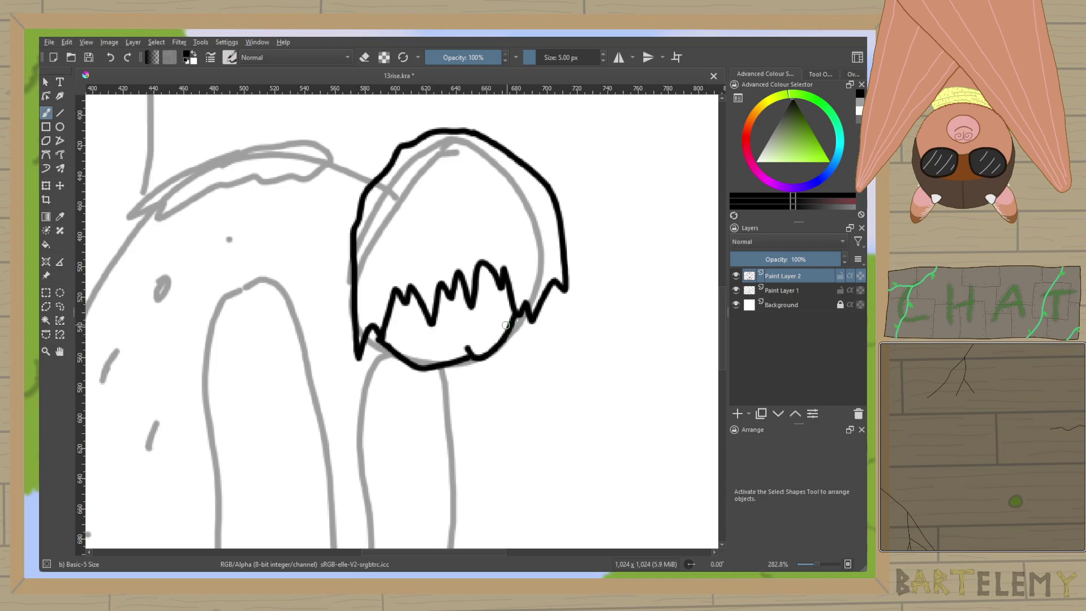
{"action": "left_click_drag", "start_coordinate": [451, 300], "coordinate": [466, 310]}
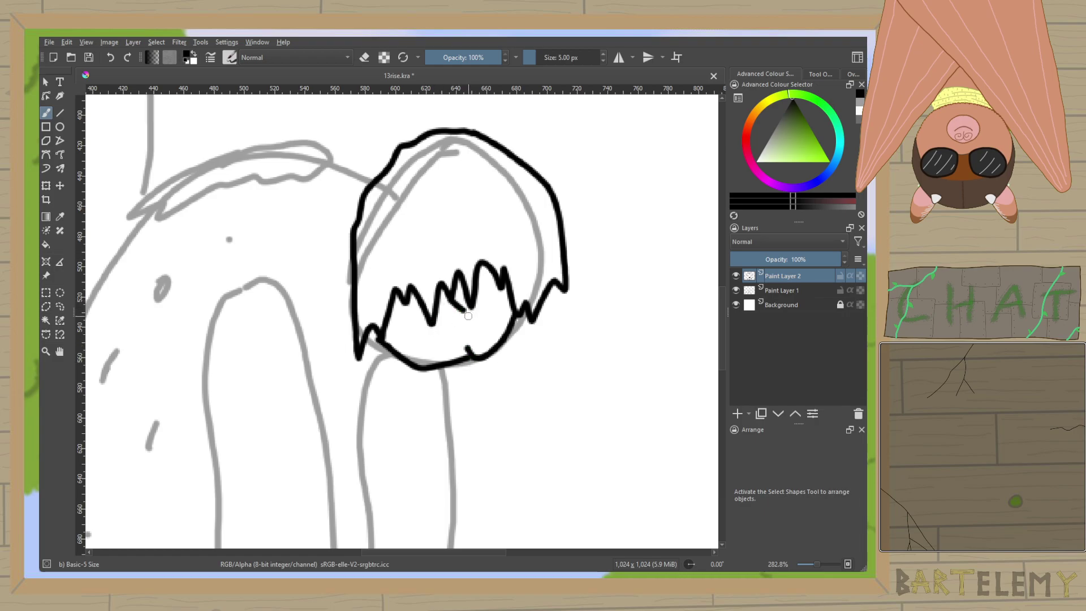
{"action": "left_click_drag", "start_coordinate": [468, 315], "coordinate": [592, 302]}
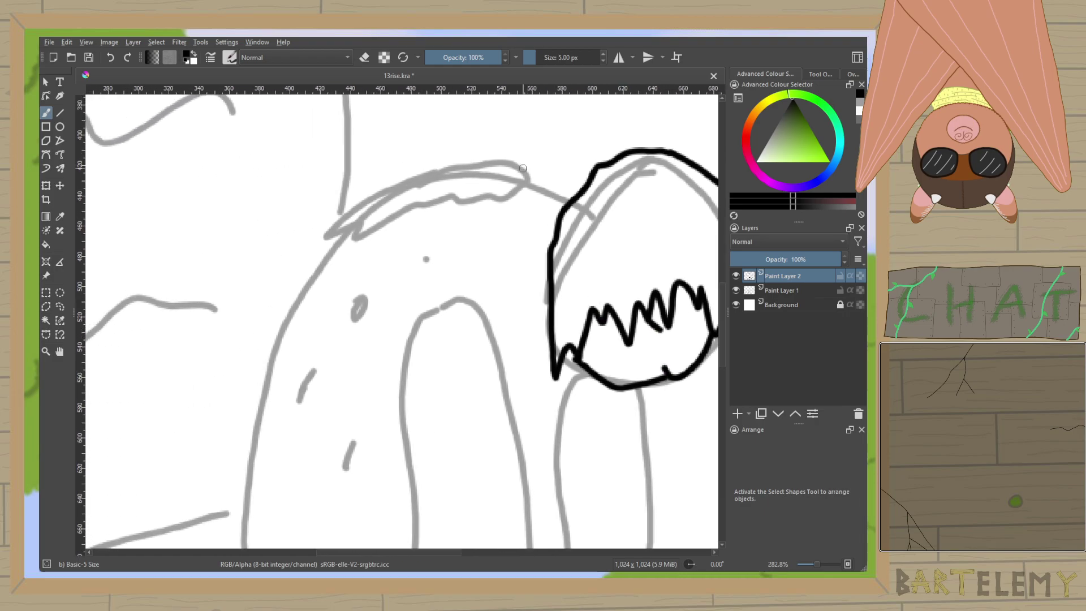
{"action": "mouse_move", "coordinate": [542, 380]}
{"action": "left_mouse_down"}
{"action": "mouse_move", "coordinate": [498, 229]}
{"action": "mouse_move", "coordinate": [443, 209]}
{"action": "mouse_move", "coordinate": [484, 362]}
{"action": "left_mouse_up"}
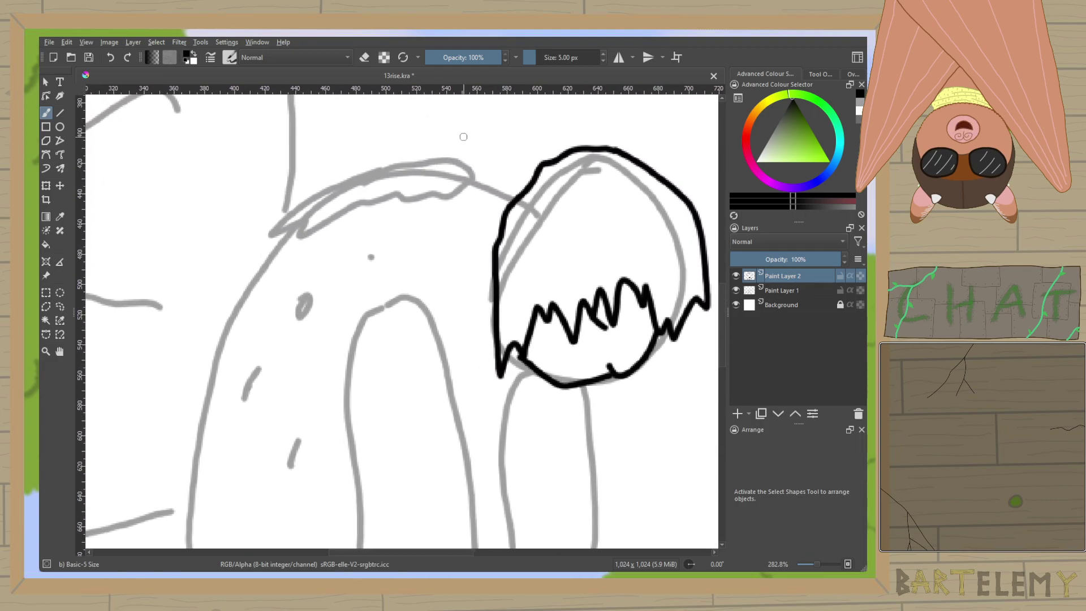
{"action": "mouse_move", "coordinate": [518, 197]}
{"action": "left_mouse_down"}
{"action": "mouse_move", "coordinate": [389, 167]}
{"action": "mouse_move", "coordinate": [297, 203]}
{"action": "mouse_move", "coordinate": [241, 290]}
{"action": "mouse_move", "coordinate": [193, 429]}
{"action": "left_mouse_up"}
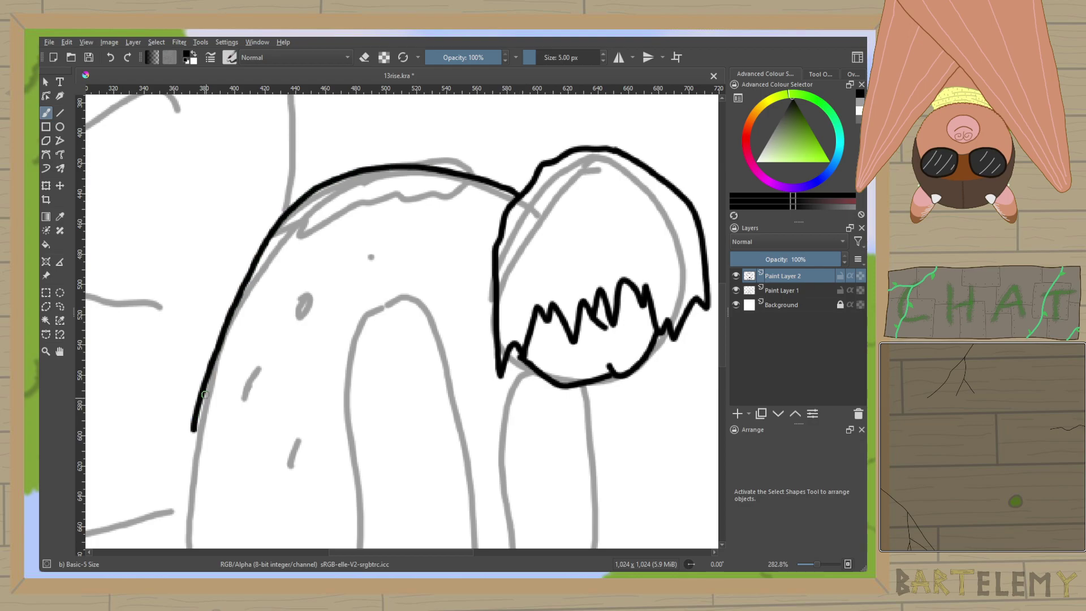
{"action": "mouse_move", "coordinate": [221, 384]}
{"action": "left_mouse_down"}
{"action": "mouse_move", "coordinate": [260, 240]}
{"action": "mouse_move", "coordinate": [265, 272]}
{"action": "left_mouse_up"}
{"action": "scroll", "coordinate": [265, 272], "scroll_direction": "down", "scroll_amount": 1}
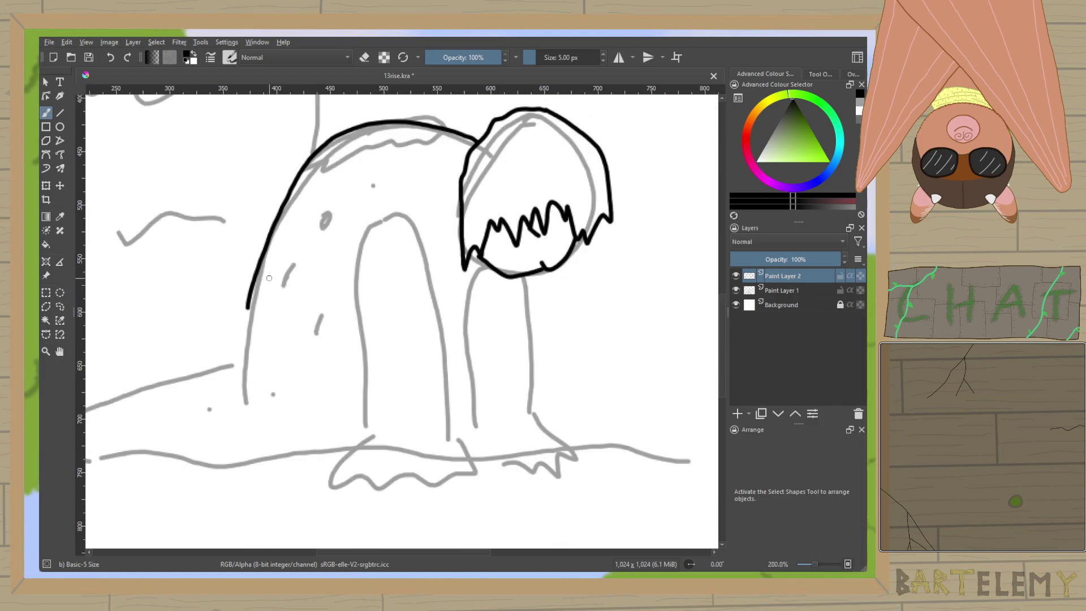
{"action": "key", "text": "ctrl+z"}
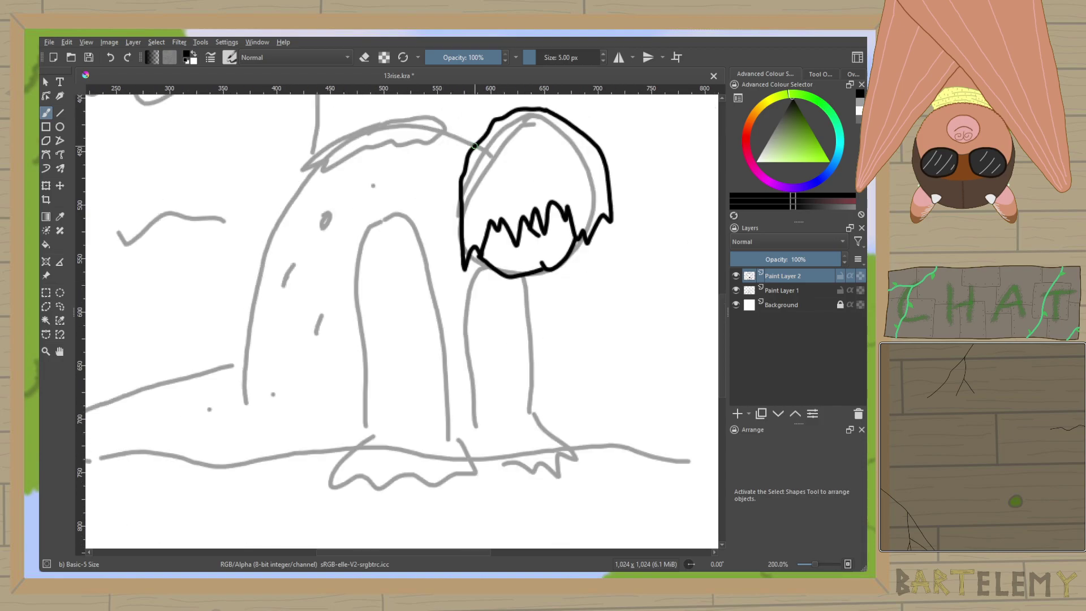
Ink the creature's arched back in one curve from behind the head down to its rear.
{"action": "mouse_move", "coordinate": [477, 143]}
{"action": "left_mouse_down"}
{"action": "mouse_move", "coordinate": [371, 137]}
{"action": "mouse_move", "coordinate": [321, 157]}
{"action": "mouse_move", "coordinate": [281, 196]}
{"action": "left_mouse_up"}
{"action": "key", "text": "ctrl+z"}
{"action": "mouse_move", "coordinate": [480, 144]}
{"action": "left_mouse_down"}
{"action": "mouse_move", "coordinate": [365, 166]}
{"action": "mouse_move", "coordinate": [288, 230]}
{"action": "mouse_move", "coordinate": [256, 283]}
{"action": "mouse_move", "coordinate": [226, 415]}
{"action": "mouse_move", "coordinate": [242, 386]}
{"action": "mouse_move", "coordinate": [245, 309]}
{"action": "mouse_move", "coordinate": [293, 223]}
{"action": "mouse_move", "coordinate": [369, 166]}
{"action": "mouse_move", "coordinate": [474, 153]}
{"action": "left_mouse_up"}
{"action": "key", "text": "ctrl+z"}
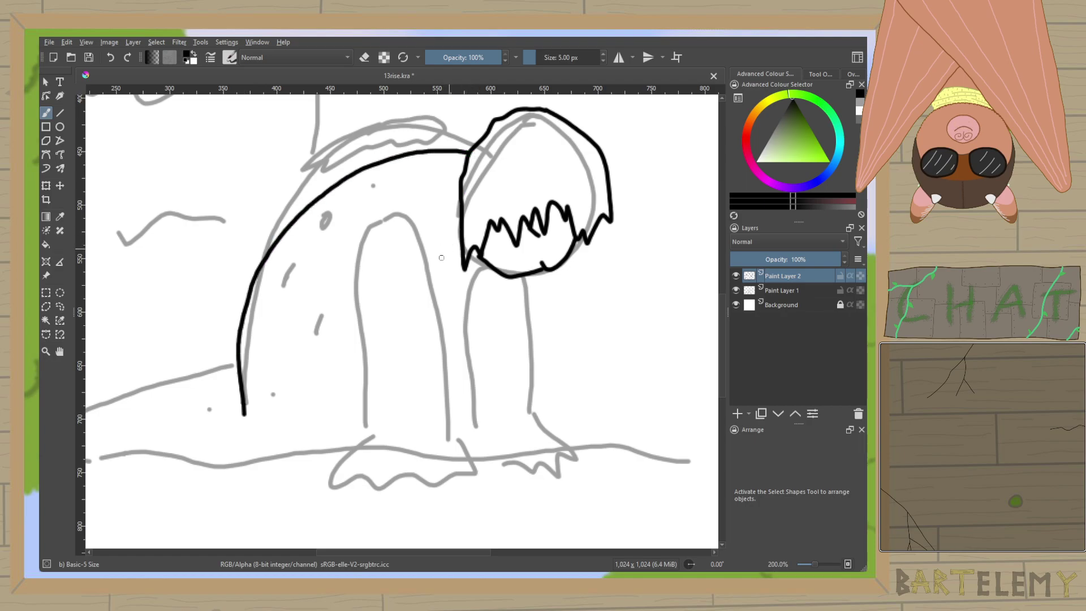
Ink the creature's nearer front limb as a long, round-topped outline closed with a straight line just above the foot.
{"action": "scroll", "coordinate": [445, 252], "scroll_direction": "down", "scroll_amount": 3}
{"action": "scroll", "coordinate": [445, 252], "scroll_direction": "up", "scroll_amount": 1}
{"action": "scroll", "coordinate": [357, 507], "scroll_direction": "up", "scroll_amount": 2}
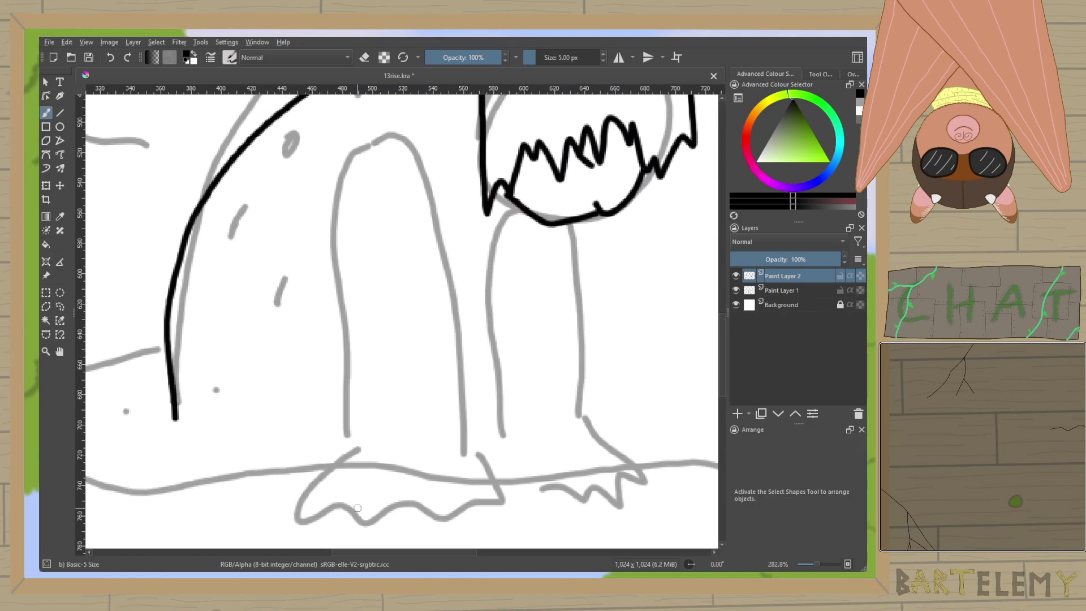
{"action": "left_click_drag", "start_coordinate": [357, 508], "coordinate": [342, 540]}
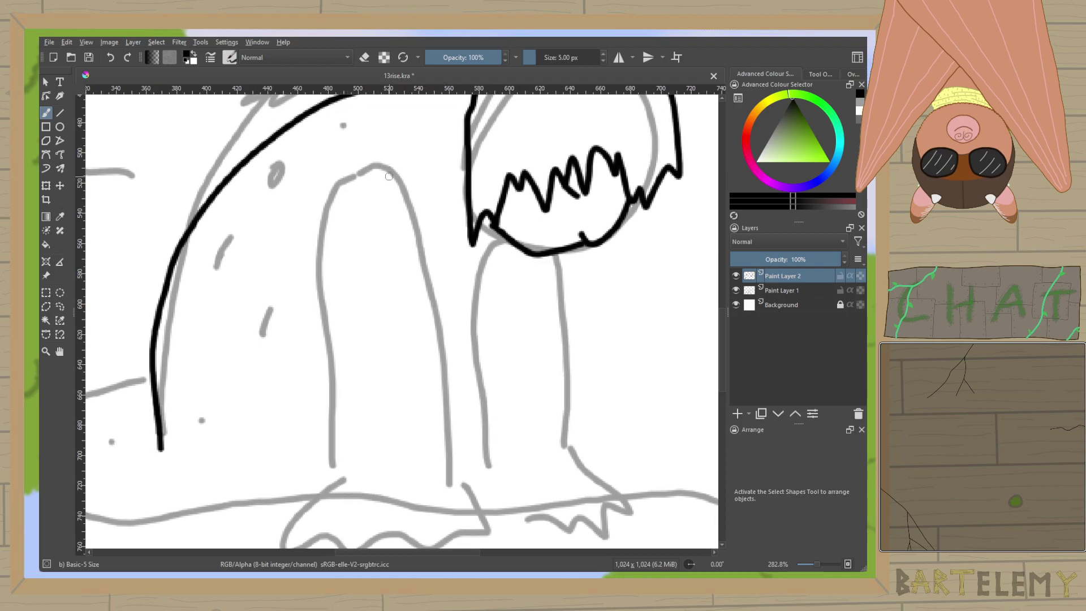
{"action": "mouse_move", "coordinate": [390, 167]}
{"action": "left_mouse_down"}
{"action": "mouse_move", "coordinate": [347, 179]}
{"action": "mouse_move", "coordinate": [317, 240]}
{"action": "mouse_move", "coordinate": [329, 469]}
{"action": "left_mouse_up"}
{"action": "mouse_move", "coordinate": [393, 176]}
{"action": "left_mouse_down"}
{"action": "mouse_move", "coordinate": [417, 275]}
{"action": "mouse_move", "coordinate": [418, 470]}
{"action": "left_mouse_up"}
{"action": "key", "text": "ctrl+z"}
{"action": "mouse_move", "coordinate": [388, 165]}
{"action": "left_mouse_down"}
{"action": "mouse_move", "coordinate": [408, 250]}
{"action": "mouse_move", "coordinate": [409, 480]}
{"action": "left_mouse_up"}
{"action": "mouse_move", "coordinate": [328, 478]}
{"action": "left_mouse_down"}
{"action": "mouse_move", "coordinate": [409, 487]}
{"action": "mouse_move", "coordinate": [406, 470]}
{"action": "left_mouse_up"}
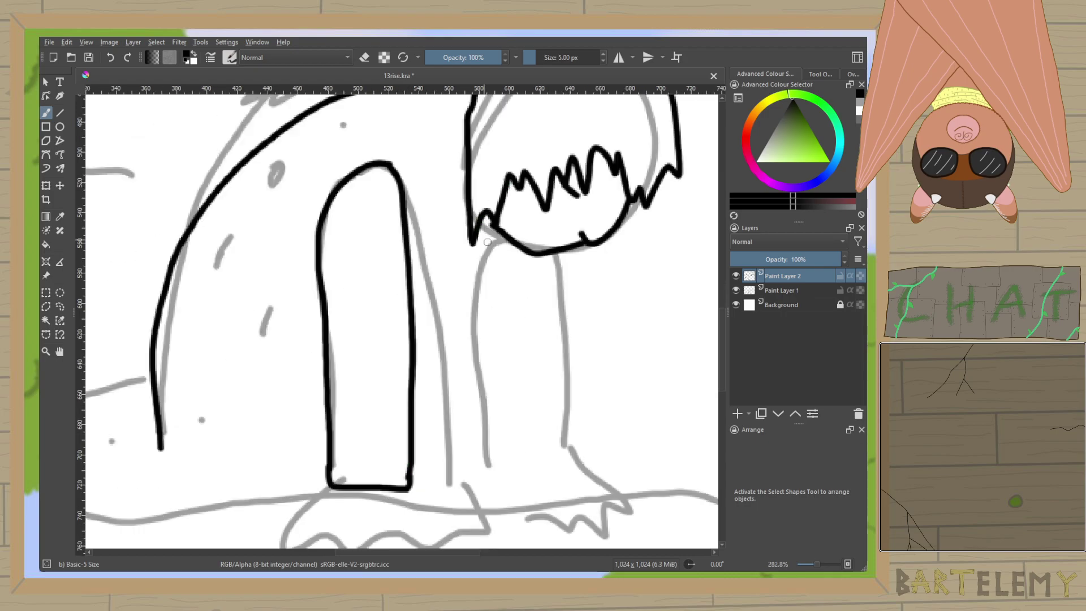
{"action": "left_click_drag", "start_coordinate": [503, 234], "coordinate": [422, 322]}
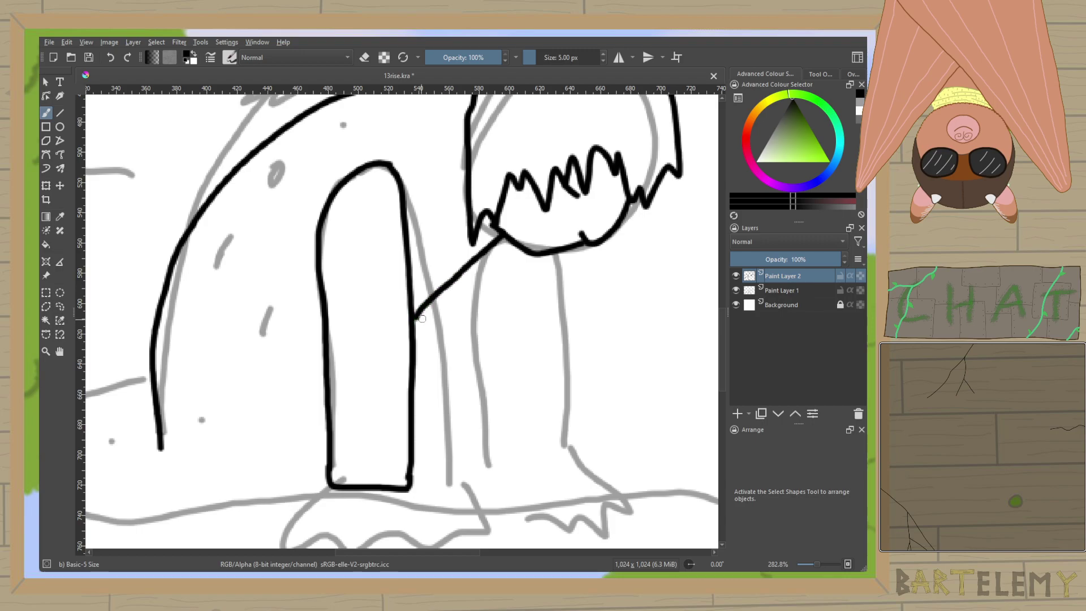
{"action": "key", "text": "ctrl+z"}
{"action": "left_click_drag", "start_coordinate": [522, 250], "coordinate": [413, 311]}
{"action": "key", "text": "ctrl+z"}
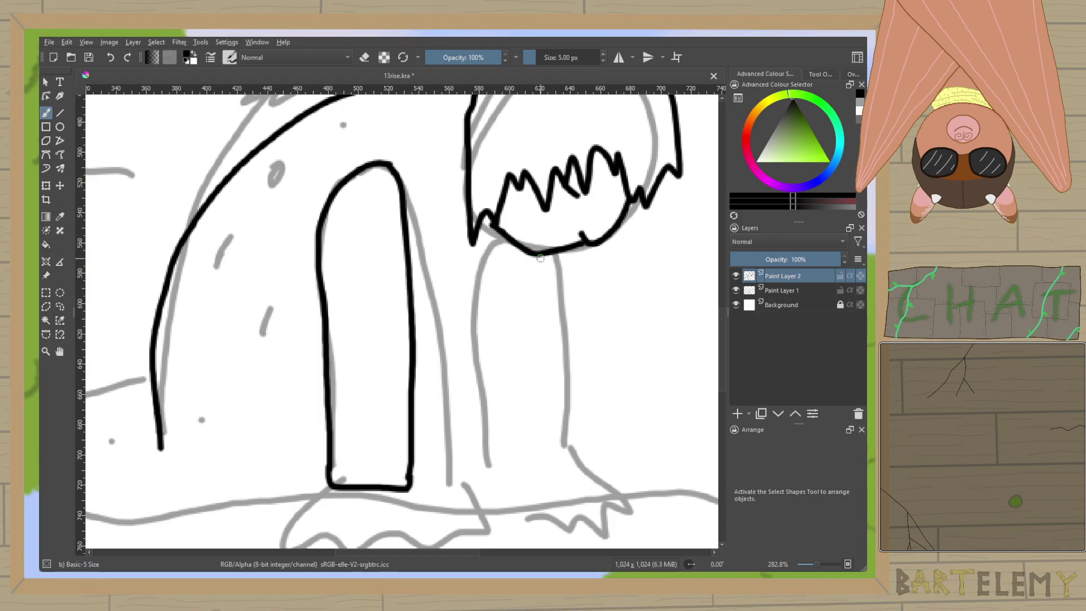
{"action": "mouse_move", "coordinate": [542, 257]}
{"action": "left_mouse_down"}
{"action": "mouse_move", "coordinate": [444, 334]}
{"action": "mouse_move", "coordinate": [398, 344]}
{"action": "mouse_move", "coordinate": [512, 305]}
{"action": "mouse_move", "coordinate": [548, 256]}
{"action": "left_mouse_up"}
{"action": "key", "text": "ctrl+z"}
{"action": "left_click_drag", "start_coordinate": [466, 327], "coordinate": [415, 420]}
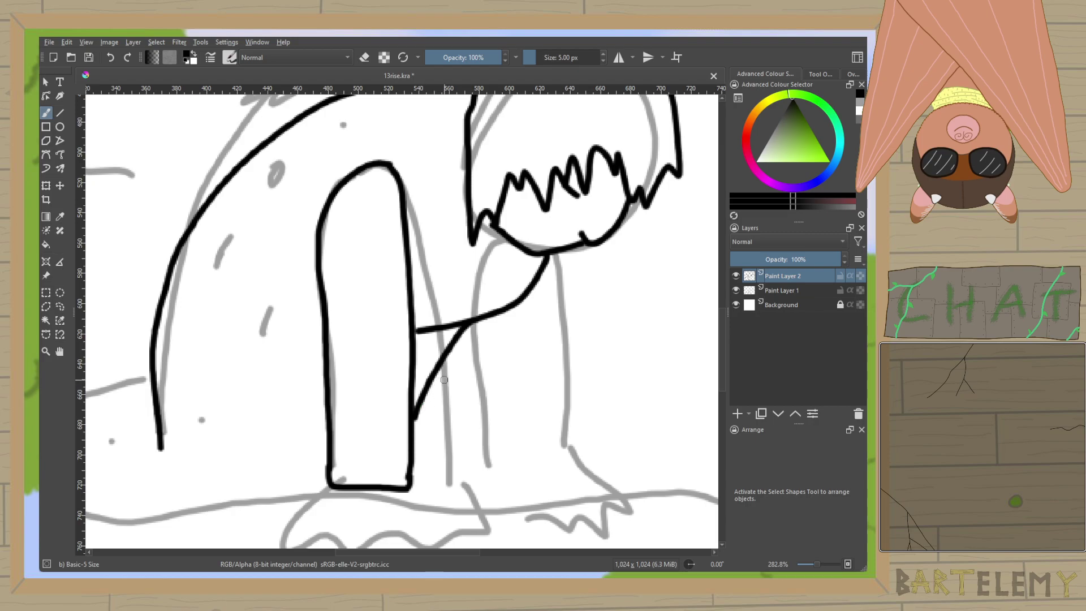
{"action": "key", "text": "ctrl+z"}
{"action": "key", "text": "ctrl+z"}
Ink a slightly curved chest line from the underside of the chin down to the nearer front limb.
{"action": "mouse_move", "coordinate": [553, 254]}
{"action": "left_mouse_down"}
{"action": "mouse_move", "coordinate": [485, 311]}
{"action": "mouse_move", "coordinate": [417, 452]}
{"action": "left_mouse_up"}
{"action": "key", "text": "ctrl+z"}
{"action": "left_click_drag", "start_coordinate": [531, 255], "coordinate": [417, 413]}
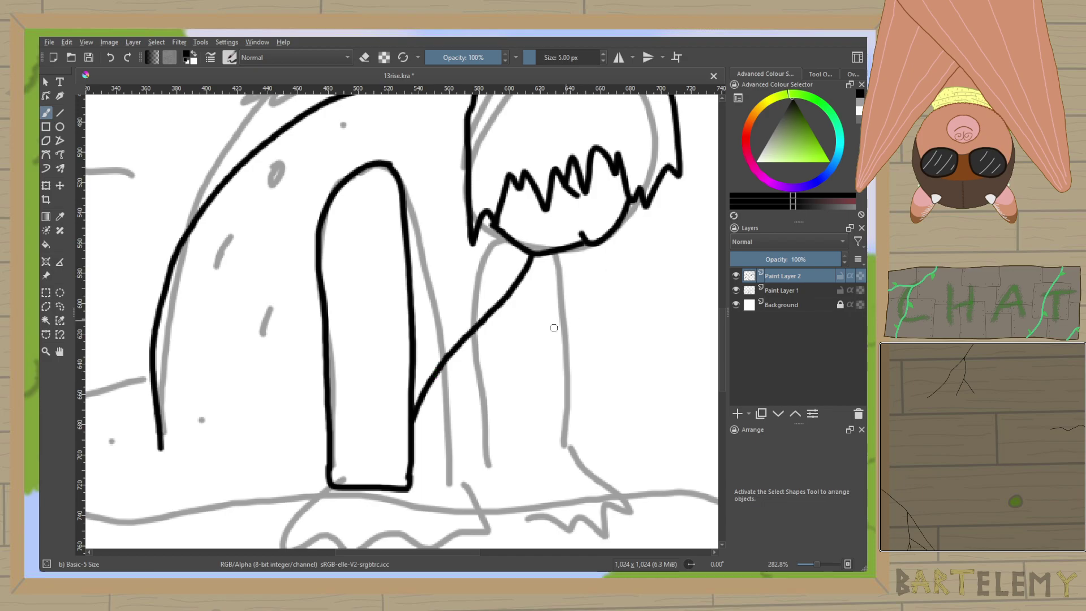
Ink the belly line from the creature's rear toward the front limb, and begin the limb's jagged, clawed foot.
{"action": "mouse_move", "coordinate": [517, 311]}
{"action": "left_mouse_down"}
{"action": "mouse_move", "coordinate": [546, 242]}
{"action": "mouse_move", "coordinate": [577, 229]}
{"action": "left_mouse_up"}
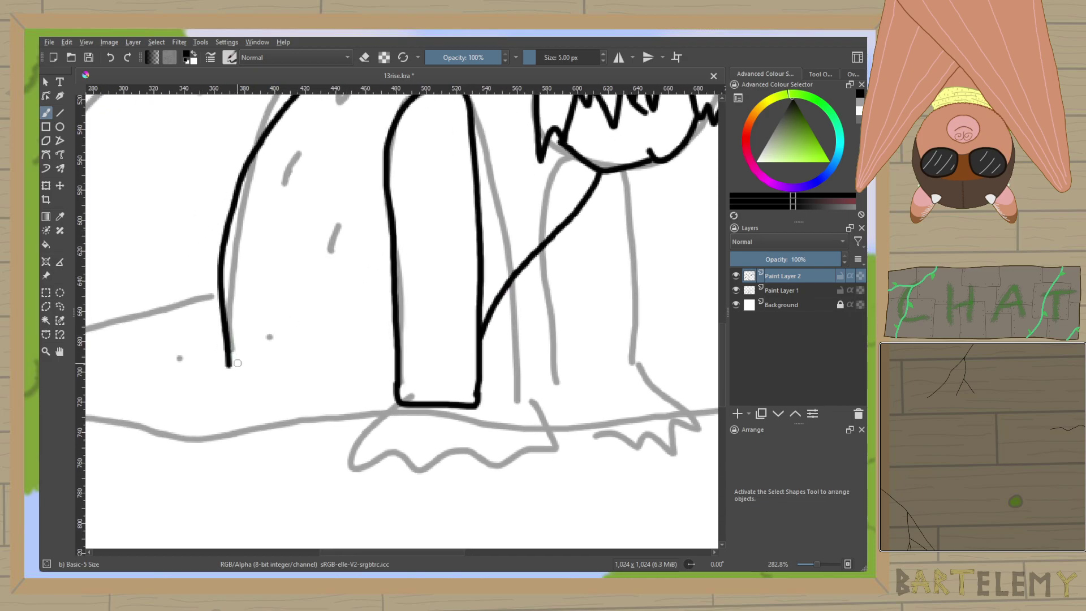
{"action": "mouse_move", "coordinate": [232, 368]}
{"action": "left_mouse_down"}
{"action": "mouse_move", "coordinate": [349, 390]}
{"action": "mouse_move", "coordinate": [411, 450]}
{"action": "mouse_move", "coordinate": [432, 441]}
{"action": "mouse_move", "coordinate": [444, 451]}
{"action": "mouse_move", "coordinate": [491, 416]}
{"action": "left_mouse_up"}
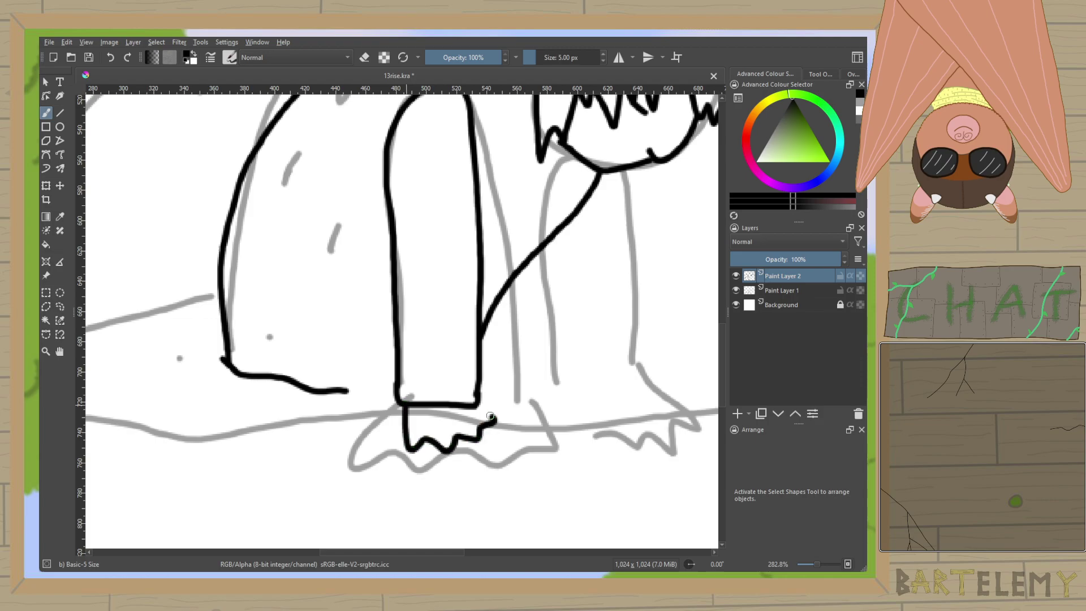
Ink the garment's hem up to the near arm, and outline the far arm with its cuff and jagged hand.
{"action": "left_click_drag", "start_coordinate": [331, 389], "coordinate": [392, 384]}
{"action": "scroll", "coordinate": [402, 367], "scroll_direction": "down", "scroll_amount": 1}
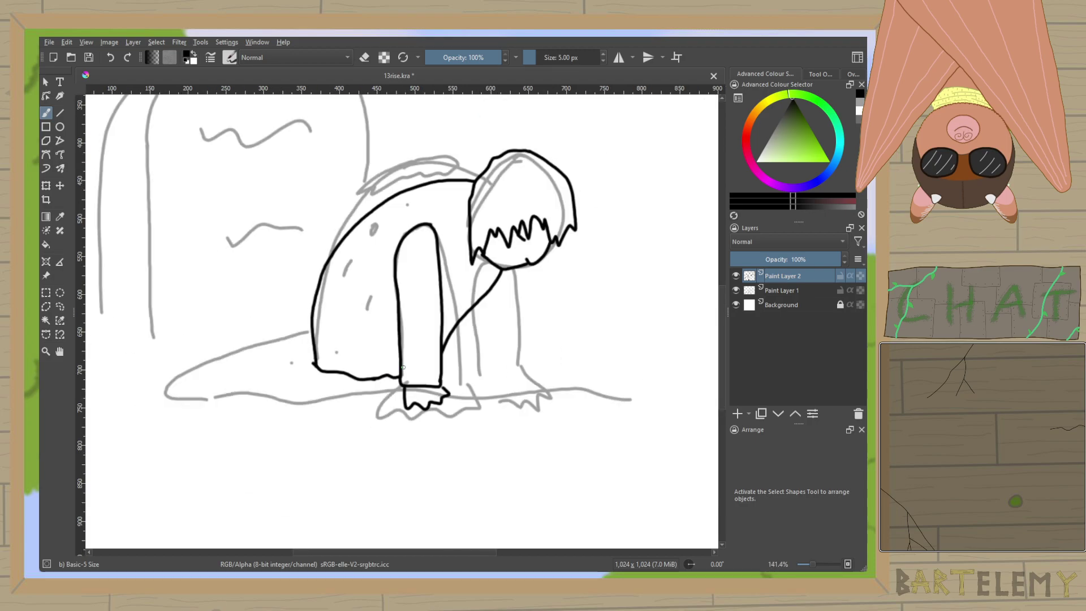
{"action": "scroll", "coordinate": [349, 342], "scroll_direction": "up", "scroll_amount": 2}
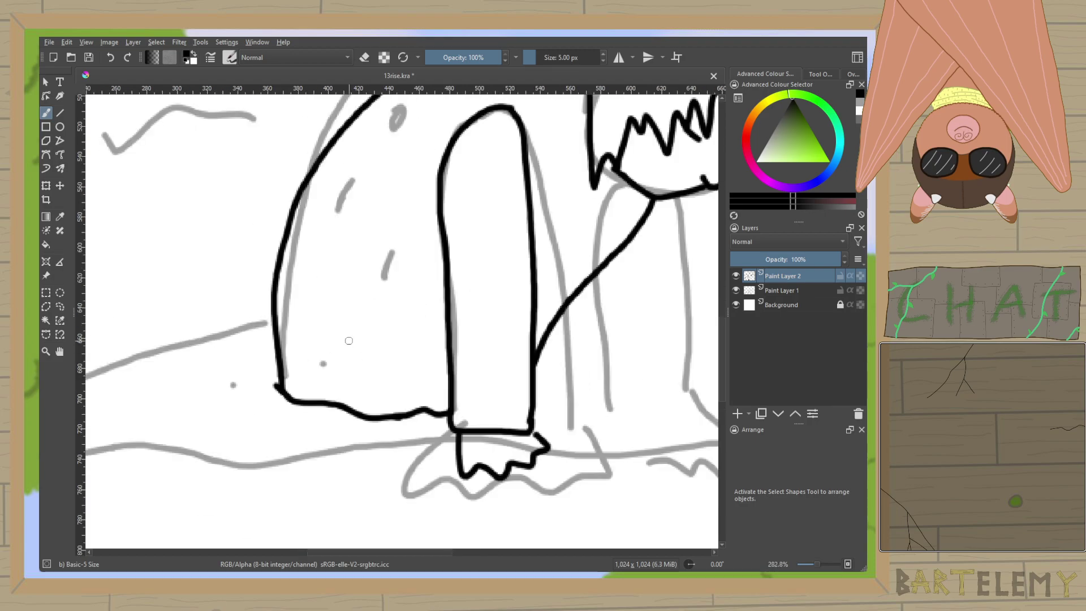
{"action": "left_click_drag", "start_coordinate": [349, 342], "coordinate": [255, 339]}
{"action": "left_click_drag", "start_coordinate": [452, 326], "coordinate": [350, 315]}
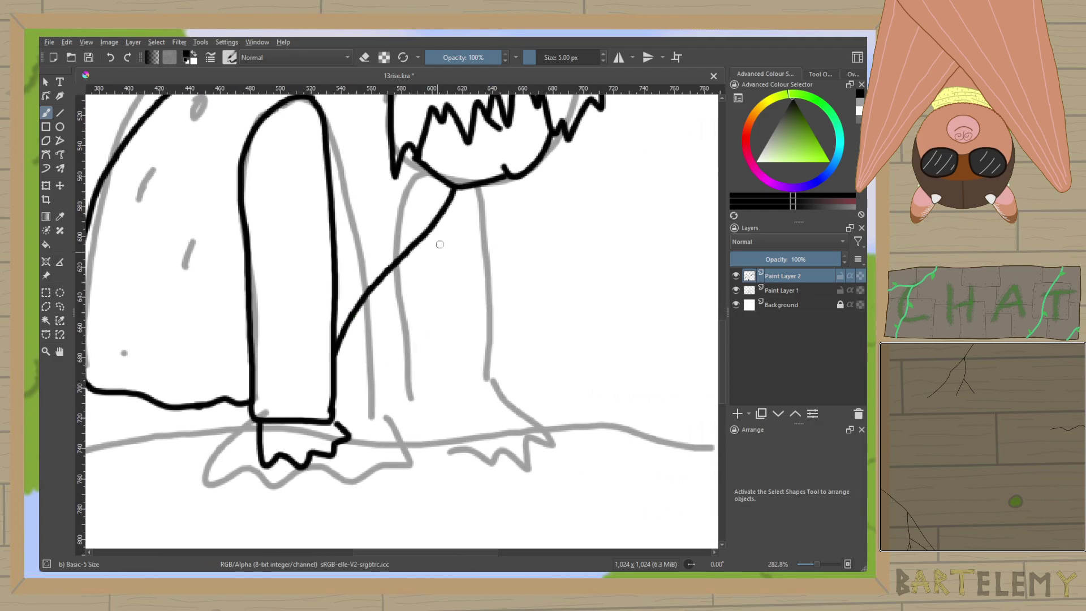
{"action": "left_click_drag", "start_coordinate": [477, 186], "coordinate": [465, 381]}
{"action": "mouse_move", "coordinate": [412, 253]}
{"action": "left_mouse_down"}
{"action": "mouse_move", "coordinate": [399, 378]}
{"action": "mouse_move", "coordinate": [471, 381]}
{"action": "left_mouse_up"}
{"action": "mouse_move", "coordinate": [400, 386]}
{"action": "left_mouse_down"}
{"action": "mouse_move", "coordinate": [397, 422]}
{"action": "mouse_move", "coordinate": [416, 407]}
{"action": "mouse_move", "coordinate": [449, 422]}
{"action": "mouse_move", "coordinate": [488, 401]}
{"action": "mouse_move", "coordinate": [470, 378]}
{"action": "left_mouse_up"}
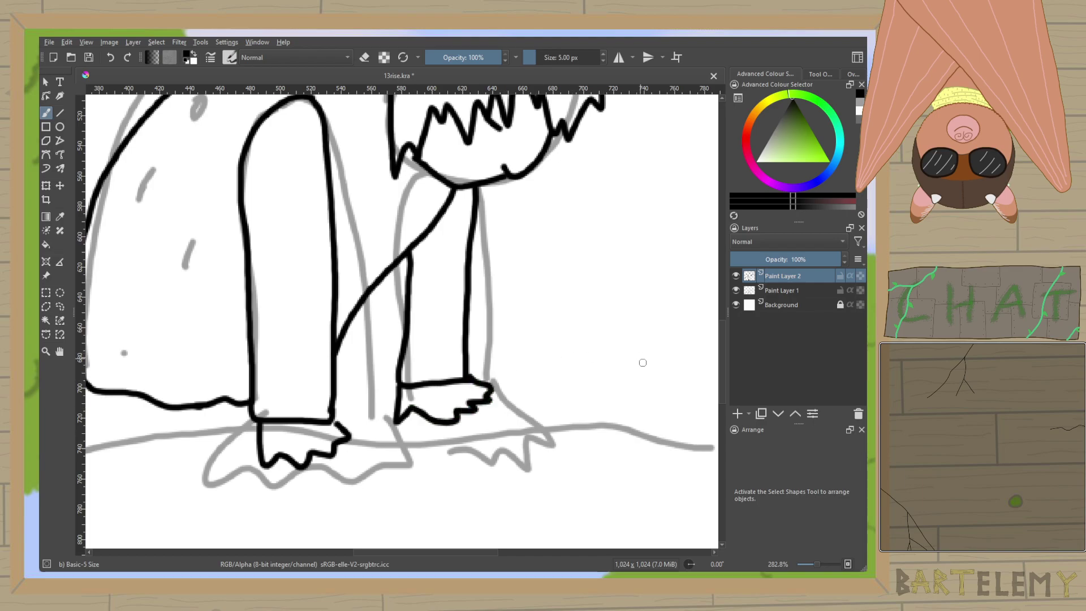
Draw short wavy ground lines beneath the figure, beyond its hands and at the right edge of the canvas.
{"action": "scroll", "coordinate": [418, 403], "scroll_direction": "down", "scroll_amount": 1}
{"action": "left_click_drag", "start_coordinate": [421, 387], "coordinate": [571, 353]}
{"action": "left_click_drag", "start_coordinate": [187, 398], "coordinate": [375, 416]}
{"action": "mouse_move", "coordinate": [541, 406]}
{"action": "left_mouse_down"}
{"action": "mouse_move", "coordinate": [670, 422]}
{"action": "mouse_move", "coordinate": [650, 400]}
{"action": "mouse_move", "coordinate": [466, 387]}
{"action": "left_mouse_up"}
{"action": "left_click_drag", "start_coordinate": [431, 272], "coordinate": [642, 285]}
{"action": "mouse_move", "coordinate": [612, 400]}
{"action": "left_mouse_down"}
{"action": "mouse_move", "coordinate": [686, 387]}
{"action": "mouse_move", "coordinate": [701, 361]}
{"action": "left_mouse_up"}
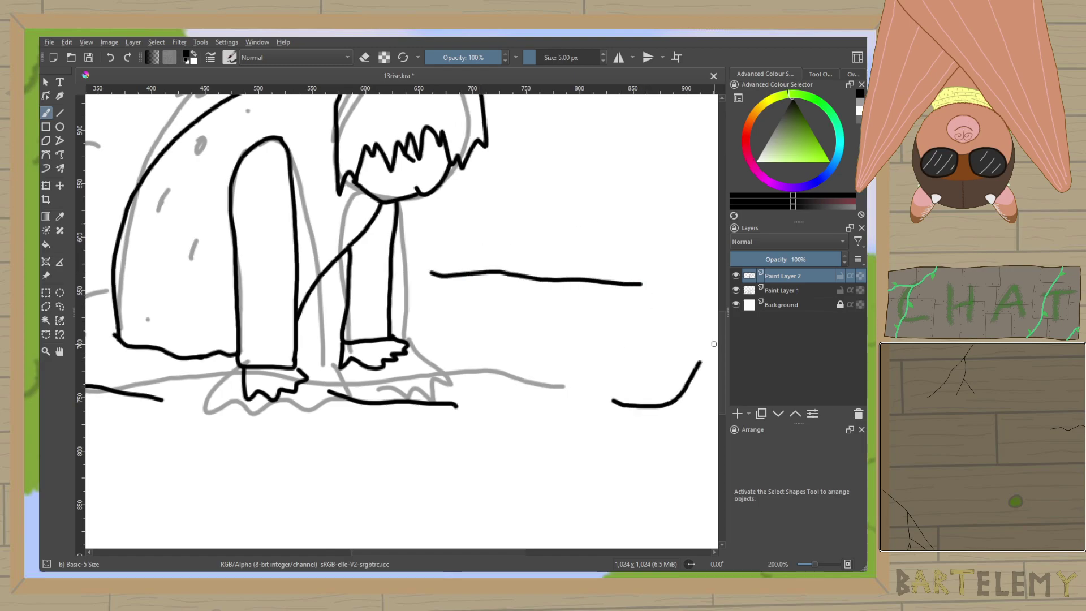
{"action": "scroll", "coordinate": [499, 300], "scroll_direction": "down", "scroll_amount": 4}
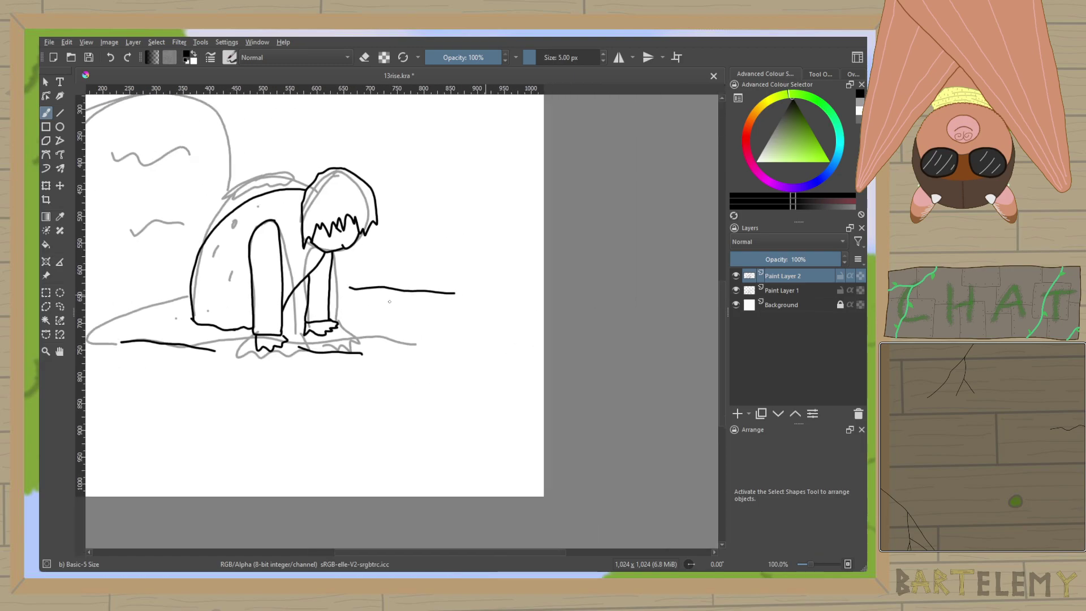
{"action": "left_click_drag", "start_coordinate": [446, 356], "coordinate": [536, 354]}
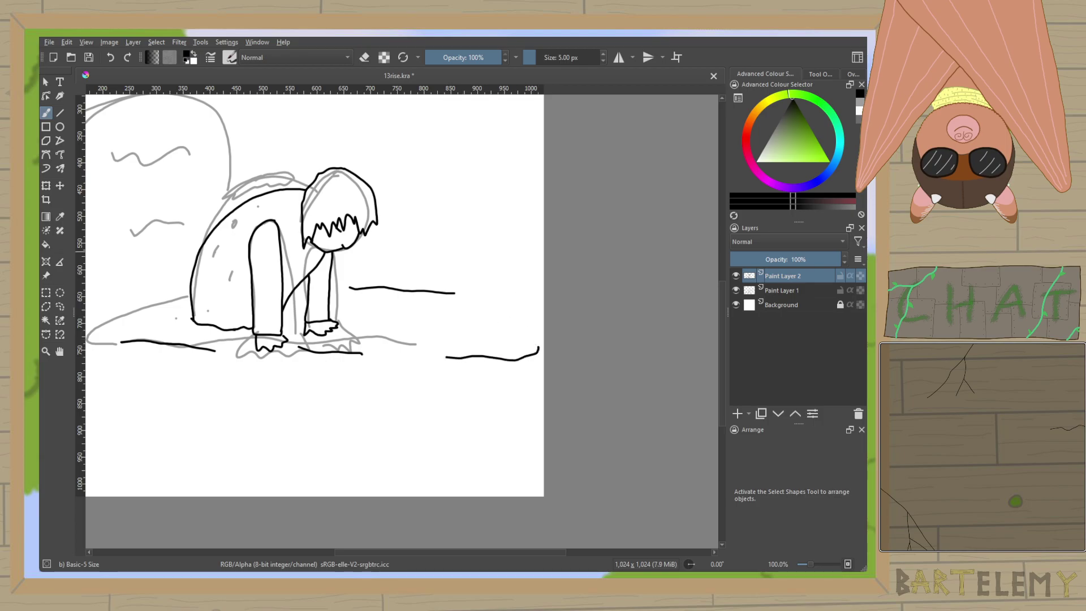
Outline a rounded gravestone behind the figure, with a base line and a side face showing its thickness.
{"action": "scroll", "coordinate": [381, 234], "scroll_direction": "up", "scroll_amount": 4}
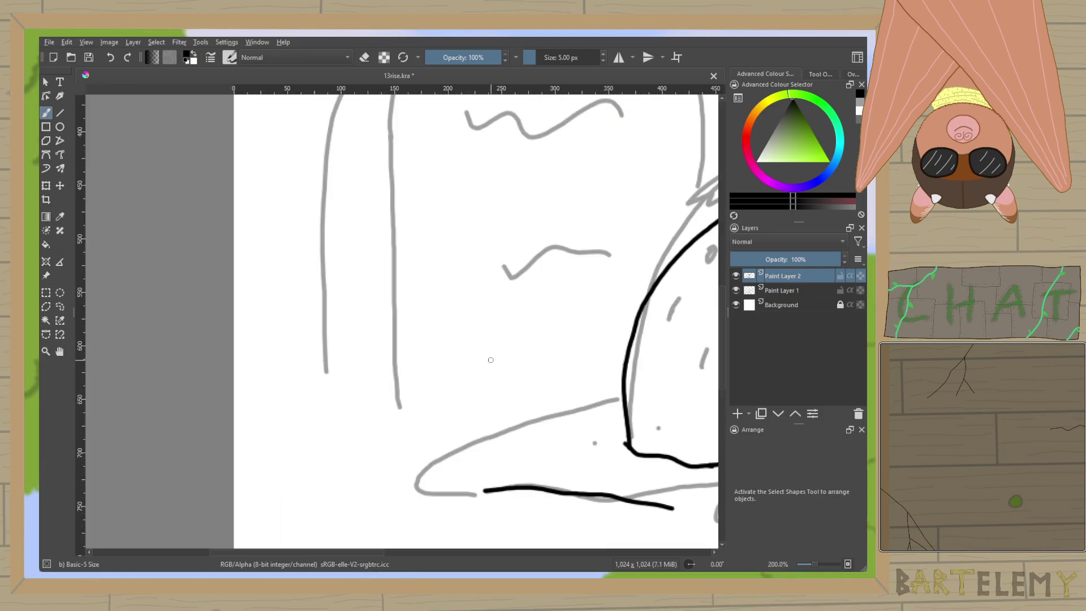
{"action": "mouse_move", "coordinate": [379, 443]}
{"action": "left_mouse_down"}
{"action": "mouse_move", "coordinate": [556, 403]}
{"action": "mouse_move", "coordinate": [469, 414]}
{"action": "left_mouse_up"}
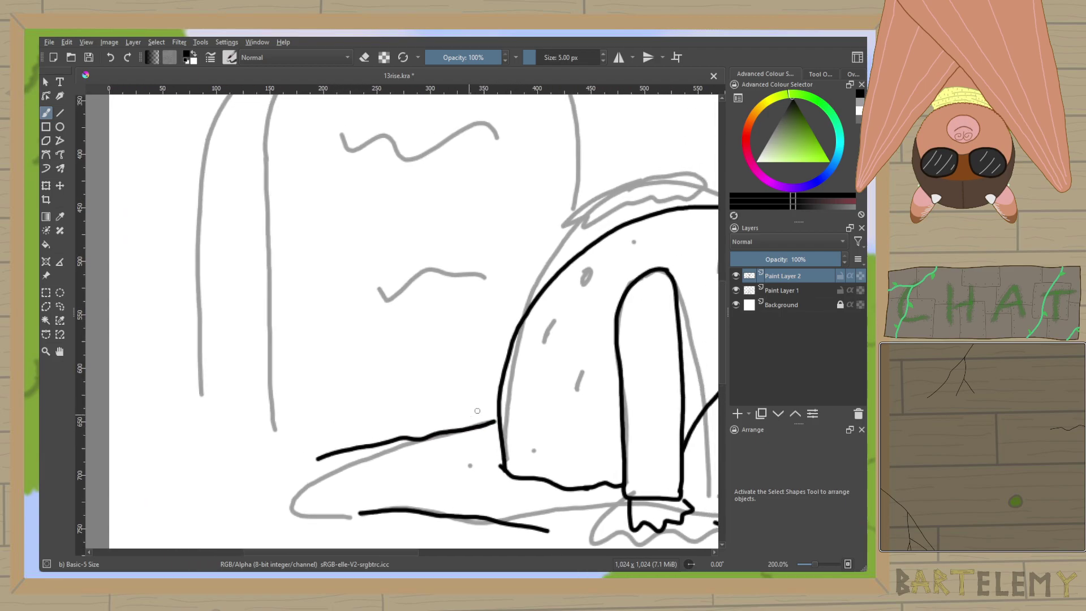
{"action": "mouse_move", "coordinate": [320, 453]}
{"action": "left_mouse_down"}
{"action": "mouse_move", "coordinate": [320, 309]}
{"action": "mouse_move", "coordinate": [350, 270]}
{"action": "mouse_move", "coordinate": [397, 247]}
{"action": "mouse_move", "coordinate": [567, 228]}
{"action": "mouse_move", "coordinate": [588, 247]}
{"action": "left_mouse_up"}
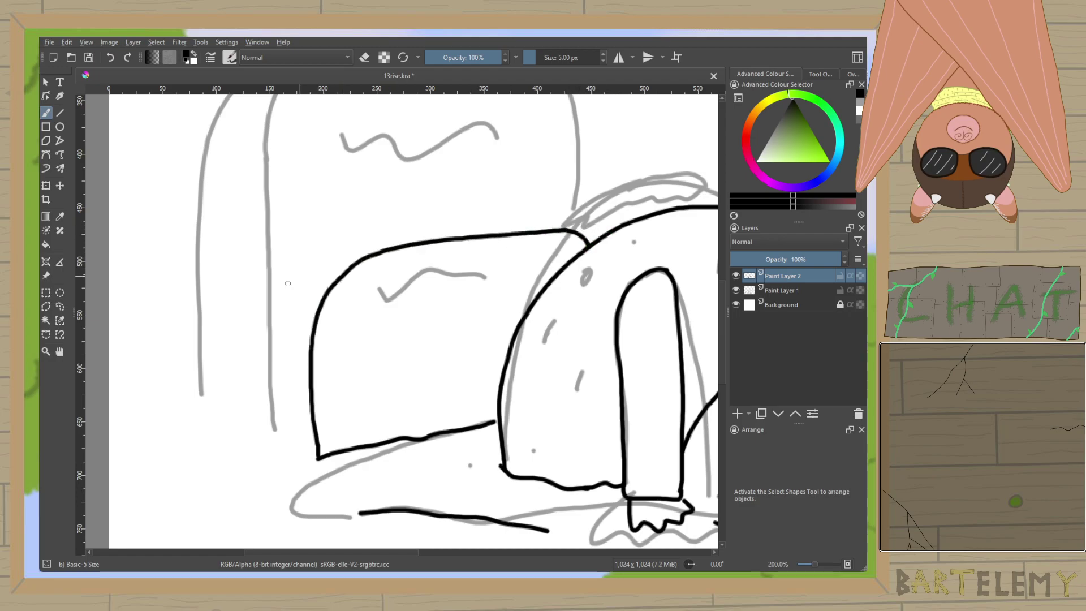
{"action": "mouse_move", "coordinate": [318, 457]}
{"action": "left_mouse_down"}
{"action": "mouse_move", "coordinate": [287, 452]}
{"action": "mouse_move", "coordinate": [267, 400]}
{"action": "mouse_move", "coordinate": [283, 332]}
{"action": "mouse_move", "coordinate": [326, 275]}
{"action": "left_mouse_up"}
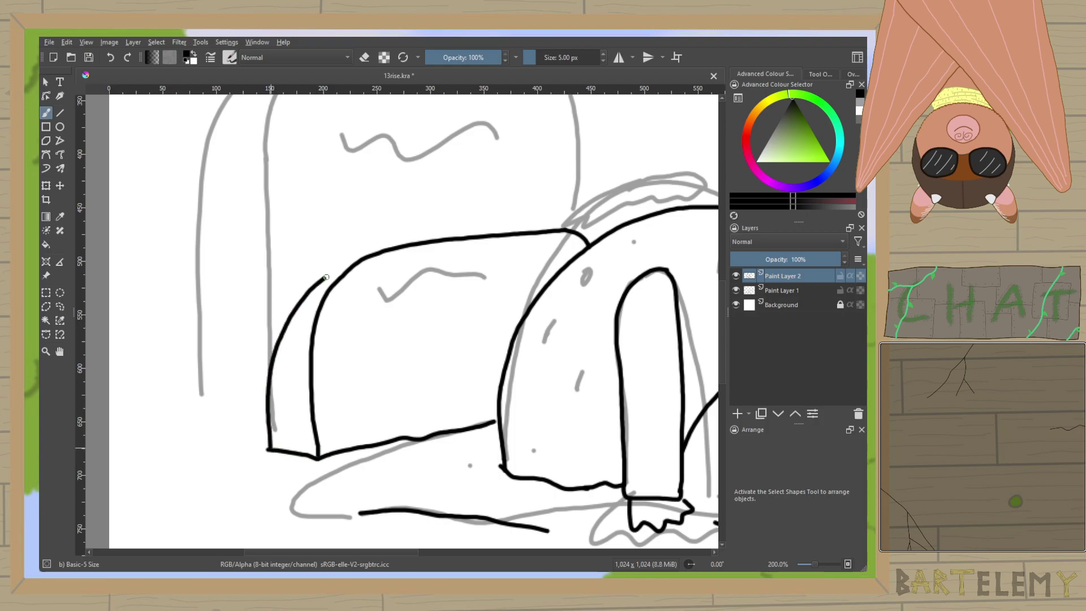
{"action": "key", "text": "ctrl+z"}
{"action": "mouse_move", "coordinate": [271, 444]}
{"action": "left_mouse_down"}
{"action": "mouse_move", "coordinate": [271, 342]}
{"action": "mouse_move", "coordinate": [291, 289]}
{"action": "mouse_move", "coordinate": [365, 255]}
{"action": "mouse_move", "coordinate": [373, 304]}
{"action": "left_mouse_up"}
Fill the gravestone's front face with rows of short wavy scribbles as an inscription.
{"action": "mouse_move", "coordinate": [379, 289]}
{"action": "left_mouse_down"}
{"action": "mouse_move", "coordinate": [396, 290]}
{"action": "mouse_move", "coordinate": [403, 306]}
{"action": "mouse_move", "coordinate": [438, 287]}
{"action": "left_mouse_up"}
{"action": "left_click_drag", "start_coordinate": [447, 274], "coordinate": [544, 271]}
{"action": "left_click_drag", "start_coordinate": [391, 341], "coordinate": [466, 335]}
{"action": "left_click_drag", "start_coordinate": [485, 323], "coordinate": [514, 325]}
{"action": "left_click_drag", "start_coordinate": [397, 374], "coordinate": [498, 349]}
{"action": "mouse_move", "coordinate": [402, 396]}
{"action": "left_mouse_down"}
{"action": "mouse_move", "coordinate": [501, 378]}
{"action": "mouse_move", "coordinate": [266, 281]}
{"action": "left_mouse_up"}
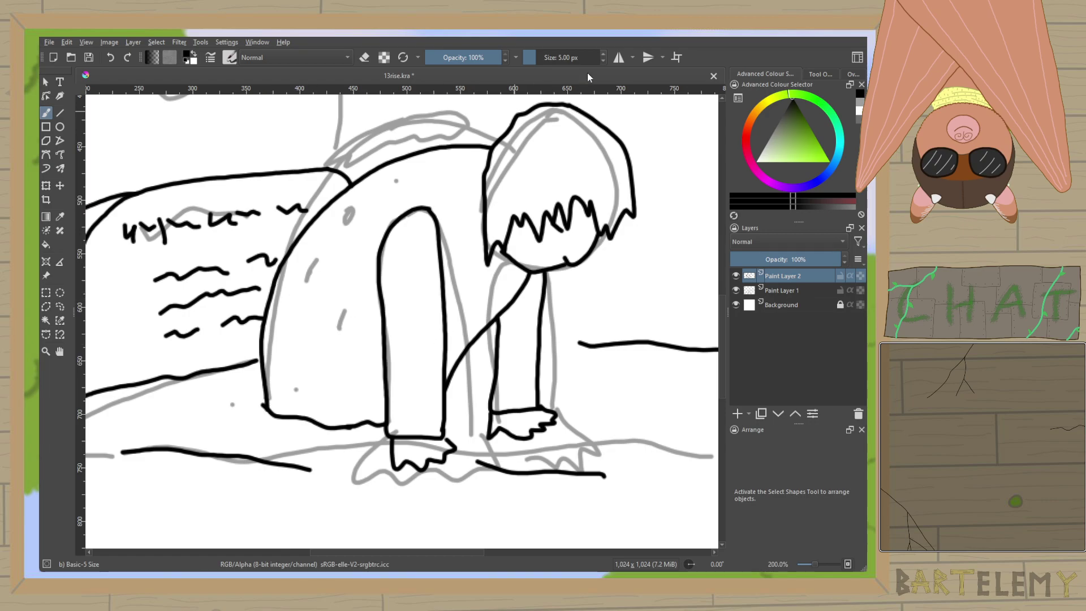
Hide the grey sketch on Paint Layer 1.
{"action": "left_click", "coordinate": [736, 291]}
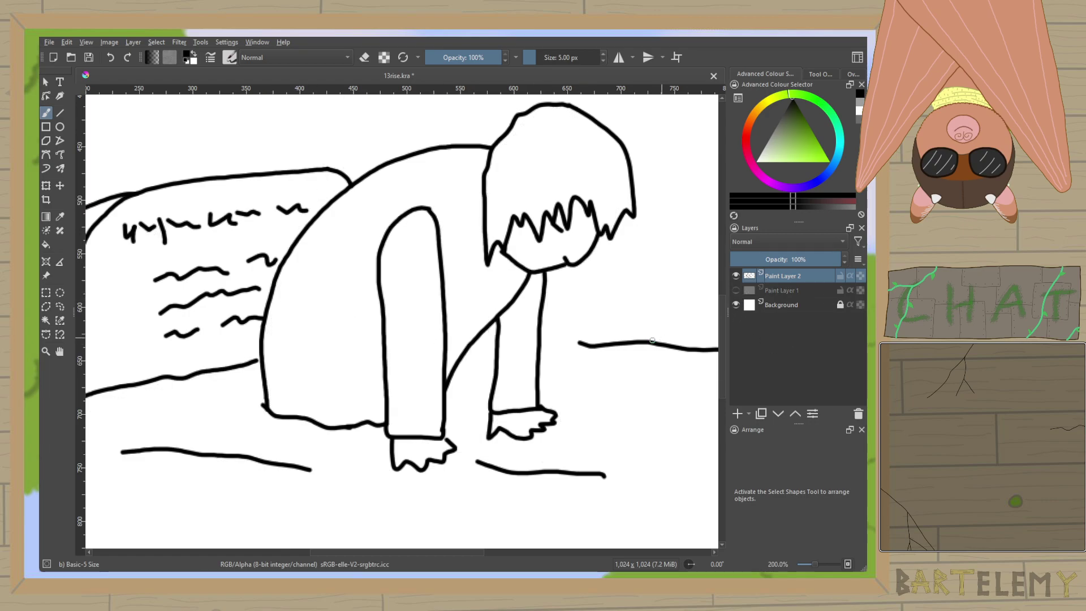
{"action": "scroll", "coordinate": [617, 337], "scroll_direction": "down", "scroll_amount": 3}
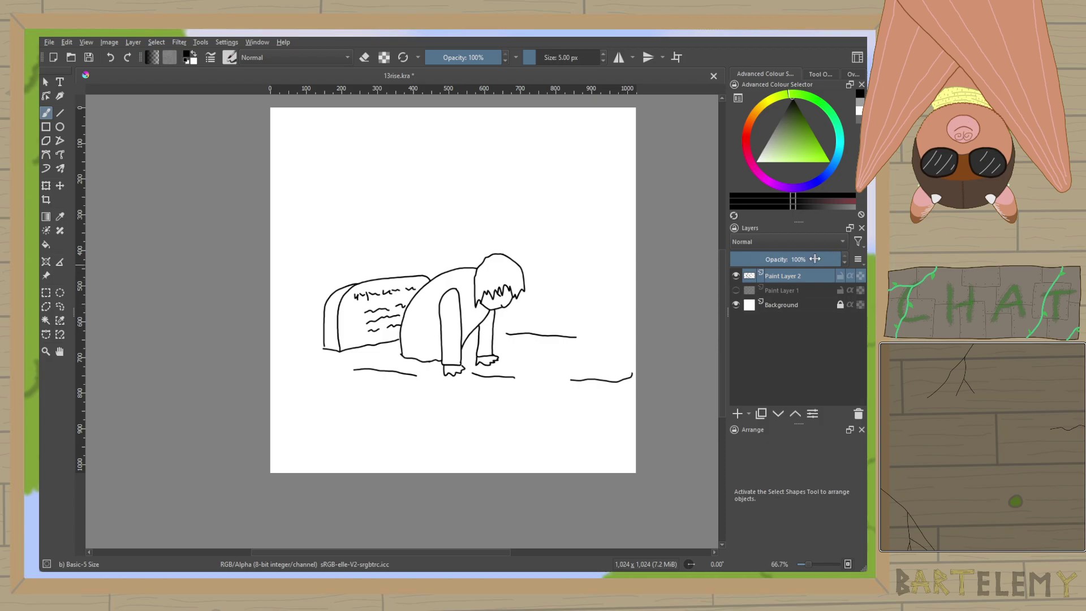
Save the drawing, and ink a thin inner garment line from the chin behind the near arm to the hem with a 3 px brush.
{"action": "left_click", "coordinate": [603, 60]}
{"action": "key", "text": "ctrl+s"}
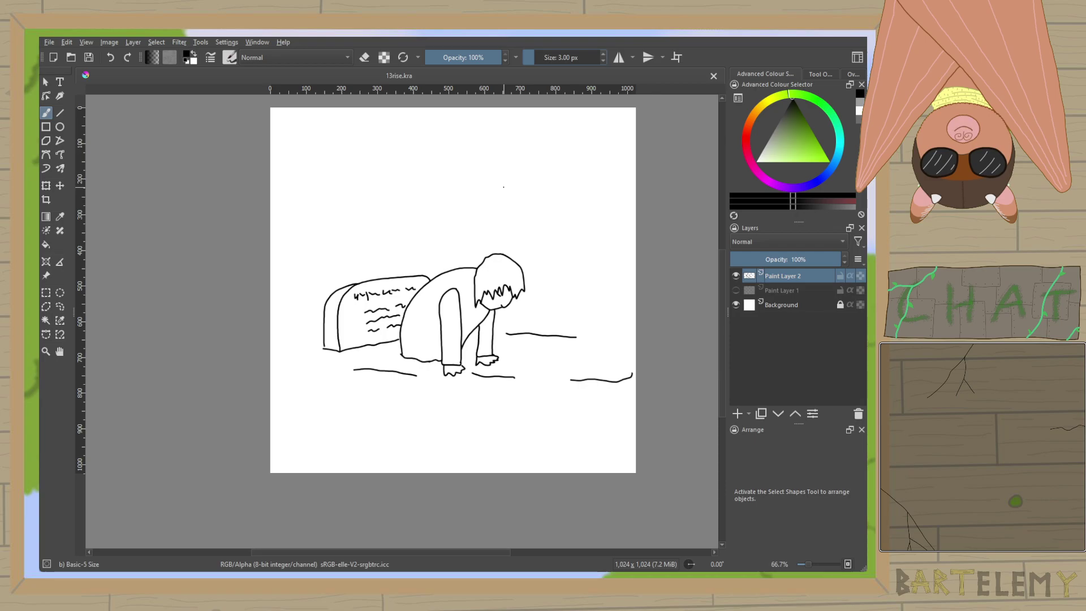
{"action": "scroll", "coordinate": [519, 307], "scroll_direction": "up", "scroll_amount": 3}
{"action": "scroll", "coordinate": [425, 298], "scroll_direction": "up", "scroll_amount": 4}
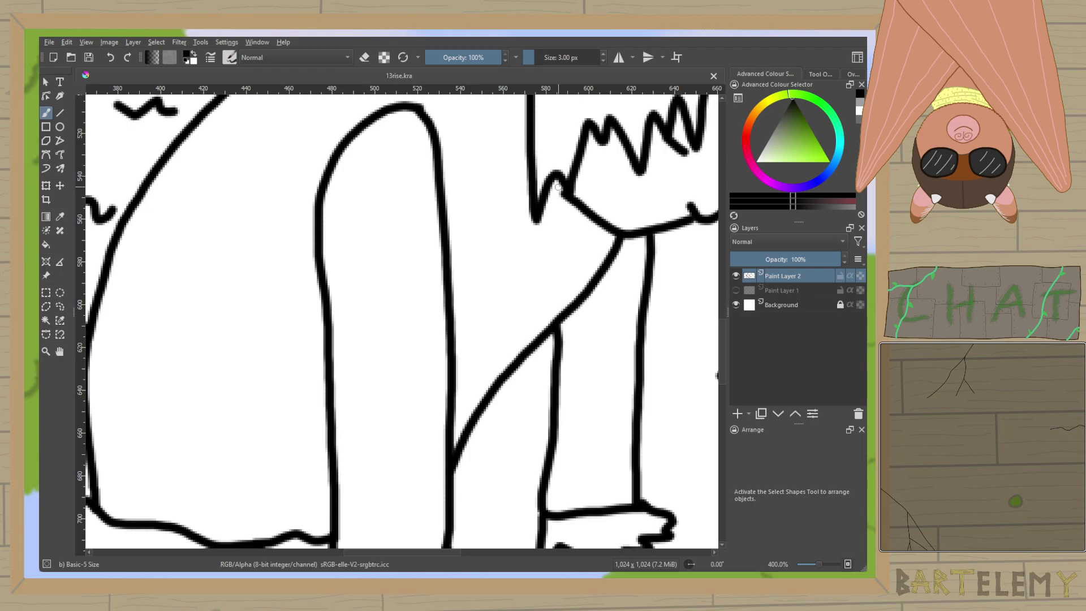
{"action": "left_click_drag", "start_coordinate": [566, 201], "coordinate": [452, 310]}
{"action": "left_click_drag", "start_coordinate": [330, 455], "coordinate": [299, 526]}
{"action": "scroll", "coordinate": [333, 406], "scroll_direction": "down", "scroll_amount": 2}
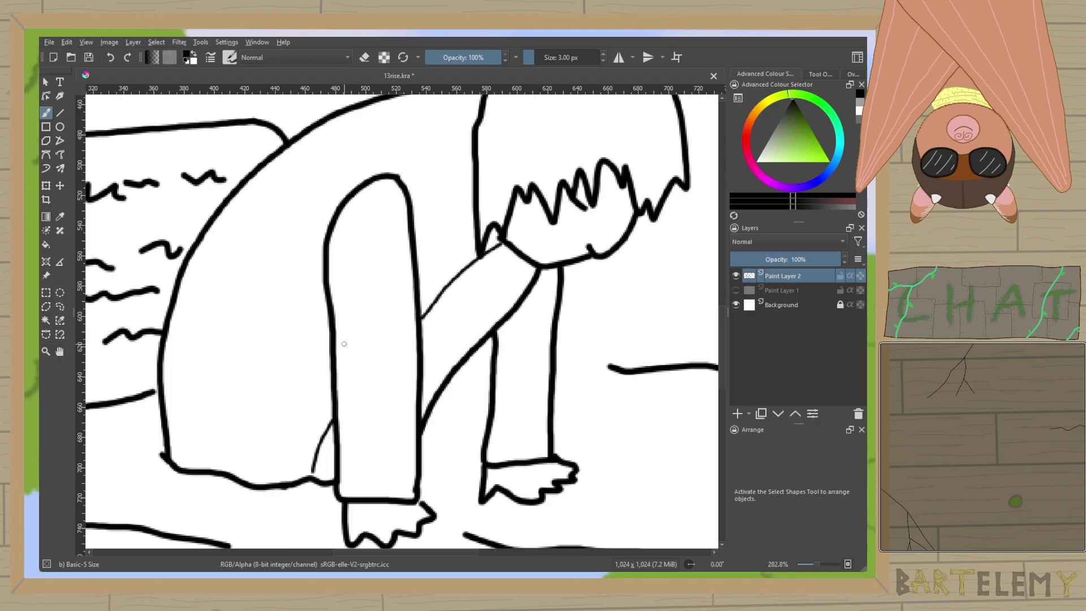
Draw a dashed seam from the hair to the near shoulder and on down the garment to the hem.
{"action": "scroll", "coordinate": [399, 355], "scroll_direction": "up", "scroll_amount": 1}
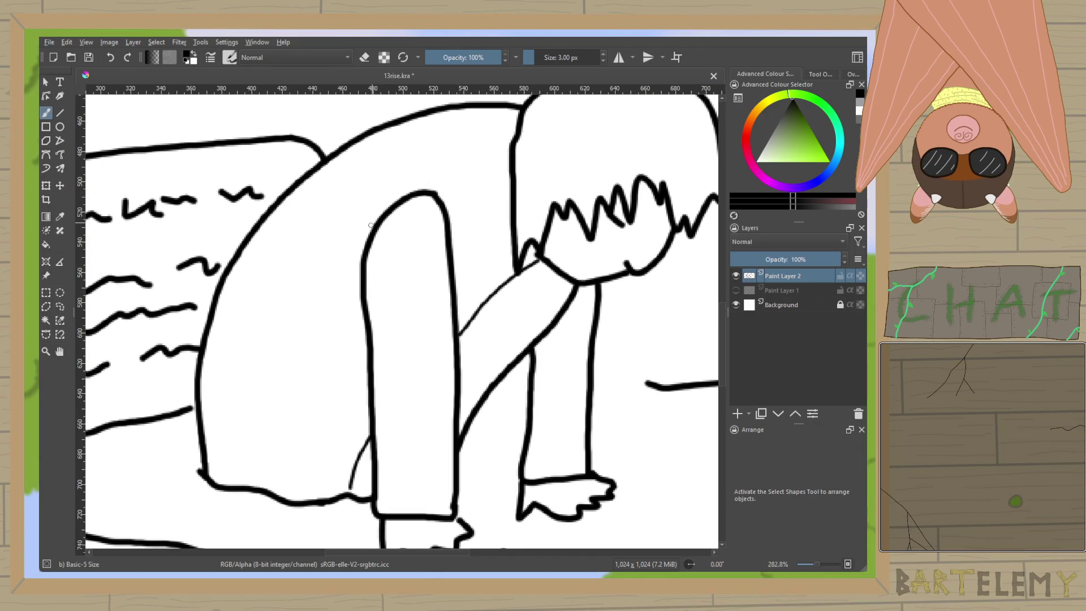
{"action": "left_click_drag", "start_coordinate": [440, 198], "coordinate": [510, 178]}
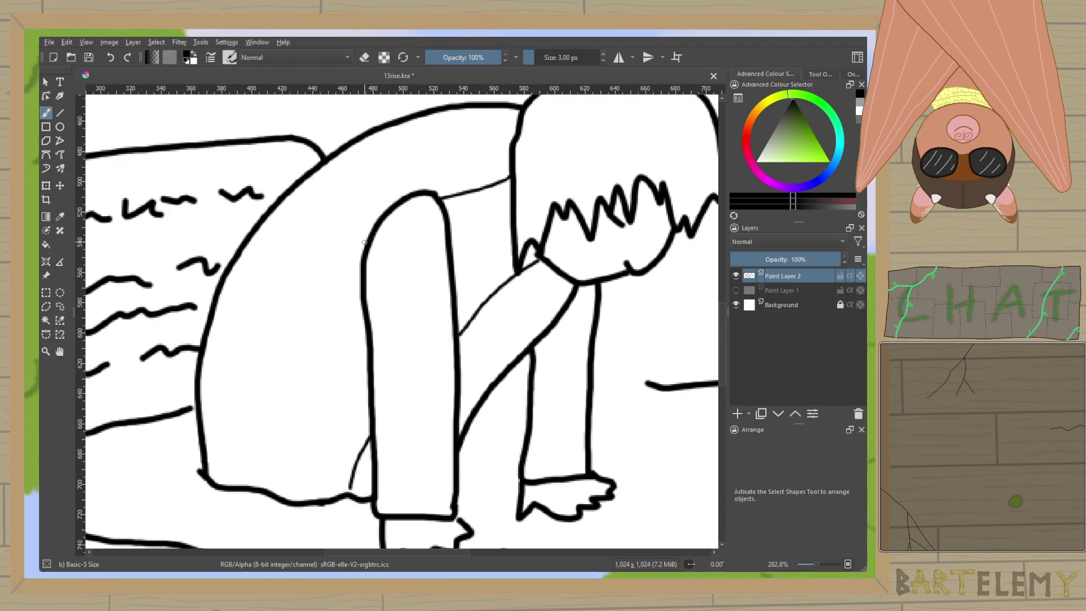
{"action": "key", "text": "ctrl+z"}
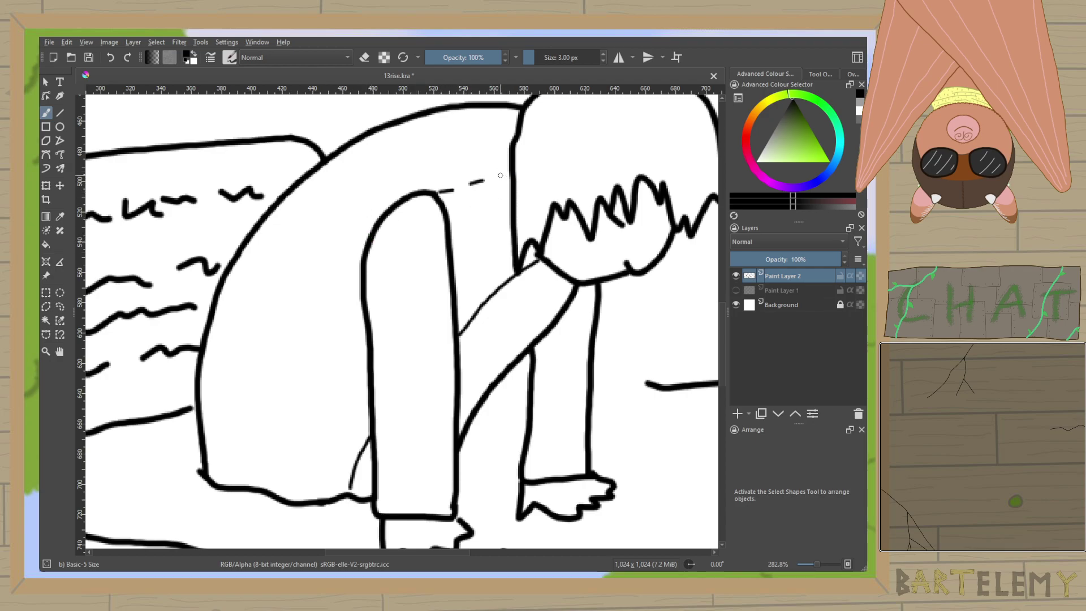
{"action": "left_click_drag", "start_coordinate": [356, 251], "coordinate": [341, 269]}
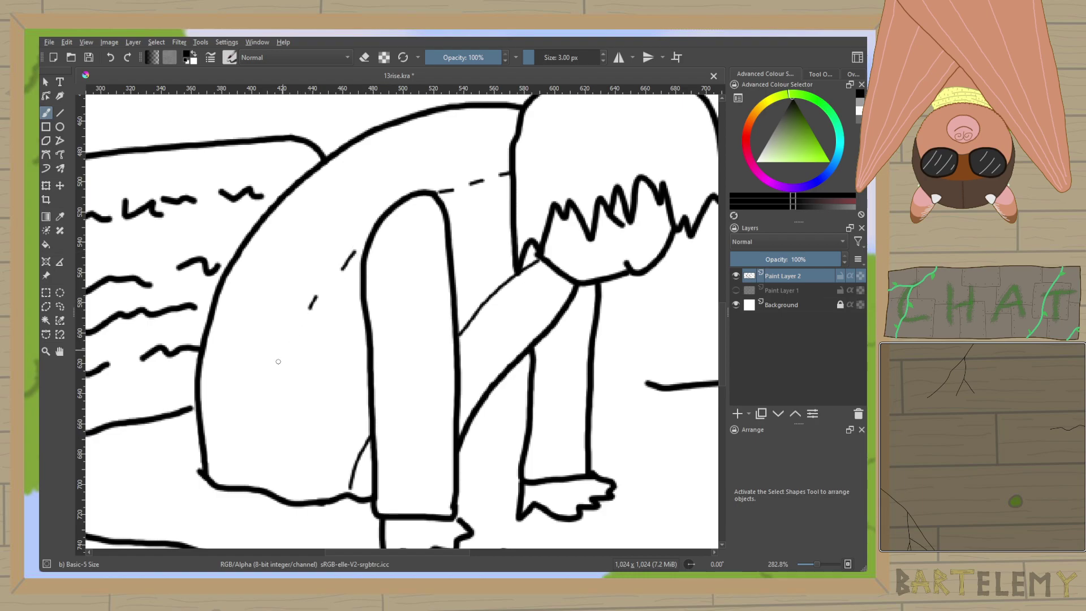
{"action": "key", "text": "ctrl+z"}
{"action": "left_click_drag", "start_coordinate": [289, 342], "coordinate": [279, 364]}
{"action": "left_click_drag", "start_coordinate": [270, 396], "coordinate": [263, 413]}
{"action": "left_click_drag", "start_coordinate": [259, 457], "coordinate": [260, 482]}
Set the brush size to 5 px and close the gap between the near hand's thumb and the cuff.
{"action": "scroll", "coordinate": [268, 466], "scroll_direction": "down", "scroll_amount": 3}
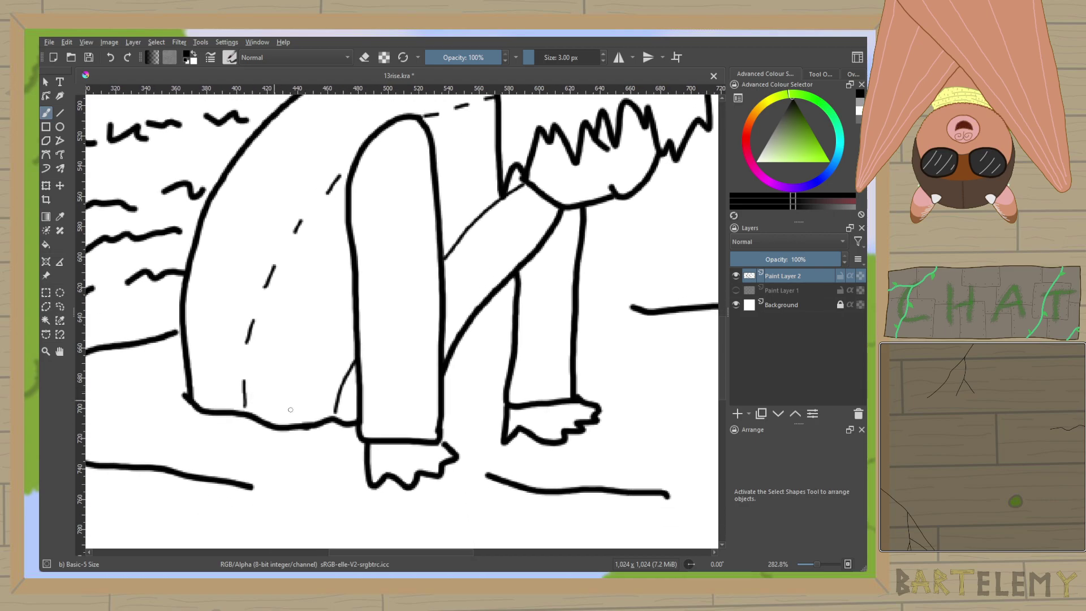
{"action": "scroll", "coordinate": [387, 443], "scroll_direction": "up", "scroll_amount": 2}
{"action": "left_click_drag", "start_coordinate": [417, 414], "coordinate": [444, 429]}
{"action": "key", "text": "ctrl+z"}
{"action": "left_click", "coordinate": [603, 53]}
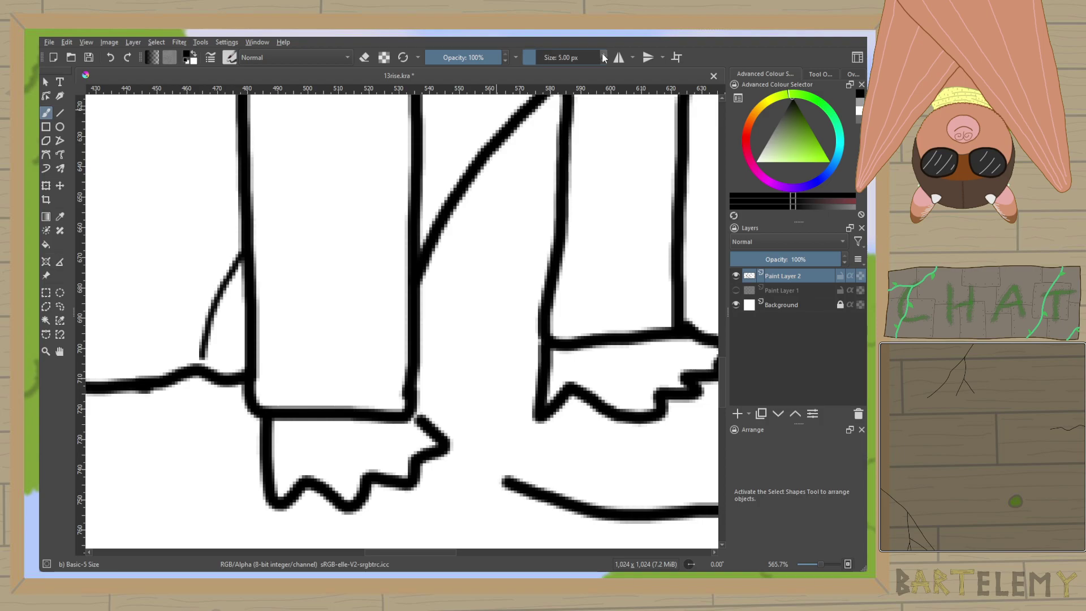
{"action": "mouse_move", "coordinate": [414, 418]}
{"action": "left_mouse_down"}
{"action": "mouse_move", "coordinate": [426, 392]}
{"action": "mouse_move", "coordinate": [444, 428]}
{"action": "left_mouse_up"}
{"action": "left_click_drag", "start_coordinate": [538, 323], "coordinate": [542, 312]}
Straighten the far hand's lower edge by inking a new line and erasing the curve beneath it.
{"action": "scroll", "coordinate": [460, 291], "scroll_direction": "right", "scroll_amount": 4}
{"action": "scroll", "coordinate": [460, 291], "scroll_direction": "down", "scroll_amount": 1}
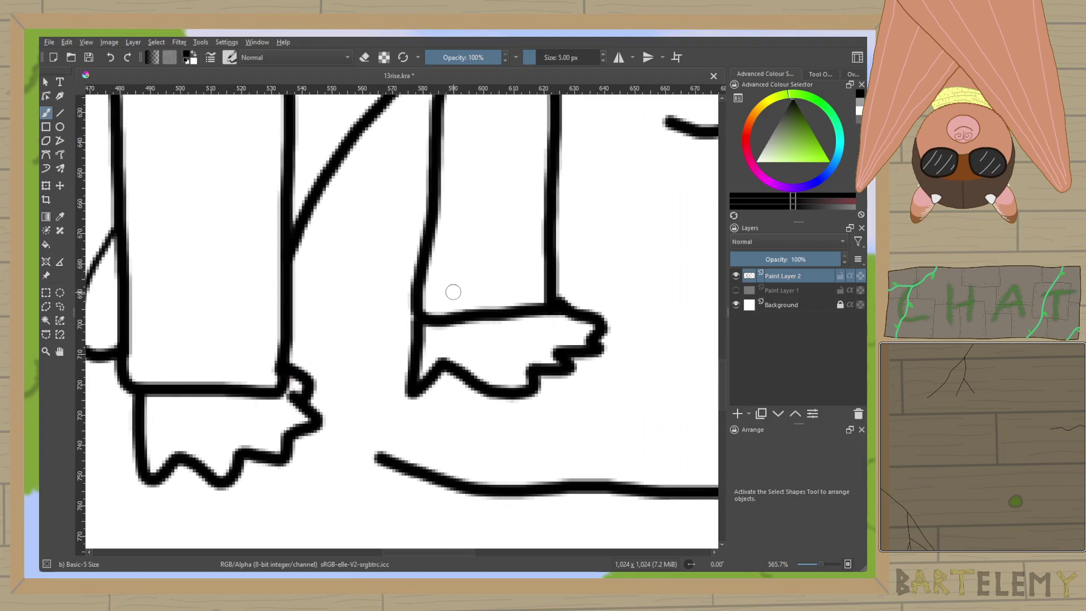
{"action": "left_click_drag", "start_coordinate": [445, 364], "coordinate": [534, 392]}
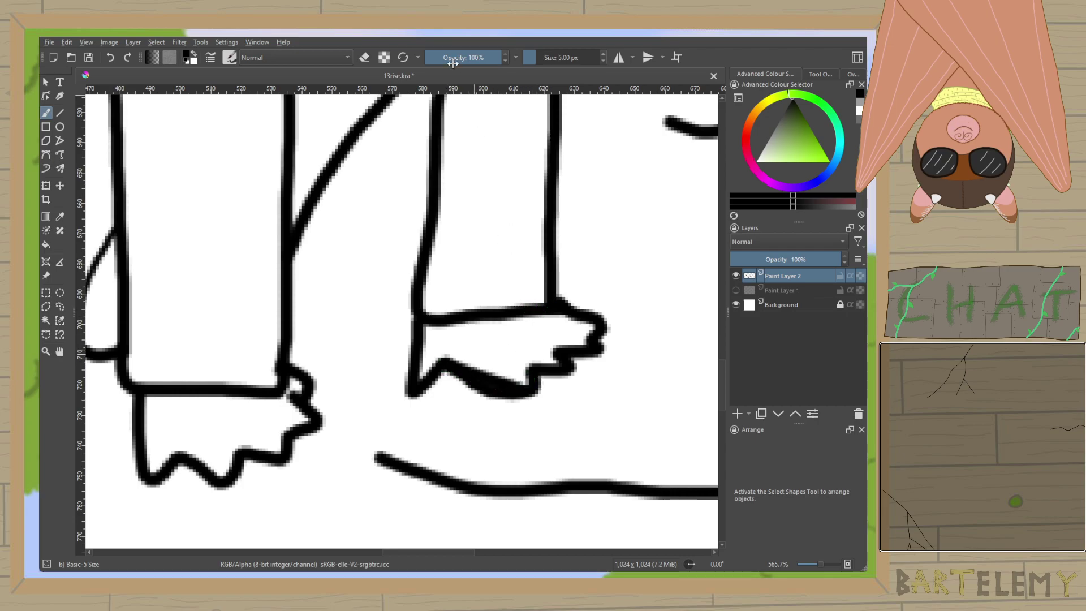
{"action": "key", "text": "e"}
{"action": "mouse_move", "coordinate": [453, 380]}
{"action": "left_mouse_down"}
{"action": "mouse_move", "coordinate": [520, 418]}
{"action": "mouse_move", "coordinate": [511, 407]}
{"action": "left_mouse_up"}
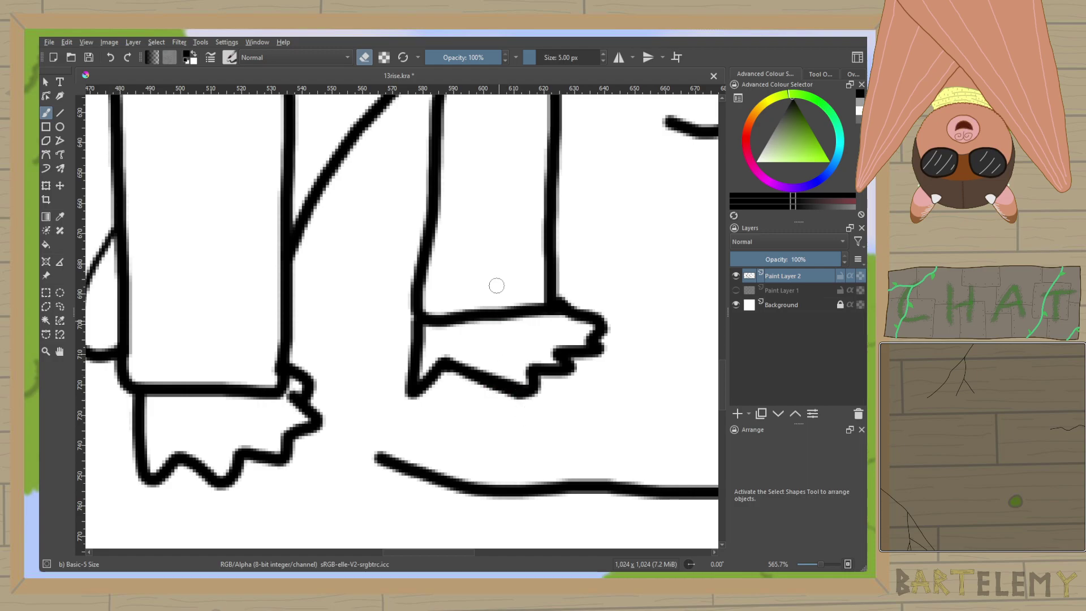
{"action": "key", "text": "e"}
Set the brush size to 3 px and add a short dash on the upper back beside the hair.
{"action": "left_click", "coordinate": [602, 60]}
{"action": "left_click", "coordinate": [602, 60]}
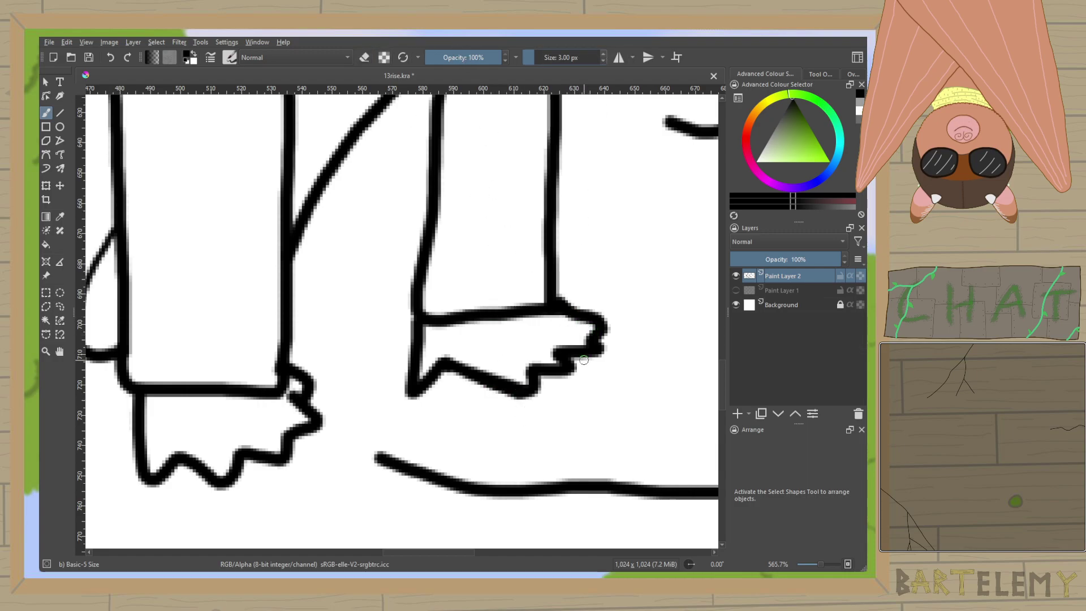
{"action": "key", "text": "minus"}
{"action": "key", "text": "minus"}
{"action": "key", "text": "minus"}
{"action": "key", "text": "minus"}
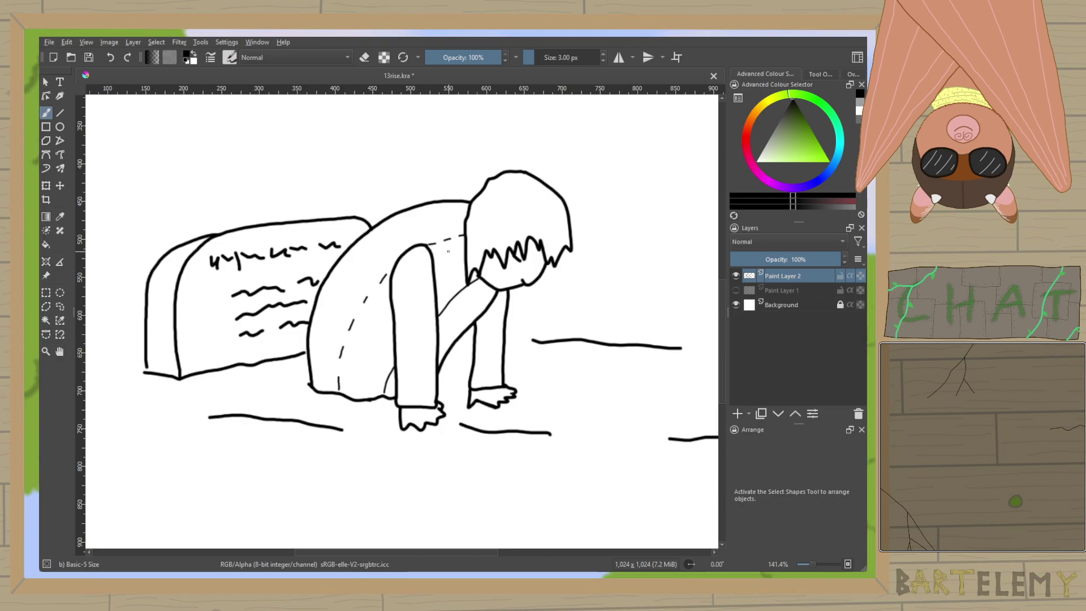
{"action": "key", "text": "plus"}
{"action": "key", "text": "plus"}
{"action": "key", "text": "plus"}
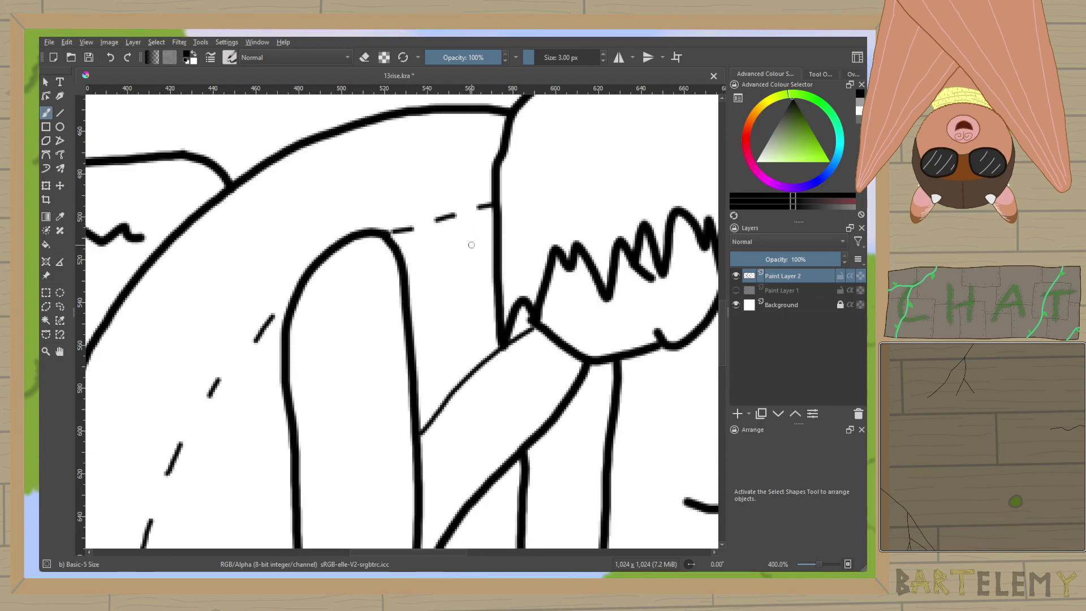
{"action": "key", "text": "minus"}
{"action": "key", "text": "minus"}
{"action": "key", "text": "plus"}
{"action": "key", "text": "plus"}
{"action": "left_click_drag", "start_coordinate": [448, 165], "coordinate": [469, 161]}
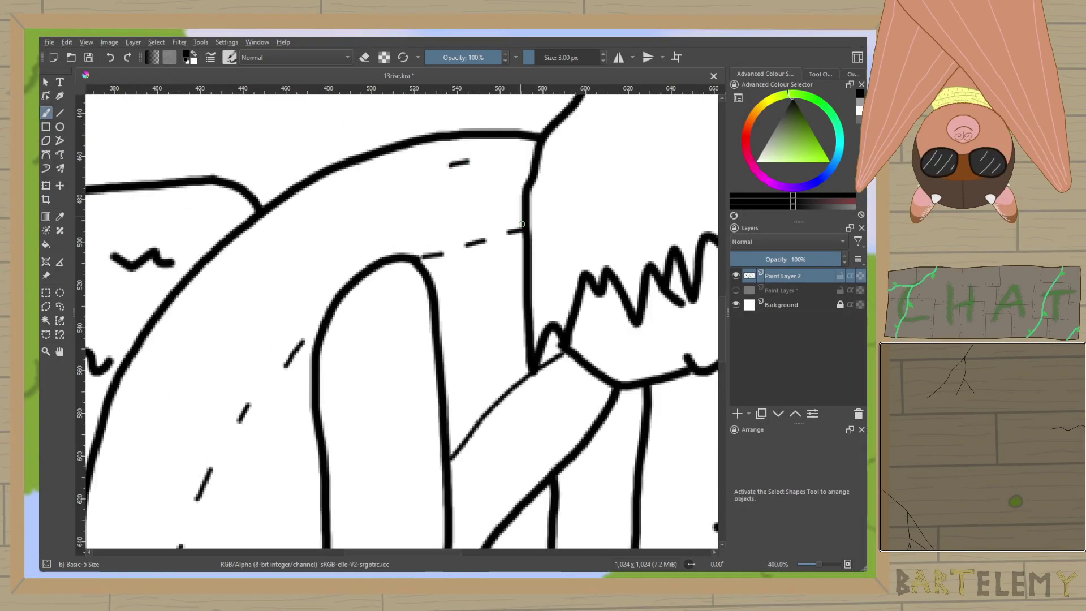
Hatch the top of the back and scatter dots and short strokes across the upper garment.
{"action": "key", "text": "minus"}
{"action": "key", "text": "minus"}
{"action": "key", "text": "plus"}
{"action": "key", "text": "plus"}
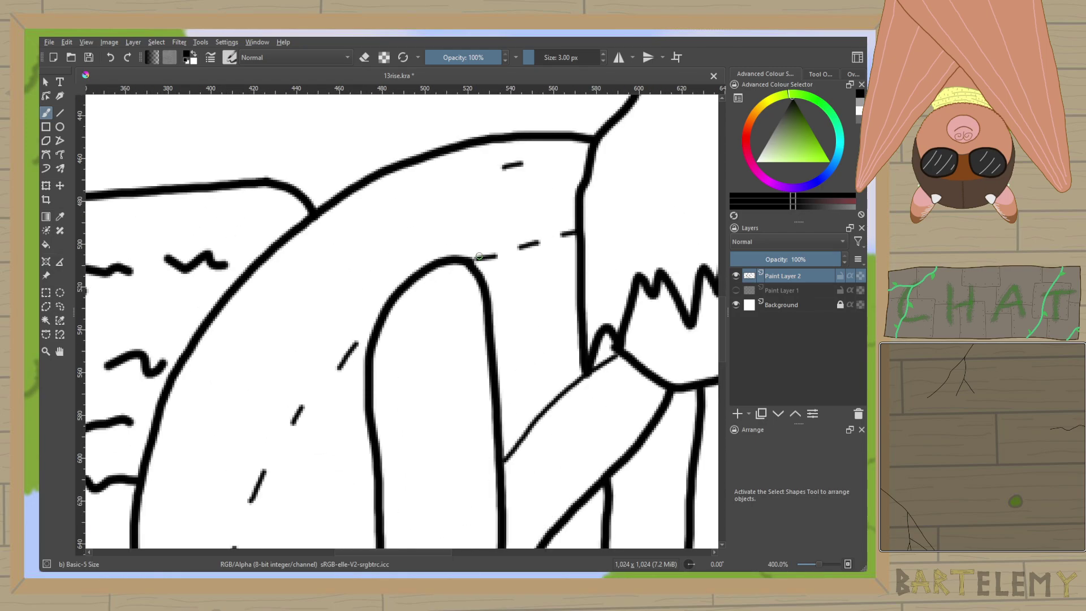
{"action": "mouse_move", "coordinate": [465, 147]}
{"action": "left_mouse_down"}
{"action": "mouse_move", "coordinate": [424, 171]}
{"action": "mouse_move", "coordinate": [425, 199]}
{"action": "mouse_move", "coordinate": [342, 205]}
{"action": "mouse_move", "coordinate": [368, 198]}
{"action": "mouse_move", "coordinate": [372, 221]}
{"action": "mouse_move", "coordinate": [326, 218]}
{"action": "mouse_move", "coordinate": [313, 257]}
{"action": "mouse_move", "coordinate": [468, 182]}
{"action": "left_mouse_up"}
{"action": "left_click", "coordinate": [415, 220]}
{"action": "left_click", "coordinate": [363, 252]}
{"action": "left_click", "coordinate": [314, 280]}
{"action": "left_click_drag", "start_coordinate": [248, 288], "coordinate": [265, 298]}
{"action": "left_click", "coordinate": [293, 306]}
{"action": "left_click", "coordinate": [282, 255]}
{"action": "left_click_drag", "start_coordinate": [329, 311], "coordinate": [323, 340]}
{"action": "left_click", "coordinate": [329, 425]}
{"action": "left_click", "coordinate": [283, 378]}
Scatter dots and a small dash over the lower garment, and add small marks on the ground below the hem.
{"action": "left_click_drag", "start_coordinate": [327, 407], "coordinate": [396, 212]}
{"action": "left_click", "coordinate": [301, 220]}
{"action": "left_click", "coordinate": [352, 312]}
{"action": "left_click_drag", "start_coordinate": [380, 359], "coordinate": [377, 369]}
{"action": "left_click_drag", "start_coordinate": [260, 516], "coordinate": [326, 527]}
{"action": "left_click", "coordinate": [369, 514]}
{"action": "left_click", "coordinate": [411, 522]}
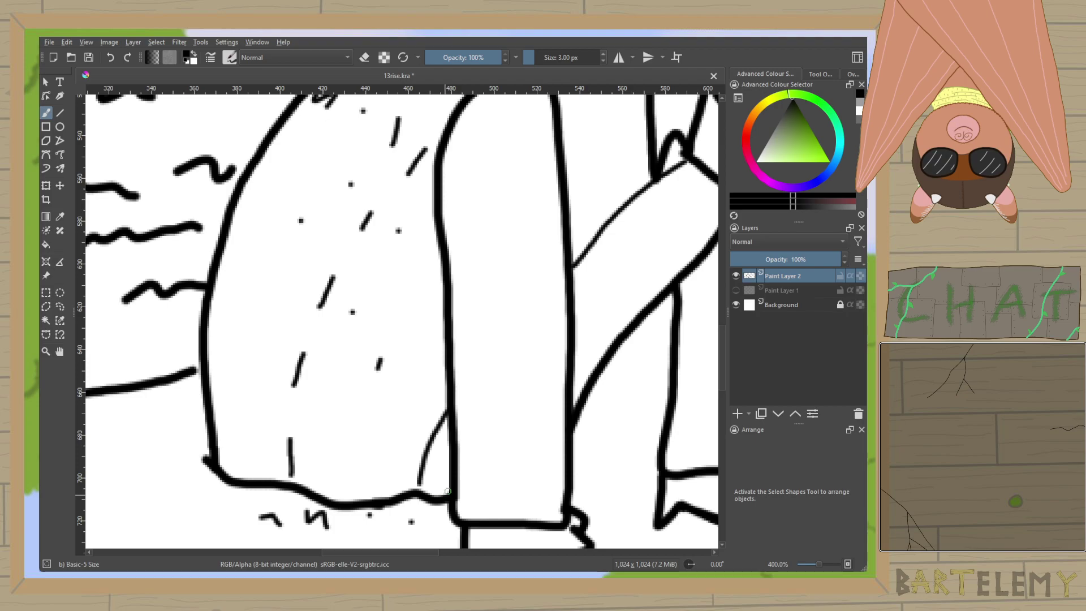
Add short zigzag strands and dashes across the hair, plus small scribbles on the near shoulder and the face.
{"action": "scroll", "coordinate": [447, 493], "scroll_direction": "down", "scroll_amount": 5}
{"action": "scroll", "coordinate": [478, 381], "scroll_direction": "up", "scroll_amount": 4}
{"action": "mouse_move", "coordinate": [452, 279]}
{"action": "left_mouse_down"}
{"action": "mouse_move", "coordinate": [484, 283]}
{"action": "mouse_move", "coordinate": [285, 312]}
{"action": "left_mouse_up"}
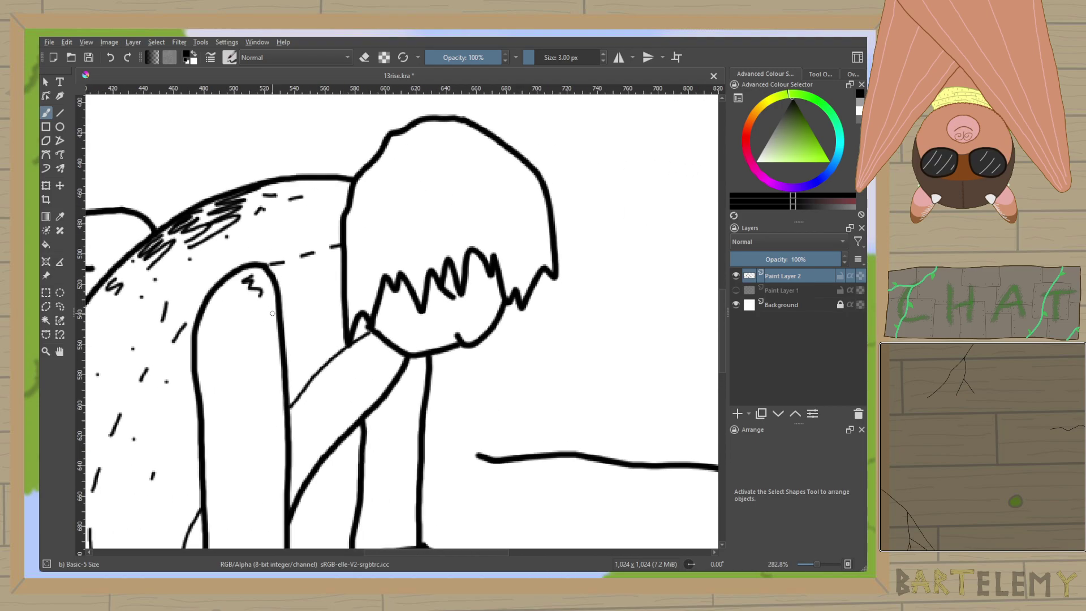
{"action": "left_click_drag", "start_coordinate": [405, 179], "coordinate": [419, 229]}
{"action": "left_click_drag", "start_coordinate": [507, 156], "coordinate": [524, 187]}
{"action": "left_click_drag", "start_coordinate": [509, 225], "coordinate": [505, 241]}
{"action": "left_click_drag", "start_coordinate": [506, 127], "coordinate": [481, 136]}
{"action": "left_click_drag", "start_coordinate": [530, 185], "coordinate": [551, 203]}
{"action": "mouse_move", "coordinate": [455, 155]}
{"action": "left_mouse_down"}
{"action": "mouse_move", "coordinate": [468, 176]}
{"action": "mouse_move", "coordinate": [459, 197]}
{"action": "left_mouse_up"}
{"action": "left_click_drag", "start_coordinate": [366, 245], "coordinate": [358, 264]}
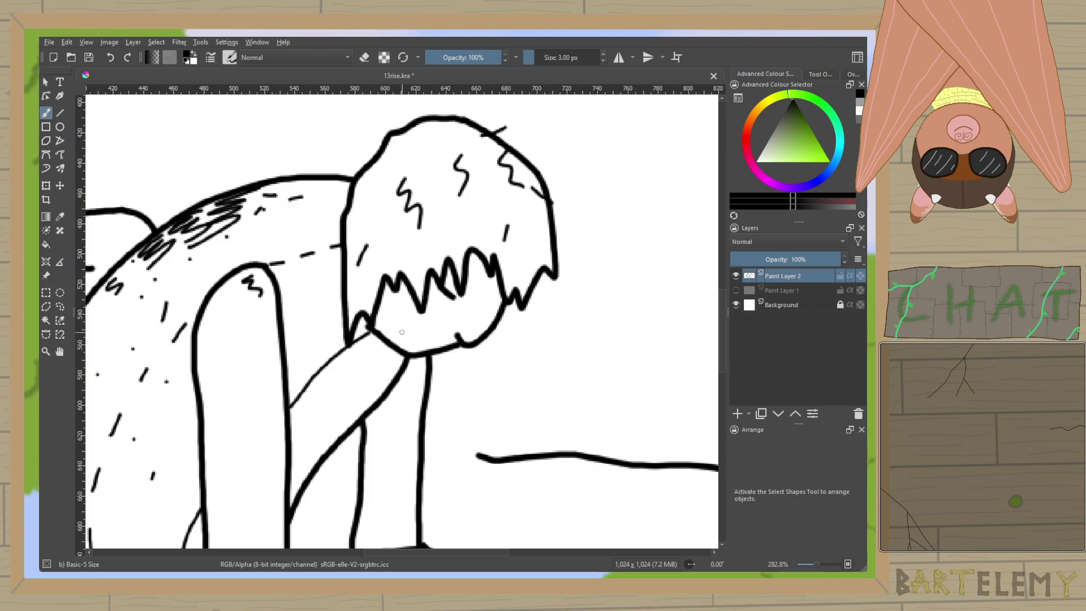
{"action": "left_click_drag", "start_coordinate": [397, 309], "coordinate": [404, 330]}
{"action": "scroll", "coordinate": [477, 389], "scroll_direction": "down", "scroll_amount": 3}
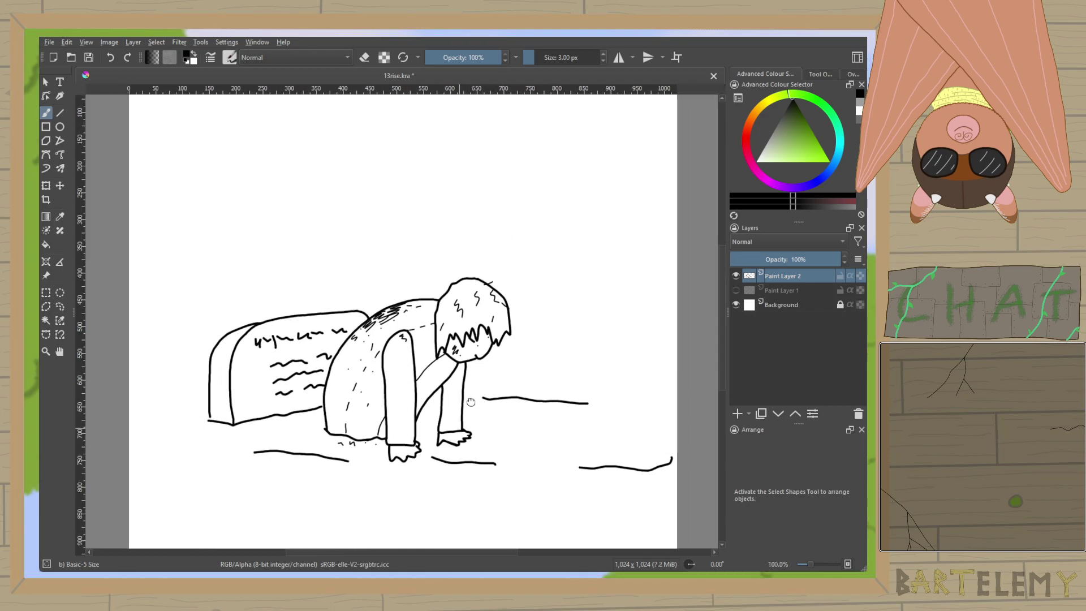
Draw thin zigzag dirt marks between the two arms and around the garment's hem on the gravestone side.
{"action": "left_click_drag", "start_coordinate": [475, 421], "coordinate": [488, 347]}
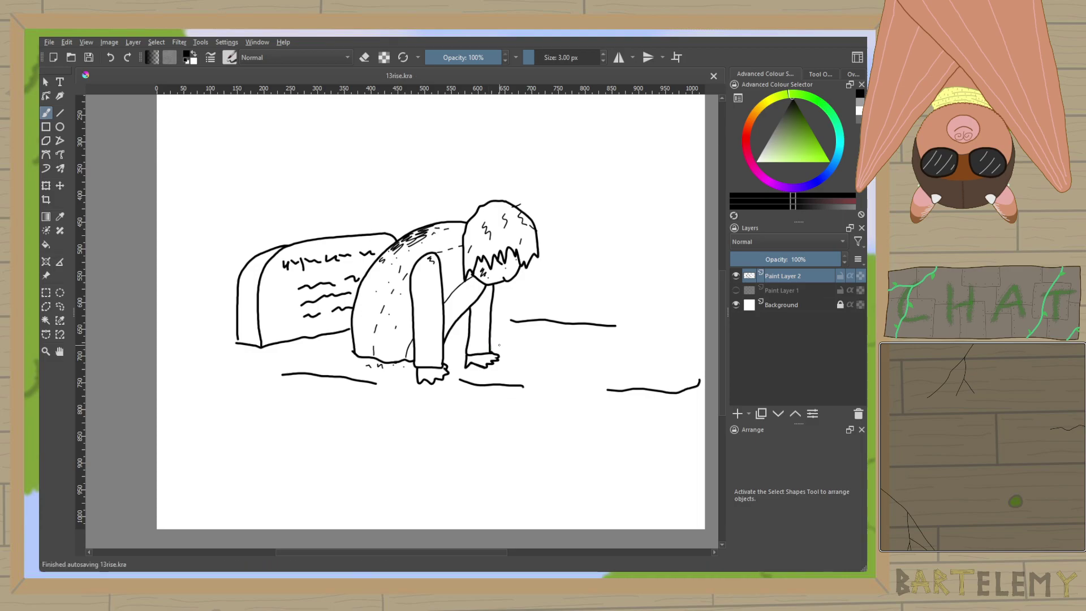
{"action": "scroll", "coordinate": [499, 345], "scroll_direction": "up", "scroll_amount": 3}
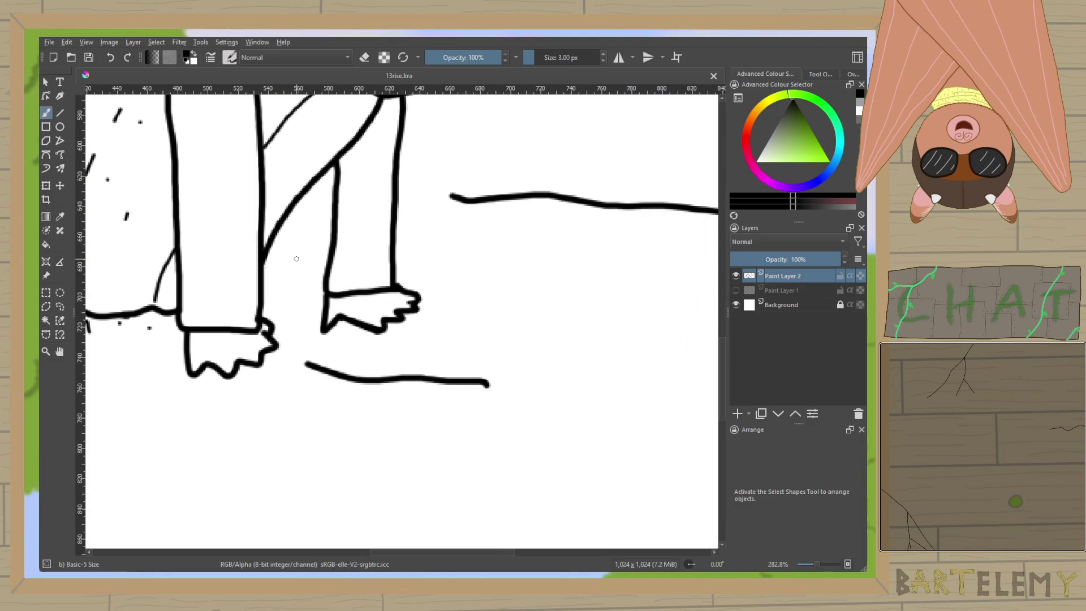
{"action": "mouse_move", "coordinate": [288, 249]}
{"action": "left_mouse_down"}
{"action": "mouse_move", "coordinate": [305, 272]}
{"action": "mouse_move", "coordinate": [287, 323]}
{"action": "left_mouse_up"}
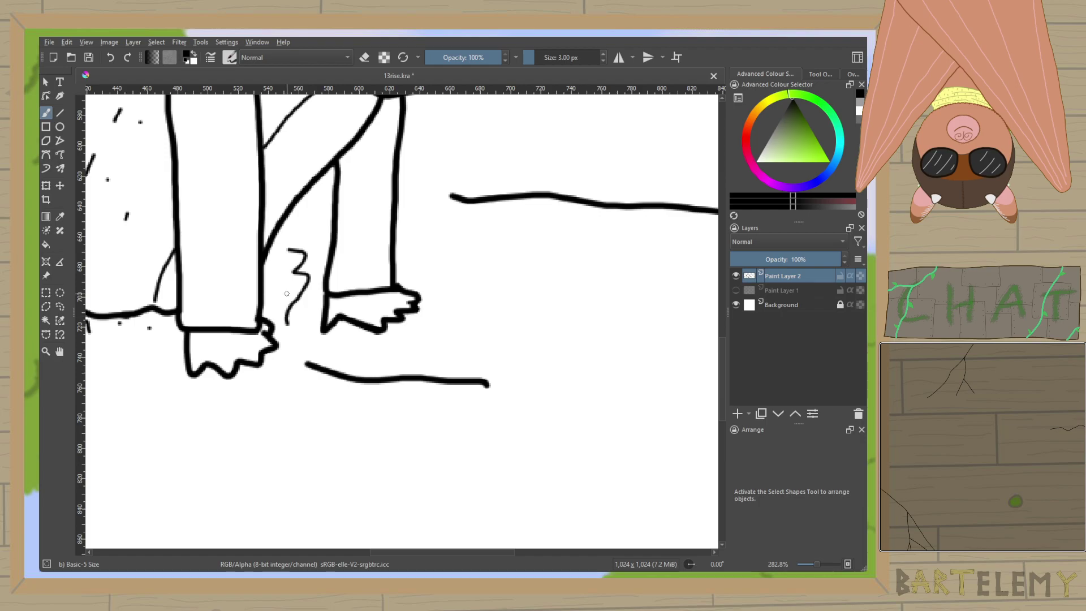
{"action": "left_click_drag", "start_coordinate": [309, 281], "coordinate": [714, 324]}
{"action": "mouse_move", "coordinate": [383, 290]}
{"action": "left_mouse_down"}
{"action": "mouse_move", "coordinate": [315, 334]}
{"action": "mouse_move", "coordinate": [337, 362]}
{"action": "left_mouse_up"}
{"action": "mouse_move", "coordinate": [396, 323]}
{"action": "left_mouse_down"}
{"action": "mouse_move", "coordinate": [383, 308]}
{"action": "mouse_move", "coordinate": [393, 319]}
{"action": "left_mouse_up"}
{"action": "mouse_move", "coordinate": [389, 346]}
{"action": "left_mouse_down"}
{"action": "mouse_move", "coordinate": [410, 370]}
{"action": "mouse_move", "coordinate": [450, 378]}
{"action": "left_mouse_up"}
Scatter small dots of dirt around the hem and among the zigzag marks between the arms.
{"action": "left_click", "coordinate": [546, 384]}
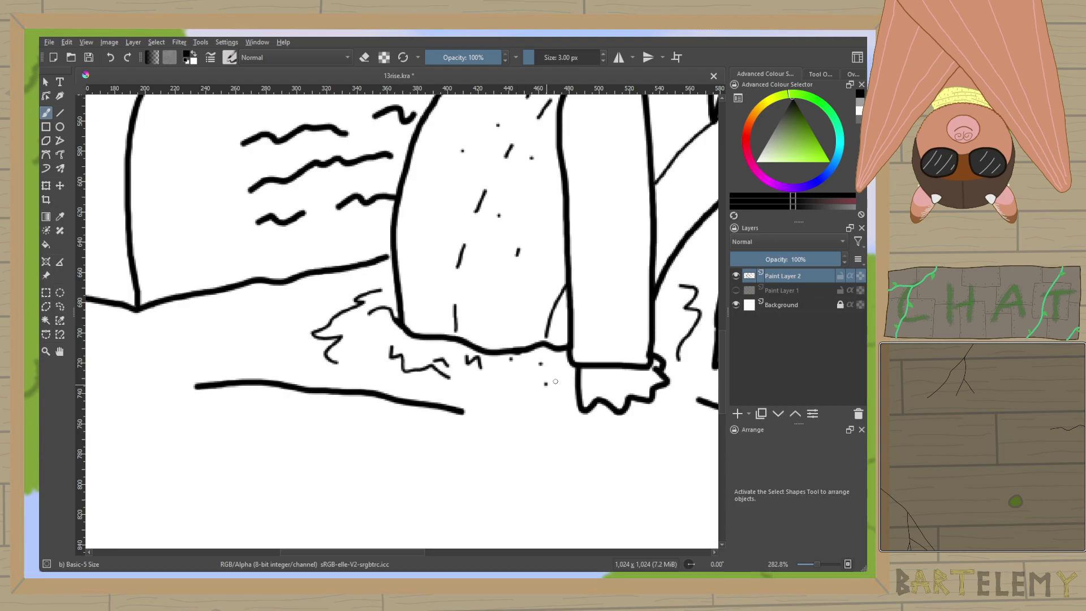
{"action": "left_click", "coordinate": [366, 327]}
{"action": "left_click", "coordinate": [392, 339]}
{"action": "left_click", "coordinate": [354, 343]}
{"action": "left_click", "coordinate": [388, 291]}
{"action": "scroll", "coordinate": [465, 305], "scroll_direction": "right", "scroll_amount": 5}
{"action": "scroll", "coordinate": [464, 305], "scroll_direction": "down", "scroll_amount": 1}
{"action": "left_click_drag", "start_coordinate": [483, 249], "coordinate": [465, 259]}
{"action": "left_click", "coordinate": [461, 276]}
{"action": "left_click", "coordinate": [476, 281]}
{"action": "left_click", "coordinate": [493, 283]}
{"action": "left_click", "coordinate": [463, 298]}
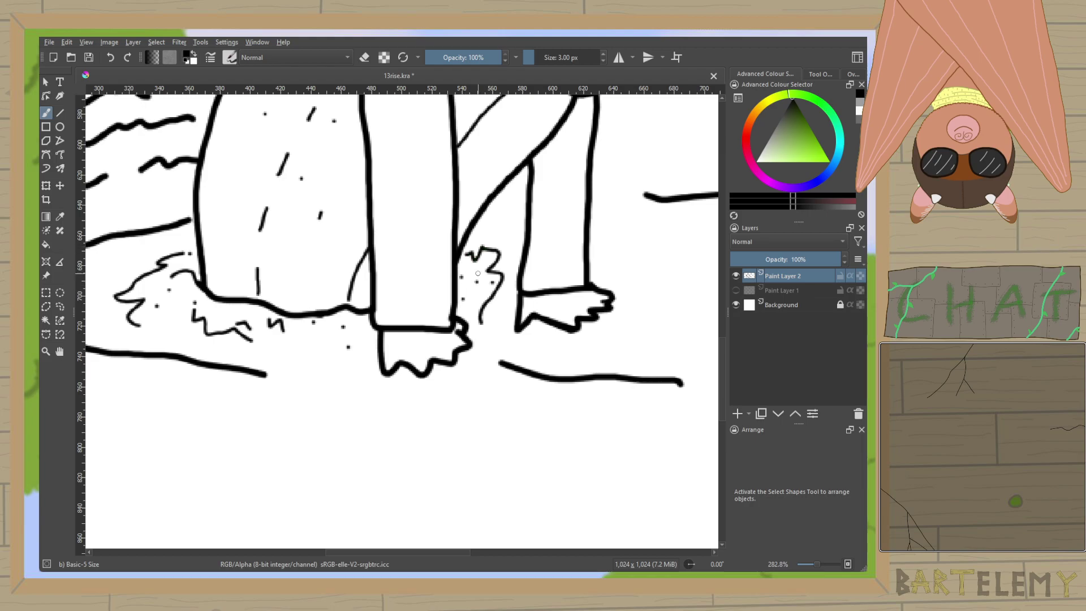
Save the finished gravestone drawing and close its document.
{"action": "key", "text": "1"}
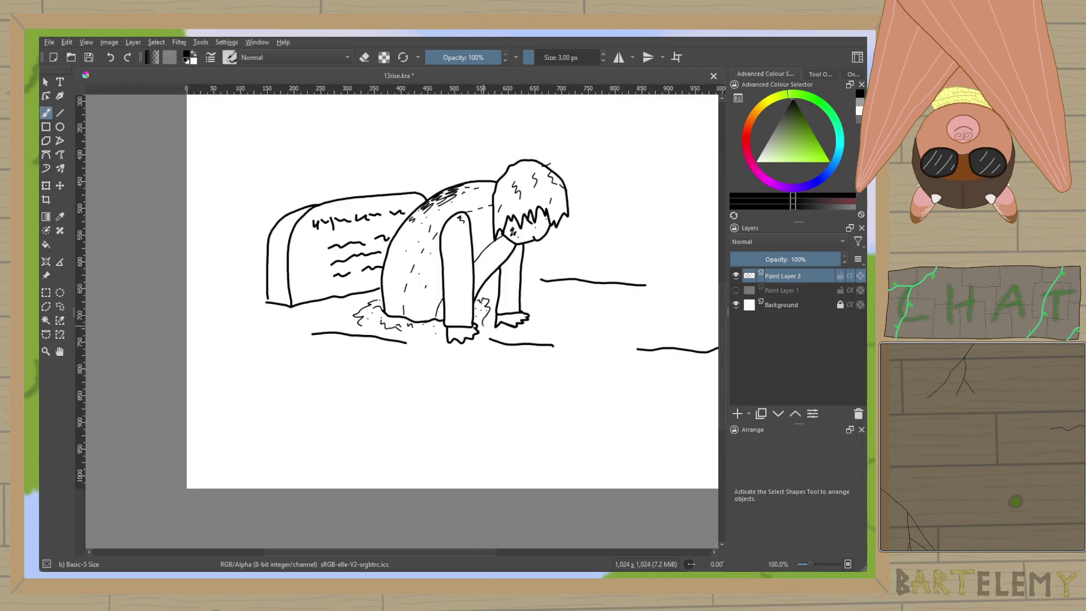
{"action": "key", "text": "ctrl+s"}
{"action": "scroll", "coordinate": [254, 170], "scroll_direction": "up", "scroll_amount": 2}
{"action": "scroll", "coordinate": [253, 170], "scroll_direction": "left", "scroll_amount": 2}
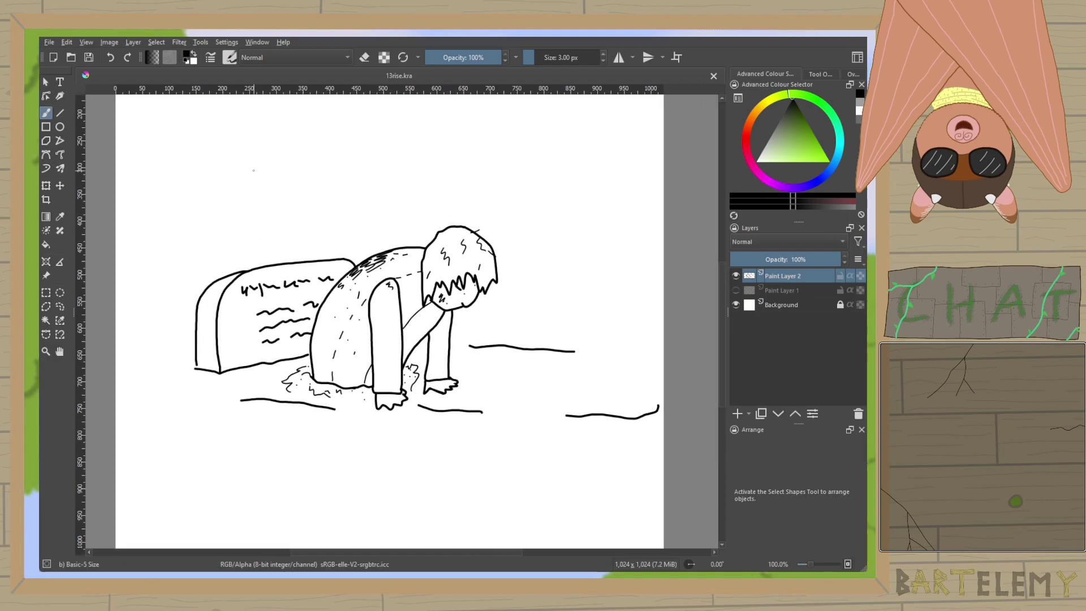
{"action": "left_click", "coordinate": [713, 76]}
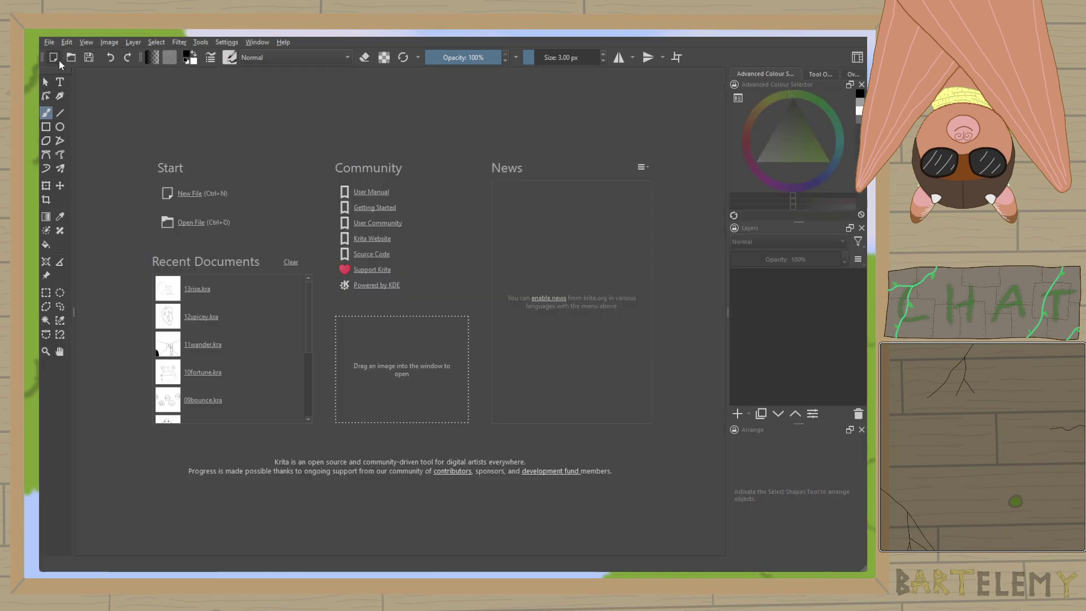
Create a new 1,024 x 1,024 document with an extra paint layer, and set the brush size to 5 px.
{"action": "key", "text": "ctrl+n"}
{"action": "key", "text": "Return"}
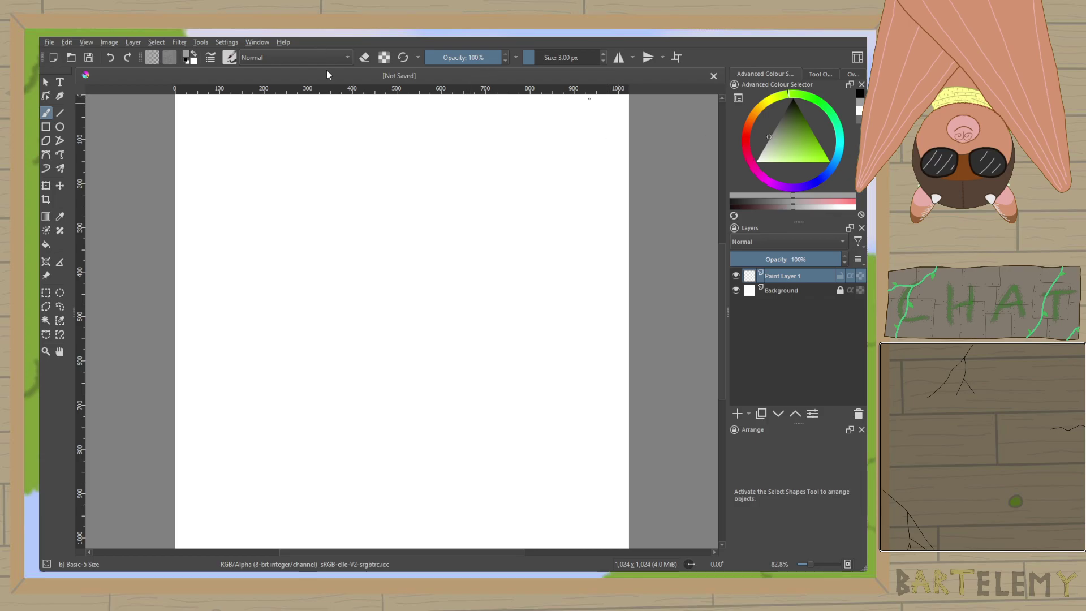
{"action": "left_click", "coordinate": [603, 54]}
{"action": "left_click", "coordinate": [603, 54]}
{"action": "left_click", "coordinate": [737, 413]}
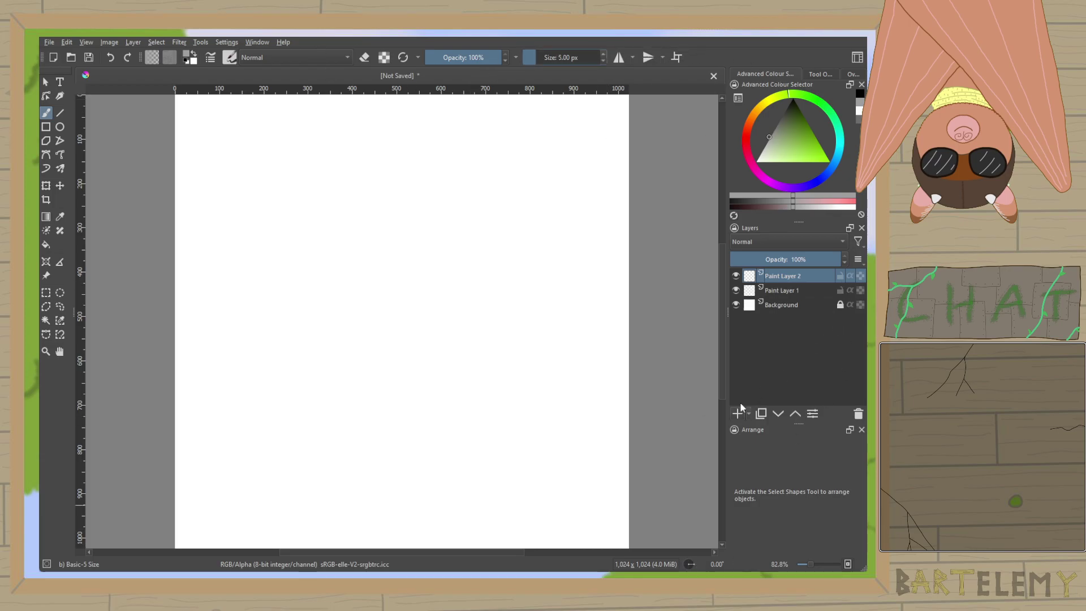
On Paint Layer 1, sketch two tall castle towers in grey, joined by a wall with an arched doorway.
{"action": "left_click", "coordinate": [789, 289]}
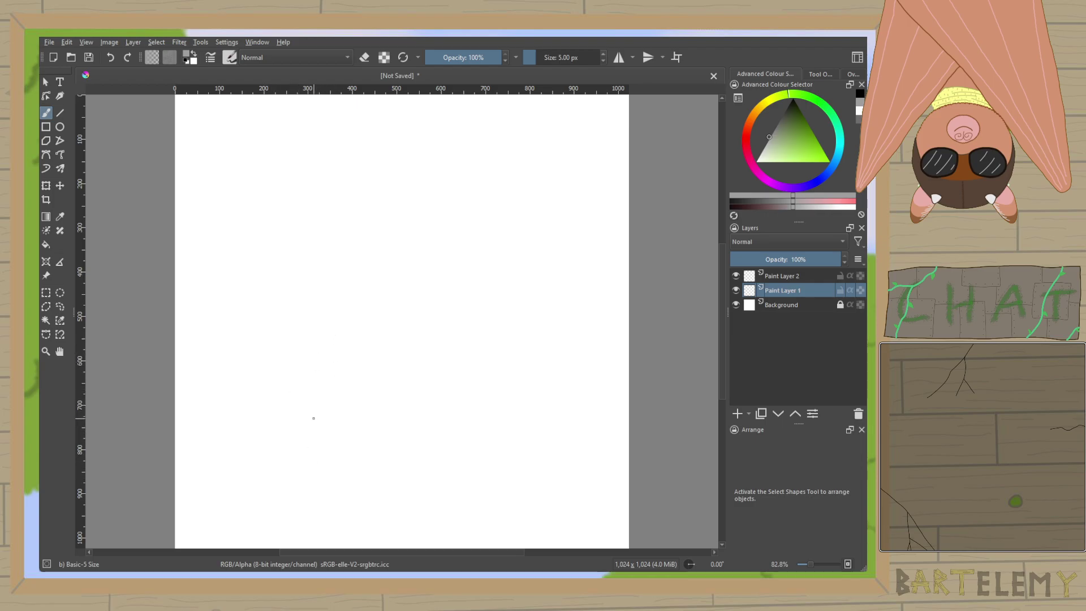
{"action": "left_click_drag", "start_coordinate": [320, 428], "coordinate": [281, 201]}
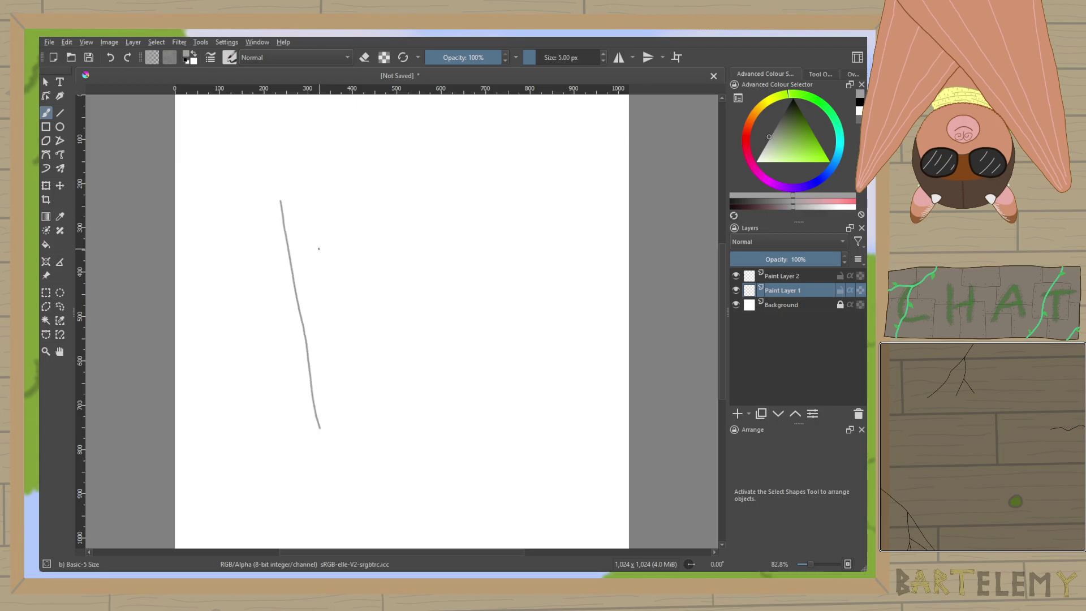
{"action": "left_click_drag", "start_coordinate": [459, 413], "coordinate": [474, 193]}
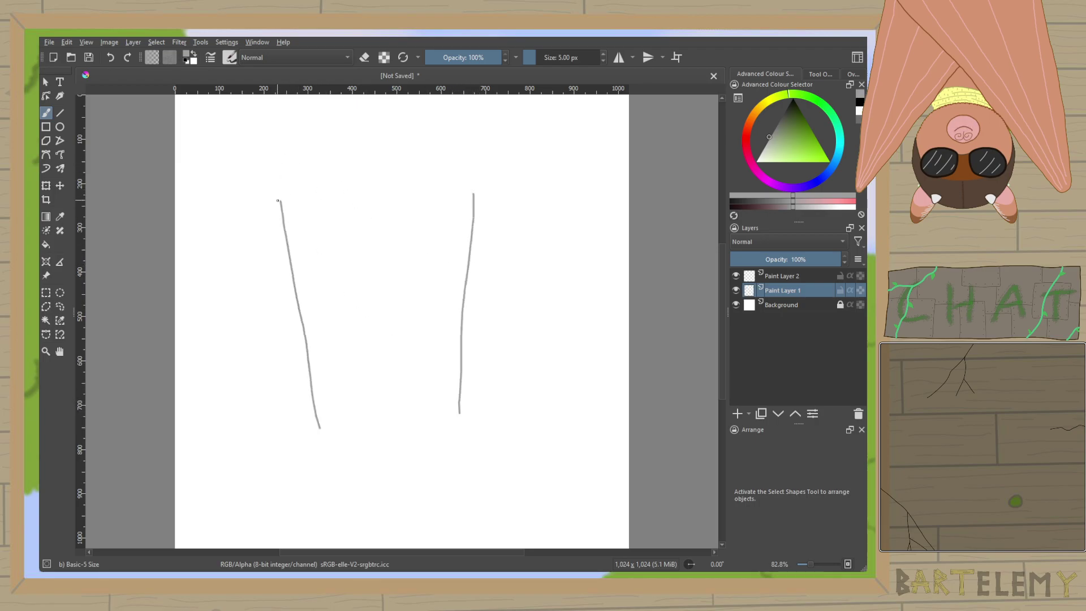
{"action": "left_click_drag", "start_coordinate": [281, 200], "coordinate": [332, 192]}
{"action": "mouse_move", "coordinate": [474, 191]}
{"action": "left_mouse_down"}
{"action": "mouse_move", "coordinate": [457, 183]}
{"action": "mouse_move", "coordinate": [423, 192]}
{"action": "mouse_move", "coordinate": [424, 228]}
{"action": "left_mouse_up"}
{"action": "left_click_drag", "start_coordinate": [329, 191], "coordinate": [348, 389]}
{"action": "left_click_drag", "start_coordinate": [424, 226], "coordinate": [402, 406]}
{"action": "left_click_drag", "start_coordinate": [329, 209], "coordinate": [416, 214]}
{"action": "mouse_move", "coordinate": [368, 403]}
{"action": "left_mouse_down"}
{"action": "mouse_move", "coordinate": [364, 377]}
{"action": "mouse_move", "coordinate": [383, 312]}
{"action": "mouse_move", "coordinate": [396, 369]}
{"action": "mouse_move", "coordinate": [386, 405]}
{"action": "left_mouse_up"}
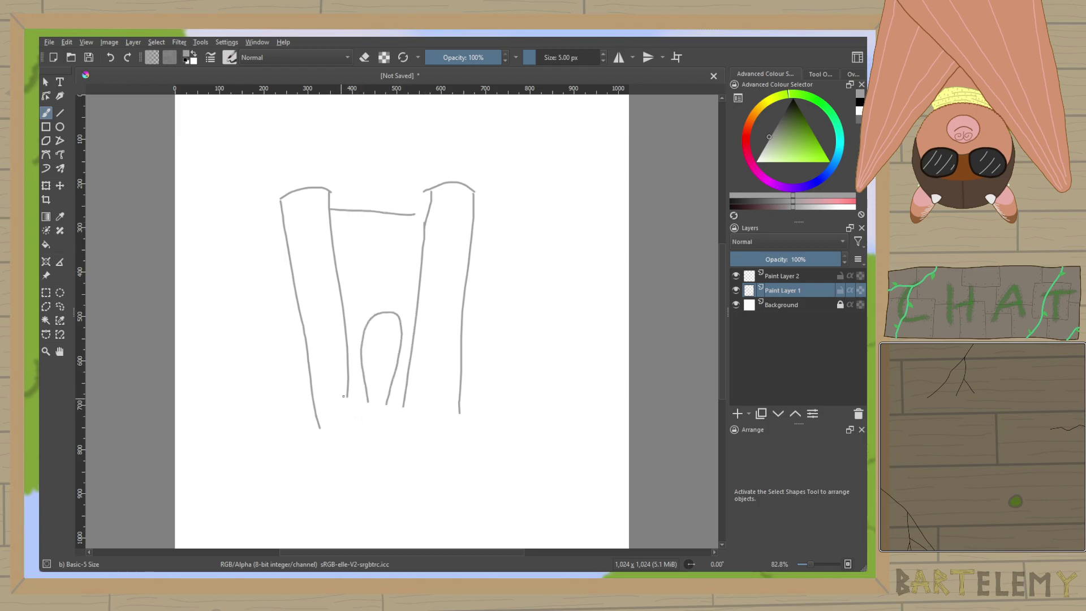
Sketch the castle's base line and extend the building with an outer tower and connecting wall on each side.
{"action": "left_click_drag", "start_coordinate": [316, 407], "coordinate": [455, 409]}
{"action": "left_click_drag", "start_coordinate": [470, 276], "coordinate": [576, 304]}
{"action": "mouse_move", "coordinate": [556, 403]}
{"action": "left_mouse_down"}
{"action": "mouse_move", "coordinate": [583, 264]}
{"action": "mouse_move", "coordinate": [600, 262]}
{"action": "mouse_move", "coordinate": [620, 295]}
{"action": "mouse_move", "coordinate": [601, 393]}
{"action": "mouse_move", "coordinate": [557, 401]}
{"action": "mouse_move", "coordinate": [592, 409]}
{"action": "left_mouse_up"}
{"action": "left_click_drag", "start_coordinate": [463, 405], "coordinate": [556, 401]}
{"action": "mouse_move", "coordinate": [314, 407]}
{"action": "left_mouse_down"}
{"action": "mouse_move", "coordinate": [194, 420]}
{"action": "mouse_move", "coordinate": [202, 349]}
{"action": "mouse_move", "coordinate": [188, 229]}
{"action": "mouse_move", "coordinate": [253, 234]}
{"action": "mouse_move", "coordinate": [229, 410]}
{"action": "left_mouse_up"}
{"action": "mouse_move", "coordinate": [242, 339]}
{"action": "left_mouse_down"}
{"action": "mouse_move", "coordinate": [291, 333]}
{"action": "mouse_move", "coordinate": [273, 235]}
{"action": "left_mouse_up"}
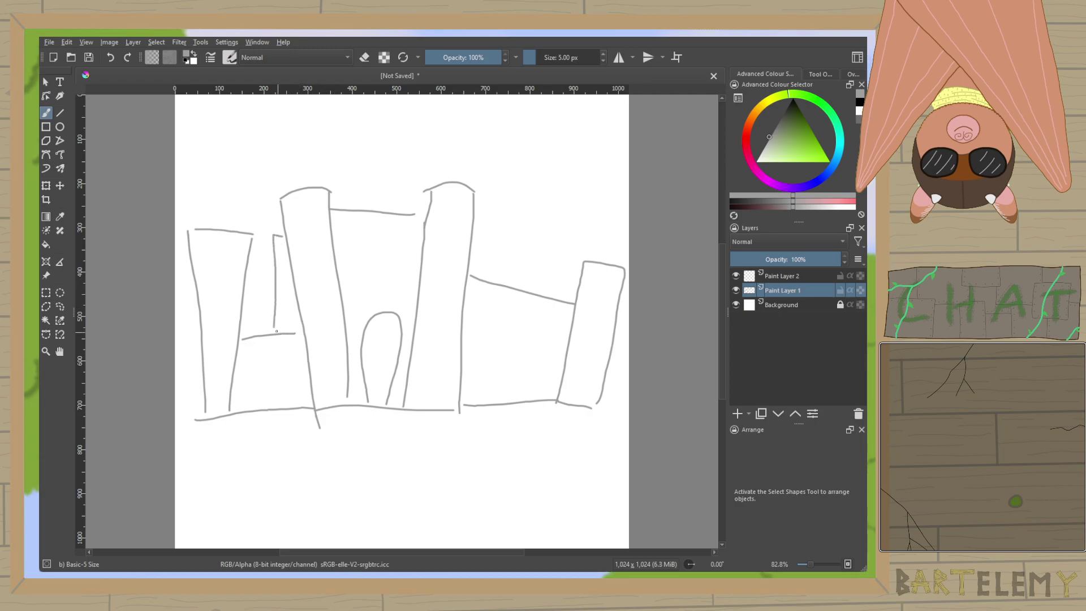
Redraw the small block beside the left central tower lower, and add two window slits above the doorway.
{"action": "key", "text": "ctrl+z"}
{"action": "mouse_move", "coordinate": [275, 333]}
{"action": "left_mouse_down"}
{"action": "mouse_move", "coordinate": [270, 289]}
{"action": "mouse_move", "coordinate": [300, 284]}
{"action": "left_mouse_up"}
{"action": "mouse_move", "coordinate": [362, 244]}
{"action": "left_mouse_down"}
{"action": "mouse_move", "coordinate": [363, 270]}
{"action": "mouse_move", "coordinate": [402, 274]}
{"action": "left_mouse_up"}
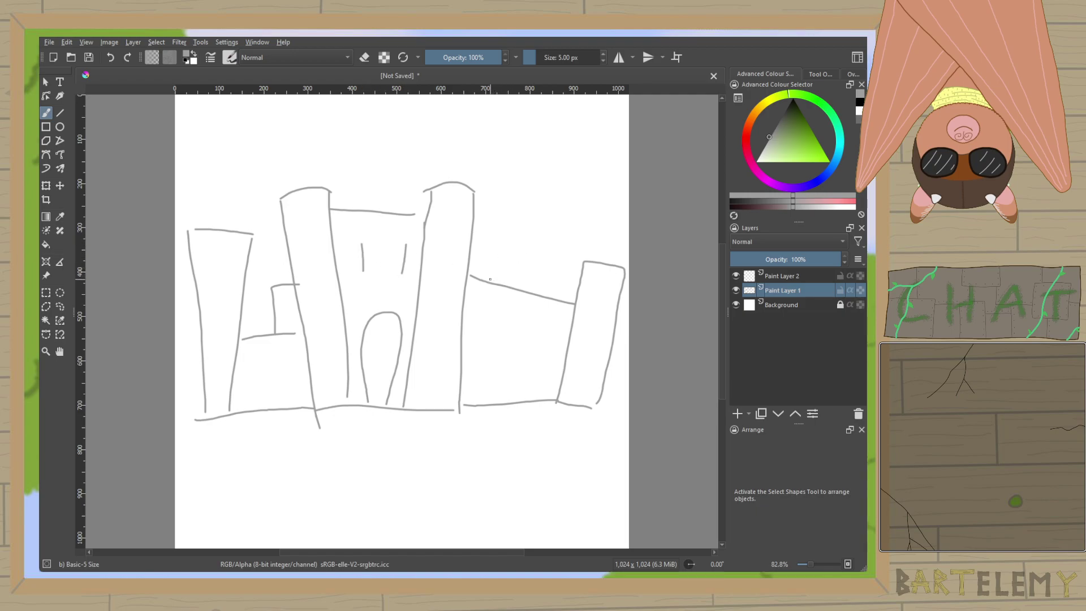
{"action": "left_click_drag", "start_coordinate": [492, 279], "coordinate": [499, 191]}
Sketch a long rounded platform edge under the castle, with a wavy ground line and slanted sides below it.
{"action": "mouse_move", "coordinate": [199, 406]}
{"action": "left_mouse_down"}
{"action": "mouse_move", "coordinate": [229, 441]}
{"action": "mouse_move", "coordinate": [379, 434]}
{"action": "left_mouse_up"}
{"action": "left_click_drag", "start_coordinate": [556, 428], "coordinate": [624, 409]}
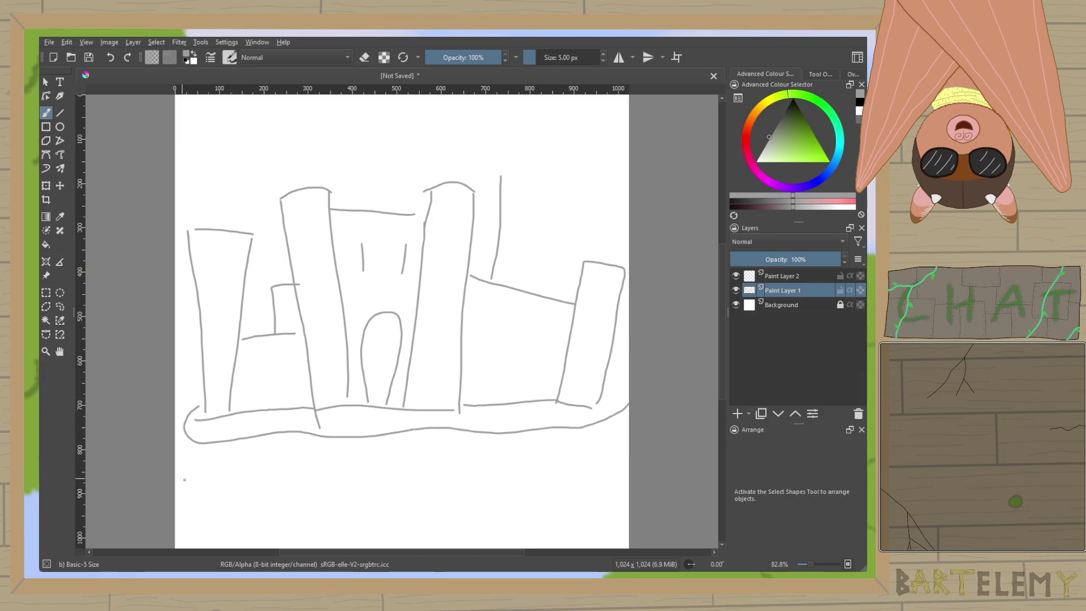
{"action": "left_click_drag", "start_coordinate": [176, 487], "coordinate": [622, 471]}
{"action": "left_click_drag", "start_coordinate": [183, 429], "coordinate": [199, 475]}
{"action": "left_click_drag", "start_coordinate": [619, 413], "coordinate": [603, 458]}
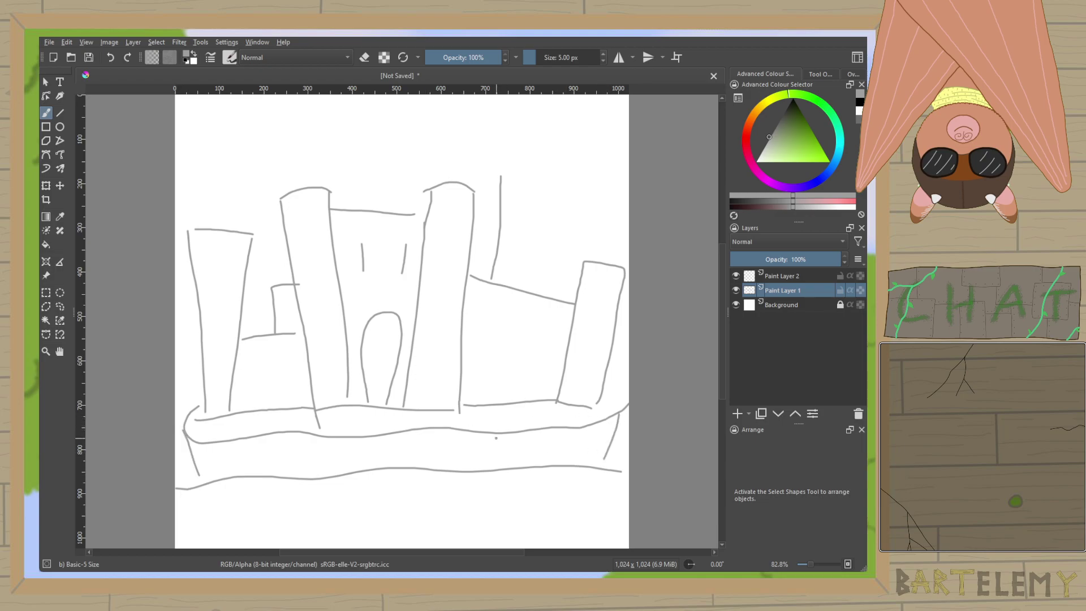
Add short vertical marks along the platform's front face and complete the rear tower behind the right wall.
{"action": "left_click_drag", "start_coordinate": [445, 433], "coordinate": [446, 460]}
{"action": "left_click_drag", "start_coordinate": [353, 449], "coordinate": [352, 471]}
{"action": "mouse_move", "coordinate": [502, 176]}
{"action": "left_mouse_down"}
{"action": "mouse_move", "coordinate": [544, 181]}
{"action": "mouse_move", "coordinate": [531, 279]}
{"action": "left_mouse_up"}
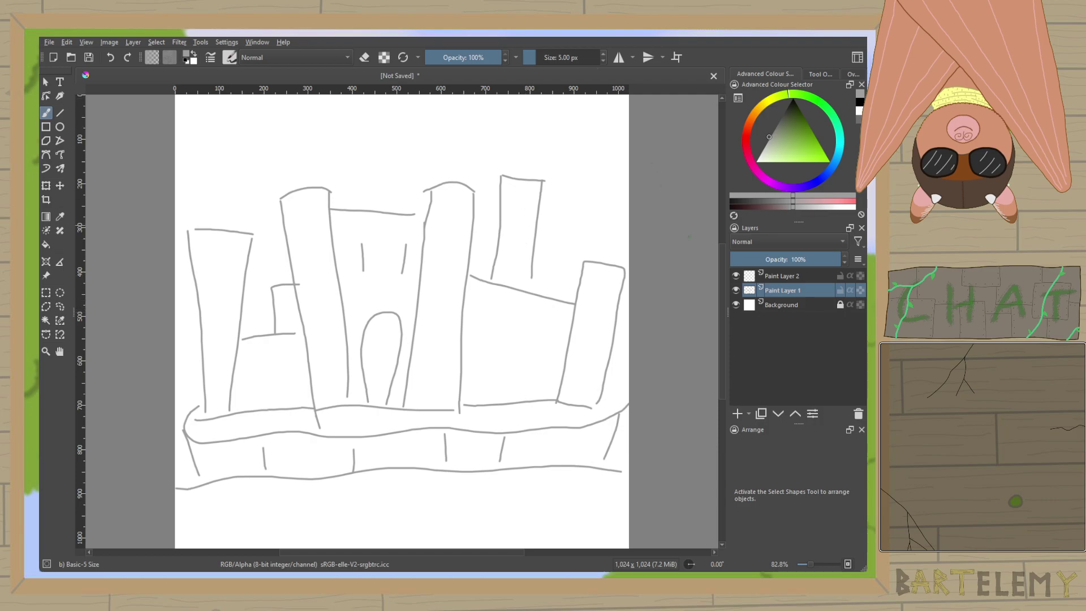
On Paint Layer 2, ink the wavy ground line across the full canvas width in black.
{"action": "key", "text": "Page_Up"}
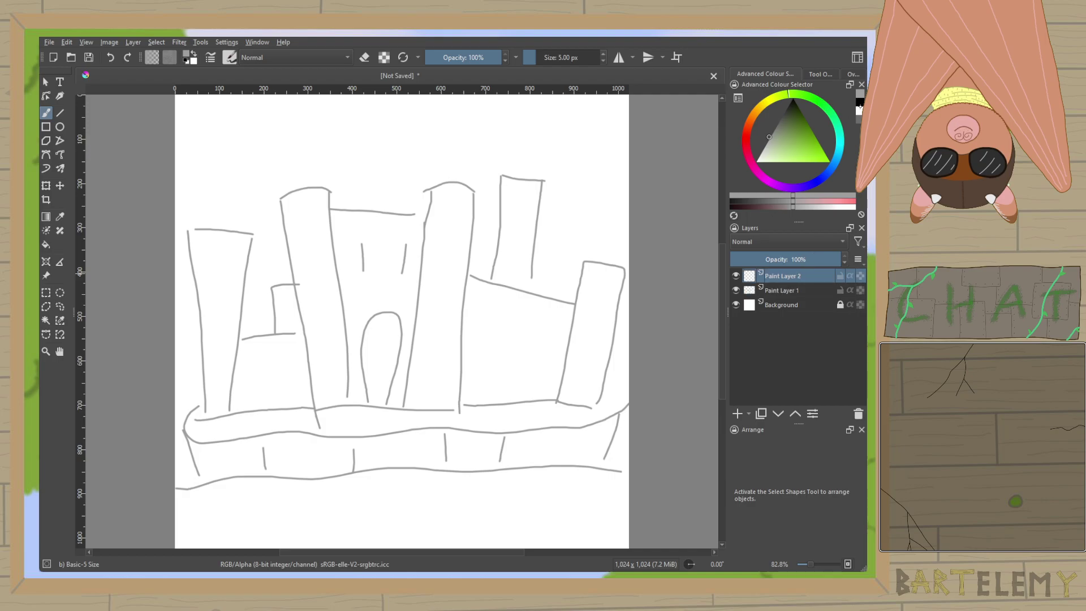
{"action": "key", "text": "d"}
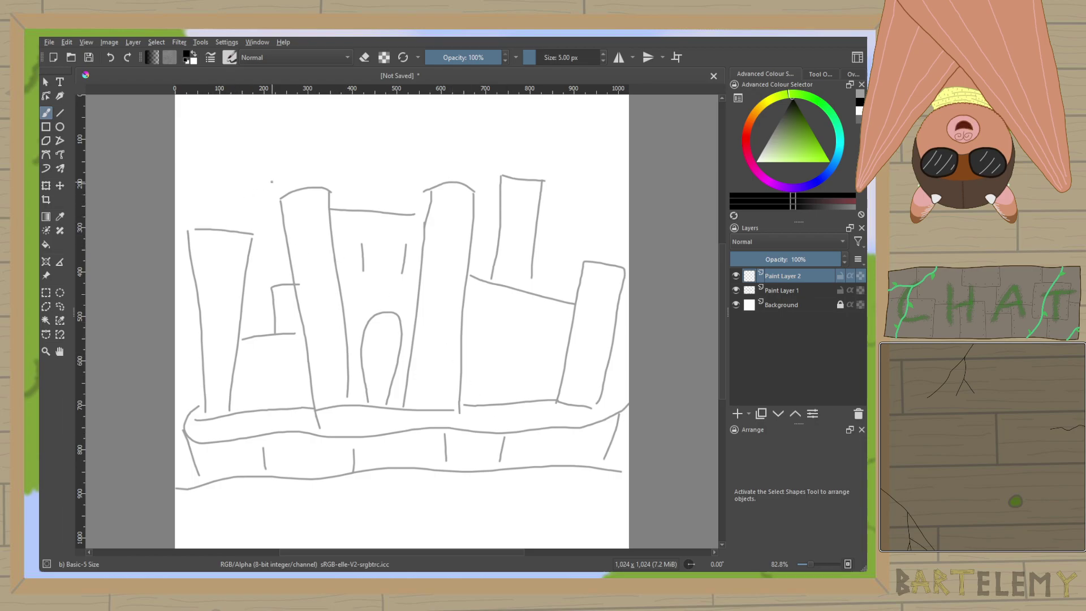
{"action": "mouse_move", "coordinate": [268, 198]}
{"action": "left_mouse_down"}
{"action": "mouse_move", "coordinate": [296, 140]}
{"action": "mouse_move", "coordinate": [344, 182]}
{"action": "left_mouse_up"}
{"action": "key", "text": "ctrl+z"}
{"action": "scroll", "coordinate": [394, 378], "scroll_direction": "down", "scroll_amount": 2}
{"action": "scroll", "coordinate": [368, 378], "scroll_direction": "up", "scroll_amount": 2}
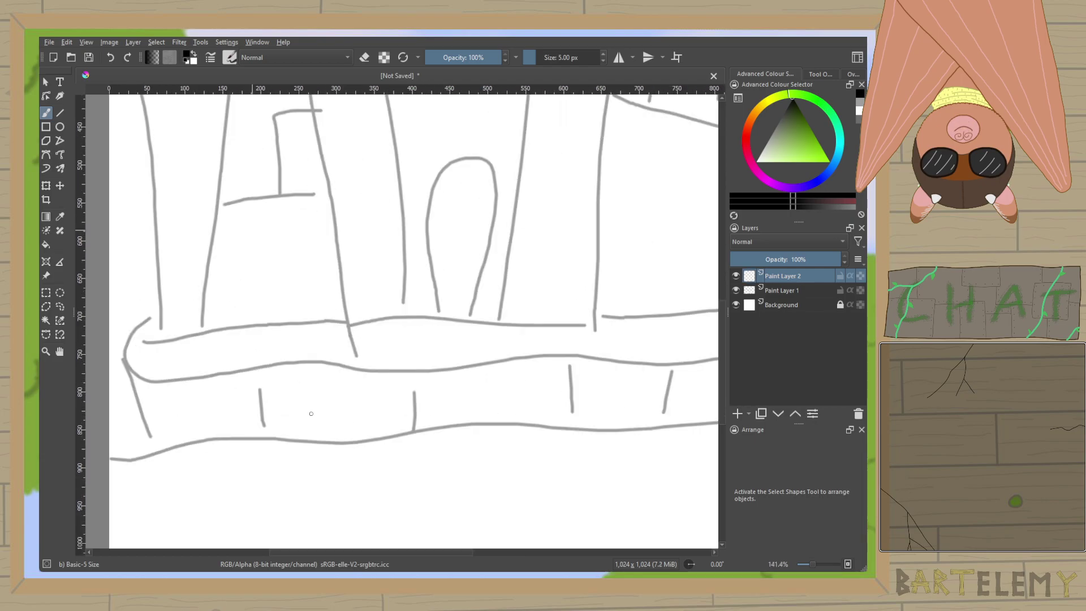
{"action": "scroll", "coordinate": [216, 366], "scroll_direction": "down", "scroll_amount": 2}
{"action": "scroll", "coordinate": [215, 365], "scroll_direction": "up", "scroll_amount": 1}
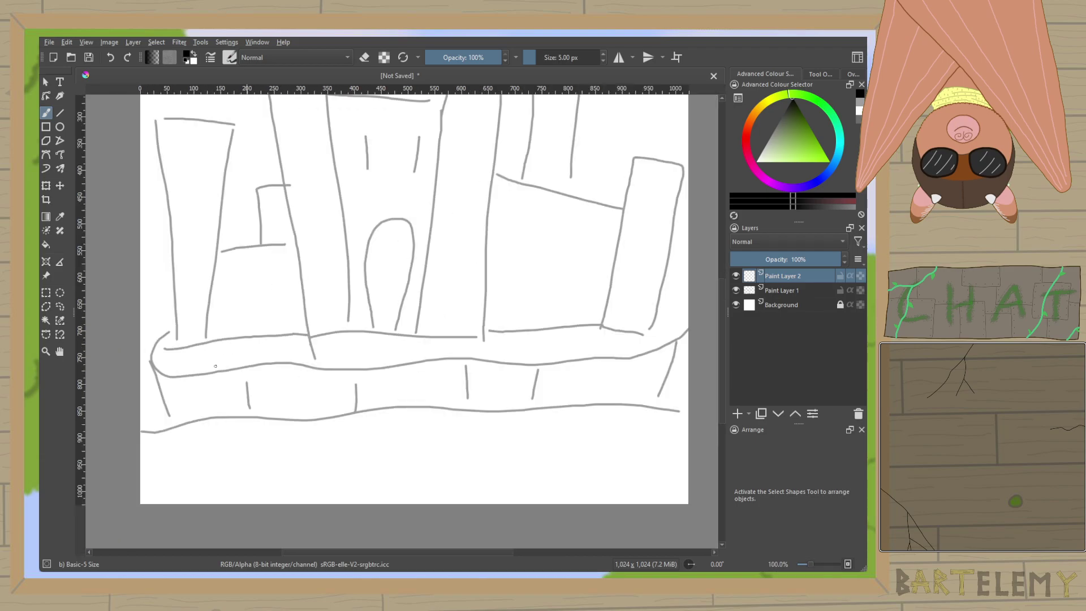
{"action": "mouse_move", "coordinate": [159, 427]}
{"action": "left_mouse_down"}
{"action": "mouse_move", "coordinate": [511, 405]}
{"action": "mouse_move", "coordinate": [689, 413]}
{"action": "left_mouse_up"}
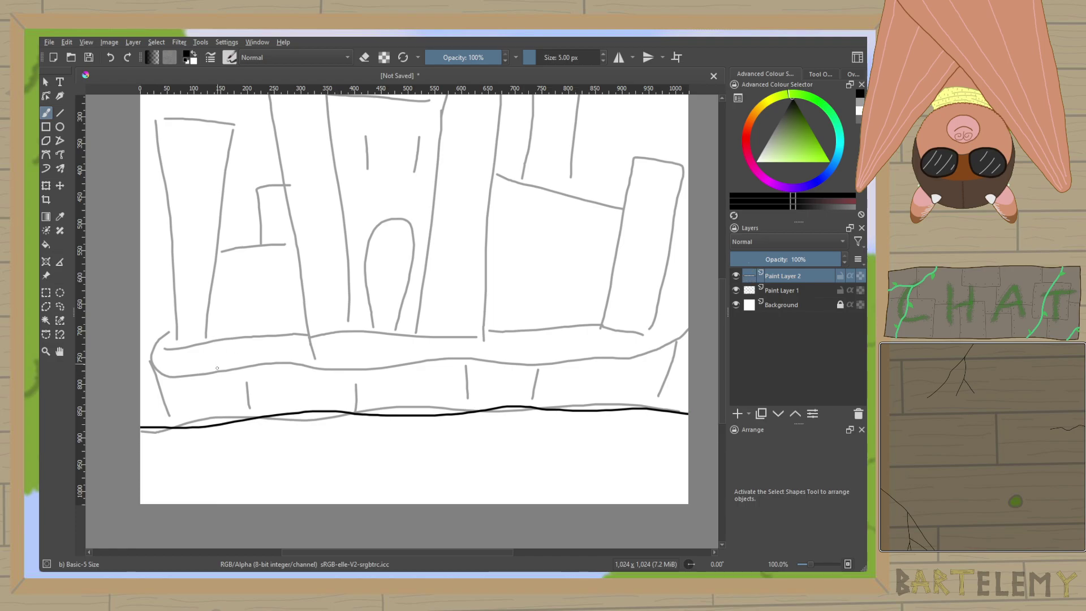
Ink the castle's base from the left outer tower to the doorway, then the arch with a grate at its top.
{"action": "scroll", "coordinate": [509, 363], "scroll_direction": "up", "scroll_amount": 1}
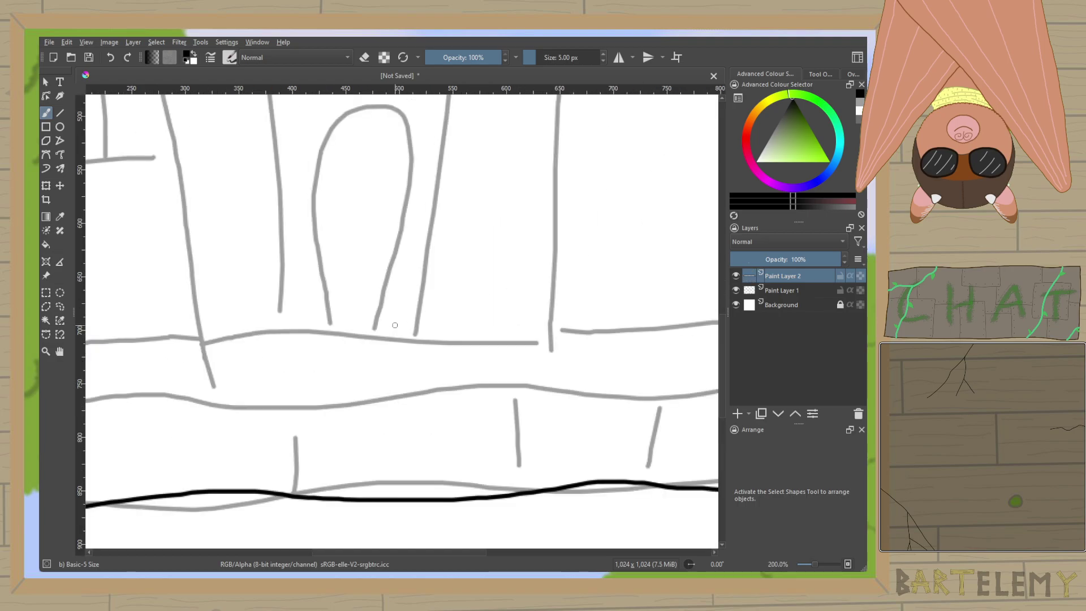
{"action": "scroll", "coordinate": [305, 383], "scroll_direction": "up", "scroll_amount": 1}
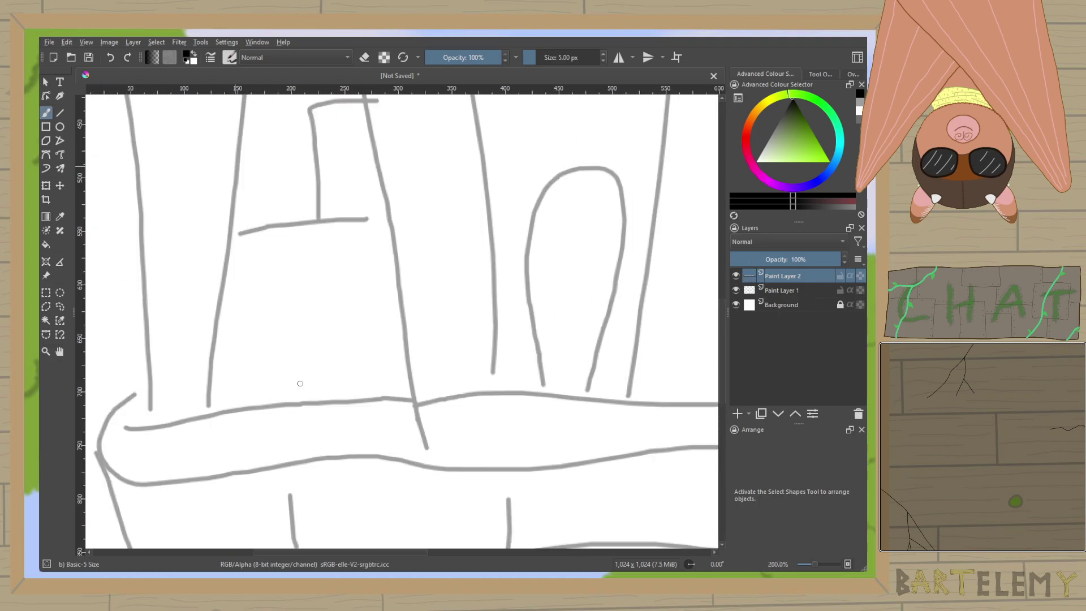
{"action": "mouse_move", "coordinate": [146, 419]}
{"action": "left_mouse_down"}
{"action": "mouse_move", "coordinate": [197, 428]}
{"action": "mouse_move", "coordinate": [399, 407]}
{"action": "left_mouse_up"}
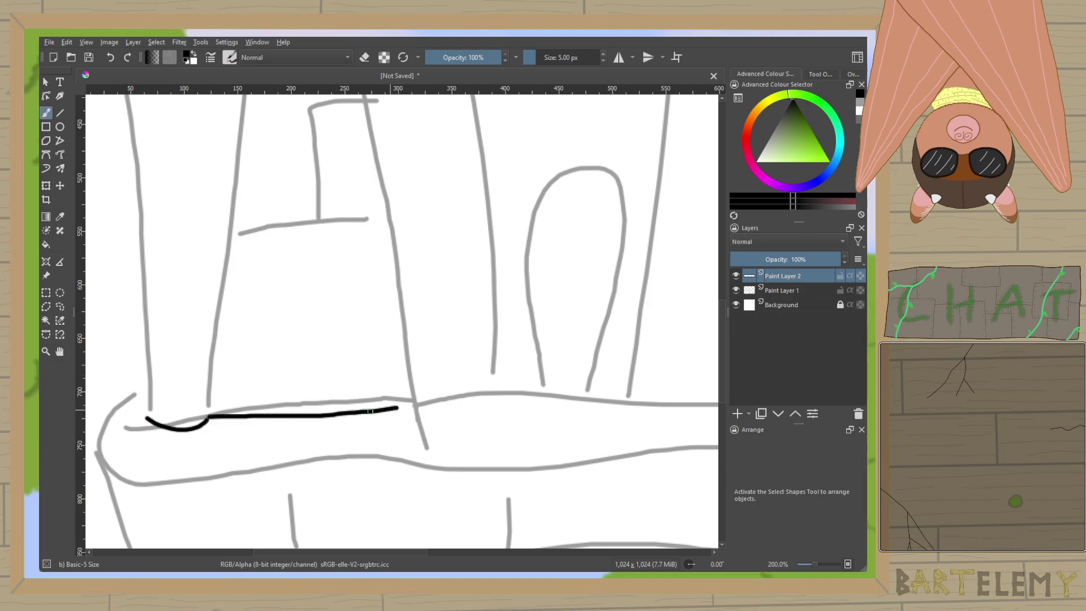
{"action": "key", "text": "ctrl+z"}
{"action": "mouse_move", "coordinate": [208, 419]}
{"action": "left_mouse_down"}
{"action": "mouse_move", "coordinate": [404, 400]}
{"action": "mouse_move", "coordinate": [466, 408]}
{"action": "mouse_move", "coordinate": [493, 387]}
{"action": "mouse_move", "coordinate": [484, 396]}
{"action": "mouse_move", "coordinate": [522, 391]}
{"action": "mouse_move", "coordinate": [513, 279]}
{"action": "mouse_move", "coordinate": [535, 206]}
{"action": "mouse_move", "coordinate": [591, 188]}
{"action": "mouse_move", "coordinate": [613, 229]}
{"action": "mouse_move", "coordinate": [585, 401]}
{"action": "left_mouse_up"}
{"action": "key", "text": "ctrl+z"}
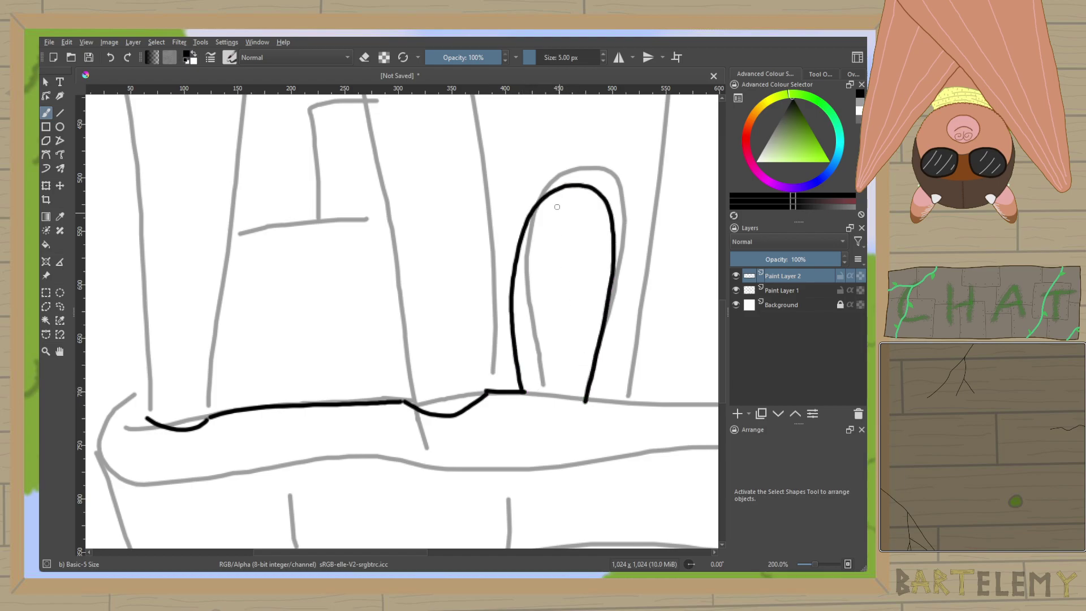
{"action": "mouse_move", "coordinate": [543, 198]}
{"action": "left_mouse_down"}
{"action": "mouse_move", "coordinate": [544, 221]}
{"action": "mouse_move", "coordinate": [588, 217]}
{"action": "mouse_move", "coordinate": [601, 203]}
{"action": "left_mouse_up"}
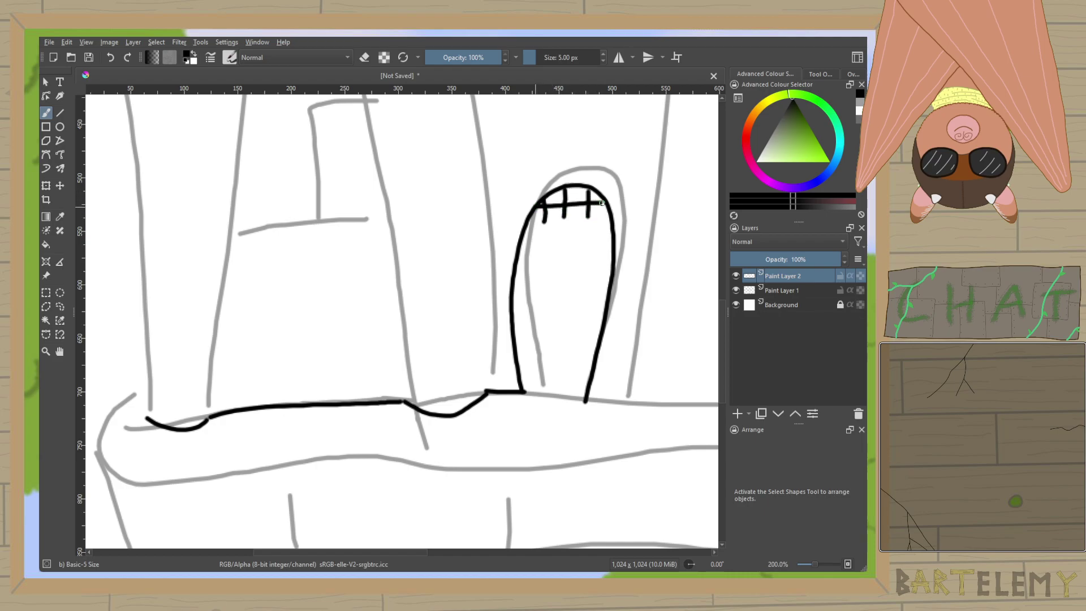
Ink the castle's base from the doorway through the right central tower and wall to the right outer tower's rounded foot.
{"action": "mouse_move", "coordinate": [575, 404]}
{"action": "left_mouse_down"}
{"action": "mouse_move", "coordinate": [412, 377]}
{"action": "mouse_move", "coordinate": [503, 411]}
{"action": "mouse_move", "coordinate": [592, 390]}
{"action": "left_mouse_up"}
{"action": "key", "text": "ctrl+z"}
{"action": "mouse_move", "coordinate": [457, 384]}
{"action": "left_mouse_down"}
{"action": "mouse_move", "coordinate": [476, 395]}
{"action": "mouse_move", "coordinate": [557, 397]}
{"action": "mouse_move", "coordinate": [591, 375]}
{"action": "left_mouse_up"}
{"action": "left_click_drag", "start_coordinate": [636, 332], "coordinate": [420, 314]}
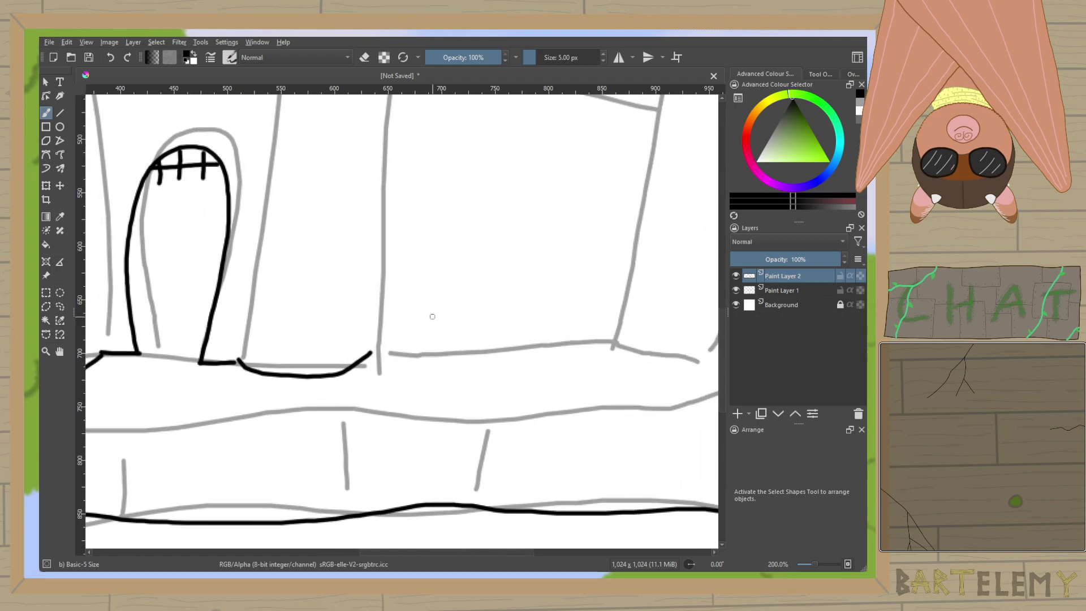
{"action": "left_click_drag", "start_coordinate": [369, 352], "coordinate": [612, 342]}
{"action": "left_click_drag", "start_coordinate": [417, 262], "coordinate": [210, 310]}
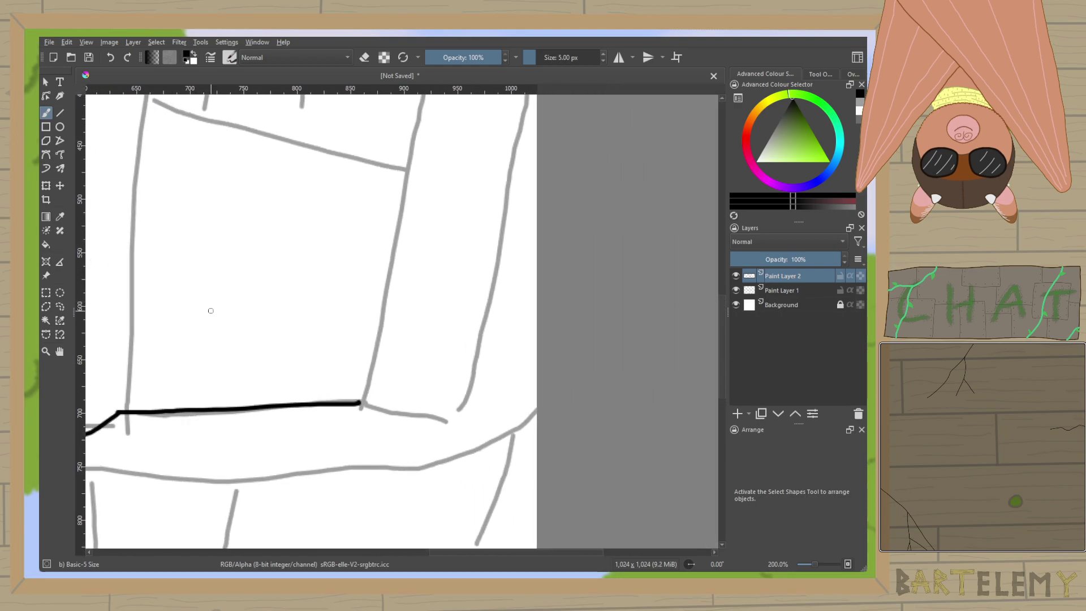
{"action": "mouse_move", "coordinate": [360, 402]}
{"action": "left_mouse_down"}
{"action": "mouse_move", "coordinate": [434, 420]}
{"action": "mouse_move", "coordinate": [462, 400]}
{"action": "left_mouse_up"}
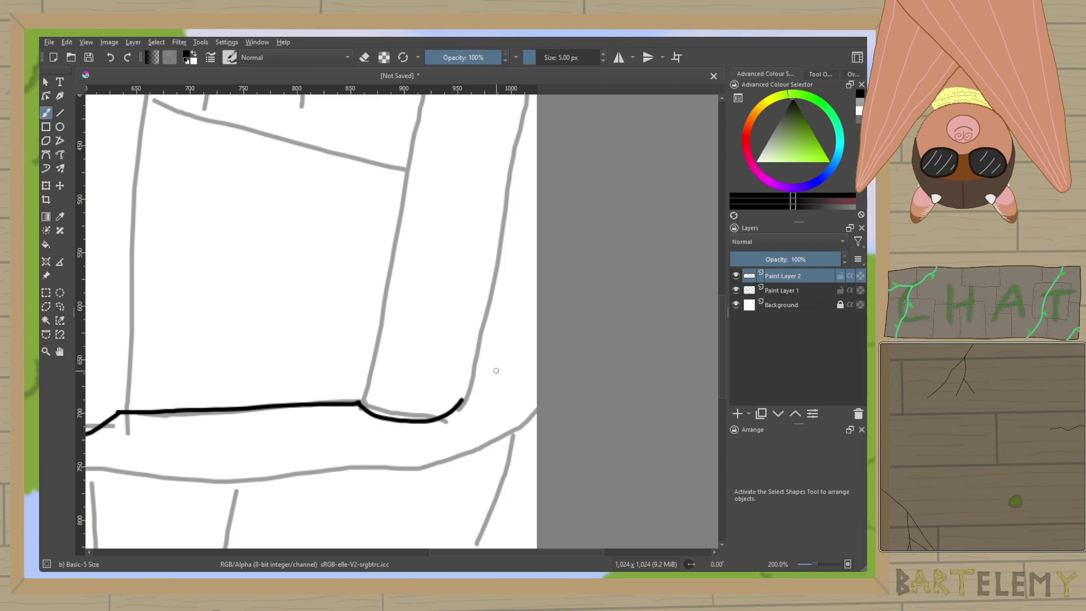
Ink both sides of the right outer tower and give it a jagged, broken top with an inner edge.
{"action": "scroll", "coordinate": [516, 255], "scroll_direction": "down", "scroll_amount": 3}
{"action": "scroll", "coordinate": [526, 322], "scroll_direction": "up", "scroll_amount": 3}
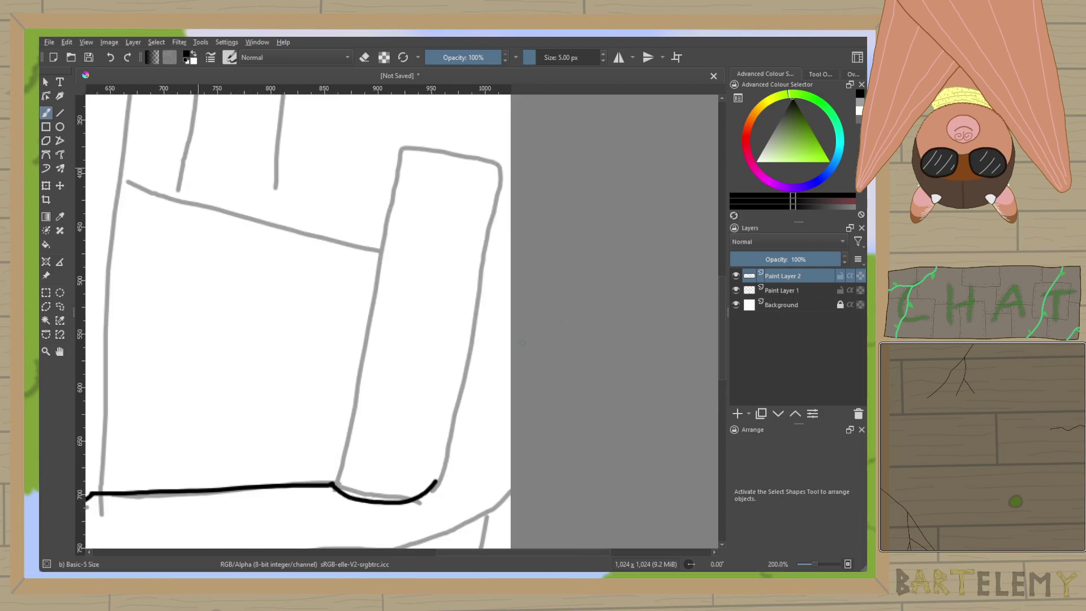
{"action": "left_click_drag", "start_coordinate": [435, 481], "coordinate": [495, 163]}
{"action": "left_click_drag", "start_coordinate": [334, 486], "coordinate": [346, 341]}
{"action": "key", "text": "ctrl+z"}
{"action": "mouse_move", "coordinate": [332, 483]}
{"action": "left_mouse_down"}
{"action": "mouse_move", "coordinate": [396, 210]}
{"action": "mouse_move", "coordinate": [401, 199]}
{"action": "mouse_move", "coordinate": [444, 198]}
{"action": "mouse_move", "coordinate": [485, 165]}
{"action": "left_mouse_up"}
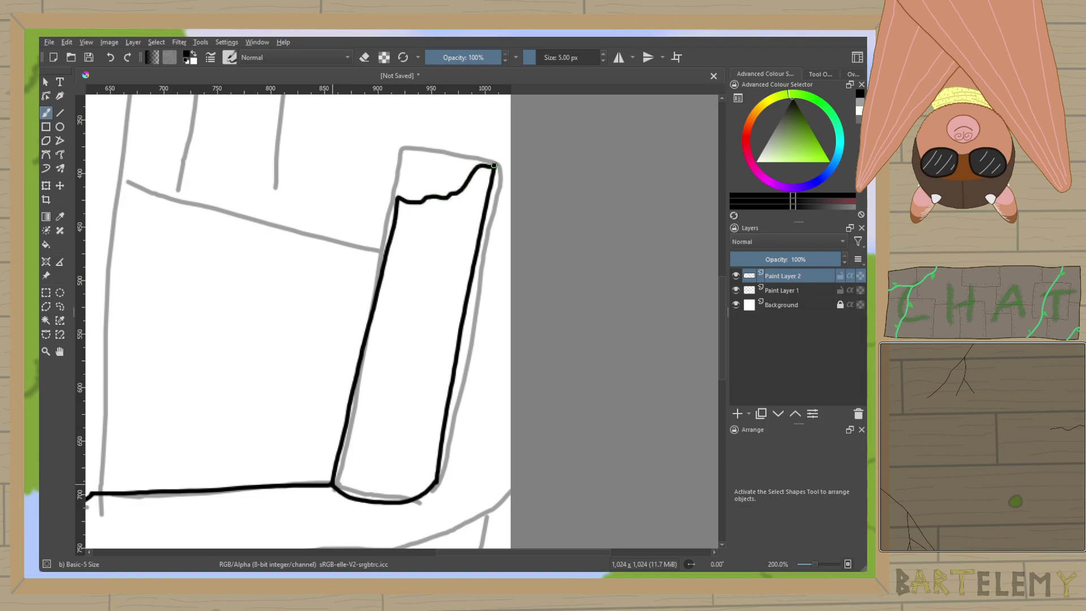
{"action": "mouse_move", "coordinate": [400, 199]}
{"action": "left_mouse_down"}
{"action": "mouse_move", "coordinate": [418, 181]}
{"action": "mouse_move", "coordinate": [458, 186]}
{"action": "mouse_move", "coordinate": [452, 216]}
{"action": "left_mouse_up"}
{"action": "left_click_drag", "start_coordinate": [444, 266], "coordinate": [552, 98]}
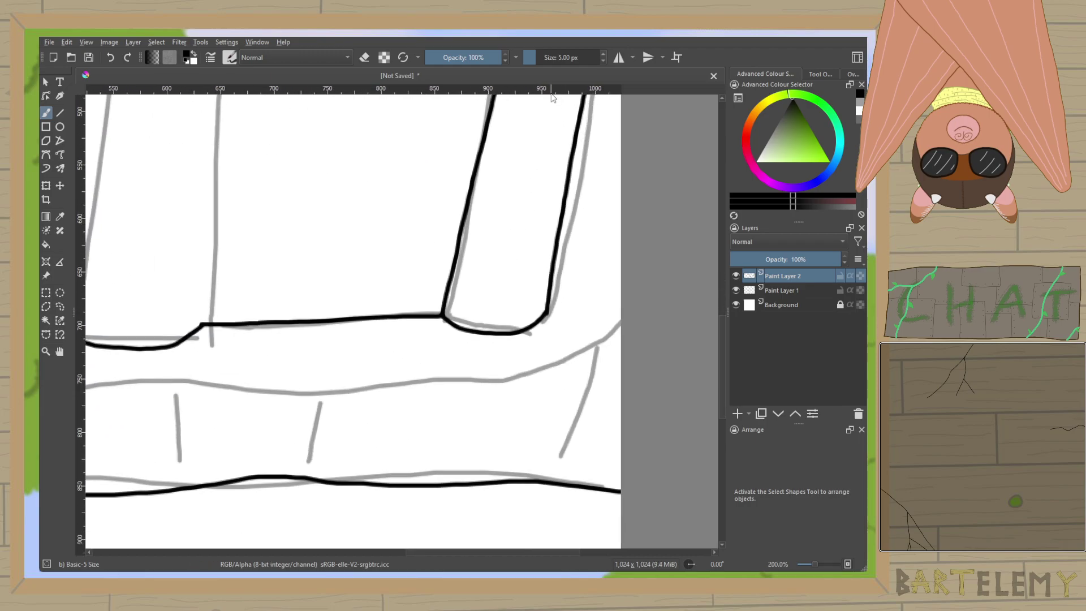
Ink the sloping line beyond the right outer tower, then the right part of the platform's front rim with its end edge and a block joint.
{"action": "left_click_drag", "start_coordinate": [565, 209], "coordinate": [621, 236]}
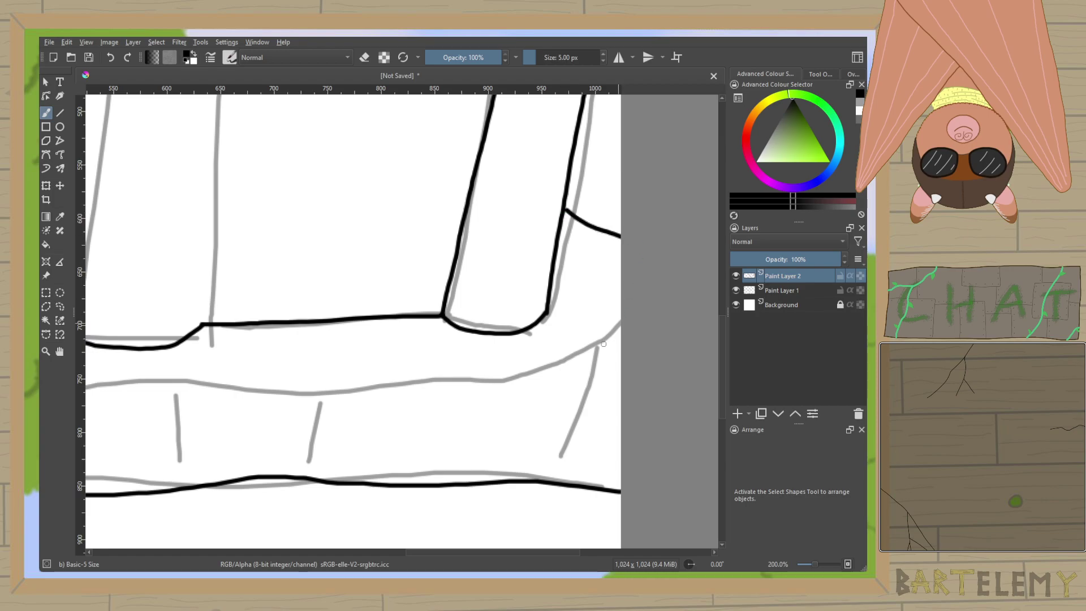
{"action": "mouse_move", "coordinate": [296, 393]}
{"action": "left_mouse_down"}
{"action": "mouse_move", "coordinate": [506, 380]}
{"action": "mouse_move", "coordinate": [621, 326]}
{"action": "mouse_move", "coordinate": [601, 341]}
{"action": "mouse_move", "coordinate": [589, 449]}
{"action": "left_mouse_up"}
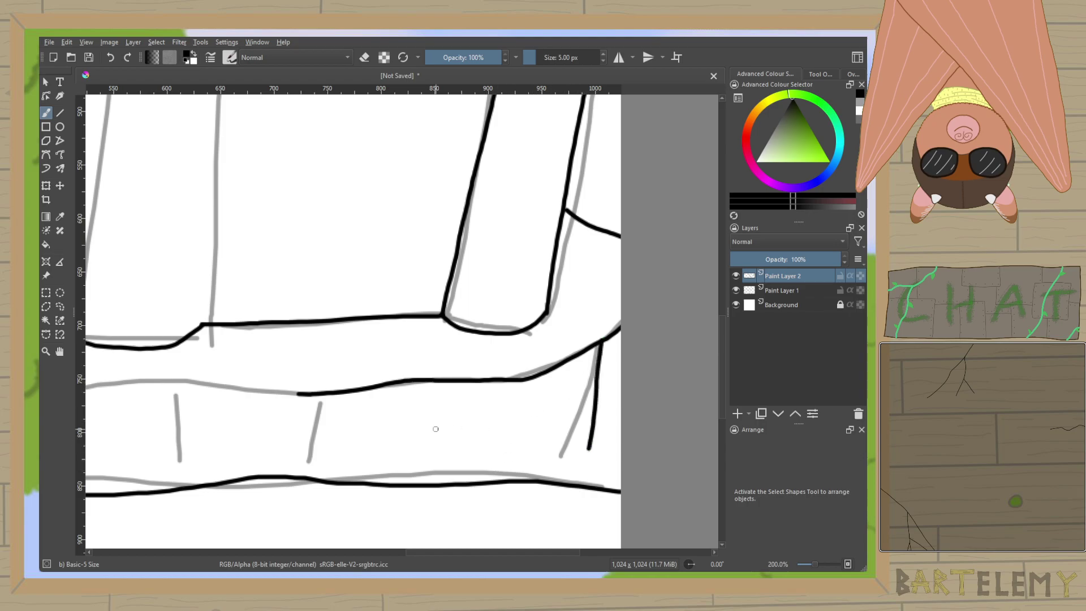
{"action": "mouse_move", "coordinate": [319, 481]}
{"action": "left_mouse_down"}
{"action": "mouse_move", "coordinate": [326, 425]}
{"action": "mouse_move", "coordinate": [608, 384]}
{"action": "left_mouse_up"}
Continue the platform's front rim leftward past the doorway and ink two vertical block joints beneath it.
{"action": "mouse_move", "coordinate": [126, 346]}
{"action": "left_mouse_down"}
{"action": "mouse_move", "coordinate": [168, 359]}
{"action": "mouse_move", "coordinate": [461, 341]}
{"action": "mouse_move", "coordinate": [559, 352]}
{"action": "left_mouse_up"}
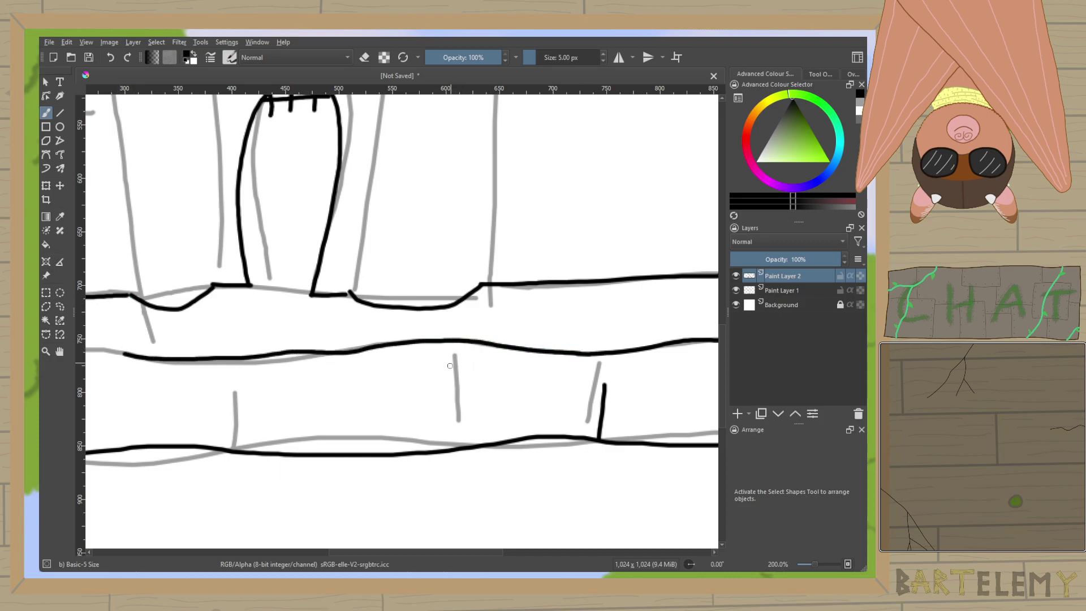
{"action": "left_click_drag", "start_coordinate": [452, 340], "coordinate": [455, 411]}
{"action": "left_click_drag", "start_coordinate": [269, 356], "coordinate": [275, 427]}
{"action": "left_click_drag", "start_coordinate": [89, 353], "coordinate": [480, 313]}
Ink both long sides of the left outer tower, from its rounded foot up to its top corners.
{"action": "scroll", "coordinate": [434, 388], "scroll_direction": "up", "scroll_amount": 5}
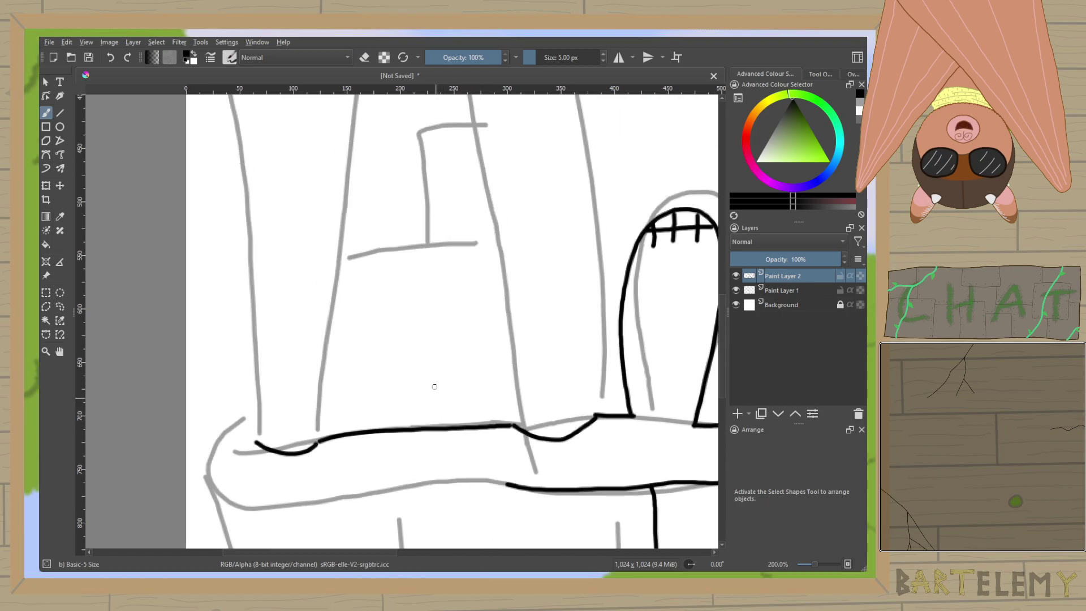
{"action": "scroll", "coordinate": [437, 477], "scroll_direction": "down", "scroll_amount": 1}
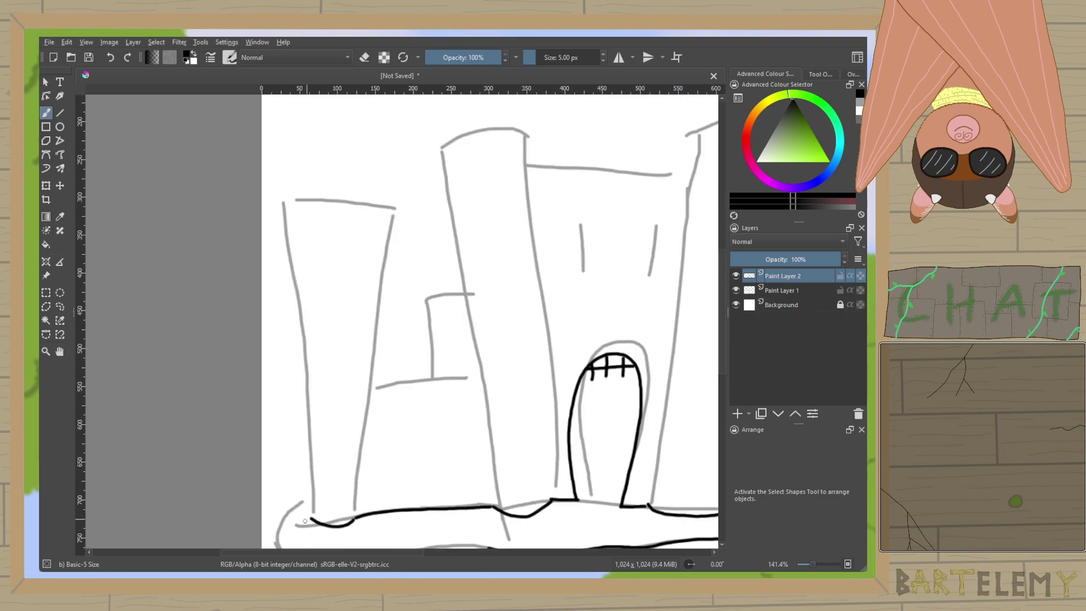
{"action": "left_click_drag", "start_coordinate": [311, 518], "coordinate": [292, 200]}
{"action": "left_click_drag", "start_coordinate": [355, 518], "coordinate": [393, 210]}
{"action": "scroll", "coordinate": [353, 456], "scroll_direction": "up", "scroll_amount": 2}
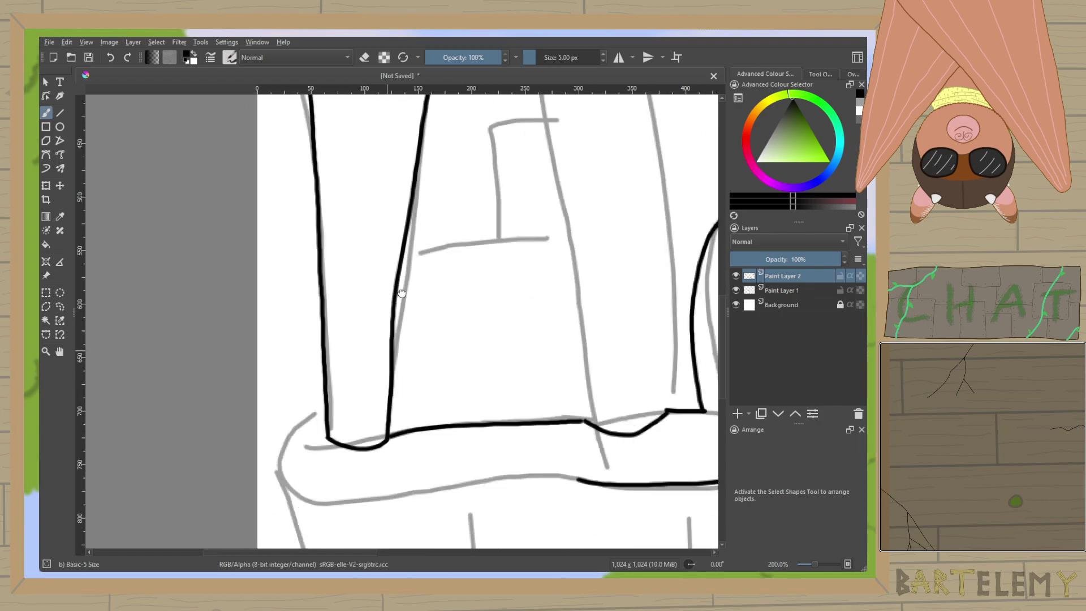
Ink the platform's rounded left end up to the left outer tower, plus its slanted left side and a block joint.
{"action": "mouse_move", "coordinate": [648, 388]}
{"action": "left_mouse_down"}
{"action": "mouse_move", "coordinate": [587, 381]}
{"action": "mouse_move", "coordinate": [433, 413]}
{"action": "mouse_move", "coordinate": [332, 415]}
{"action": "mouse_move", "coordinate": [270, 400]}
{"action": "mouse_move", "coordinate": [235, 354]}
{"action": "mouse_move", "coordinate": [254, 305]}
{"action": "mouse_move", "coordinate": [306, 284]}
{"action": "left_mouse_up"}
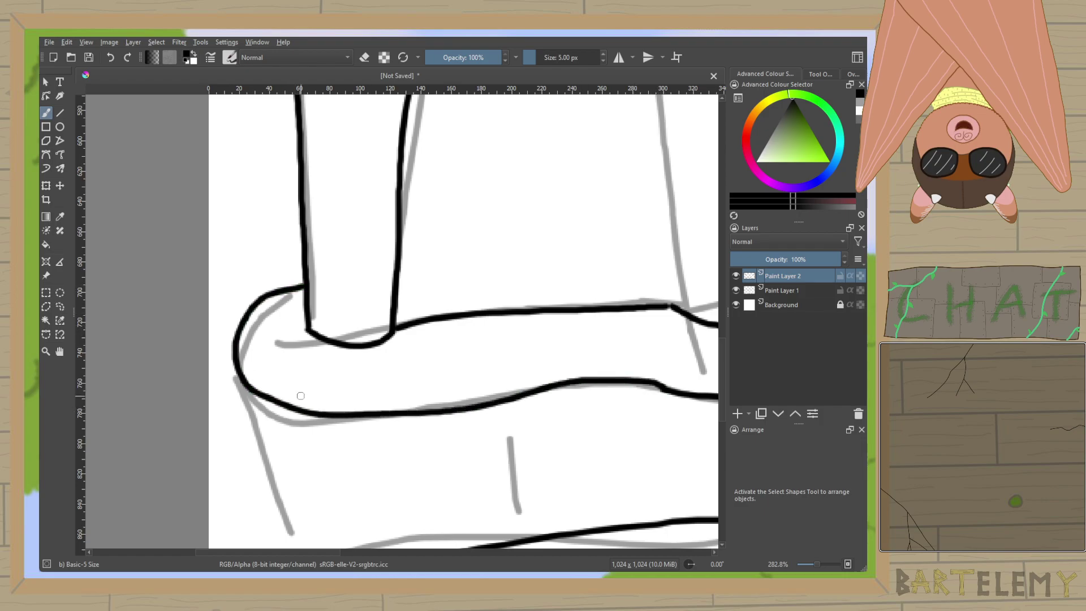
{"action": "left_click_drag", "start_coordinate": [300, 396], "coordinate": [305, 266]}
{"action": "left_click_drag", "start_coordinate": [241, 241], "coordinate": [293, 429]}
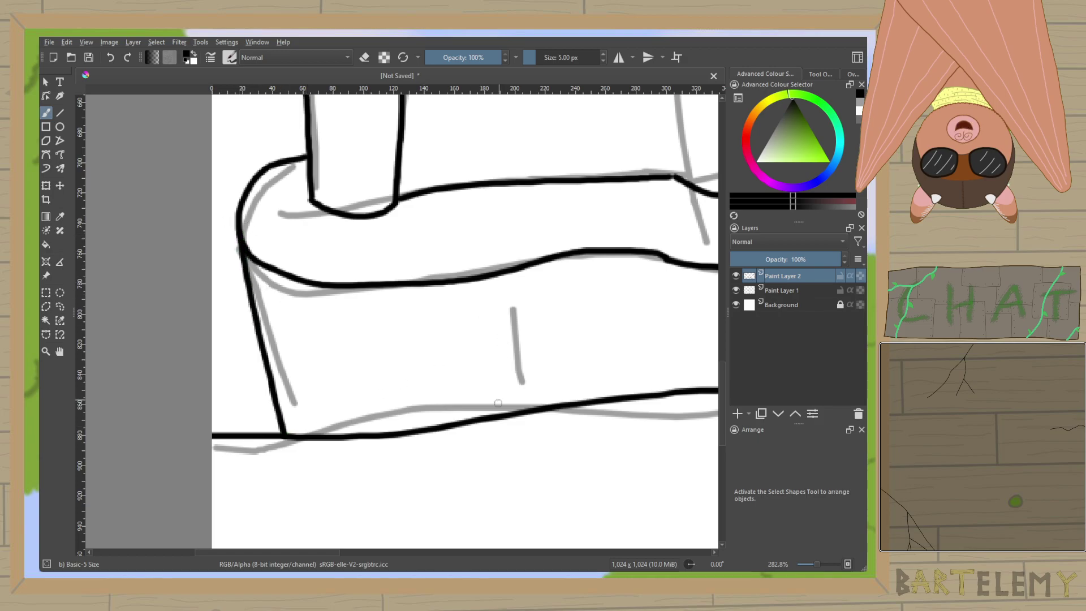
{"action": "left_click_drag", "start_coordinate": [527, 408], "coordinate": [509, 327]}
{"action": "scroll", "coordinate": [509, 327], "scroll_direction": "down", "scroll_amount": 6}
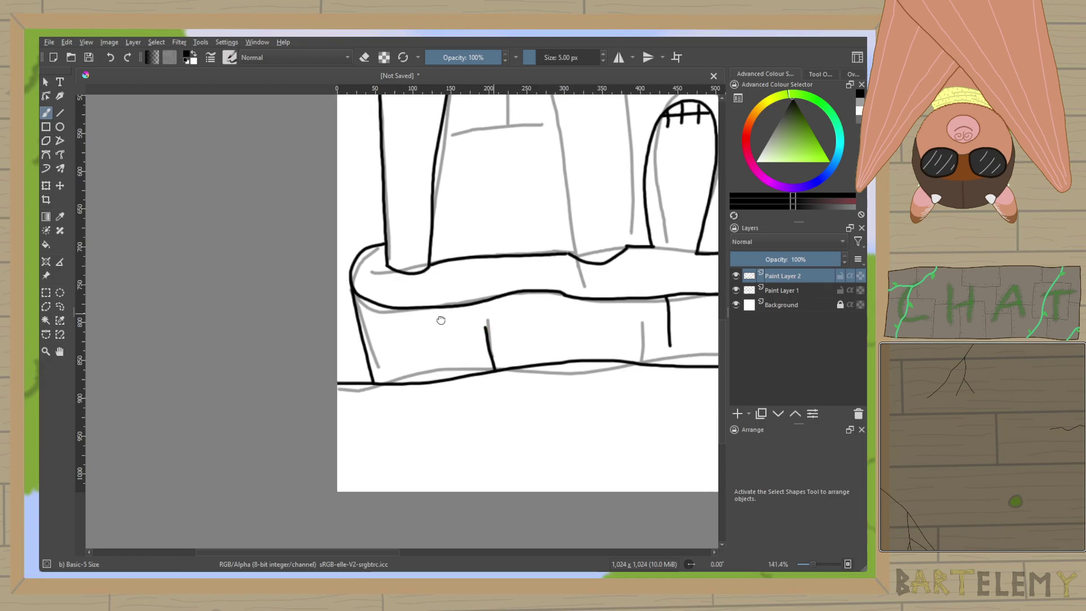
Check the black line art with the grey sketch on Paint Layer 1 hidden, with the sketch shown again at the end.
{"action": "left_click", "coordinate": [736, 290]}
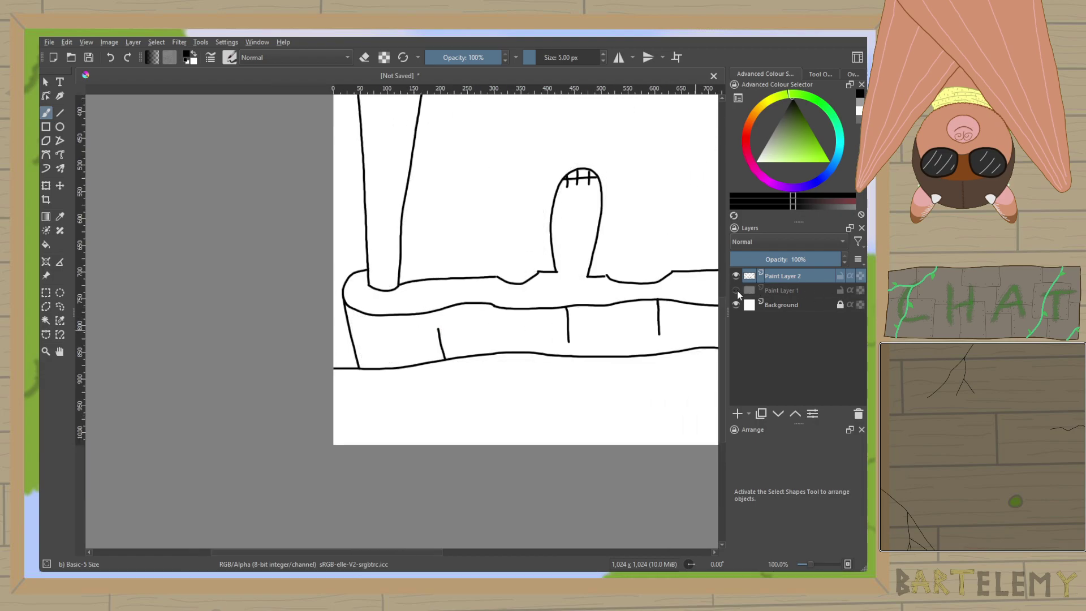
{"action": "left_click", "coordinate": [736, 290]}
{"action": "scroll", "coordinate": [577, 291], "scroll_direction": "up", "scroll_amount": 4}
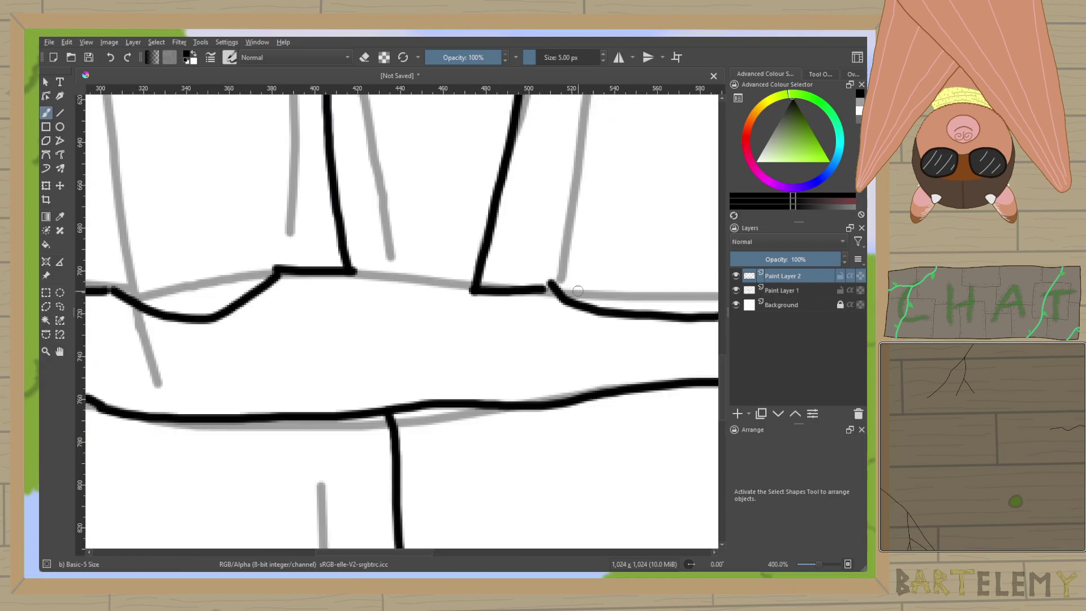
{"action": "scroll", "coordinate": [547, 289], "scroll_direction": "down", "scroll_amount": 3}
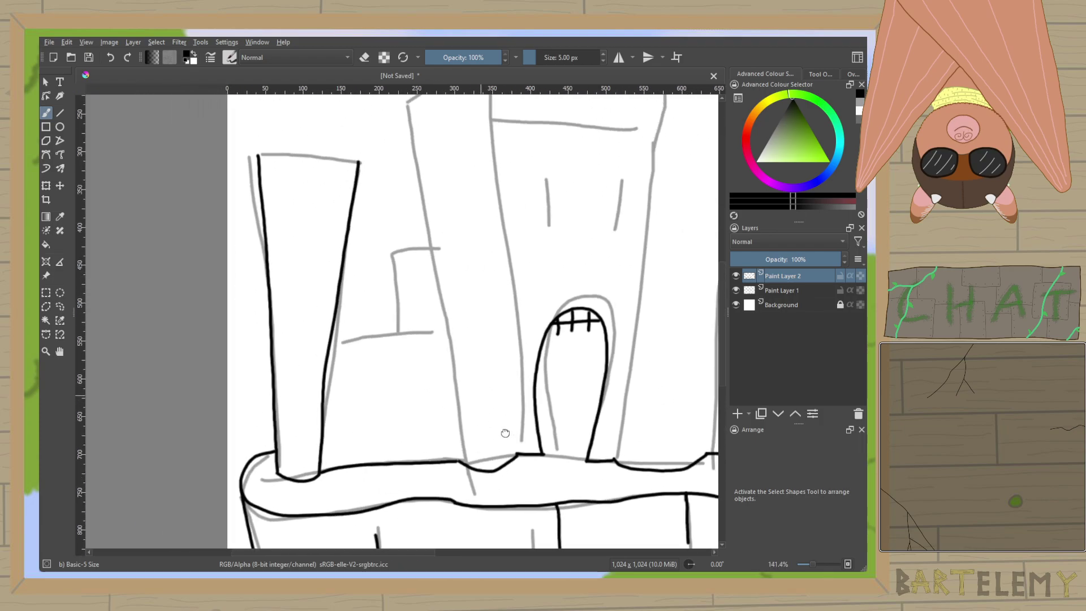
Close the left outer tower with a battlement top containing two square notches.
{"action": "scroll", "coordinate": [473, 390], "scroll_direction": "down", "scroll_amount": 1}
{"action": "scroll", "coordinate": [419, 364], "scroll_direction": "up", "scroll_amount": 2}
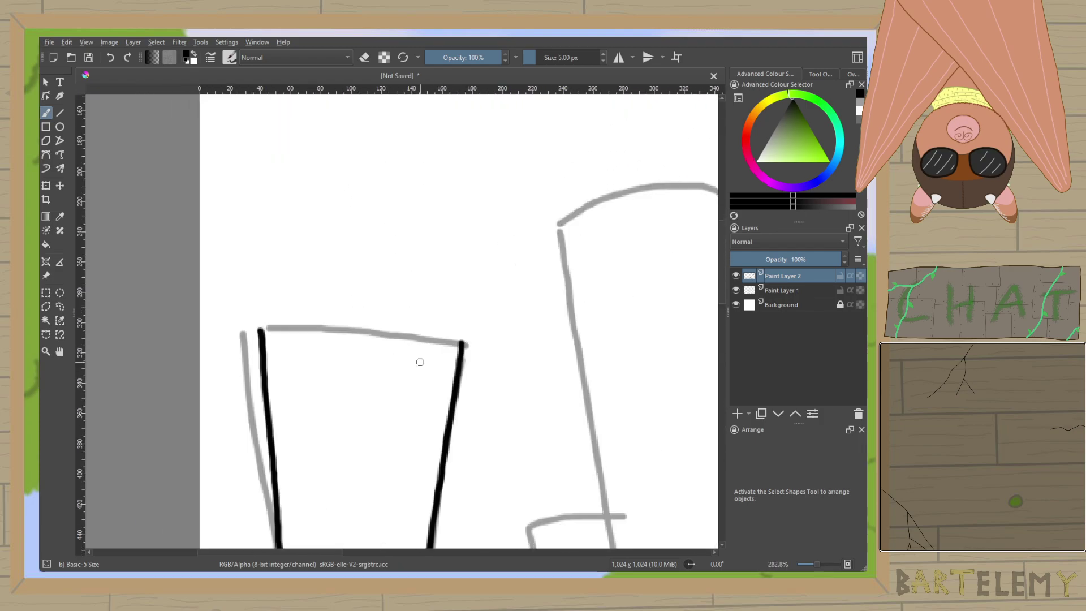
{"action": "mouse_move", "coordinate": [259, 329]}
{"action": "left_mouse_down"}
{"action": "mouse_move", "coordinate": [305, 325]}
{"action": "mouse_move", "coordinate": [305, 349]}
{"action": "mouse_move", "coordinate": [350, 355]}
{"action": "mouse_move", "coordinate": [354, 329]}
{"action": "mouse_move", "coordinate": [414, 337]}
{"action": "mouse_move", "coordinate": [406, 361]}
{"action": "mouse_move", "coordinate": [450, 363]}
{"action": "mouse_move", "coordinate": [458, 346]}
{"action": "left_mouse_up"}
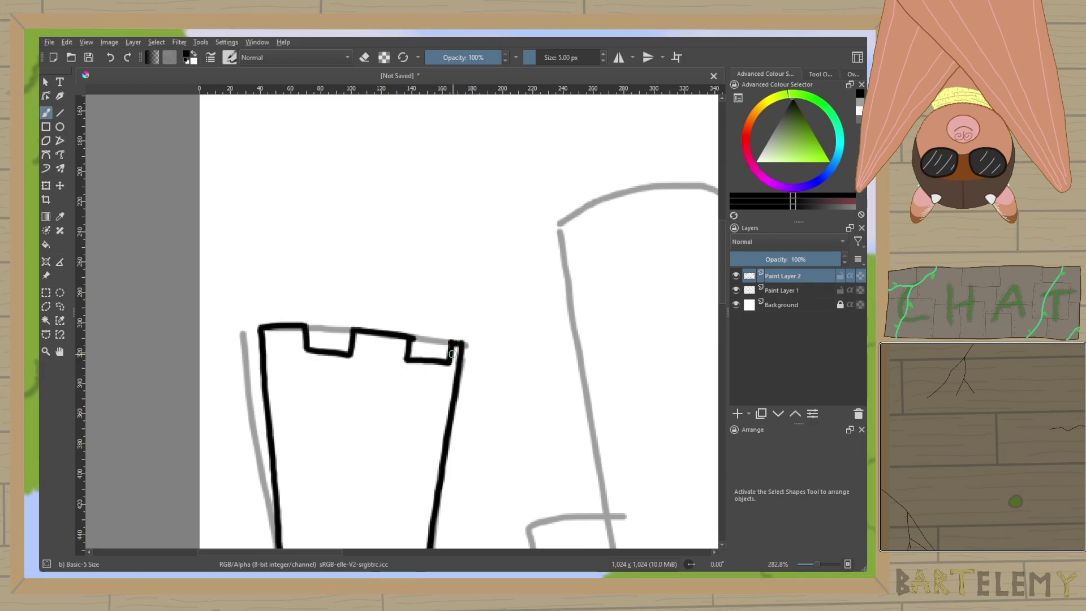
Save the castle drawing as 14castle.kra.
{"action": "scroll", "coordinate": [461, 315], "scroll_direction": "down", "scroll_amount": 6}
{"action": "scroll", "coordinate": [460, 315], "scroll_direction": "right", "scroll_amount": 3}
{"action": "scroll", "coordinate": [464, 330], "scroll_direction": "down", "scroll_amount": 3}
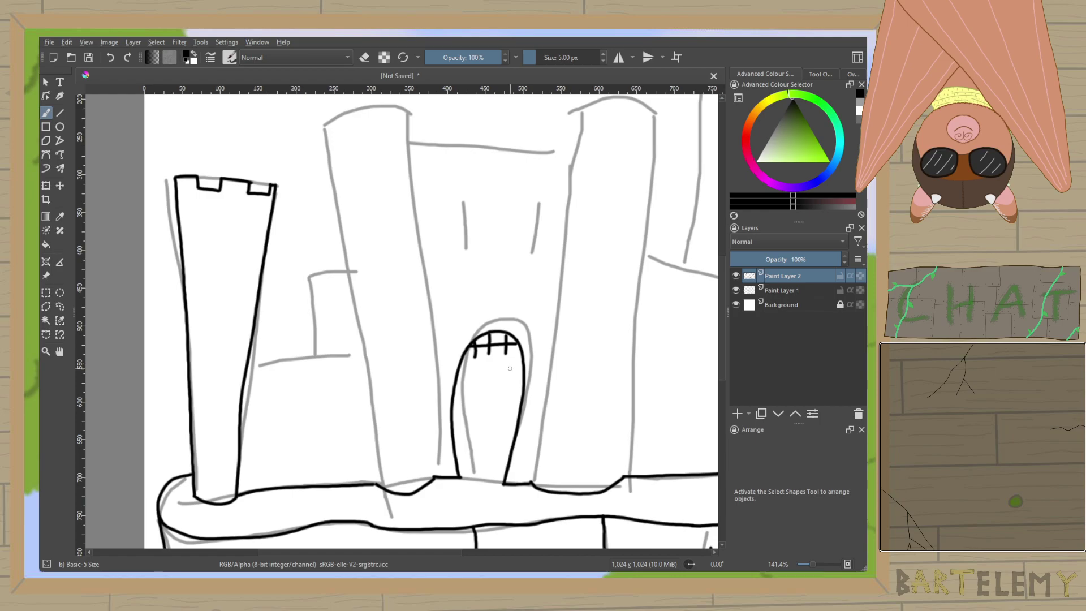
{"action": "left_click_drag", "start_coordinate": [540, 399], "coordinate": [524, 421]}
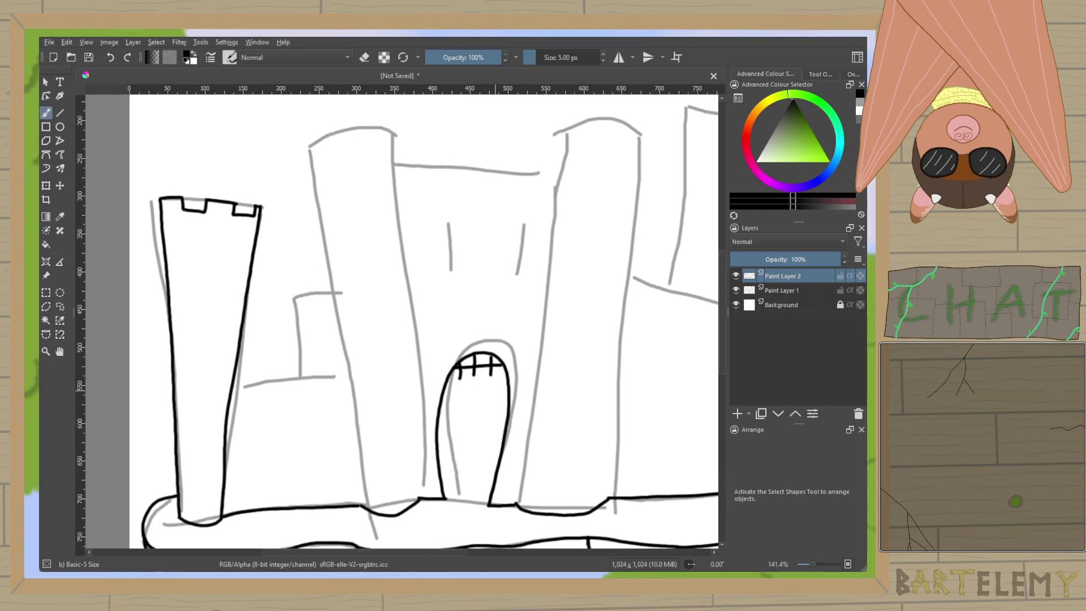
{"action": "key", "text": "ctrl+s"}
Ink both sides of the left central tower and close it with a jagged, broken top.
{"action": "left_click_drag", "start_coordinate": [358, 482], "coordinate": [310, 150]}
{"action": "left_click_drag", "start_coordinate": [419, 497], "coordinate": [390, 140]}
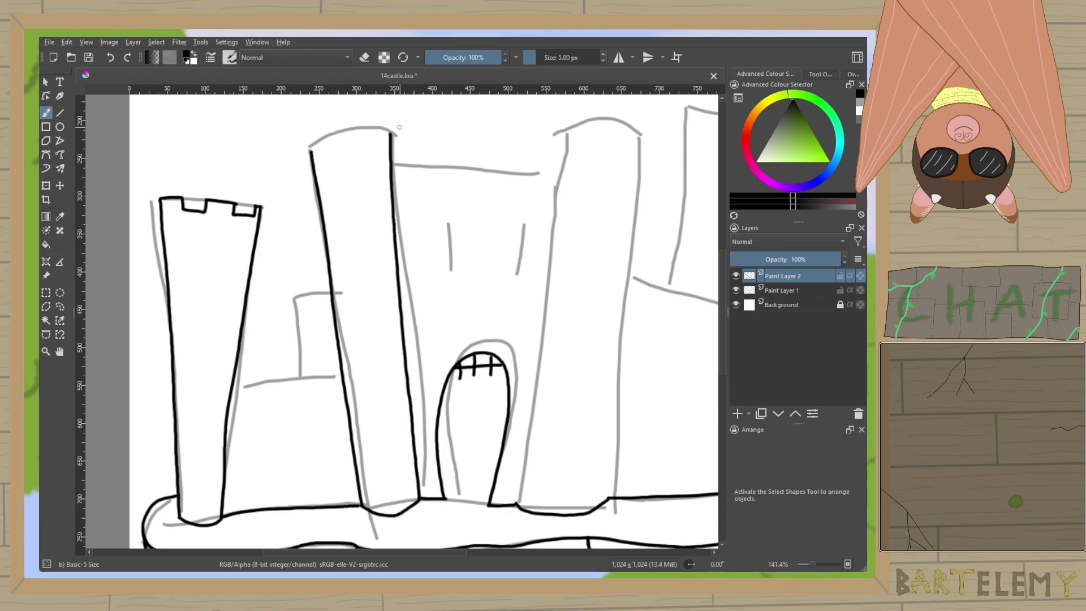
{"action": "scroll", "coordinate": [387, 137], "scroll_direction": "up", "scroll_amount": 3}
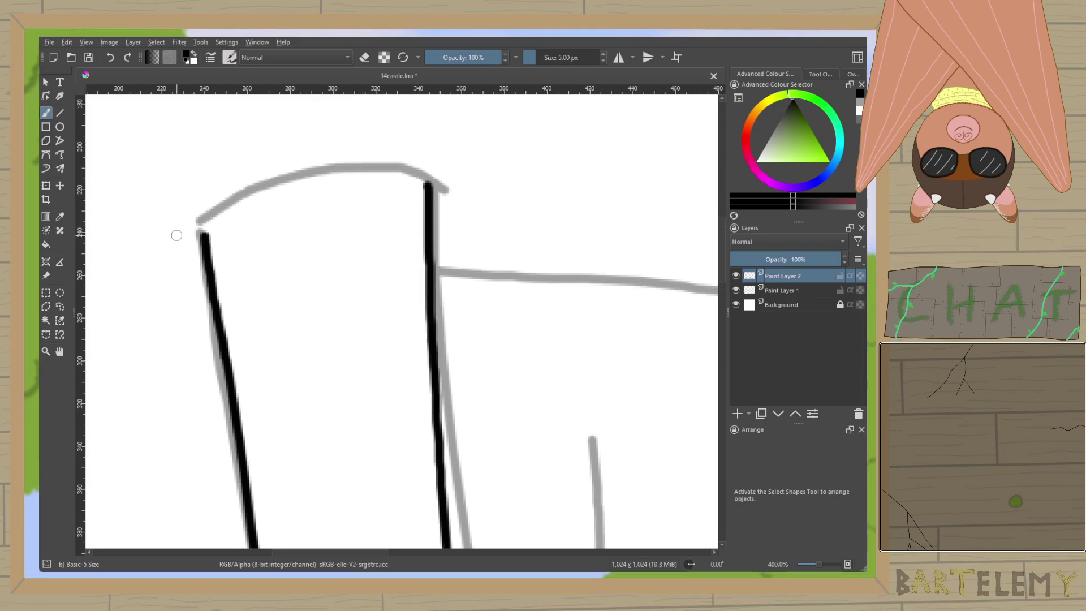
{"action": "mouse_move", "coordinate": [201, 230]}
{"action": "left_mouse_down"}
{"action": "mouse_move", "coordinate": [250, 195]}
{"action": "mouse_move", "coordinate": [256, 229]}
{"action": "left_mouse_up"}
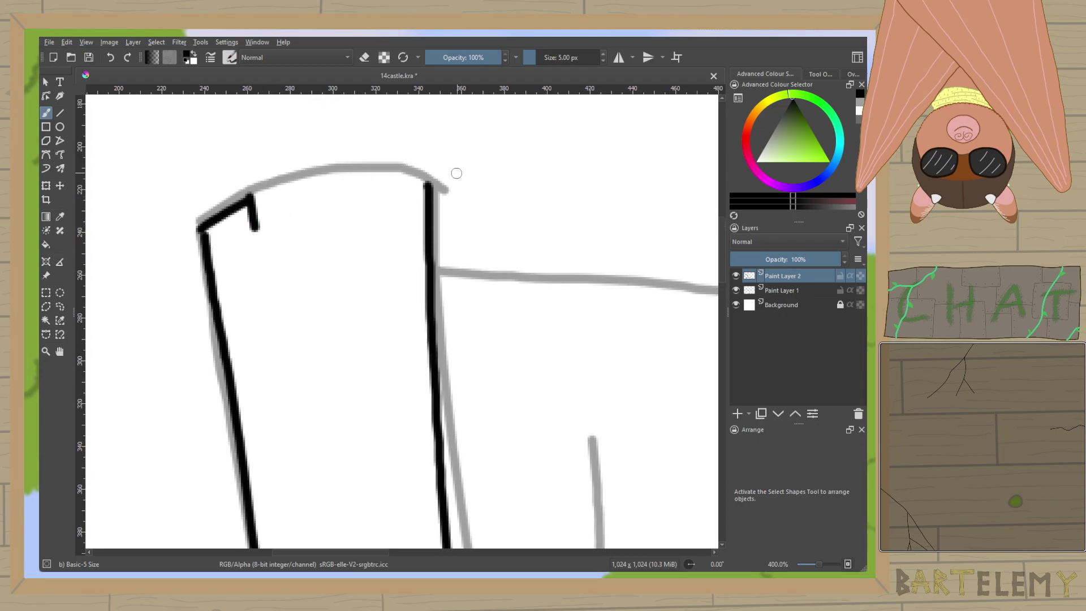
{"action": "mouse_move", "coordinate": [431, 184]}
{"action": "left_mouse_down"}
{"action": "mouse_move", "coordinate": [389, 175]}
{"action": "mouse_move", "coordinate": [381, 211]}
{"action": "left_mouse_up"}
{"action": "mouse_move", "coordinate": [255, 230]}
{"action": "left_mouse_down"}
{"action": "mouse_move", "coordinate": [298, 222]}
{"action": "mouse_move", "coordinate": [339, 264]}
{"action": "mouse_move", "coordinate": [359, 219]}
{"action": "mouse_move", "coordinate": [384, 213]}
{"action": "left_mouse_up"}
{"action": "key", "text": "ctrl+z"}
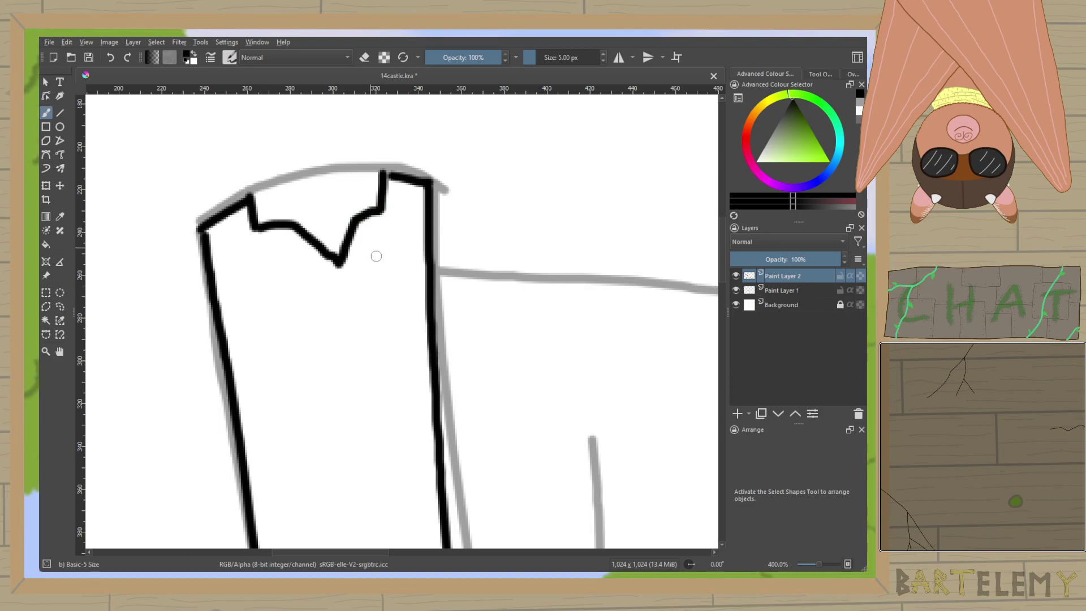
Erase the stray short mark just below the right outer tower's broken top.
{"action": "scroll", "coordinate": [370, 247], "scroll_direction": "down", "scroll_amount": 3}
{"action": "left_click_drag", "start_coordinate": [373, 276], "coordinate": [251, 242]}
{"action": "scroll", "coordinate": [251, 242], "scroll_direction": "down", "scroll_amount": 3}
{"action": "scroll", "coordinate": [209, 241], "scroll_direction": "up", "scroll_amount": 5}
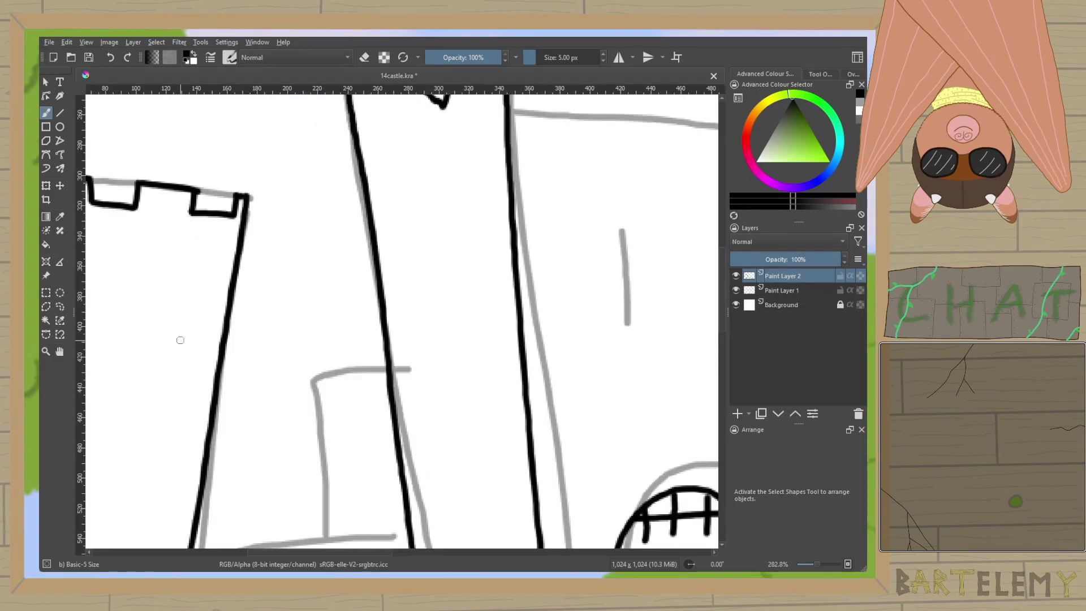
{"action": "scroll", "coordinate": [167, 343], "scroll_direction": "down", "scroll_amount": 3}
{"action": "scroll", "coordinate": [551, 341], "scroll_direction": "up", "scroll_amount": 5}
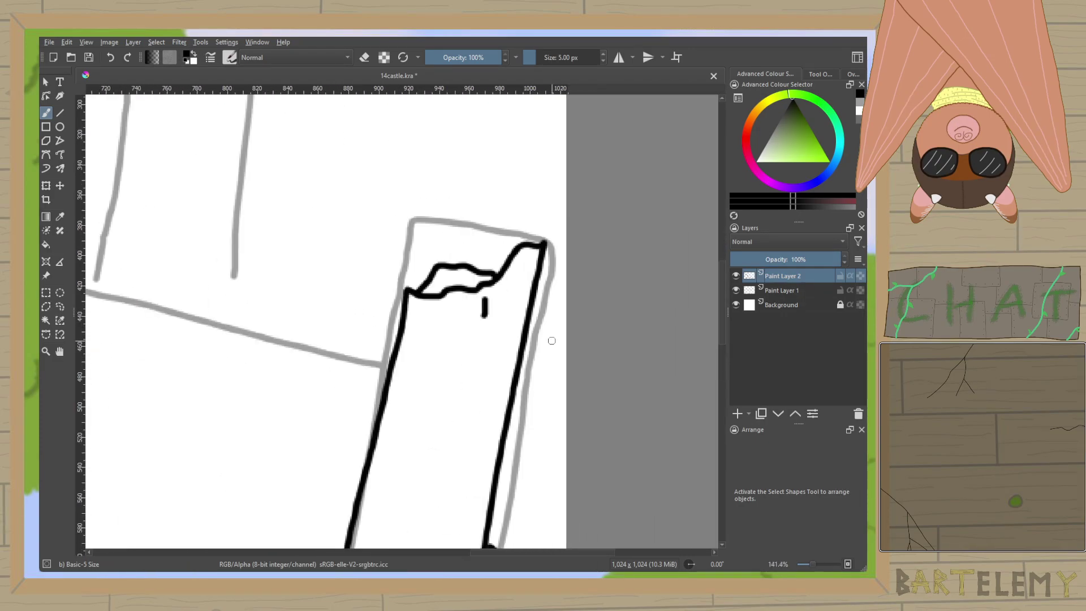
{"action": "key", "text": "e"}
{"action": "left_click_drag", "start_coordinate": [485, 299], "coordinate": [484, 315]}
{"action": "key", "text": "e"}
Ink both sides of the right central tower, leaning slightly right, from its foot beside the doorway up to the top.
{"action": "scroll", "coordinate": [531, 337], "scroll_direction": "down", "scroll_amount": 6}
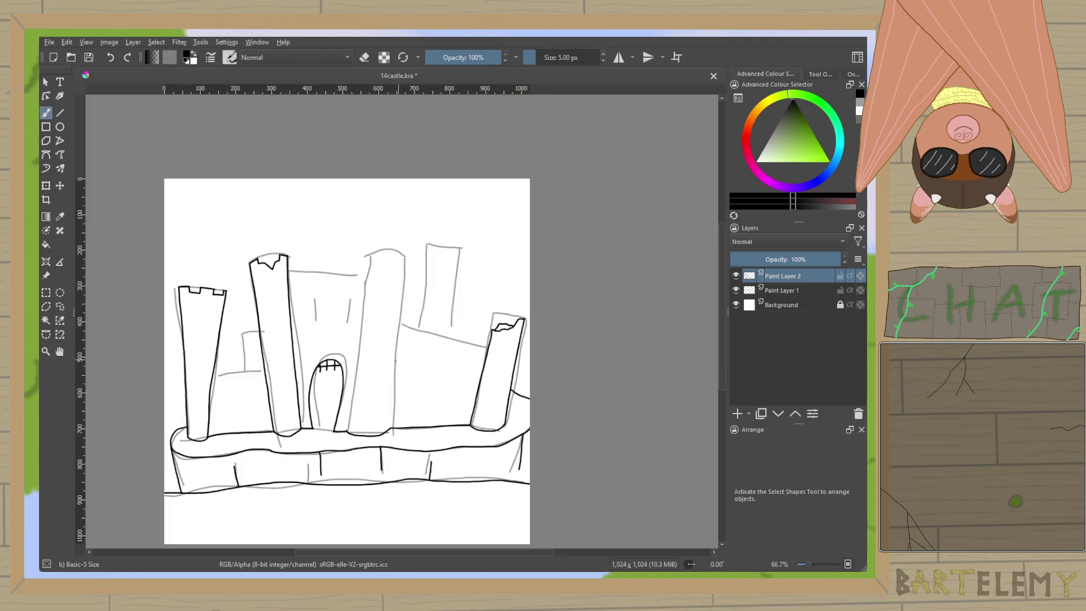
{"action": "scroll", "coordinate": [384, 402], "scroll_direction": "up", "scroll_amount": 2}
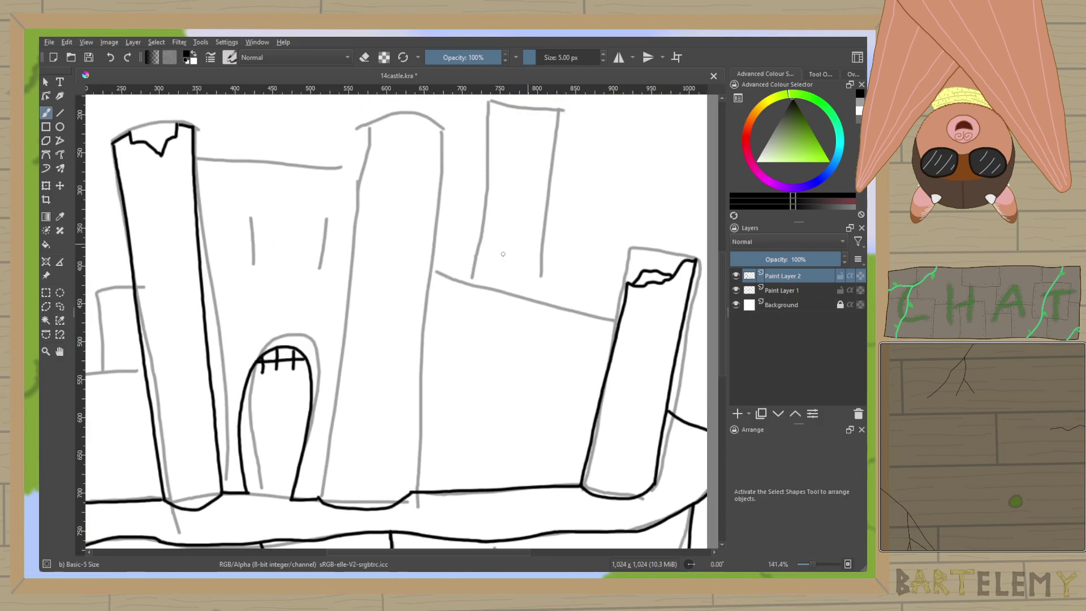
{"action": "left_click_drag", "start_coordinate": [317, 498], "coordinate": [329, 308]}
{"action": "key", "text": "ctrl+z"}
{"action": "left_click_drag", "start_coordinate": [319, 494], "coordinate": [335, 274]}
{"action": "key", "text": "ctrl+z"}
{"action": "left_click_drag", "start_coordinate": [320, 497], "coordinate": [372, 113]}
{"action": "left_click_drag", "start_coordinate": [410, 493], "coordinate": [427, 123]}
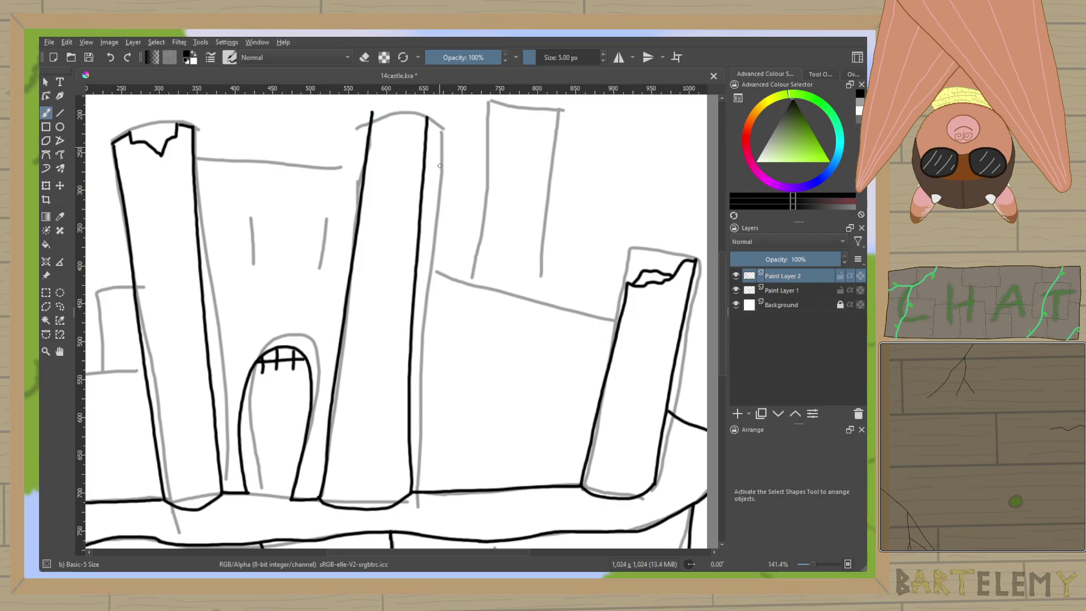
Ink a battlement line with square notches along the top of the gate wall between the two central towers.
{"action": "scroll", "coordinate": [391, 280], "scroll_direction": "up", "scroll_amount": 1}
{"action": "left_click_drag", "start_coordinate": [310, 231], "coordinate": [533, 391]}
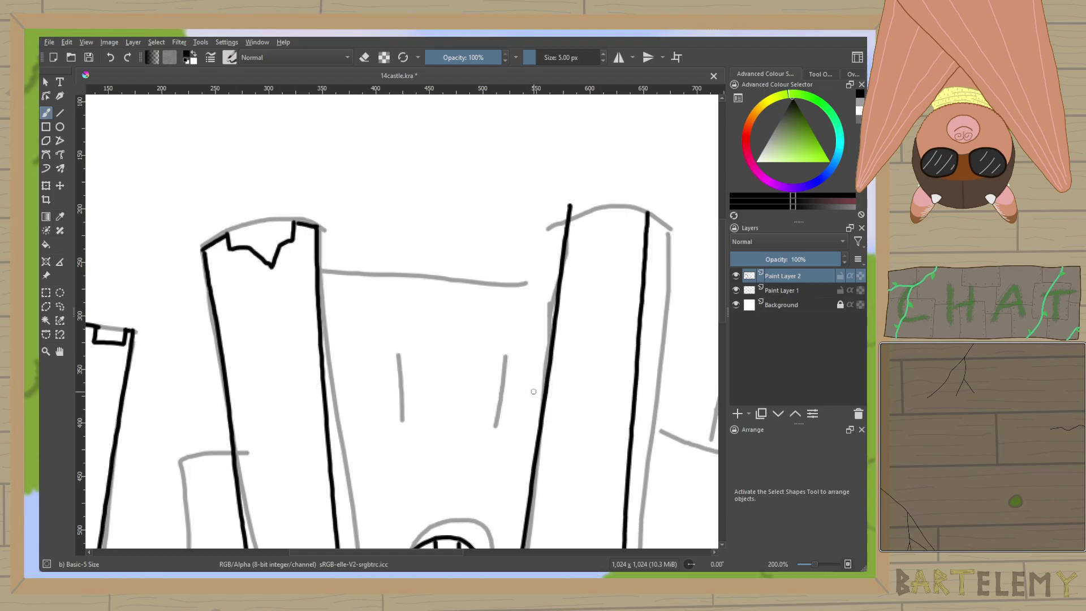
{"action": "mouse_move", "coordinate": [318, 272]}
{"action": "left_mouse_down"}
{"action": "mouse_move", "coordinate": [348, 268]}
{"action": "mouse_move", "coordinate": [351, 285]}
{"action": "mouse_move", "coordinate": [413, 279]}
{"action": "mouse_move", "coordinate": [393, 287]}
{"action": "mouse_move", "coordinate": [399, 271]}
{"action": "mouse_move", "coordinate": [476, 284]}
{"action": "mouse_move", "coordinate": [491, 265]}
{"action": "mouse_move", "coordinate": [519, 267]}
{"action": "mouse_move", "coordinate": [510, 288]}
{"action": "mouse_move", "coordinate": [540, 284]}
{"action": "mouse_move", "coordinate": [560, 264]}
{"action": "left_mouse_up"}
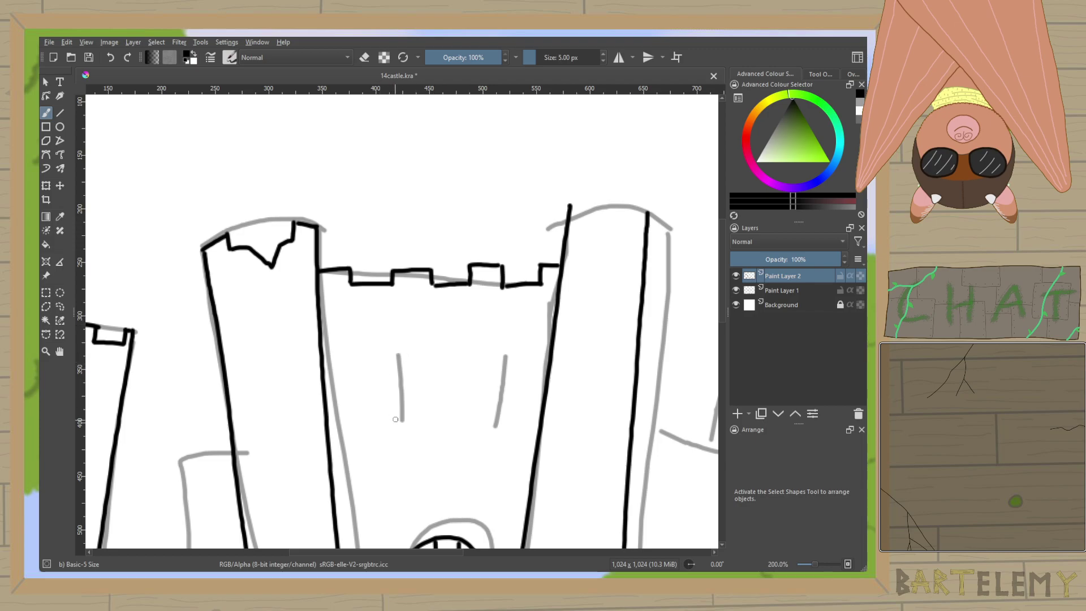
Ink two short vertical window slits on the gate wall and a single-notch battlement top on the right central tower.
{"action": "left_click_drag", "start_coordinate": [395, 369], "coordinate": [399, 415]}
{"action": "left_click_drag", "start_coordinate": [494, 370], "coordinate": [497, 416]}
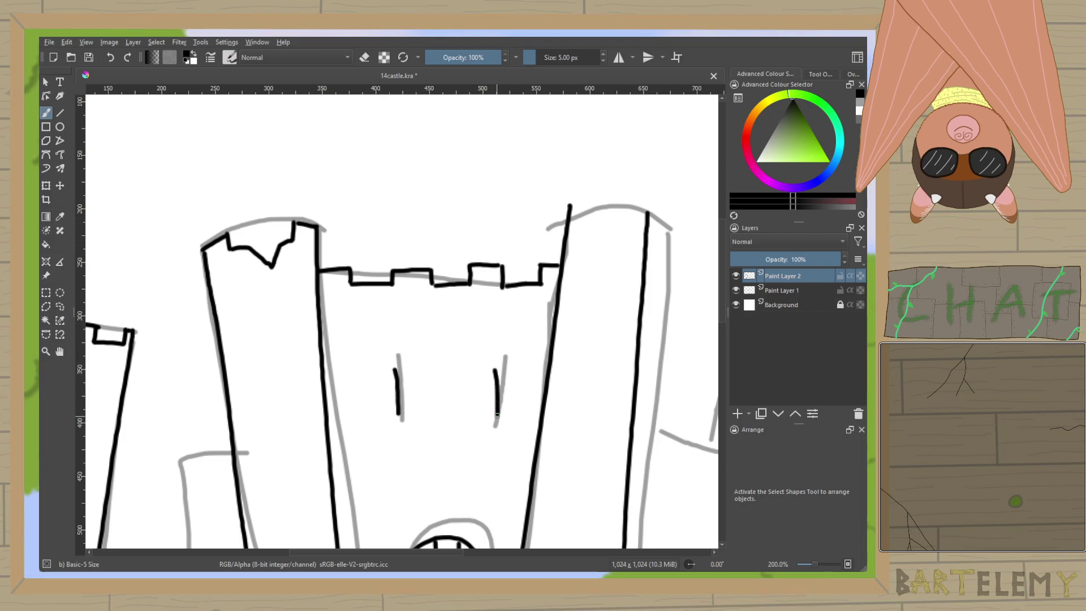
{"action": "mouse_move", "coordinate": [571, 206]}
{"action": "left_mouse_down"}
{"action": "mouse_move", "coordinate": [595, 206]}
{"action": "mouse_move", "coordinate": [592, 223]}
{"action": "mouse_move", "coordinate": [619, 224]}
{"action": "mouse_move", "coordinate": [621, 207]}
{"action": "mouse_move", "coordinate": [646, 214]}
{"action": "left_mouse_up"}
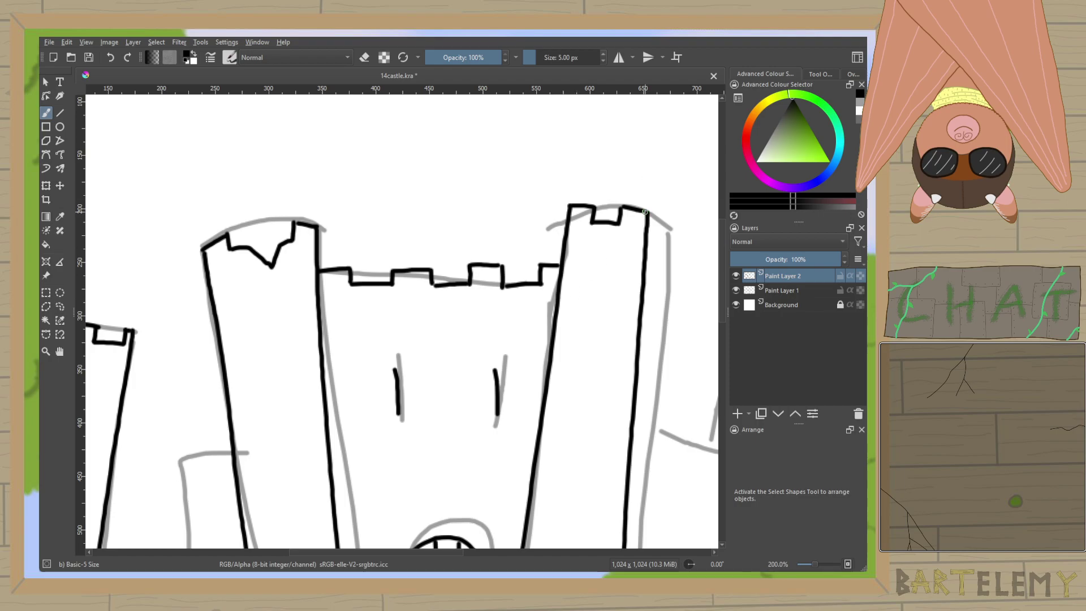
Ink a notched wall top between the two left towers, with a small broken turret rising behind it.
{"action": "scroll", "coordinate": [491, 259], "scroll_direction": "down", "scroll_amount": 5}
{"action": "scroll", "coordinate": [338, 303], "scroll_direction": "up", "scroll_amount": 1}
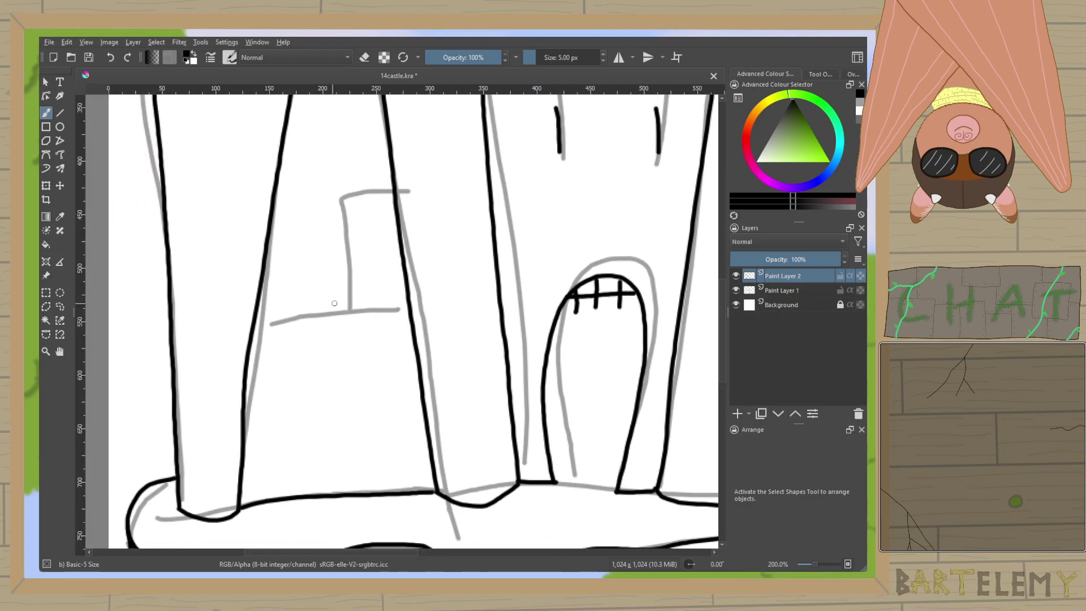
{"action": "scroll", "coordinate": [338, 302], "scroll_direction": "down", "scroll_amount": 4}
{"action": "scroll", "coordinate": [339, 300], "scroll_direction": "up", "scroll_amount": 4}
{"action": "scroll", "coordinate": [388, 306], "scroll_direction": "up", "scroll_amount": 1}
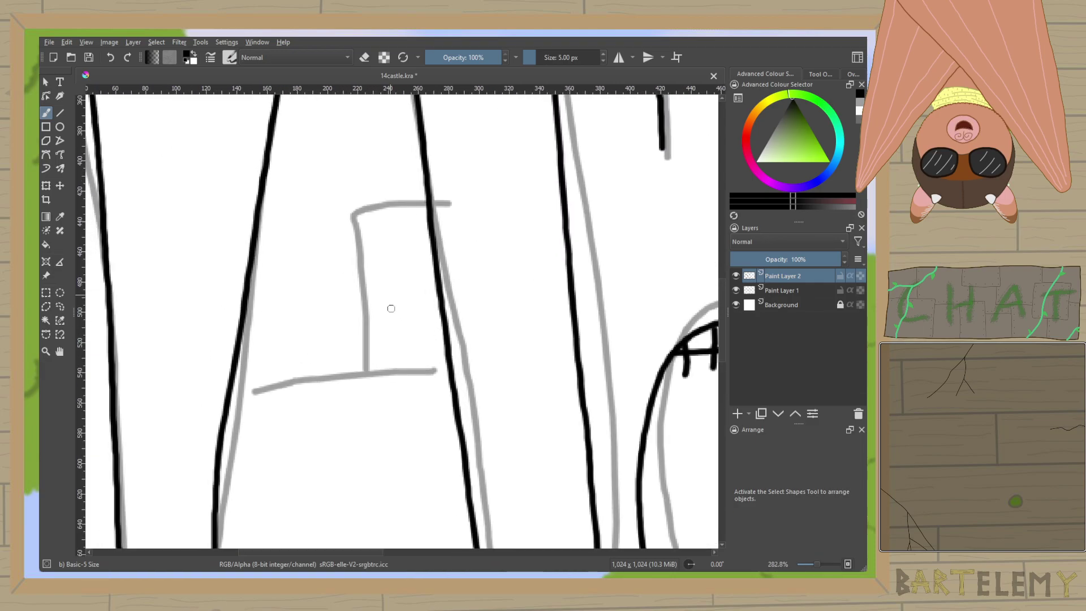
{"action": "mouse_move", "coordinate": [253, 261]}
{"action": "left_mouse_down"}
{"action": "mouse_move", "coordinate": [328, 257]}
{"action": "mouse_move", "coordinate": [308, 252]}
{"action": "mouse_move", "coordinate": [316, 282]}
{"action": "mouse_move", "coordinate": [310, 274]}
{"action": "mouse_move", "coordinate": [383, 271]}
{"action": "mouse_move", "coordinate": [372, 271]}
{"action": "mouse_move", "coordinate": [379, 243]}
{"action": "mouse_move", "coordinate": [429, 242]}
{"action": "mouse_move", "coordinate": [425, 445]}
{"action": "left_mouse_up"}
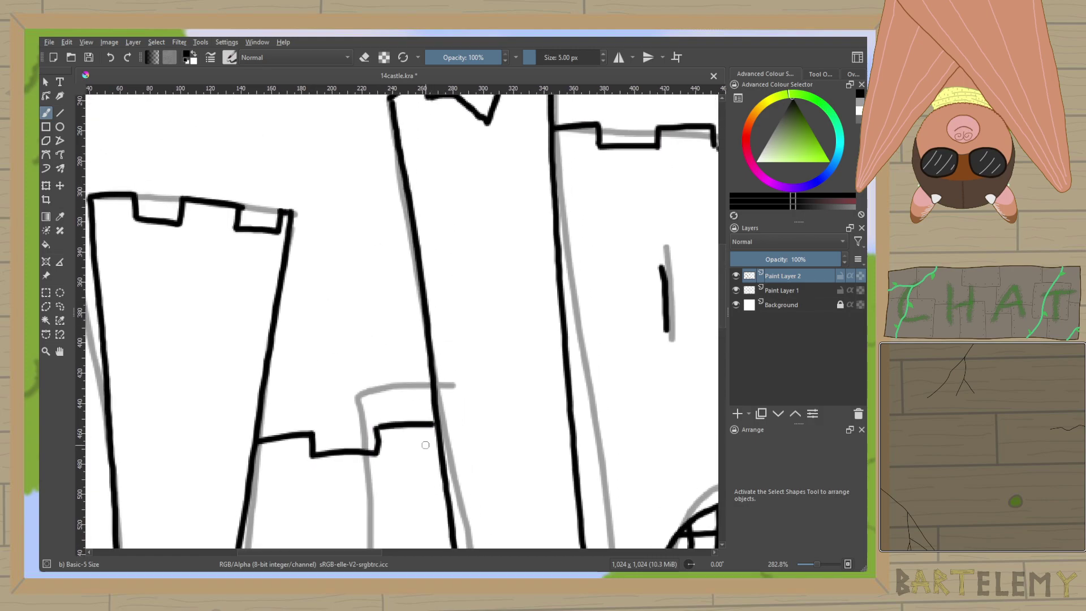
{"action": "mouse_move", "coordinate": [356, 453]}
{"action": "left_mouse_down"}
{"action": "mouse_move", "coordinate": [351, 329]}
{"action": "mouse_move", "coordinate": [393, 329]}
{"action": "mouse_move", "coordinate": [417, 376]}
{"action": "left_mouse_up"}
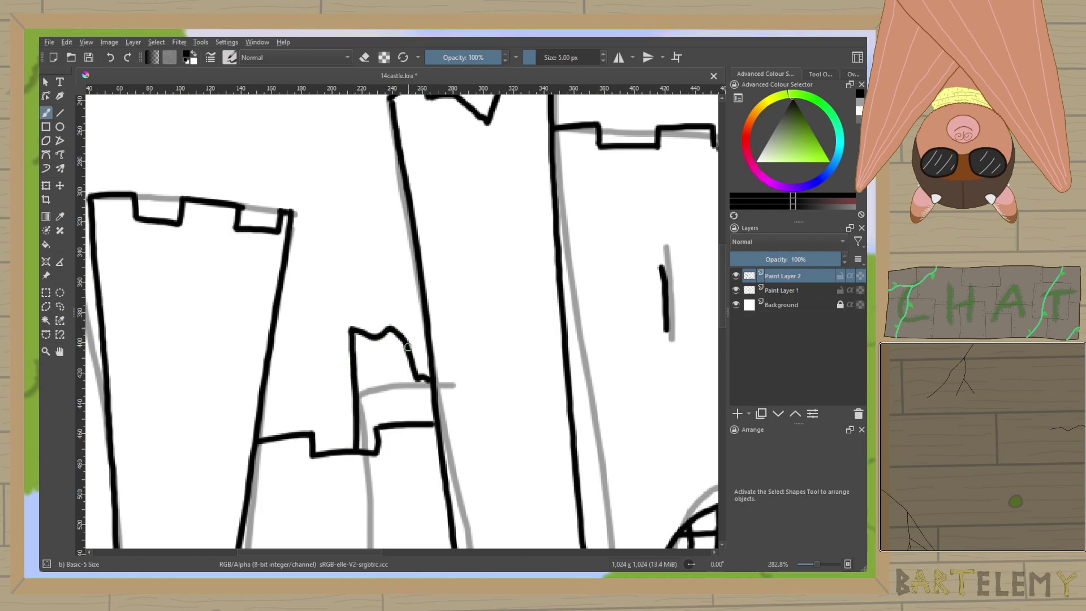
Ink a descending wall top with square notches from the right central tower down to the broken far right tower.
{"action": "scroll", "coordinate": [496, 340], "scroll_direction": "down", "scroll_amount": 5}
{"action": "left_click_drag", "start_coordinate": [422, 294], "coordinate": [244, 274]}
{"action": "scroll", "coordinate": [538, 300], "scroll_direction": "up", "scroll_amount": 2}
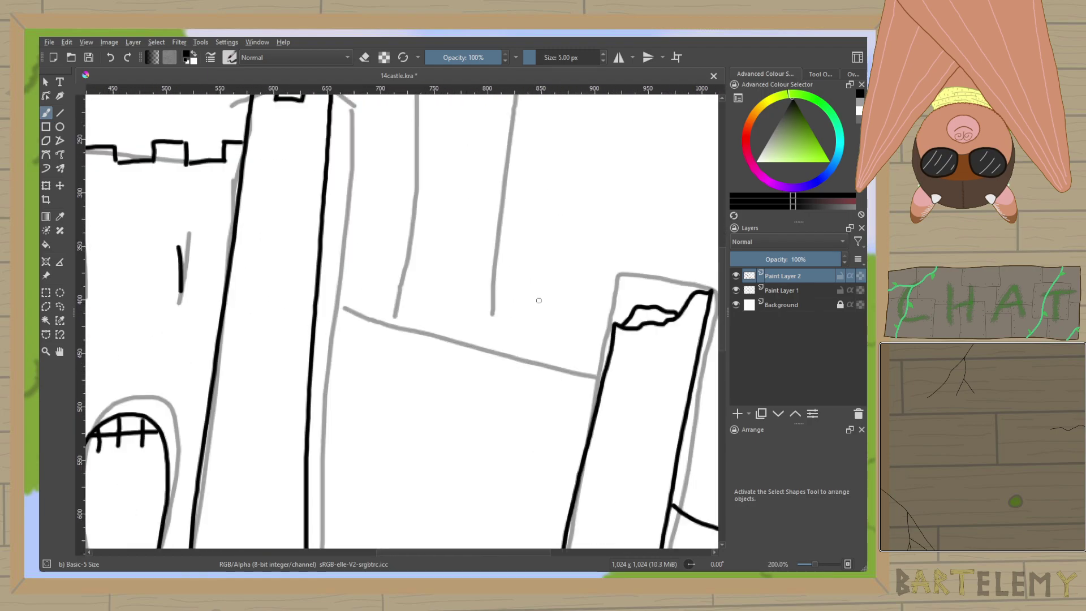
{"action": "scroll", "coordinate": [539, 300], "scroll_direction": "up", "scroll_amount": 1}
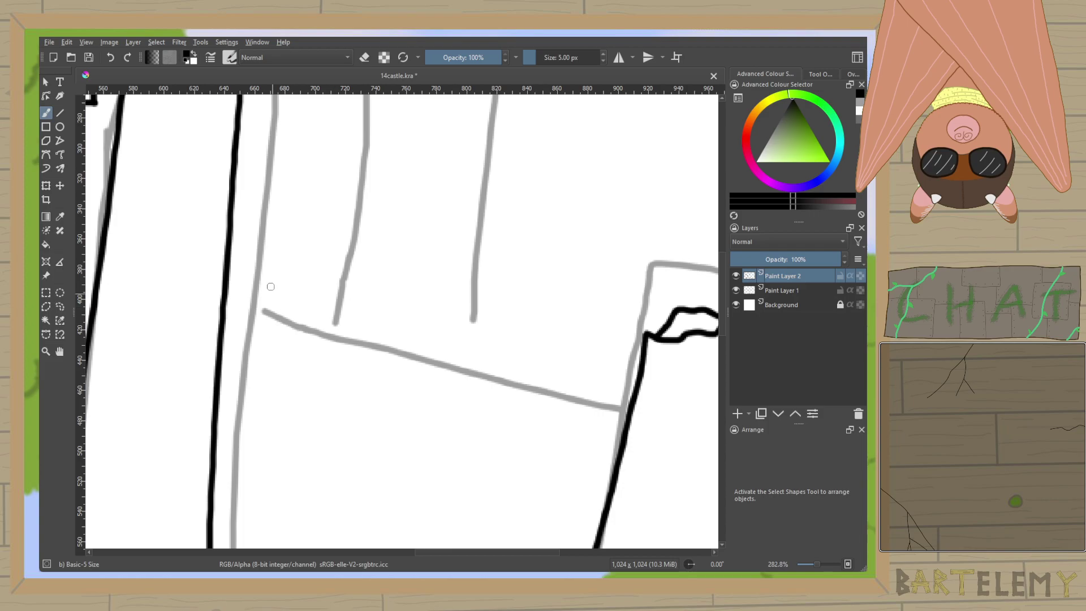
{"action": "mouse_move", "coordinate": [229, 269]}
{"action": "left_mouse_down"}
{"action": "mouse_move", "coordinate": [270, 276]}
{"action": "mouse_move", "coordinate": [281, 292]}
{"action": "mouse_move", "coordinate": [271, 297]}
{"action": "mouse_move", "coordinate": [331, 306]}
{"action": "mouse_move", "coordinate": [332, 290]}
{"action": "mouse_move", "coordinate": [411, 307]}
{"action": "mouse_move", "coordinate": [400, 332]}
{"action": "mouse_move", "coordinate": [461, 352]}
{"action": "mouse_move", "coordinate": [481, 329]}
{"action": "mouse_move", "coordinate": [553, 357]}
{"action": "left_mouse_up"}
{"action": "key", "text": "ctrl+z"}
{"action": "mouse_move", "coordinate": [473, 323]}
{"action": "left_mouse_down"}
{"action": "mouse_move", "coordinate": [538, 344]}
{"action": "mouse_move", "coordinate": [528, 370]}
{"action": "mouse_move", "coordinate": [601, 396]}
{"action": "left_mouse_up"}
{"action": "key", "text": "ctrl+z"}
{"action": "mouse_move", "coordinate": [529, 370]}
{"action": "left_mouse_down"}
{"action": "mouse_move", "coordinate": [599, 393]}
{"action": "mouse_move", "coordinate": [609, 364]}
{"action": "mouse_move", "coordinate": [642, 378]}
{"action": "left_mouse_up"}
Ink a tower rising behind the right wall, narrowing slightly toward its base, with a two-notch battlement top.
{"action": "scroll", "coordinate": [509, 297], "scroll_direction": "up", "scroll_amount": 5}
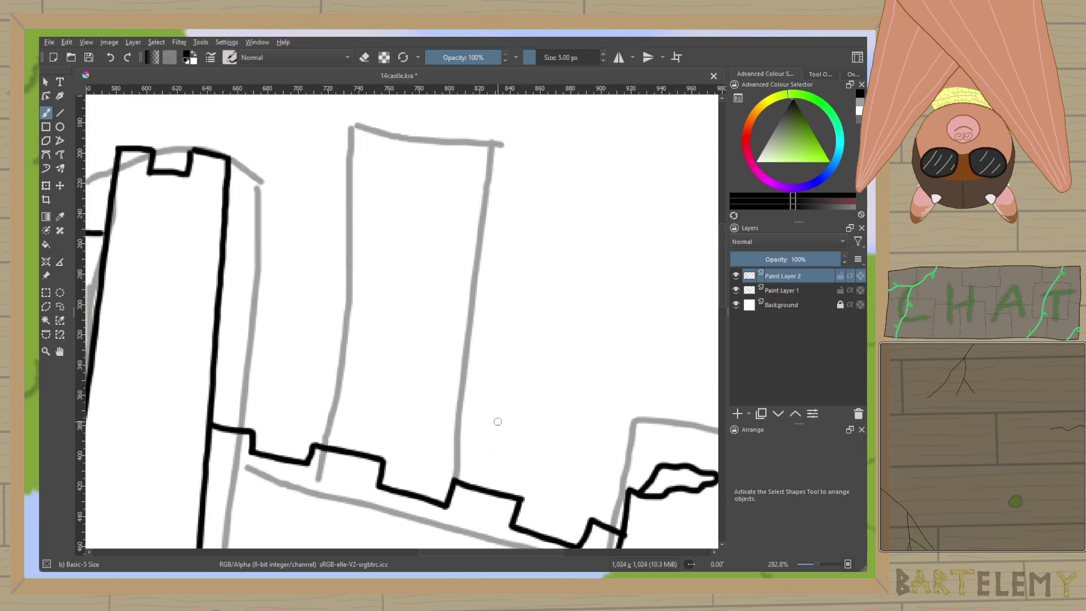
{"action": "left_click_drag", "start_coordinate": [487, 145], "coordinate": [469, 483]}
{"action": "left_click_drag", "start_coordinate": [354, 451], "coordinate": [333, 193]}
{"action": "key", "text": "ctrl+z"}
{"action": "mouse_move", "coordinate": [366, 453]}
{"action": "left_mouse_down"}
{"action": "mouse_move", "coordinate": [341, 123]}
{"action": "mouse_move", "coordinate": [375, 129]}
{"action": "mouse_move", "coordinate": [376, 147]}
{"action": "mouse_move", "coordinate": [409, 153]}
{"action": "mouse_move", "coordinate": [414, 130]}
{"action": "left_mouse_up"}
{"action": "mouse_move", "coordinate": [413, 131]}
{"action": "left_mouse_down"}
{"action": "mouse_move", "coordinate": [487, 144]}
{"action": "mouse_move", "coordinate": [453, 140]}
{"action": "mouse_move", "coordinate": [445, 160]}
{"action": "mouse_move", "coordinate": [414, 152]}
{"action": "mouse_move", "coordinate": [414, 134]}
{"action": "mouse_move", "coordinate": [378, 129]}
{"action": "mouse_move", "coordinate": [372, 152]}
{"action": "mouse_move", "coordinate": [363, 137]}
{"action": "mouse_move", "coordinate": [354, 148]}
{"action": "mouse_move", "coordinate": [342, 127]}
{"action": "left_mouse_up"}
{"action": "key", "text": "ctrl+z"}
{"action": "key", "text": "ctrl+z"}
{"action": "key", "text": "ctrl+z"}
{"action": "key", "text": "ctrl+z"}
{"action": "key", "text": "ctrl+z"}
{"action": "key", "text": "ctrl+z"}
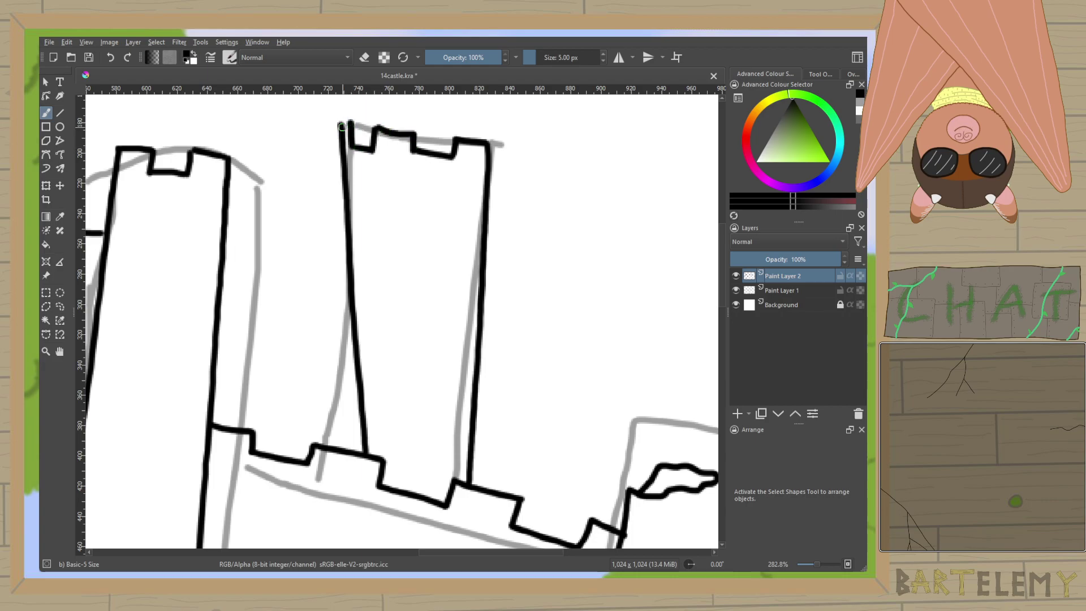
Hide the grey sketch on Paint Layer 1 so that only the black ink lines show.
{"action": "key", "text": "minus"}
{"action": "key", "text": "minus"}
{"action": "key", "text": "minus"}
{"action": "key", "text": "minus"}
{"action": "key", "text": "minus"}
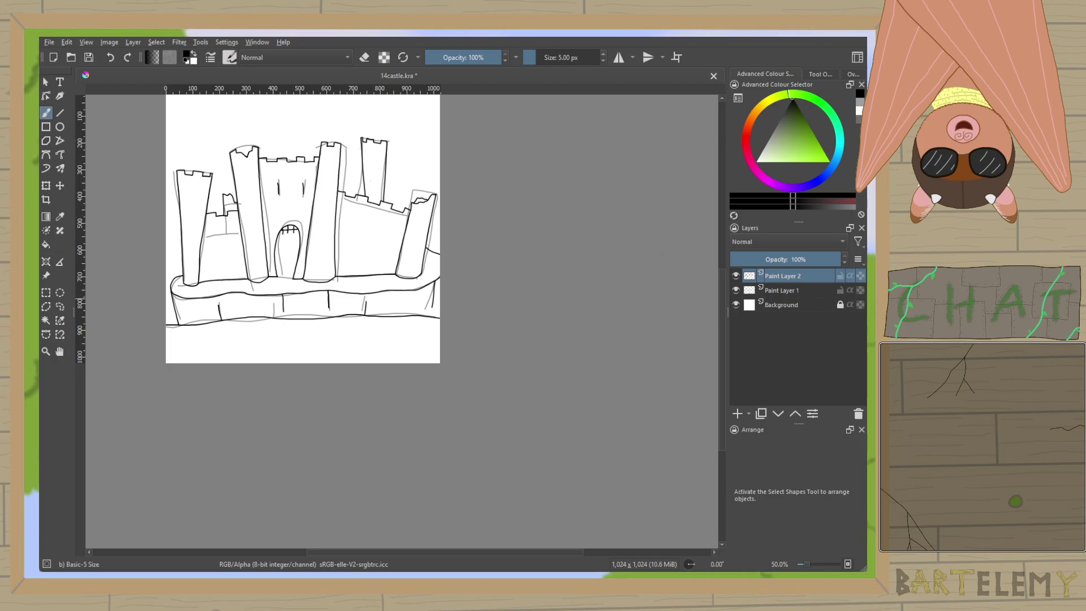
{"action": "left_click", "coordinate": [735, 290]}
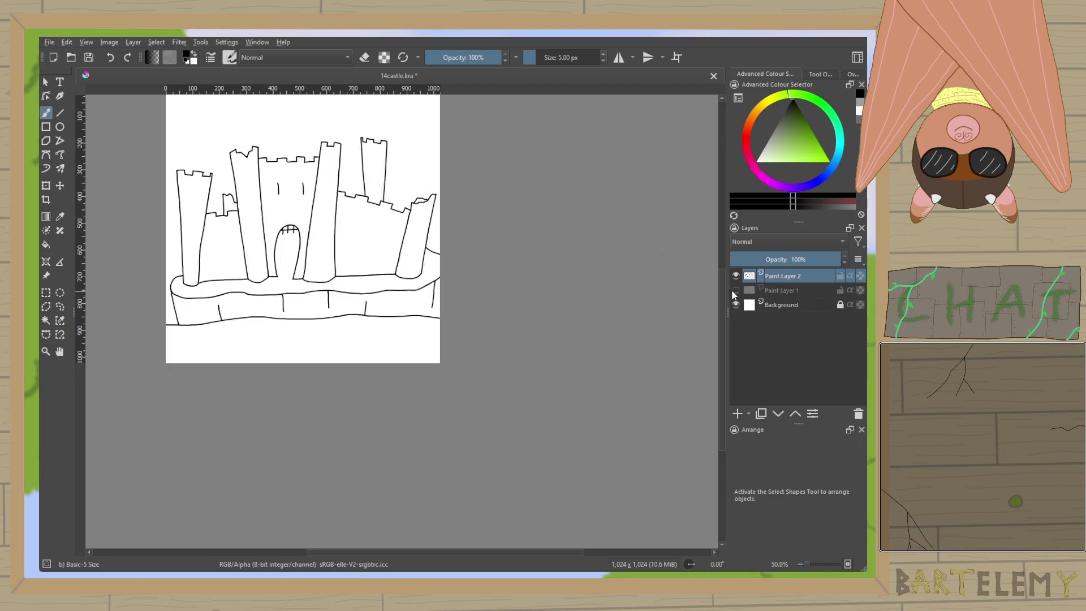
Ink a short horizontal dash and a small zigzag mark on the ground just below the middle of the platform.
{"action": "scroll", "coordinate": [267, 286], "scroll_direction": "up", "scroll_amount": 4}
{"action": "left_click_drag", "start_coordinate": [323, 202], "coordinate": [388, 267]}
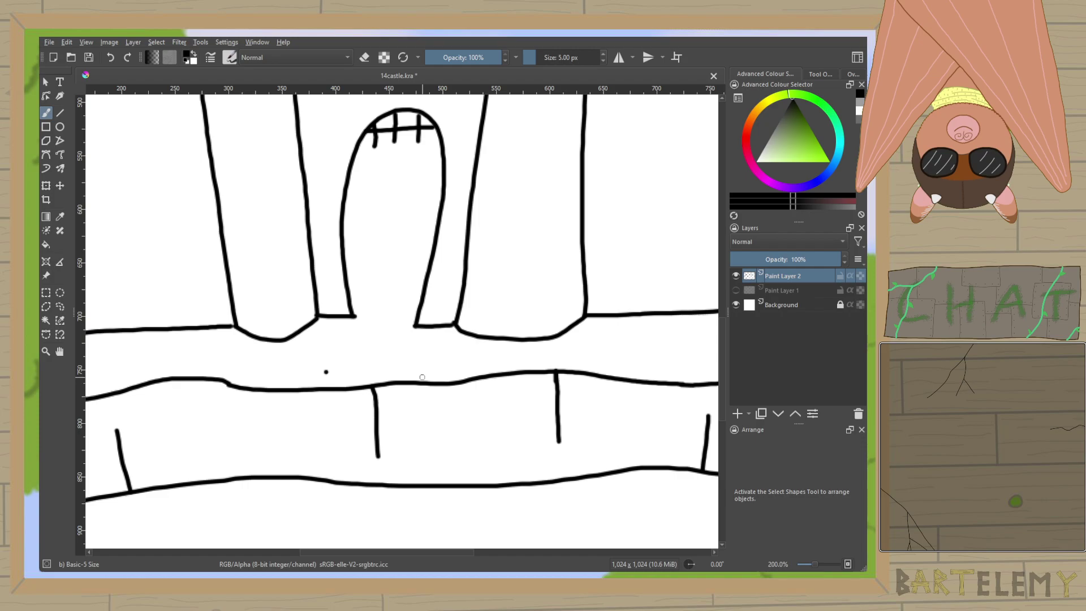
{"action": "left_click_drag", "start_coordinate": [491, 437], "coordinate": [461, 181]}
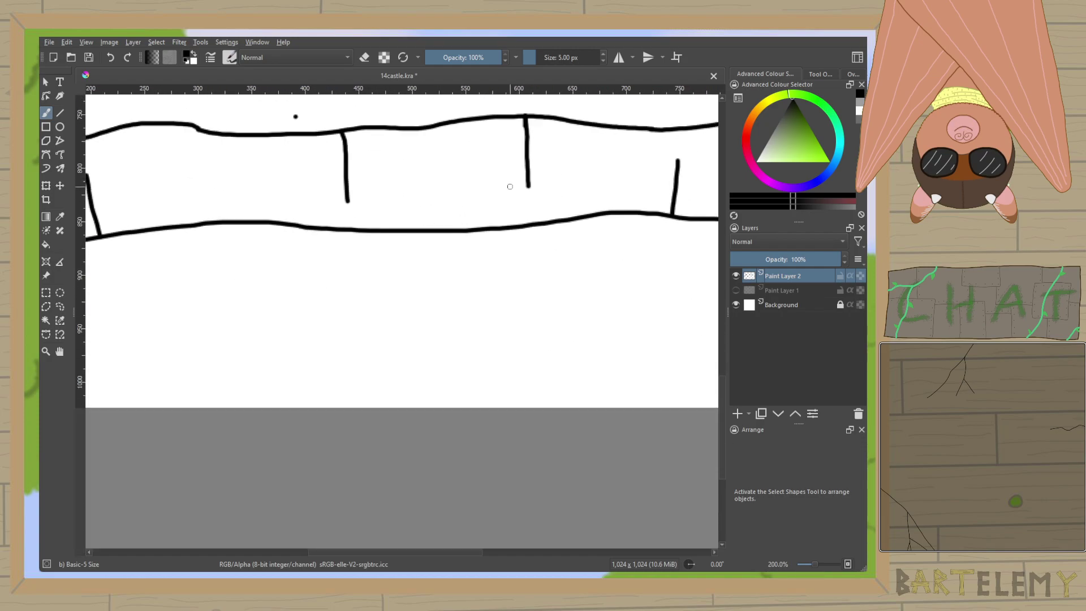
{"action": "mouse_move", "coordinate": [409, 240]}
{"action": "left_mouse_down"}
{"action": "mouse_move", "coordinate": [383, 273]}
{"action": "mouse_move", "coordinate": [511, 442]}
{"action": "left_mouse_up"}
{"action": "left_click_drag", "start_coordinate": [379, 447], "coordinate": [421, 453]}
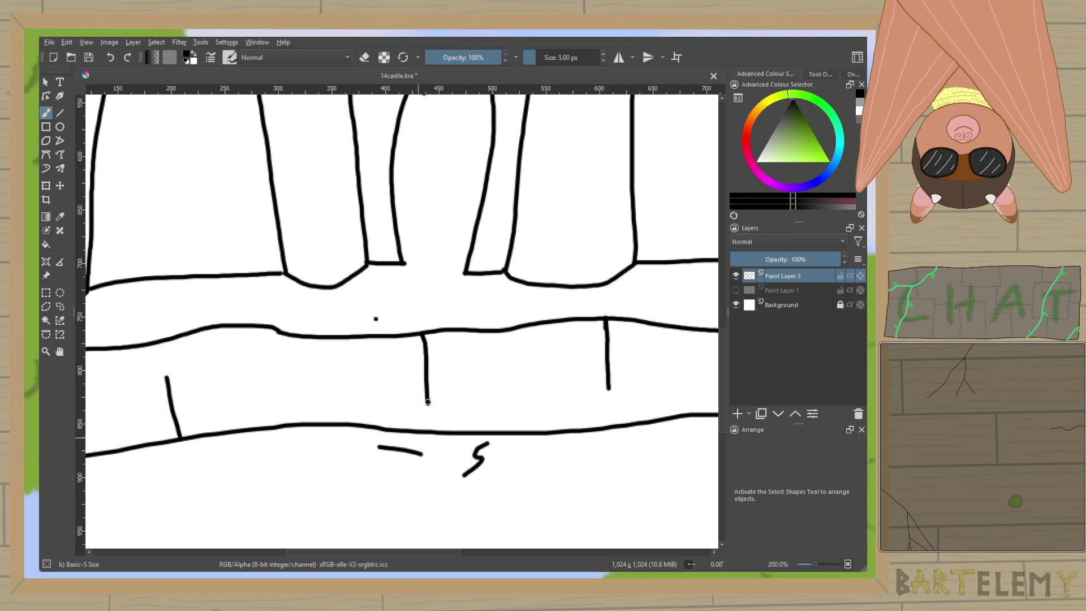
{"action": "scroll", "coordinate": [592, 190], "scroll_direction": "down", "scroll_amount": 4}
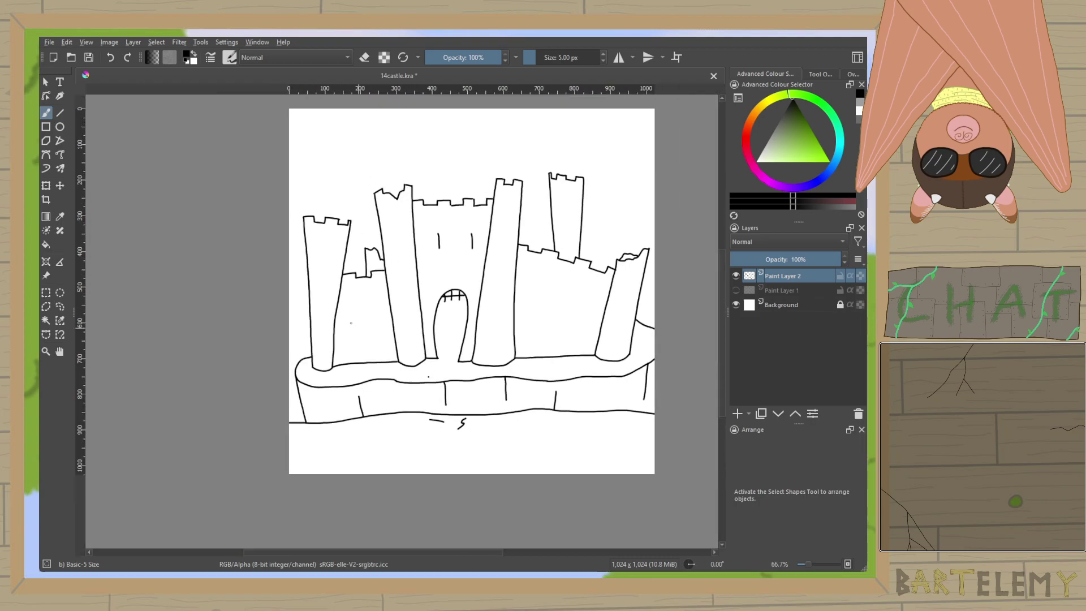
Ink a short horizon line from the foot of the far left tower to the canvas's left edge.
{"action": "scroll", "coordinate": [347, 322], "scroll_direction": "up", "scroll_amount": 4}
{"action": "left_click_drag", "start_coordinate": [339, 335], "coordinate": [492, 221]}
{"action": "left_click_drag", "start_coordinate": [347, 355], "coordinate": [309, 358]}
{"action": "scroll", "coordinate": [477, 350], "scroll_direction": "down", "scroll_amount": 5}
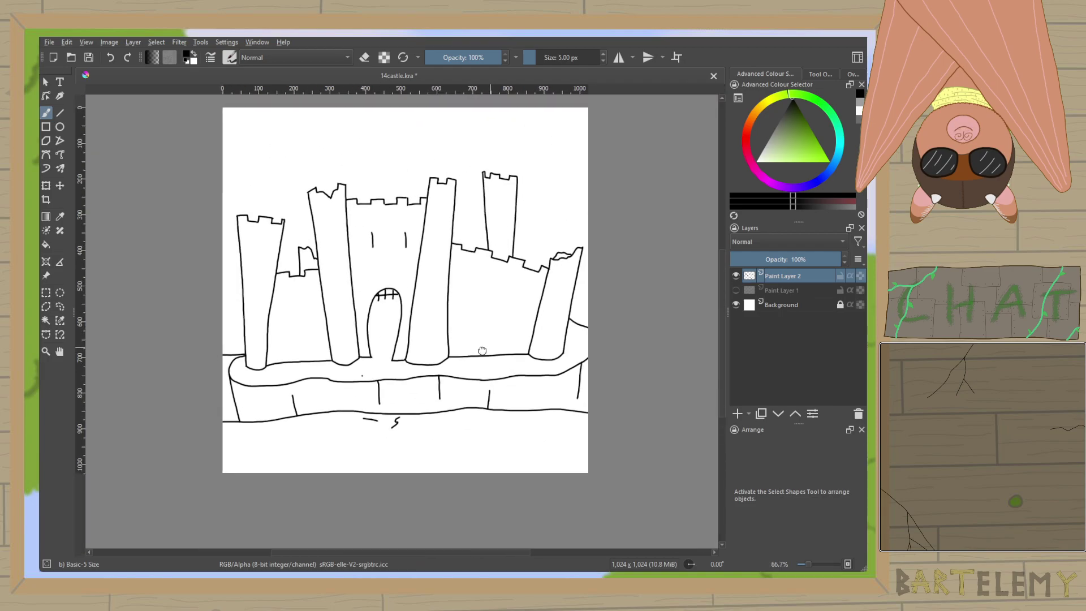
Ink a lower horizon line from the far right tower to the canvas edge and erase the old line above it.
{"action": "scroll", "coordinate": [564, 341], "scroll_direction": "up", "scroll_amount": 4}
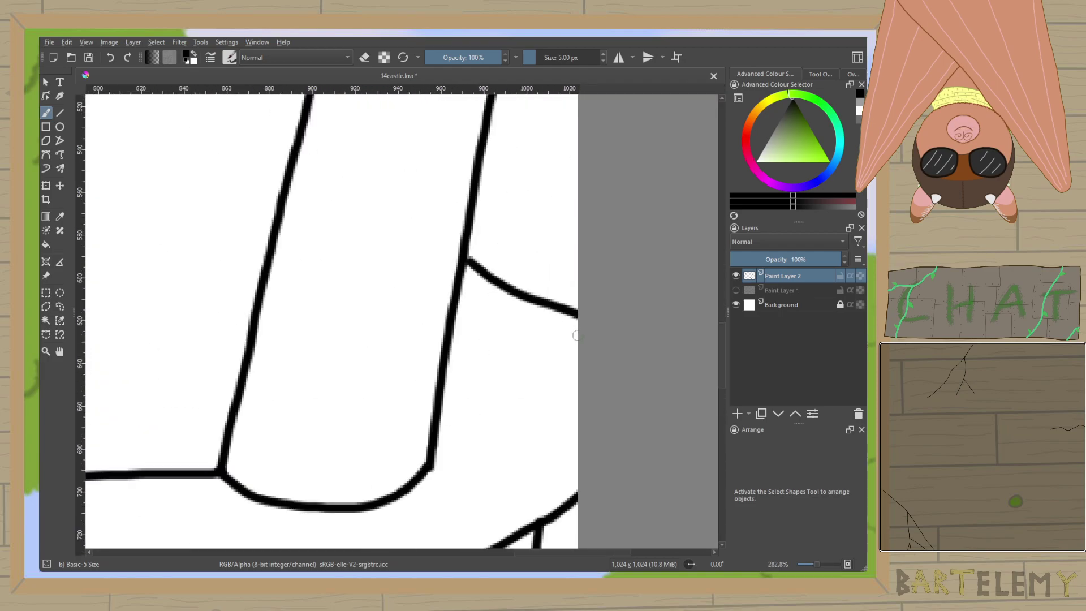
{"action": "left_click_drag", "start_coordinate": [444, 331], "coordinate": [578, 354]}
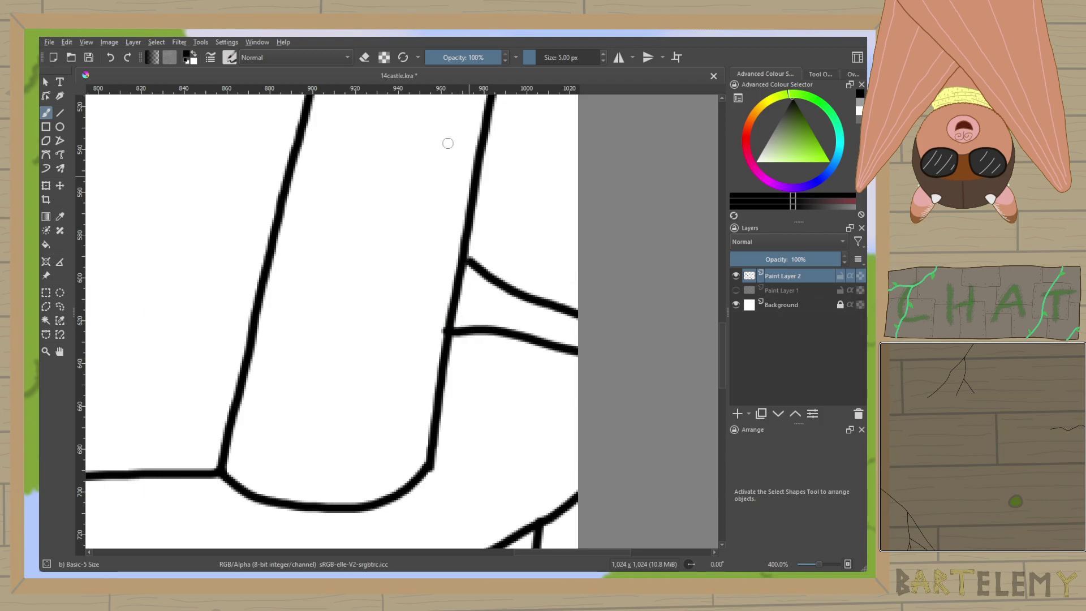
{"action": "key", "text": "e"}
{"action": "mouse_move", "coordinate": [464, 266]}
{"action": "left_mouse_down"}
{"action": "mouse_move", "coordinate": [485, 243]}
{"action": "mouse_move", "coordinate": [493, 280]}
{"action": "mouse_move", "coordinate": [503, 251]}
{"action": "mouse_move", "coordinate": [515, 297]}
{"action": "mouse_move", "coordinate": [523, 279]}
{"action": "mouse_move", "coordinate": [541, 310]}
{"action": "mouse_move", "coordinate": [550, 285]}
{"action": "mouse_move", "coordinate": [575, 318]}
{"action": "left_mouse_up"}
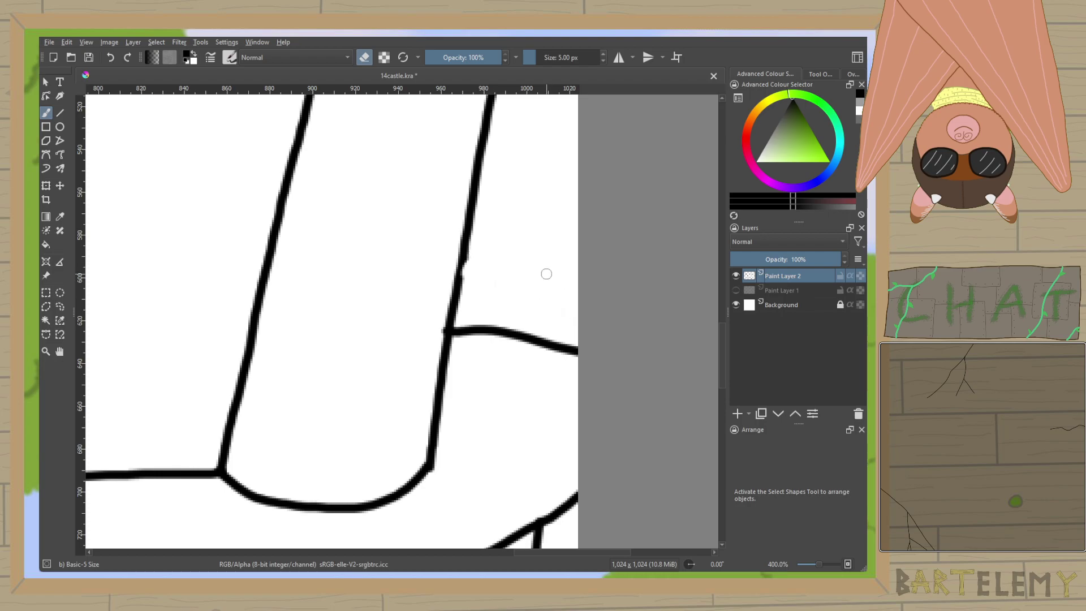
{"action": "key", "text": "e"}
{"action": "key", "text": "minus"}
{"action": "key", "text": "minus"}
{"action": "key", "text": "minus"}
{"action": "key", "text": "minus"}
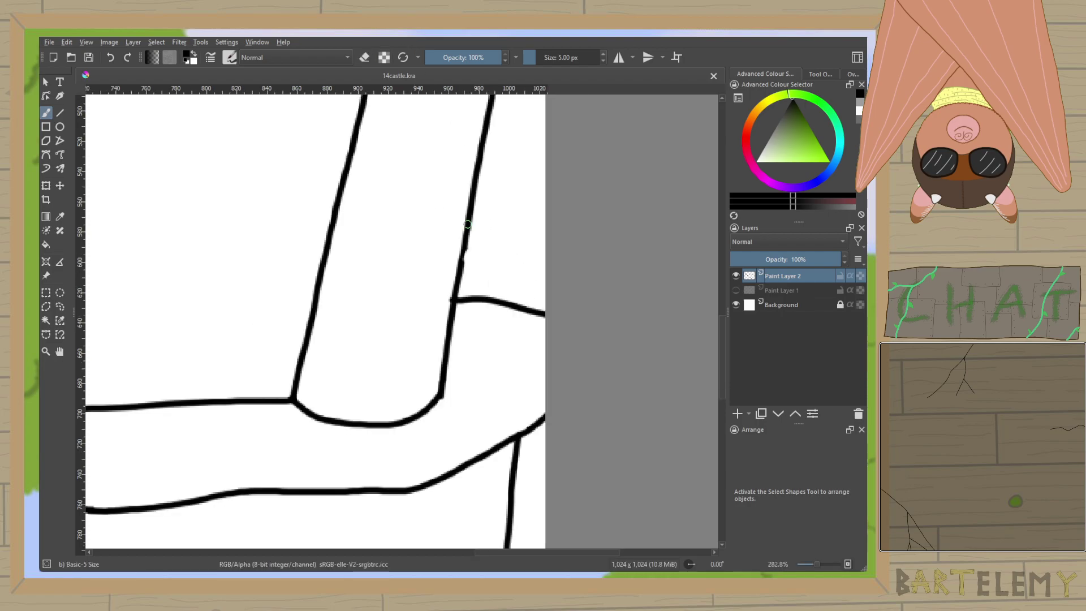
{"action": "left_click_drag", "start_coordinate": [450, 299], "coordinate": [527, 326]}
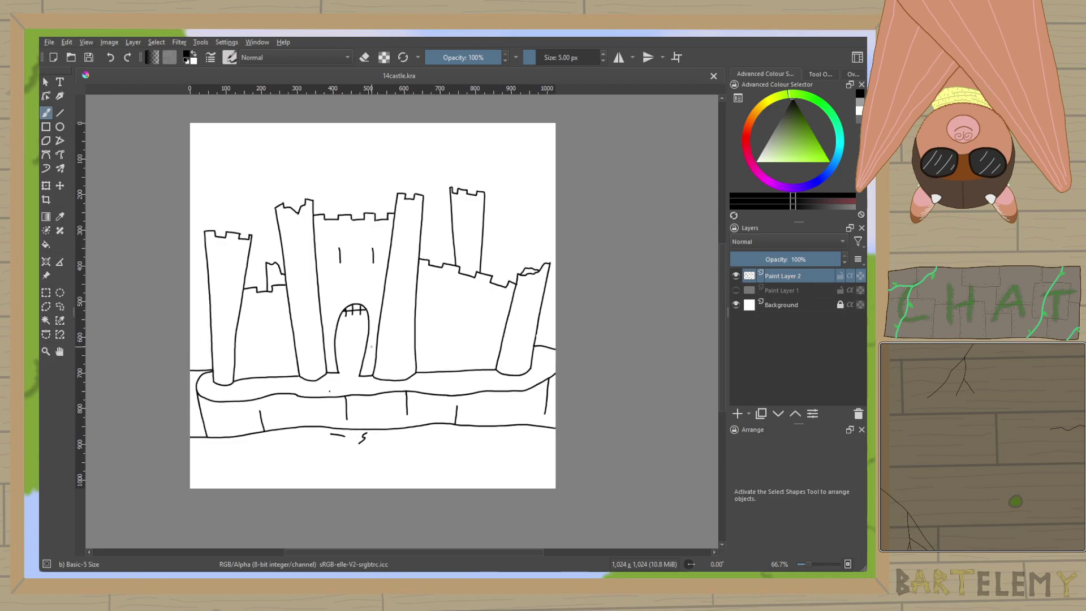
Ink three short slanted window slits in a row below the battlements of the right wall.
{"action": "scroll", "coordinate": [531, 313], "scroll_direction": "up", "scroll_amount": 4}
{"action": "left_click_drag", "start_coordinate": [475, 313], "coordinate": [678, 300]}
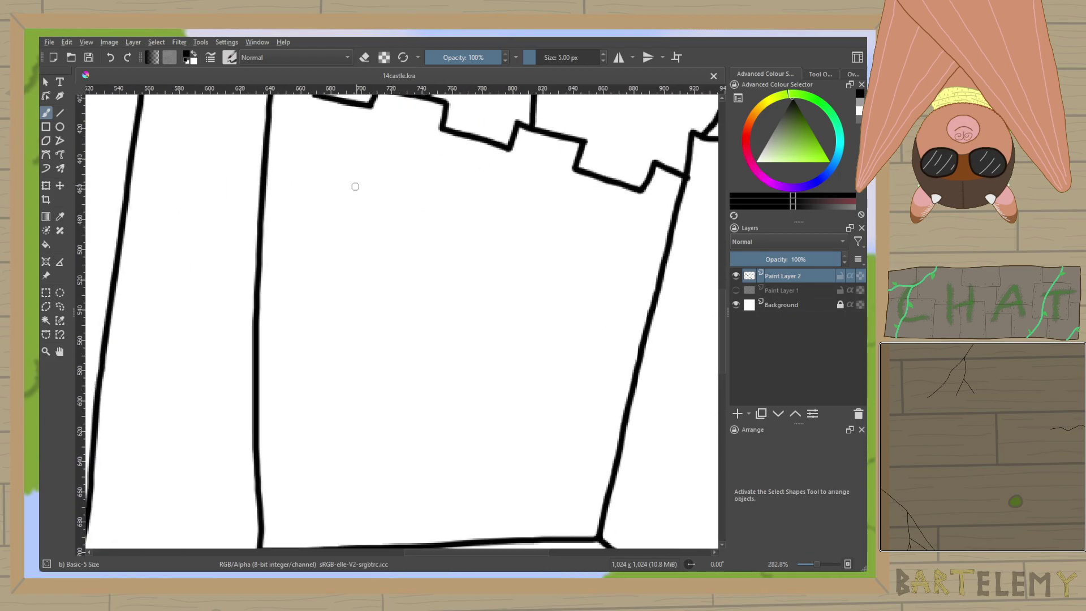
{"action": "left_click_drag", "start_coordinate": [337, 192], "coordinate": [319, 244]}
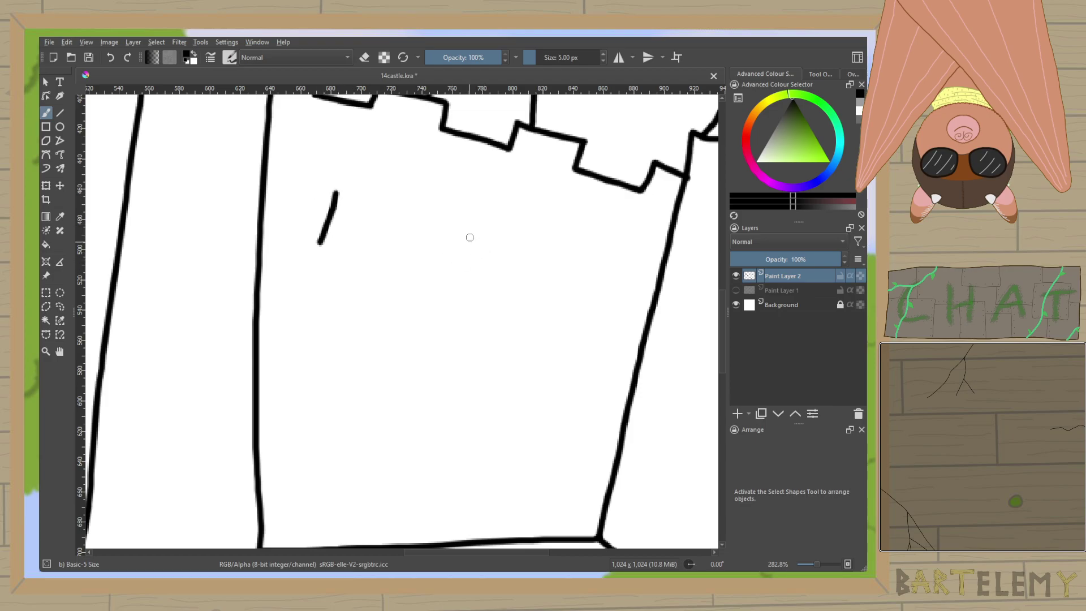
{"action": "left_click_drag", "start_coordinate": [474, 210], "coordinate": [454, 263]}
{"action": "left_click_drag", "start_coordinate": [614, 238], "coordinate": [590, 289]}
{"action": "scroll", "coordinate": [591, 263], "scroll_direction": "down", "scroll_amount": 4}
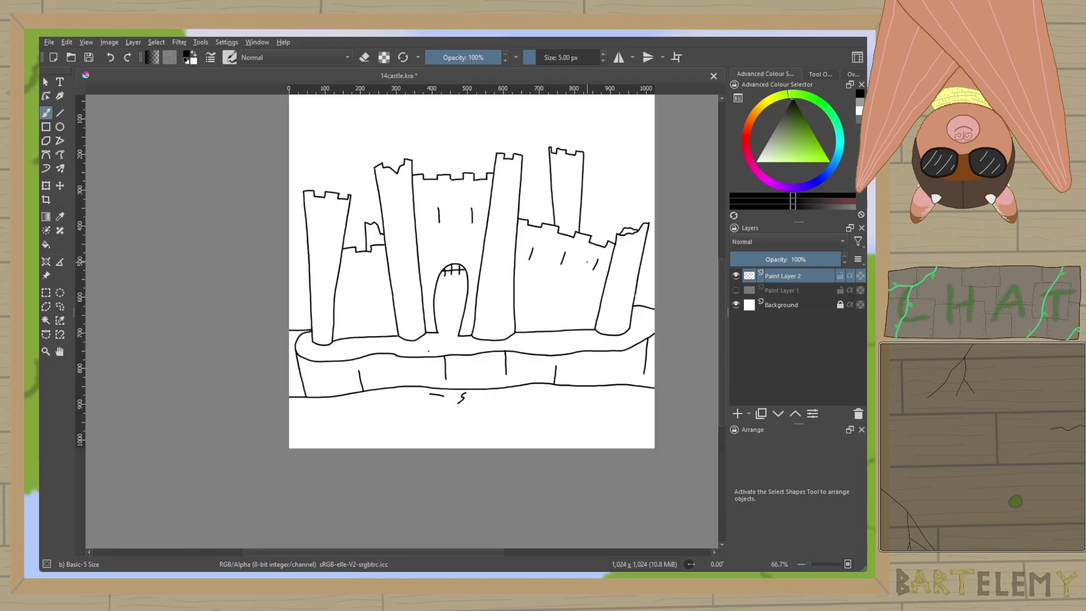
Ink two short vertical window slits on the wall between the two left towers.
{"action": "scroll", "coordinate": [337, 276], "scroll_direction": "up", "scroll_amount": 4}
{"action": "left_click_drag", "start_coordinate": [381, 231], "coordinate": [380, 281]}
{"action": "left_click_drag", "start_coordinate": [506, 226], "coordinate": [505, 274]}
{"action": "scroll", "coordinate": [509, 244], "scroll_direction": "down", "scroll_amount": 1}
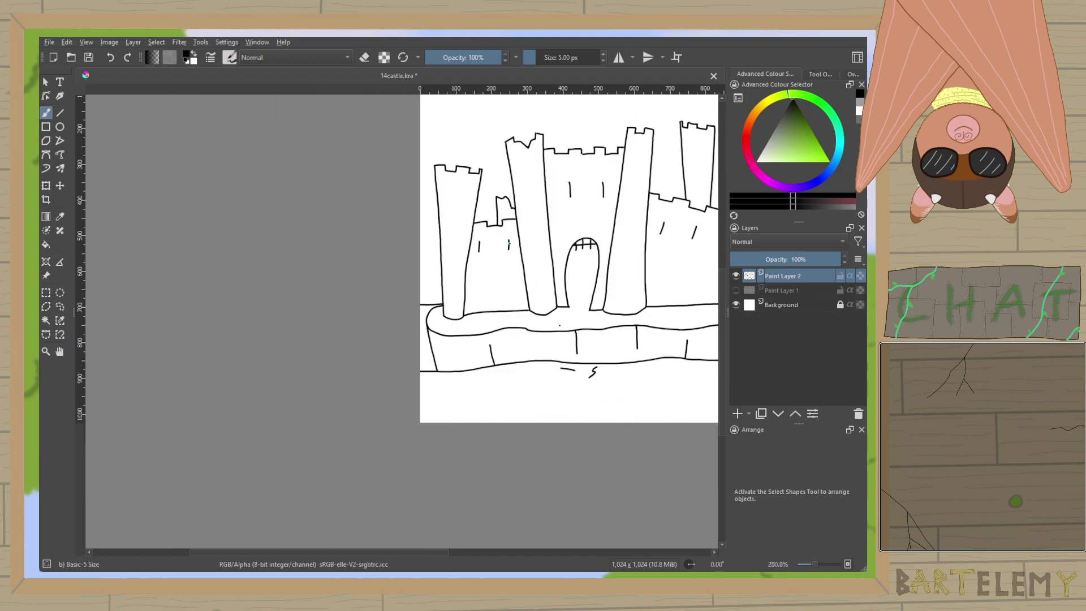
{"action": "left_click_drag", "start_coordinate": [538, 168], "coordinate": [470, 218]}
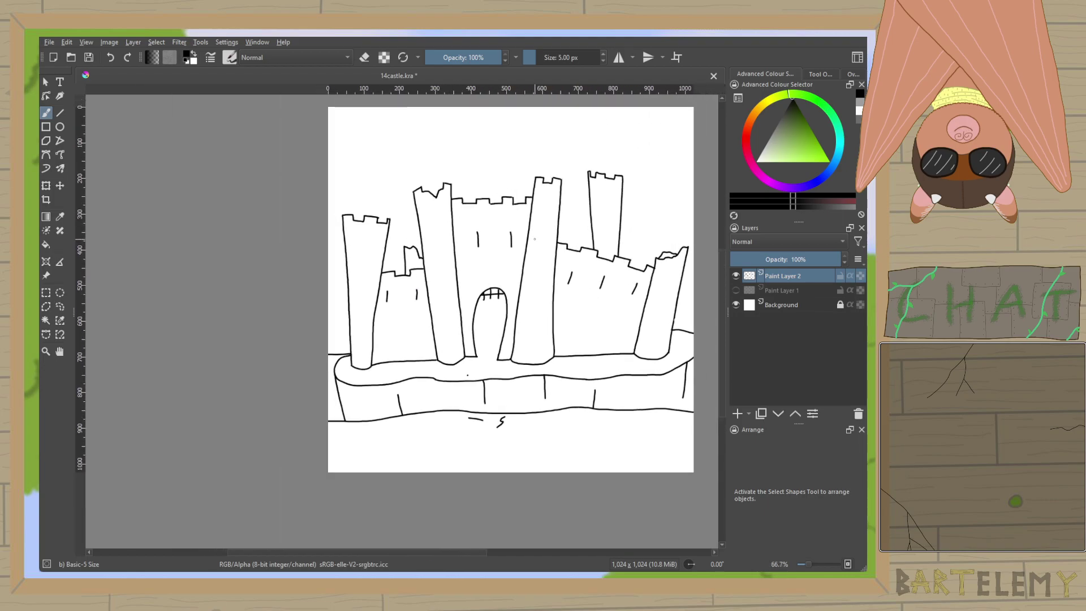
Ink two window slits, one above the other, on each of the two central towers, following each tower's lean.
{"action": "scroll", "coordinate": [534, 239], "scroll_direction": "up", "scroll_amount": 3}
{"action": "left_click_drag", "start_coordinate": [516, 250], "coordinate": [478, 279]}
{"action": "left_click_drag", "start_coordinate": [536, 146], "coordinate": [529, 182]}
{"action": "left_click_drag", "start_coordinate": [521, 268], "coordinate": [511, 309]}
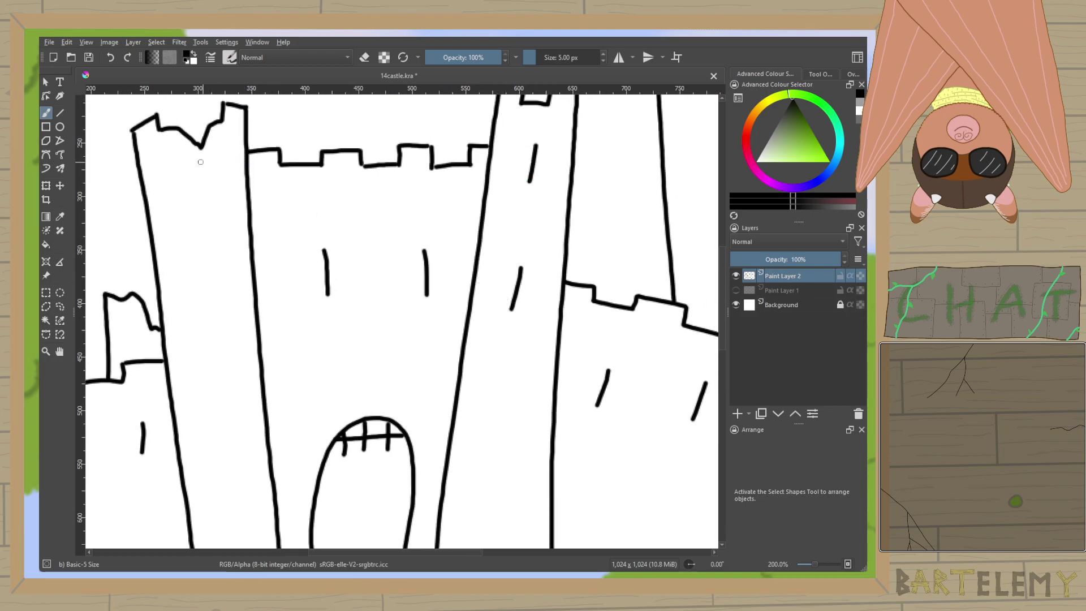
{"action": "left_click_drag", "start_coordinate": [193, 156], "coordinate": [195, 192]}
{"action": "left_click_drag", "start_coordinate": [205, 270], "coordinate": [211, 324]}
Ink one short vertical window slit near the top of the far left tower.
{"action": "key", "text": "minus"}
{"action": "key", "text": "2"}
{"action": "key", "text": "1"}
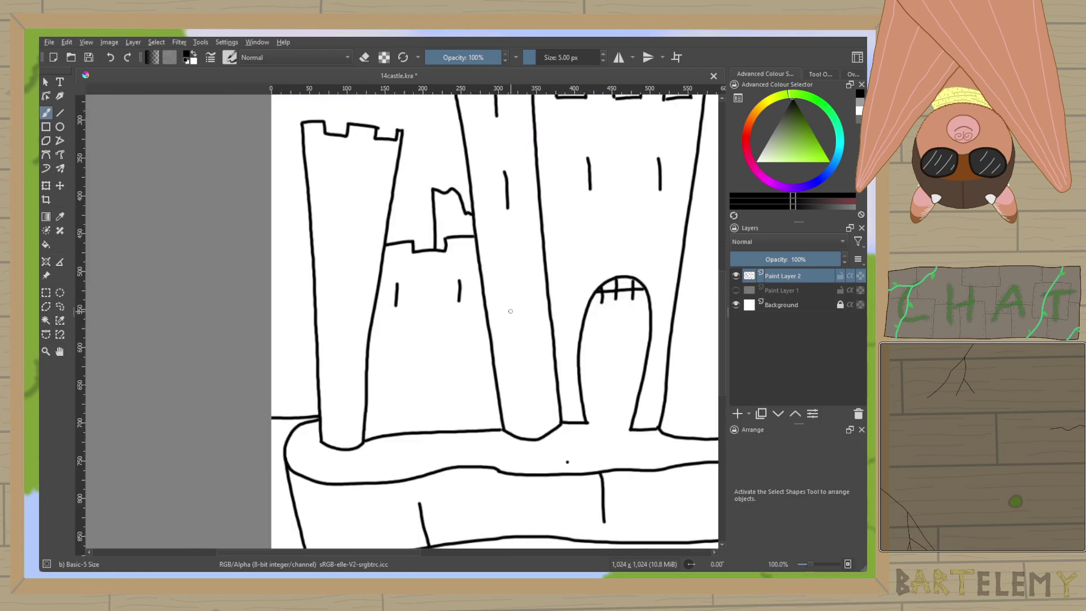
{"action": "left_click_drag", "start_coordinate": [347, 158], "coordinate": [350, 193]}
{"action": "key", "text": "minus"}
{"action": "key", "text": "minus"}
{"action": "left_click_drag", "start_coordinate": [649, 194], "coordinate": [489, 218]}
{"action": "scroll", "coordinate": [463, 136], "scroll_direction": "up", "scroll_amount": 1}
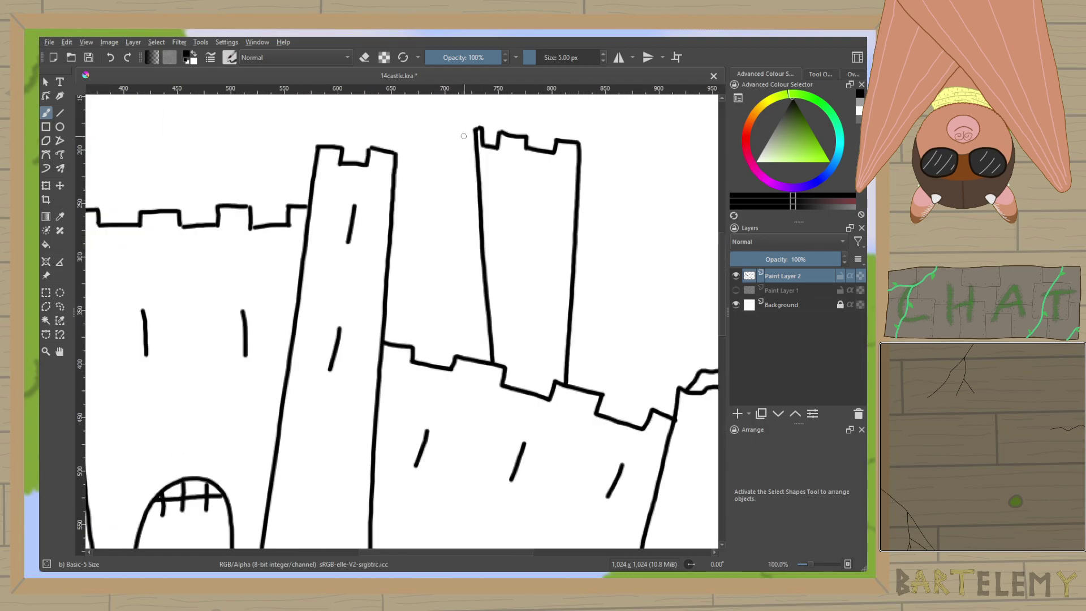
{"action": "scroll", "coordinate": [634, 219], "scroll_direction": "down", "scroll_amount": 3}
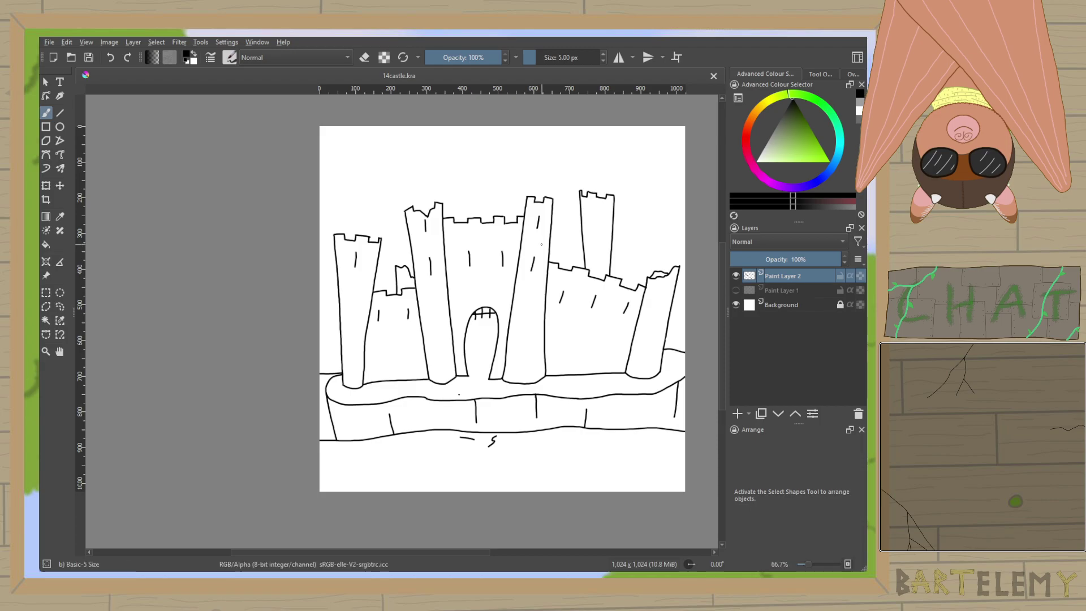
Ink two horizontal bars across the arched doorway, one just below the portcullis teeth and one near the bottom.
{"action": "scroll", "coordinate": [493, 371], "scroll_direction": "up", "scroll_amount": 4}
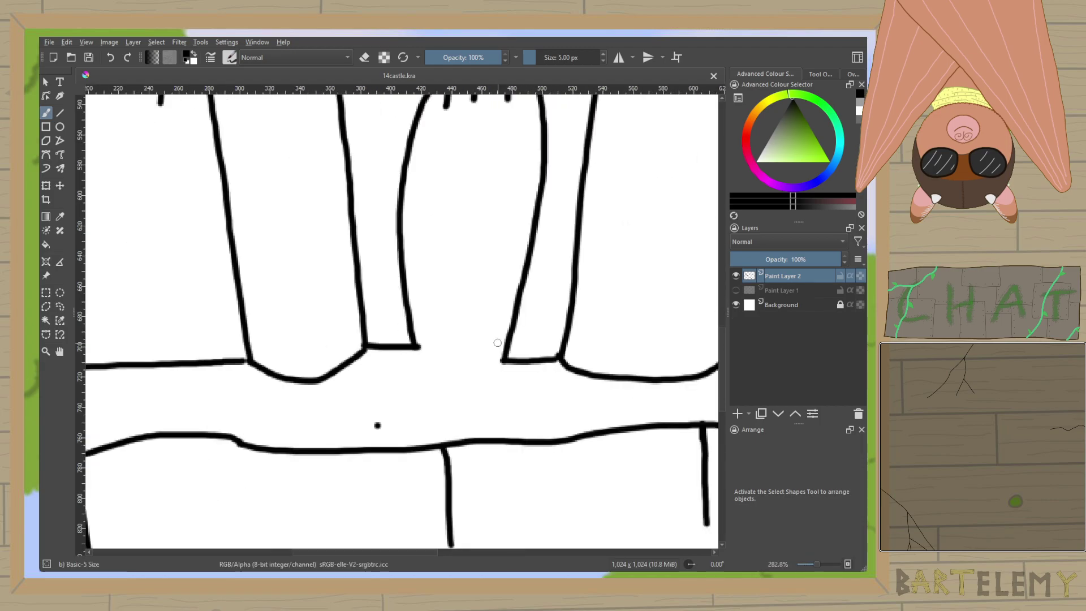
{"action": "left_click_drag", "start_coordinate": [408, 303], "coordinate": [511, 311]}
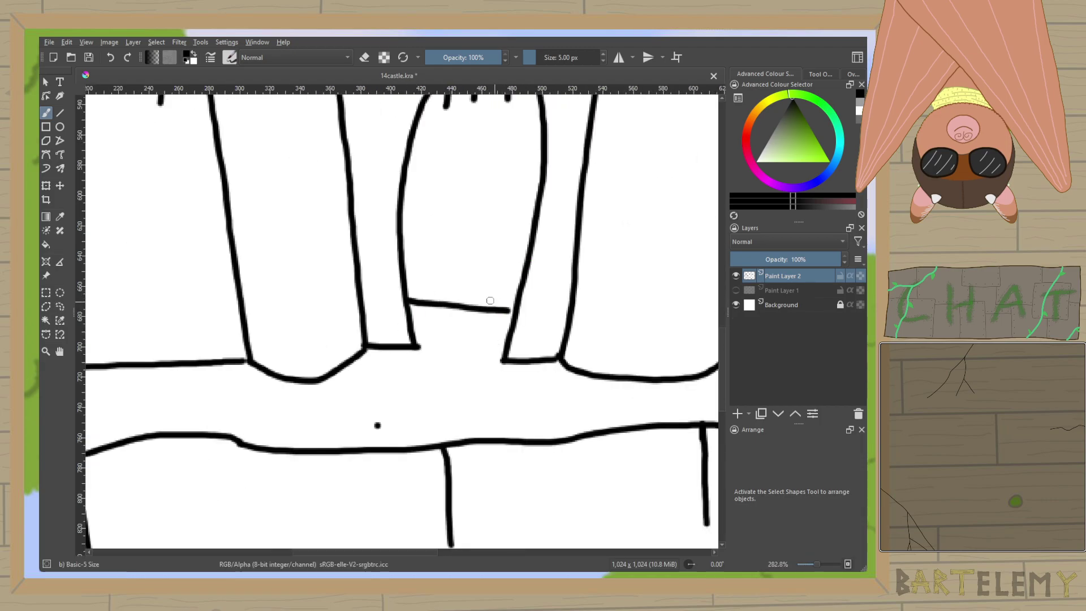
{"action": "key", "text": "ctrl+z"}
{"action": "left_click_drag", "start_coordinate": [401, 247], "coordinate": [528, 258]}
{"action": "key", "text": "ctrl+z"}
{"action": "left_click_drag", "start_coordinate": [410, 294], "coordinate": [519, 292]}
{"action": "left_click_drag", "start_coordinate": [418, 133], "coordinate": [531, 143]}
{"action": "key", "text": "ctrl+z"}
{"action": "left_click_drag", "start_coordinate": [416, 127], "coordinate": [513, 131]}
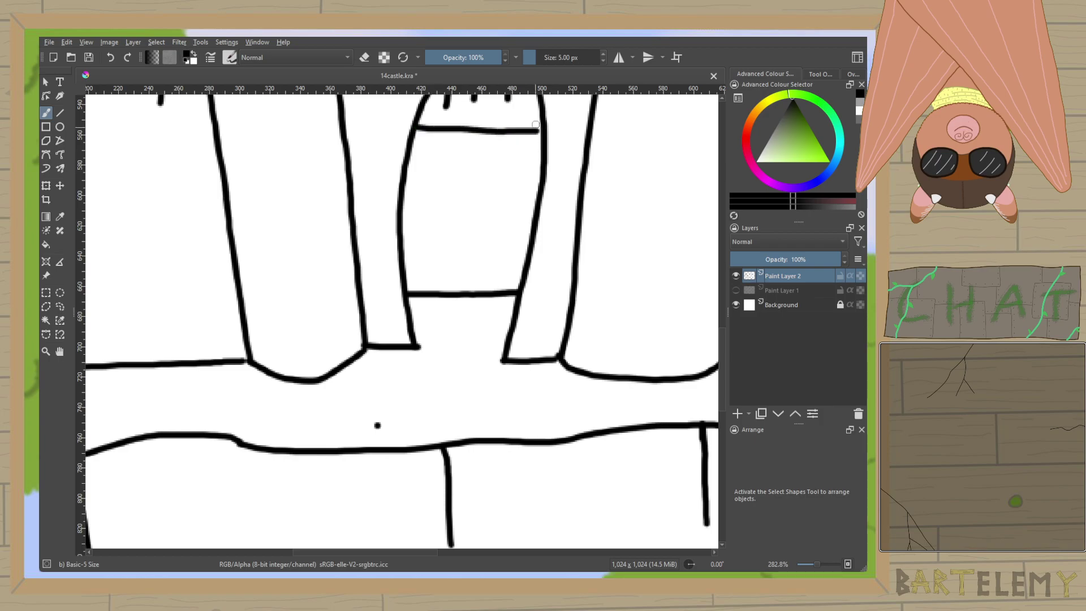
{"action": "scroll", "coordinate": [492, 333], "scroll_direction": "down", "scroll_amount": 3}
{"action": "scroll", "coordinate": [493, 333], "scroll_direction": "up", "scroll_amount": 4}
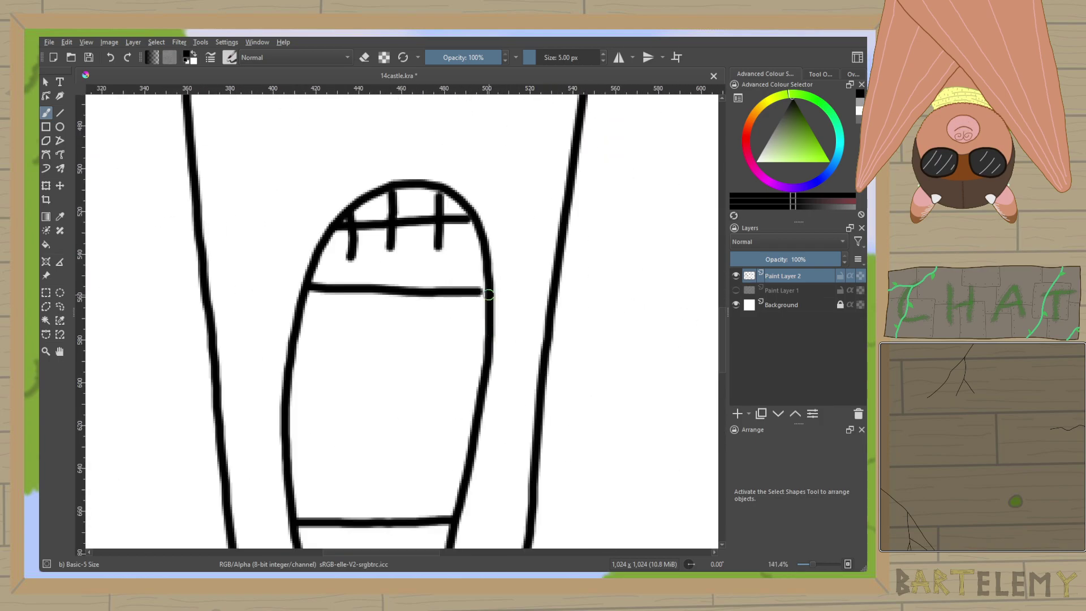
{"action": "scroll", "coordinate": [484, 292], "scroll_direction": "down", "scroll_amount": 6}
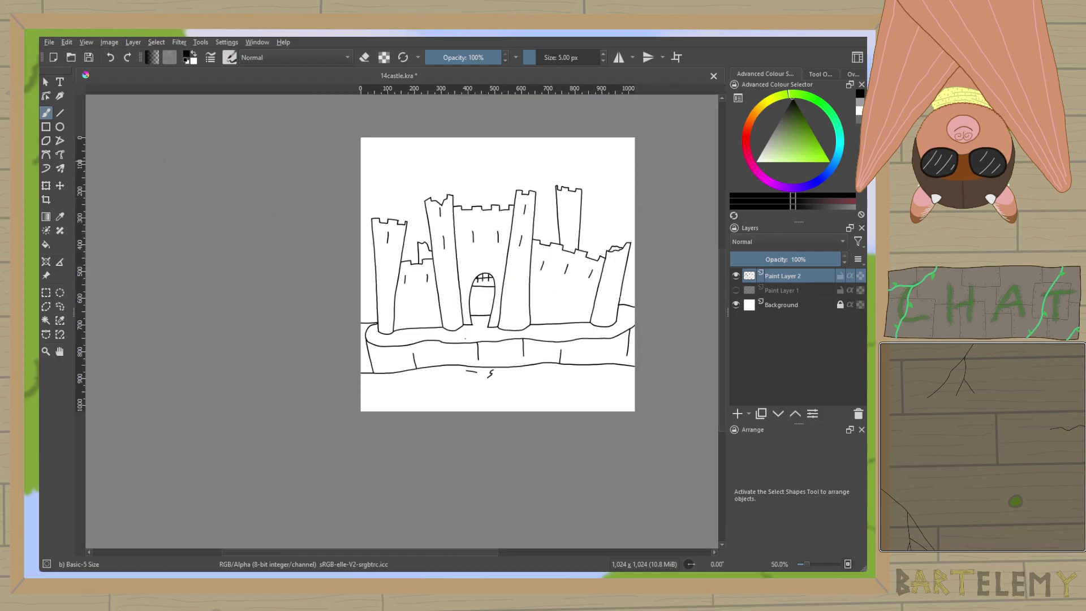
Fill the sky around and above the castle with solid black on Paint Layer 2.
{"action": "left_click", "coordinate": [46, 244]}
{"action": "left_click", "coordinate": [506, 164]}
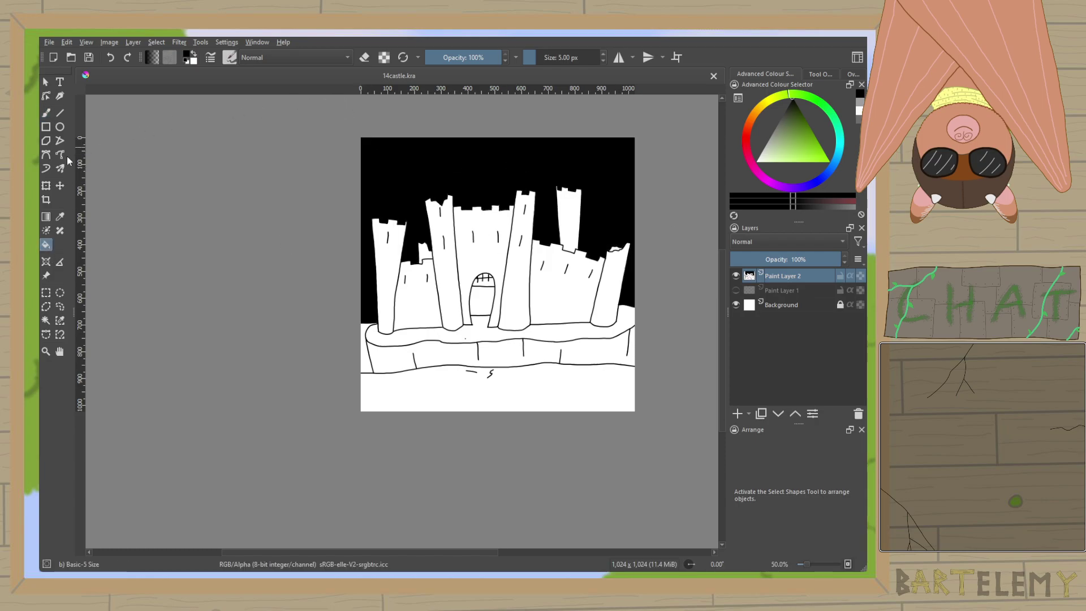
Paint over the light specks at the far left tower's top corner in black and widen its thin right merlon by erasing.
{"action": "left_click", "coordinate": [46, 113]}
{"action": "scroll", "coordinate": [424, 227], "scroll_direction": "up", "scroll_amount": 6}
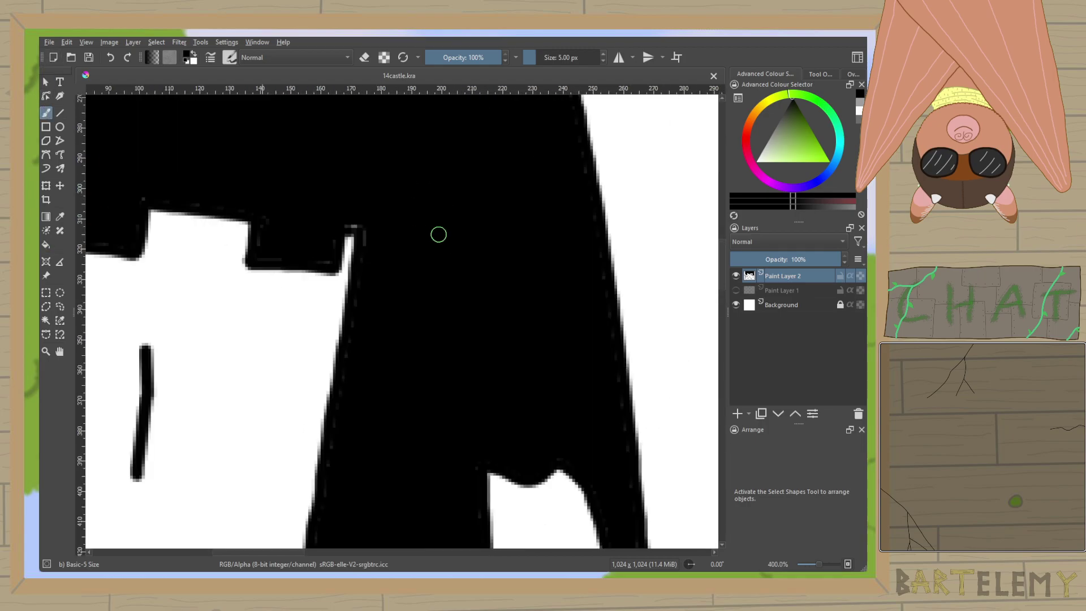
{"action": "left_click_drag", "start_coordinate": [339, 229], "coordinate": [373, 240]}
{"action": "left_click", "coordinate": [364, 58]}
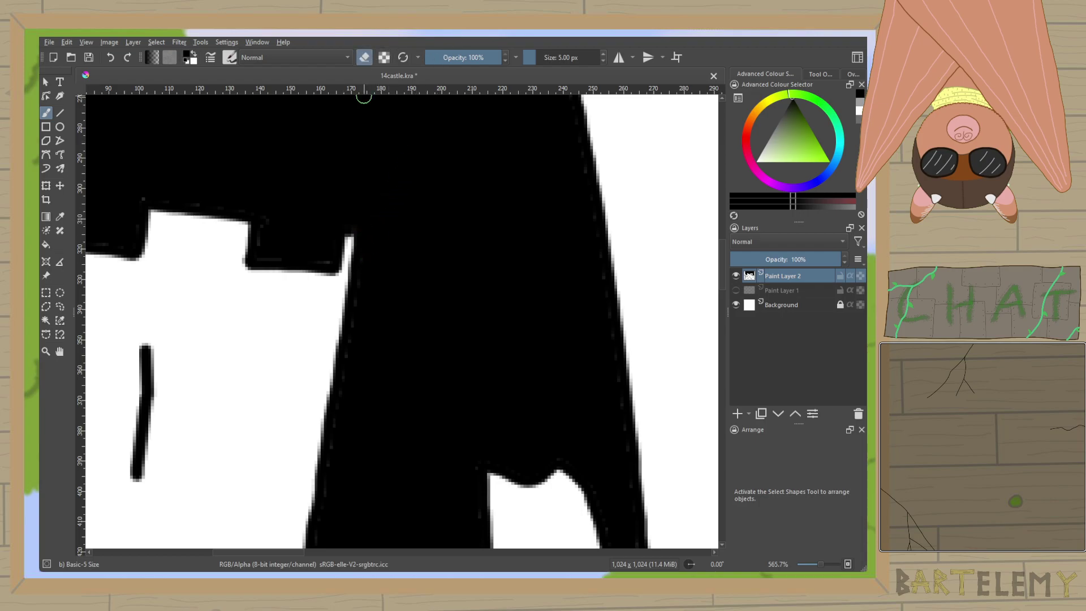
{"action": "mouse_move", "coordinate": [343, 245]}
{"action": "left_mouse_down"}
{"action": "mouse_move", "coordinate": [345, 236]}
{"action": "mouse_move", "coordinate": [335, 281]}
{"action": "left_mouse_up"}
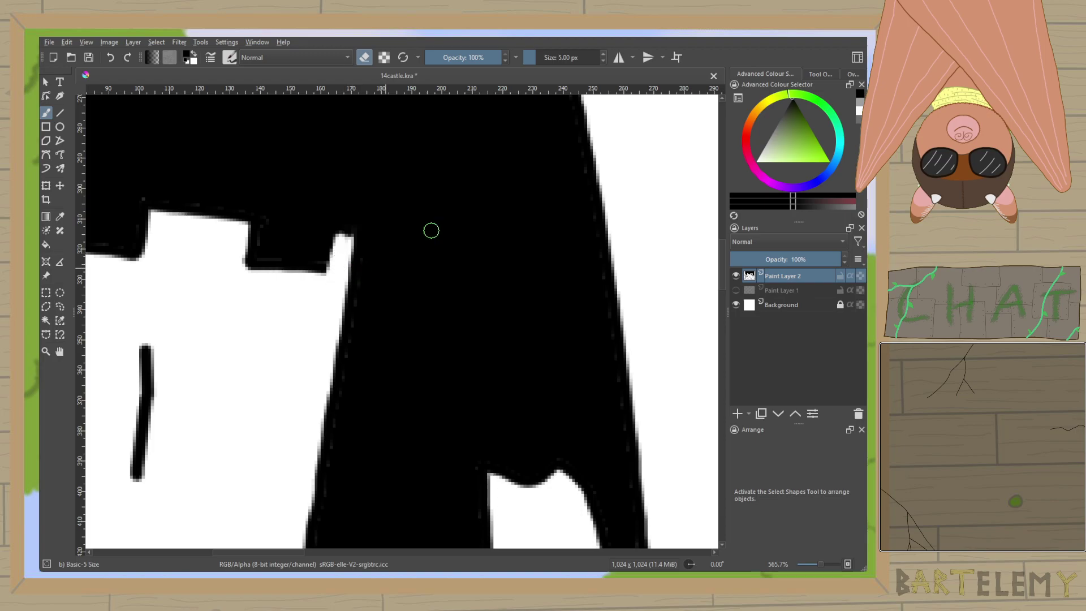
{"action": "scroll", "coordinate": [432, 227], "scroll_direction": "down", "scroll_amount": 3}
{"action": "scroll", "coordinate": [323, 234], "scroll_direction": "up", "scroll_amount": 4}
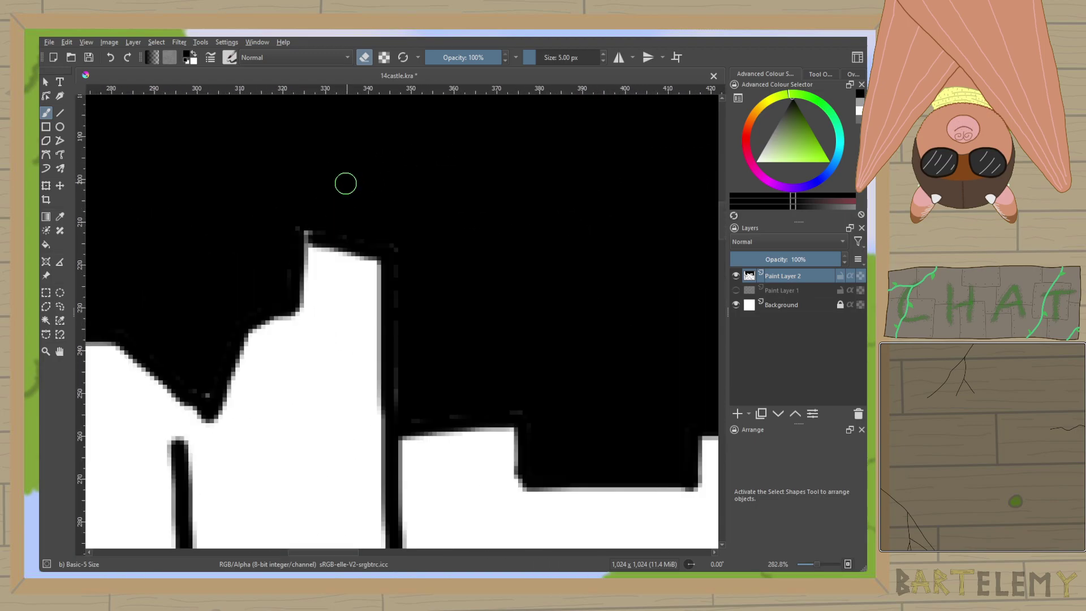
Widen the thin leftmost merlon of the slender tower behind the castle's right-hand wall by erasing black along its edge.
{"action": "key", "text": "e"}
{"action": "scroll", "coordinate": [350, 218], "scroll_direction": "down", "scroll_amount": 1}
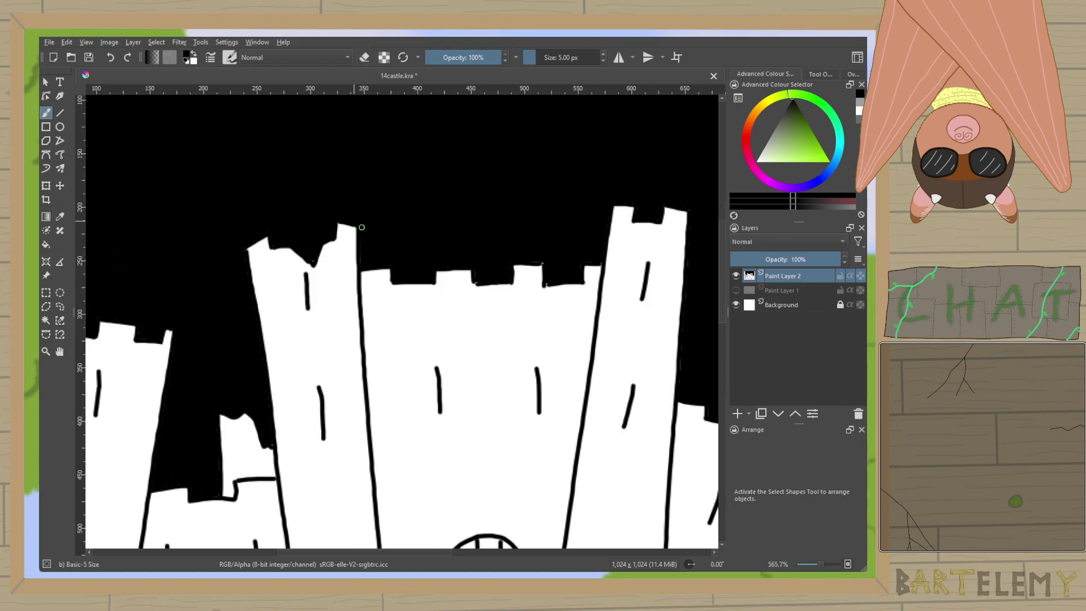
{"action": "scroll", "coordinate": [254, 303], "scroll_direction": "down", "scroll_amount": 1}
{"action": "scroll", "coordinate": [381, 312], "scroll_direction": "up", "scroll_amount": 2}
{"action": "left_click_drag", "start_coordinate": [332, 402], "coordinate": [325, 358]}
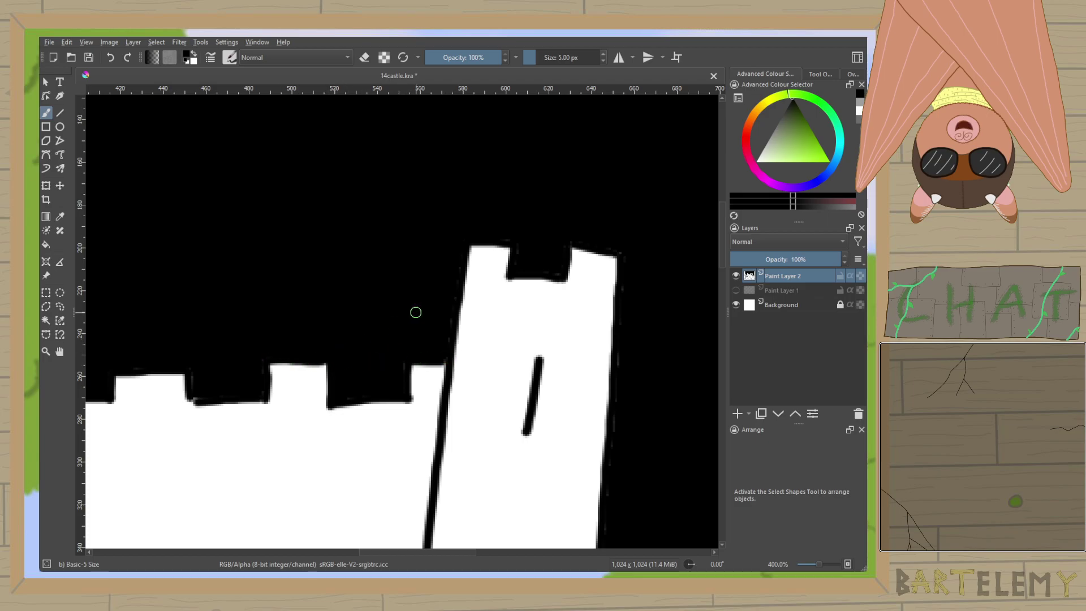
{"action": "scroll", "coordinate": [416, 312], "scroll_direction": "down", "scroll_amount": 2}
{"action": "scroll", "coordinate": [443, 290], "scroll_direction": "right", "scroll_amount": 3}
{"action": "scroll", "coordinate": [485, 287], "scroll_direction": "up", "scroll_amount": 3}
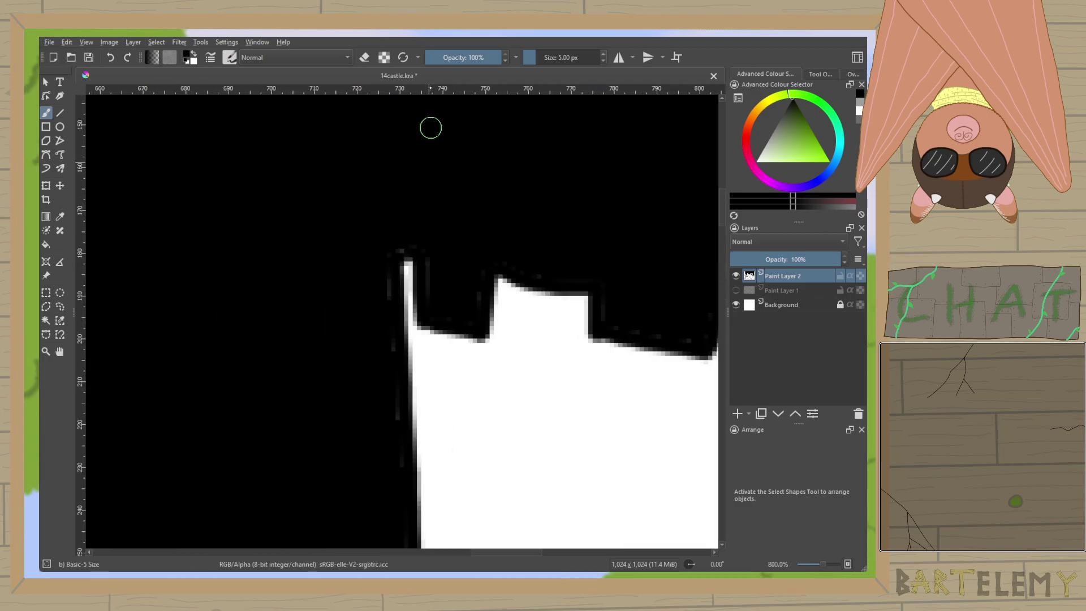
{"action": "key", "text": "e"}
{"action": "left_click_drag", "start_coordinate": [414, 274], "coordinate": [411, 355]}
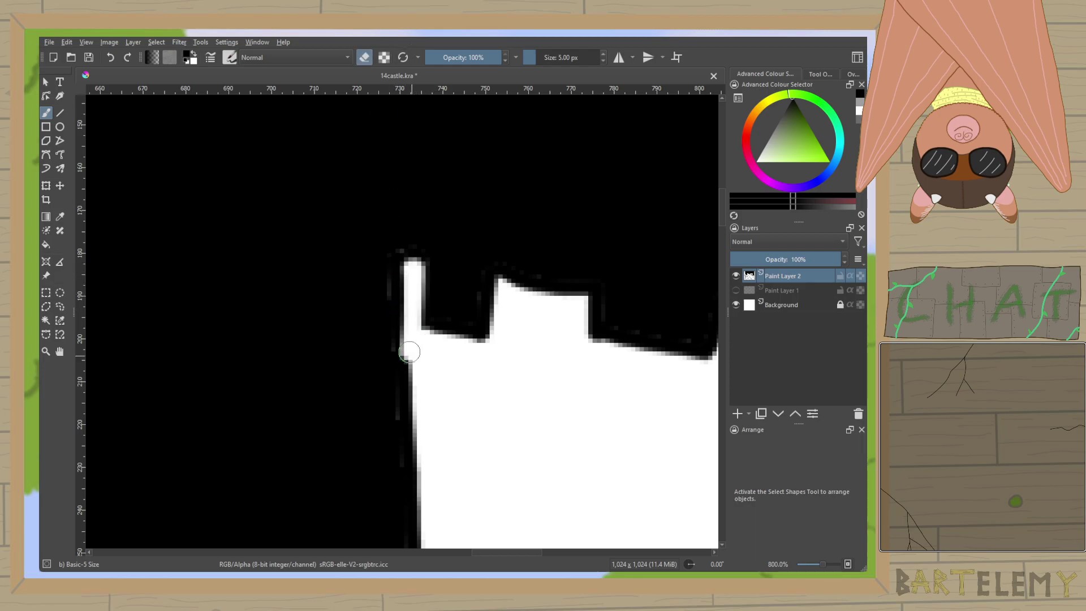
{"action": "key", "text": "ctrl+z"}
{"action": "left_click_drag", "start_coordinate": [412, 266], "coordinate": [417, 331]}
{"action": "scroll", "coordinate": [409, 250], "scroll_direction": "down", "scroll_amount": 3}
{"action": "key", "text": "e"}
{"action": "scroll", "coordinate": [472, 294], "scroll_direction": "down", "scroll_amount": 1}
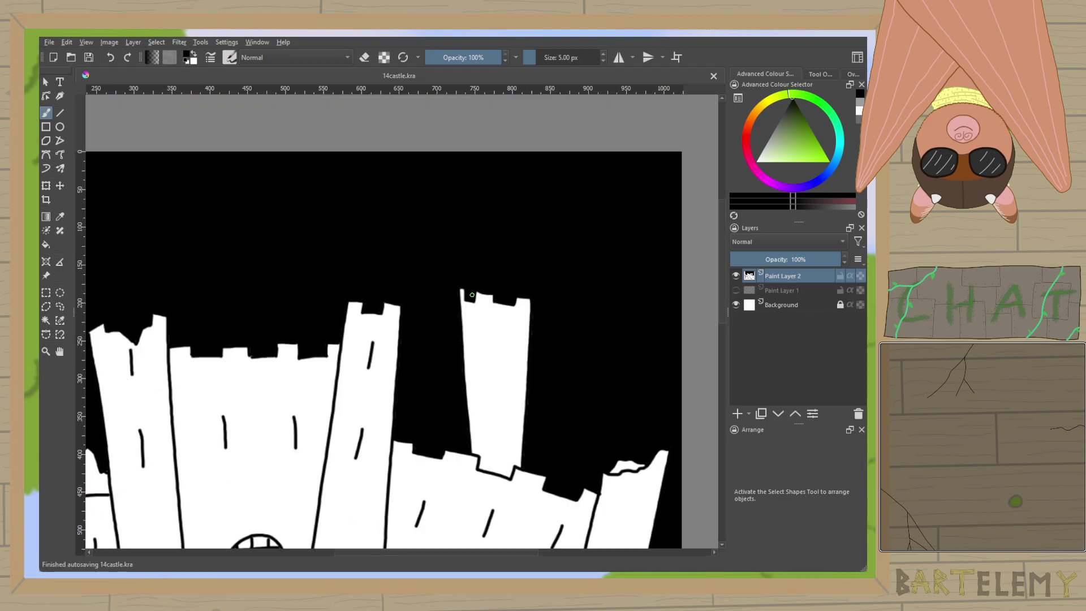
Check the whole castle drawing and close 14castle.kra.
{"action": "scroll", "coordinate": [472, 294], "scroll_direction": "down", "scroll_amount": 4}
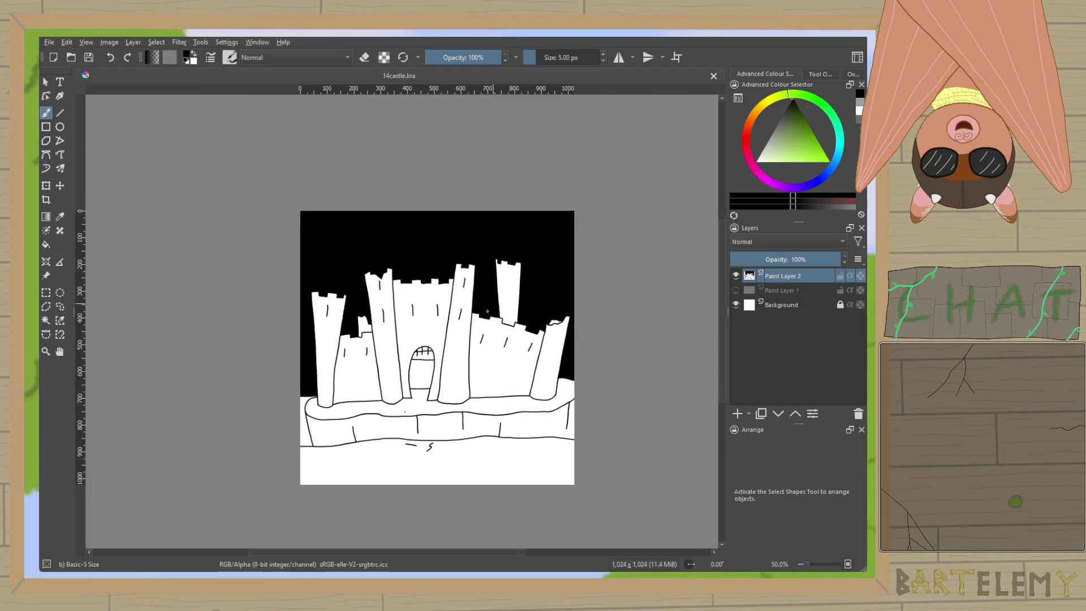
{"action": "left_click_drag", "start_coordinate": [437, 402], "coordinate": [440, 384]}
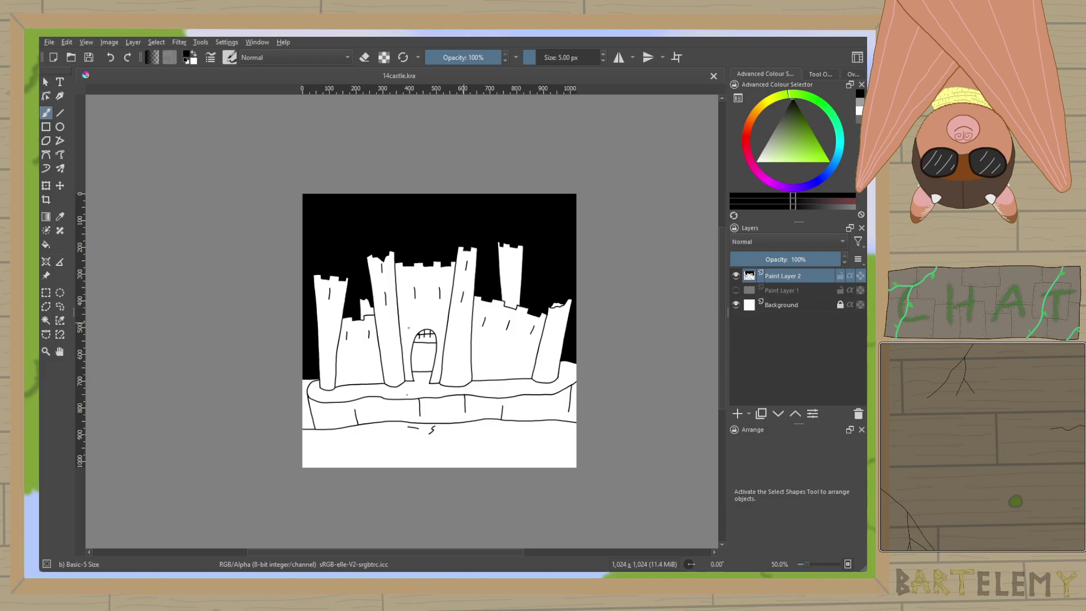
{"action": "scroll", "coordinate": [328, 380], "scroll_direction": "up", "scroll_amount": 5}
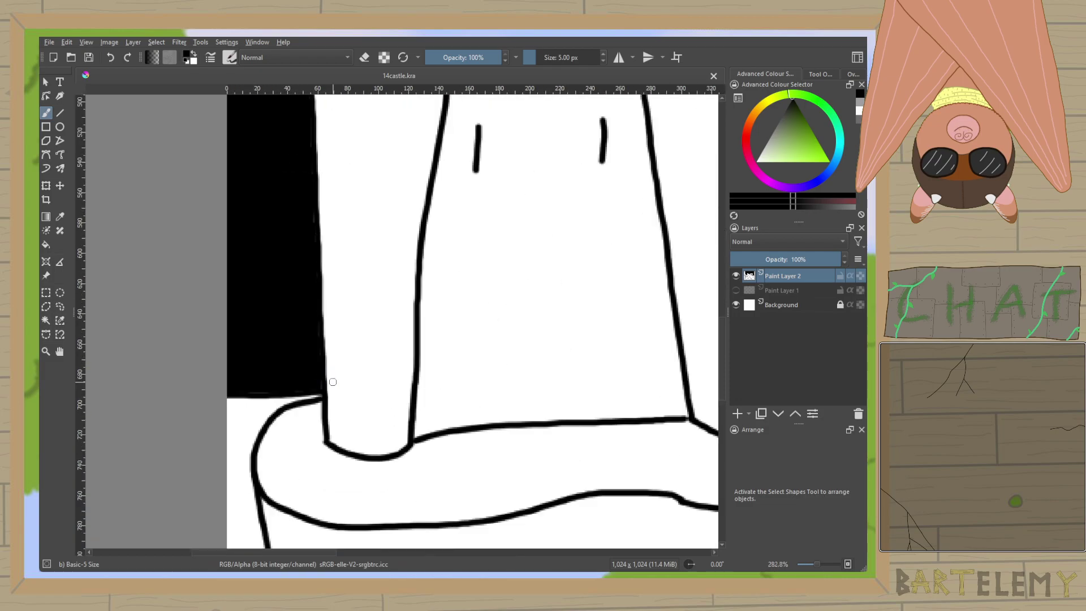
{"action": "scroll", "coordinate": [333, 382], "scroll_direction": "down", "scroll_amount": 5}
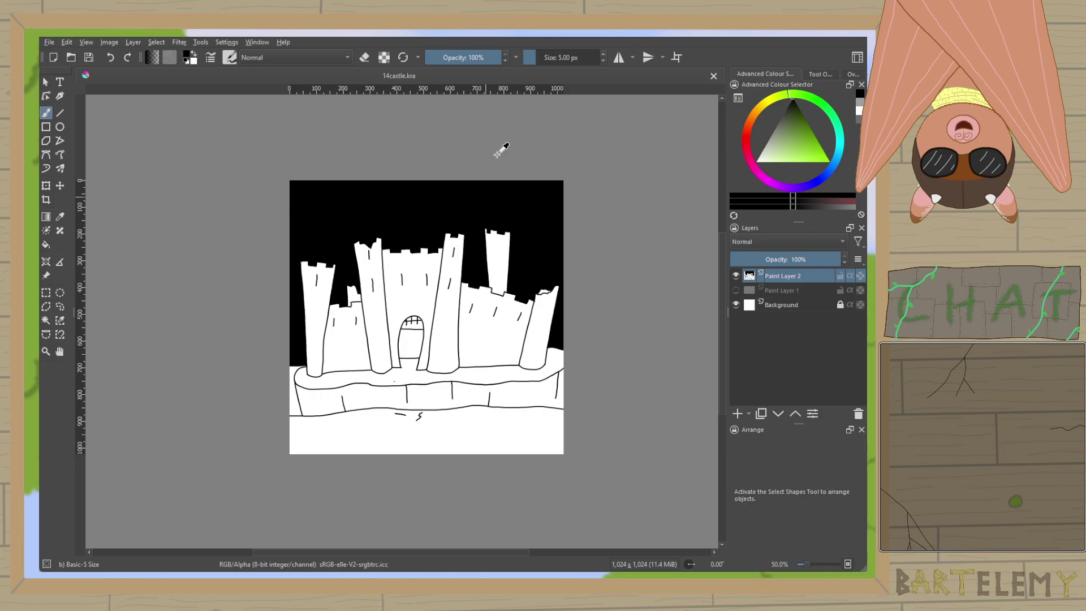
{"action": "key", "text": "ctrl+w"}
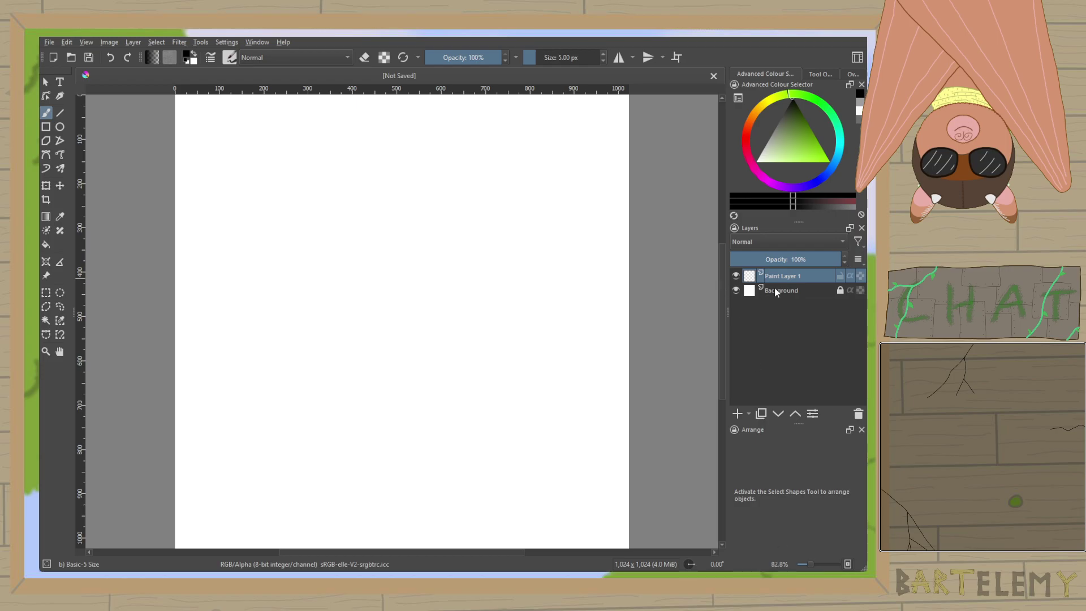
Add a second paint layer to the blank document and sketch a tall pointed blade outline in grey on Paint Layer 1.
{"action": "left_click", "coordinate": [737, 413]}
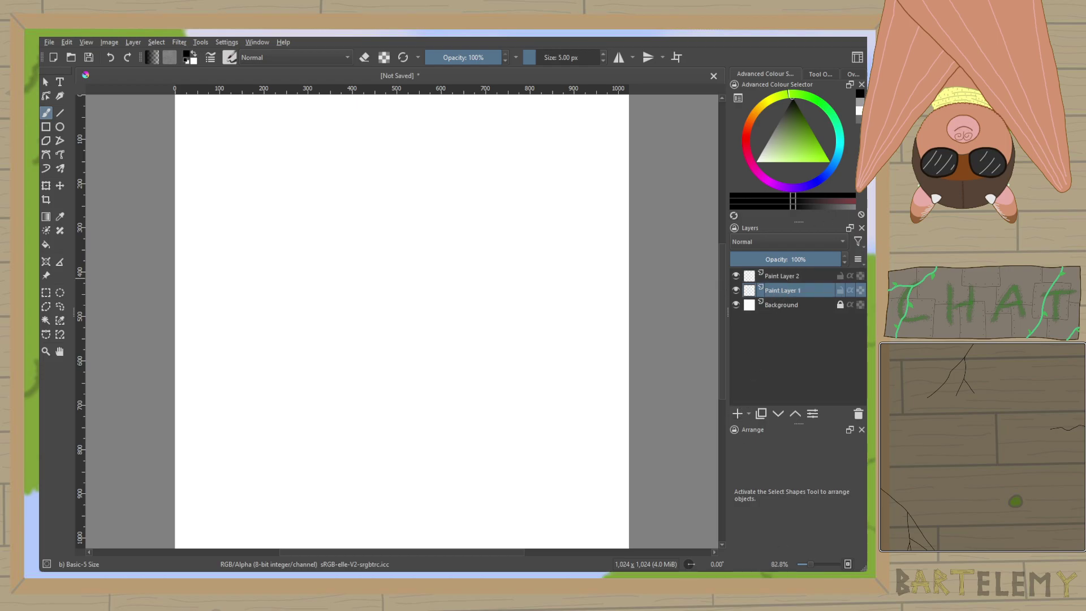
{"action": "left_click", "coordinate": [860, 109]}
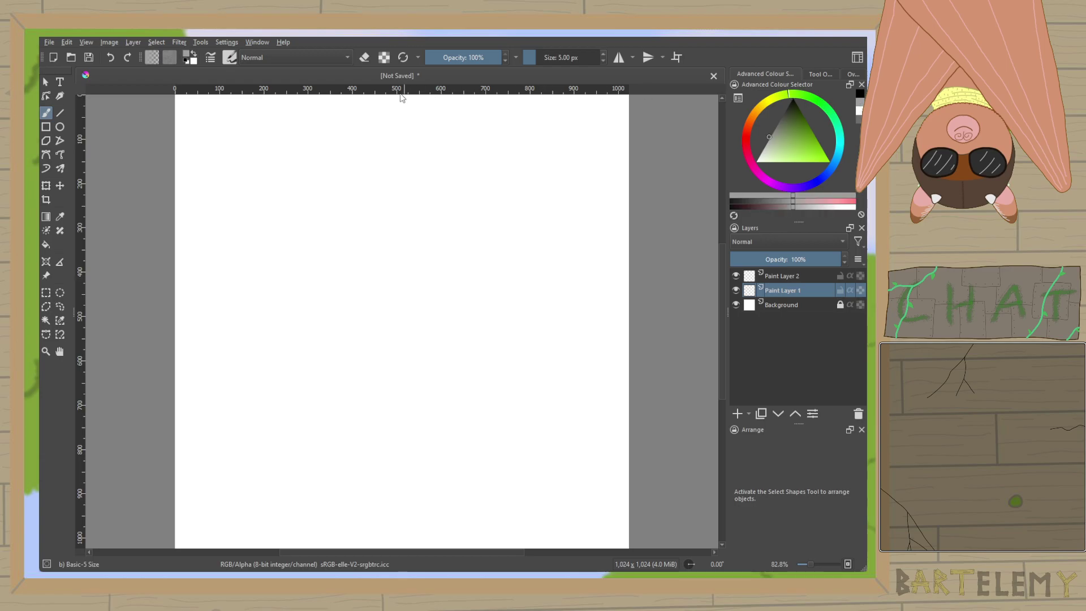
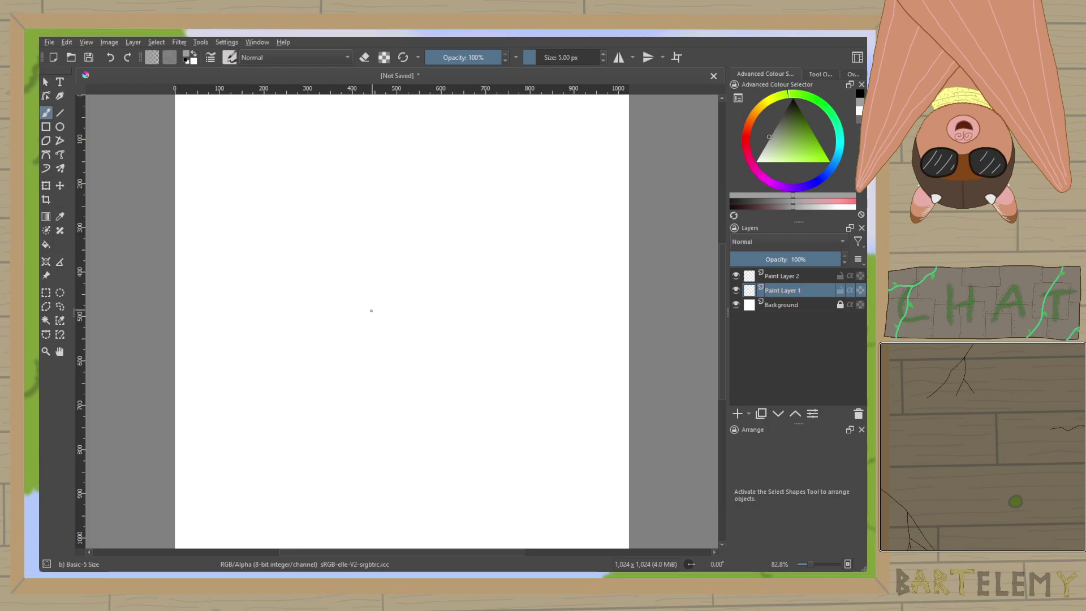
{"action": "mouse_move", "coordinate": [369, 310]}
{"action": "left_mouse_down"}
{"action": "mouse_move", "coordinate": [360, 241]}
{"action": "mouse_move", "coordinate": [376, 177]}
{"action": "mouse_move", "coordinate": [415, 235]}
{"action": "mouse_move", "coordinate": [415, 275]}
{"action": "mouse_move", "coordinate": [377, 351]}
{"action": "mouse_move", "coordinate": [399, 352]}
{"action": "mouse_move", "coordinate": [408, 328]}
{"action": "left_mouse_up"}
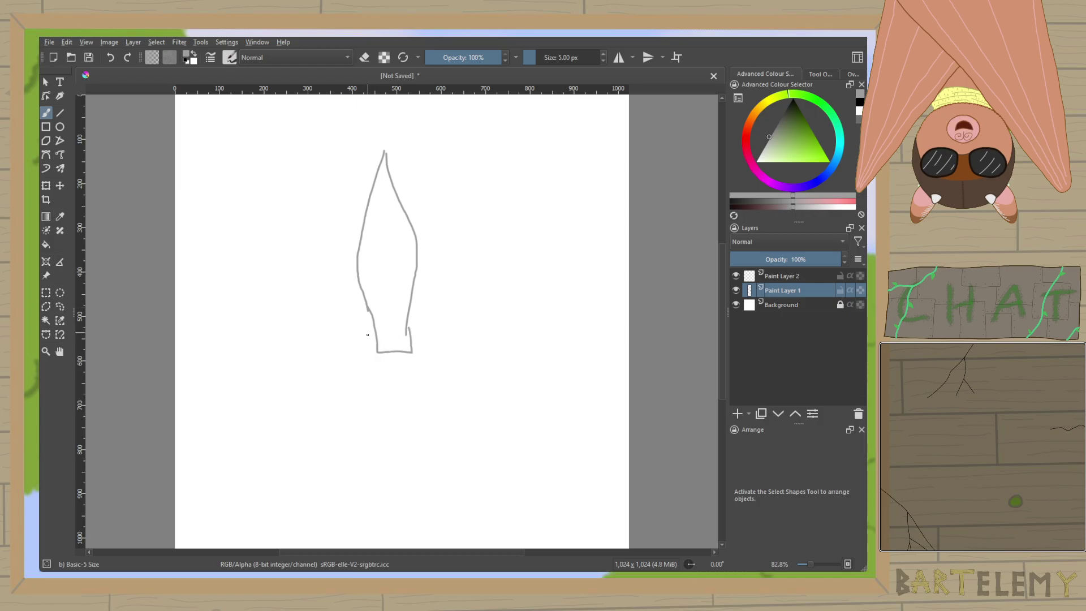
Sketch three pointed thorn shapes along each side of the blade's lower half.
{"action": "mouse_move", "coordinate": [375, 324]}
{"action": "left_mouse_down"}
{"action": "mouse_move", "coordinate": [398, 320]}
{"action": "mouse_move", "coordinate": [375, 339]}
{"action": "left_mouse_up"}
{"action": "key", "text": "ctrl+z"}
{"action": "mouse_move", "coordinate": [361, 282]}
{"action": "left_mouse_down"}
{"action": "mouse_move", "coordinate": [385, 299]}
{"action": "mouse_move", "coordinate": [378, 320]}
{"action": "mouse_move", "coordinate": [422, 283]}
{"action": "left_mouse_up"}
{"action": "mouse_move", "coordinate": [416, 325]}
{"action": "left_mouse_down"}
{"action": "mouse_move", "coordinate": [394, 304]}
{"action": "mouse_move", "coordinate": [426, 311]}
{"action": "left_mouse_up"}
{"action": "mouse_move", "coordinate": [366, 344]}
{"action": "left_mouse_down"}
{"action": "mouse_move", "coordinate": [388, 336]}
{"action": "mouse_move", "coordinate": [373, 359]}
{"action": "mouse_move", "coordinate": [405, 333]}
{"action": "left_mouse_up"}
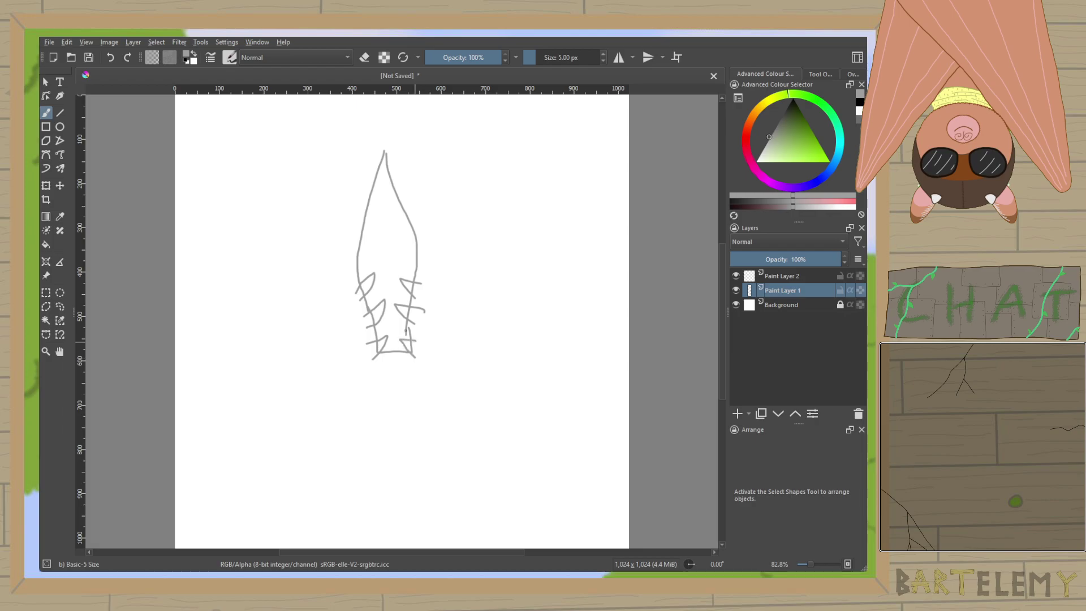
{"action": "mouse_move", "coordinate": [361, 284]}
{"action": "left_mouse_down"}
{"action": "mouse_move", "coordinate": [376, 352]}
{"action": "mouse_move", "coordinate": [421, 353]}
{"action": "mouse_move", "coordinate": [424, 310]}
{"action": "left_mouse_up"}
Sketch a wavy-sided grip with a rounded end below the blade and reinforce the blade's lower right edge and thorns.
{"action": "left_click_drag", "start_coordinate": [378, 358], "coordinate": [387, 421]}
{"action": "mouse_move", "coordinate": [415, 355]}
{"action": "left_mouse_down"}
{"action": "mouse_move", "coordinate": [403, 419]}
{"action": "mouse_move", "coordinate": [416, 404]}
{"action": "left_mouse_up"}
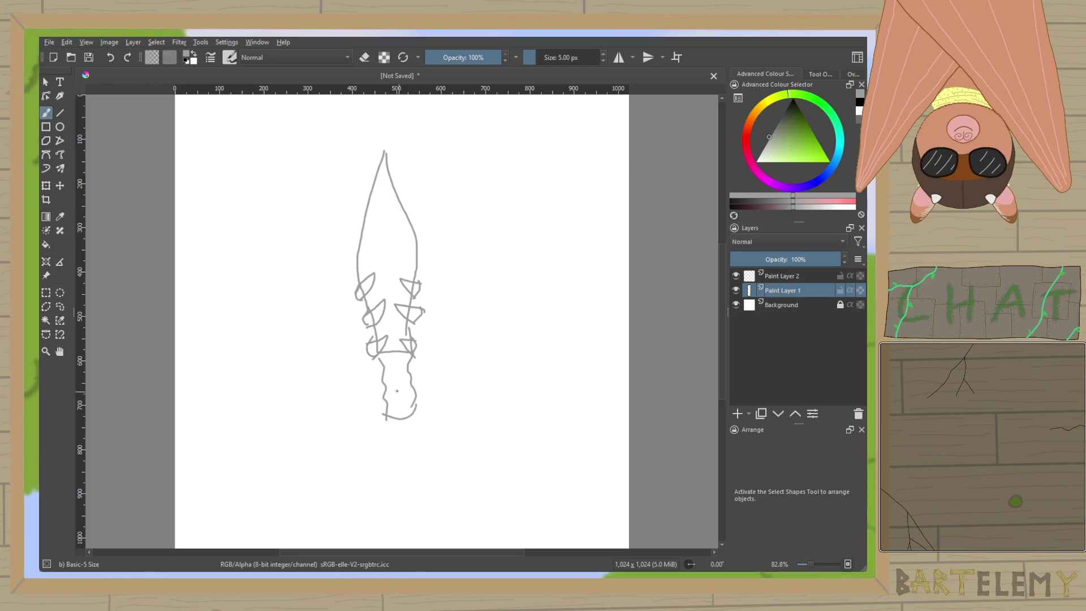
{"action": "scroll", "coordinate": [394, 382], "scroll_direction": "up", "scroll_amount": 3}
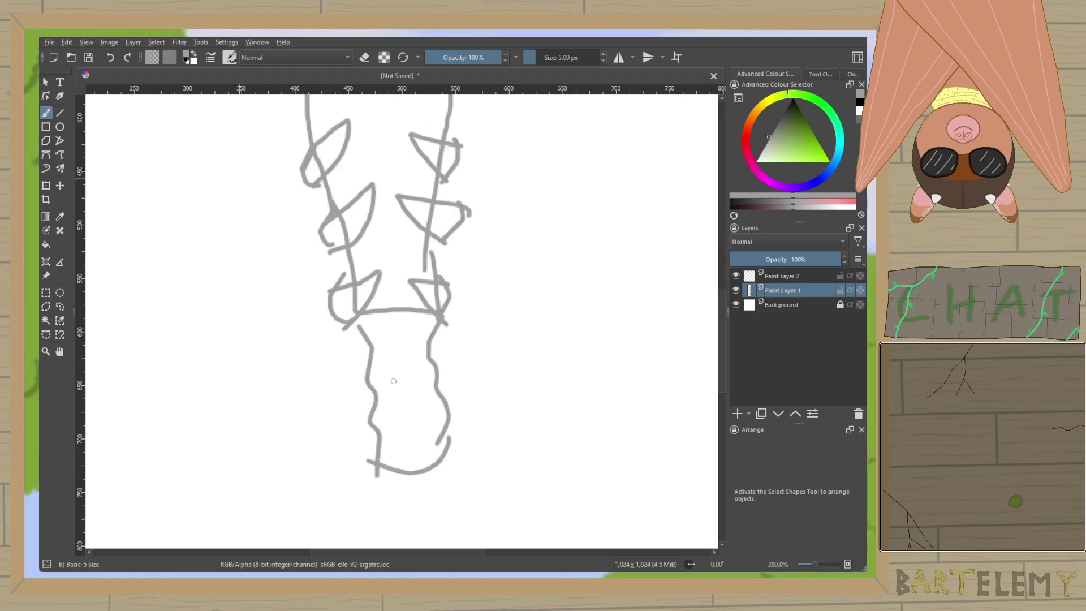
{"action": "left_click_drag", "start_coordinate": [433, 253], "coordinate": [451, 291]}
{"action": "left_click_drag", "start_coordinate": [428, 247], "coordinate": [425, 277]}
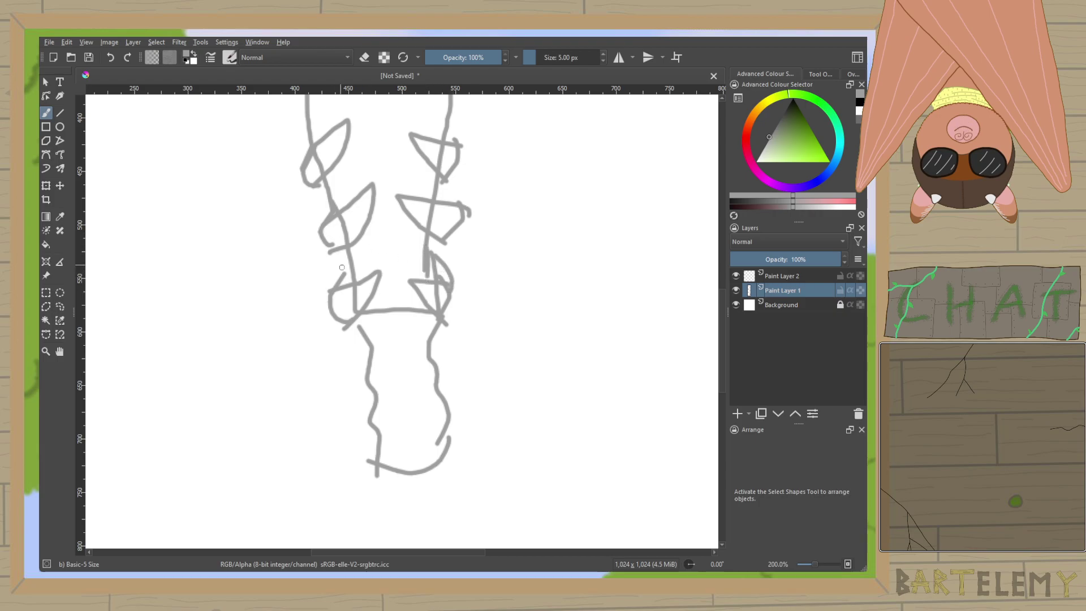
{"action": "left_click_drag", "start_coordinate": [434, 192], "coordinate": [462, 204]}
Sketch one straight band across the top of the grip and slanted wrap lines down its length.
{"action": "left_click_drag", "start_coordinate": [370, 342], "coordinate": [428, 339]}
{"action": "left_click_drag", "start_coordinate": [371, 367], "coordinate": [419, 354]}
{"action": "left_click_drag", "start_coordinate": [384, 394], "coordinate": [424, 377]}
{"action": "mouse_move", "coordinate": [379, 424]}
{"action": "left_mouse_down"}
{"action": "mouse_move", "coordinate": [437, 400]}
{"action": "mouse_move", "coordinate": [431, 430]}
{"action": "mouse_move", "coordinate": [402, 324]}
{"action": "left_mouse_up"}
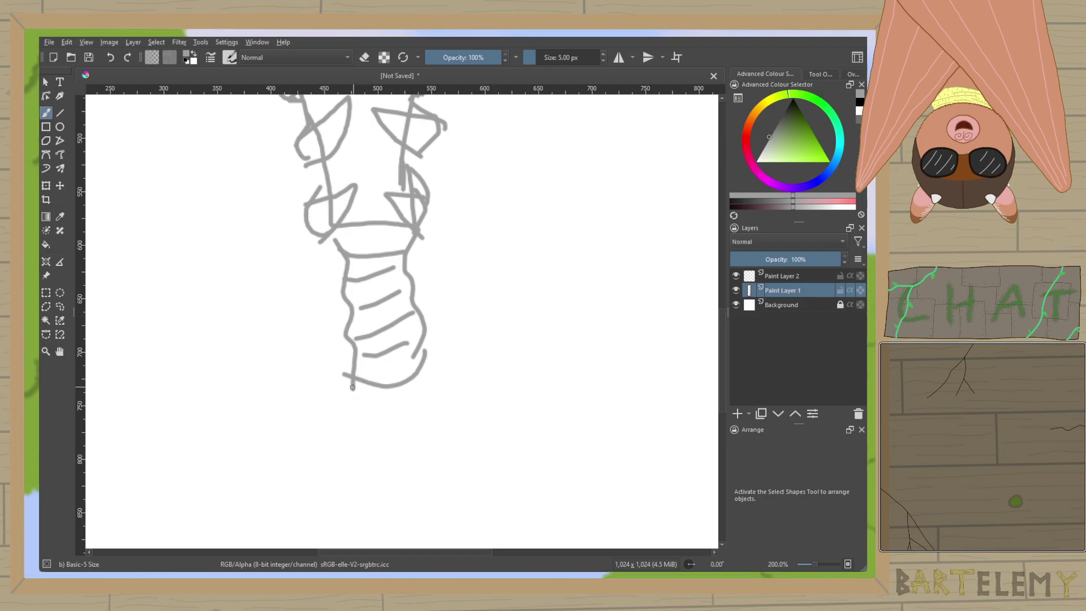
Sketch a rounded pommel below the grip with an arched inner opening and scribble that opening grey.
{"action": "mouse_move", "coordinate": [353, 387]}
{"action": "left_mouse_down"}
{"action": "mouse_move", "coordinate": [339, 432]}
{"action": "mouse_move", "coordinate": [358, 451]}
{"action": "mouse_move", "coordinate": [368, 450]}
{"action": "mouse_move", "coordinate": [358, 408]}
{"action": "mouse_move", "coordinate": [402, 401]}
{"action": "mouse_move", "coordinate": [421, 416]}
{"action": "mouse_move", "coordinate": [419, 450]}
{"action": "left_mouse_up"}
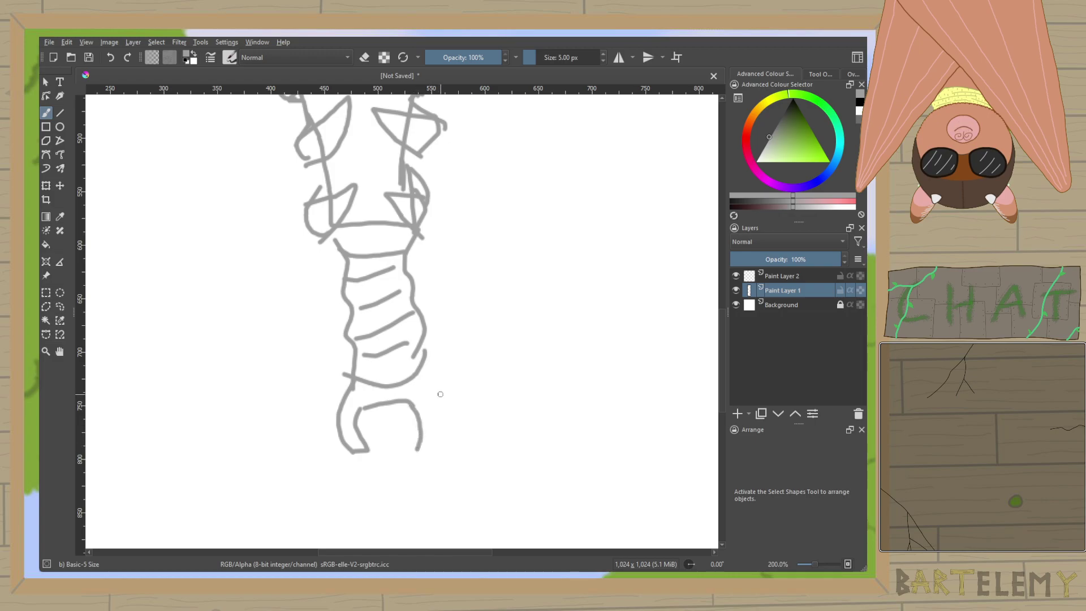
{"action": "left_click_drag", "start_coordinate": [426, 364], "coordinate": [425, 349]}
{"action": "mouse_move", "coordinate": [419, 450]}
{"action": "left_mouse_down"}
{"action": "mouse_move", "coordinate": [451, 414]}
{"action": "mouse_move", "coordinate": [421, 368]}
{"action": "left_mouse_up"}
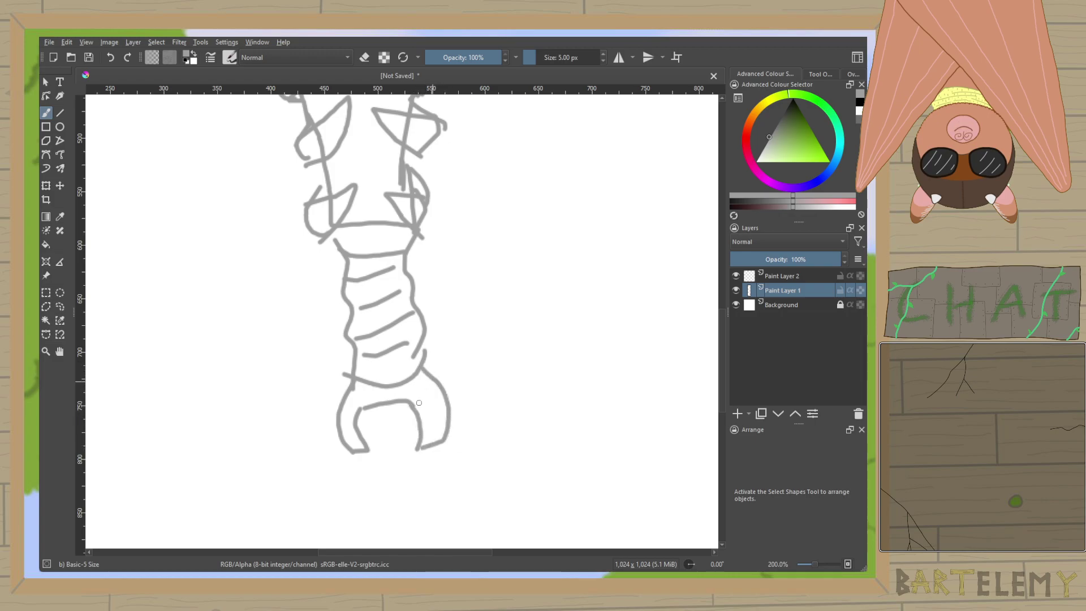
{"action": "mouse_move", "coordinate": [360, 453]}
{"action": "left_mouse_down"}
{"action": "mouse_move", "coordinate": [396, 459]}
{"action": "mouse_move", "coordinate": [427, 448]}
{"action": "left_mouse_up"}
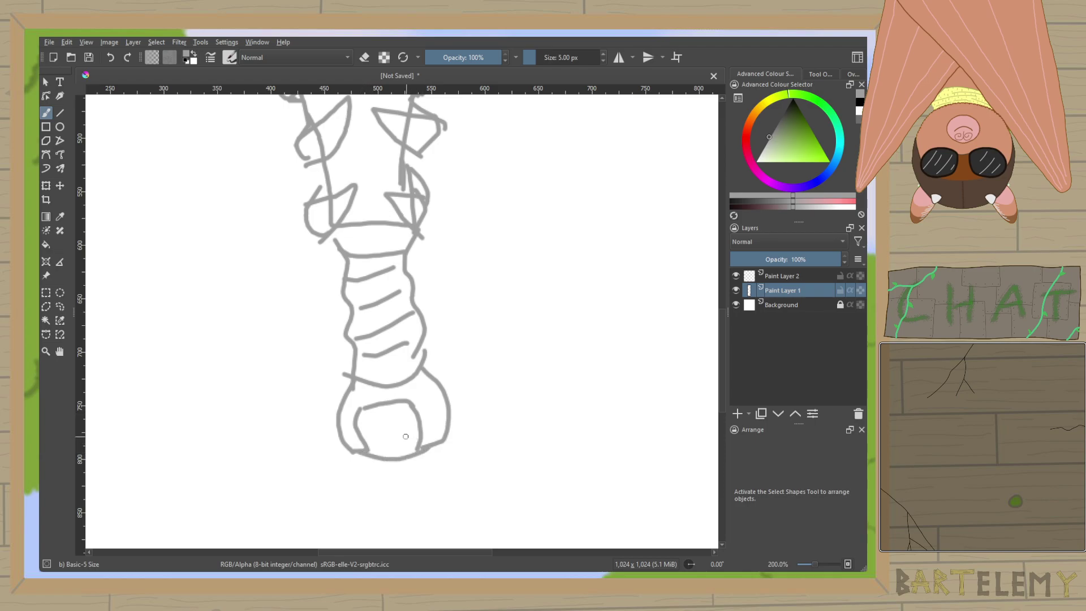
{"action": "mouse_move", "coordinate": [360, 411]}
{"action": "left_mouse_down"}
{"action": "mouse_move", "coordinate": [372, 440]}
{"action": "mouse_move", "coordinate": [397, 416]}
{"action": "mouse_move", "coordinate": [394, 450]}
{"action": "mouse_move", "coordinate": [401, 431]}
{"action": "mouse_move", "coordinate": [390, 415]}
{"action": "mouse_move", "coordinate": [416, 444]}
{"action": "left_mouse_up"}
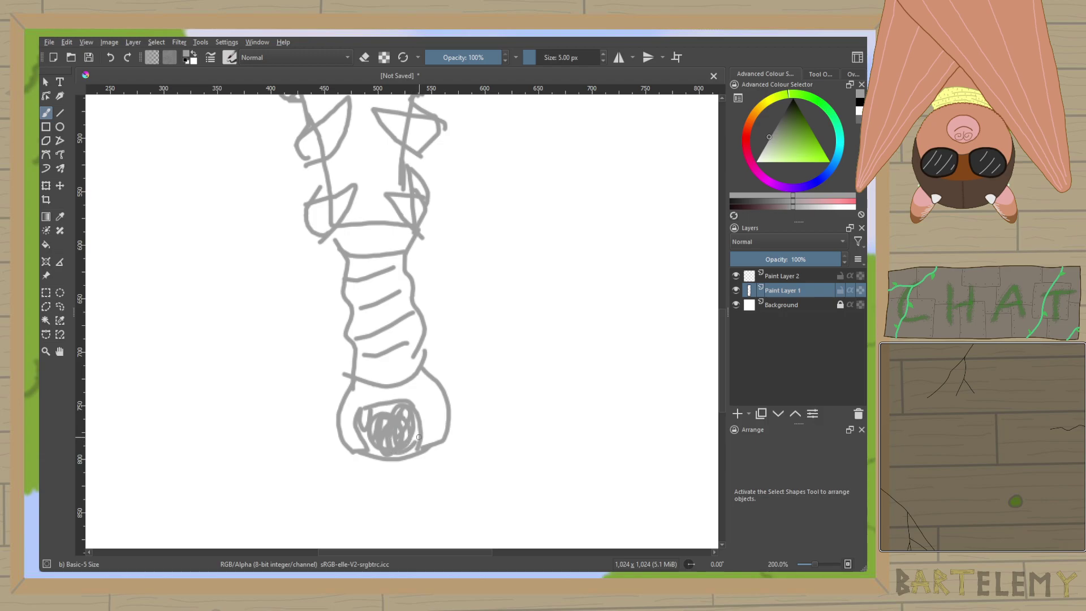
Extend the grey shading along the pommel opening's right edge and erase a tapering vertical wedge through its middle.
{"action": "scroll", "coordinate": [419, 437], "scroll_direction": "down", "scroll_amount": 1}
{"action": "scroll", "coordinate": [418, 437], "scroll_direction": "up", "scroll_amount": 4}
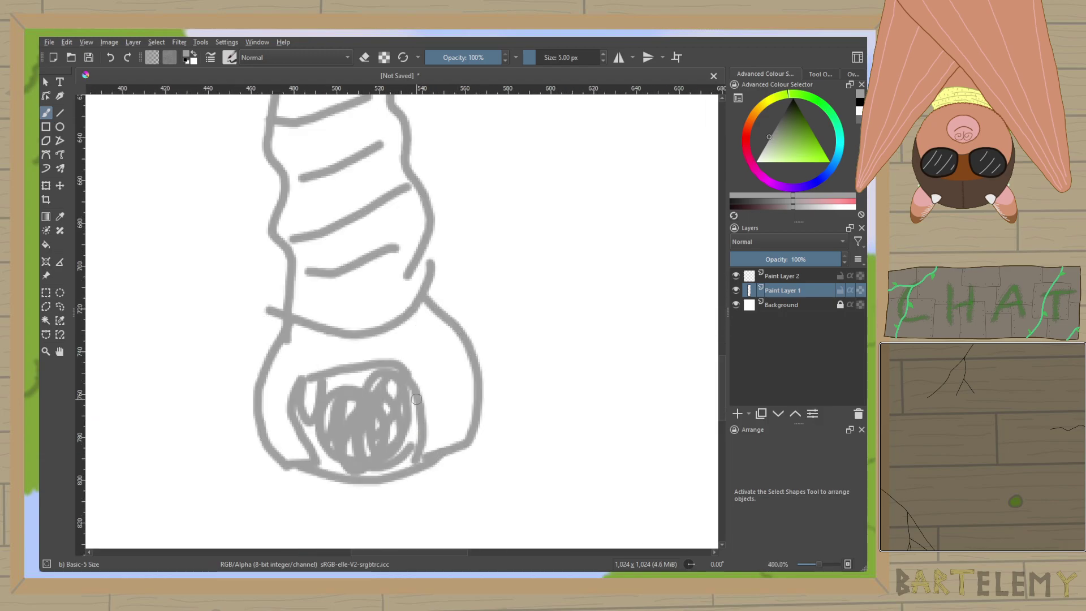
{"action": "mouse_move", "coordinate": [405, 357]}
{"action": "left_mouse_down"}
{"action": "mouse_move", "coordinate": [443, 419]}
{"action": "mouse_move", "coordinate": [433, 468]}
{"action": "left_mouse_up"}
{"action": "mouse_move", "coordinate": [414, 374]}
{"action": "left_mouse_down"}
{"action": "mouse_move", "coordinate": [434, 452]}
{"action": "mouse_move", "coordinate": [437, 443]}
{"action": "left_mouse_up"}
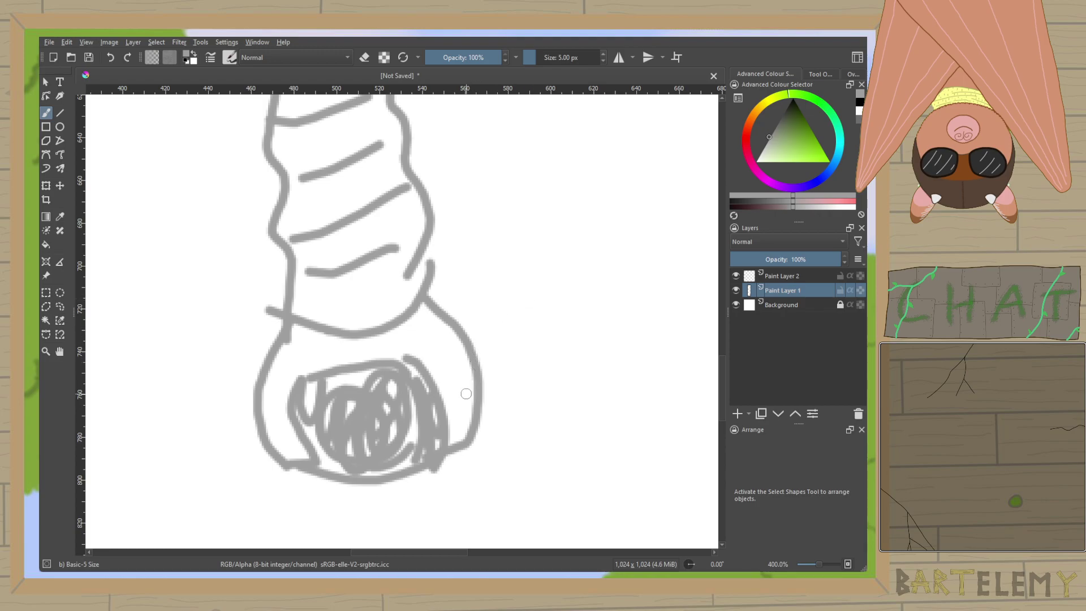
{"action": "left_click_drag", "start_coordinate": [334, 377], "coordinate": [332, 365]}
{"action": "left_click_drag", "start_coordinate": [374, 484], "coordinate": [376, 379]}
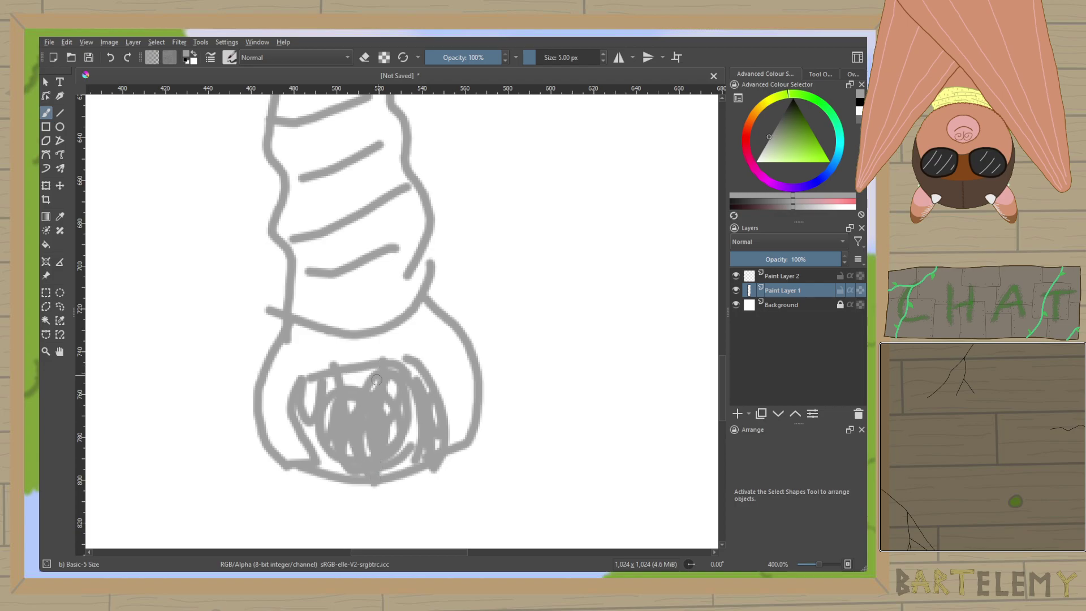
{"action": "key", "text": "e"}
{"action": "mouse_move", "coordinate": [369, 455]}
{"action": "left_mouse_down"}
{"action": "mouse_move", "coordinate": [344, 354]}
{"action": "mouse_move", "coordinate": [359, 383]}
{"action": "mouse_move", "coordinate": [382, 352]}
{"action": "mouse_move", "coordinate": [370, 357]}
{"action": "mouse_move", "coordinate": [370, 437]}
{"action": "left_mouse_up"}
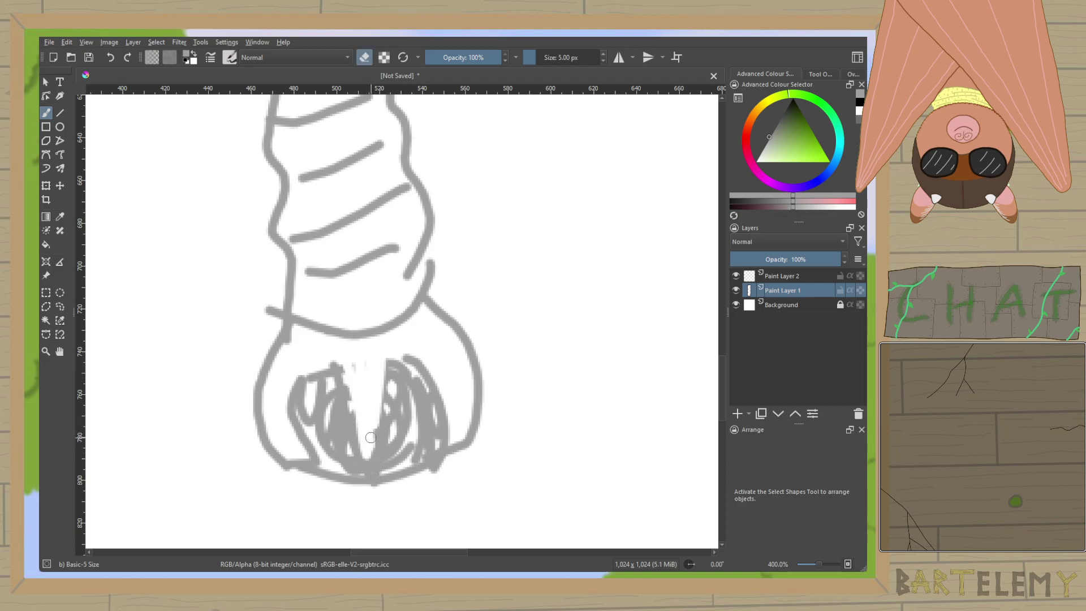
{"action": "key", "text": "e"}
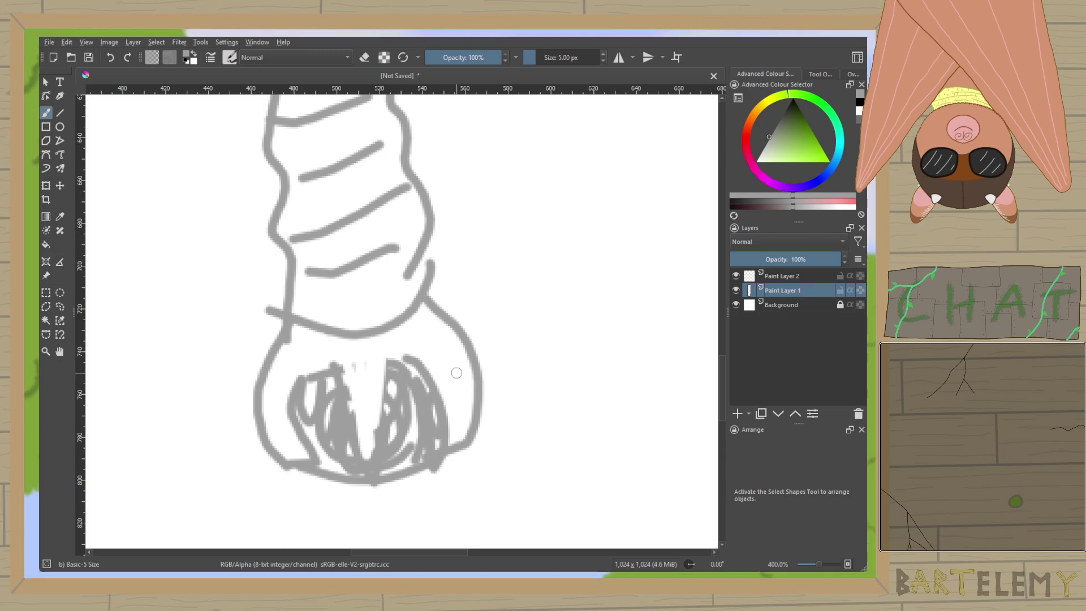
Ink the pommel's left outer curve and its pointed return along the opening in black on Paint Layer 2.
{"action": "scroll", "coordinate": [457, 373], "scroll_direction": "down", "scroll_amount": 3}
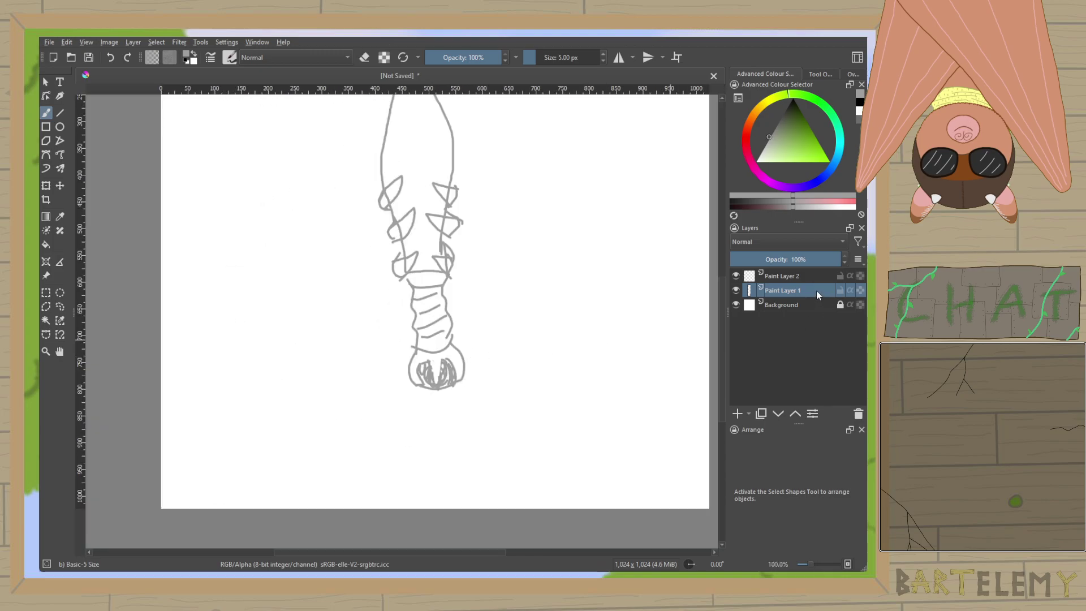
{"action": "left_click", "coordinate": [810, 277]}
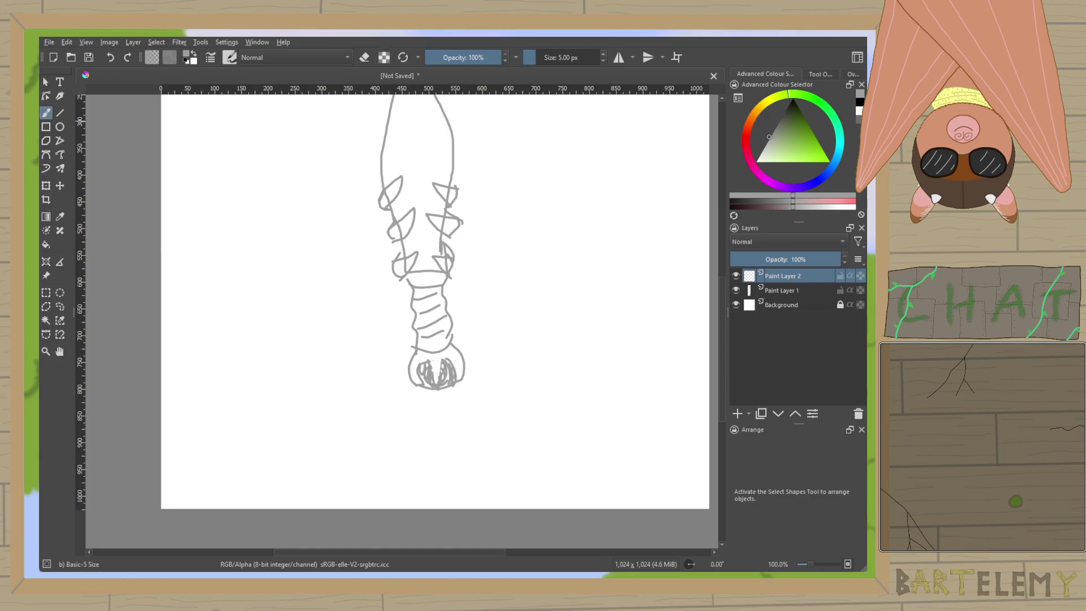
{"action": "left_click", "coordinate": [859, 102]}
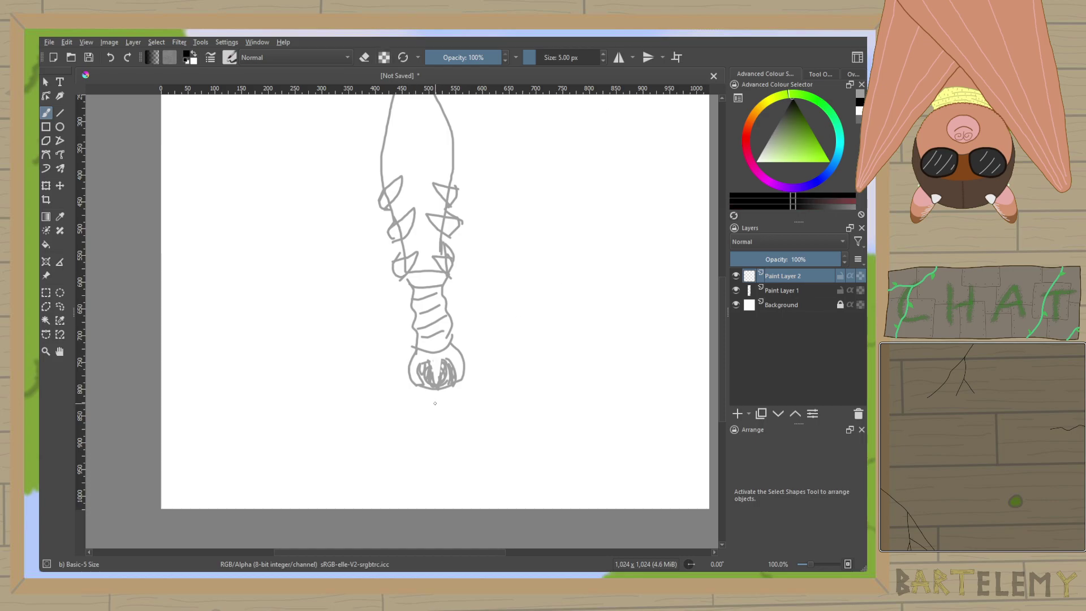
{"action": "scroll", "coordinate": [435, 403], "scroll_direction": "up", "scroll_amount": 5}
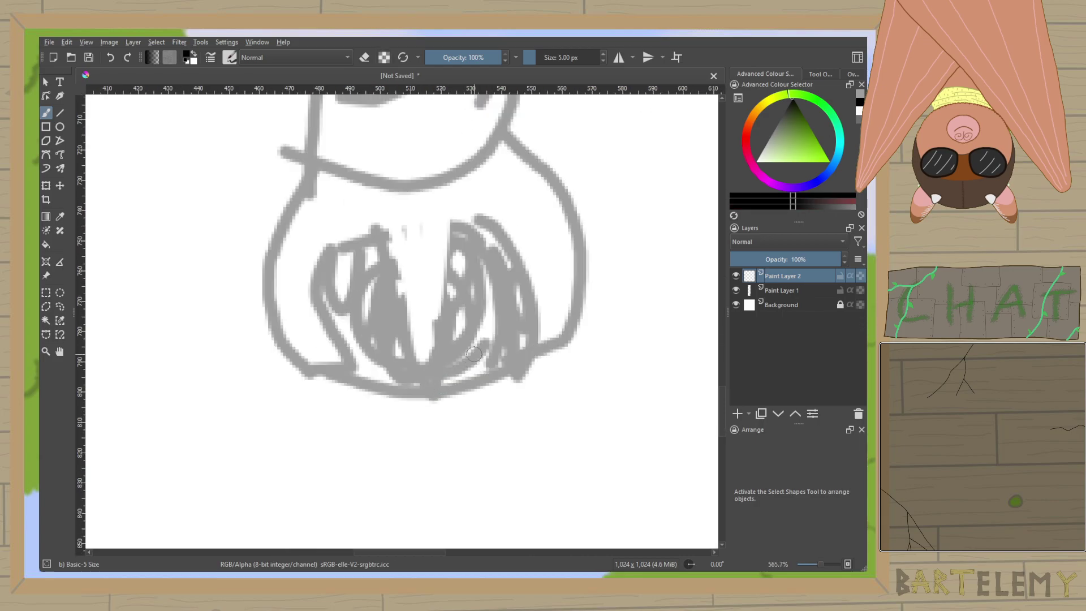
{"action": "mouse_move", "coordinate": [314, 161]}
{"action": "left_mouse_down"}
{"action": "mouse_move", "coordinate": [270, 214]}
{"action": "mouse_move", "coordinate": [263, 276]}
{"action": "mouse_move", "coordinate": [296, 347]}
{"action": "mouse_move", "coordinate": [339, 382]}
{"action": "mouse_move", "coordinate": [316, 323]}
{"action": "left_mouse_up"}
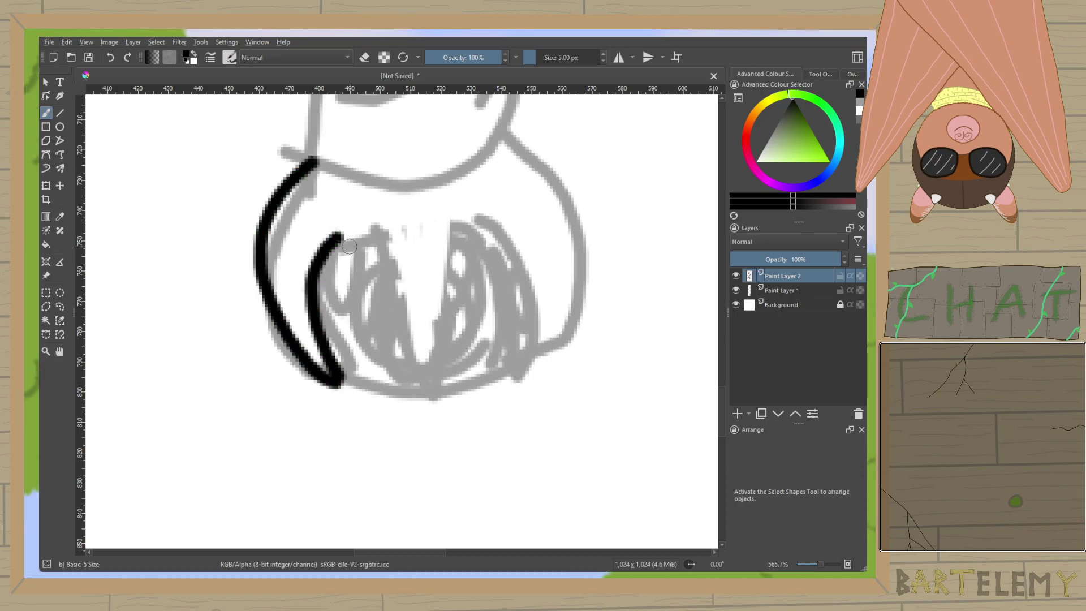
{"action": "mouse_move", "coordinate": [338, 234]}
{"action": "left_mouse_down"}
{"action": "mouse_move", "coordinate": [362, 225]}
{"action": "mouse_move", "coordinate": [404, 299]}
{"action": "mouse_move", "coordinate": [412, 399]}
{"action": "left_mouse_up"}
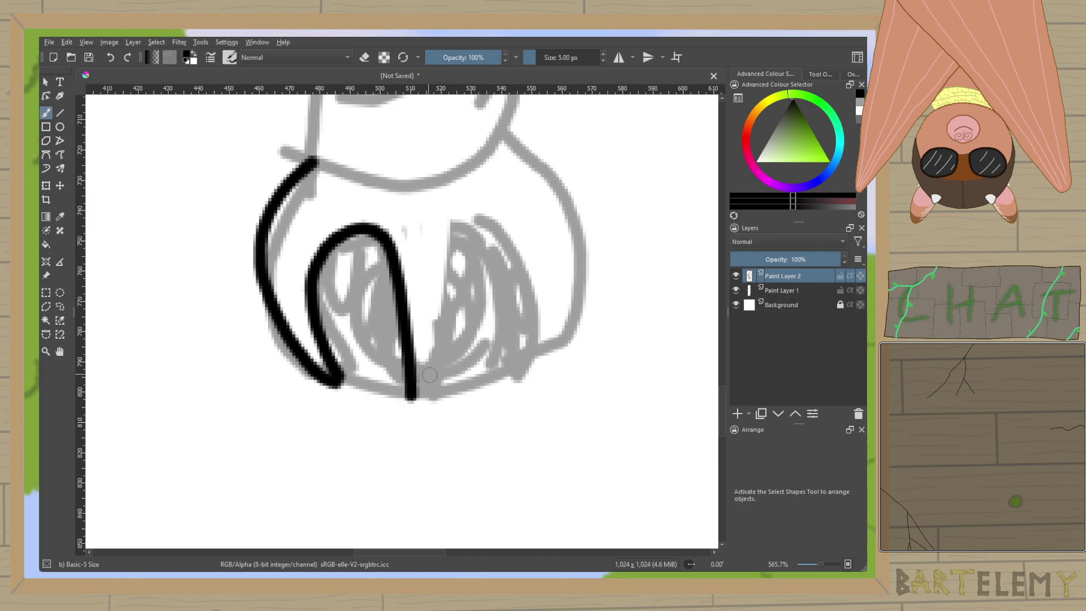
{"action": "key", "text": "ctrl+z"}
{"action": "mouse_move", "coordinate": [331, 249]}
{"action": "left_mouse_down"}
{"action": "mouse_move", "coordinate": [379, 246]}
{"action": "mouse_move", "coordinate": [433, 392]}
{"action": "left_mouse_up"}
{"action": "key", "text": "ctrl+z"}
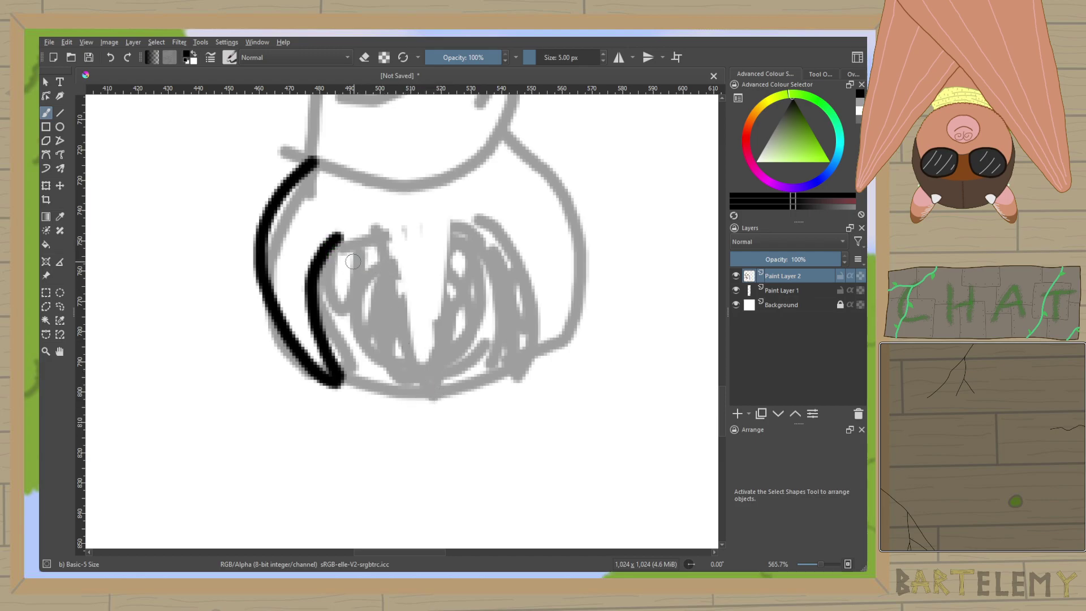
Ink the pommel's two arched openings, its right outer curve and its rounded bottom edge in black.
{"action": "mouse_move", "coordinate": [338, 238]}
{"action": "left_mouse_down"}
{"action": "mouse_move", "coordinate": [362, 233]}
{"action": "mouse_move", "coordinate": [395, 275]}
{"action": "mouse_move", "coordinate": [426, 387]}
{"action": "mouse_move", "coordinate": [442, 260]}
{"action": "mouse_move", "coordinate": [466, 230]}
{"action": "mouse_move", "coordinate": [507, 235]}
{"action": "mouse_move", "coordinate": [528, 289]}
{"action": "mouse_move", "coordinate": [518, 361]}
{"action": "mouse_move", "coordinate": [537, 365]}
{"action": "mouse_move", "coordinate": [568, 317]}
{"action": "mouse_move", "coordinate": [571, 266]}
{"action": "mouse_move", "coordinate": [545, 178]}
{"action": "mouse_move", "coordinate": [512, 140]}
{"action": "left_mouse_up"}
{"action": "left_click_drag", "start_coordinate": [343, 375], "coordinate": [418, 389]}
{"action": "key", "text": "ctrl+z"}
{"action": "mouse_move", "coordinate": [334, 380]}
{"action": "left_mouse_down"}
{"action": "mouse_move", "coordinate": [403, 403]}
{"action": "mouse_move", "coordinate": [481, 397]}
{"action": "mouse_move", "coordinate": [517, 371]}
{"action": "left_mouse_up"}
{"action": "key", "text": "ctrl+z"}
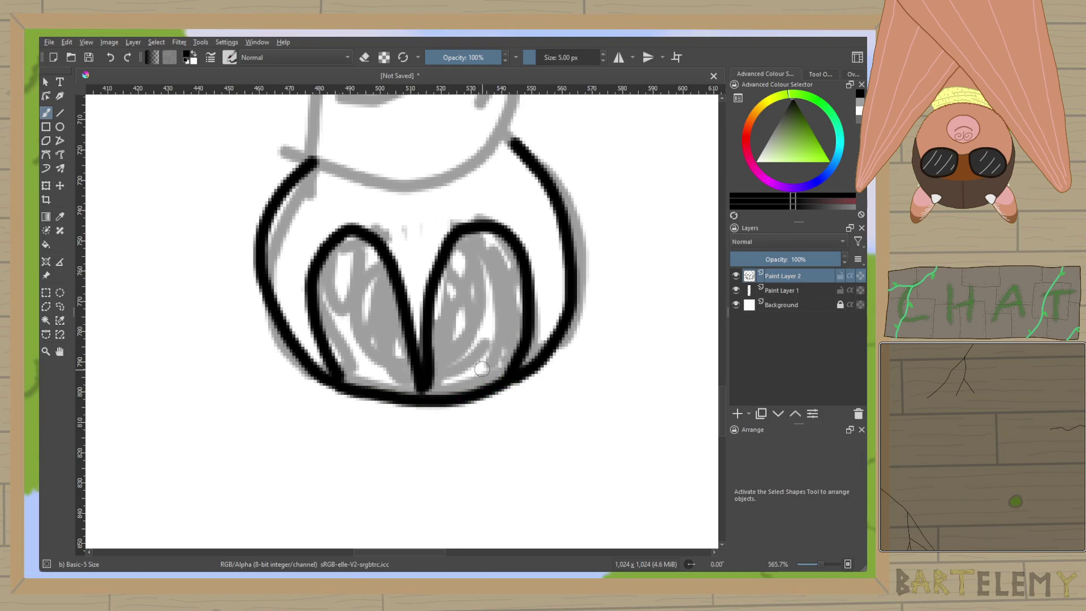
Fill both arched pommel openings with solid black and touch up the spot where they meet the bottom edge.
{"action": "key", "text": "f"}
{"action": "left_click", "coordinate": [351, 323]}
{"action": "left_click", "coordinate": [475, 313]}
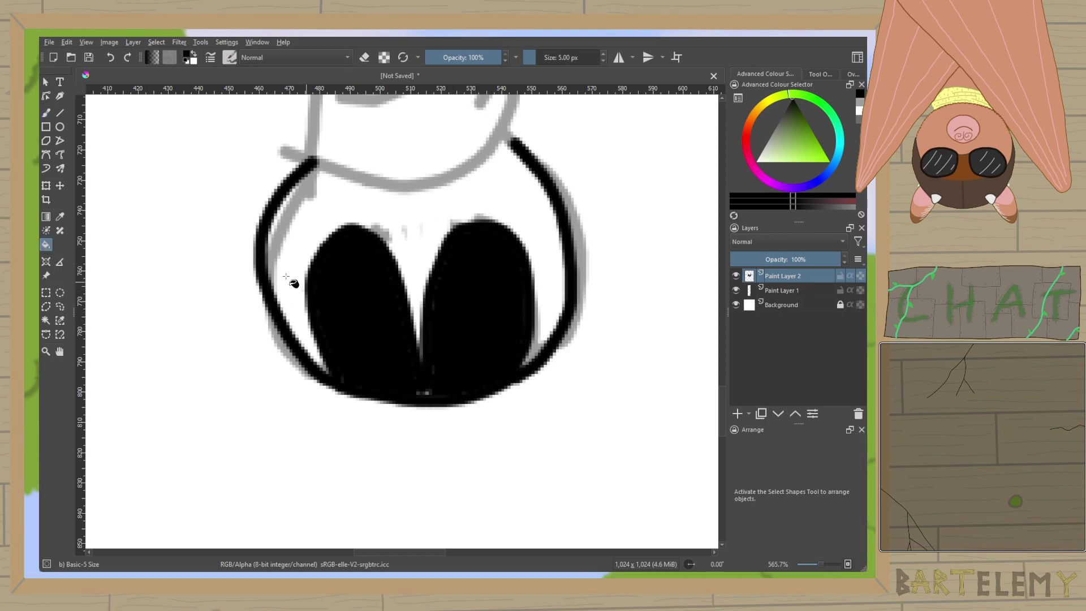
{"action": "key", "text": "b"}
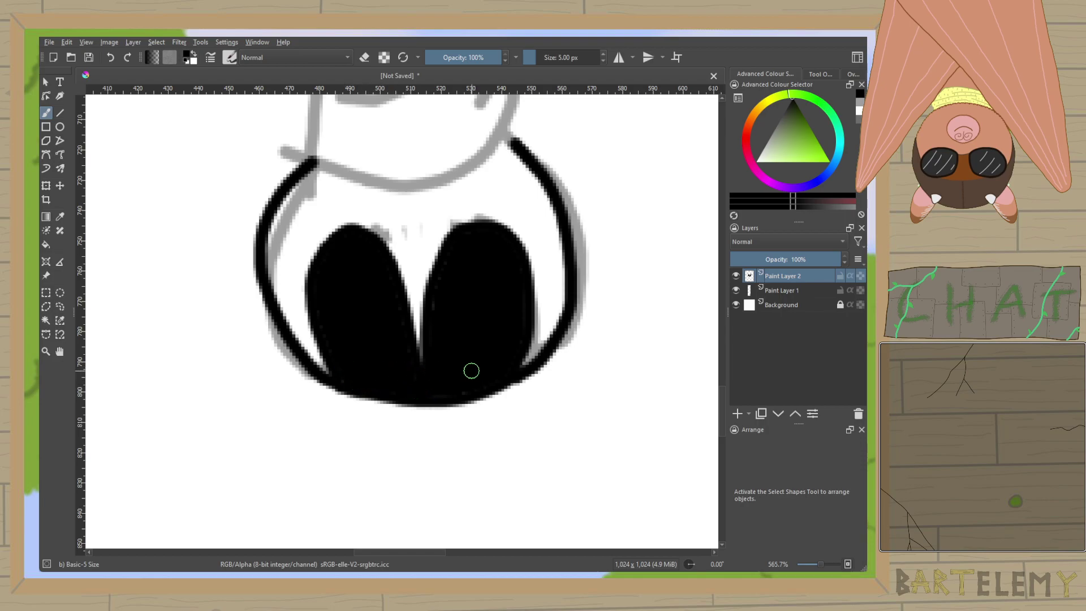
Erase a narrow wedge between the two black openings down to the pommel's bottom line, finishing its tip with a 3 px eraser.
{"action": "key", "text": "e"}
{"action": "mouse_move", "coordinate": [416, 300]}
{"action": "left_mouse_down"}
{"action": "mouse_move", "coordinate": [422, 383]}
{"action": "mouse_move", "coordinate": [437, 251]}
{"action": "mouse_move", "coordinate": [421, 273]}
{"action": "left_mouse_up"}
{"action": "left_click_drag", "start_coordinate": [420, 350], "coordinate": [402, 279]}
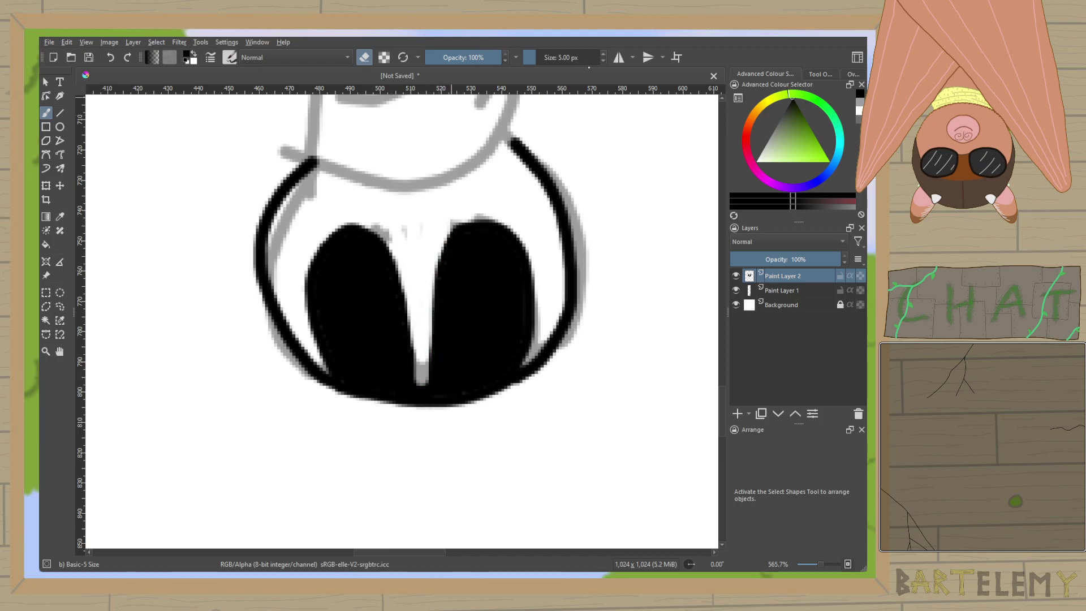
{"action": "key", "text": "bracketleft"}
{"action": "key", "text": "bracketleft"}
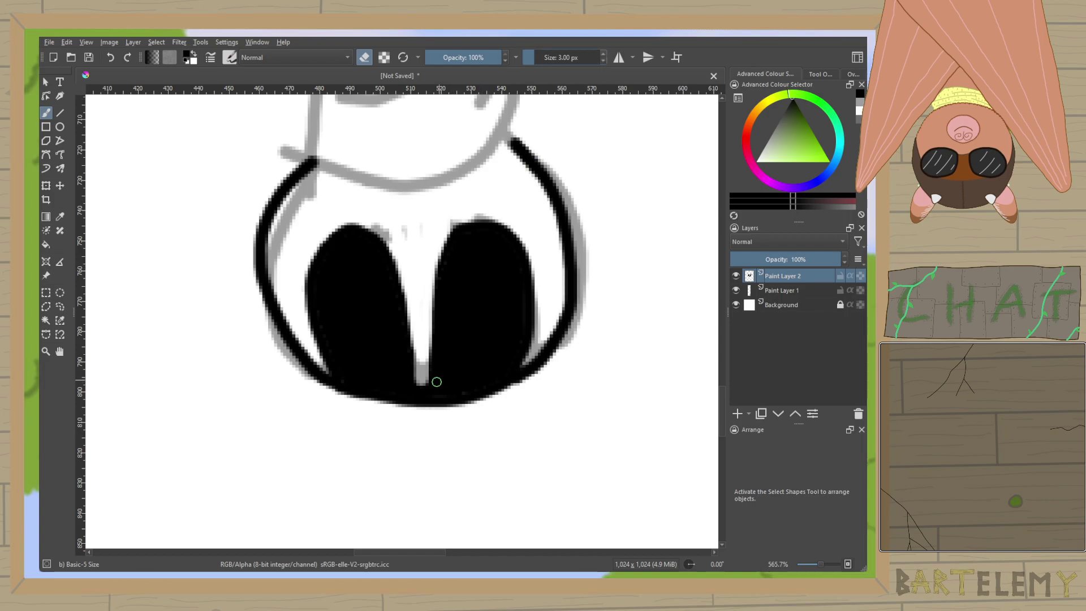
{"action": "mouse_move", "coordinate": [422, 392]}
{"action": "left_mouse_down"}
{"action": "mouse_move", "coordinate": [419, 358]}
{"action": "mouse_move", "coordinate": [423, 380]}
{"action": "left_mouse_up"}
Erase small white highlights near the bottom of both black pommel openings.
{"action": "left_click_drag", "start_coordinate": [489, 366], "coordinate": [478, 373]}
{"action": "left_click", "coordinate": [508, 346]}
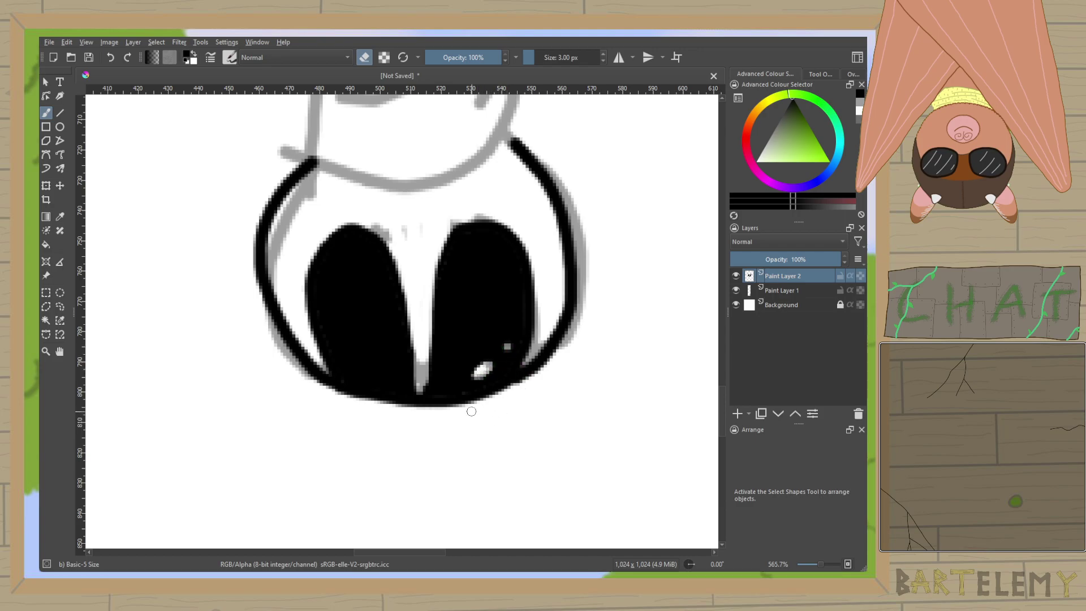
{"action": "left_click_drag", "start_coordinate": [347, 366], "coordinate": [391, 374]}
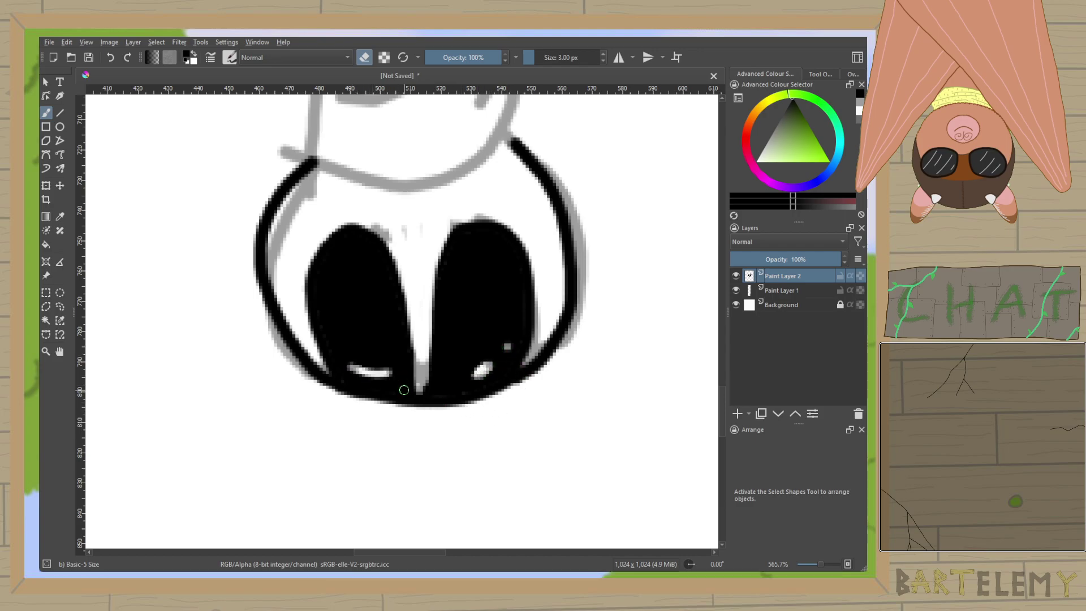
Set the brush back to 5 px painting and save the drawing as 15dagger.kra.
{"action": "key", "text": "bracketright"}
{"action": "key", "text": "bracketright"}
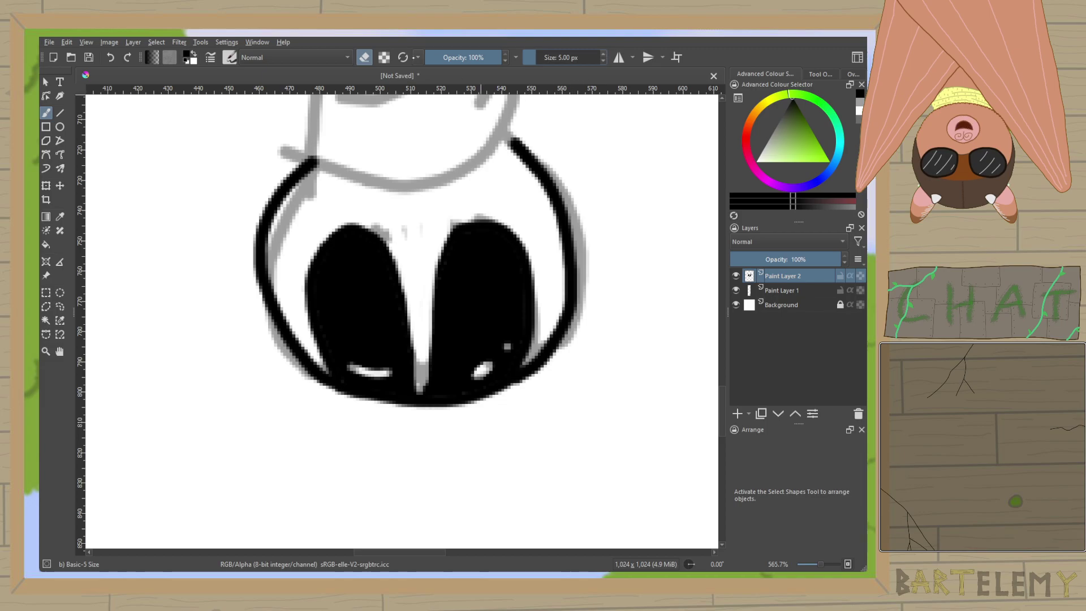
{"action": "key", "text": "e"}
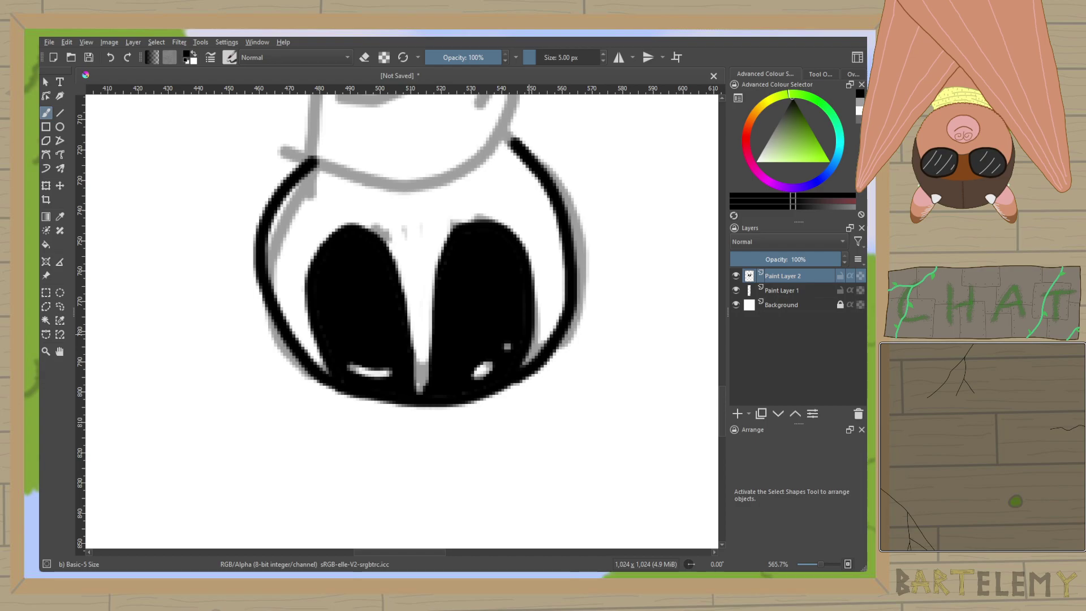
{"action": "key", "text": "ctrl+s"}
Ink both sides of the grip as wavy, bulging black lines from the pommel up to the grip's top.
{"action": "mouse_move", "coordinate": [528, 228]}
{"action": "left_mouse_down"}
{"action": "mouse_move", "coordinate": [490, 339]}
{"action": "mouse_move", "coordinate": [514, 293]}
{"action": "mouse_move", "coordinate": [546, 339]}
{"action": "left_mouse_up"}
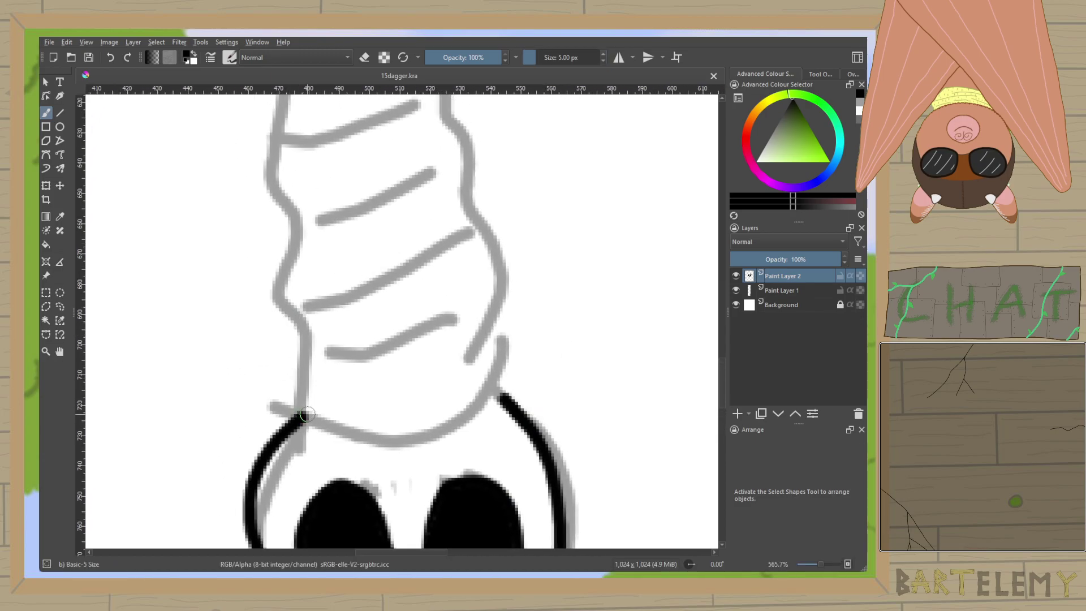
{"action": "mouse_move", "coordinate": [300, 421]}
{"action": "left_mouse_down"}
{"action": "mouse_move", "coordinate": [323, 343]}
{"action": "mouse_move", "coordinate": [309, 371]}
{"action": "mouse_move", "coordinate": [295, 358]}
{"action": "mouse_move", "coordinate": [305, 326]}
{"action": "left_mouse_up"}
{"action": "mouse_move", "coordinate": [505, 398]}
{"action": "left_mouse_down"}
{"action": "mouse_move", "coordinate": [491, 364]}
{"action": "mouse_move", "coordinate": [512, 334]}
{"action": "mouse_move", "coordinate": [490, 318]}
{"action": "left_mouse_up"}
{"action": "mouse_move", "coordinate": [301, 329]}
{"action": "left_mouse_down"}
{"action": "mouse_move", "coordinate": [285, 235]}
{"action": "mouse_move", "coordinate": [294, 228]}
{"action": "left_mouse_up"}
{"action": "mouse_move", "coordinate": [492, 313]}
{"action": "left_mouse_down"}
{"action": "mouse_move", "coordinate": [484, 278]}
{"action": "mouse_move", "coordinate": [495, 251]}
{"action": "mouse_move", "coordinate": [481, 229]}
{"action": "mouse_move", "coordinate": [543, 317]}
{"action": "left_mouse_up"}
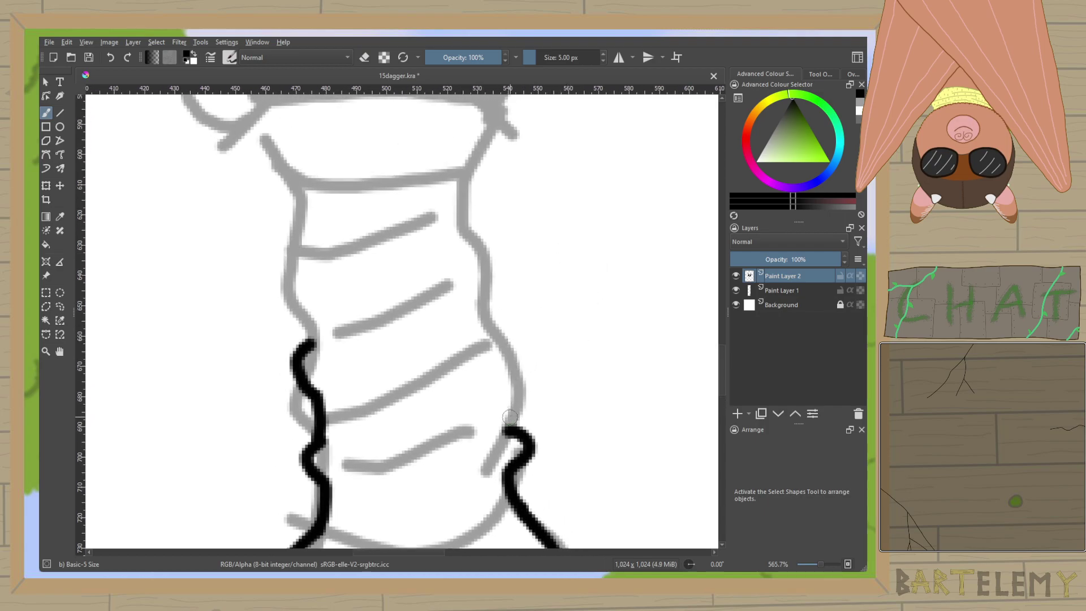
{"action": "mouse_move", "coordinate": [503, 413]}
{"action": "left_mouse_down"}
{"action": "mouse_move", "coordinate": [507, 364]}
{"action": "mouse_move", "coordinate": [484, 320]}
{"action": "left_mouse_up"}
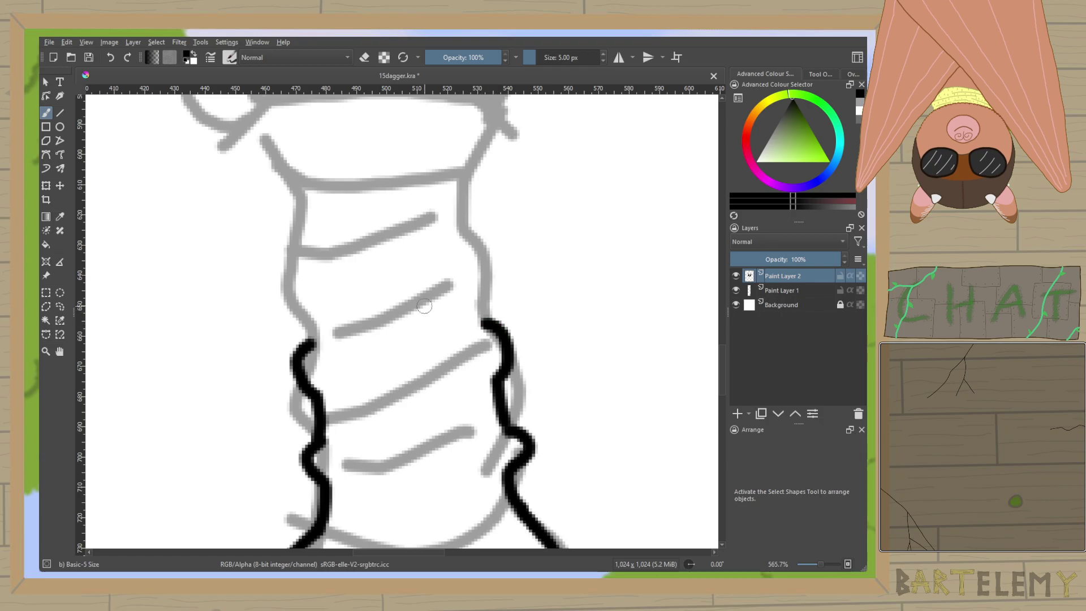
{"action": "mouse_move", "coordinate": [310, 336]}
{"action": "left_mouse_down"}
{"action": "mouse_move", "coordinate": [288, 240]}
{"action": "mouse_move", "coordinate": [303, 228]}
{"action": "left_mouse_up"}
{"action": "mouse_move", "coordinate": [484, 320]}
{"action": "left_mouse_down"}
{"action": "mouse_move", "coordinate": [476, 269]}
{"action": "mouse_move", "coordinate": [491, 222]}
{"action": "mouse_move", "coordinate": [463, 212]}
{"action": "left_mouse_up"}
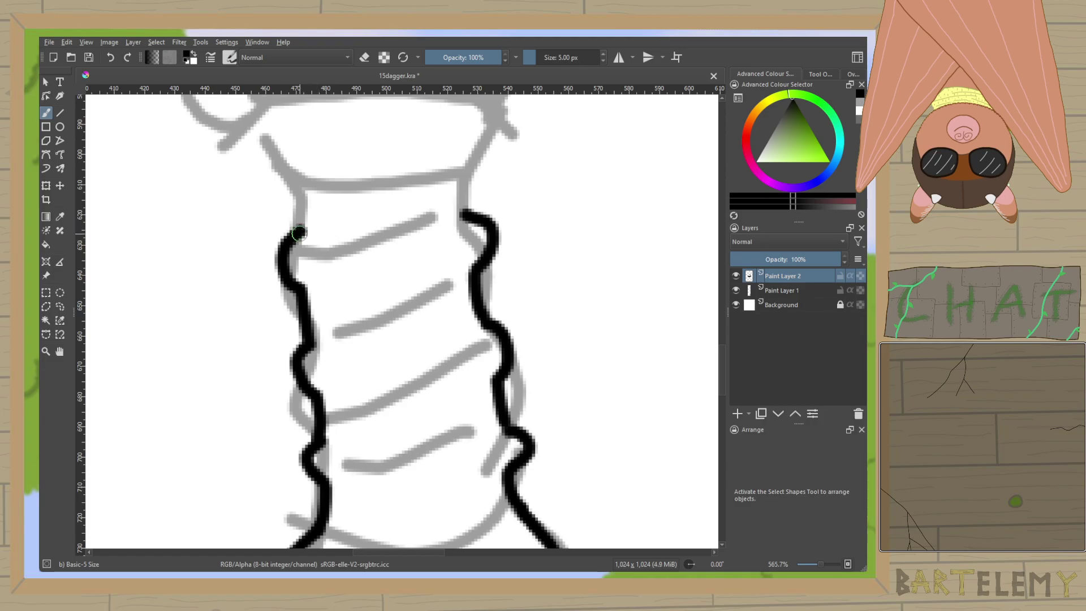
{"action": "left_click_drag", "start_coordinate": [303, 234], "coordinate": [305, 233]}
Ink pointed wrap segments running inward from each bulge on both sides of the grip.
{"action": "scroll", "coordinate": [354, 383], "scroll_direction": "down", "scroll_amount": 3}
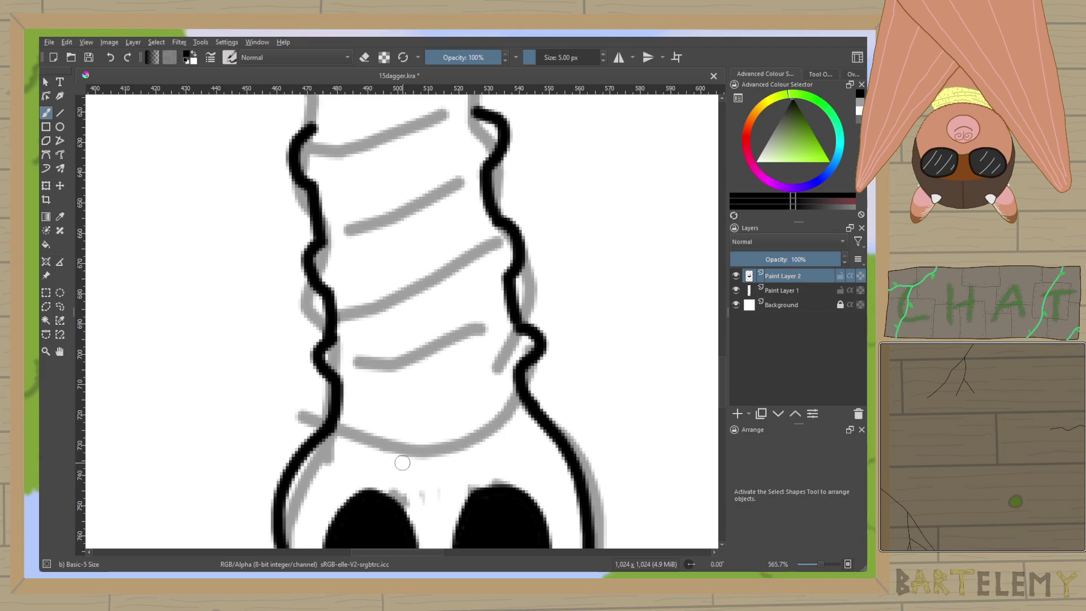
{"action": "mouse_move", "coordinate": [325, 370]}
{"action": "left_mouse_down"}
{"action": "mouse_move", "coordinate": [385, 397]}
{"action": "mouse_move", "coordinate": [414, 394]}
{"action": "mouse_move", "coordinate": [330, 339]}
{"action": "left_mouse_up"}
{"action": "mouse_move", "coordinate": [518, 331]}
{"action": "left_mouse_down"}
{"action": "mouse_move", "coordinate": [448, 384]}
{"action": "mouse_move", "coordinate": [529, 353]}
{"action": "left_mouse_up"}
{"action": "mouse_move", "coordinate": [320, 287]}
{"action": "left_mouse_down"}
{"action": "mouse_move", "coordinate": [421, 311]}
{"action": "mouse_move", "coordinate": [348, 276]}
{"action": "mouse_move", "coordinate": [315, 243]}
{"action": "left_mouse_up"}
{"action": "mouse_move", "coordinate": [493, 225]}
{"action": "left_mouse_down"}
{"action": "mouse_move", "coordinate": [443, 297]}
{"action": "mouse_move", "coordinate": [512, 264]}
{"action": "left_mouse_up"}
{"action": "mouse_move", "coordinate": [309, 184]}
{"action": "left_mouse_down"}
{"action": "mouse_move", "coordinate": [388, 198]}
{"action": "mouse_move", "coordinate": [312, 128]}
{"action": "left_mouse_up"}
{"action": "mouse_move", "coordinate": [472, 110]}
{"action": "left_mouse_down"}
{"action": "mouse_move", "coordinate": [408, 165]}
{"action": "mouse_move", "coordinate": [453, 149]}
{"action": "left_mouse_up"}
{"action": "key", "text": "ctrl+z"}
{"action": "mouse_move", "coordinate": [473, 112]}
{"action": "left_mouse_down"}
{"action": "mouse_move", "coordinate": [412, 186]}
{"action": "mouse_move", "coordinate": [483, 157]}
{"action": "mouse_move", "coordinate": [513, 348]}
{"action": "mouse_move", "coordinate": [531, 389]}
{"action": "left_mouse_up"}
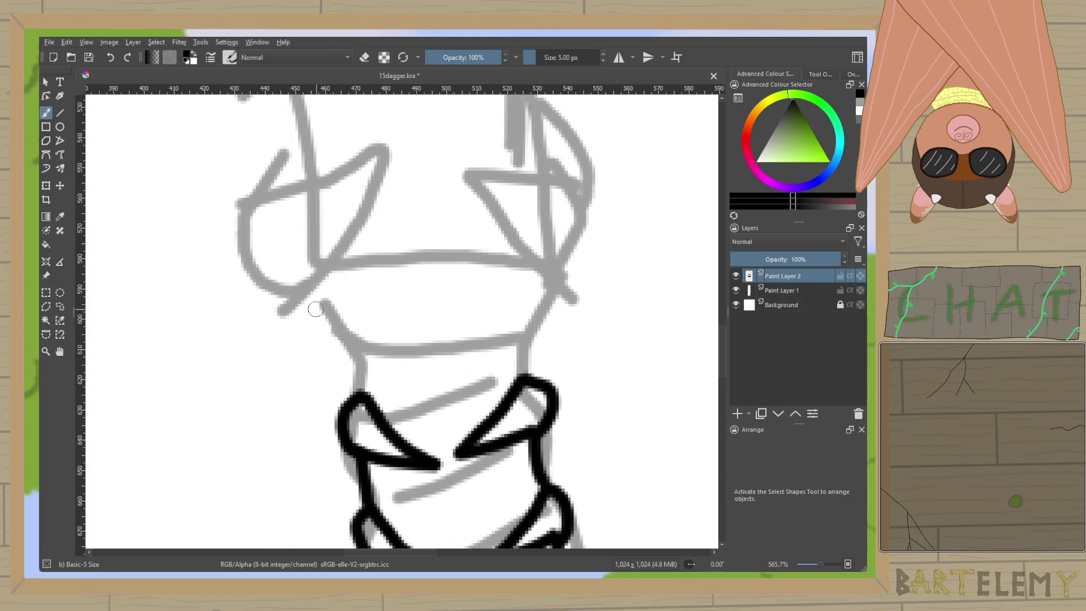
{"action": "mouse_move", "coordinate": [313, 292]}
{"action": "left_mouse_down"}
{"action": "mouse_move", "coordinate": [305, 327]}
{"action": "mouse_move", "coordinate": [398, 314]}
{"action": "left_mouse_up"}
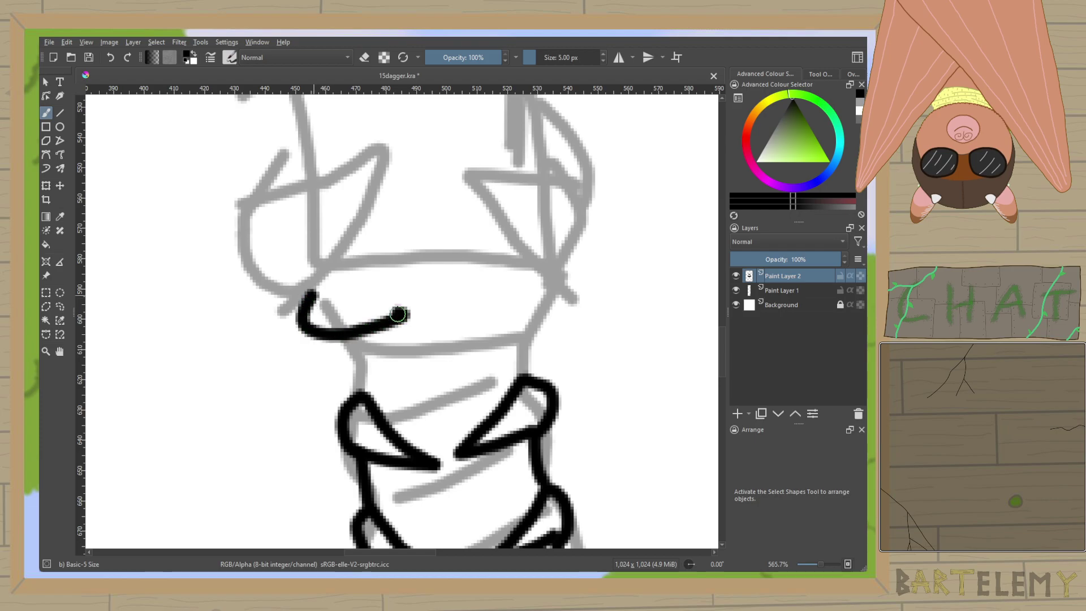
{"action": "key", "text": "ctrl+z"}
{"action": "mouse_move", "coordinate": [330, 277]}
{"action": "left_mouse_down"}
{"action": "mouse_move", "coordinate": [332, 344]}
{"action": "mouse_move", "coordinate": [425, 319]}
{"action": "left_mouse_up"}
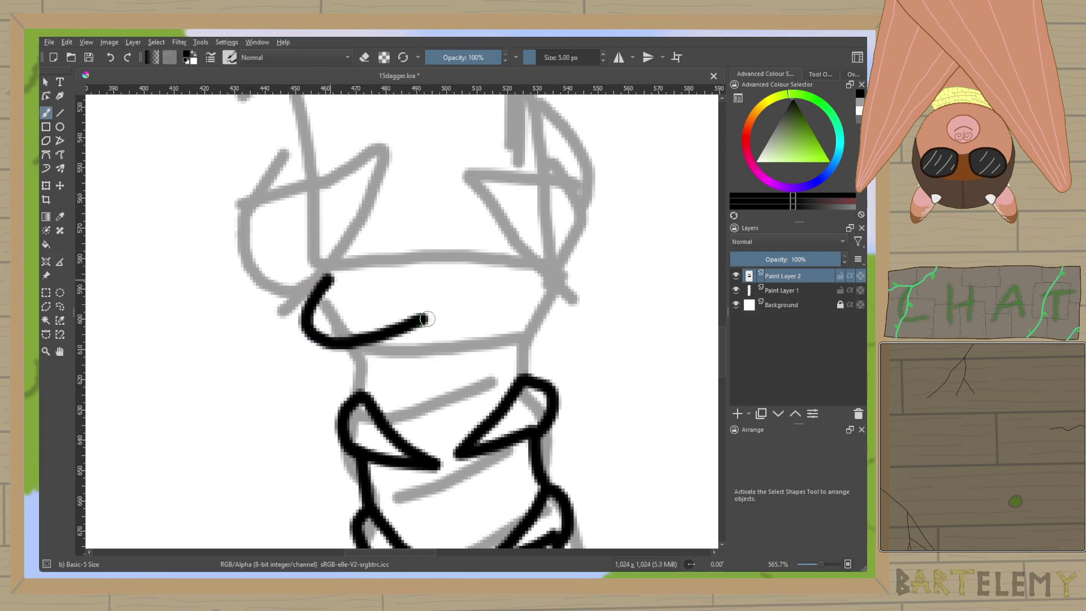
{"action": "key", "text": "ctrl+z"}
Ink a mirrored pair of rounded, pointed shapes above the grip with their tips meeting at the centre.
{"action": "mouse_move", "coordinate": [346, 276]}
{"action": "left_mouse_down"}
{"action": "mouse_move", "coordinate": [331, 281]}
{"action": "mouse_move", "coordinate": [373, 342]}
{"action": "mouse_move", "coordinate": [441, 318]}
{"action": "mouse_move", "coordinate": [337, 285]}
{"action": "mouse_move", "coordinate": [343, 276]}
{"action": "left_mouse_up"}
{"action": "mouse_move", "coordinate": [535, 258]}
{"action": "left_mouse_down"}
{"action": "mouse_move", "coordinate": [549, 318]}
{"action": "mouse_move", "coordinate": [516, 338]}
{"action": "mouse_move", "coordinate": [447, 318]}
{"action": "mouse_move", "coordinate": [471, 314]}
{"action": "mouse_move", "coordinate": [540, 257]}
{"action": "left_mouse_up"}
{"action": "left_click_drag", "start_coordinate": [453, 221], "coordinate": [518, 362]}
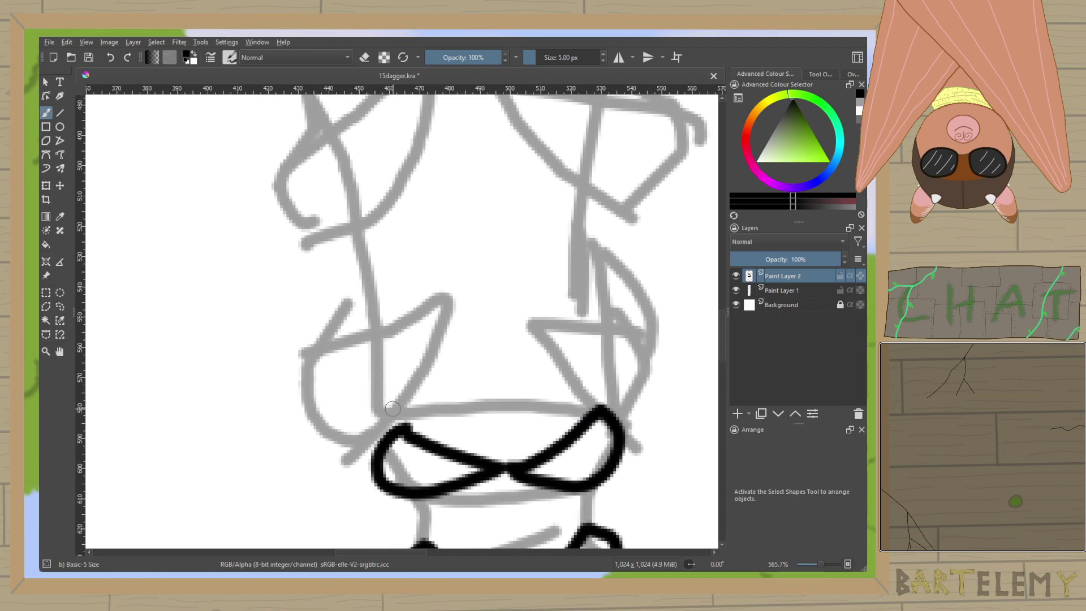
{"action": "mouse_move", "coordinate": [387, 408]}
{"action": "left_mouse_down"}
{"action": "mouse_move", "coordinate": [358, 402]}
{"action": "mouse_move", "coordinate": [340, 376]}
{"action": "mouse_move", "coordinate": [339, 332]}
{"action": "mouse_move", "coordinate": [465, 278]}
{"action": "mouse_move", "coordinate": [443, 336]}
{"action": "mouse_move", "coordinate": [389, 402]}
{"action": "left_mouse_up"}
{"action": "mouse_move", "coordinate": [636, 284]}
{"action": "left_mouse_down"}
{"action": "mouse_move", "coordinate": [633, 362]}
{"action": "mouse_move", "coordinate": [599, 373]}
{"action": "mouse_move", "coordinate": [512, 285]}
{"action": "left_mouse_up"}
{"action": "key", "text": "ctrl+z"}
{"action": "key", "text": "ctrl+z"}
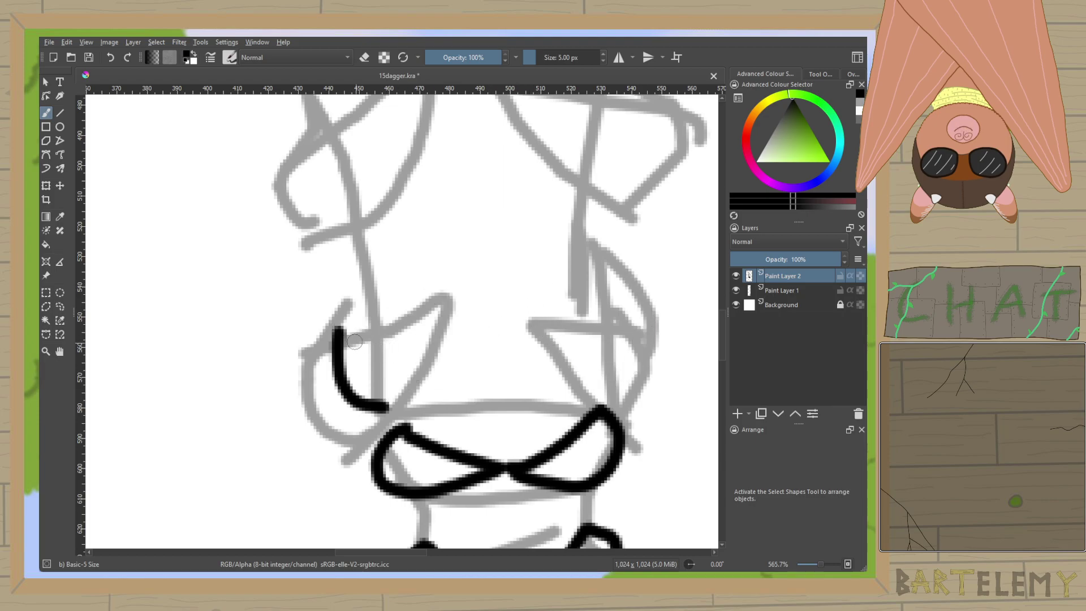
Ink two pairs of curved thorns pointing inward, one above the other, on the lower blade above the guard.
{"action": "mouse_move", "coordinate": [336, 328]}
{"action": "left_mouse_down"}
{"action": "mouse_move", "coordinate": [454, 293]}
{"action": "mouse_move", "coordinate": [425, 368]}
{"action": "mouse_move", "coordinate": [389, 404]}
{"action": "left_mouse_up"}
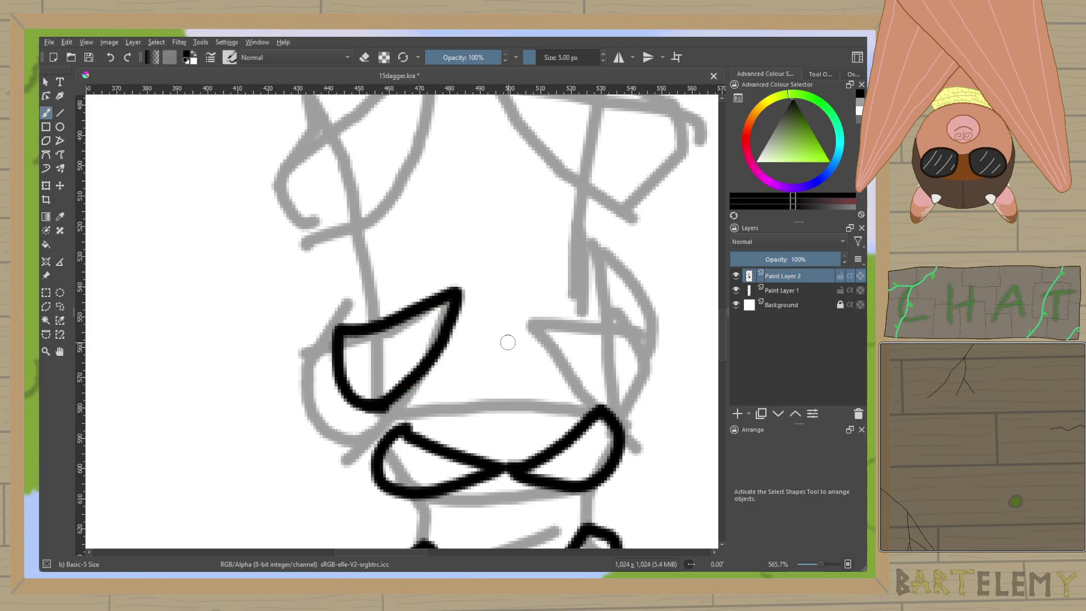
{"action": "mouse_move", "coordinate": [617, 289]}
{"action": "left_mouse_down"}
{"action": "mouse_move", "coordinate": [622, 353]}
{"action": "mouse_move", "coordinate": [572, 371]}
{"action": "mouse_move", "coordinate": [506, 332]}
{"action": "mouse_move", "coordinate": [486, 305]}
{"action": "mouse_move", "coordinate": [588, 304]}
{"action": "mouse_move", "coordinate": [618, 290]}
{"action": "mouse_move", "coordinate": [614, 427]}
{"action": "left_mouse_up"}
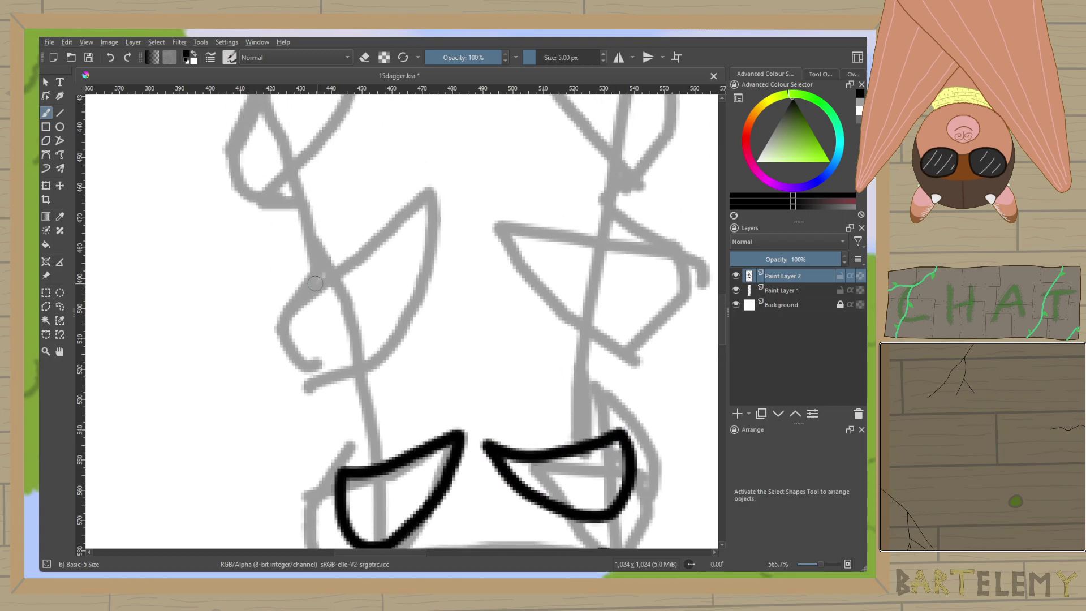
{"action": "mouse_move", "coordinate": [308, 296]}
{"action": "left_mouse_down"}
{"action": "mouse_move", "coordinate": [307, 346]}
{"action": "mouse_move", "coordinate": [349, 364]}
{"action": "mouse_move", "coordinate": [341, 406]}
{"action": "mouse_move", "coordinate": [387, 404]}
{"action": "mouse_move", "coordinate": [449, 314]}
{"action": "mouse_move", "coordinate": [321, 342]}
{"action": "left_mouse_up"}
{"action": "key", "text": "ctrl+z"}
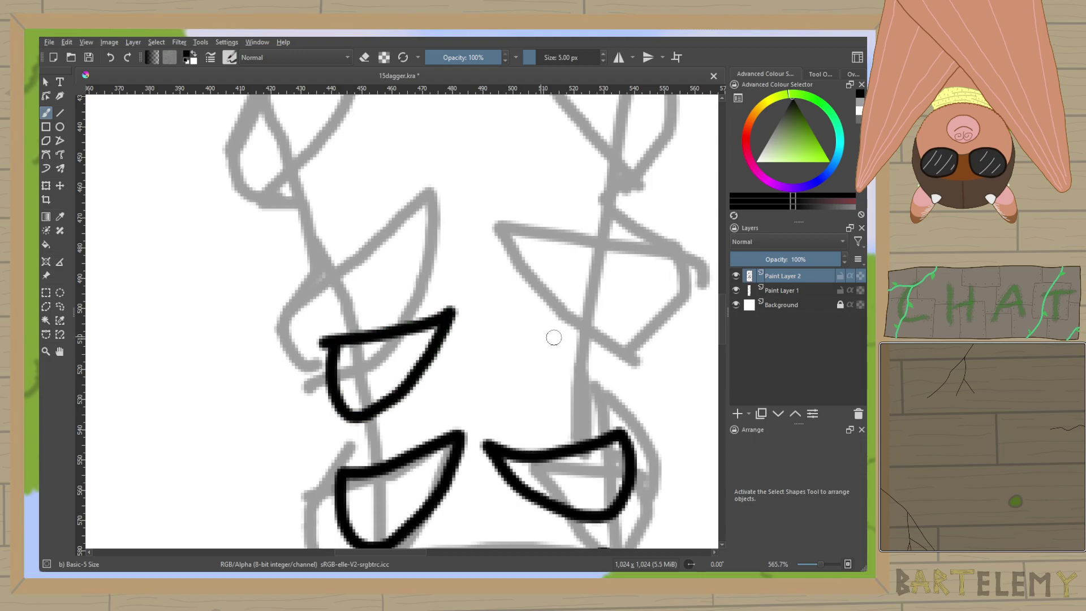
{"action": "mouse_move", "coordinate": [625, 305]}
{"action": "left_mouse_down"}
{"action": "mouse_move", "coordinate": [631, 368]}
{"action": "mouse_move", "coordinate": [584, 395]}
{"action": "mouse_move", "coordinate": [528, 361]}
{"action": "mouse_move", "coordinate": [495, 311]}
{"action": "mouse_move", "coordinate": [545, 324]}
{"action": "mouse_move", "coordinate": [614, 308]}
{"action": "left_mouse_up"}
{"action": "left_click_drag", "start_coordinate": [516, 236], "coordinate": [522, 342]}
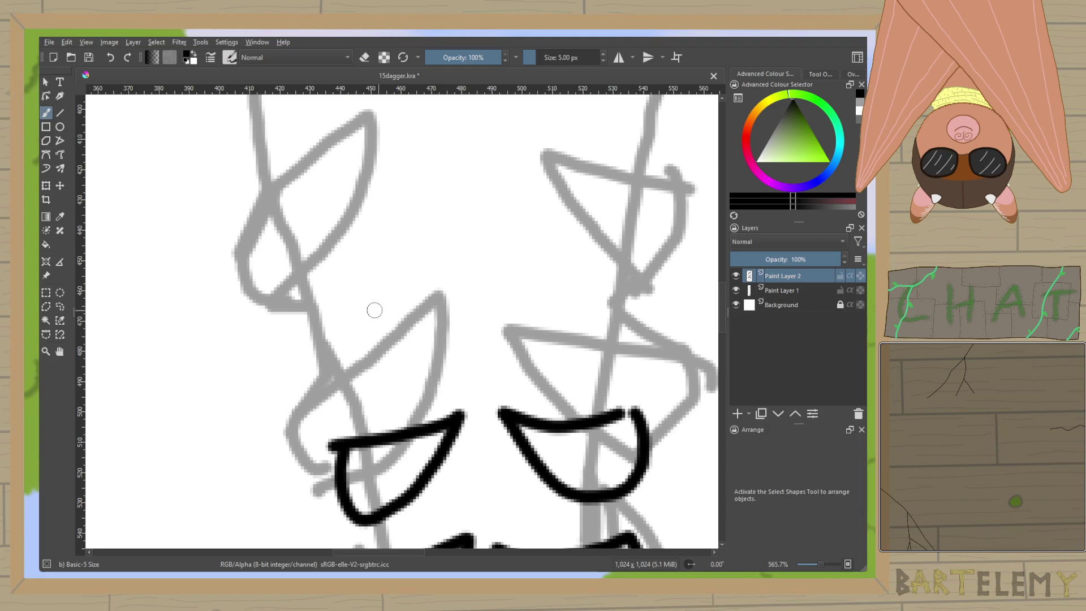
{"action": "mouse_move", "coordinate": [300, 294]}
{"action": "left_mouse_down"}
{"action": "mouse_move", "coordinate": [329, 383]}
{"action": "mouse_move", "coordinate": [418, 318]}
{"action": "mouse_move", "coordinate": [465, 228]}
{"action": "left_mouse_up"}
{"action": "key", "text": "ctrl+z"}
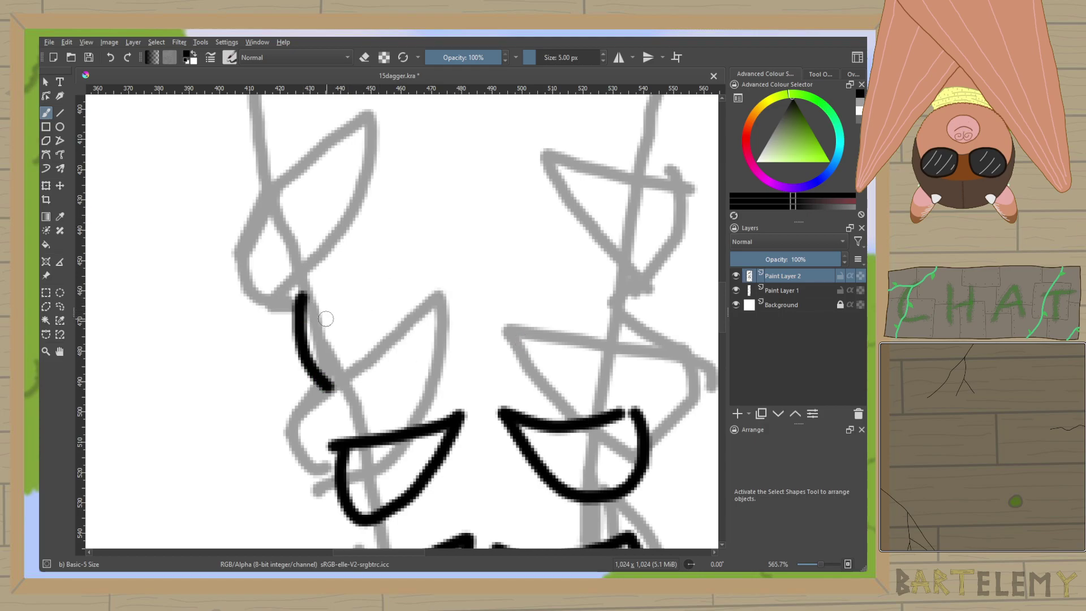
{"action": "key", "text": "ctrl+z"}
Ink a third, longer pair of thorns above the others, sweeping inward and upward to sharp tips.
{"action": "mouse_move", "coordinate": [300, 298]}
{"action": "left_mouse_down"}
{"action": "mouse_move", "coordinate": [302, 340]}
{"action": "mouse_move", "coordinate": [333, 373]}
{"action": "mouse_move", "coordinate": [409, 333]}
{"action": "mouse_move", "coordinate": [446, 262]}
{"action": "mouse_move", "coordinate": [449, 202]}
{"action": "mouse_move", "coordinate": [420, 254]}
{"action": "mouse_move", "coordinate": [378, 286]}
{"action": "mouse_move", "coordinate": [315, 291]}
{"action": "left_mouse_up"}
{"action": "mouse_move", "coordinate": [492, 203]}
{"action": "left_mouse_down"}
{"action": "mouse_move", "coordinate": [501, 282]}
{"action": "mouse_move", "coordinate": [532, 332]}
{"action": "mouse_move", "coordinate": [591, 357]}
{"action": "mouse_move", "coordinate": [648, 350]}
{"action": "mouse_move", "coordinate": [662, 326]}
{"action": "mouse_move", "coordinate": [653, 290]}
{"action": "mouse_move", "coordinate": [564, 258]}
{"action": "mouse_move", "coordinate": [506, 216]}
{"action": "mouse_move", "coordinate": [541, 267]}
{"action": "mouse_move", "coordinate": [619, 275]}
{"action": "left_mouse_up"}
{"action": "key", "text": "ctrl+z"}
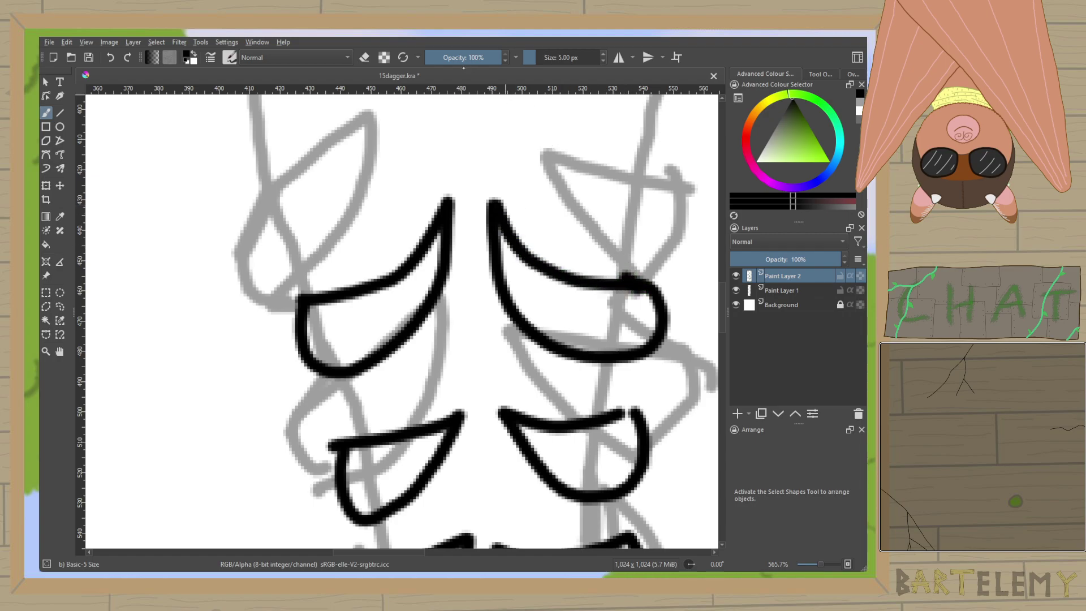
Erase the stray line end on the top right thorn and close the gap in the outline of the thorn below it.
{"action": "key", "text": "e"}
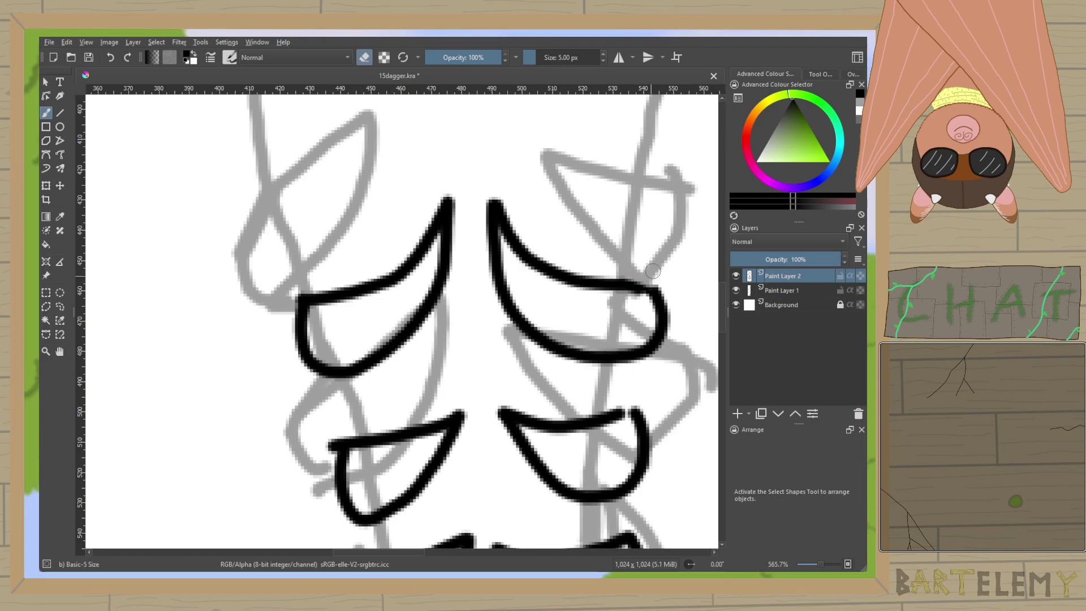
{"action": "mouse_move", "coordinate": [619, 276]}
{"action": "left_mouse_down"}
{"action": "mouse_move", "coordinate": [649, 275]}
{"action": "mouse_move", "coordinate": [641, 297]}
{"action": "left_mouse_up"}
{"action": "left_click", "coordinate": [364, 57]}
{"action": "left_click_drag", "start_coordinate": [622, 415], "coordinate": [628, 419]}
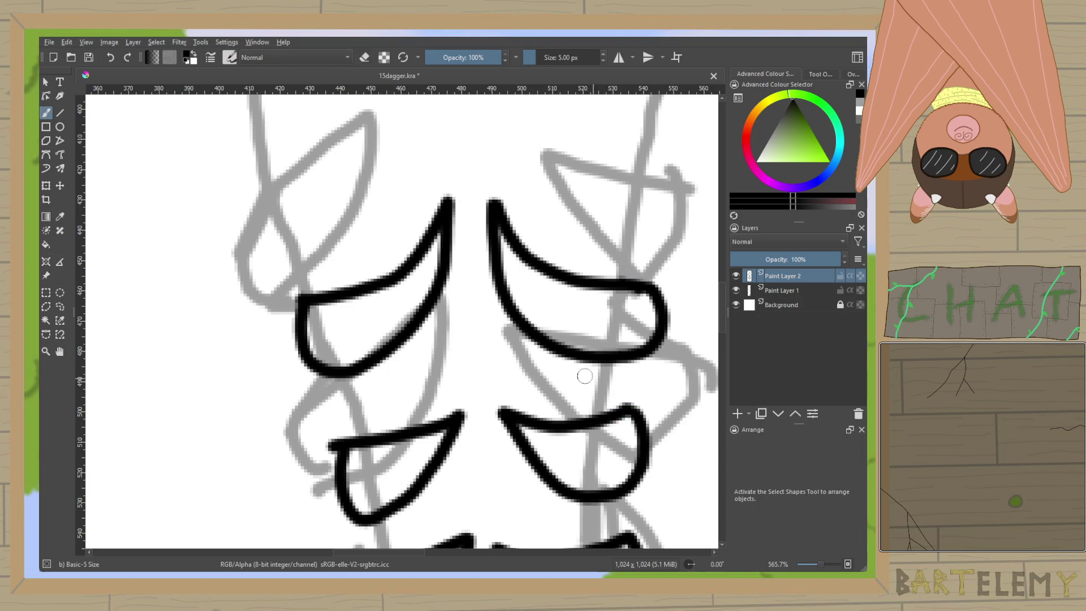
Ink short edge lines joining the guard, the lowest thorns and the middle thorns on both sides of the blade.
{"action": "scroll", "coordinate": [604, 380], "scroll_direction": "down", "scroll_amount": 5}
{"action": "mouse_move", "coordinate": [377, 410]}
{"action": "left_mouse_down"}
{"action": "mouse_move", "coordinate": [368, 422]}
{"action": "mouse_move", "coordinate": [373, 386]}
{"action": "left_mouse_up"}
{"action": "left_click_drag", "start_coordinate": [363, 298], "coordinate": [349, 253]}
{"action": "left_click_drag", "start_coordinate": [591, 389], "coordinate": [594, 349]}
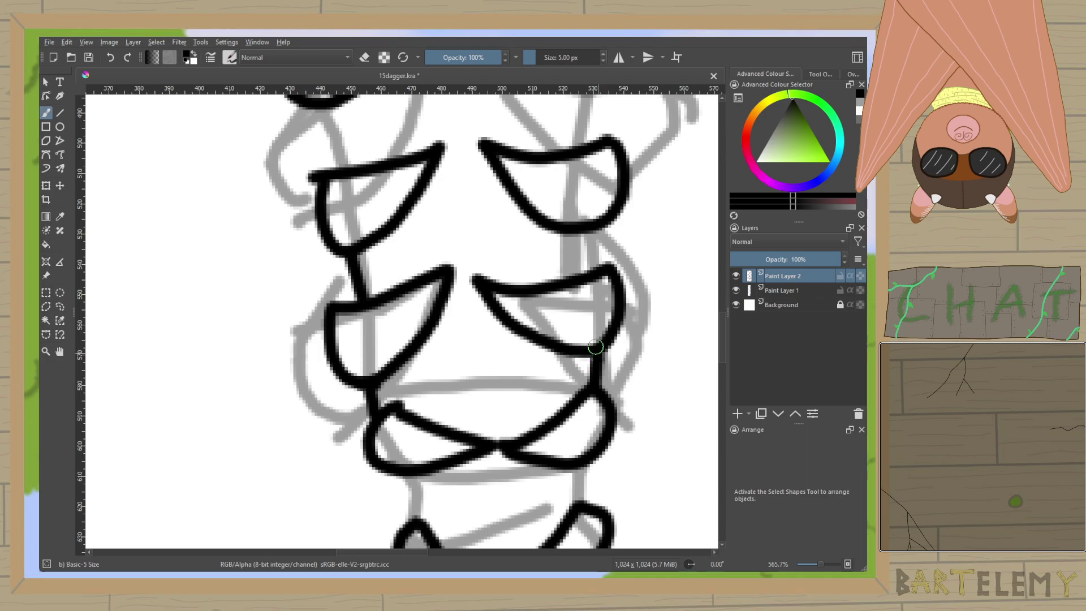
{"action": "left_click_drag", "start_coordinate": [603, 275], "coordinate": [608, 226]}
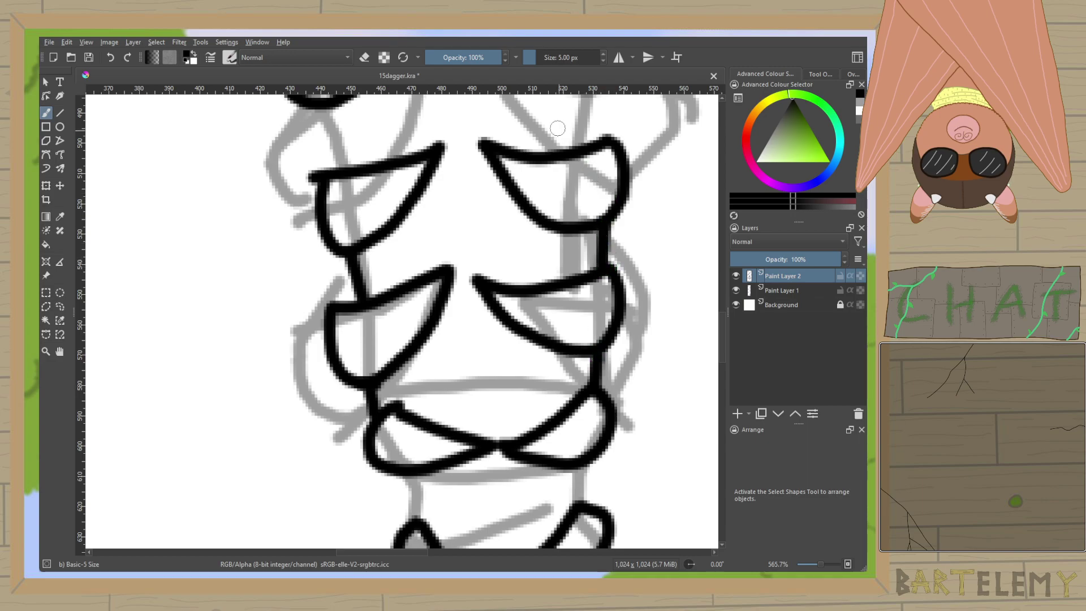
Erase the overshooting corner of the middle left thorn and ink short edge lines joining the middle and top thorns.
{"action": "left_click_drag", "start_coordinate": [558, 130], "coordinate": [584, 385]}
{"action": "left_click", "coordinate": [364, 57]}
{"action": "mouse_move", "coordinate": [297, 421]}
{"action": "left_mouse_down"}
{"action": "mouse_move", "coordinate": [280, 453]}
{"action": "mouse_move", "coordinate": [288, 390]}
{"action": "mouse_move", "coordinate": [278, 358]}
{"action": "left_mouse_up"}
{"action": "key", "text": "e"}
{"action": "left_click_drag", "start_coordinate": [582, 395], "coordinate": [597, 346]}
{"action": "key", "text": "ctrl+z"}
{"action": "left_click_drag", "start_coordinate": [581, 395], "coordinate": [597, 345]}
{"action": "scroll", "coordinate": [597, 338], "scroll_direction": "down", "scroll_amount": 3}
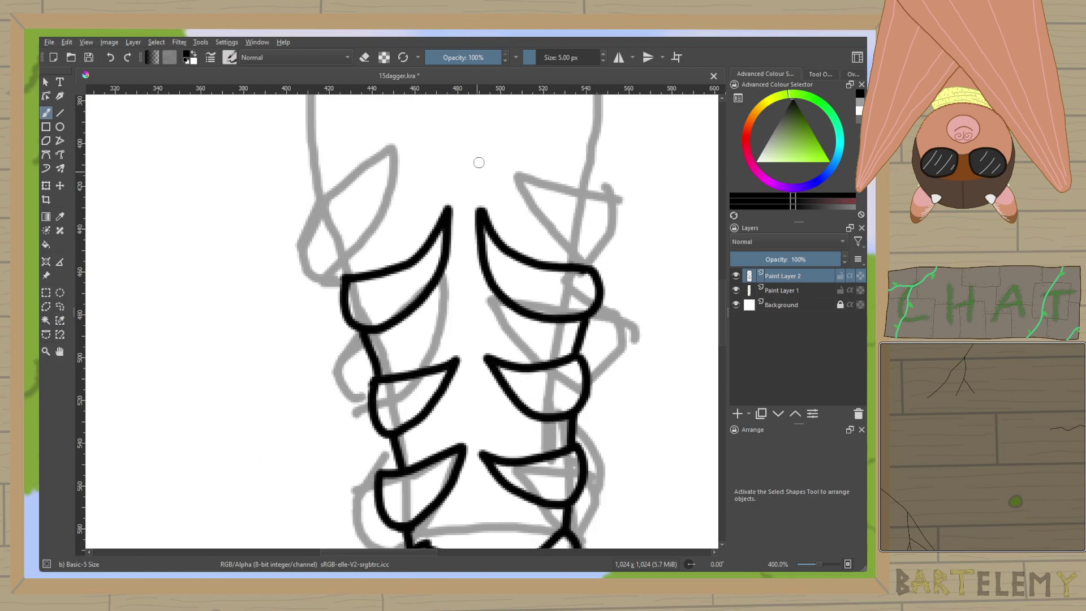
Ink the blade's outline, widening above the top thorns on both sides and tapering to a sharp point at the top.
{"action": "left_click_drag", "start_coordinate": [478, 169], "coordinate": [439, 390]}
{"action": "scroll", "coordinate": [446, 372], "scroll_direction": "down", "scroll_amount": 2}
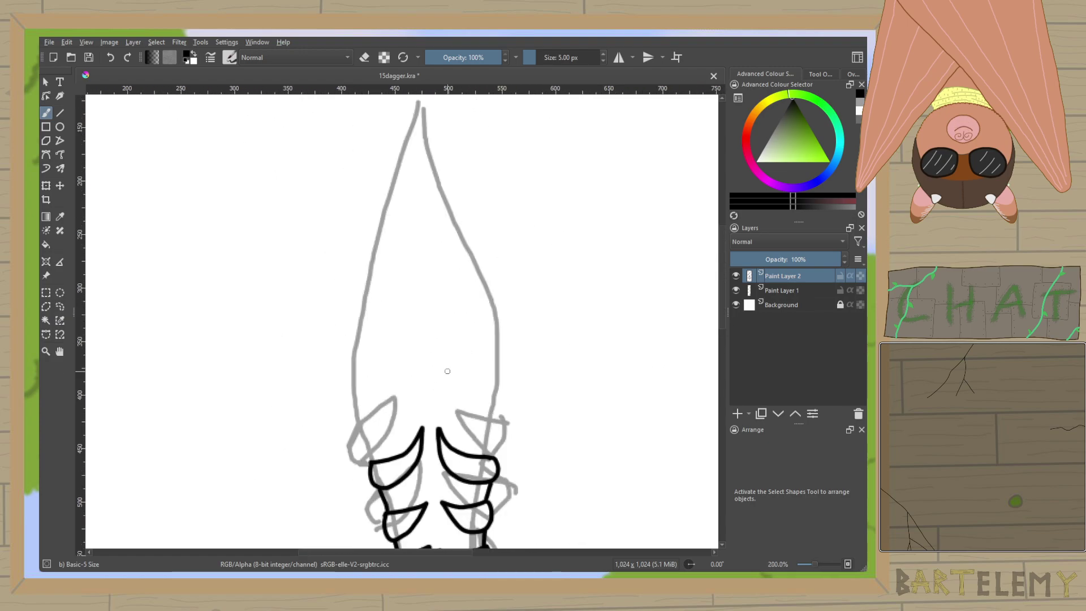
{"action": "left_click_drag", "start_coordinate": [373, 465], "coordinate": [348, 370]}
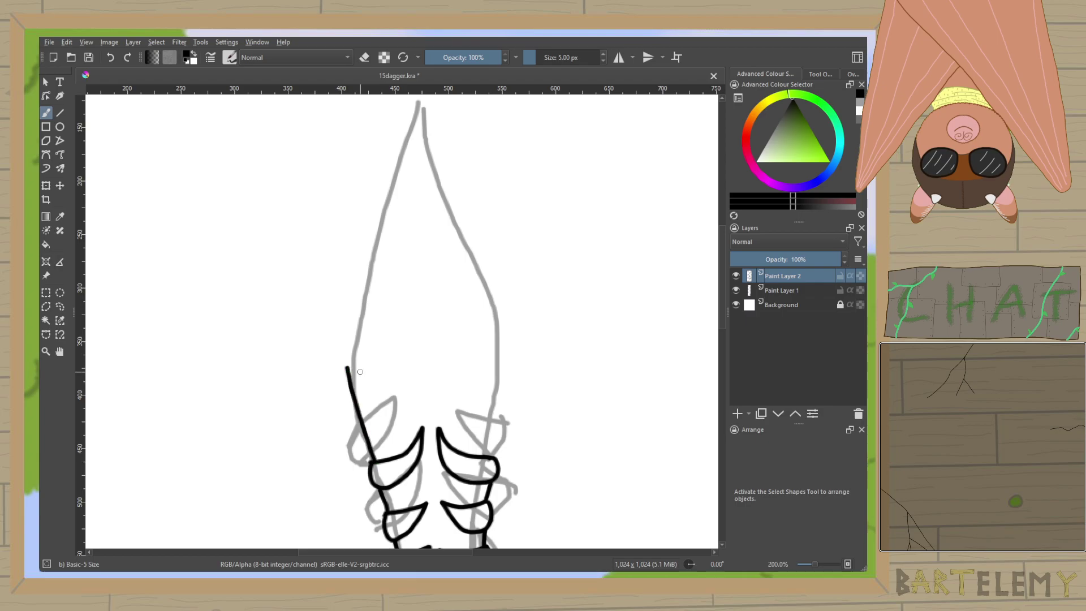
{"action": "left_click_drag", "start_coordinate": [490, 458], "coordinate": [506, 349]}
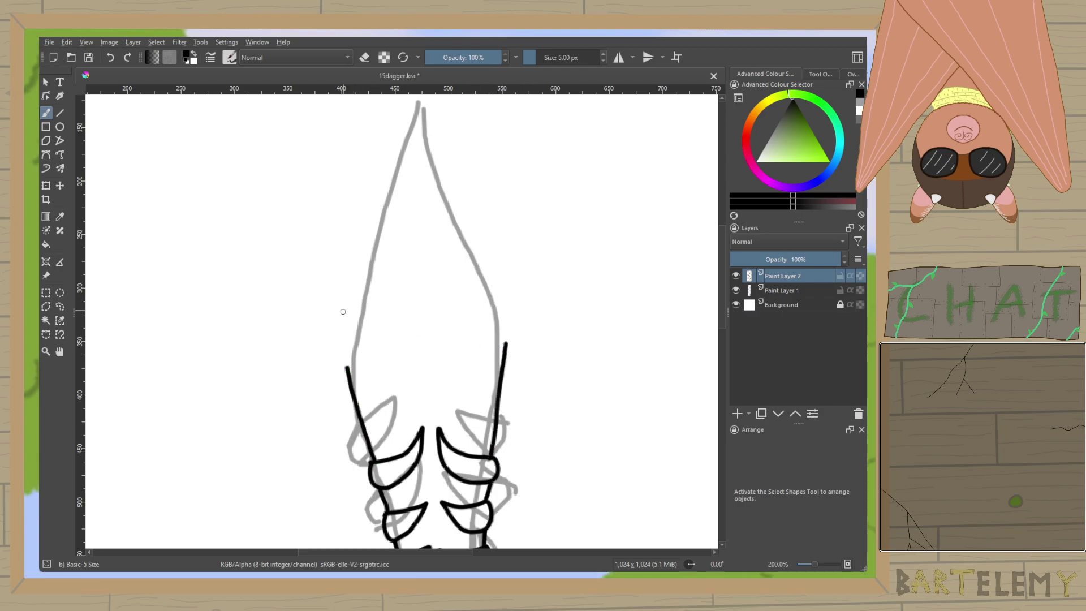
{"action": "left_click_drag", "start_coordinate": [349, 351], "coordinate": [419, 119]}
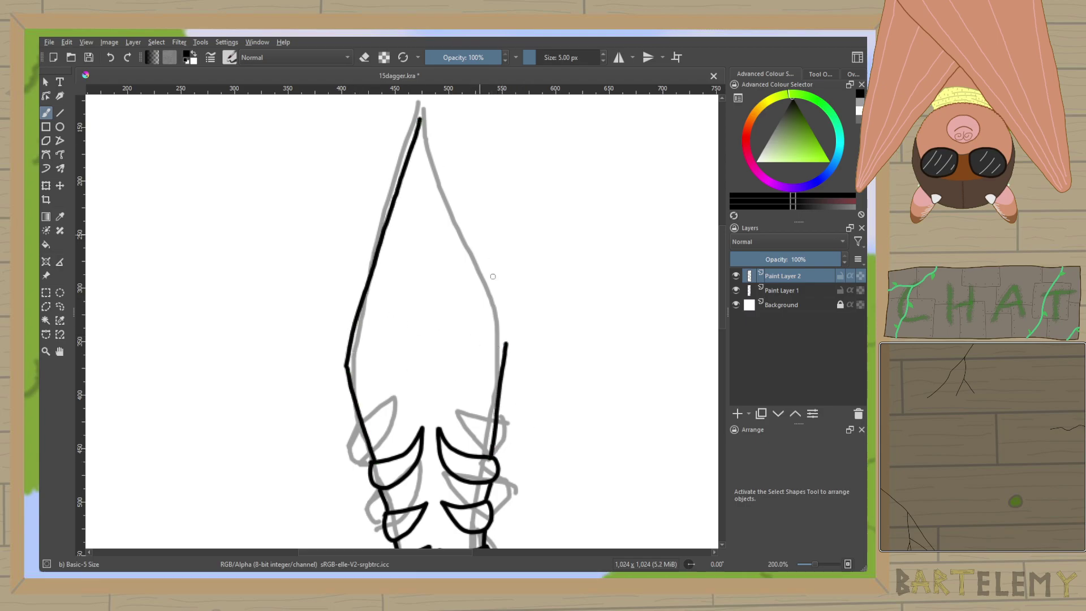
{"action": "left_click_drag", "start_coordinate": [506, 343], "coordinate": [440, 191]}
{"action": "key", "text": "ctrl+z"}
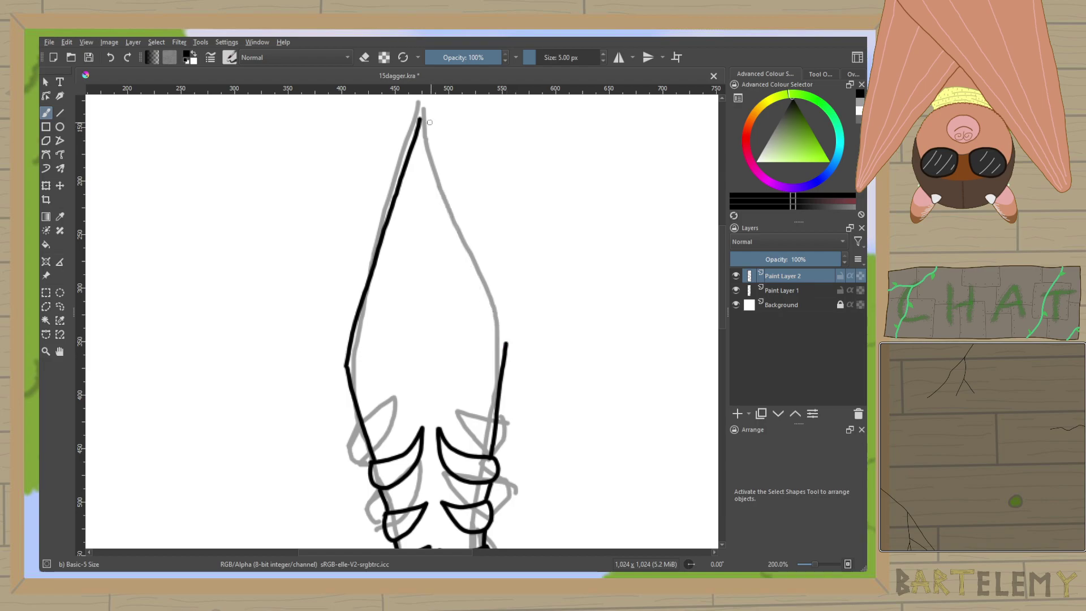
{"action": "left_click_drag", "start_coordinate": [419, 119], "coordinate": [492, 286]}
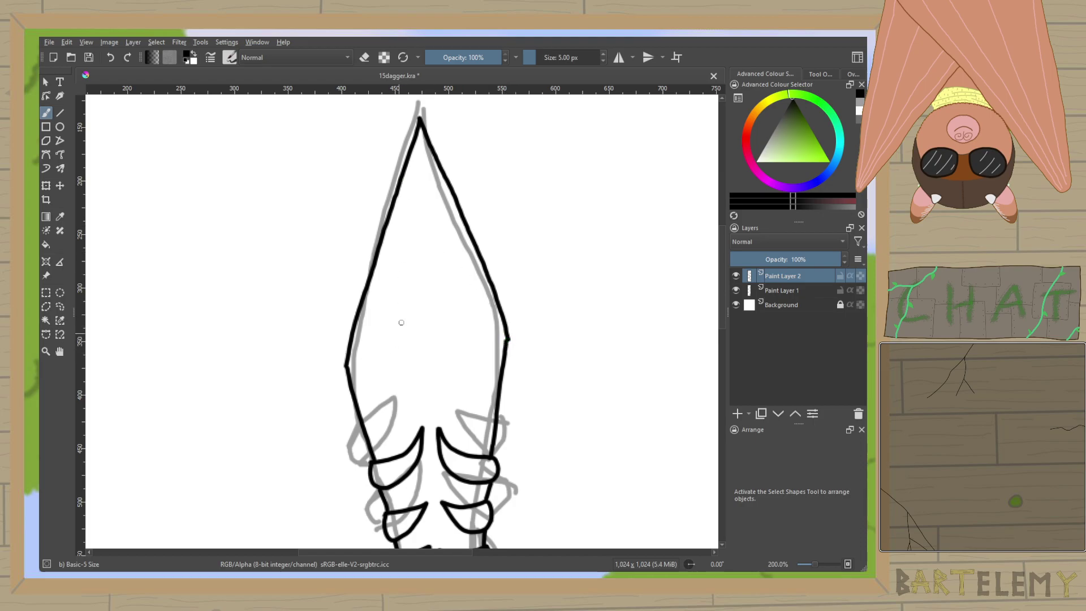
Ink a slightly slanted line across the inside of the blade at its widest part.
{"action": "mouse_move", "coordinate": [419, 151]}
{"action": "left_mouse_down"}
{"action": "mouse_move", "coordinate": [435, 404]}
{"action": "mouse_move", "coordinate": [461, 236]}
{"action": "mouse_move", "coordinate": [441, 457]}
{"action": "left_mouse_up"}
{"action": "key", "text": "ctrl+z"}
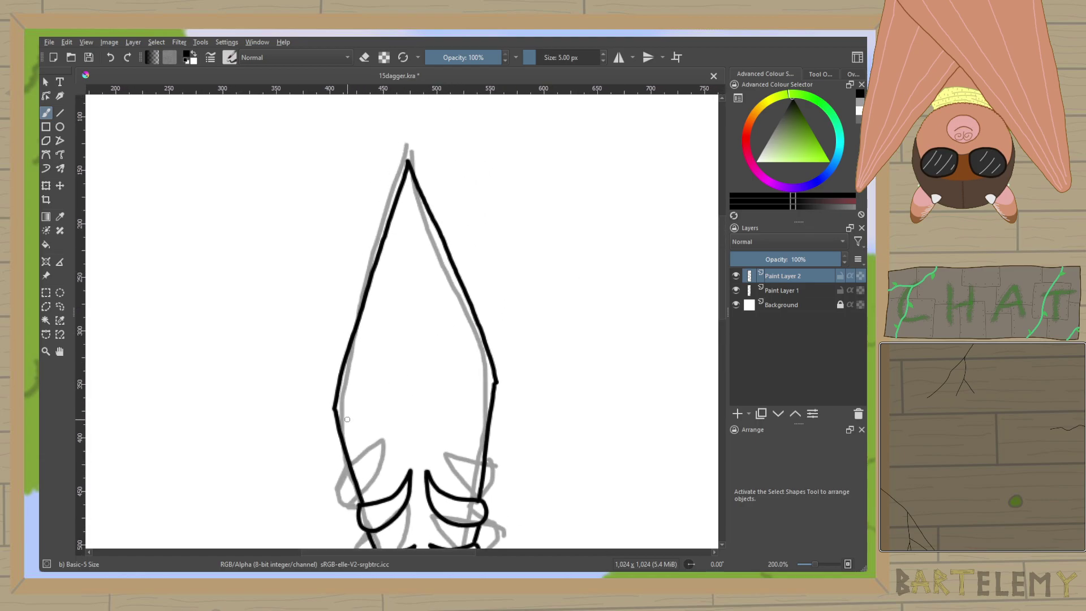
{"action": "left_click_drag", "start_coordinate": [344, 404], "coordinate": [479, 382]}
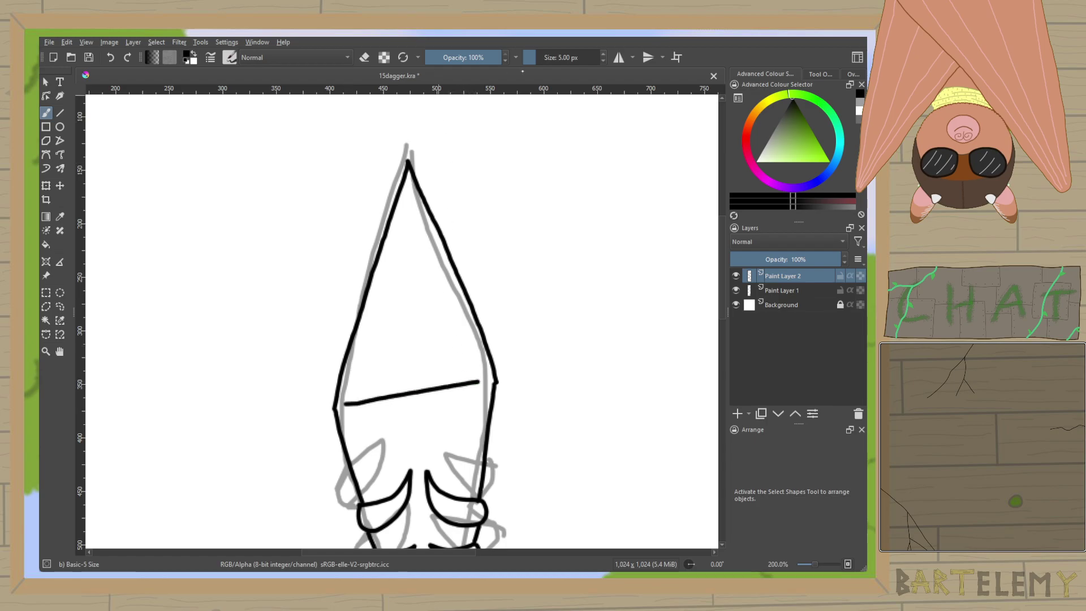
Hide Paint Layer 1 and ink short 5 px edge lines joining the guard to the uppermost grip thorns on both sides.
{"action": "left_click", "coordinate": [603, 60]}
{"action": "left_click", "coordinate": [604, 60]}
{"action": "left_click_drag", "start_coordinate": [489, 353], "coordinate": [484, 73]}
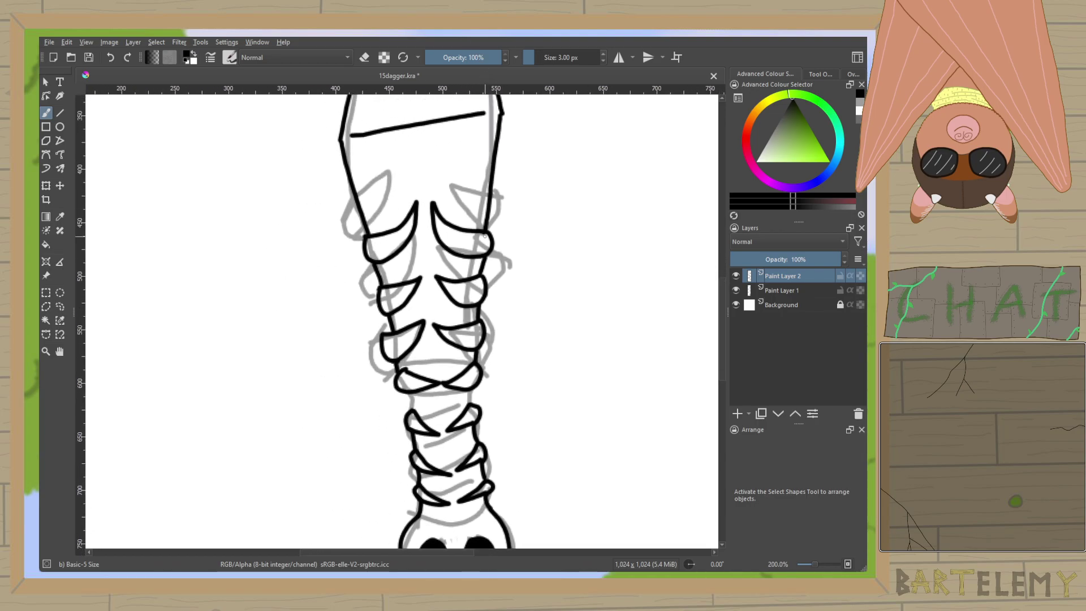
{"action": "scroll", "coordinate": [444, 452], "scroll_direction": "up", "scroll_amount": 3}
{"action": "left_click", "coordinate": [603, 54]}
{"action": "left_click", "coordinate": [603, 53]}
{"action": "left_click", "coordinate": [736, 290]}
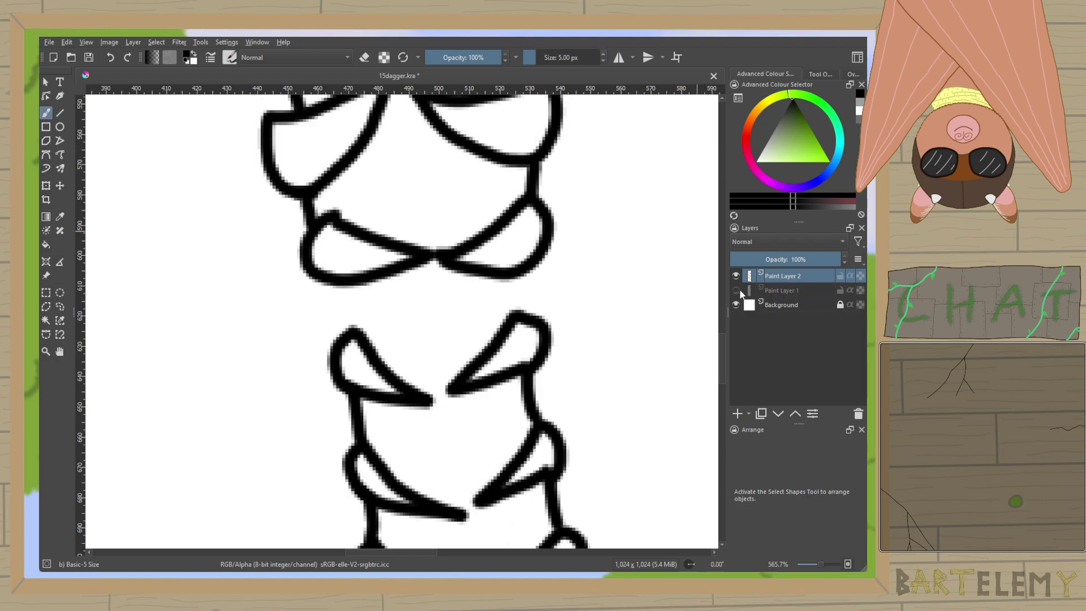
{"action": "left_click_drag", "start_coordinate": [325, 281], "coordinate": [342, 347]}
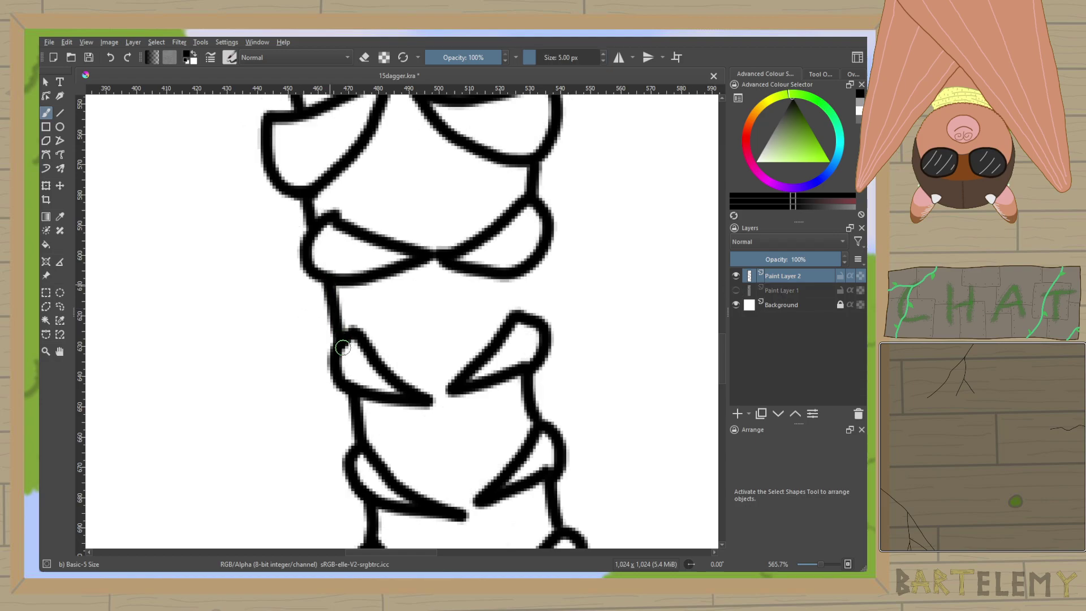
{"action": "mouse_move", "coordinate": [531, 320]}
{"action": "left_mouse_down"}
{"action": "mouse_move", "coordinate": [535, 240]}
{"action": "mouse_move", "coordinate": [509, 347]}
{"action": "left_mouse_up"}
{"action": "scroll", "coordinate": [536, 249], "scroll_direction": "down", "scroll_amount": 5}
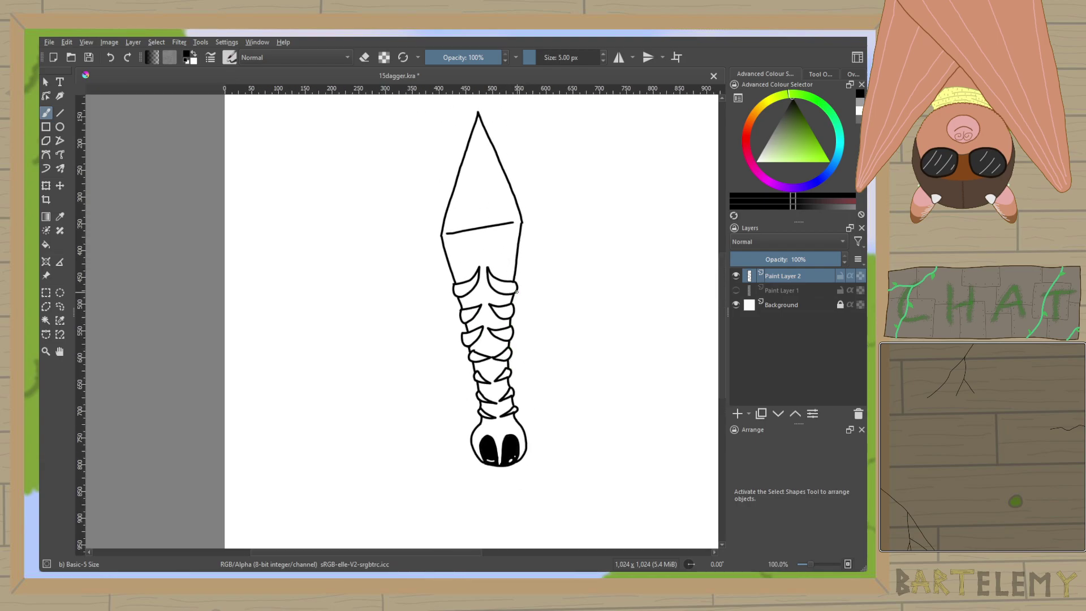
Erase the protruding corner on the right edge of the blade at its widest point.
{"action": "scroll", "coordinate": [514, 213], "scroll_direction": "up", "scroll_amount": 4}
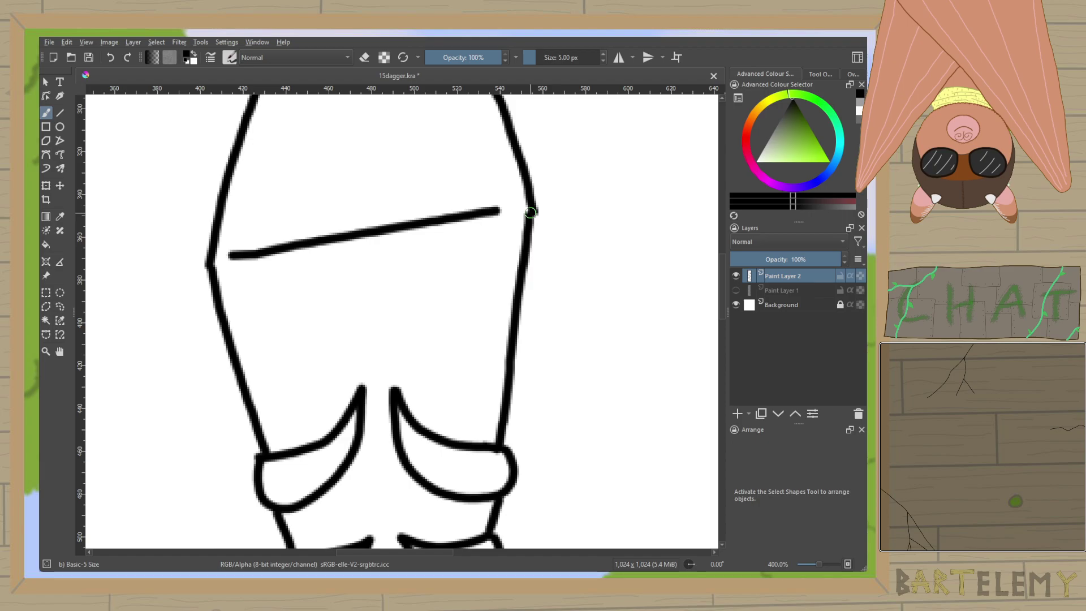
{"action": "scroll", "coordinate": [531, 210], "scroll_direction": "up", "scroll_amount": 3}
{"action": "left_click", "coordinate": [364, 57]}
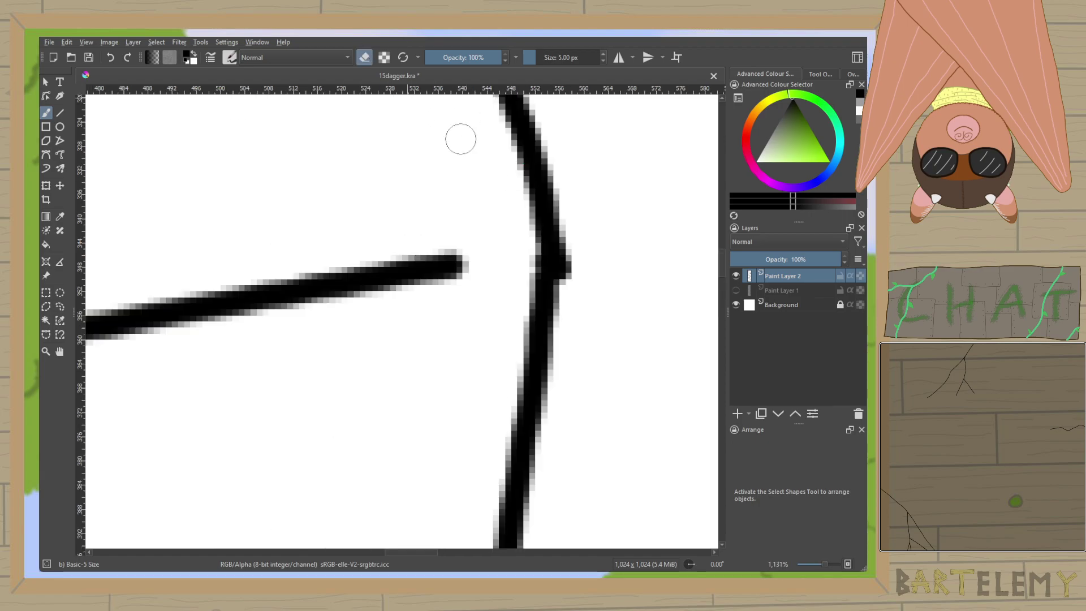
{"action": "left_click_drag", "start_coordinate": [582, 260], "coordinate": [575, 257]}
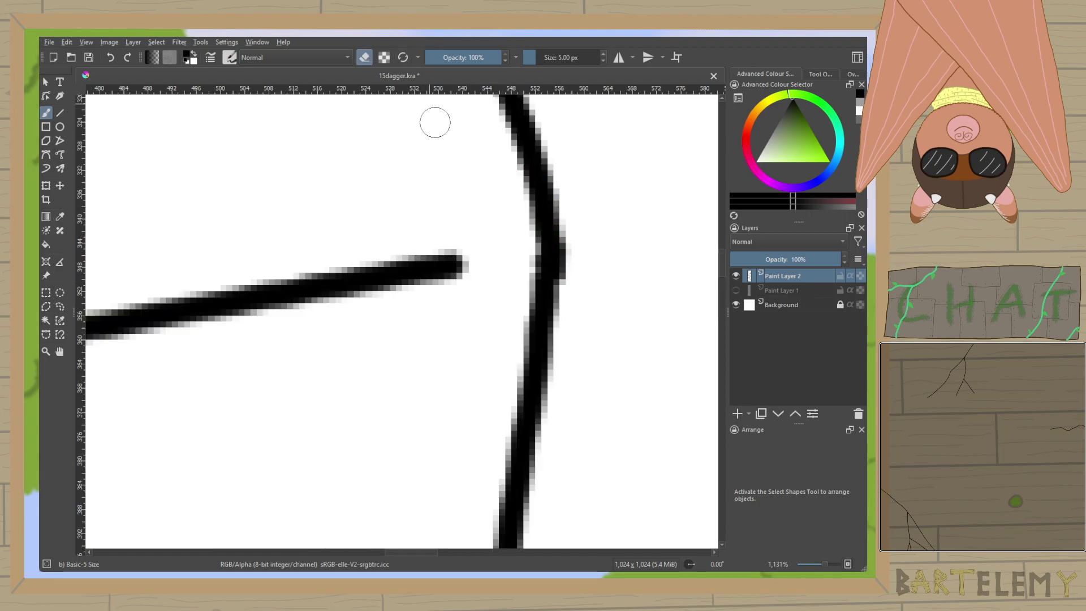
Ink a thin 3 px centre line along the blade above and below the cross line, and save the drawing.
{"action": "scroll", "coordinate": [429, 202], "scroll_direction": "down", "scroll_amount": 5}
{"action": "scroll", "coordinate": [429, 202], "scroll_direction": "down", "scroll_amount": 5}
{"action": "left_click", "coordinate": [603, 60]}
{"action": "left_click", "coordinate": [602, 60]}
{"action": "scroll", "coordinate": [436, 277], "scroll_direction": "up", "scroll_amount": 1}
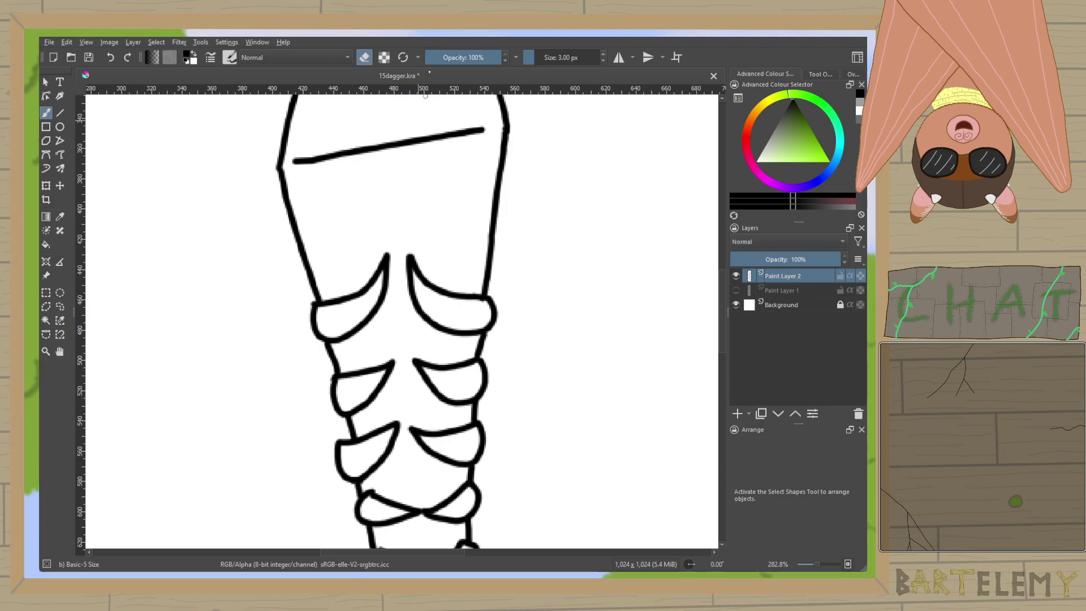
{"action": "key", "text": "e"}
{"action": "left_click_drag", "start_coordinate": [407, 388], "coordinate": [382, 160]}
{"action": "left_click_drag", "start_coordinate": [571, 182], "coordinate": [594, 451]}
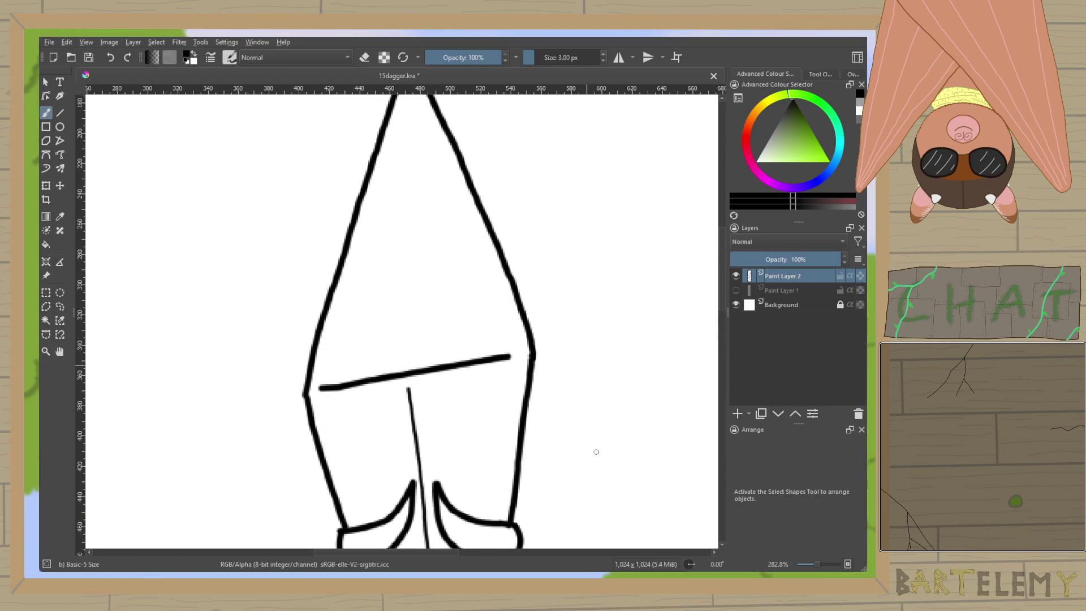
{"action": "left_click_drag", "start_coordinate": [620, 368], "coordinate": [616, 440]}
{"action": "mouse_move", "coordinate": [401, 406]}
{"action": "left_mouse_down"}
{"action": "mouse_move", "coordinate": [411, 202]}
{"action": "mouse_move", "coordinate": [395, 410]}
{"action": "mouse_move", "coordinate": [405, 197]}
{"action": "left_mouse_up"}
{"action": "key", "text": "ctrl+z"}
{"action": "key", "text": "ctrl+z"}
{"action": "scroll", "coordinate": [405, 221], "scroll_direction": "down", "scroll_amount": 5}
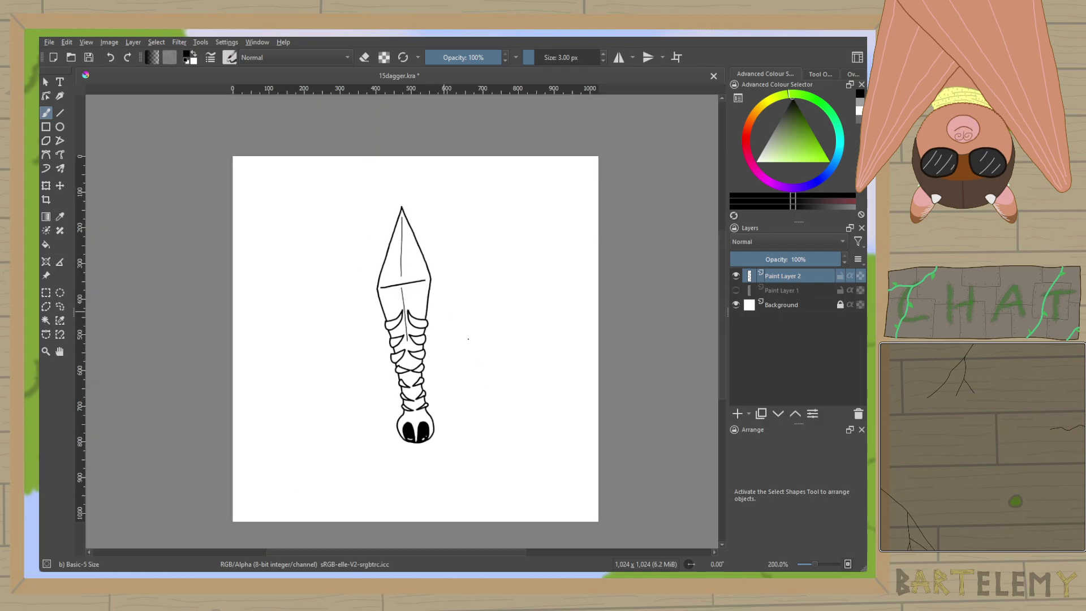
{"action": "key", "text": "ctrl+s"}
Ink a short thin line joining the inner ends of the lowest thorn pair on the blade, just above the guard.
{"action": "scroll", "coordinate": [405, 275], "scroll_direction": "down", "scroll_amount": 1}
{"action": "scroll", "coordinate": [396, 283], "scroll_direction": "up", "scroll_amount": 1}
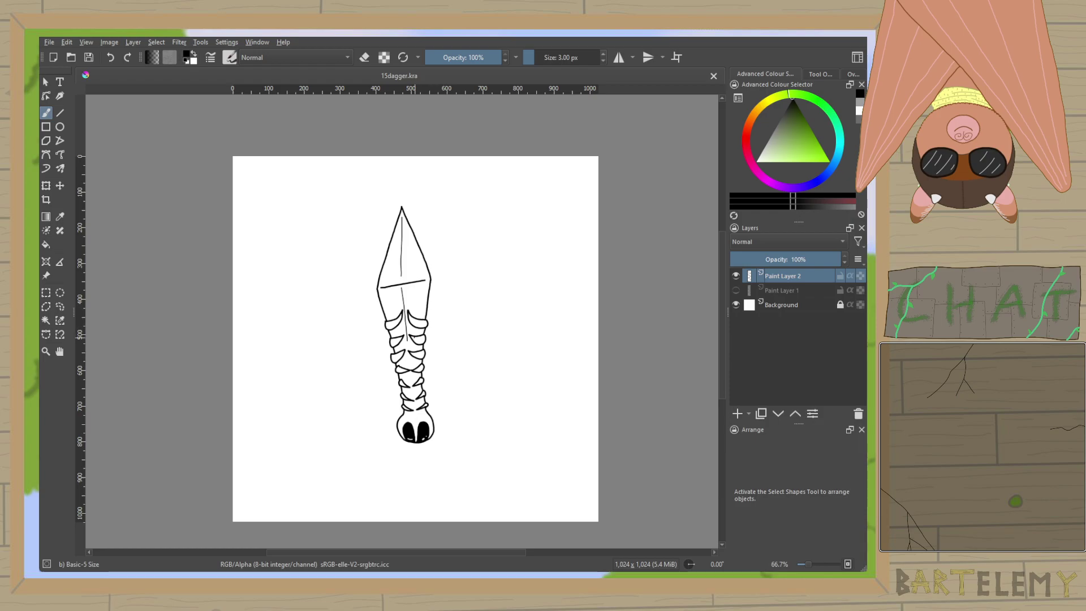
{"action": "scroll", "coordinate": [402, 367], "scroll_direction": "up", "scroll_amount": 10}
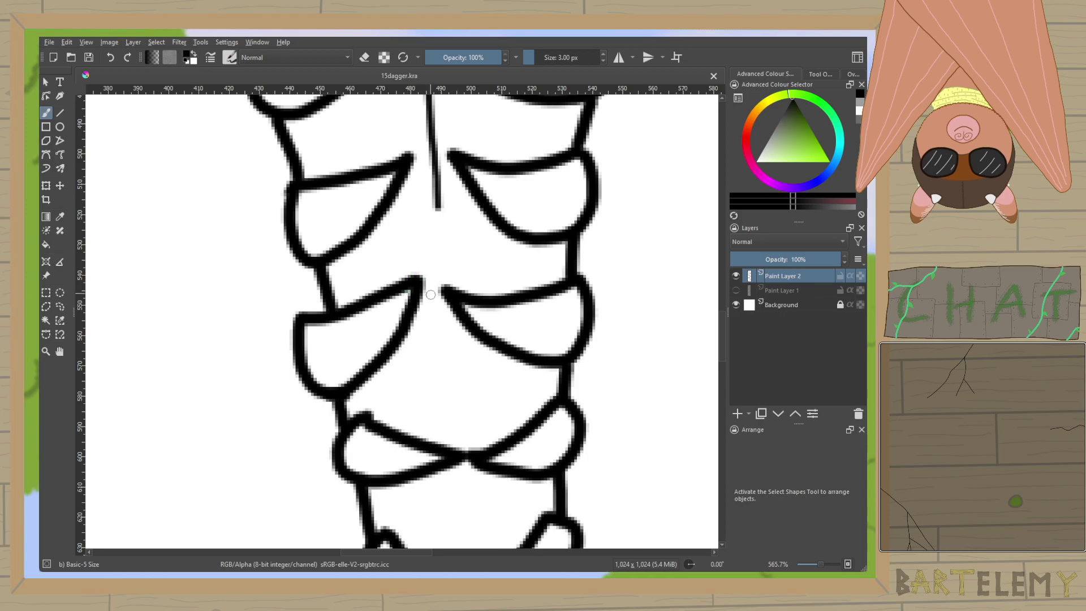
{"action": "left_click_drag", "start_coordinate": [419, 307], "coordinate": [454, 306]}
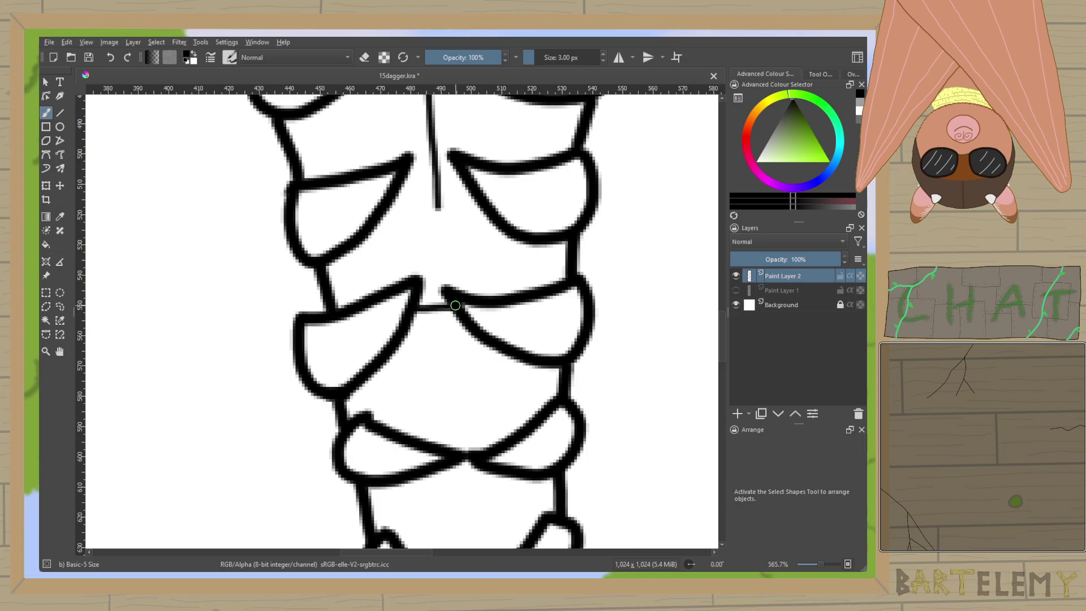
{"action": "scroll", "coordinate": [454, 306], "scroll_direction": "down", "scroll_amount": 5}
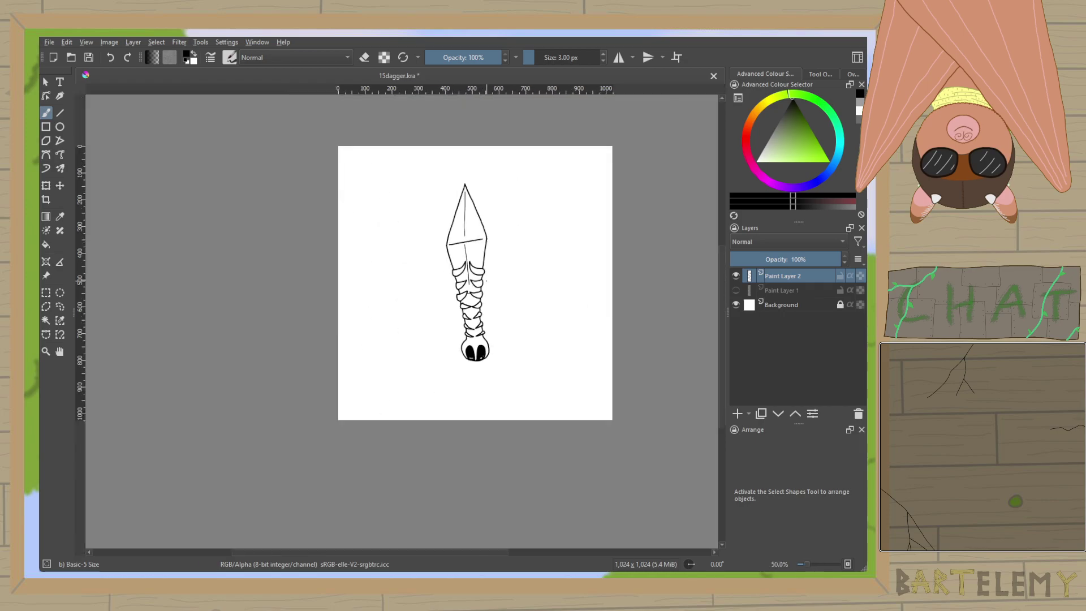
Save the finished dagger drawing and close its document.
{"action": "left_click", "coordinate": [90, 57]}
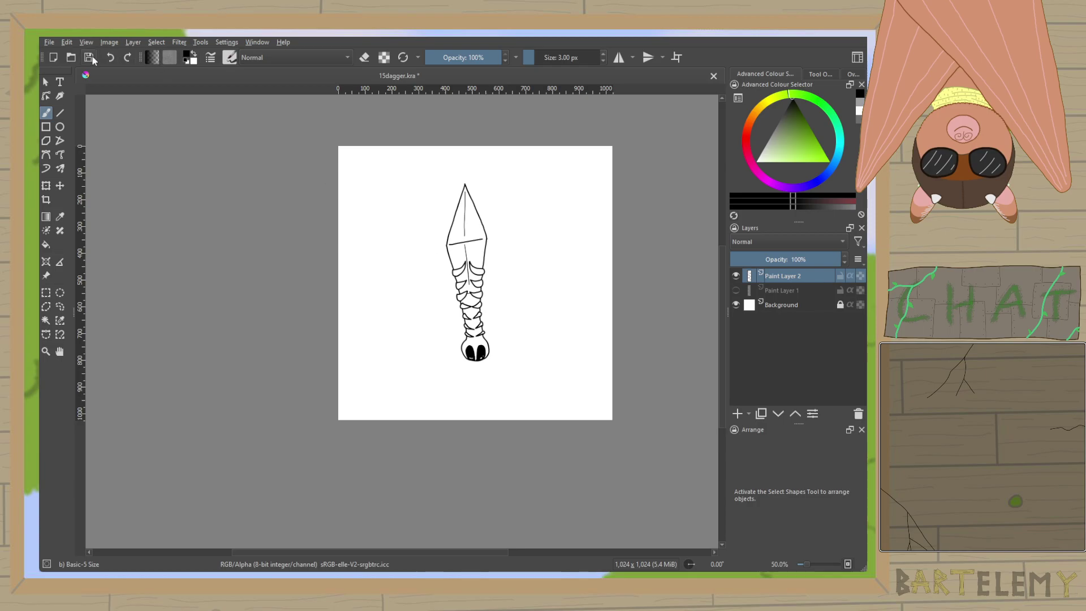
{"action": "left_click", "coordinate": [713, 76]}
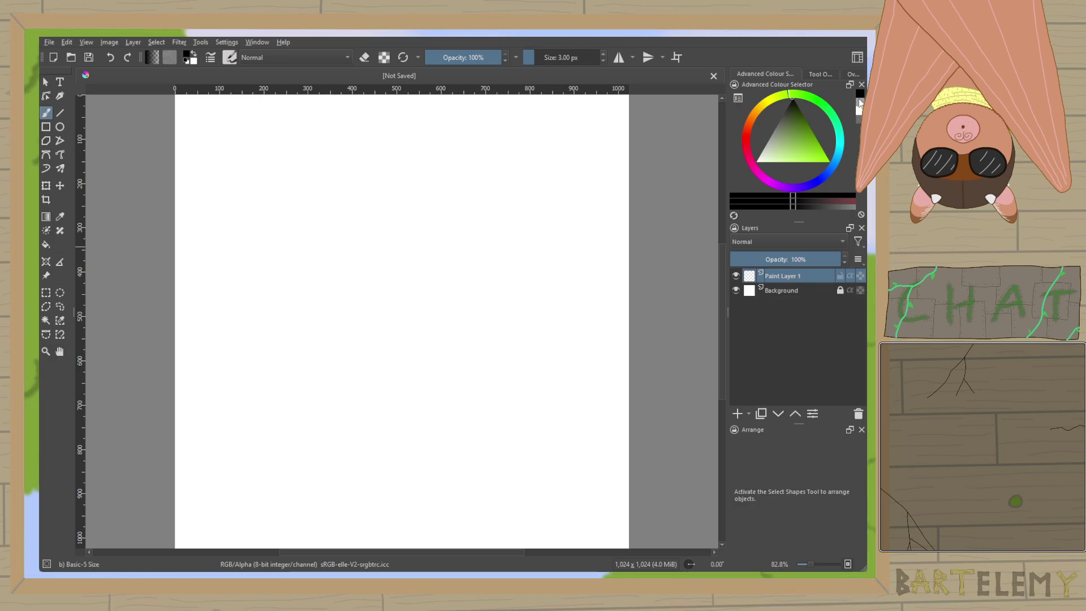
In the new document, choose grey, add a second paint layer, select Paint Layer 1 and set the brush size to 5 px.
{"action": "left_click", "coordinate": [769, 137]}
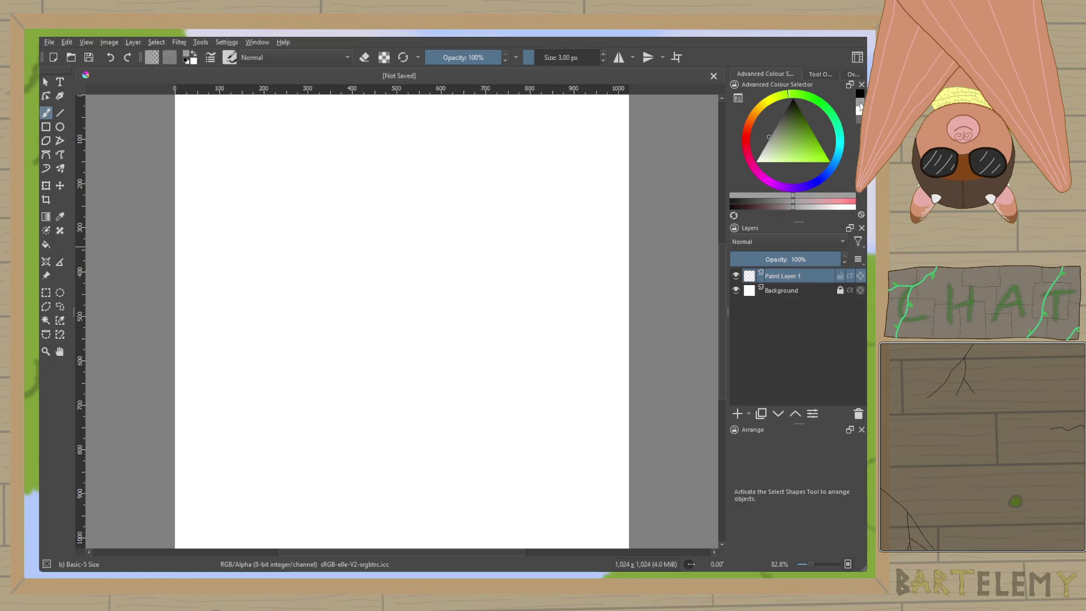
{"action": "left_click", "coordinate": [738, 413]}
{"action": "left_click", "coordinate": [784, 293]}
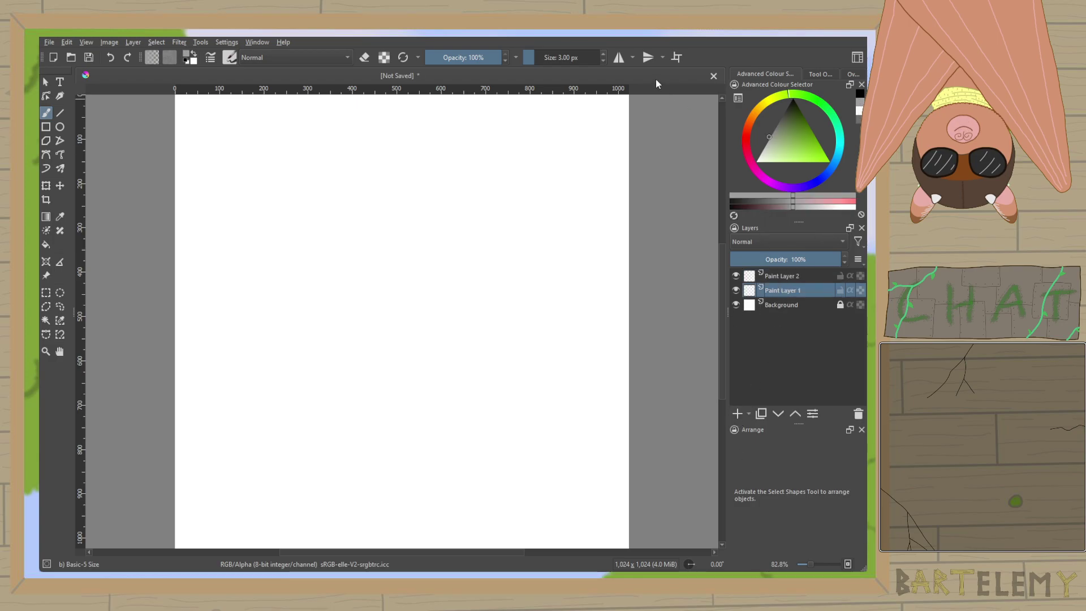
{"action": "left_click", "coordinate": [602, 54]}
{"action": "left_click", "coordinate": [602, 54]}
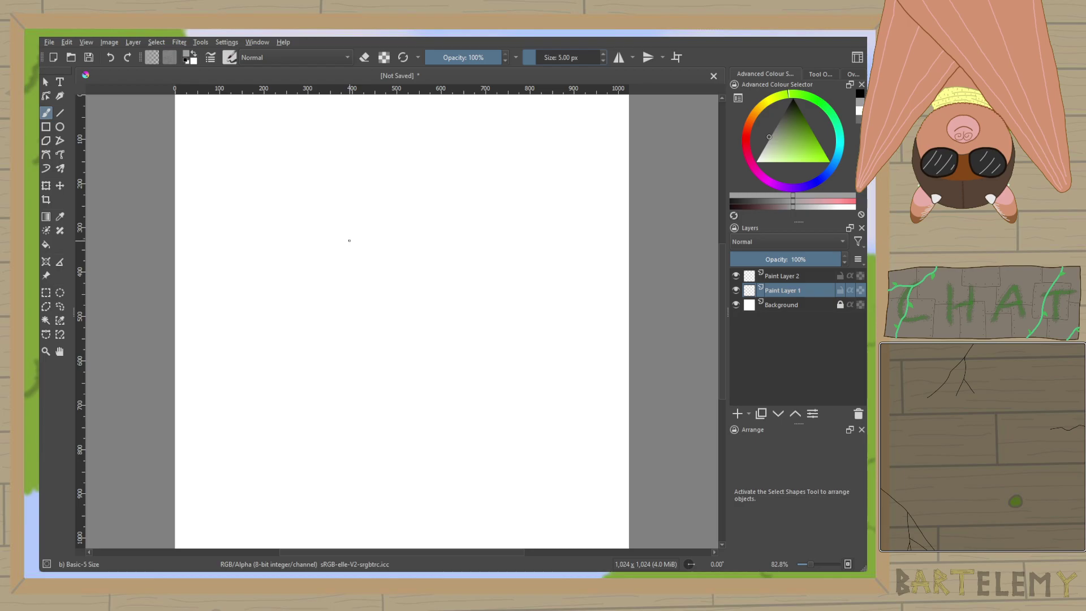
Show the Overview of the whole canvas in place of the colour selector.
{"action": "scroll", "coordinate": [354, 242], "scroll_direction": "up", "scroll_amount": 2}
{"action": "left_click_drag", "start_coordinate": [481, 377], "coordinate": [469, 453]}
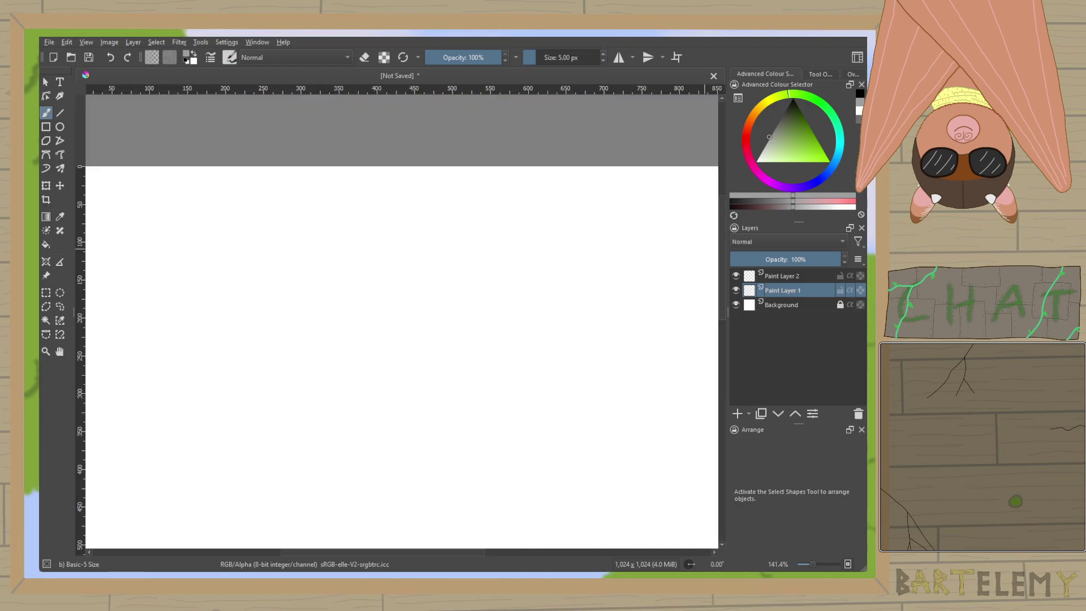
{"action": "left_click", "coordinate": [814, 76]}
{"action": "left_click", "coordinate": [852, 75]}
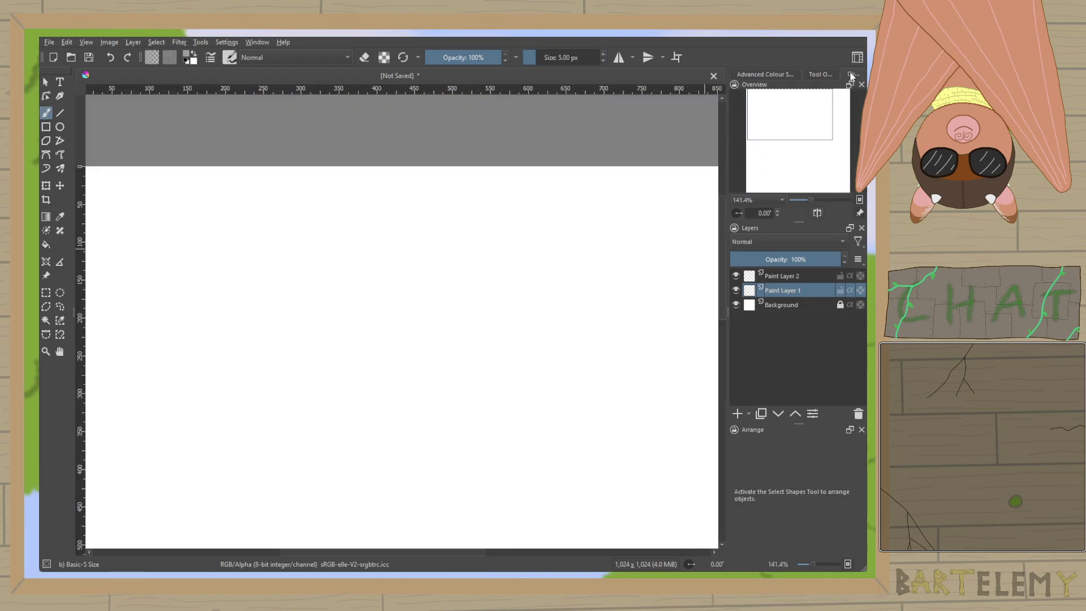
{"action": "left_click_drag", "start_coordinate": [498, 377], "coordinate": [383, 262]}
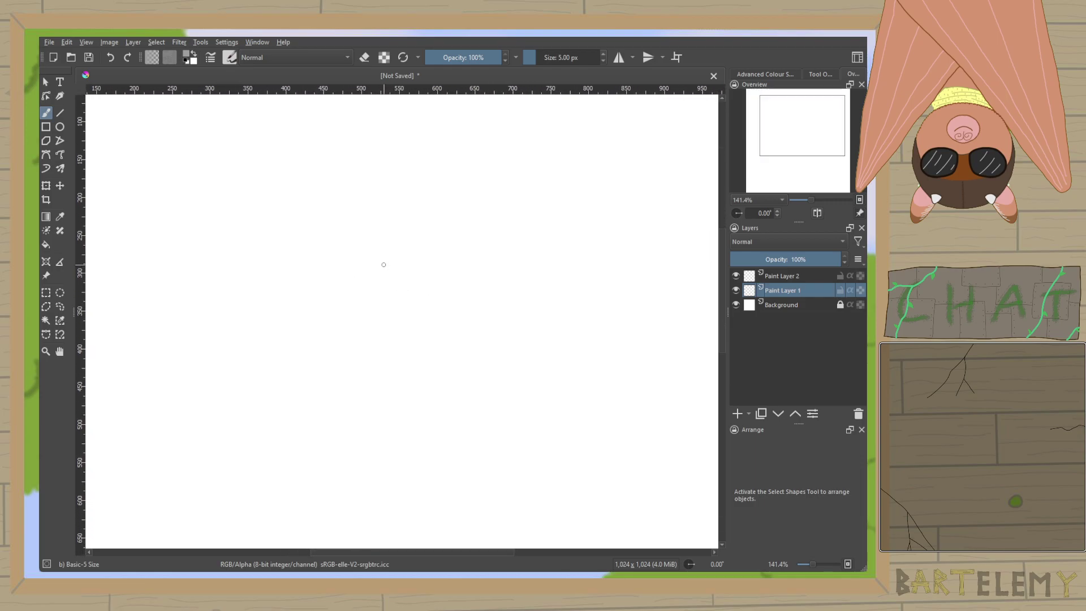
{"action": "mouse_move", "coordinate": [338, 193]}
{"action": "left_mouse_down"}
{"action": "mouse_move", "coordinate": [288, 344]}
{"action": "mouse_move", "coordinate": [343, 398]}
{"action": "mouse_move", "coordinate": [391, 355]}
{"action": "mouse_move", "coordinate": [407, 270]}
{"action": "mouse_move", "coordinate": [396, 204]}
{"action": "mouse_move", "coordinate": [342, 195]}
{"action": "left_mouse_up"}
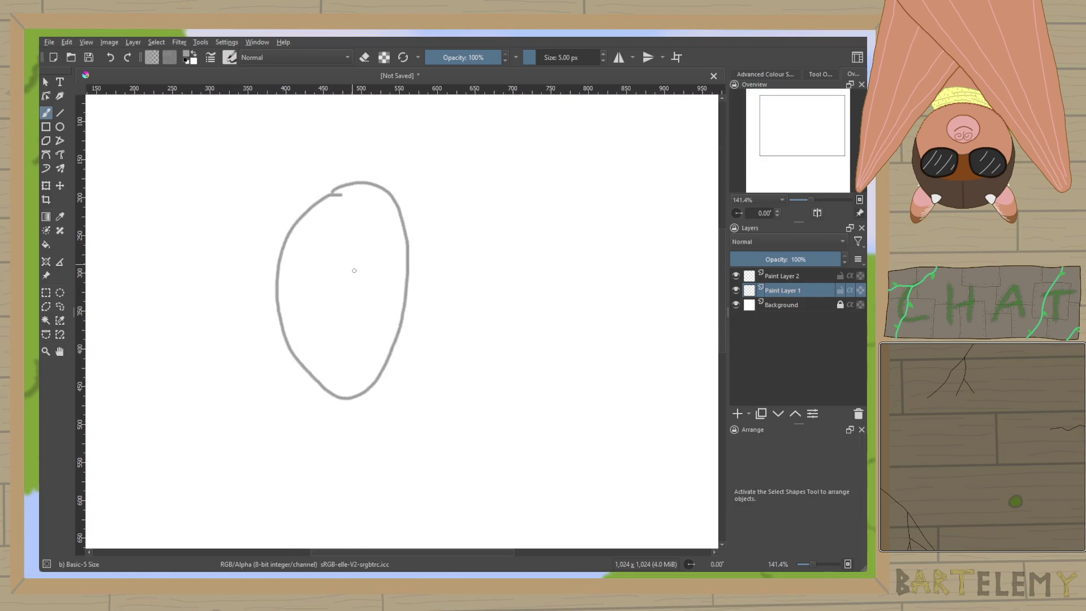
{"action": "key", "text": "ctrl+z"}
{"action": "mouse_move", "coordinate": [365, 194]}
{"action": "left_mouse_down"}
{"action": "mouse_move", "coordinate": [319, 247]}
{"action": "mouse_move", "coordinate": [422, 263]}
{"action": "mouse_move", "coordinate": [367, 194]}
{"action": "left_mouse_up"}
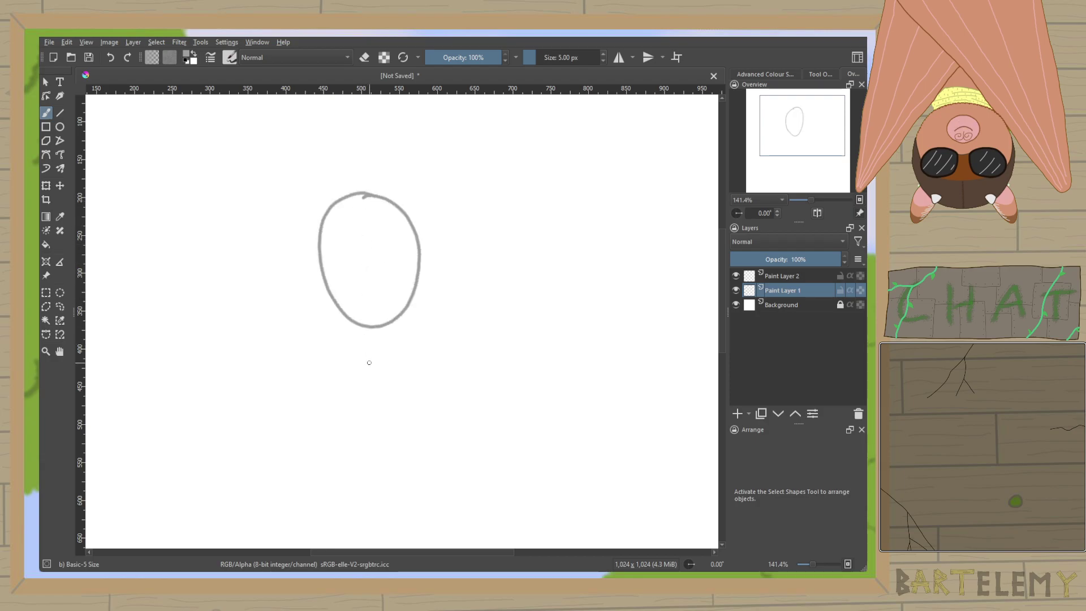
{"action": "scroll", "coordinate": [369, 362], "scroll_direction": "down", "scroll_amount": 3}
{"action": "left_click_drag", "start_coordinate": [359, 345], "coordinate": [402, 243]}
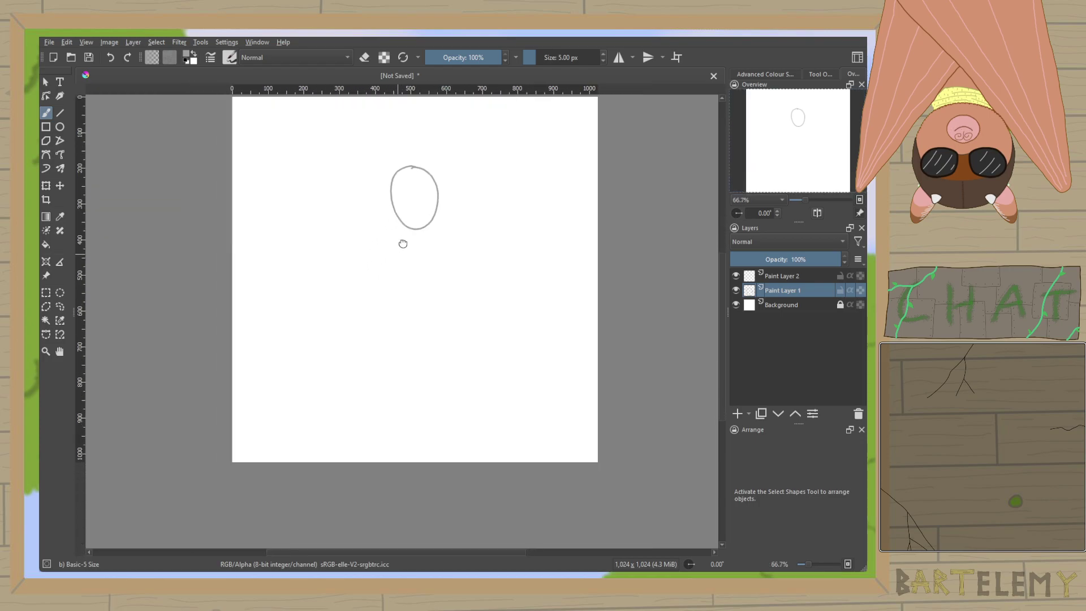
{"action": "scroll", "coordinate": [403, 243], "scroll_direction": "up", "scroll_amount": 1}
{"action": "scroll", "coordinate": [470, 218], "scroll_direction": "down", "scroll_amount": 1}
{"action": "key", "text": "ctrl+z"}
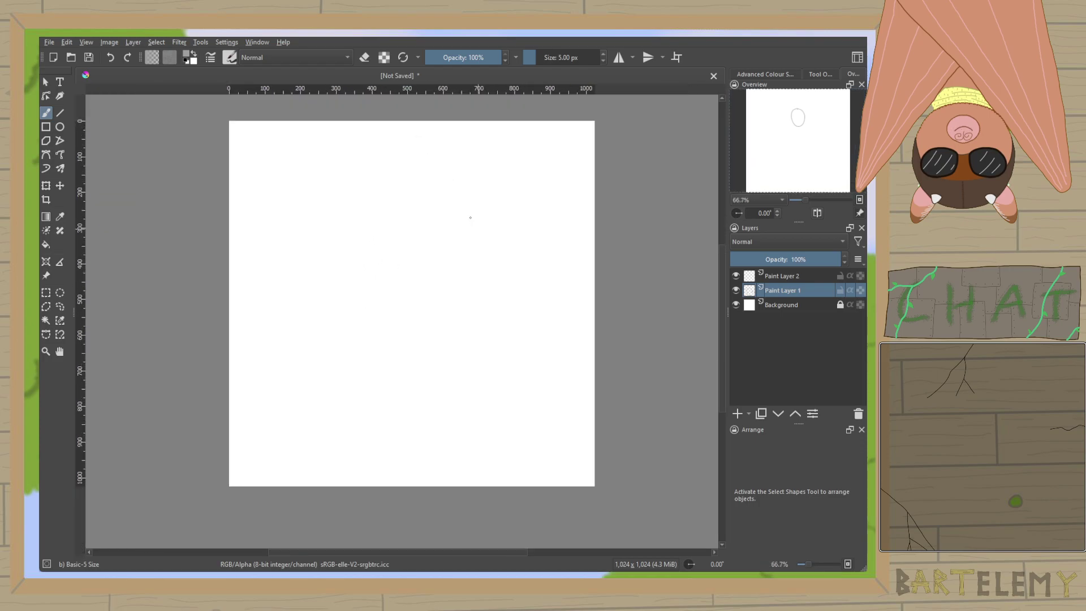
Sketch a small grey circle about 110 px across in the upper middle of the canvas.
{"action": "mouse_move", "coordinate": [402, 214]}
{"action": "left_mouse_down"}
{"action": "mouse_move", "coordinate": [393, 246]}
{"action": "mouse_move", "coordinate": [404, 213]}
{"action": "left_mouse_up"}
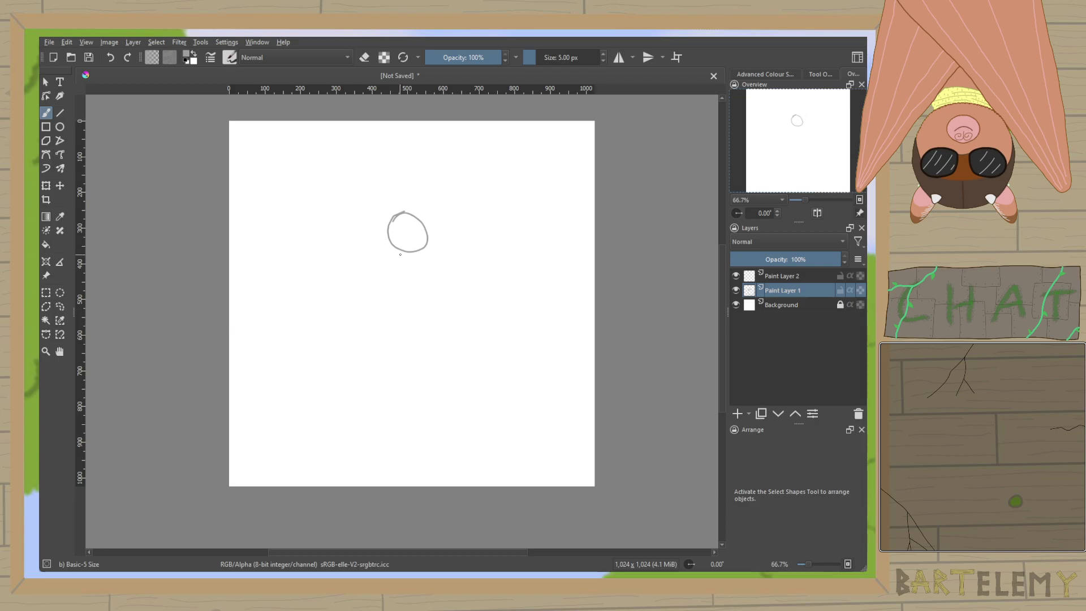
Sketch an oval torso about 110 px wide and 190 px tall below the head, with two slim legs beneath it.
{"action": "mouse_move", "coordinate": [398, 250]}
{"action": "left_mouse_down"}
{"action": "mouse_move", "coordinate": [436, 291]}
{"action": "mouse_move", "coordinate": [442, 252]}
{"action": "mouse_move", "coordinate": [412, 312]}
{"action": "mouse_move", "coordinate": [413, 253]}
{"action": "left_mouse_up"}
{"action": "key", "text": "ctrl+z"}
{"action": "mouse_move", "coordinate": [394, 312]}
{"action": "left_mouse_down"}
{"action": "mouse_move", "coordinate": [396, 383]}
{"action": "mouse_move", "coordinate": [401, 318]}
{"action": "mouse_move", "coordinate": [426, 311]}
{"action": "left_mouse_up"}
{"action": "key", "text": "ctrl+z"}
{"action": "key", "text": "ctrl+z"}
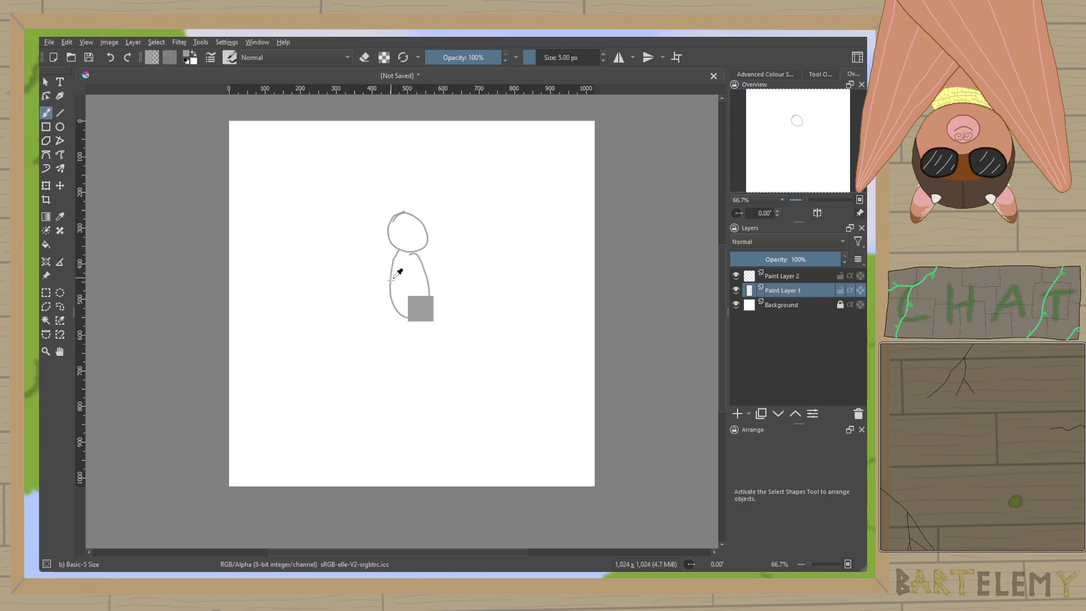
{"action": "mouse_move", "coordinate": [394, 315]}
{"action": "left_mouse_down"}
{"action": "mouse_move", "coordinate": [405, 390]}
{"action": "mouse_move", "coordinate": [406, 320]}
{"action": "mouse_move", "coordinate": [430, 388]}
{"action": "mouse_move", "coordinate": [420, 316]}
{"action": "left_mouse_up"}
Sketch two slim arms and a pair of large wings with jagged lower edges, spanning about 960 px in total.
{"action": "mouse_move", "coordinate": [390, 259]}
{"action": "left_mouse_down"}
{"action": "mouse_move", "coordinate": [373, 296]}
{"action": "mouse_move", "coordinate": [442, 291]}
{"action": "mouse_move", "coordinate": [423, 257]}
{"action": "mouse_move", "coordinate": [362, 213]}
{"action": "mouse_move", "coordinate": [336, 157]}
{"action": "mouse_move", "coordinate": [285, 188]}
{"action": "mouse_move", "coordinate": [253, 260]}
{"action": "left_mouse_up"}
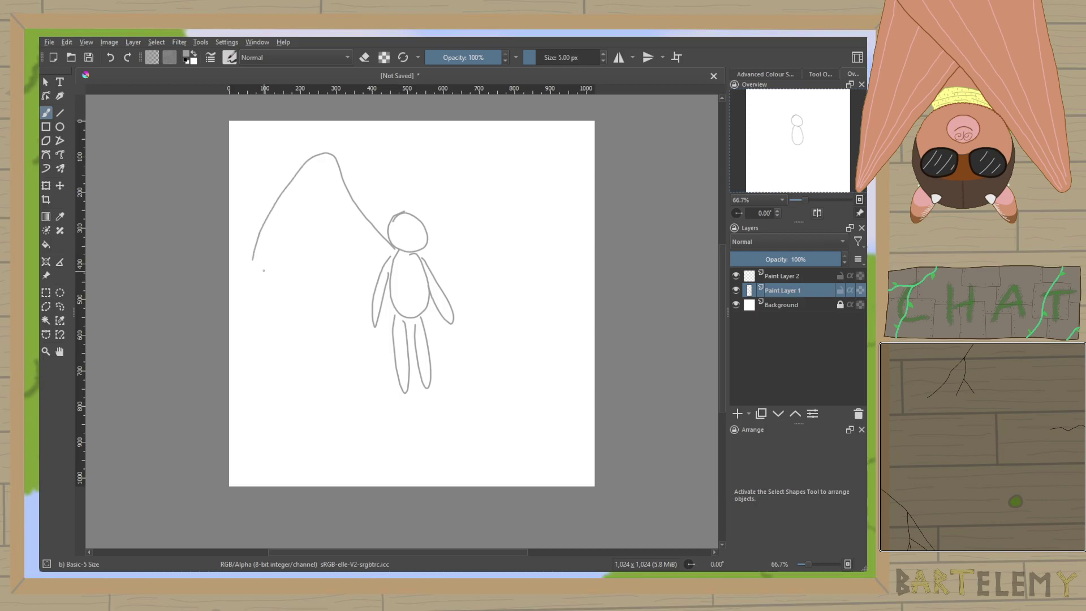
{"action": "left_click_drag", "start_coordinate": [432, 252], "coordinate": [571, 238]}
{"action": "mouse_move", "coordinate": [252, 259]}
{"action": "left_mouse_down"}
{"action": "mouse_move", "coordinate": [240, 294]}
{"action": "mouse_move", "coordinate": [309, 323]}
{"action": "mouse_move", "coordinate": [370, 328]}
{"action": "left_mouse_up"}
{"action": "mouse_move", "coordinate": [569, 238]}
{"action": "left_mouse_down"}
{"action": "mouse_move", "coordinate": [562, 315]}
{"action": "mouse_move", "coordinate": [528, 337]}
{"action": "mouse_move", "coordinate": [462, 325]}
{"action": "left_mouse_up"}
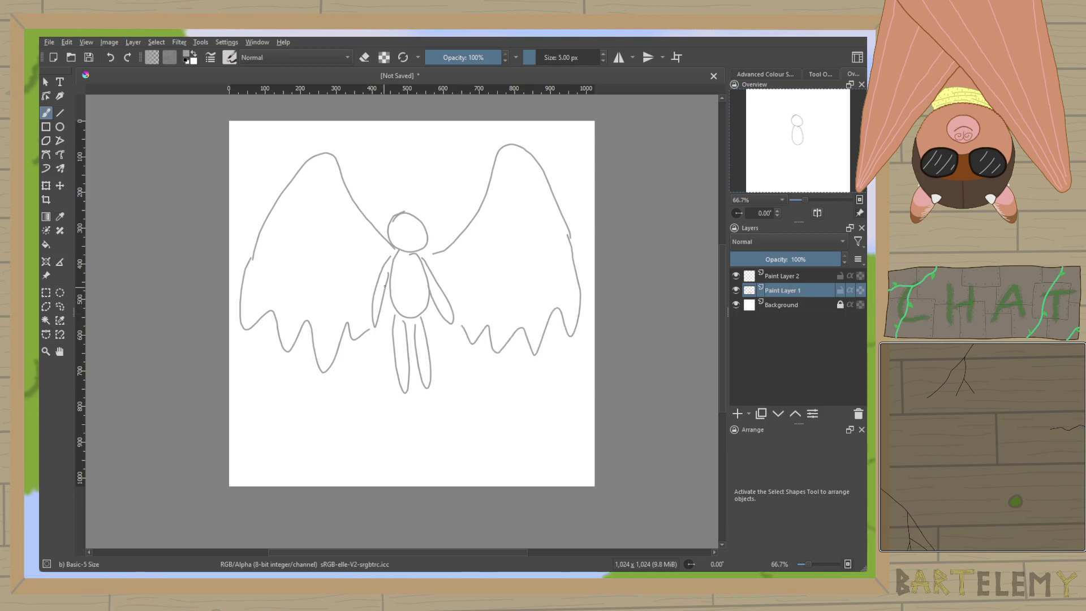
Sketch a flared dress skirt with a hem across the legs and wavy hair around both sides of the head.
{"action": "mouse_move", "coordinate": [390, 317]}
{"action": "left_mouse_down"}
{"action": "mouse_move", "coordinate": [385, 368]}
{"action": "mouse_move", "coordinate": [410, 318]}
{"action": "mouse_move", "coordinate": [447, 370]}
{"action": "mouse_move", "coordinate": [429, 293]}
{"action": "left_mouse_up"}
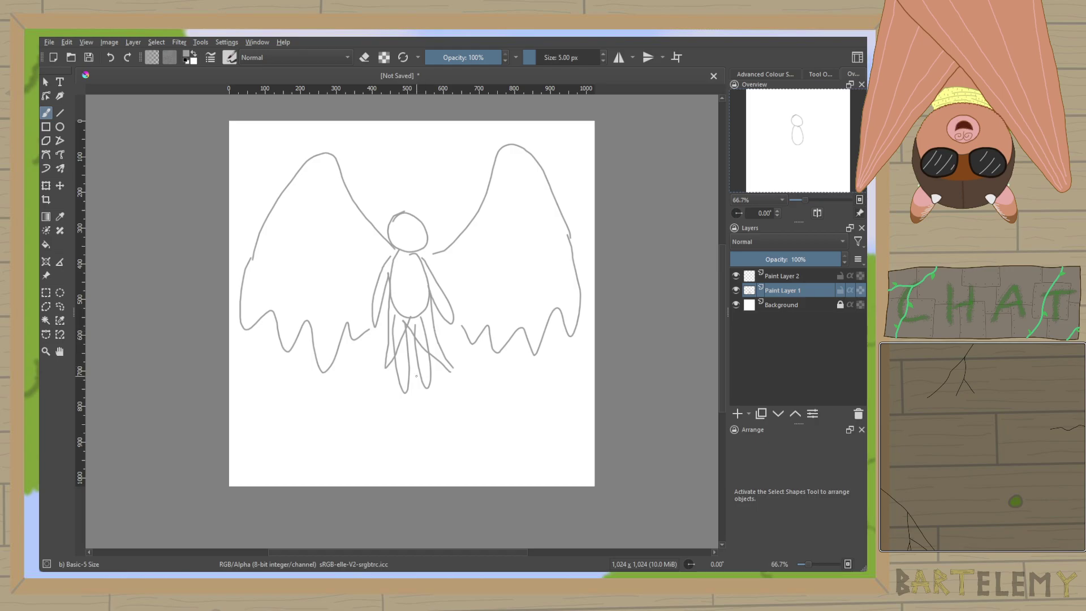
{"action": "left_click_drag", "start_coordinate": [391, 368], "coordinate": [444, 368]}
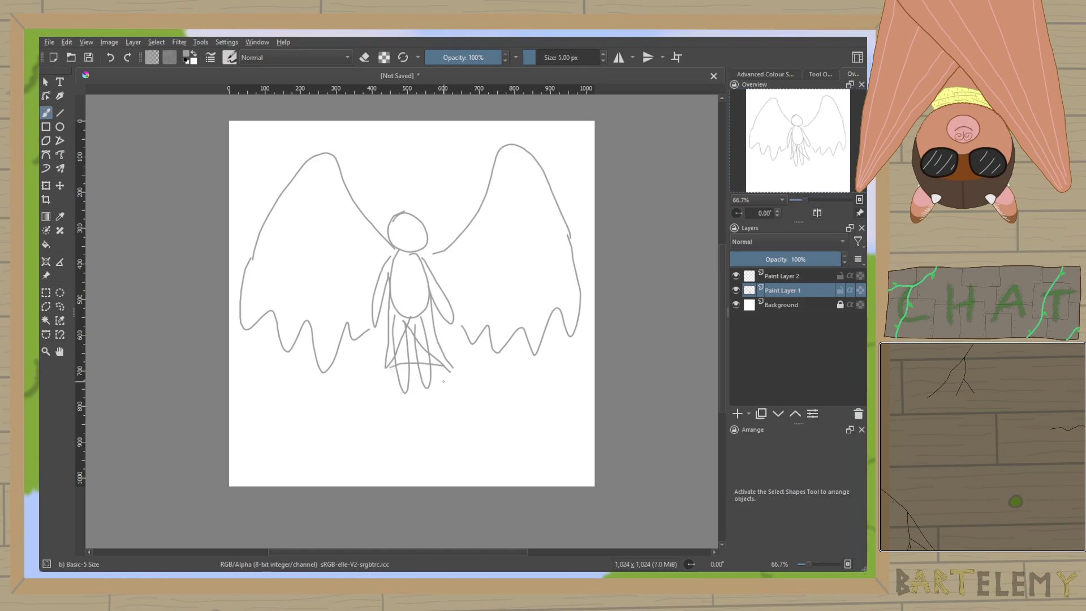
{"action": "mouse_move", "coordinate": [391, 213]}
{"action": "left_mouse_down"}
{"action": "mouse_move", "coordinate": [377, 248]}
{"action": "mouse_move", "coordinate": [434, 255]}
{"action": "left_mouse_up"}
Show the Advanced Colour Selector, choose black and ink the V-shaped neckline, shoulders and outer arm edges on Paint Layer 2.
{"action": "left_click", "coordinate": [789, 276]}
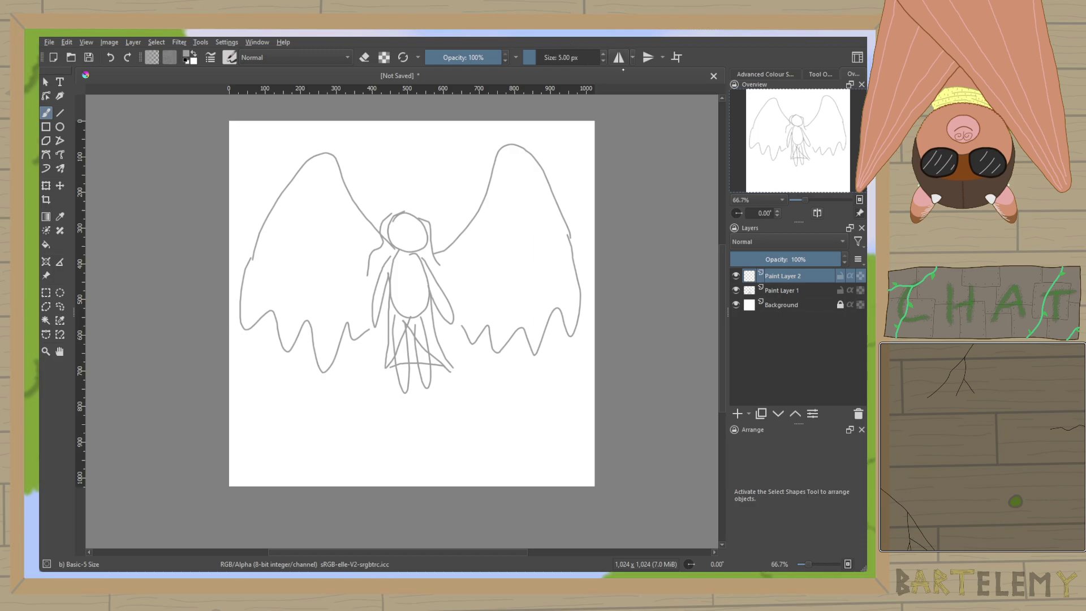
{"action": "left_click", "coordinate": [765, 74]}
{"action": "key", "text": "d"}
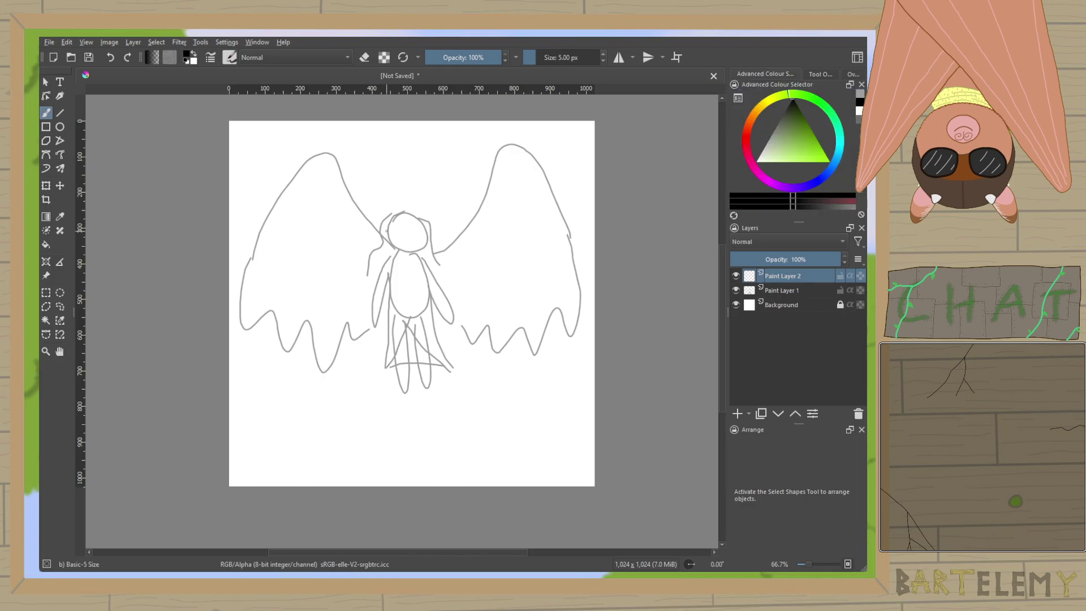
{"action": "scroll", "coordinate": [395, 231], "scroll_direction": "up", "scroll_amount": 5}
{"action": "mouse_move", "coordinate": [461, 225]}
{"action": "left_mouse_down"}
{"action": "mouse_move", "coordinate": [432, 185]}
{"action": "mouse_move", "coordinate": [436, 160]}
{"action": "mouse_move", "coordinate": [430, 201]}
{"action": "mouse_move", "coordinate": [440, 147]}
{"action": "mouse_move", "coordinate": [453, 208]}
{"action": "left_mouse_up"}
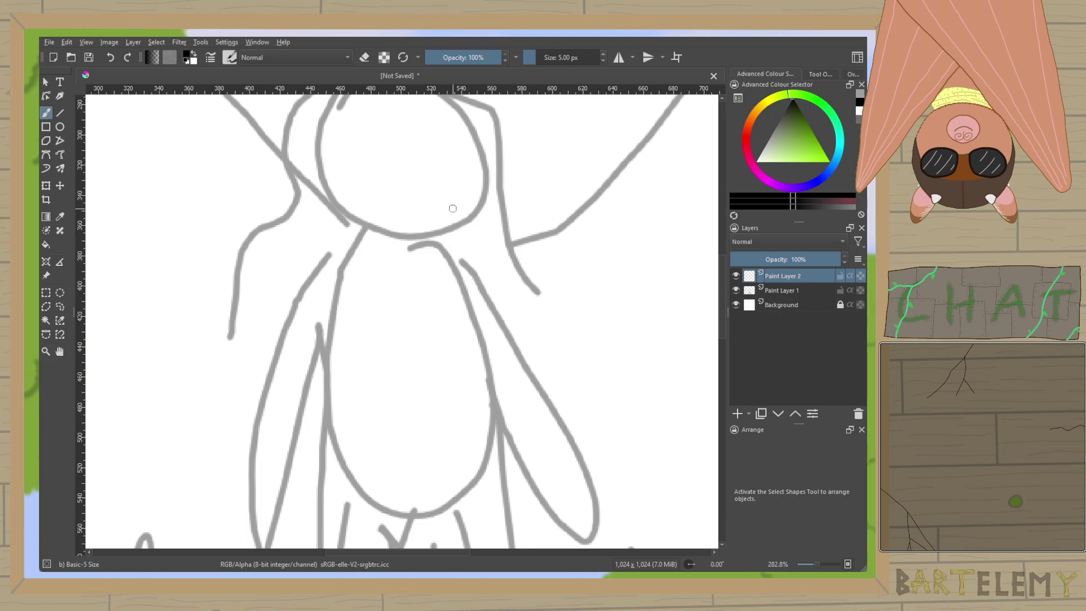
{"action": "mouse_move", "coordinate": [325, 249]}
{"action": "left_mouse_down"}
{"action": "mouse_move", "coordinate": [367, 286]}
{"action": "mouse_move", "coordinate": [403, 294]}
{"action": "mouse_move", "coordinate": [449, 242]}
{"action": "mouse_move", "coordinate": [511, 328]}
{"action": "mouse_move", "coordinate": [556, 423]}
{"action": "left_mouse_up"}
{"action": "mouse_move", "coordinate": [322, 249]}
{"action": "left_mouse_down"}
{"action": "mouse_move", "coordinate": [290, 370]}
{"action": "mouse_move", "coordinate": [252, 445]}
{"action": "left_mouse_up"}
{"action": "key", "text": "ctrl+z"}
{"action": "left_click_drag", "start_coordinate": [320, 248], "coordinate": [251, 450]}
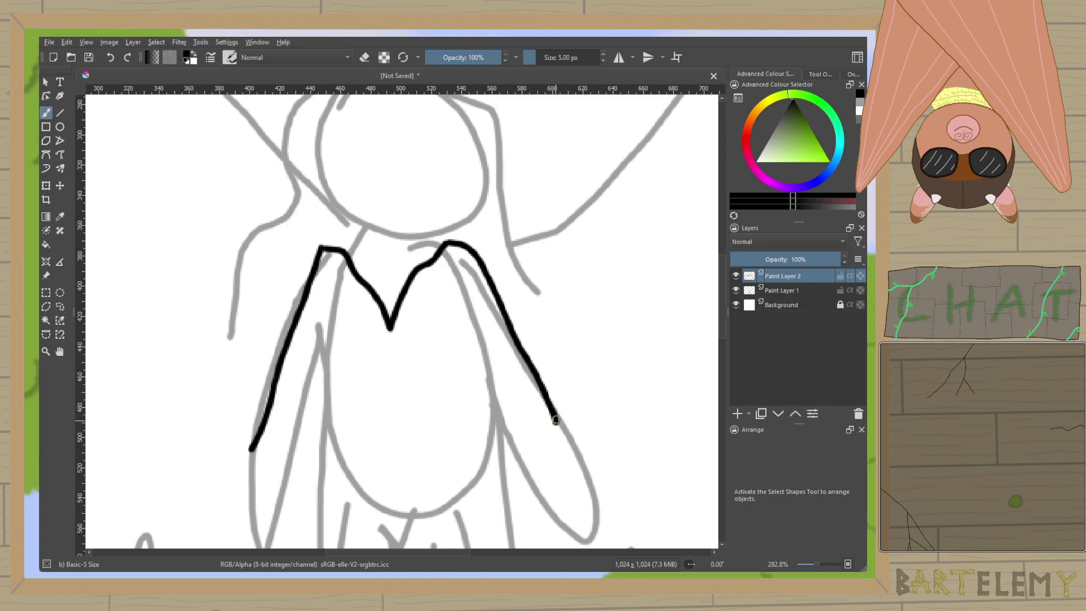
Ink the left and right sides of the dress from the armpits down towards the skirt.
{"action": "left_click_drag", "start_coordinate": [560, 408], "coordinate": [564, 305]}
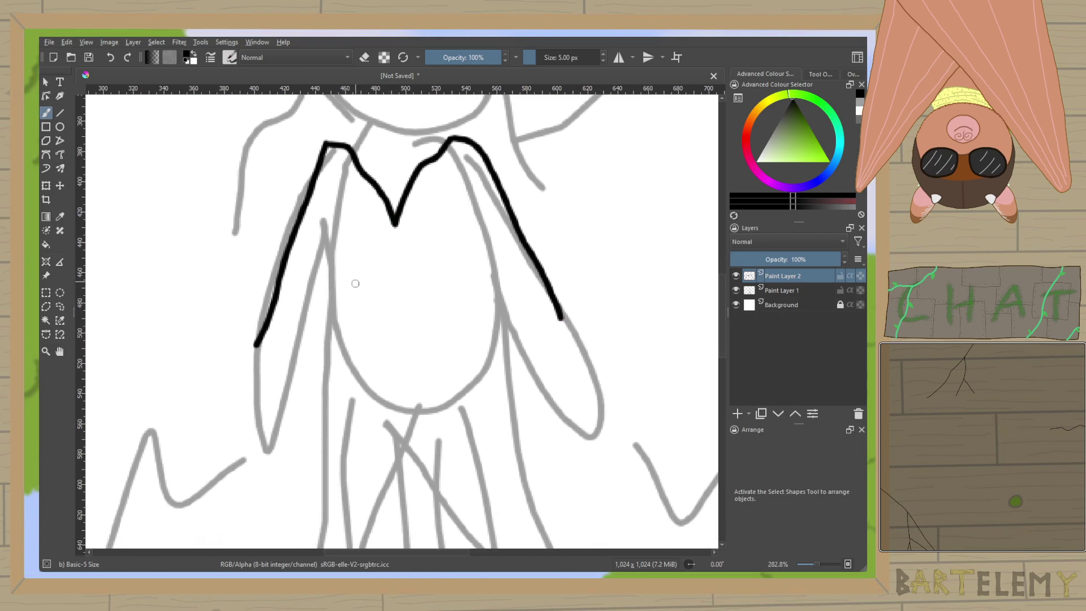
{"action": "left_click_drag", "start_coordinate": [329, 249], "coordinate": [322, 493]}
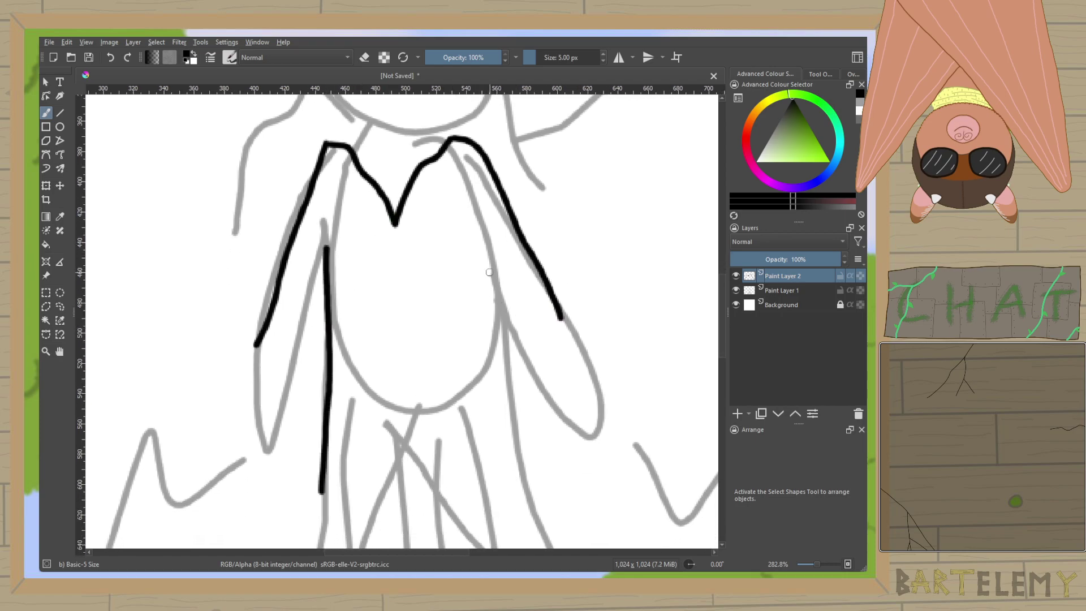
{"action": "left_click_drag", "start_coordinate": [490, 249], "coordinate": [534, 522]}
Ink the flared skirt with a pointed left corner, a curled right corner and an inverted-V opening between them.
{"action": "mouse_move", "coordinate": [526, 430]}
{"action": "left_mouse_down"}
{"action": "mouse_move", "coordinate": [515, 334]}
{"action": "mouse_move", "coordinate": [523, 255]}
{"action": "left_mouse_up"}
{"action": "mouse_move", "coordinate": [315, 274]}
{"action": "left_mouse_down"}
{"action": "mouse_move", "coordinate": [266, 435]}
{"action": "mouse_move", "coordinate": [333, 413]}
{"action": "left_mouse_up"}
{"action": "key", "text": "ctrl+z"}
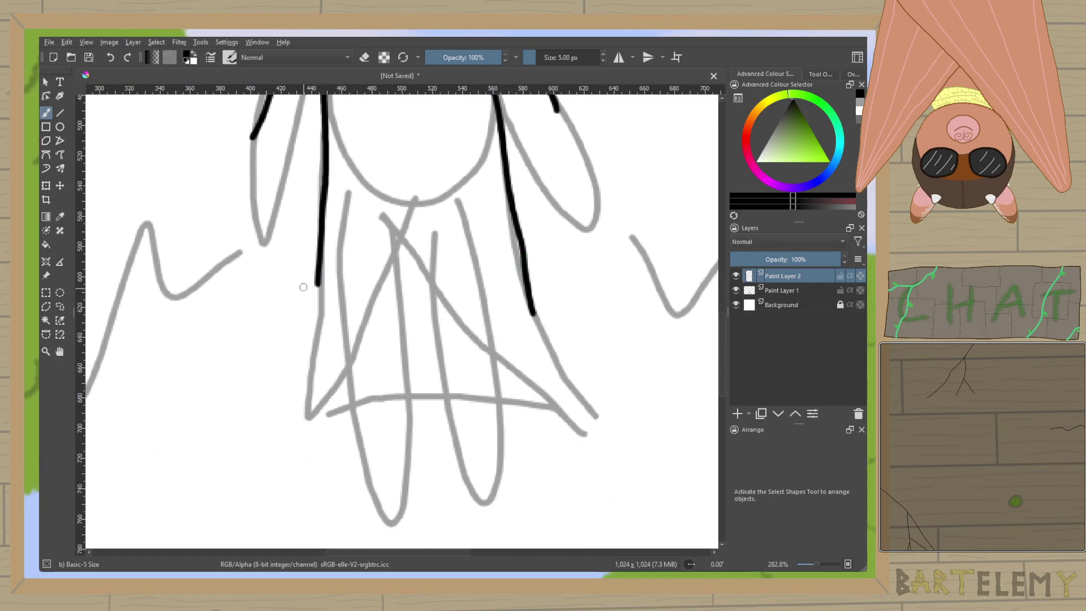
{"action": "mouse_move", "coordinate": [317, 285]}
{"action": "left_mouse_down"}
{"action": "mouse_move", "coordinate": [297, 351]}
{"action": "mouse_move", "coordinate": [236, 445]}
{"action": "mouse_move", "coordinate": [326, 406]}
{"action": "left_mouse_up"}
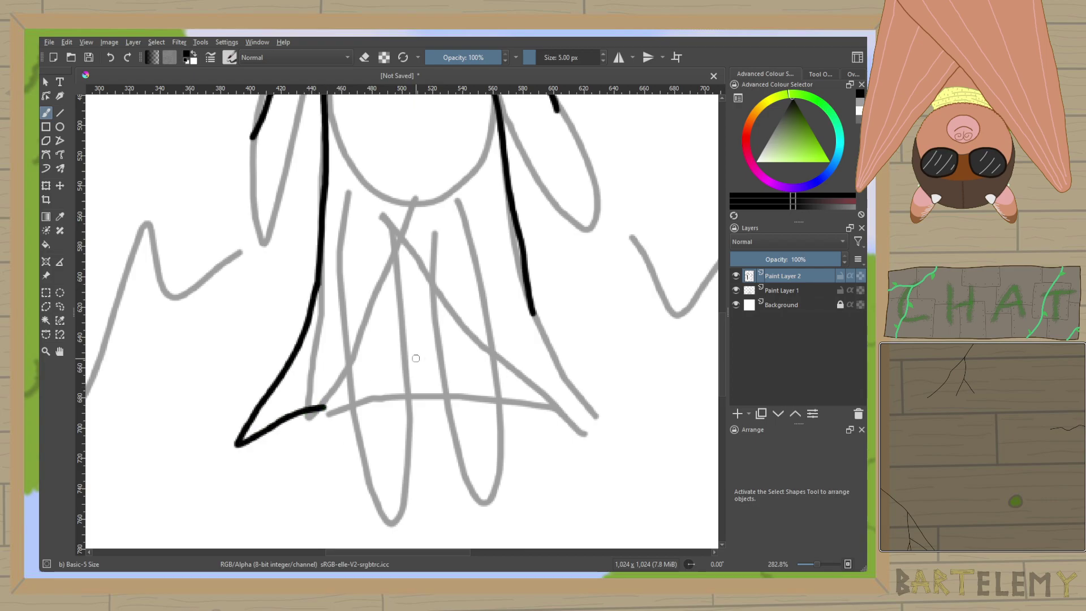
{"action": "mouse_move", "coordinate": [536, 312]}
{"action": "left_mouse_down"}
{"action": "mouse_move", "coordinate": [591, 448]}
{"action": "mouse_move", "coordinate": [604, 428]}
{"action": "mouse_move", "coordinate": [602, 456]}
{"action": "mouse_move", "coordinate": [571, 477]}
{"action": "mouse_move", "coordinate": [516, 389]}
{"action": "left_mouse_up"}
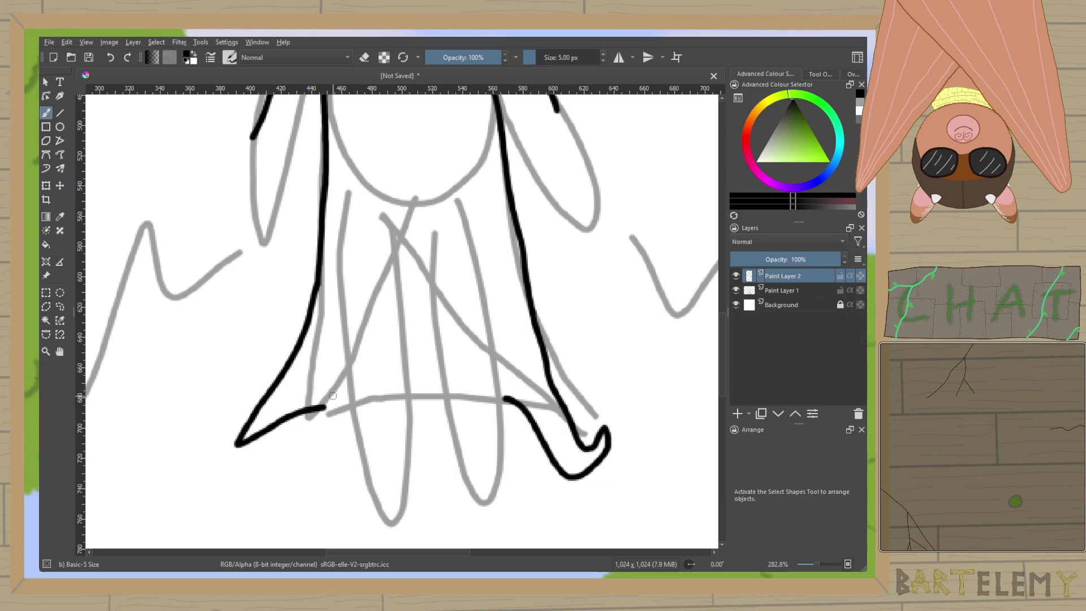
{"action": "mouse_move", "coordinate": [331, 404]}
{"action": "left_mouse_down"}
{"action": "mouse_move", "coordinate": [356, 382]}
{"action": "mouse_move", "coordinate": [390, 277]}
{"action": "mouse_move", "coordinate": [474, 346]}
{"action": "mouse_move", "coordinate": [510, 396]}
{"action": "mouse_move", "coordinate": [395, 261]}
{"action": "left_mouse_up"}
{"action": "key", "text": "ctrl+z"}
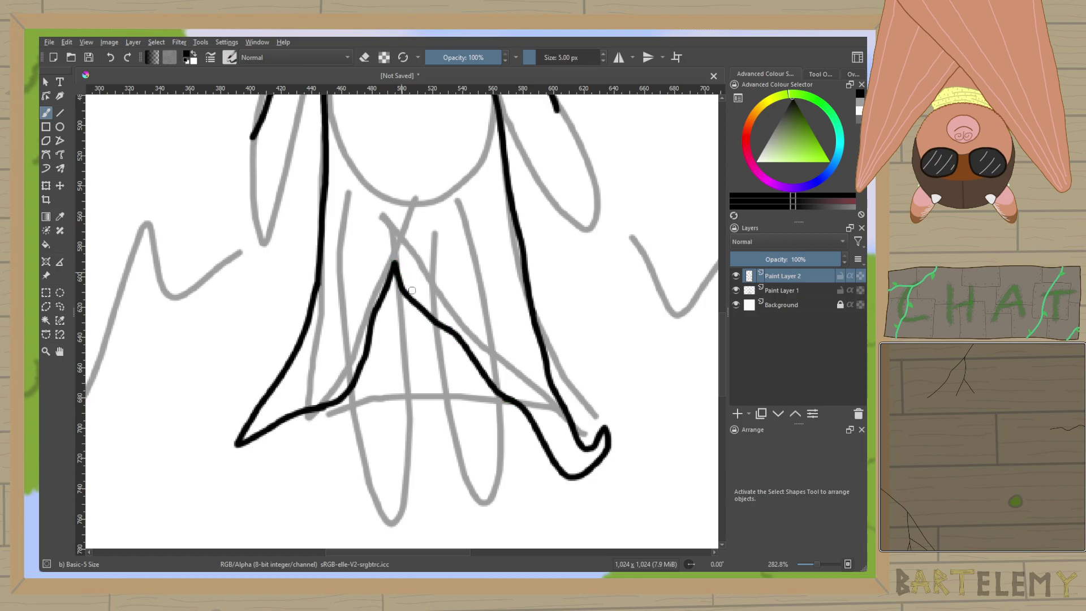
Ink both legs from the skirt opening down to slanted, pointed feet.
{"action": "scroll", "coordinate": [387, 421], "scroll_direction": "up", "scroll_amount": 2}
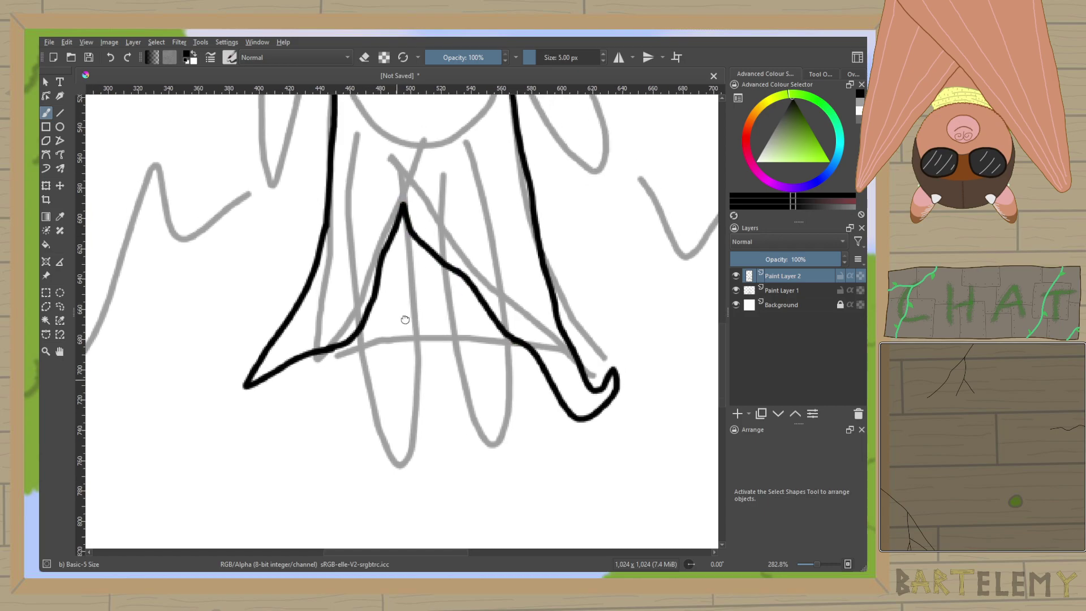
{"action": "left_click_drag", "start_coordinate": [338, 259], "coordinate": [351, 426]}
{"action": "mouse_move", "coordinate": [412, 118]}
{"action": "left_mouse_down"}
{"action": "mouse_move", "coordinate": [406, 427]}
{"action": "mouse_move", "coordinate": [362, 458]}
{"action": "mouse_move", "coordinate": [412, 486]}
{"action": "mouse_move", "coordinate": [408, 447]}
{"action": "mouse_move", "coordinate": [396, 481]}
{"action": "mouse_move", "coordinate": [409, 435]}
{"action": "left_mouse_up"}
{"action": "key", "text": "ctrl+z"}
{"action": "mouse_move", "coordinate": [462, 176]}
{"action": "left_mouse_down"}
{"action": "mouse_move", "coordinate": [485, 365]}
{"action": "mouse_move", "coordinate": [509, 442]}
{"action": "mouse_move", "coordinate": [538, 483]}
{"action": "left_mouse_up"}
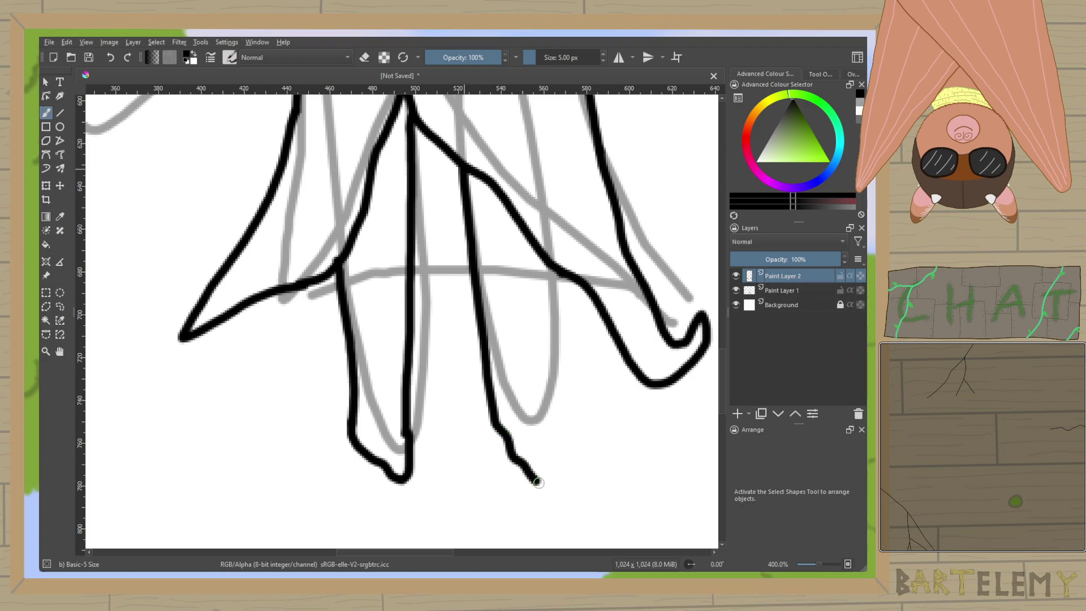
{"action": "key", "text": "ctrl+z"}
{"action": "mouse_move", "coordinate": [464, 171]}
{"action": "left_mouse_down"}
{"action": "mouse_move", "coordinate": [489, 477]}
{"action": "mouse_move", "coordinate": [542, 438]}
{"action": "mouse_move", "coordinate": [548, 416]}
{"action": "mouse_move", "coordinate": [527, 245]}
{"action": "left_mouse_up"}
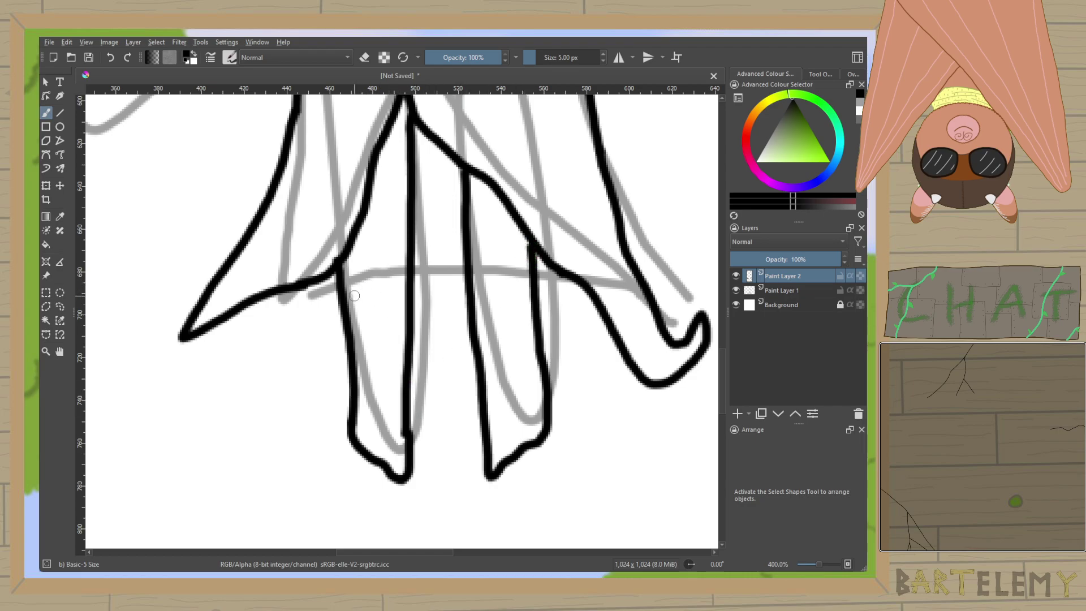
Ink slanted fold lines beside the left leg and short back-hem lines between the legs and beside the right leg.
{"action": "mouse_move", "coordinate": [346, 293]}
{"action": "left_mouse_down"}
{"action": "mouse_move", "coordinate": [388, 283]}
{"action": "mouse_move", "coordinate": [400, 244]}
{"action": "mouse_move", "coordinate": [373, 227]}
{"action": "mouse_move", "coordinate": [403, 185]}
{"action": "left_mouse_up"}
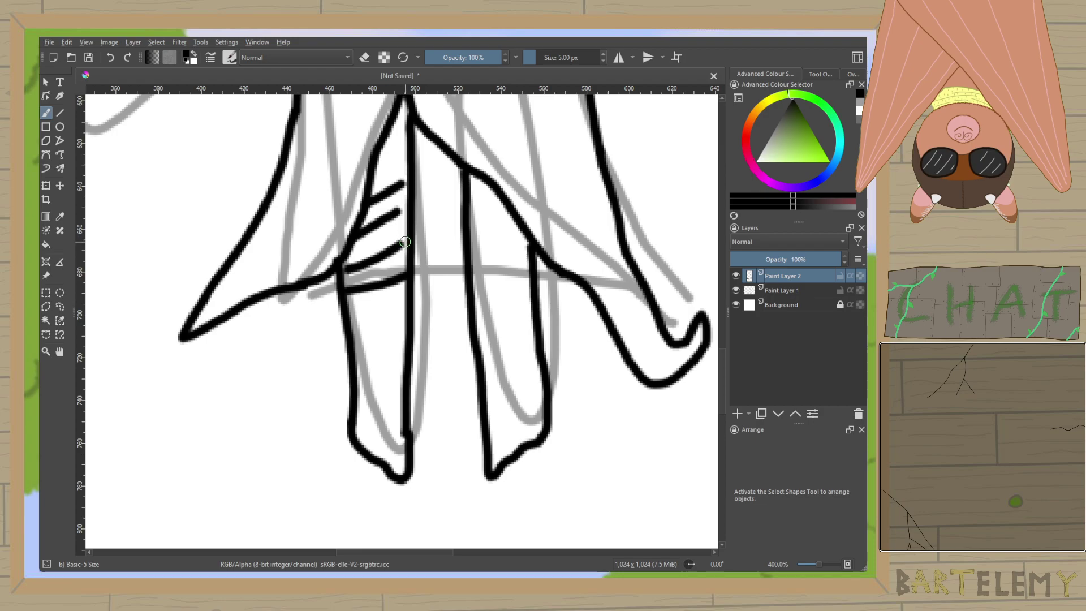
{"action": "left_click_drag", "start_coordinate": [401, 185], "coordinate": [408, 180]}
{"action": "left_click_drag", "start_coordinate": [507, 289], "coordinate": [479, 417]}
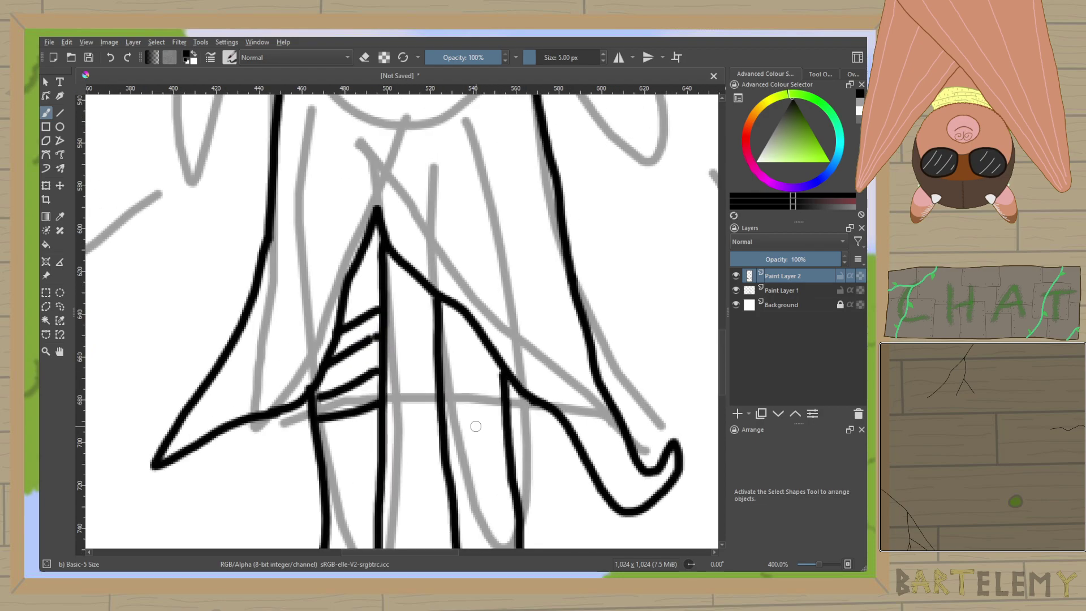
{"action": "left_click_drag", "start_coordinate": [389, 373], "coordinate": [431, 385]}
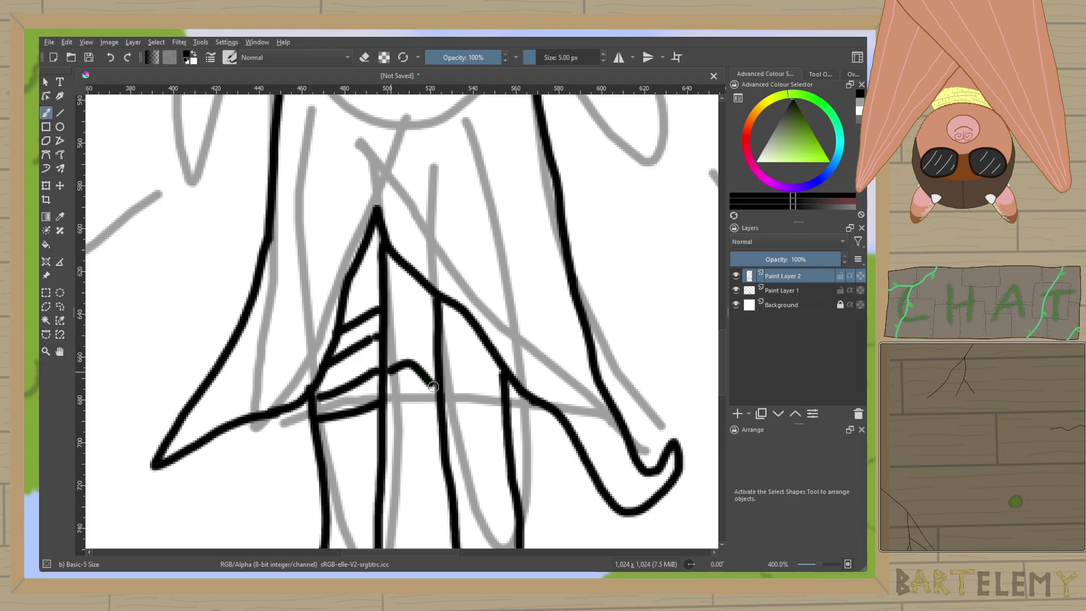
{"action": "left_click_drag", "start_coordinate": [505, 413], "coordinate": [564, 422]}
Ink a small X about 30 px wide at the point of the dress's neckline.
{"action": "scroll", "coordinate": [529, 355], "scroll_direction": "up", "scroll_amount": 10}
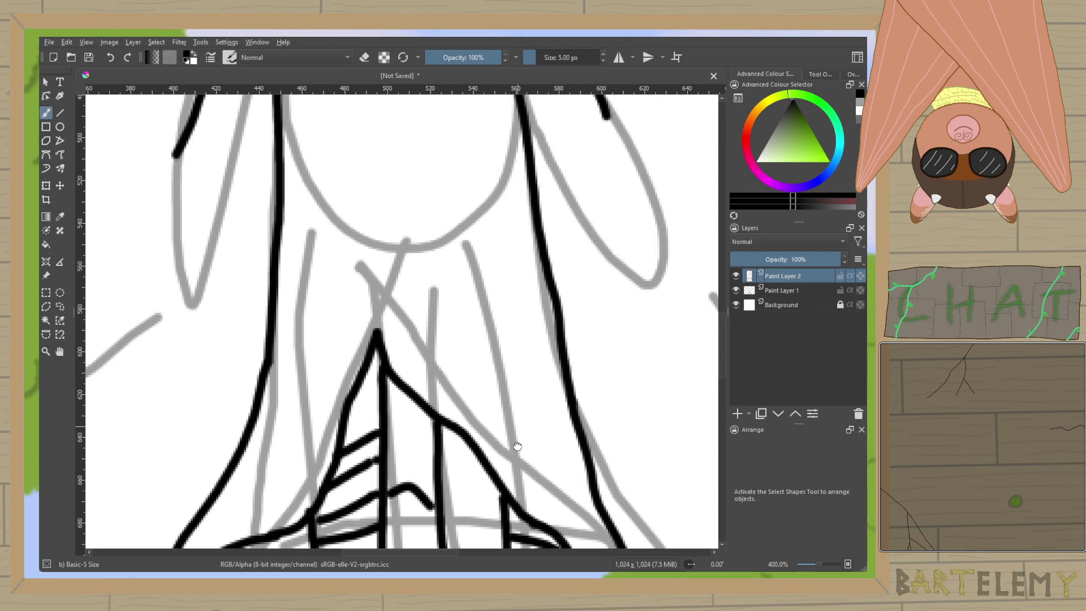
{"action": "scroll", "coordinate": [541, 476], "scroll_direction": "down", "scroll_amount": 3}
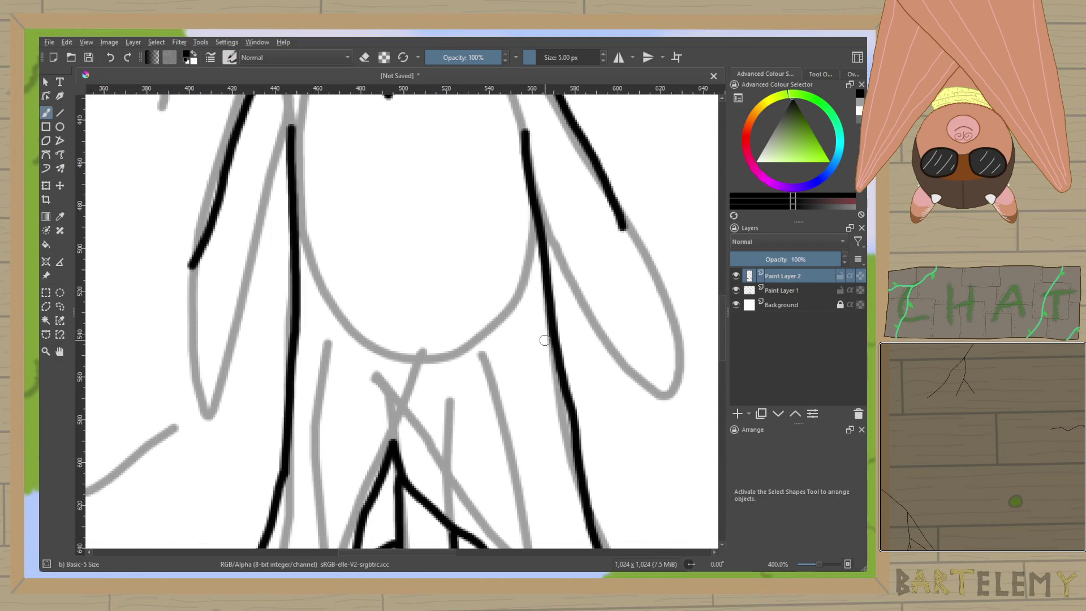
{"action": "scroll", "coordinate": [456, 217], "scroll_direction": "up", "scroll_amount": 2}
{"action": "mouse_move", "coordinate": [359, 178]}
{"action": "left_mouse_down"}
{"action": "mouse_move", "coordinate": [421, 214]}
{"action": "mouse_move", "coordinate": [413, 173]}
{"action": "left_mouse_up"}
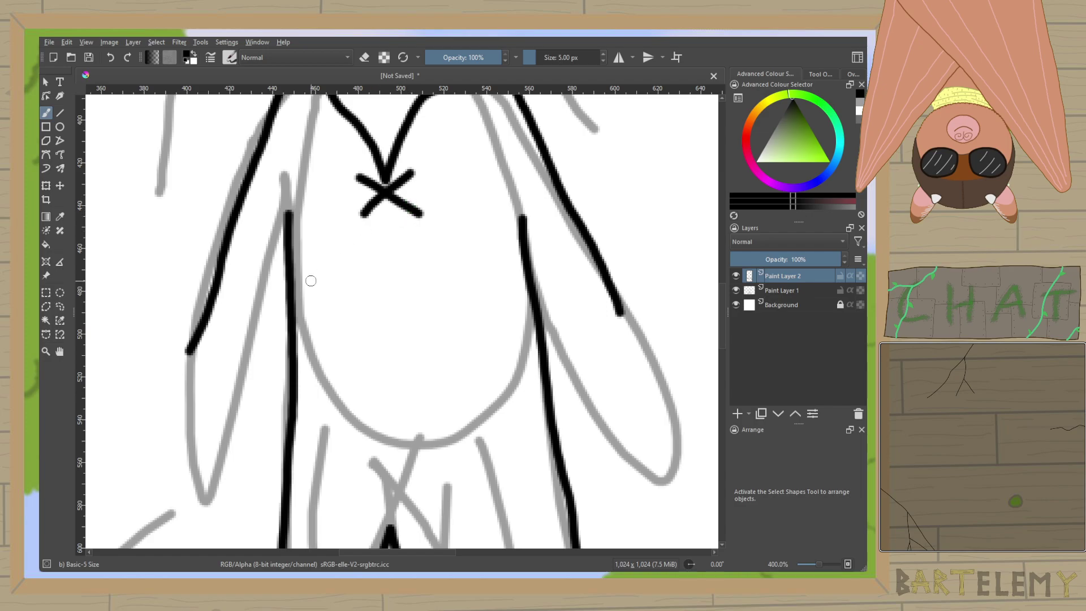
Ink the left arm's inner edge, its hanging pointed sleeve with inner lines, and a rounded hand at the wrist.
{"action": "scroll", "coordinate": [276, 390], "scroll_direction": "down", "scroll_amount": 2}
{"action": "left_click_drag", "start_coordinate": [276, 390], "coordinate": [372, 298]}
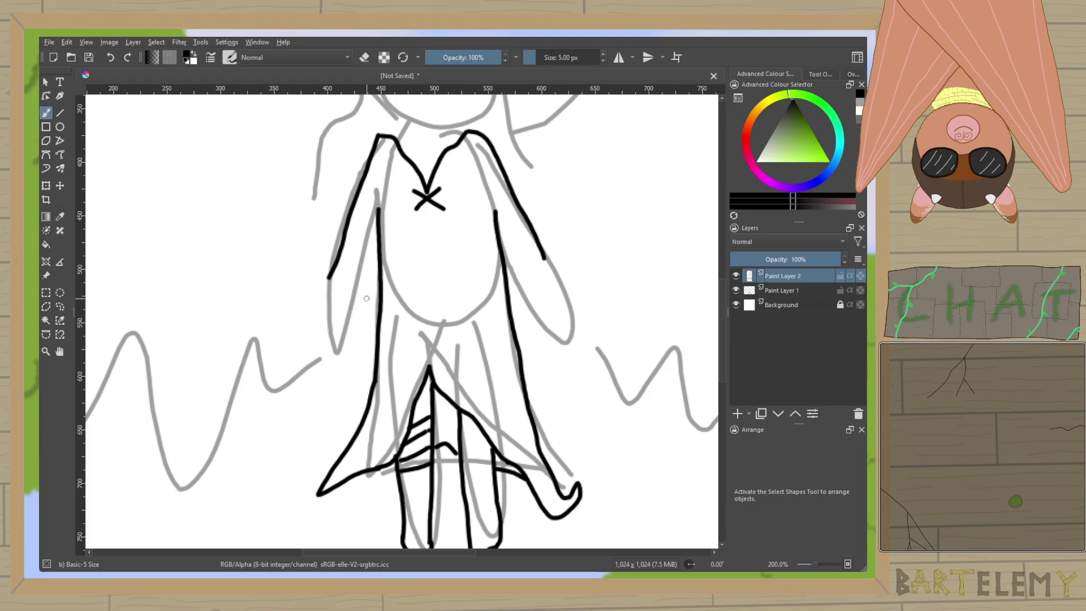
{"action": "scroll", "coordinate": [369, 298], "scroll_direction": "up", "scroll_amount": 1}
{"action": "scroll", "coordinate": [354, 286], "scroll_direction": "up", "scroll_amount": 1}
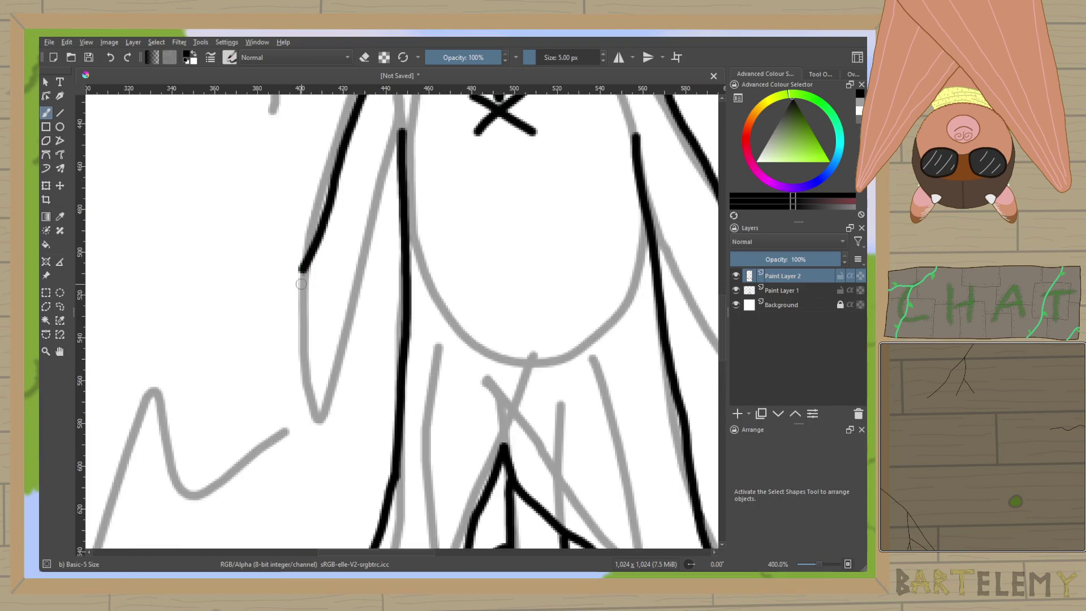
{"action": "mouse_move", "coordinate": [399, 132]}
{"action": "left_mouse_down"}
{"action": "mouse_move", "coordinate": [363, 267]}
{"action": "mouse_move", "coordinate": [340, 440]}
{"action": "mouse_move", "coordinate": [319, 453]}
{"action": "mouse_move", "coordinate": [300, 390]}
{"action": "left_mouse_up"}
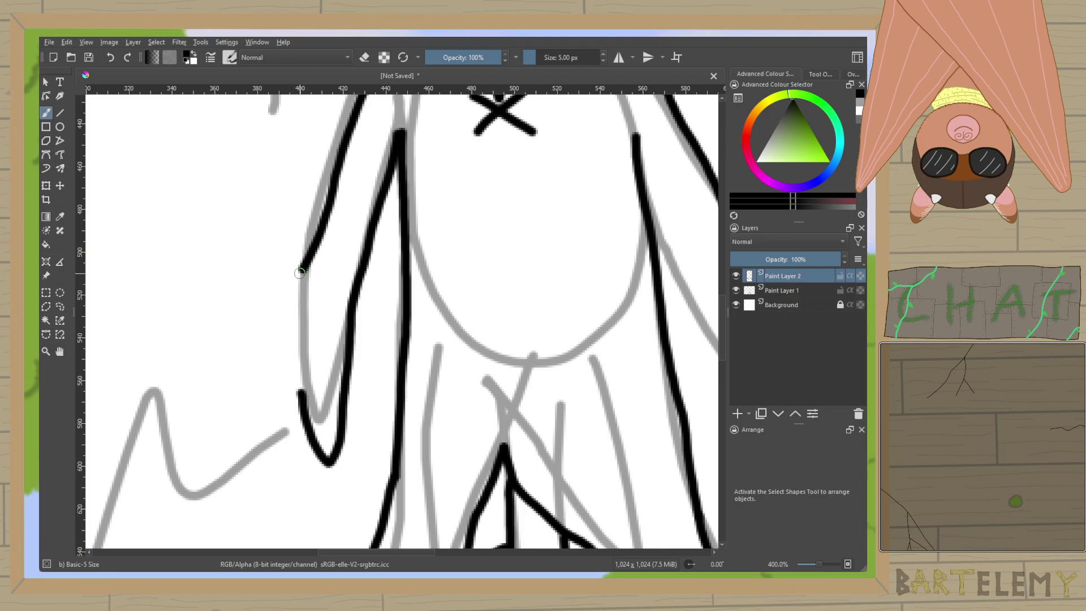
{"action": "mouse_move", "coordinate": [302, 264]}
{"action": "left_mouse_down"}
{"action": "mouse_move", "coordinate": [259, 276]}
{"action": "mouse_move", "coordinate": [249, 328]}
{"action": "mouse_move", "coordinate": [266, 344]}
{"action": "mouse_move", "coordinate": [313, 317]}
{"action": "mouse_move", "coordinate": [326, 295]}
{"action": "mouse_move", "coordinate": [295, 269]}
{"action": "left_mouse_up"}
{"action": "left_click_drag", "start_coordinate": [299, 396], "coordinate": [284, 337]}
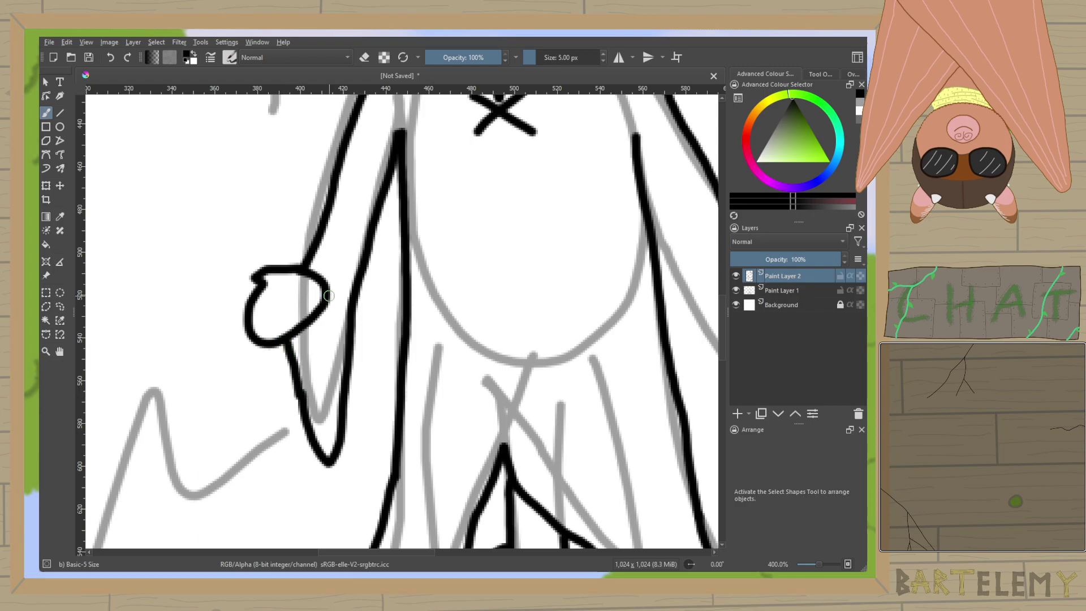
{"action": "left_click_drag", "start_coordinate": [331, 296], "coordinate": [322, 418]}
{"action": "mouse_move", "coordinate": [297, 338]}
{"action": "left_mouse_down"}
{"action": "mouse_move", "coordinate": [320, 402]}
{"action": "mouse_move", "coordinate": [322, 390]}
{"action": "left_mouse_up"}
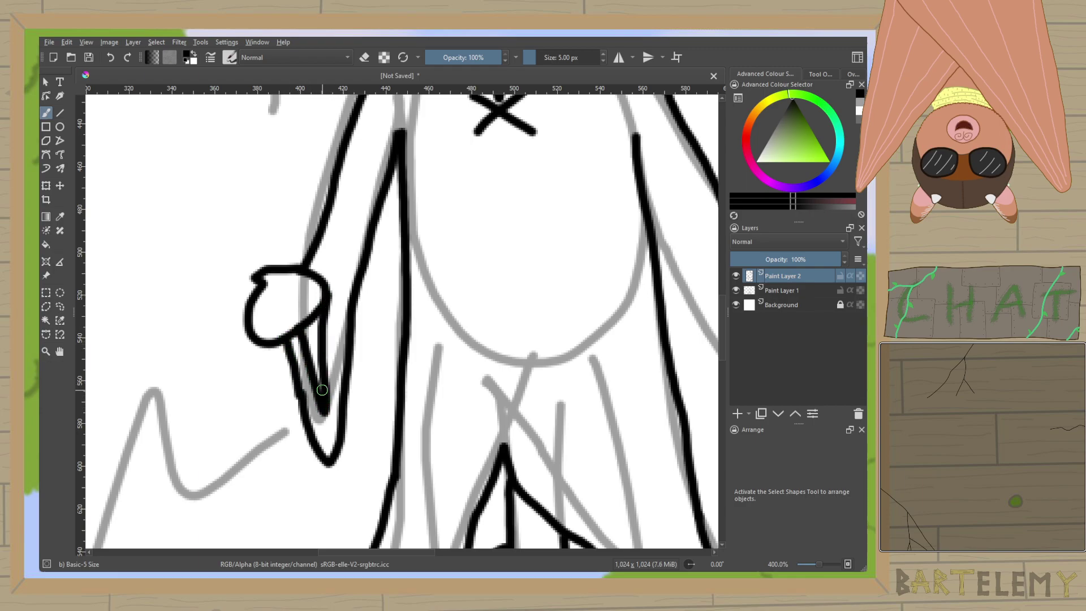
Ink the right arm's hand with a thumb and the hanging pointed sleeve with its inner lines.
{"action": "scroll", "coordinate": [376, 315], "scroll_direction": "right", "scroll_amount": 5}
{"action": "scroll", "coordinate": [375, 315], "scroll_direction": "up", "scroll_amount": 1}
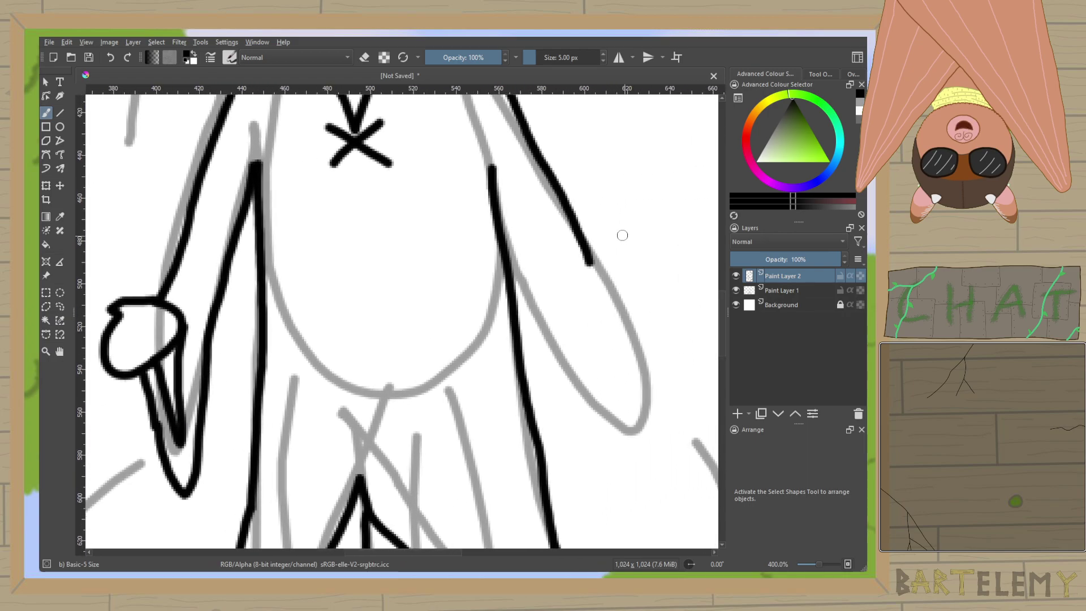
{"action": "mouse_move", "coordinate": [586, 259]}
{"action": "left_mouse_down"}
{"action": "mouse_move", "coordinate": [600, 286]}
{"action": "mouse_move", "coordinate": [641, 288]}
{"action": "mouse_move", "coordinate": [608, 356]}
{"action": "mouse_move", "coordinate": [585, 288]}
{"action": "mouse_move", "coordinate": [601, 275]}
{"action": "mouse_move", "coordinate": [599, 410]}
{"action": "mouse_move", "coordinate": [606, 347]}
{"action": "left_mouse_up"}
{"action": "mouse_move", "coordinate": [501, 246]}
{"action": "left_mouse_down"}
{"action": "mouse_move", "coordinate": [599, 497]}
{"action": "mouse_move", "coordinate": [619, 442]}
{"action": "mouse_move", "coordinate": [624, 350]}
{"action": "left_mouse_up"}
{"action": "left_click_drag", "start_coordinate": [604, 421], "coordinate": [601, 445]}
Hide Paint Layer 1 to examine the ink lines on their own, and show the sketch again.
{"action": "scroll", "coordinate": [563, 365], "scroll_direction": "down", "scroll_amount": 3}
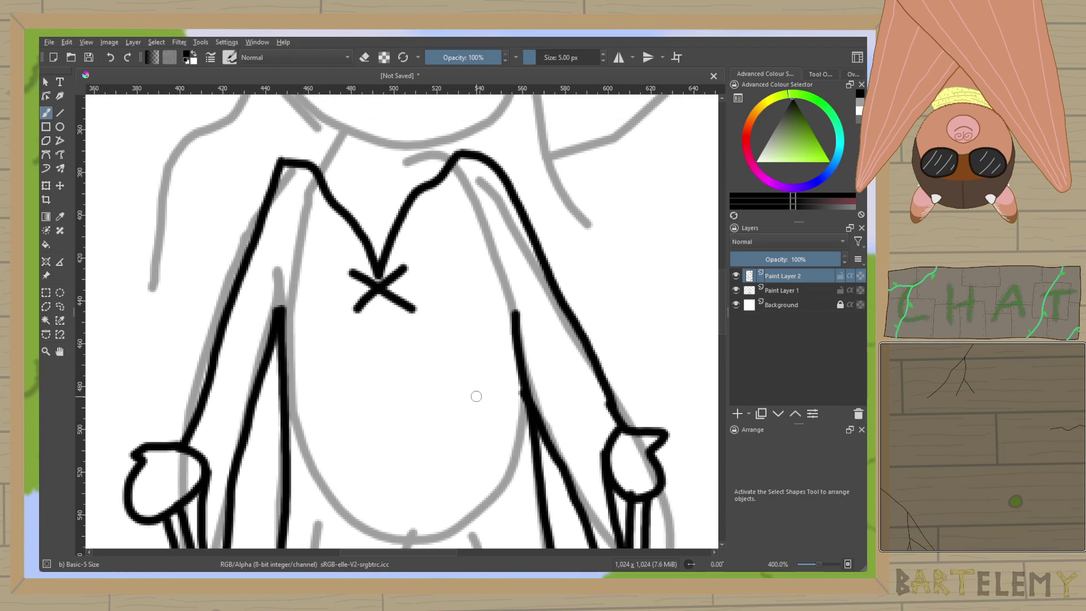
{"action": "left_click", "coordinate": [735, 290]}
{"action": "left_click_drag", "start_coordinate": [537, 378], "coordinate": [531, 207]}
{"action": "left_click", "coordinate": [736, 291]}
Erase the pointed lower ends of both legs, leaving the leg lines open below the hem.
{"action": "scroll", "coordinate": [548, 341], "scroll_direction": "down", "scroll_amount": 1}
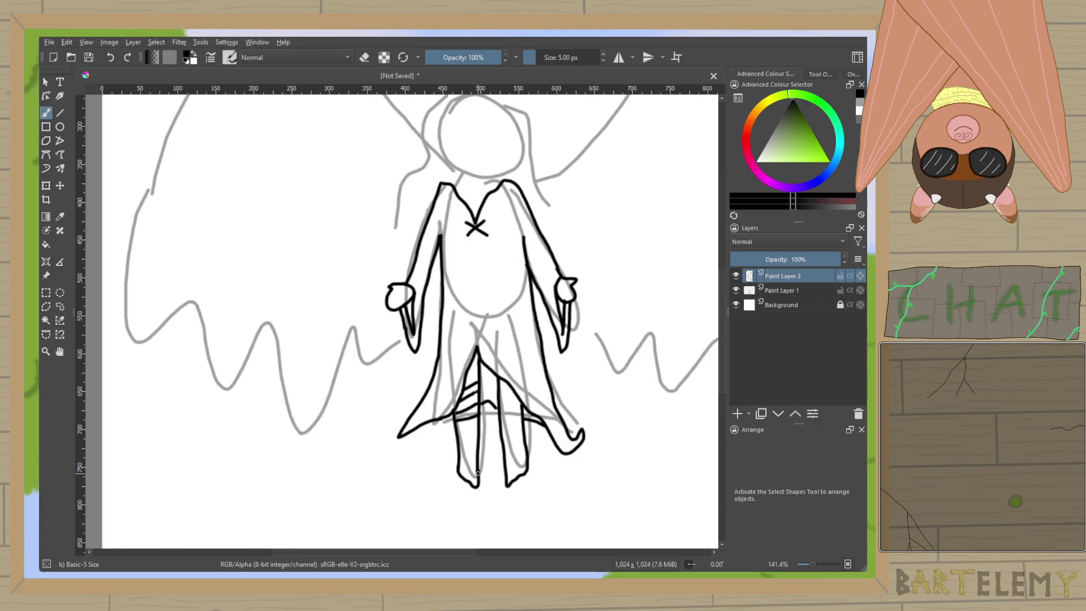
{"action": "scroll", "coordinate": [477, 474], "scroll_direction": "up", "scroll_amount": 3}
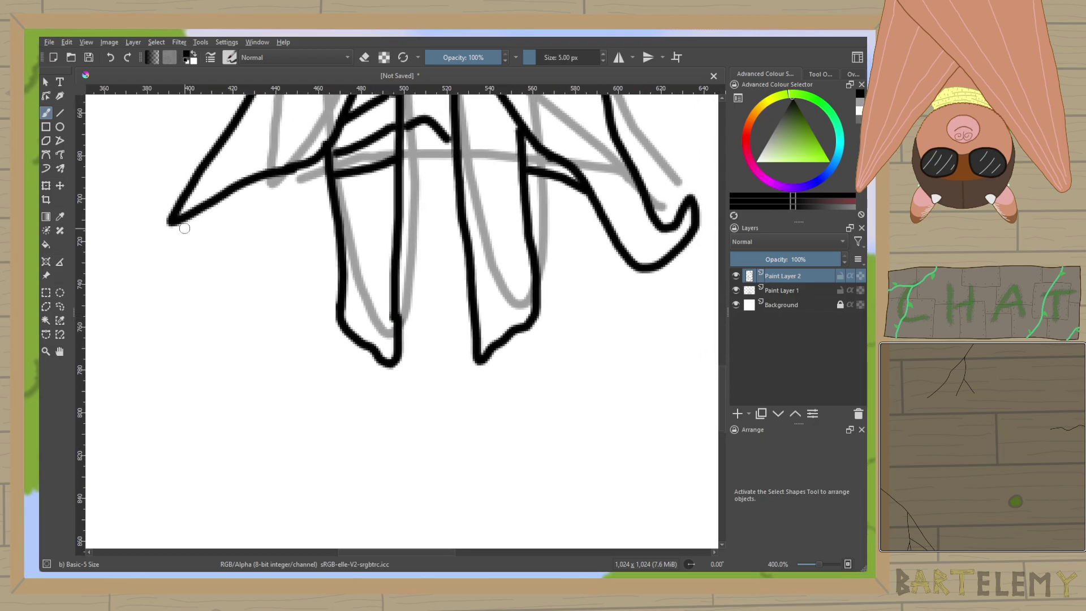
{"action": "left_click", "coordinate": [365, 58]}
{"action": "left_click_drag", "start_coordinate": [327, 304], "coordinate": [552, 304]}
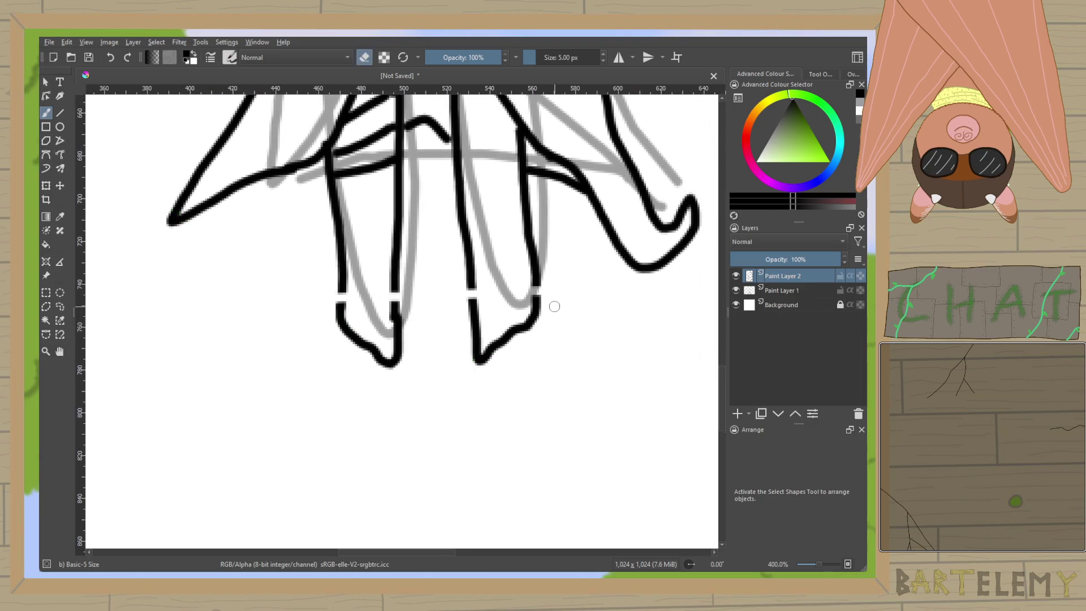
{"action": "mouse_move", "coordinate": [467, 314]}
{"action": "left_mouse_down"}
{"action": "mouse_move", "coordinate": [460, 358]}
{"action": "mouse_move", "coordinate": [490, 331]}
{"action": "mouse_move", "coordinate": [466, 356]}
{"action": "mouse_move", "coordinate": [498, 341]}
{"action": "mouse_move", "coordinate": [475, 380]}
{"action": "mouse_move", "coordinate": [536, 323]}
{"action": "mouse_move", "coordinate": [509, 316]}
{"action": "left_mouse_up"}
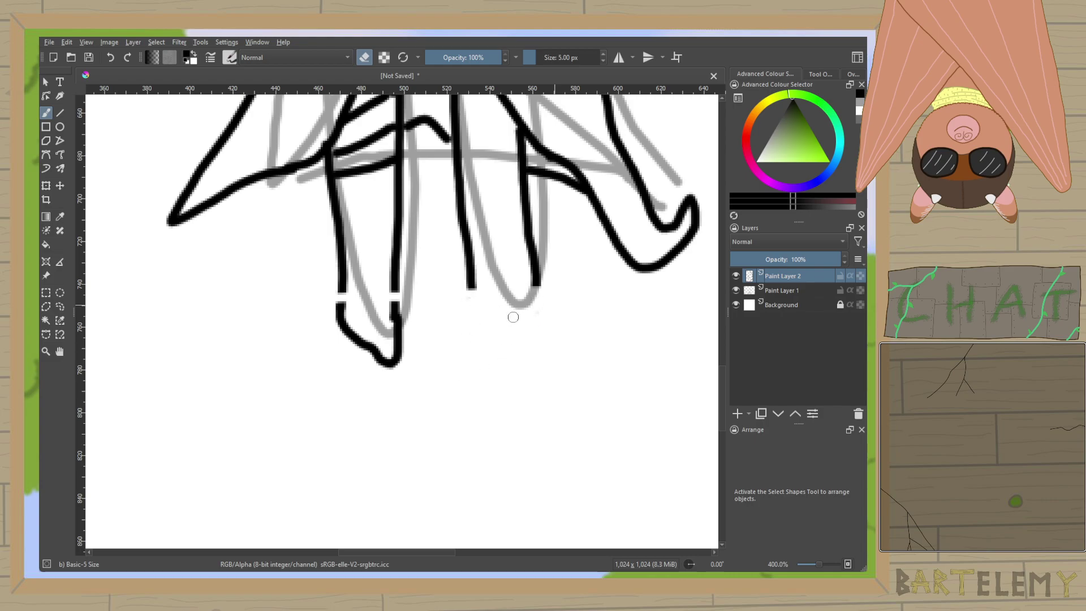
{"action": "mouse_move", "coordinate": [401, 342]}
{"action": "left_mouse_down"}
{"action": "mouse_move", "coordinate": [394, 302]}
{"action": "mouse_move", "coordinate": [383, 311]}
{"action": "mouse_move", "coordinate": [395, 369]}
{"action": "mouse_move", "coordinate": [401, 341]}
{"action": "mouse_move", "coordinate": [371, 378]}
{"action": "mouse_move", "coordinate": [378, 348]}
{"action": "mouse_move", "coordinate": [365, 364]}
{"action": "mouse_move", "coordinate": [344, 322]}
{"action": "left_mouse_up"}
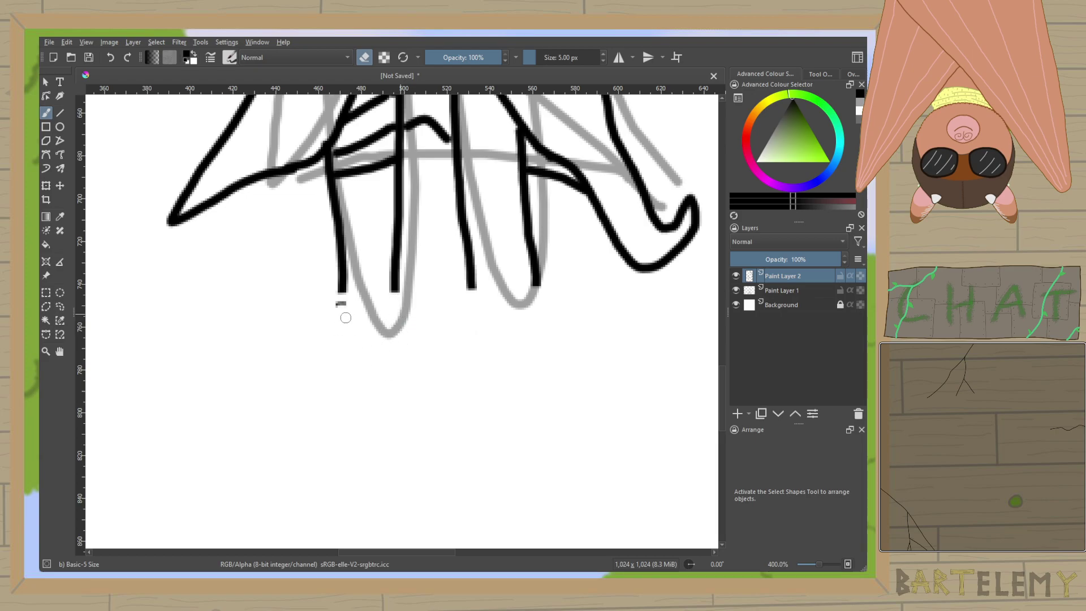
{"action": "key", "text": "e"}
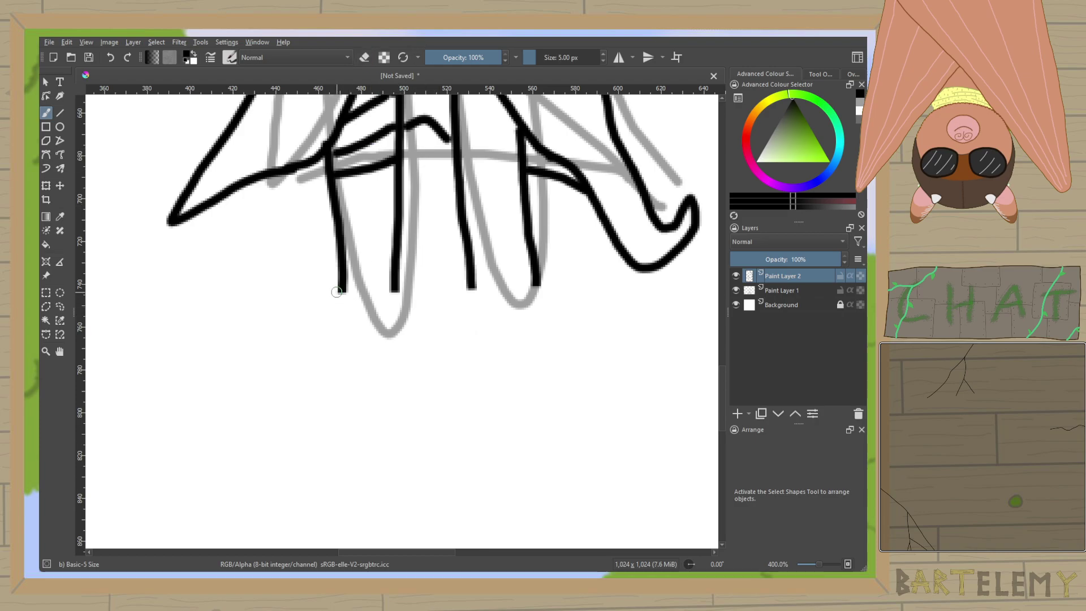
Ink longer lower legs by extending all four leg lines downward and closing each with a rounded foot.
{"action": "left_click_drag", "start_coordinate": [341, 290], "coordinate": [345, 371]}
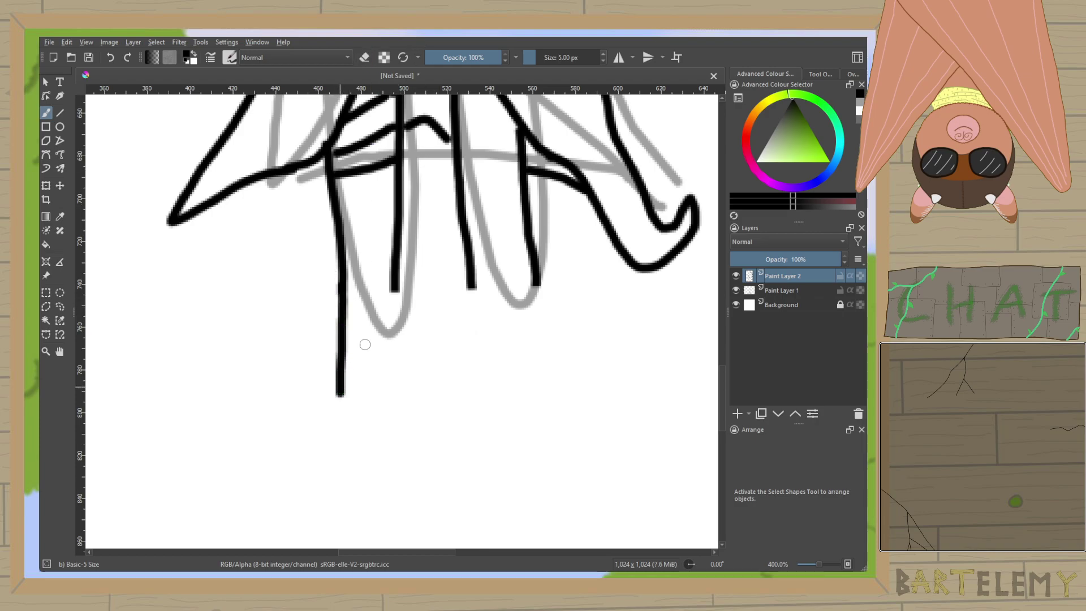
{"action": "left_click_drag", "start_coordinate": [393, 292], "coordinate": [389, 404]}
{"action": "left_click_drag", "start_coordinate": [474, 285], "coordinate": [473, 403]}
{"action": "left_click_drag", "start_coordinate": [535, 281], "coordinate": [523, 402]}
{"action": "mouse_move", "coordinate": [339, 393]}
{"action": "left_mouse_down"}
{"action": "mouse_move", "coordinate": [359, 465]}
{"action": "mouse_move", "coordinate": [388, 484]}
{"action": "mouse_move", "coordinate": [390, 416]}
{"action": "left_mouse_up"}
{"action": "key", "text": "ctrl+z"}
{"action": "mouse_move", "coordinate": [340, 392]}
{"action": "left_mouse_down"}
{"action": "mouse_move", "coordinate": [338, 424]}
{"action": "mouse_move", "coordinate": [371, 463]}
{"action": "mouse_move", "coordinate": [392, 436]}
{"action": "mouse_move", "coordinate": [389, 402]}
{"action": "left_mouse_up"}
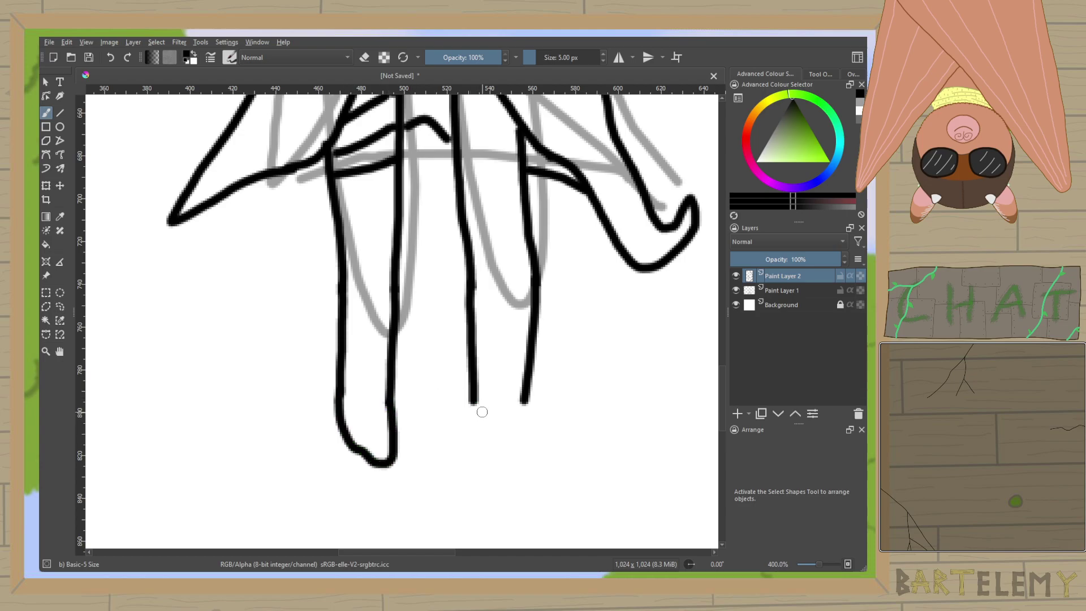
{"action": "mouse_move", "coordinate": [474, 399]}
{"action": "left_mouse_down"}
{"action": "mouse_move", "coordinate": [481, 455]}
{"action": "mouse_move", "coordinate": [519, 431]}
{"action": "mouse_move", "coordinate": [522, 406]}
{"action": "left_mouse_up"}
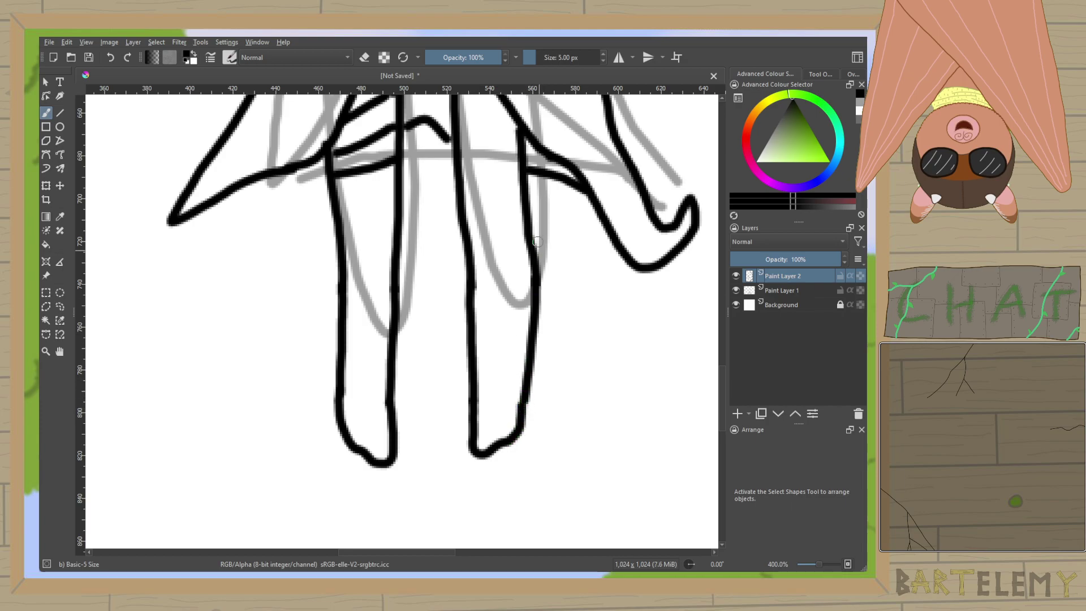
Rework the right leg's outer edge into a straighter line, erasing the old curve and the uneven joint below the hem.
{"action": "key", "text": "e"}
{"action": "mouse_move", "coordinate": [525, 248]}
{"action": "left_mouse_down"}
{"action": "mouse_move", "coordinate": [532, 280]}
{"action": "mouse_move", "coordinate": [536, 261]}
{"action": "mouse_move", "coordinate": [529, 247]}
{"action": "mouse_move", "coordinate": [523, 358]}
{"action": "mouse_move", "coordinate": [534, 374]}
{"action": "mouse_move", "coordinate": [520, 334]}
{"action": "mouse_move", "coordinate": [526, 233]}
{"action": "mouse_move", "coordinate": [524, 399]}
{"action": "left_mouse_up"}
{"action": "key", "text": "e"}
{"action": "key", "text": "ctrl+z"}
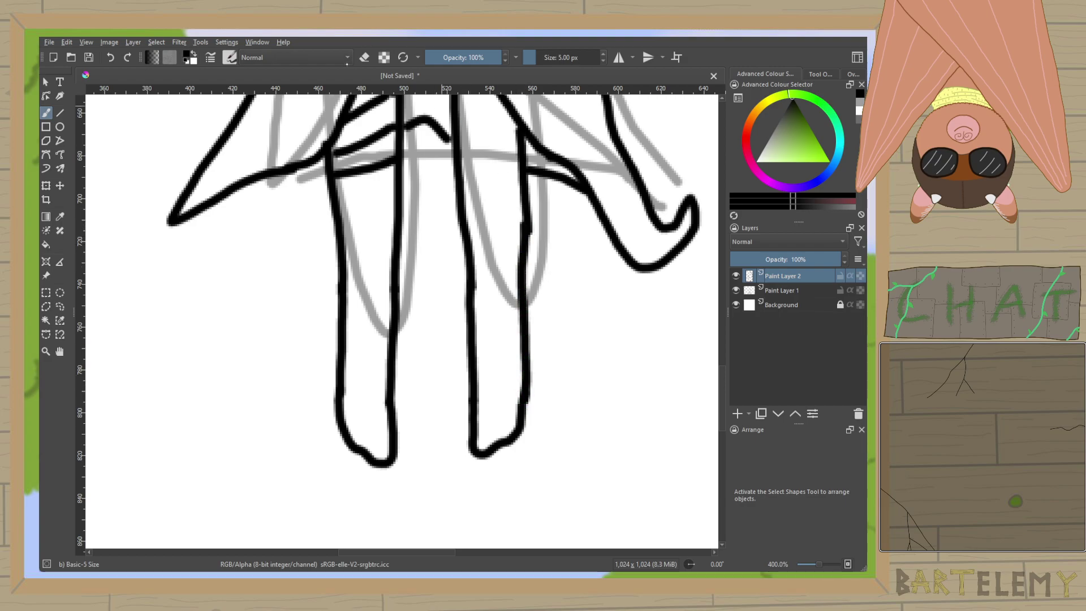
{"action": "key", "text": "e"}
{"action": "left_click_drag", "start_coordinate": [535, 218], "coordinate": [511, 263]}
{"action": "left_click", "coordinate": [364, 57]}
{"action": "scroll", "coordinate": [477, 231], "scroll_direction": "down", "scroll_amount": 3}
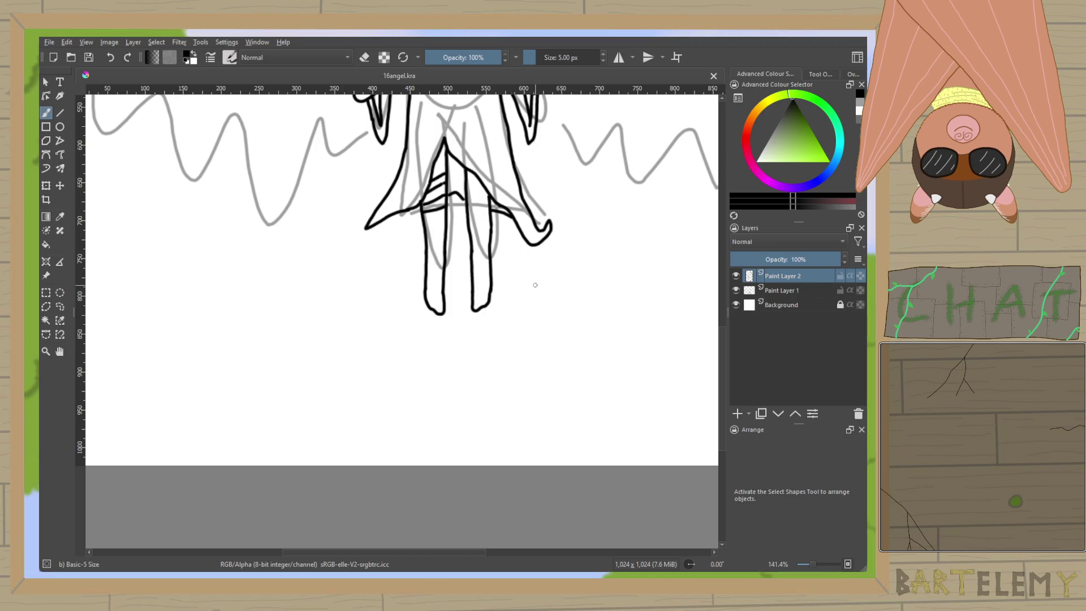
Ink the sides of the neck from both shoulders and a curved chin line between them.
{"action": "scroll", "coordinate": [509, 266], "scroll_direction": "up", "scroll_amount": 5}
{"action": "scroll", "coordinate": [446, 193], "scroll_direction": "up", "scroll_amount": 5}
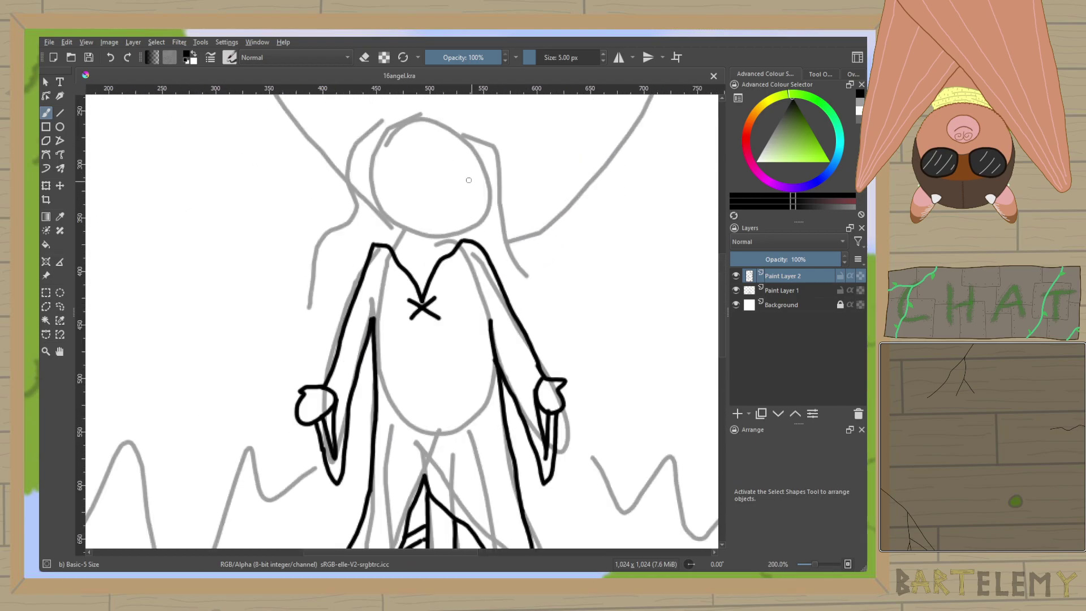
{"action": "left_click_drag", "start_coordinate": [455, 235], "coordinate": [517, 261]}
{"action": "scroll", "coordinate": [519, 277], "scroll_direction": "up", "scroll_amount": 1}
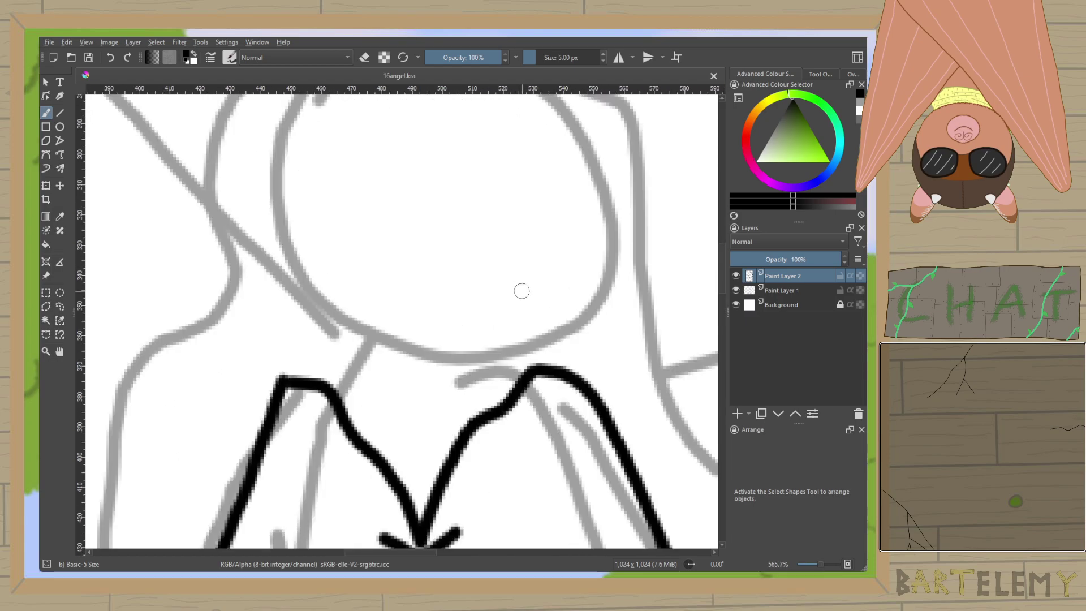
{"action": "left_click_drag", "start_coordinate": [284, 377], "coordinate": [359, 349]}
{"action": "left_click_drag", "start_coordinate": [531, 374], "coordinate": [476, 340]}
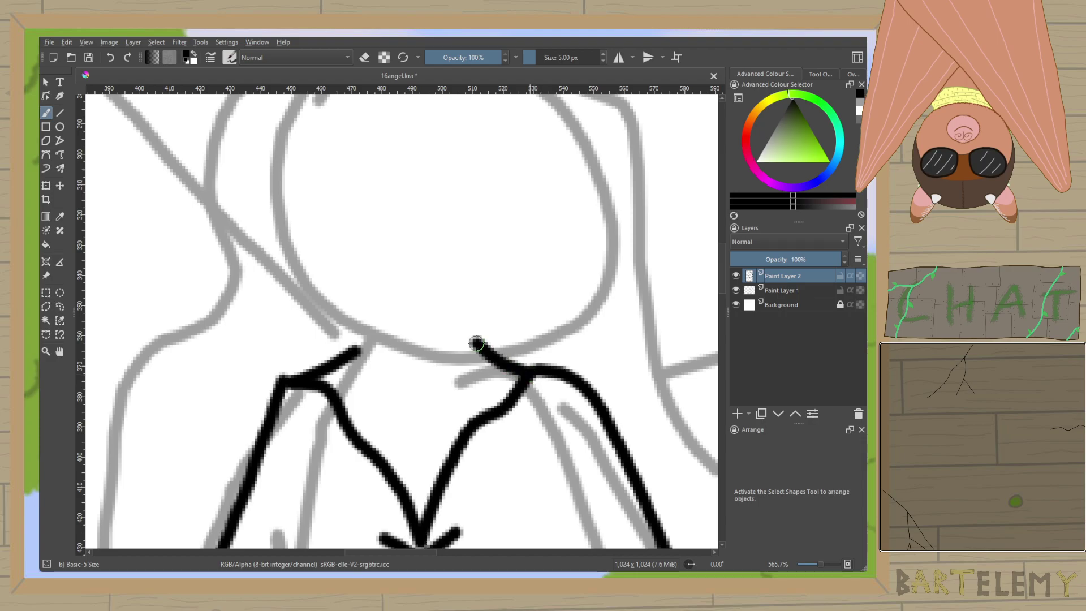
{"action": "mouse_move", "coordinate": [351, 359]}
{"action": "left_mouse_down"}
{"action": "mouse_move", "coordinate": [365, 332]}
{"action": "mouse_move", "coordinate": [416, 334]}
{"action": "mouse_move", "coordinate": [481, 293]}
{"action": "left_mouse_up"}
{"action": "left_click_drag", "start_coordinate": [476, 342], "coordinate": [465, 321]}
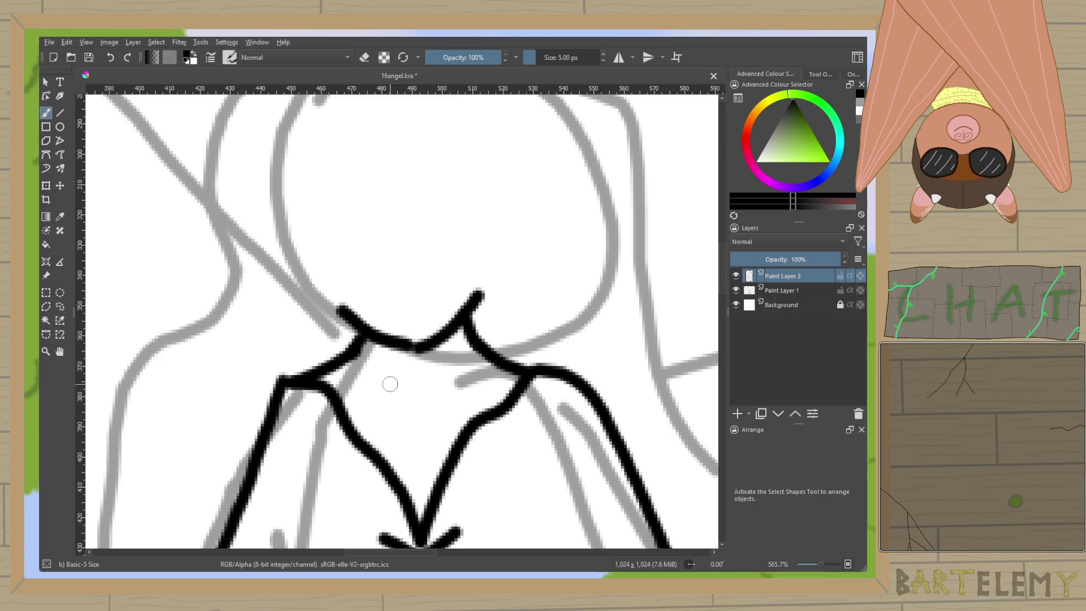
Ink short collarbone strokes beside the neckline and a dot at the base of the throat.
{"action": "left_click_drag", "start_coordinate": [339, 397], "coordinate": [356, 390]}
{"action": "left_click_drag", "start_coordinate": [490, 389], "coordinate": [515, 397]}
{"action": "left_click", "coordinate": [410, 409]}
Ink the outer hair contour from the crown down both sides of the head, redoing the strokes that miss.
{"action": "scroll", "coordinate": [449, 427], "scroll_direction": "down", "scroll_amount": 1}
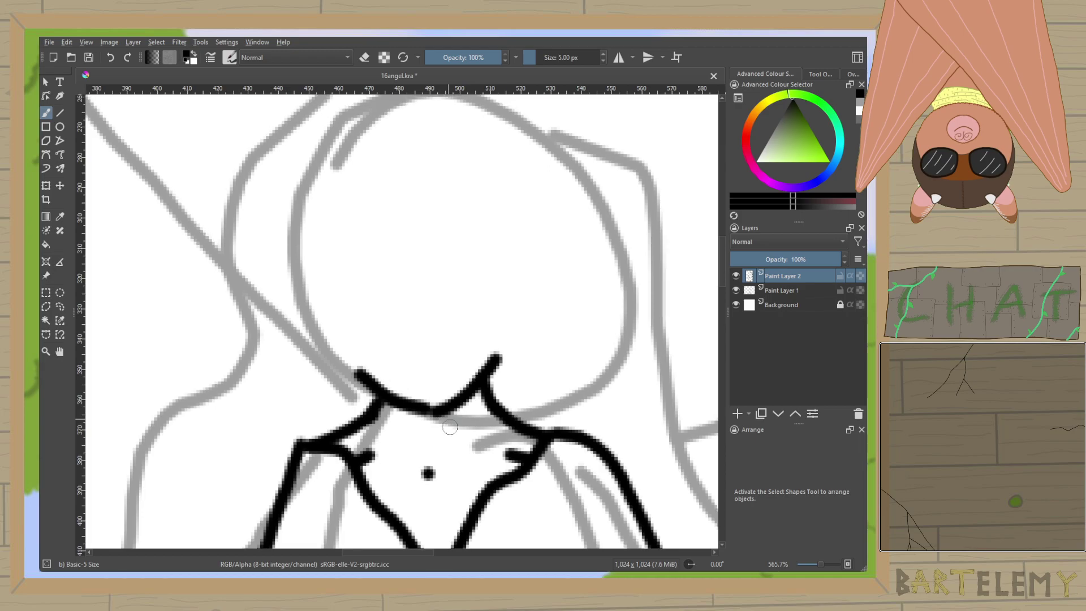
{"action": "mouse_move", "coordinate": [402, 222]}
{"action": "left_mouse_down"}
{"action": "mouse_move", "coordinate": [330, 283]}
{"action": "mouse_move", "coordinate": [287, 434]}
{"action": "left_mouse_up"}
{"action": "mouse_move", "coordinate": [407, 226]}
{"action": "left_mouse_down"}
{"action": "mouse_move", "coordinate": [469, 204]}
{"action": "mouse_move", "coordinate": [513, 247]}
{"action": "mouse_move", "coordinate": [523, 307]}
{"action": "left_mouse_up"}
{"action": "key", "text": "ctrl+z"}
{"action": "mouse_move", "coordinate": [405, 225]}
{"action": "left_mouse_down"}
{"action": "mouse_move", "coordinate": [486, 202]}
{"action": "mouse_move", "coordinate": [518, 218]}
{"action": "mouse_move", "coordinate": [618, 480]}
{"action": "left_mouse_up"}
{"action": "key", "text": "ctrl+z"}
{"action": "mouse_move", "coordinate": [423, 220]}
{"action": "left_mouse_down"}
{"action": "mouse_move", "coordinate": [405, 207]}
{"action": "mouse_move", "coordinate": [372, 215]}
{"action": "mouse_move", "coordinate": [338, 263]}
{"action": "left_mouse_up"}
{"action": "mouse_move", "coordinate": [431, 220]}
{"action": "left_mouse_down"}
{"action": "mouse_move", "coordinate": [491, 188]}
{"action": "mouse_move", "coordinate": [626, 479]}
{"action": "left_mouse_up"}
{"action": "mouse_move", "coordinate": [447, 188]}
{"action": "left_mouse_down"}
{"action": "mouse_move", "coordinate": [408, 213]}
{"action": "mouse_move", "coordinate": [403, 199]}
{"action": "mouse_move", "coordinate": [469, 189]}
{"action": "mouse_move", "coordinate": [419, 213]}
{"action": "mouse_move", "coordinate": [444, 50]}
{"action": "left_mouse_up"}
{"action": "key", "text": "ctrl+z"}
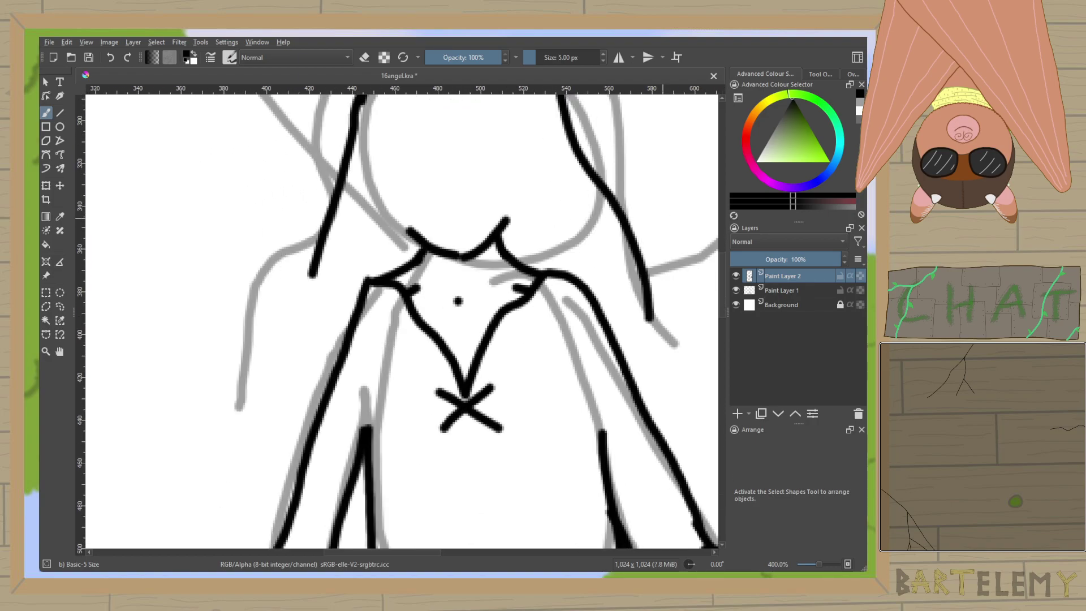
{"action": "left_click_drag", "start_coordinate": [298, 298], "coordinate": [285, 367]}
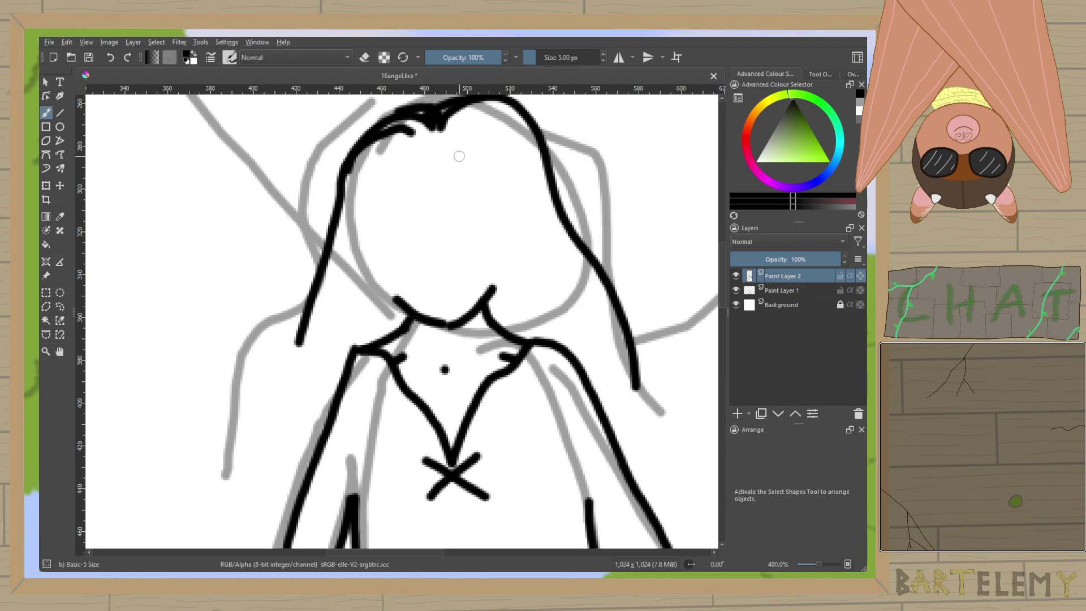
Ink the left hair's inner edge, a strand crossing the face, ragged tips at the shoulder and the left jaw edge.
{"action": "mouse_move", "coordinate": [442, 151]}
{"action": "left_mouse_down"}
{"action": "mouse_move", "coordinate": [431, 211]}
{"action": "mouse_move", "coordinate": [363, 292]}
{"action": "left_mouse_up"}
{"action": "mouse_move", "coordinate": [442, 151]}
{"action": "left_mouse_down"}
{"action": "mouse_move", "coordinate": [401, 166]}
{"action": "mouse_move", "coordinate": [382, 256]}
{"action": "mouse_move", "coordinate": [322, 380]}
{"action": "left_mouse_up"}
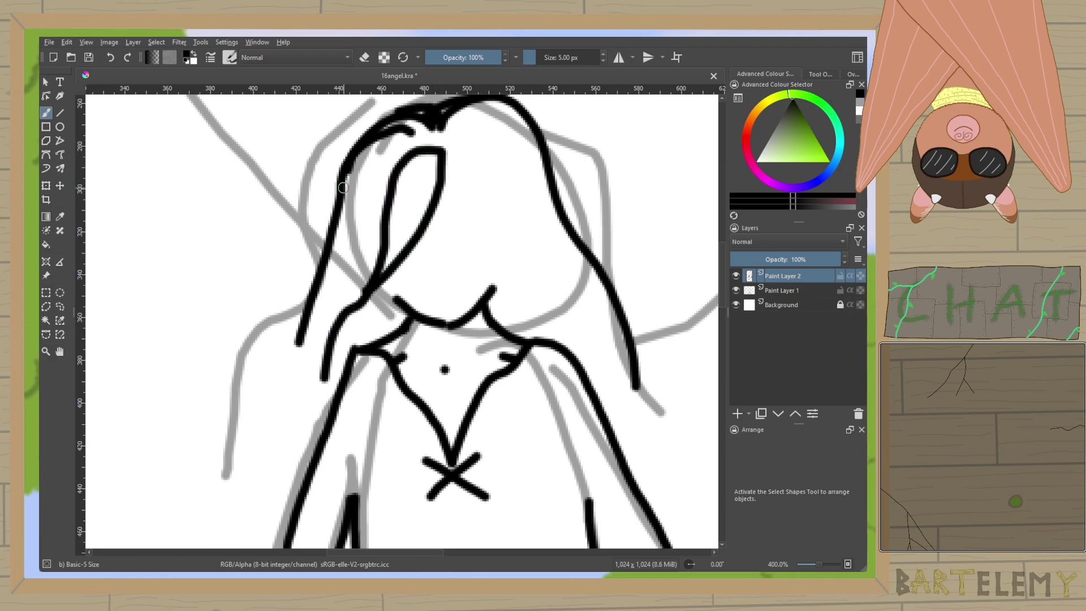
{"action": "mouse_move", "coordinate": [346, 160]}
{"action": "left_mouse_down"}
{"action": "mouse_move", "coordinate": [261, 353]}
{"action": "mouse_move", "coordinate": [342, 198]}
{"action": "mouse_move", "coordinate": [292, 402]}
{"action": "left_mouse_up"}
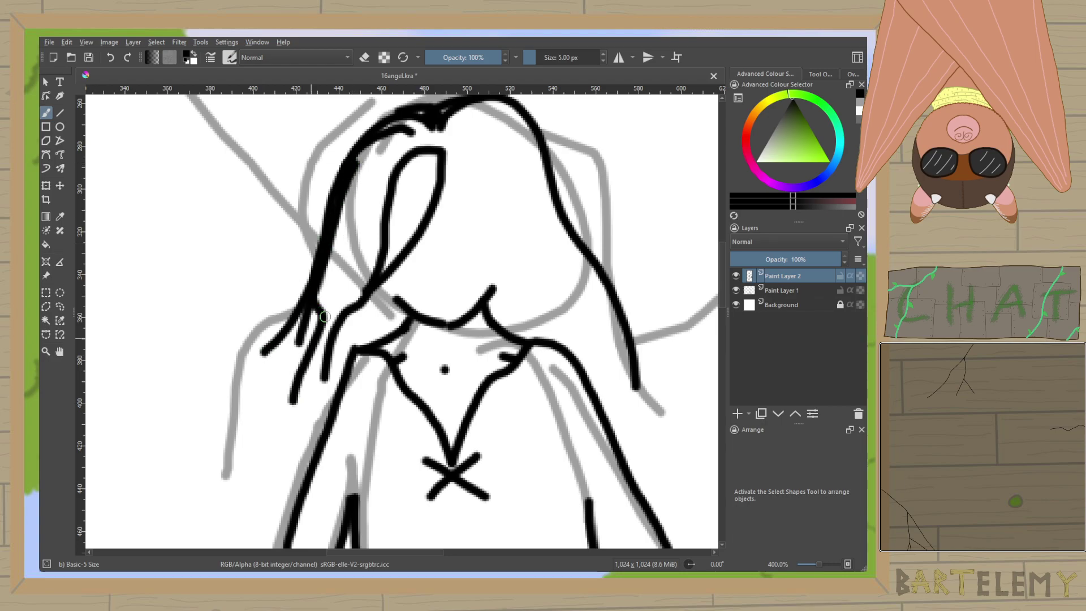
{"action": "left_click_drag", "start_coordinate": [402, 309], "coordinate": [400, 332]}
{"action": "mouse_move", "coordinate": [346, 361]}
{"action": "left_mouse_down"}
{"action": "mouse_move", "coordinate": [331, 321]}
{"action": "mouse_move", "coordinate": [338, 331]}
{"action": "mouse_move", "coordinate": [323, 344]}
{"action": "left_mouse_up"}
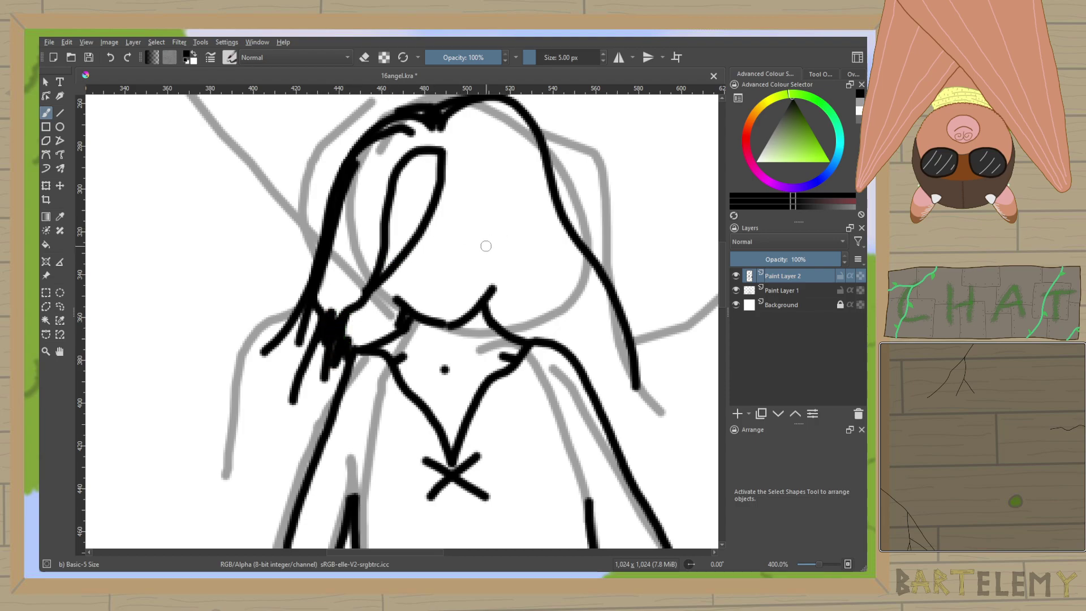
{"action": "left_click_drag", "start_coordinate": [404, 306], "coordinate": [377, 277]}
Ink the right hair's wavy inner edge, the right side of the jaw and the pointed tips over the shoulder.
{"action": "mouse_move", "coordinate": [447, 162]}
{"action": "left_mouse_down"}
{"action": "mouse_move", "coordinate": [455, 199]}
{"action": "mouse_move", "coordinate": [551, 292]}
{"action": "mouse_move", "coordinate": [559, 337]}
{"action": "left_mouse_up"}
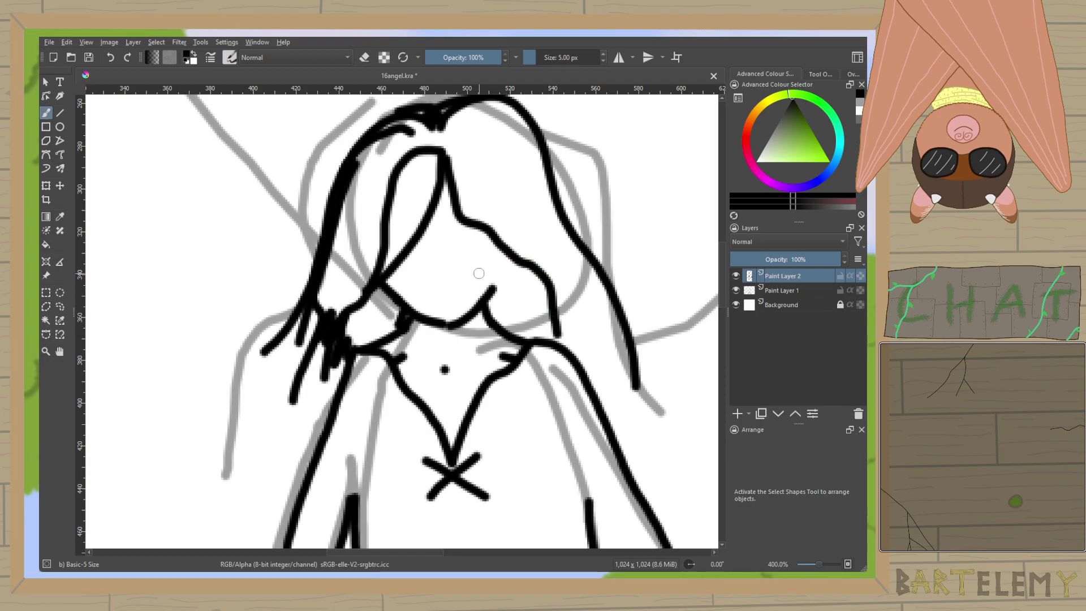
{"action": "left_click_drag", "start_coordinate": [488, 294], "coordinate": [501, 248]}
{"action": "mouse_move", "coordinate": [637, 374]}
{"action": "left_mouse_down"}
{"action": "mouse_move", "coordinate": [613, 376]}
{"action": "mouse_move", "coordinate": [595, 339]}
{"action": "mouse_move", "coordinate": [591, 370]}
{"action": "left_mouse_up"}
{"action": "mouse_move", "coordinate": [557, 328]}
{"action": "left_mouse_down"}
{"action": "mouse_move", "coordinate": [559, 346]}
{"action": "mouse_move", "coordinate": [554, 330]}
{"action": "left_mouse_up"}
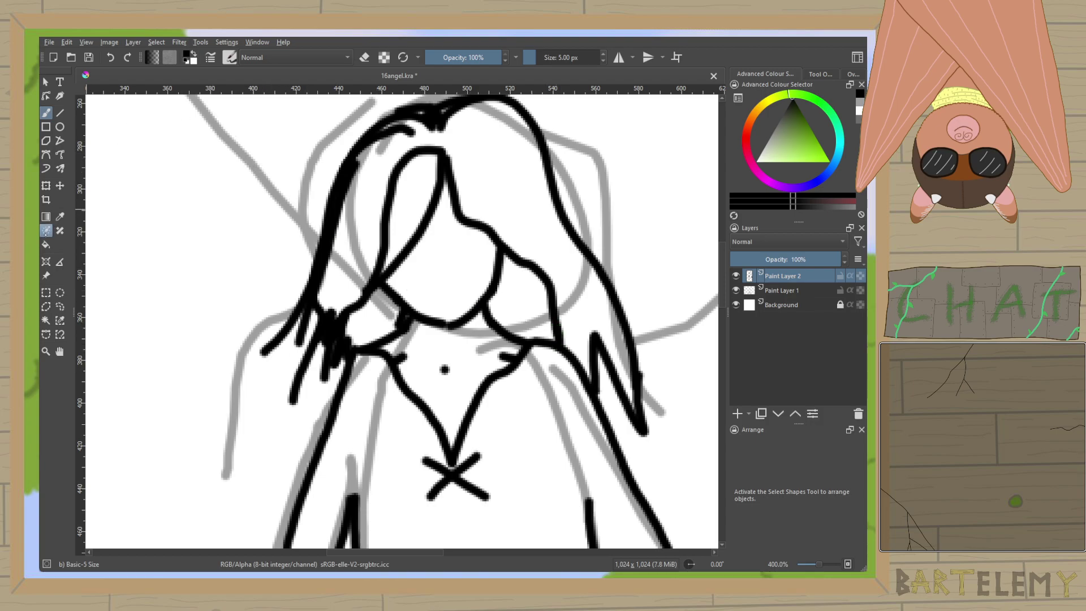
Fill the hair with black, including the areas on both sides of the neck.
{"action": "left_click", "coordinate": [46, 245]}
{"action": "left_click", "coordinate": [365, 179]}
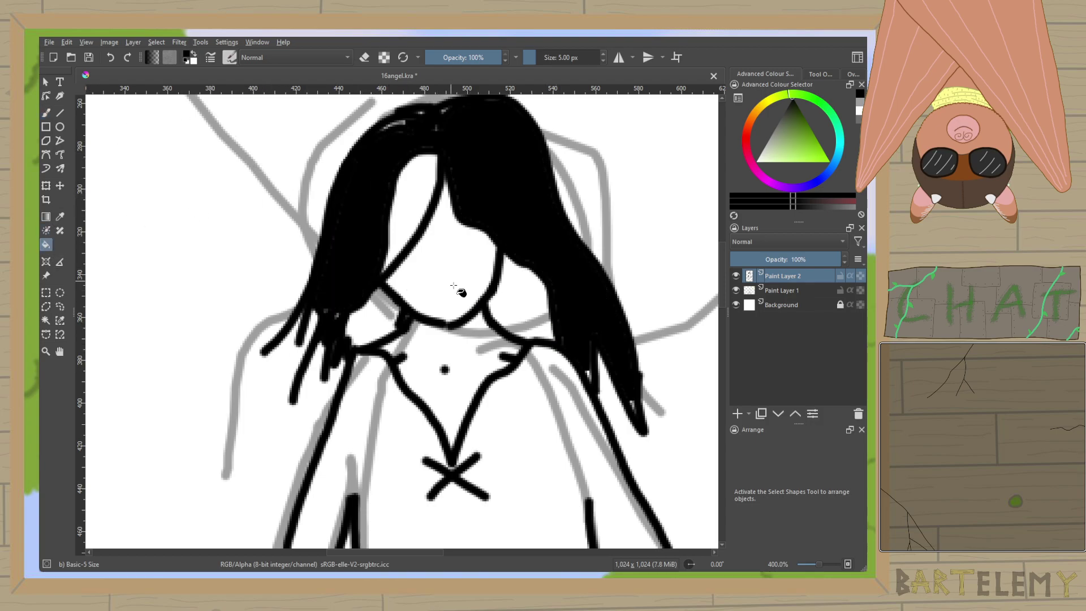
{"action": "left_click", "coordinate": [388, 303]}
{"action": "left_click", "coordinate": [521, 308]}
Brush over the remaining gaps in the hair, add a stray strand on each side and round out the crown.
{"action": "key", "text": "b"}
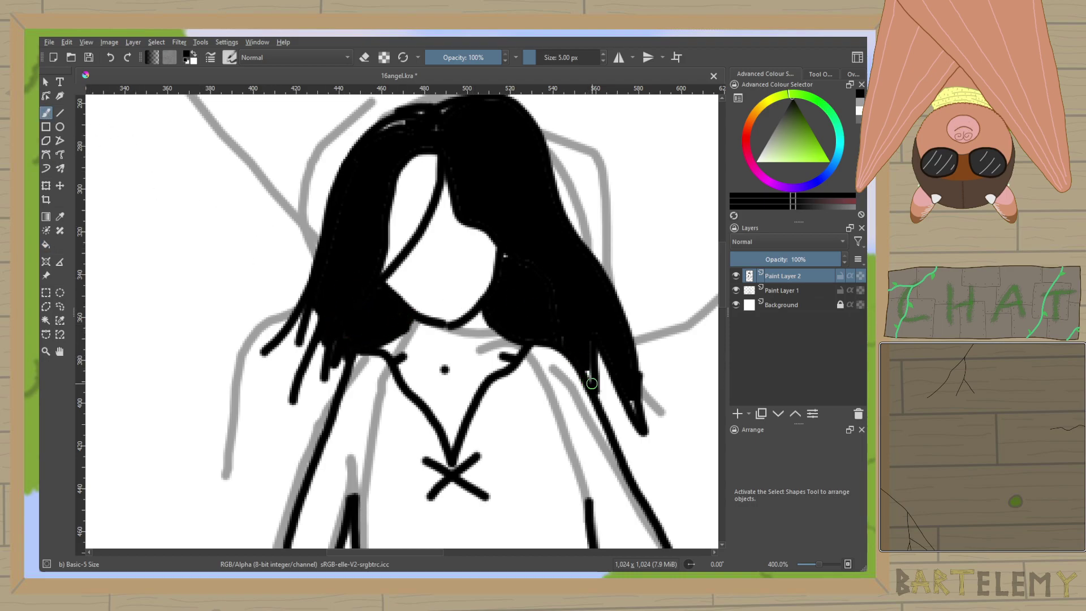
{"action": "left_click_drag", "start_coordinate": [638, 419], "coordinate": [631, 405]}
{"action": "left_click_drag", "start_coordinate": [519, 260], "coordinate": [524, 333]}
{"action": "mouse_move", "coordinate": [450, 234]}
{"action": "left_mouse_down"}
{"action": "mouse_move", "coordinate": [419, 232]}
{"action": "mouse_move", "coordinate": [379, 276]}
{"action": "mouse_move", "coordinate": [403, 253]}
{"action": "left_mouse_up"}
{"action": "mouse_move", "coordinate": [400, 199]}
{"action": "left_mouse_down"}
{"action": "mouse_move", "coordinate": [453, 190]}
{"action": "mouse_move", "coordinate": [405, 192]}
{"action": "mouse_move", "coordinate": [352, 230]}
{"action": "mouse_move", "coordinate": [364, 212]}
{"action": "mouse_move", "coordinate": [267, 338]}
{"action": "left_mouse_up"}
{"action": "left_click_drag", "start_coordinate": [560, 258], "coordinate": [670, 327]}
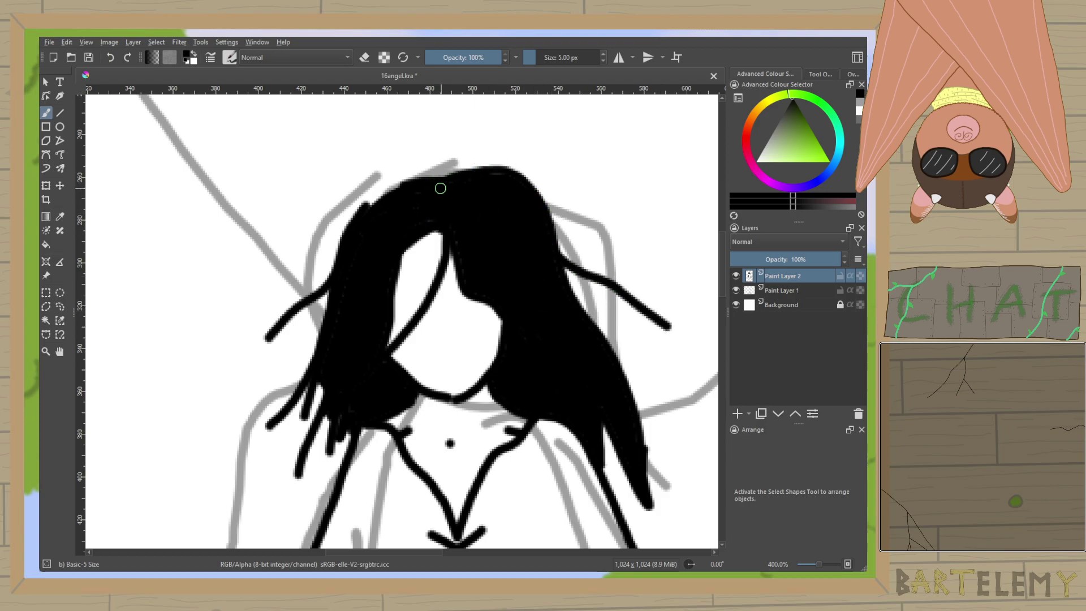
{"action": "mouse_move", "coordinate": [371, 211]}
{"action": "left_mouse_down"}
{"action": "mouse_move", "coordinate": [400, 177]}
{"action": "mouse_move", "coordinate": [451, 181]}
{"action": "mouse_move", "coordinate": [407, 174]}
{"action": "mouse_move", "coordinate": [369, 217]}
{"action": "mouse_move", "coordinate": [383, 192]}
{"action": "mouse_move", "coordinate": [431, 181]}
{"action": "mouse_move", "coordinate": [405, 180]}
{"action": "mouse_move", "coordinate": [474, 172]}
{"action": "mouse_move", "coordinate": [520, 187]}
{"action": "left_mouse_up"}
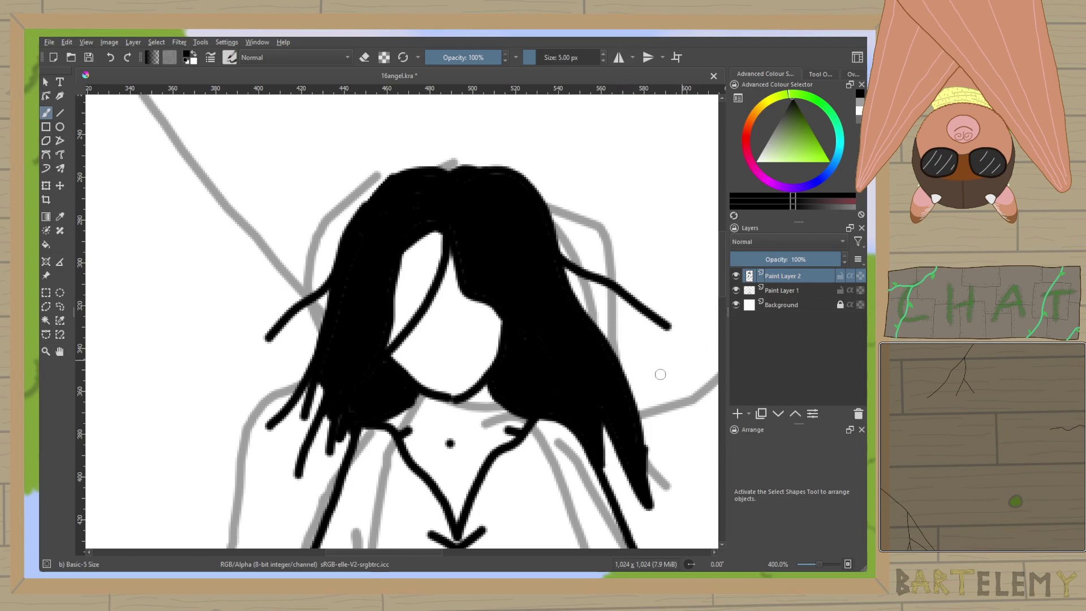
Ink the face with a short nose stroke, one dark left eye and a small flat mouth.
{"action": "left_click_drag", "start_coordinate": [443, 342], "coordinate": [443, 333]}
{"action": "left_click_drag", "start_coordinate": [408, 296], "coordinate": [416, 293]}
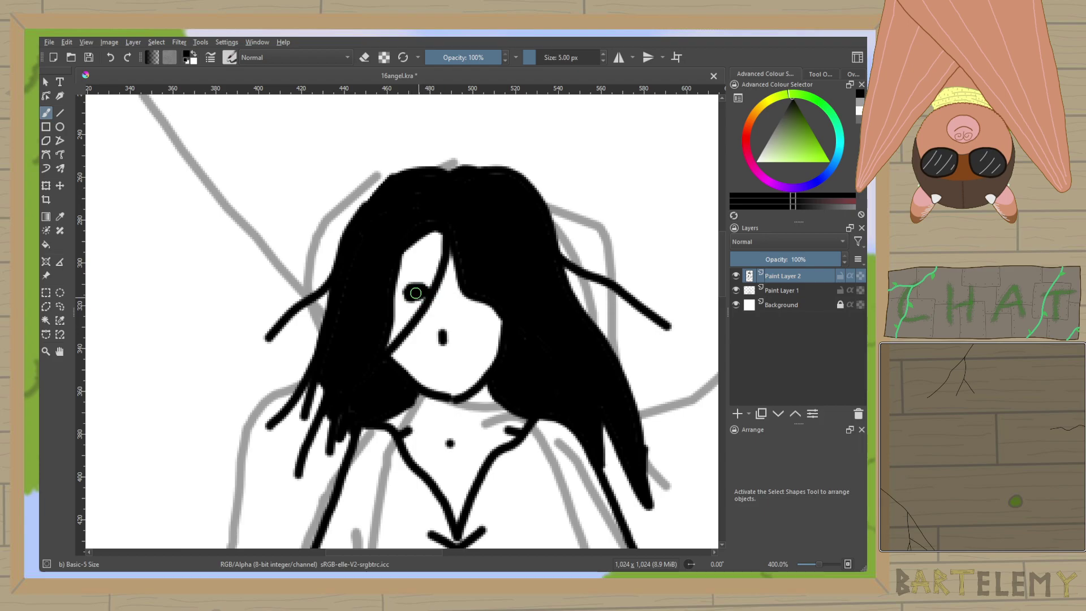
{"action": "left_click_drag", "start_coordinate": [436, 373], "coordinate": [450, 372]}
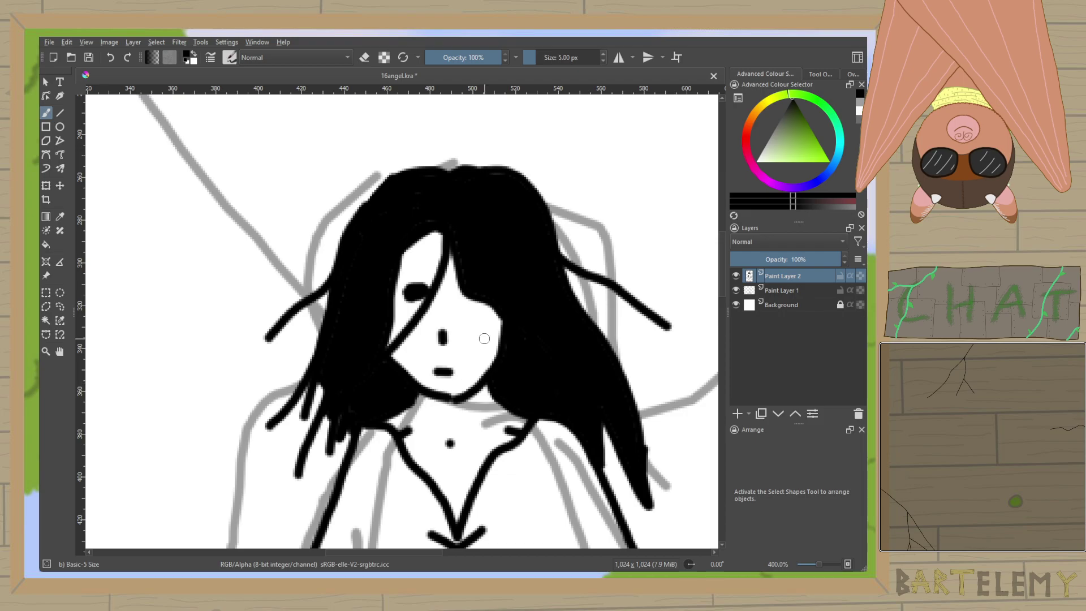
Save the changes to 16angel.kra.
{"action": "scroll", "coordinate": [484, 338], "scroll_direction": "down", "scroll_amount": 6}
{"action": "scroll", "coordinate": [521, 363], "scroll_direction": "up", "scroll_amount": 5}
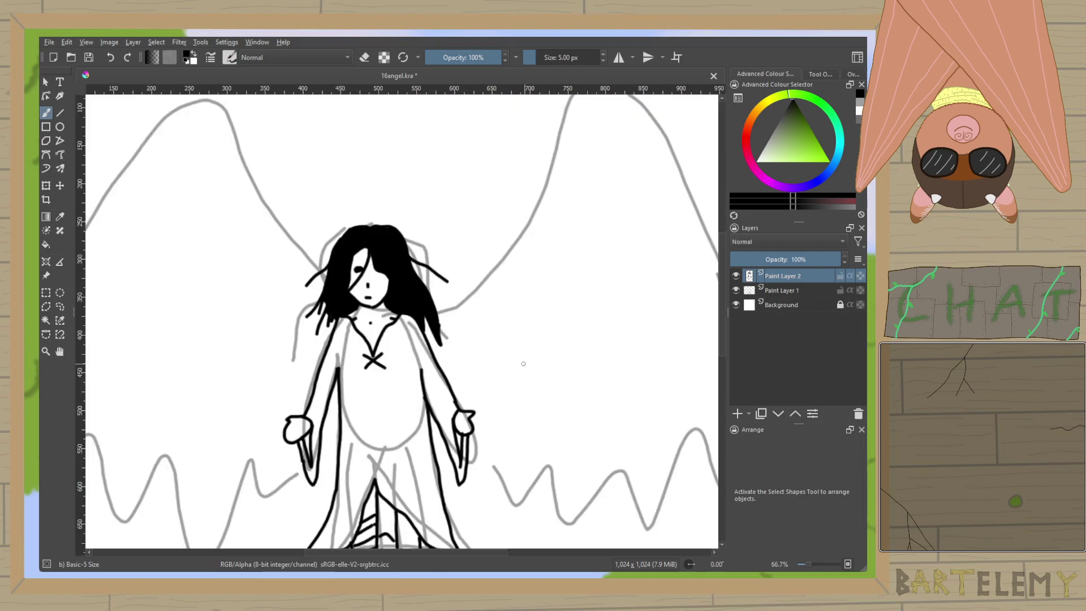
{"action": "key", "text": "ctrl+s"}
Ink the right-hand wing's black outline, from the shoulder over a high rounded arch and back along a jagged, wavy lower edge.
{"action": "scroll", "coordinate": [481, 310], "scroll_direction": "up", "scroll_amount": 1}
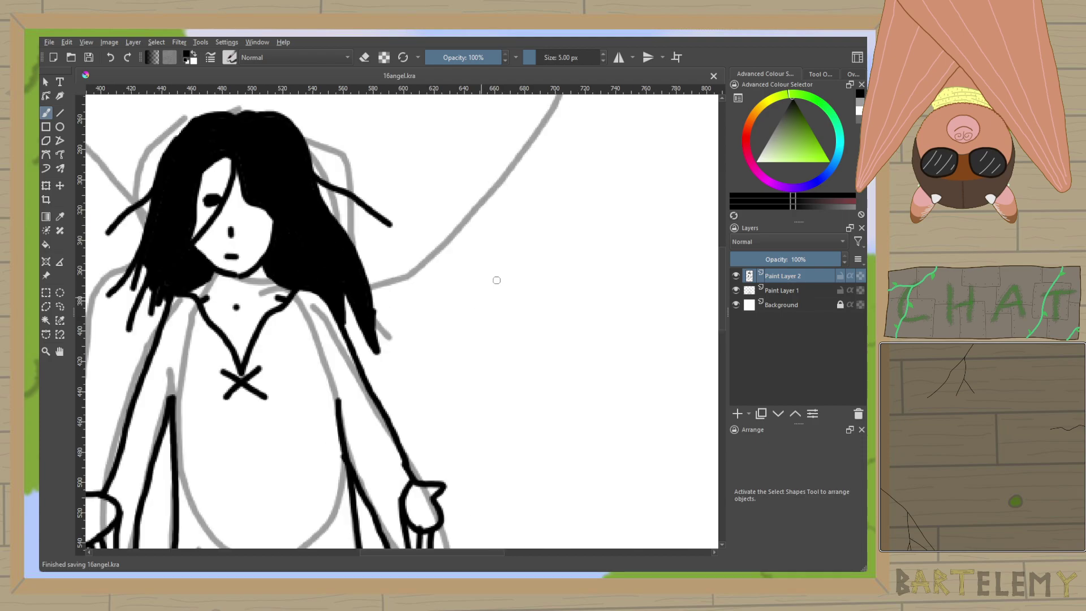
{"action": "scroll", "coordinate": [490, 286], "scroll_direction": "down", "scroll_amount": 3}
{"action": "scroll", "coordinate": [433, 351], "scroll_direction": "up", "scroll_amount": 1}
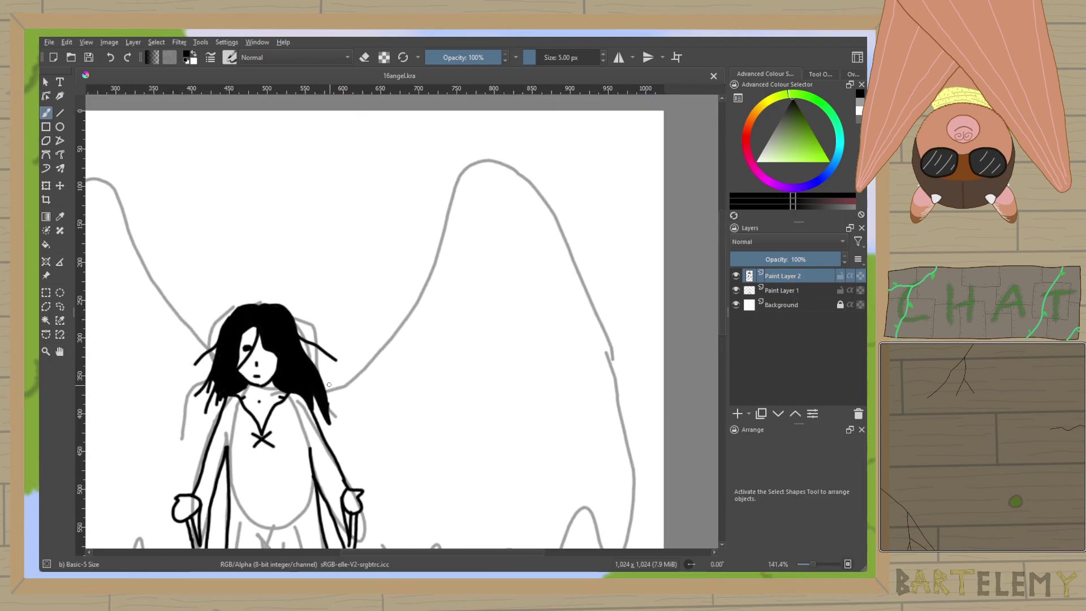
{"action": "mouse_move", "coordinate": [322, 380]}
{"action": "left_mouse_down"}
{"action": "mouse_move", "coordinate": [381, 331]}
{"action": "mouse_move", "coordinate": [433, 224]}
{"action": "mouse_move", "coordinate": [538, 214]}
{"action": "mouse_move", "coordinate": [630, 252]}
{"action": "left_mouse_up"}
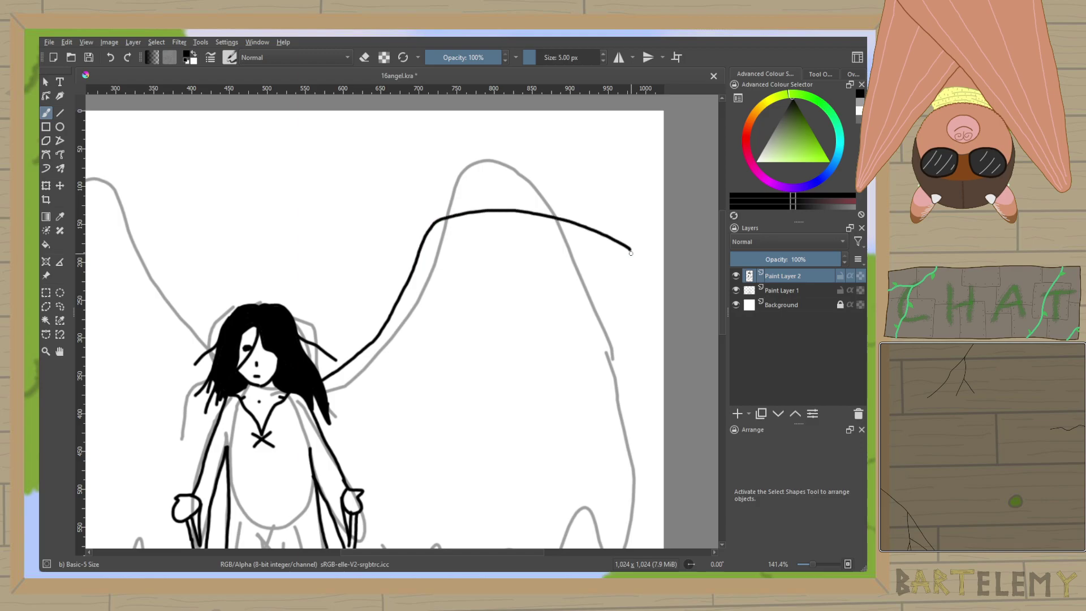
{"action": "key", "text": "ctrl+z"}
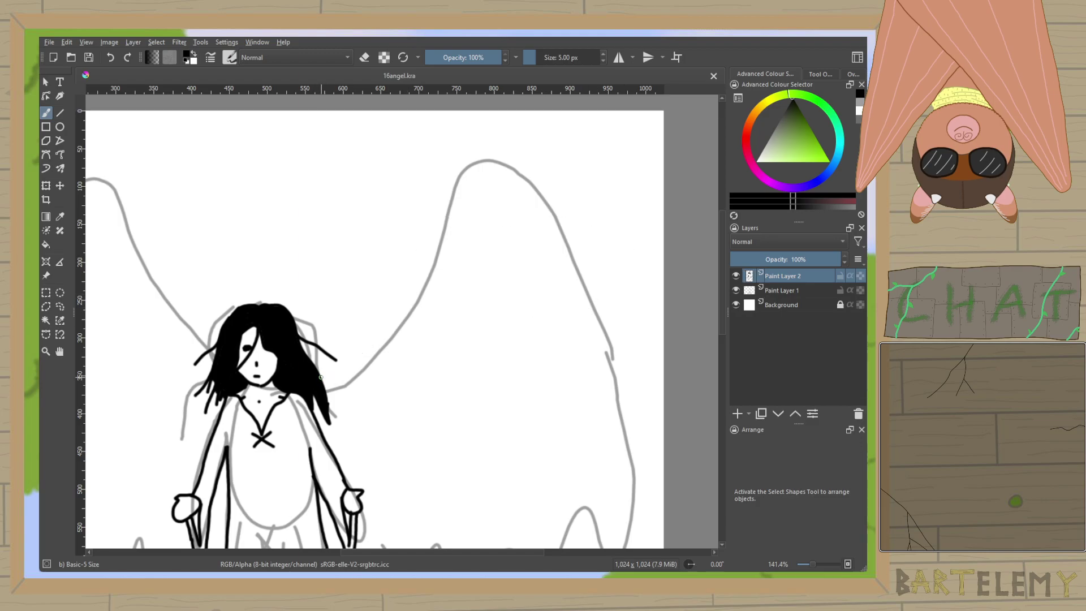
{"action": "mouse_move", "coordinate": [342, 365]}
{"action": "left_mouse_down"}
{"action": "mouse_move", "coordinate": [418, 292]}
{"action": "mouse_move", "coordinate": [516, 162]}
{"action": "left_mouse_up"}
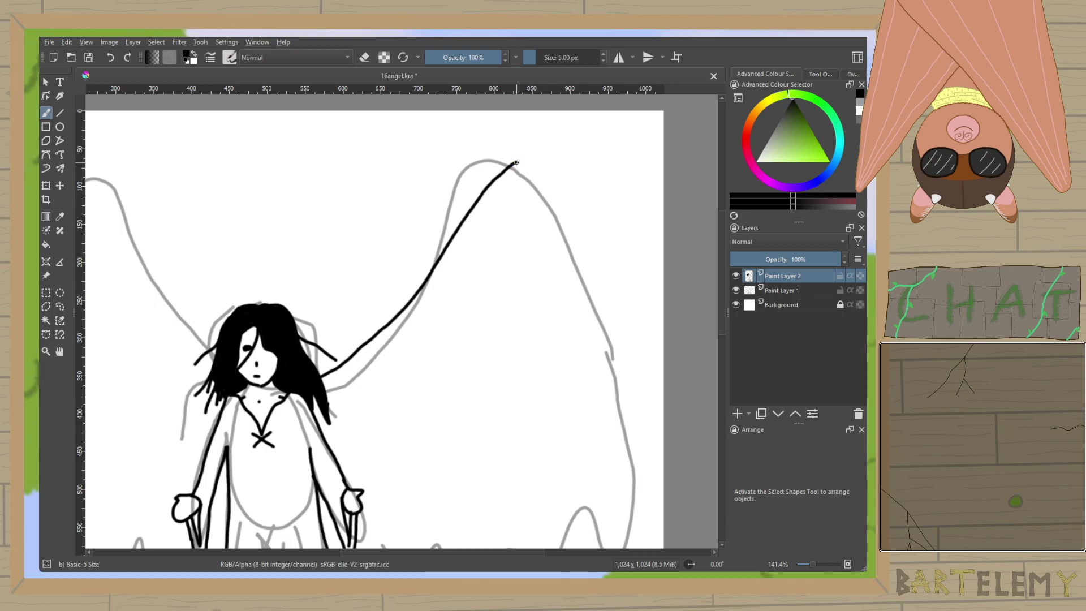
{"action": "mouse_move", "coordinate": [541, 168]}
{"action": "left_mouse_down"}
{"action": "mouse_move", "coordinate": [642, 314]}
{"action": "mouse_move", "coordinate": [650, 377]}
{"action": "mouse_move", "coordinate": [635, 431]}
{"action": "mouse_move", "coordinate": [605, 405]}
{"action": "mouse_move", "coordinate": [604, 267]}
{"action": "mouse_move", "coordinate": [518, 377]}
{"action": "mouse_move", "coordinate": [446, 348]}
{"action": "mouse_move", "coordinate": [415, 375]}
{"action": "mouse_move", "coordinate": [335, 352]}
{"action": "left_mouse_up"}
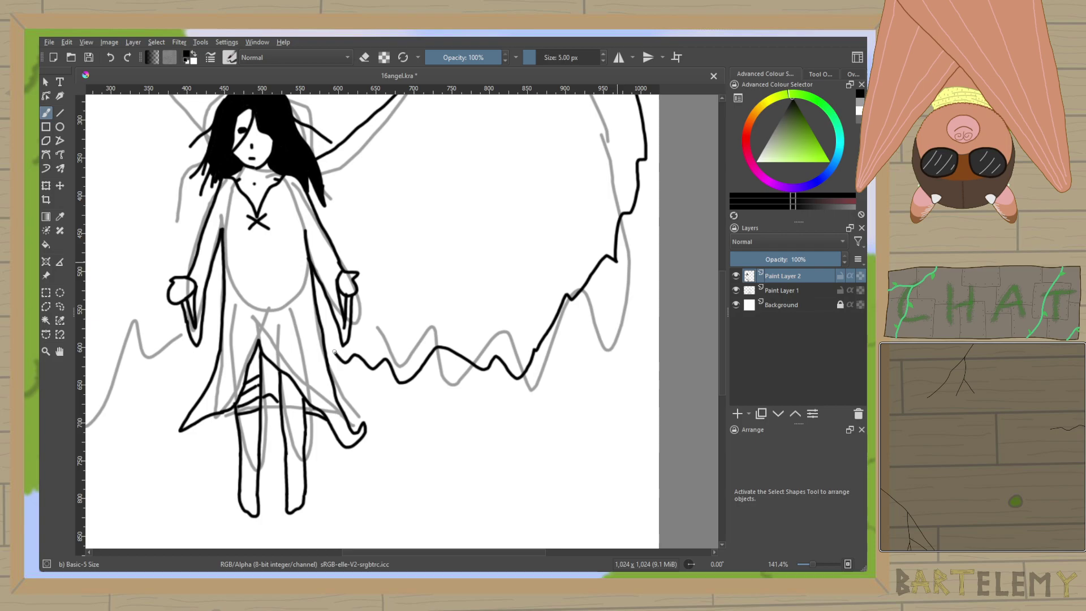
Ink the left-hand wing's black outline with a rounded top, a small notch on its outer side and a wavy lower edge.
{"action": "scroll", "coordinate": [329, 326], "scroll_direction": "down", "scroll_amount": 4}
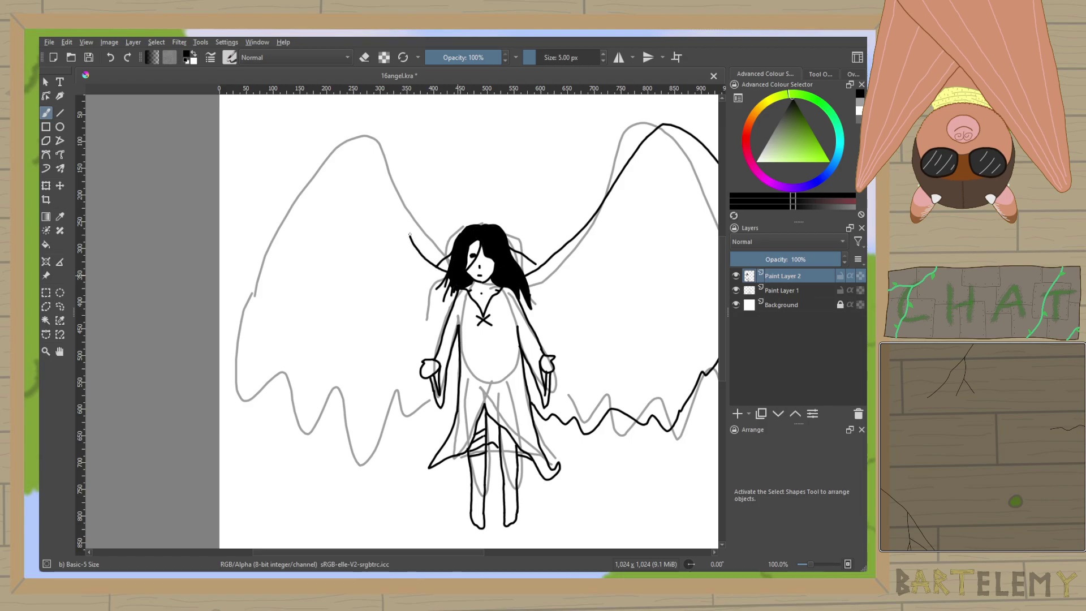
{"action": "mouse_move", "coordinate": [375, 182]}
{"action": "left_mouse_down"}
{"action": "mouse_move", "coordinate": [317, 156]}
{"action": "mouse_move", "coordinate": [307, 174]}
{"action": "mouse_move", "coordinate": [229, 326]}
{"action": "mouse_move", "coordinate": [232, 398]}
{"action": "mouse_move", "coordinate": [251, 413]}
{"action": "left_mouse_up"}
{"action": "mouse_move", "coordinate": [317, 408]}
{"action": "left_mouse_down"}
{"action": "mouse_move", "coordinate": [337, 447]}
{"action": "mouse_move", "coordinate": [361, 412]}
{"action": "mouse_move", "coordinate": [429, 425]}
{"action": "left_mouse_up"}
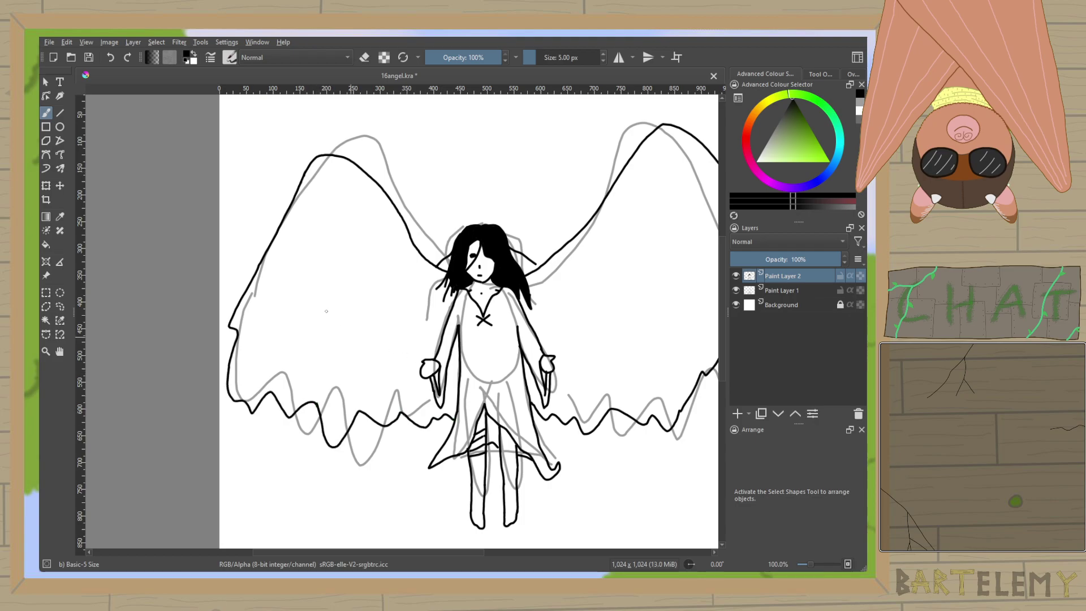
Draw zigzag feather marks, two inside the left-hand wing and three inside the right-hand one, and hide Paint Layer 1.
{"action": "left_click_drag", "start_coordinate": [321, 278], "coordinate": [358, 295]}
{"action": "mouse_move", "coordinate": [290, 334]}
{"action": "left_mouse_down"}
{"action": "mouse_move", "coordinate": [289, 370]}
{"action": "mouse_move", "coordinate": [365, 368]}
{"action": "left_mouse_up"}
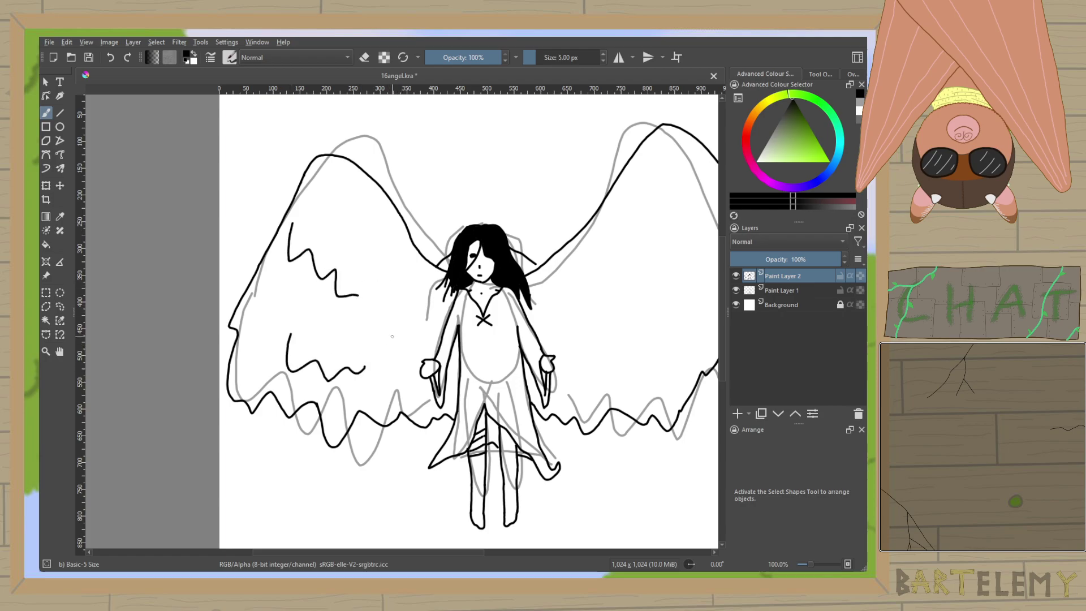
{"action": "left_click", "coordinate": [735, 290]}
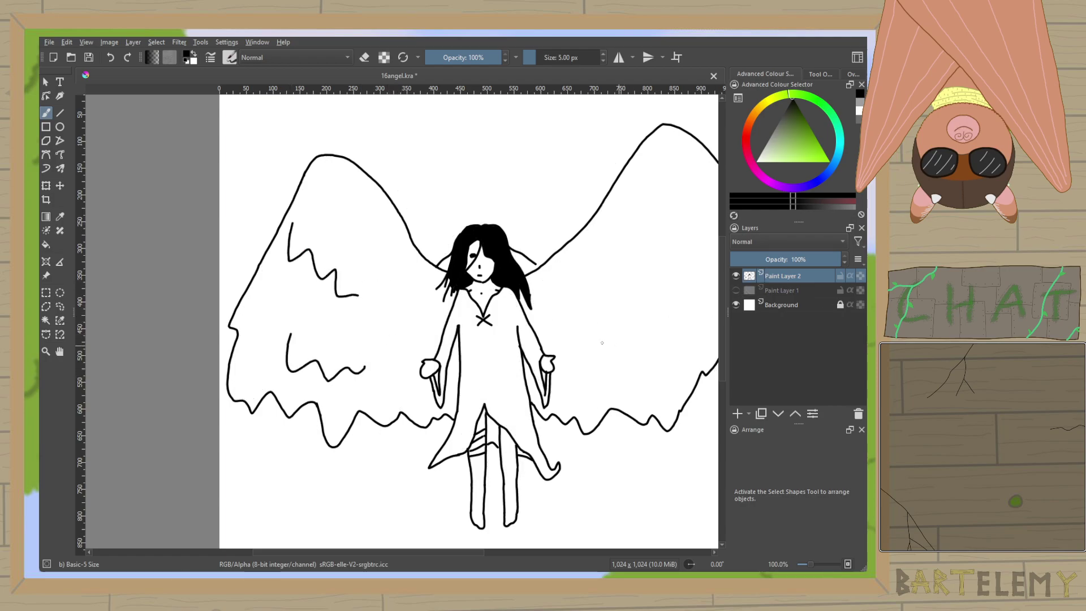
{"action": "key", "text": "1"}
{"action": "mouse_move", "coordinate": [516, 263]}
{"action": "left_mouse_down"}
{"action": "mouse_move", "coordinate": [546, 251]}
{"action": "mouse_move", "coordinate": [576, 214]}
{"action": "left_mouse_up"}
{"action": "mouse_move", "coordinate": [501, 354]}
{"action": "left_mouse_down"}
{"action": "mouse_move", "coordinate": [519, 388]}
{"action": "mouse_move", "coordinate": [540, 388]}
{"action": "mouse_move", "coordinate": [563, 344]}
{"action": "left_mouse_up"}
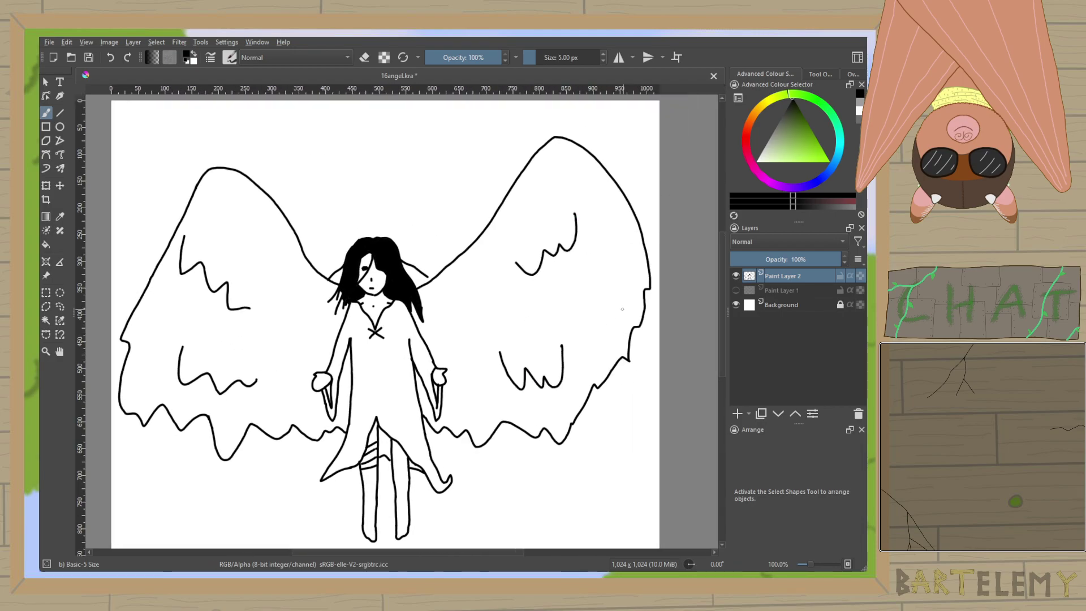
{"action": "left_click_drag", "start_coordinate": [615, 314], "coordinate": [627, 277]}
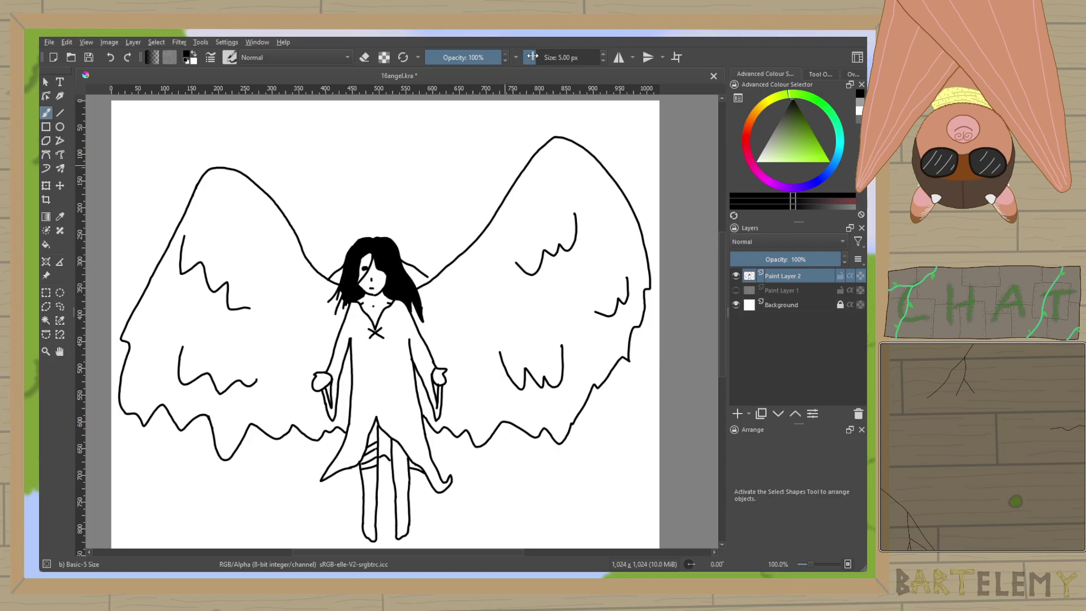
Erase a thin curved highlight along the upper right side of the hair with a 3 px eraser.
{"action": "left_click", "coordinate": [604, 60]}
{"action": "left_click", "coordinate": [604, 60]}
{"action": "left_click", "coordinate": [366, 57]}
{"action": "scroll", "coordinate": [400, 266], "scroll_direction": "up", "scroll_amount": 5}
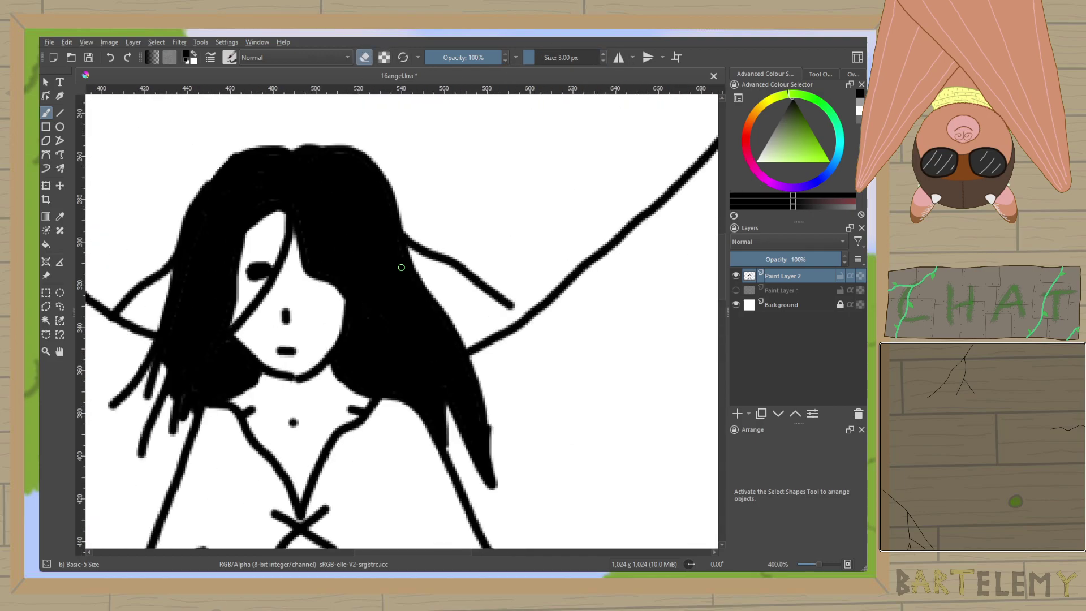
{"action": "mouse_move", "coordinate": [363, 190]}
{"action": "left_mouse_down"}
{"action": "mouse_move", "coordinate": [393, 207]}
{"action": "mouse_move", "coordinate": [407, 230]}
{"action": "left_mouse_up"}
{"action": "scroll", "coordinate": [406, 338], "scroll_direction": "down", "scroll_amount": 5}
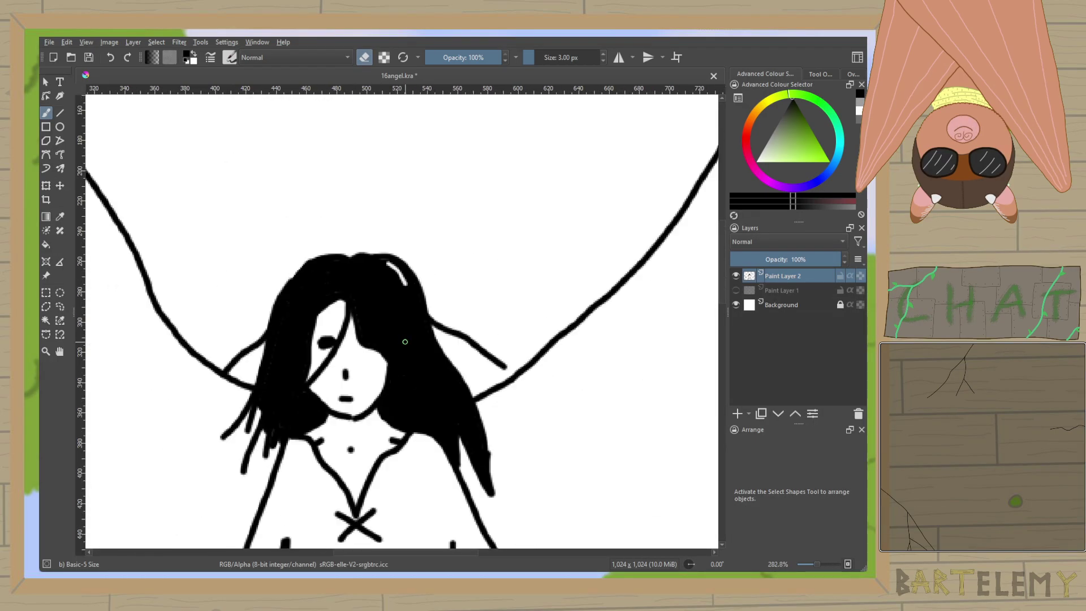
{"action": "scroll", "coordinate": [383, 317], "scroll_direction": "up", "scroll_amount": 6}
{"action": "key", "text": "ctrl+z"}
{"action": "left_click_drag", "start_coordinate": [426, 154], "coordinate": [466, 242]}
{"action": "scroll", "coordinate": [466, 242], "scroll_direction": "down", "scroll_amount": 4}
{"action": "scroll", "coordinate": [484, 296], "scroll_direction": "up", "scroll_amount": 1}
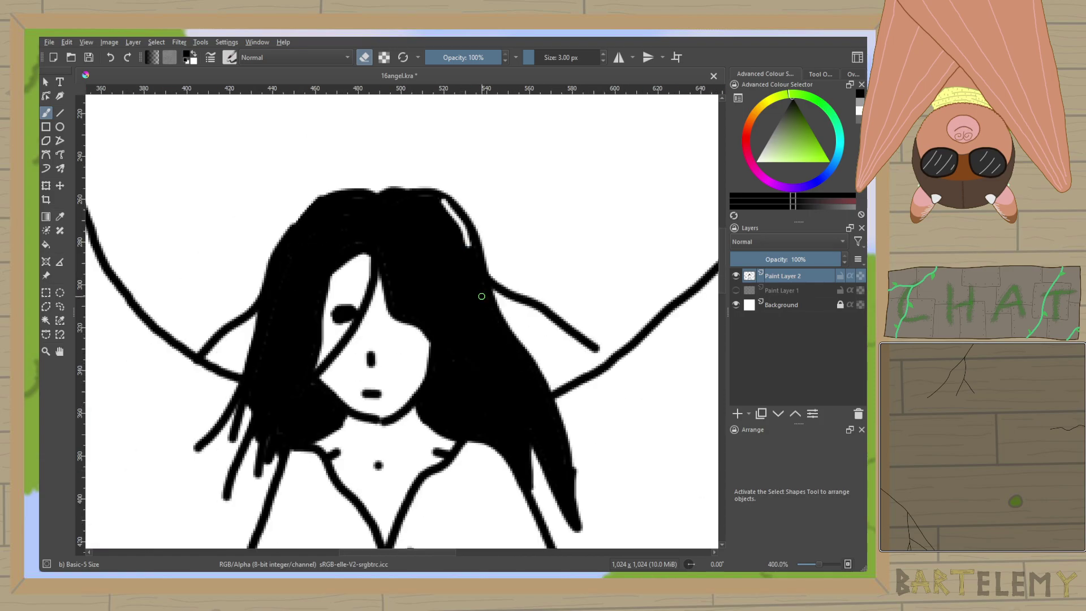
{"action": "scroll", "coordinate": [481, 295], "scroll_direction": "up", "scroll_amount": 2}
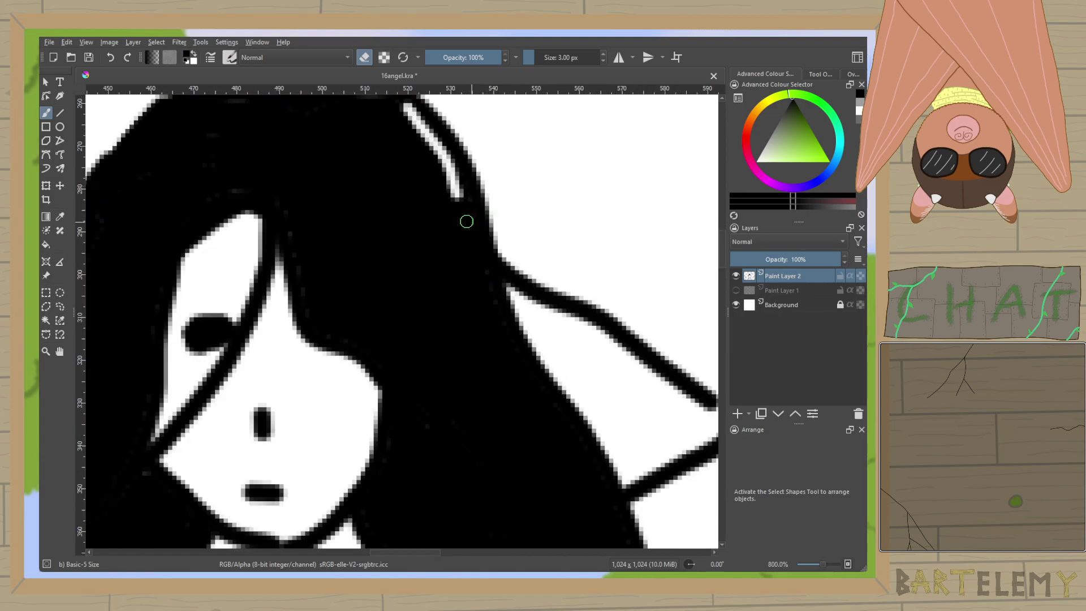
{"action": "left_click_drag", "start_coordinate": [456, 194], "coordinate": [475, 236]}
{"action": "scroll", "coordinate": [481, 248], "scroll_direction": "down", "scroll_amount": 2}
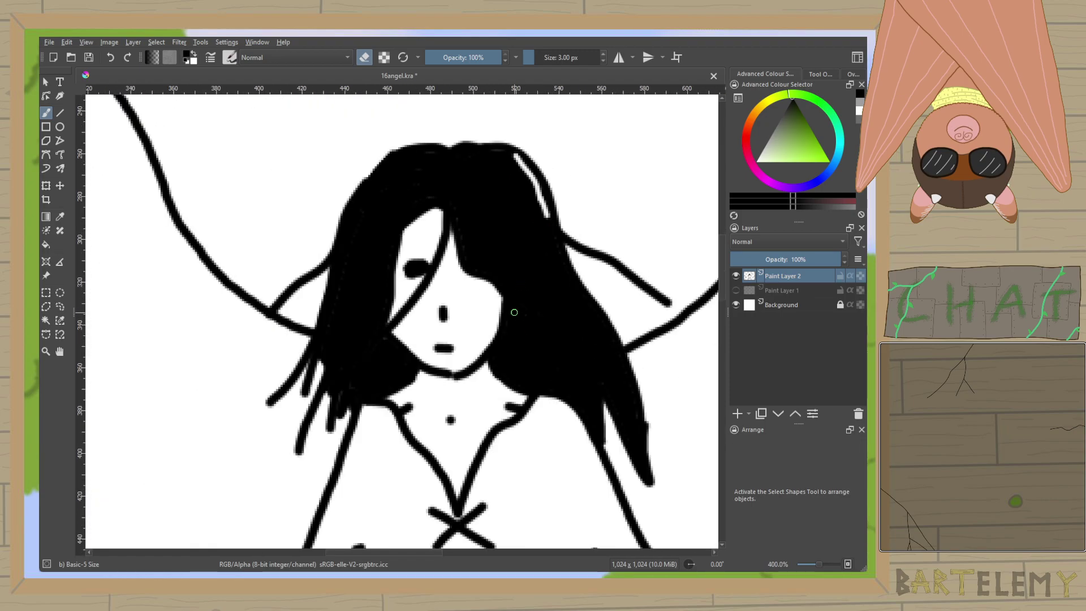
Erase thin strand lines in the hair, running down from both sides of the face and through the right-hand lock.
{"action": "mouse_move", "coordinate": [517, 313]}
{"action": "left_mouse_down"}
{"action": "mouse_move", "coordinate": [527, 350]}
{"action": "mouse_move", "coordinate": [552, 377]}
{"action": "left_mouse_up"}
{"action": "key", "text": "ctrl+z"}
{"action": "left_click_drag", "start_coordinate": [503, 307], "coordinate": [547, 382]}
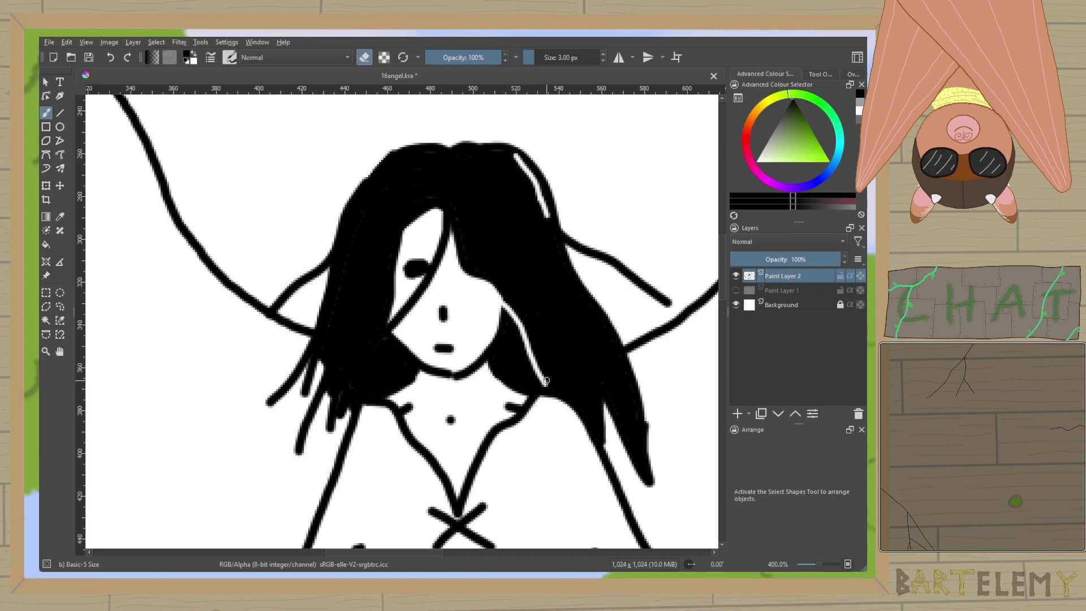
{"action": "mouse_move", "coordinate": [385, 323]}
{"action": "left_mouse_down"}
{"action": "mouse_move", "coordinate": [341, 361]}
{"action": "mouse_move", "coordinate": [359, 365]}
{"action": "mouse_move", "coordinate": [343, 378]}
{"action": "left_mouse_up"}
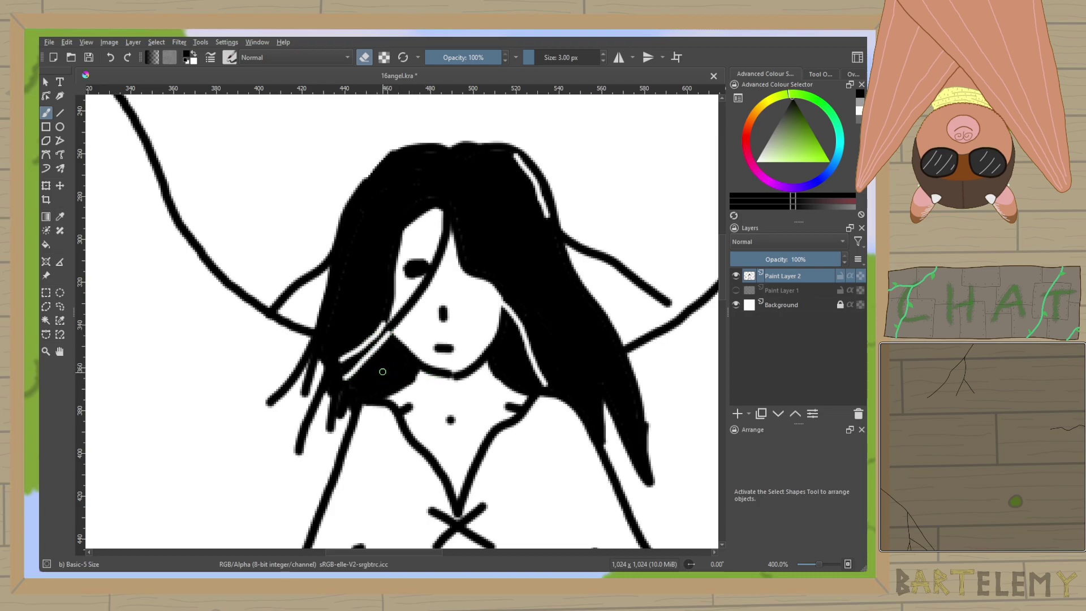
{"action": "mouse_move", "coordinate": [481, 188]}
{"action": "left_mouse_down"}
{"action": "mouse_move", "coordinate": [482, 227]}
{"action": "mouse_move", "coordinate": [526, 262]}
{"action": "mouse_move", "coordinate": [541, 308]}
{"action": "left_mouse_up"}
{"action": "scroll", "coordinate": [541, 307], "scroll_direction": "down", "scroll_amount": 5}
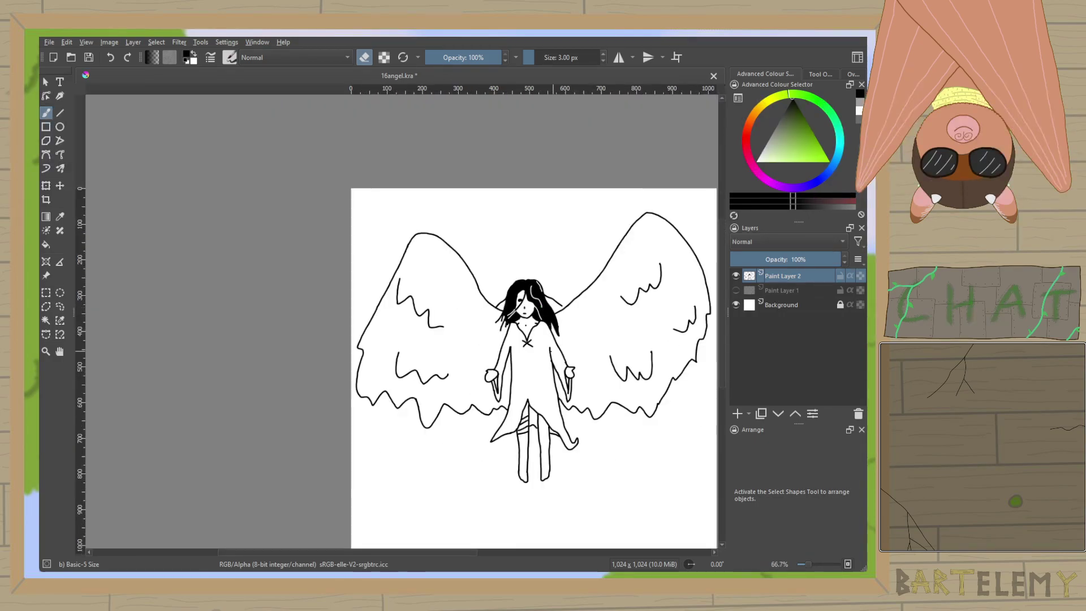
{"action": "scroll", "coordinate": [684, 418], "scroll_direction": "up", "scroll_amount": 3}
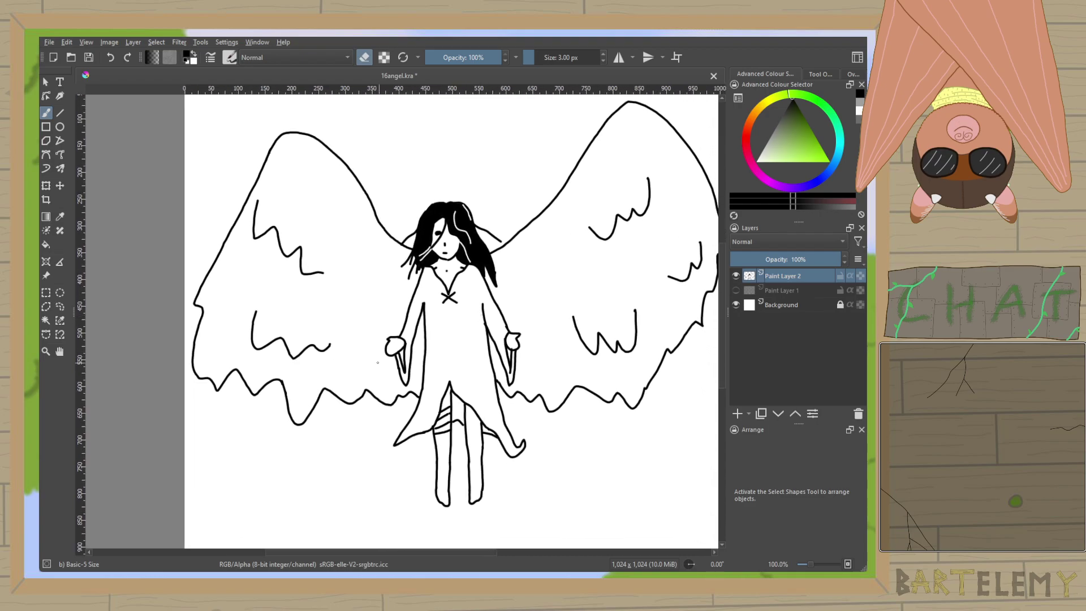
Turn off erasing, restore the 5 px brush size and fill the right-hand sleeve opening below the hand with black.
{"action": "left_click", "coordinate": [603, 54]}
{"action": "left_click", "coordinate": [603, 55]}
{"action": "key", "text": "e"}
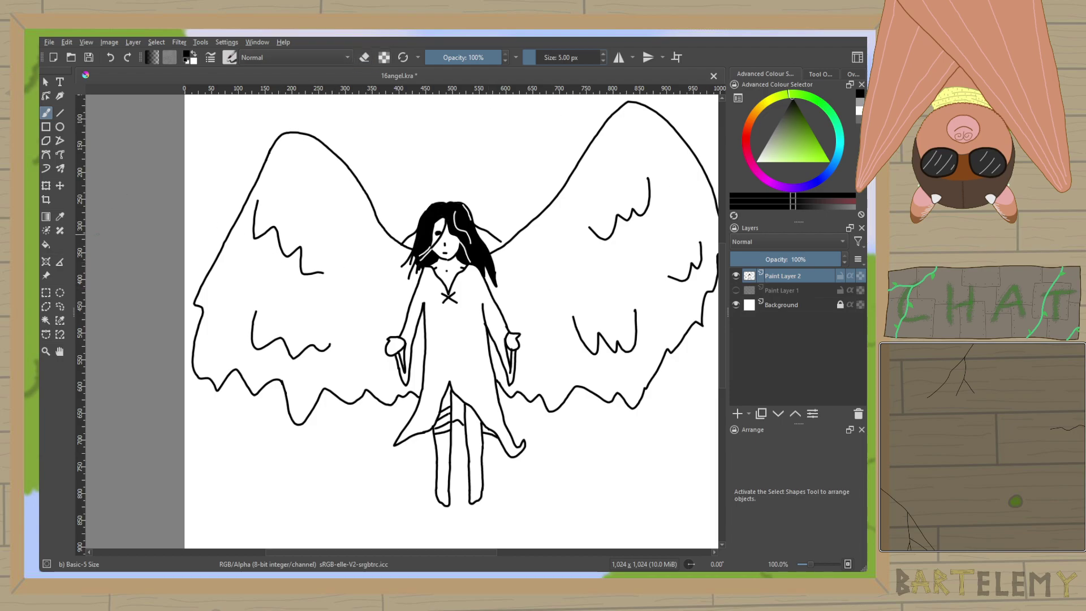
{"action": "left_click", "coordinate": [47, 244]}
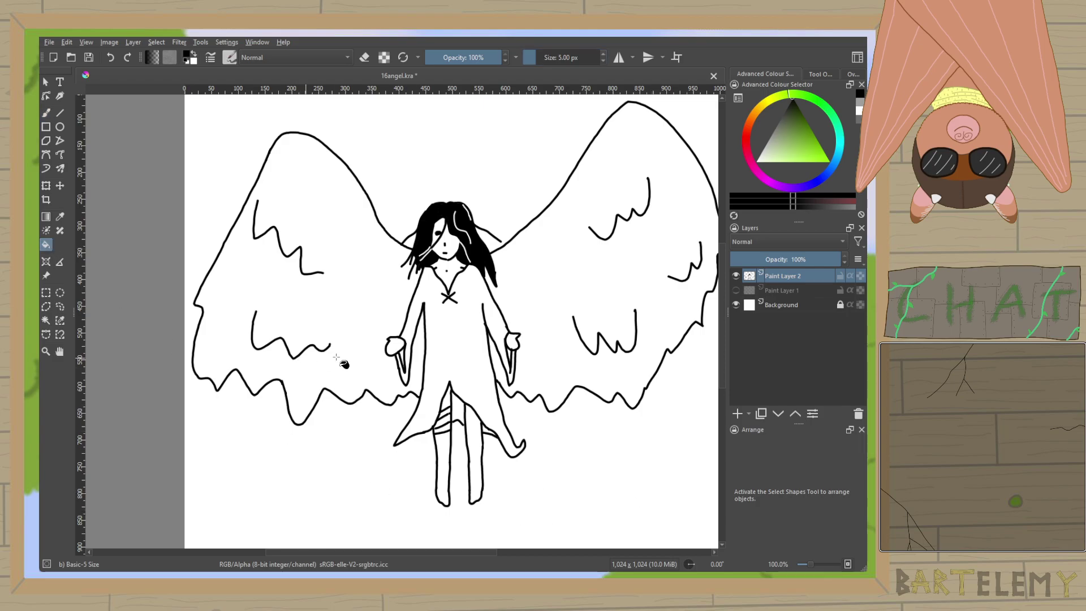
{"action": "scroll", "coordinate": [347, 364], "scroll_direction": "up", "scroll_amount": 2}
{"action": "scroll", "coordinate": [369, 353], "scroll_direction": "up", "scroll_amount": 2}
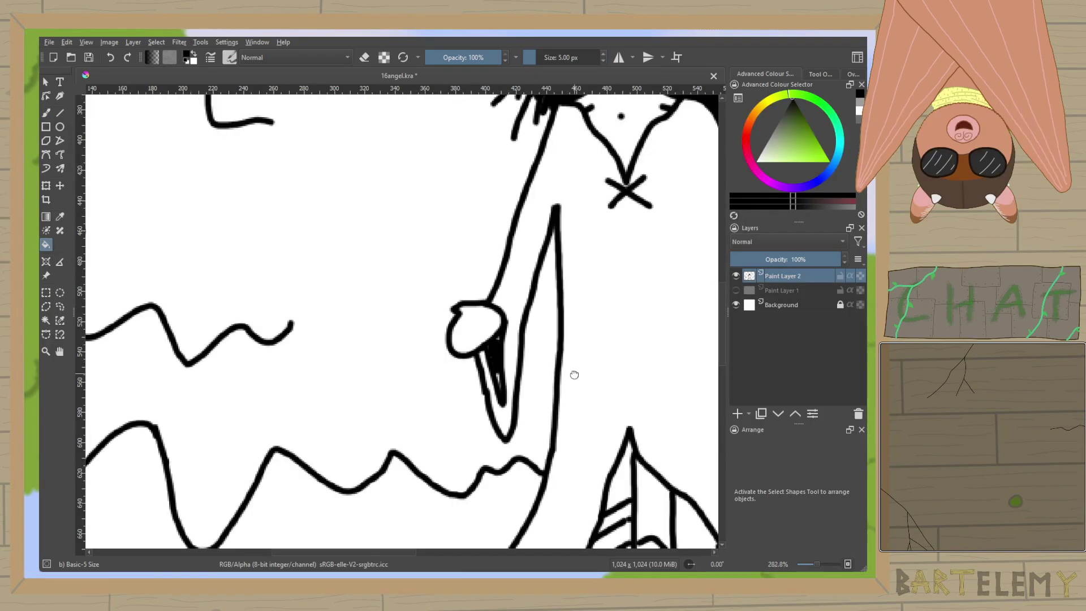
{"action": "scroll", "coordinate": [622, 393], "scroll_direction": "right", "scroll_amount": 6}
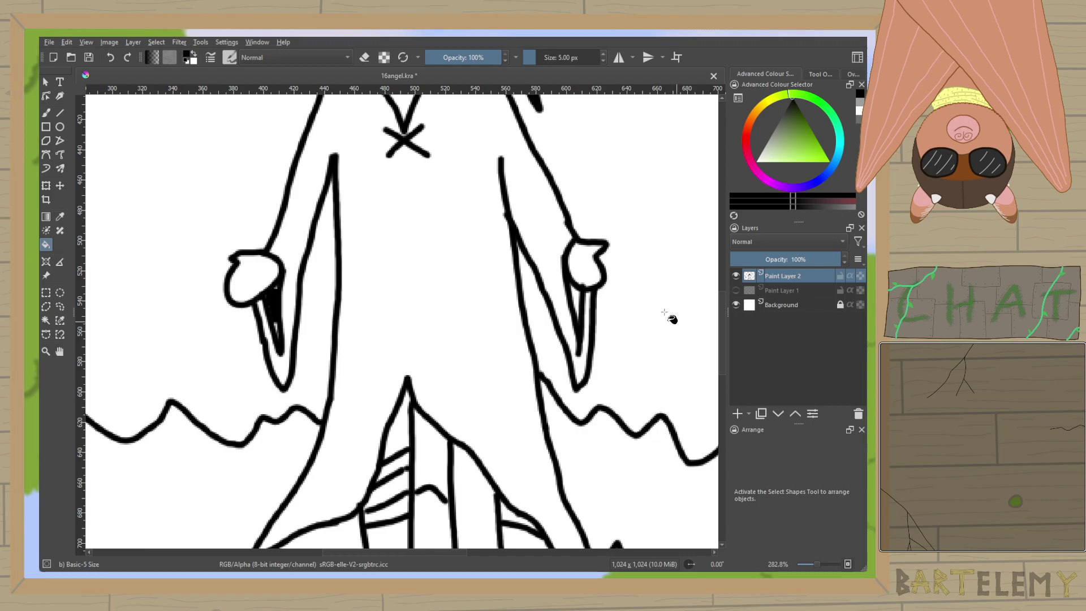
{"action": "left_click", "coordinate": [581, 302]}
{"action": "left_click", "coordinate": [46, 112]}
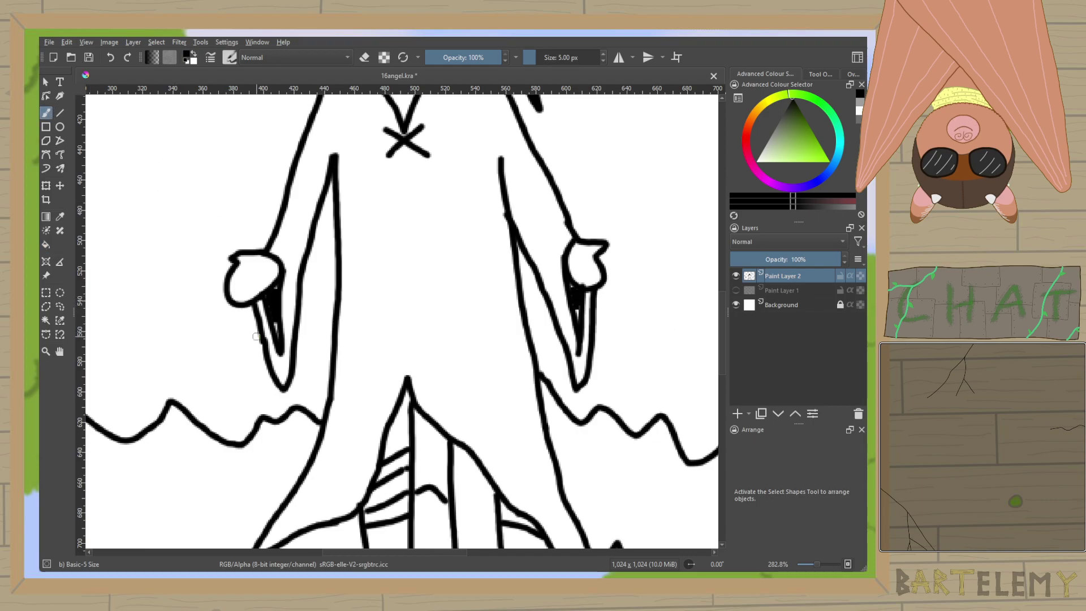
Brush over the remaining white gaps in both sleeve openings with black and save the drawing.
{"action": "scroll", "coordinate": [273, 335], "scroll_direction": "up", "scroll_amount": 3}
{"action": "mouse_move", "coordinate": [293, 332]}
{"action": "left_mouse_down"}
{"action": "mouse_move", "coordinate": [267, 279]}
{"action": "mouse_move", "coordinate": [276, 235]}
{"action": "mouse_move", "coordinate": [252, 225]}
{"action": "mouse_move", "coordinate": [274, 212]}
{"action": "left_mouse_up"}
{"action": "scroll", "coordinate": [272, 261], "scroll_direction": "down", "scroll_amount": 1}
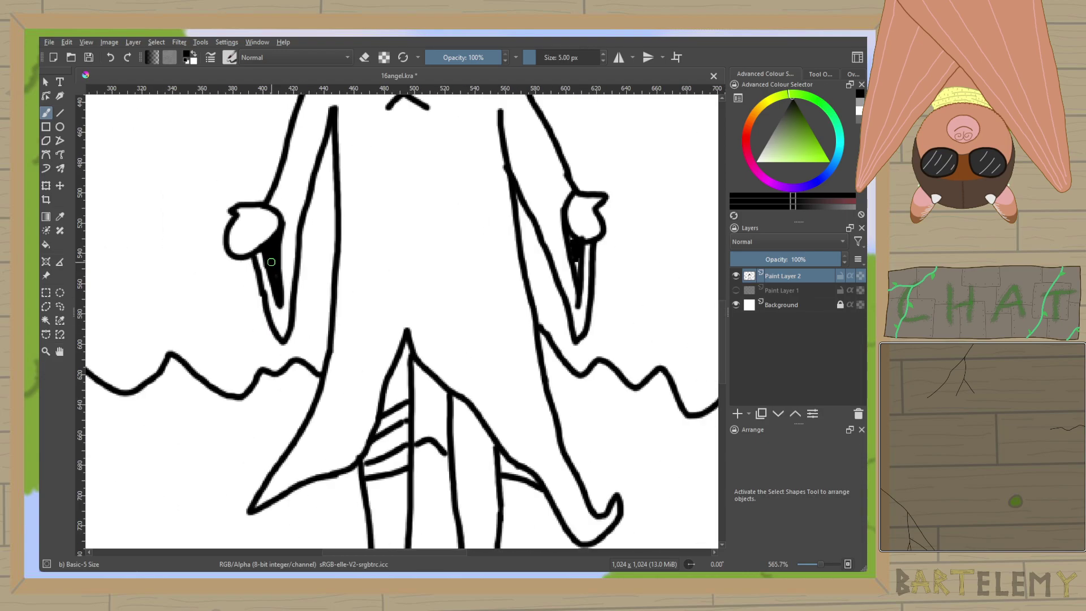
{"action": "scroll", "coordinate": [598, 236], "scroll_direction": "up", "scroll_amount": 3}
{"action": "mouse_move", "coordinate": [552, 317]}
{"action": "left_mouse_down"}
{"action": "mouse_move", "coordinate": [528, 349]}
{"action": "mouse_move", "coordinate": [516, 242]}
{"action": "left_mouse_up"}
{"action": "key", "text": "e"}
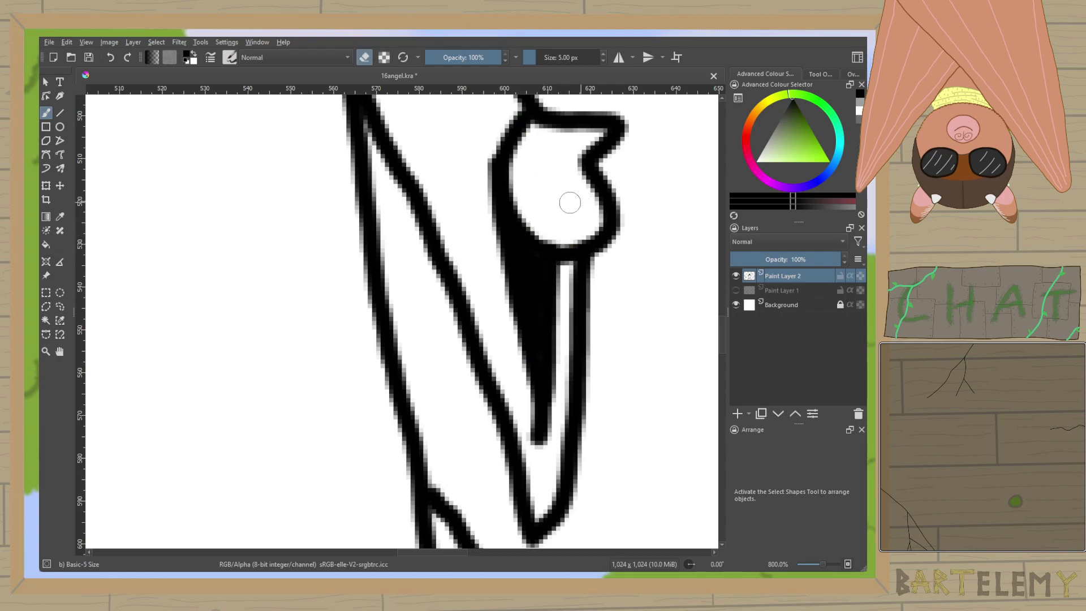
{"action": "scroll", "coordinate": [569, 202], "scroll_direction": "down", "scroll_amount": 10}
{"action": "left_click_drag", "start_coordinate": [570, 202], "coordinate": [537, 311]}
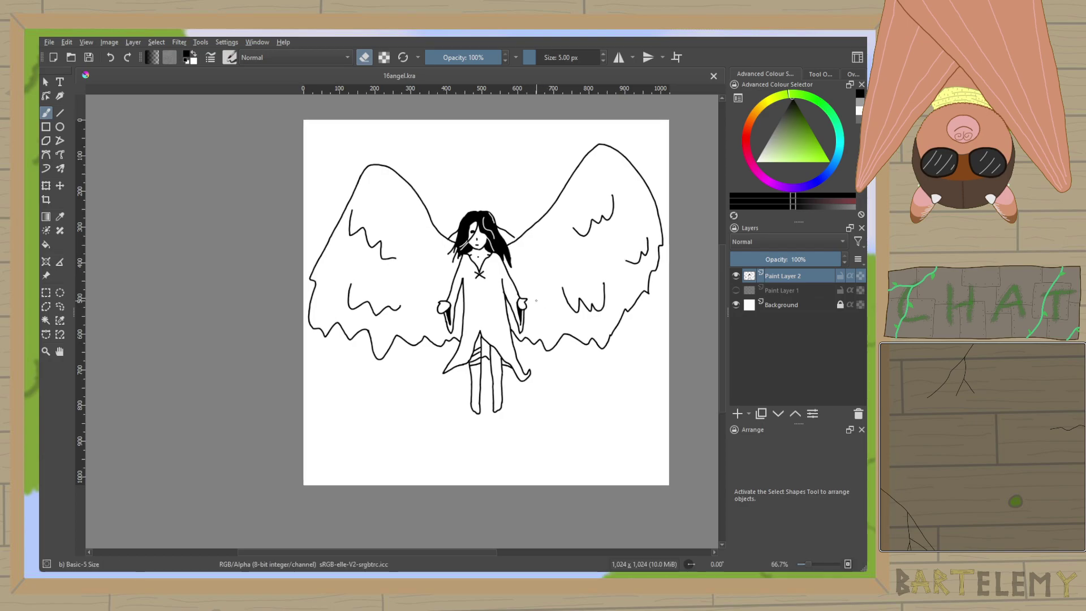
Erase the tip of the curved line between the legs and add small 3 px black marks across both upper legs.
{"action": "scroll", "coordinate": [492, 362], "scroll_direction": "up", "scroll_amount": 6}
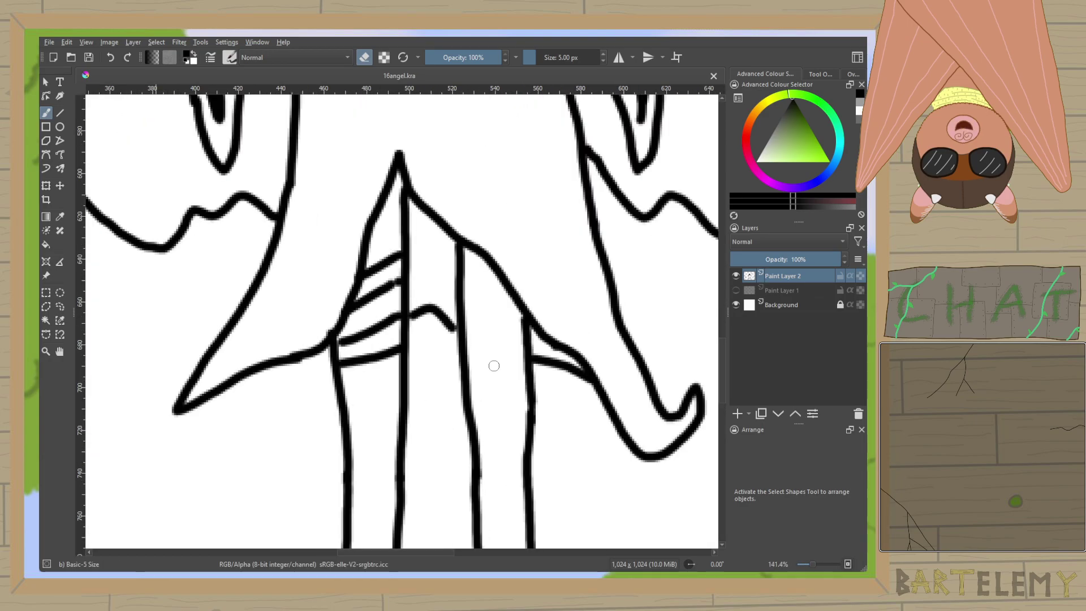
{"action": "left_click", "coordinate": [456, 330]}
{"action": "left_click", "coordinate": [603, 60]}
{"action": "scroll", "coordinate": [396, 226], "scroll_direction": "down", "scroll_amount": 3}
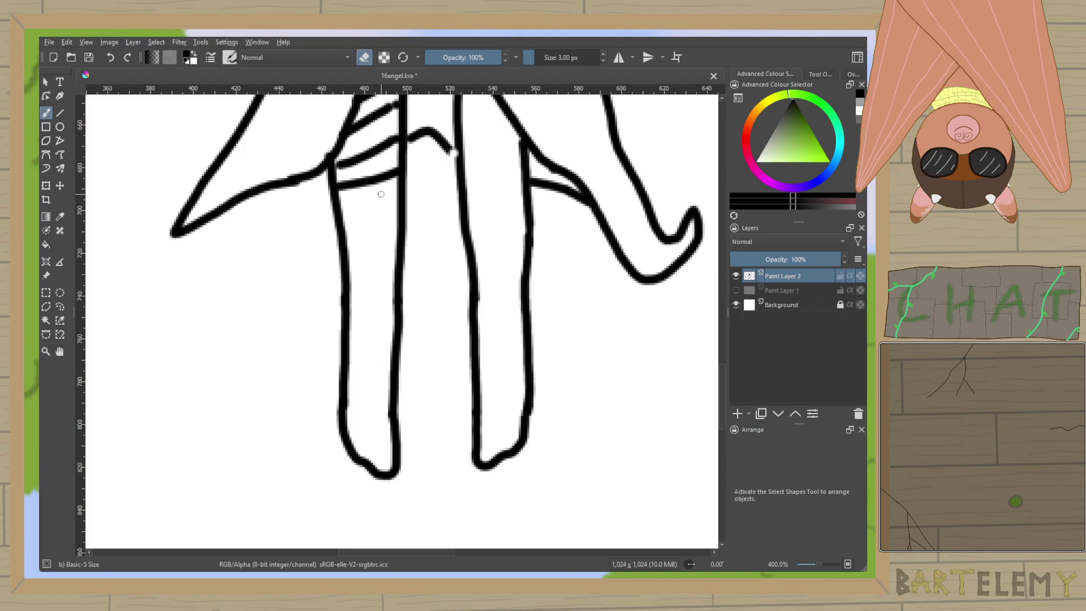
{"action": "key", "text": "e"}
{"action": "left_click_drag", "start_coordinate": [378, 188], "coordinate": [378, 199]}
{"action": "left_click_drag", "start_coordinate": [486, 193], "coordinate": [484, 207]}
{"action": "left_click", "coordinate": [512, 200]}
{"action": "scroll", "coordinate": [376, 197], "scroll_direction": "down", "scroll_amount": 6}
{"action": "scroll", "coordinate": [441, 339], "scroll_direction": "up", "scroll_amount": 3}
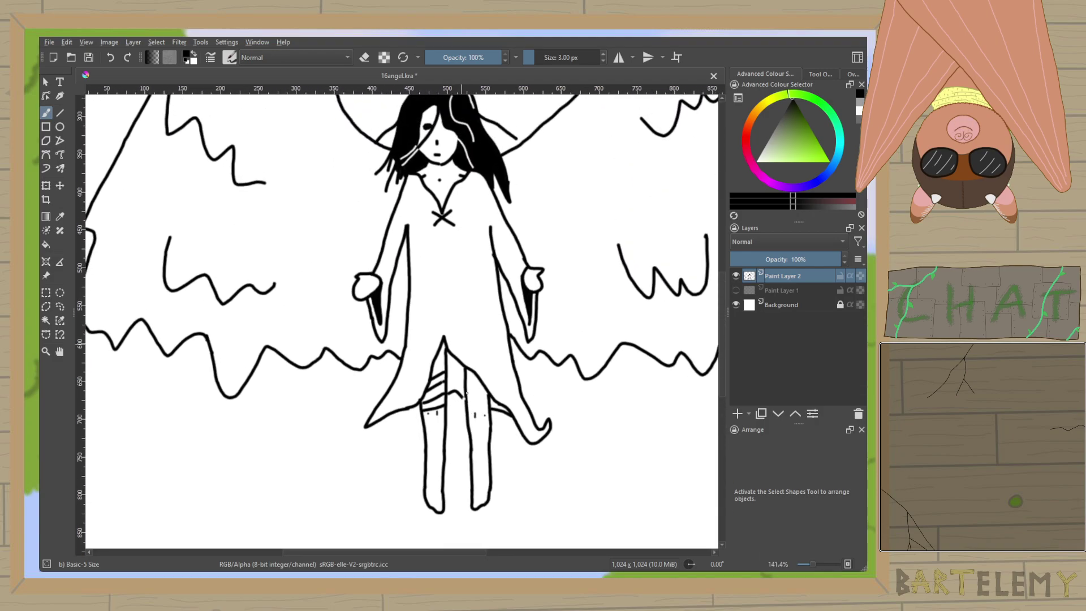
Draw a thin 3 px curved fold line on the lower right part of the dress.
{"action": "left_click_drag", "start_coordinate": [496, 366], "coordinate": [467, 304]}
{"action": "scroll", "coordinate": [386, 289], "scroll_direction": "up", "scroll_amount": 3}
{"action": "scroll", "coordinate": [422, 257], "scroll_direction": "down", "scroll_amount": 3}
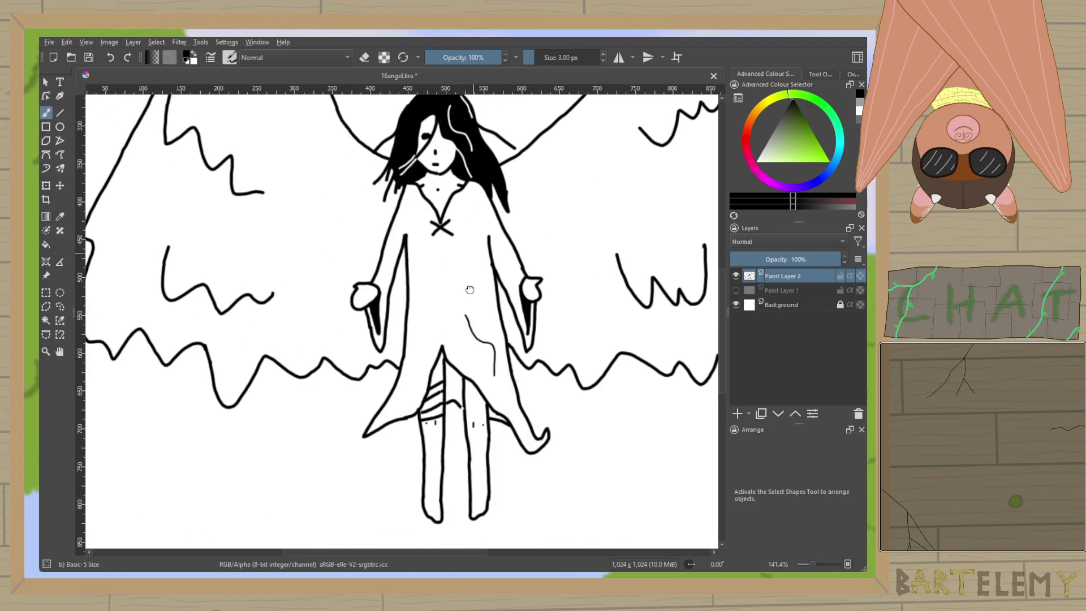
{"action": "scroll", "coordinate": [479, 307], "scroll_direction": "up", "scroll_amount": 3}
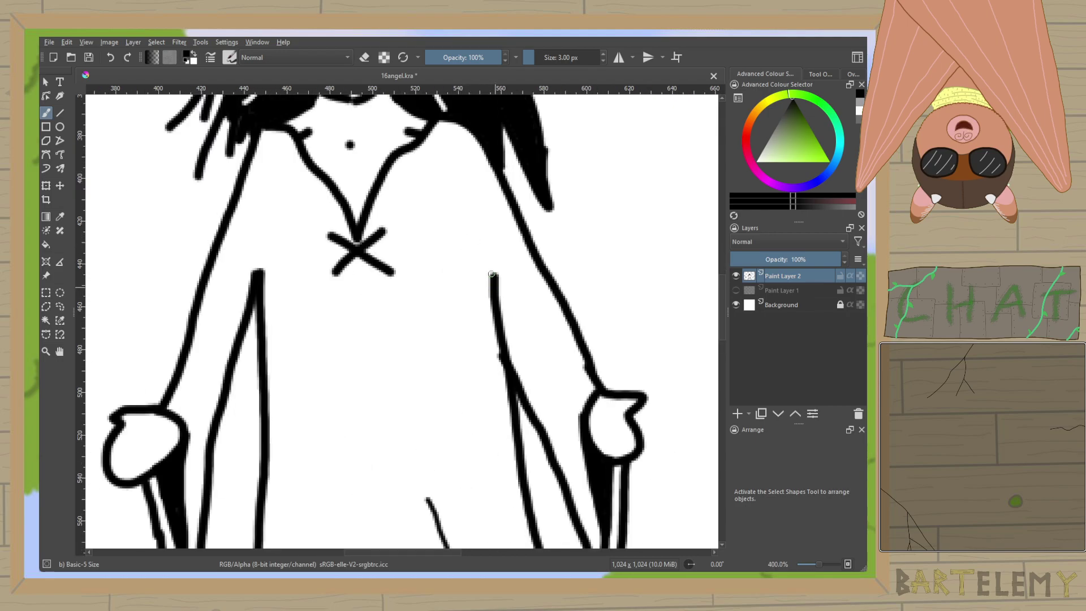
{"action": "scroll", "coordinate": [491, 274], "scroll_direction": "down", "scroll_amount": 5}
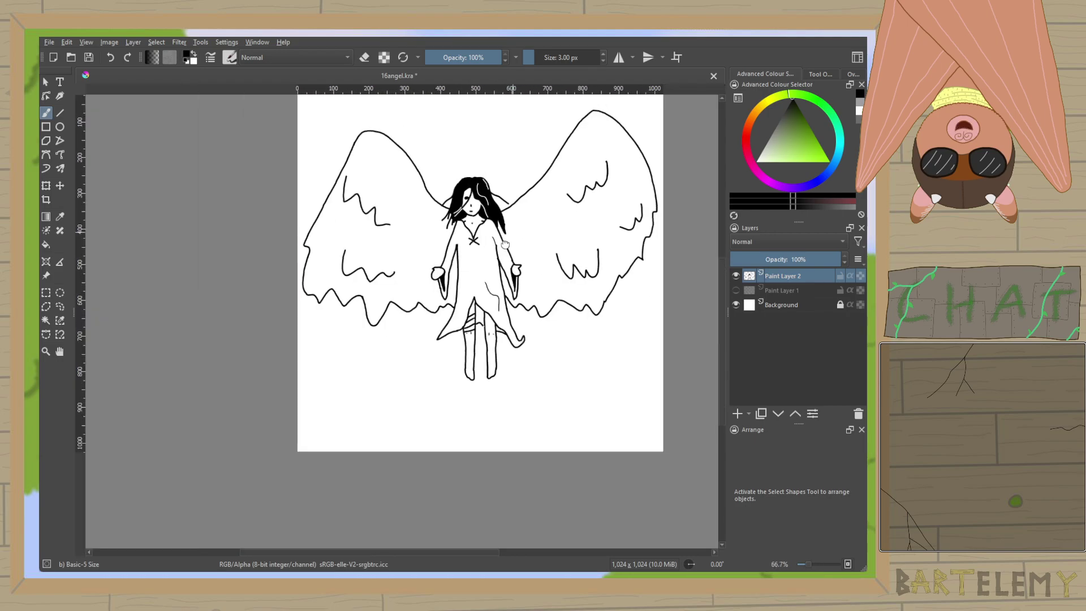
Close the gap between the curved line's end and the right-hand leg's inner outline with a short 3 px black stroke.
{"action": "left_click_drag", "start_coordinate": [516, 241], "coordinate": [485, 270]}
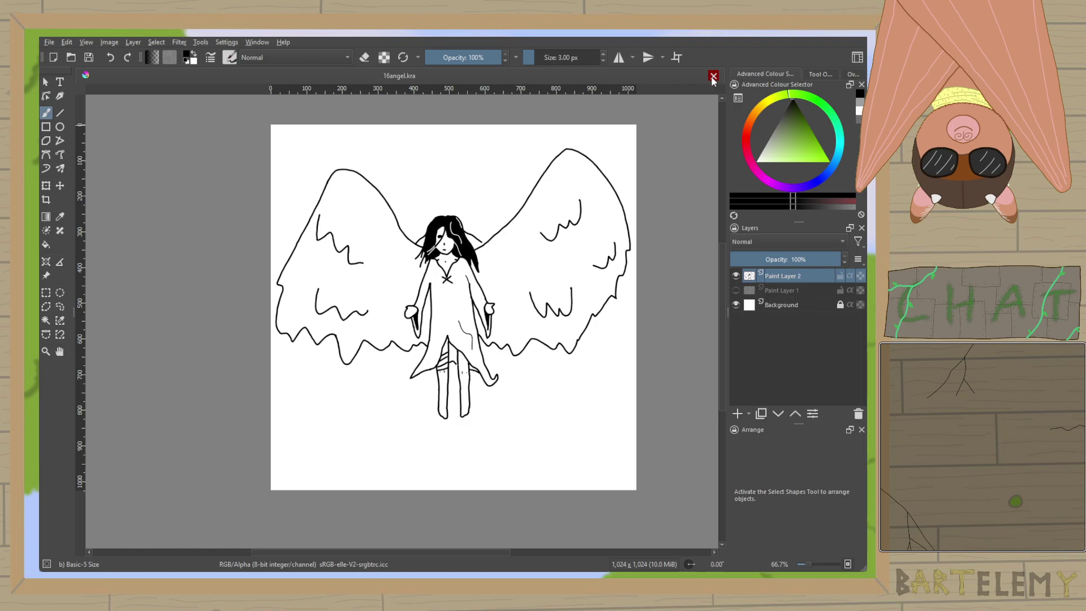
{"action": "scroll", "coordinate": [459, 366], "scroll_direction": "up", "scroll_amount": 10}
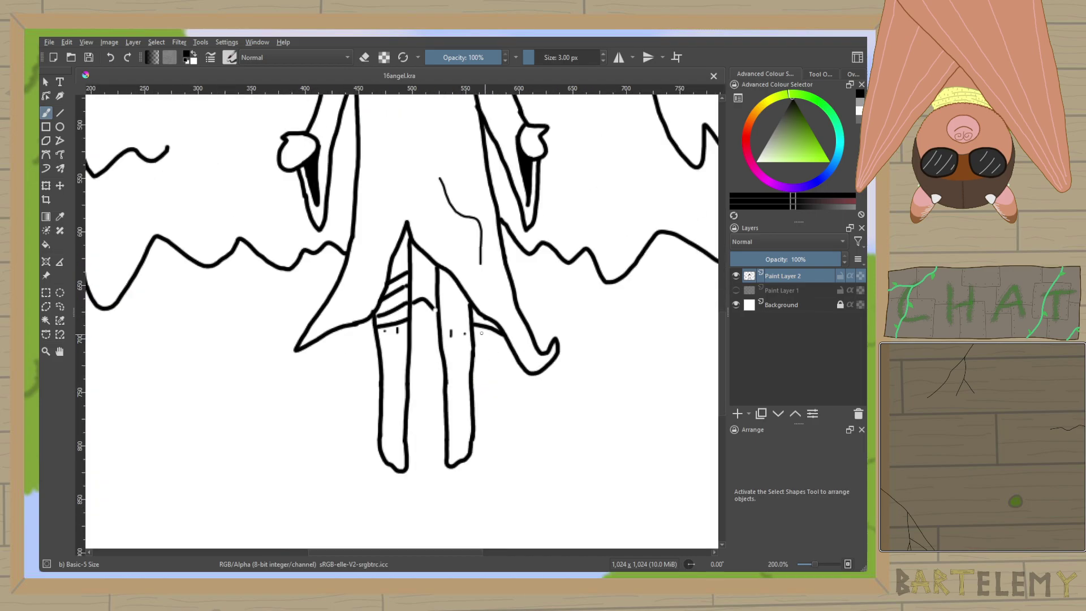
{"action": "key", "text": "ctrl+z"}
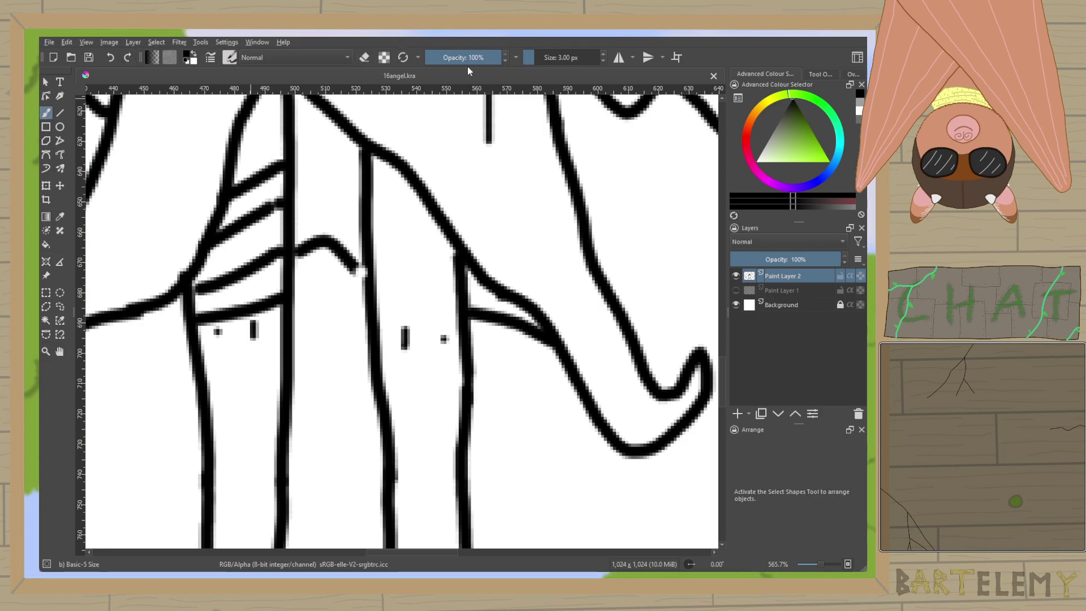
{"action": "left_click_drag", "start_coordinate": [354, 272], "coordinate": [363, 275]}
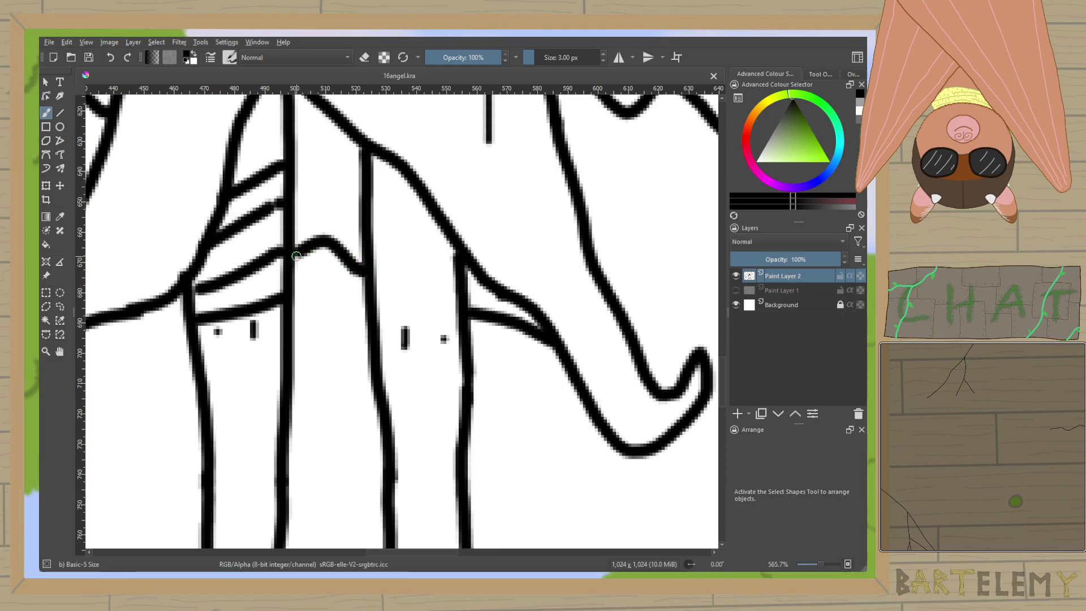
{"action": "scroll", "coordinate": [338, 265], "scroll_direction": "down", "scroll_amount": 5}
{"action": "scroll", "coordinate": [338, 264], "scroll_direction": "up", "scroll_amount": 1}
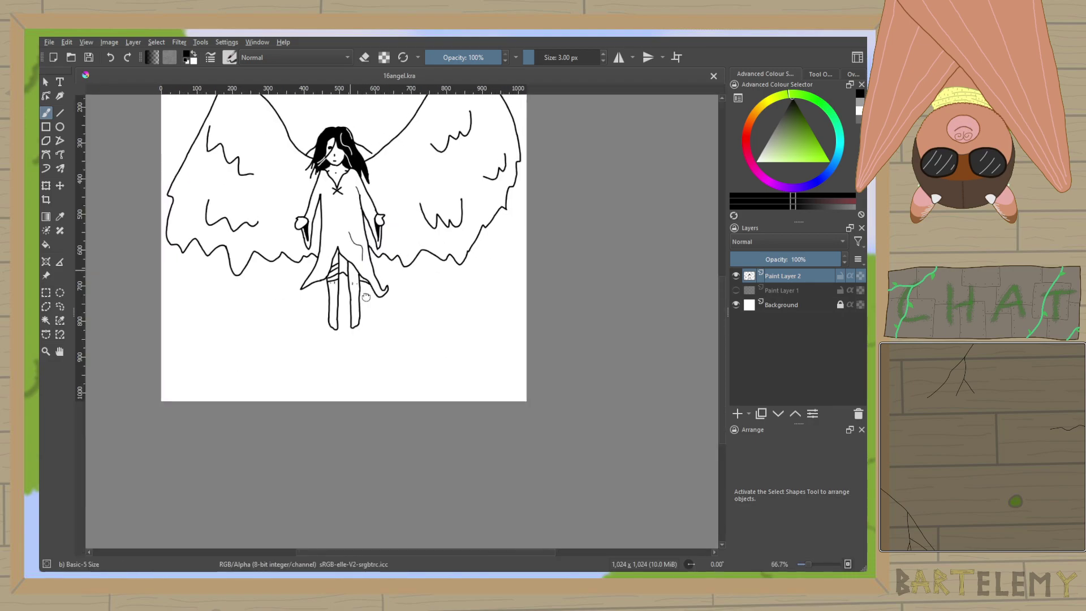
{"action": "scroll", "coordinate": [401, 391], "scroll_direction": "down", "scroll_amount": 1}
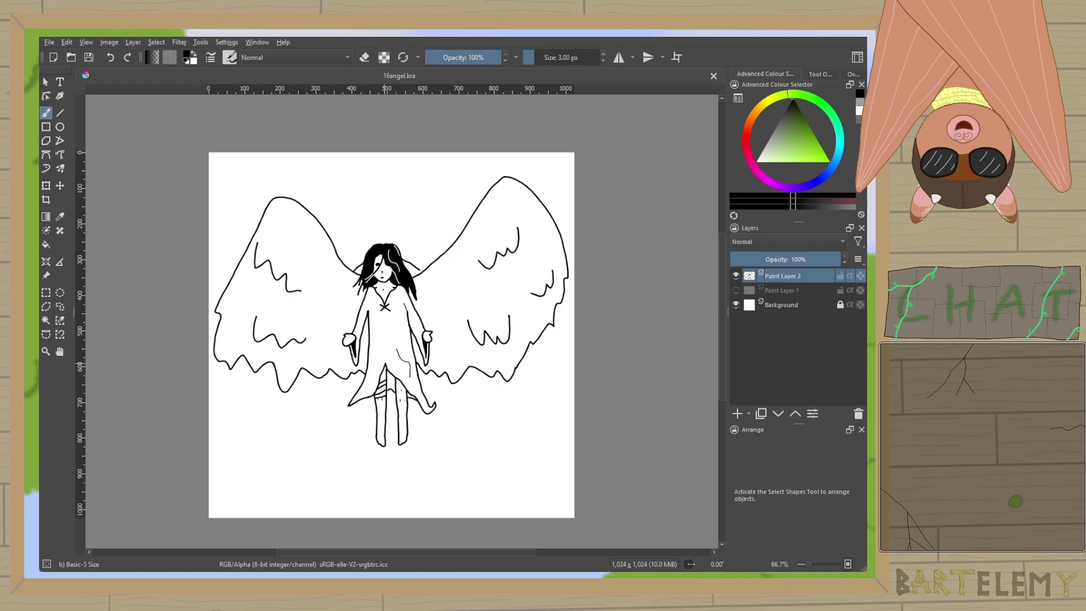